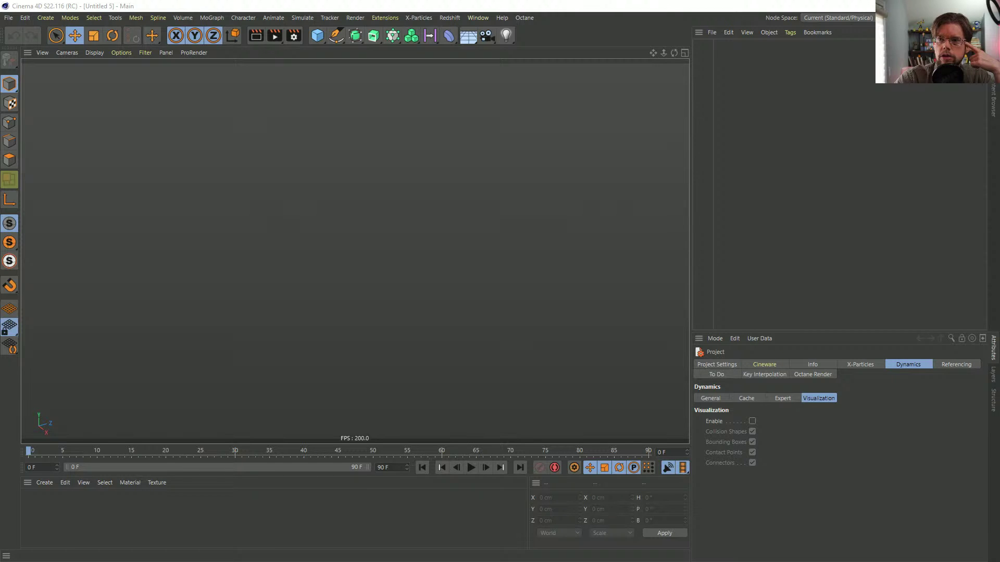
# - Examine the layered paper art boat image on the Shutterstock page in an enlarged browser window, and return to Cinema 4D
pyautogui.moveTo(273, 2); pyautogui.dragTo(300, 21)
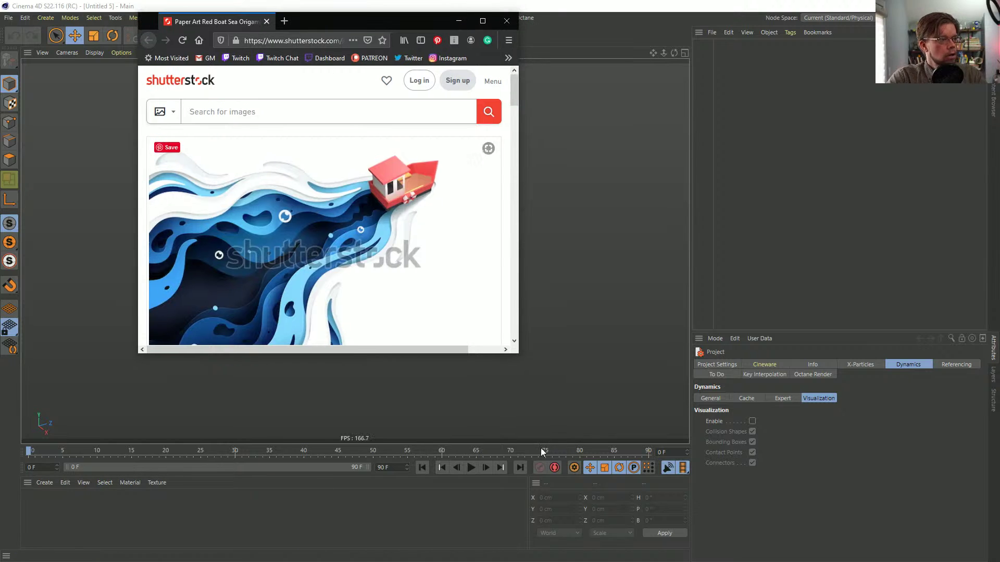
pyautogui.moveTo(518, 350); pyautogui.dragTo(919, 550)
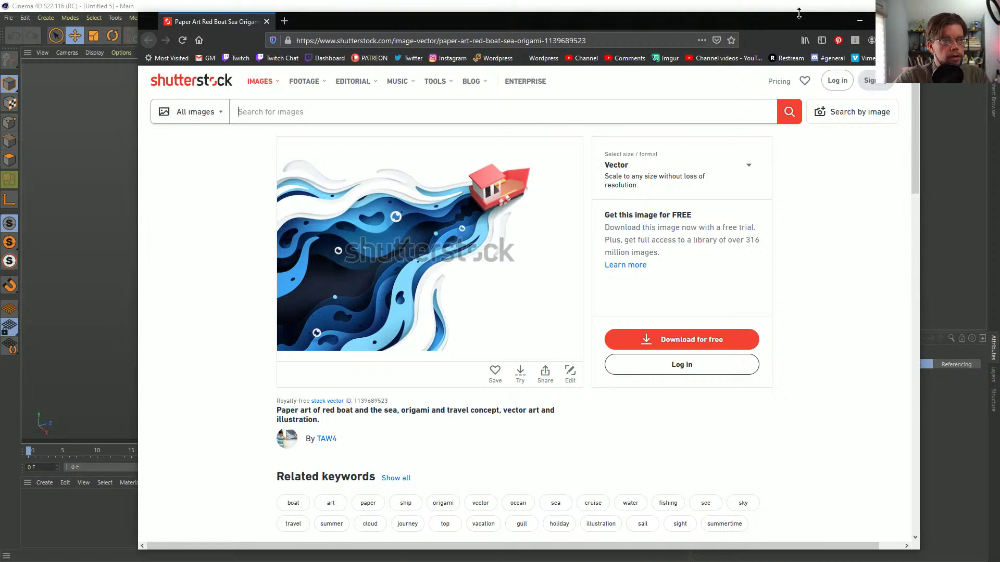
pyautogui.moveTo(799, 12); pyautogui.dragTo(786, 27)
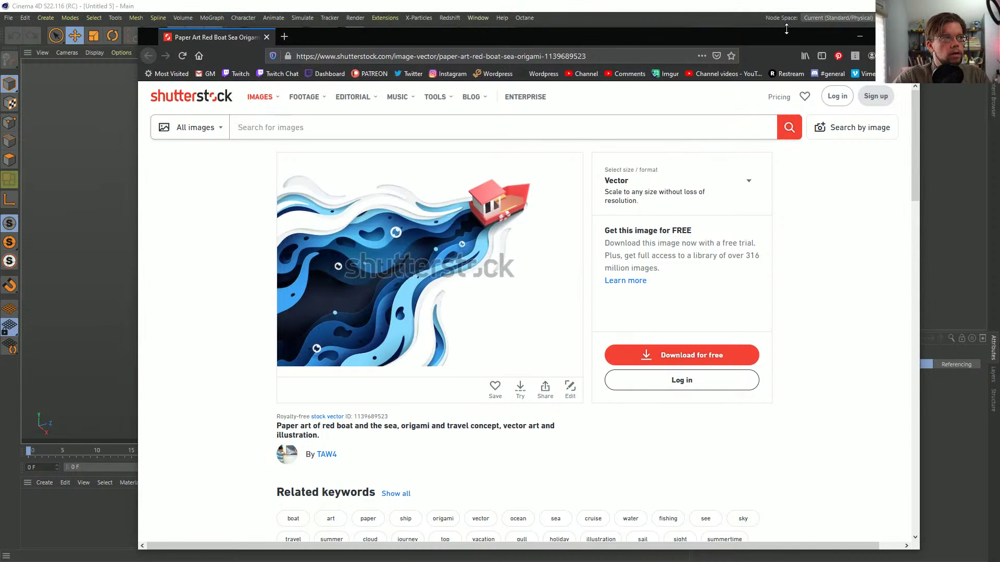
pyautogui.click(720, 10)
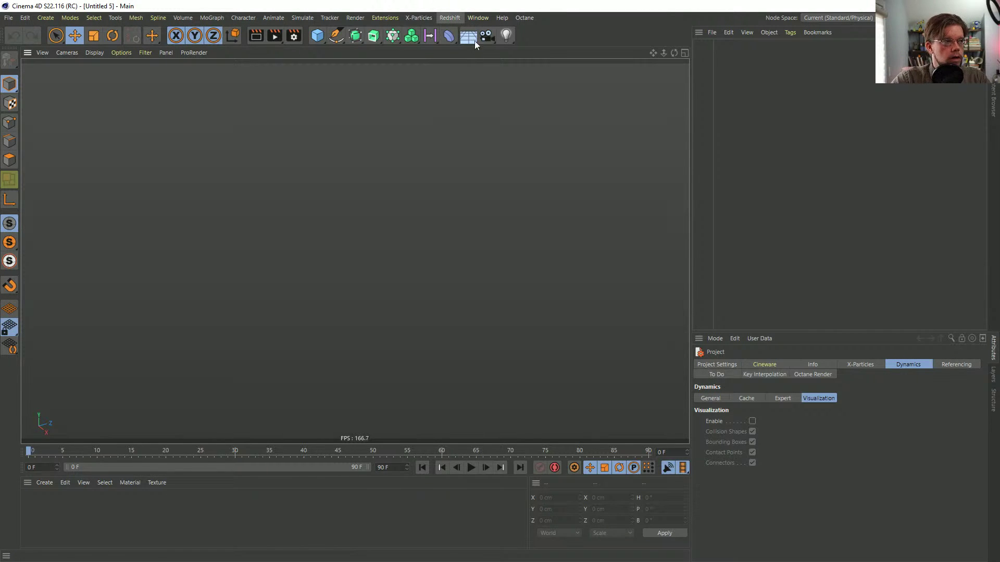
# - Add a plane primitive and reduce its width and height segments to 1 each
pyautogui.moveTo(690, 123); pyautogui.dragTo(708, 123)
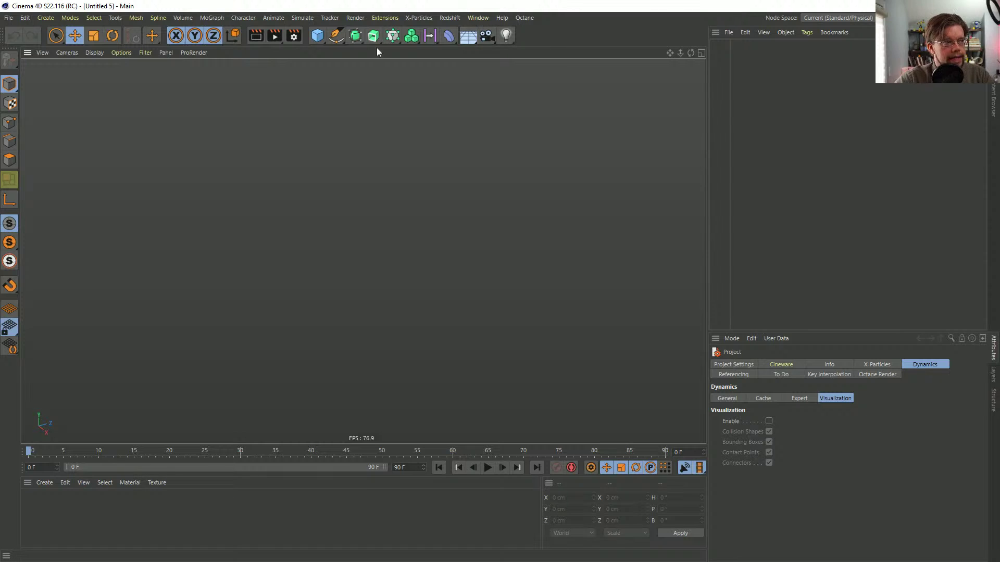
pyautogui.click(320, 37)
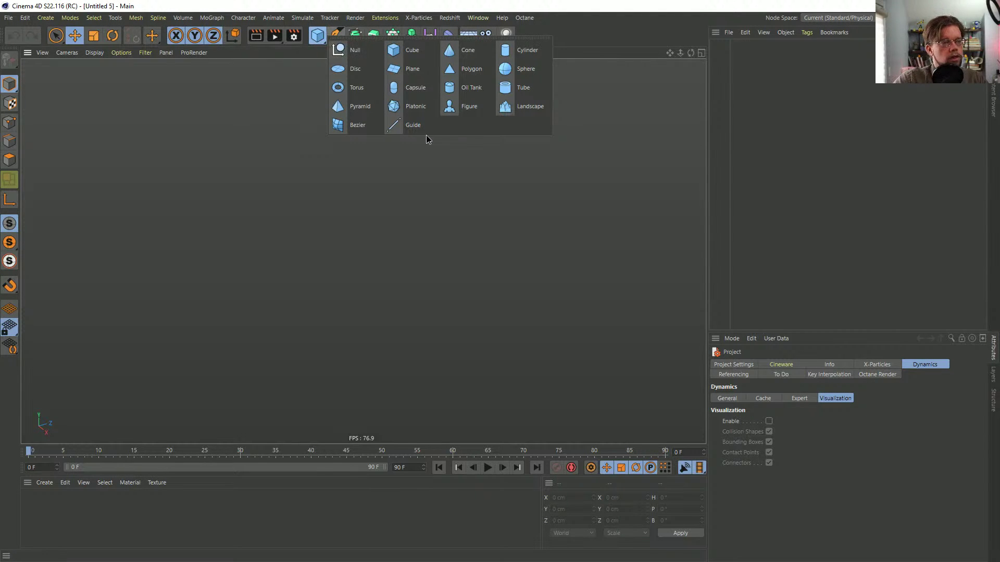
pyautogui.click(412, 70)
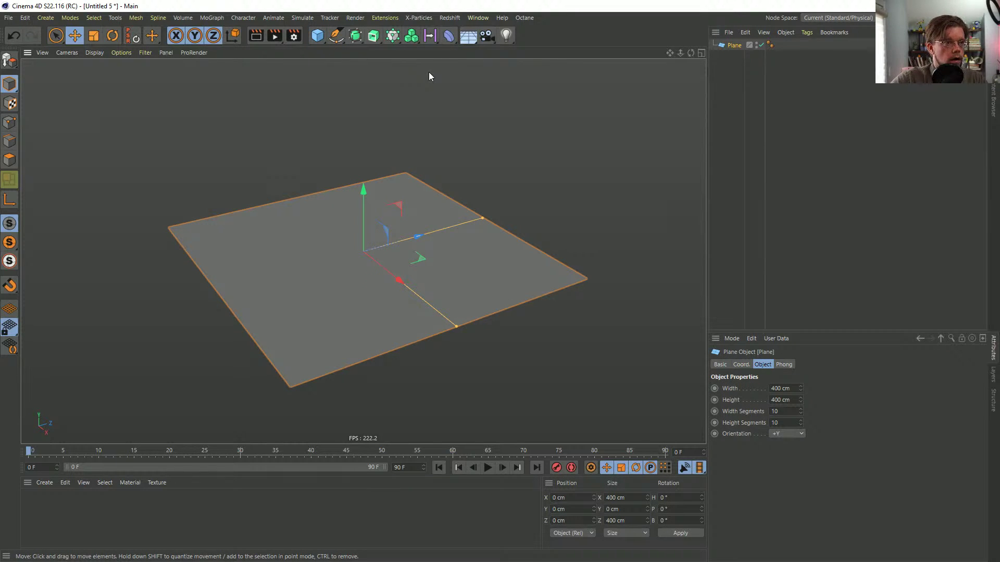
pyautogui.keyDown('alt'); pyautogui.moveTo(463, 221); pyautogui.dragTo(738, 392); pyautogui.keyUp('alt')
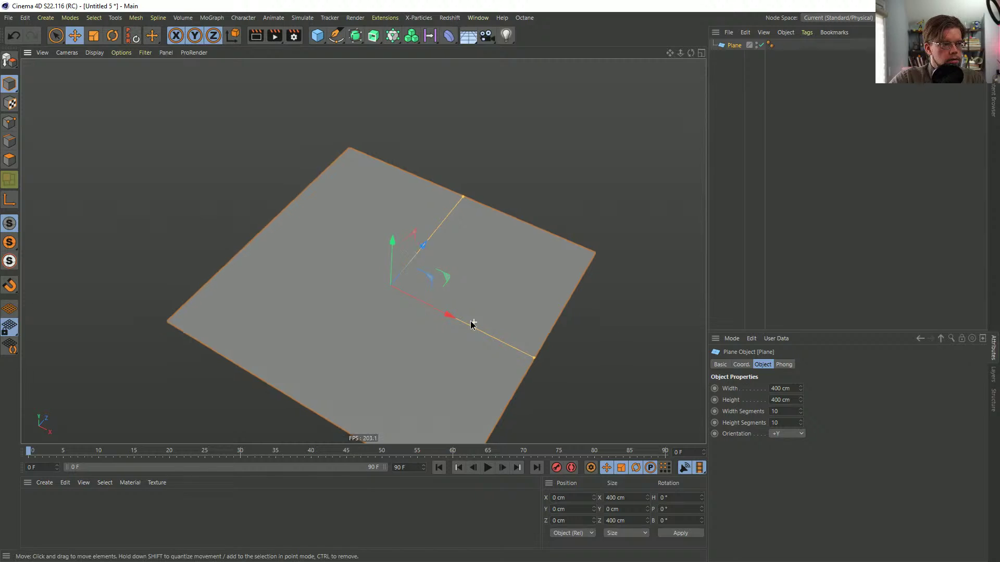
pyautogui.keyDown('alt'); pyautogui.moveTo(471, 323); pyautogui.dragTo(763, 398); pyautogui.keyUp('alt')
pyautogui.doubleClick(780, 412)
pyautogui.write('1')
pyautogui.doubleClick(784, 422)
pyautogui.write('1')
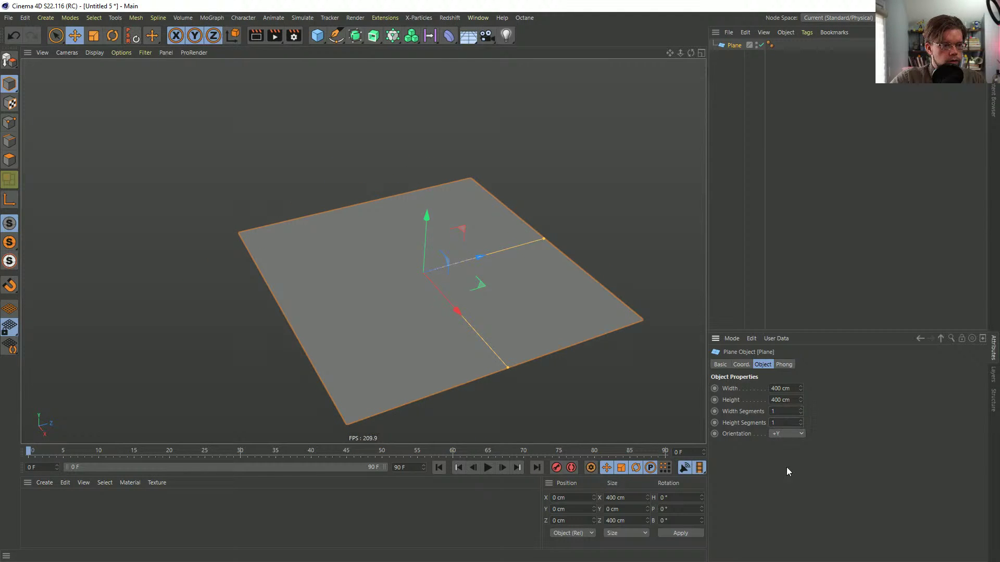
# - Set the plane's width and height to 1000 cm each
pyautogui.doubleClick(780, 389)
pyautogui.write('100')
pyautogui.press('Return')
pyautogui.doubleClick(781, 389)
pyautogui.write('1000')
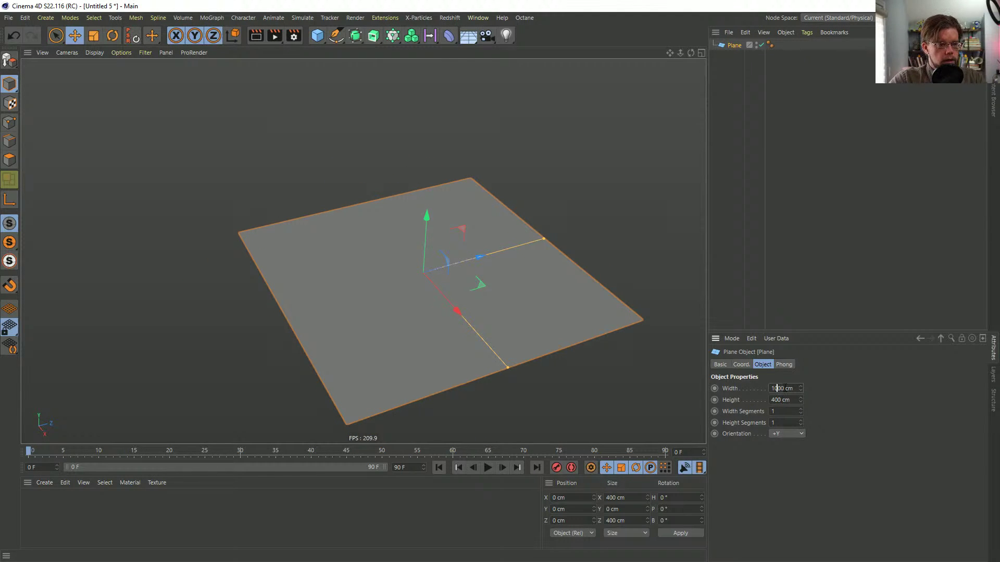
pyautogui.press('Return')
pyautogui.doubleClick(786, 399)
pyautogui.write('1000')
pyautogui.press('Return')
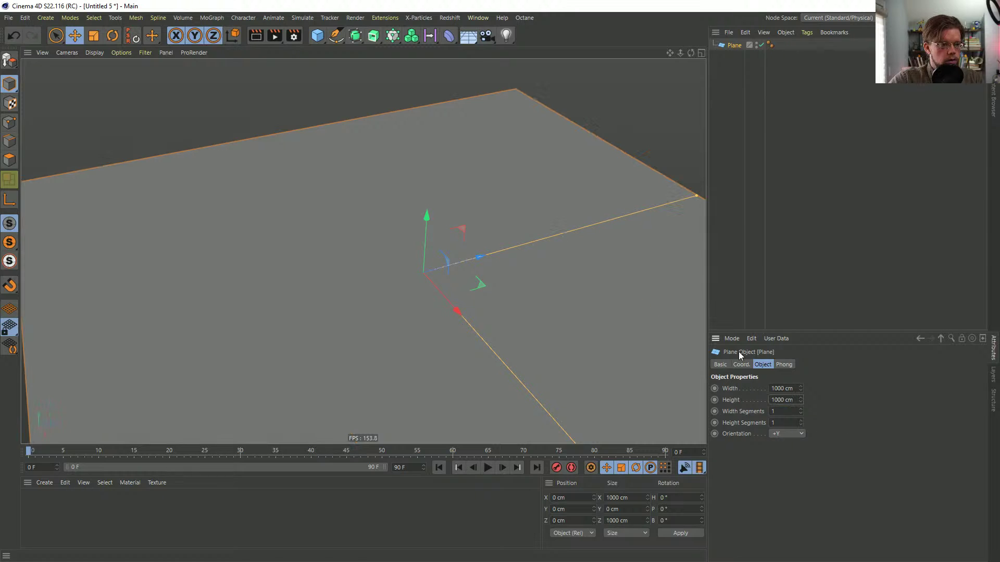
# - Add a MoText object and rotate its pitch to -90° to lay it flat on the plane
pyautogui.keyDown('alt'); pyautogui.moveTo(439, 301); pyautogui.dragTo(387, 243, button='middle'); pyautogui.keyUp('alt')
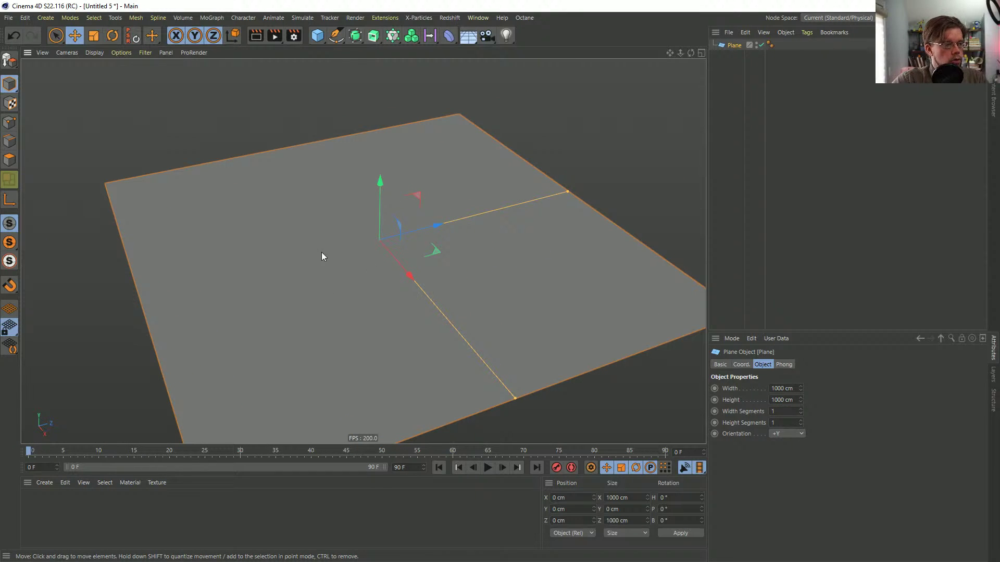
pyautogui.keyDown('alt'); pyautogui.moveTo(383, 254); pyautogui.dragTo(382, 241); pyautogui.keyUp('alt')
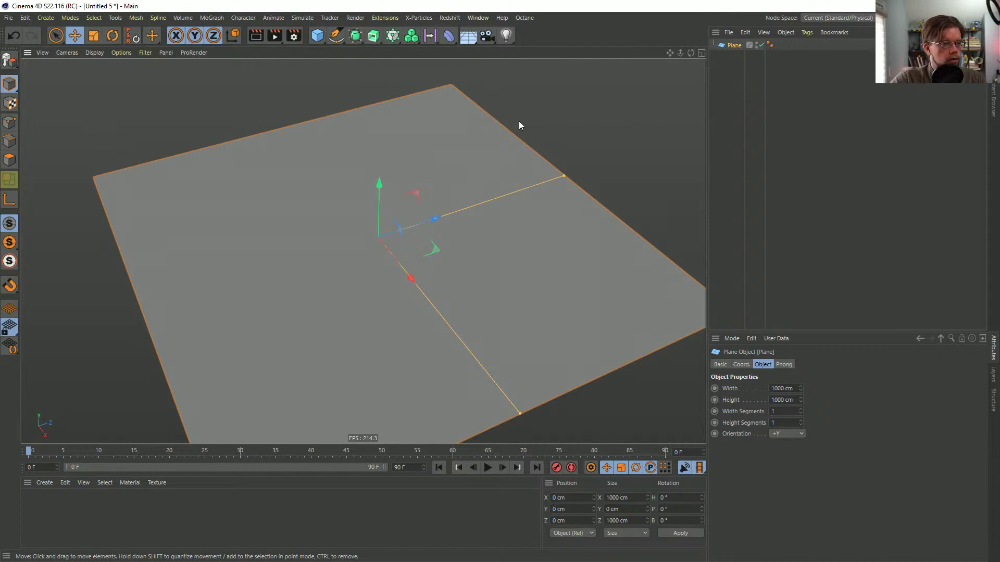
pyautogui.keyDown('alt'); pyautogui.moveTo(422, 250); pyautogui.dragTo(406, 256); pyautogui.keyUp('alt')
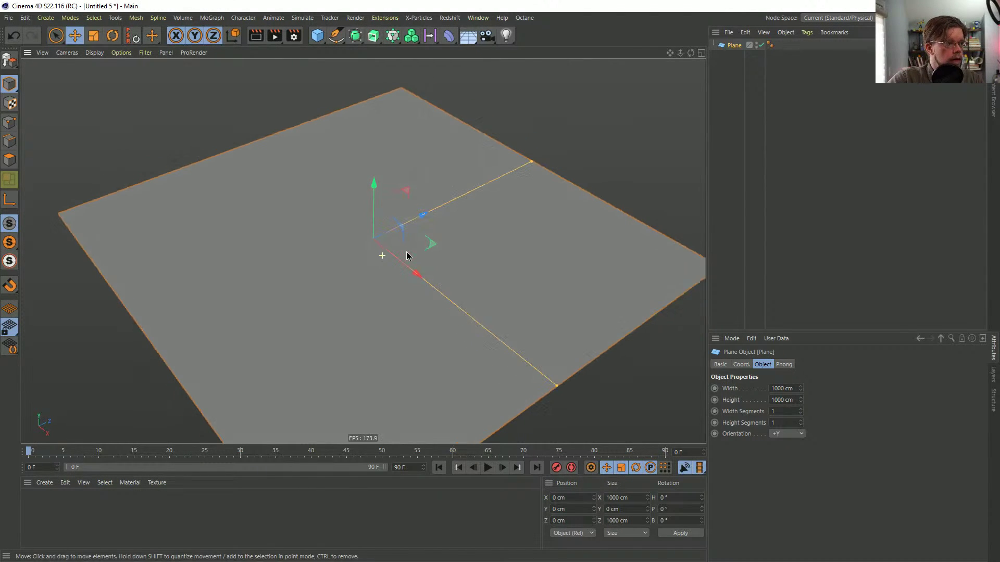
pyautogui.click(357, 40)
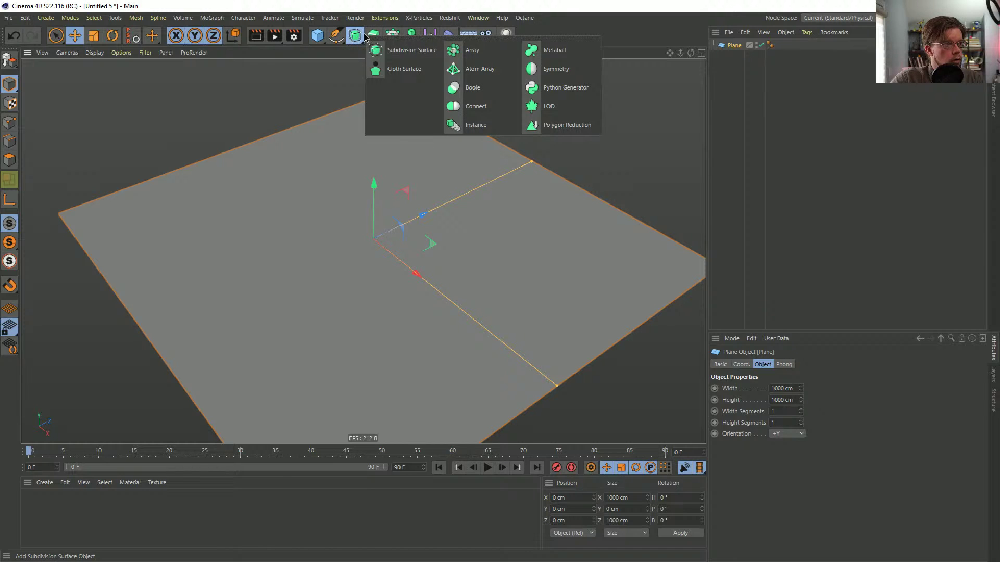
pyautogui.click(392, 35)
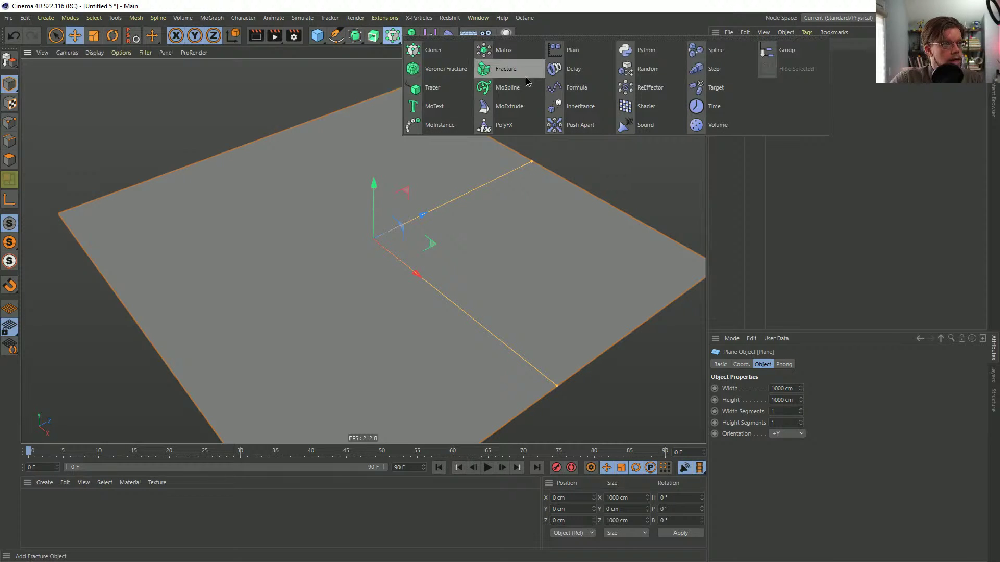
pyautogui.click(441, 116)
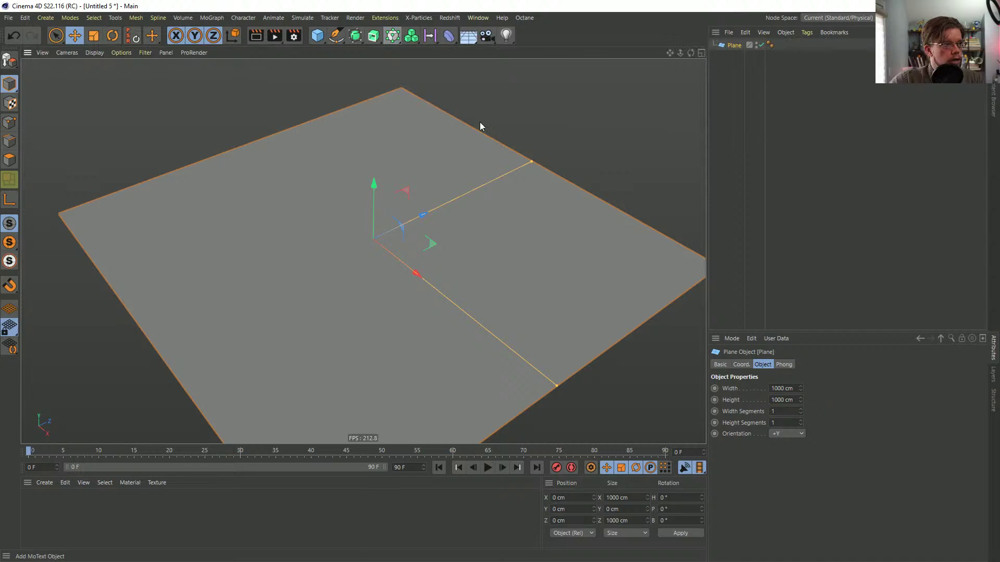
pyautogui.press('r')
pyautogui.moveTo(342, 238); pyautogui.dragTo(382, 221)
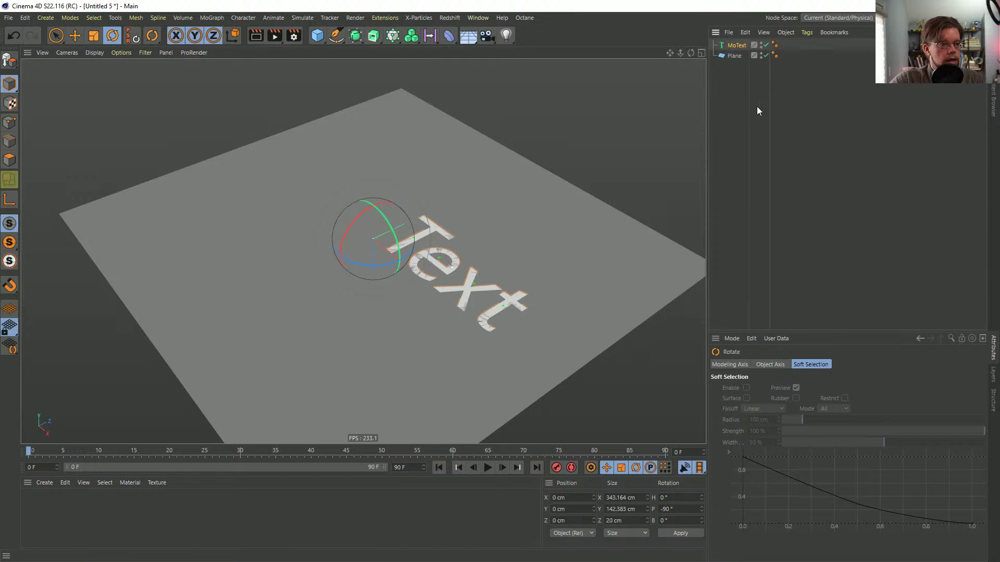
# - Replace the MoText's text with "&" and scale the object up uniformly to about 243 × 225 cm
pyautogui.click(741, 46)
pyautogui.click(792, 430)
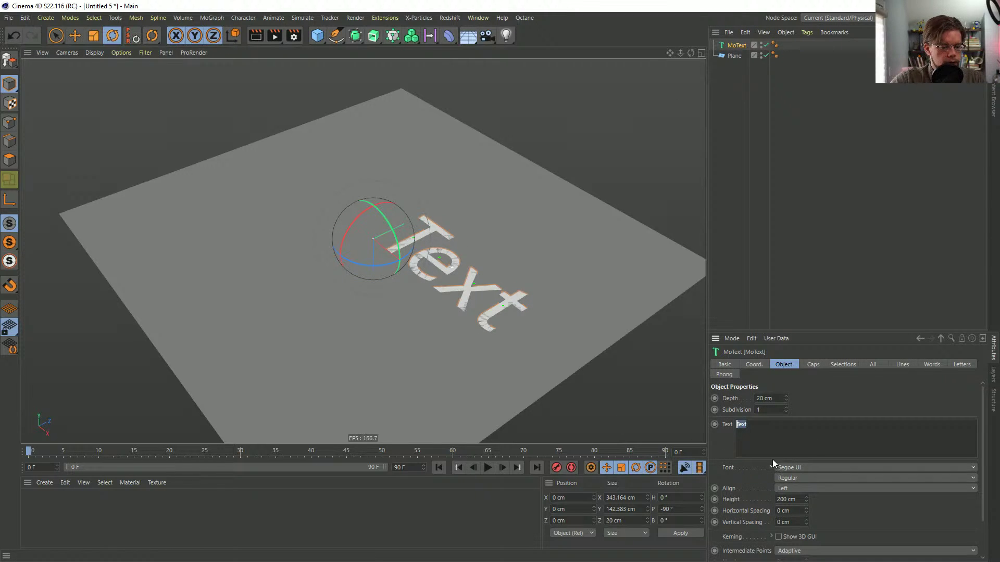
pyautogui.write('&')
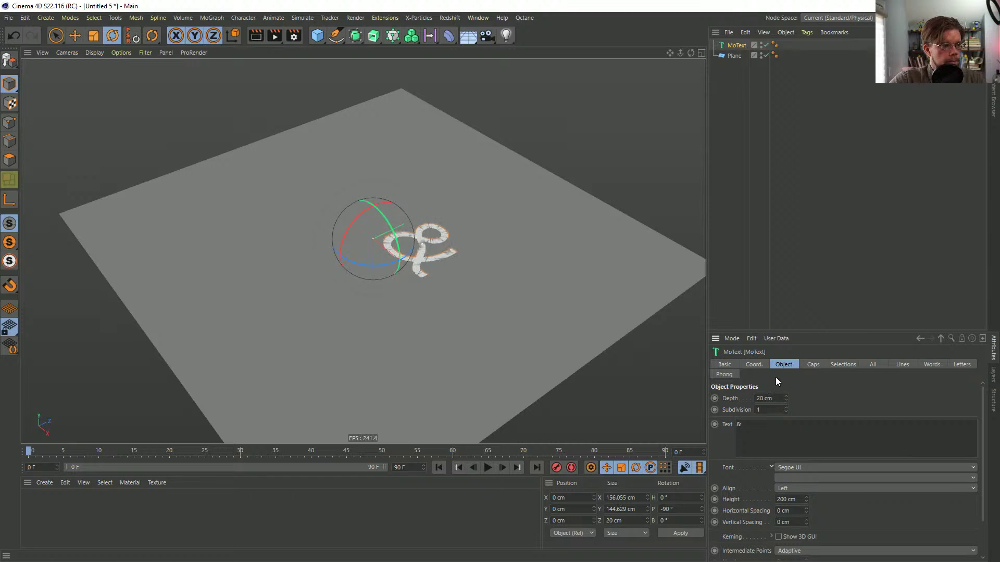
pyautogui.write('t')
pyautogui.moveTo(448, 311); pyautogui.dragTo(529, 379)
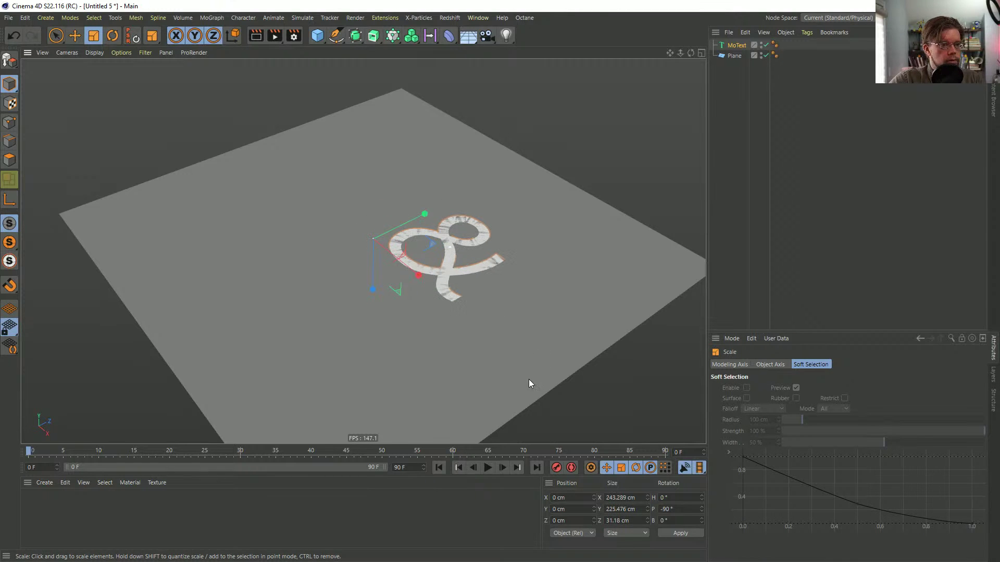
# - Set the ampersand MoText's font to Futura PT Bold
pyautogui.click(736, 45)
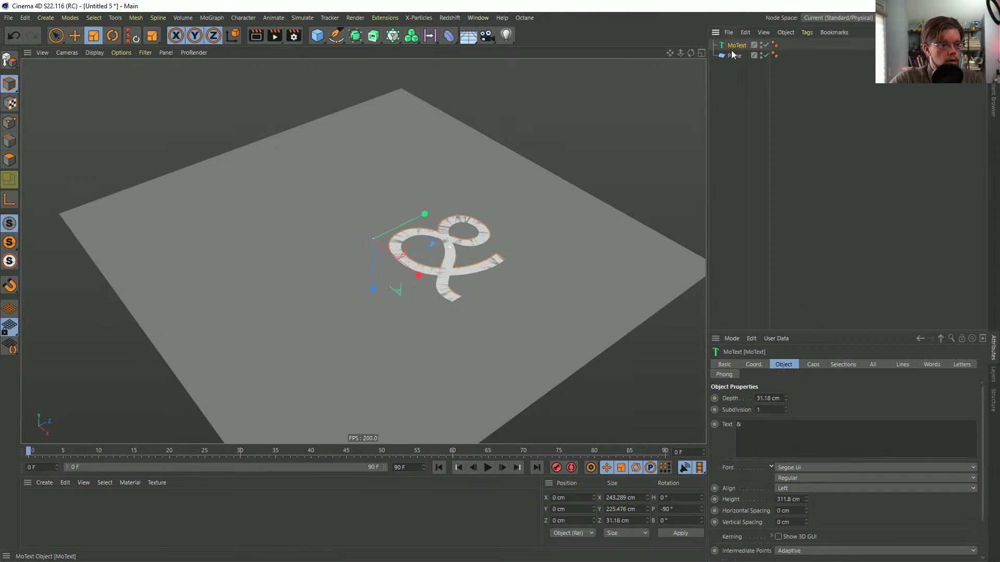
pyautogui.click(815, 467)
pyautogui.scroll(20, 820, 250)
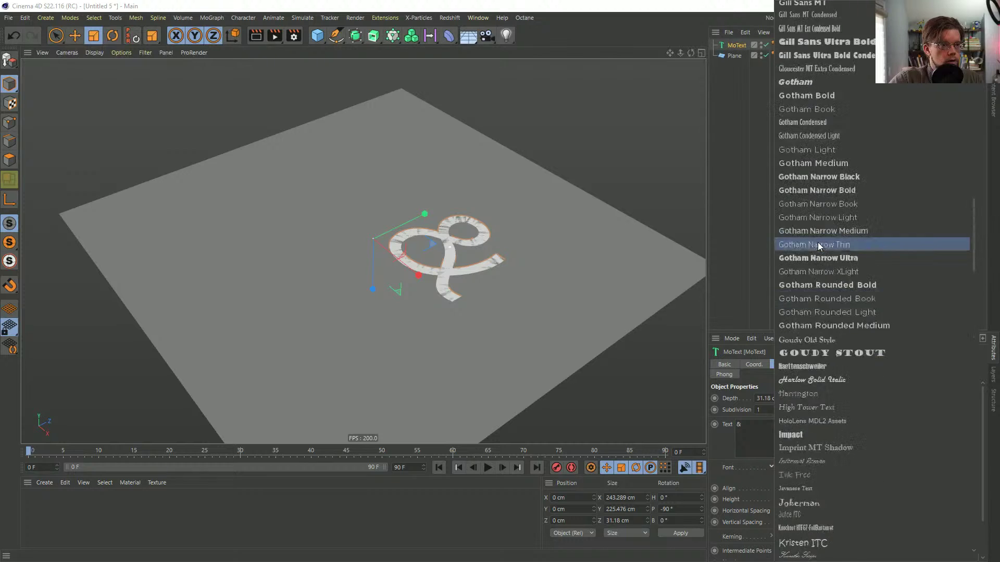
pyautogui.scroll(12, 818, 242)
pyautogui.scroll(-20, 818, 242)
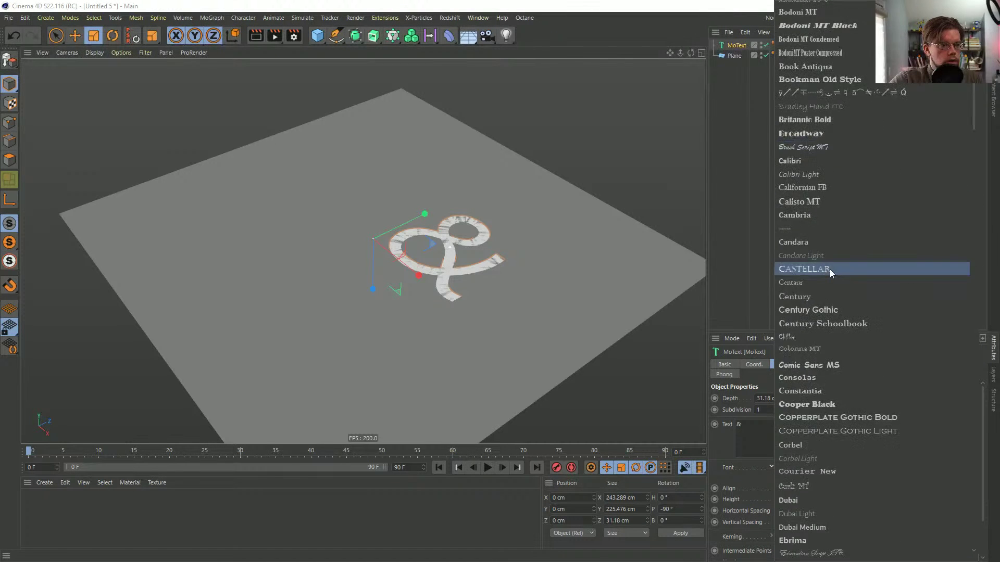
pyautogui.scroll(-5, 829, 270)
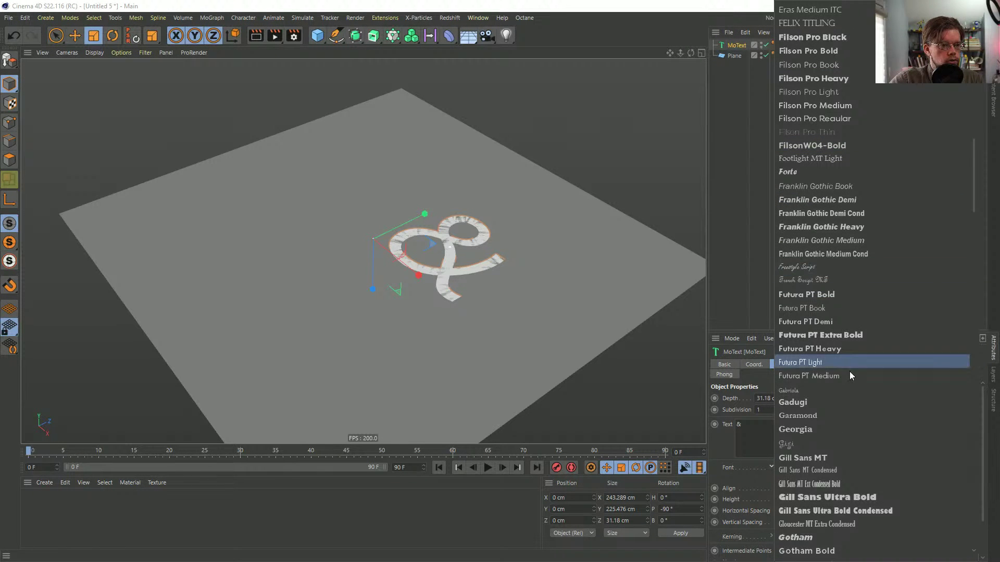
pyautogui.click(825, 294)
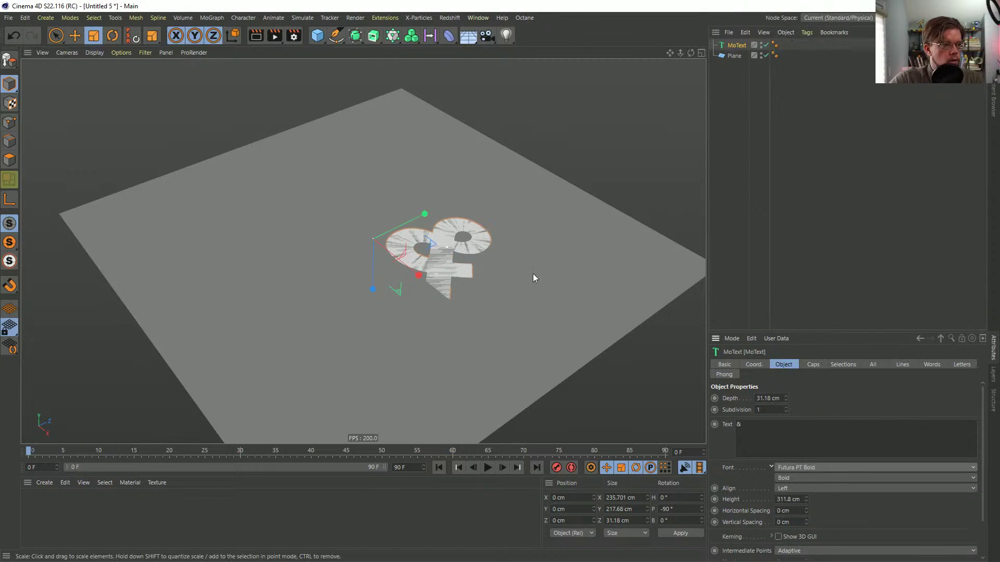
# - Raise the ampersand to about 17.7 cm in Y and set its text alignment to Middle
pyautogui.press('e')
pyautogui.moveTo(372, 276); pyautogui.dragTo(373, 268)
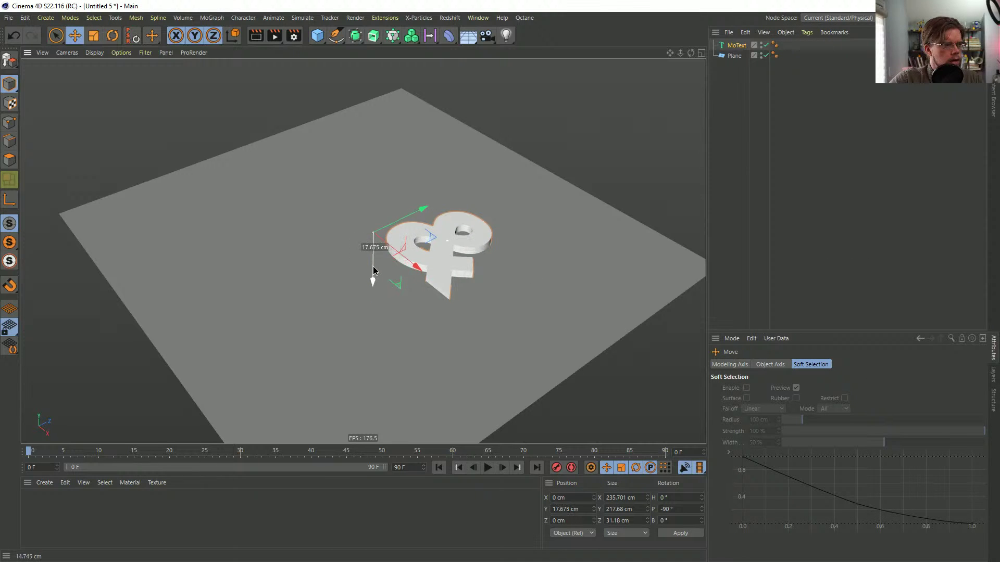
pyautogui.click(736, 46)
pyautogui.click(795, 490)
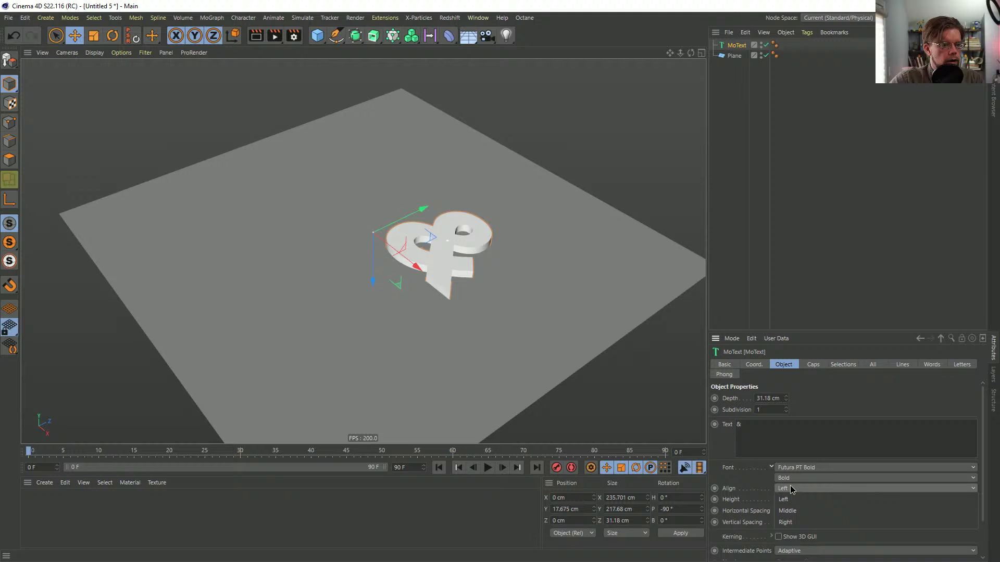
pyautogui.click(799, 512)
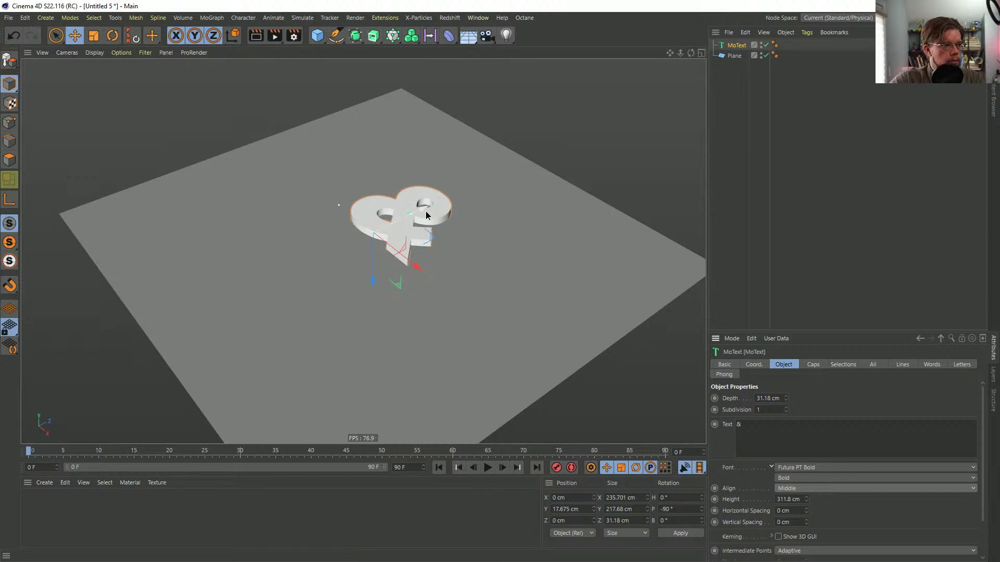
# - Enlarge the ampersand to about 503 × 464 cm and centre it on the plane at about -203 cm in Z
pyautogui.moveTo(423, 209); pyautogui.dragTo(390, 227)
pyautogui.press('t')
pyautogui.moveTo(324, 361); pyautogui.dragTo(435, 335)
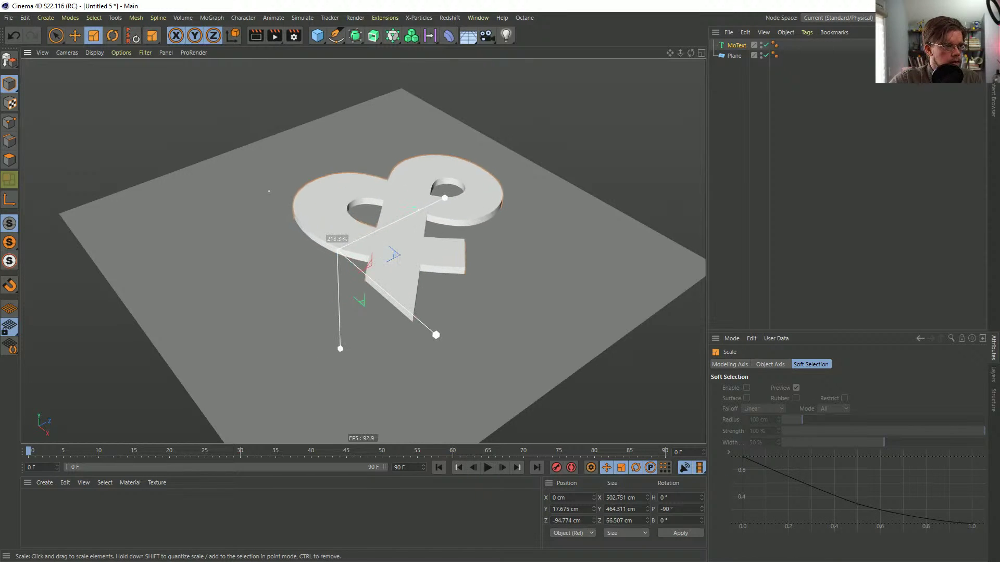
pyautogui.press('e')
pyautogui.moveTo(384, 227); pyautogui.dragTo(343, 253)
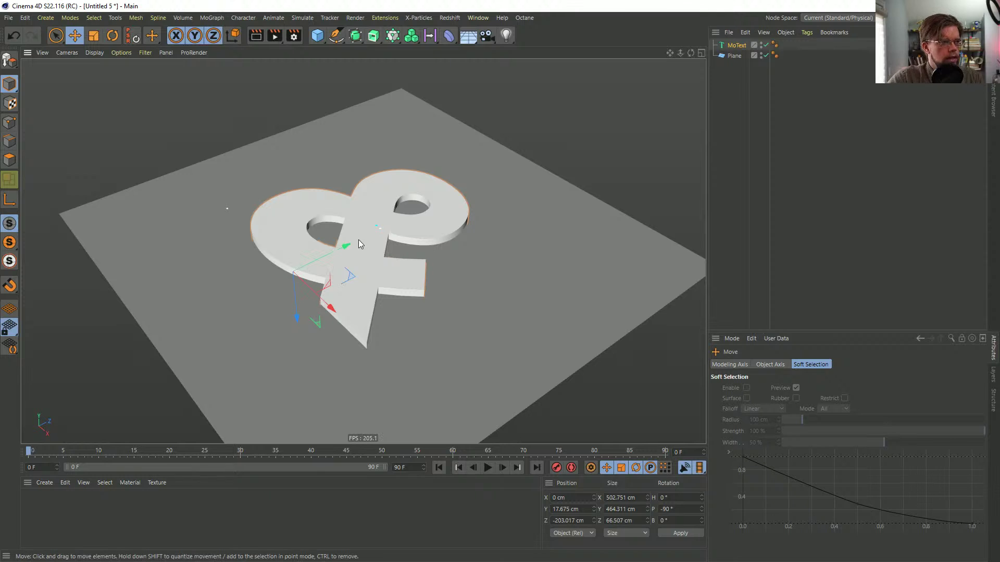
# - Add a Boole and nest the Plane as its first child and the ampersand MoText as its second, using A subtract B
pyautogui.moveTo(391, 231)
pyautogui.keyDown('alt'); pyautogui.mouseDown()
pyautogui.moveTo(413, 226)
pyautogui.moveTo(408, 213)
pyautogui.mouseUp(); pyautogui.keyUp('alt')
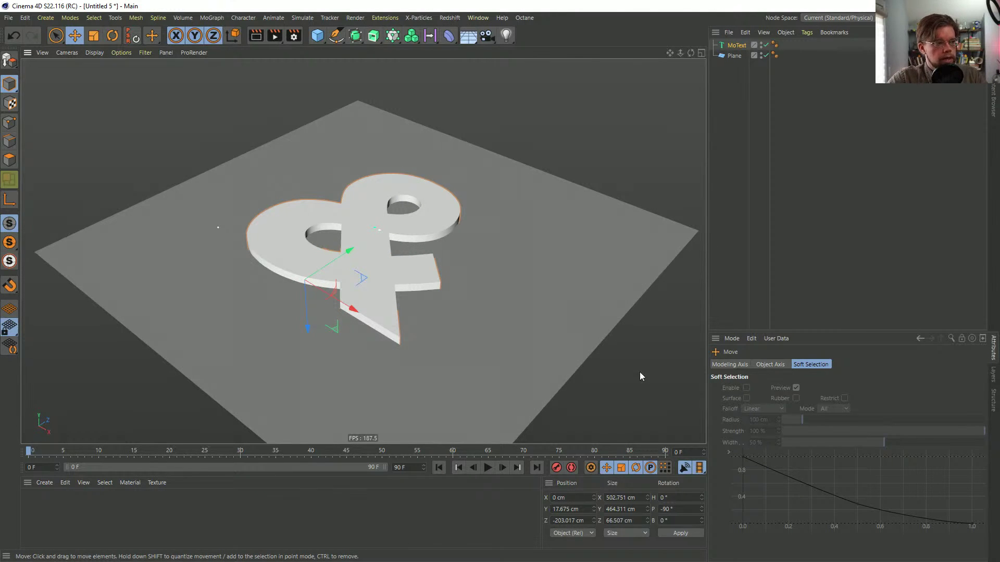
pyautogui.click(373, 36)
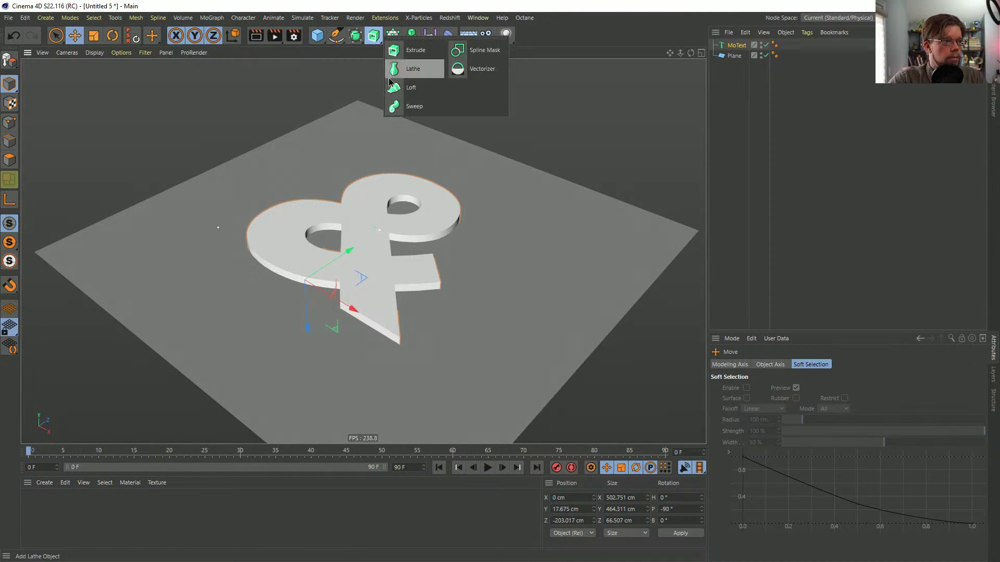
pyautogui.click(355, 35)
pyautogui.click(472, 87)
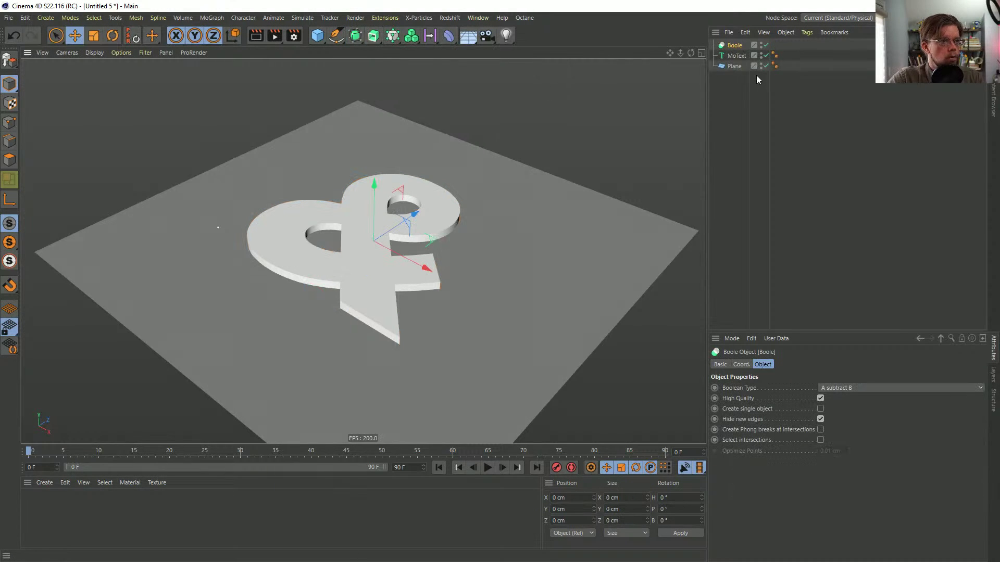
pyautogui.click(736, 55)
pyautogui.keyDown('ctrl'); pyautogui.click(739, 66); pyautogui.keyUp('ctrl')
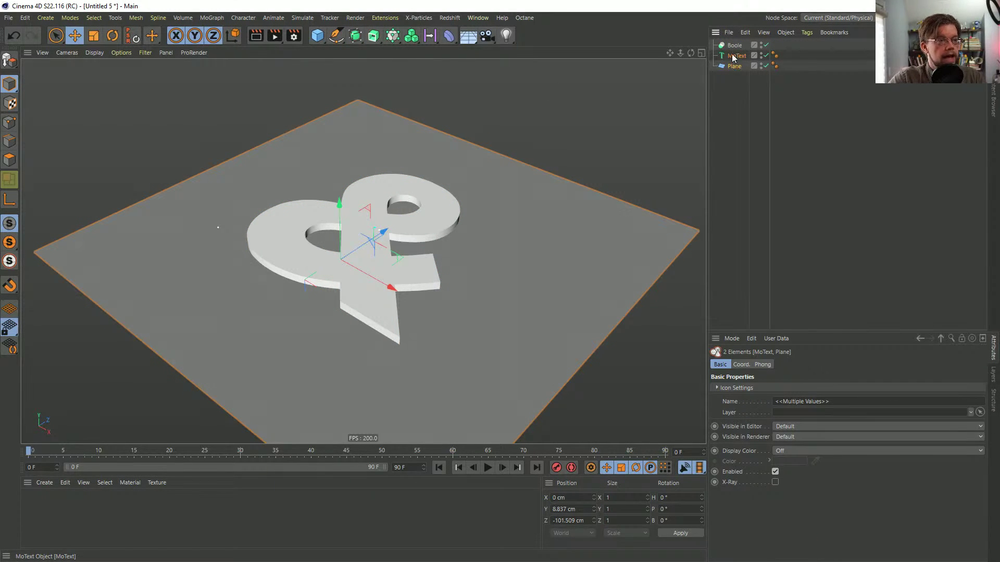
pyautogui.click(735, 57)
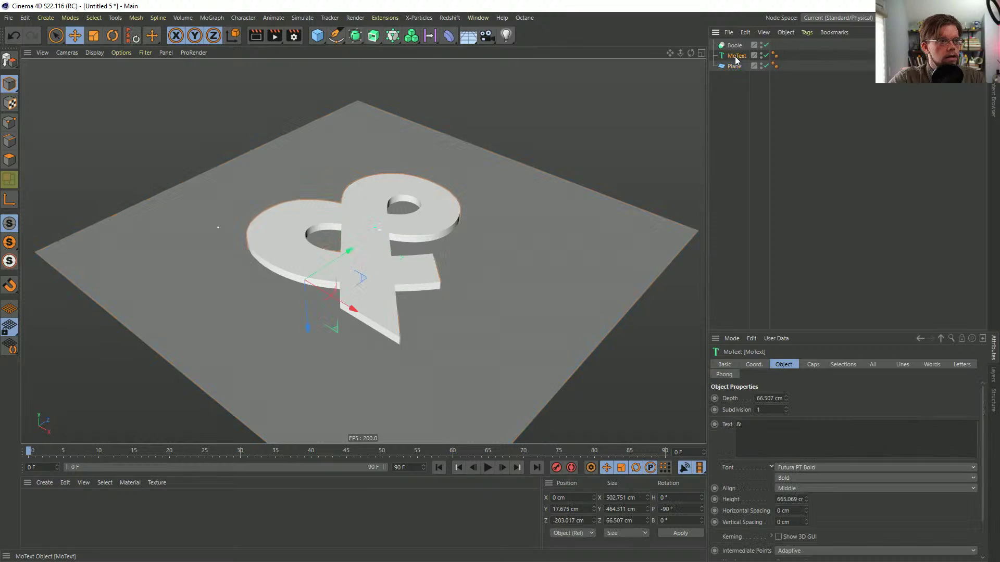
pyautogui.moveTo(735, 57)
pyautogui.mouseDown()
pyautogui.moveTo(734, 45)
pyautogui.moveTo(745, 62)
pyautogui.moveTo(741, 53)
pyautogui.mouseUp()
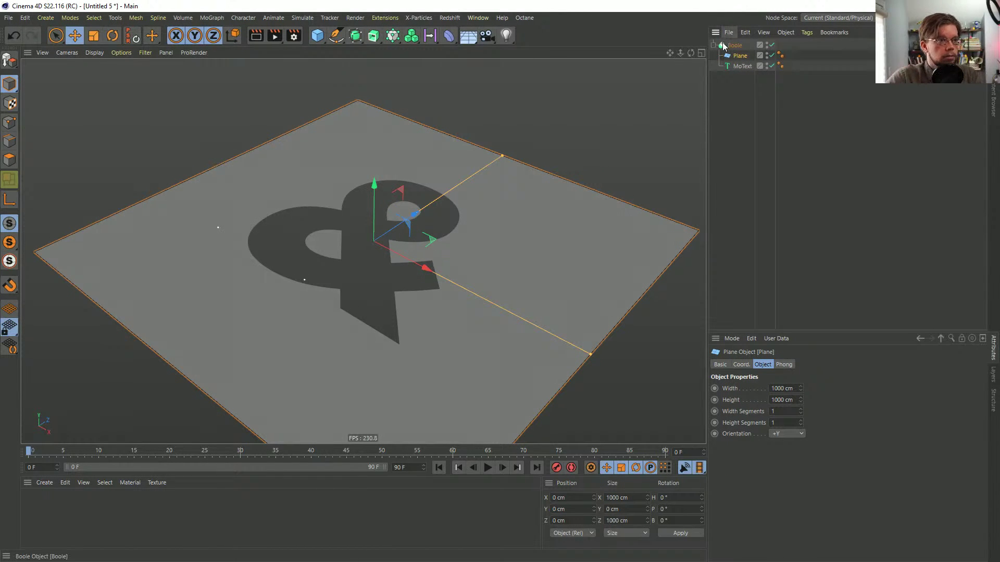
# - Examine the ampersand cutout from several angles and compare it with the Boole disabled and enabled
pyautogui.keyDown('alt'); pyautogui.moveTo(379, 243); pyautogui.dragTo(385, 274); pyautogui.keyUp('alt')
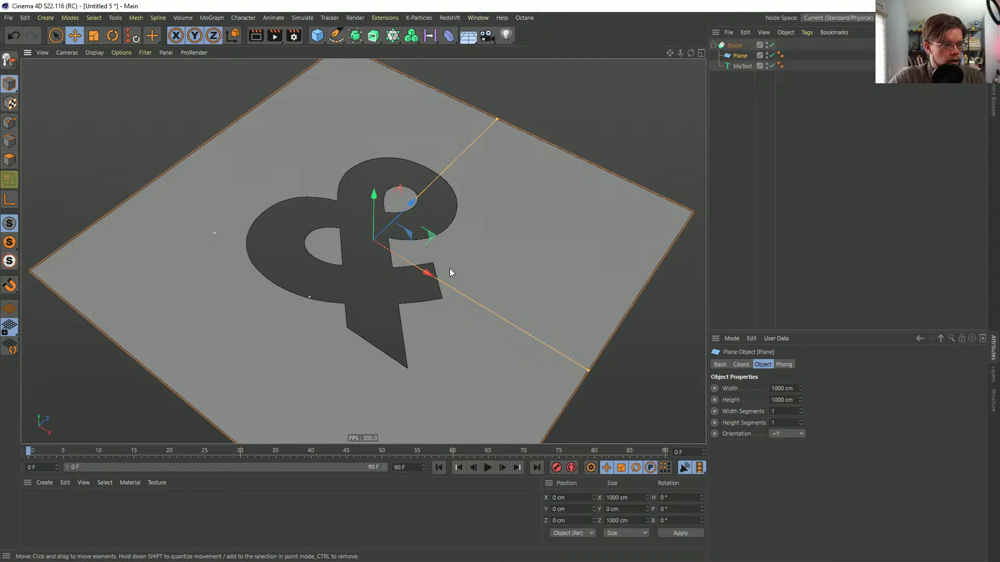
pyautogui.keyDown('alt'); pyautogui.moveTo(451, 273); pyautogui.dragTo(495, 303); pyautogui.keyUp('alt')
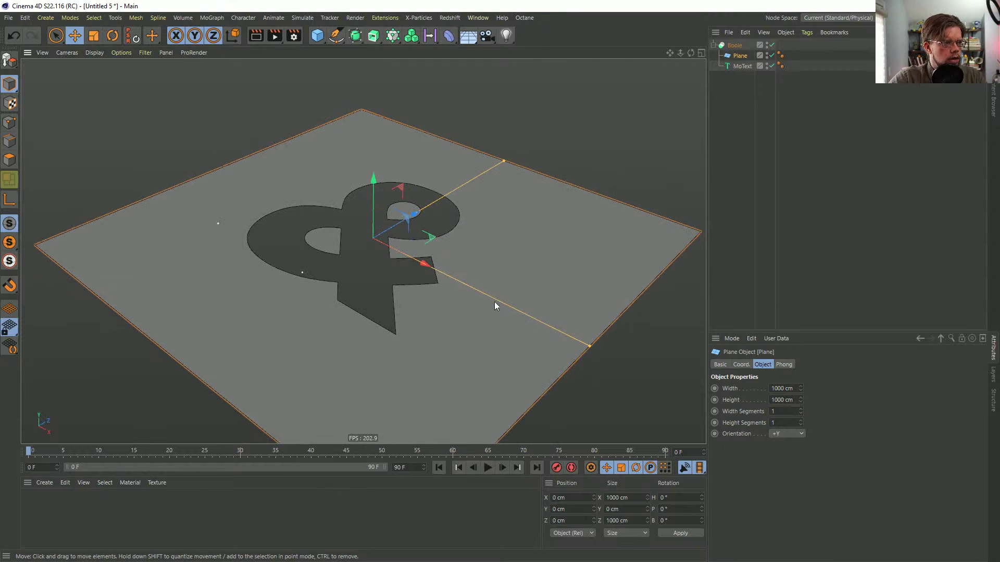
pyautogui.click(772, 45)
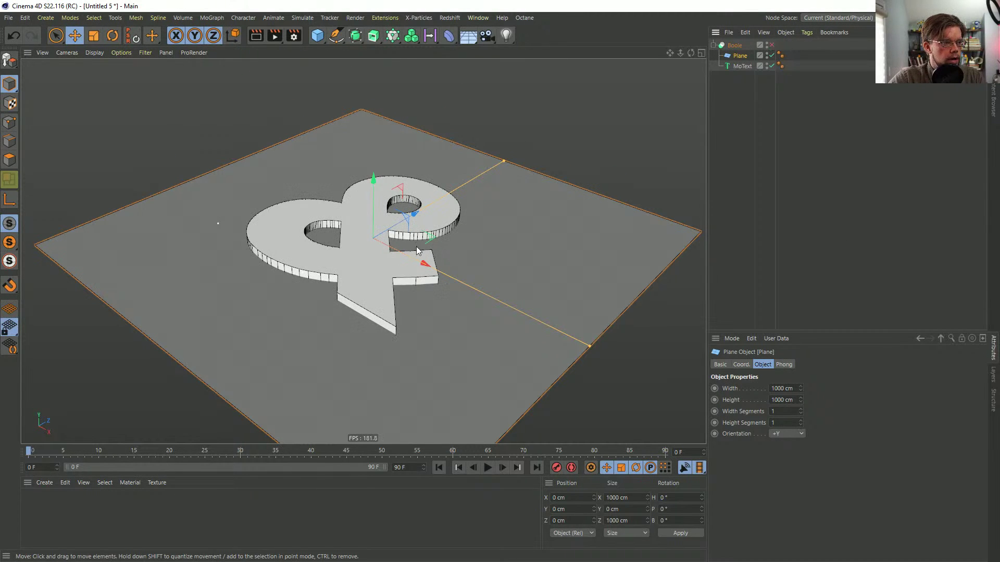
pyautogui.click(772, 45)
# - Turn off Hide new edges on the Boole to inspect the cut plane's edges and turn it back on
pyautogui.click(734, 47)
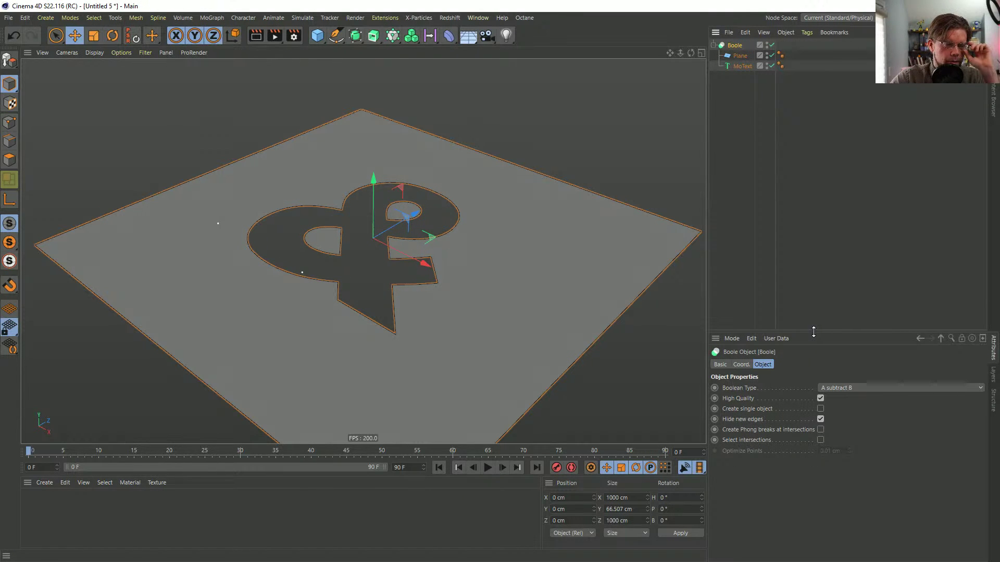
pyautogui.moveTo(813, 332); pyautogui.dragTo(808, 296)
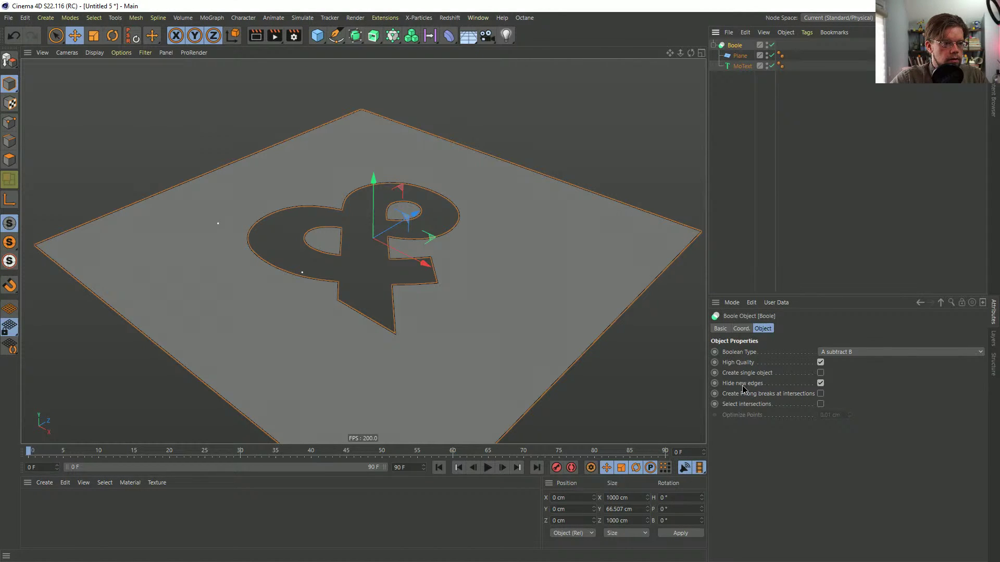
pyautogui.click(820, 383)
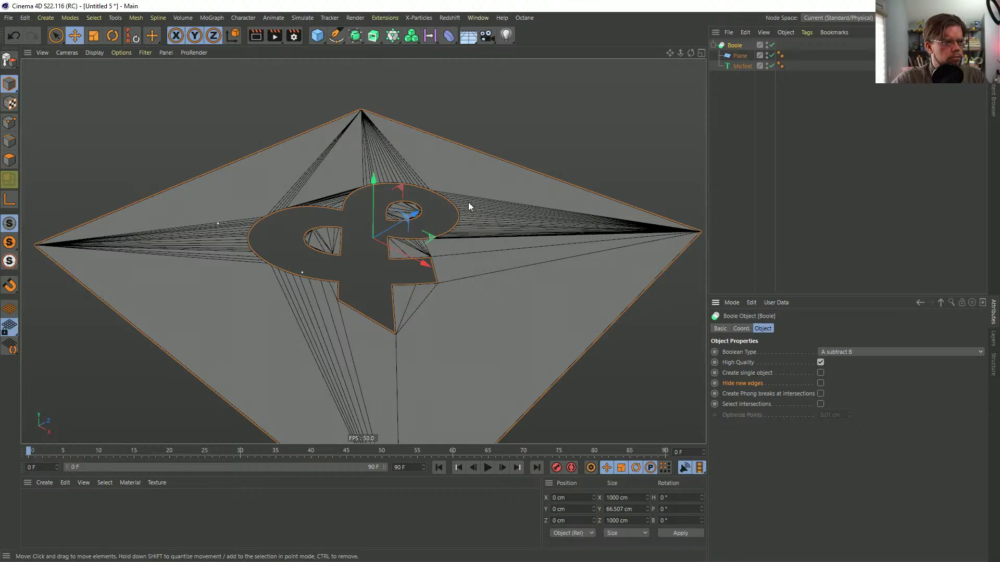
pyautogui.keyDown('alt'); pyautogui.moveTo(467, 202); pyautogui.dragTo(539, 221); pyautogui.keyUp('alt')
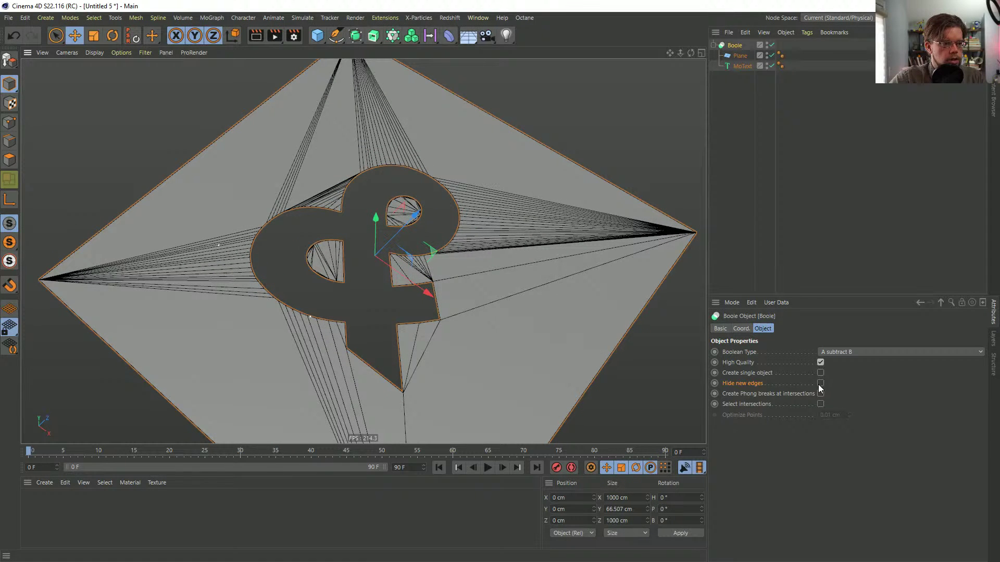
pyautogui.click(820, 383)
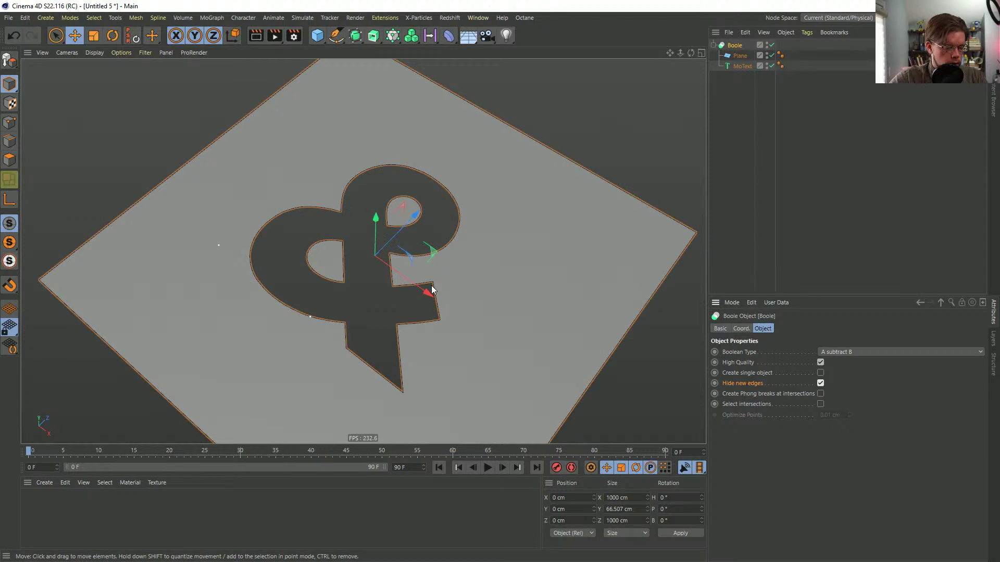
pyautogui.keyDown('alt'); pyautogui.moveTo(432, 289); pyautogui.dragTo(402, 261); pyautogui.keyUp('alt')
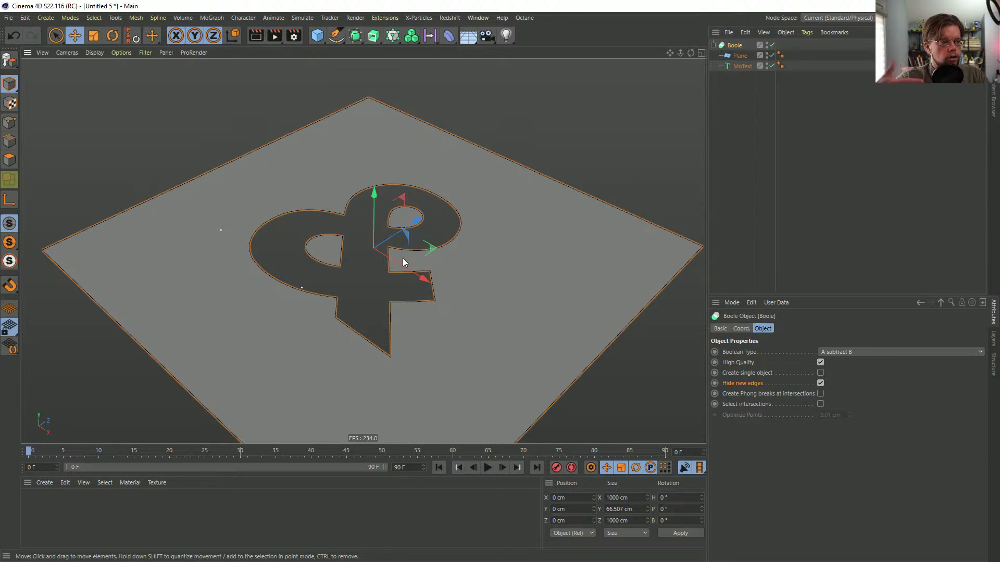
# - Try moving the ampersand MoText around the plane to test how the Boole cutout follows it
pyautogui.click(737, 65)
pyautogui.press('e')
pyautogui.keyDown('alt'); pyautogui.moveTo(495, 188); pyautogui.dragTo(451, 246); pyautogui.keyUp('alt')
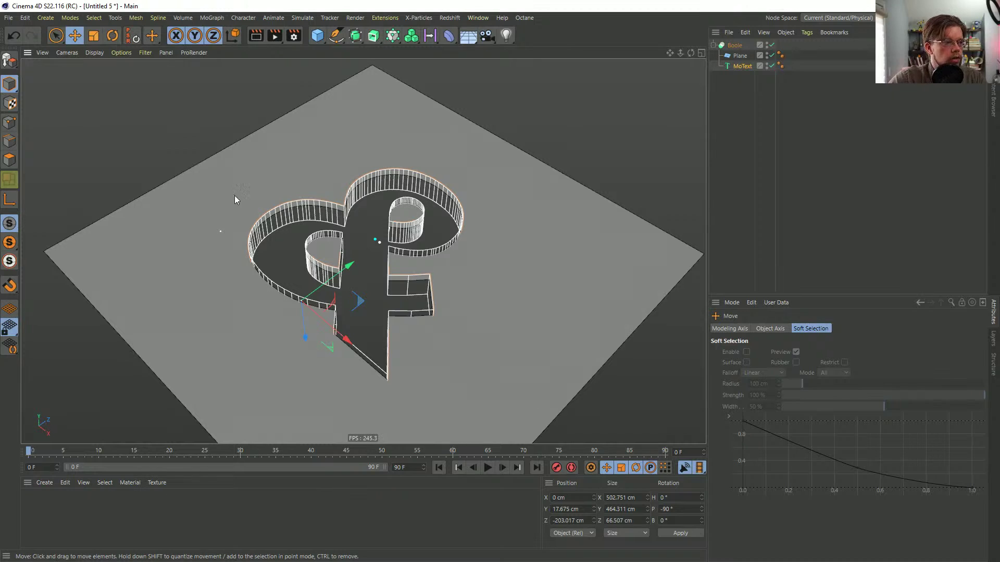
pyautogui.click(738, 56)
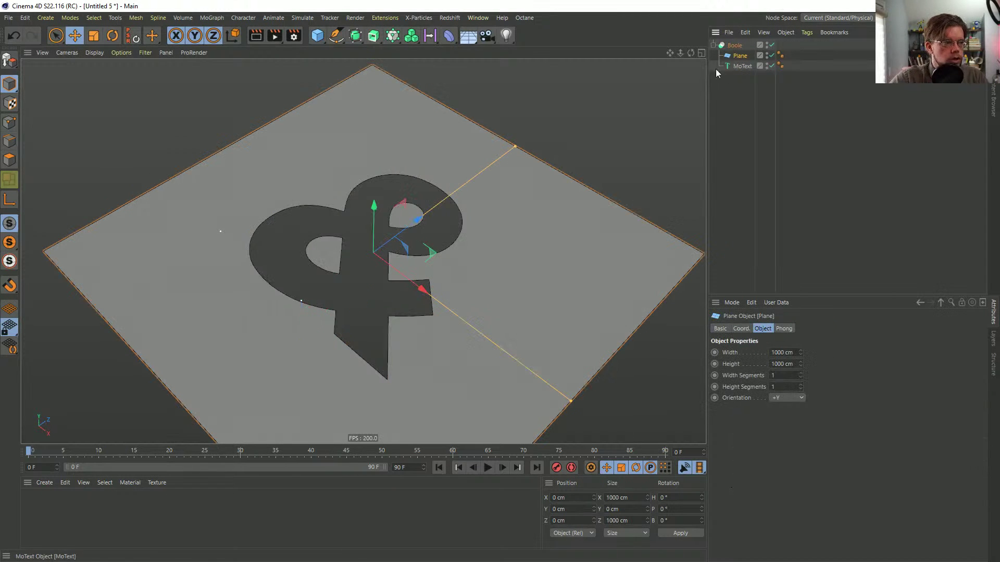
pyautogui.click(729, 67)
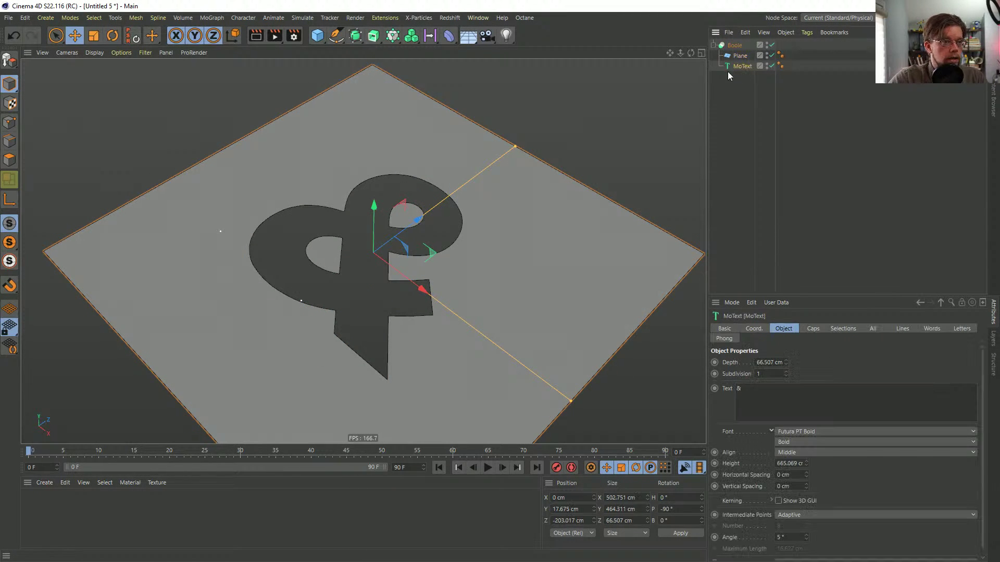
pyautogui.moveTo(363, 302); pyautogui.dragTo(483, 321)
pyautogui.moveTo(342, 214); pyautogui.dragTo(380, 330)
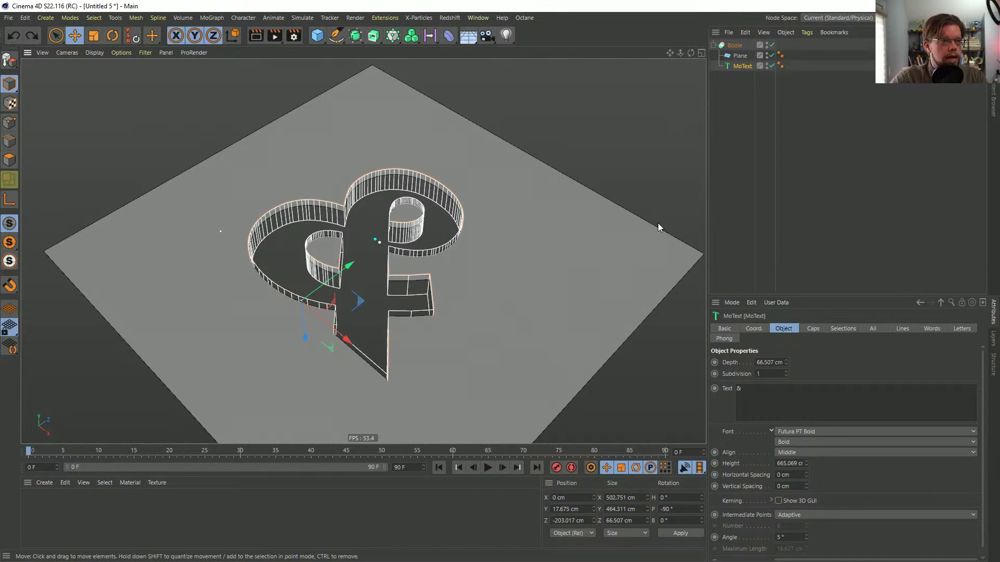
pyautogui.keyDown('alt'); pyautogui.moveTo(410, 255); pyautogui.dragTo(407, 259); pyautogui.keyUp('alt')
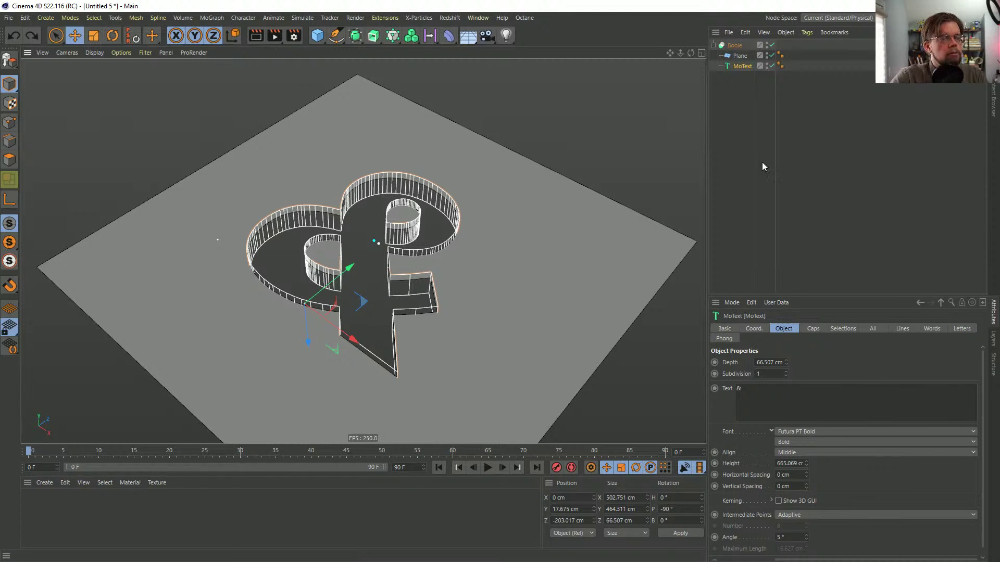
# - Clear the selection and check the layered paper-art boat reference image on Shutterstock in the browser
pyautogui.click(729, 136)
pyautogui.keyDown('alt'); pyautogui.moveTo(379, 257); pyautogui.dragTo(384, 266); pyautogui.keyUp('alt')
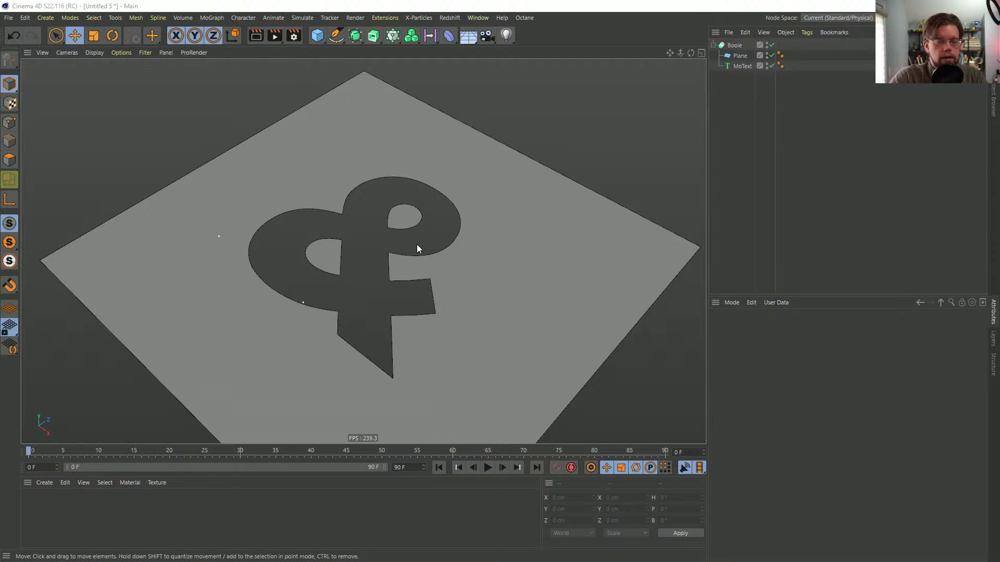
pyautogui.hotkey('alt', 'Tab')
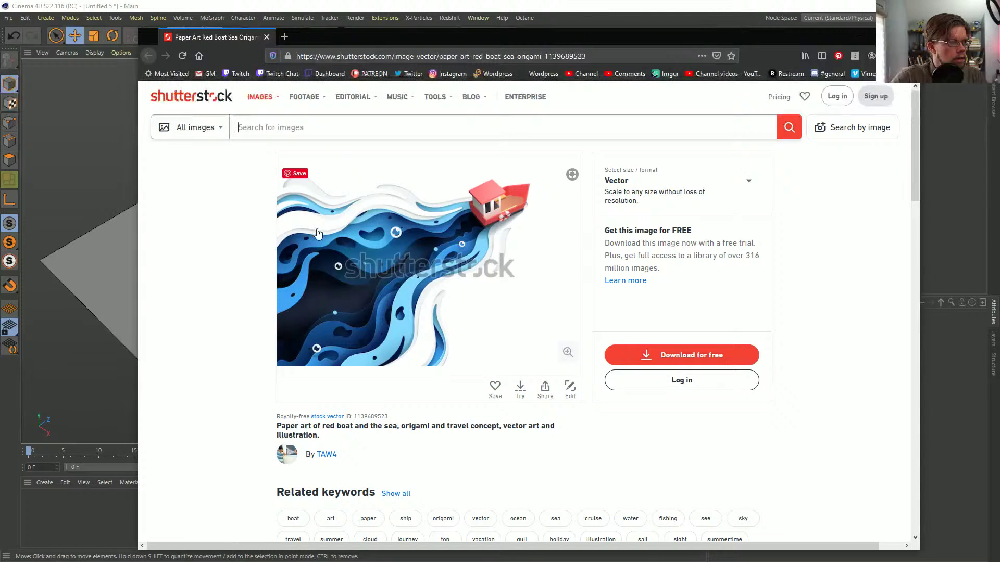
pyautogui.hotkey('alt', 'Tab')
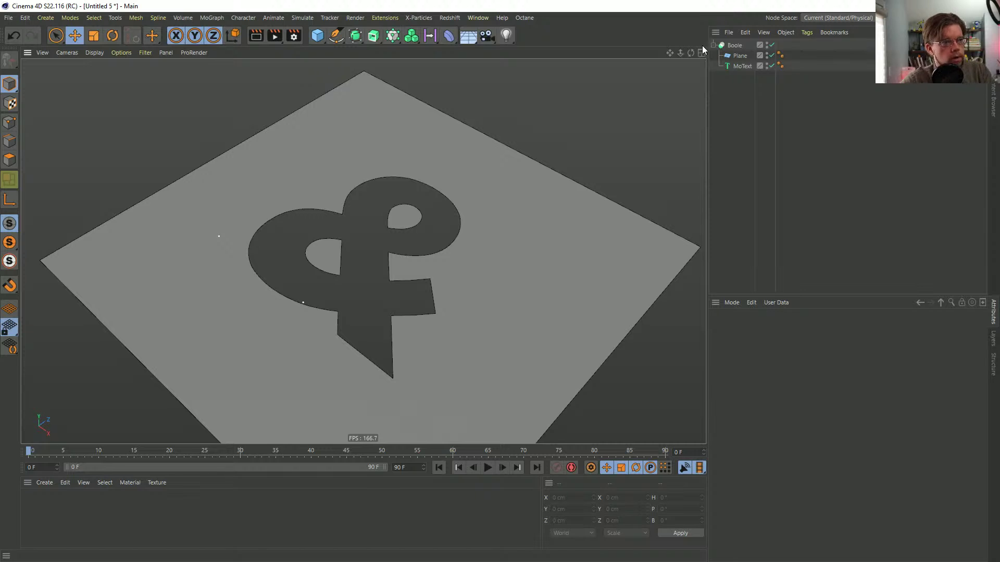
# - Wrap the ampersand MoText in a Volume Builder and that in a Volume Mesher to round the cutout's corners
pyautogui.click(748, 66)
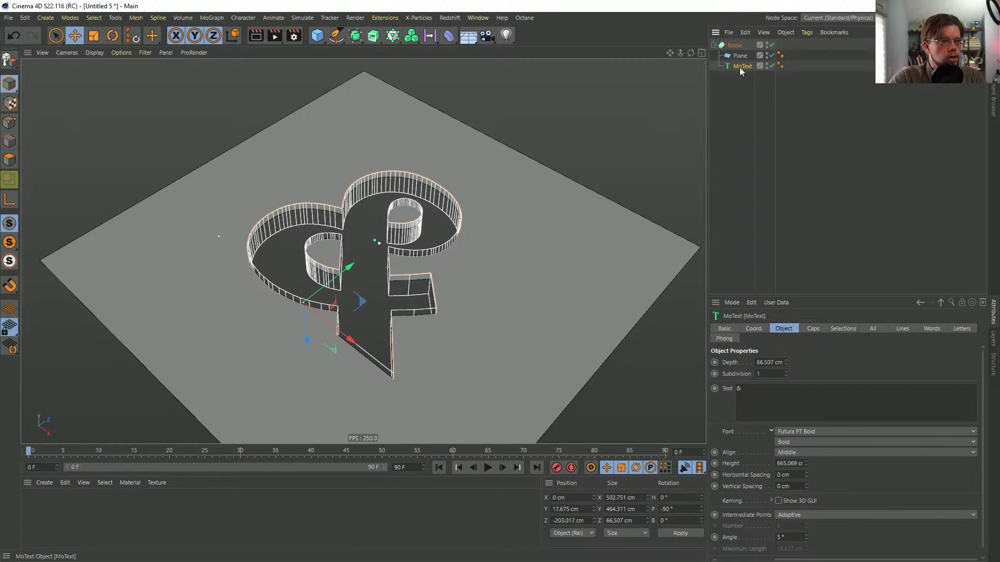
pyautogui.click(411, 36)
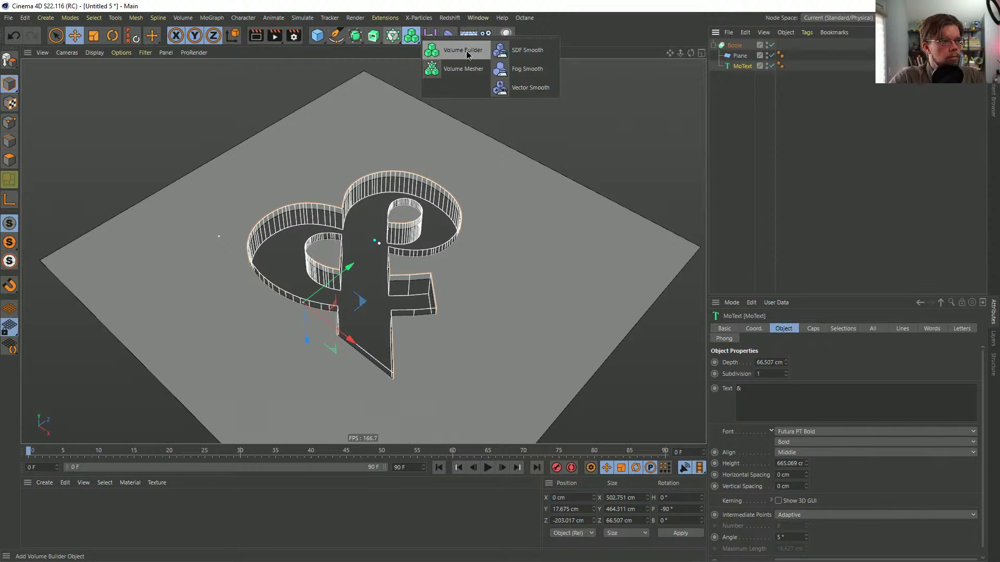
pyautogui.keyDown('alt'); pyautogui.click(462, 51); pyautogui.keyUp('alt')
pyautogui.click(411, 36)
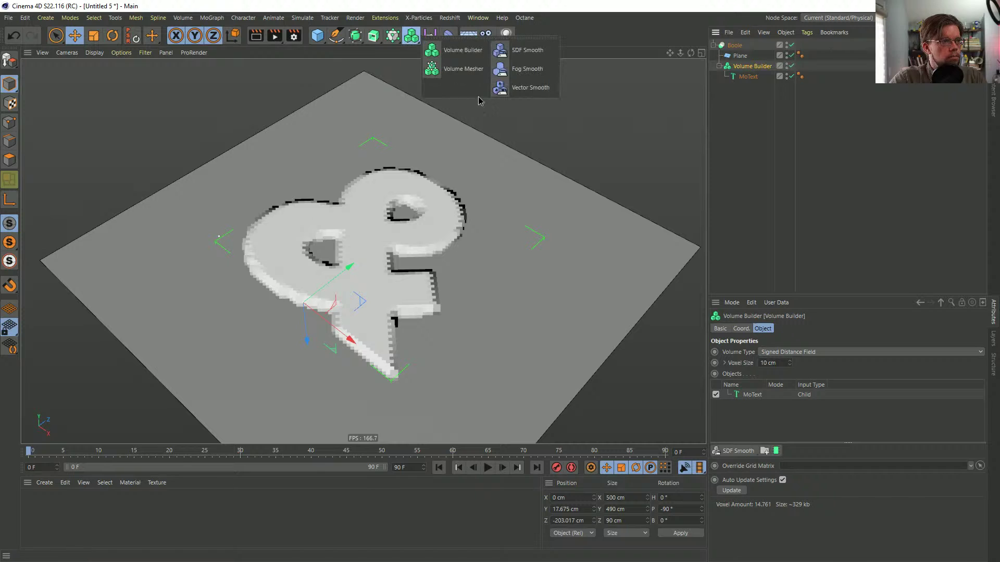
pyautogui.keyDown('alt'); pyautogui.click(468, 70); pyautogui.keyUp('alt')
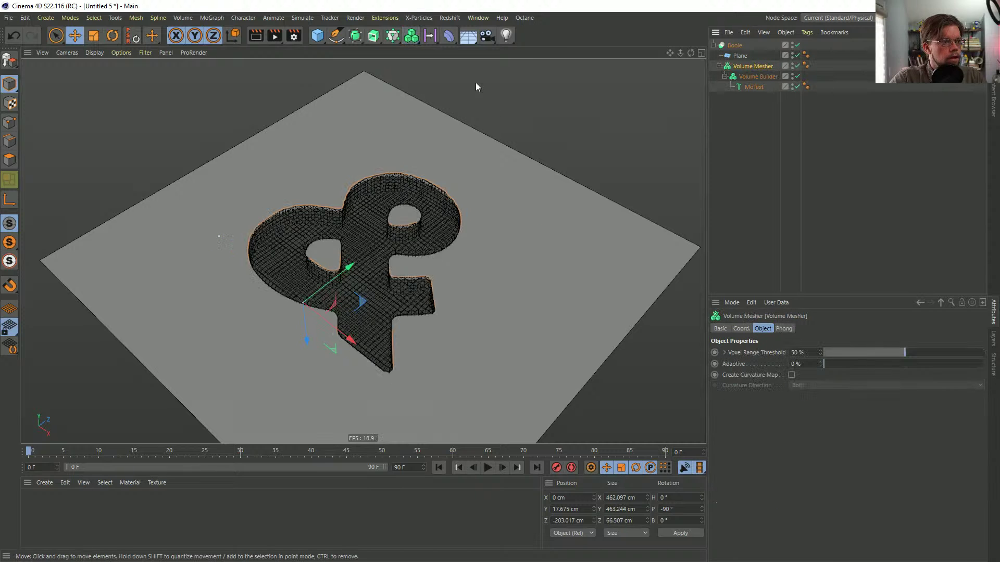
pyautogui.click(757, 164)
pyautogui.keyDown('alt'); pyautogui.moveTo(410, 242); pyautogui.dragTo(423, 318); pyautogui.keyUp('alt')
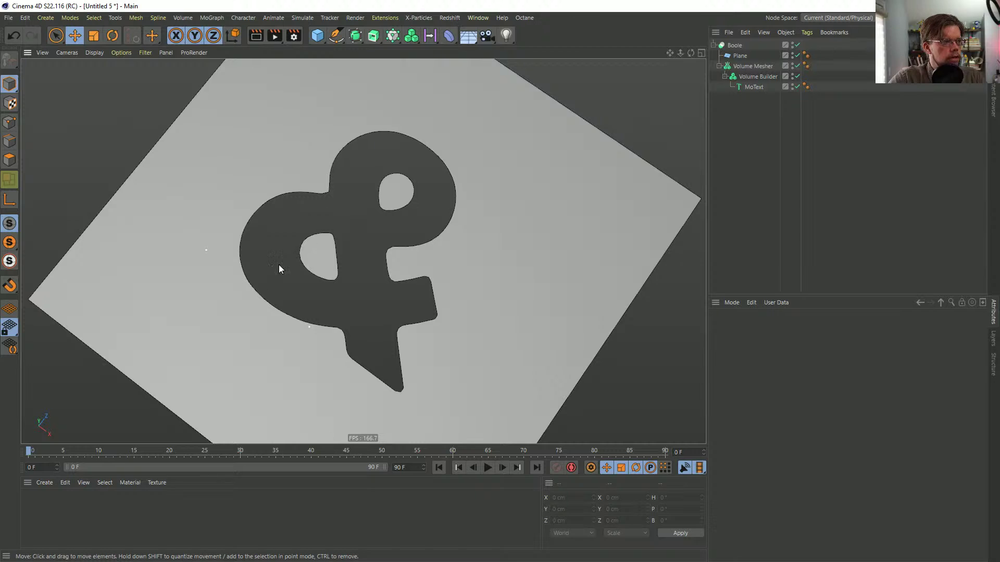
pyautogui.keyDown('alt'); pyautogui.moveTo(279, 265); pyautogui.dragTo(366, 174); pyautogui.keyUp('alt')
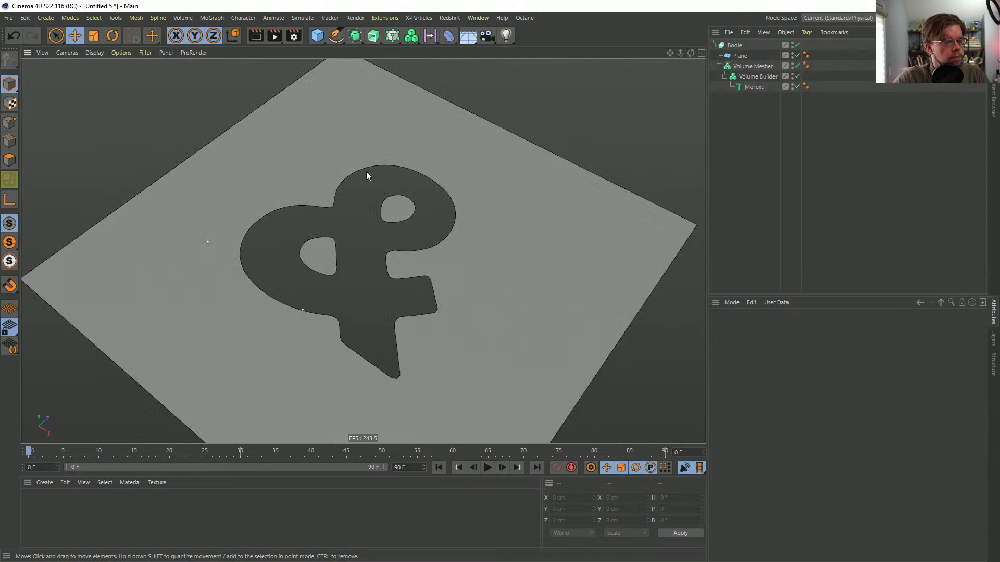
pyautogui.click(736, 46)
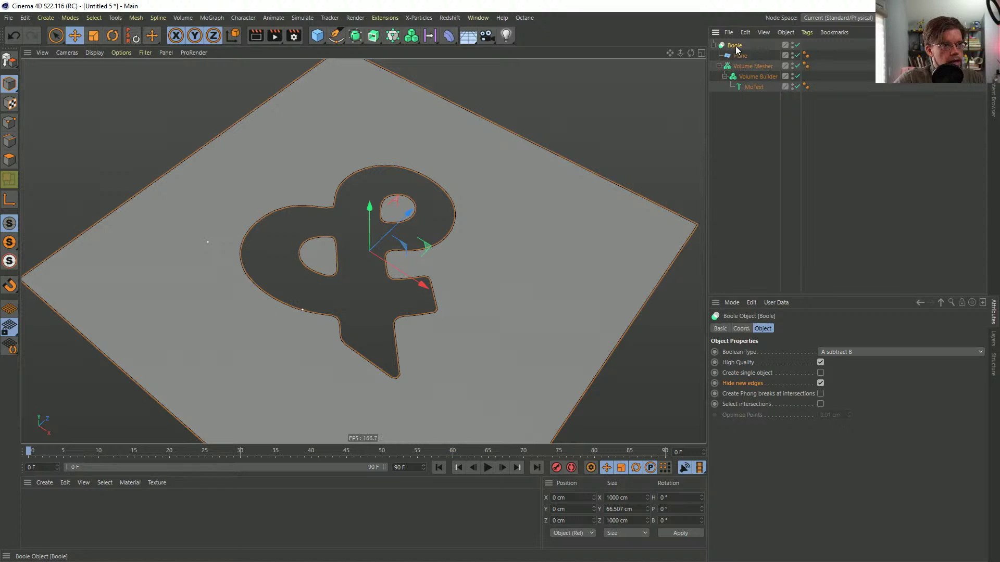
pyautogui.doubleClick(735, 46)
pyautogui.write('1')
pyautogui.press('Return')
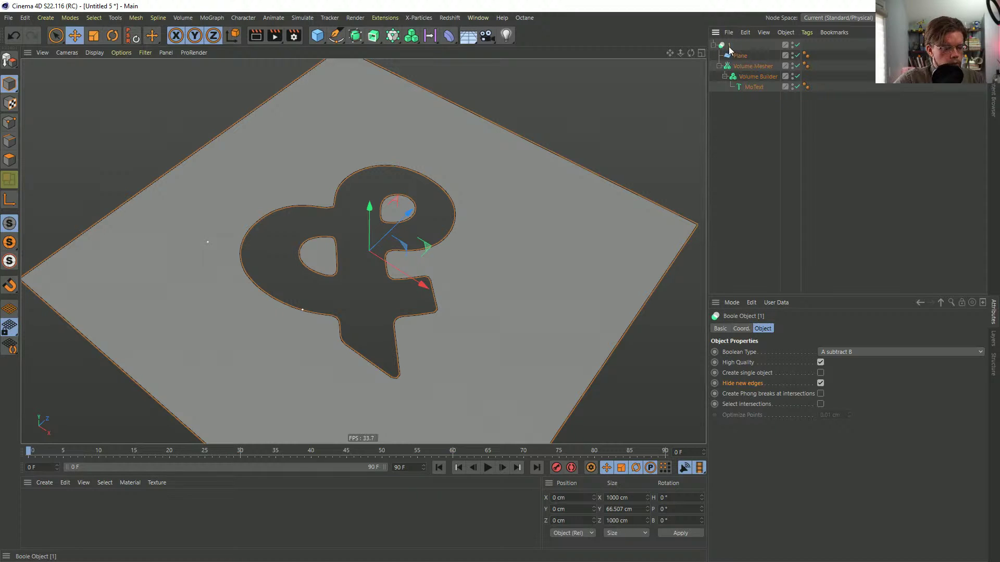
pyautogui.hotkey('ctrl', 'c')
pyautogui.hotkey('ctrl', 'v')
pyautogui.press('e')
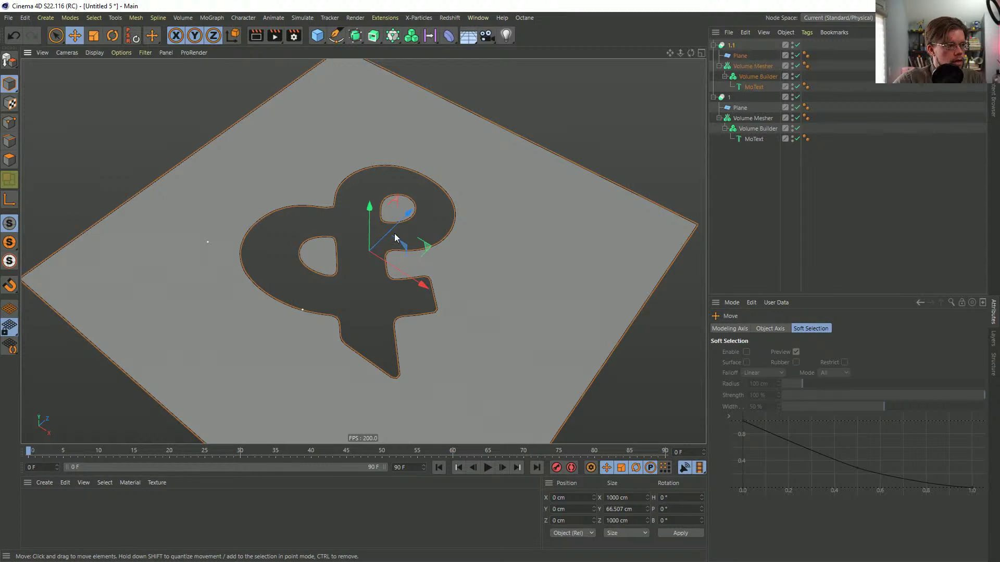
pyautogui.moveTo(368, 211); pyautogui.dragTo(369, 220)
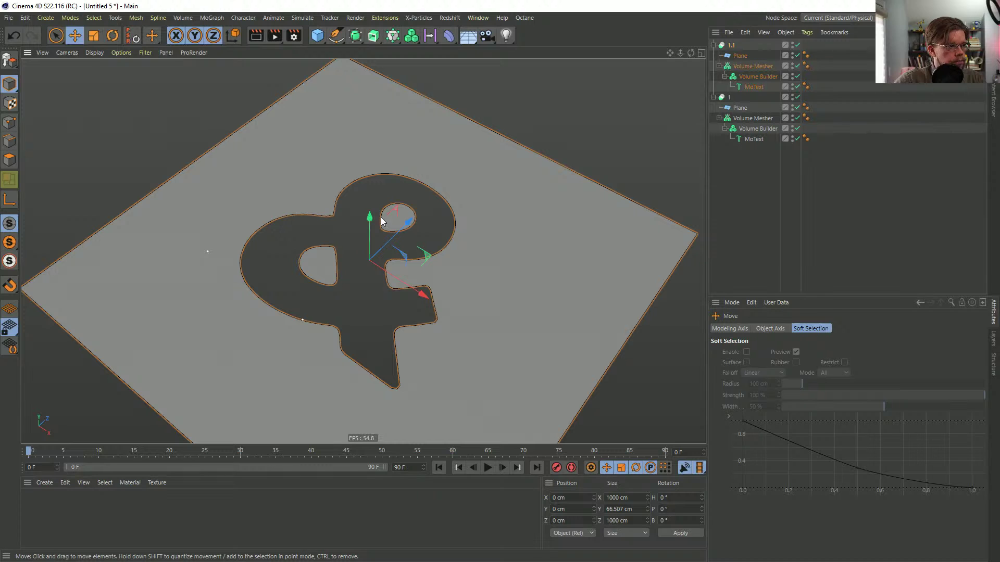
pyautogui.hotkey('ctrl', 'z')
pyautogui.hotkey('ctrl', 'z')
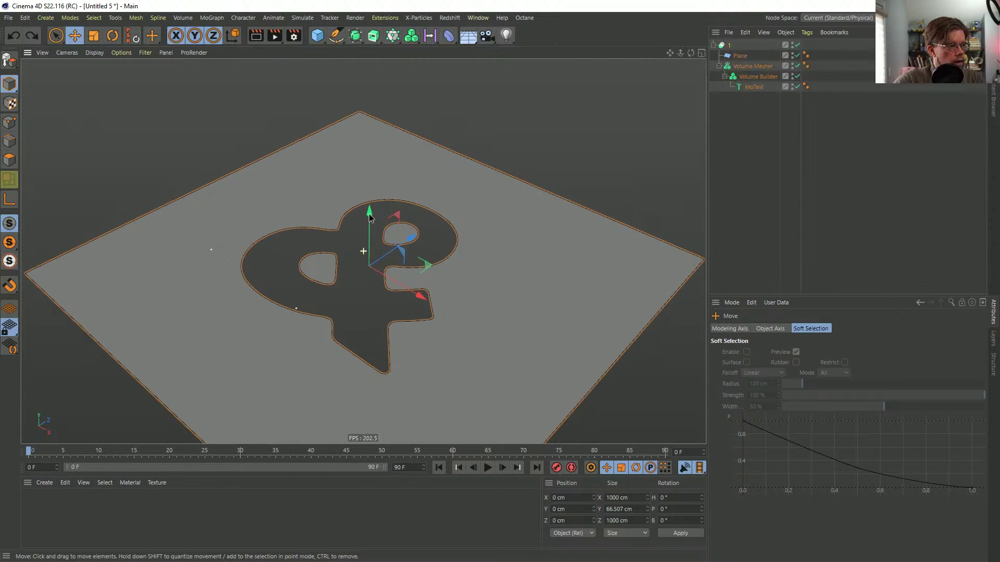
pyautogui.keyDown('alt'); pyautogui.moveTo(369, 214); pyautogui.dragTo(382, 171); pyautogui.keyUp('alt')
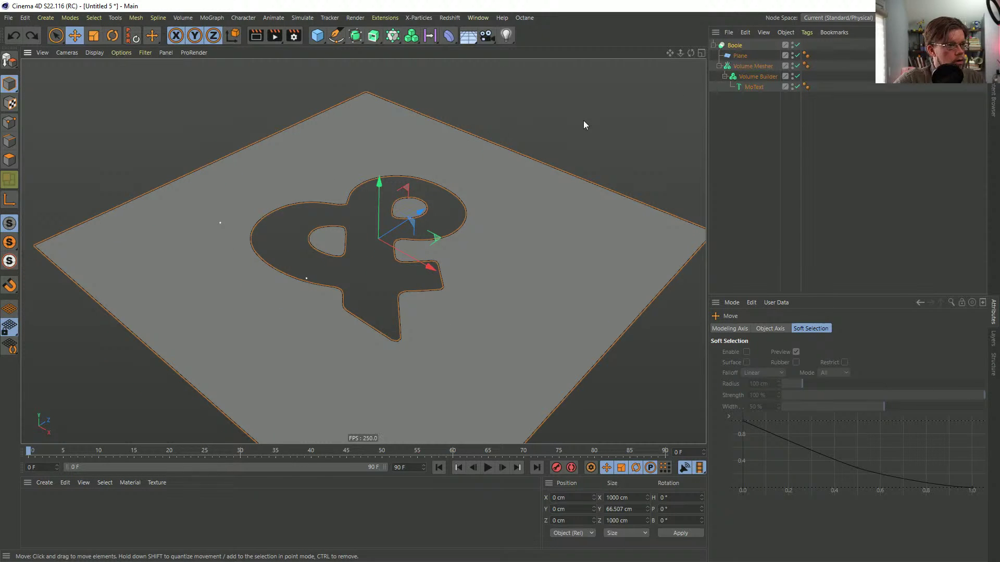
# - Rename the Boole containing the plane and the volume-meshed ampersand as 1
pyautogui.click(735, 45)
pyautogui.doubleClick(734, 45)
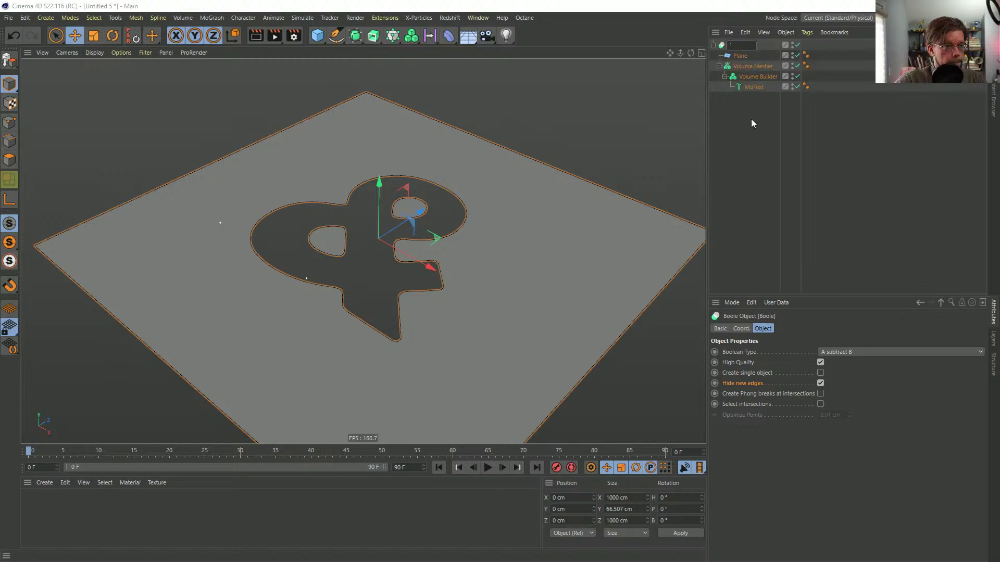
pyautogui.press('Return')
pyautogui.click(733, 46)
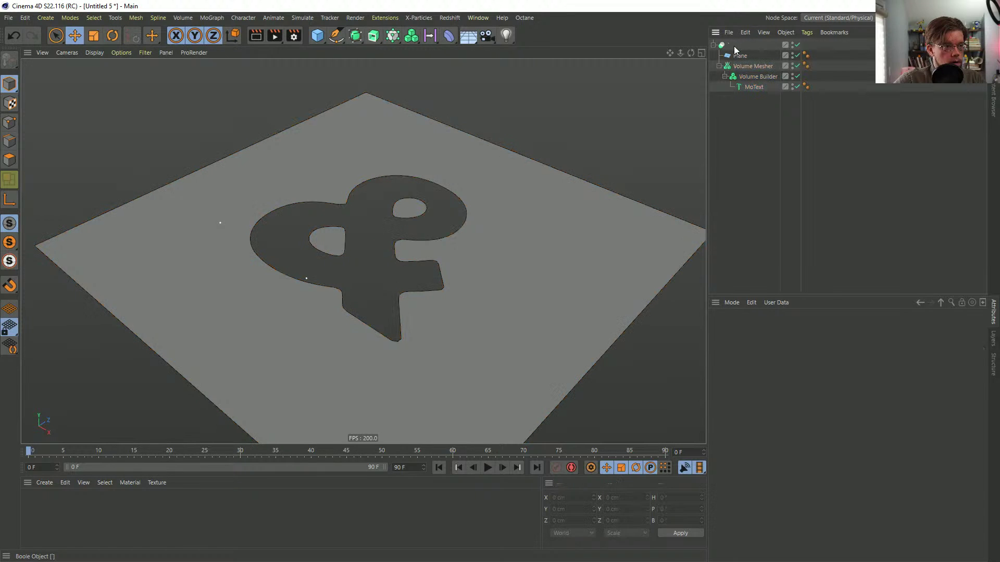
pyautogui.doubleClick(733, 45)
pyautogui.press('Return')
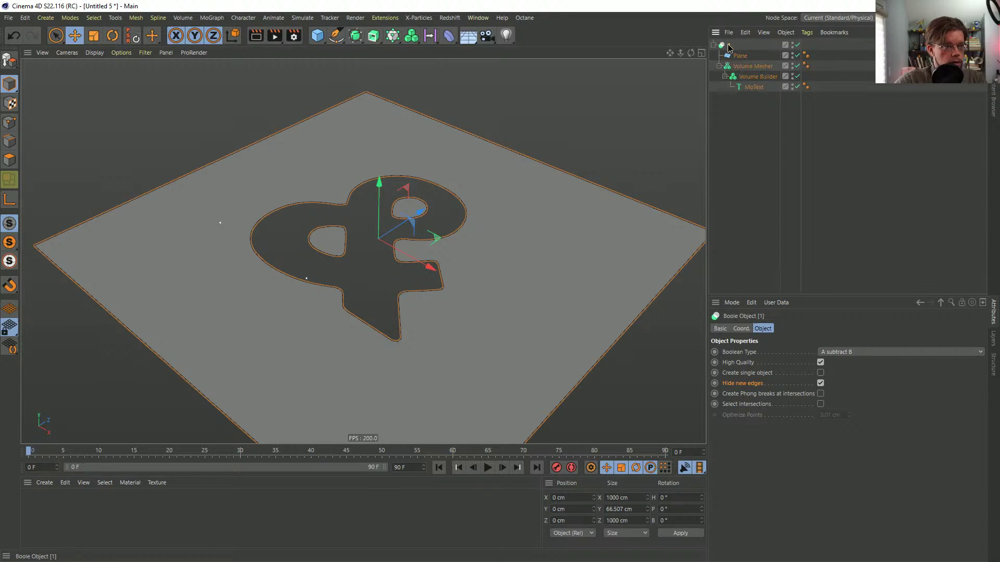
# - Duplicate Boole 1 with its contents and lower the copy to Y -20 cm beneath the original
pyautogui.hotkey('ctrl', 'c')
pyautogui.hotkey('ctrl', 'v')
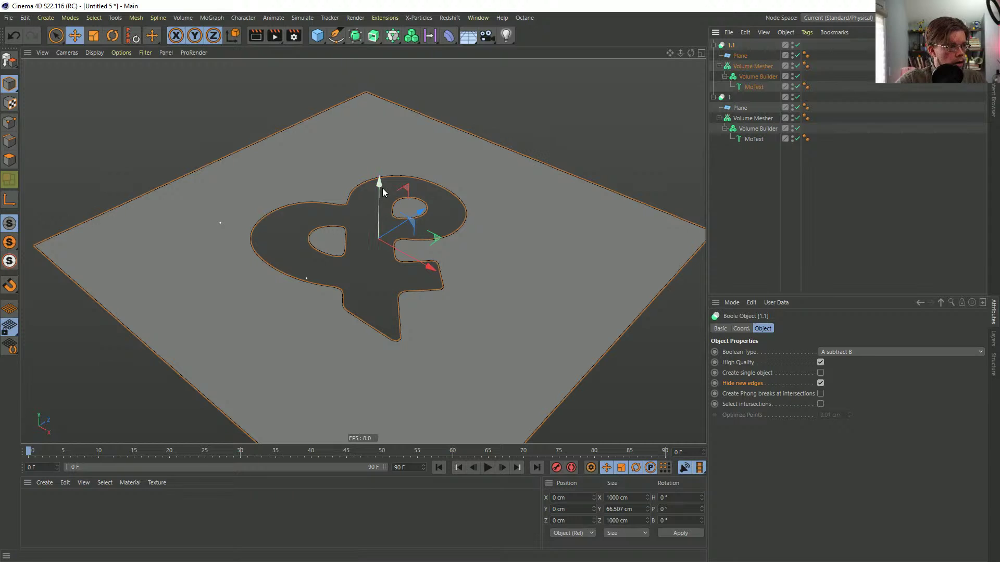
pyautogui.moveTo(381, 186); pyautogui.dragTo(332, 197)
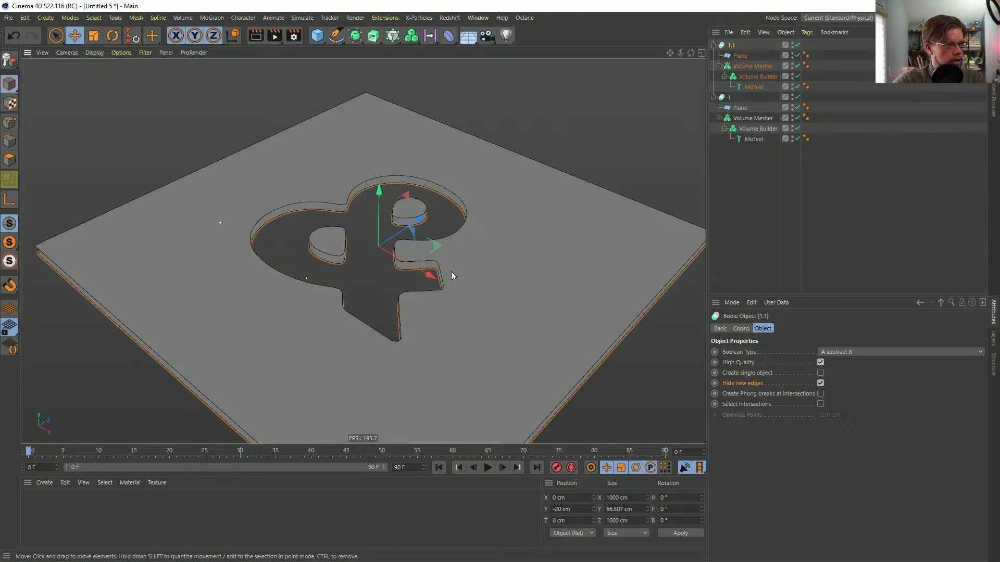
pyautogui.keyDown('alt'); pyautogui.moveTo(453, 272); pyautogui.dragTo(415, 281); pyautogui.keyUp('alt')
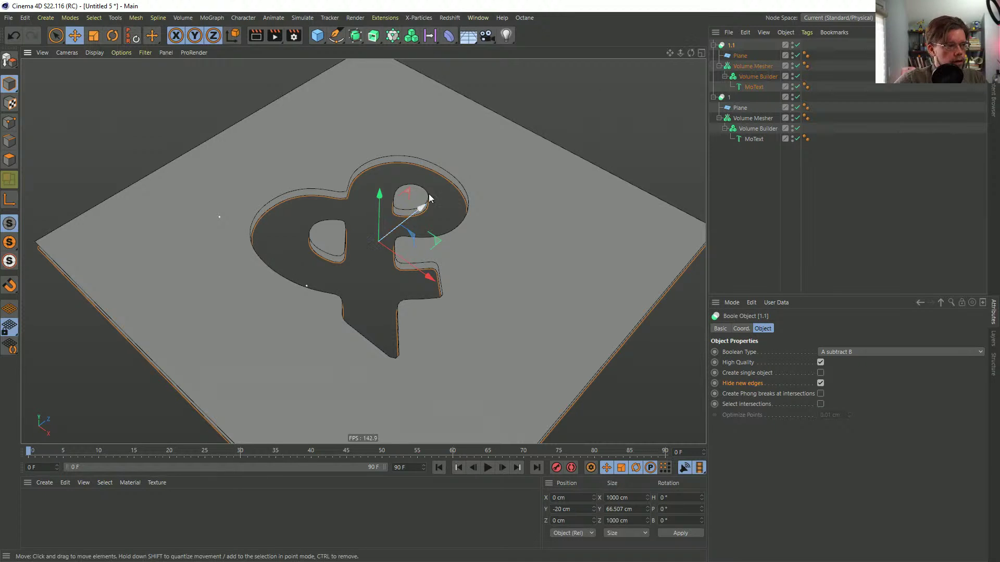
# - Add an SDF Dilate and Erode filter to the lower copy's Volume Builder and set its offset to -5 cm
pyautogui.click(753, 79)
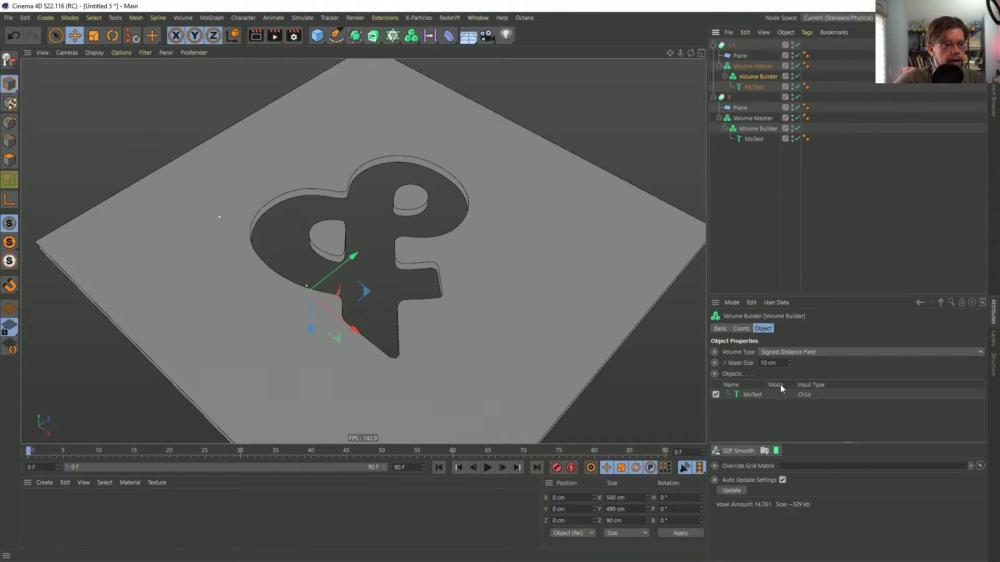
pyautogui.click(753, 451)
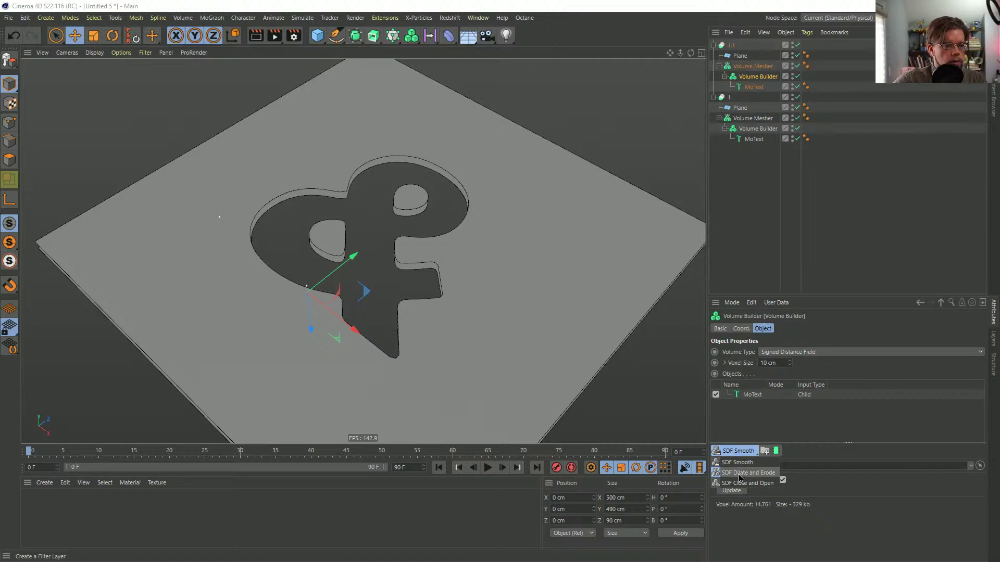
pyautogui.click(742, 474)
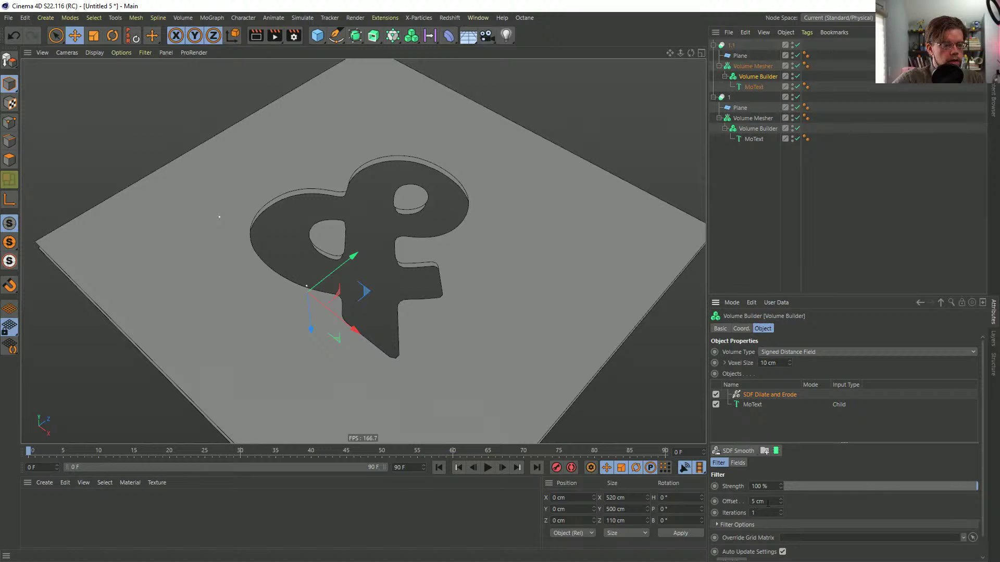
pyautogui.click(767, 502)
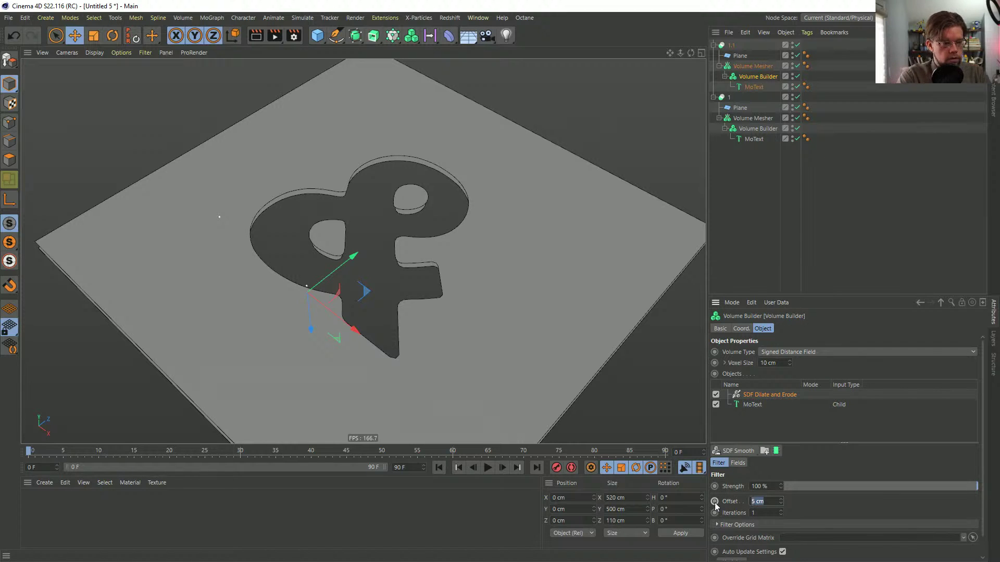
pyautogui.write('-5')
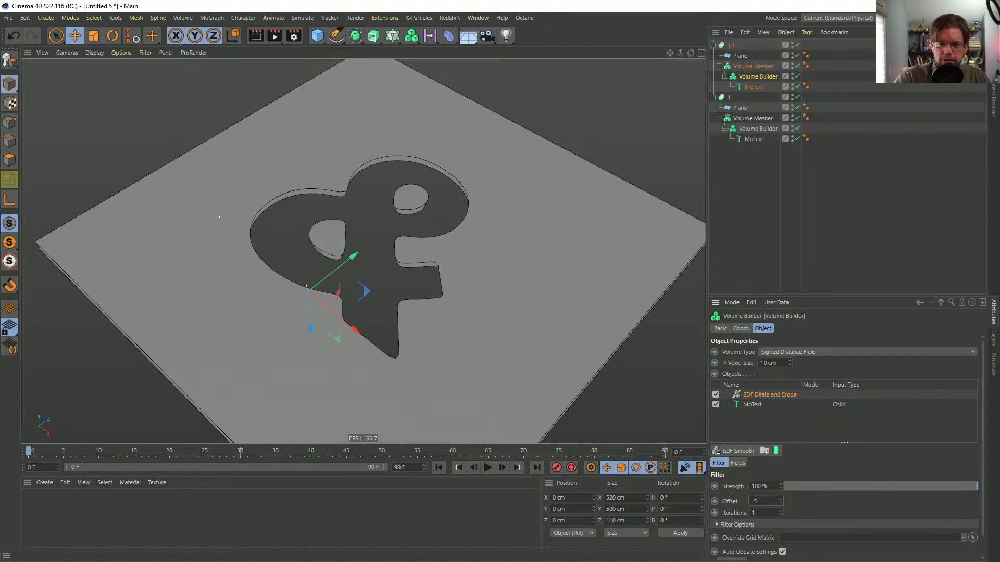
pyautogui.press('Return')
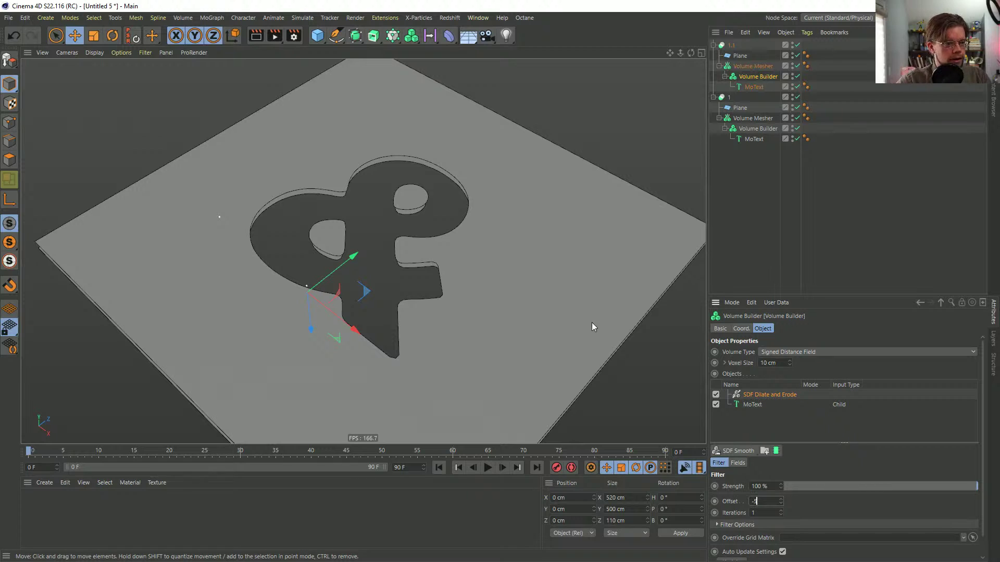
pyautogui.click(775, 366)
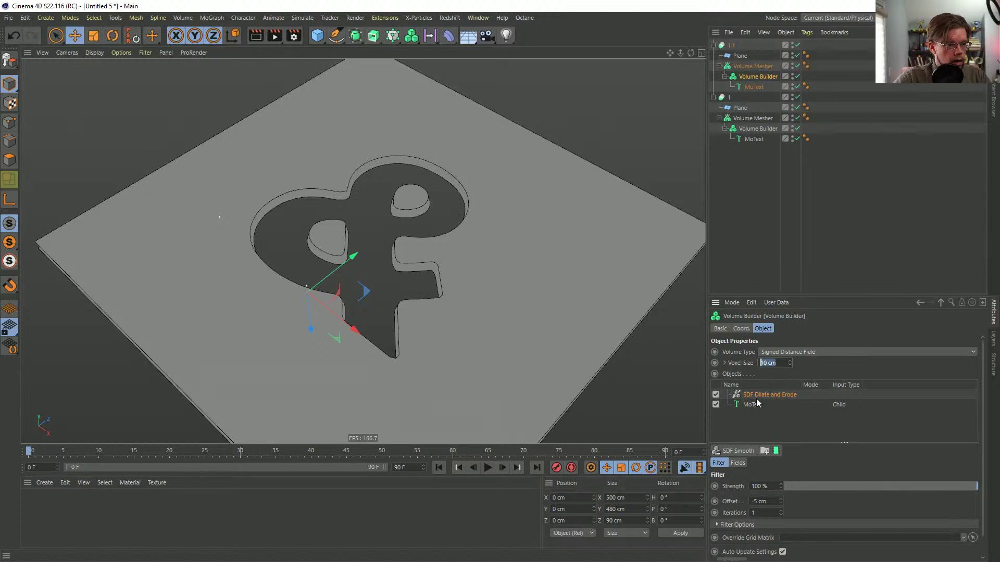
pyautogui.press('Escape')
# - Set the lower copy's SDF Dilate and Erode offset to -10 cm and its Volume Builder voxel size to 5 cm
pyautogui.keyDown('alt'); pyautogui.moveTo(395, 257); pyautogui.dragTo(350, 279); pyautogui.keyUp('alt')
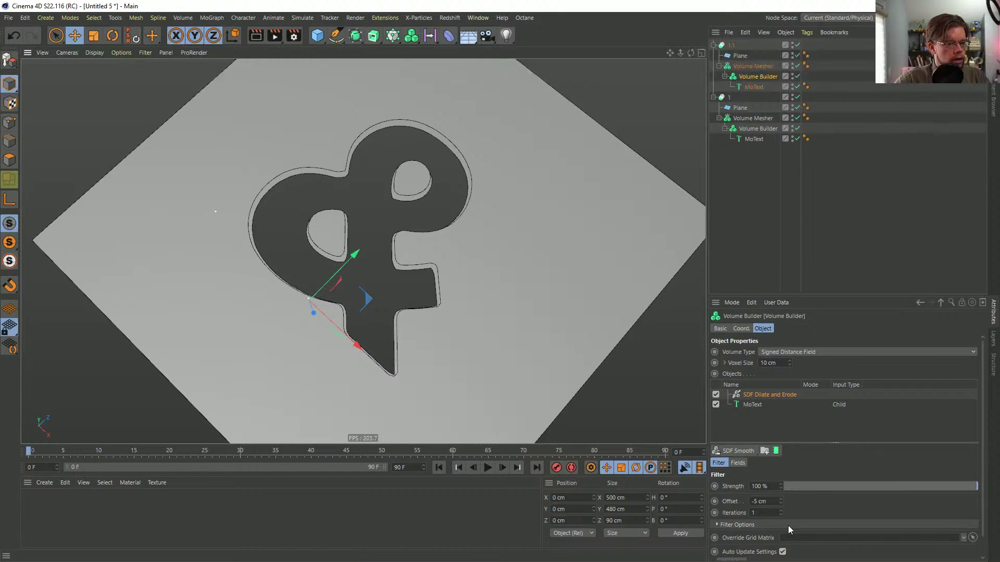
pyautogui.click(758, 502)
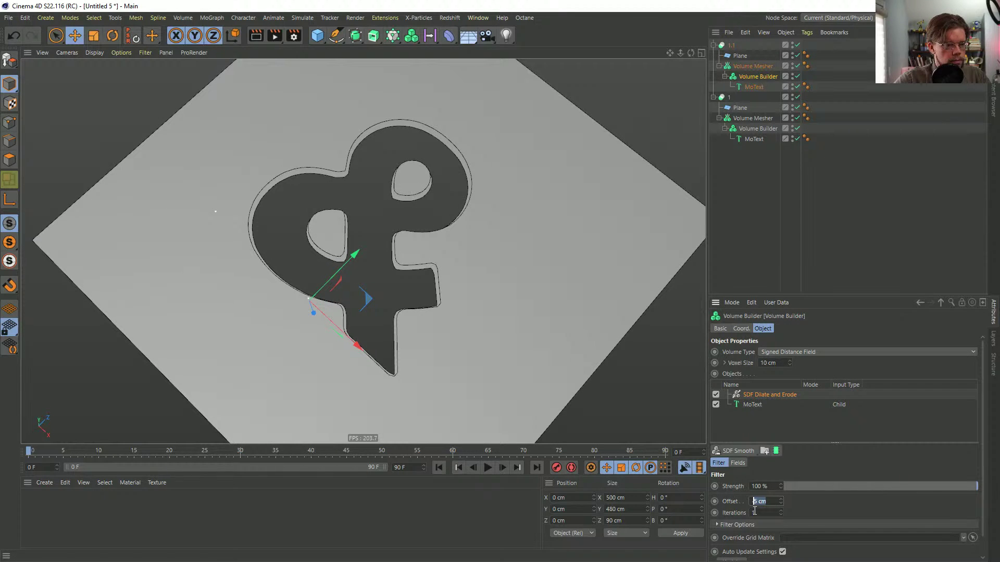
pyautogui.write('-10')
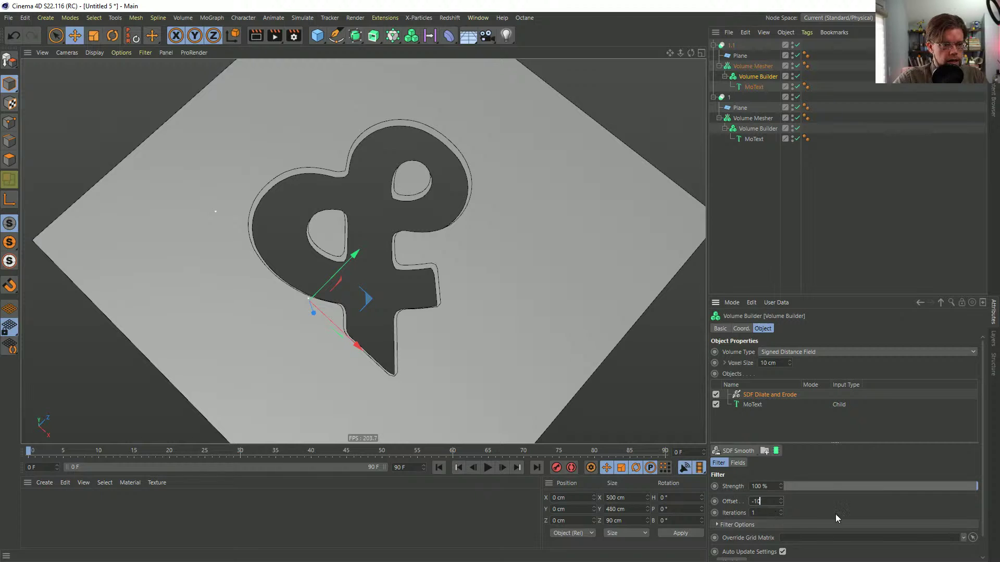
pyautogui.keyDown('alt'); pyautogui.moveTo(376, 306); pyautogui.dragTo(419, 264); pyautogui.keyUp('alt')
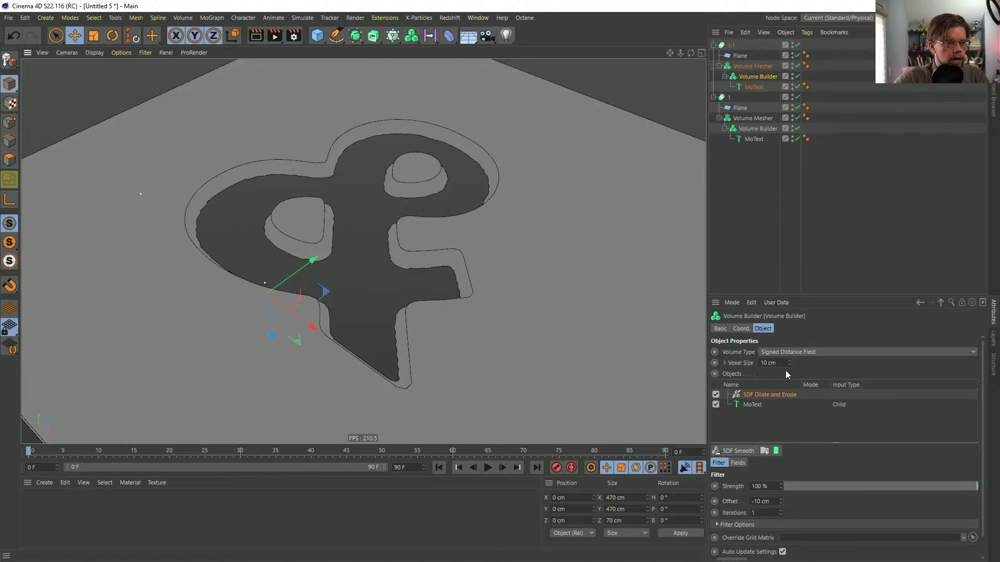
pyautogui.moveTo(780, 363); pyautogui.dragTo(726, 367)
pyautogui.write('5')
pyautogui.press('Return')
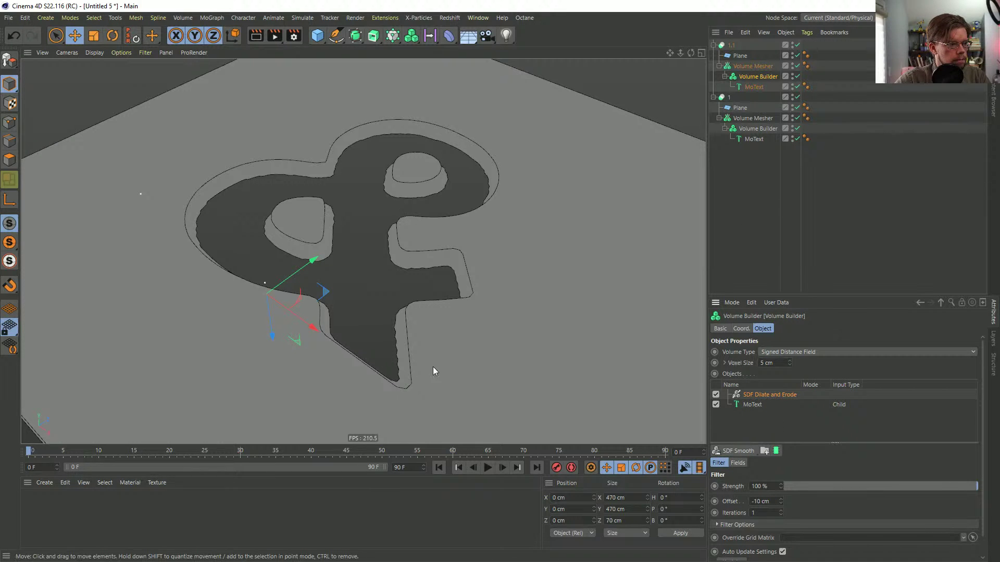
pyautogui.scroll(2, 411, 314)
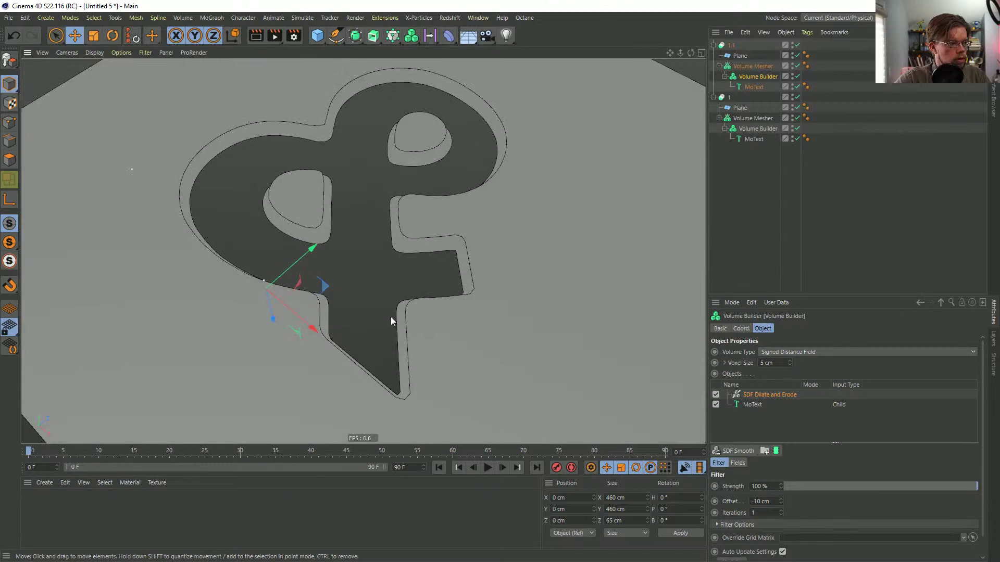
pyautogui.scroll(-4, 401, 313)
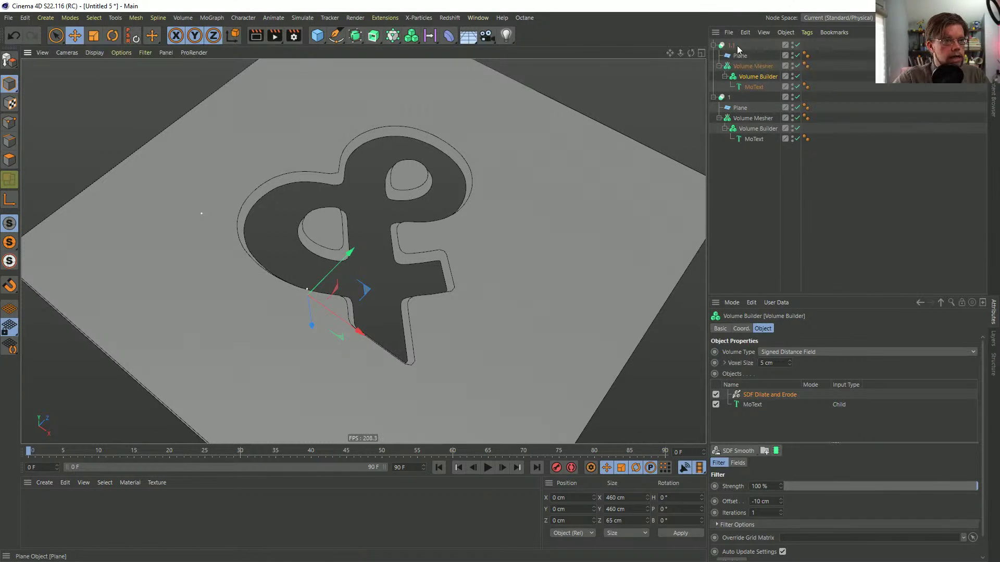
# - Rename the lower copy of the Boole as 2
pyautogui.doubleClick(734, 45)
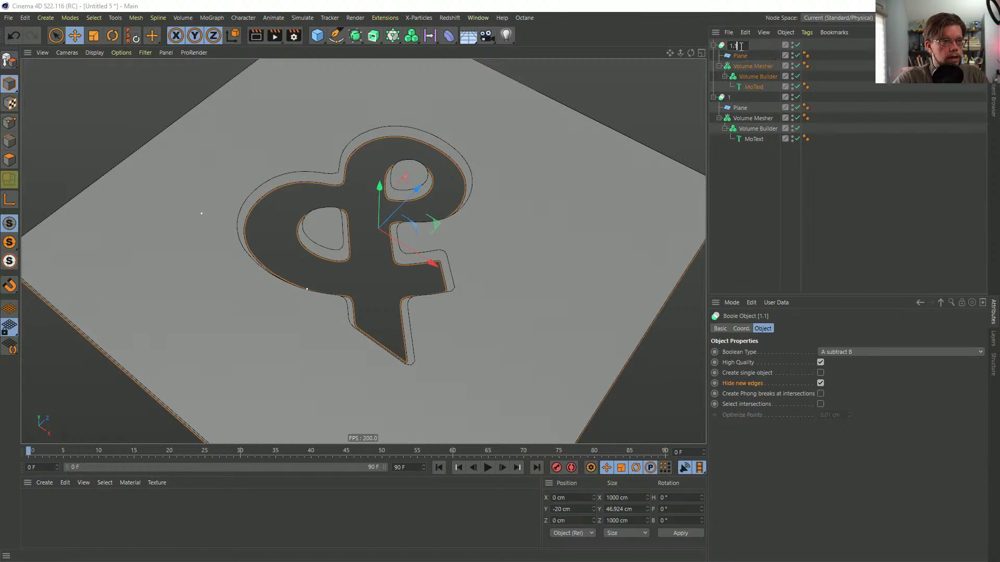
pyautogui.write('2')
pyautogui.press('Return')
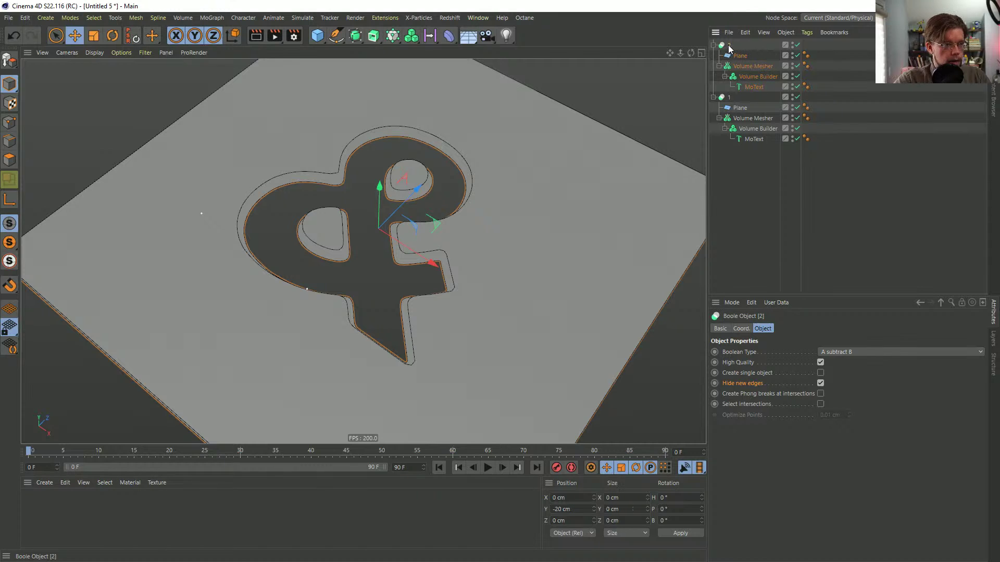
pyautogui.hotkey('ctrl', 'v')
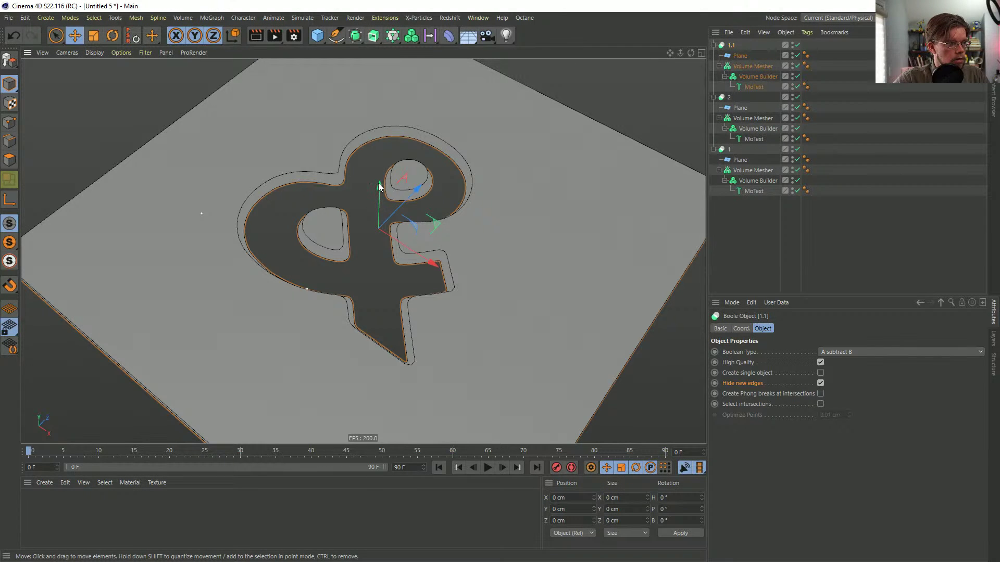
pyautogui.moveTo(379, 187); pyautogui.dragTo(445, 223)
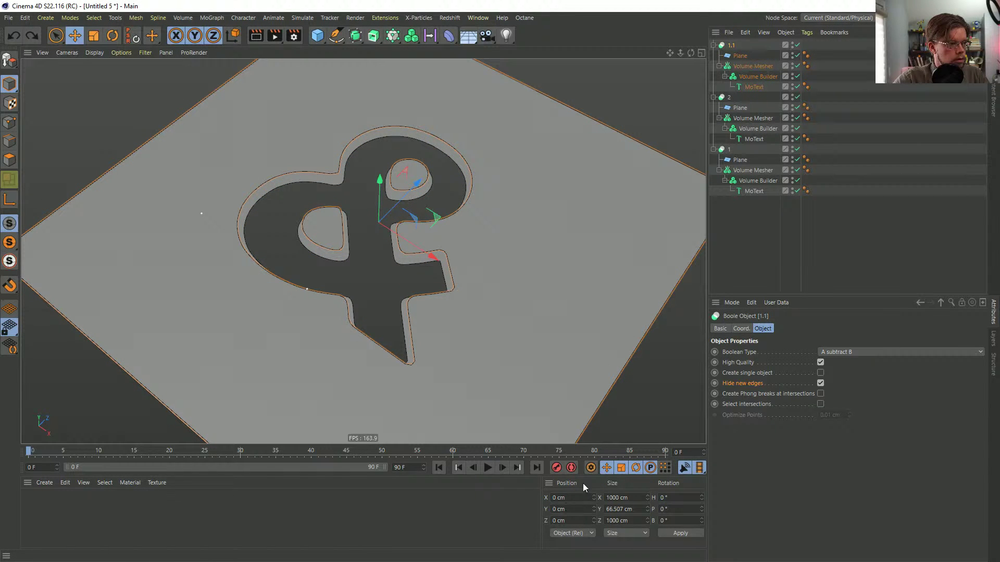
pyautogui.click(729, 98)
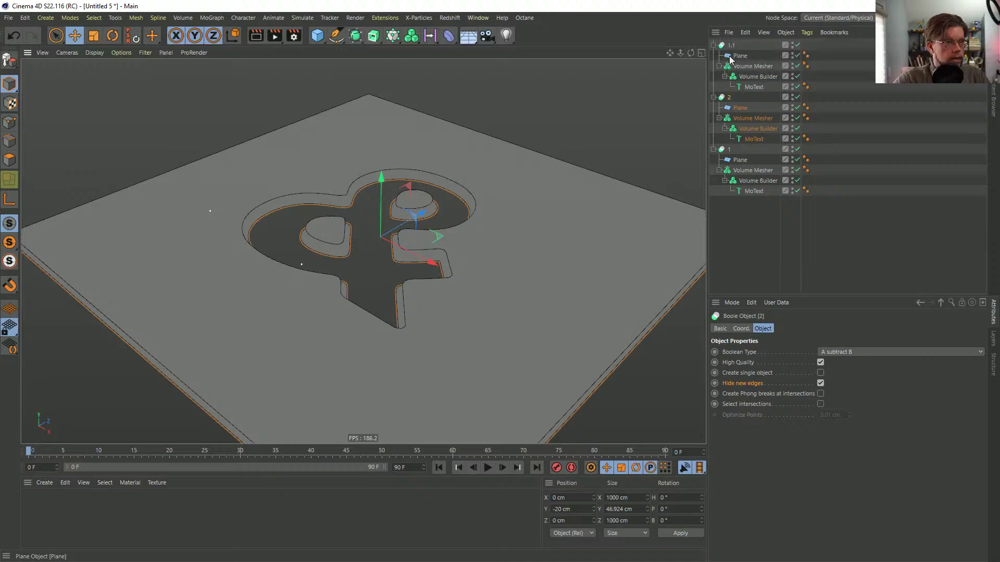
pyautogui.click(730, 46)
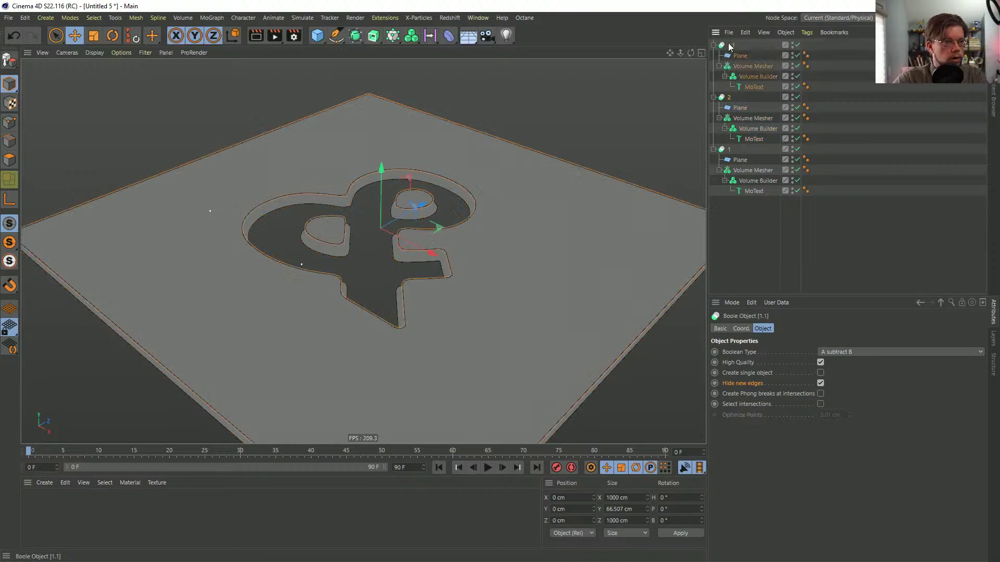
pyautogui.hotkey('ctrl', 'z')
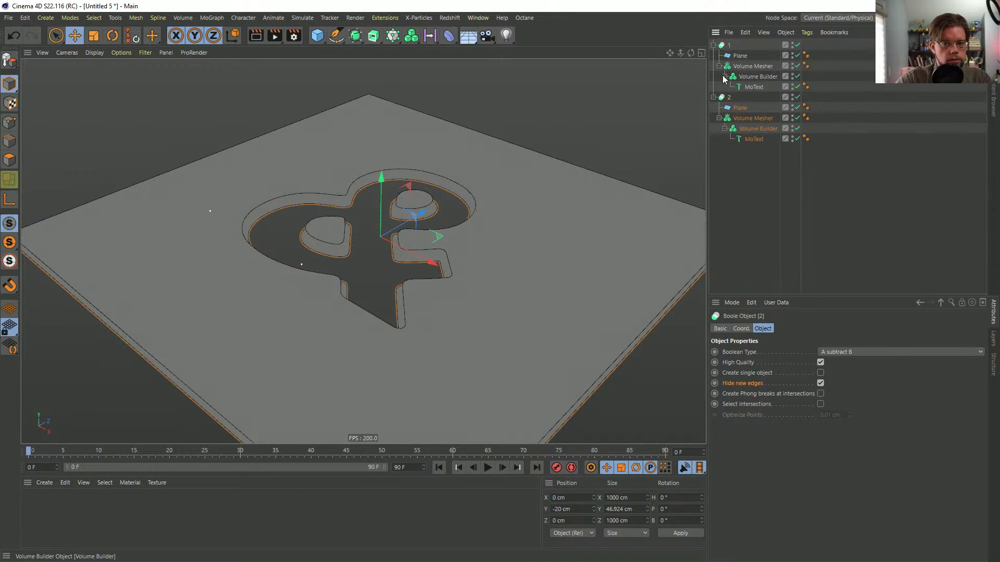
# - Duplicate Boole 2 with its contents as a third layer named 3, positioned at Y -40 cm
pyautogui.click(729, 45)
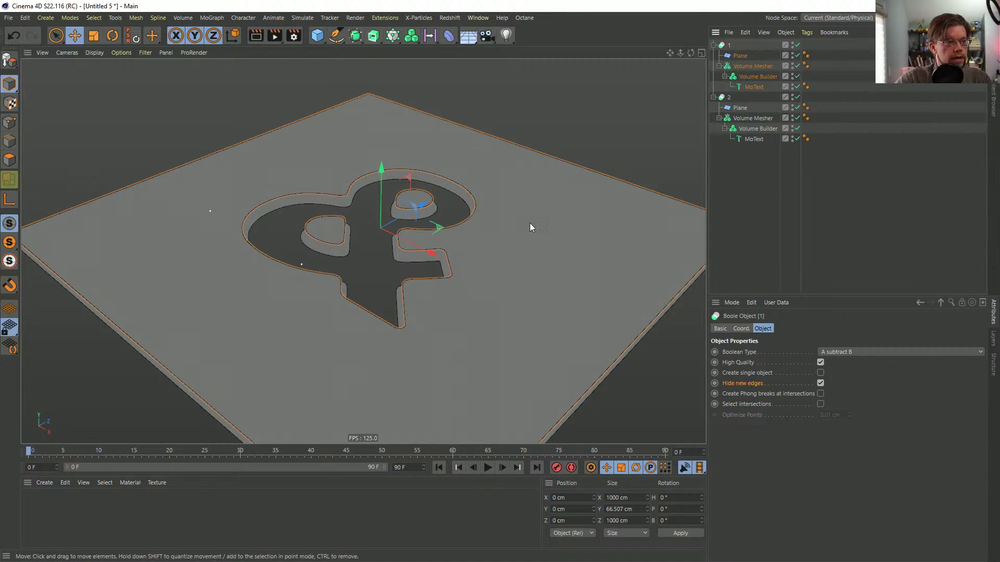
pyautogui.click(728, 98)
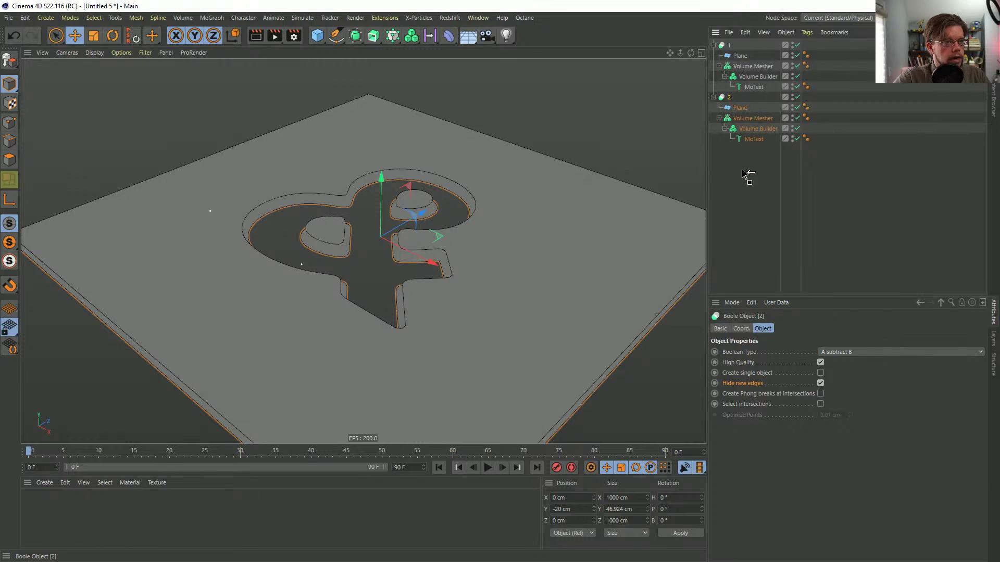
pyautogui.keyDown('ctrl'); pyautogui.moveTo(745, 175); pyautogui.dragTo(743, 172); pyautogui.keyUp('ctrl')
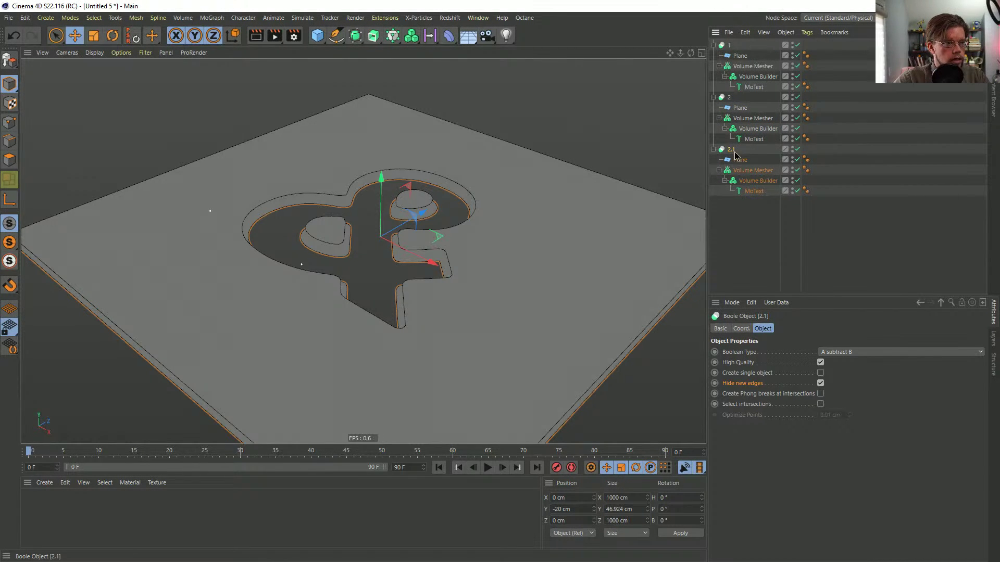
pyautogui.doubleClick(733, 151)
pyautogui.write('3')
pyautogui.press('Return')
pyautogui.click(578, 509)
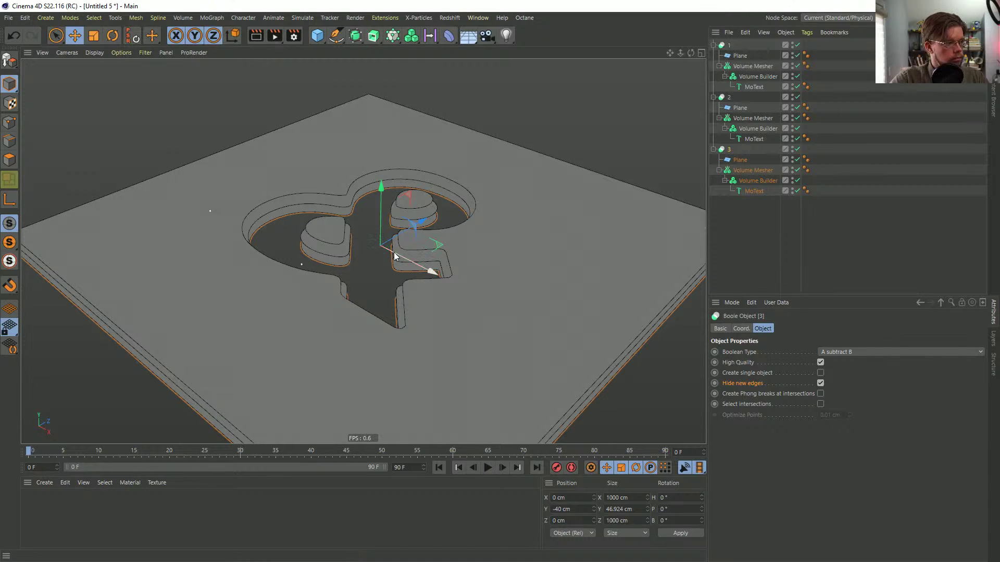
# - Try an SDF Dilate and Erode offset of -20 cm on Boole 3's Volume Builder and settle on -15 cm
pyautogui.click(754, 180)
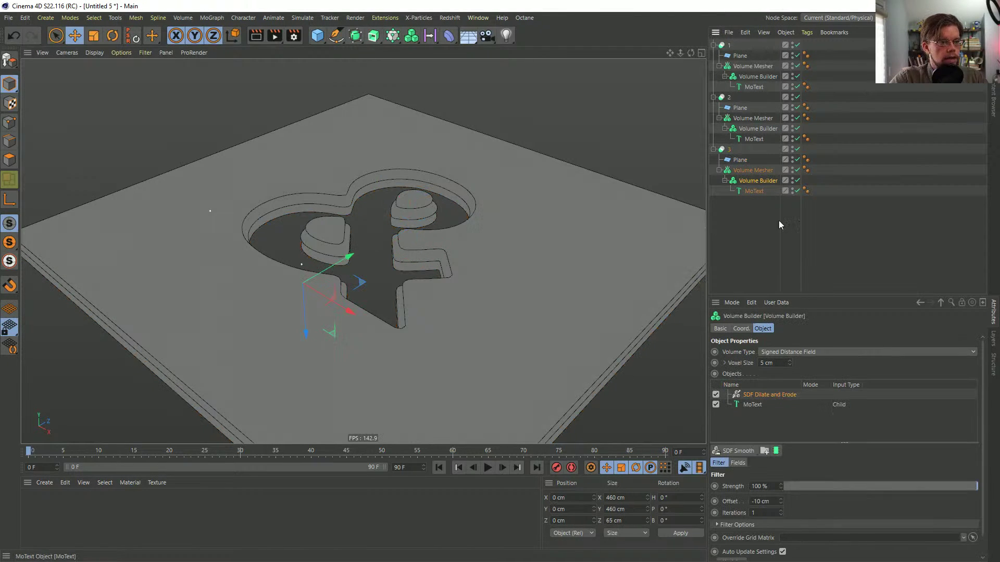
pyautogui.doubleClick(761, 502)
pyautogui.write('-20')
pyautogui.press('Return')
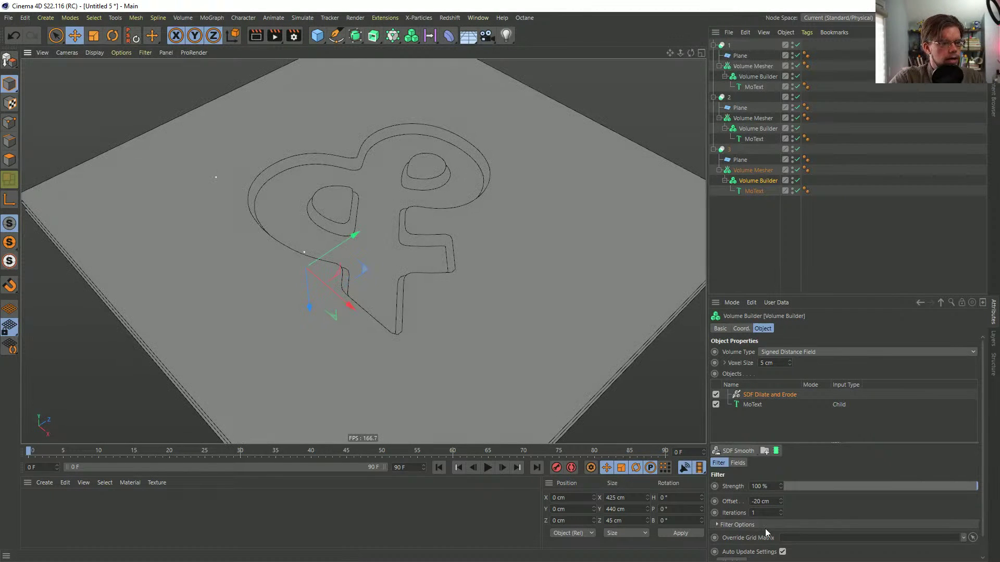
pyautogui.doubleClick(761, 501)
pyautogui.write('-1')
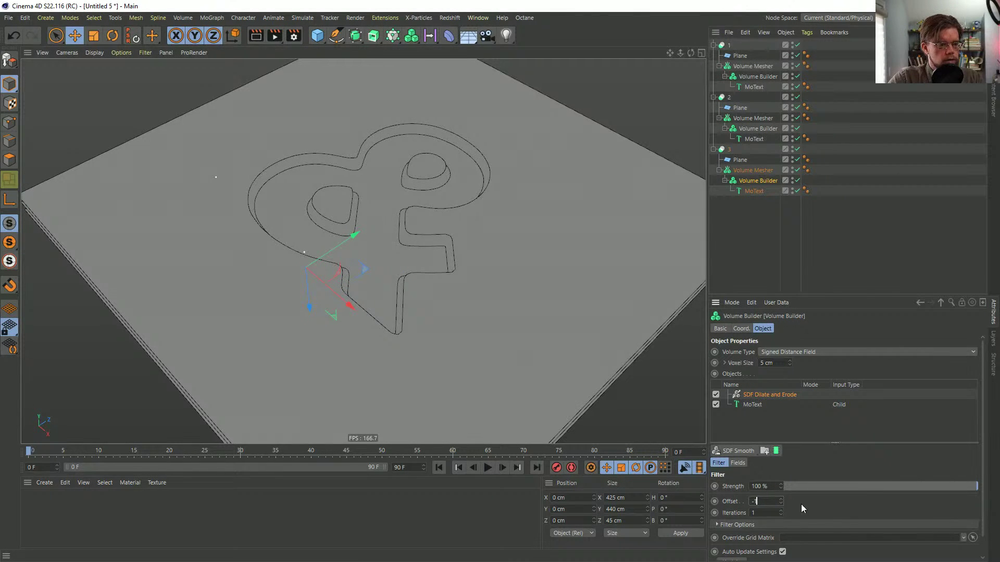
pyautogui.write('5')
pyautogui.press('Return')
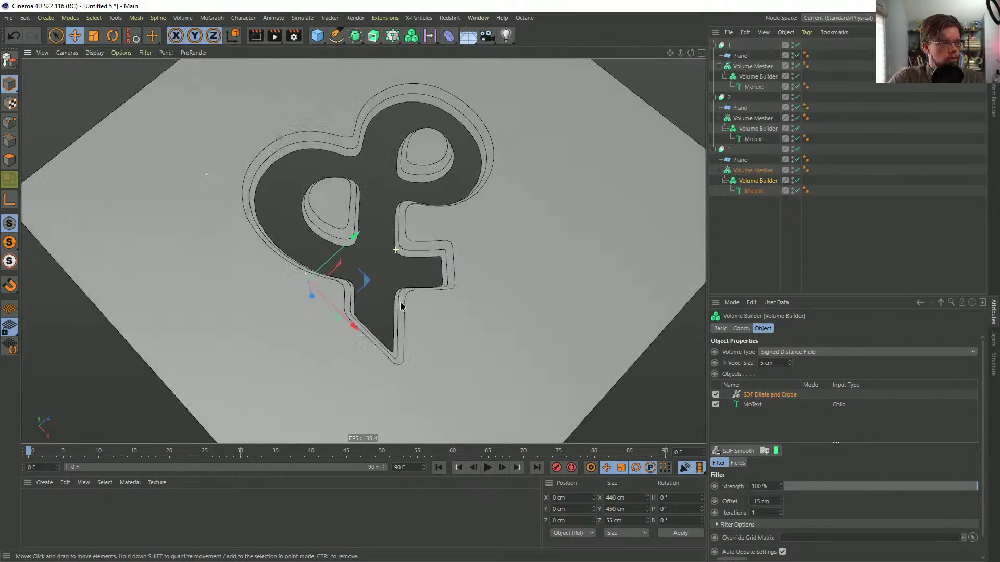
# - Duplicate Boole 3 with its contents as a fourth layer and rename the copy 4
pyautogui.keyDown('alt'); pyautogui.moveTo(520, 304); pyautogui.dragTo(439, 239); pyautogui.keyUp('alt')
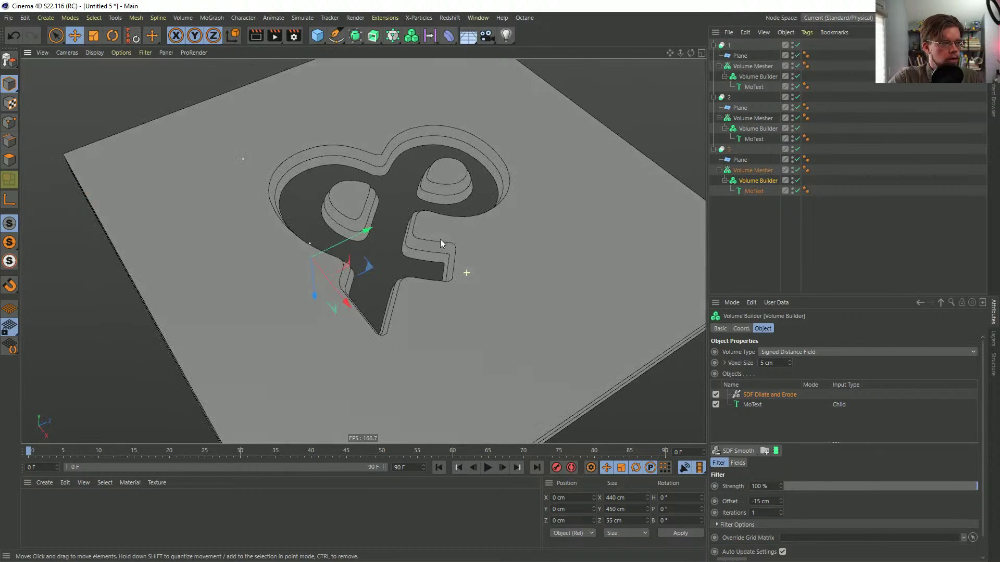
pyautogui.keyDown('ctrl'); pyautogui.moveTo(724, 148); pyautogui.dragTo(746, 221); pyautogui.keyUp('ctrl')
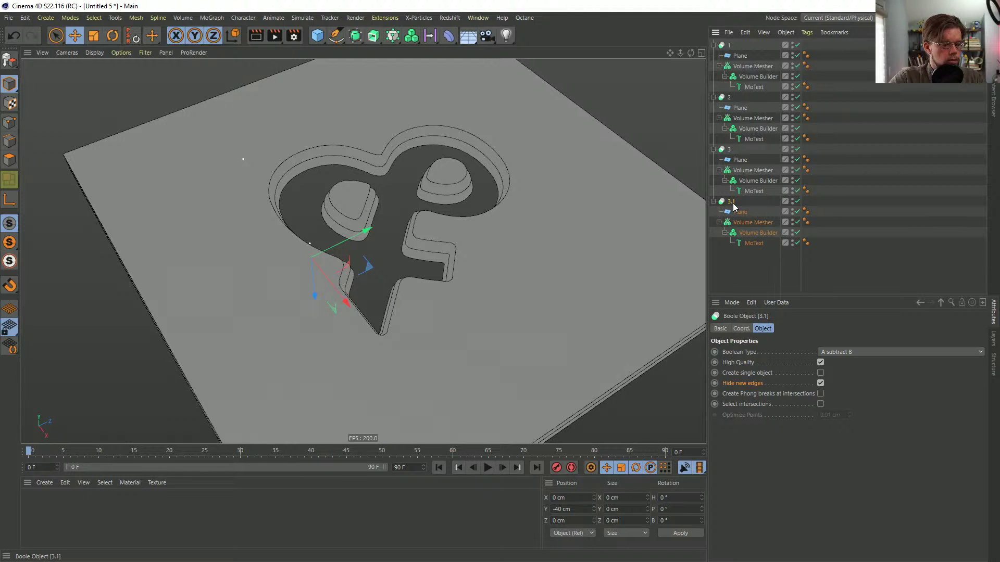
pyautogui.doubleClick(731, 202)
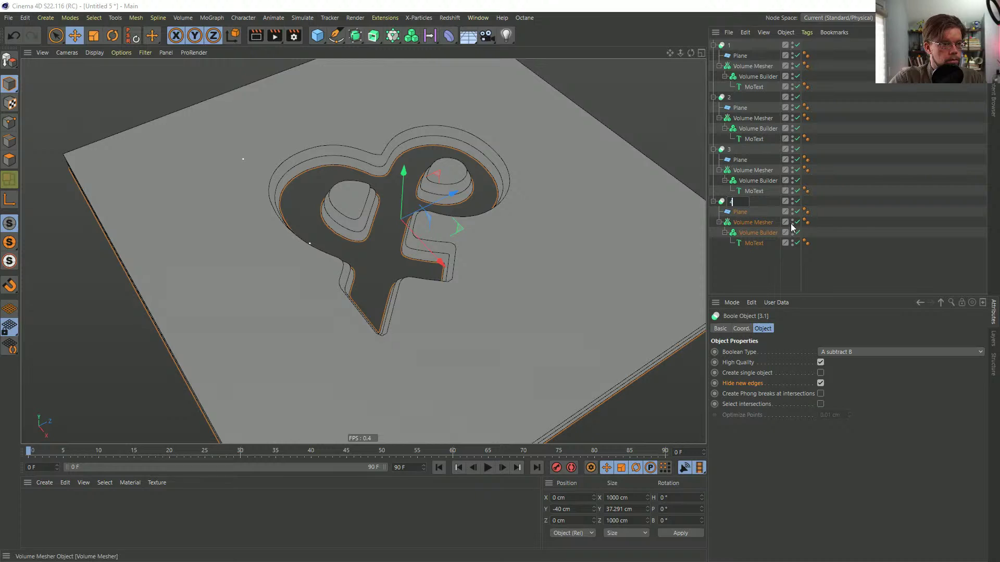
pyautogui.write('4')
pyautogui.press('Return')
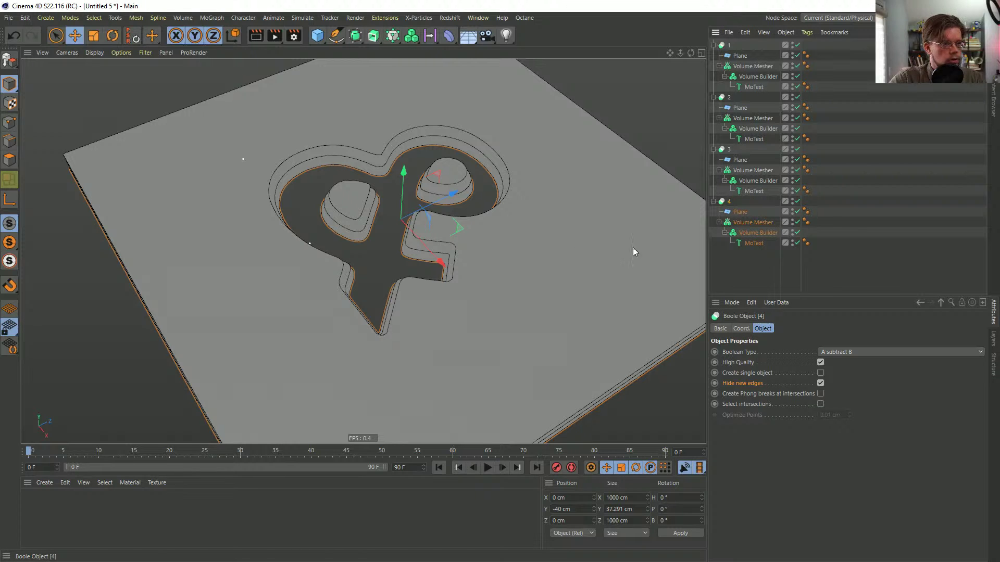
pyautogui.click(579, 509)
pyautogui.hotkey('ctrl', 'a')
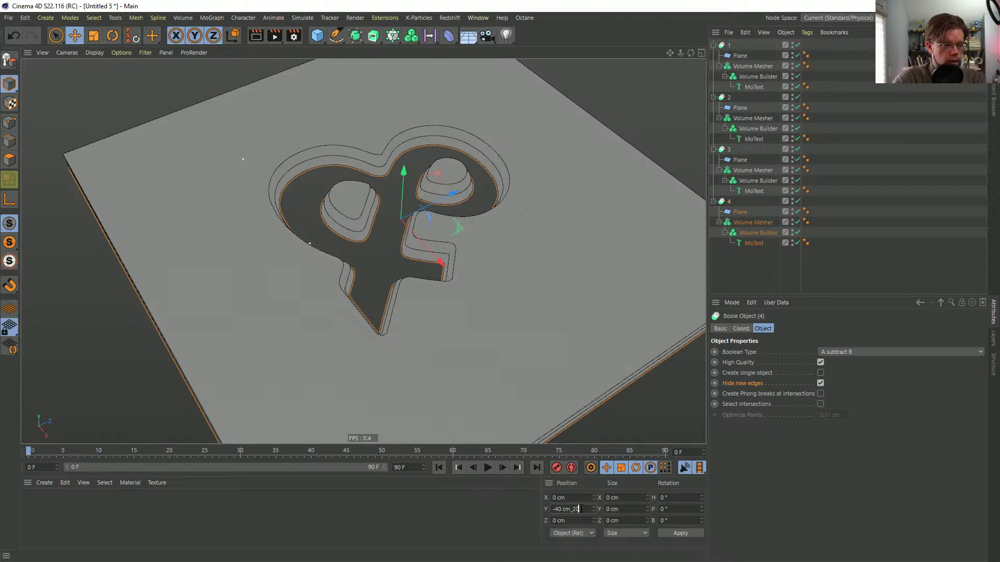
pyautogui.write('0')
pyautogui.press('Return')
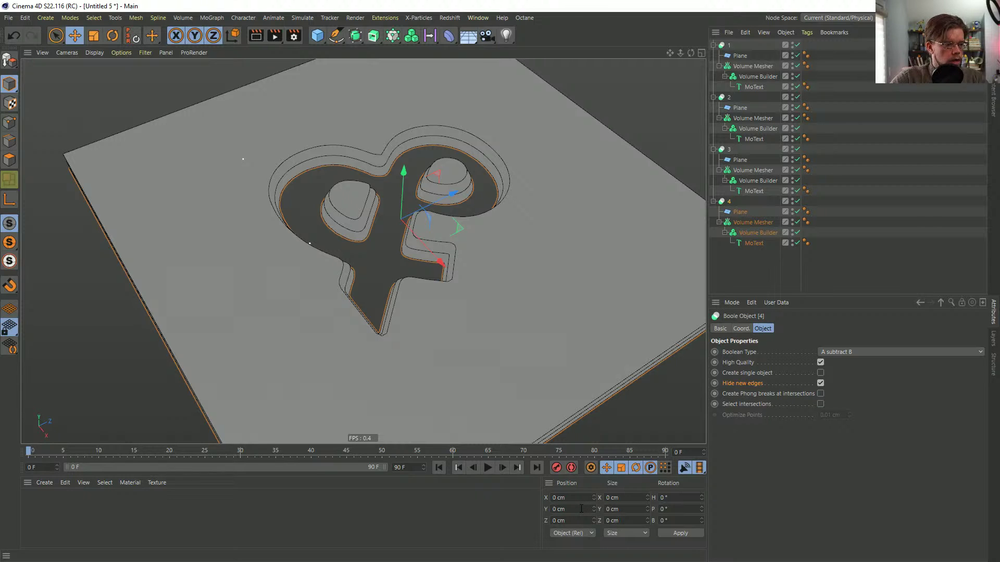
pyautogui.hotkey('ctrl', 'z')
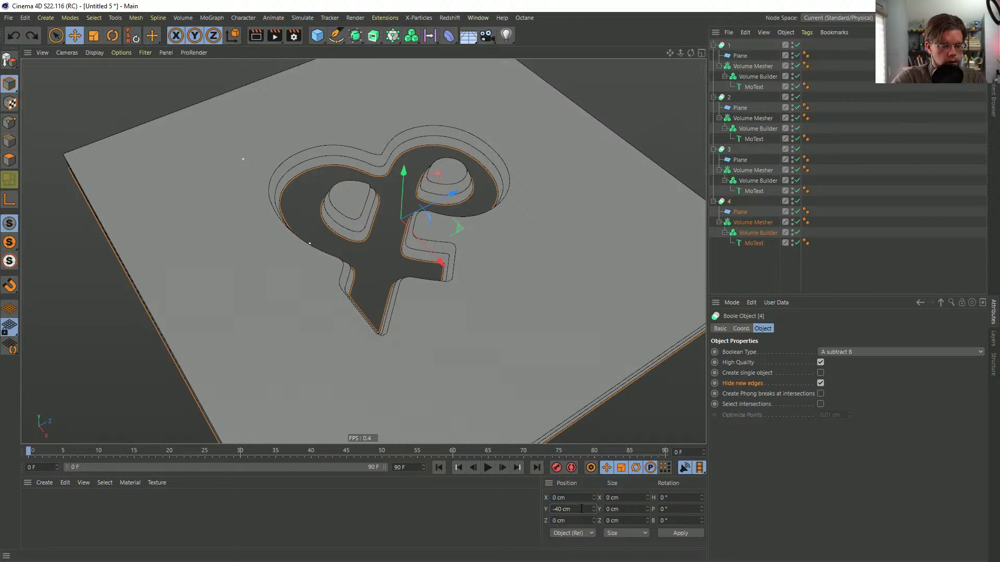
pyautogui.press('Return')
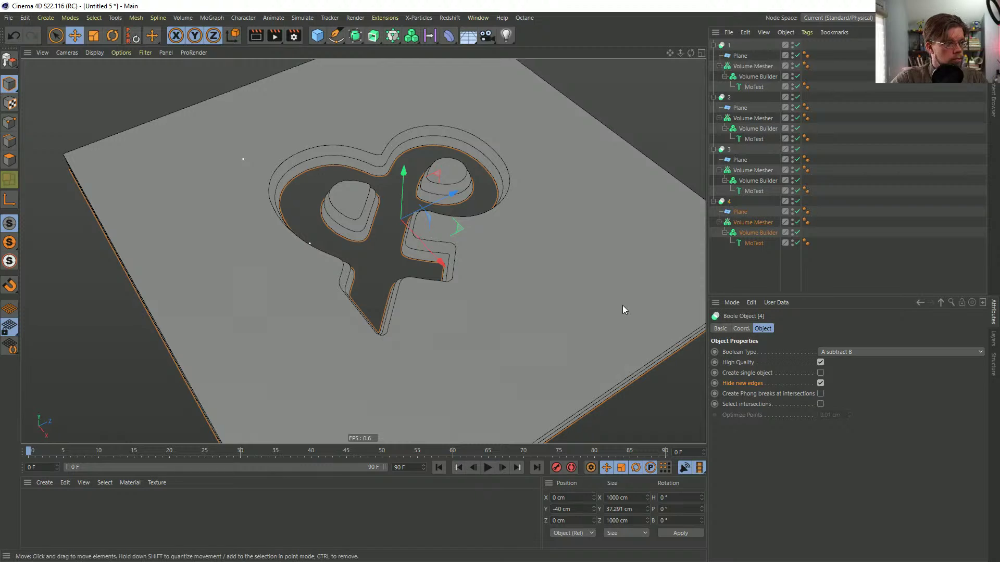
# - Set the SDF Dilate and Erode offset of Boole 4's Volume Builder to -17 cm
pyautogui.click(758, 232)
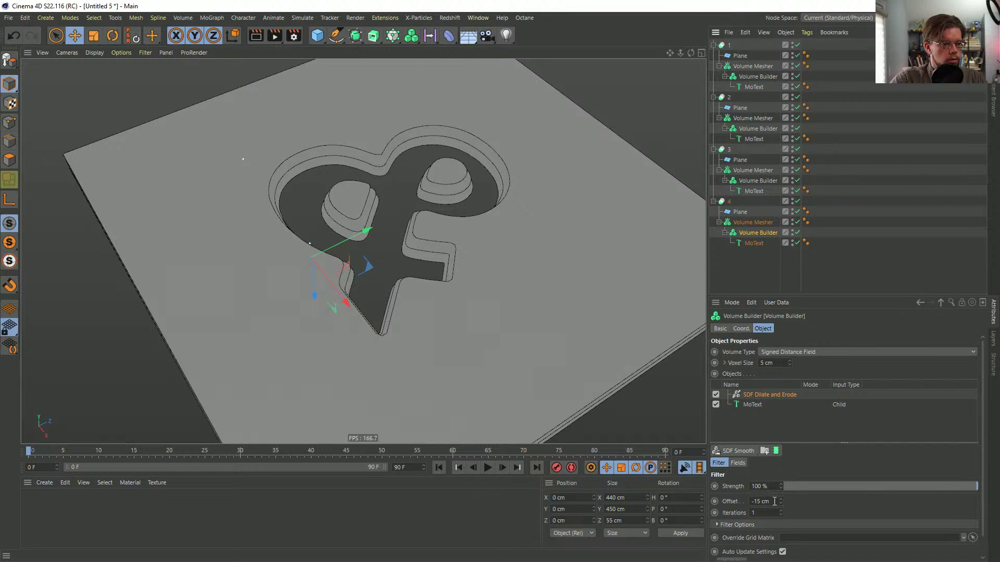
pyautogui.moveTo(772, 501); pyautogui.dragTo(756, 502)
pyautogui.write('17')
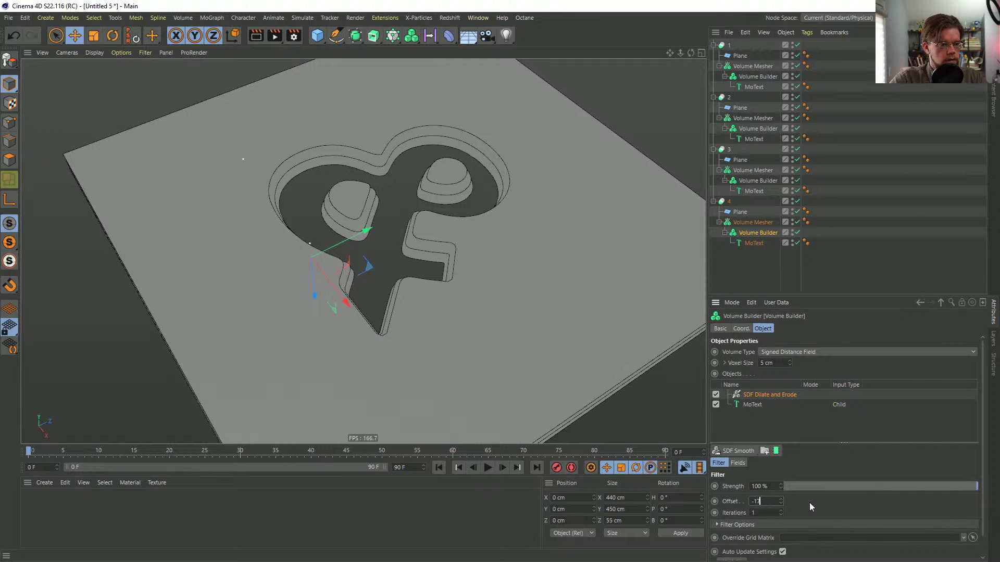
pyautogui.press('Return')
# - Position Boole 4 at Y -60 cm
pyautogui.click(586, 293)
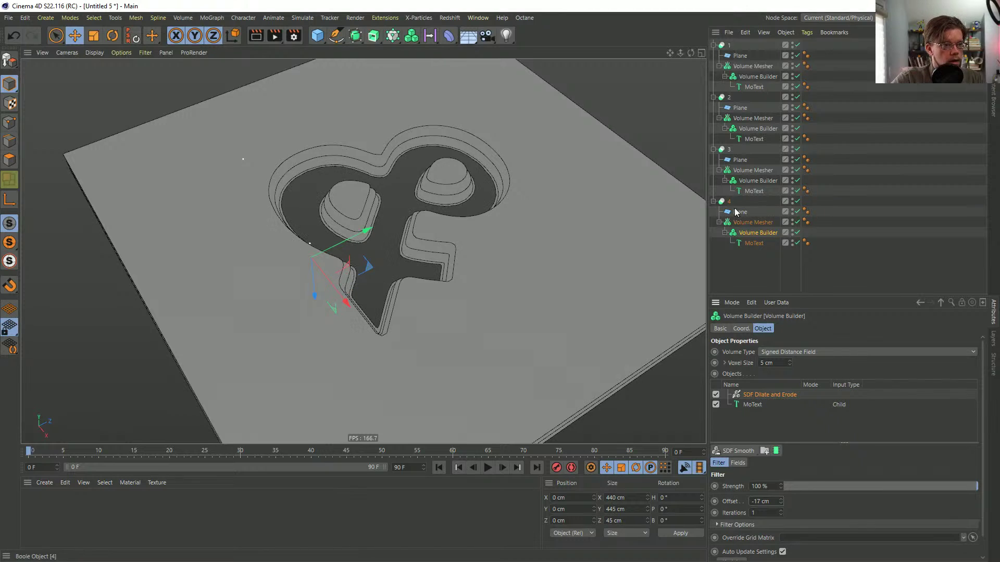
pyautogui.click(582, 510)
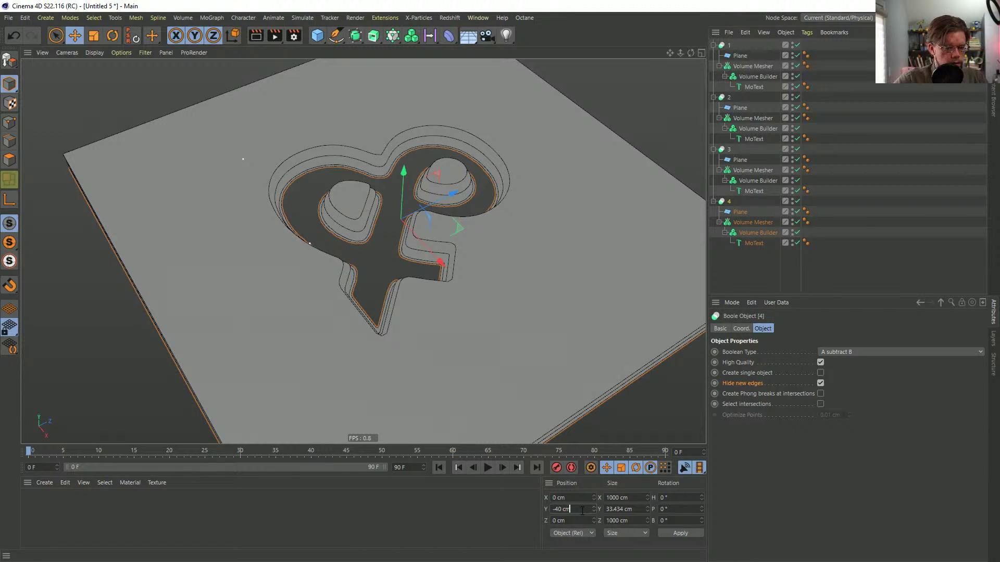
pyautogui.write('-60')
pyautogui.press('Return')
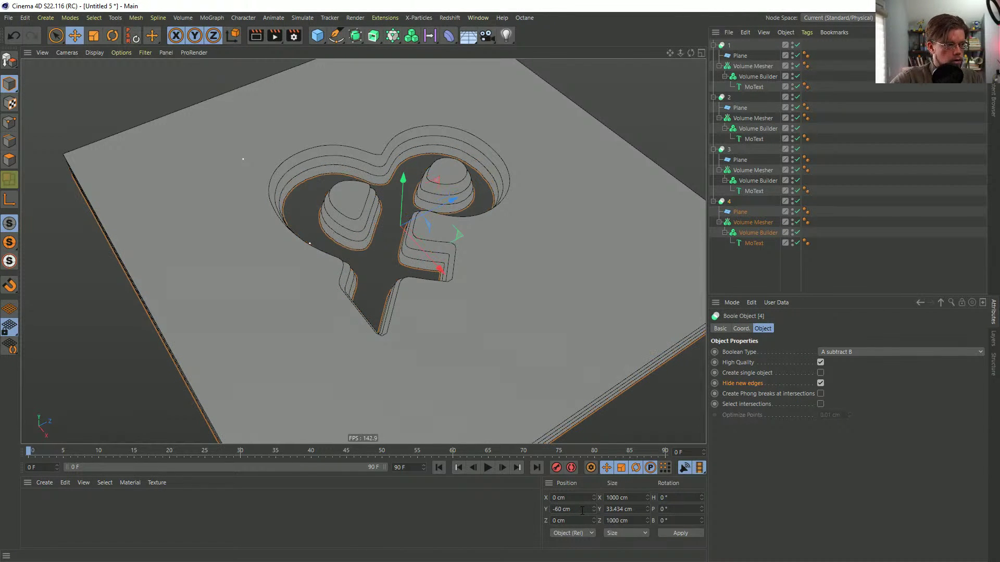
pyautogui.keyDown('alt'); pyautogui.moveTo(451, 242); pyautogui.dragTo(411, 263); pyautogui.keyUp('alt')
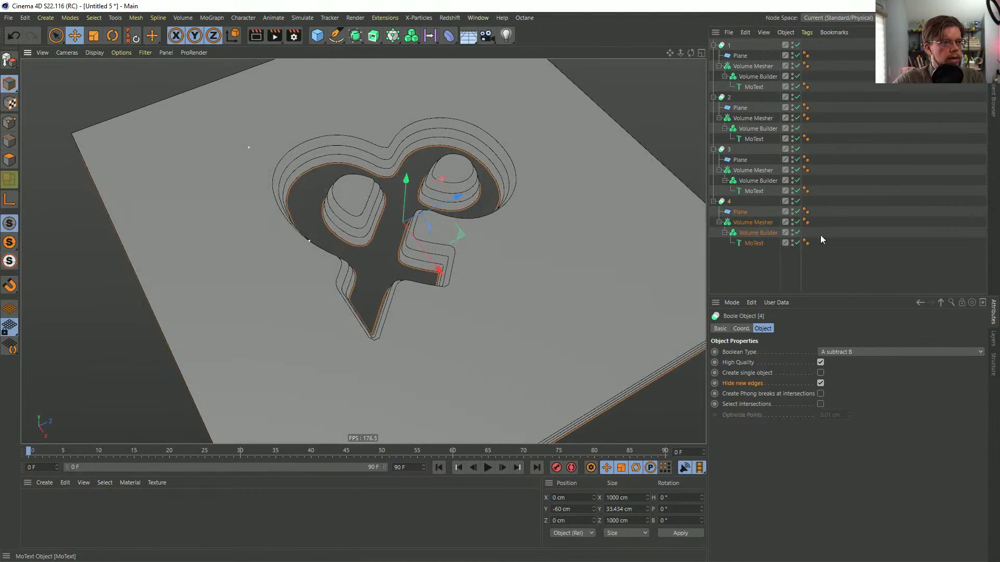
# - Select the Volume Meshers of all four layers and move them together across the planes to about Z -100 cm
pyautogui.click(748, 223)
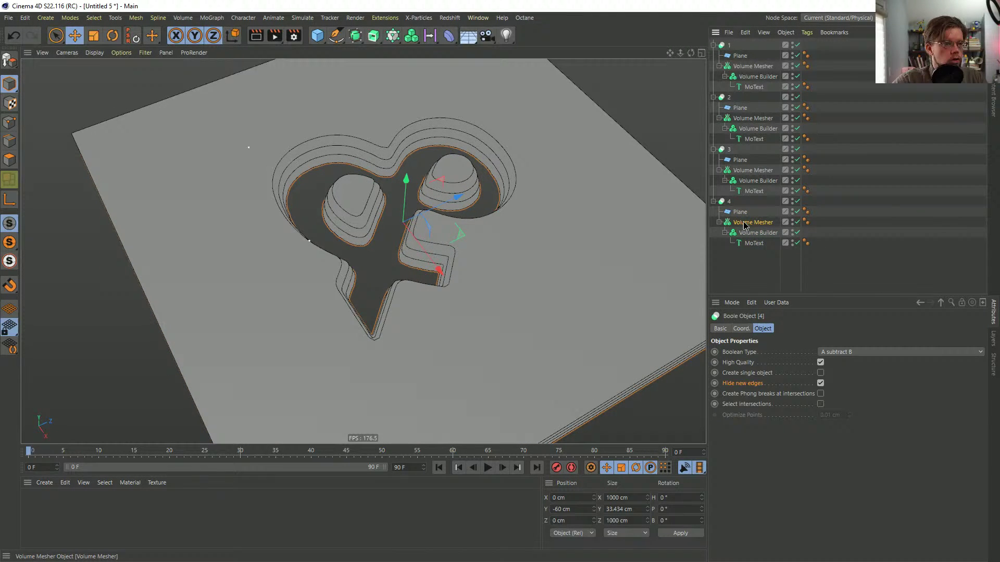
pyautogui.keyDown('ctrl'); pyautogui.click(750, 172); pyautogui.keyUp('ctrl')
pyautogui.keyDown('ctrl'); pyautogui.click(750, 119); pyautogui.keyUp('ctrl')
pyautogui.keyDown('ctrl'); pyautogui.click(750, 66); pyautogui.keyUp('ctrl')
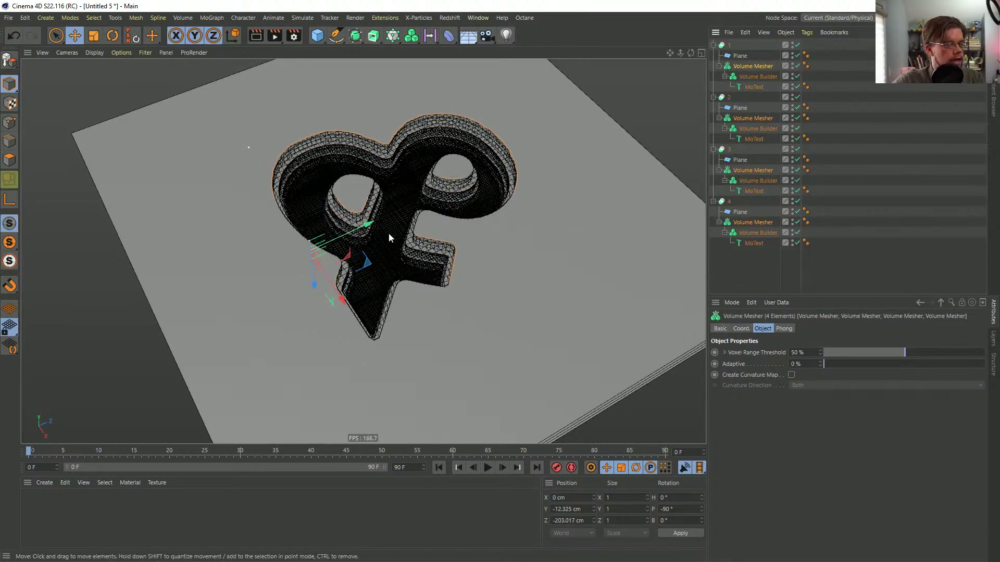
pyautogui.scroll(6, 389, 233)
pyautogui.scroll(-6, 422, 231)
pyautogui.keyDown('alt'); pyautogui.moveTo(413, 246); pyautogui.dragTo(406, 254); pyautogui.keyUp('alt')
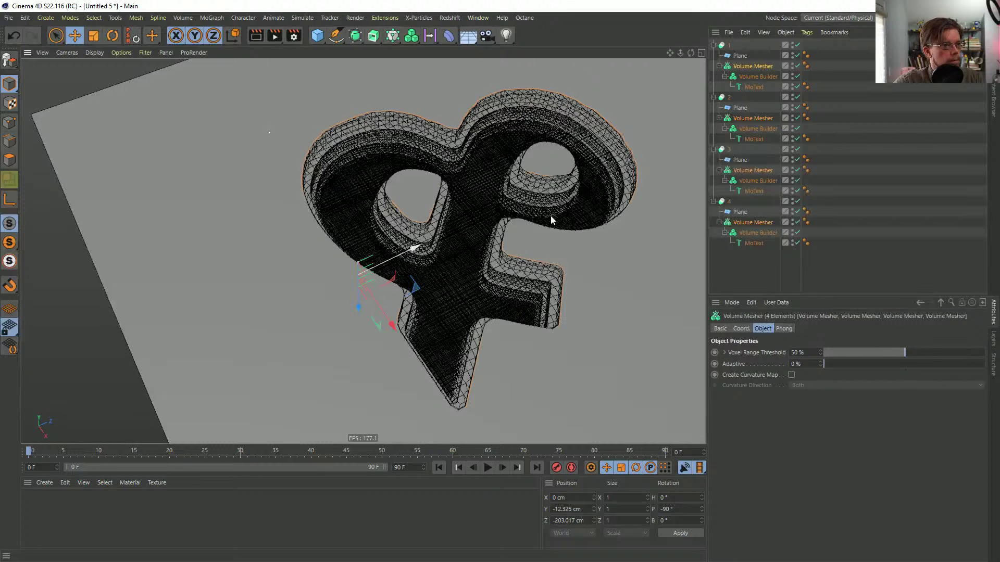
pyautogui.moveTo(505, 284); pyautogui.dragTo(533, 229)
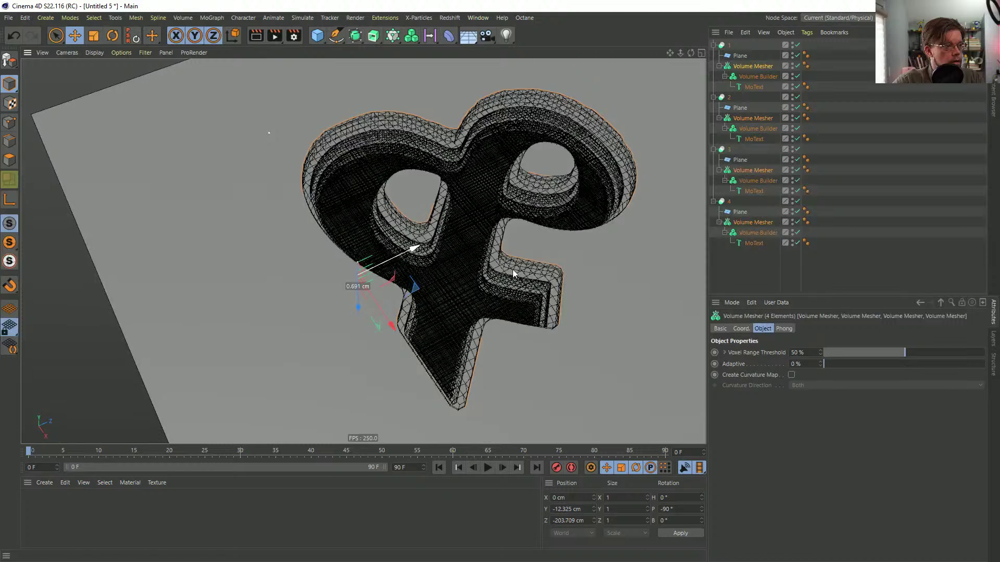
pyautogui.moveTo(516, 229); pyautogui.dragTo(509, 255)
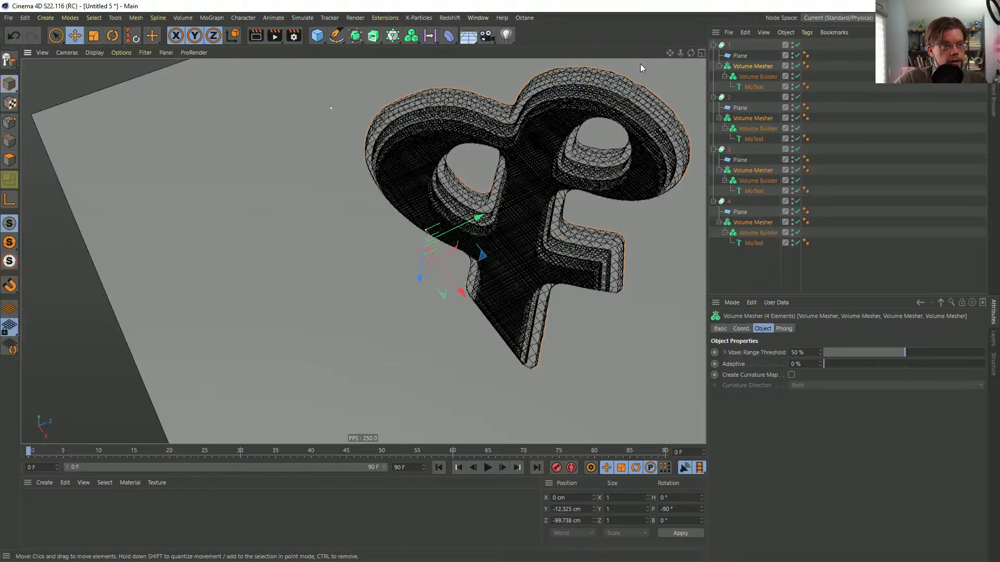
pyautogui.keyDown('alt'); pyautogui.moveTo(541, 224); pyautogui.dragTo(432, 329); pyautogui.keyUp('alt')
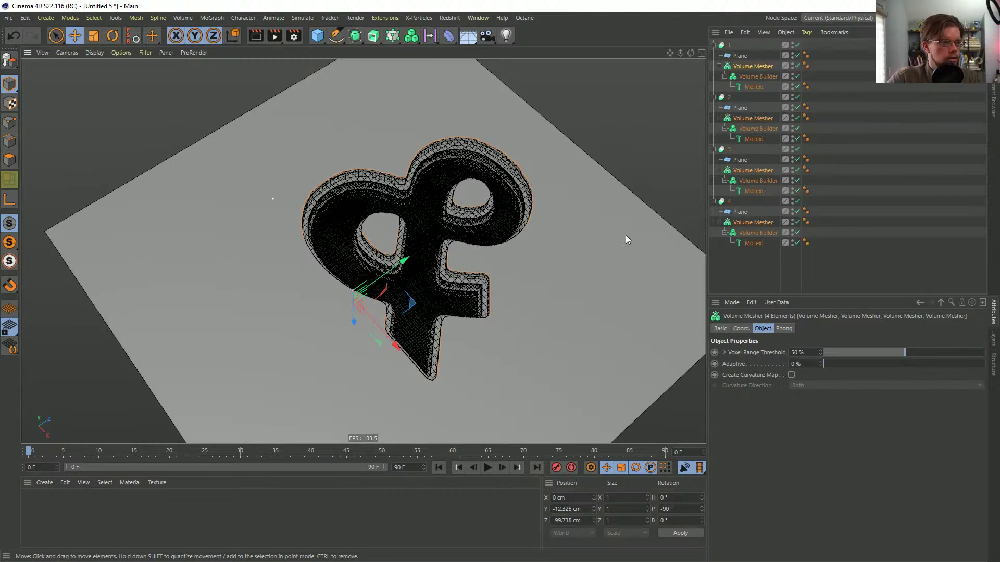
# - Set the voxel size of the Volume Builders in layers 2, 3 and 4 to 10 cm
pyautogui.click(752, 231)
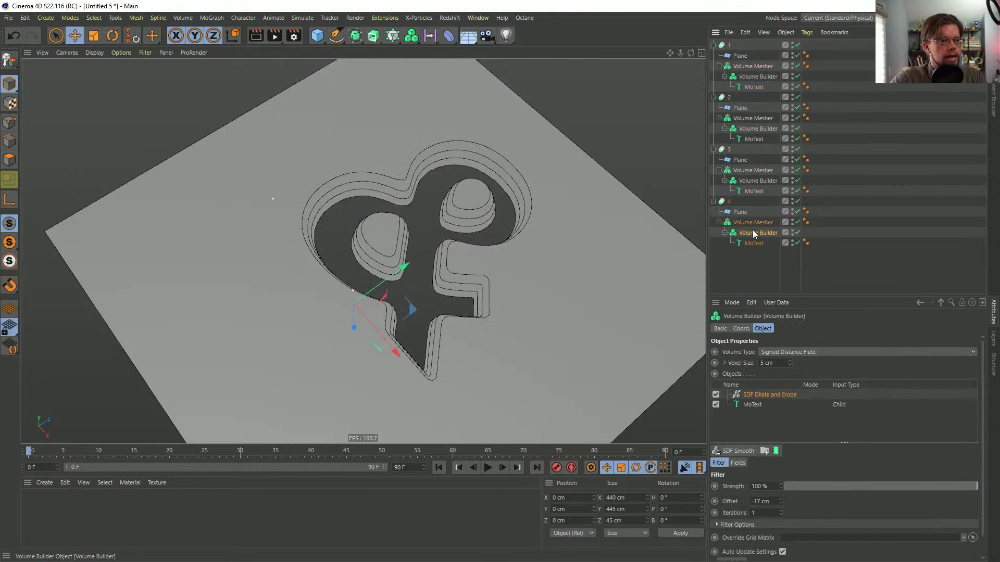
pyautogui.keyDown('ctrl'); pyautogui.click(758, 181); pyautogui.keyUp('ctrl')
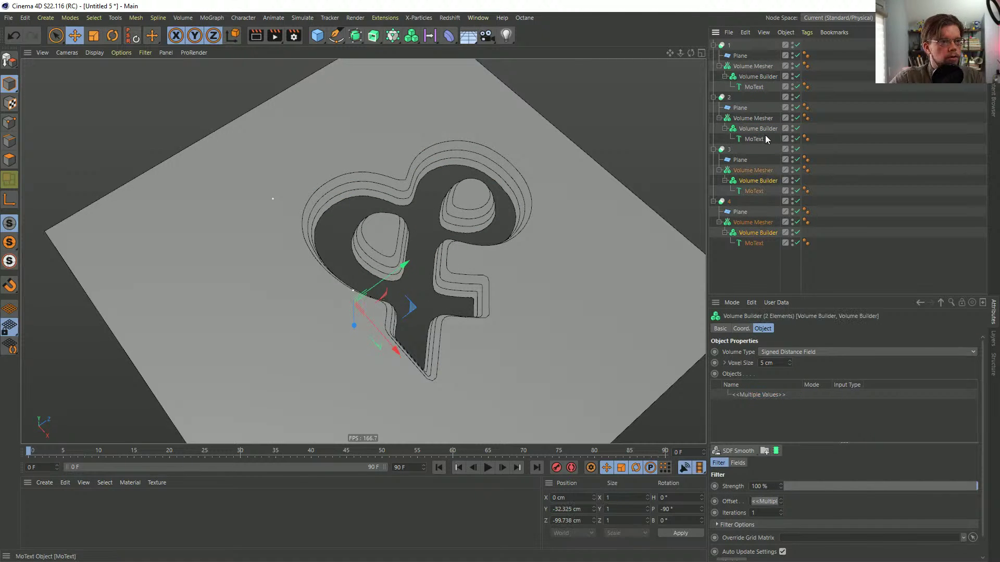
pyautogui.keyDown('ctrl'); pyautogui.click(758, 128); pyautogui.keyUp('ctrl')
pyautogui.doubleClick(770, 363)
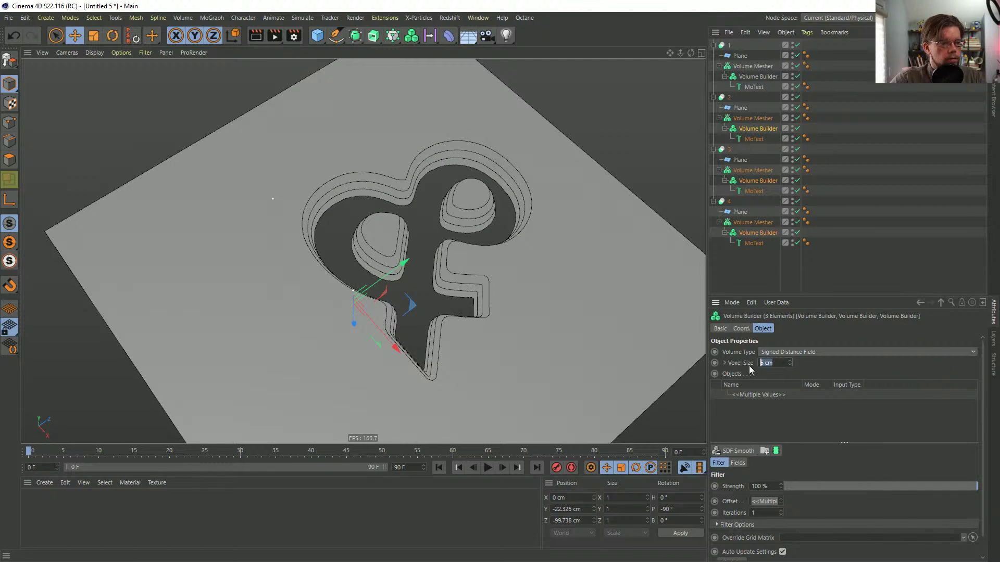
pyautogui.write('10')
pyautogui.press('Return')
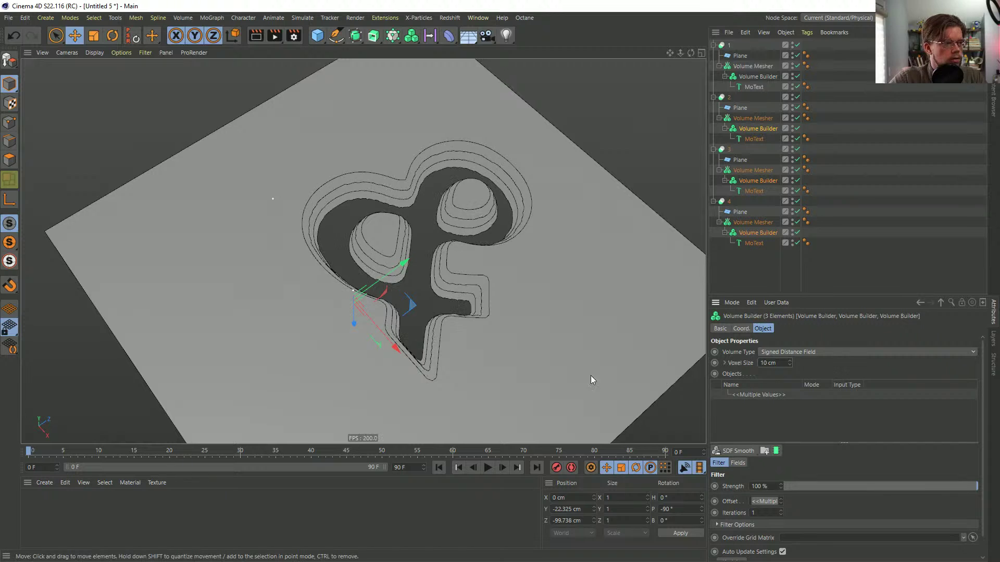
pyautogui.moveTo(442, 292)
pyautogui.keyDown('alt'); pyautogui.mouseDown()
pyautogui.moveTo(458, 281)
pyautogui.moveTo(448, 289)
pyautogui.mouseUp(); pyautogui.keyUp('alt')
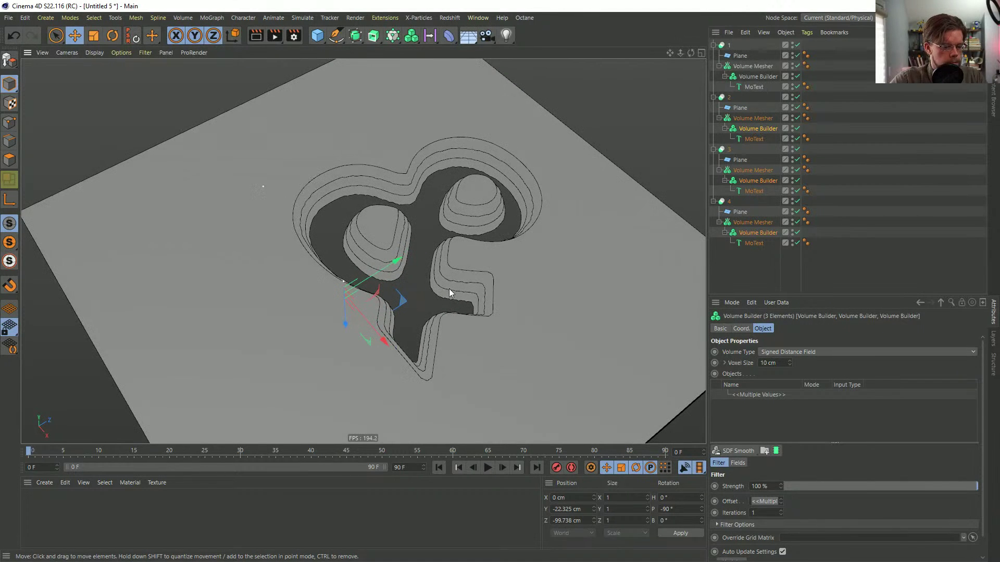
# - Move all four layers' Volume Meshers together across the planes to about X 11 cm, Z -163 cm
pyautogui.click(774, 288)
pyautogui.click(744, 171)
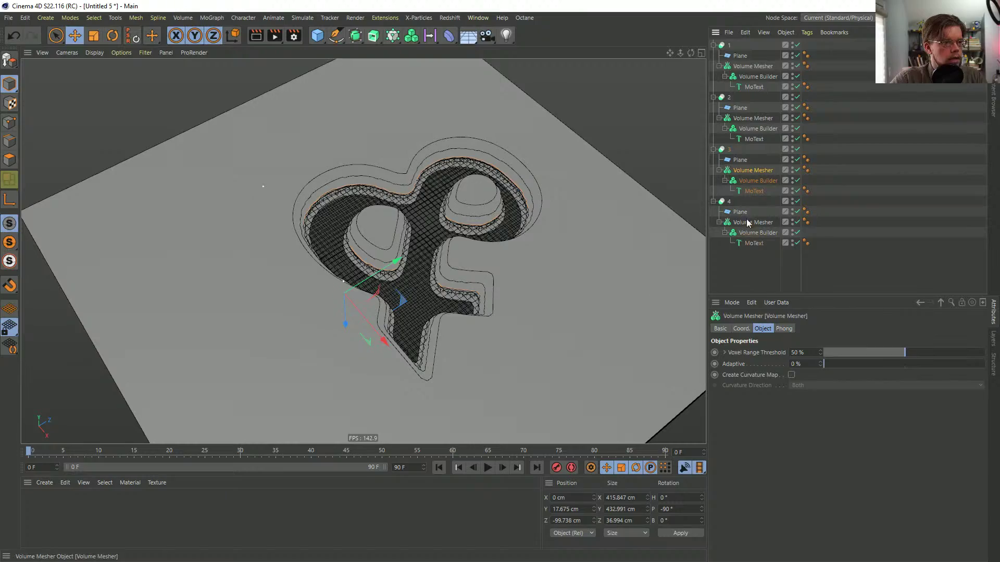
pyautogui.keyDown('ctrl'); pyautogui.click(745, 222); pyautogui.keyUp('ctrl')
pyautogui.keyDown('ctrl'); pyautogui.click(745, 118); pyautogui.keyUp('ctrl')
pyautogui.keyDown('ctrl'); pyautogui.click(746, 66); pyautogui.keyUp('ctrl')
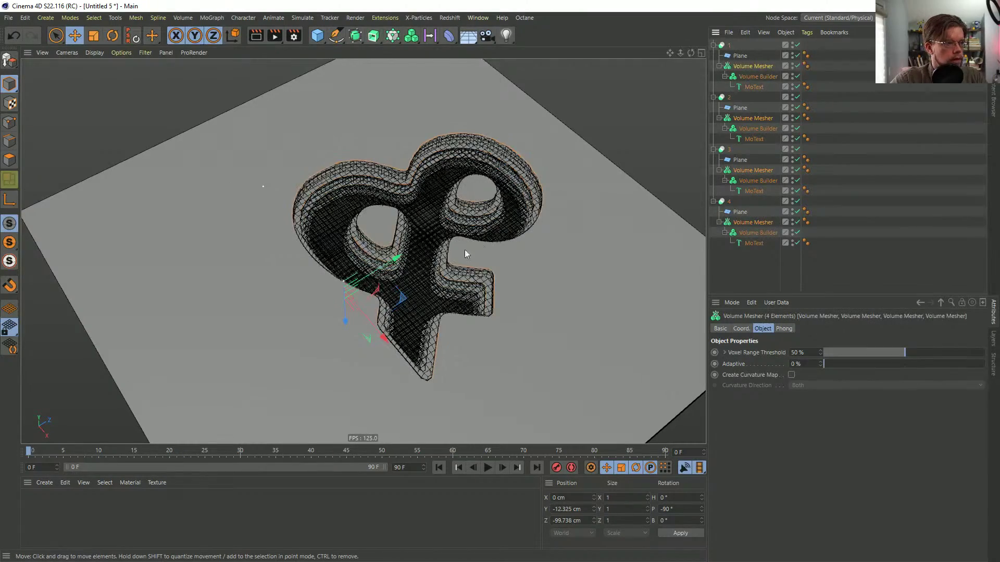
pyautogui.scroll(6, 464, 250)
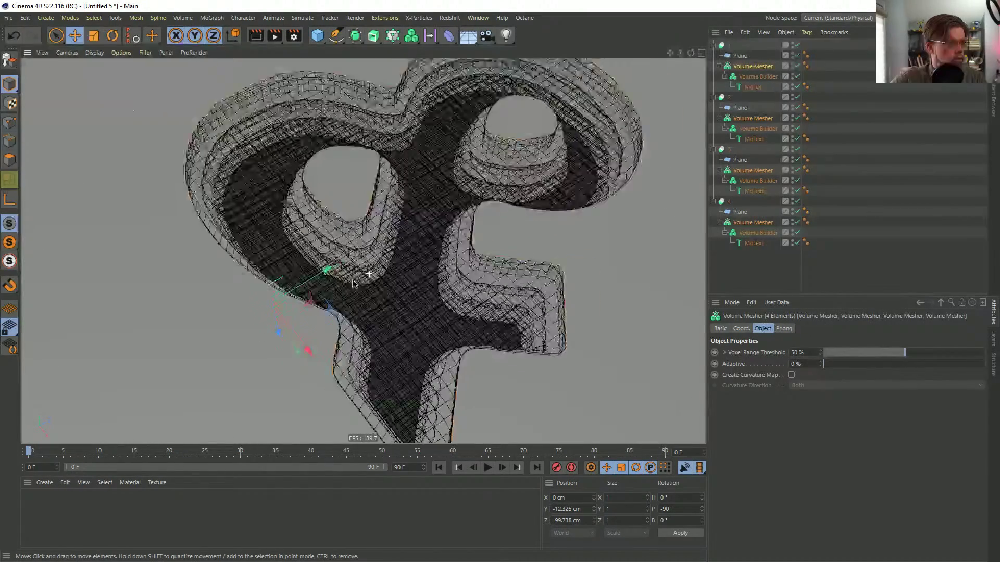
pyautogui.scroll(-4, 353, 284)
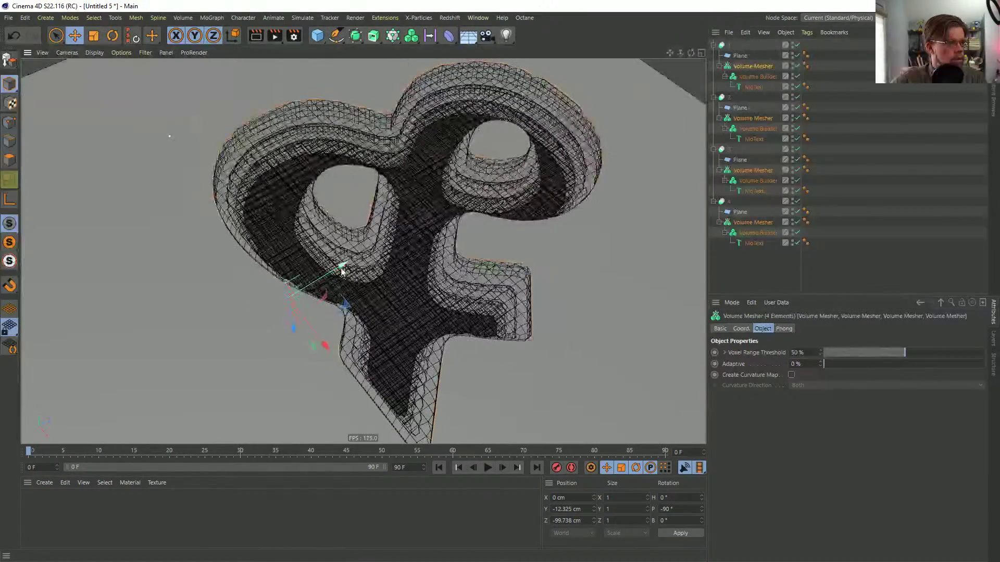
pyautogui.moveTo(336, 271); pyautogui.dragTo(296, 297)
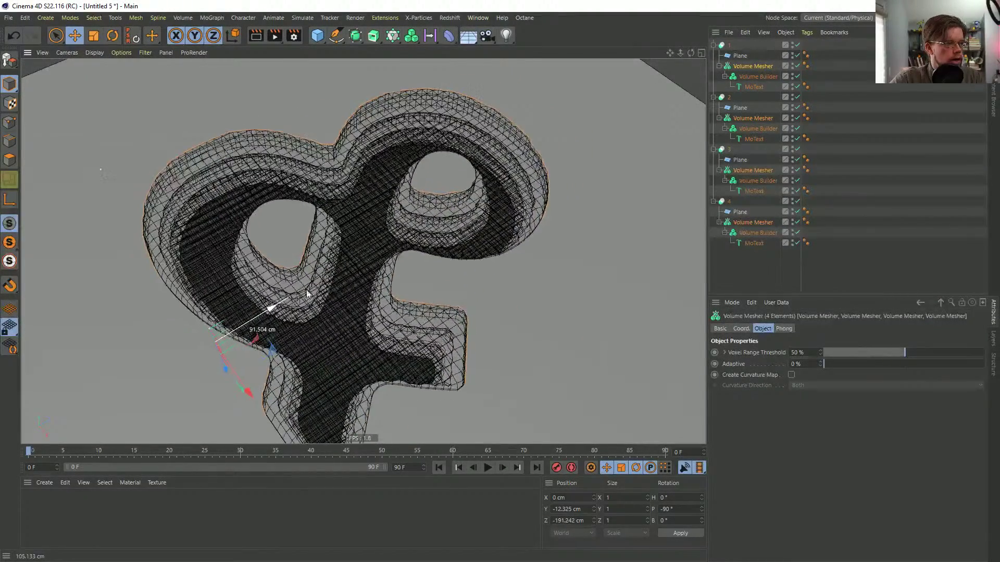
pyautogui.scroll(-5, 321, 308)
pyautogui.scroll(2, 321, 308)
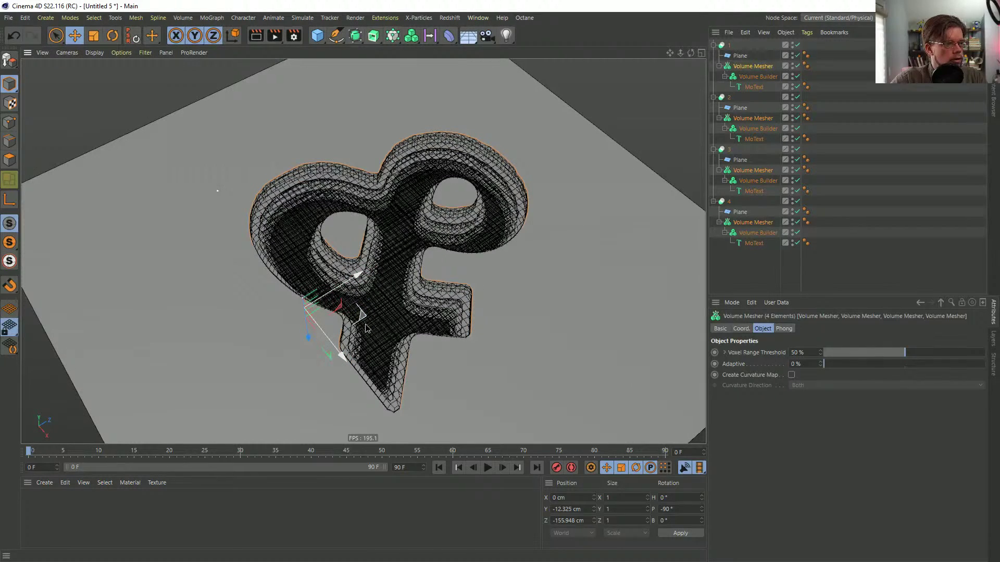
pyautogui.moveTo(366, 322); pyautogui.dragTo(336, 299)
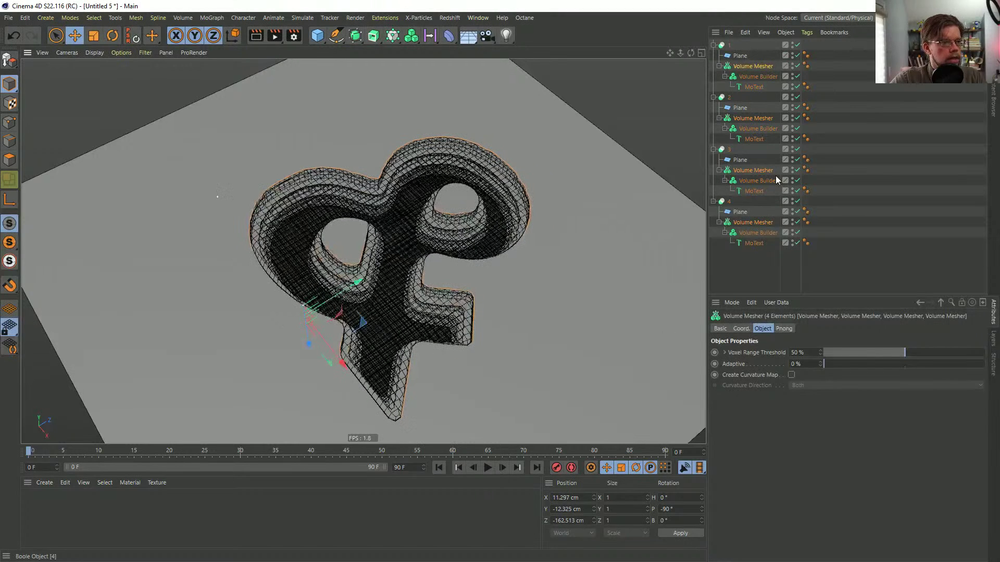
# - Select the Volume Builders of layers 1, 2, 3 and 4 together
pyautogui.click(752, 232)
pyautogui.keyDown('ctrl'); pyautogui.click(753, 190); pyautogui.keyUp('ctrl')
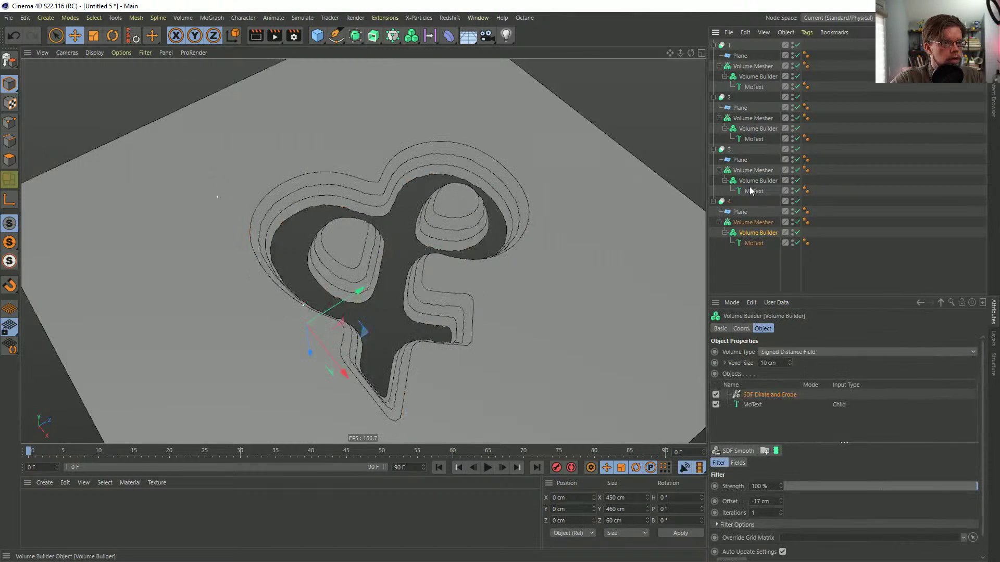
pyautogui.click(757, 232)
pyautogui.keyDown('ctrl'); pyautogui.click(757, 180); pyautogui.keyUp('ctrl')
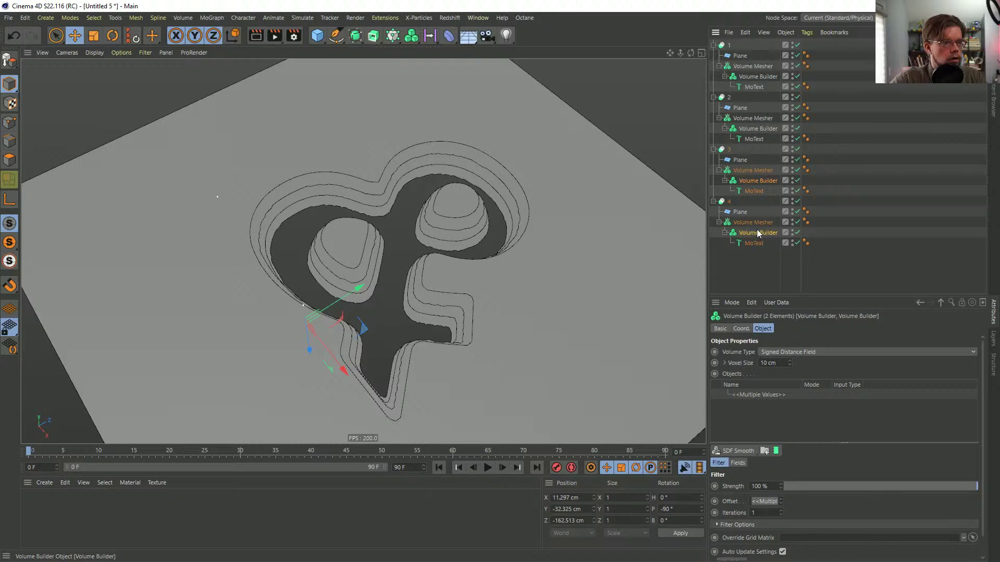
pyautogui.keyDown('ctrl'); pyautogui.click(757, 129); pyautogui.keyUp('ctrl')
pyautogui.keyDown('ctrl'); pyautogui.click(757, 77); pyautogui.keyUp('ctrl')
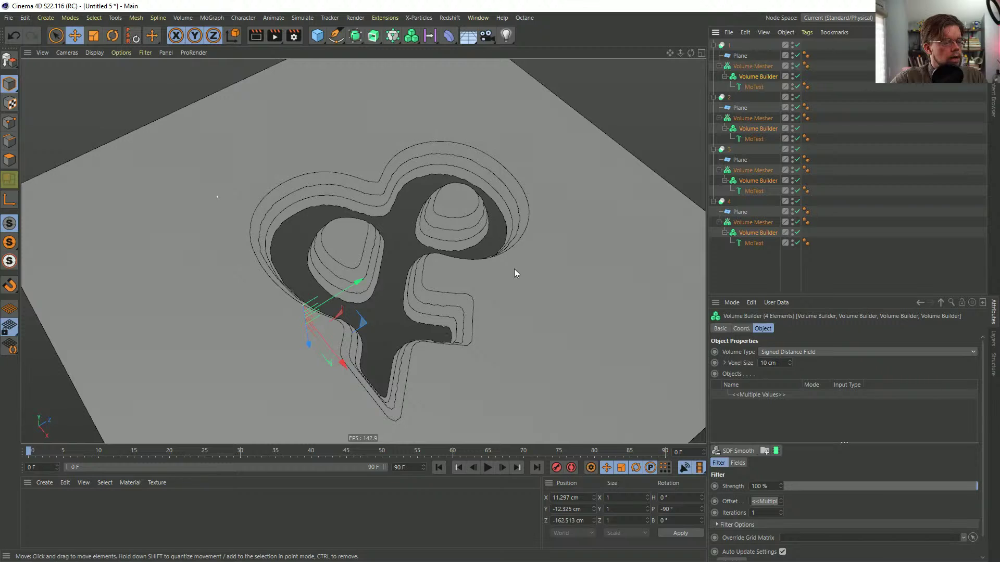
# - Turn on SSAO in the perspective viewport to shade the edges between the stacked layers
pyautogui.moveTo(420, 346)
pyautogui.keyDown('alt'); pyautogui.mouseDown()
pyautogui.moveTo(440, 297)
pyautogui.moveTo(432, 352)
pyautogui.mouseUp(); pyautogui.keyUp('alt')
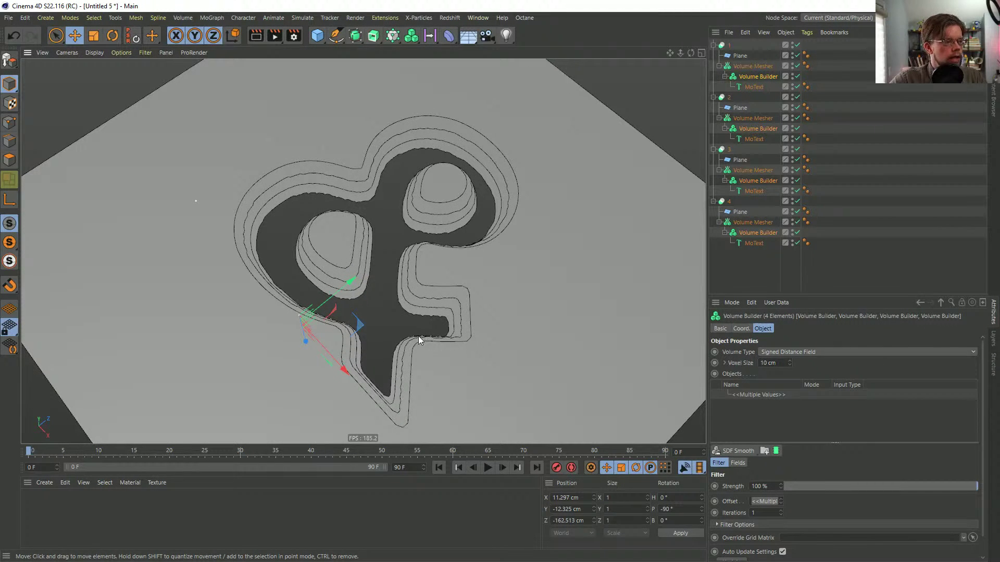
pyautogui.keyDown('alt'); pyautogui.moveTo(430, 380); pyautogui.dragTo(385, 332); pyautogui.keyUp('alt')
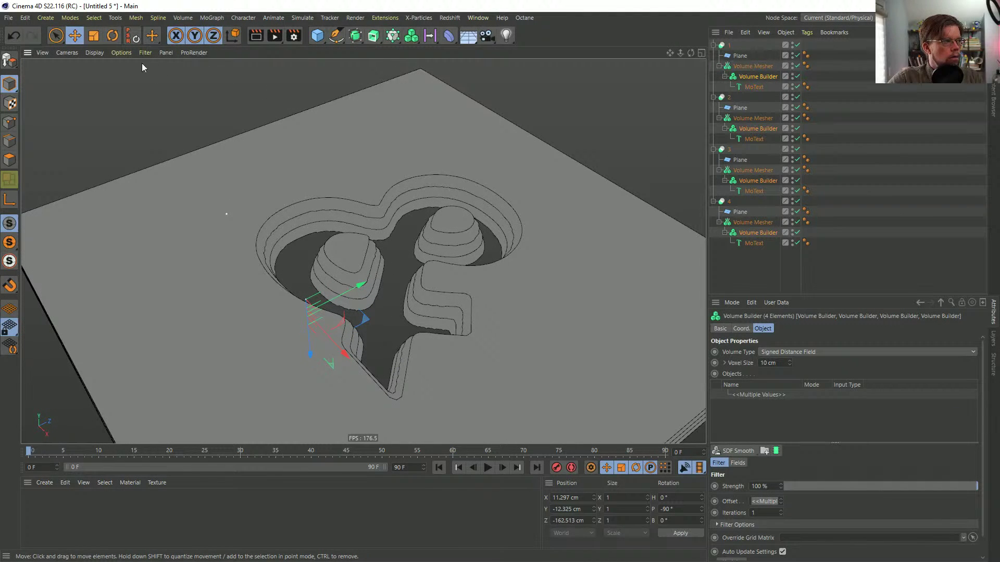
pyautogui.click(120, 53)
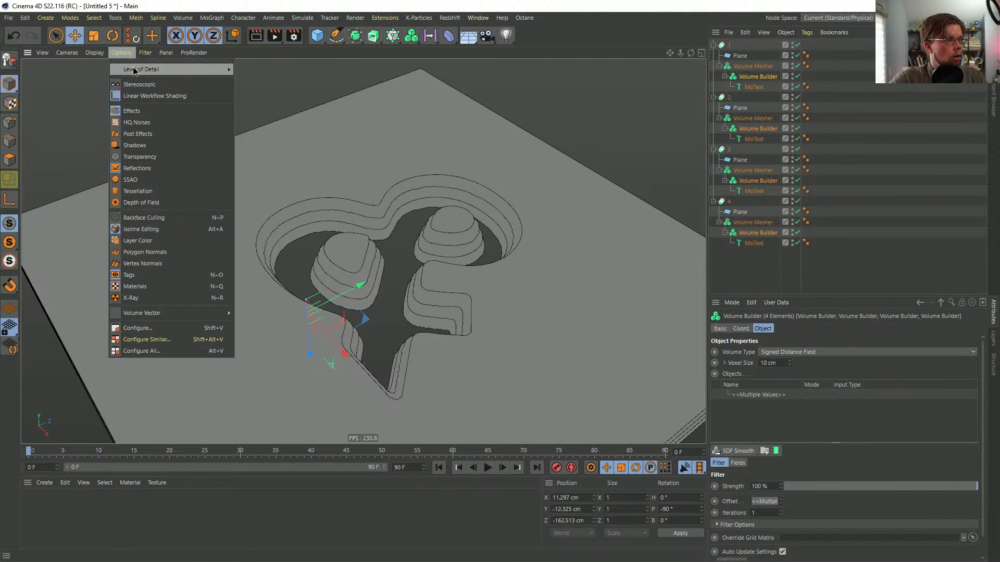
pyautogui.moveTo(151, 53)
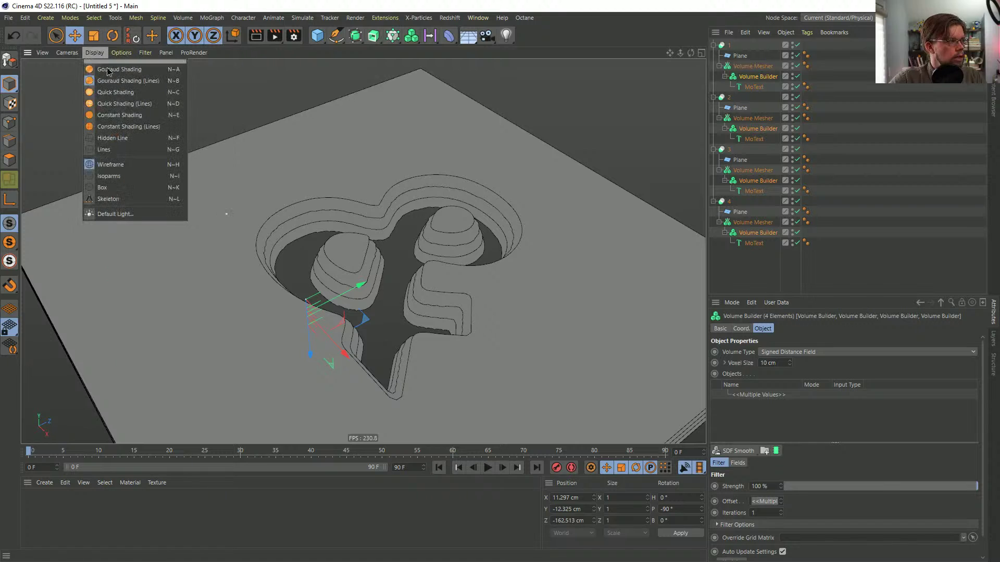
pyautogui.moveTo(120, 52)
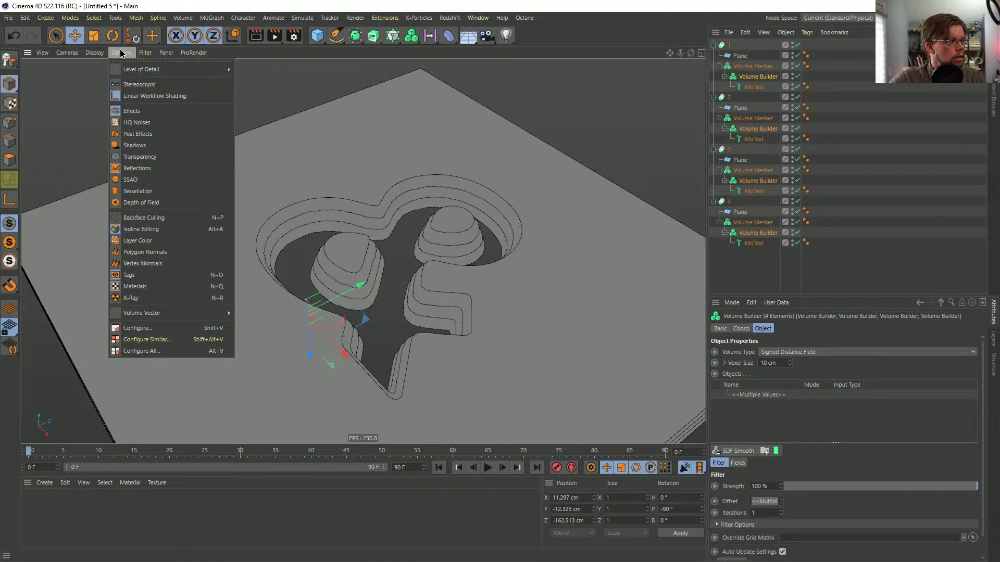
pyautogui.click(157, 180)
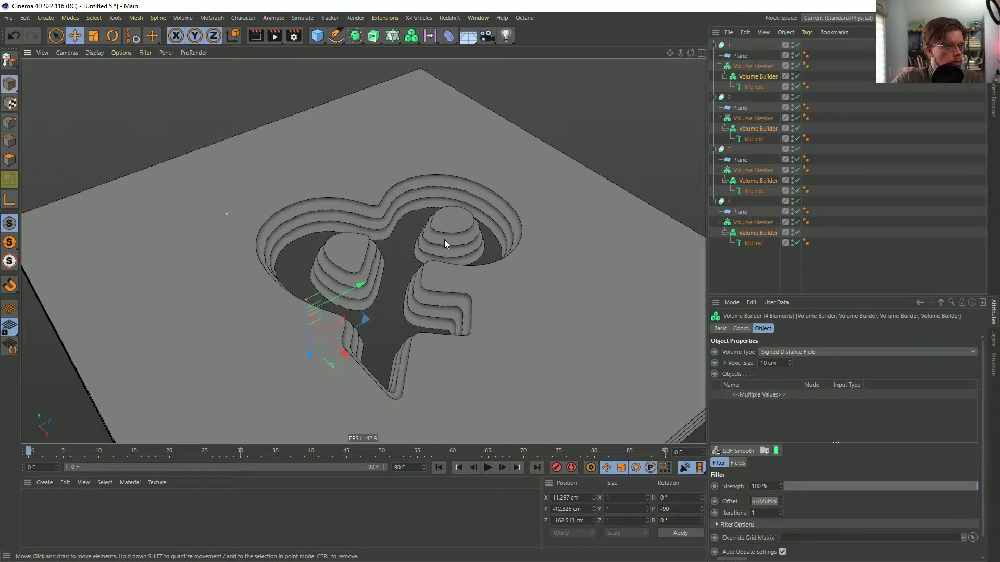
# - Set the voxel size of all four selected Volume Builders to 20 cm and inspect the cutout edges
pyautogui.keyDown('alt'); pyautogui.moveTo(409, 203); pyautogui.dragTo(425, 240); pyautogui.keyUp('alt')
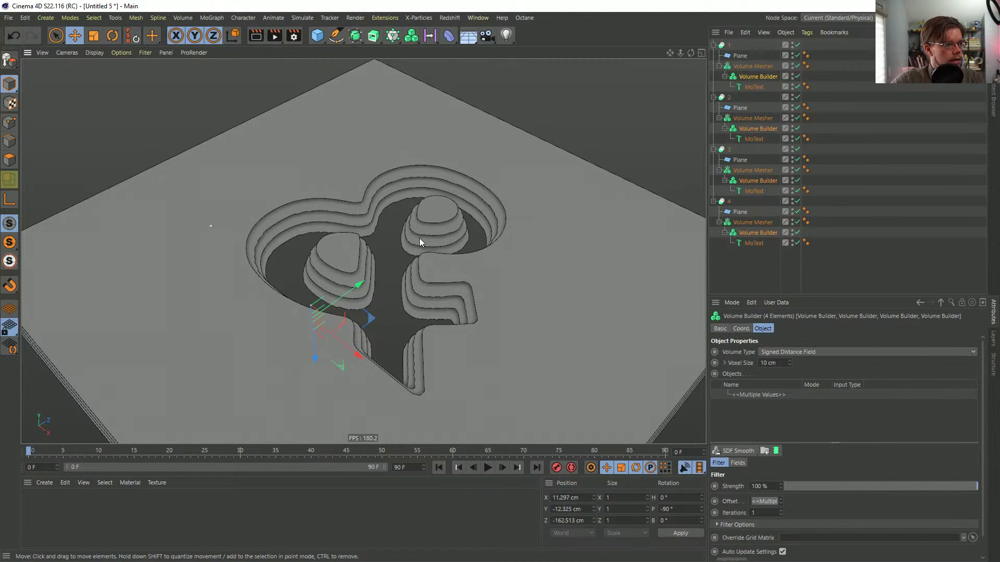
pyautogui.keyDown('alt'); pyautogui.moveTo(419, 240); pyautogui.dragTo(456, 223); pyautogui.keyUp('alt')
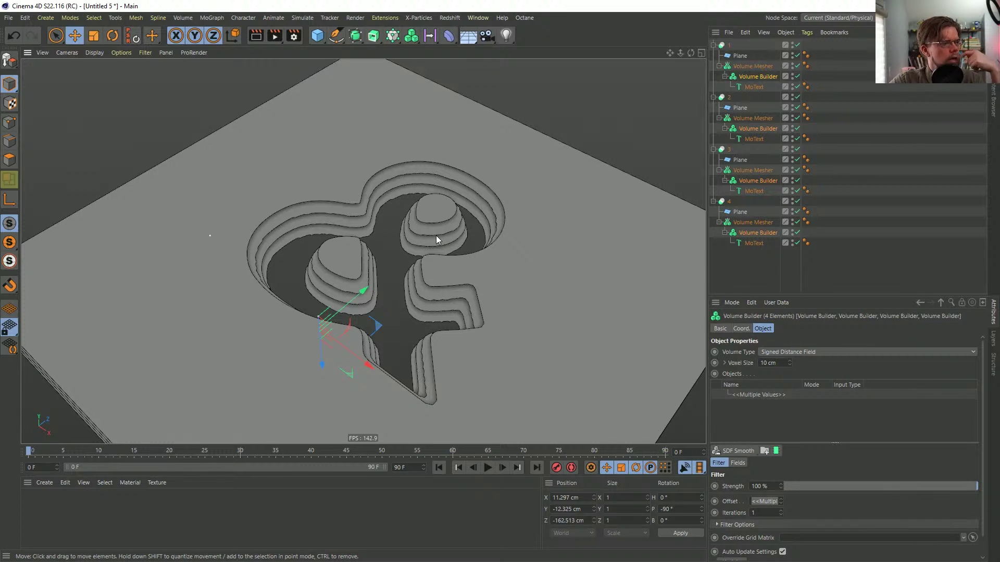
pyautogui.keyDown('alt'); pyautogui.moveTo(390, 251); pyautogui.dragTo(436, 231); pyautogui.keyUp('alt')
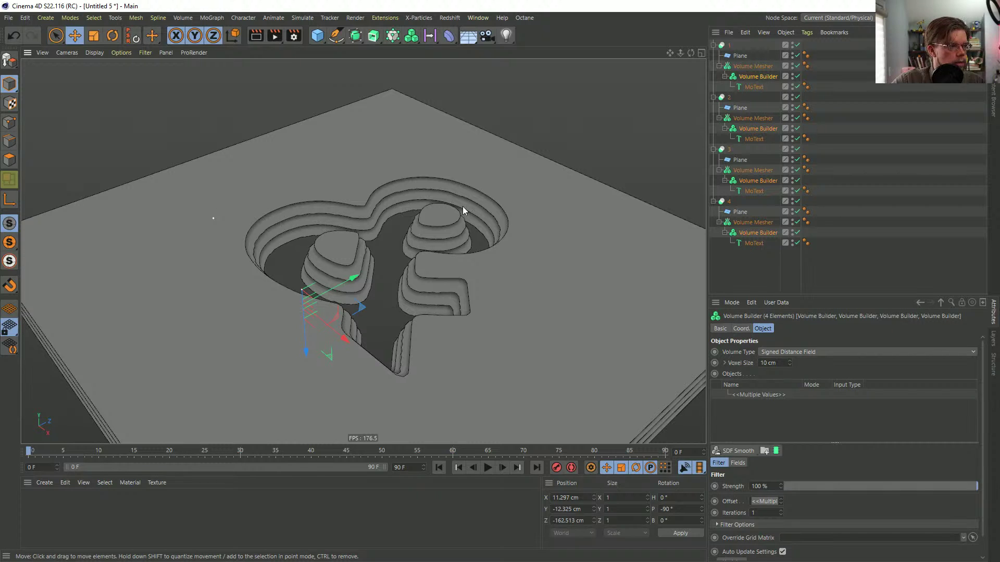
pyautogui.doubleClick(780, 363)
pyautogui.write('20')
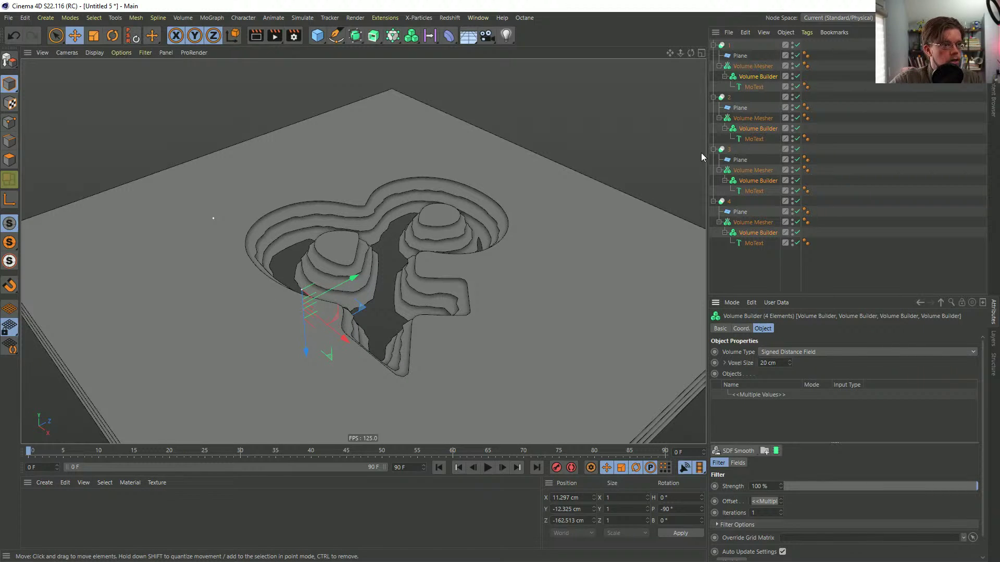
pyautogui.keyDown('alt'); pyautogui.moveTo(399, 234); pyautogui.dragTo(398, 257); pyautogui.keyUp('alt')
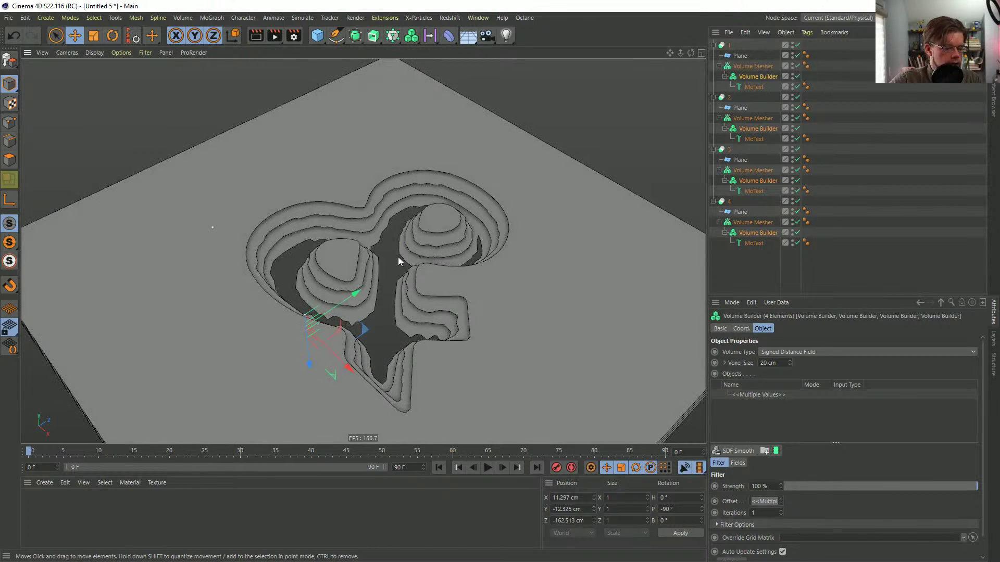
pyautogui.keyDown('alt'); pyautogui.moveTo(454, 282); pyautogui.dragTo(428, 347); pyautogui.keyUp('alt')
pyautogui.keyDown('alt'); pyautogui.moveTo(358, 214); pyautogui.dragTo(422, 272); pyautogui.keyUp('alt')
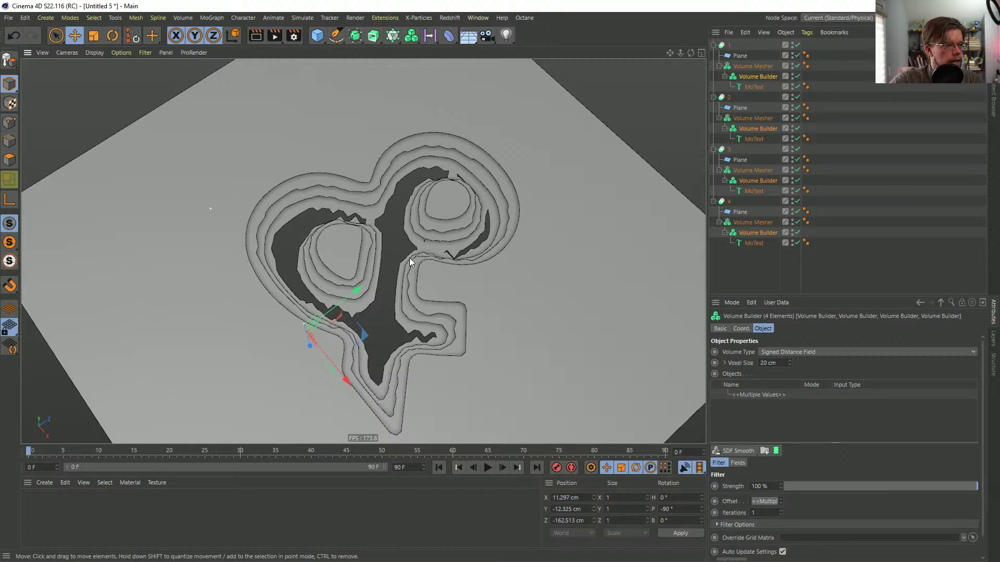
pyautogui.keyDown('alt'); pyautogui.moveTo(401, 350); pyautogui.dragTo(357, 235); pyautogui.keyUp('alt')
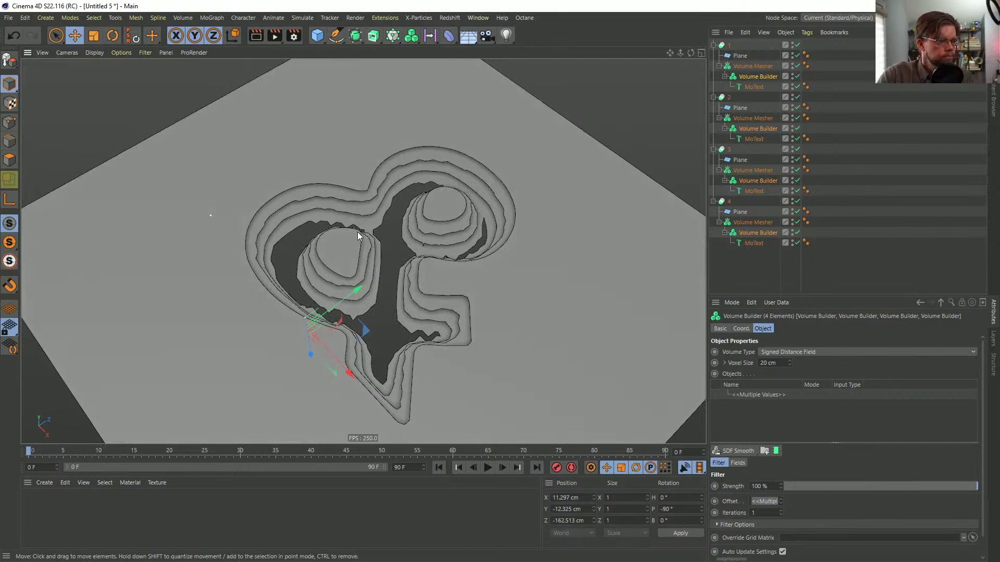
pyautogui.moveTo(428, 239)
pyautogui.keyDown('alt'); pyautogui.mouseDown()
pyautogui.moveTo(432, 218)
pyautogui.moveTo(423, 224)
pyautogui.mouseUp(); pyautogui.keyUp('alt')
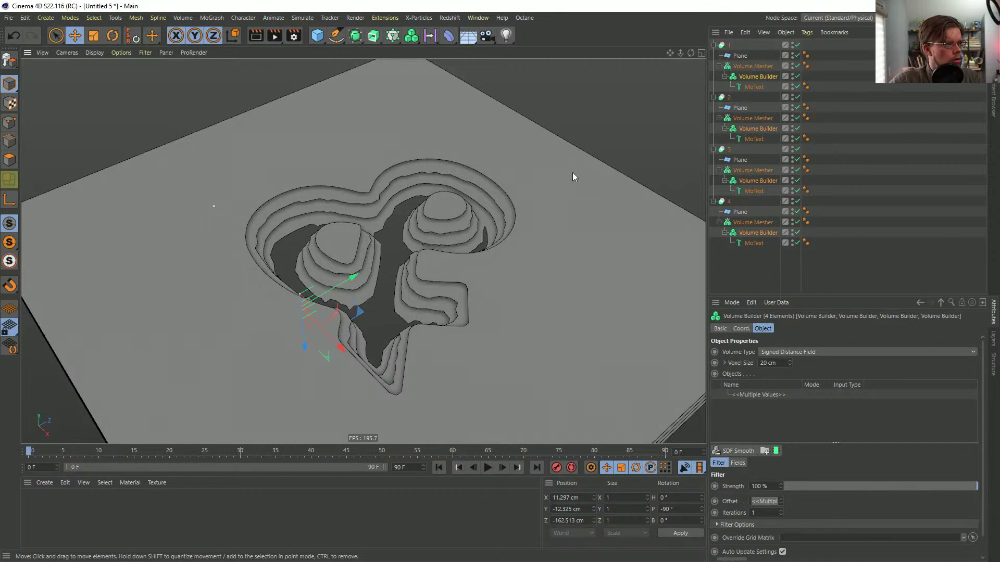
# - Select Booles 2 to 4 and save the scene as [1a]PaperCutouts.c4d in Episode 27's SceneFiles folder
pyautogui.click(728, 97)
pyautogui.keyDown('shift'); pyautogui.click(729, 202); pyautogui.keyUp('shift')
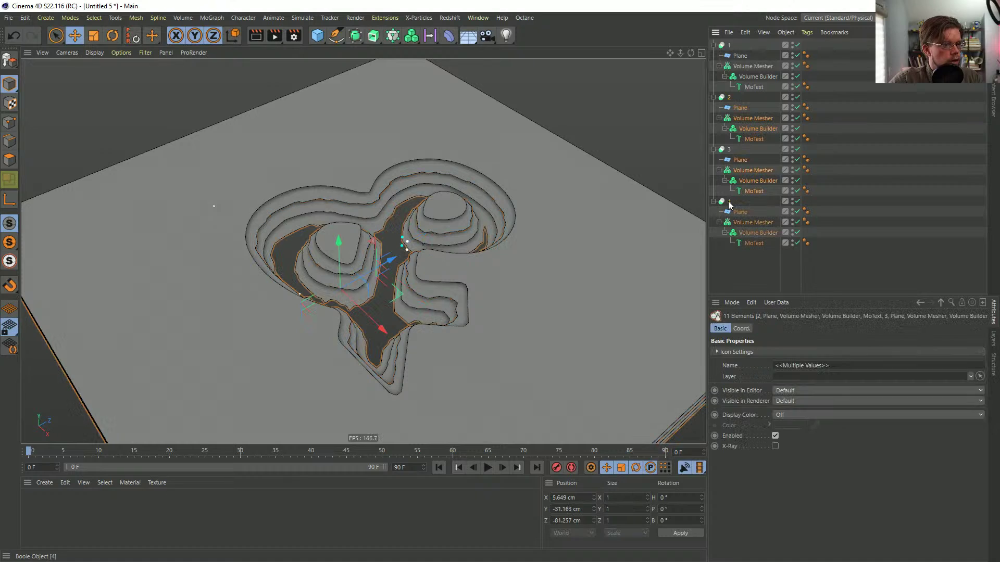
pyautogui.hotkey('ctrl', 's')
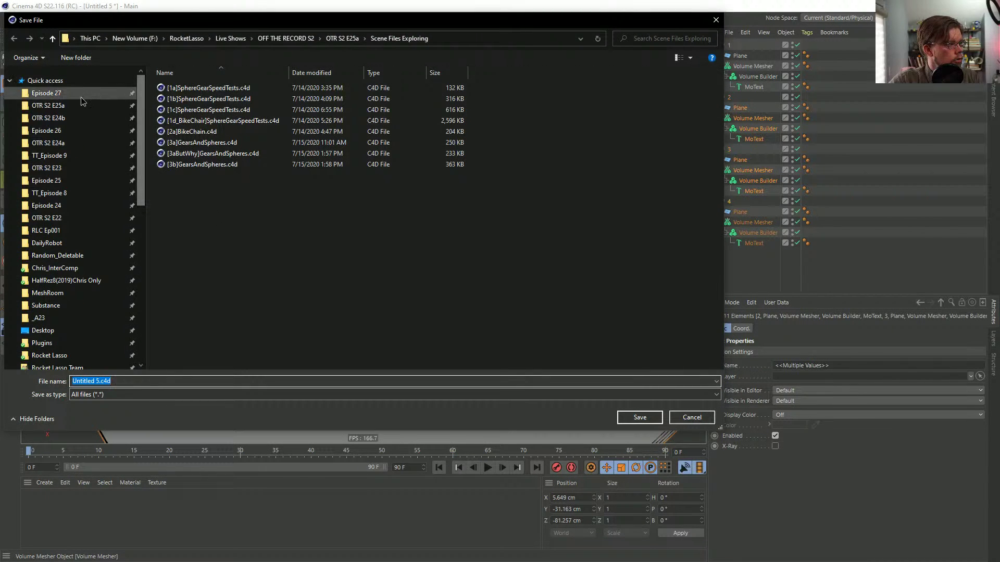
pyautogui.click(46, 93)
pyautogui.click(187, 132)
pyautogui.doubleClick(188, 133)
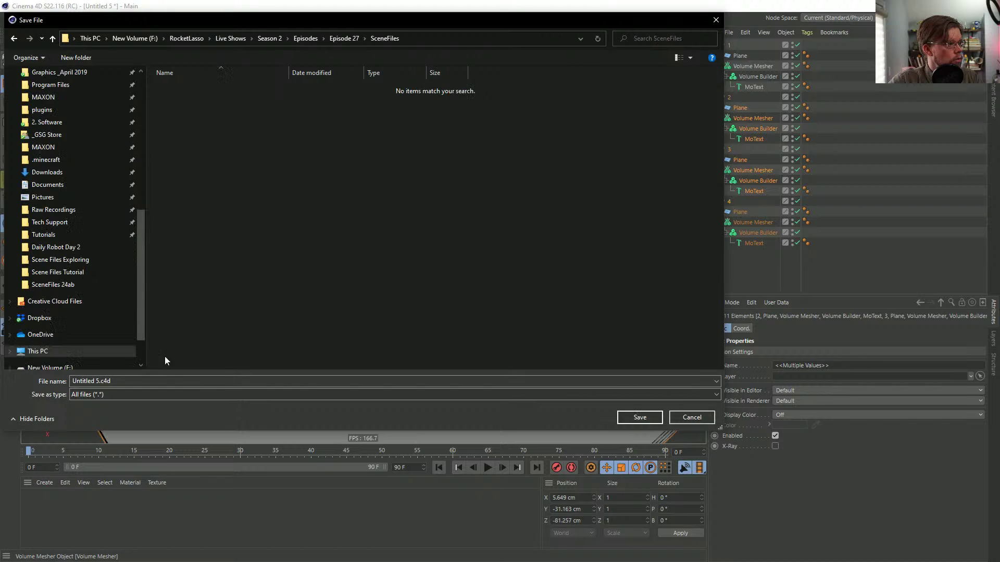
pyautogui.click(119, 381)
pyautogui.click(118, 381)
pyautogui.click(38, 382)
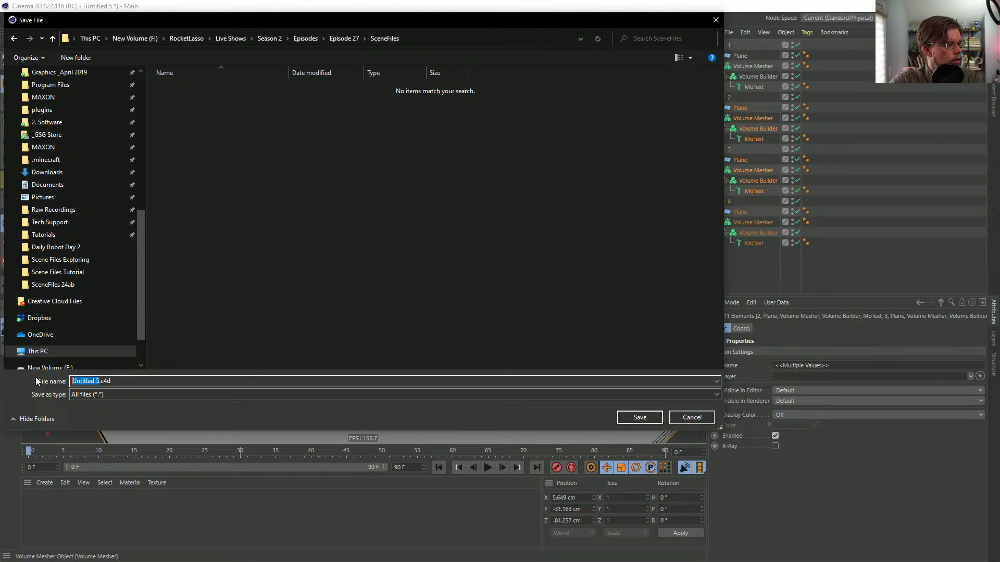
pyautogui.write('[1a]')
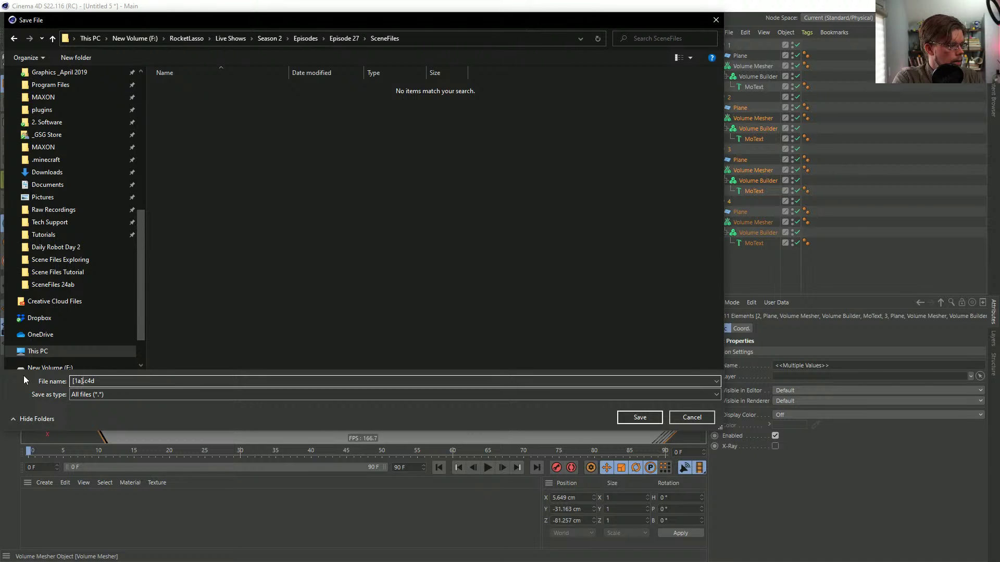
pyautogui.write('PaperCut')
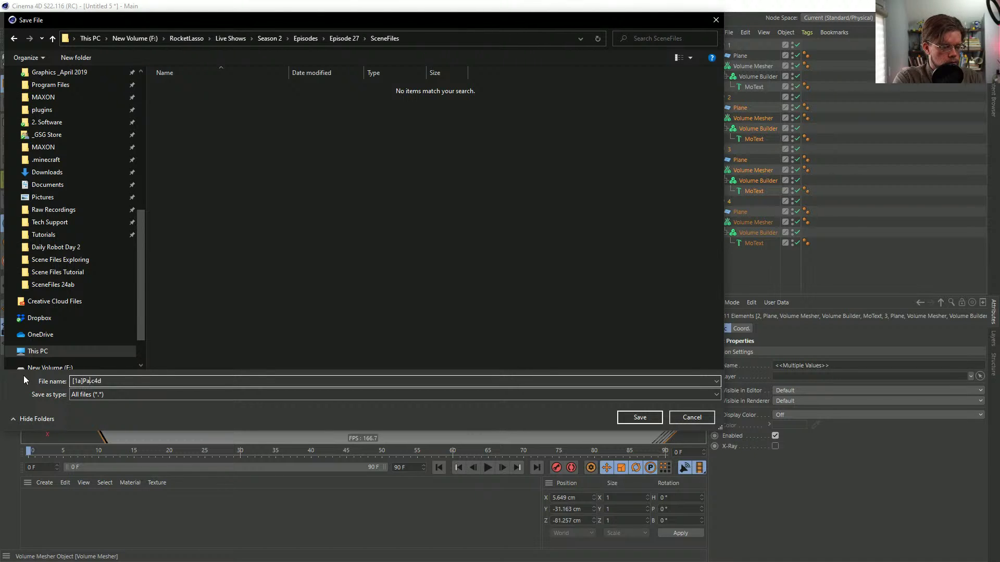
pyautogui.write('outs')
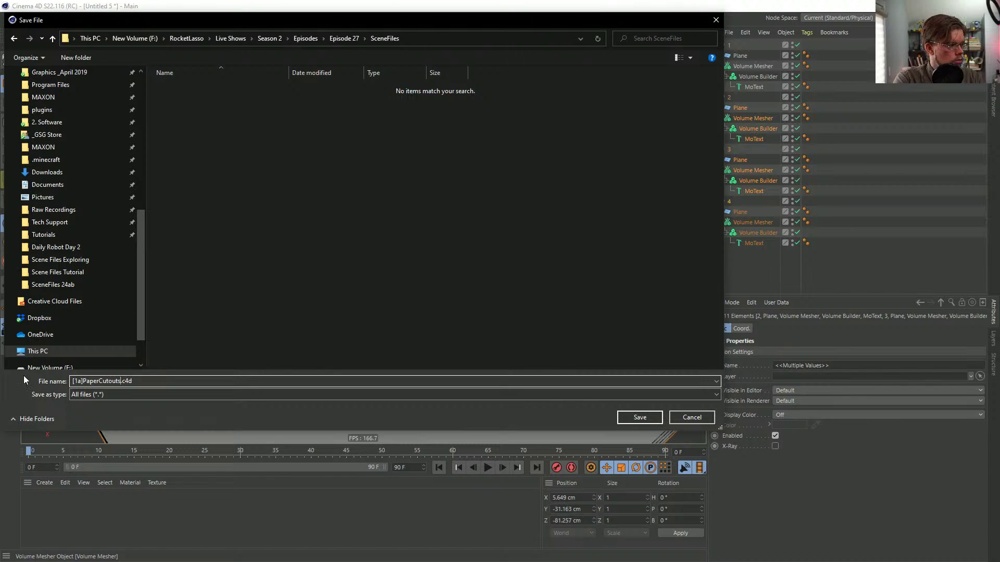
pyautogui.press('Return')
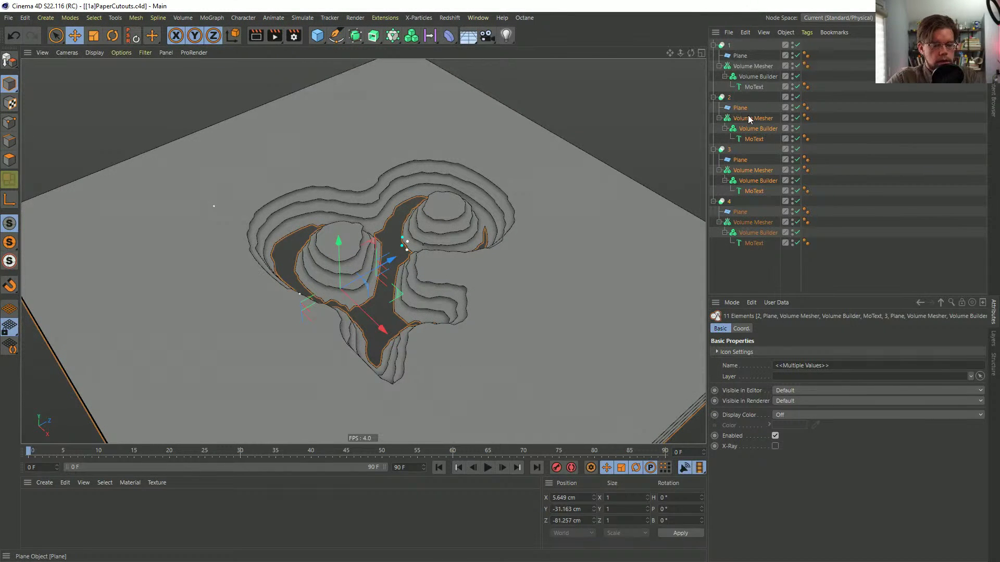
# - Delete the selected Booles 2 to 4 and select the Volume Builder of Boole 1
pyautogui.press('Delete')
pyautogui.click(724, 47)
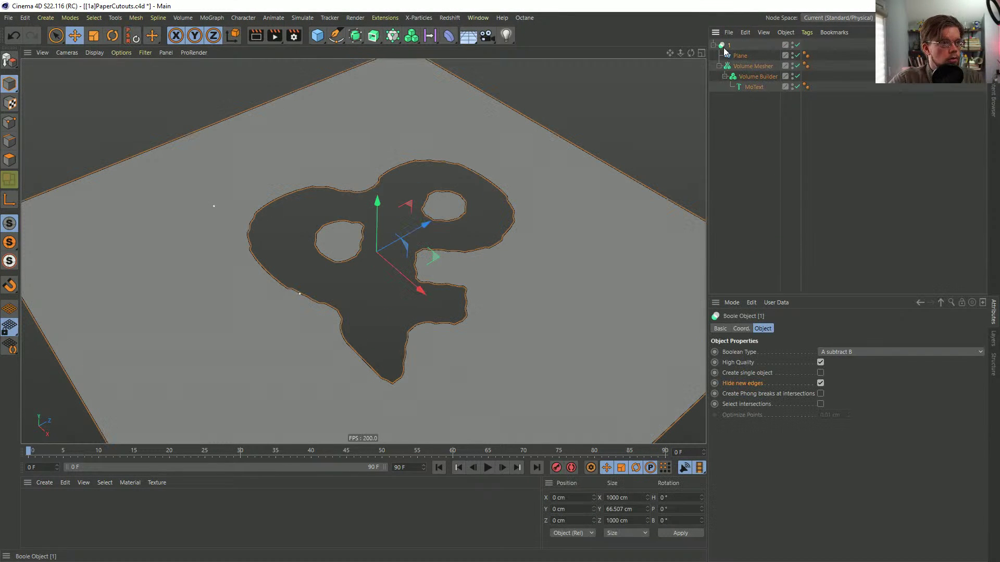
pyautogui.click(757, 77)
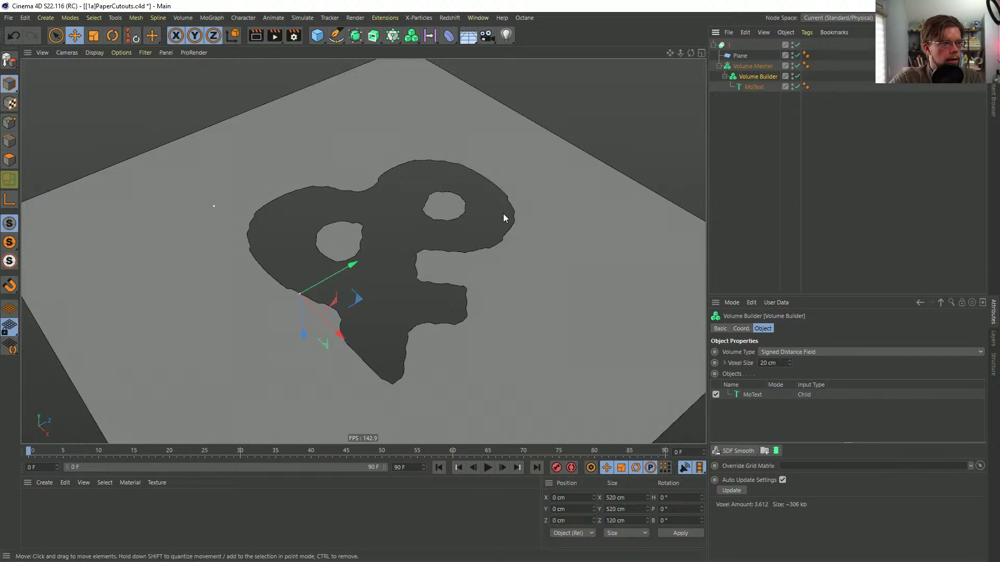
pyautogui.keyDown('alt'); pyautogui.moveTo(503, 218); pyautogui.dragTo(504, 207); pyautogui.keyUp('alt')
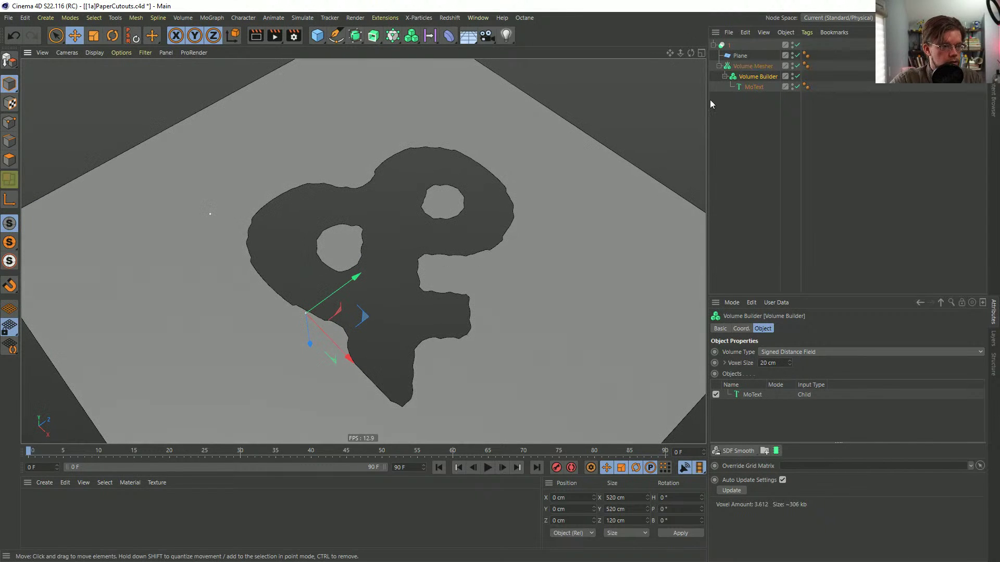
# - Temporarily disable Boole 1 to examine the ampersand's volume mesh, and enable the Boole again
pyautogui.click(797, 45)
pyautogui.keyDown('alt'); pyautogui.moveTo(445, 326); pyautogui.dragTo(419, 337); pyautogui.keyUp('alt')
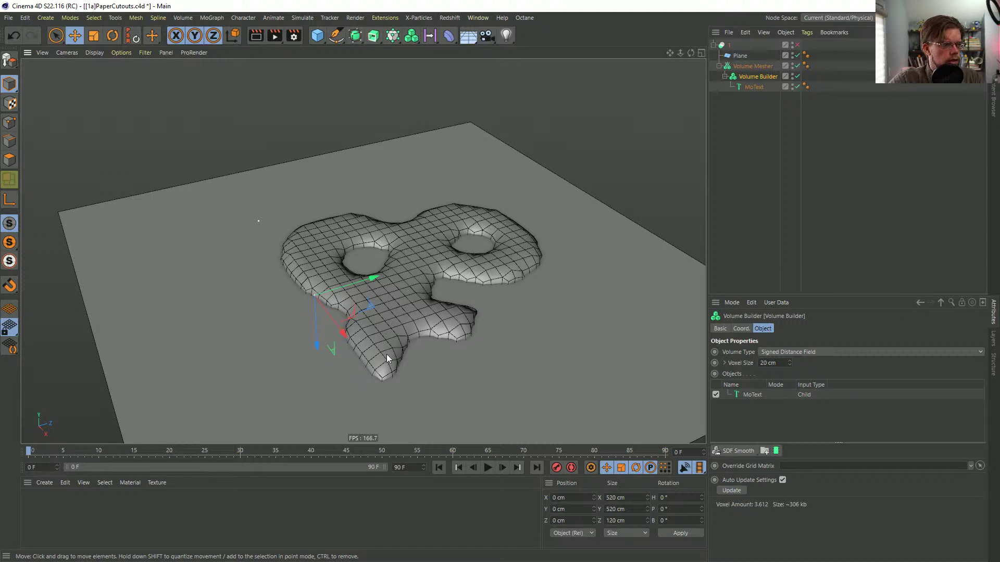
pyautogui.keyDown('alt'); pyautogui.moveTo(386, 354); pyautogui.dragTo(407, 367); pyautogui.keyUp('alt')
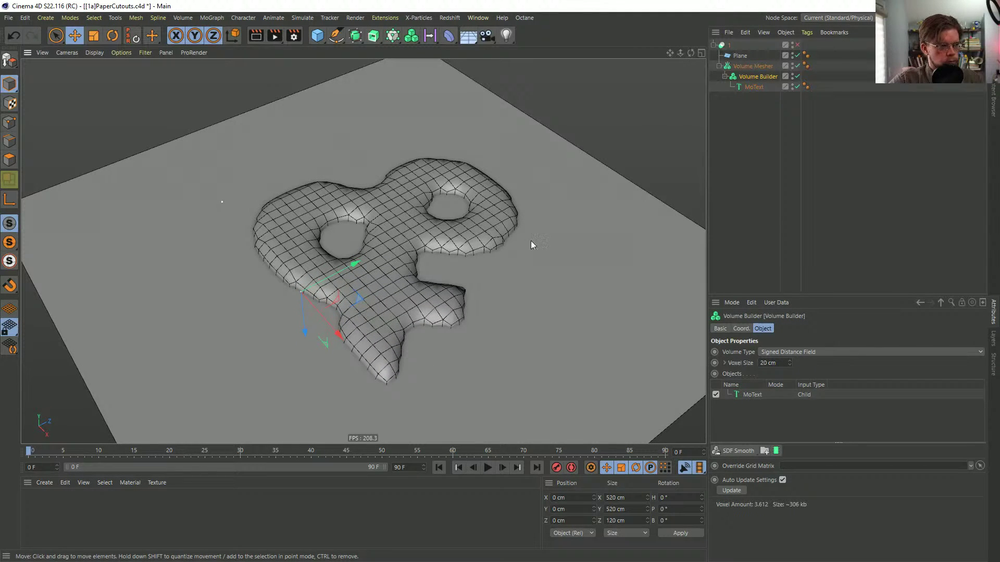
pyautogui.click(797, 45)
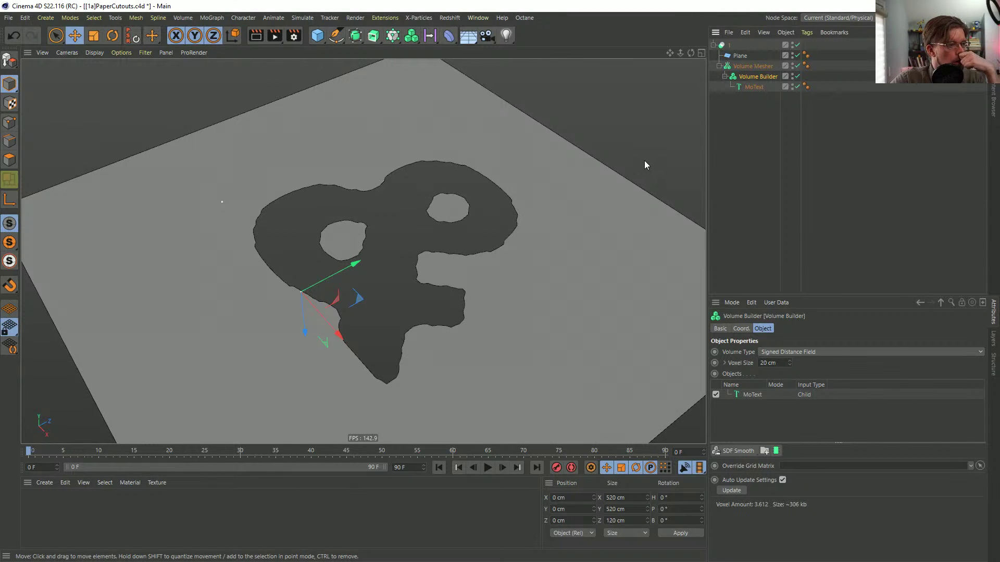
# - Move the MoText out of the Volume Builder to directly below Boole 1's Plane, and disable the Volume Mesher and Volume Builder
pyautogui.moveTo(752, 87); pyautogui.dragTo(755, 64)
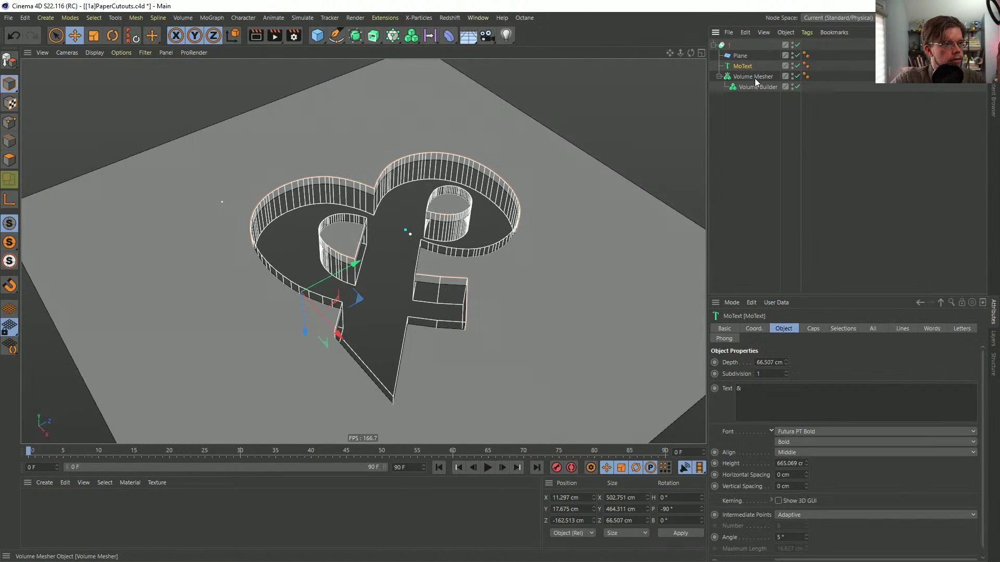
pyautogui.click(797, 87)
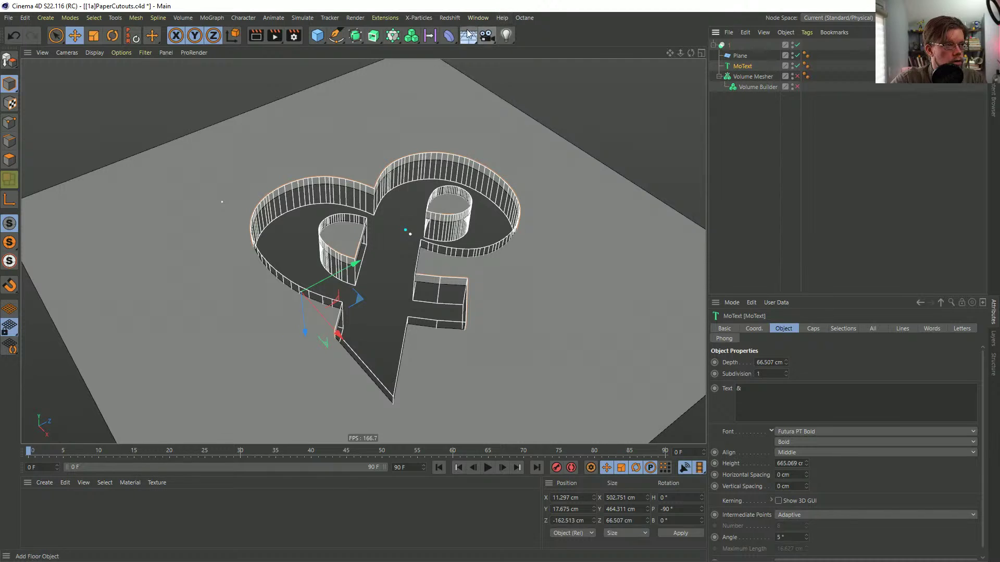
pyautogui.click(450, 37)
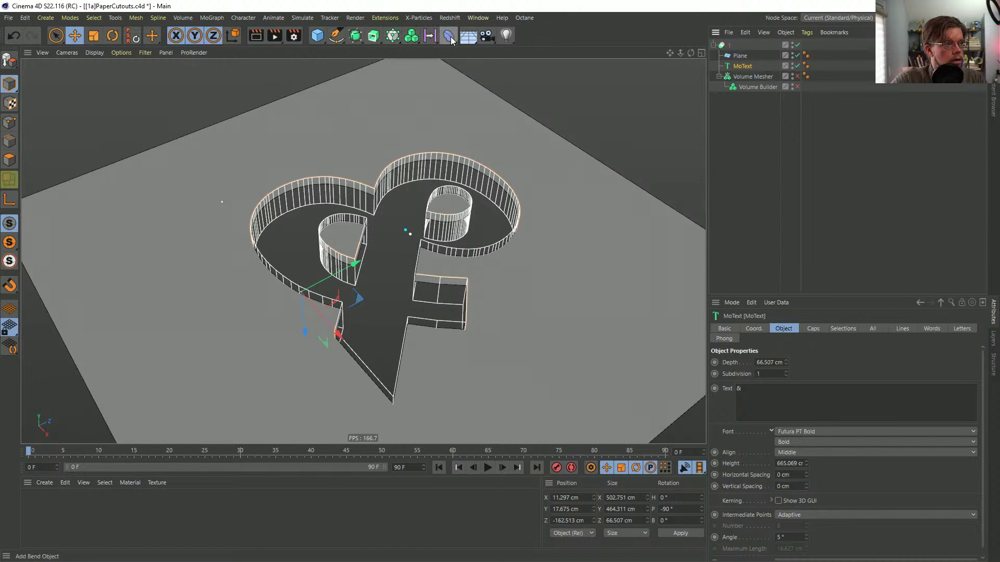
pyautogui.click(392, 40)
pyautogui.hotkey('ctrl', 'z')
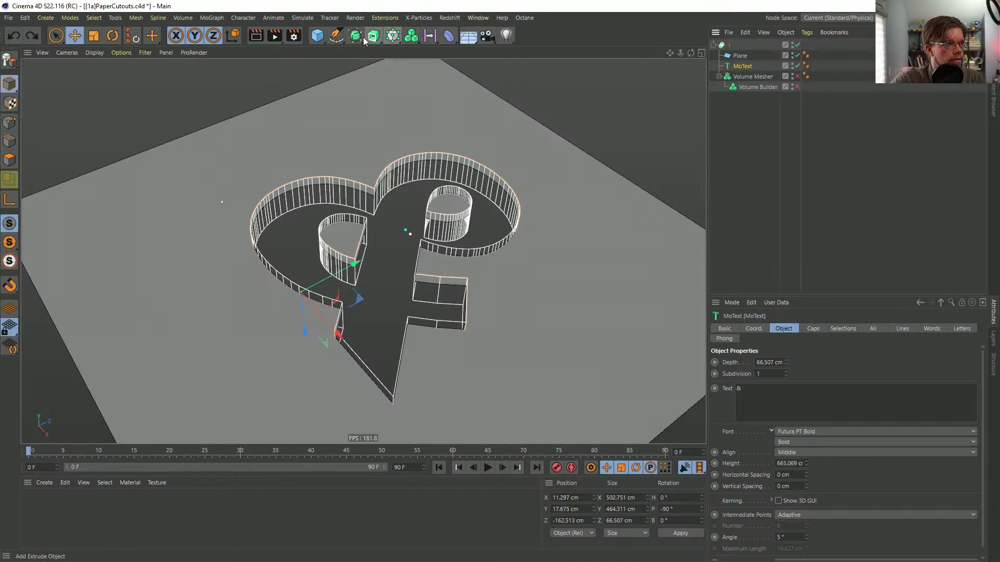
# - Add a Plain effector as a child of the MoText and remove it from the MoText's Letters effects
pyautogui.click(386, 40)
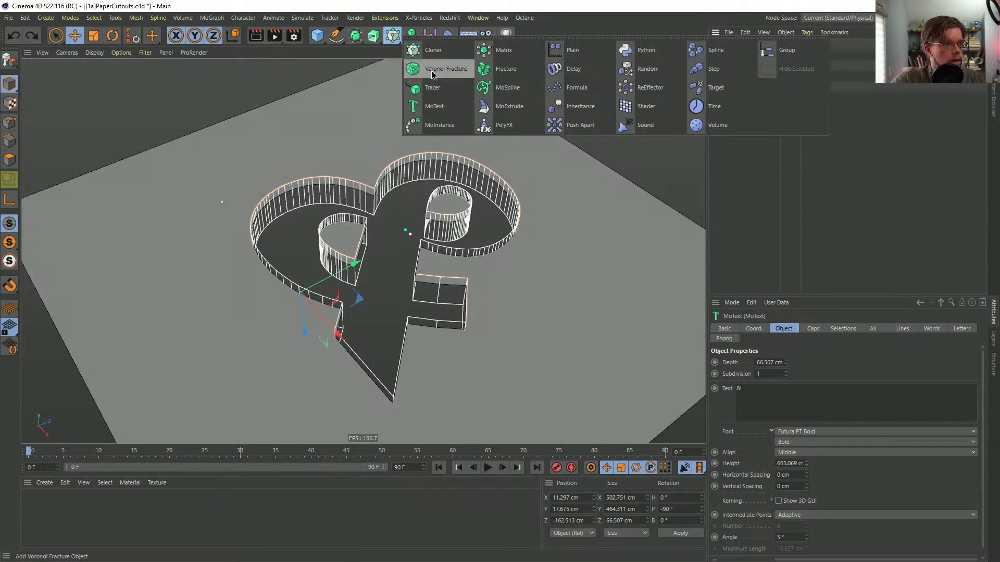
pyautogui.click(581, 52)
pyautogui.moveTo(736, 59); pyautogui.dragTo(747, 75)
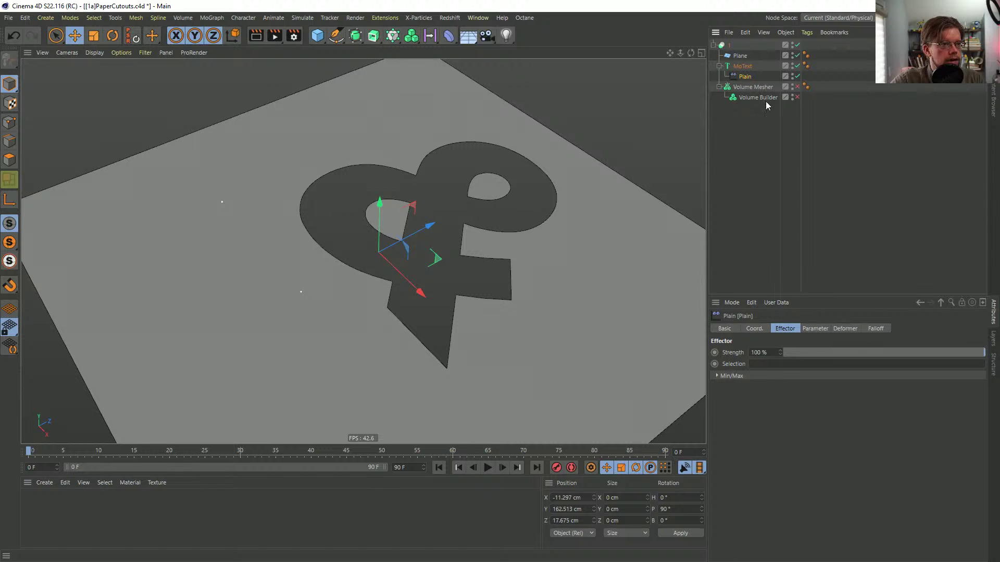
pyautogui.click(742, 66)
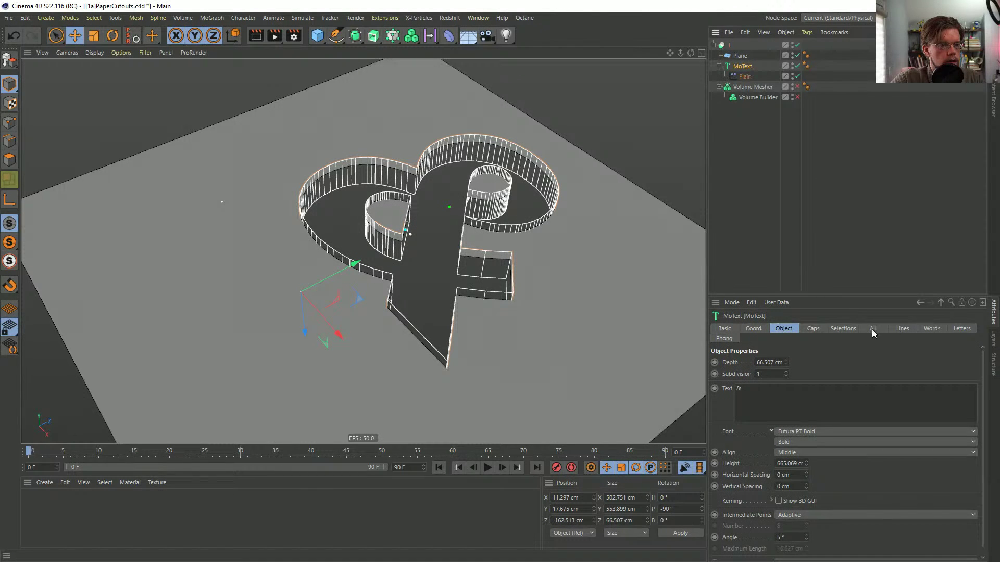
pyautogui.click(872, 329)
pyautogui.click(960, 329)
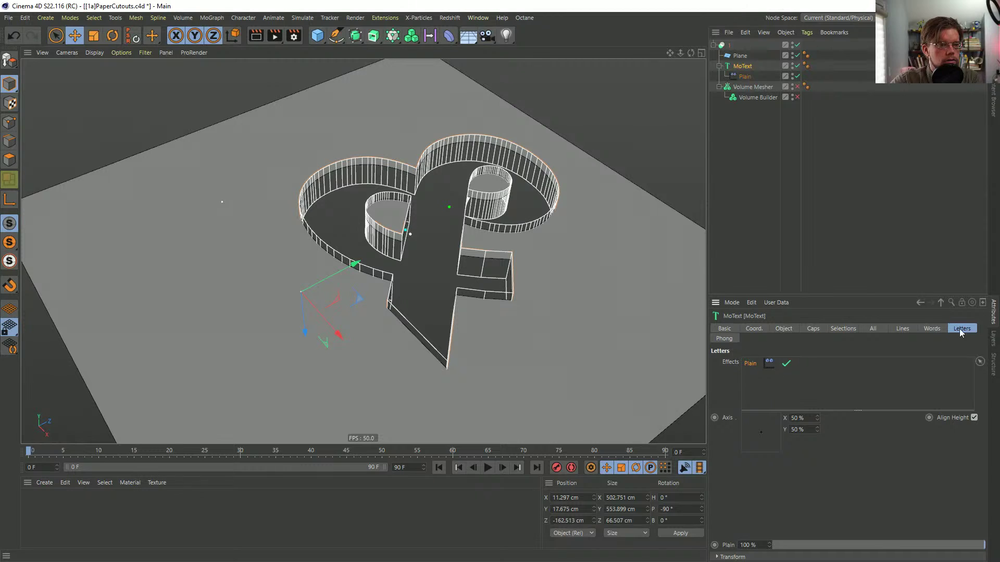
pyautogui.press('Delete')
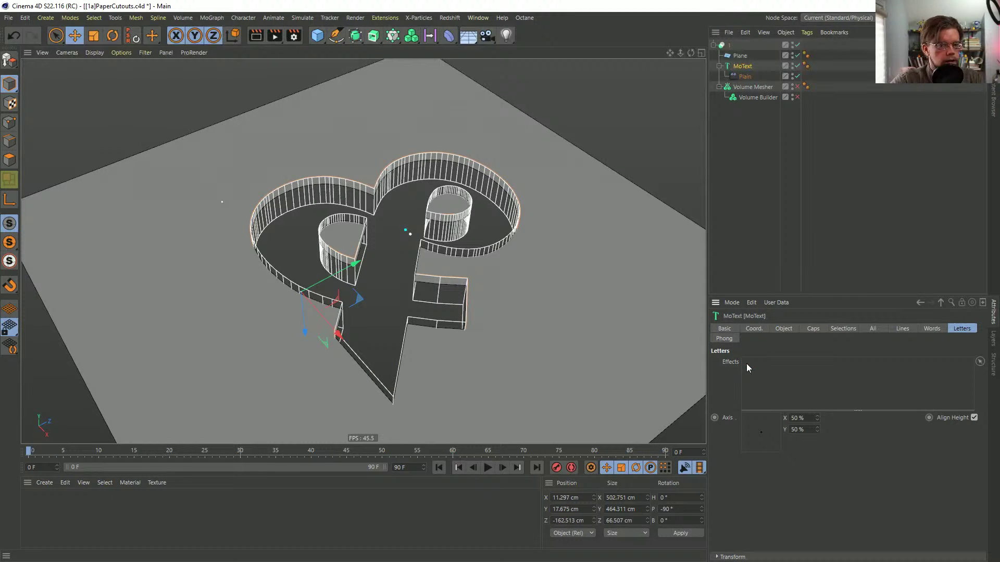
# - Set the Plain effector's deformation to Point and its position offset to 0 cm in Y and 10 cm in Z
pyautogui.click(743, 77)
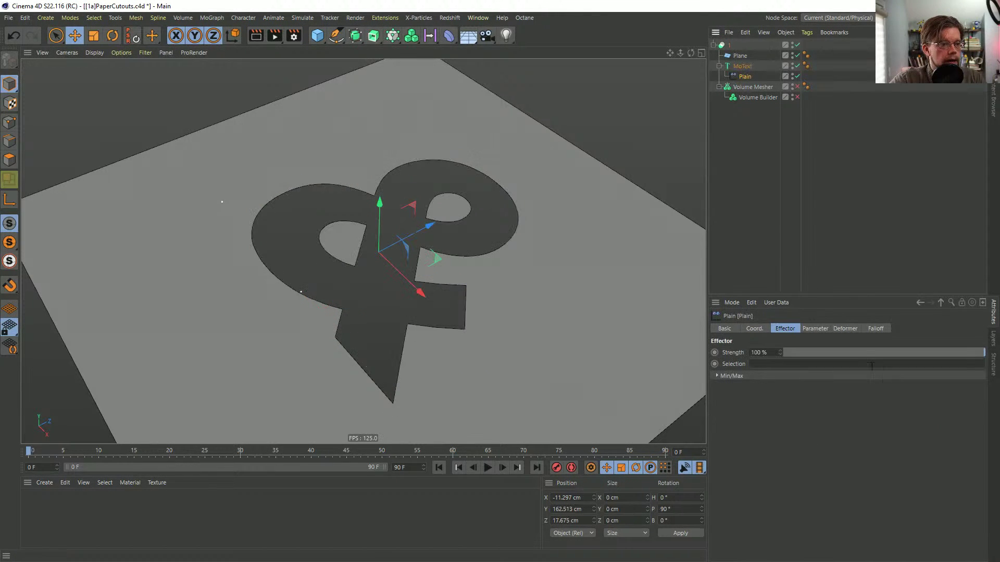
pyautogui.click(814, 329)
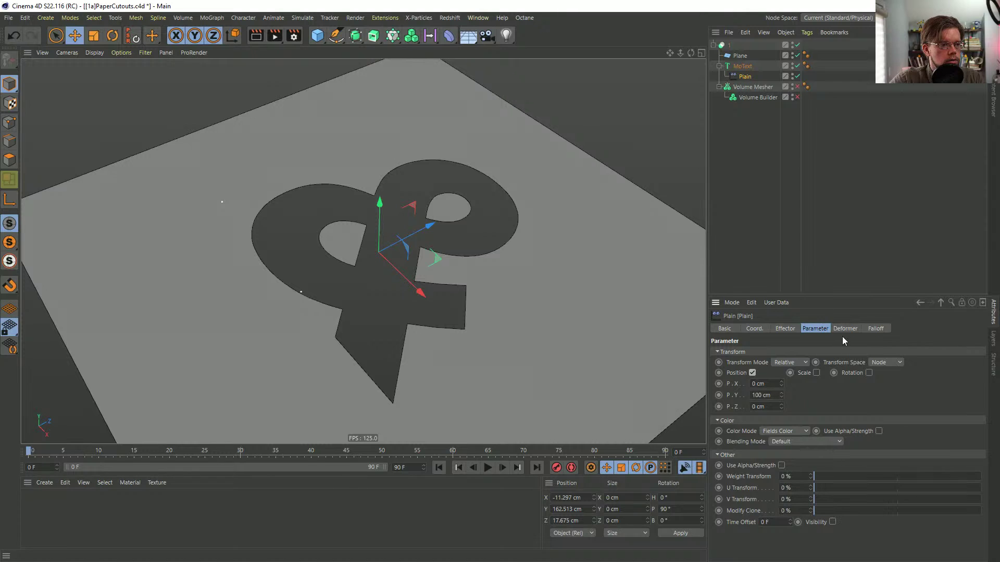
pyautogui.click(844, 328)
pyautogui.click(772, 352)
pyautogui.click(778, 384)
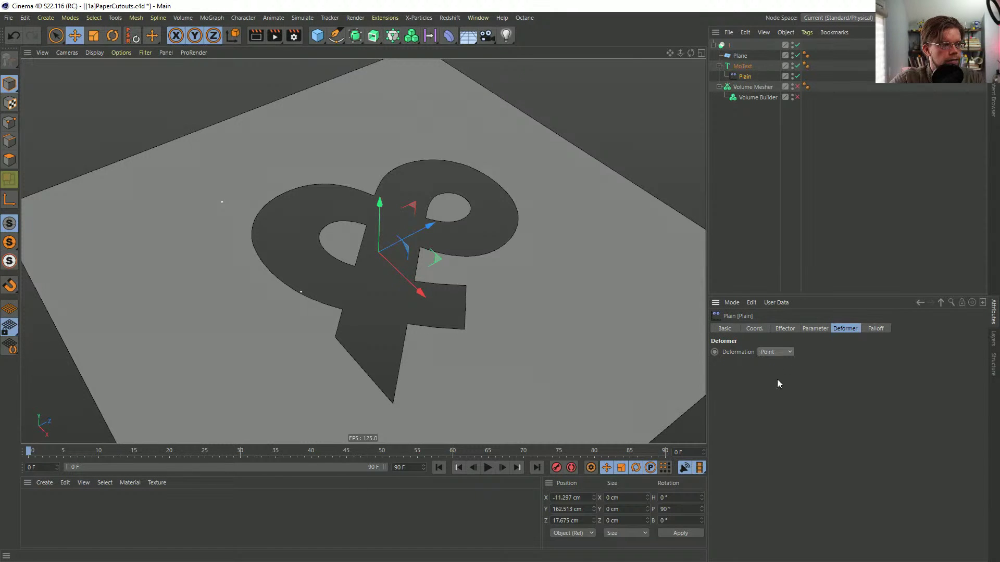
pyautogui.click(812, 329)
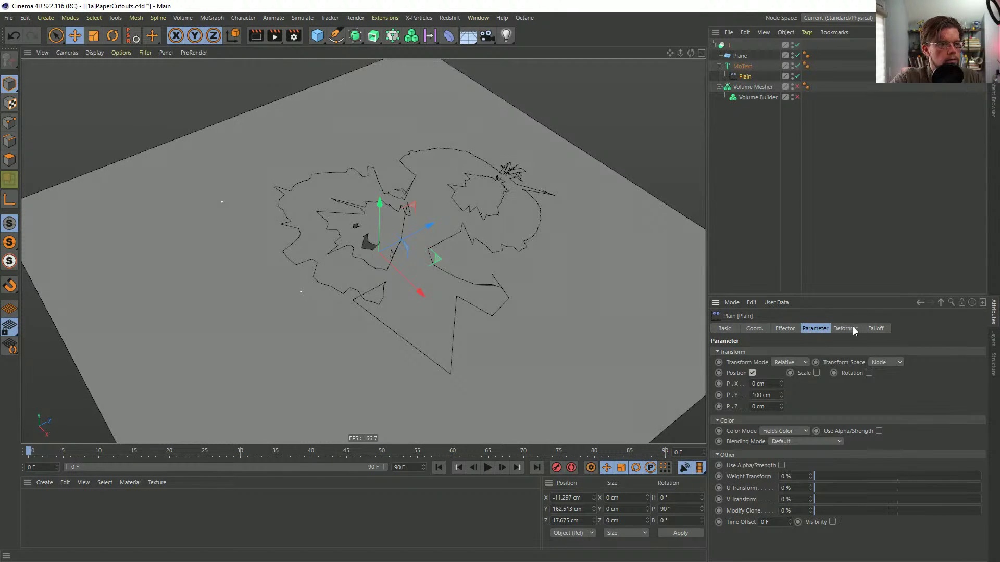
pyautogui.doubleClick(761, 395)
pyautogui.write('0')
pyautogui.press('Return')
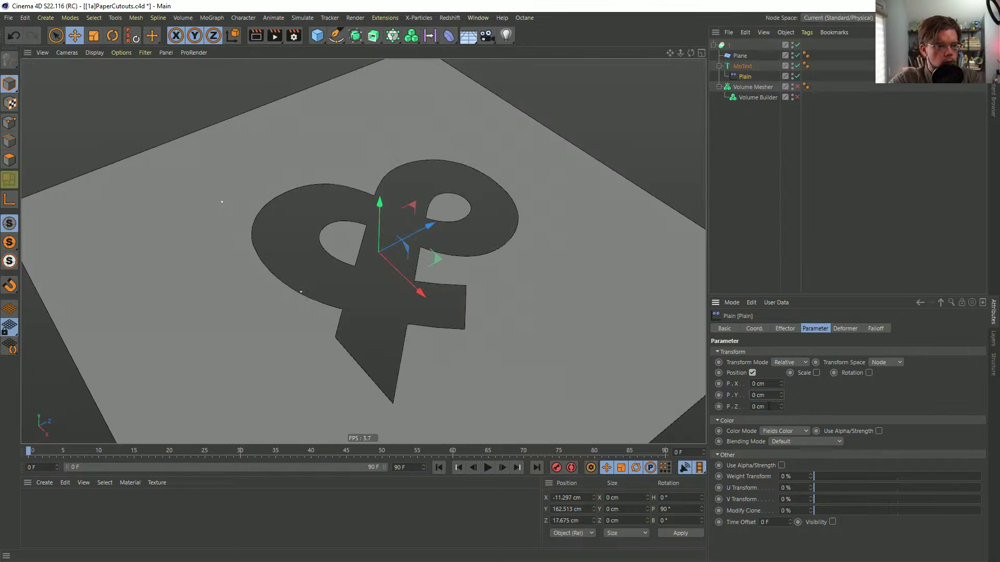
pyautogui.write('10')
pyautogui.press('Return')
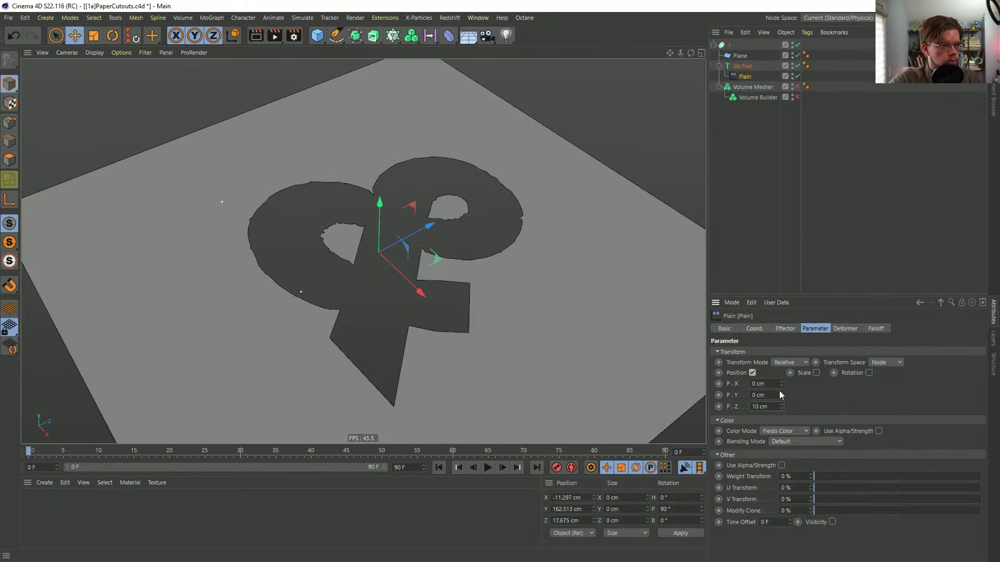
# - Disable Boole 1 and set the Plain effector's deformation to Polygon
pyautogui.click(796, 45)
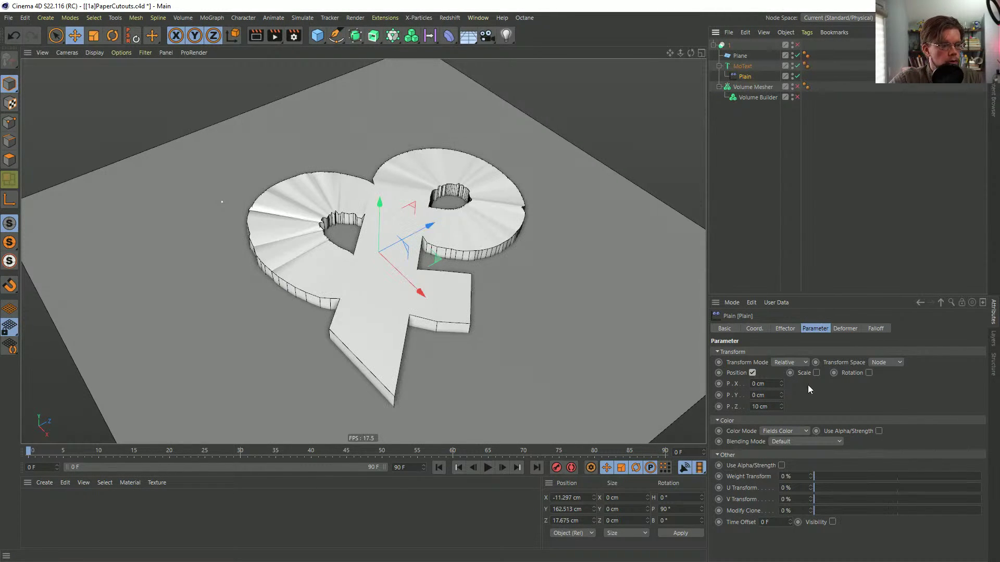
pyautogui.moveTo(780, 409)
pyautogui.mouseDown()
pyautogui.moveTo(781, 427)
pyautogui.moveTo(781, 408)
pyautogui.mouseUp()
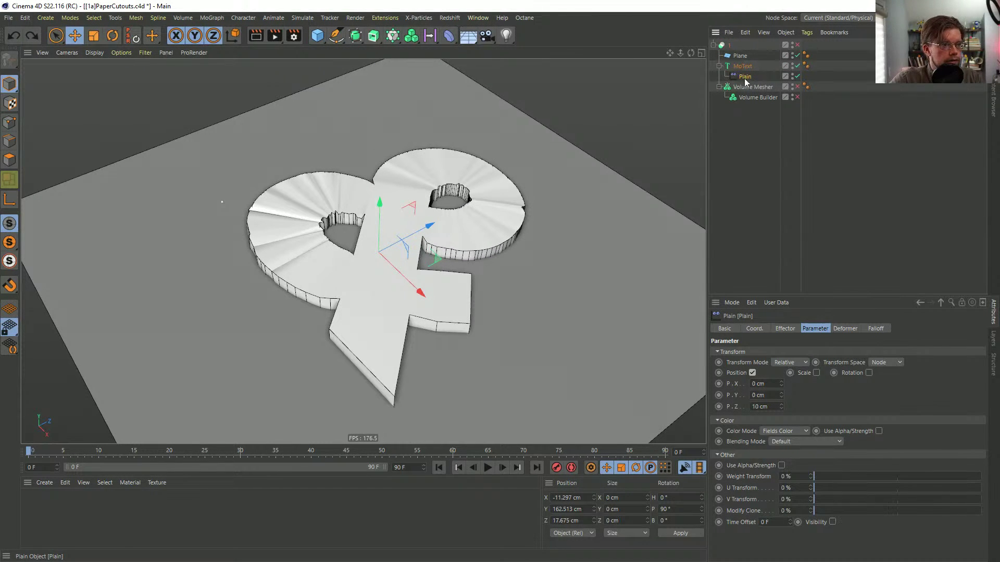
pyautogui.click(843, 329)
pyautogui.click(789, 352)
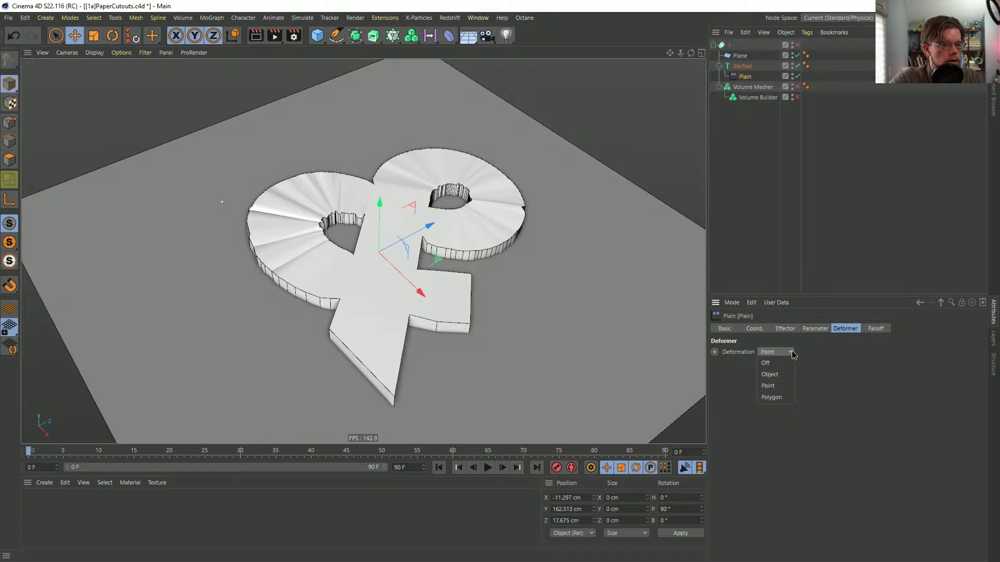
pyautogui.click(786, 398)
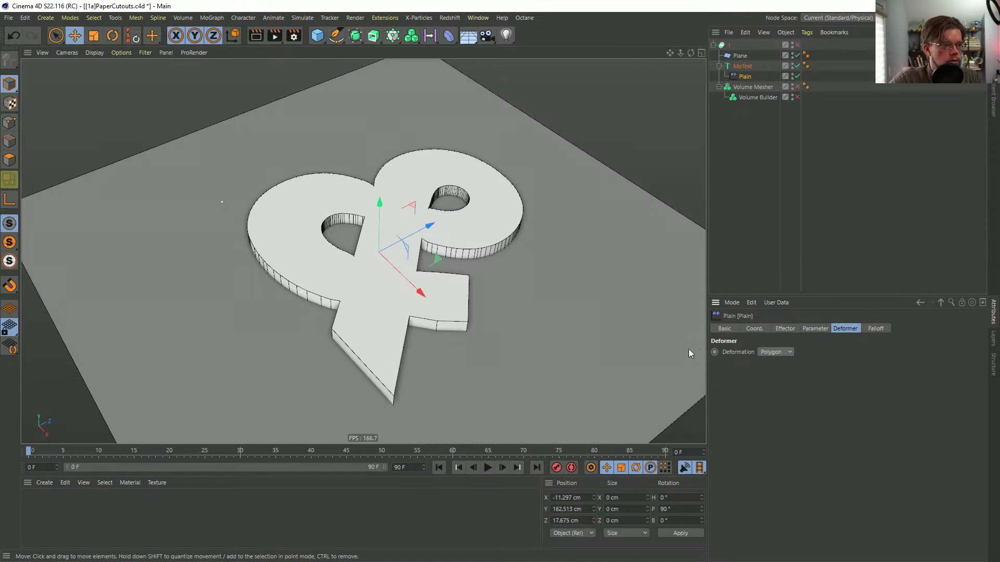
# - Reduce the Plain effector's Z position offset to 2 cm and enable Boole 1 again
pyautogui.click(815, 329)
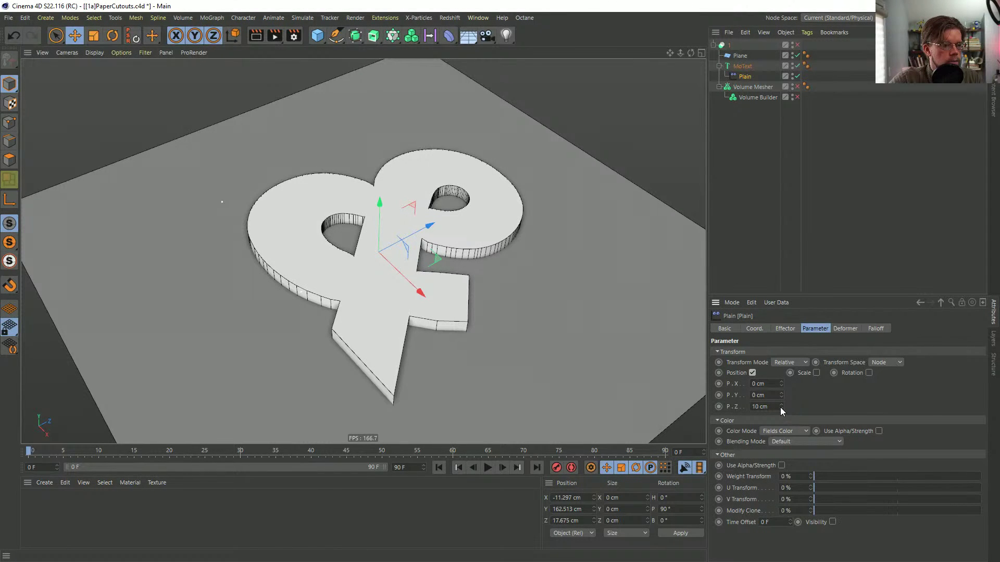
pyautogui.moveTo(779, 407); pyautogui.dragTo(780, 409)
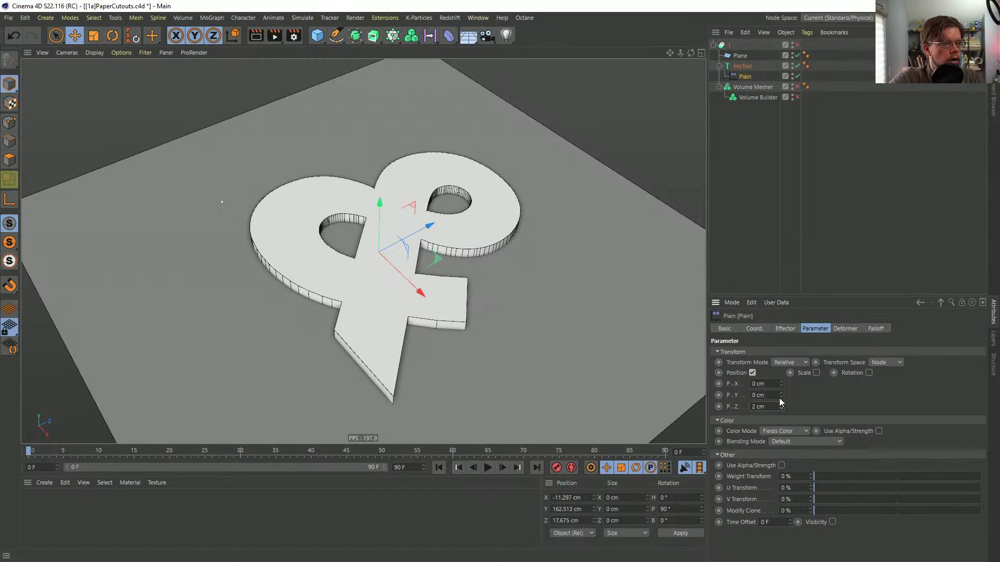
pyautogui.click(797, 44)
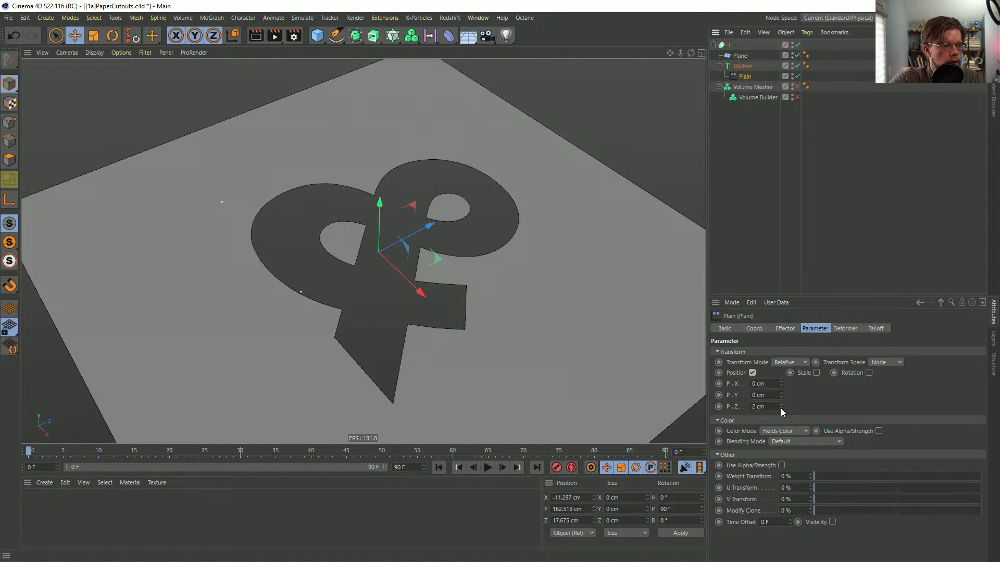
# - Try a Z position offset of -22 cm on the Plain effector and undo it
pyautogui.moveTo(781, 407); pyautogui.dragTo(781, 411)
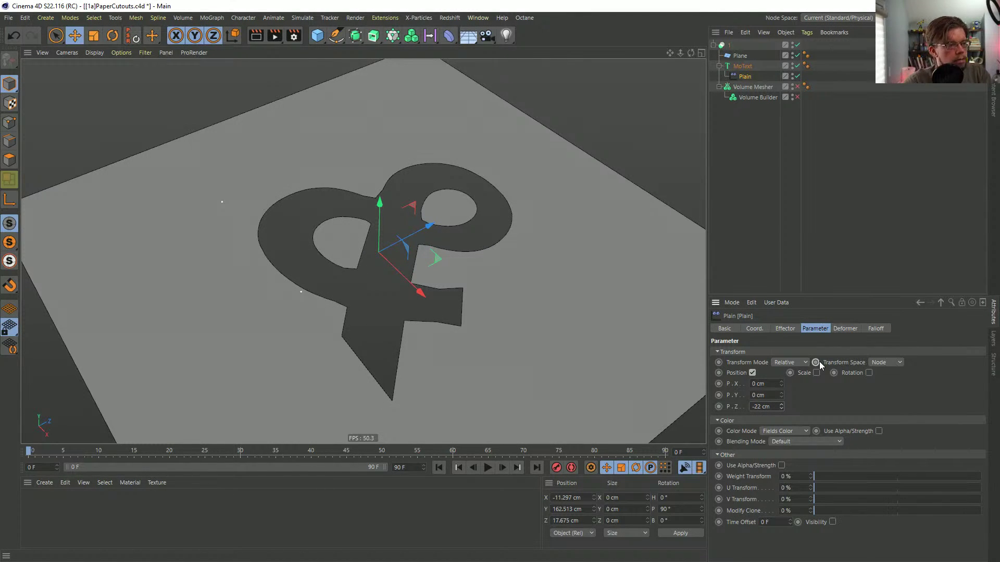
pyautogui.hotkey('ctrl', 'z')
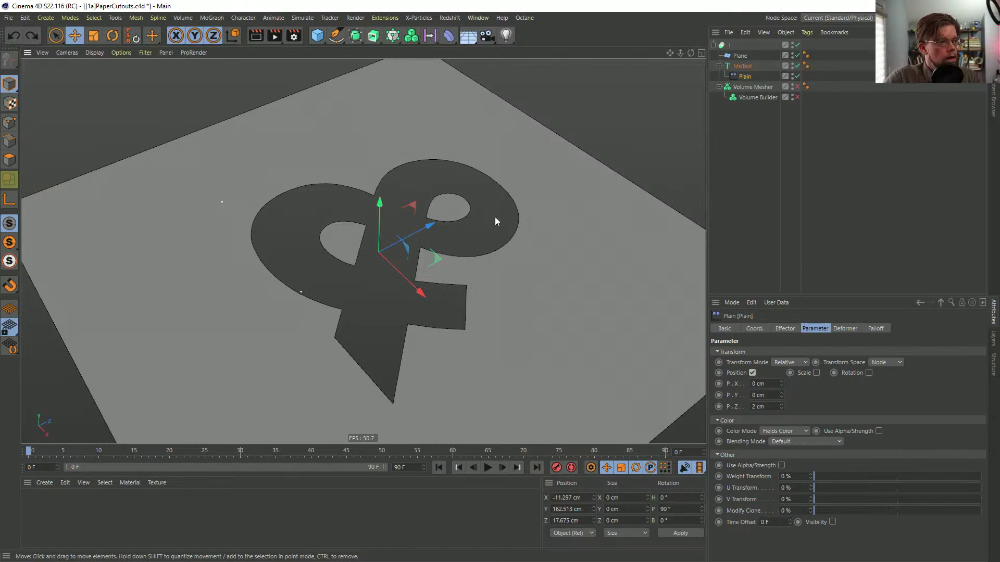
# - Disable the Plain effector and the MoText inside Boole 1
pyautogui.keyDown('alt'); pyautogui.moveTo(431, 248); pyautogui.dragTo(432, 229); pyautogui.keyUp('alt')
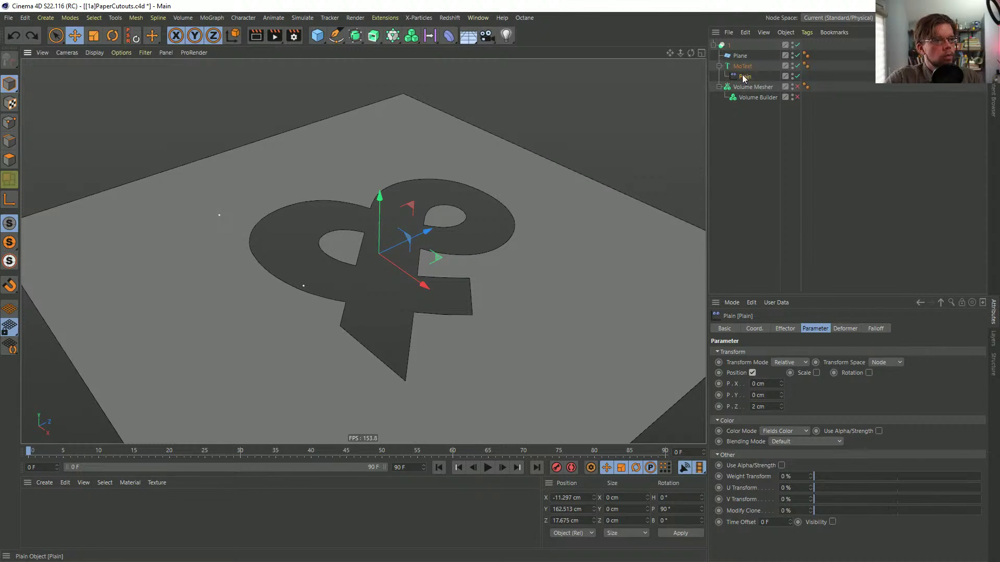
pyautogui.click(797, 76)
pyautogui.click(797, 66)
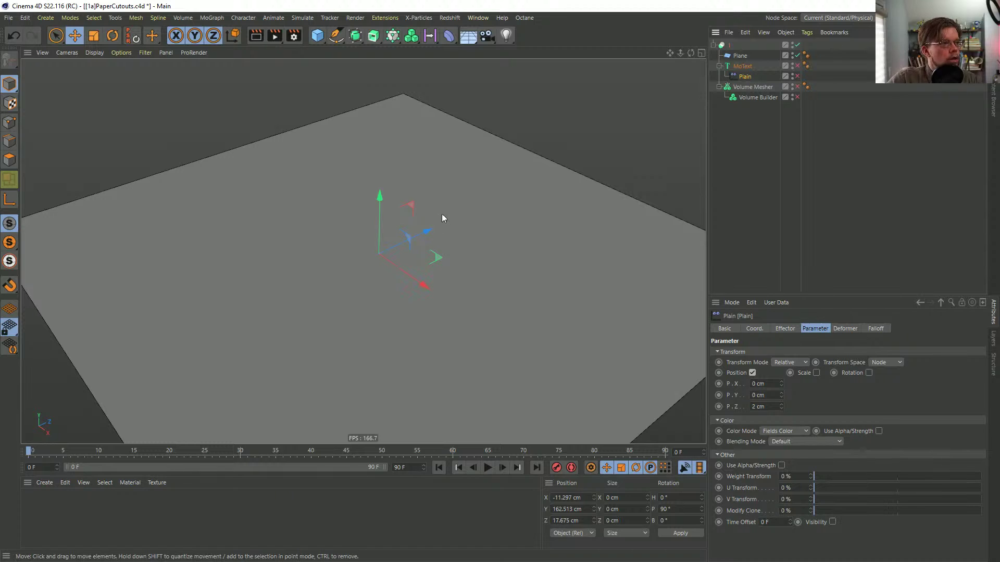
# - Switch to the browser to examine the layered paper waves in the Shutterstock boat image, and return to Cinema 4D
pyautogui.hotkey('alt', 'Tab')
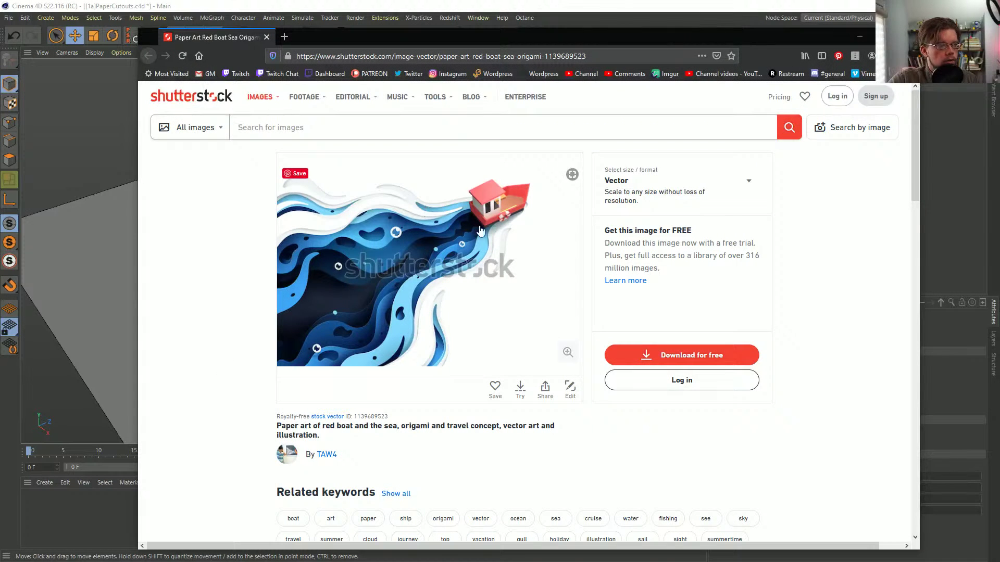
pyautogui.hotkey('alt', 'Tab')
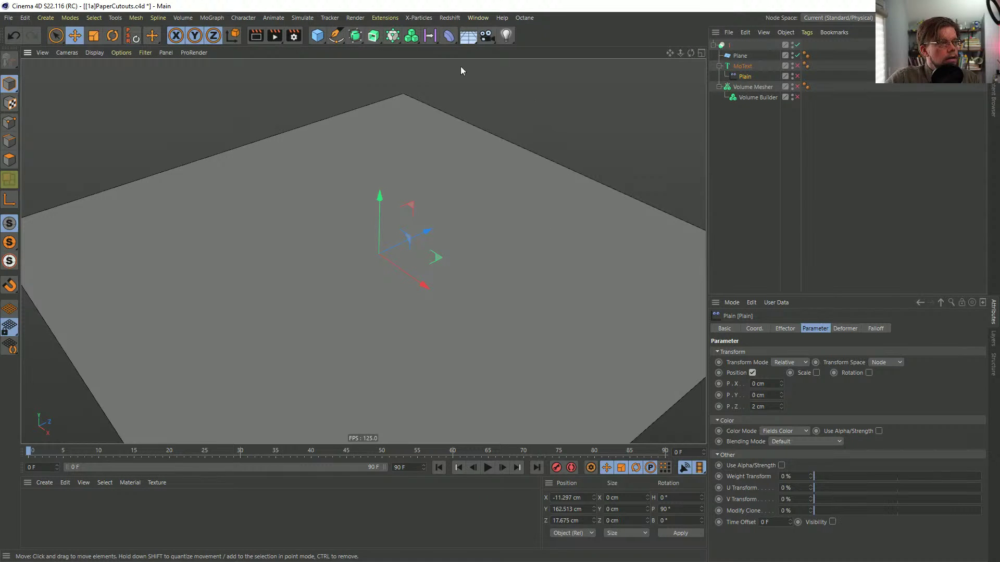
# - Add a Null object and give it a Vibrate tag
pyautogui.click(317, 35)
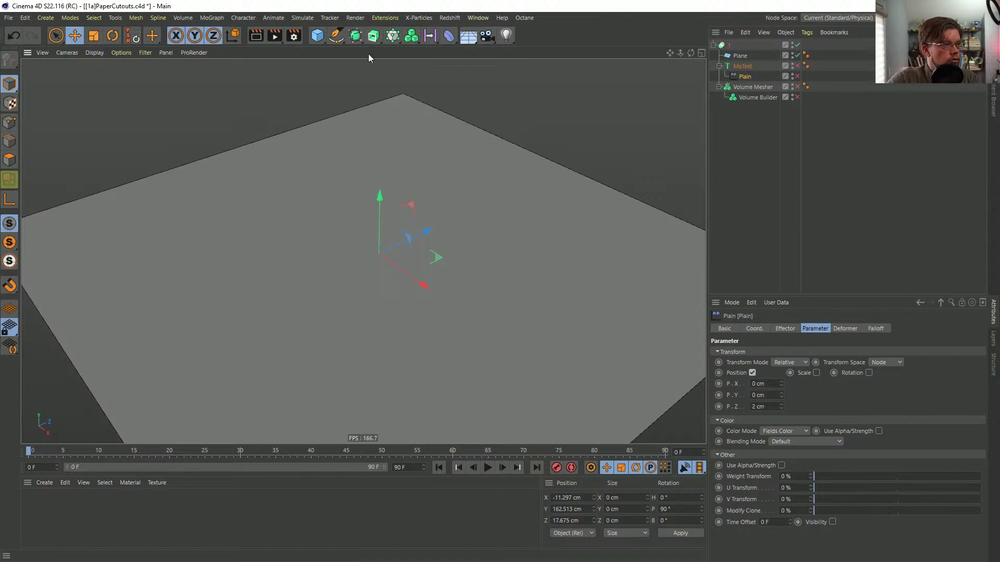
pyautogui.click(335, 35)
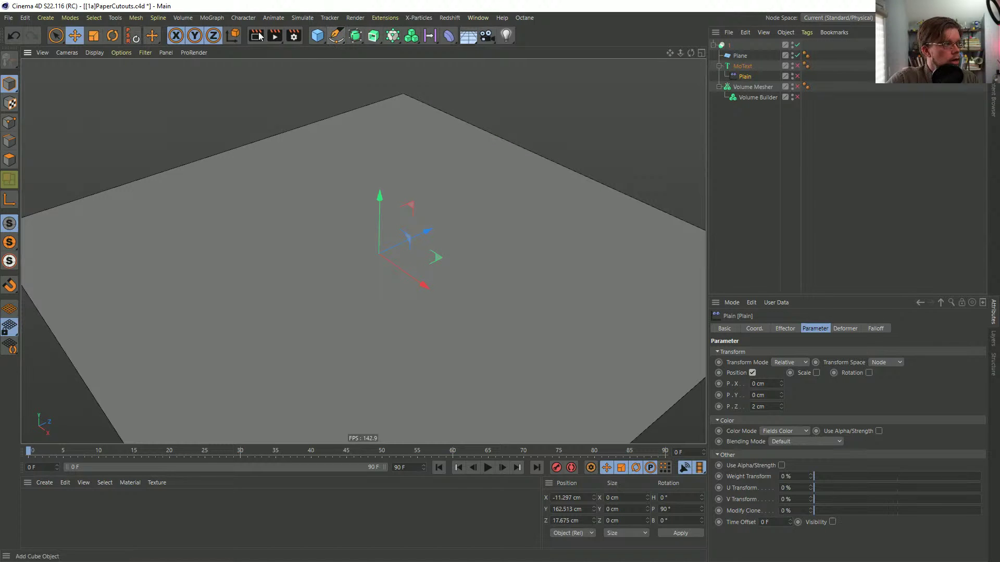
pyautogui.click(46, 17)
pyautogui.click(65, 38)
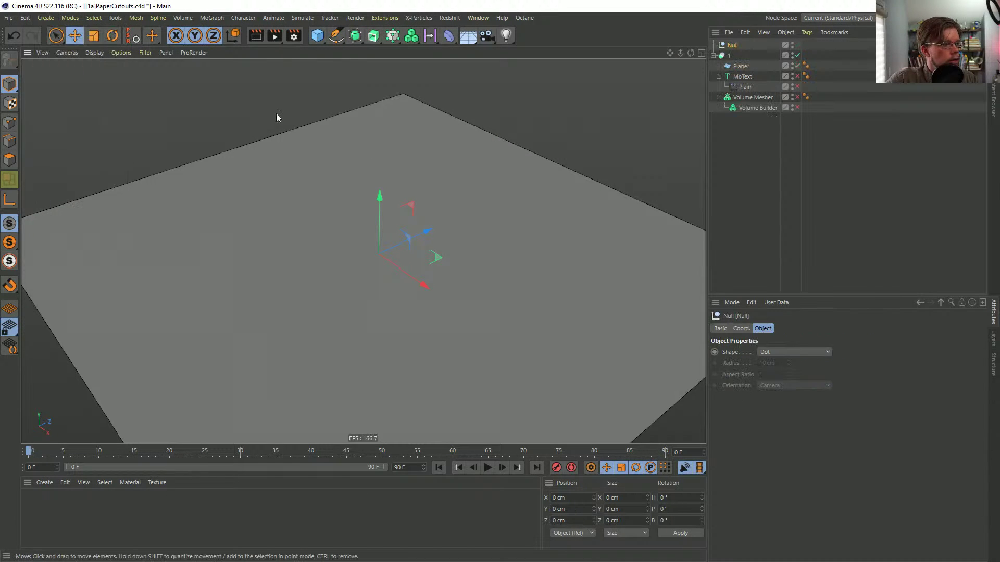
pyautogui.rightClick(729, 48)
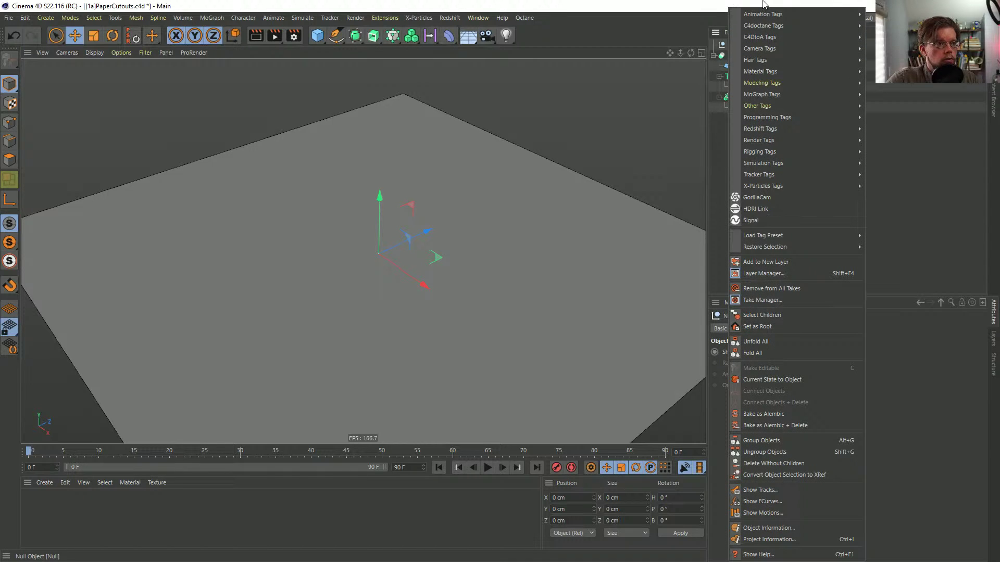
pyautogui.moveTo(765, 15)
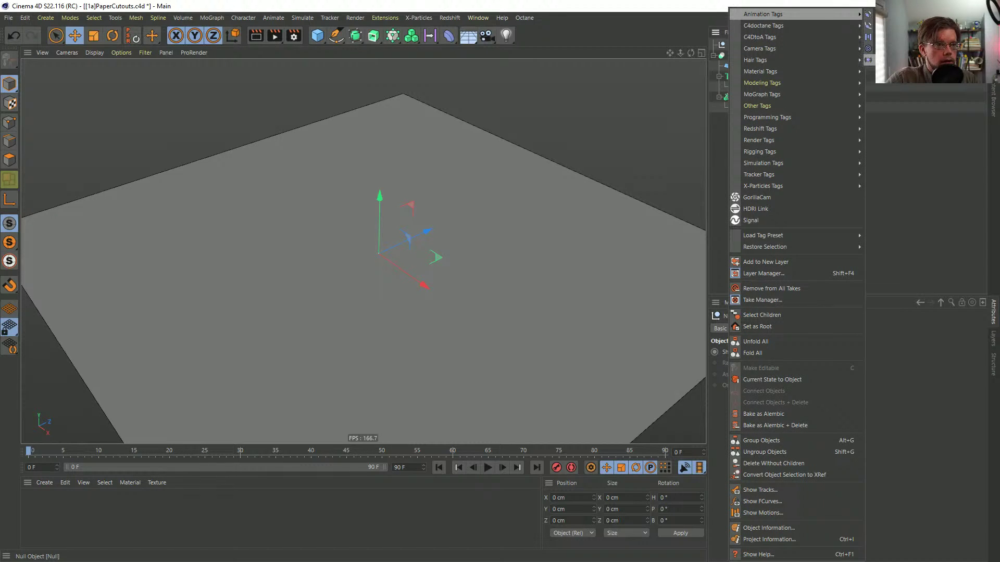
pyautogui.click(880, 59)
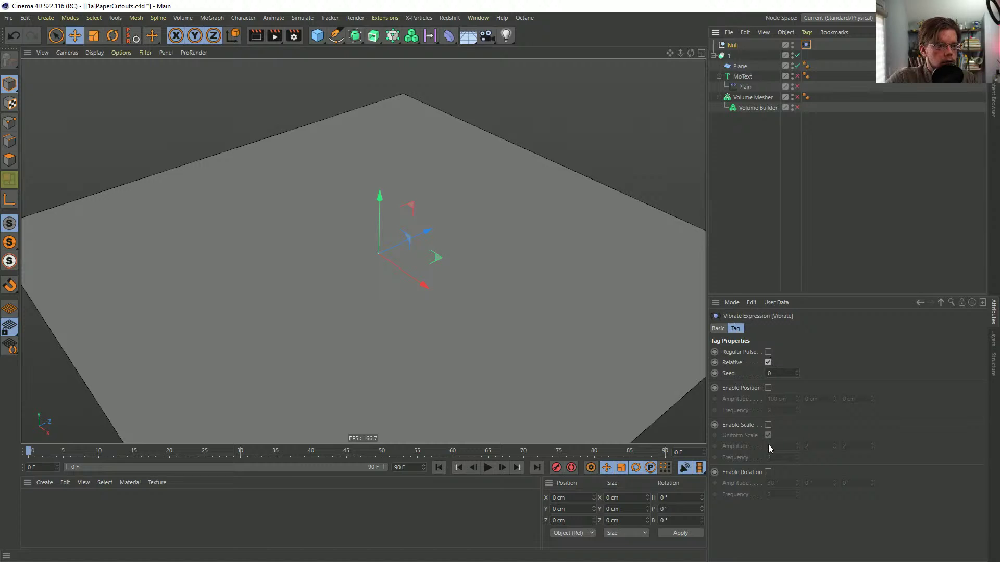
# - Enable position vibration on the Null's Vibrate tag with amplitude 555, 0, 555 cm and frequency 0.5, and play the animation
pyautogui.click(767, 388)
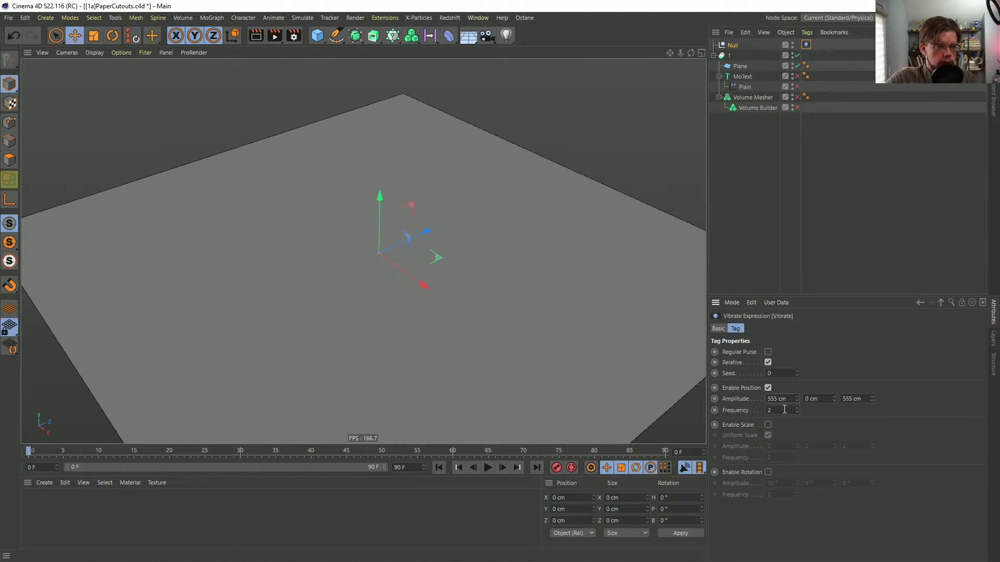
pyautogui.write('5')
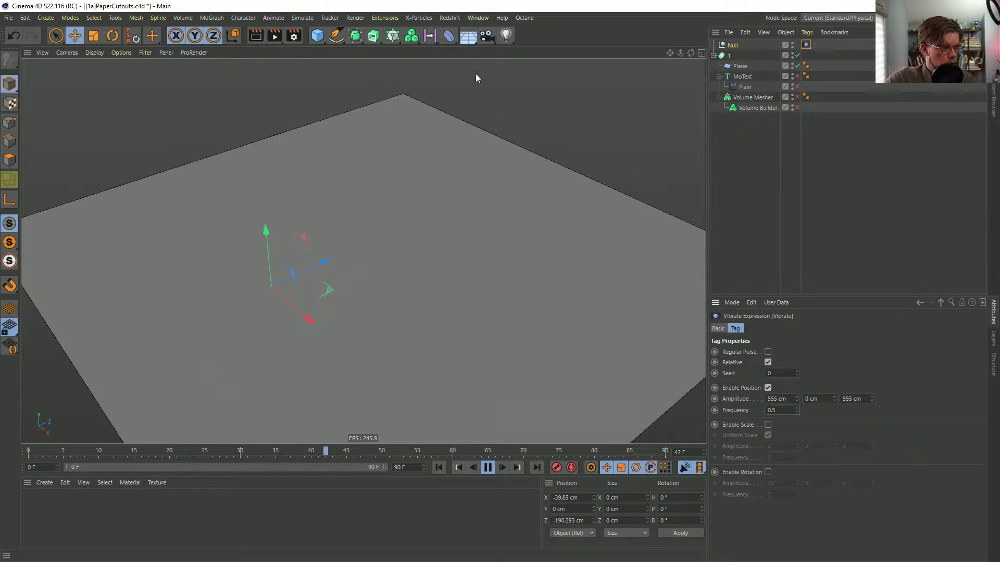
# - Add a Tracer that traces the vibrating Null's path, and open the Null's Vibrate tag settings
pyautogui.click(393, 36)
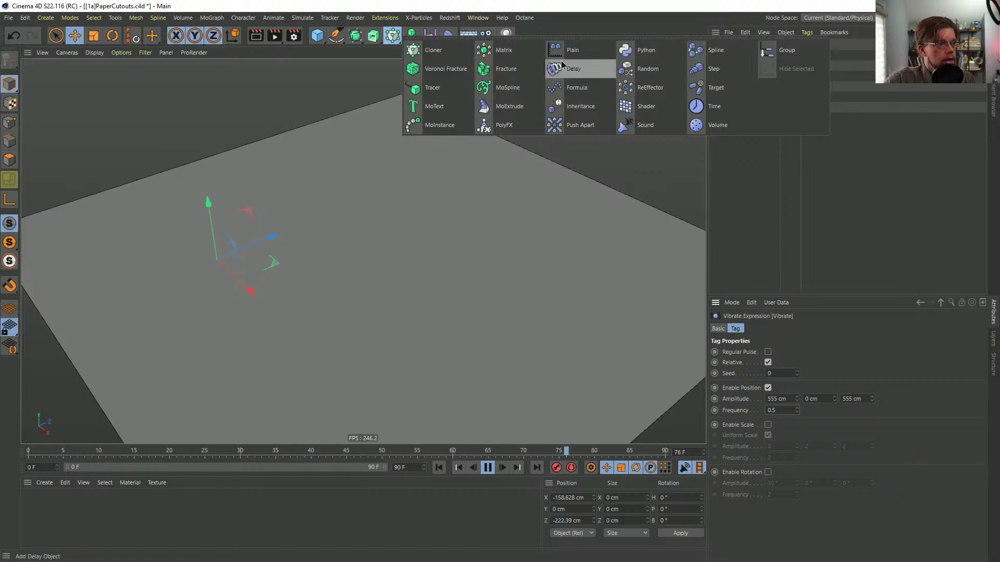
pyautogui.click(432, 87)
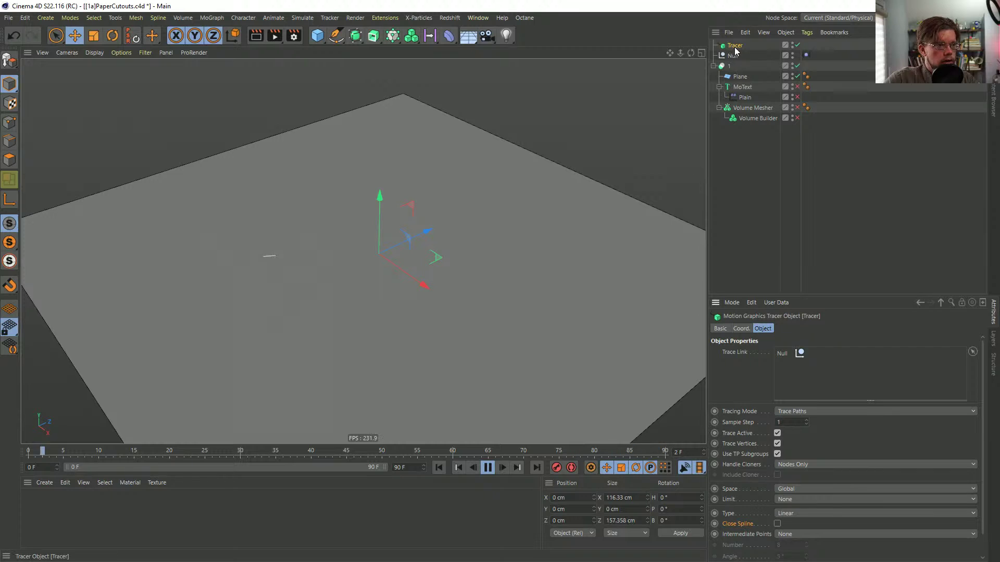
pyautogui.click(806, 54)
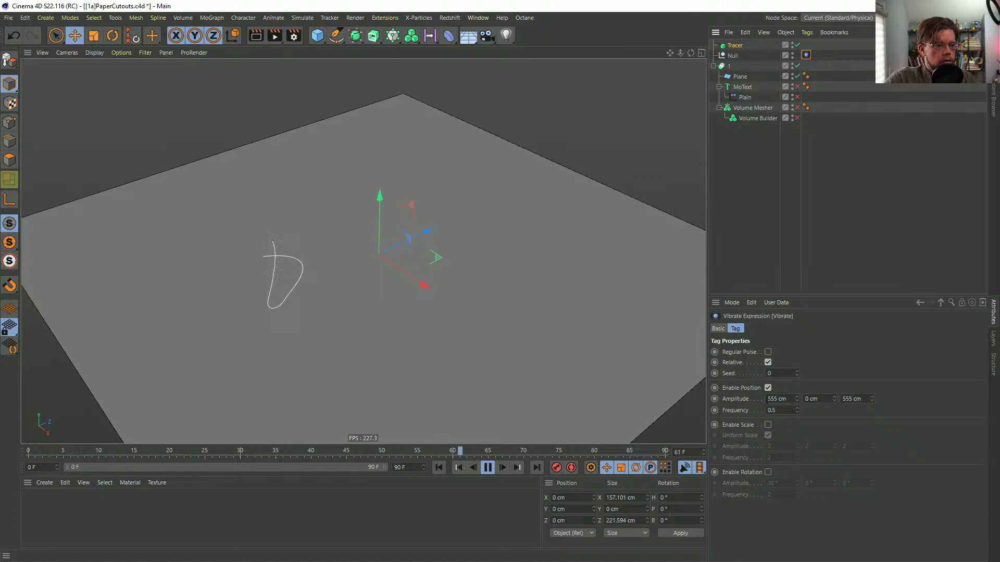
# - Set the position amplitude of the Null's Vibrate tag to 999 cm on both X and Z
pyautogui.write('1')
pyautogui.press('Return')
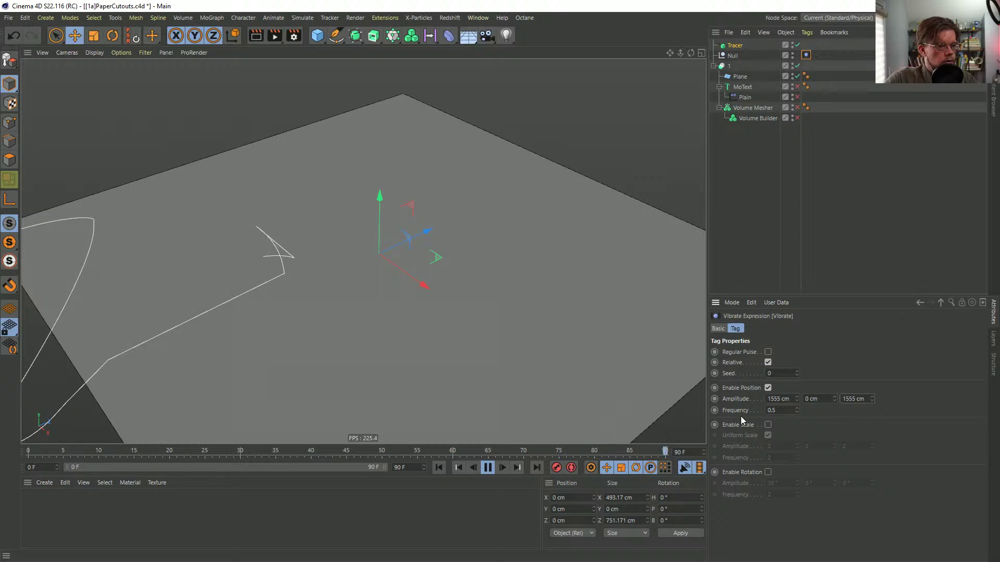
pyautogui.doubleClick(780, 399)
pyautogui.write('1000')
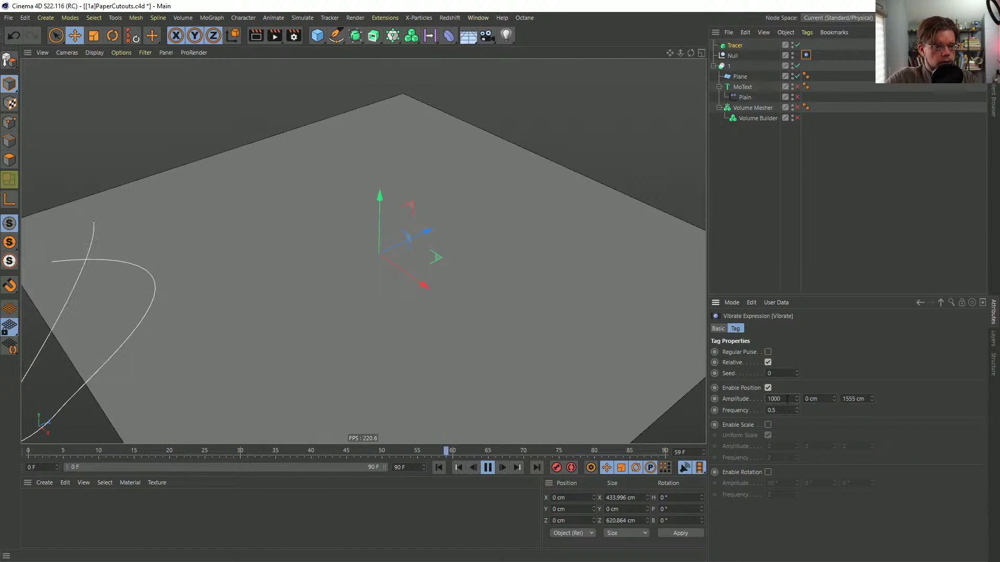
pyautogui.doubleClick(859, 399)
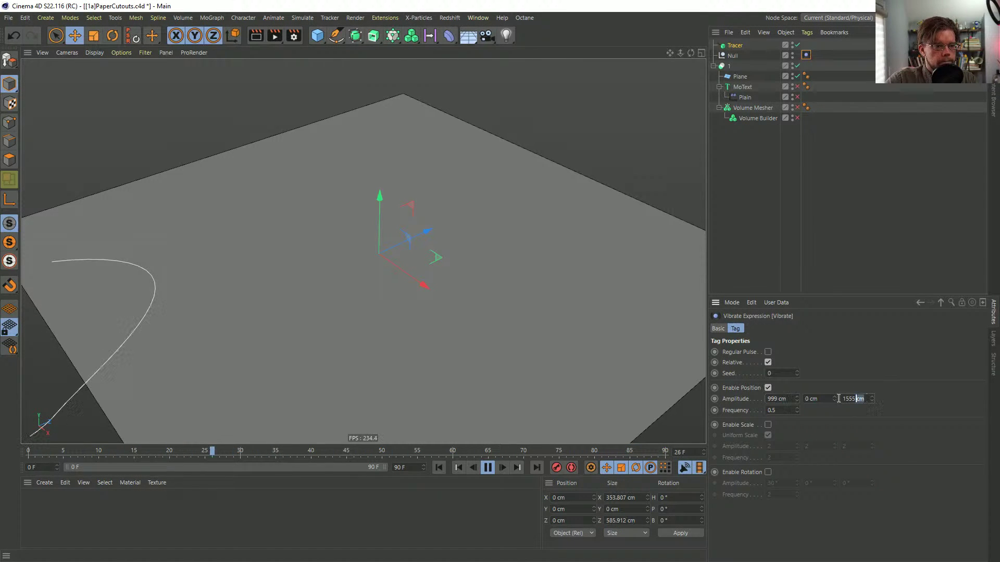
pyautogui.press('Return')
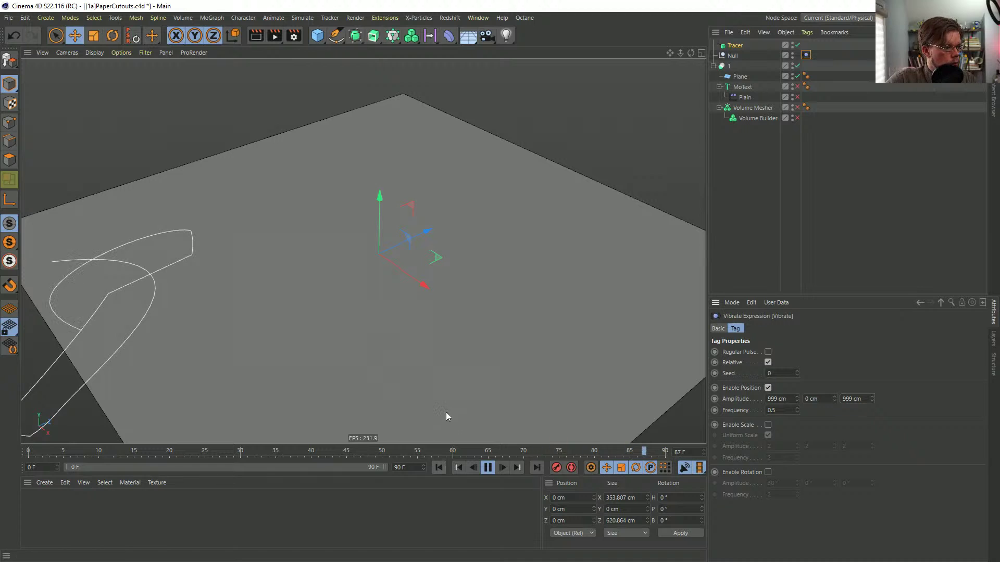
# - Extend the timeline and its preview range to 999 frames, then stop the playback once the traced path has grown
pyautogui.scroll(-5, 432, 385)
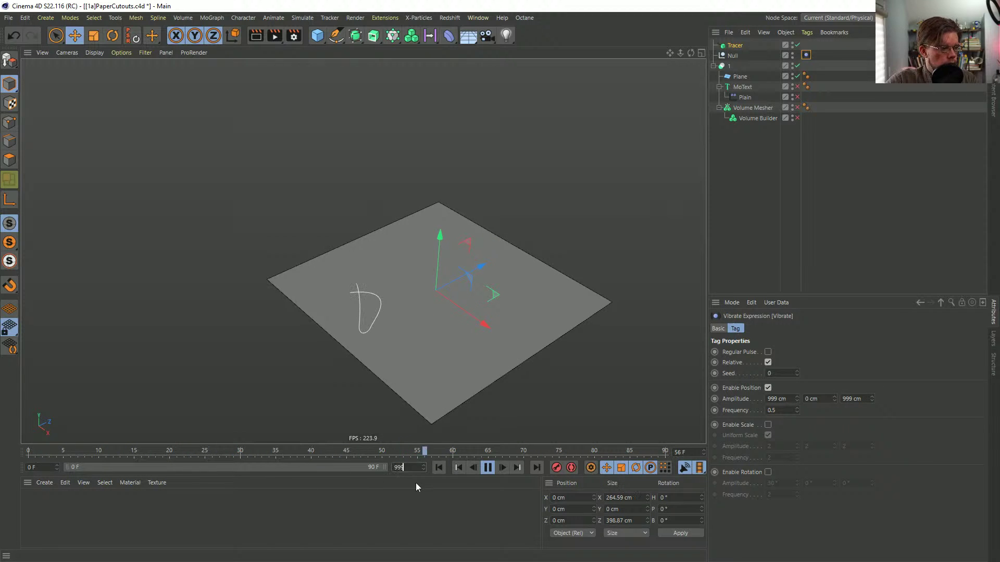
pyautogui.write('999')
pyautogui.press('Return')
pyautogui.moveTo(102, 467); pyautogui.dragTo(388, 467)
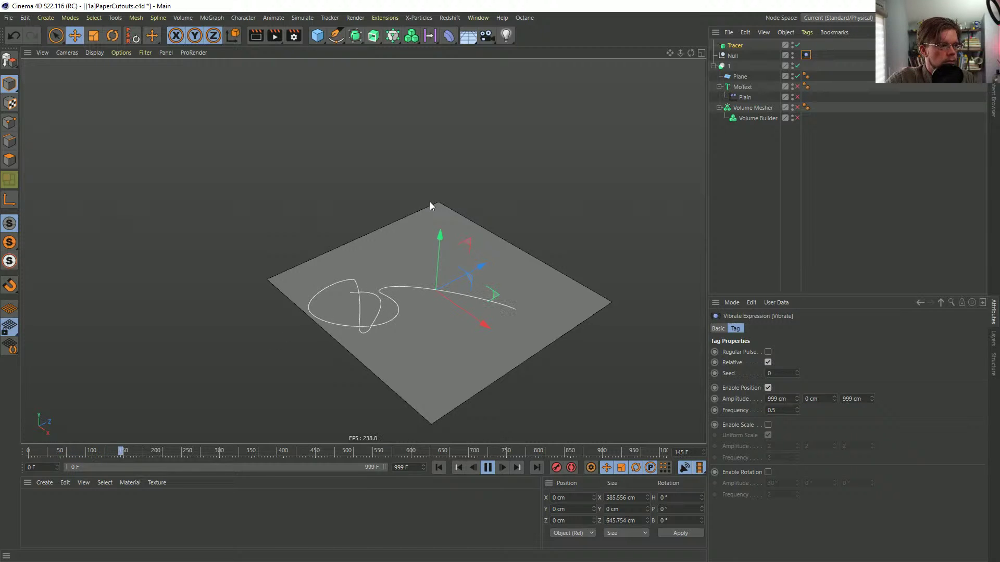
pyautogui.click(488, 468)
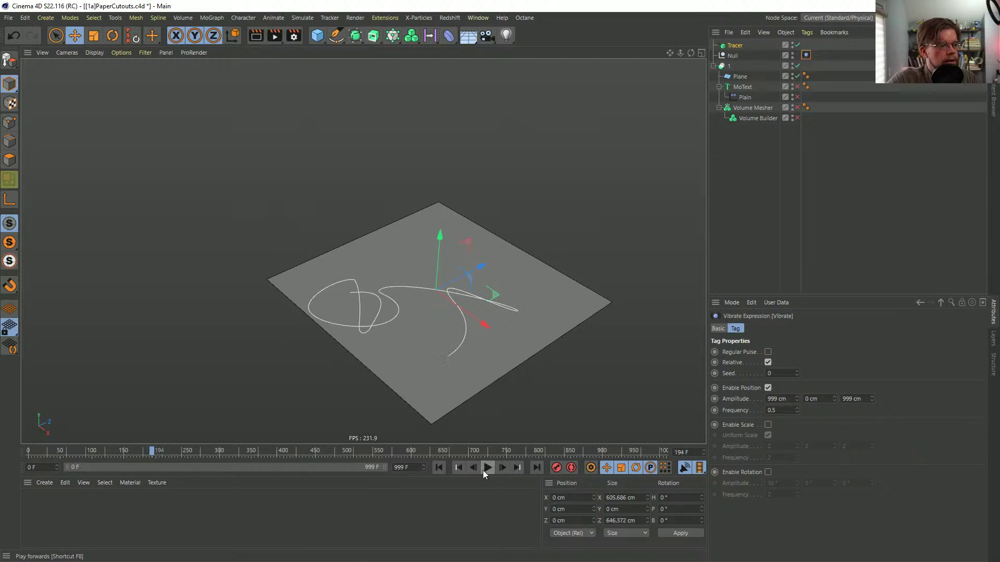
# - Add a Volume Builder and a Volume Mesher, nesting the Tracer in the builder and the builder in the mesher
pyautogui.scroll(5, 441, 304)
pyautogui.keyDown('alt'); pyautogui.moveTo(465, 291); pyautogui.dragTo(386, 252, button='middle'); pyautogui.keyUp('alt')
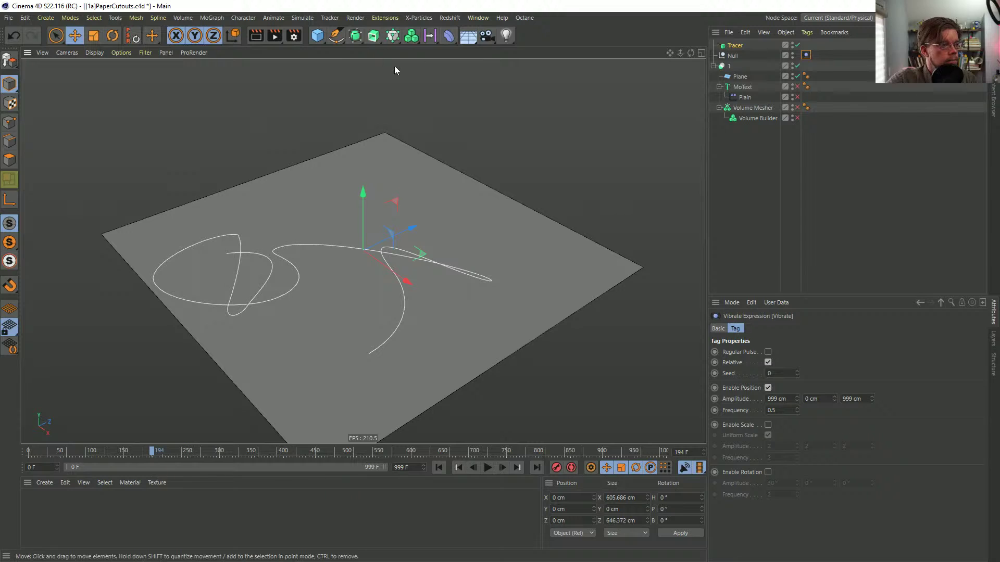
pyautogui.click(415, 44)
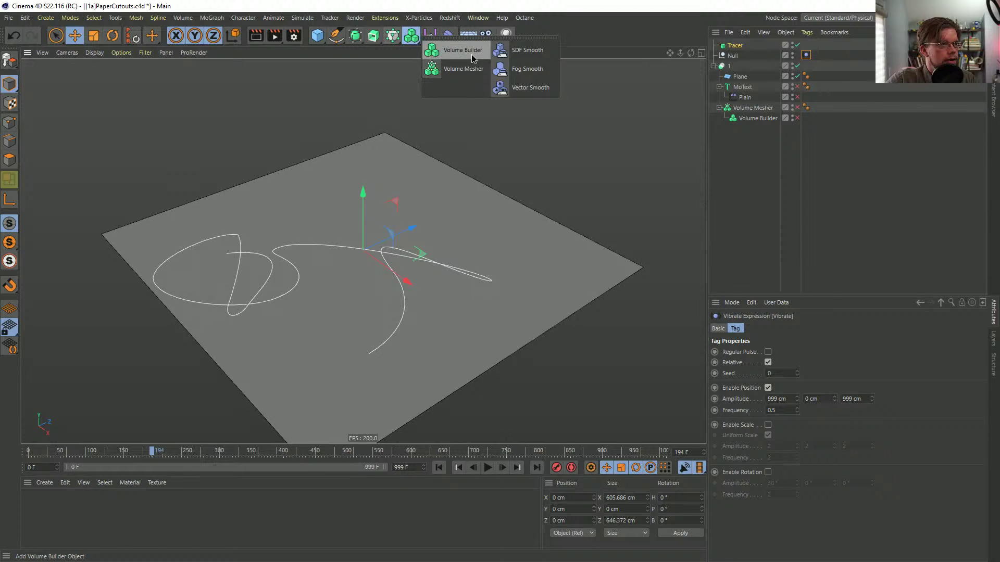
pyautogui.click(472, 56)
pyautogui.click(411, 36)
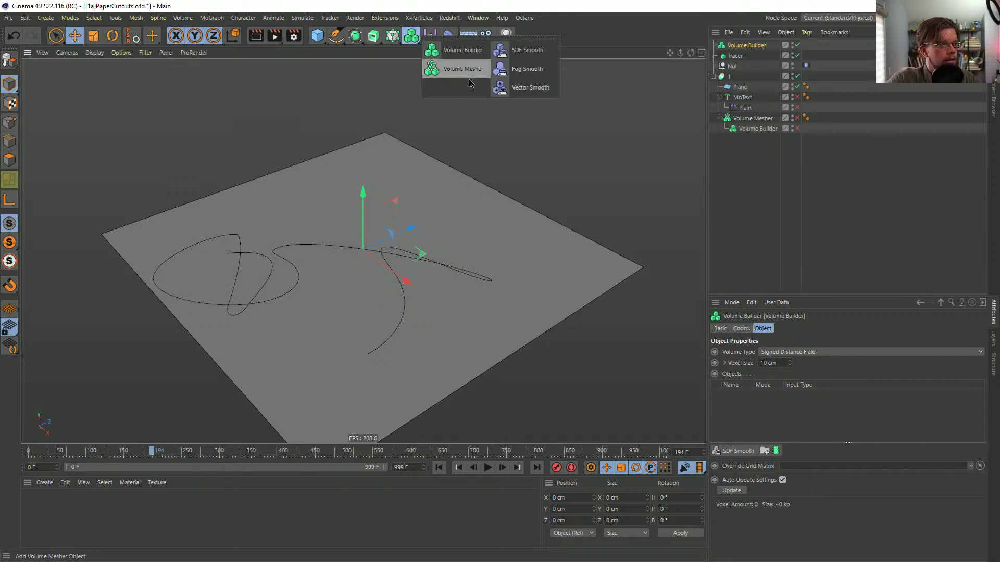
pyautogui.click(469, 72)
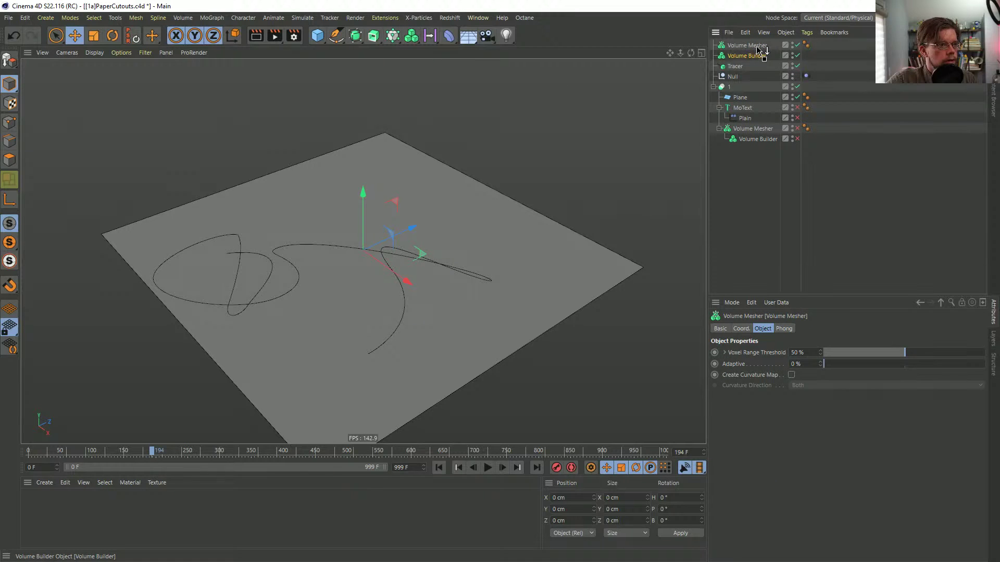
pyautogui.moveTo(762, 46); pyautogui.dragTo(757, 57)
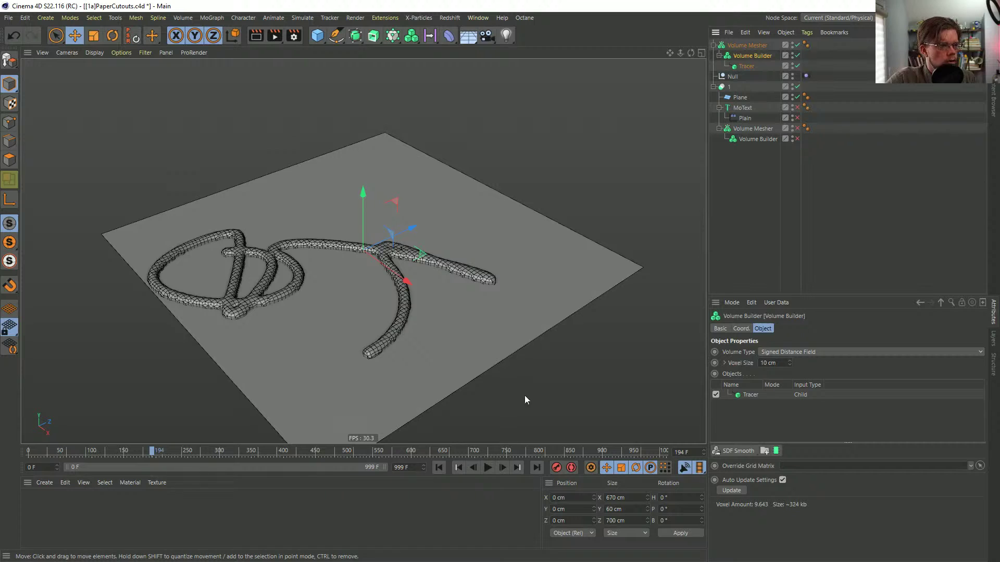
# - Set the Tracer's radius in the Volume Builder to 55 cm and taper its Scale Along curve to about 0.2 at the end
pyautogui.click(747, 396)
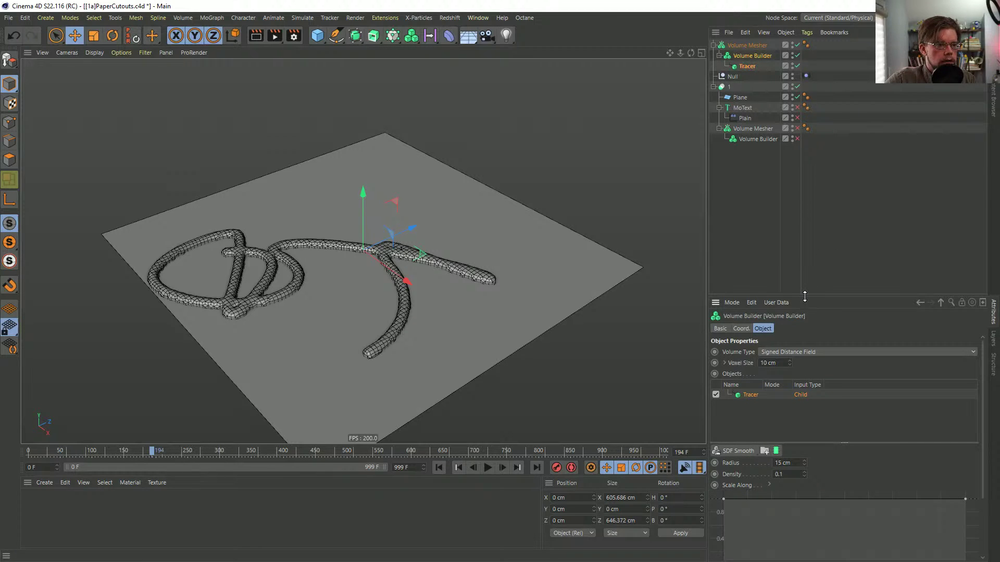
pyautogui.moveTo(805, 297); pyautogui.dragTo(800, 163)
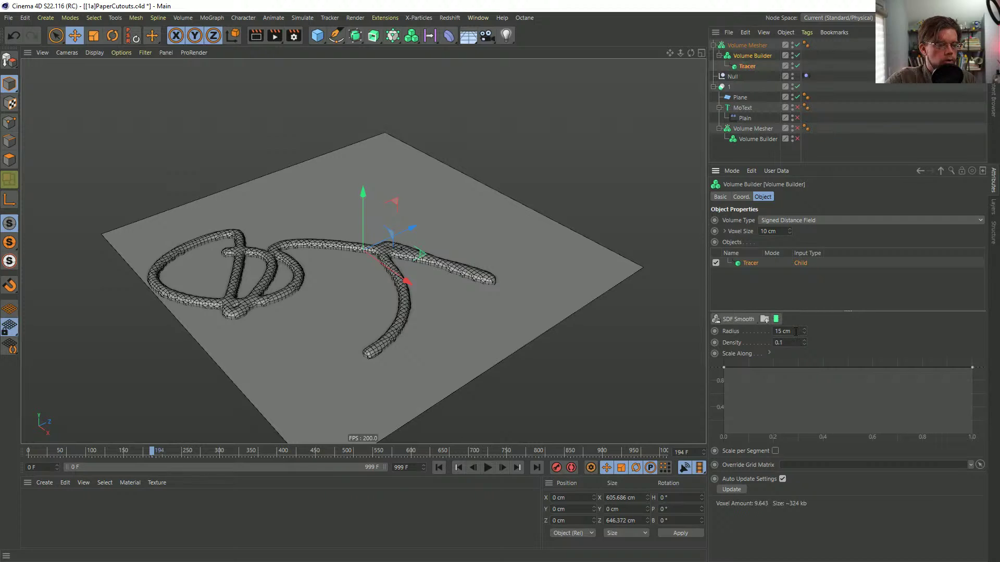
pyautogui.press('Return')
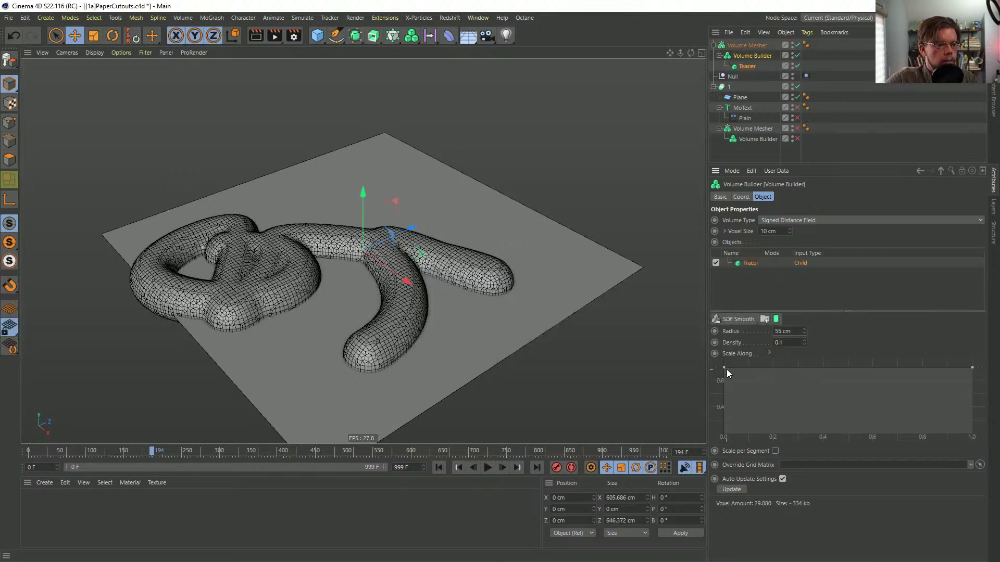
pyautogui.moveTo(723, 367); pyautogui.dragTo(704, 352)
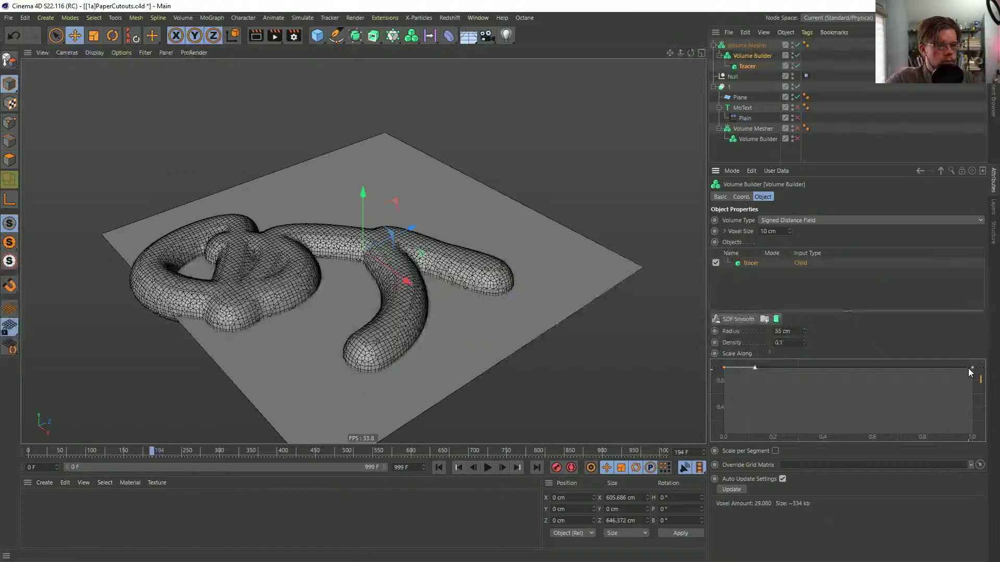
pyautogui.moveTo(972, 368); pyautogui.dragTo(996, 423)
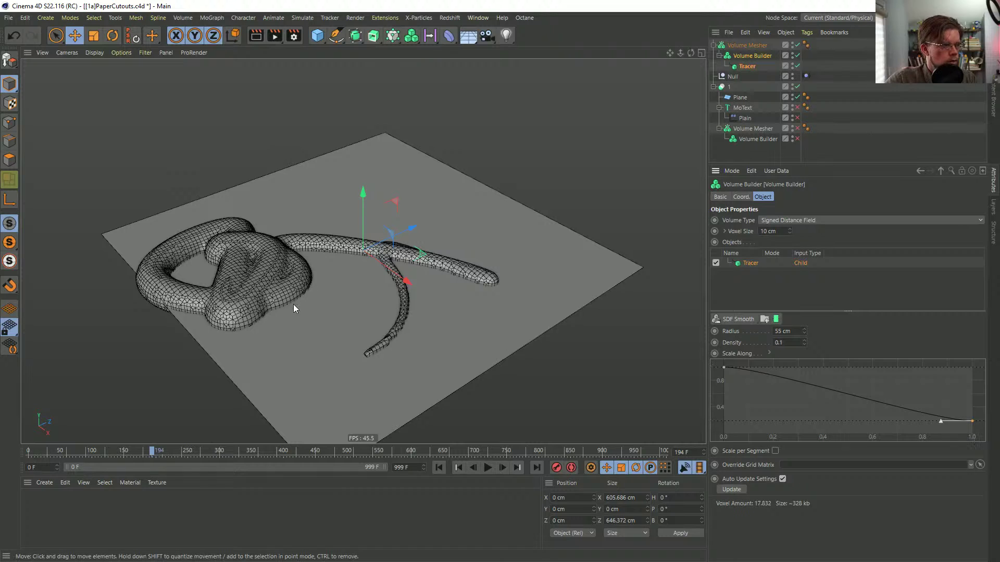
# - Play the animation from the start, limit the Tracer's path From End with an amount of 55, and stop playback
pyautogui.click(440, 468)
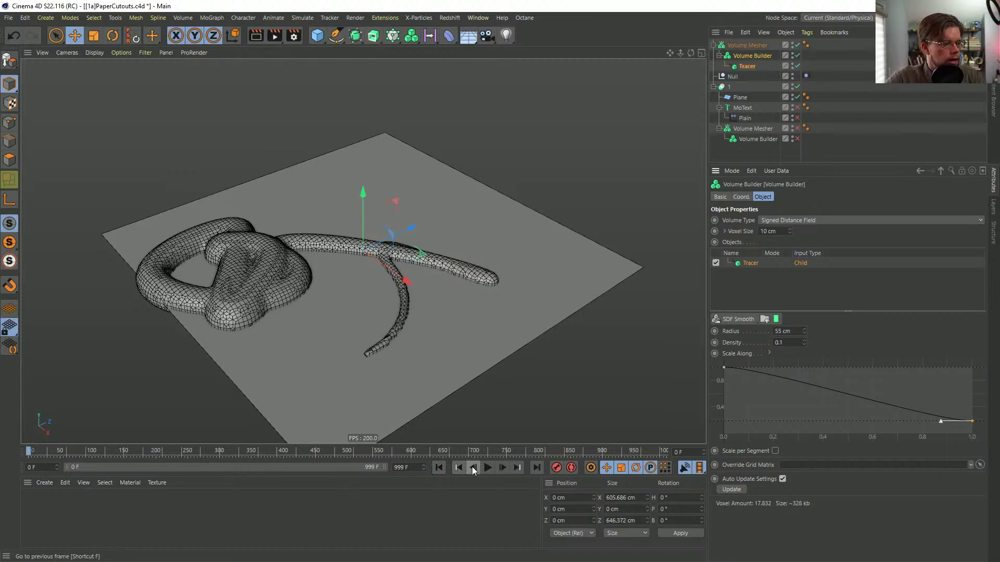
pyautogui.click(486, 468)
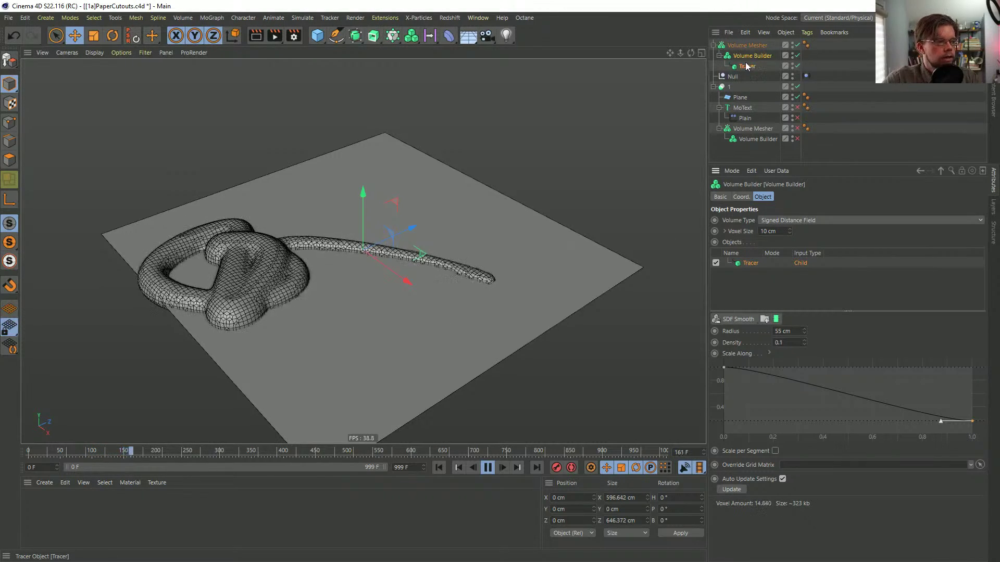
pyautogui.click(772, 65)
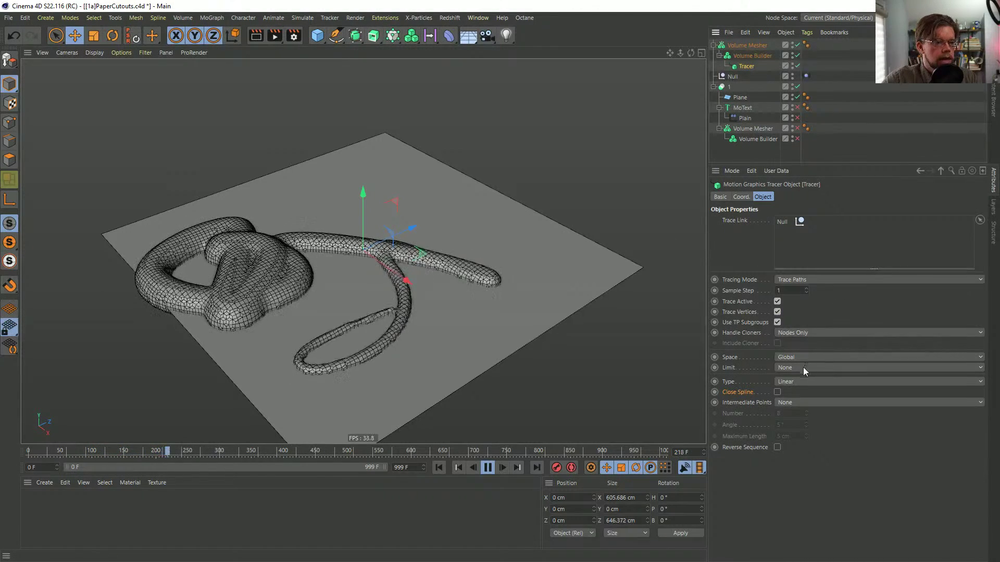
pyautogui.click(786, 367)
pyautogui.click(800, 401)
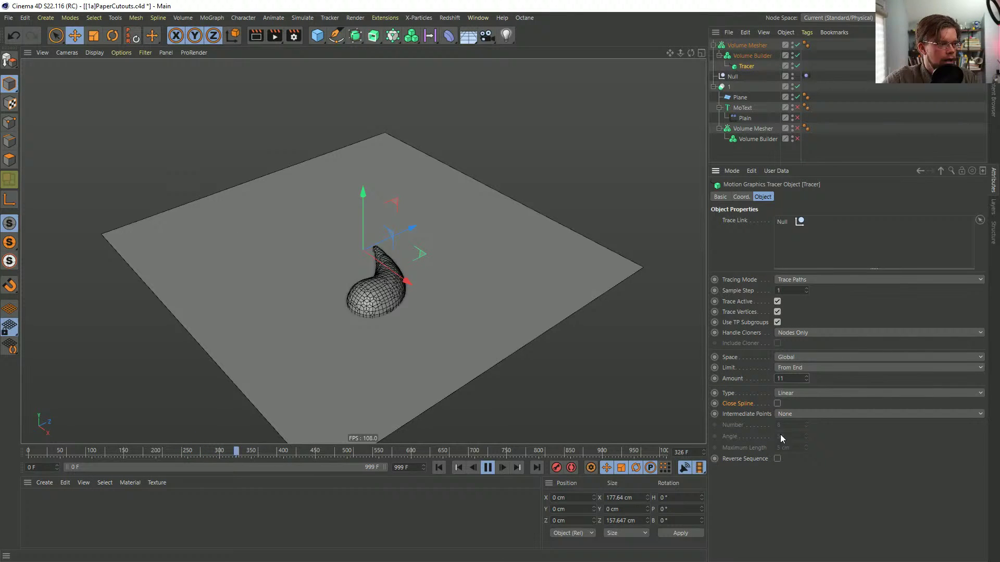
pyautogui.click(789, 380)
pyautogui.write('55')
pyautogui.press('Return')
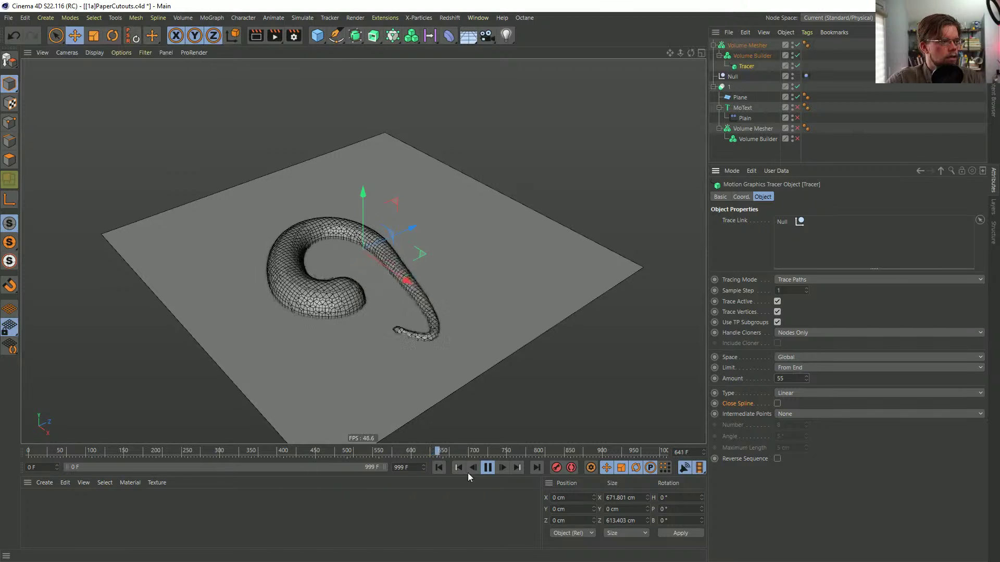
pyautogui.click(487, 467)
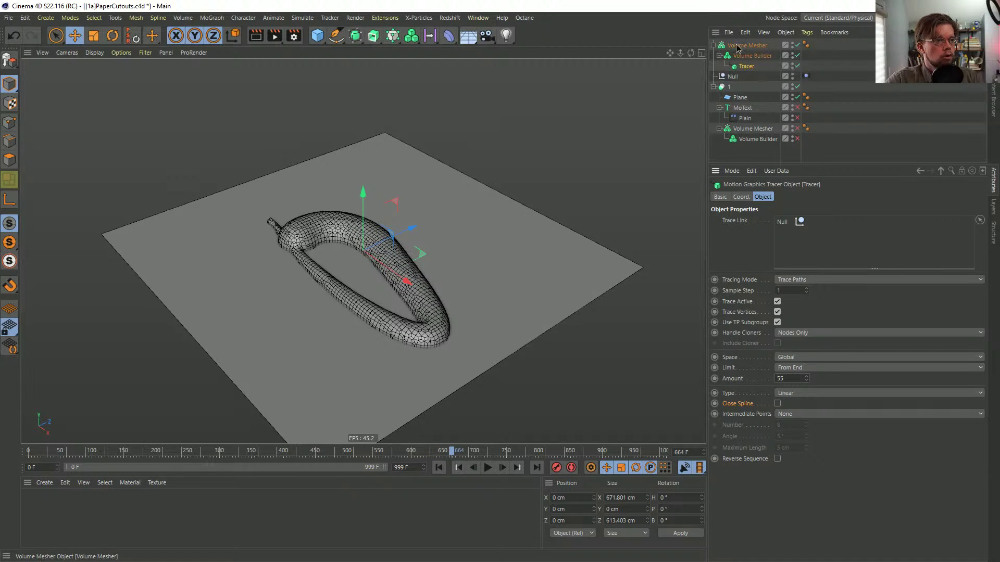
# - Replace the old Volume Mesher in Boole 1 with the traced one, delete the MoText, and preview the animated cutout
pyautogui.moveTo(736, 48); pyautogui.dragTo(738, 129)
pyautogui.press('Delete')
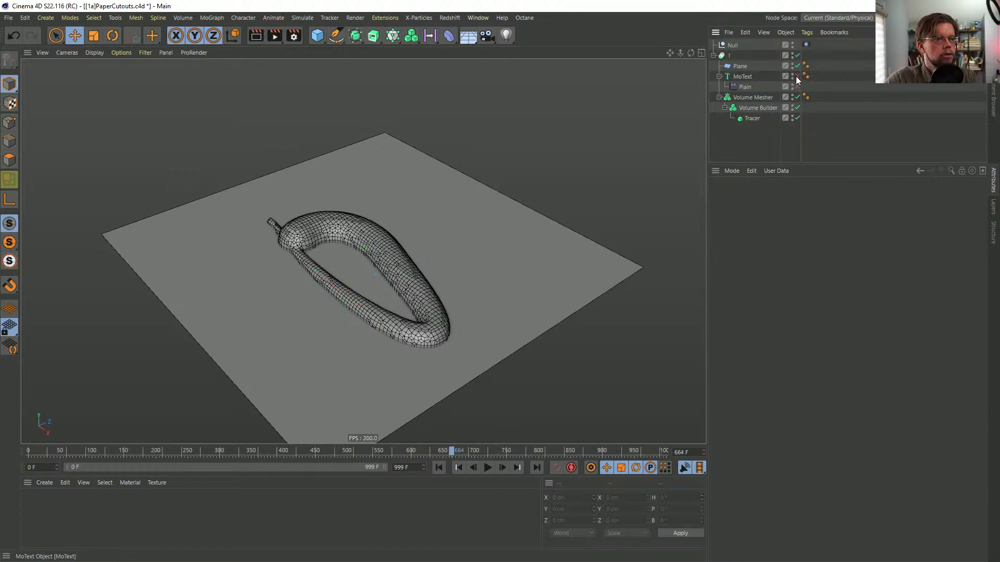
pyautogui.click(748, 77)
pyautogui.press('Delete')
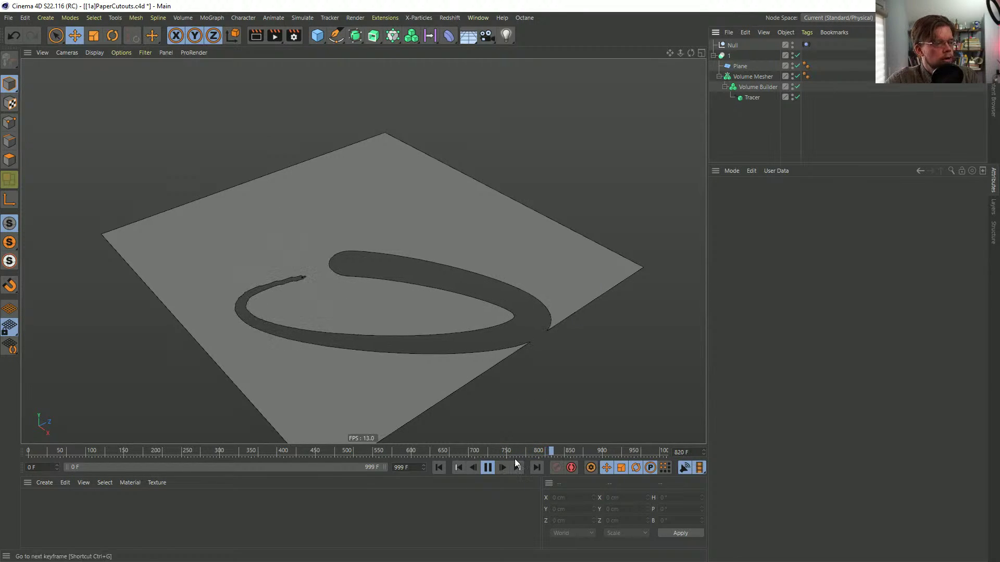
pyautogui.click(488, 467)
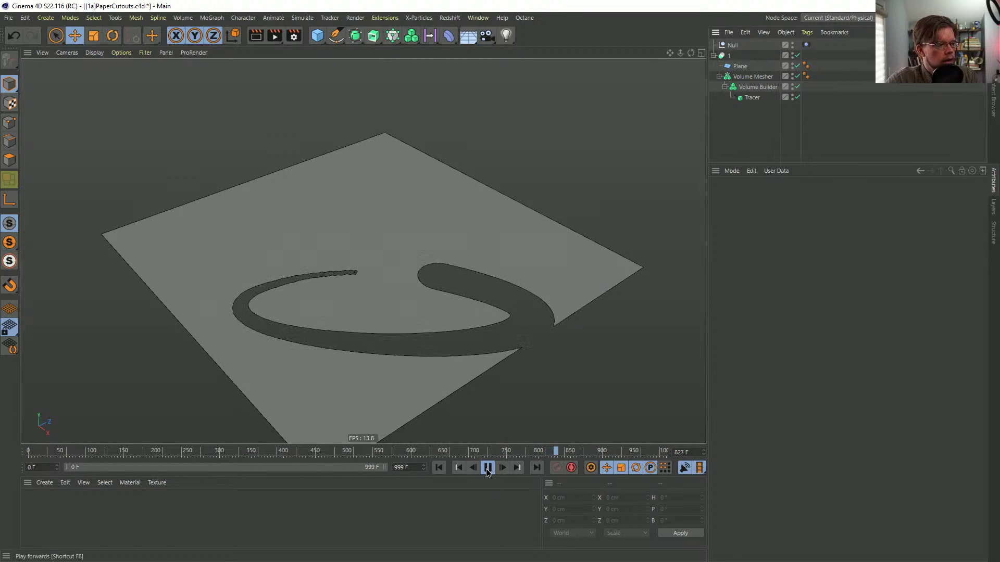
# - Disable Boole 1 and add a Smoothing deformer under the Volume Mesher with its stiffness set to 0%
pyautogui.click(796, 56)
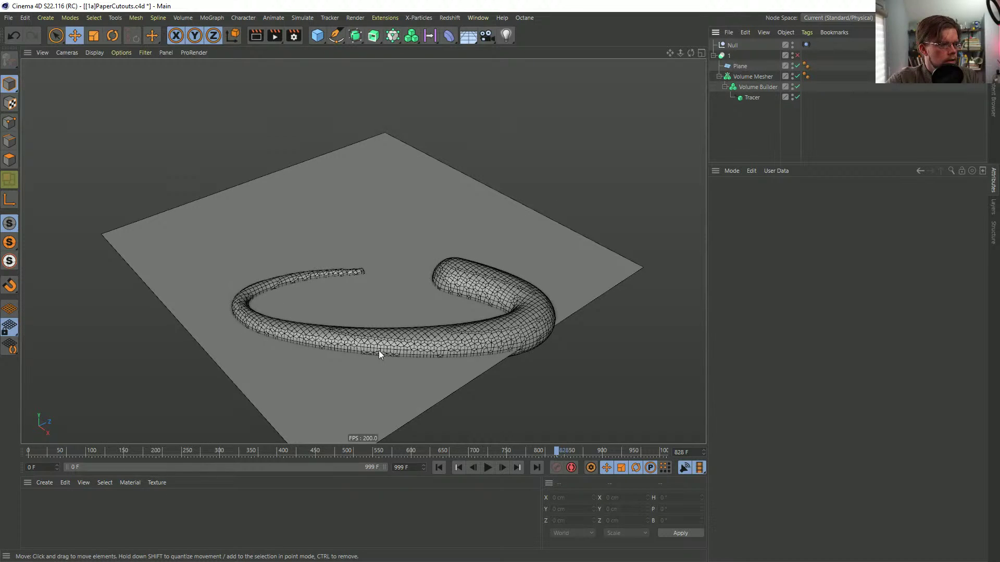
pyautogui.keyDown('alt'); pyautogui.moveTo(317, 273); pyautogui.dragTo(323, 295); pyautogui.keyUp('alt')
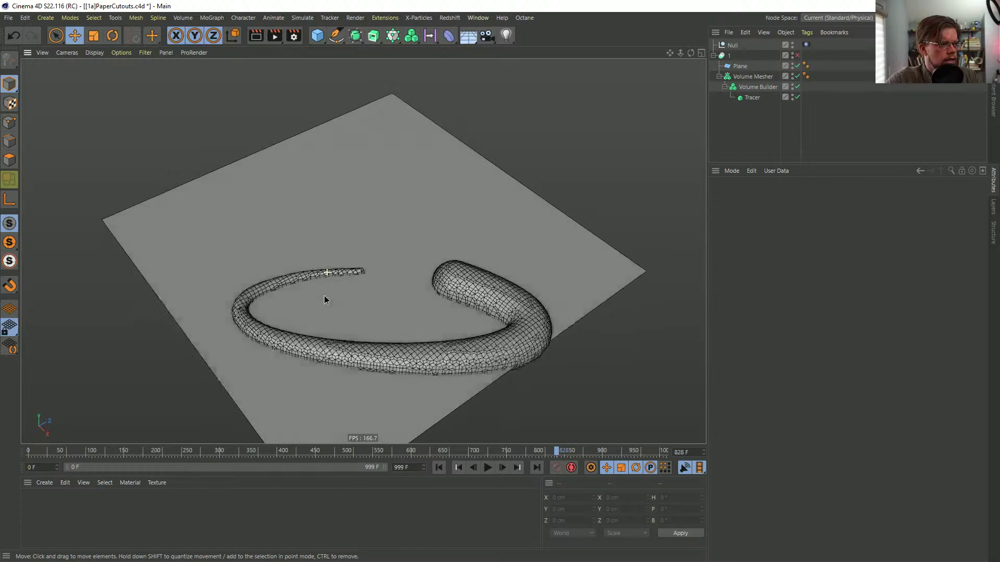
pyautogui.click(450, 34)
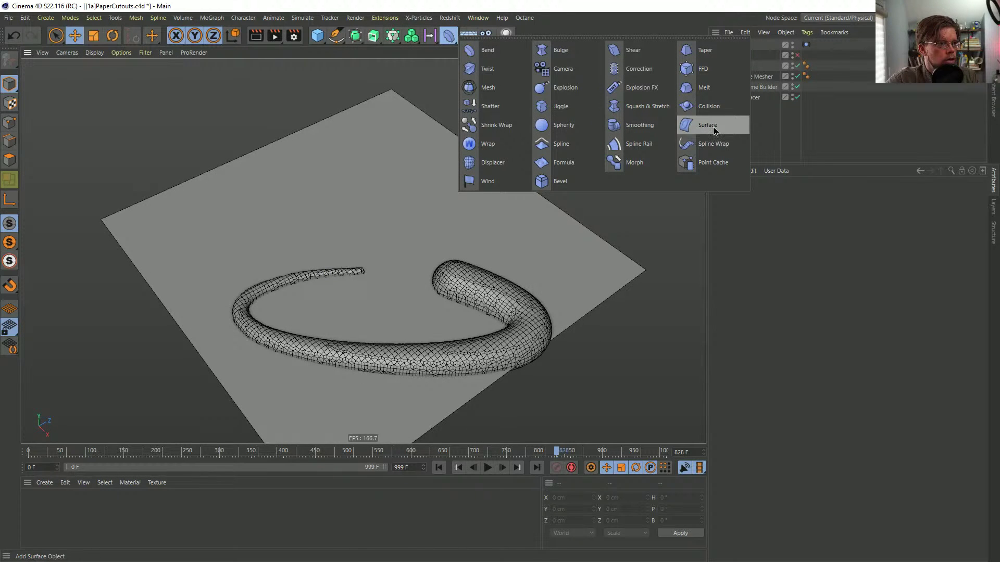
pyautogui.click(640, 125)
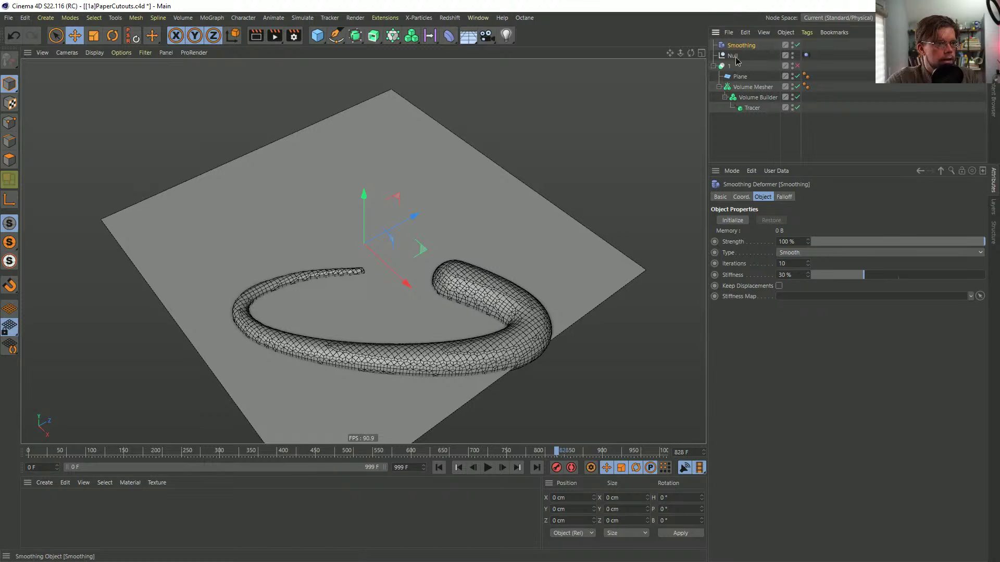
pyautogui.moveTo(755, 99); pyautogui.dragTo(753, 95)
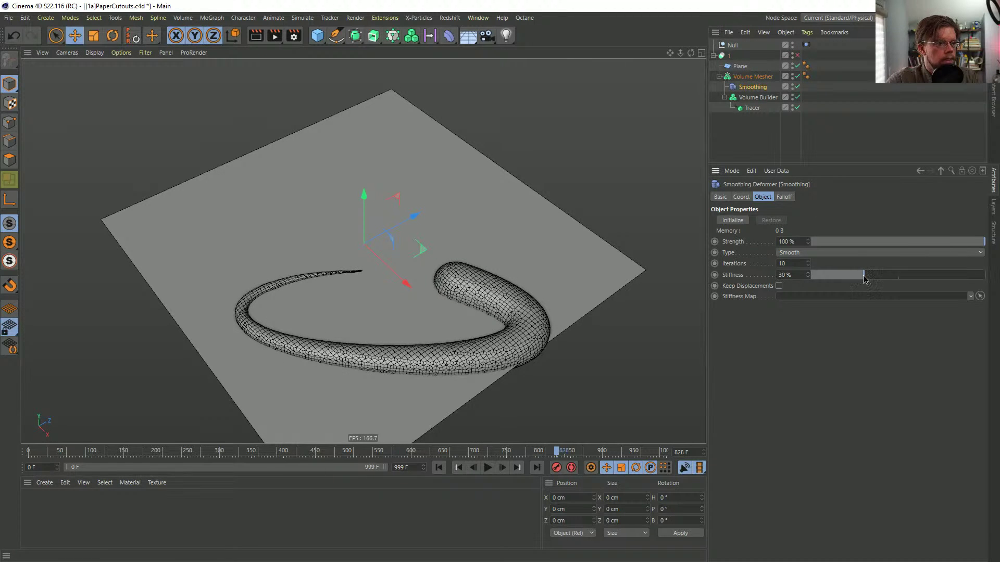
pyautogui.moveTo(841, 275); pyautogui.dragTo(816, 300)
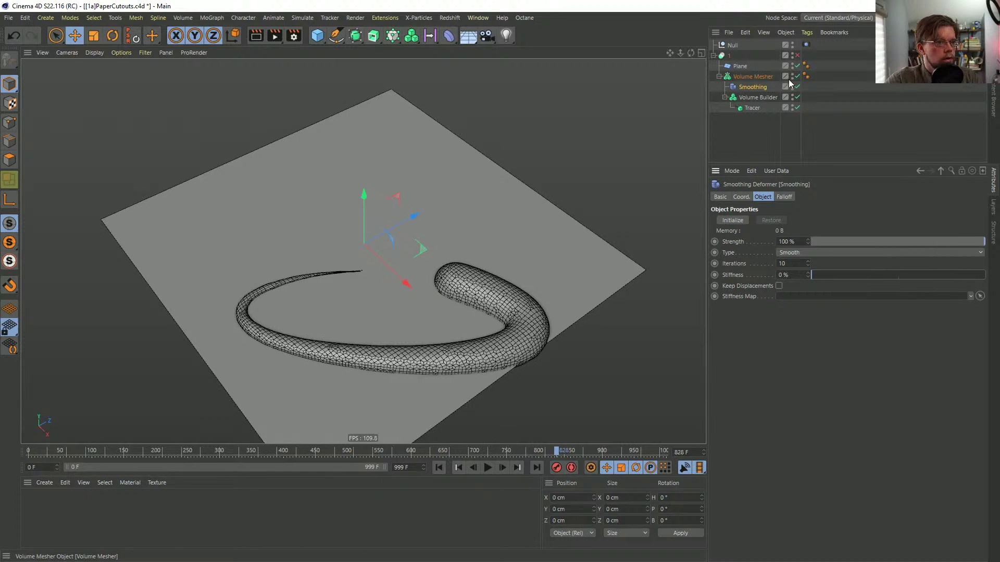
# - Re-enable Boole 1 and play the smoothed cutout animation, stopping at frame 887
pyautogui.click(796, 55)
pyautogui.click(756, 152)
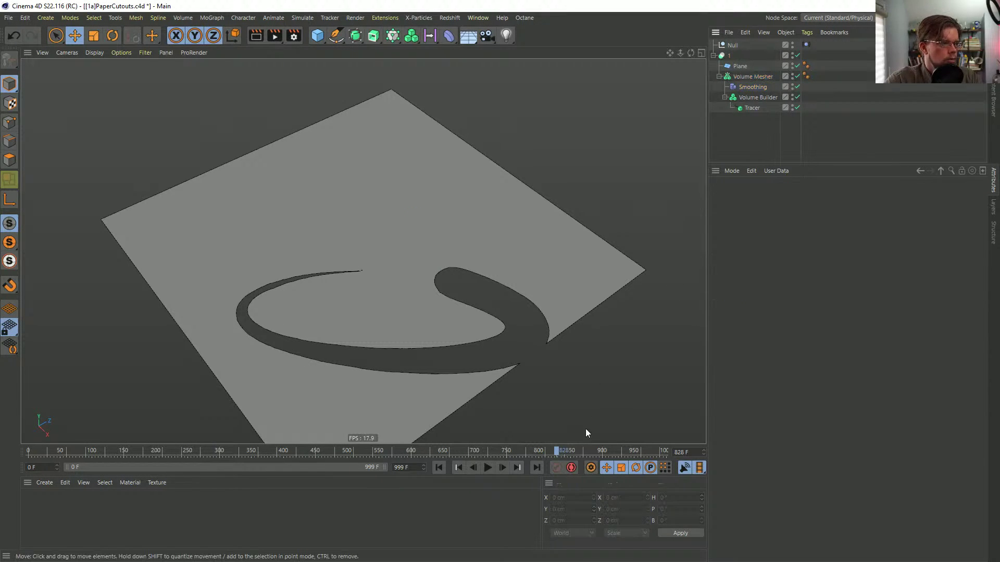
pyautogui.click(487, 467)
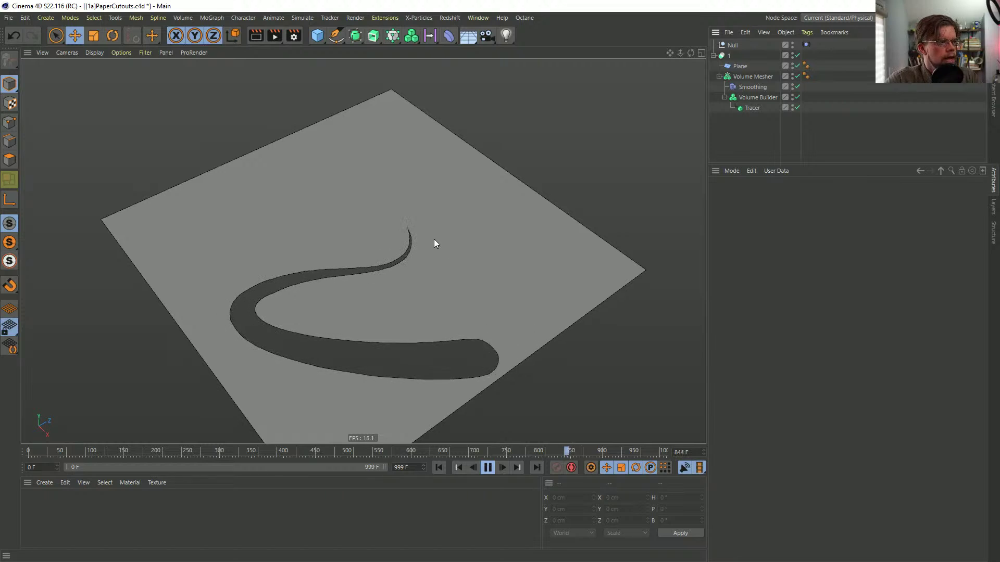
pyautogui.click(488, 467)
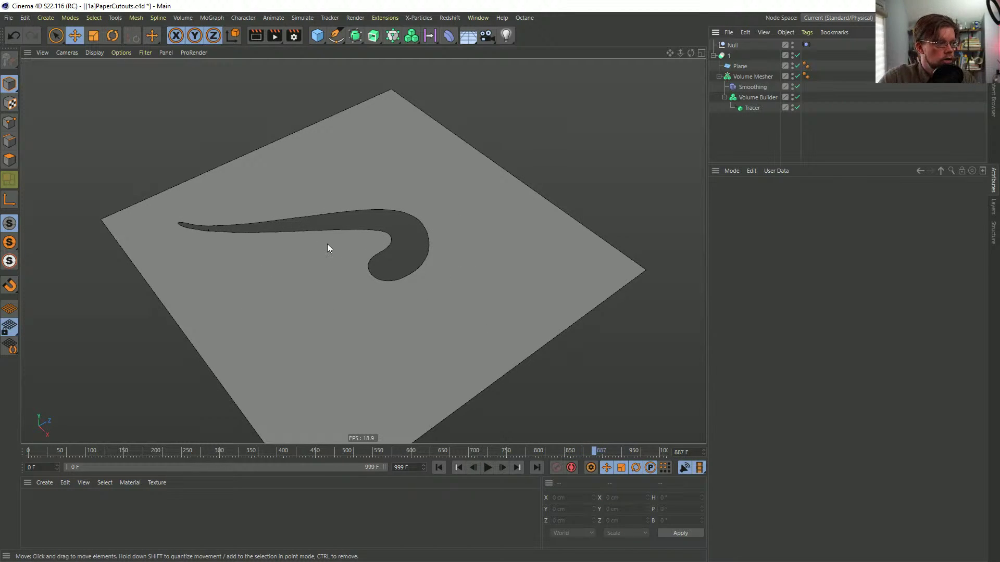
# - Wrap Boole 1 in a Cloth Surface with subdivisions set to 0 and thickness set to 0 cm
pyautogui.click(735, 57)
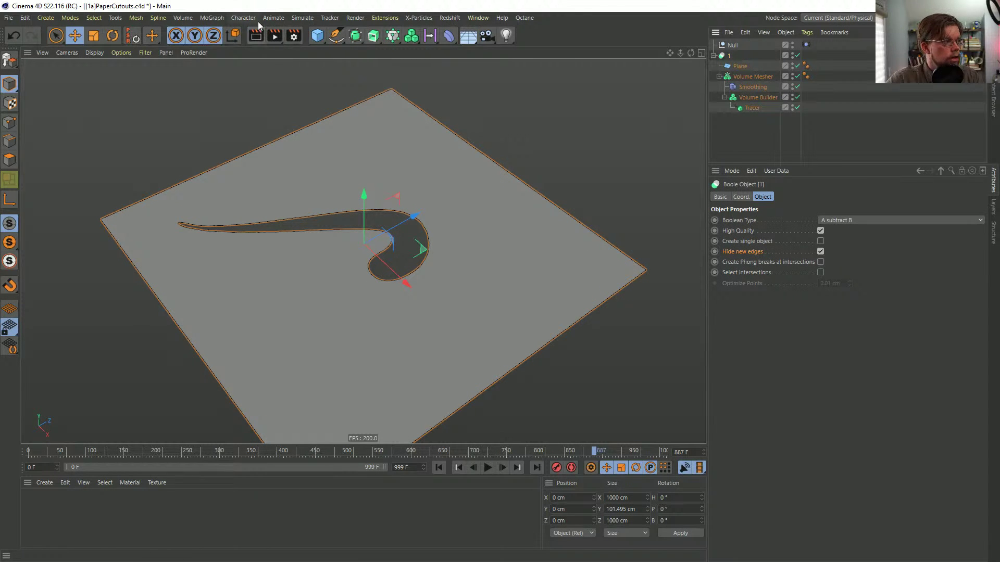
pyautogui.click(355, 35)
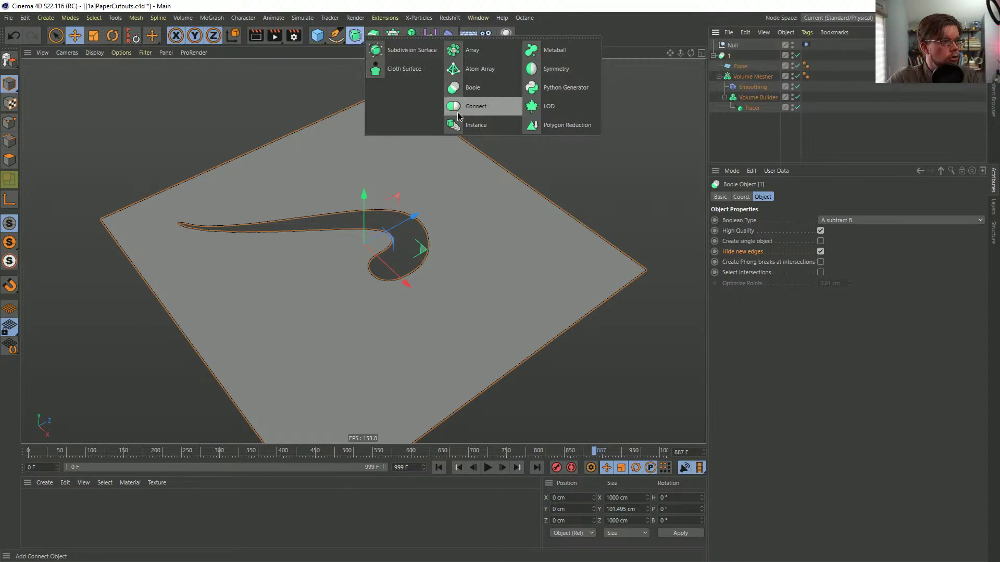
pyautogui.click(405, 73)
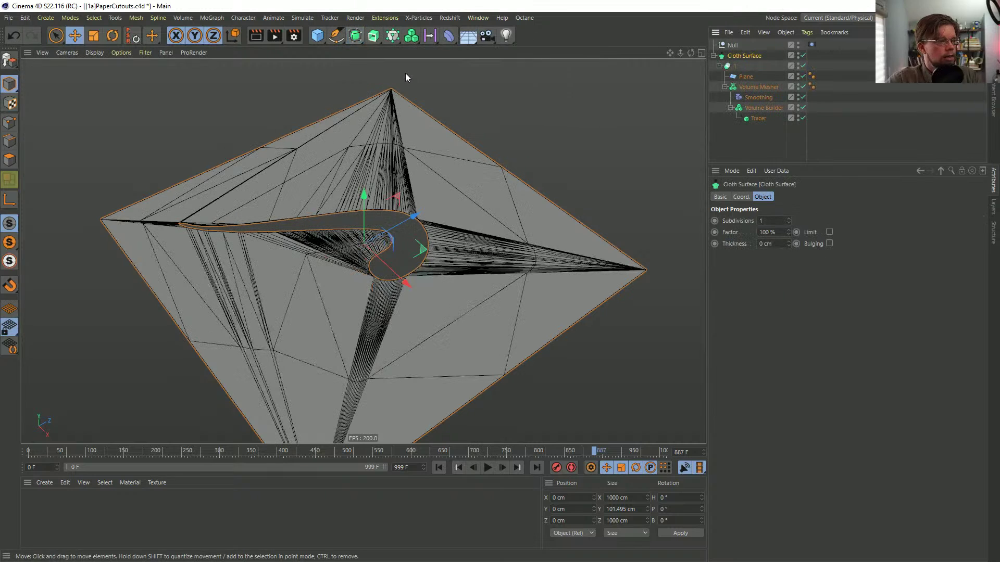
pyautogui.click(788, 224)
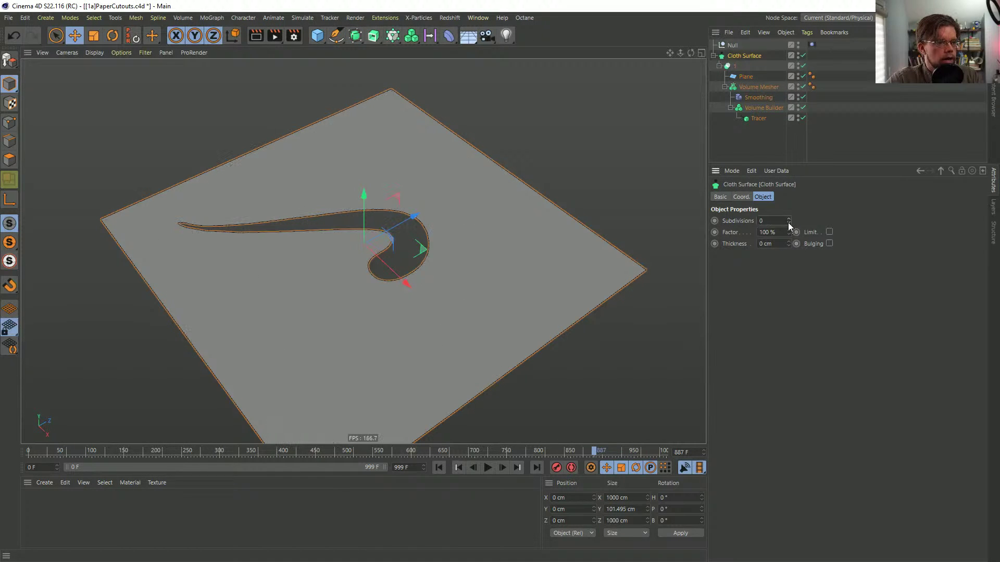
pyautogui.click(788, 240)
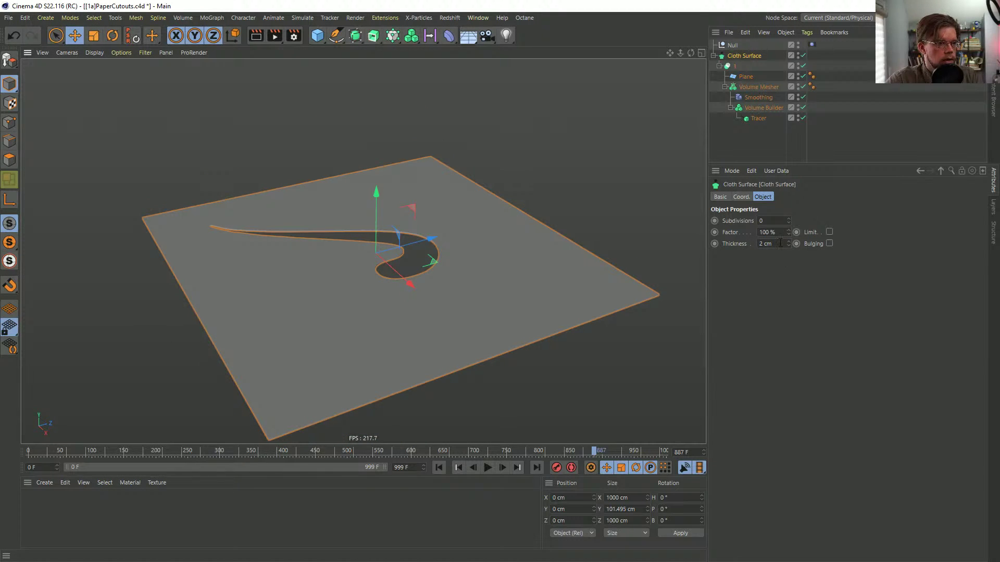
pyautogui.write('0')
pyautogui.press('Return')
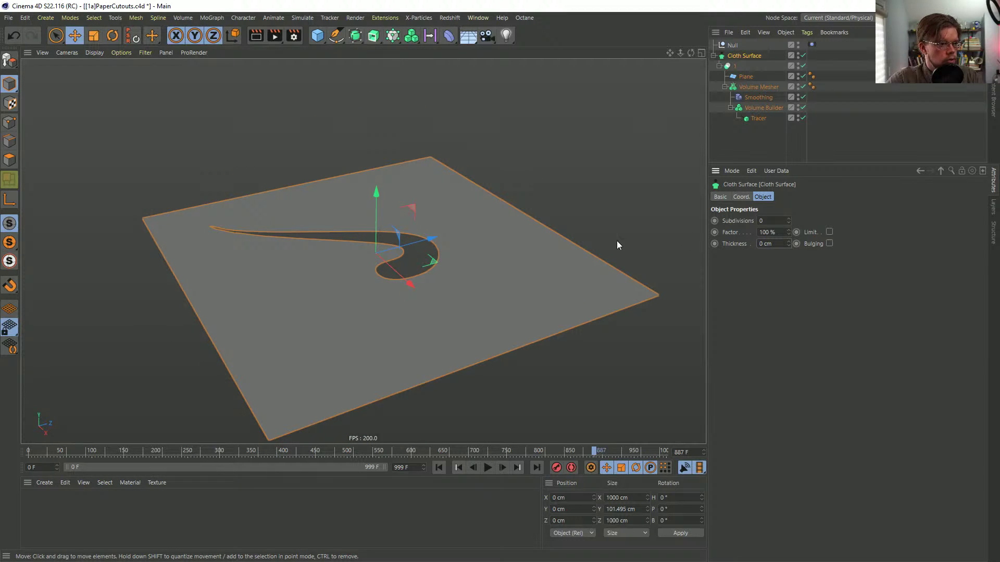
# - Set the Cloth Surface's thickness to 10 cm to give the cutout sheet visible depth
pyautogui.keyDown('alt'); pyautogui.moveTo(429, 268); pyautogui.dragTo(374, 302); pyautogui.keyUp('alt')
pyautogui.keyDown('alt'); pyautogui.moveTo(374, 302); pyautogui.dragTo(451, 254, button='right'); pyautogui.keyUp('alt')
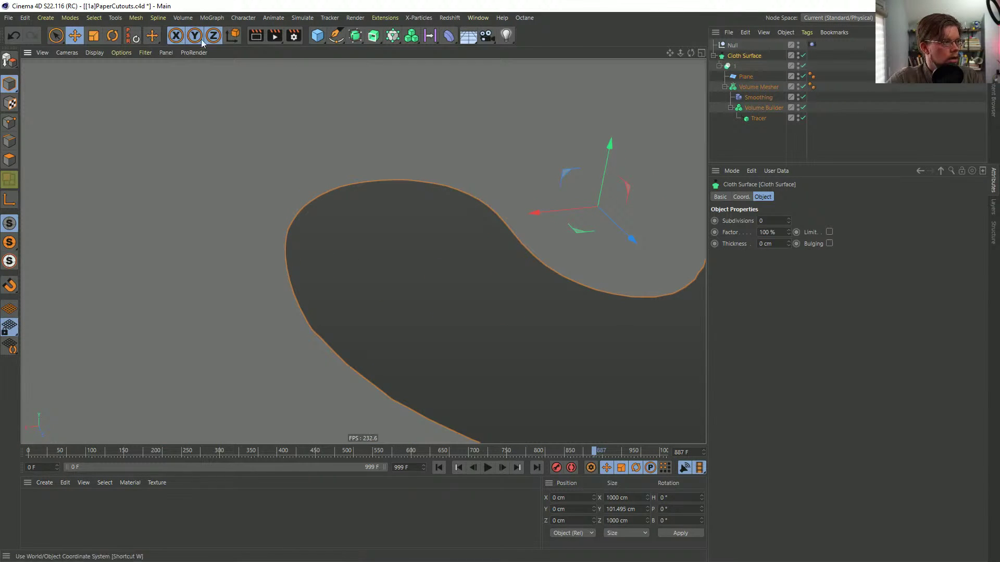
pyautogui.click(104, 53)
pyautogui.click(124, 81)
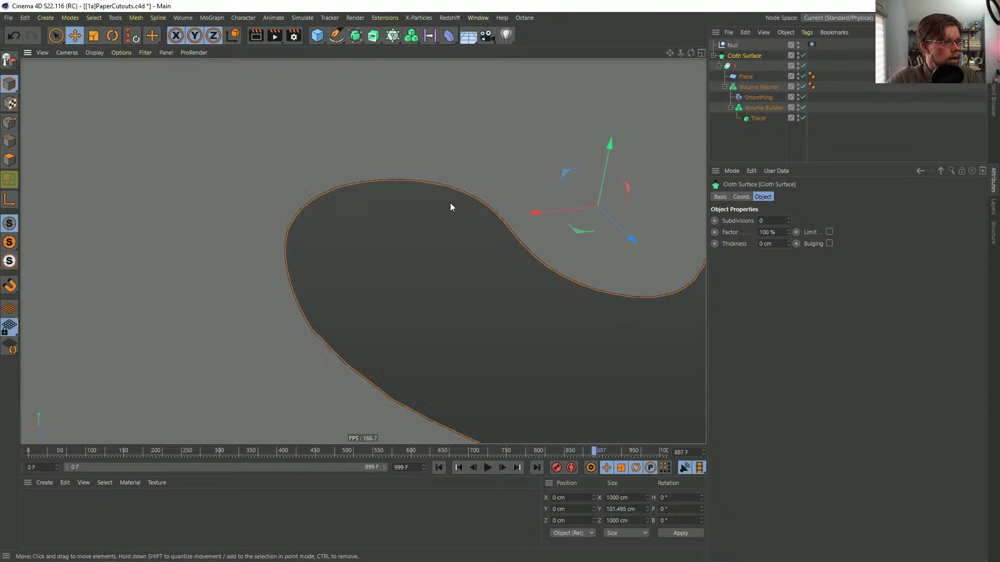
pyautogui.moveTo(549, 229)
pyautogui.keyDown('alt'); pyautogui.mouseDown()
pyautogui.moveTo(496, 238)
pyautogui.moveTo(564, 225)
pyautogui.moveTo(570, 242)
pyautogui.moveTo(675, 211)
pyautogui.mouseUp(); pyautogui.keyUp('alt')
pyautogui.rightClick(571, 238)
pyautogui.press('Escape')
pyautogui.rightClick(569, 244)
pyautogui.press('Escape')
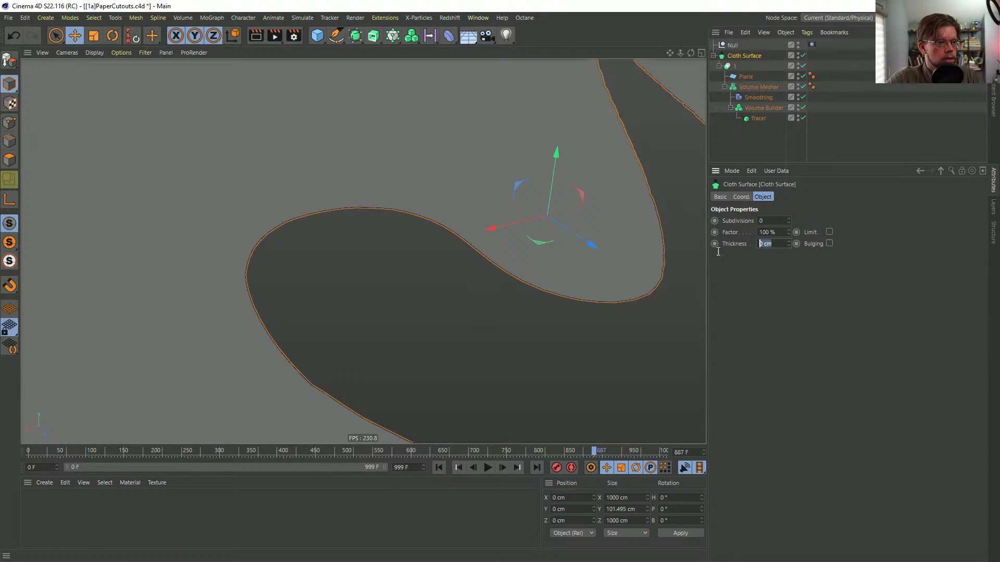
pyautogui.write('10')
pyautogui.press('Return')
pyautogui.keyDown('alt'); pyautogui.moveTo(635, 264); pyautogui.dragTo(563, 282, button='right'); pyautogui.keyUp('alt')
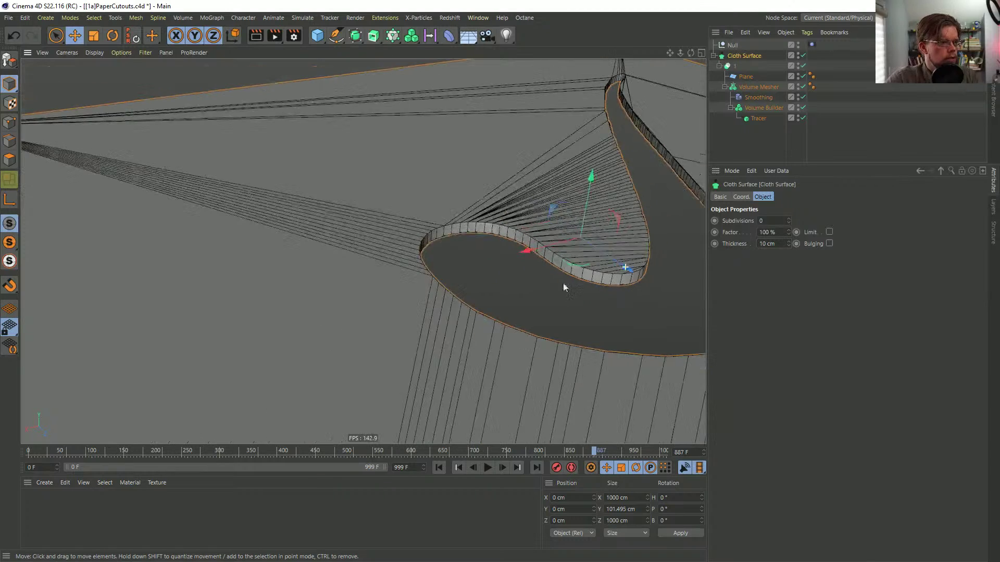
pyautogui.keyDown('alt'); pyautogui.moveTo(563, 282); pyautogui.dragTo(541, 259, button='middle'); pyautogui.keyUp('alt')
# - Switch the viewport to plain Gouraud shading without lines and play the thickened cutout animation, stopping at frame 278
pyautogui.press('n')
pyautogui.press('a')
pyautogui.moveTo(517, 261)
pyautogui.keyDown('alt'); pyautogui.mouseDown()
pyautogui.moveTo(618, 282)
pyautogui.moveTo(502, 274)
pyautogui.moveTo(495, 304)
pyautogui.moveTo(516, 305)
pyautogui.mouseUp(); pyautogui.keyUp('alt')
pyautogui.click(852, 161)
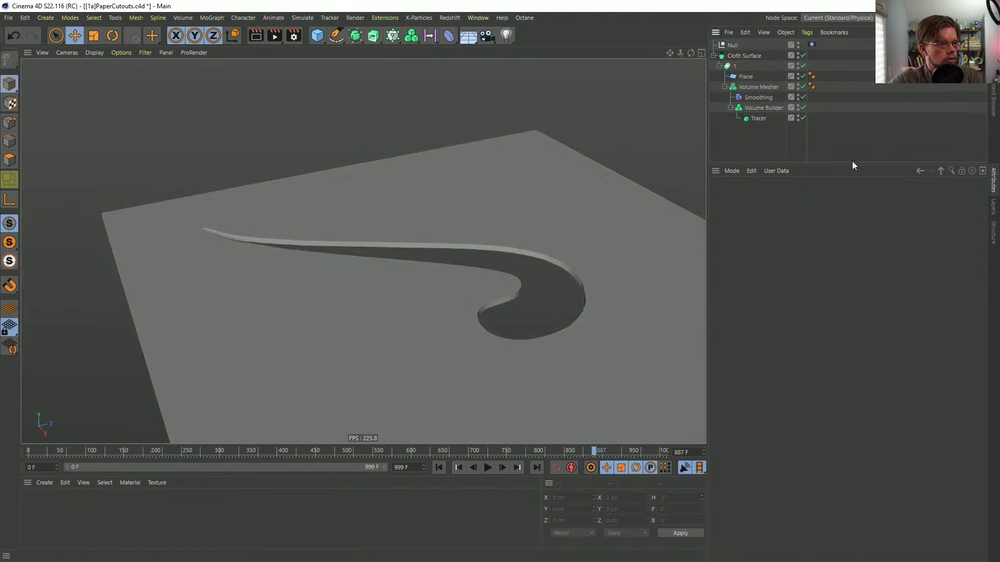
pyautogui.click(485, 468)
pyautogui.keyDown('alt'); pyautogui.moveTo(461, 289); pyautogui.dragTo(343, 275); pyautogui.keyUp('alt')
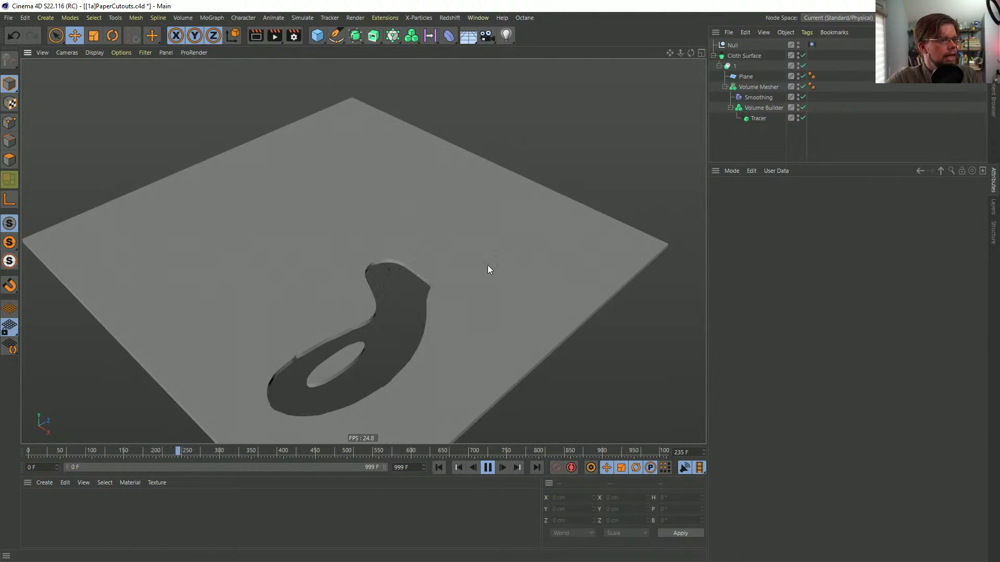
pyautogui.click(486, 469)
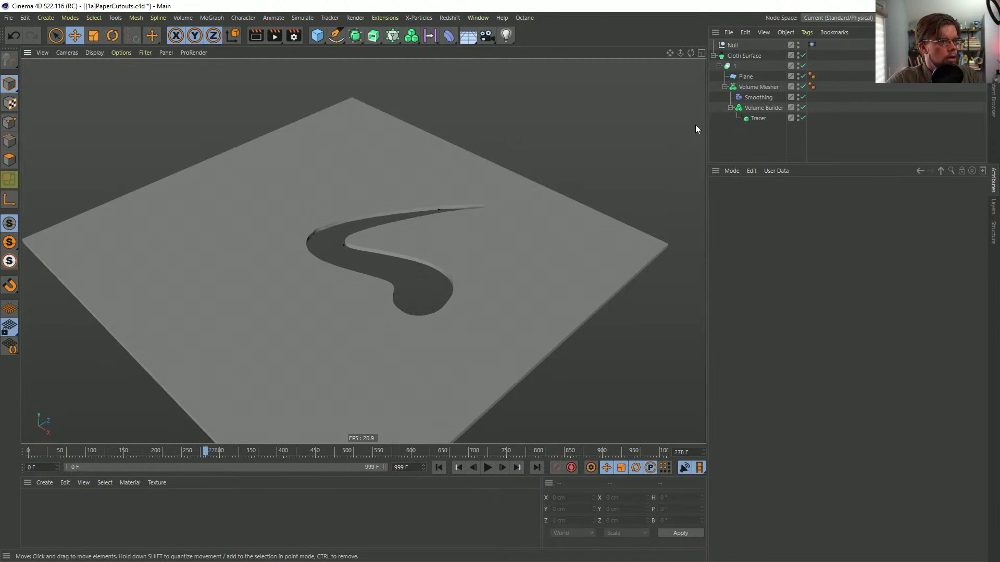
# - Duplicate the vibrating Null together with its Tracer and place the new Tracer under the Volume Builder
pyautogui.click(734, 45)
pyautogui.keyDown('ctrl'); pyautogui.click(756, 118); pyautogui.keyUp('ctrl')
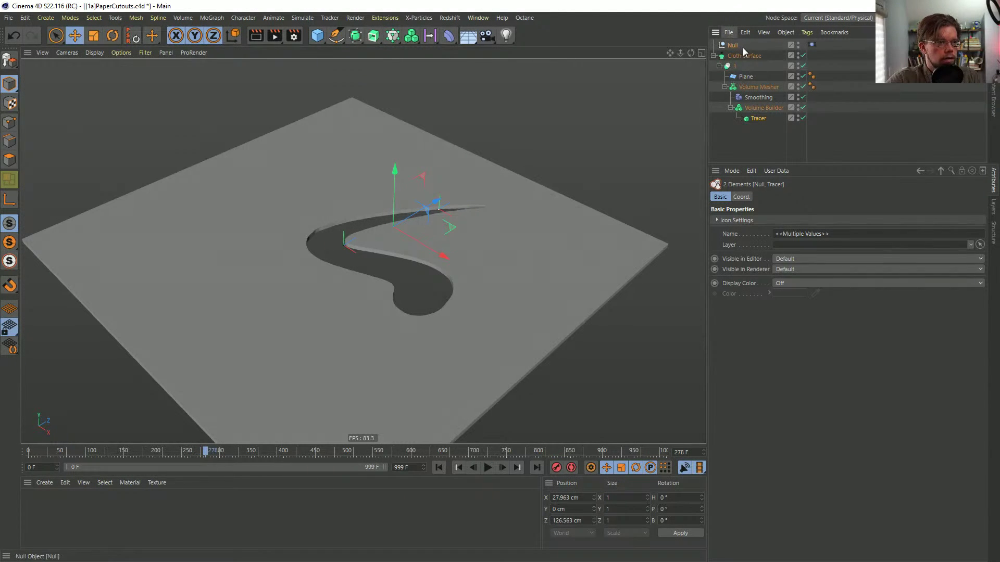
pyautogui.hotkey('ctrl', 'c')
pyautogui.hotkey('ctrl', 'v')
pyautogui.click(812, 45)
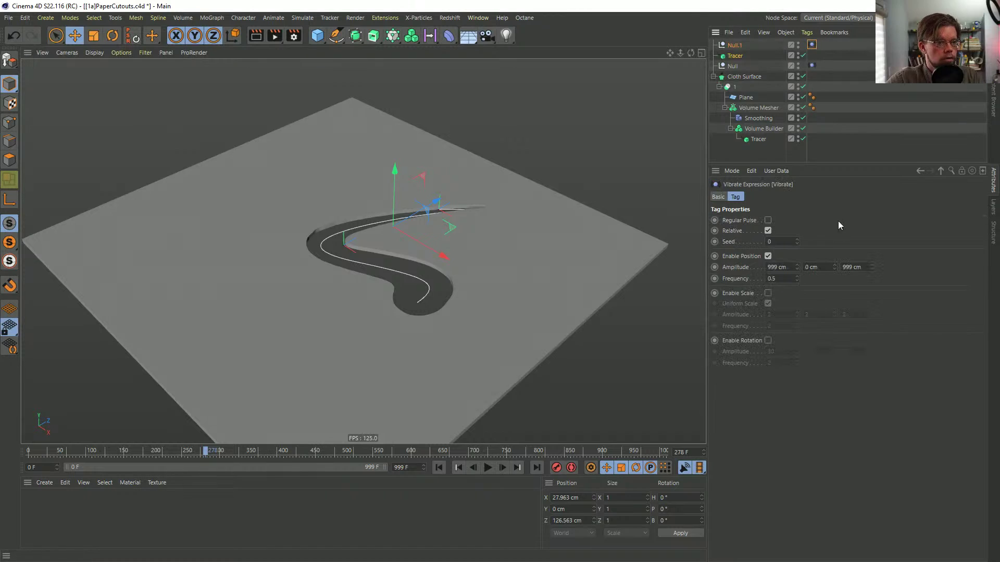
pyautogui.click(736, 56)
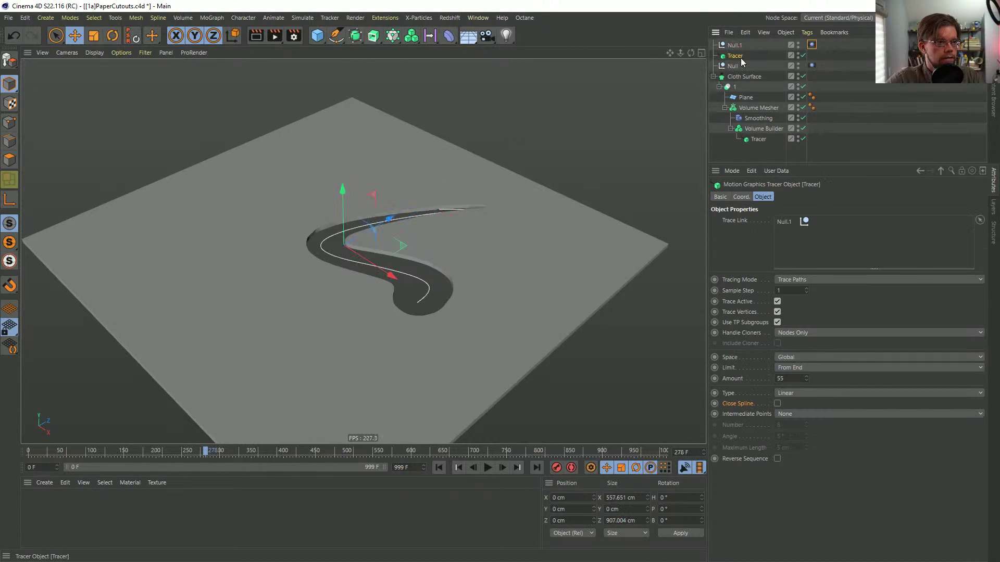
pyautogui.moveTo(761, 134); pyautogui.dragTo(761, 135)
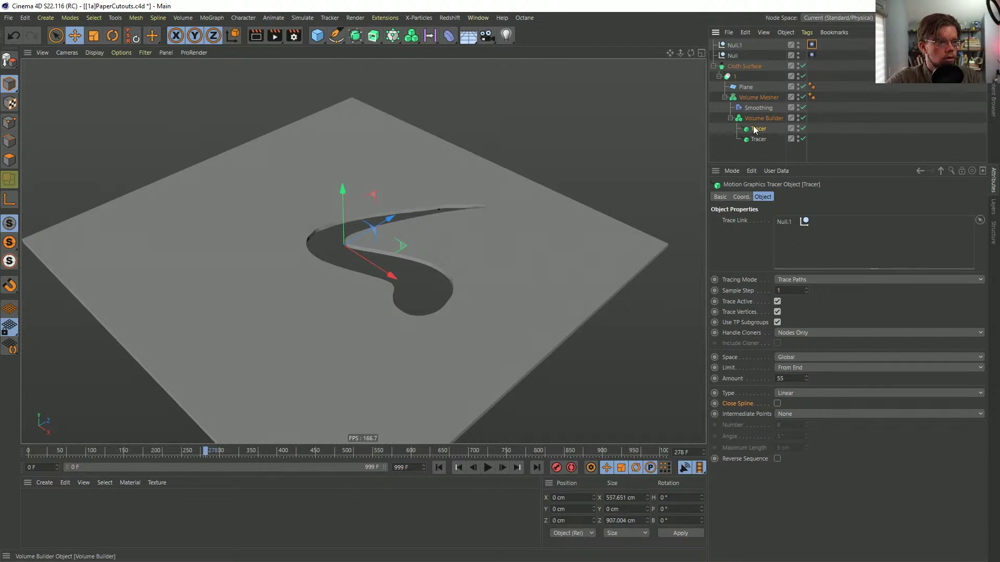
# - With the animation playing, copy the original Tracer's 55 cm radius, 0.1 density and Scale Along curve to the new Tracer in the Volume Builder
pyautogui.click(487, 467)
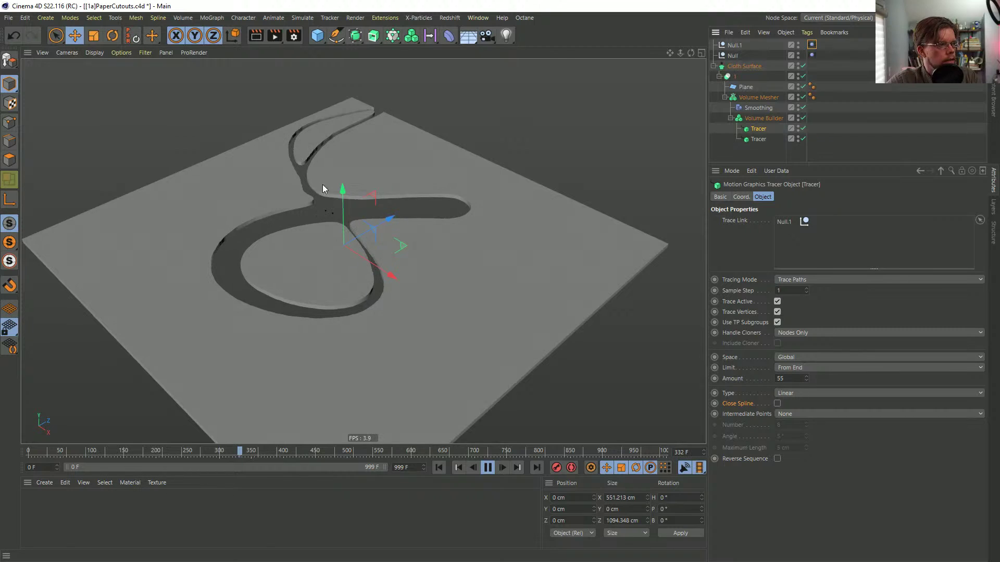
pyautogui.click(761, 118)
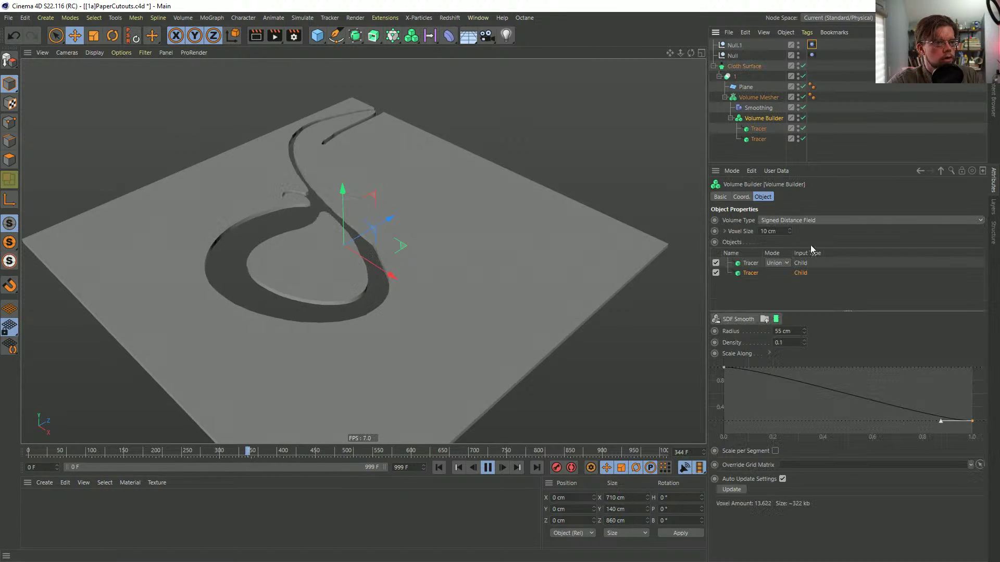
pyautogui.click(751, 264)
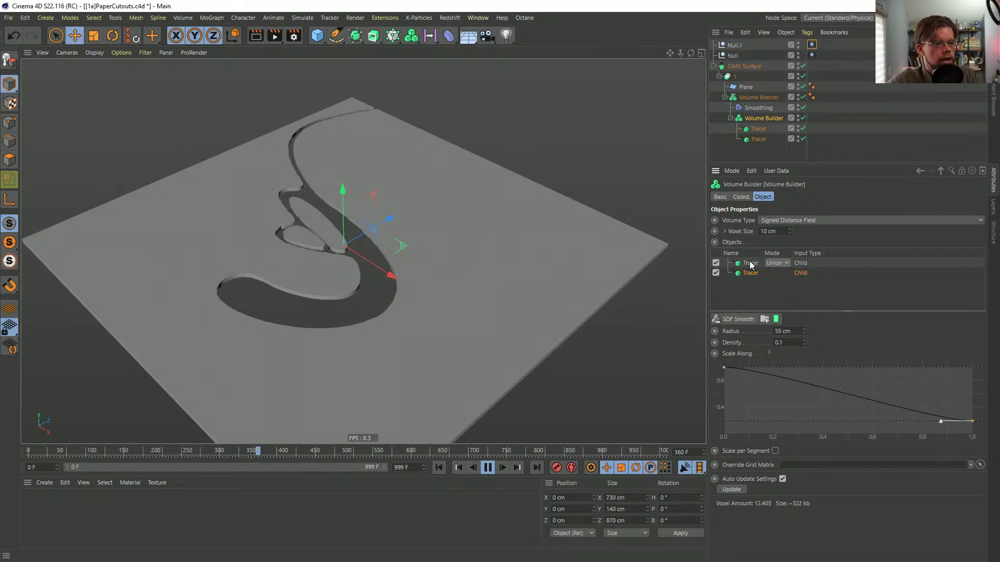
pyautogui.click(750, 274)
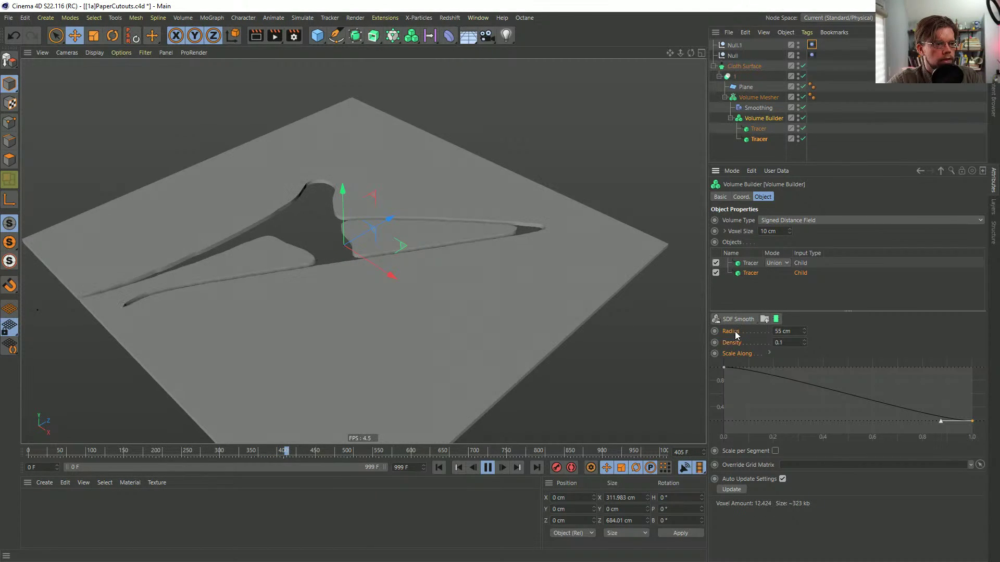
pyautogui.rightClick(736, 334)
pyautogui.click(754, 376)
pyautogui.click(751, 263)
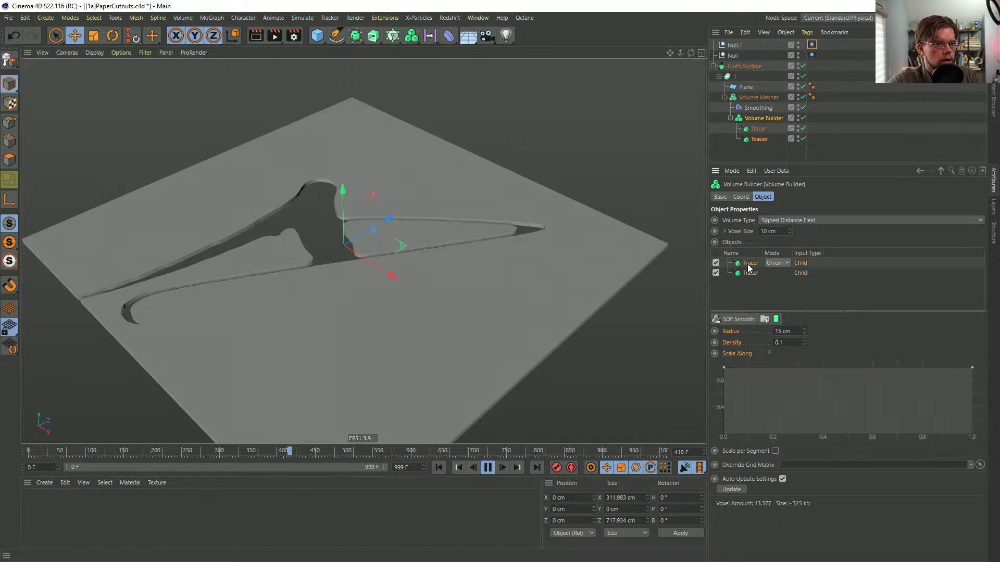
pyautogui.rightClick(734, 333)
pyautogui.click(764, 386)
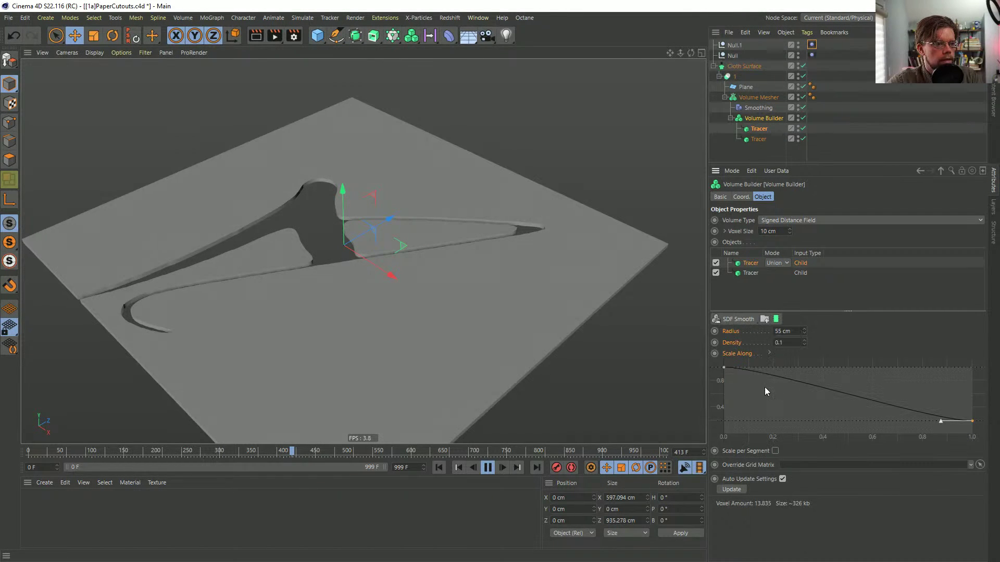
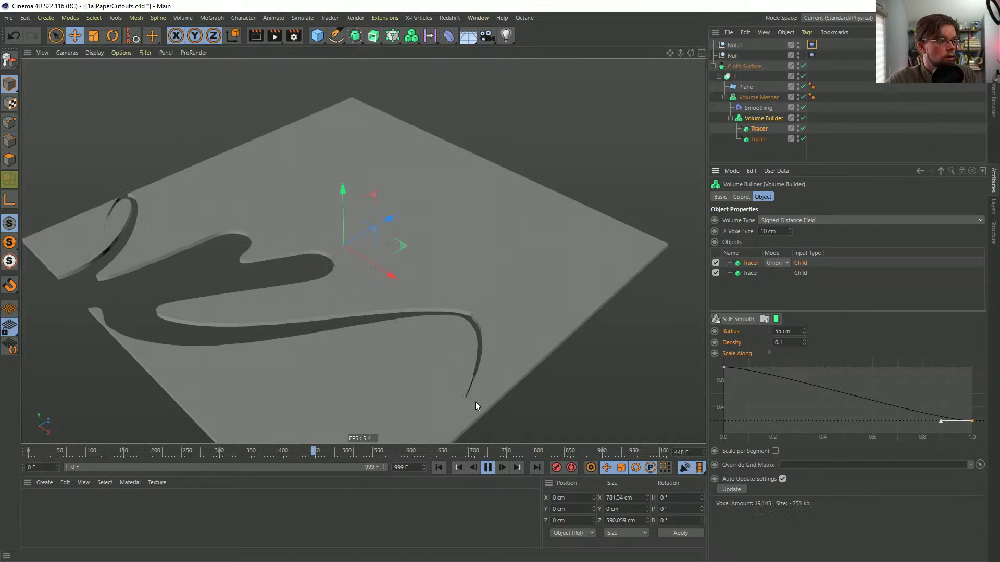
# - Stop playback at frame 500 and save the project
pyautogui.click(487, 467)
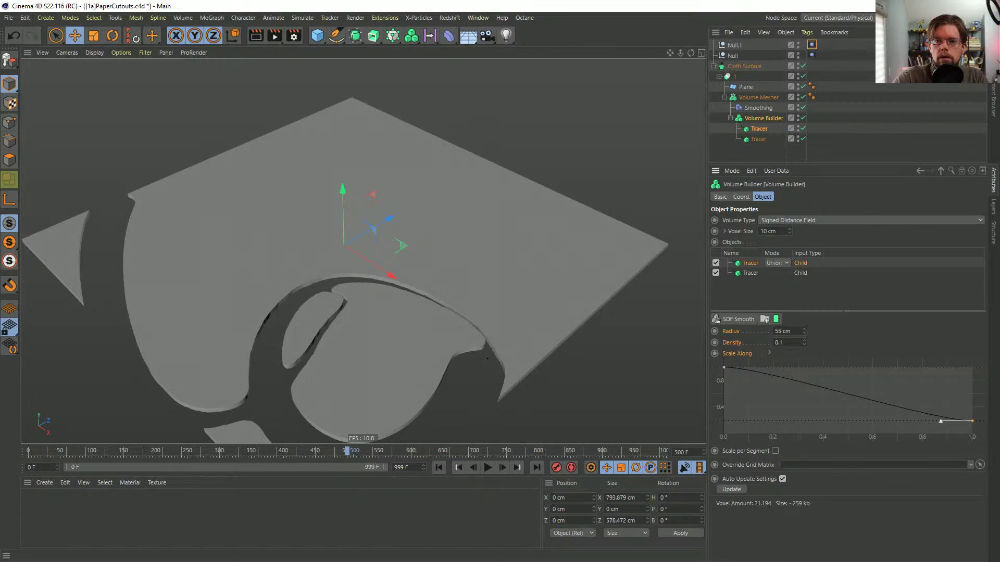
pyautogui.hotkey('ctrl', 's')
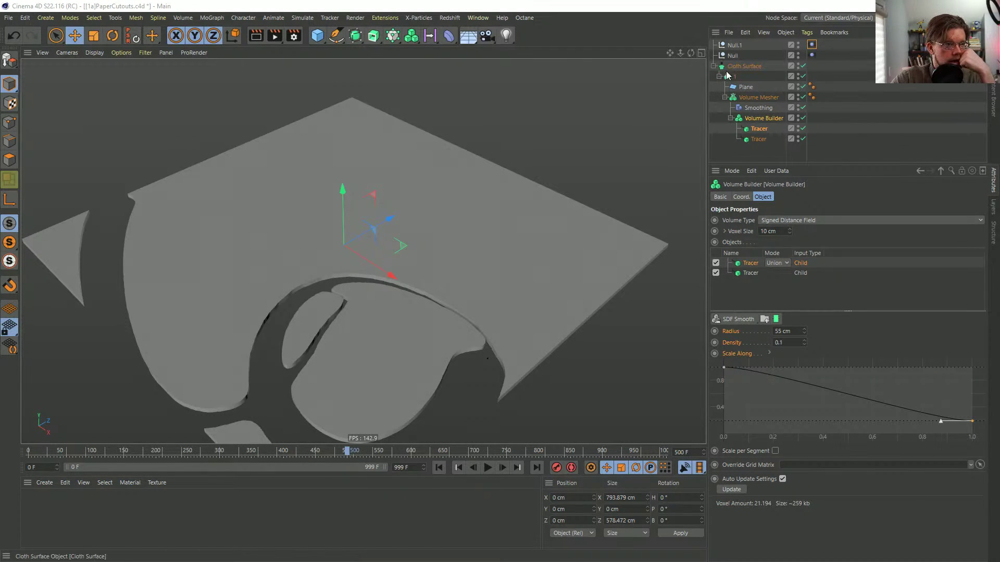
# - Play the animation, check the paper-art red boat reference image in the browser, and return to Cinema 4D
pyautogui.click(744, 66)
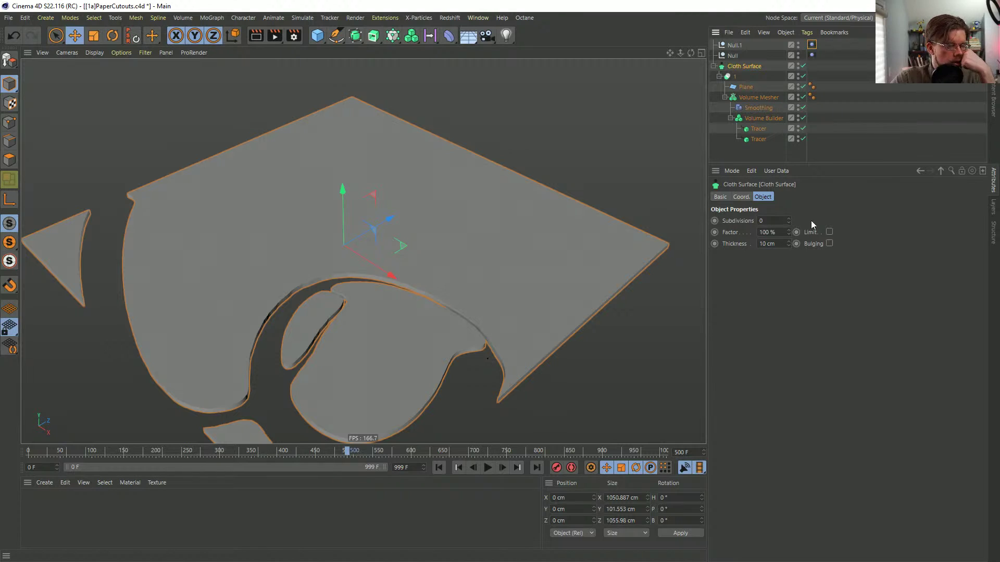
pyautogui.click(489, 472)
pyautogui.hotkey('alt', 'Tab')
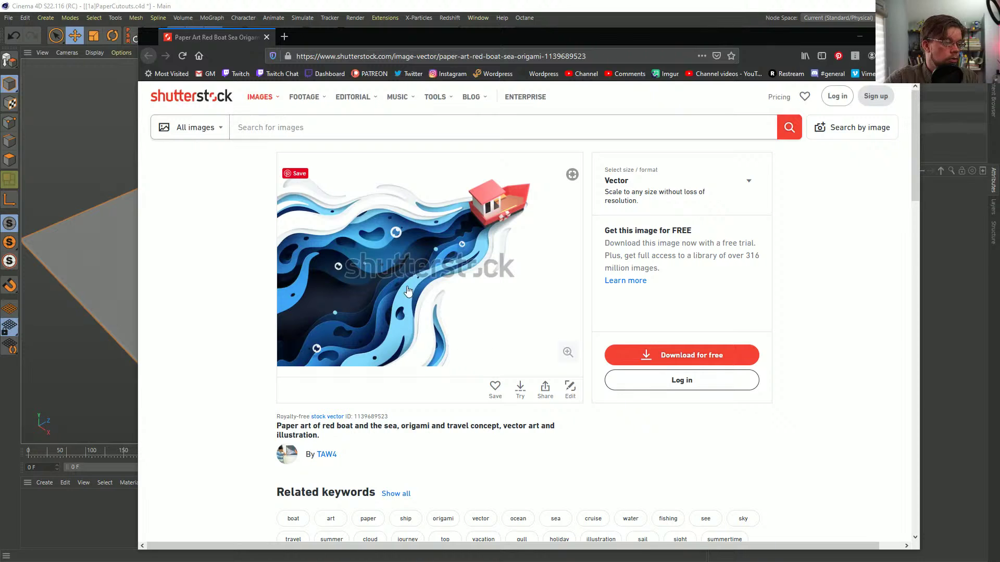
pyautogui.click(581, 18)
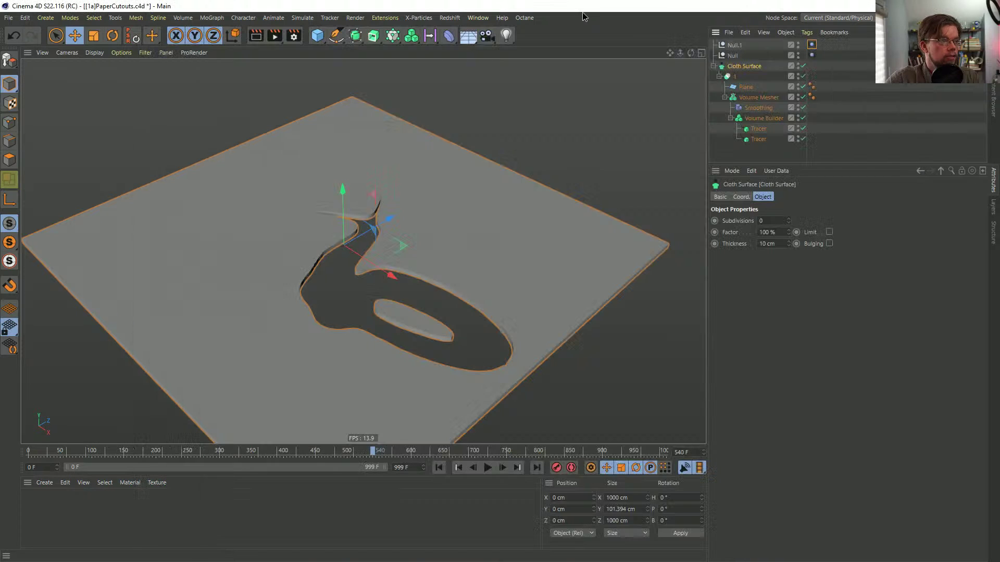
# - Play the two-tracer cutout animation from frame 540, stop at frame 573, and examine the sheet from a lower angle
pyautogui.keyDown('alt'); pyautogui.moveTo(410, 320); pyautogui.dragTo(376, 242); pyautogui.keyUp('alt')
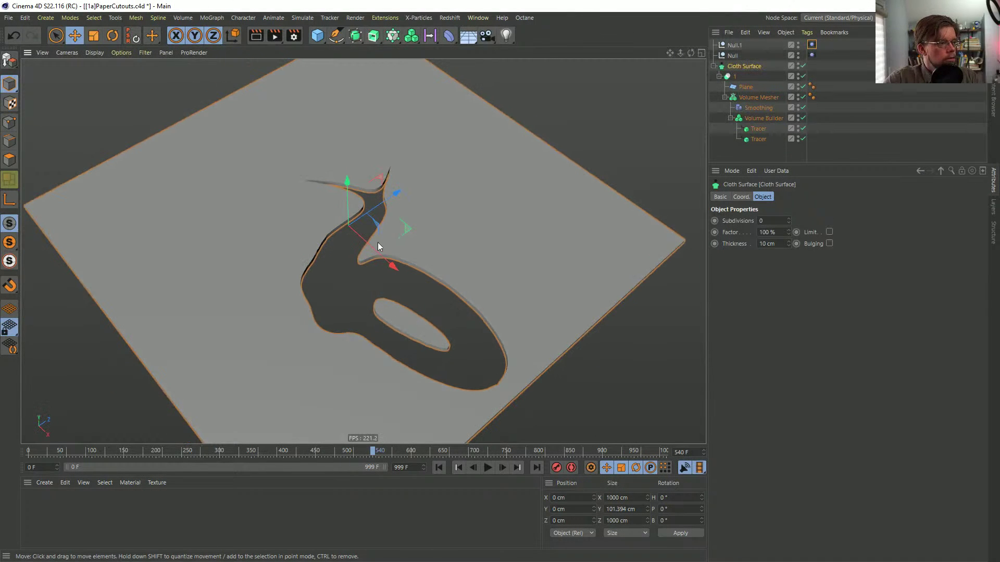
pyautogui.click(489, 468)
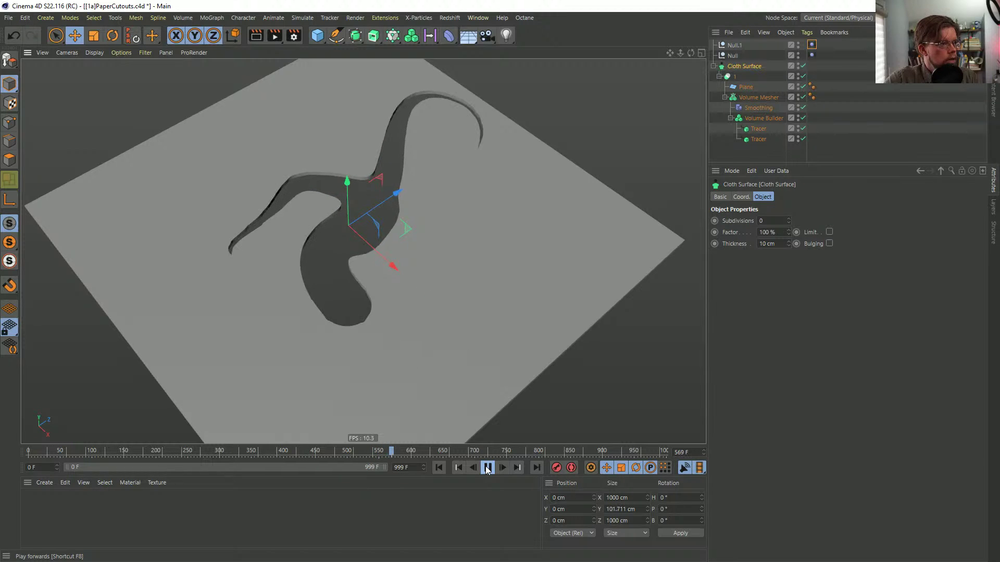
pyautogui.click(487, 468)
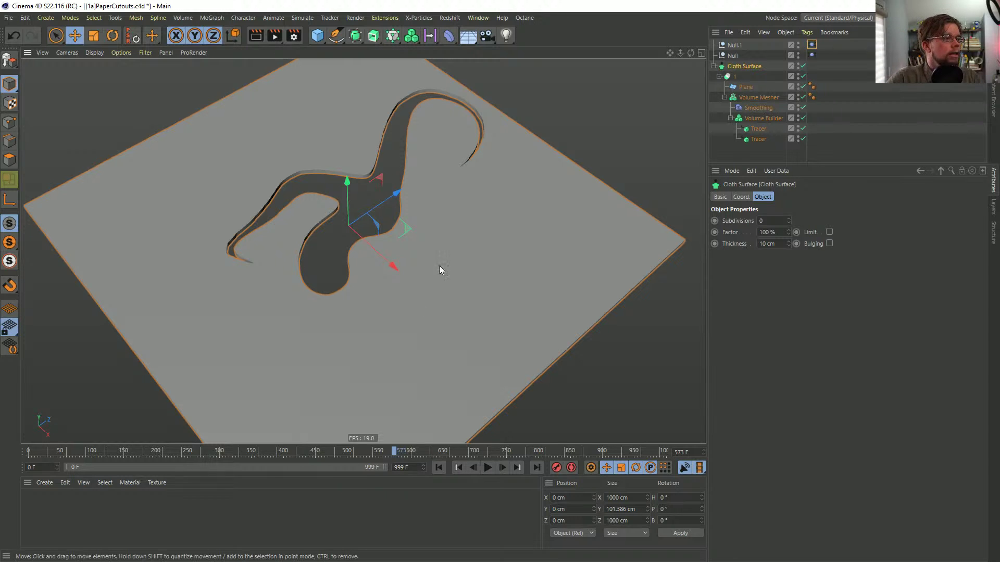
pyautogui.keyDown('alt'); pyautogui.moveTo(439, 265); pyautogui.dragTo(349, 235); pyautogui.keyUp('alt')
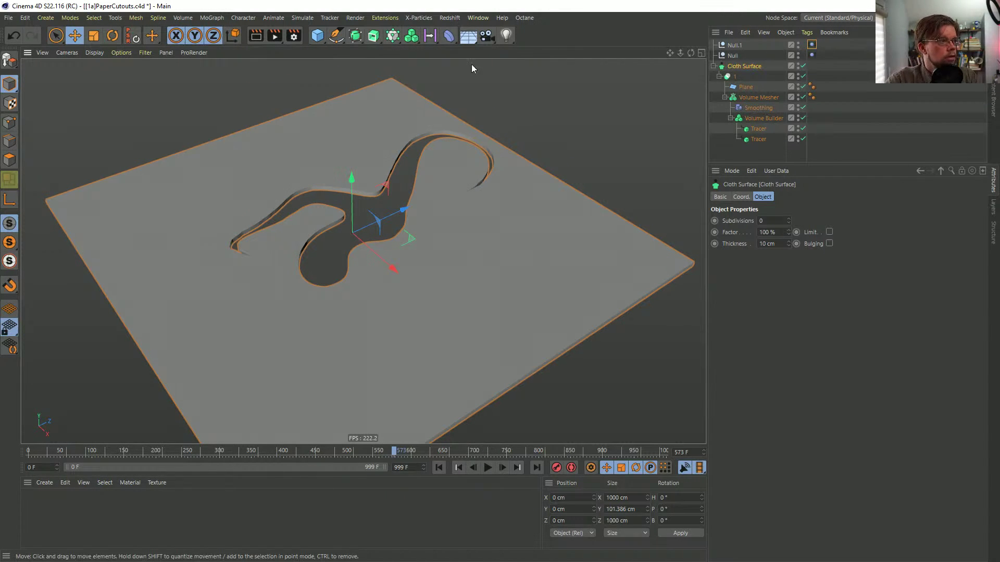
pyautogui.moveTo(392, 36); pyautogui.dragTo(510, 54)
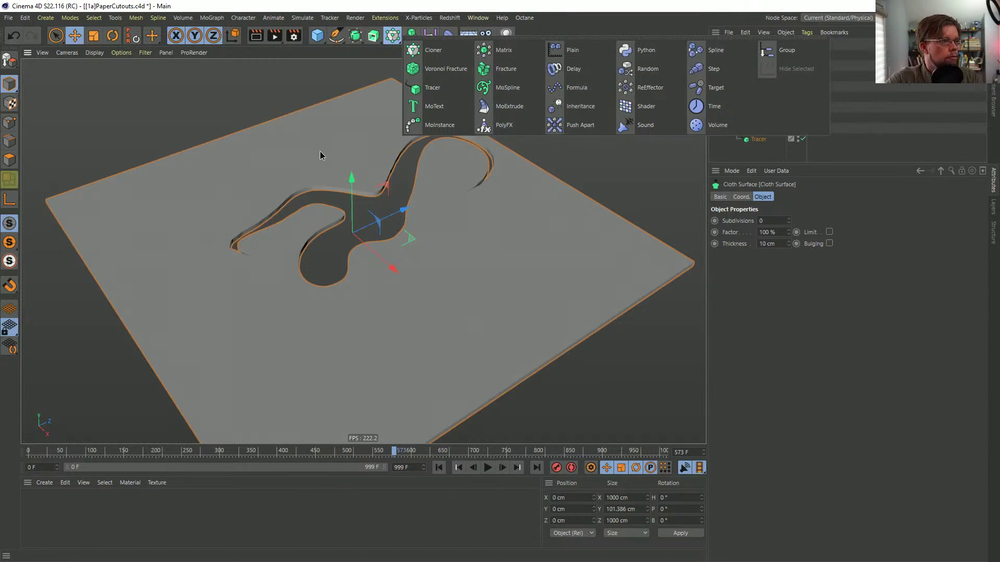
pyautogui.click(459, 244)
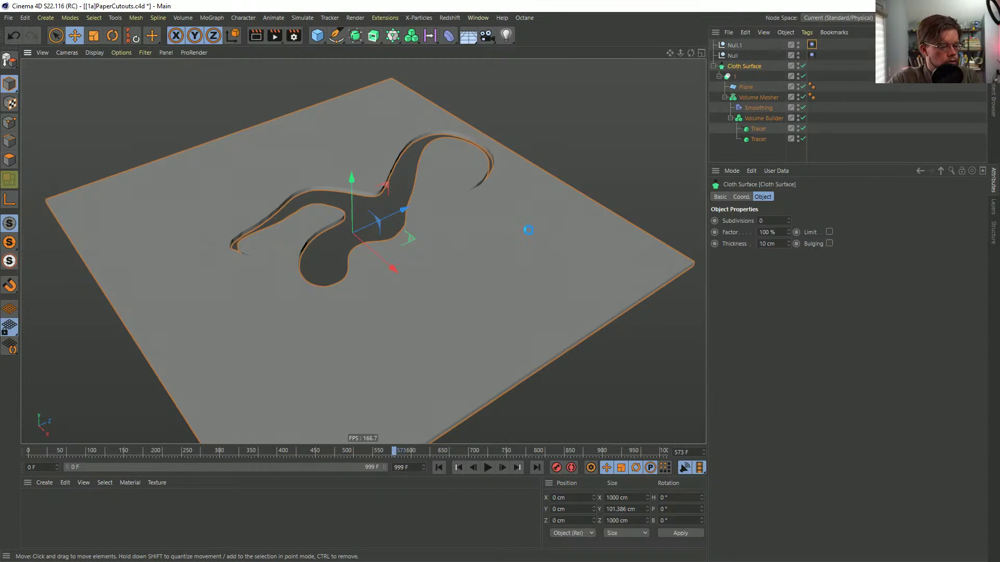
# - Save the project as a new version named [1b]PaperCutouts.c4d in the SceneFiles folder
pyautogui.hotkey('ctrl', 'shift', 's')
pyautogui.click(172, 88)
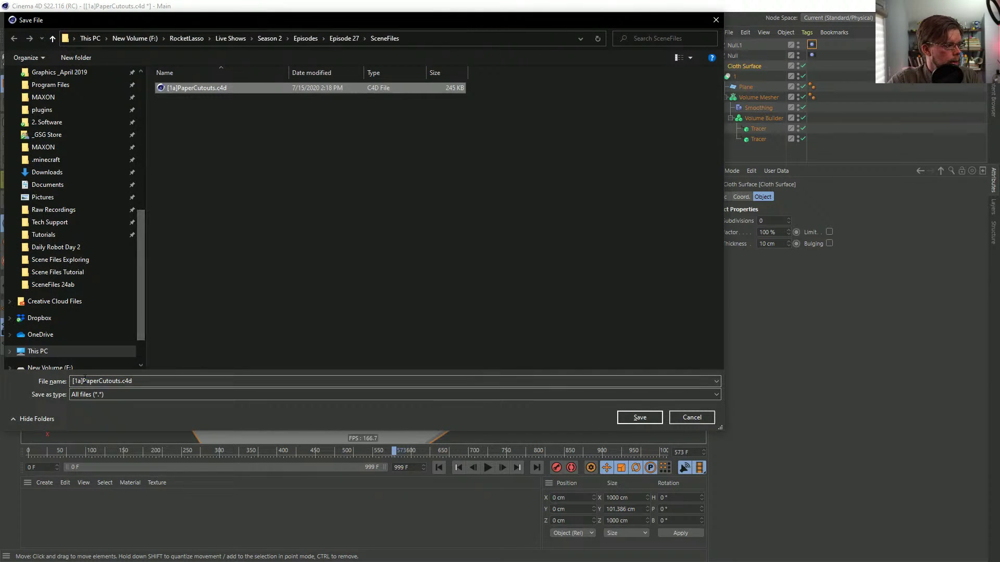
pyautogui.click(117, 381)
pyautogui.press('BackSpace')
pyautogui.write('b')
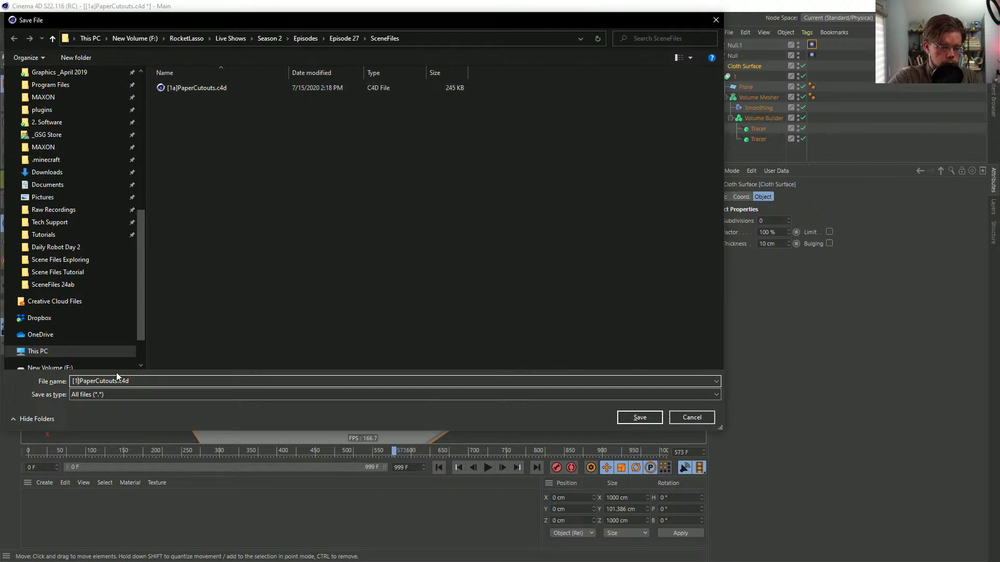
pyautogui.press('Return')
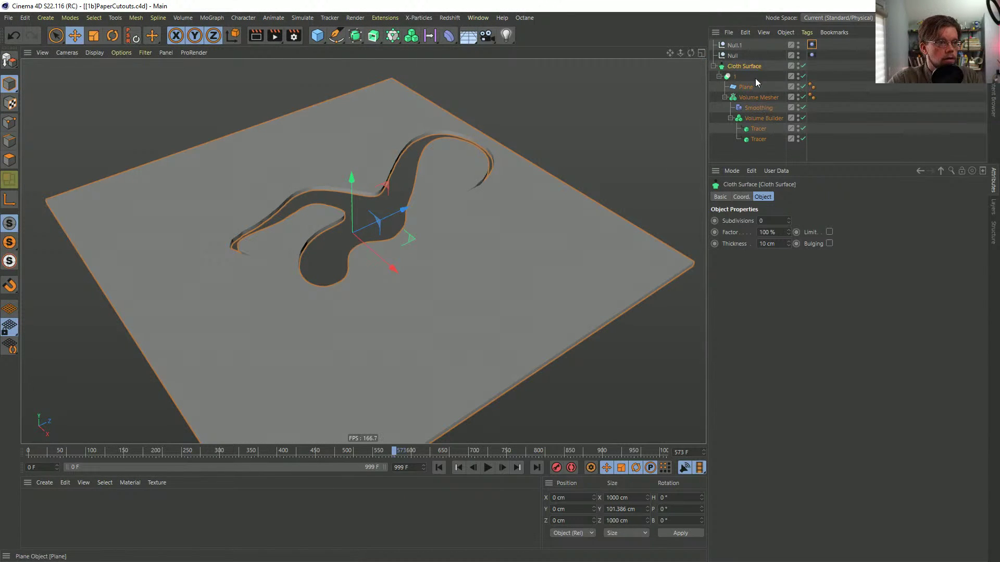
# - Move both Tracers out of the Volume Builder to the top level and delete the Cloth Surface with its remaining children
pyautogui.click(763, 130)
pyautogui.keyDown('shift'); pyautogui.click(758, 139); pyautogui.keyUp('shift')
pyautogui.moveTo(759, 134); pyautogui.dragTo(732, 64)
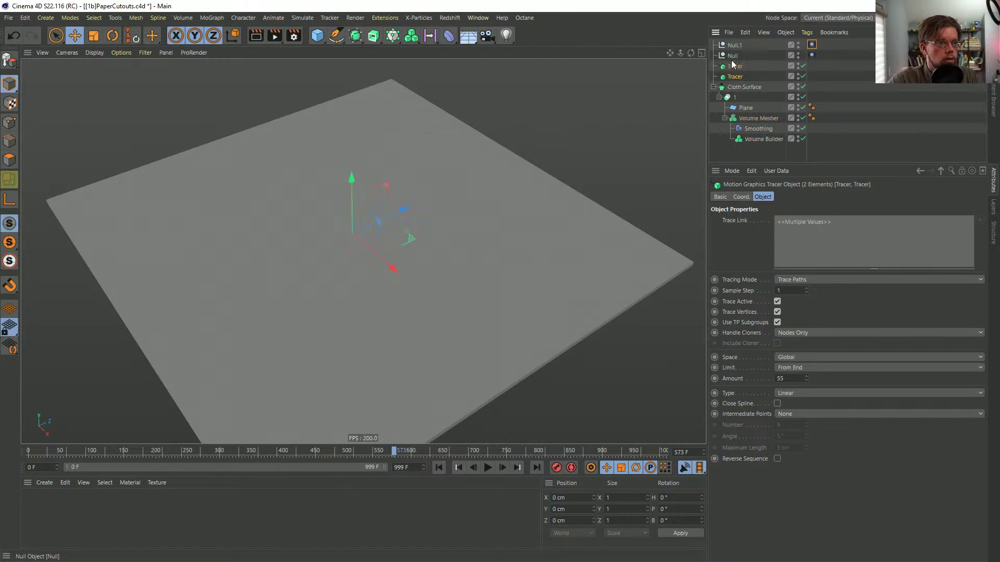
pyautogui.click(742, 86)
pyautogui.press('Delete')
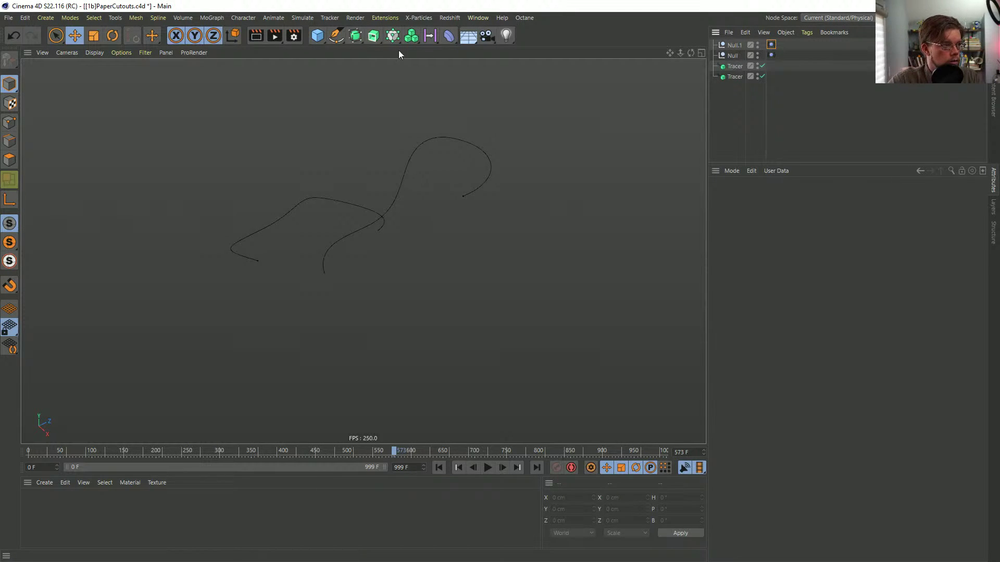
# - Add a Rectangle spline in the XZ plane with width and height of 1000 cm
pyautogui.moveTo(340, 39); pyautogui.dragTo(437, 106)
pyautogui.scroll(-2, 795, 264)
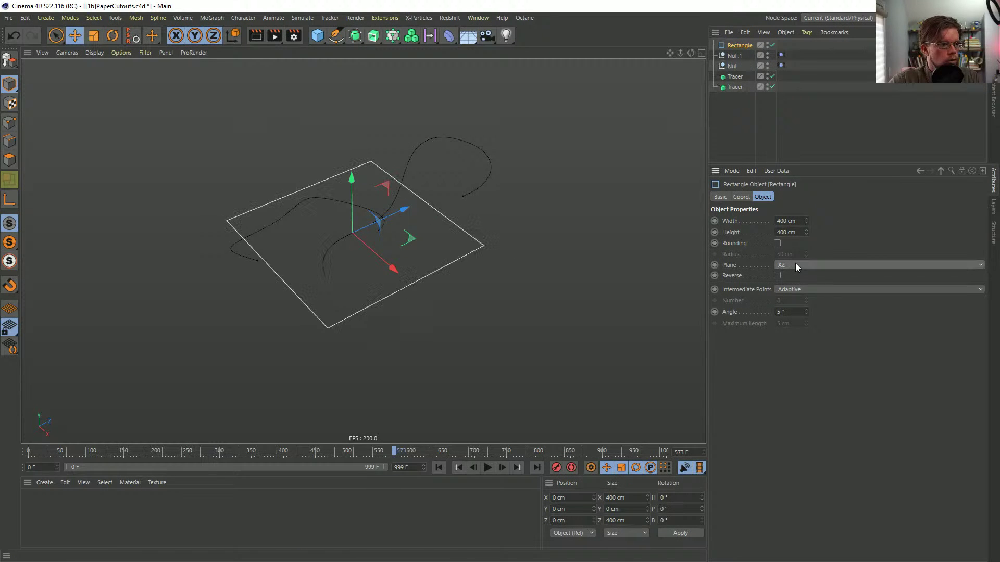
pyautogui.doubleClick(792, 219)
pyautogui.doubleClick(789, 233)
pyautogui.write('1000')
pyautogui.press('Return')
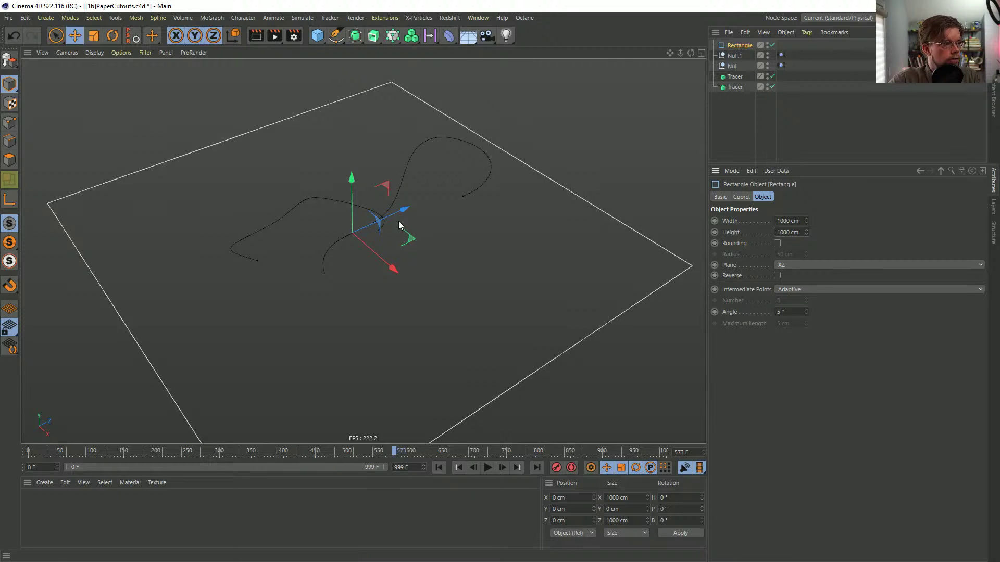
# - Add a second Rectangle spline in the XZ plane with Uniform intermediate points
pyautogui.click(338, 39)
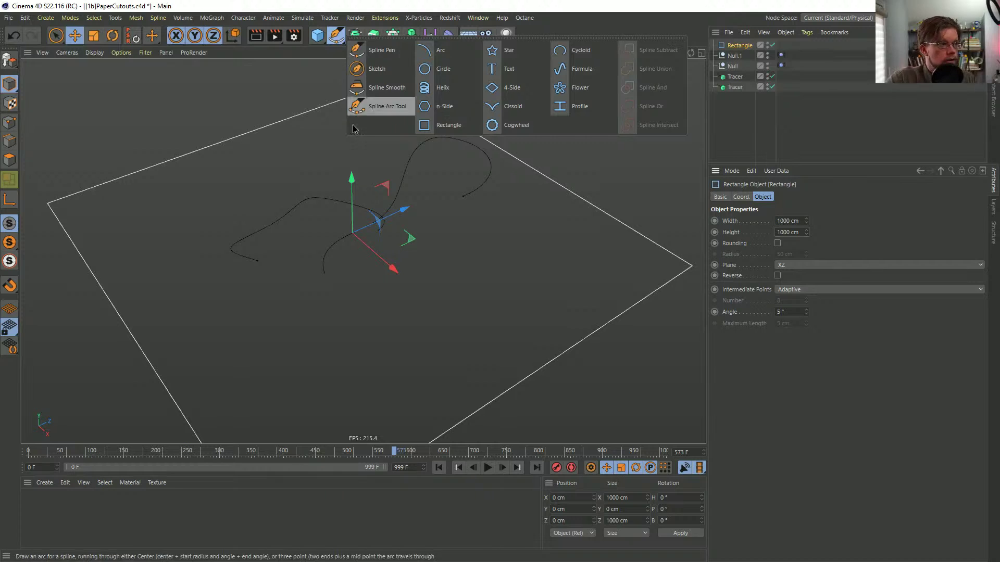
pyautogui.click(441, 131)
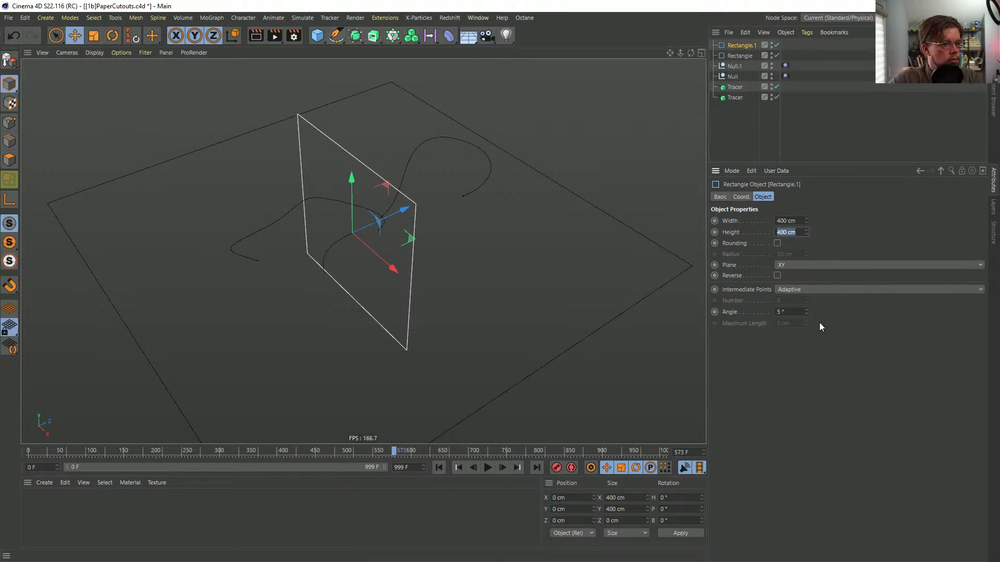
pyautogui.scroll(-2, 792, 265)
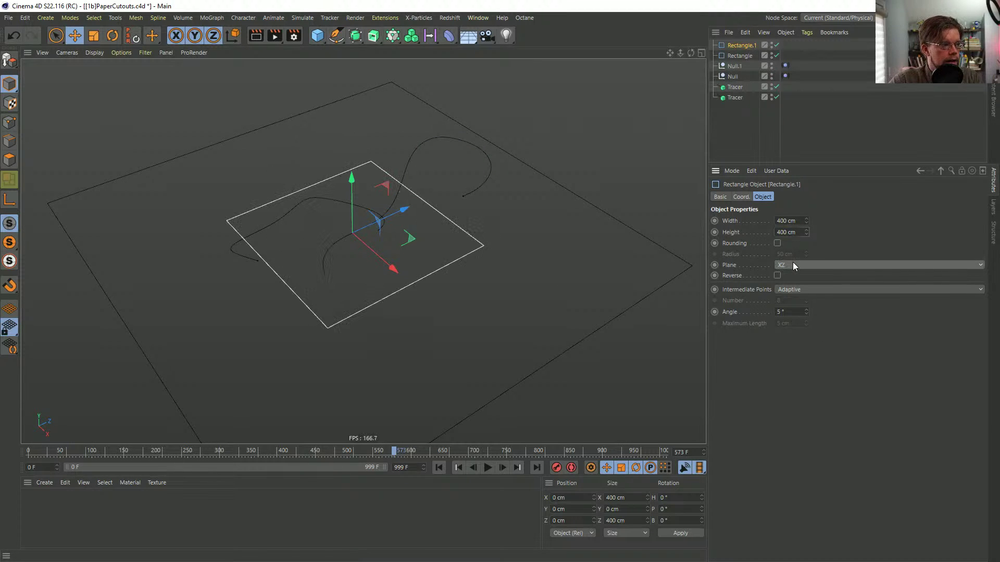
pyautogui.click(795, 291)
pyautogui.click(792, 312)
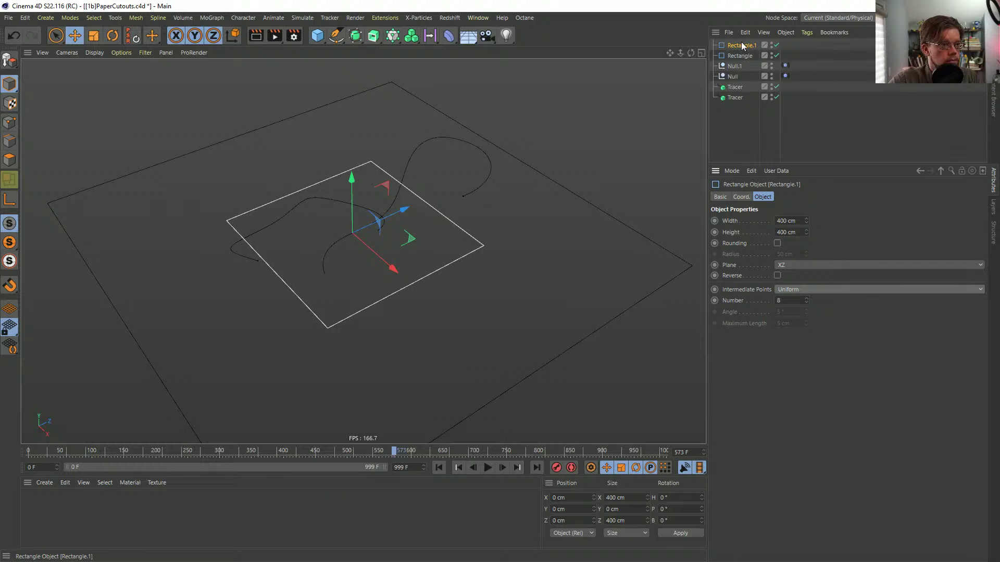
# - Set the second Rectangle's width and height to 10 cm
pyautogui.click(788, 222)
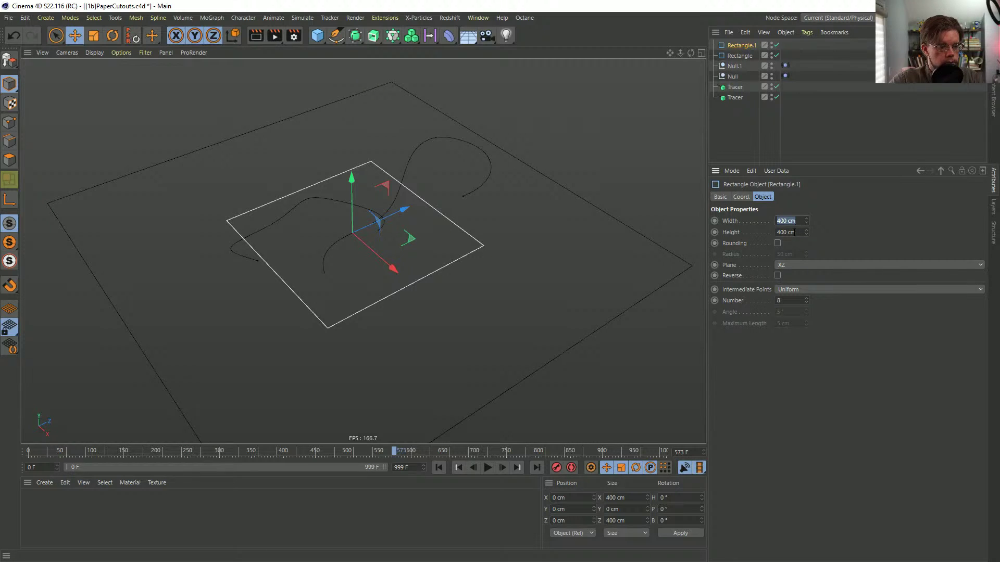
pyautogui.write('10')
pyautogui.press('Tab')
pyautogui.write('10')
pyautogui.press('Return')
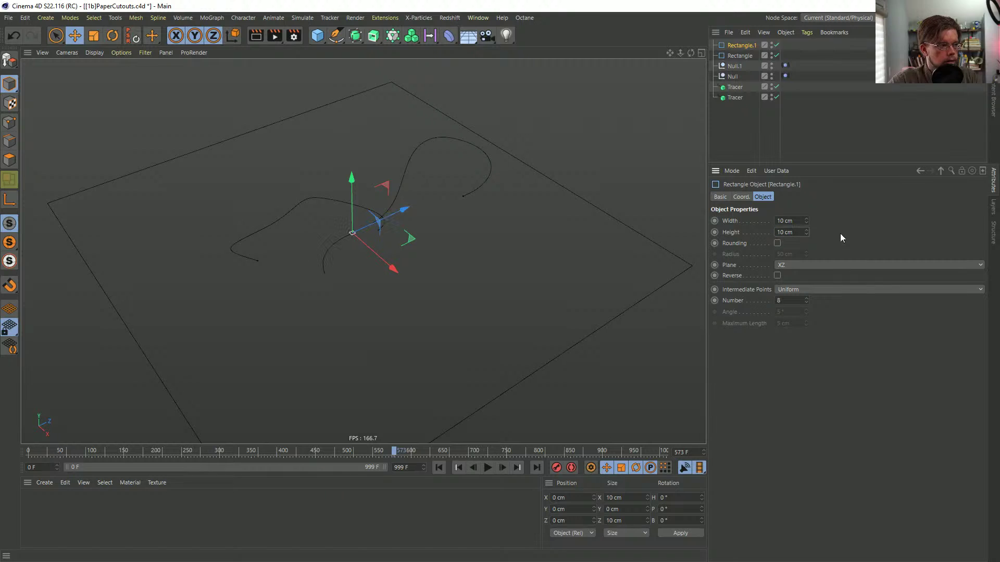
# - Add a Spline Wrap deformer as a child of the 10 cm Rectangle
pyautogui.scroll(8, 349, 231)
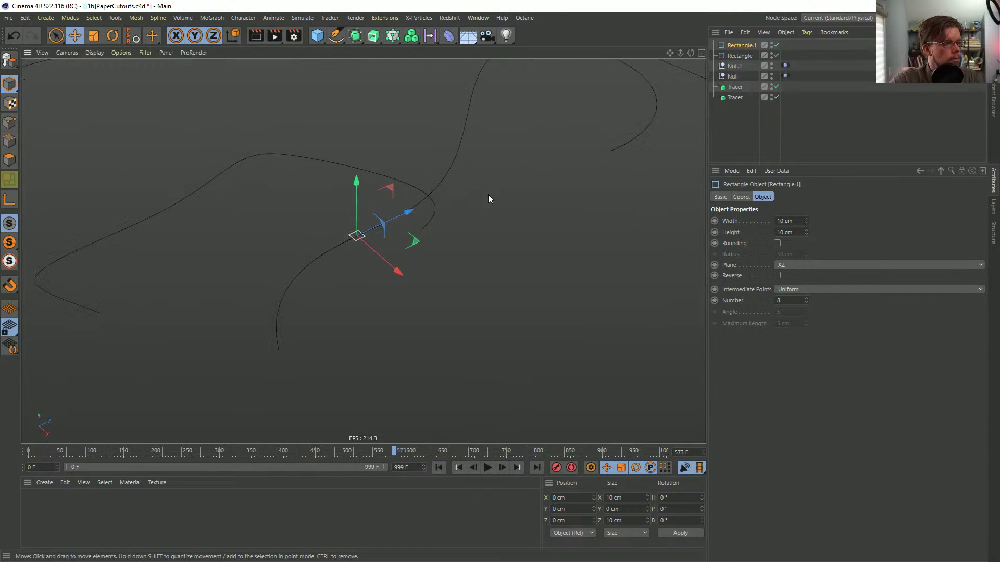
pyautogui.click(440, 37)
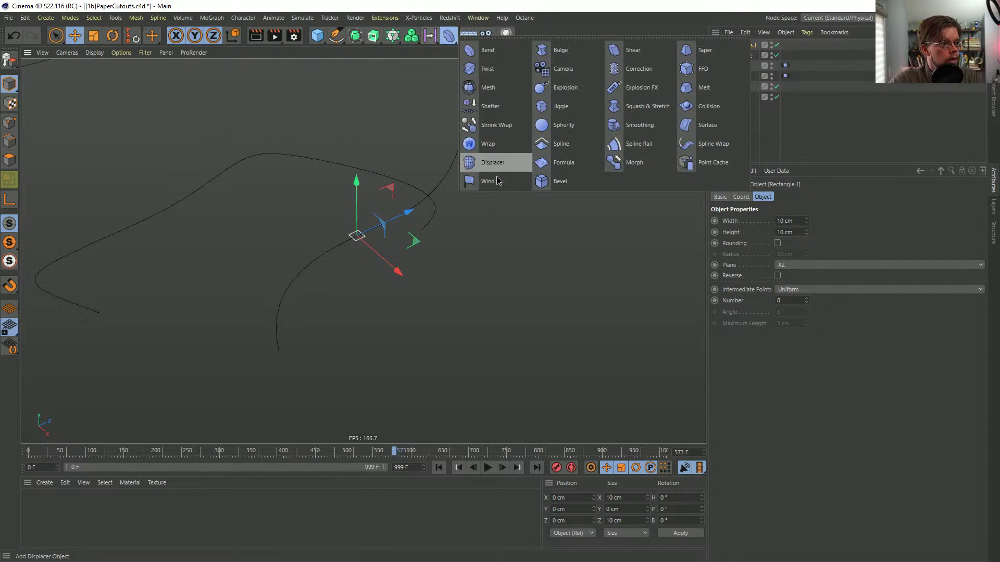
pyautogui.click(711, 147)
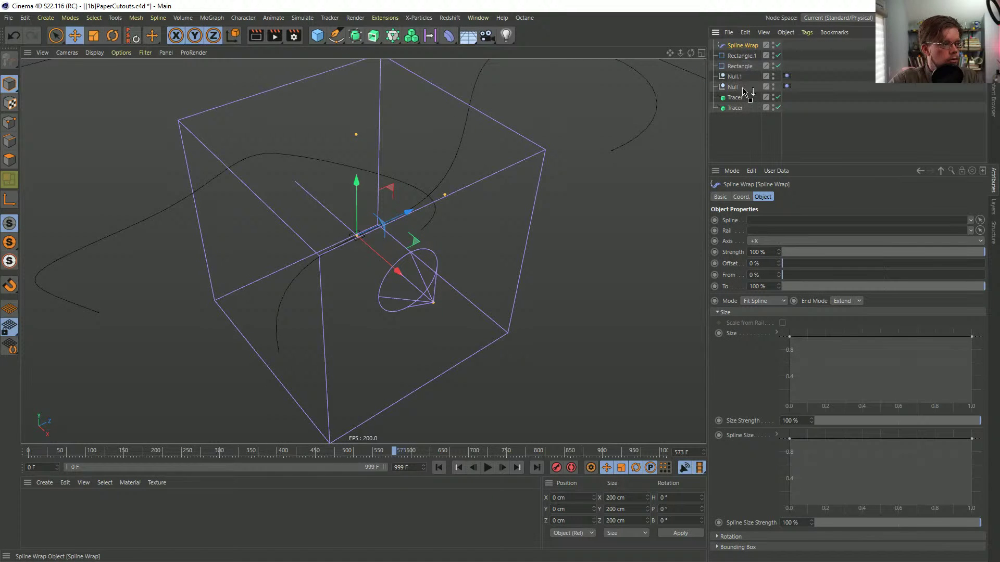
pyautogui.moveTo(742, 89); pyautogui.dragTo(748, 54)
pyautogui.click(741, 46)
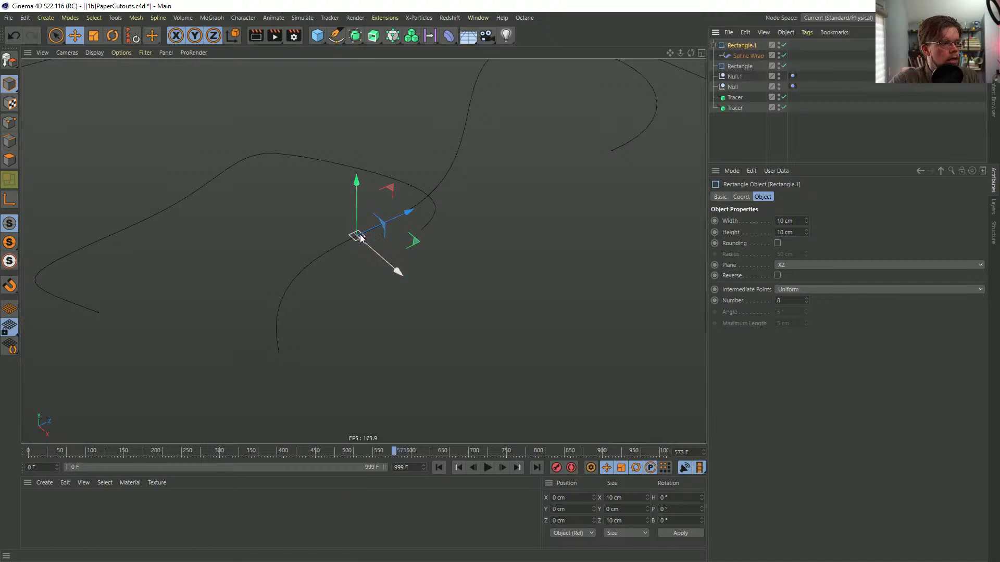
# - Set the Spline Wrap's axis to +Z, link the first Tracer as its spline, and hide that Tracer
pyautogui.click(748, 56)
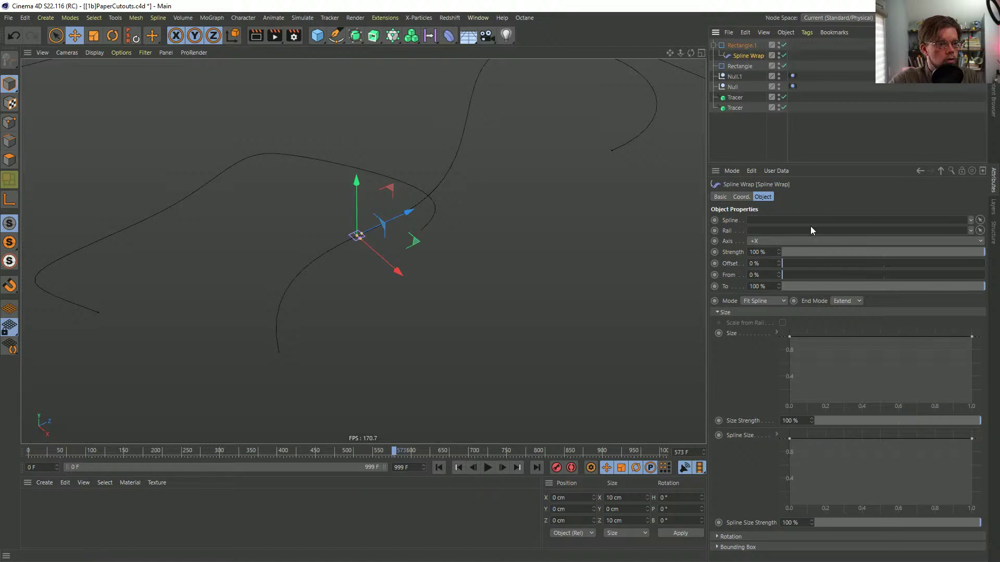
pyautogui.click(766, 240)
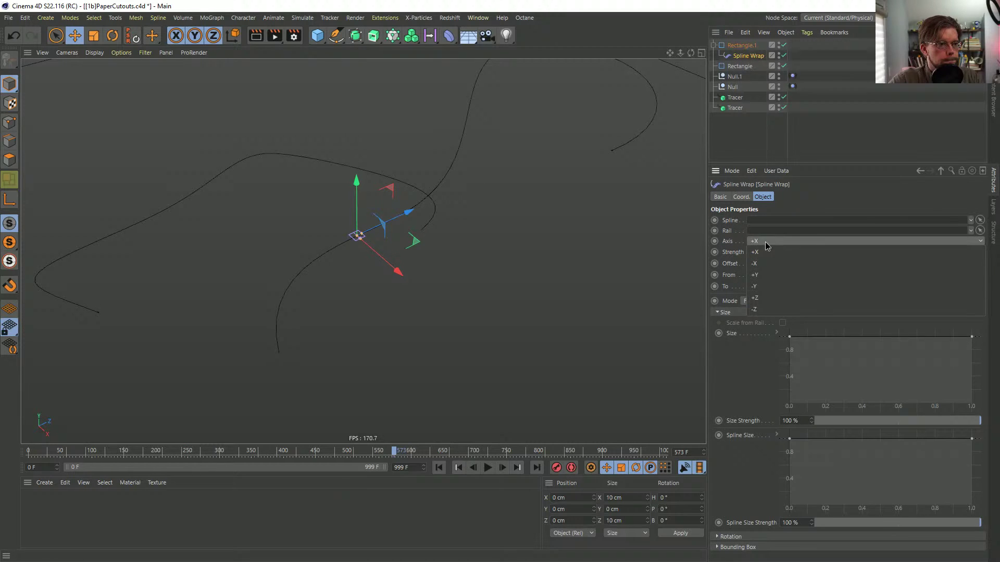
pyautogui.click(767, 292)
pyautogui.moveTo(738, 99); pyautogui.dragTo(770, 221)
pyautogui.scroll(-3, 425, 179)
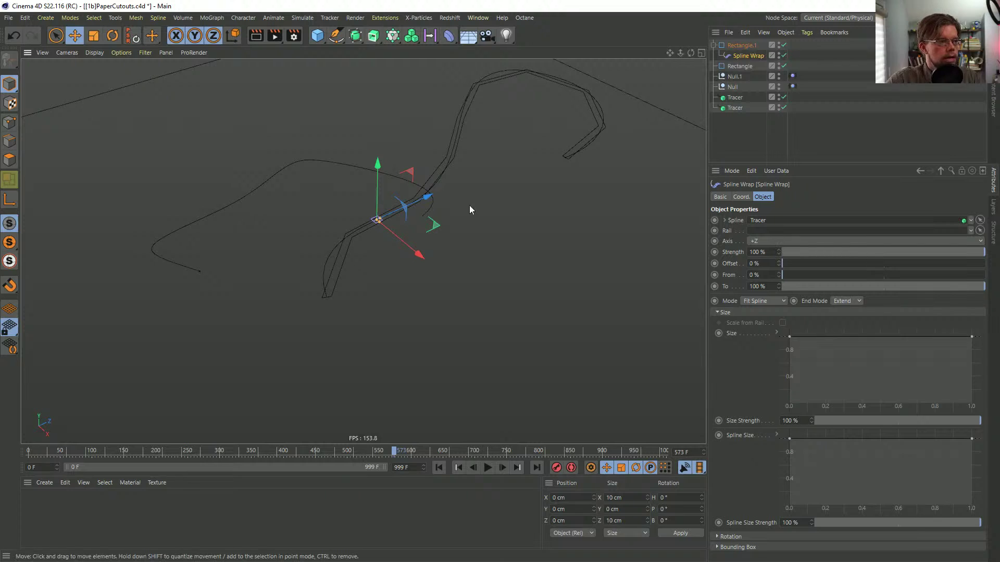
pyautogui.keyDown('alt'); pyautogui.moveTo(421, 190); pyautogui.dragTo(397, 222, button='middle'); pyautogui.keyUp('alt')
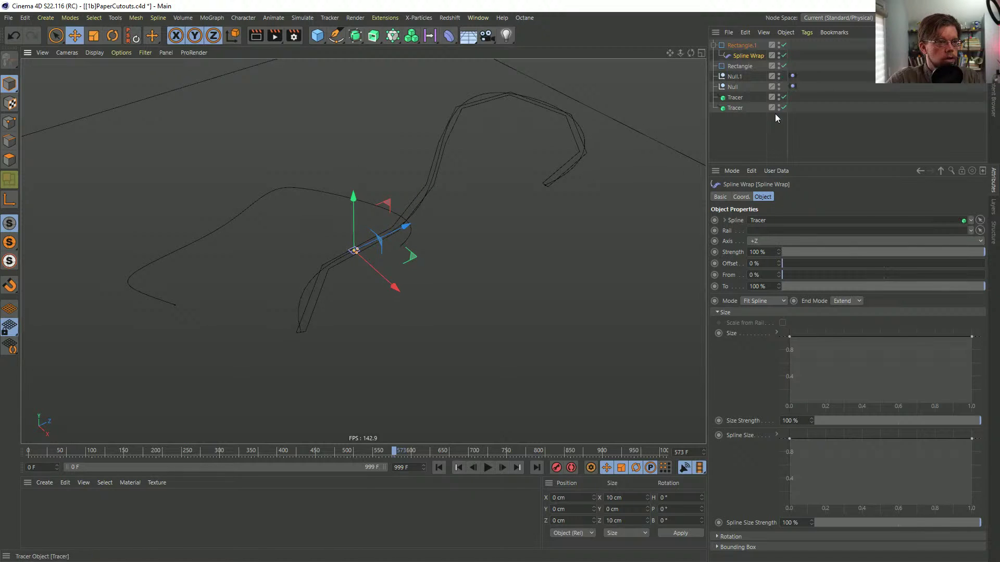
pyautogui.click(779, 98)
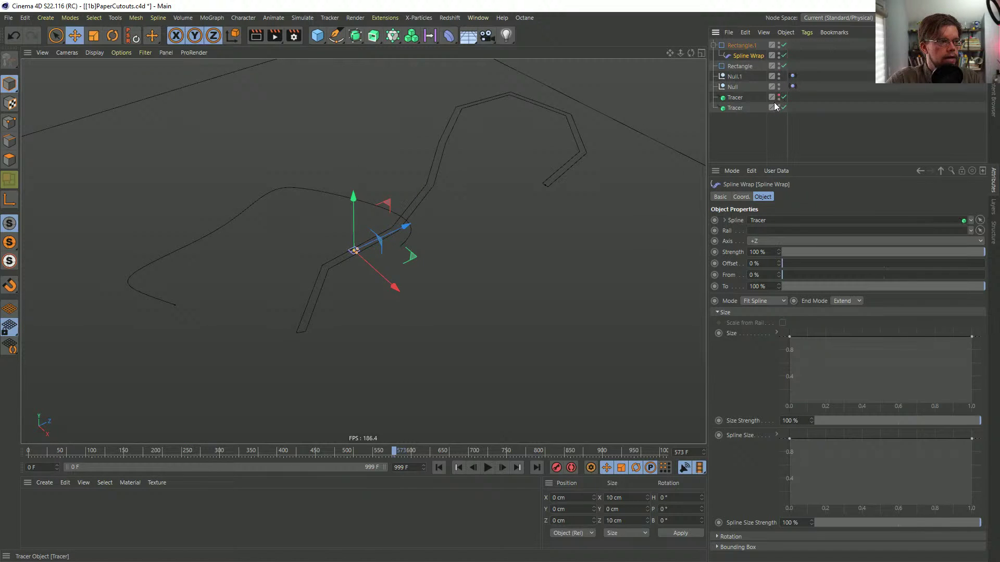
# - Try a width of 100 cm for the wrapped Rectangle, and undo it
pyautogui.click(741, 46)
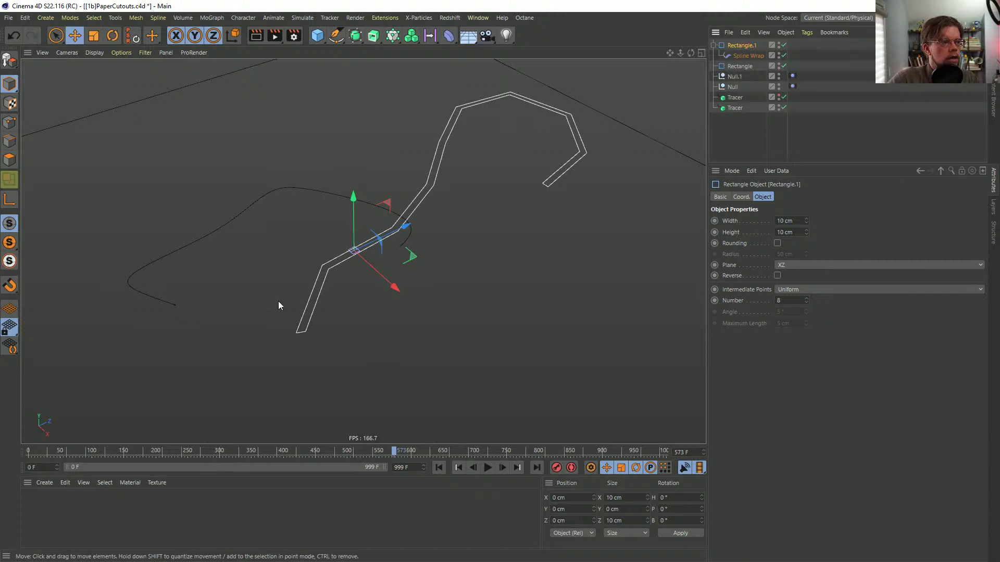
pyautogui.doubleClick(795, 221)
pyautogui.write('100')
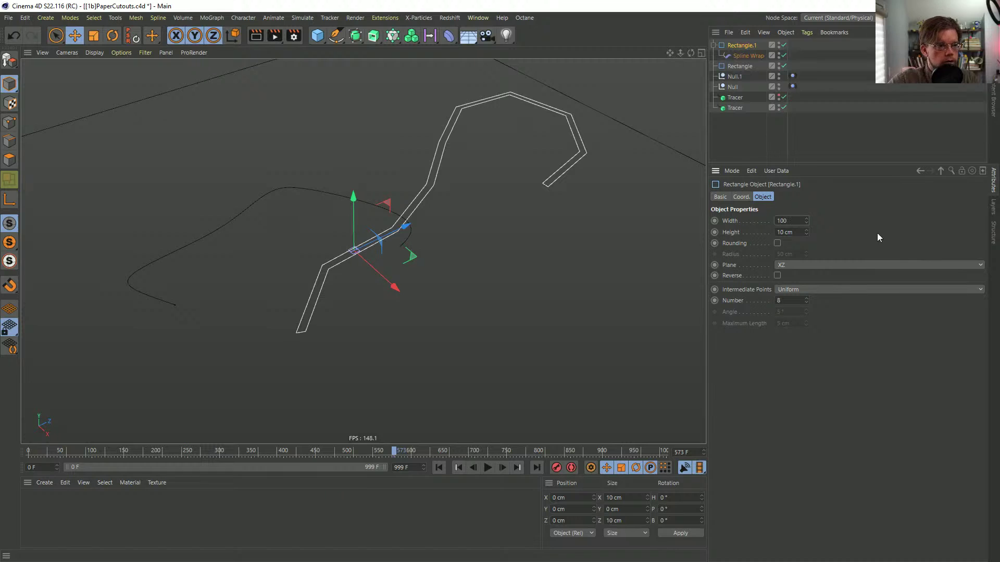
pyautogui.press('Return')
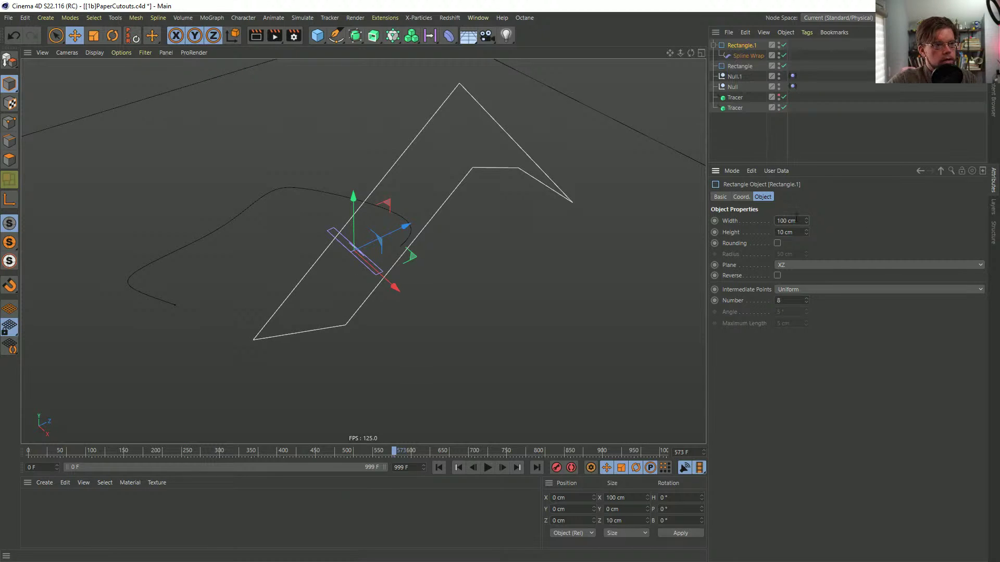
pyautogui.hotkey('ctrl', 'z')
# - Set the wrapped Rectangle's height to 100 cm and its intermediate points to Subdivided
pyautogui.doubleClick(787, 232)
pyautogui.write('10')
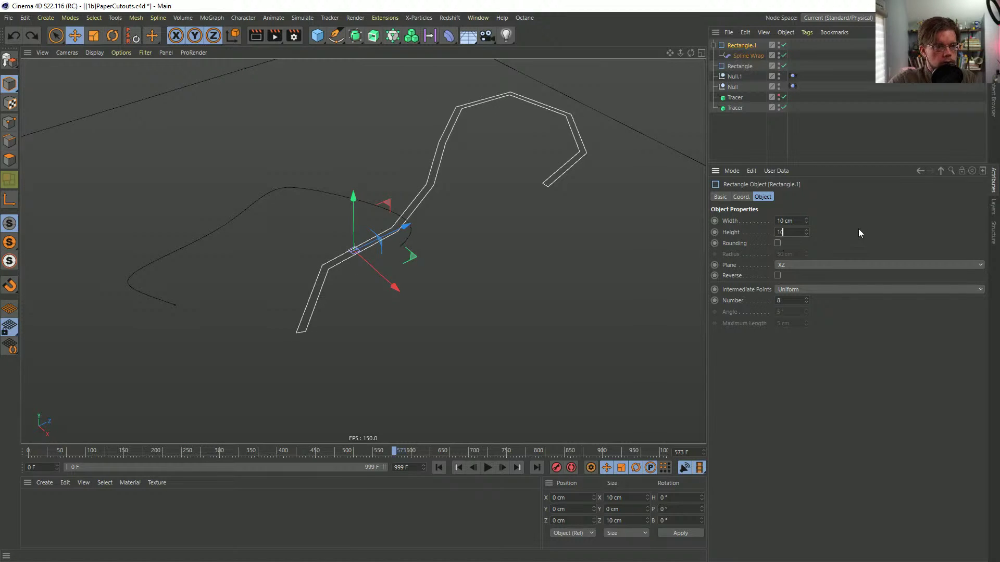
pyautogui.write('0')
pyautogui.press('Return')
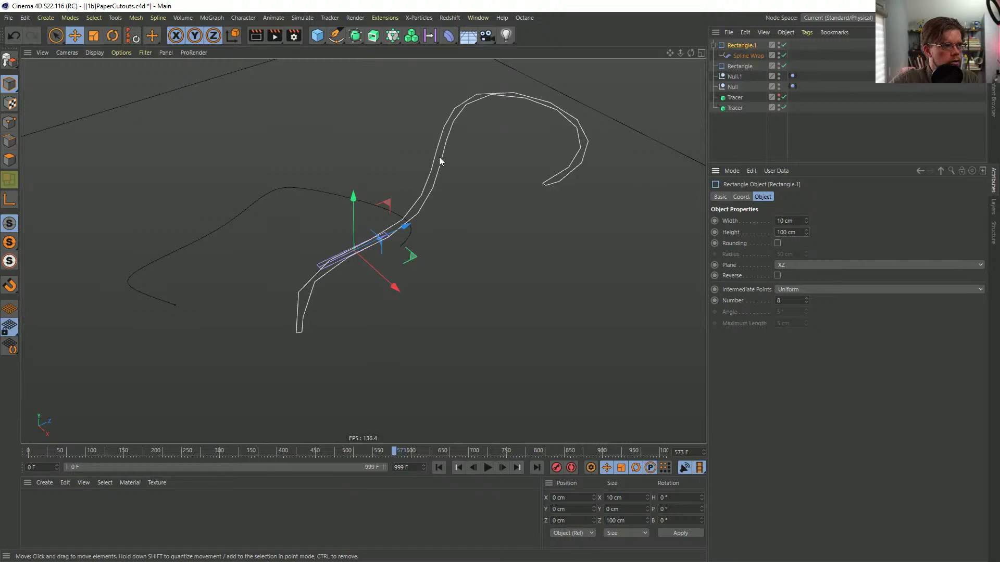
pyautogui.click(798, 289)
pyautogui.click(808, 345)
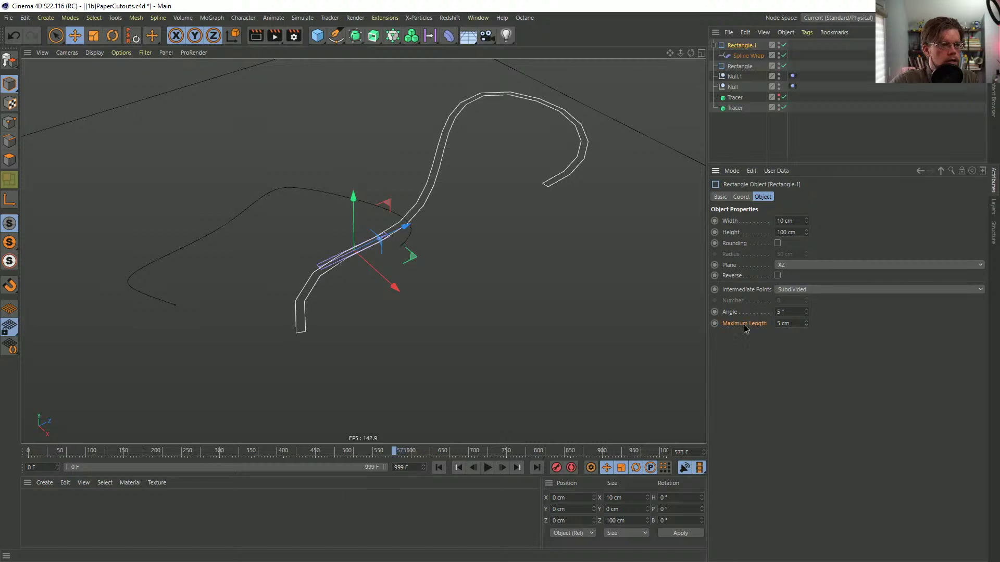
# - Try maximum lengths of 2 cm and 1 cm for the wrapped Rectangle's subdivision
pyautogui.doubleClick(784, 323)
pyautogui.write('2')
pyautogui.press('Return')
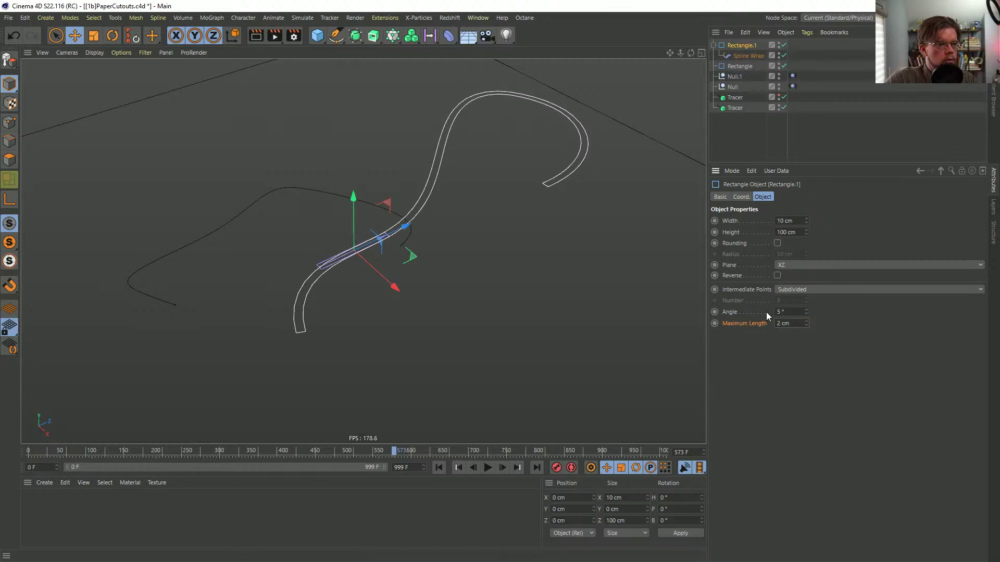
pyautogui.doubleClick(786, 323)
pyautogui.write('1')
pyautogui.press('Return')
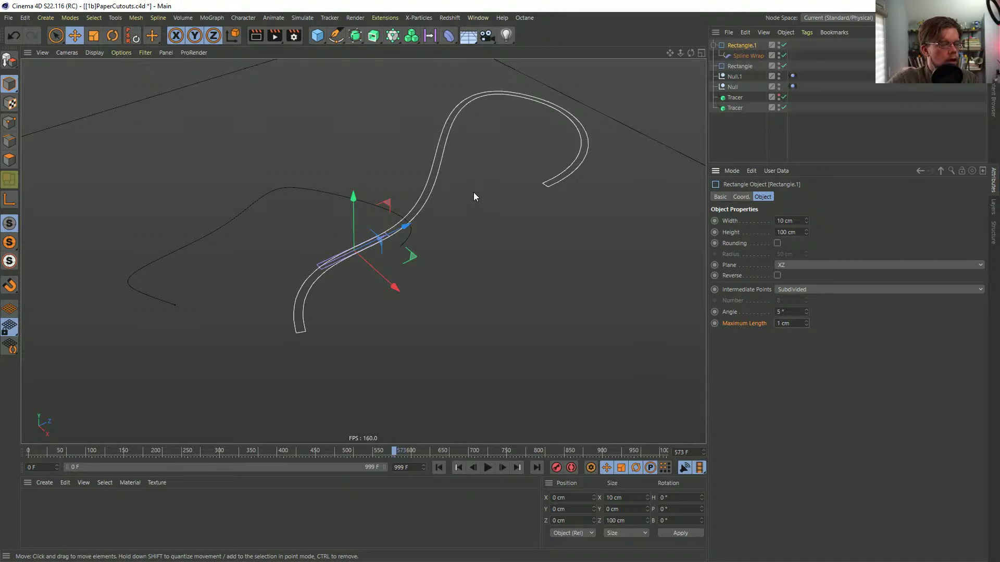
# - Disable the Spline Wrap, and set its parent Rectangle's height to 200 cm and maximum length to 2 cm
pyautogui.click(783, 55)
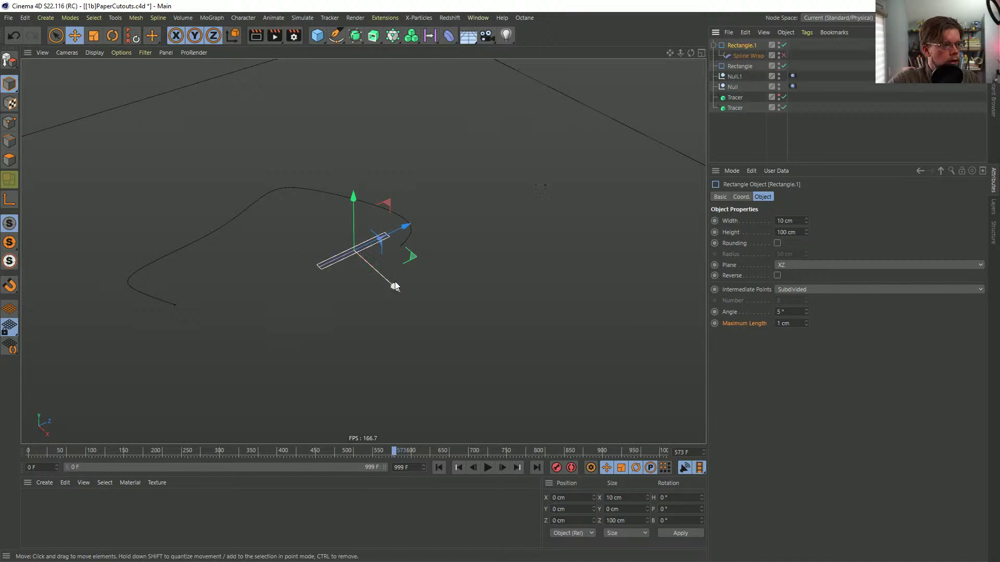
pyautogui.click(783, 233)
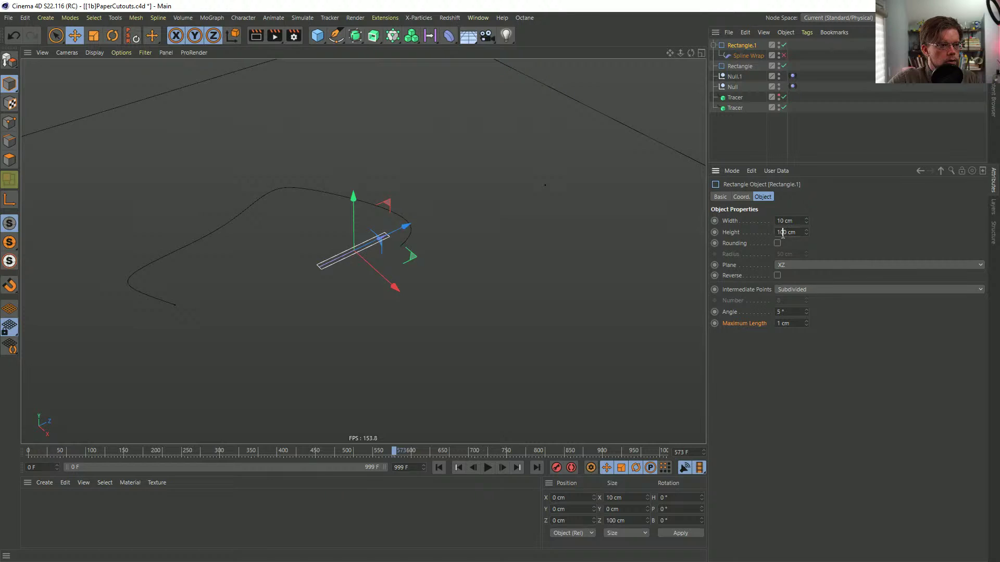
pyautogui.write('2')
pyautogui.press('Return')
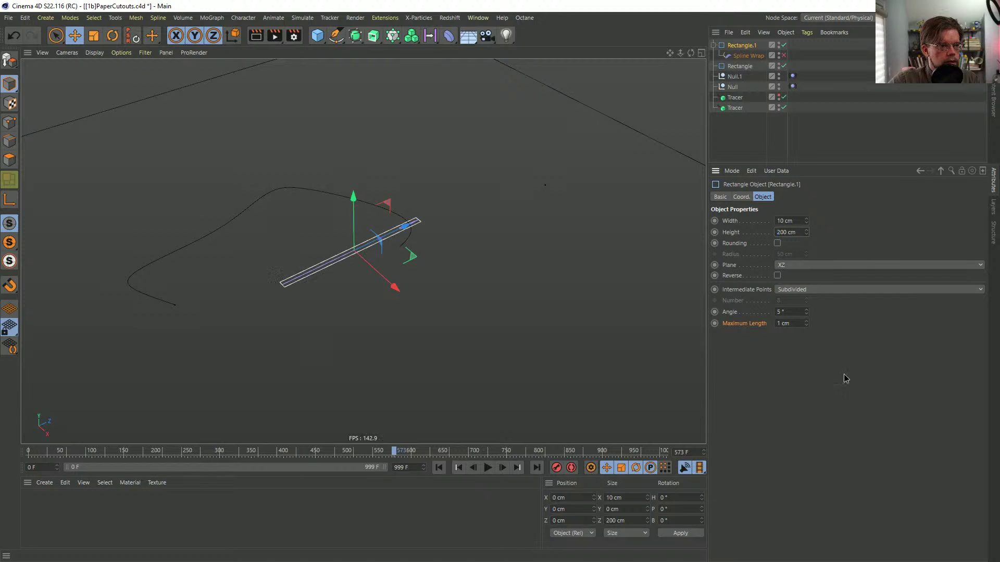
pyautogui.moveTo(791, 325); pyautogui.dragTo(772, 327)
pyautogui.write('2')
pyautogui.press('Return')
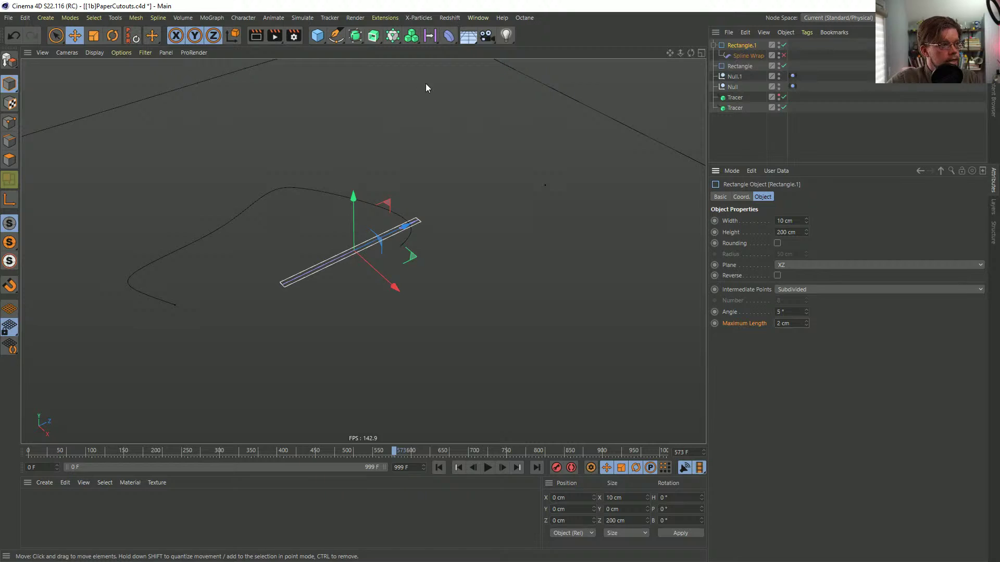
# - Add a Taper deformer and make it a child of Rectangle.1, above the Spline Wrap
pyautogui.click(448, 36)
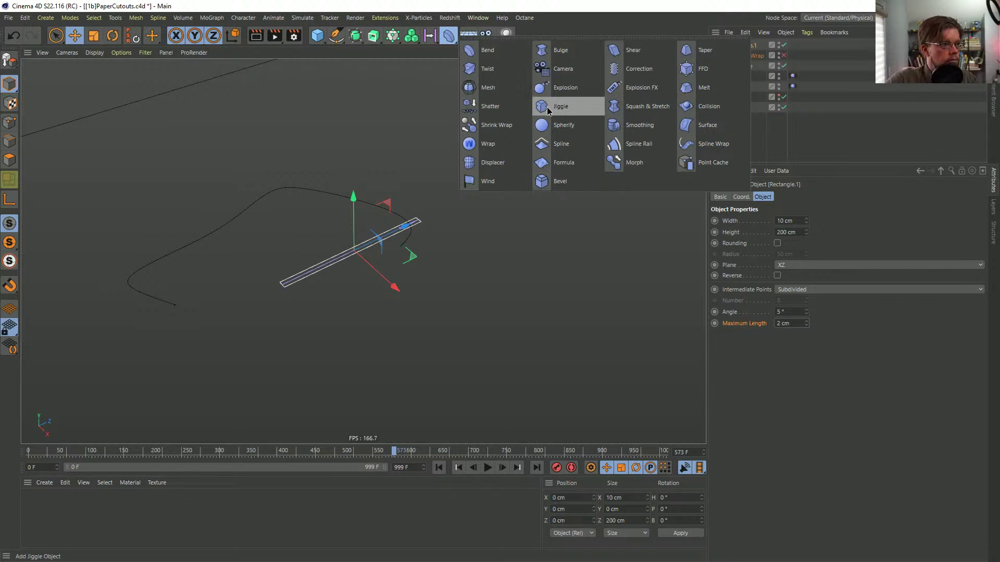
pyautogui.click(704, 50)
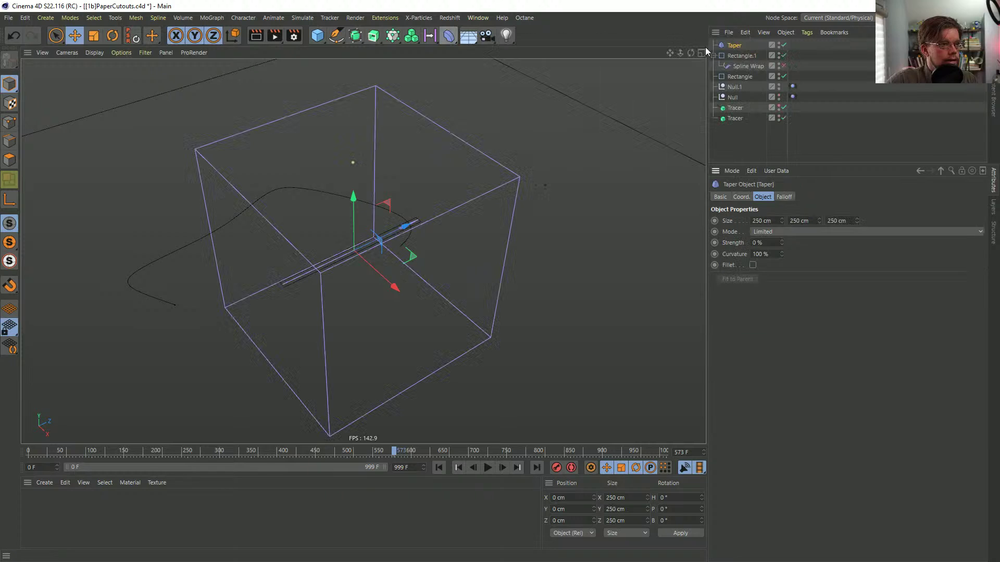
pyautogui.moveTo(735, 45); pyautogui.dragTo(744, 56)
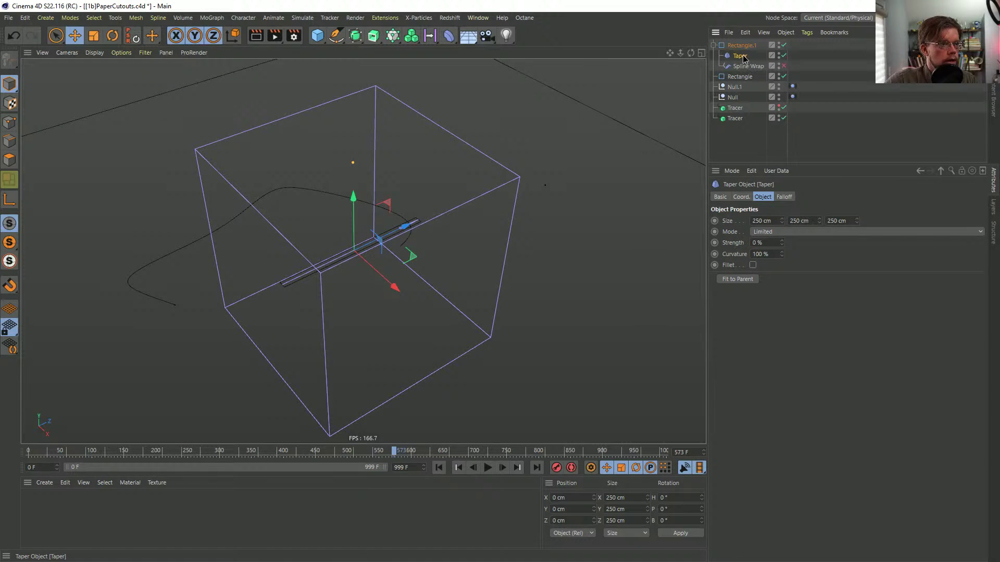
# - Rotate the Taper to a pitch of -90° and fit it to its parent Rectangle
pyautogui.press('r')
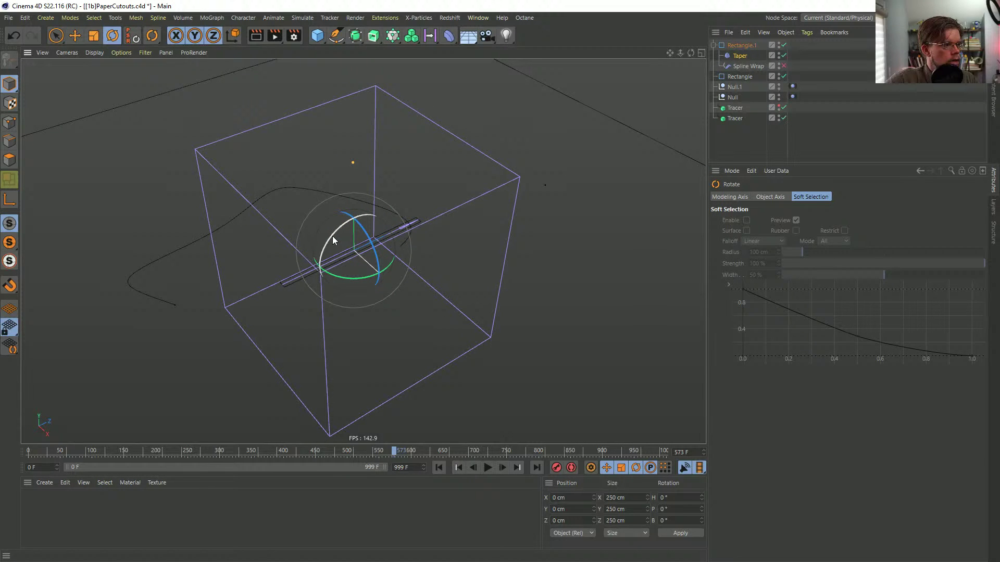
pyautogui.moveTo(332, 236); pyautogui.dragTo(375, 223)
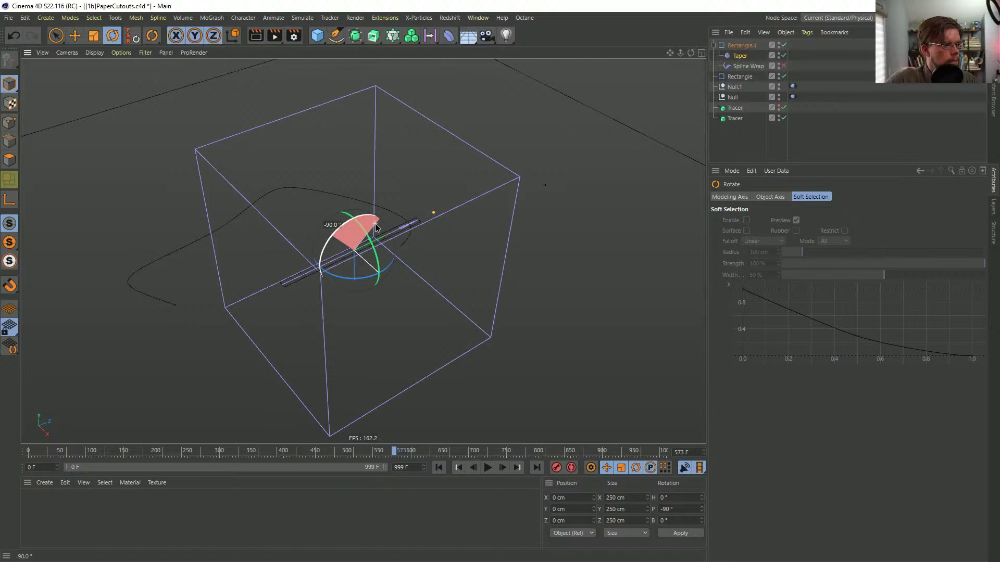
pyautogui.click(735, 56)
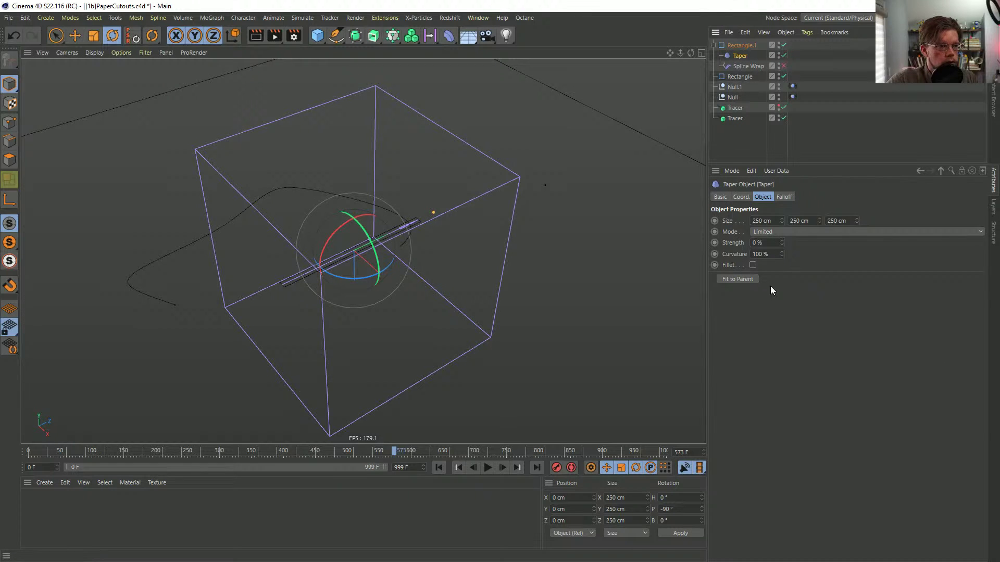
pyautogui.click(739, 279)
# - Try a Taper strength of 79%, and hide the Spline Wrap's cage in the viewport
pyautogui.moveTo(781, 242); pyautogui.dragTo(580, 232)
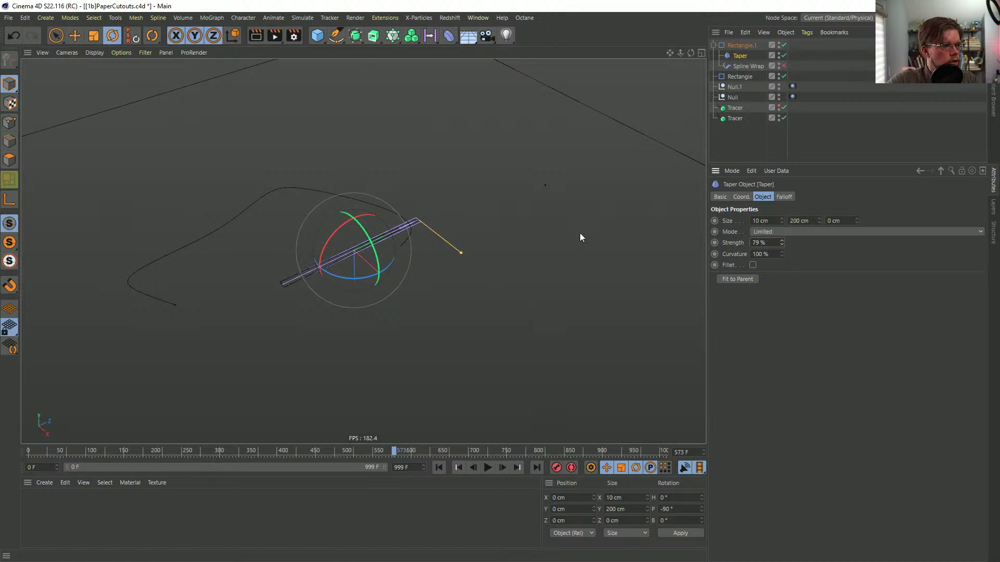
pyautogui.scroll(5, 408, 223)
pyautogui.click(845, 83)
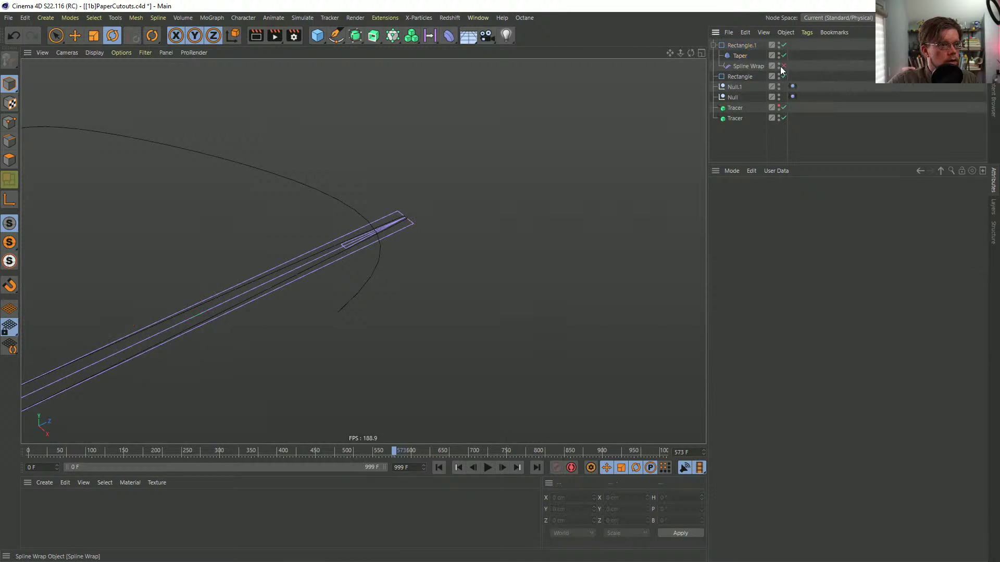
pyautogui.click(779, 64)
pyautogui.click(779, 63)
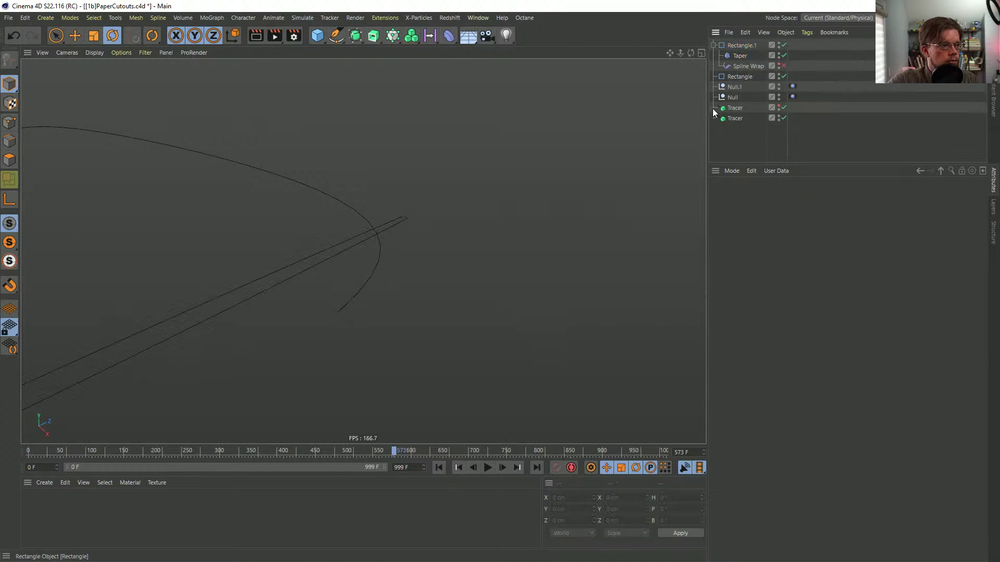
# - Set the Taper's strength to 99%, and re-enable the Spline Wrap on the Rectangle
pyautogui.click(741, 55)
pyautogui.moveTo(781, 242); pyautogui.dragTo(620, 280)
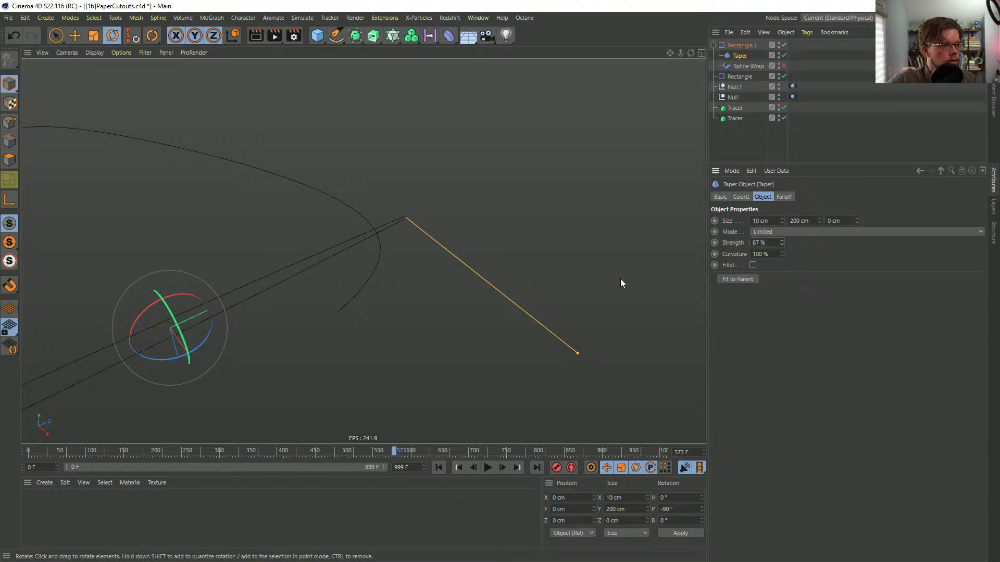
pyautogui.click(771, 242)
pyautogui.write('99')
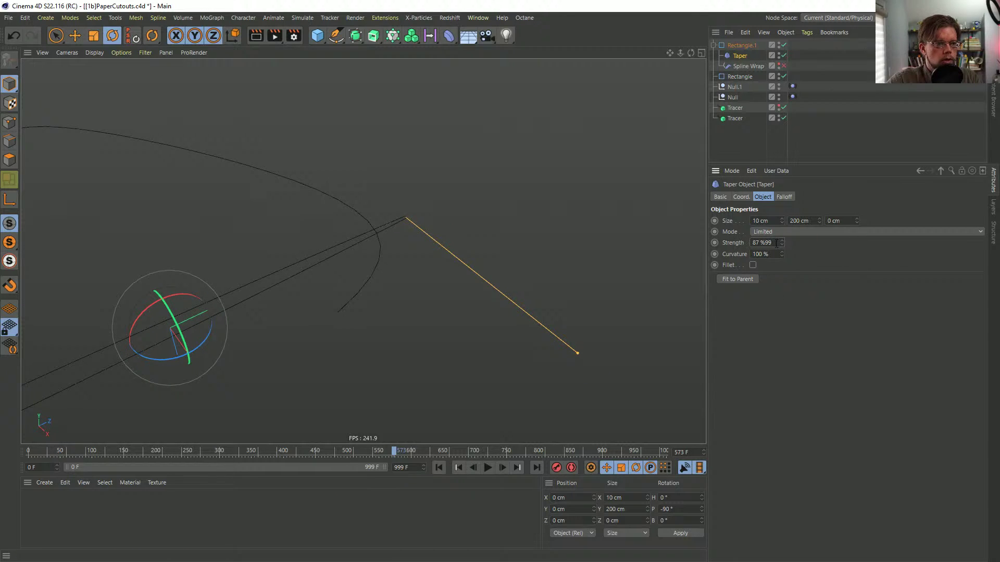
pyautogui.press('Return')
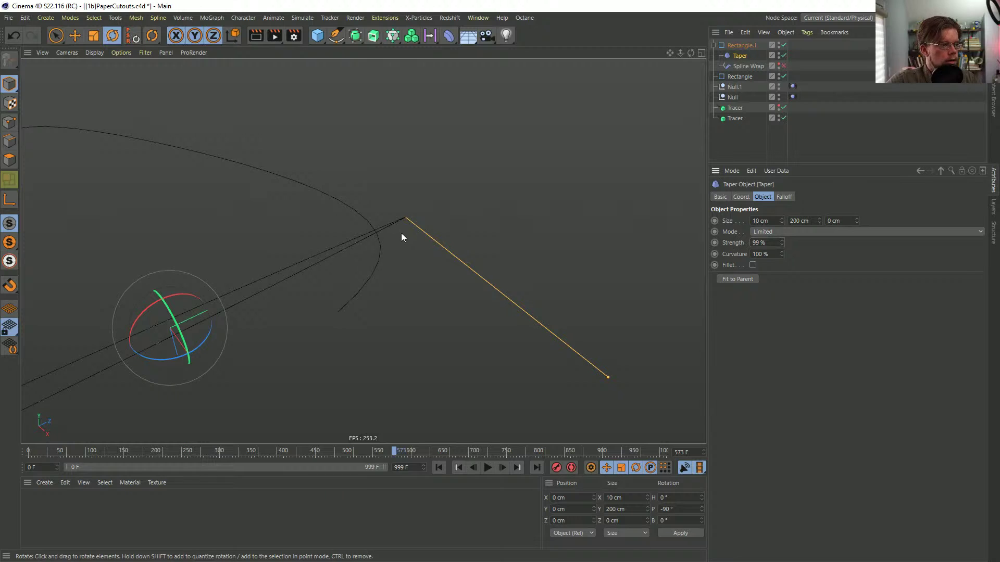
pyautogui.keyDown('alt'); pyautogui.moveTo(401, 238); pyautogui.dragTo(254, 266); pyautogui.keyUp('alt')
pyautogui.click(784, 66)
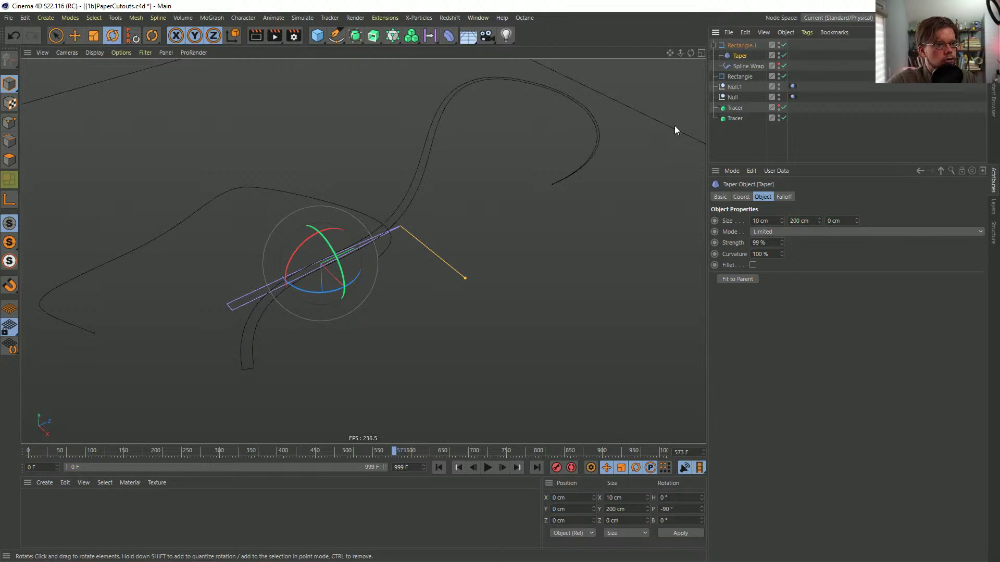
# - Duplicate Rectangle.1 with its deformers, assign the last Tracer to the copy's Spline Wrap, and hide that tracer in the viewport
pyautogui.click(734, 138)
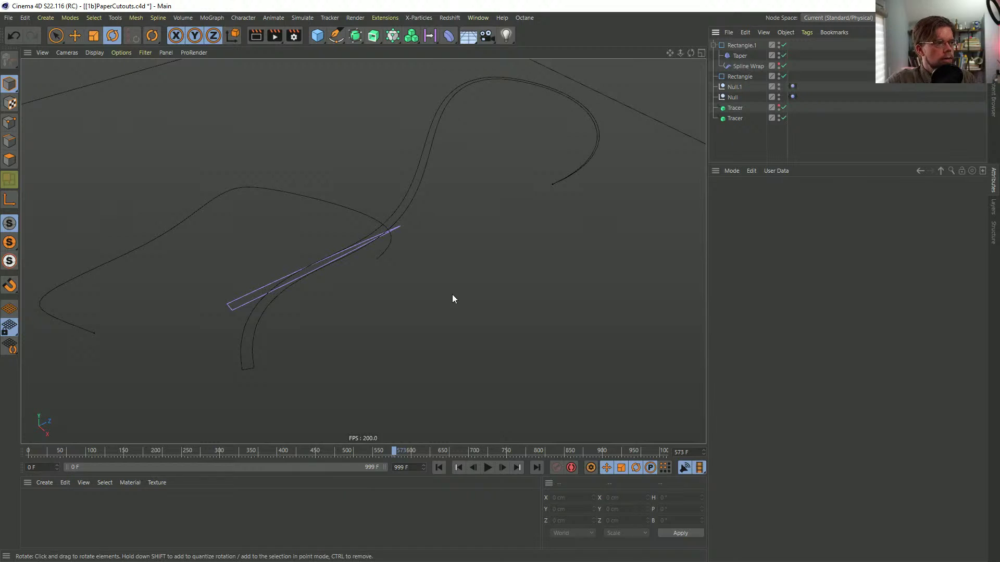
pyautogui.click(744, 46)
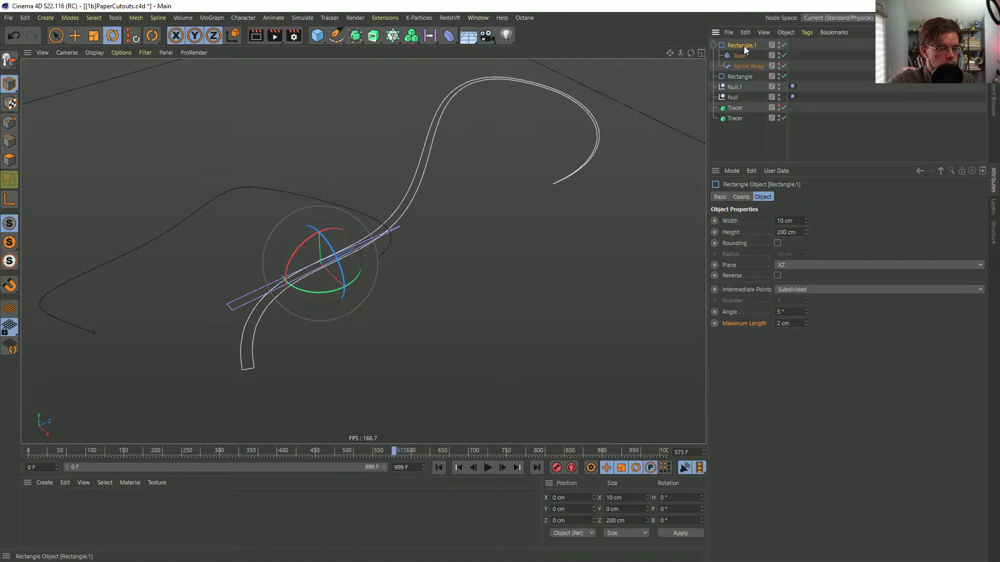
pyautogui.hotkey('ctrl', 'v')
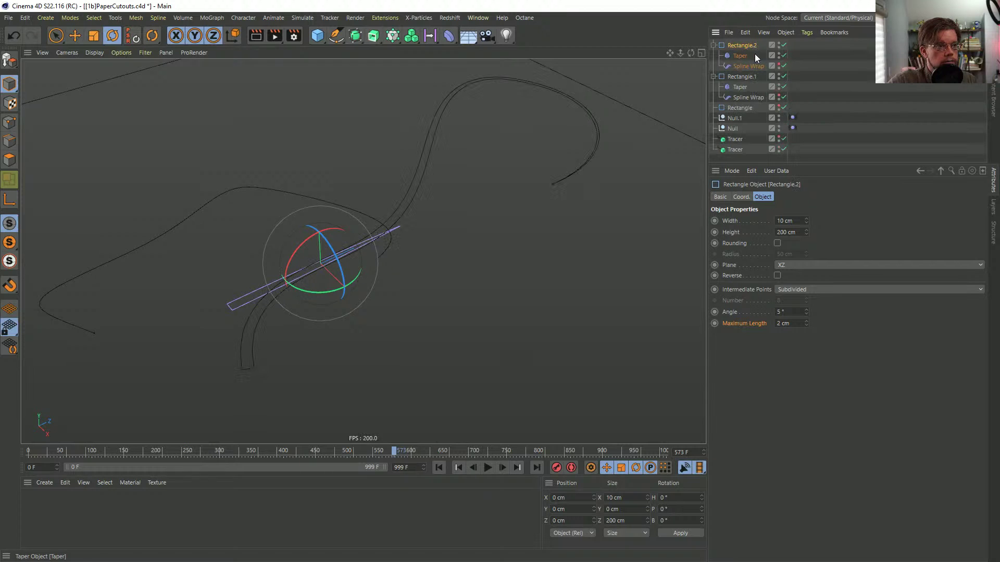
pyautogui.click(749, 65)
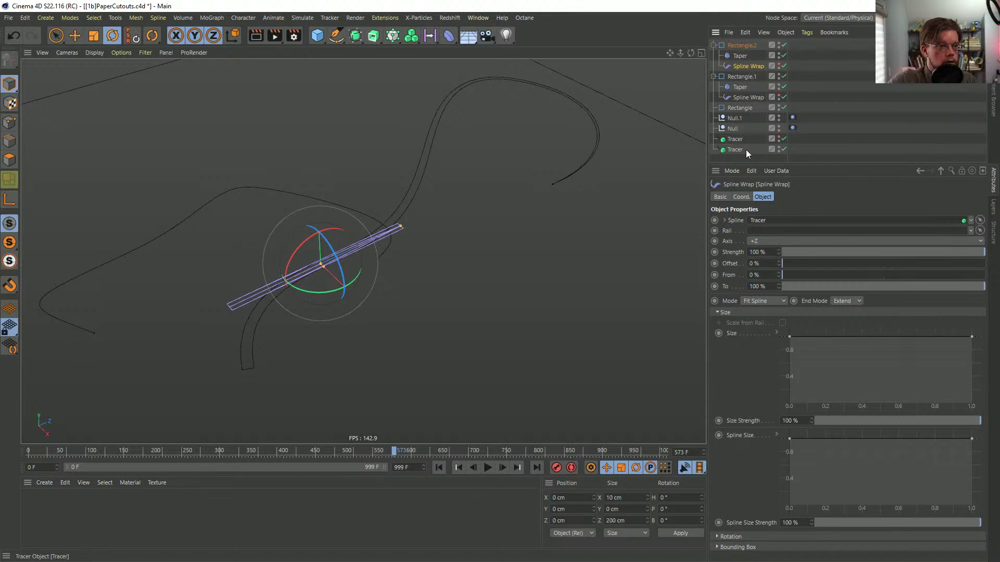
pyautogui.moveTo(735, 149); pyautogui.dragTo(769, 220)
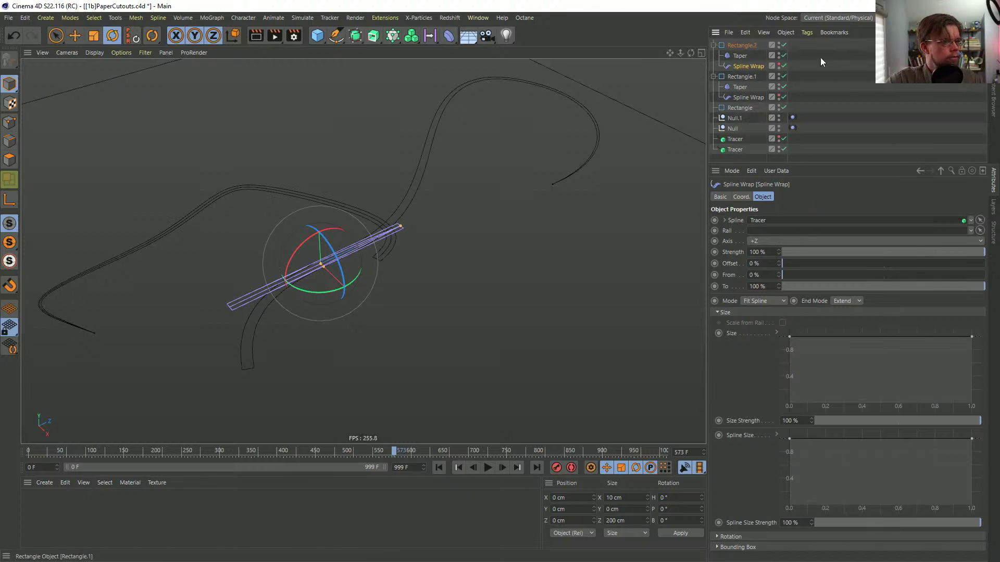
pyautogui.click(778, 147)
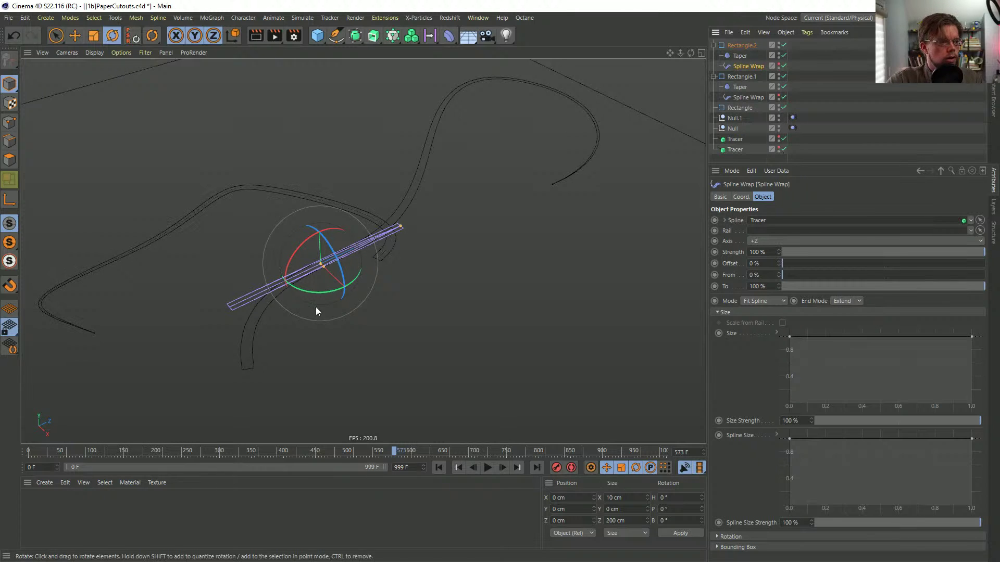
# - Play the animation on to frame 640 and nest both spline-wrapped rectangles under a new Spline Mask
pyautogui.click(488, 468)
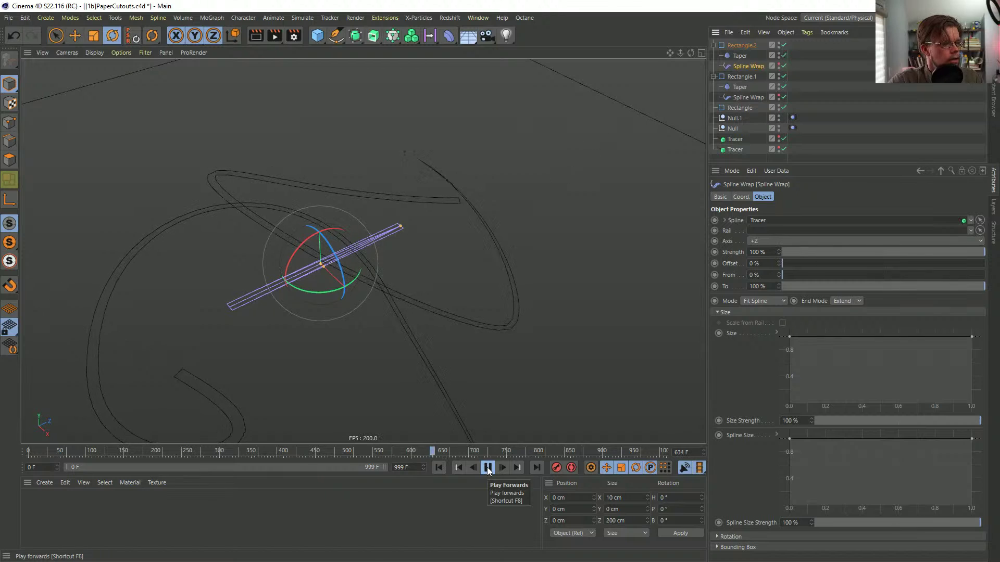
pyautogui.click(487, 468)
pyautogui.keyDown('alt'); pyautogui.moveTo(425, 348); pyautogui.dragTo(450, 221, button='middle'); pyautogui.keyUp('alt')
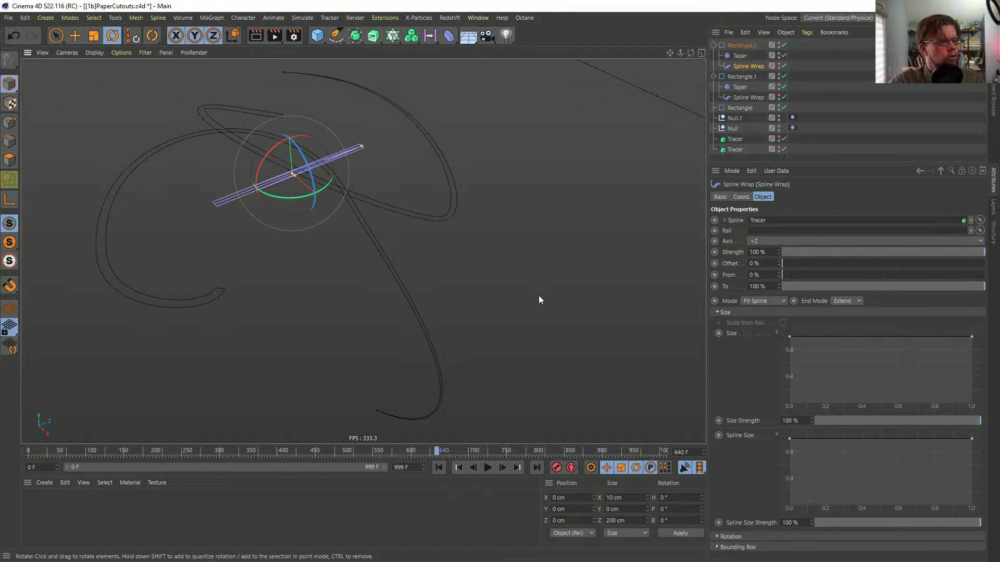
pyautogui.moveTo(448, 177)
pyautogui.keyDown('alt'); pyautogui.mouseDown()
pyautogui.moveTo(417, 211)
pyautogui.moveTo(405, 203)
pyautogui.moveTo(464, 184)
pyautogui.mouseUp(); pyautogui.keyUp('alt')
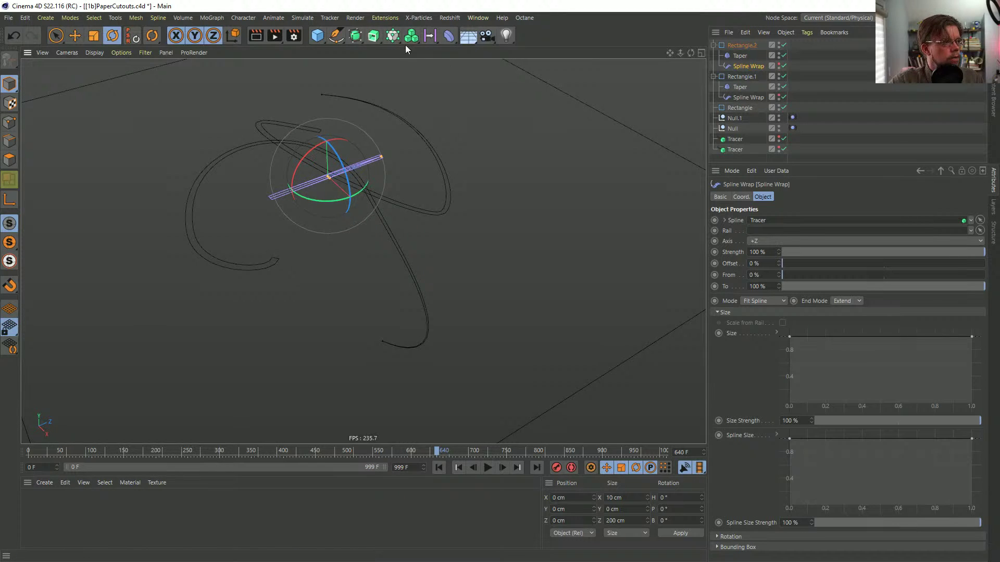
pyautogui.moveTo(373, 41); pyautogui.dragTo(492, 56)
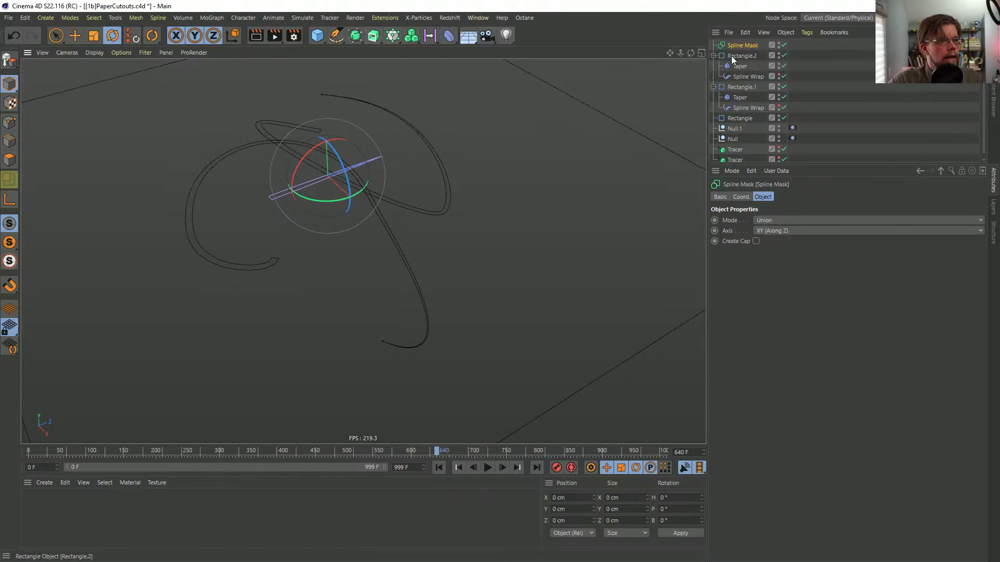
pyautogui.click(739, 87)
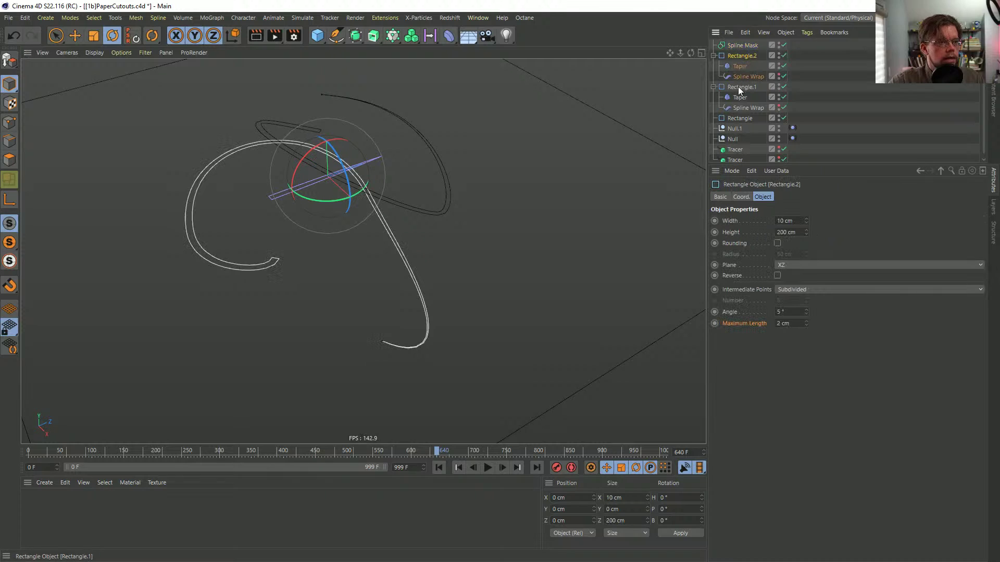
pyautogui.keyDown('ctrl'); pyautogui.click(745, 57); pyautogui.keyUp('ctrl')
pyautogui.moveTo(746, 61); pyautogui.dragTo(750, 47)
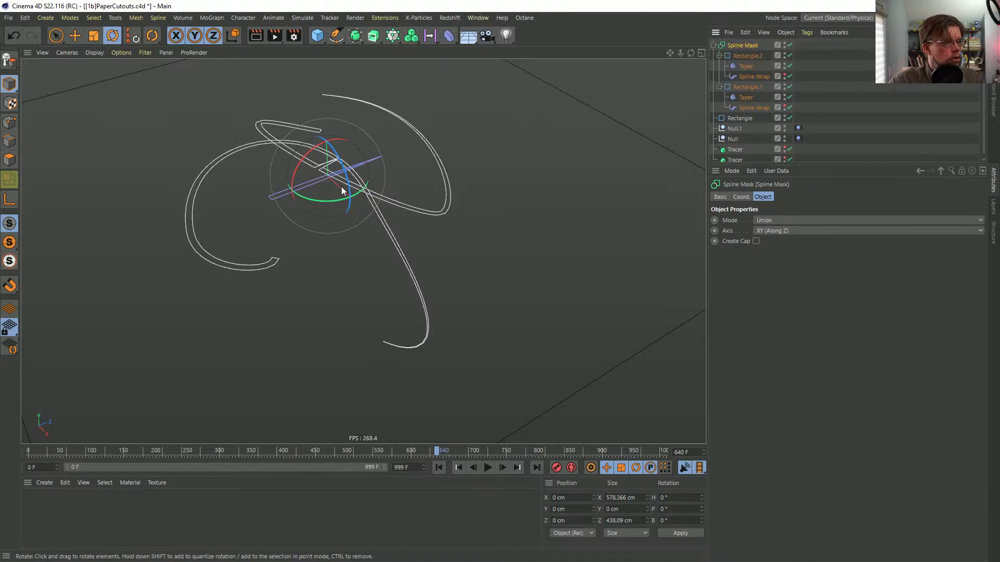
# - Try the And mode on the Spline Mask and restore Union
pyautogui.click(772, 218)
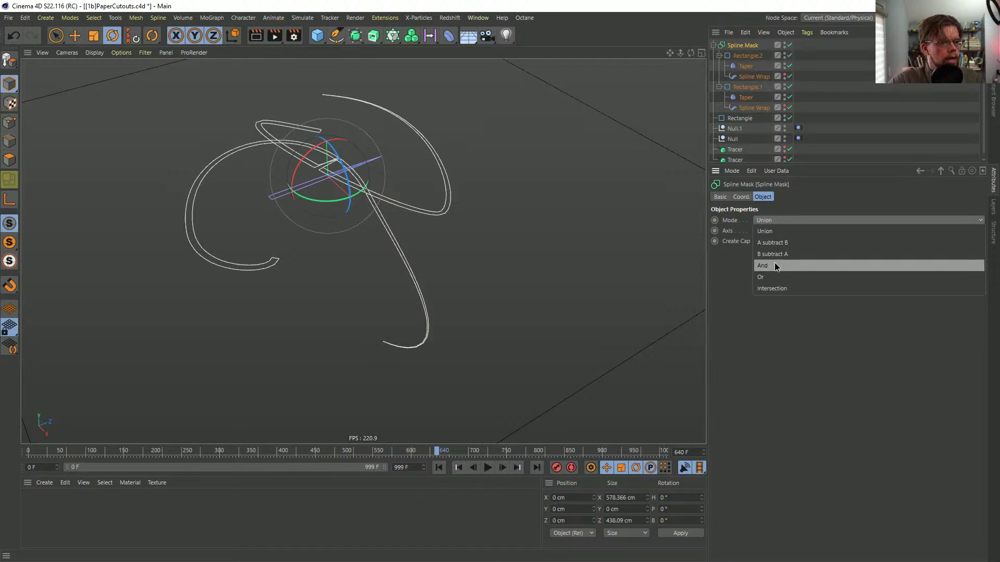
pyautogui.click(773, 265)
pyautogui.click(780, 220)
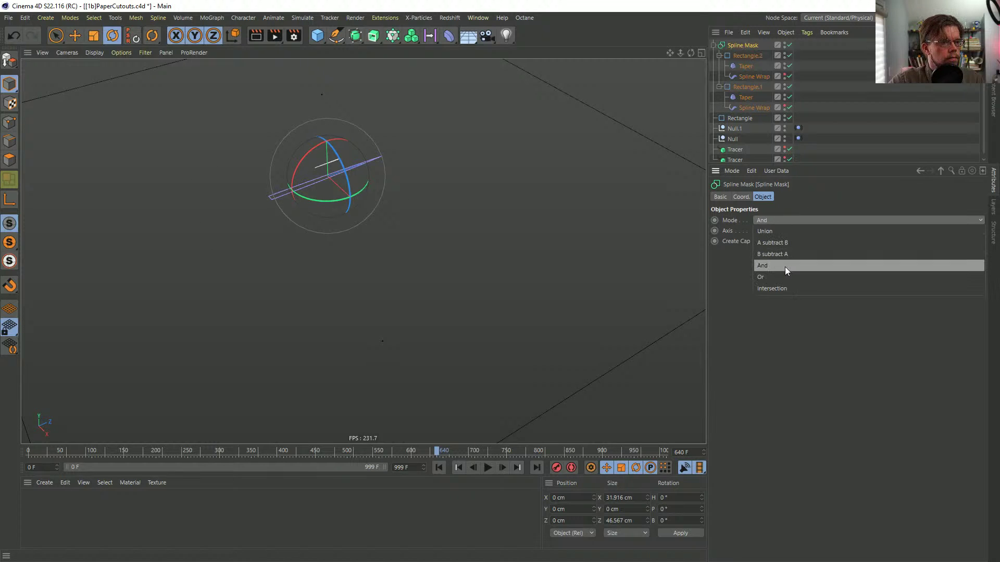
pyautogui.click(785, 229)
pyautogui.click(835, 111)
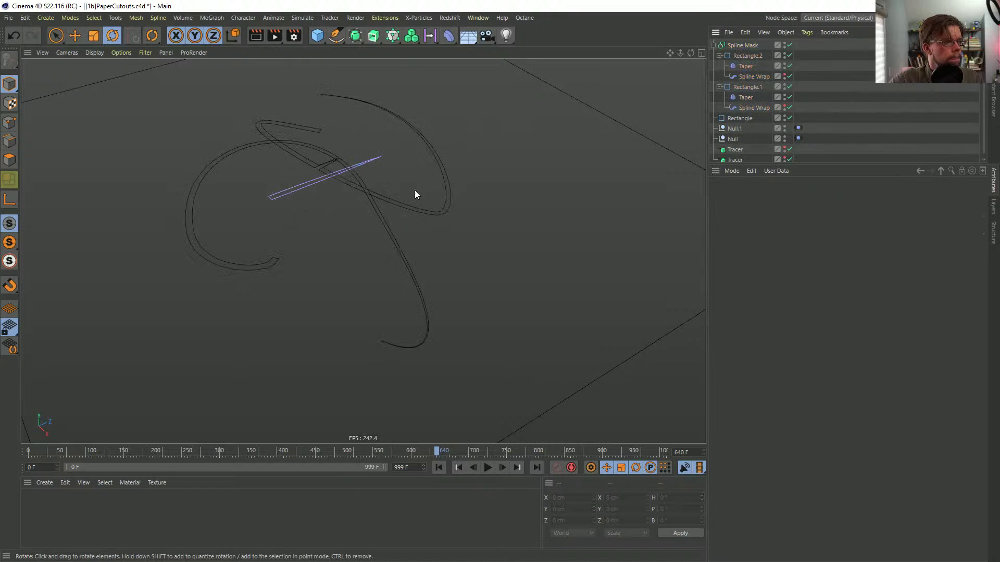
# - Set the Spline Mask's axis to XZ (Along Y) and check the merged strips by playing the animation
pyautogui.keyDown('alt'); pyautogui.moveTo(332, 165); pyautogui.dragTo(336, 193); pyautogui.keyUp('alt')
pyautogui.click(439, 467)
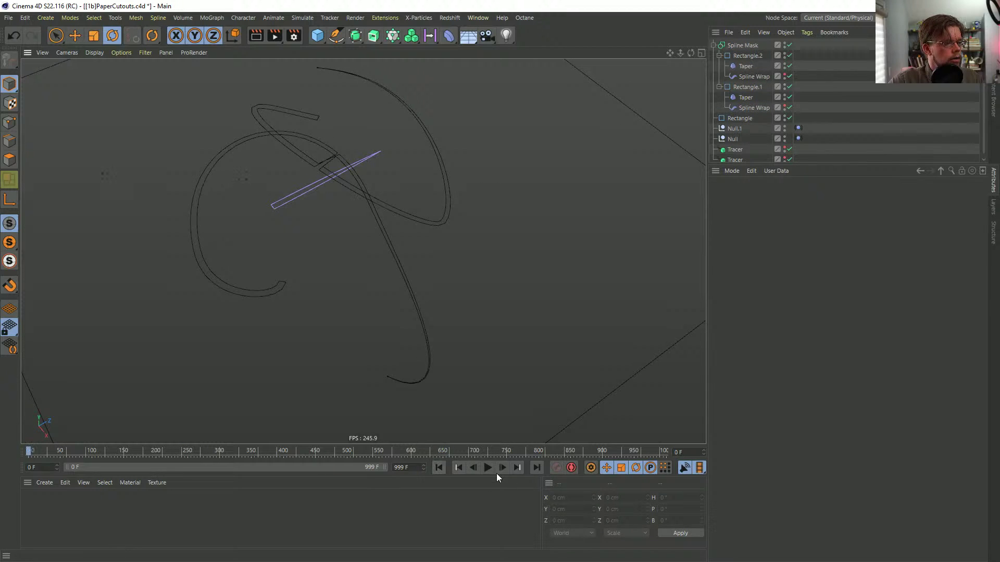
pyautogui.click(488, 467)
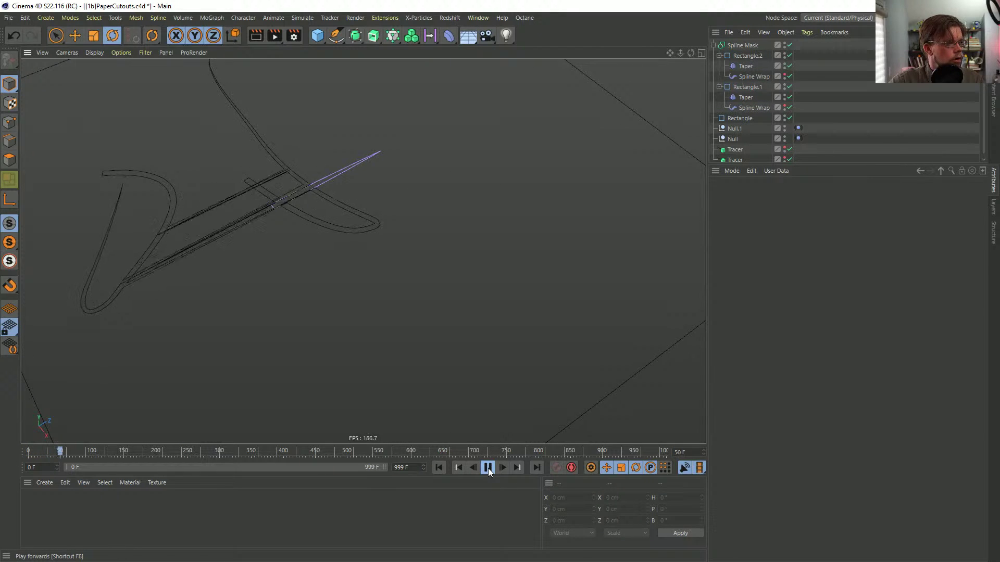
pyautogui.click(487, 467)
pyautogui.click(733, 46)
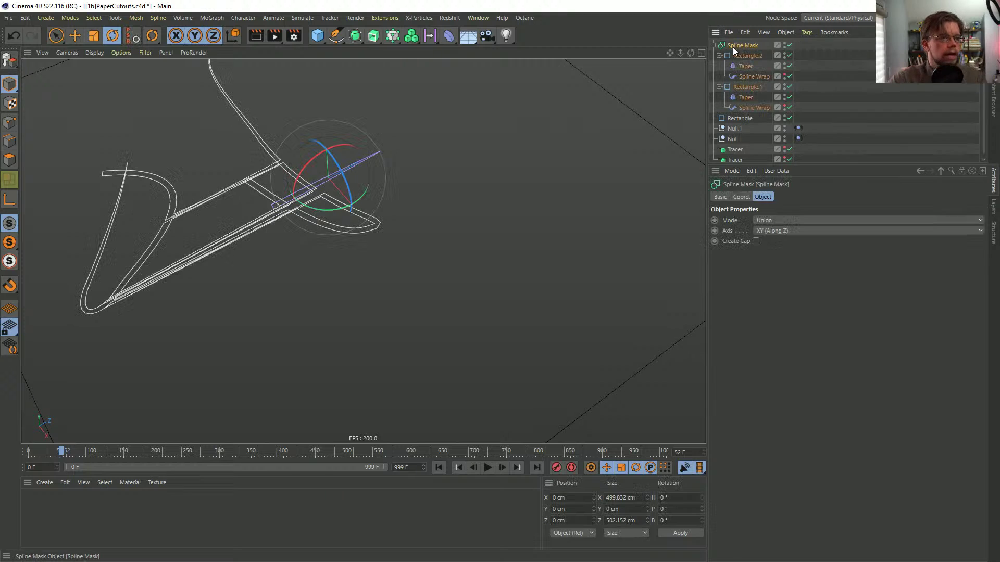
pyautogui.click(778, 232)
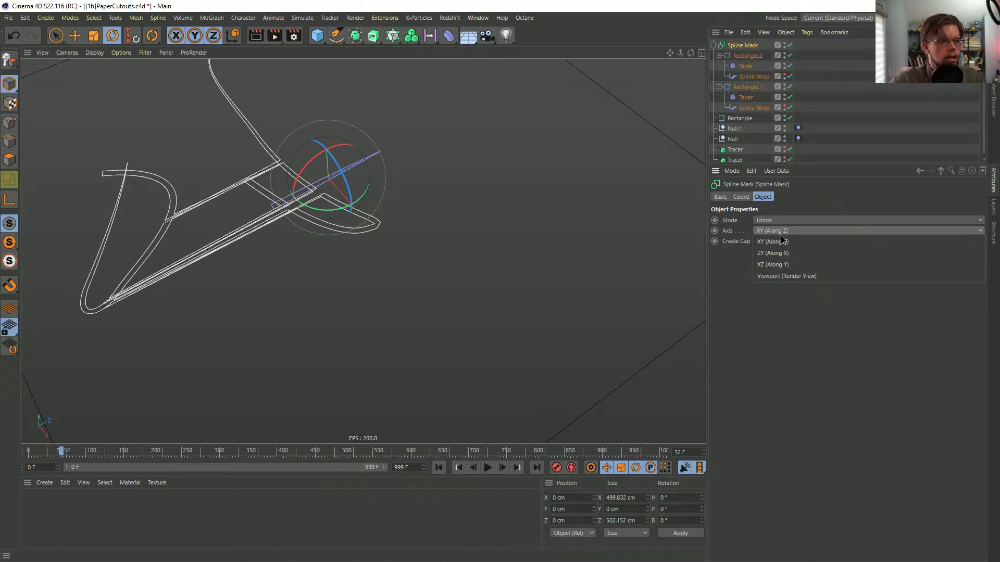
pyautogui.click(794, 261)
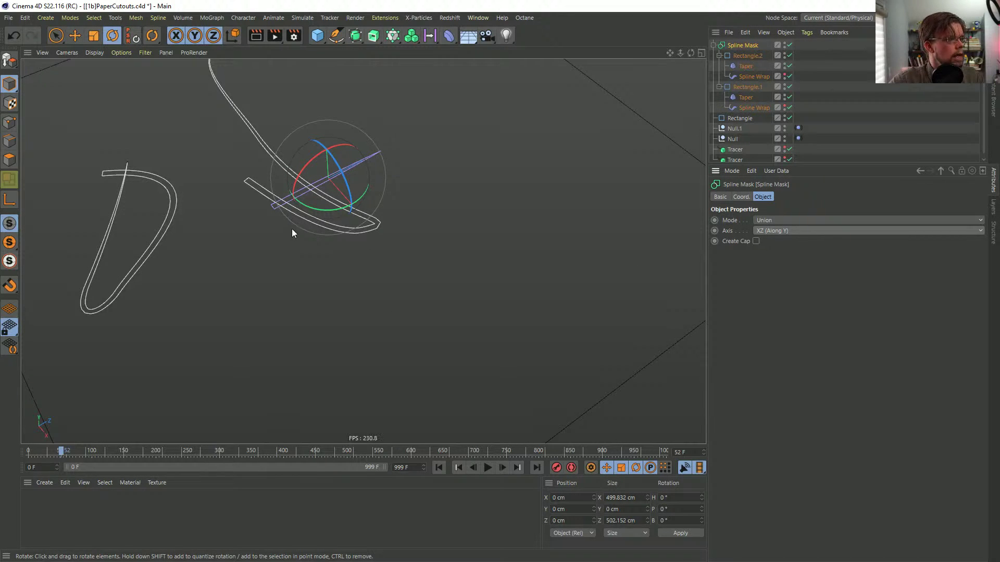
pyautogui.click(484, 468)
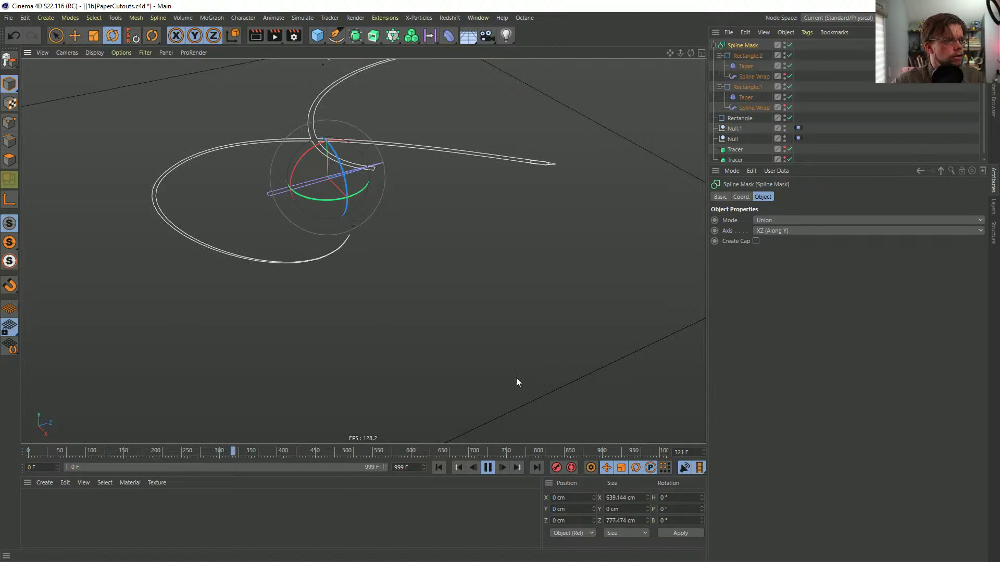
pyautogui.click(488, 468)
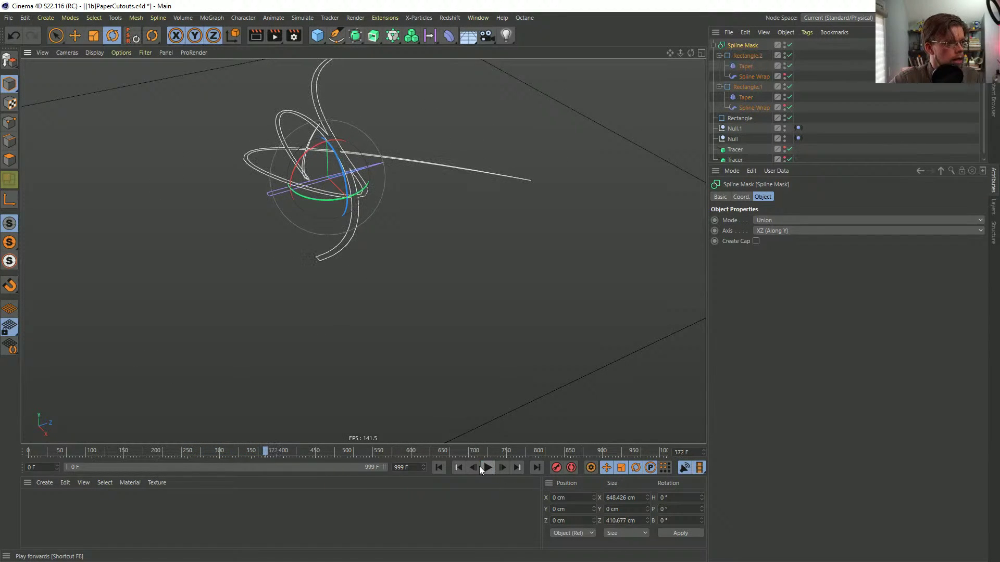
# - Duplicate the Spline Mask, delete the copy's child rectangles, and nest the original mask and the 1000 cm Rectangle inside it
pyautogui.keyDown('alt'); pyautogui.moveTo(359, 206); pyautogui.dragTo(383, 247); pyautogui.keyUp('alt')
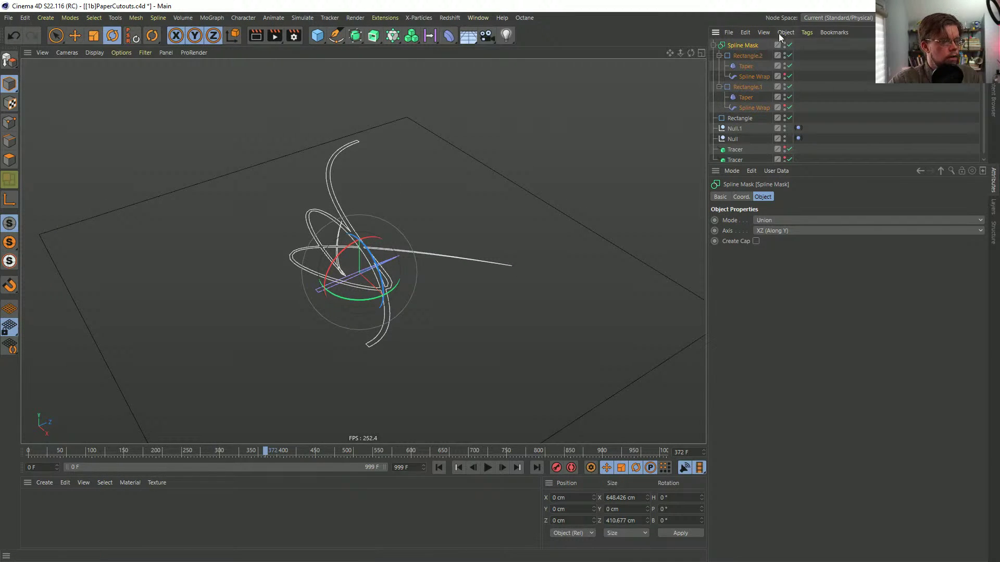
pyautogui.hotkey('ctrl', 'c')
pyautogui.hotkey('ctrl', 'v')
pyautogui.click(745, 58)
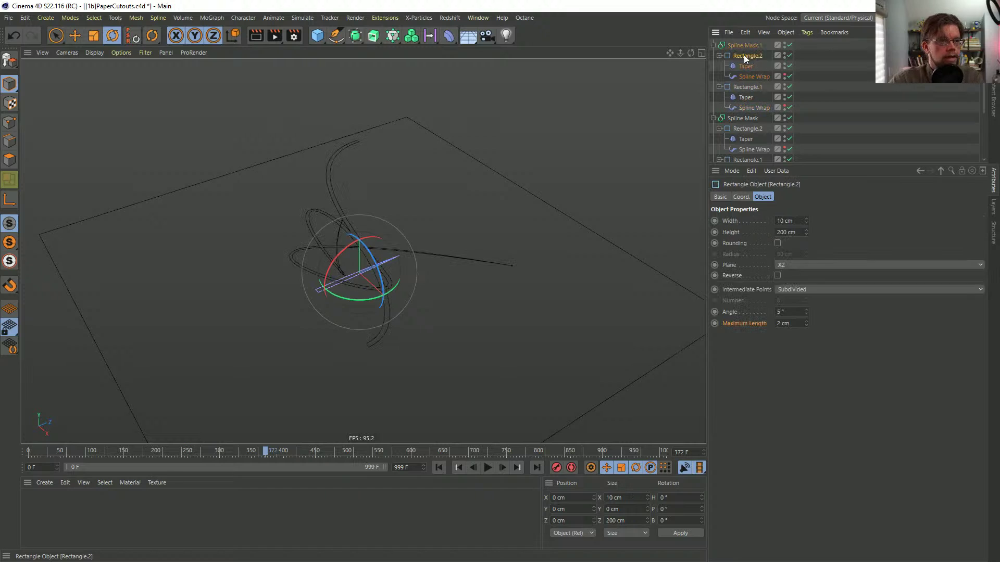
pyautogui.press('Delete')
pyautogui.click(744, 59)
pyautogui.press('Delete')
pyautogui.moveTo(744, 59)
pyautogui.mouseDown()
pyautogui.moveTo(749, 47)
pyautogui.moveTo(752, 58)
pyautogui.mouseUp()
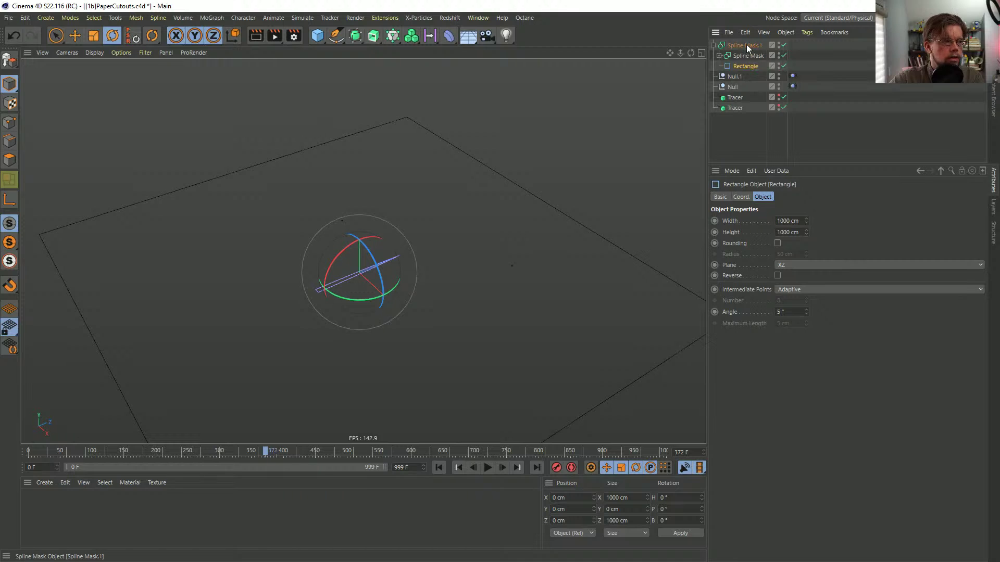
# - Try the Intersection and And modes on the outer Spline Mask.1, playing the animation to compare
pyautogui.click(745, 45)
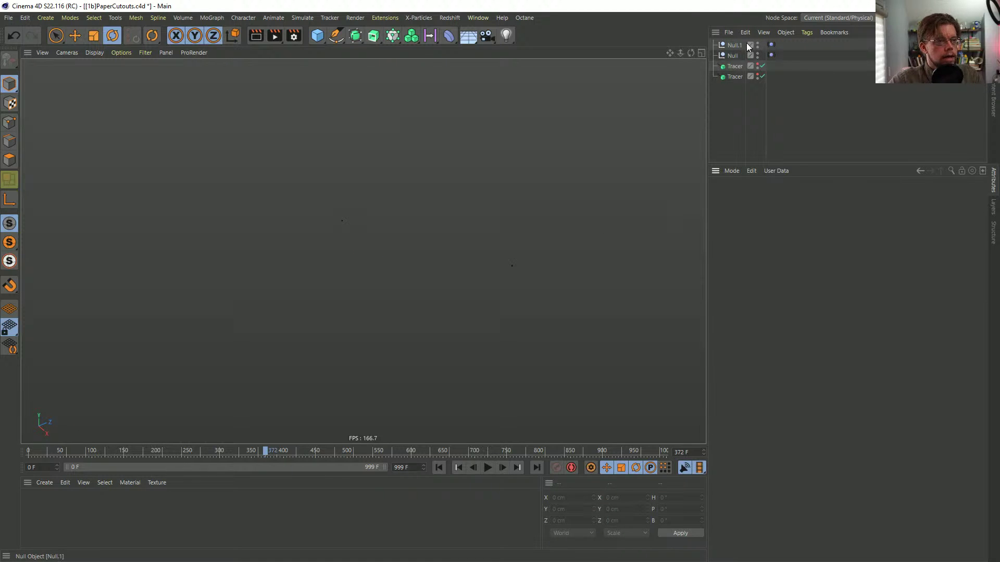
pyautogui.click(786, 221)
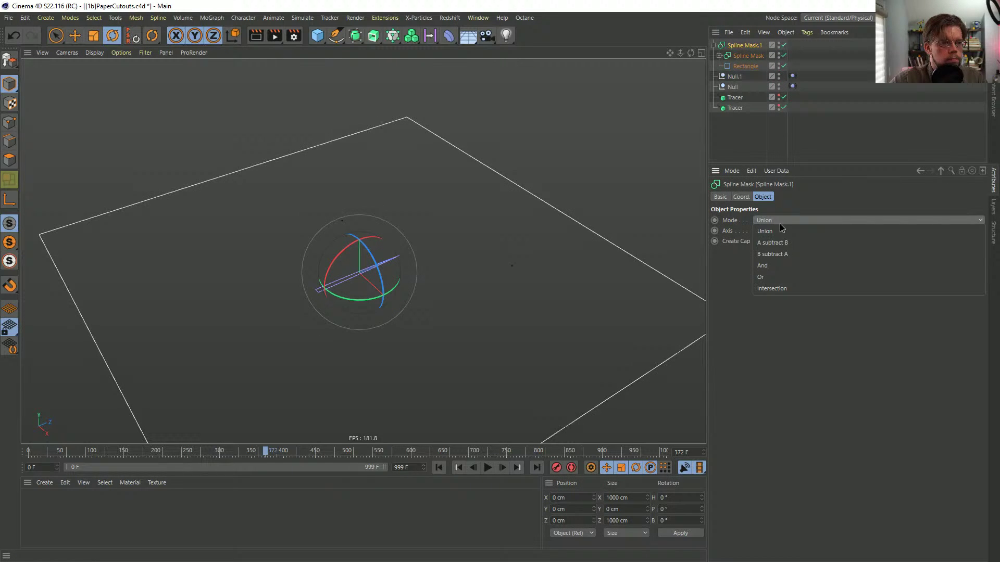
pyautogui.click(795, 287)
pyautogui.click(488, 467)
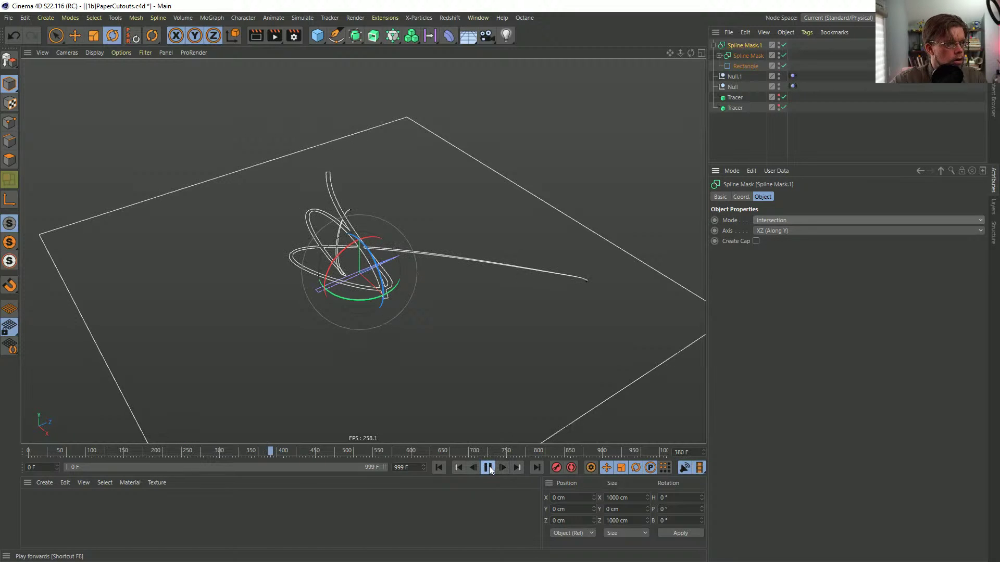
pyautogui.click(487, 466)
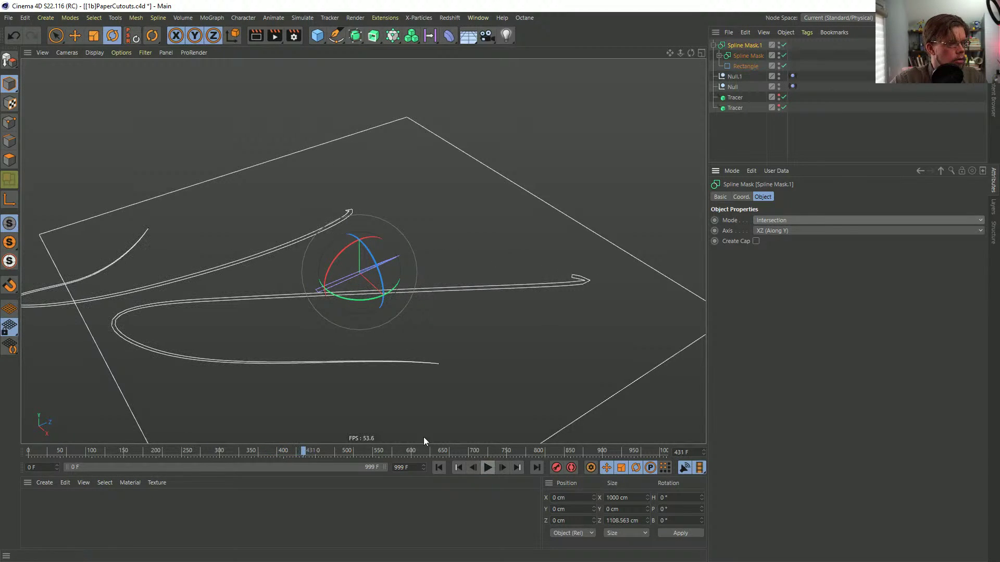
pyautogui.click(769, 219)
pyautogui.click(772, 265)
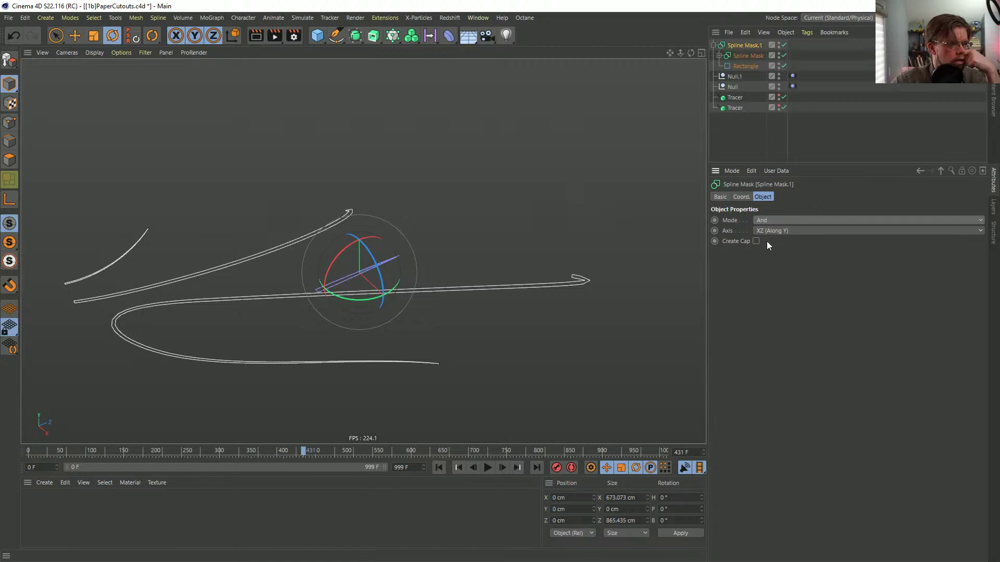
# - Set Spline Mask.1 to A subtract B with the Rectangle ordered above the nested mask, and play the animation to check the cutout
pyautogui.click(775, 219)
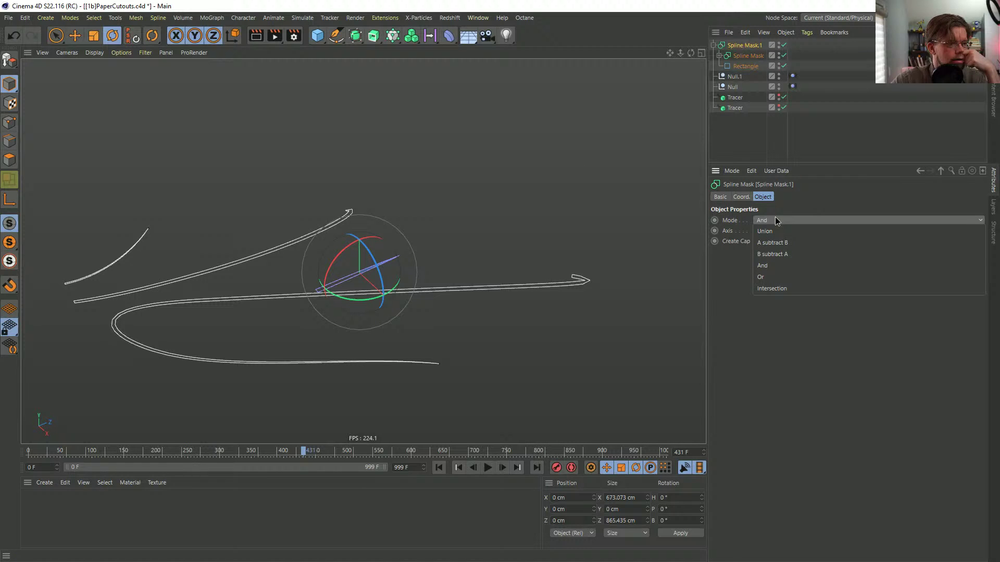
pyautogui.click(792, 241)
pyautogui.click(764, 76)
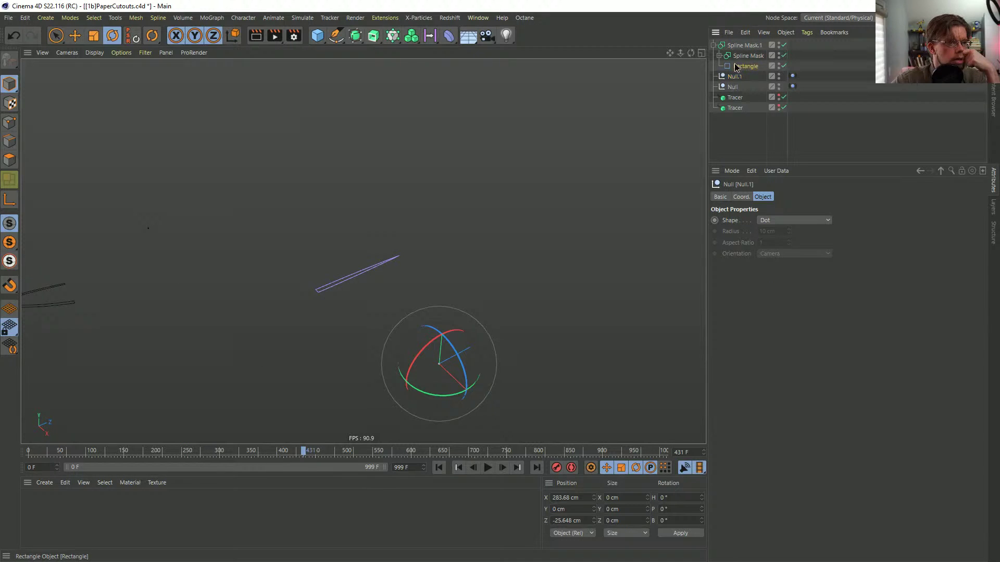
pyautogui.moveTo(747, 49); pyautogui.dragTo(748, 50)
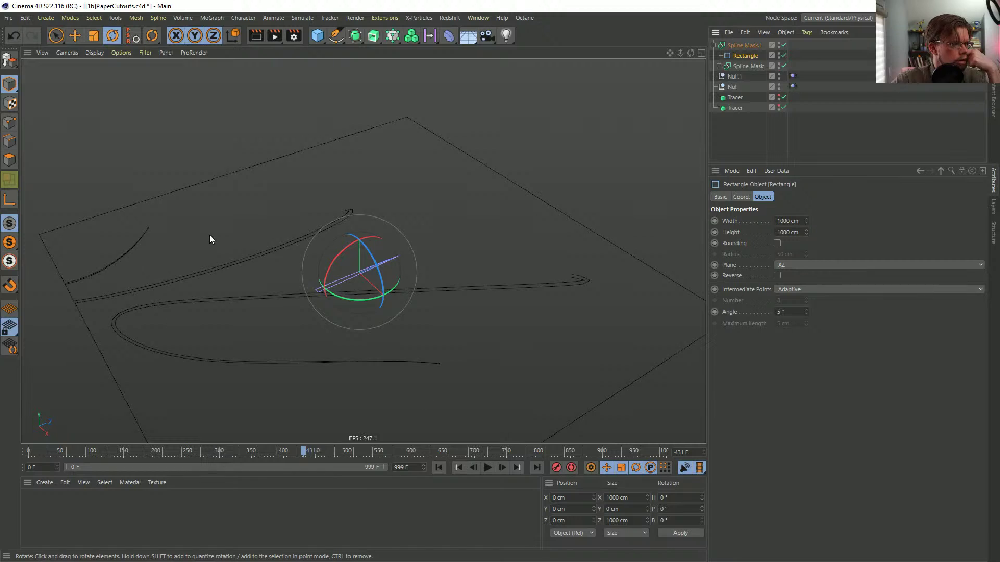
pyautogui.click(487, 467)
pyautogui.keyDown('alt'); pyautogui.moveTo(476, 411); pyautogui.dragTo(375, 252, button='middle'); pyautogui.keyUp('alt')
pyautogui.click(503, 467)
pyautogui.click(489, 467)
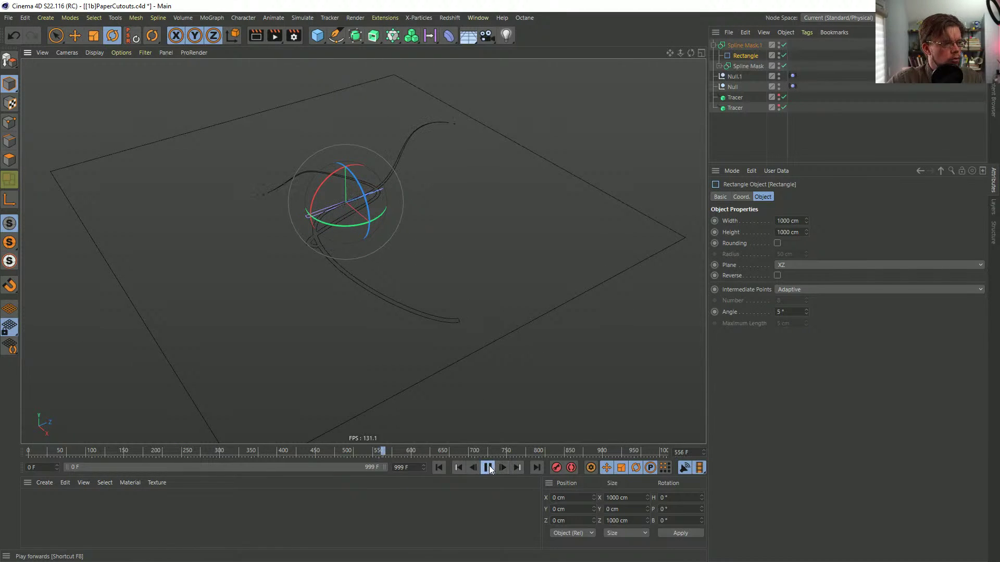
pyautogui.click(489, 467)
# - Add an Extrude object, nest Spline Mask.1 inside it, and set its direction to Y with a 10 cm offset
pyautogui.click(374, 36)
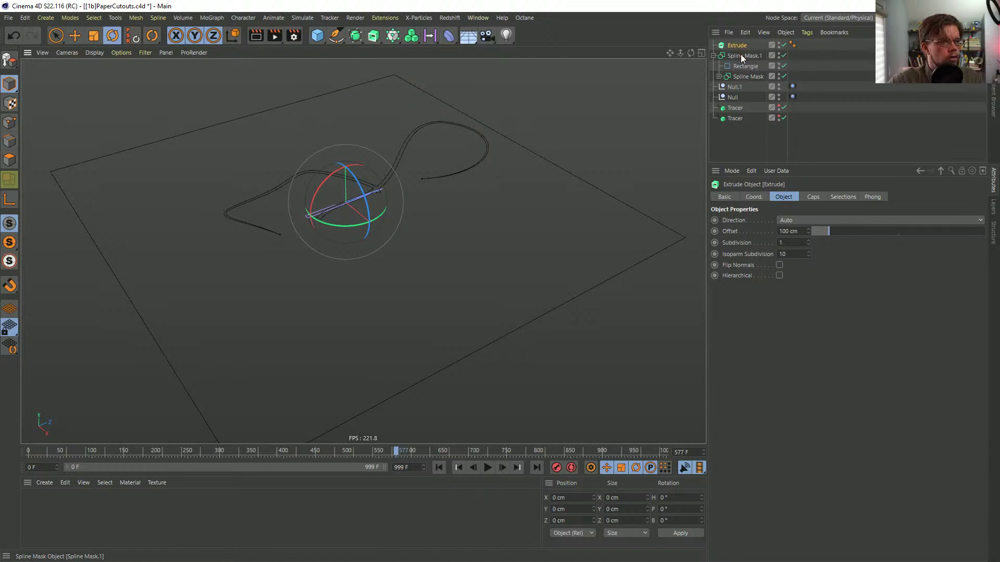
pyautogui.moveTo(741, 54); pyautogui.dragTo(734, 45)
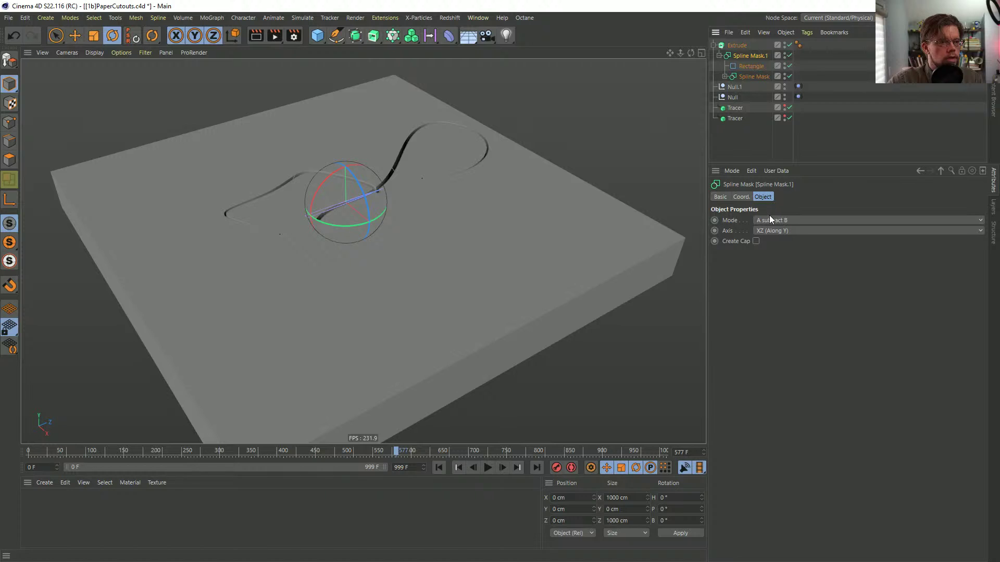
pyautogui.click(736, 46)
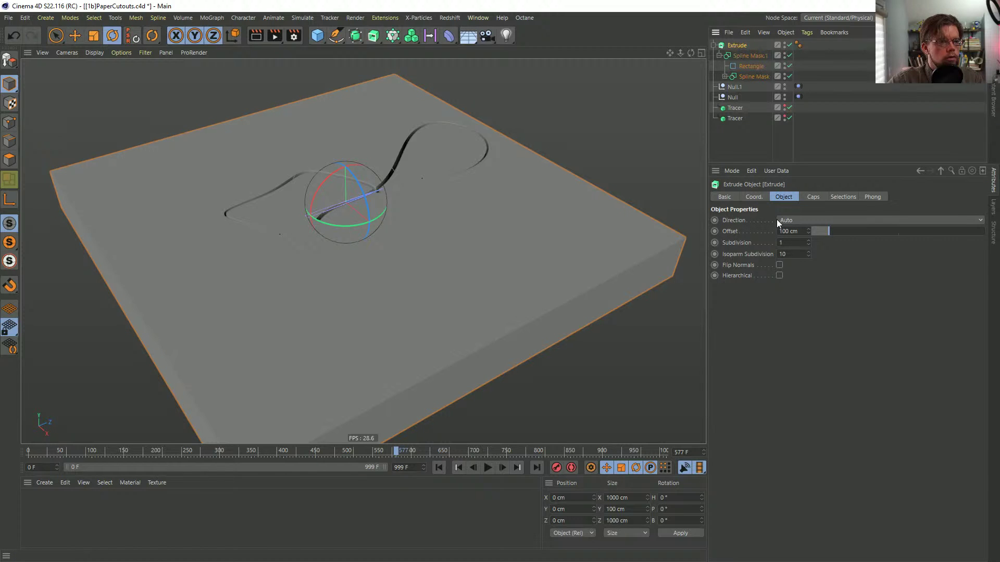
pyautogui.click(796, 220)
pyautogui.click(786, 254)
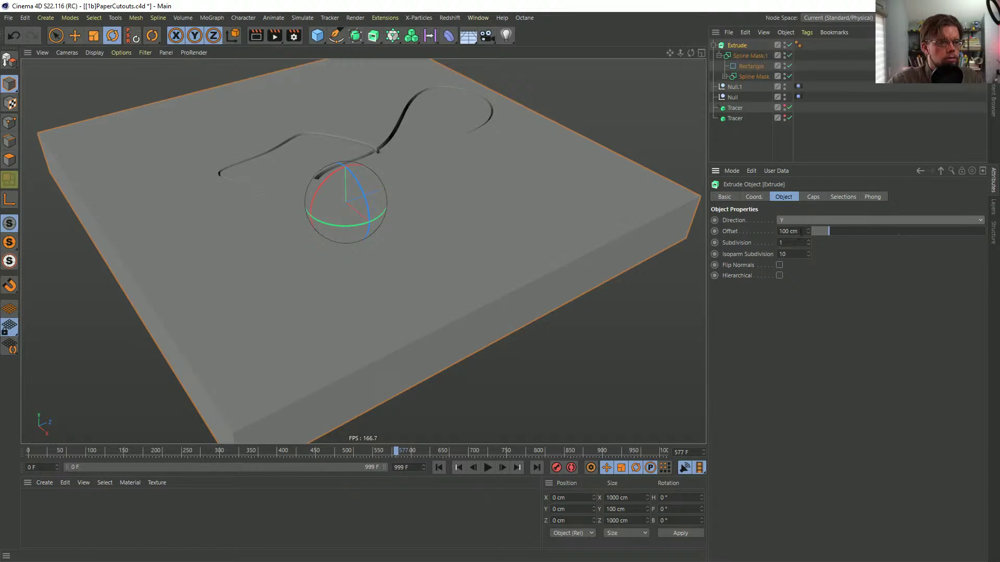
pyautogui.click(788, 231)
pyautogui.write('1')
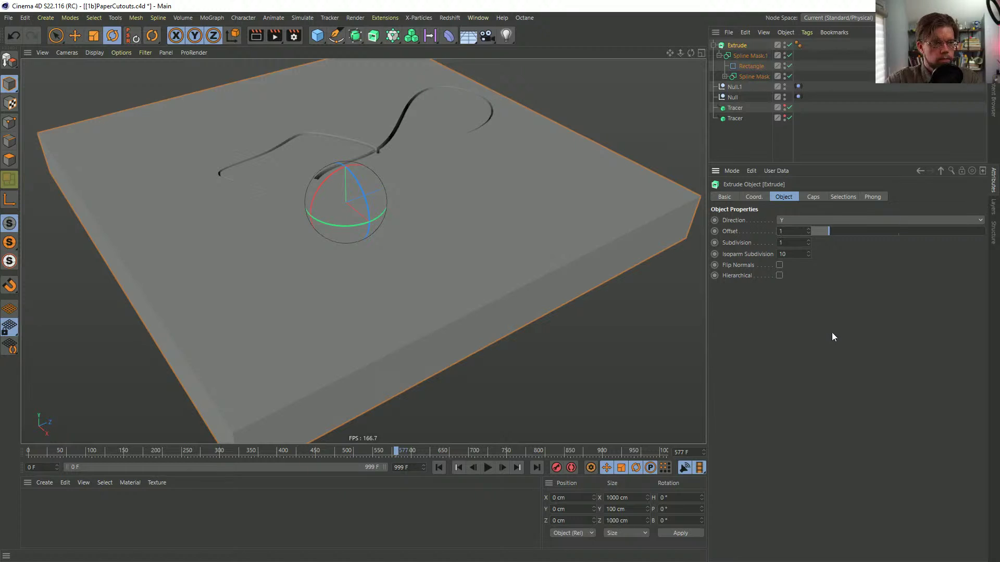
pyautogui.write('0')
pyautogui.press('Return')
# - Play the animation and inspect the extruded cutout up close where the strips cross
pyautogui.keyDown('alt'); pyautogui.moveTo(379, 206); pyautogui.dragTo(382, 247); pyautogui.keyUp('alt')
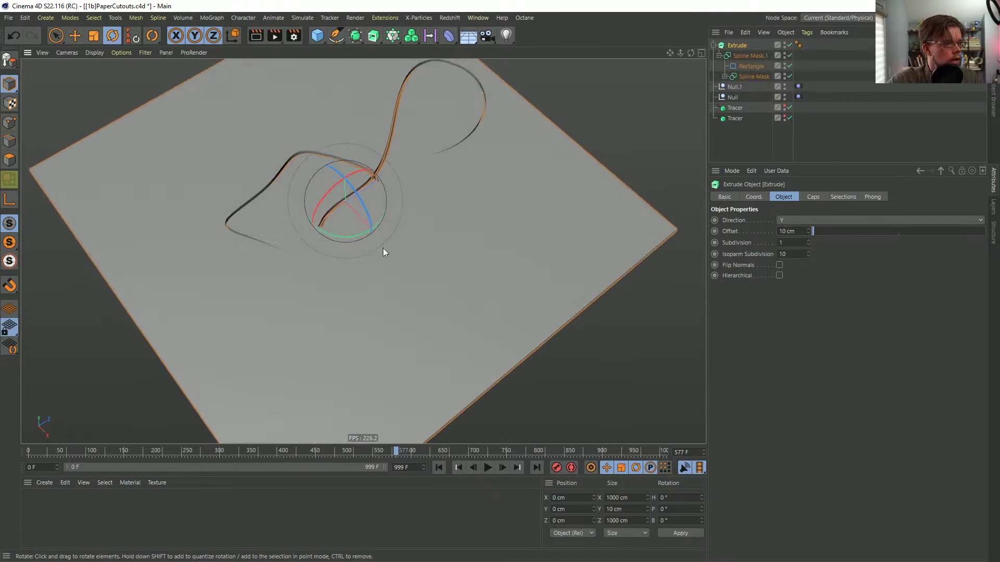
pyautogui.click(840, 107)
pyautogui.keyDown('alt'); pyautogui.moveTo(396, 180); pyautogui.dragTo(398, 174); pyautogui.keyUp('alt')
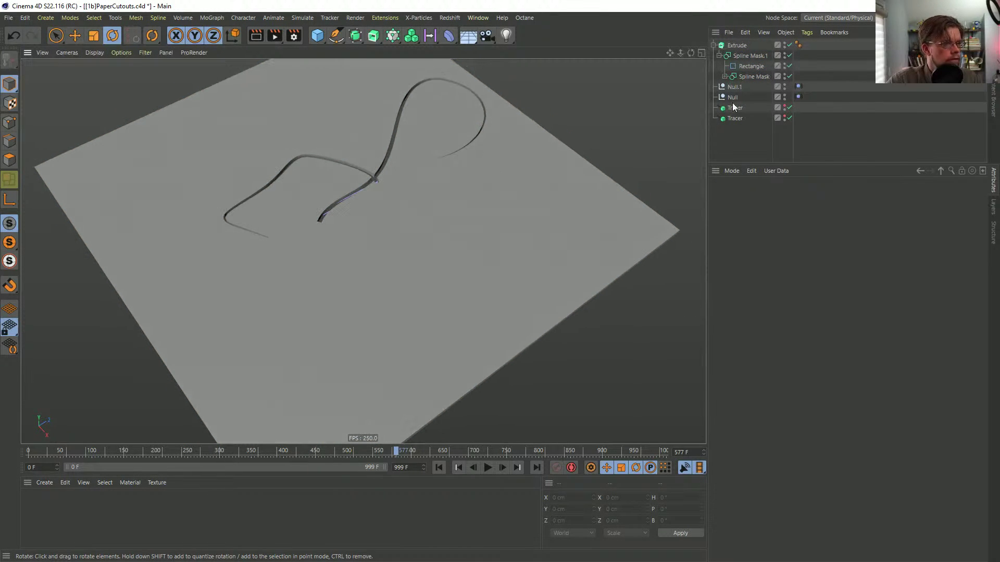
pyautogui.click(489, 467)
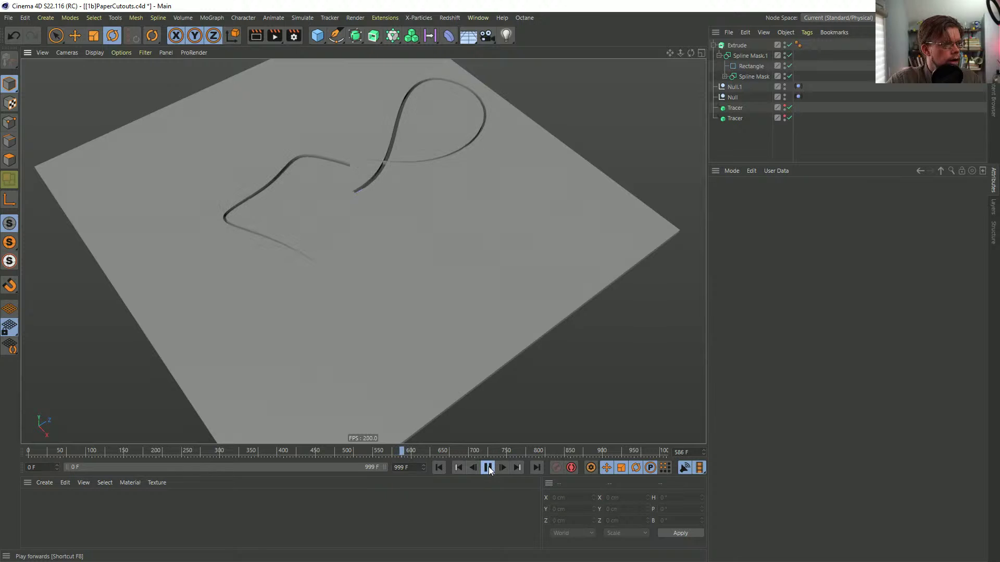
pyautogui.click(488, 467)
pyautogui.scroll(10, 343, 251)
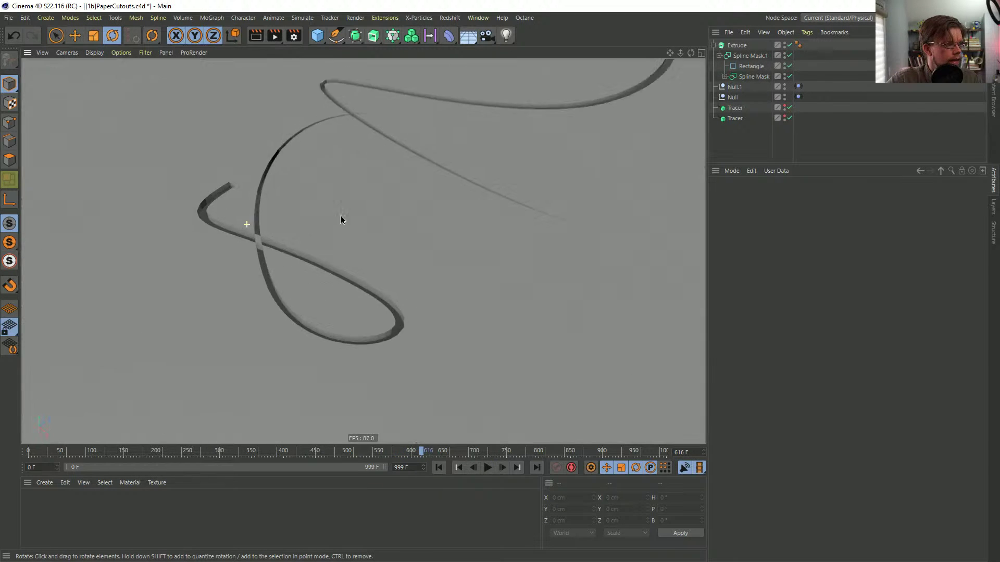
pyautogui.moveTo(343, 251)
pyautogui.keyDown('alt'); pyautogui.mouseDown()
pyautogui.moveTo(332, 242)
pyautogui.moveTo(307, 279)
pyautogui.moveTo(392, 260)
pyautogui.moveTo(317, 230)
pyautogui.moveTo(308, 239)
pyautogui.moveTo(392, 223)
pyautogui.moveTo(382, 276)
pyautogui.mouseUp(); pyautogui.keyUp('alt')
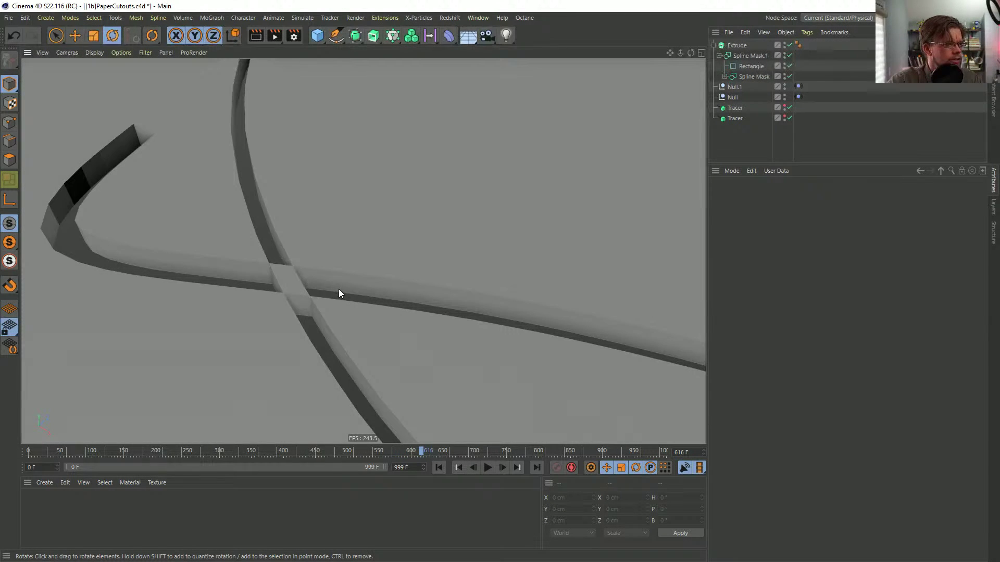
pyautogui.scroll(-10, 340, 276)
pyautogui.click(488, 467)
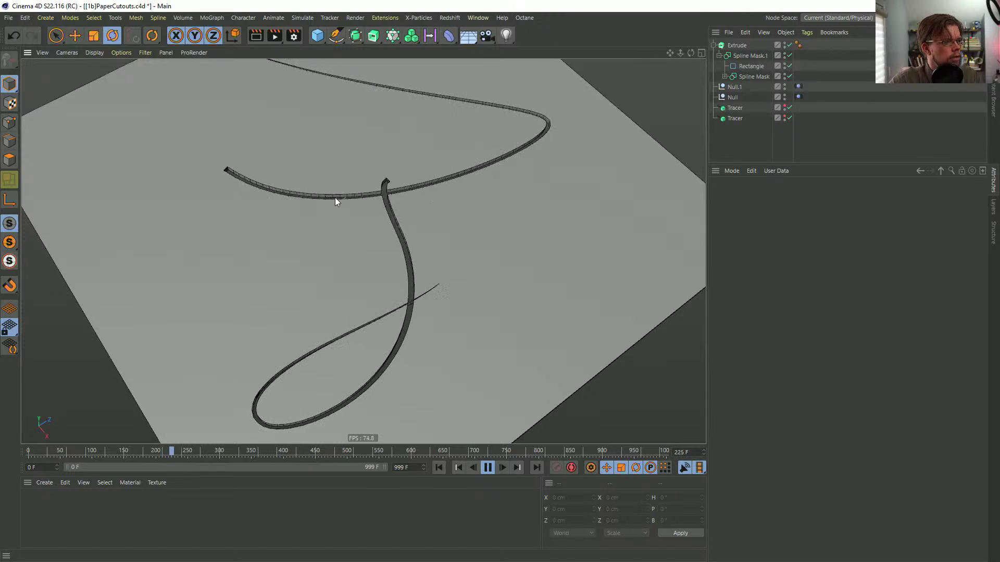
pyautogui.click(487, 468)
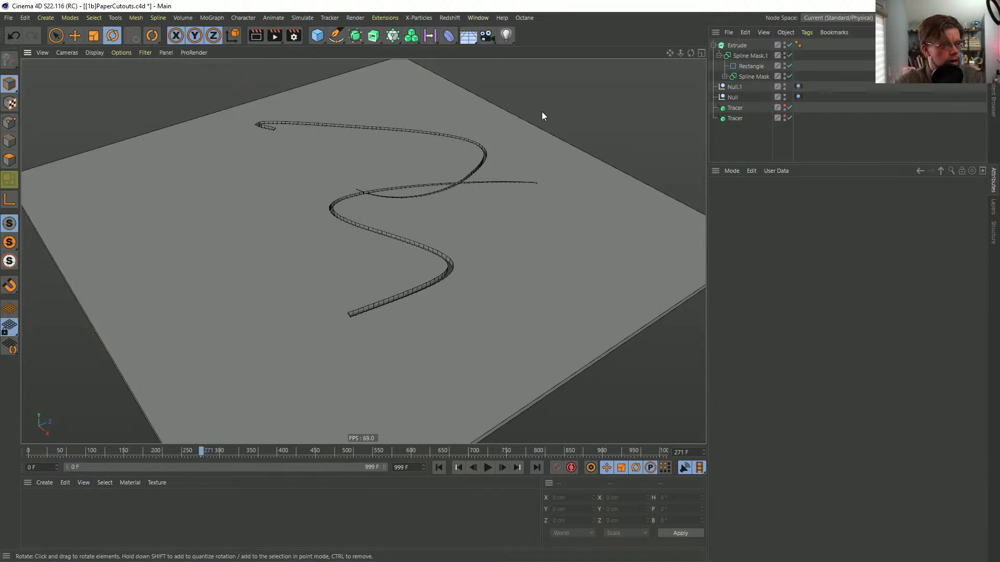
pyautogui.click(757, 56)
pyautogui.click(775, 220)
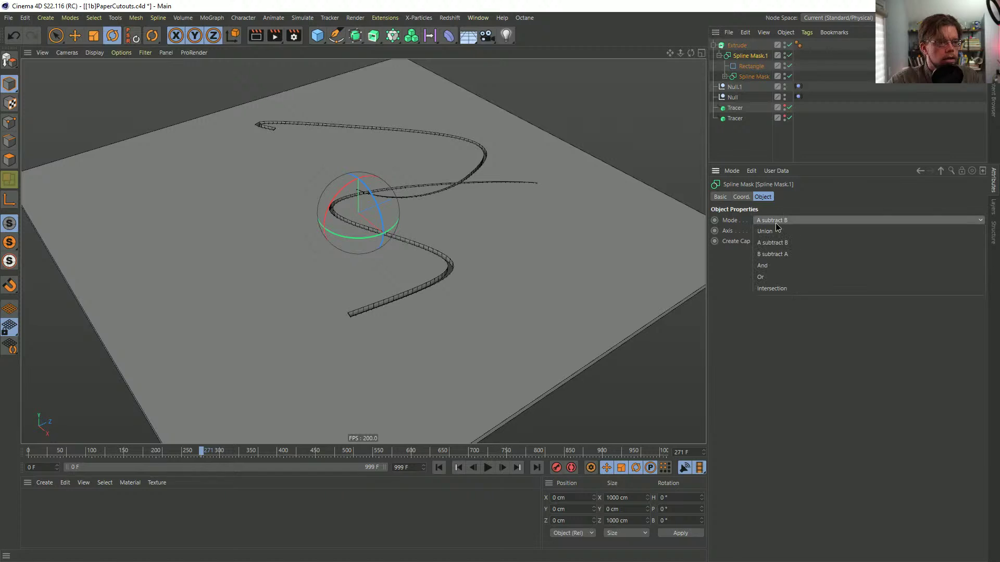
pyautogui.click(774, 337)
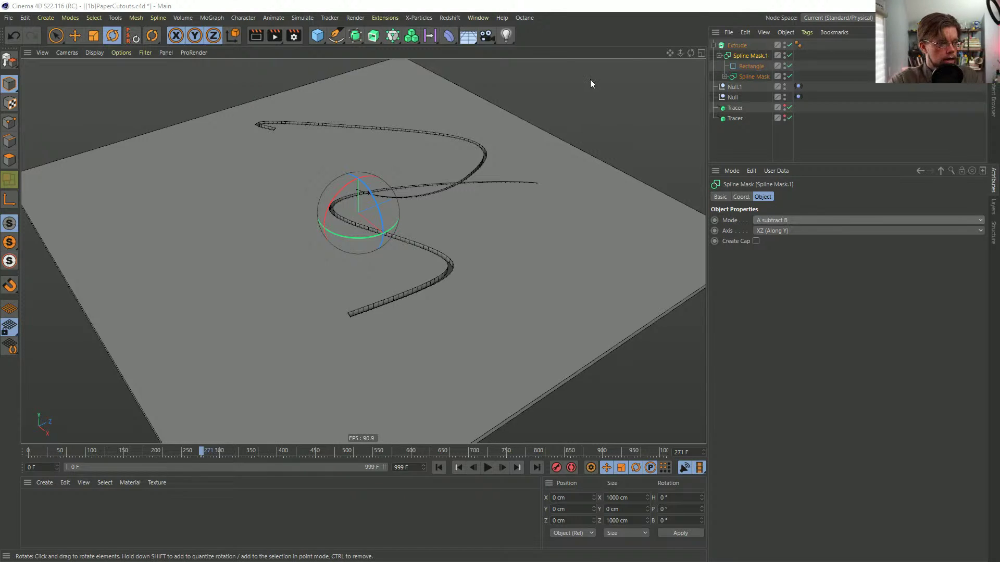
# - Play the extruded cutout animation once more with nothing selected and return to frame 0
pyautogui.scroll(2, 409, 208)
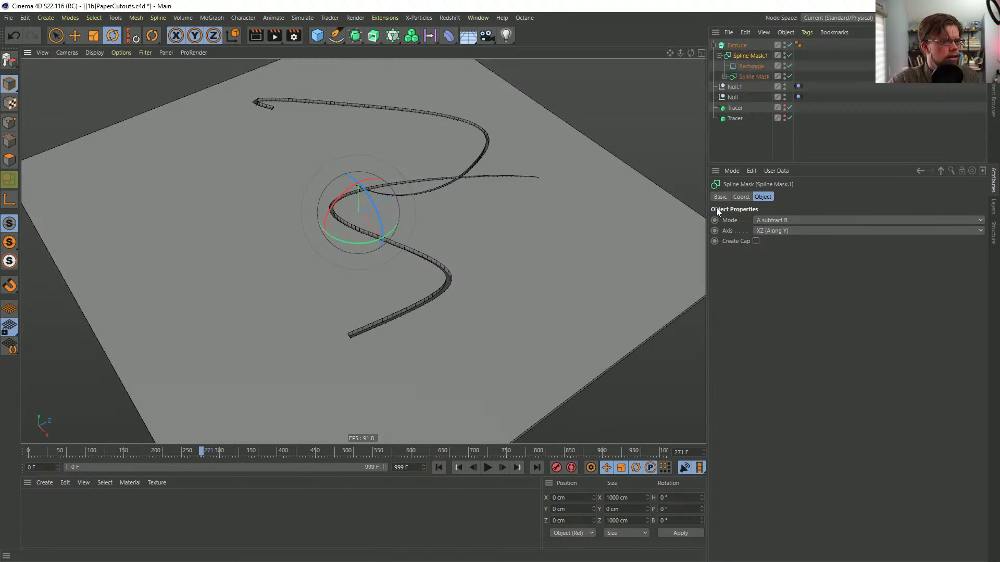
pyautogui.click(723, 140)
pyautogui.click(485, 468)
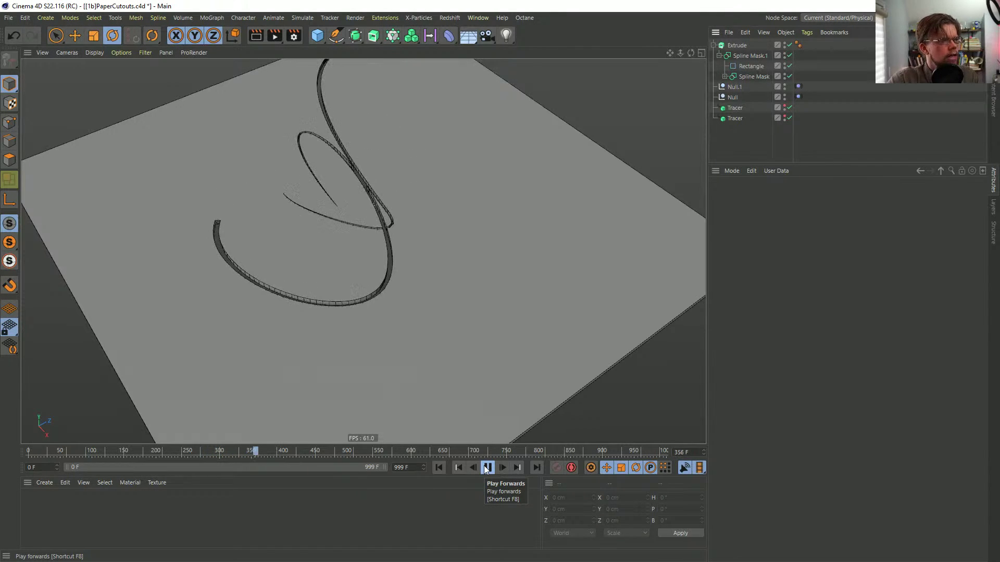
pyautogui.click(486, 467)
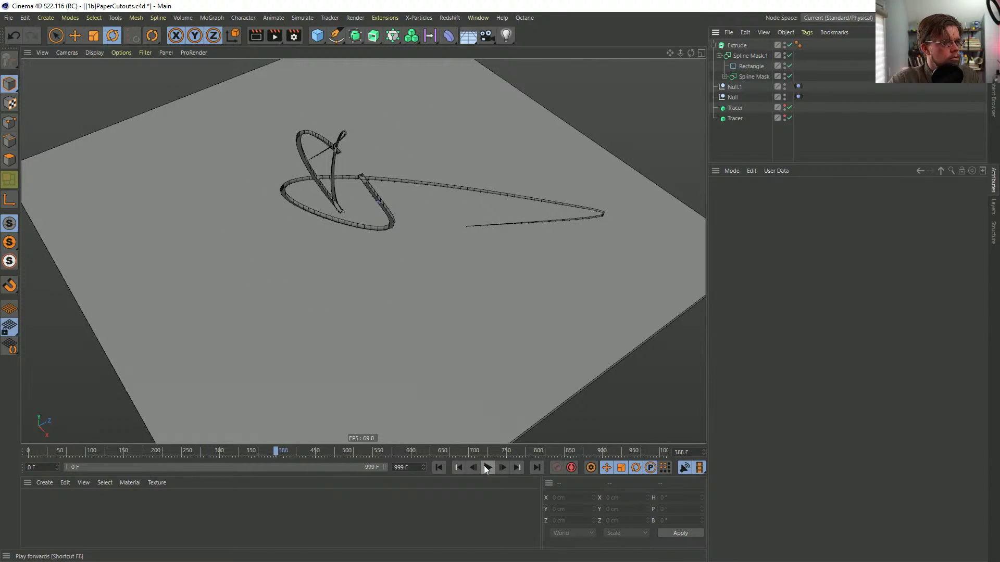
pyautogui.click(441, 468)
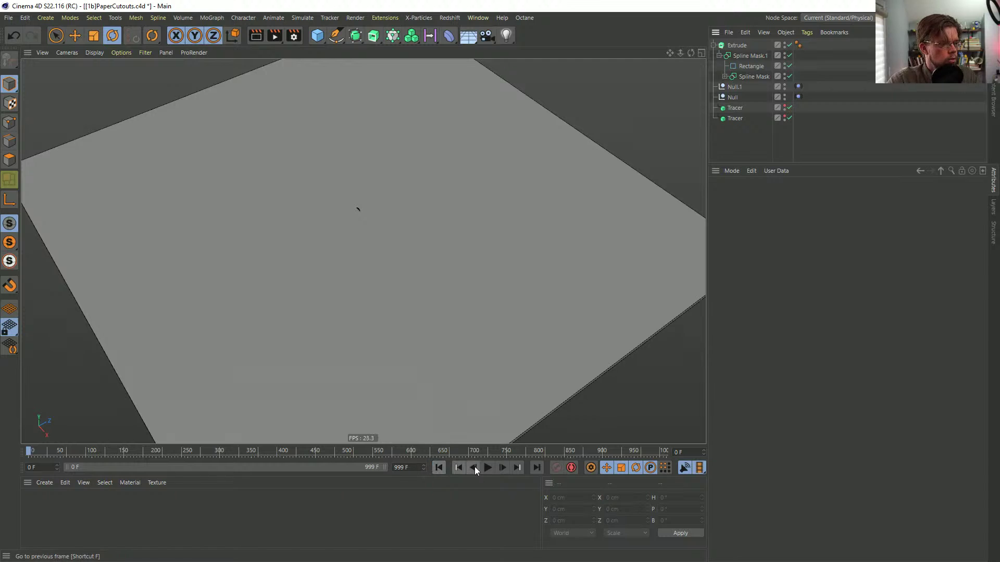
# - Save the scene as a new version named [1c]PaperCutouts.c4d in the SceneFiles folder
pyautogui.hotkey('ctrl', 'shift', 's')
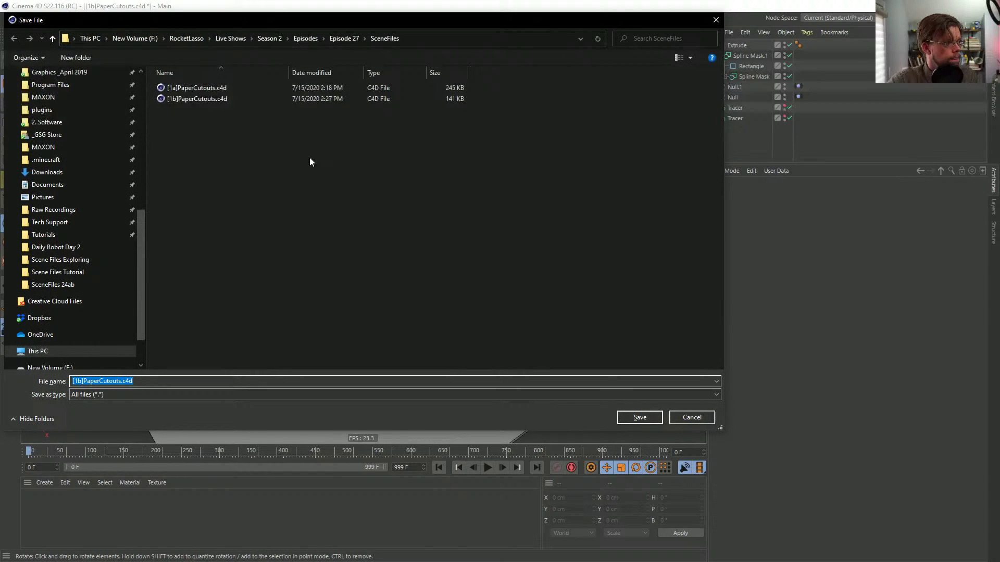
pyautogui.click(186, 98)
pyautogui.click(78, 381)
pyautogui.click(78, 381)
pyautogui.doubleClick(80, 382)
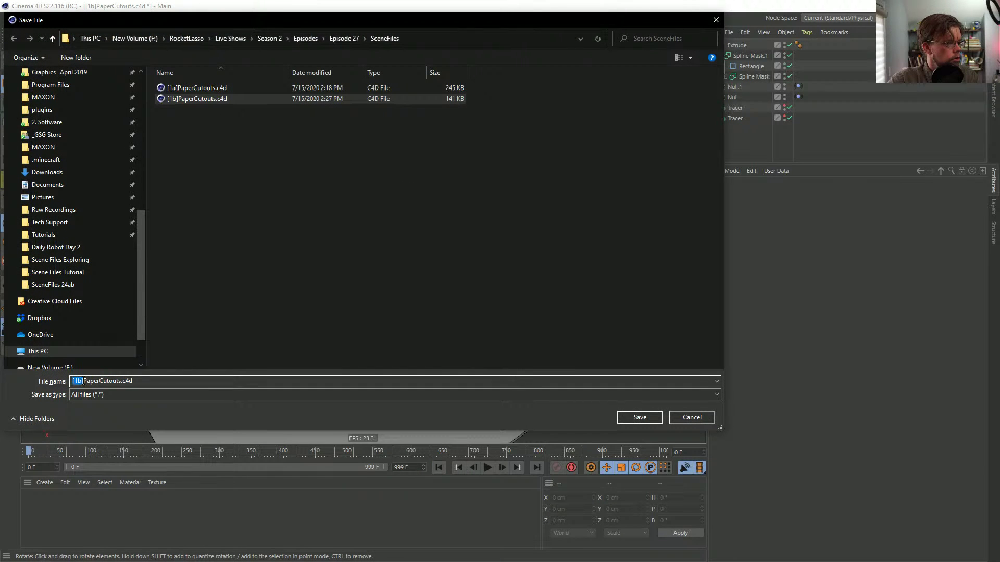
pyautogui.click(83, 382)
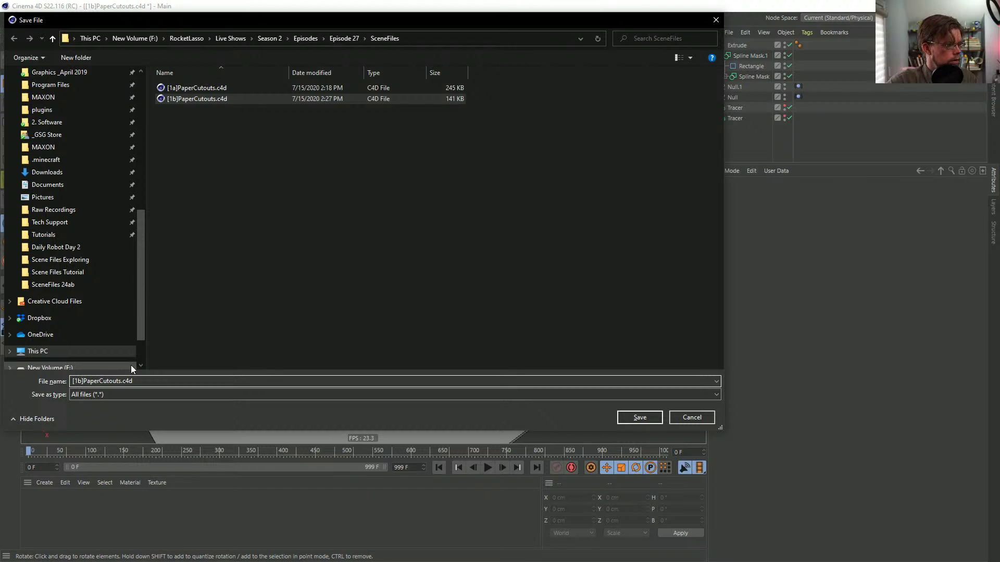
pyautogui.press('BackSpace')
pyautogui.write('c')
pyautogui.press('Return')
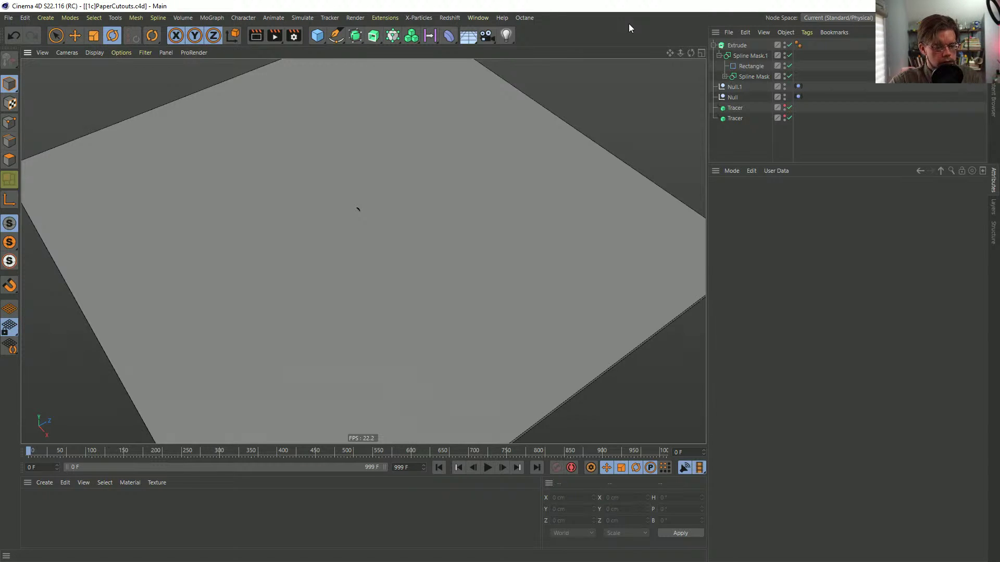
# - Create a new empty scene, then make the object list taller and widen its name column
pyautogui.hotkey('ctrl', 'n')
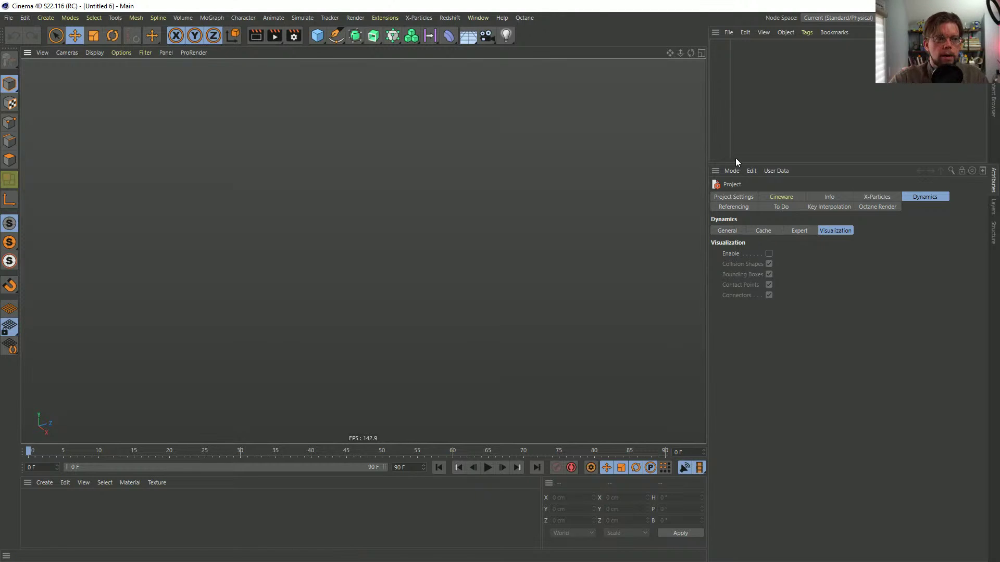
pyautogui.moveTo(733, 165); pyautogui.dragTo(732, 245)
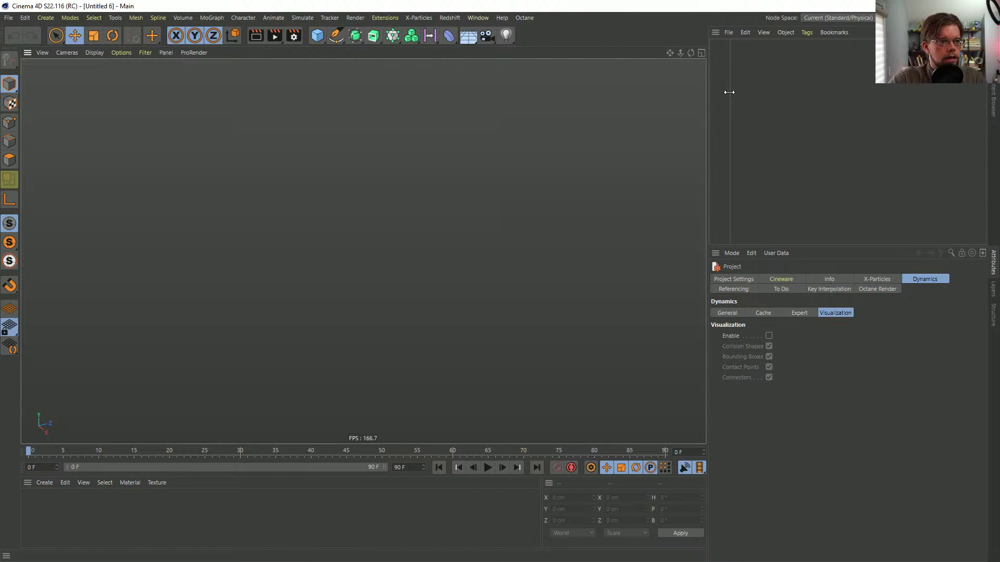
pyautogui.moveTo(729, 93); pyautogui.dragTo(776, 103)
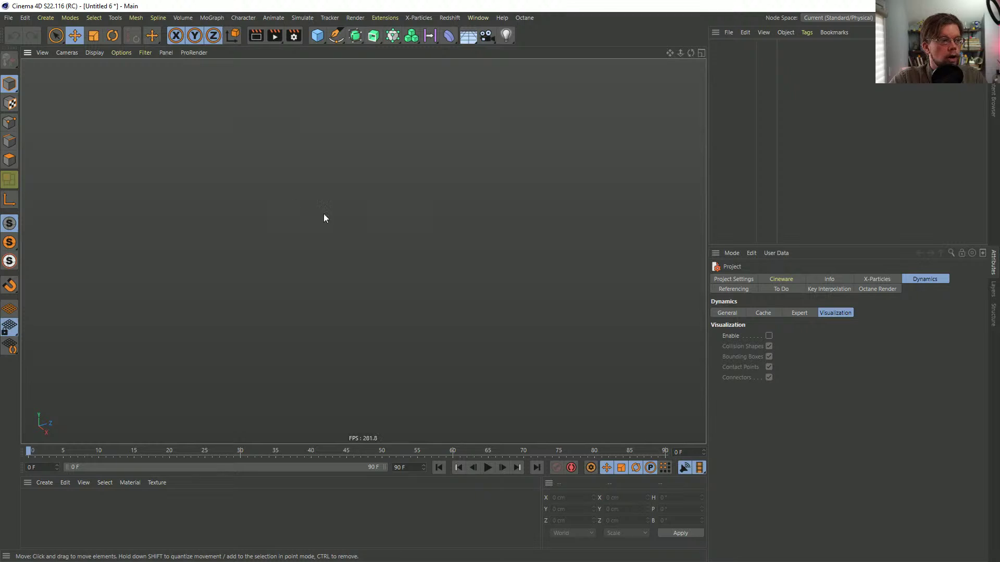
# - Add a Cone oriented to +Z and narrow its bottom radius to about 68 cm
pyautogui.click(317, 36)
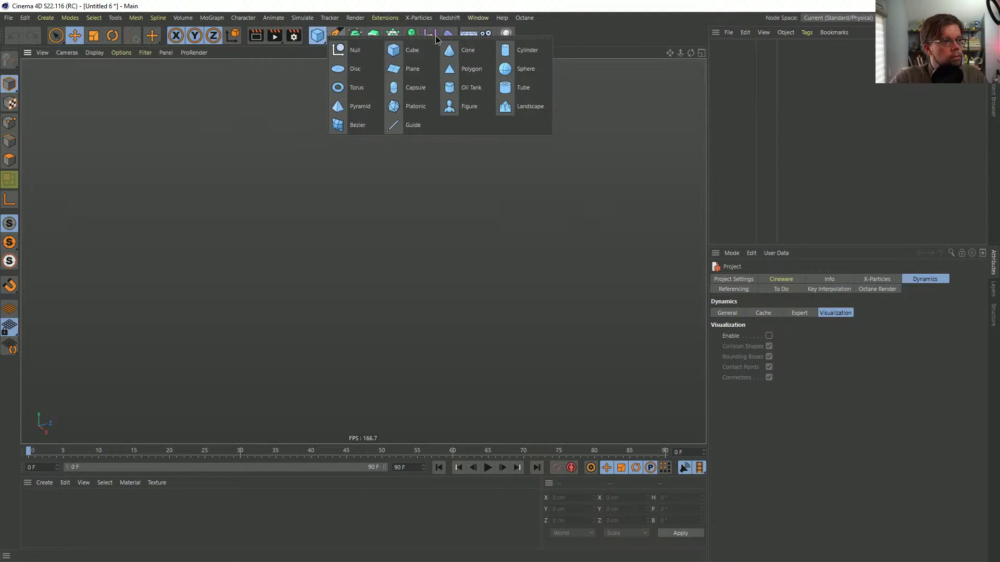
pyautogui.click(456, 50)
pyautogui.click(791, 359)
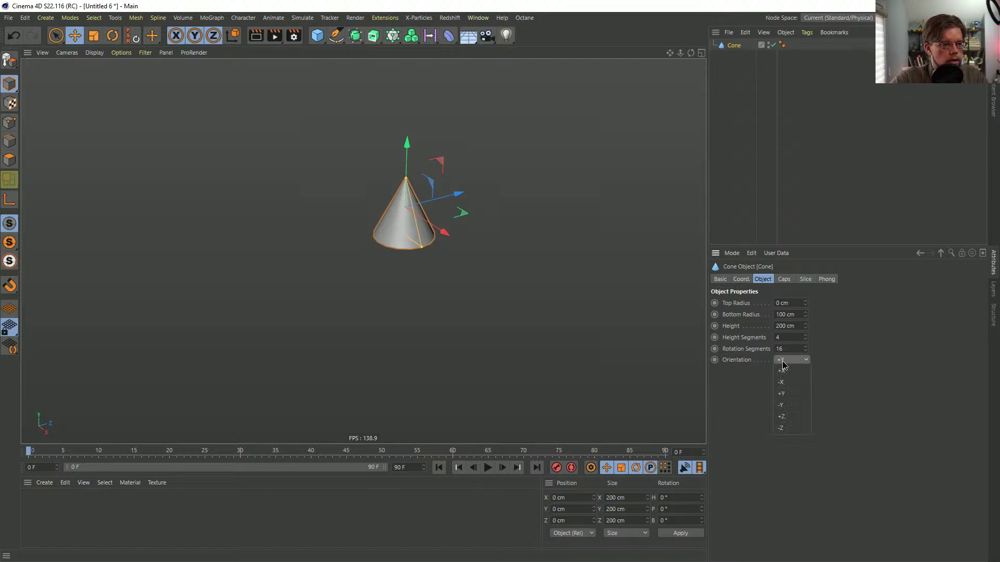
pyautogui.click(790, 417)
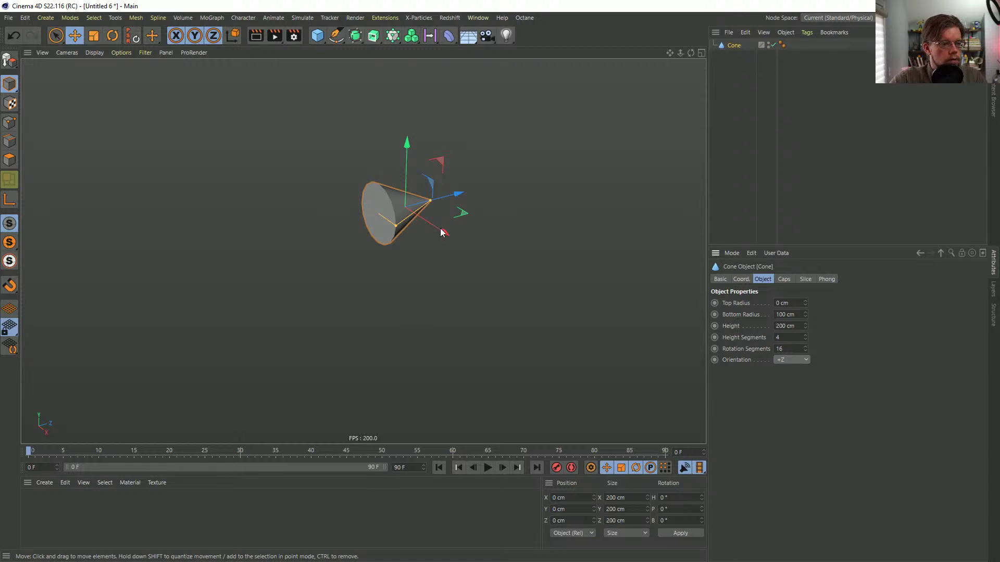
pyautogui.moveTo(472, 215)
pyautogui.mouseDown()
pyautogui.moveTo(460, 208)
pyautogui.moveTo(471, 216)
pyautogui.mouseUp()
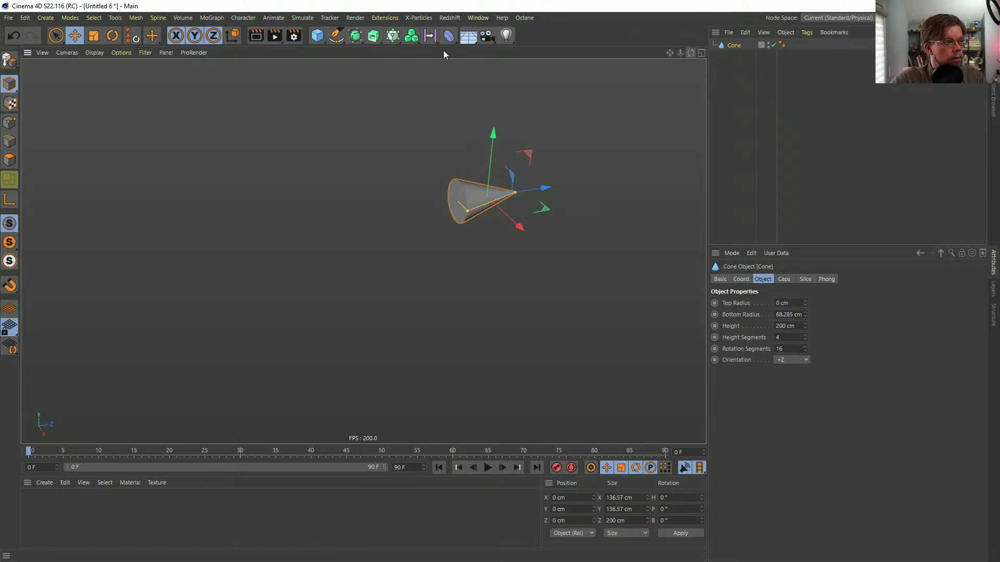
# - Add a Cylinder as a child of the Cone, oriented to +Z, and shape it into an arrow shaft about 25 cm in radius and 407 cm long behind the cone
pyautogui.click(315, 36)
pyautogui.click(408, 68)
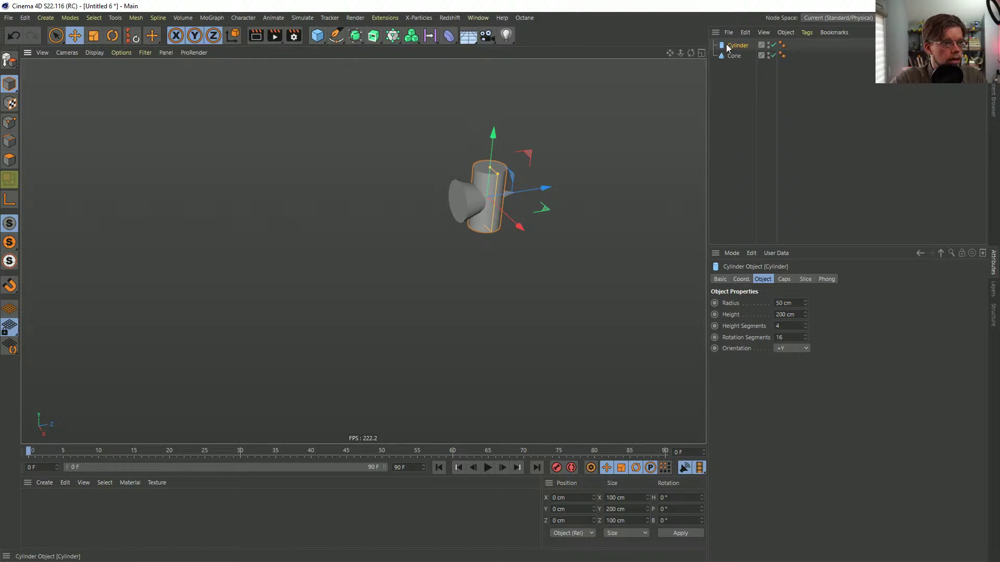
pyautogui.moveTo(733, 55); pyautogui.dragTo(734, 55)
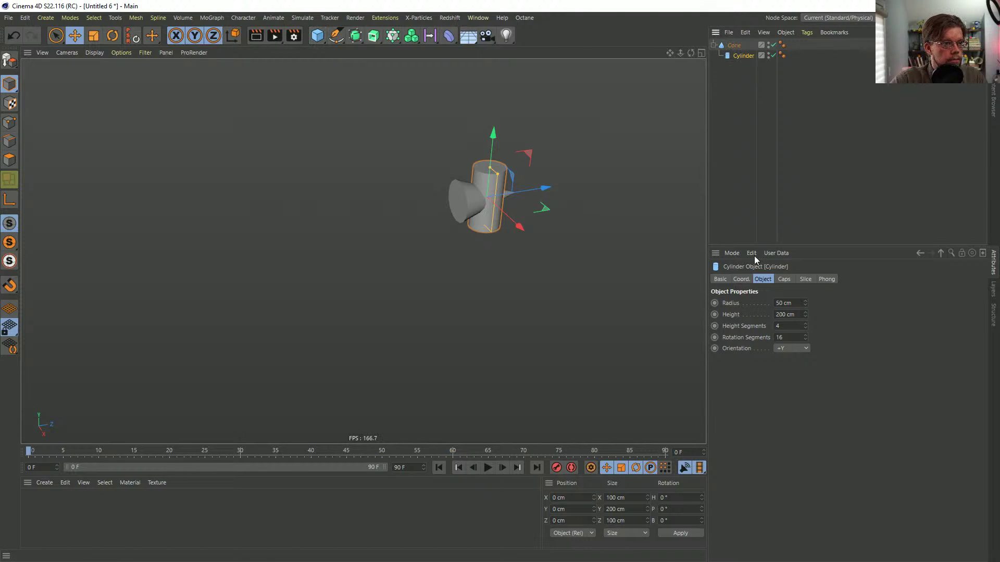
pyautogui.click(794, 350)
pyautogui.click(800, 405)
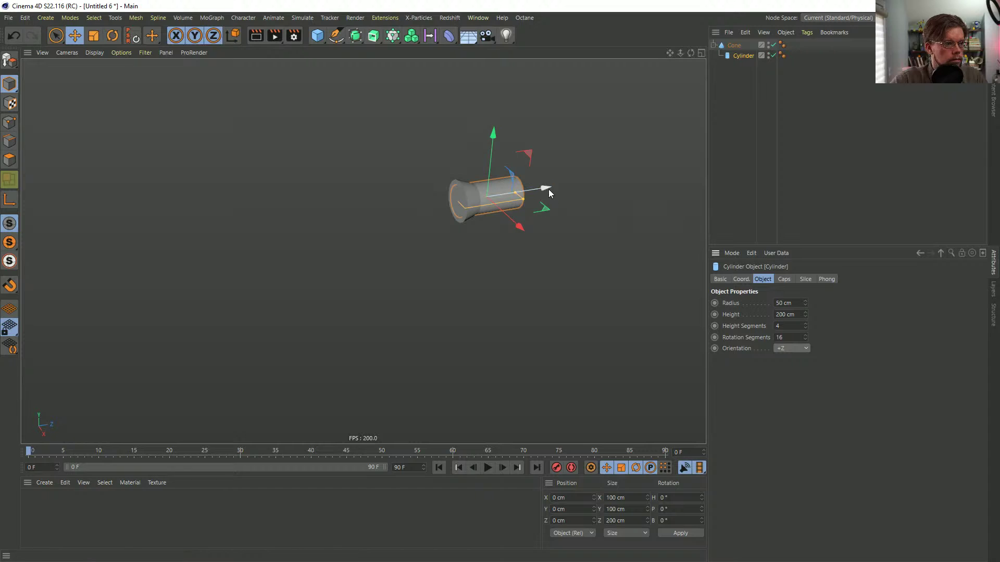
pyautogui.moveTo(548, 189); pyautogui.dragTo(506, 198)
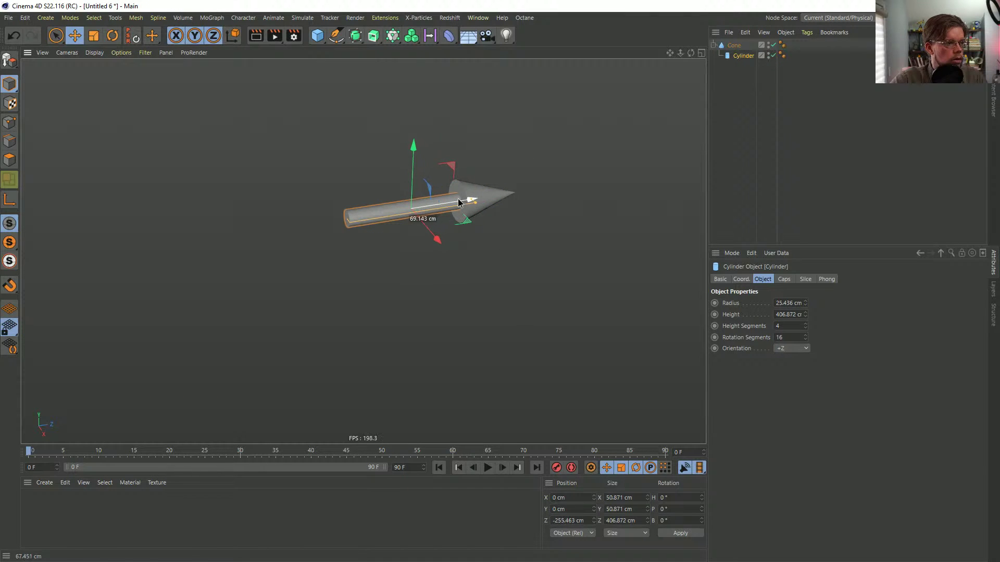
# - Scale the whole cone-and-cylinder arrow down uniformly until the cone is about 36 cm long
pyautogui.click(730, 46)
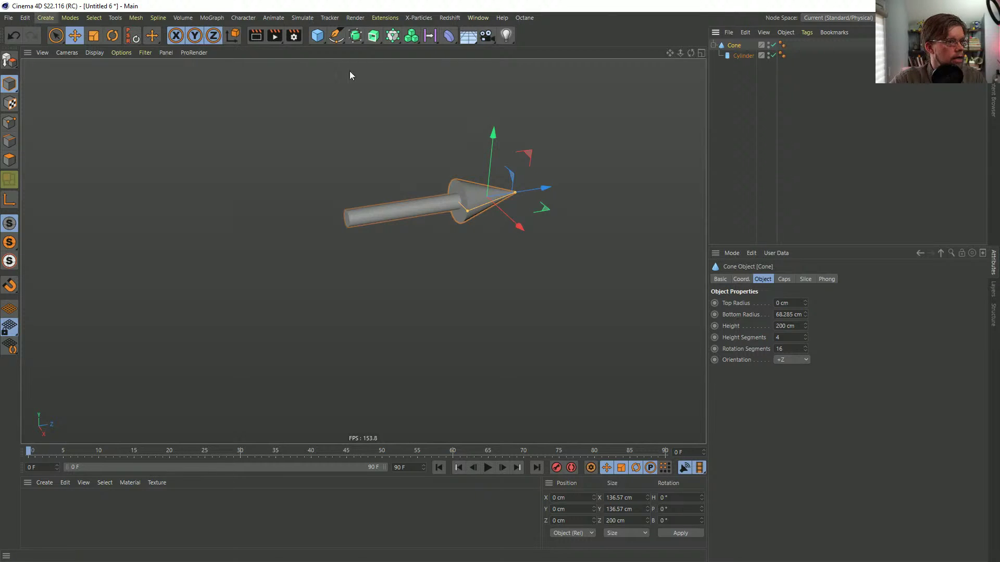
pyautogui.press('t')
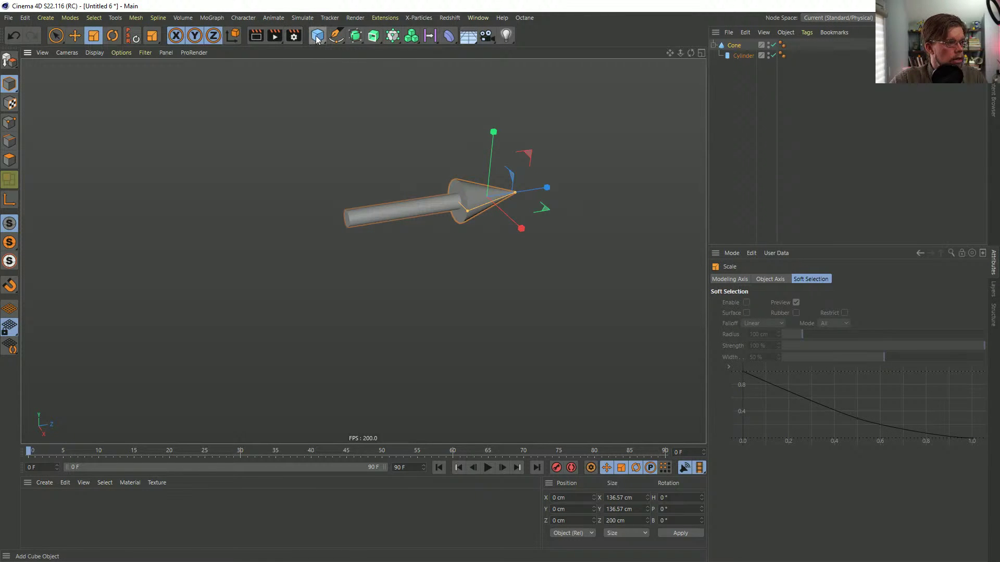
pyautogui.moveTo(578, 138); pyautogui.dragTo(329, 218)
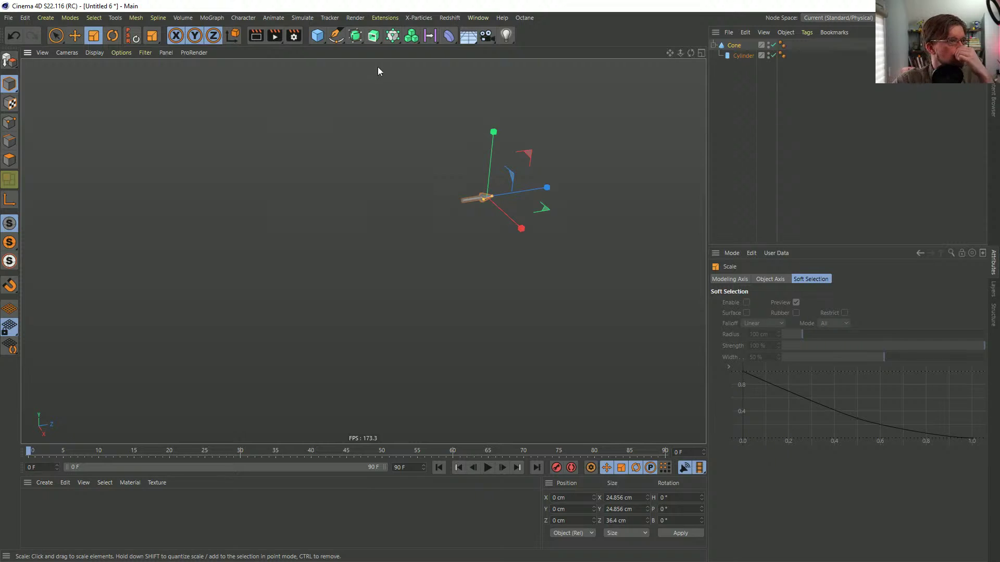
# - Add a MoGraph Cloner, nest the Cone inside it, and raise the grid array's vertical count to 3
pyautogui.click(397, 39)
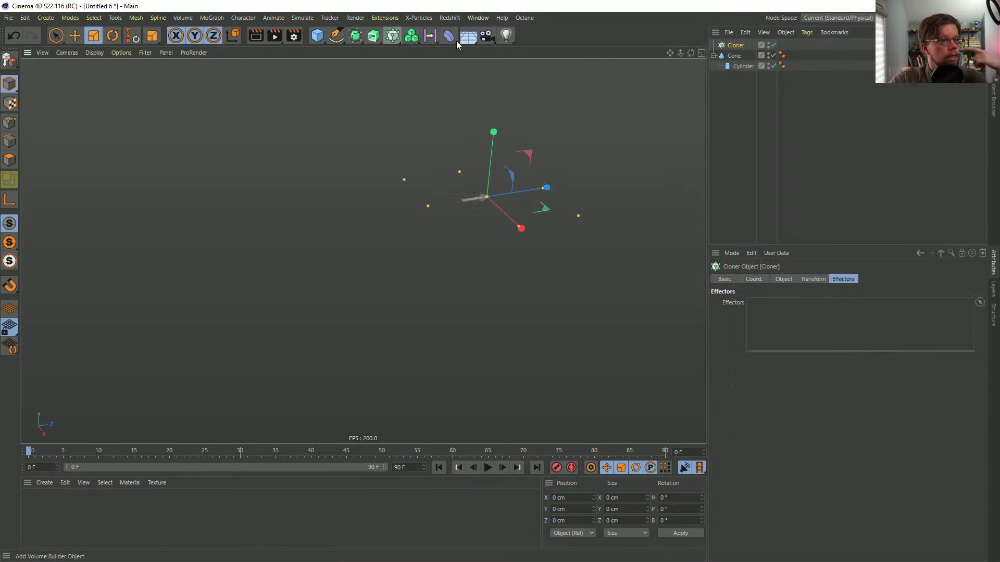
pyautogui.moveTo(734, 56); pyautogui.dragTo(741, 47)
pyautogui.click(740, 46)
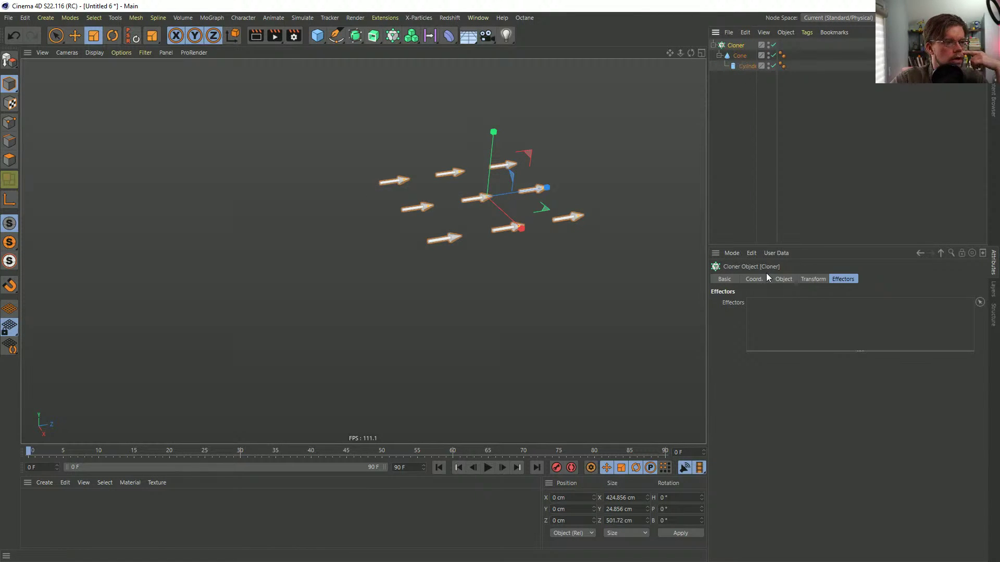
pyautogui.moveTo(810, 371); pyautogui.dragTo(813, 354)
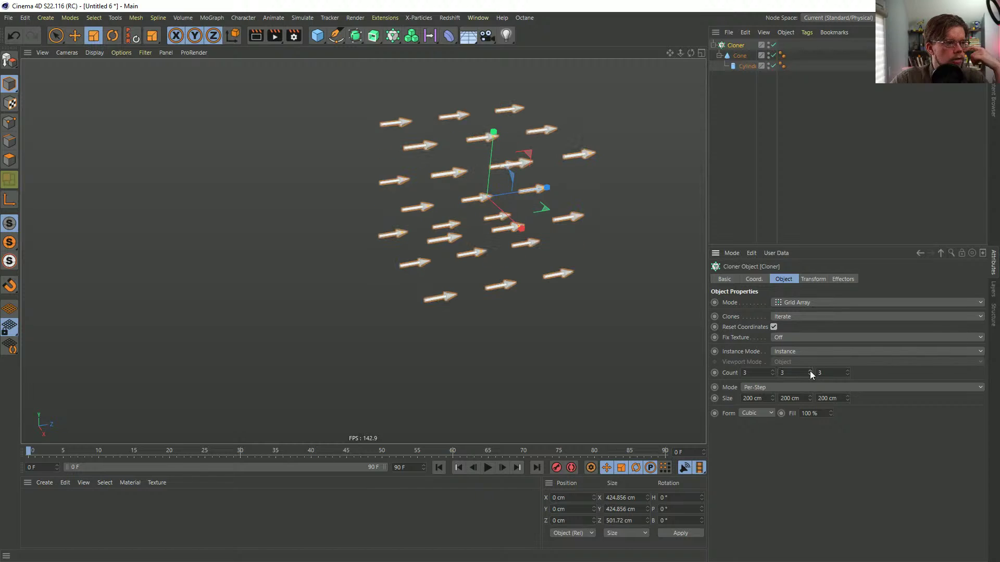
# - Set the Cloner's per-step grid size to 100 cm on all three axes
pyautogui.click(760, 398)
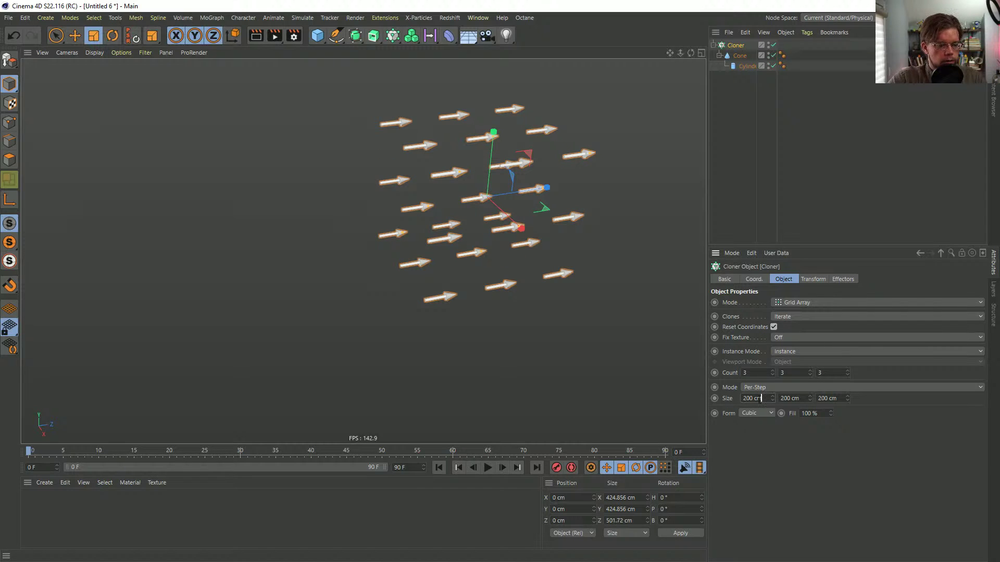
pyautogui.click(772, 396)
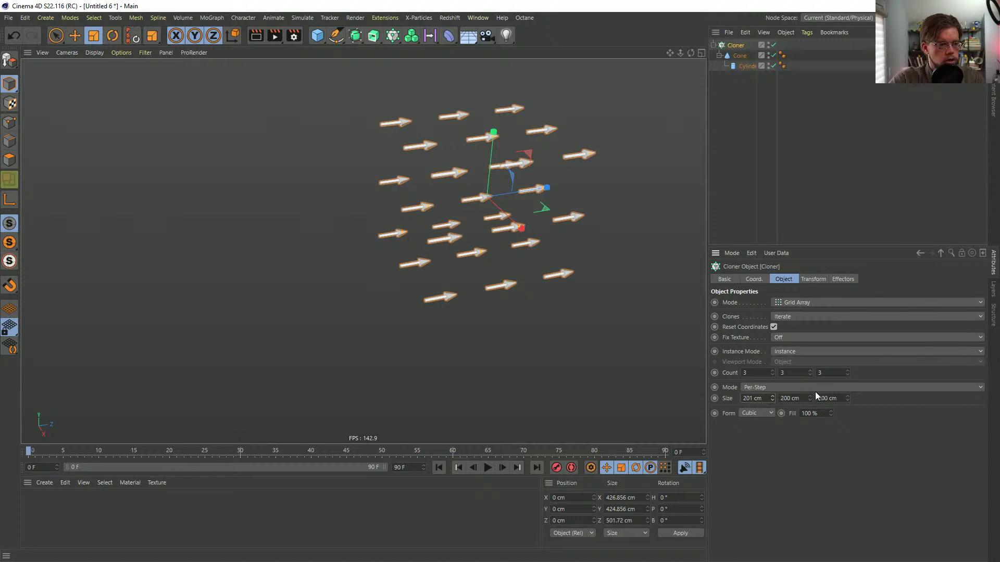
pyautogui.moveTo(768, 401); pyautogui.dragTo(731, 401)
pyautogui.write('100')
pyautogui.press('Tab')
pyautogui.write('100')
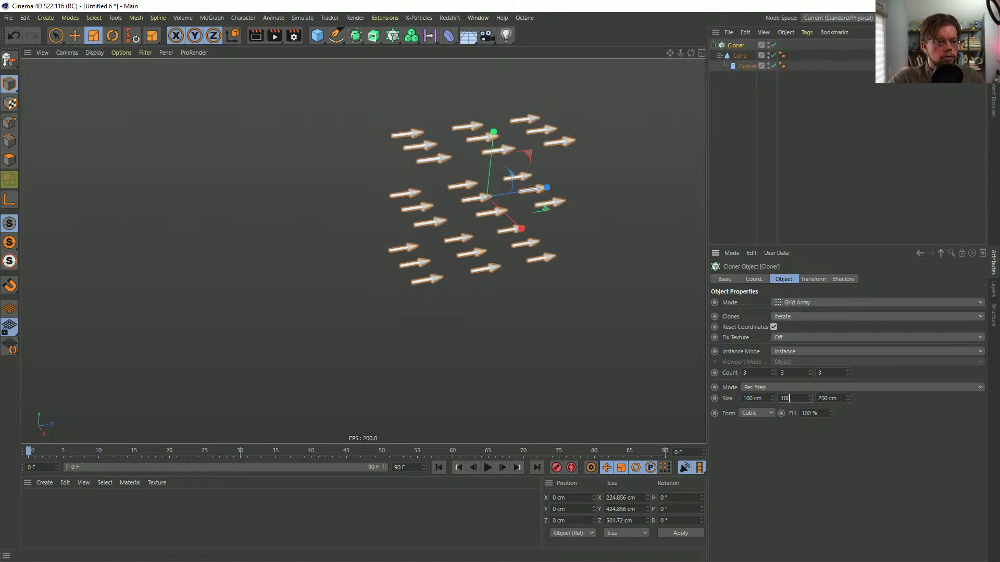
pyautogui.press('Tab')
pyautogui.write('100')
pyautogui.press('Return')
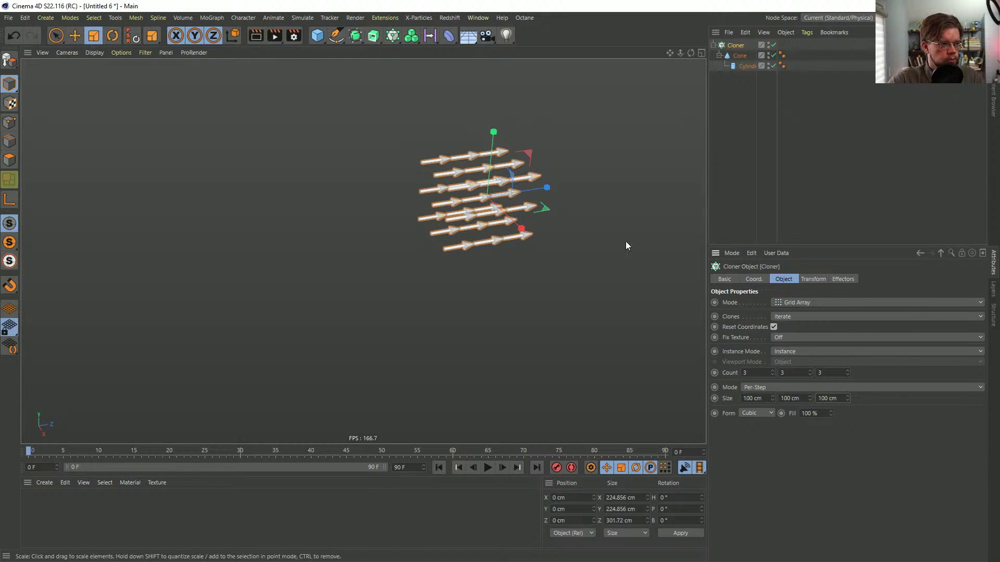
# - In the top view, start a Bezier spline with the Spline Pen at the cloned arrows
pyautogui.moveTo(486, 218)
pyautogui.keyDown('alt'); pyautogui.mouseDown()
pyautogui.moveTo(461, 204)
pyautogui.moveTo(487, 215)
pyautogui.mouseUp(); pyautogui.keyUp('alt')
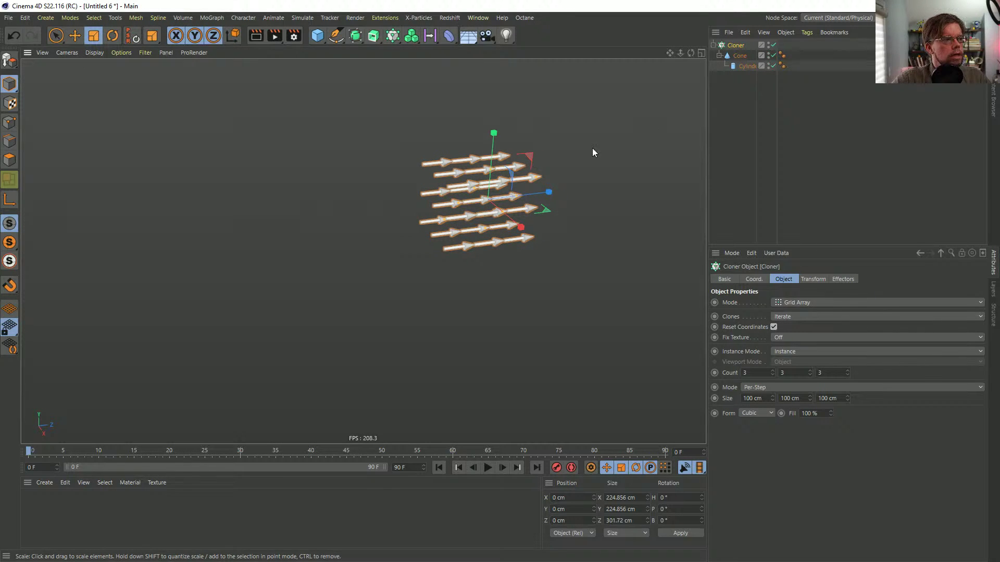
pyautogui.moveTo(592, 148)
pyautogui.keyDown('alt'); pyautogui.mouseDown(button='middle')
pyautogui.moveTo(516, 204)
pyautogui.moveTo(329, 219)
pyautogui.mouseUp(button='middle'); pyautogui.keyUp('alt')
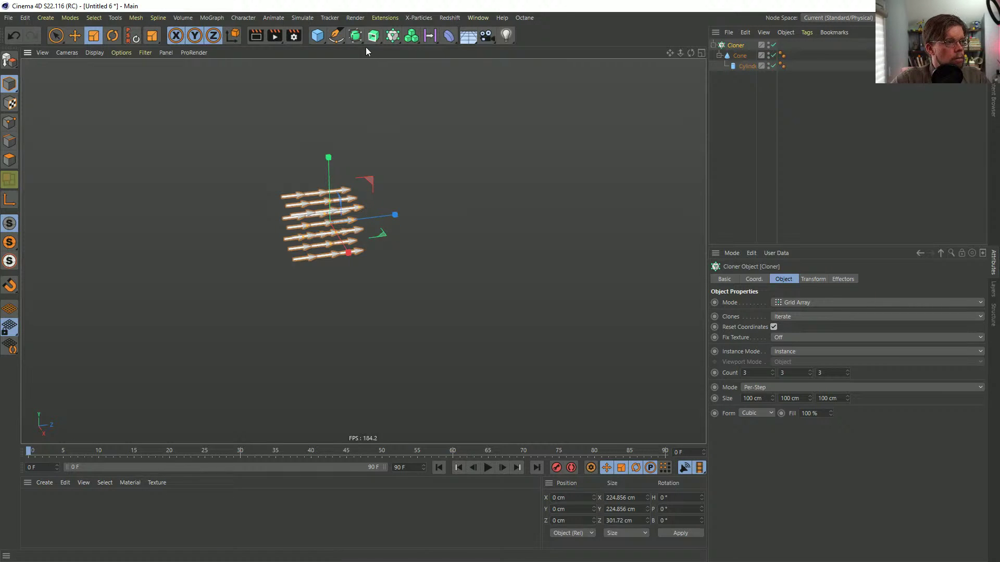
pyautogui.middleClick(514, 161)
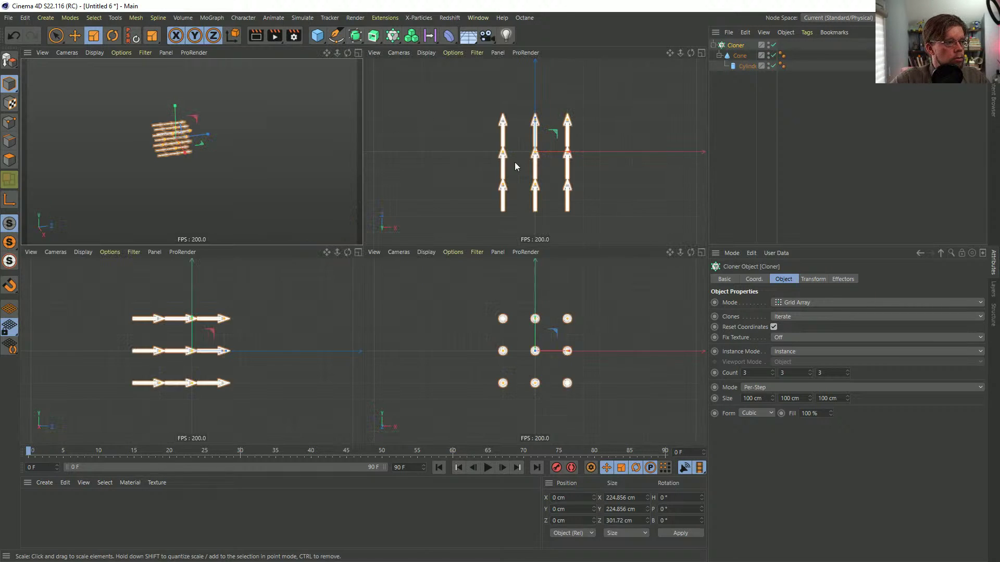
pyautogui.middleClick(290, 161)
pyautogui.middleClick(344, 170)
pyautogui.middleClick(503, 188)
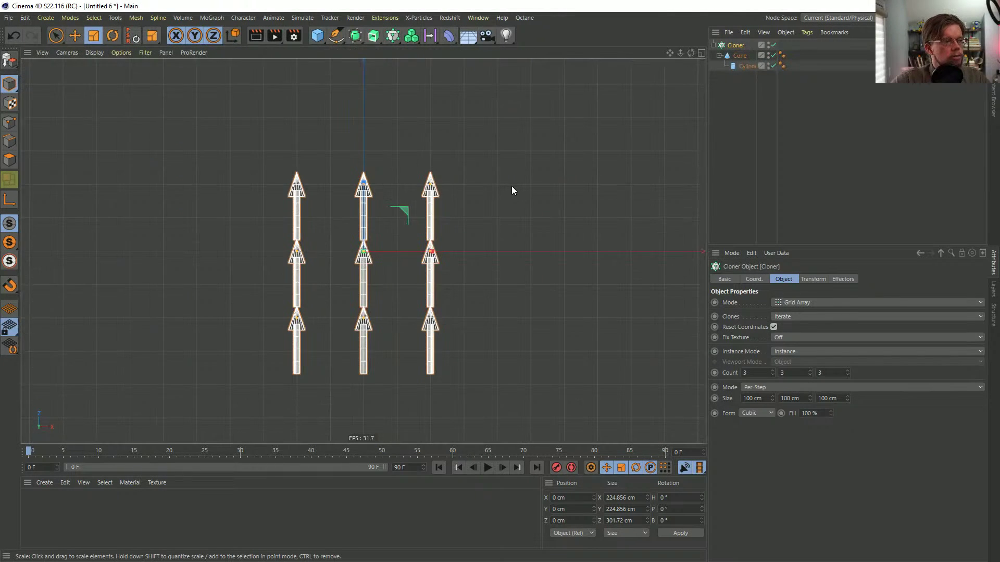
pyautogui.keyDown('alt'); pyautogui.moveTo(511, 186); pyautogui.dragTo(394, 201, button='right'); pyautogui.keyUp('alt')
pyautogui.keyDown('alt'); pyautogui.moveTo(507, 205); pyautogui.dragTo(401, 231, button='middle'); pyautogui.keyUp('alt')
pyautogui.keyDown('alt'); pyautogui.moveTo(402, 228); pyautogui.dragTo(460, 196, button='right'); pyautogui.keyUp('alt')
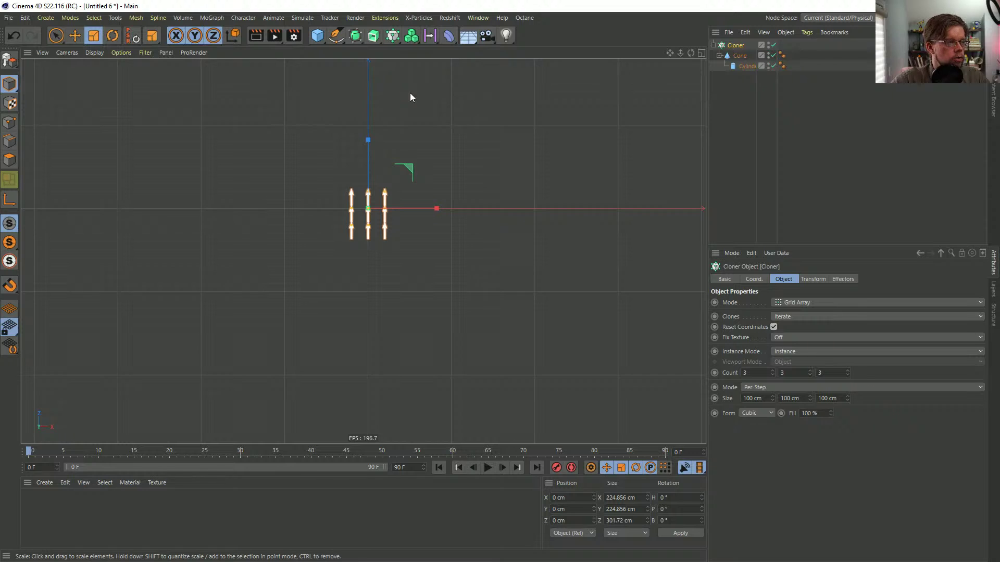
pyautogui.click(336, 36)
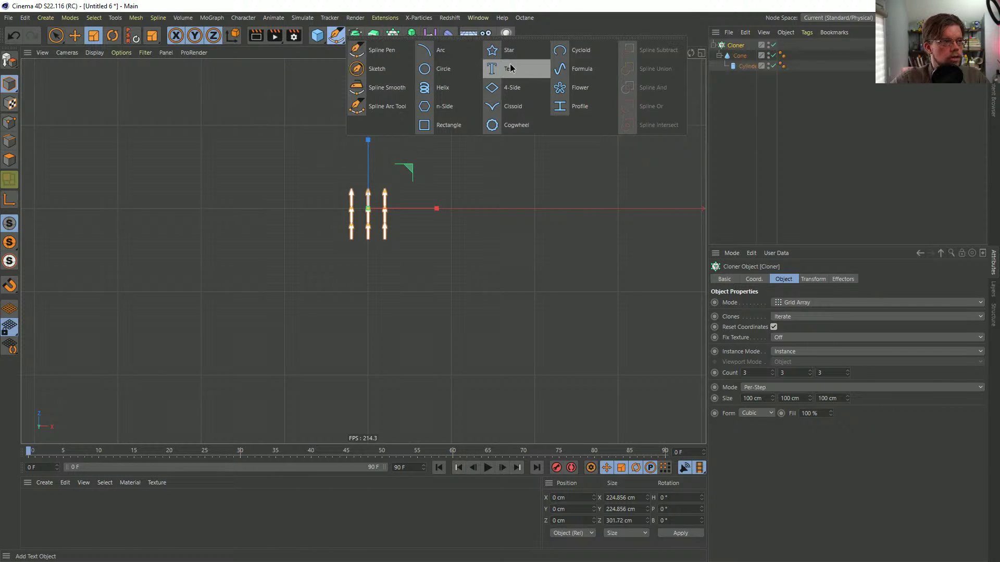
pyautogui.click(382, 50)
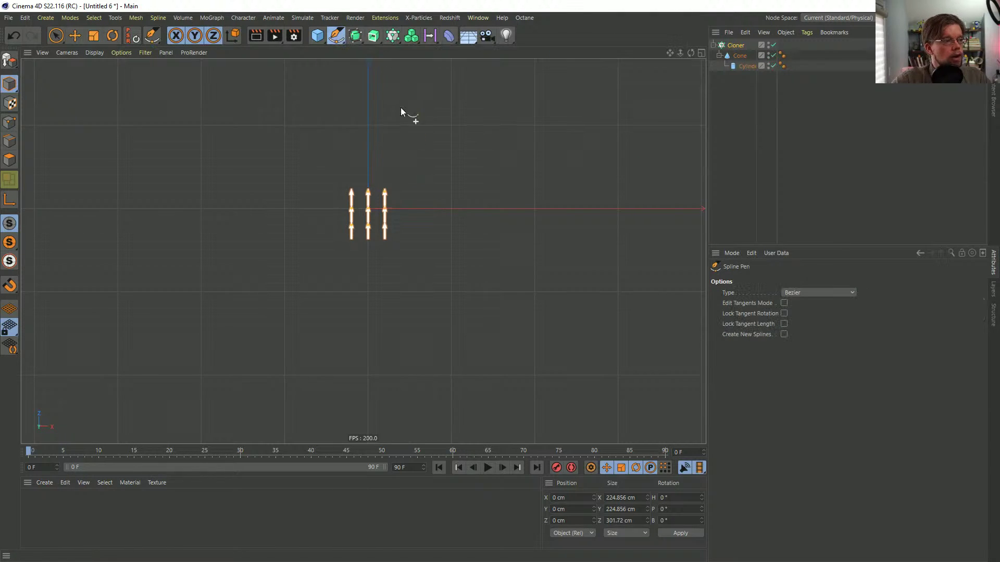
pyautogui.scroll(-4, 402, 112)
pyautogui.moveTo(438, 179); pyautogui.dragTo(257, 308, button='middle')
pyautogui.click(267, 273)
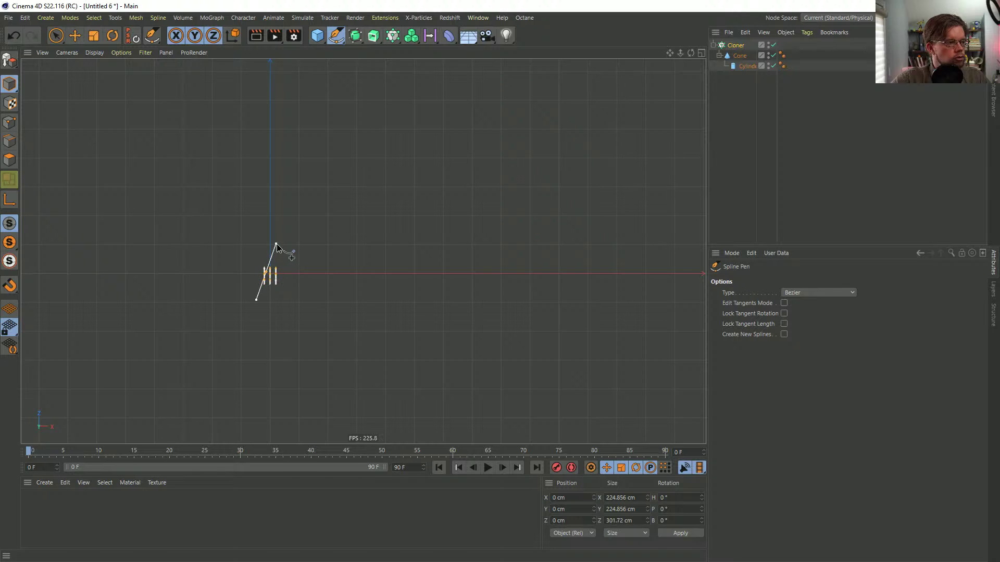
# - Continue the spline through five curved points into a large self-crossing loop and close it at its starting point
pyautogui.moveTo(454, 149); pyautogui.dragTo(523, 171)
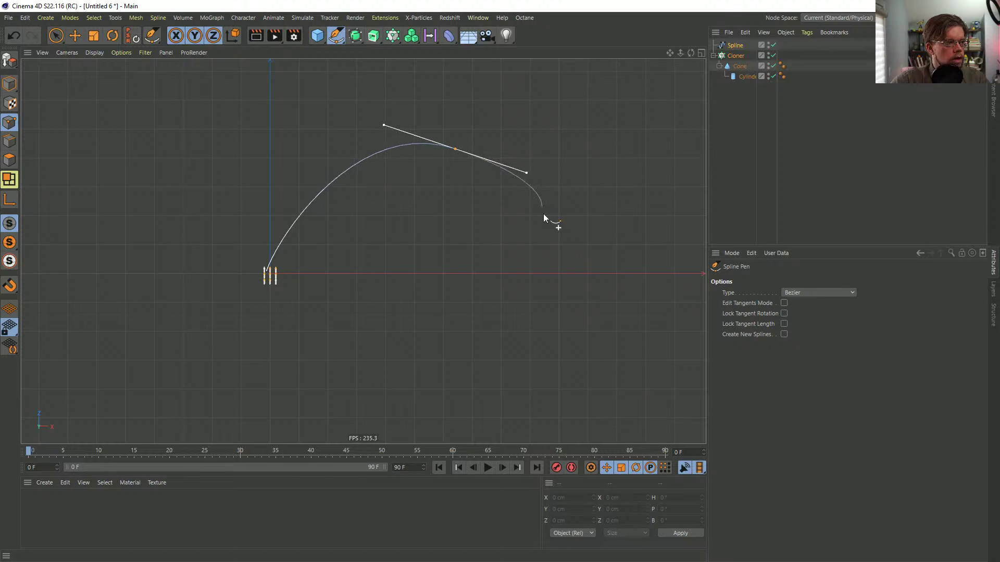
pyautogui.moveTo(551, 319); pyautogui.dragTo(526, 353)
pyautogui.moveTo(395, 314); pyautogui.dragTo(393, 268)
pyautogui.moveTo(285, 121); pyautogui.dragTo(215, 121)
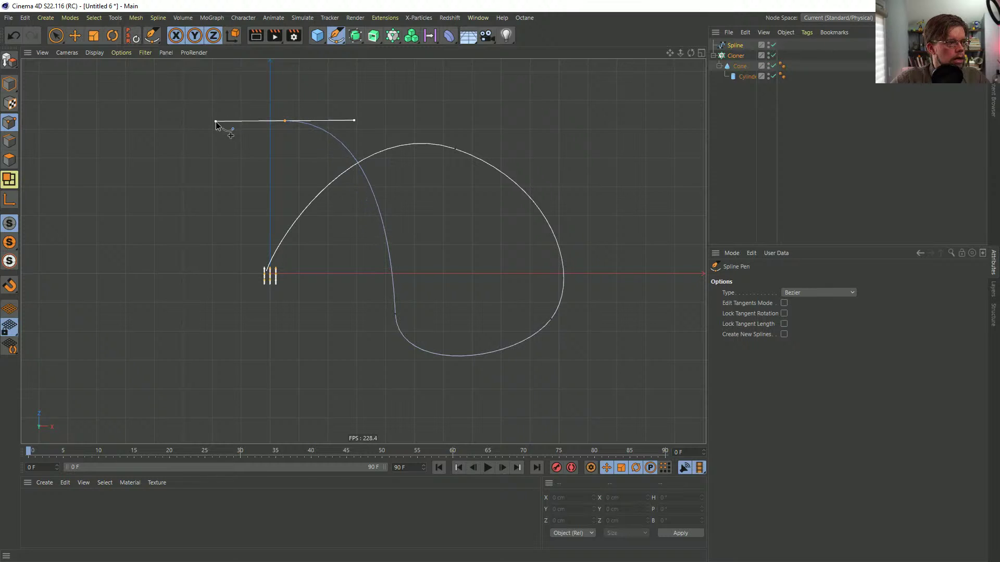
pyautogui.moveTo(108, 250); pyautogui.dragTo(122, 302)
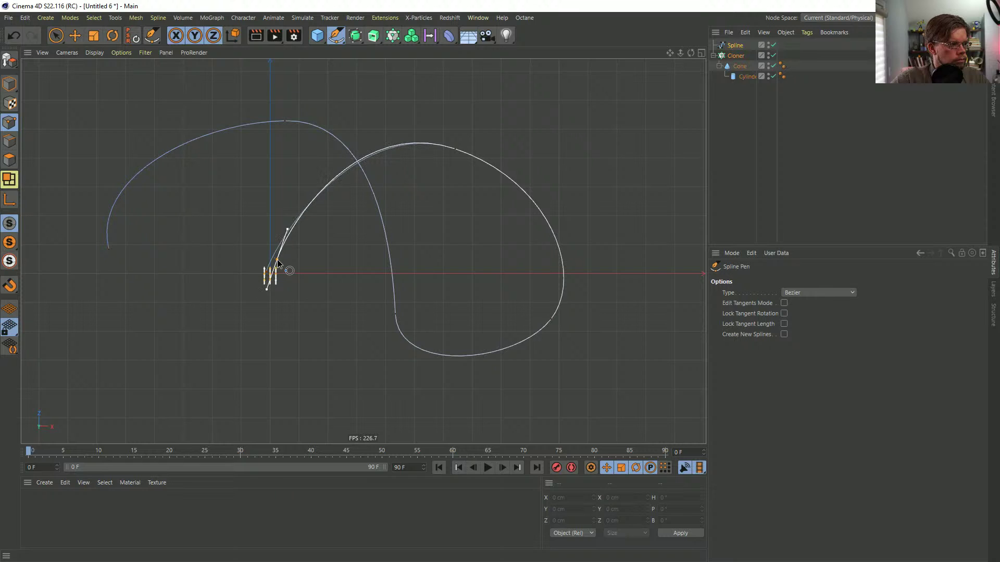
pyautogui.click(272, 258)
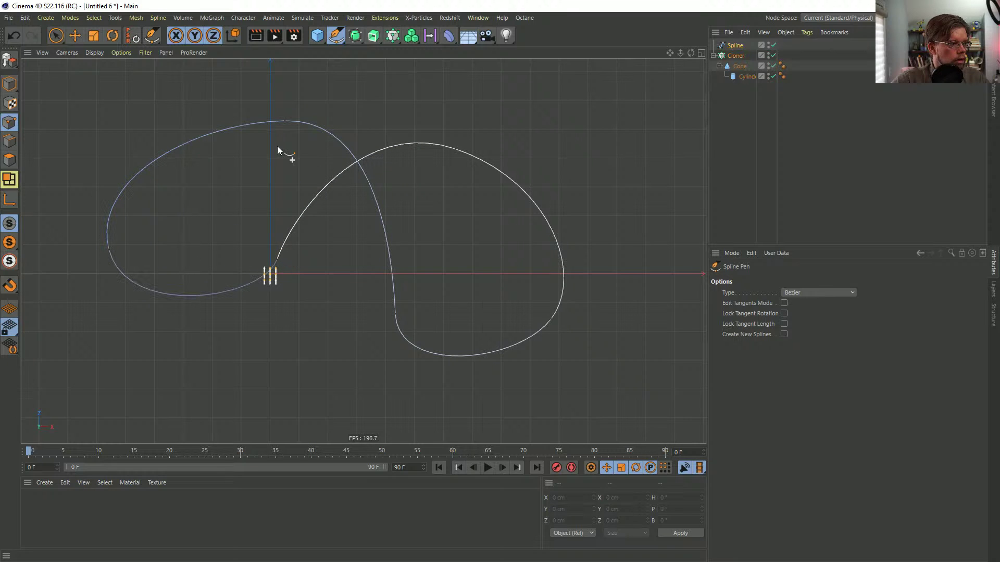
# - In the perspective view, raise one far curve point of the spline along the Y axis
pyautogui.middleClick(311, 130)
pyautogui.middleClick(259, 138)
pyautogui.keyDown('alt'); pyautogui.moveTo(453, 258); pyautogui.dragTo(296, 223); pyautogui.keyUp('alt')
pyautogui.press('space')
pyautogui.click(585, 199)
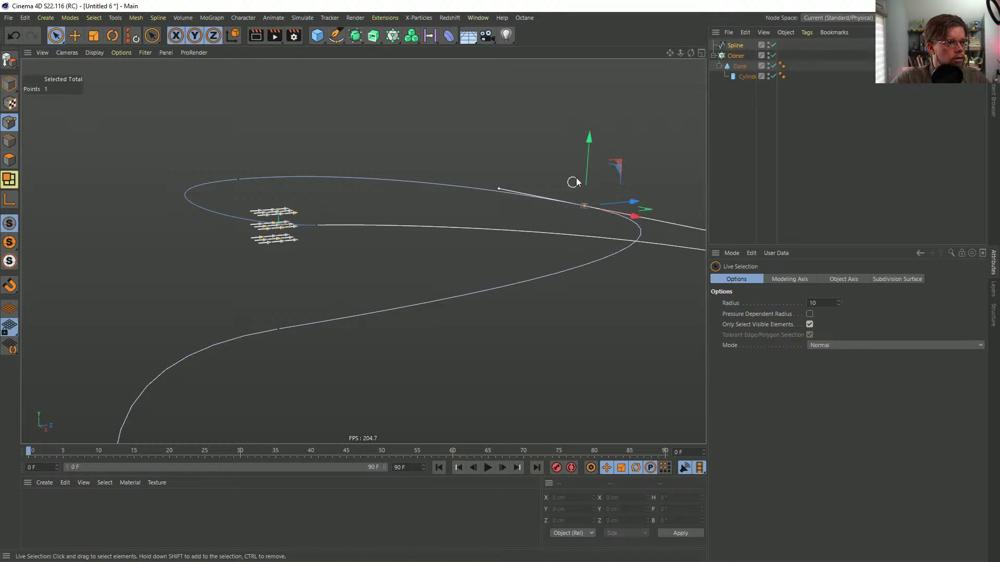
pyautogui.moveTo(585, 136); pyautogui.dragTo(588, 52)
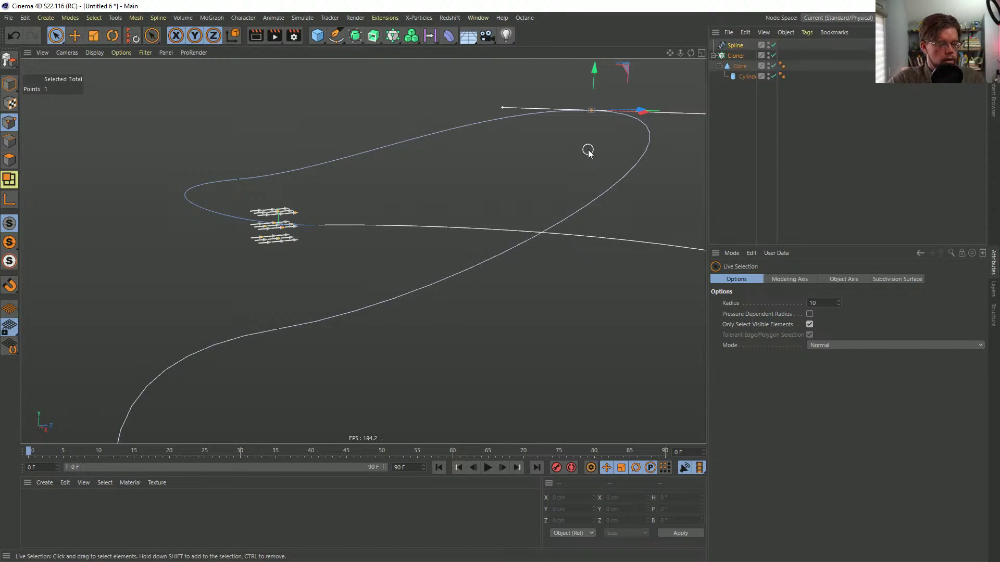
# - Shift further spline points along Y to vary the path's height, then deselect the spline
pyautogui.hotkey('ctrl', 'a')
pyautogui.moveTo(383, 99); pyautogui.dragTo(383, 60)
pyautogui.hotkey('ctrl', 'z')
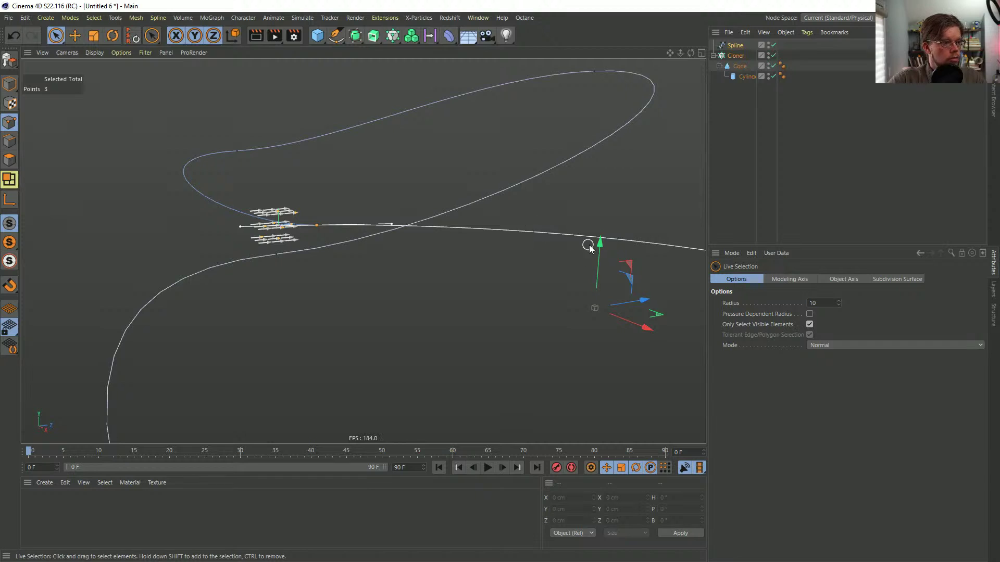
pyautogui.moveTo(593, 247); pyautogui.dragTo(445, 183)
pyautogui.keyDown('alt'); pyautogui.moveTo(314, 181); pyautogui.dragTo(340, 237); pyautogui.keyUp('alt')
pyautogui.click(724, 141)
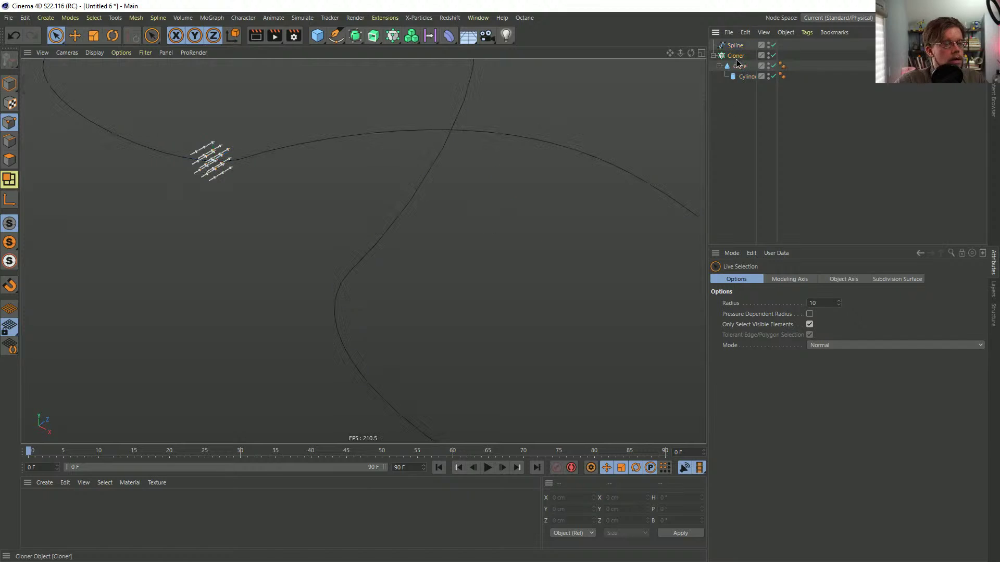
# - Add a Spline effector to the Cloner and check that it is in the Cloner's effector list
pyautogui.click(736, 56)
pyautogui.keyDown('alt'); pyautogui.moveTo(464, 141); pyautogui.dragTo(239, 155, button='middle'); pyautogui.keyUp('alt')
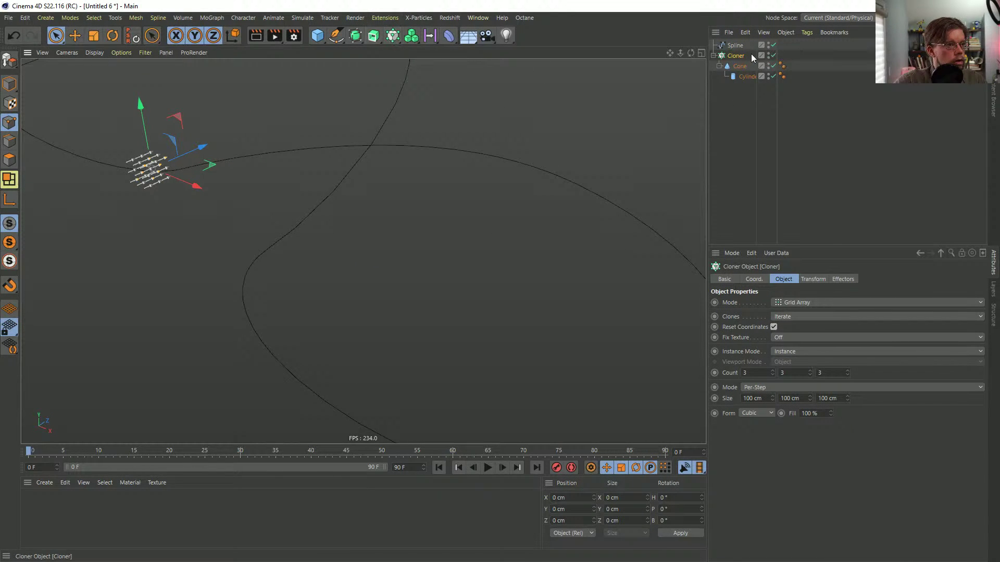
pyautogui.click(390, 40)
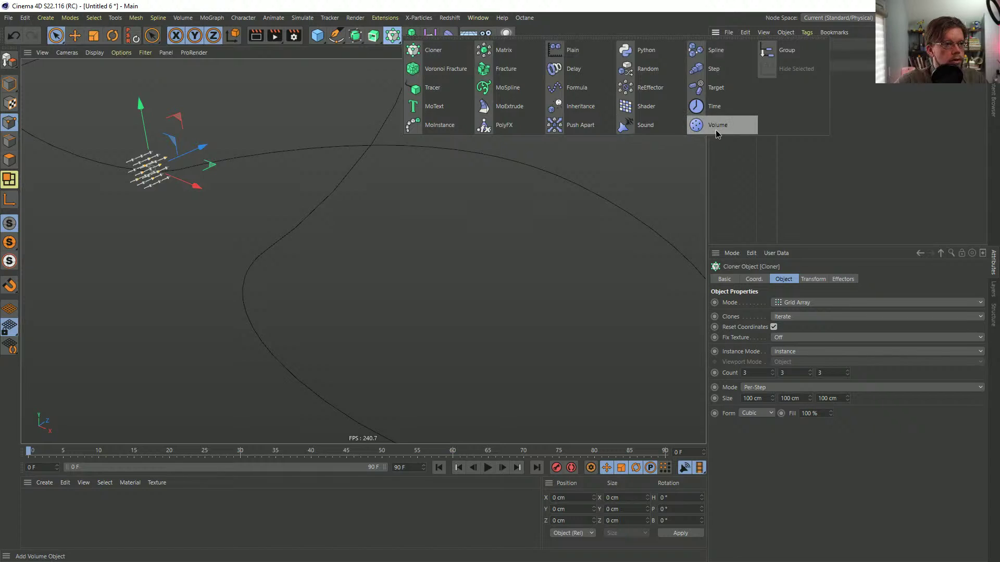
pyautogui.click(728, 52)
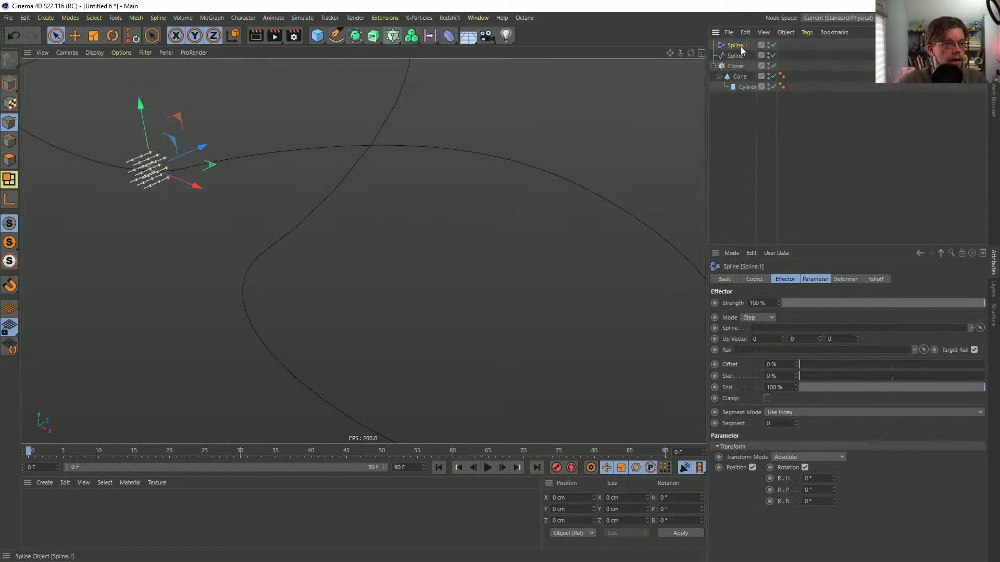
pyautogui.click(736, 68)
pyautogui.click(844, 280)
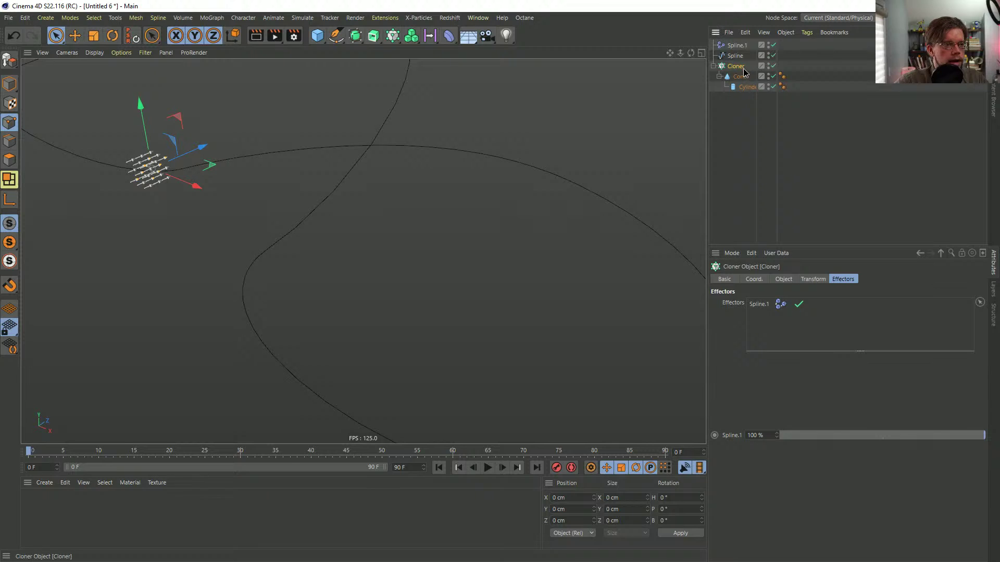
# - Assign the drawn Spline as the Spline effector's path and bring the whole loop into view
pyautogui.click(741, 45)
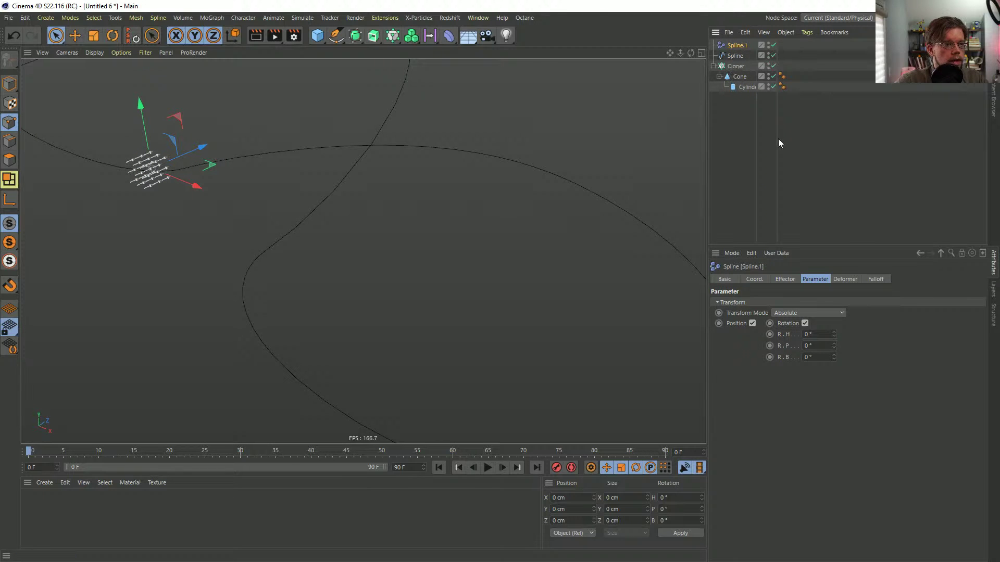
pyautogui.click(786, 279)
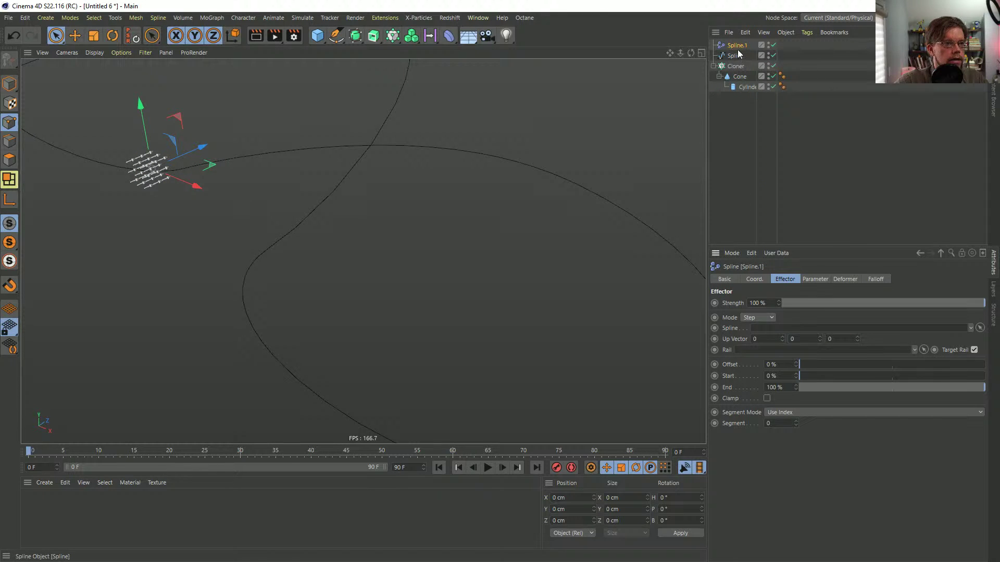
pyautogui.moveTo(744, 107); pyautogui.dragTo(770, 329)
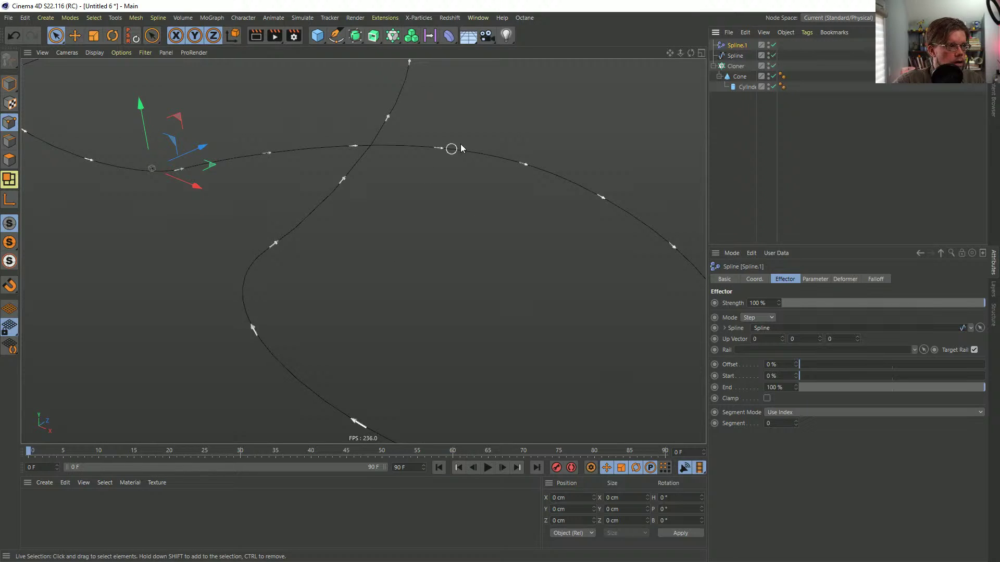
pyautogui.scroll(-5, 456, 145)
pyautogui.scroll(3, 416, 167)
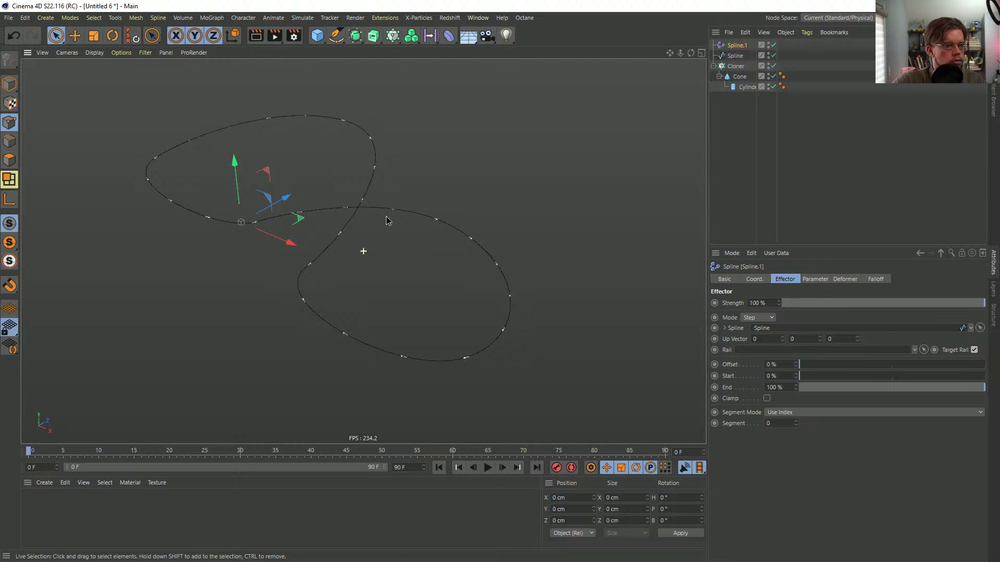
pyautogui.keyDown('alt'); pyautogui.moveTo(387, 221); pyautogui.dragTo(385, 228, button='middle'); pyautogui.keyUp('alt')
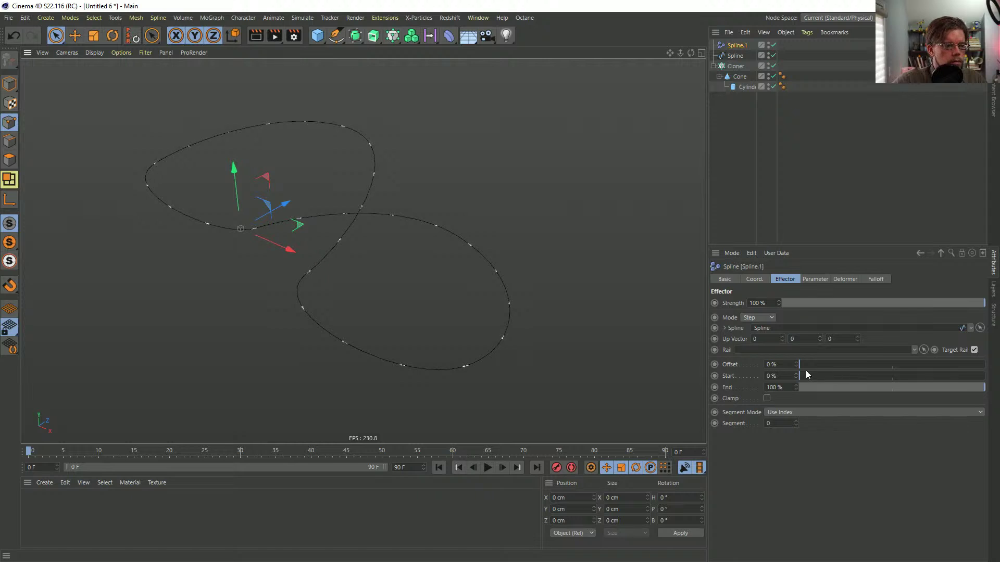
# - Briefly play the timeline and try shifting the arrows with the Spline effector's Offset, returning it to 0%
pyautogui.click(488, 467)
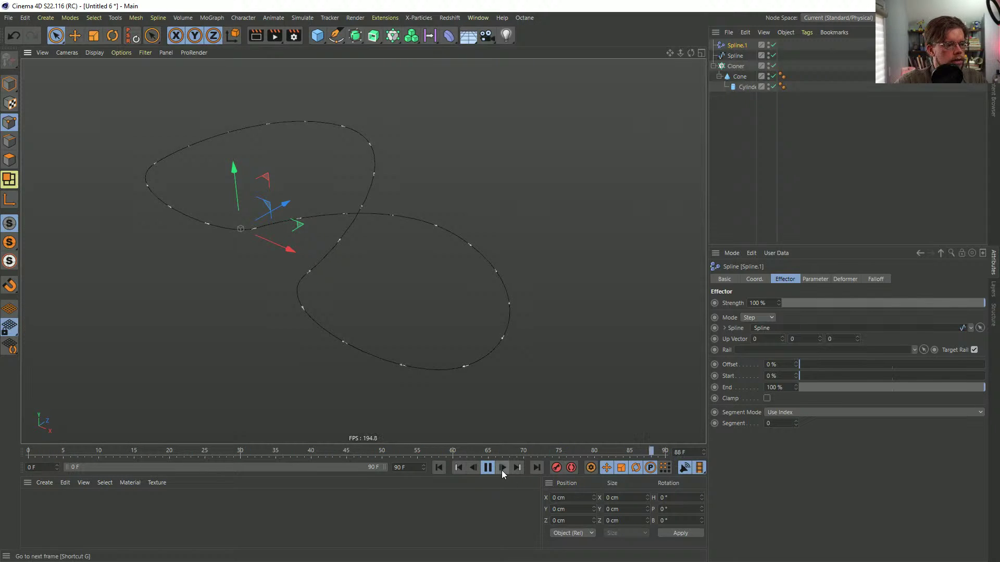
pyautogui.click(487, 468)
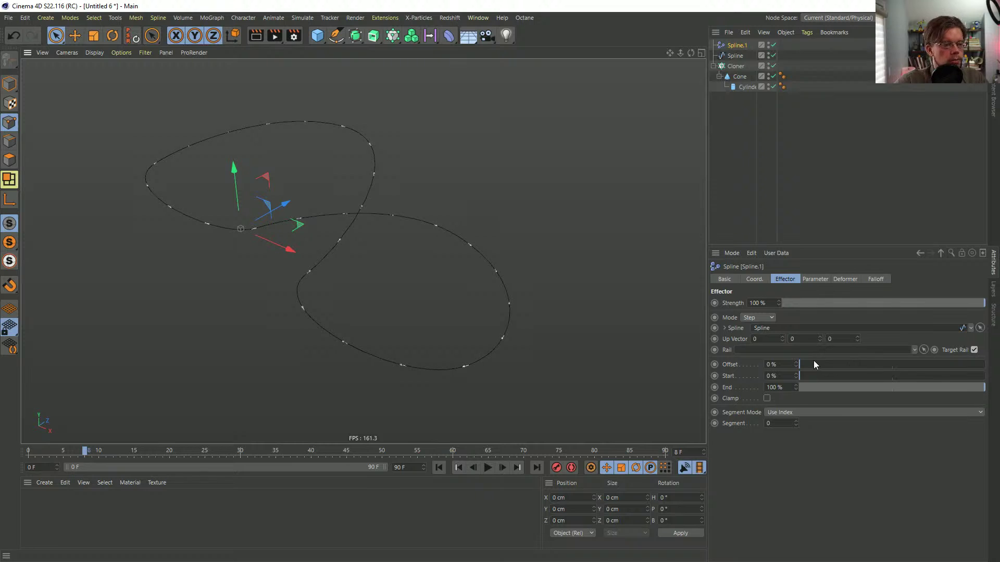
pyautogui.moveTo(805, 364); pyautogui.dragTo(847, 364)
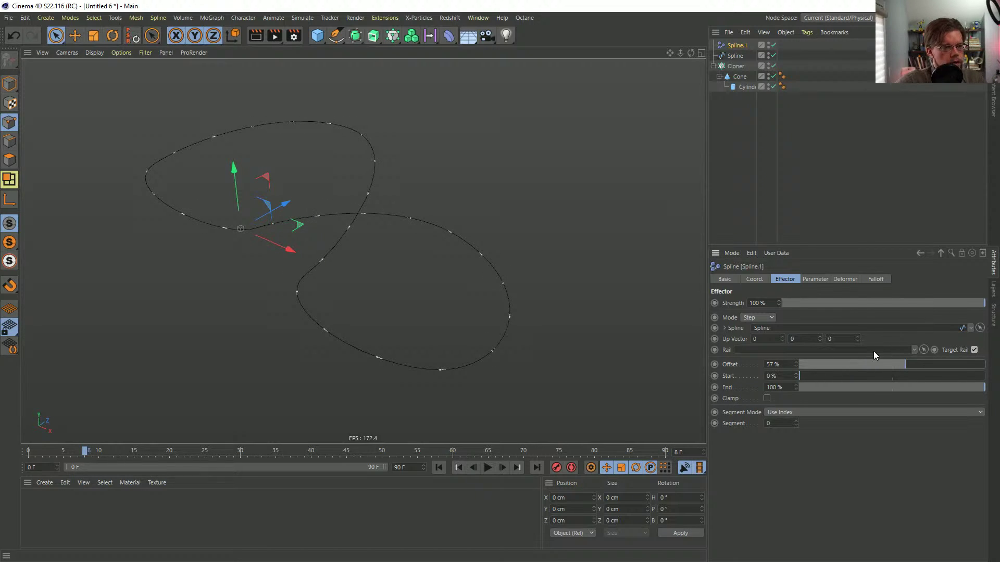
pyautogui.moveTo(871, 362); pyautogui.dragTo(768, 366)
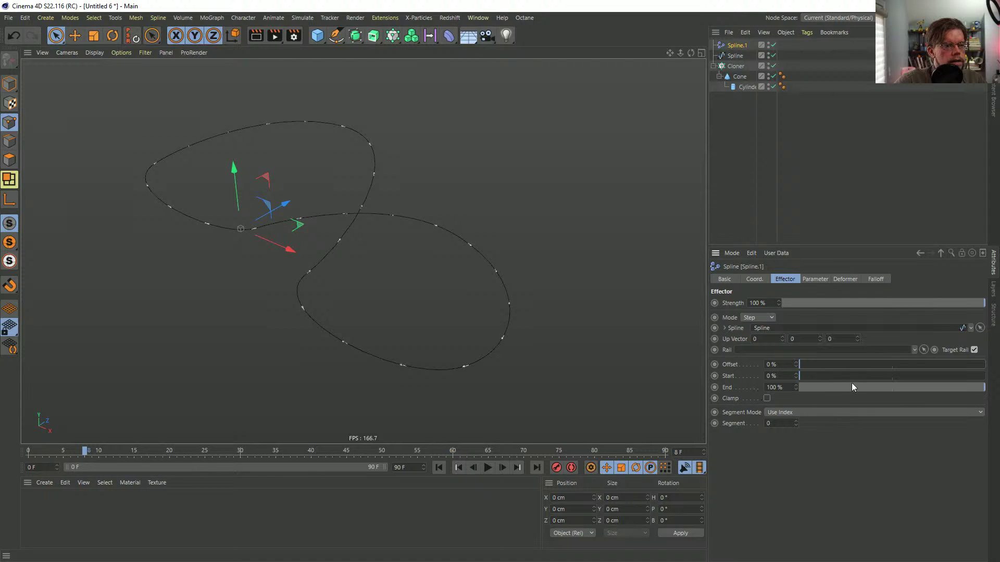
# - Reduce the Spline effector's End to 5% to bunch the arrows together at the start of the path
pyautogui.moveTo(853, 386); pyautogui.dragTo(814, 396)
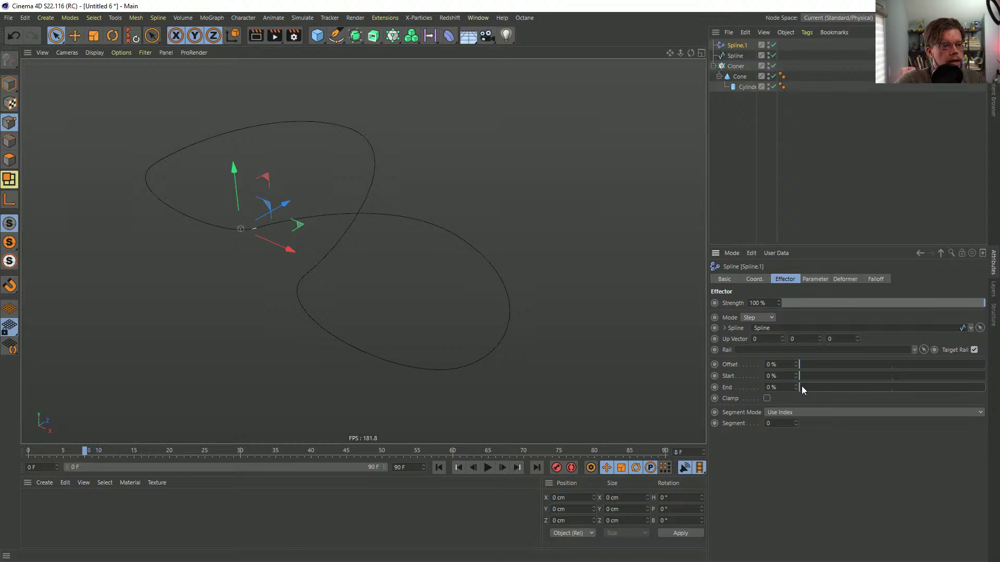
pyautogui.scroll(5, 258, 238)
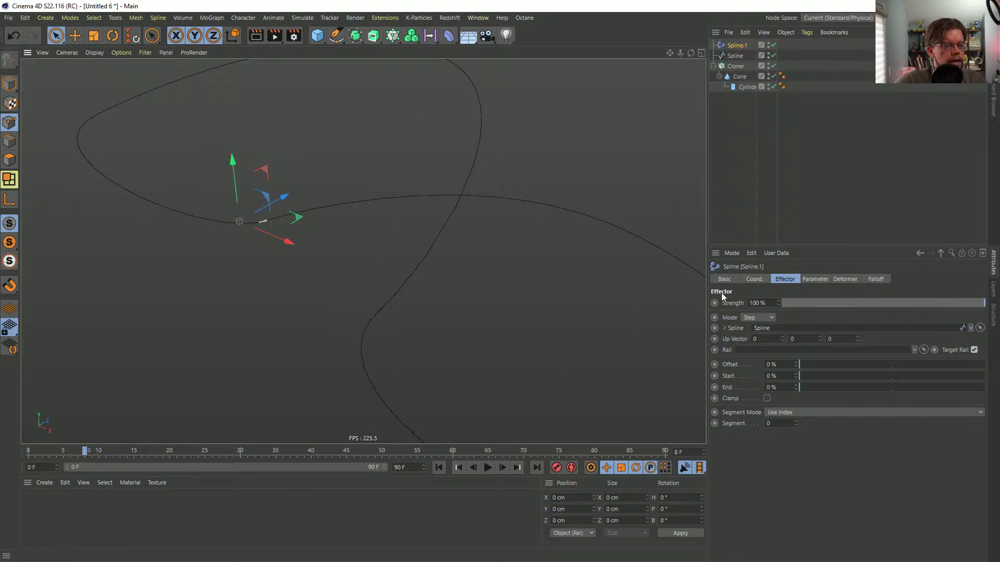
pyautogui.moveTo(814, 394); pyautogui.dragTo(809, 388)
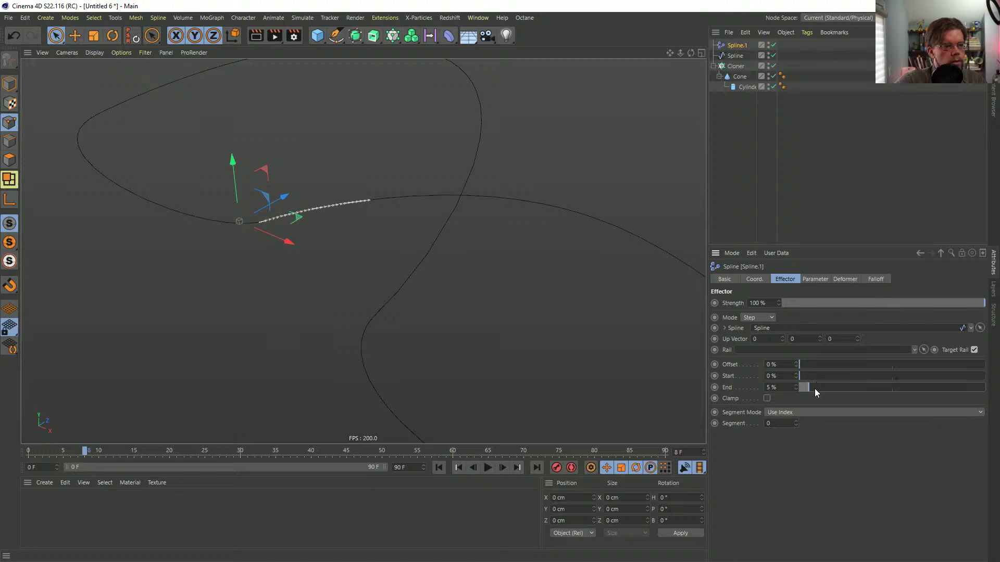
# - Delete the Spline effector and switch the Cloner to Object mode with the drawn Spline as its object
pyautogui.click(742, 45)
pyautogui.press('Delete')
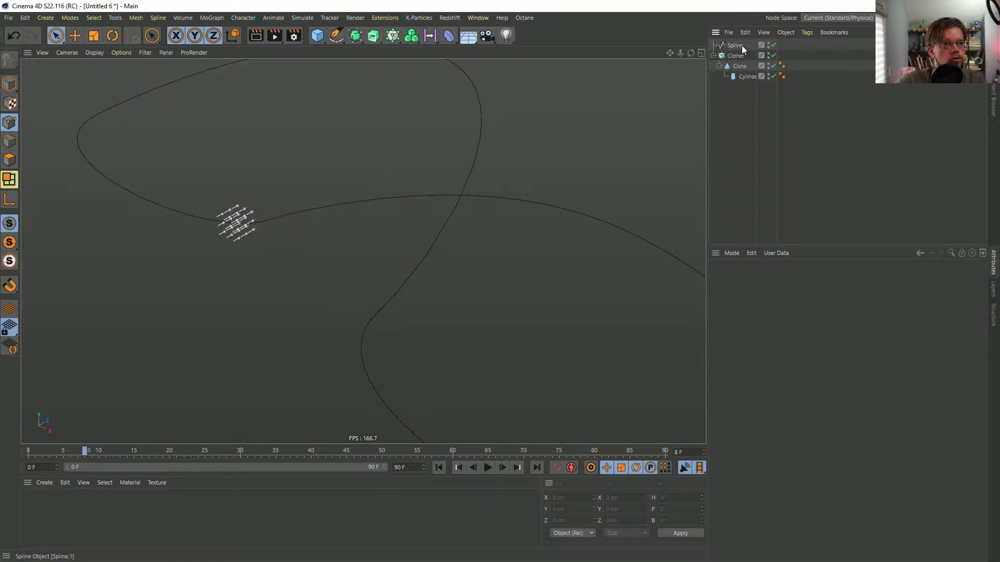
pyautogui.click(735, 55)
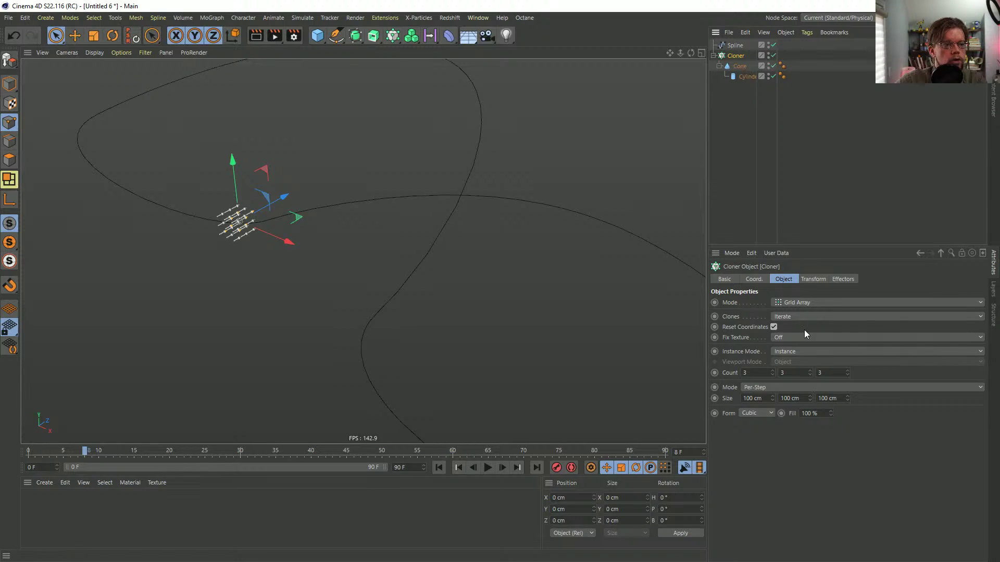
pyautogui.click(795, 304)
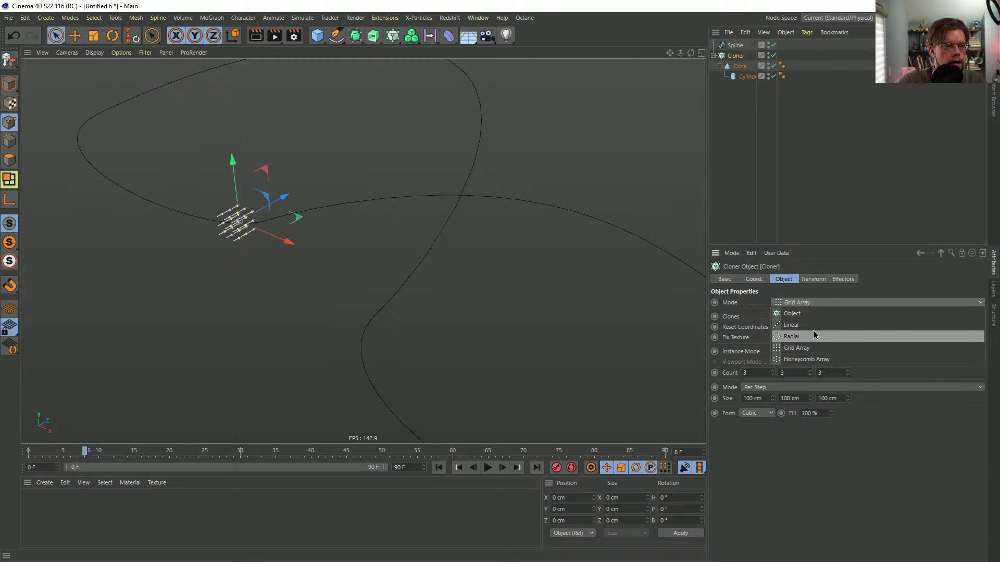
pyautogui.click(811, 314)
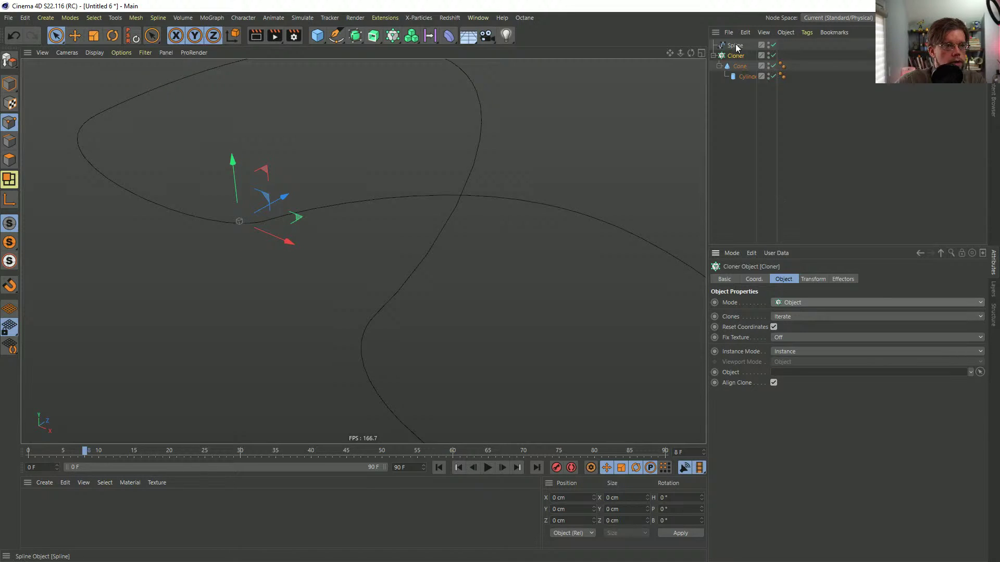
pyautogui.moveTo(735, 45); pyautogui.dragTo(761, 336)
pyautogui.moveTo(787, 378); pyautogui.dragTo(786, 373)
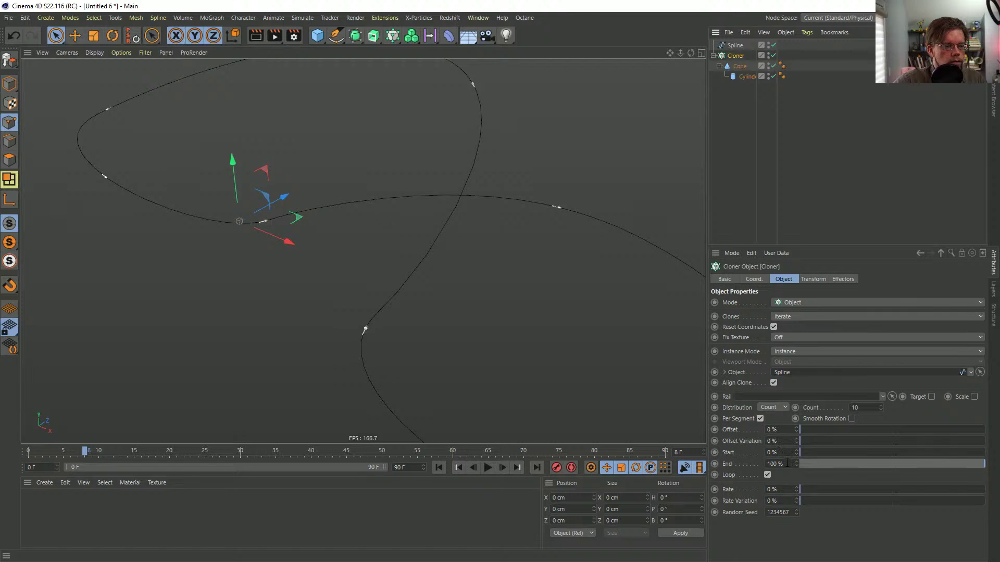
# - Set the Cloner's End to 1% and its Count to 20 to pack the arrows tightly on the spline
pyautogui.moveTo(809, 464); pyautogui.dragTo(800, 476)
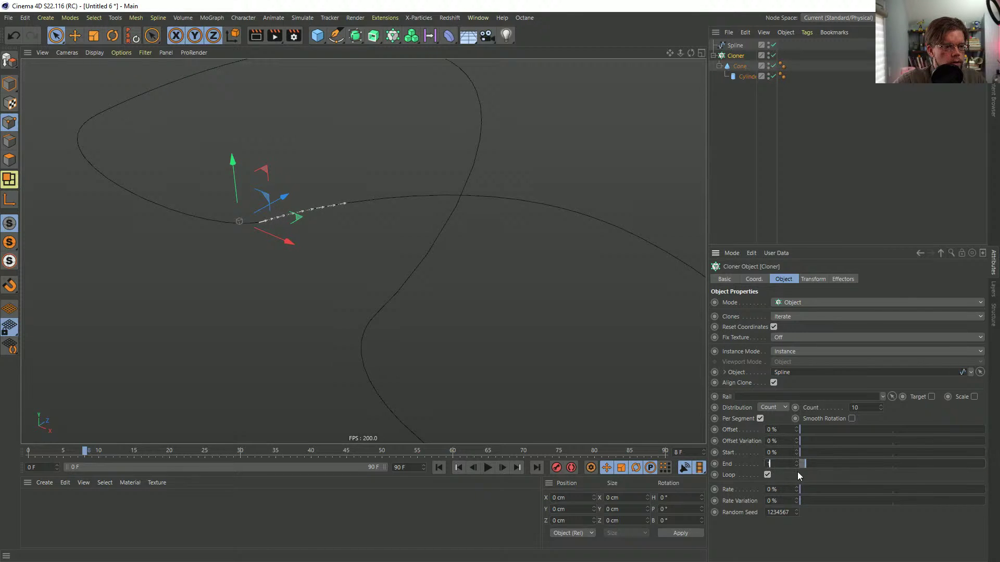
pyautogui.scroll(3, 271, 216)
pyautogui.scroll(3, 368, 214)
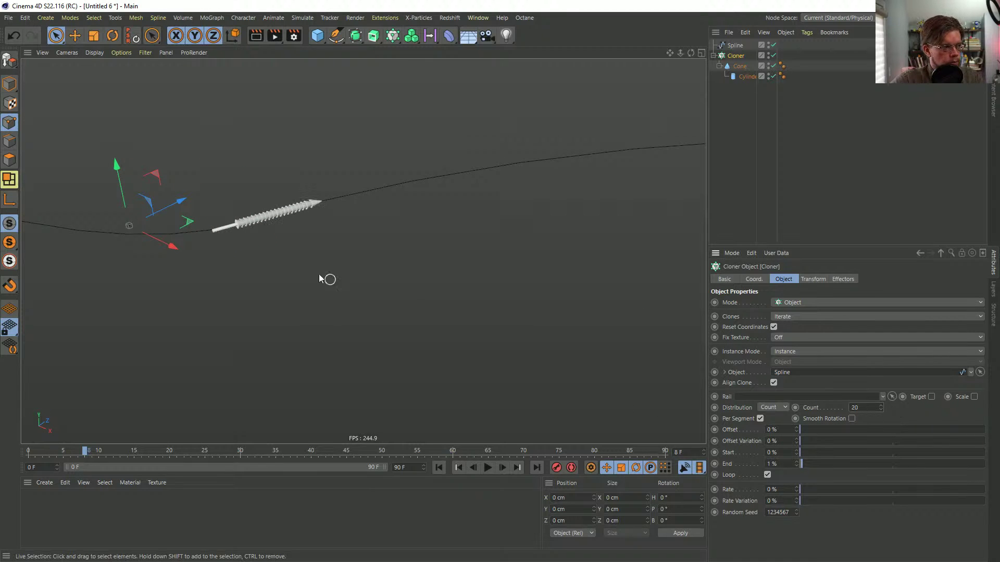
pyautogui.scroll(-5, 302, 231)
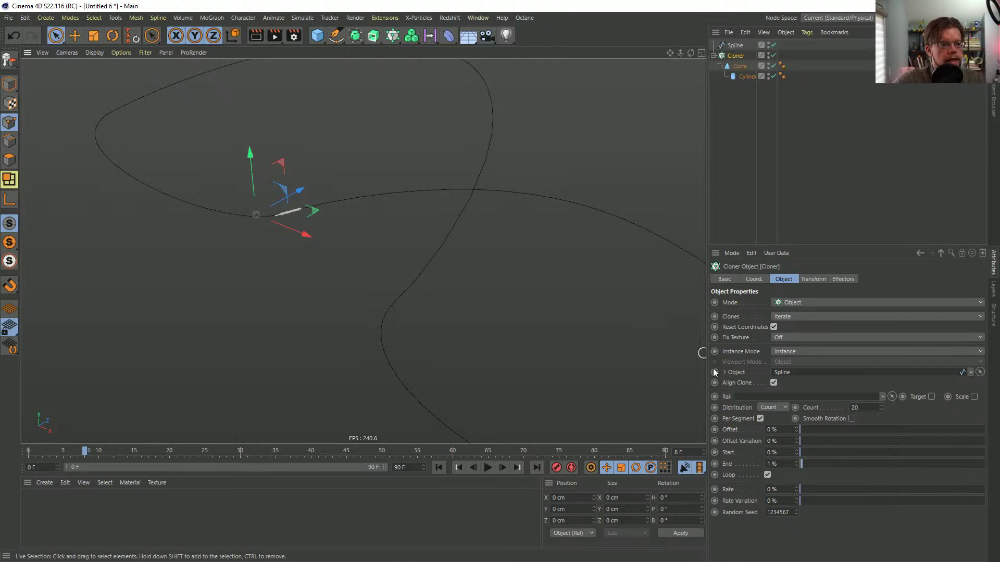
pyautogui.keyDown('alt'); pyautogui.moveTo(501, 245); pyautogui.dragTo(369, 222, button='middle'); pyautogui.keyUp('alt')
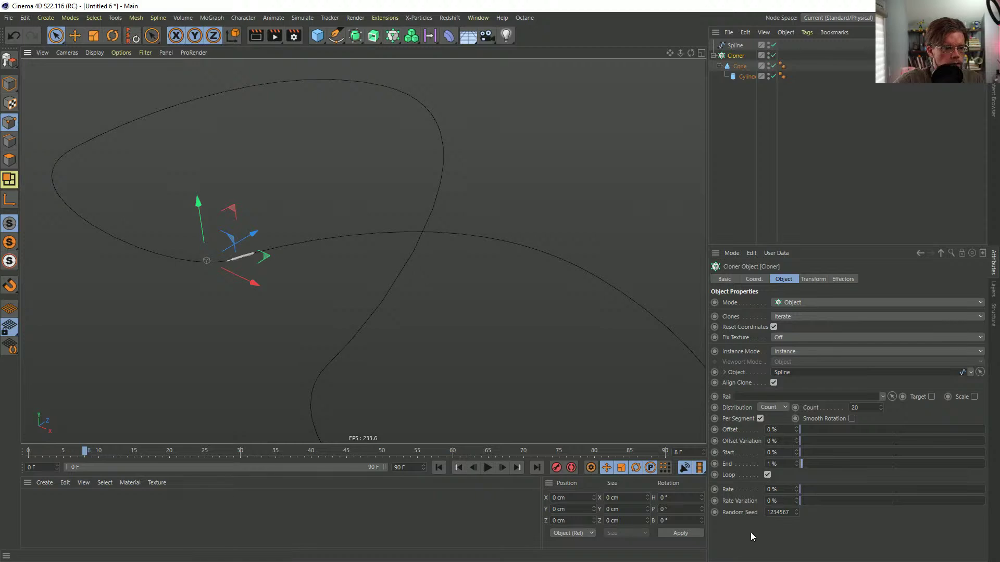
# - Set the Cloner's Rate to 5% and play the animation to watch the arrows travel along the path
pyautogui.click(785, 491)
pyautogui.write('5')
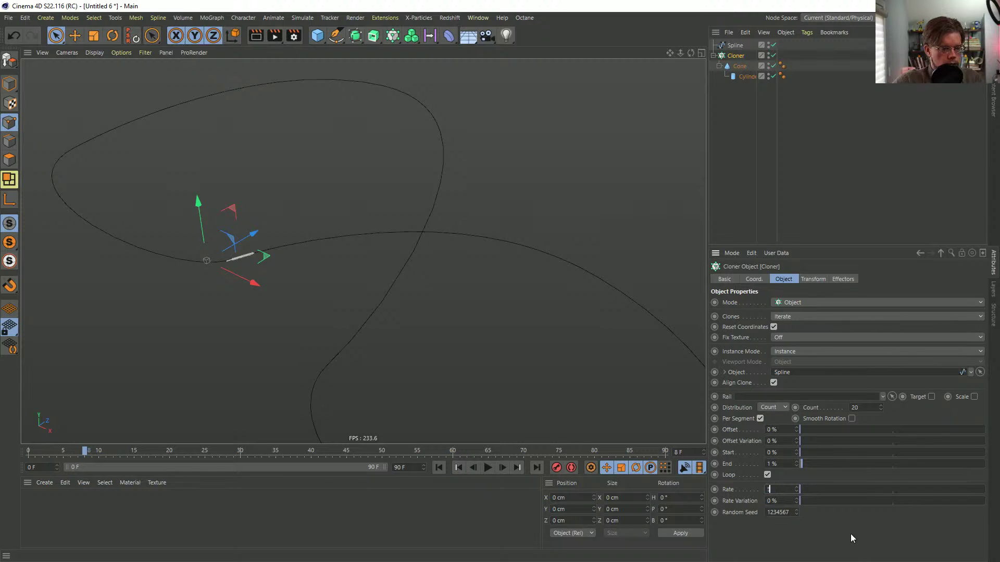
pyautogui.press('Return')
pyautogui.click(488, 468)
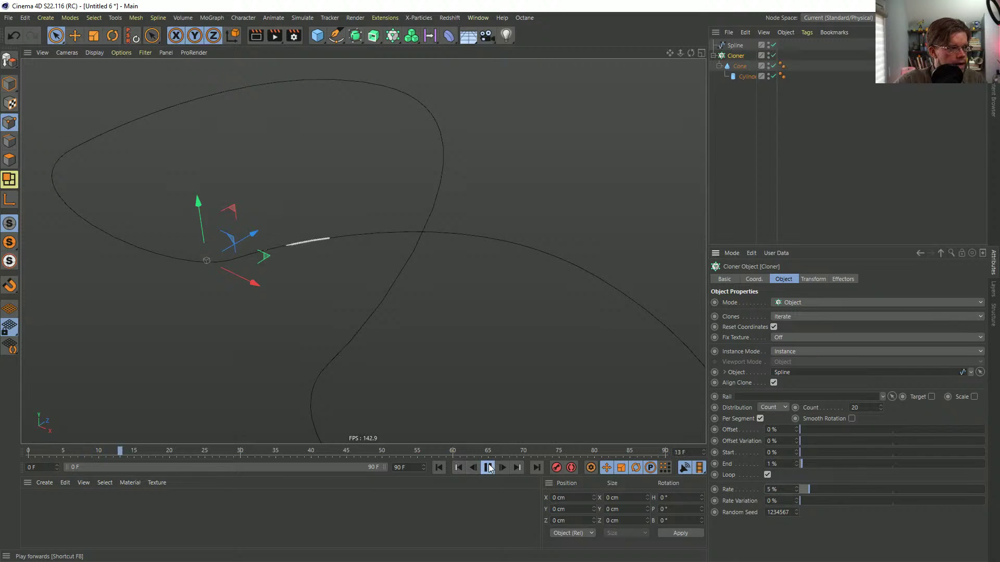
pyautogui.moveTo(516, 296)
pyautogui.keyDown('alt'); pyautogui.mouseDown()
pyautogui.moveTo(486, 230)
pyautogui.moveTo(440, 197)
pyautogui.moveTo(425, 209)
pyautogui.mouseUp(); pyautogui.keyUp('alt')
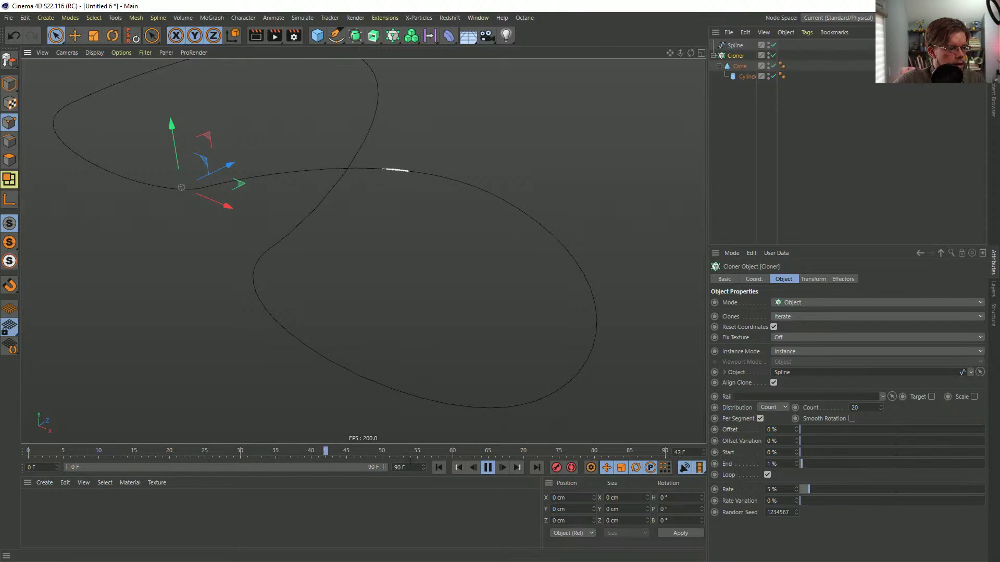
# - Set the project's end frame to 999 and extend the preview range to cover all frames
pyautogui.doubleClick(402, 468)
pyautogui.write('999')
pyautogui.press('Return')
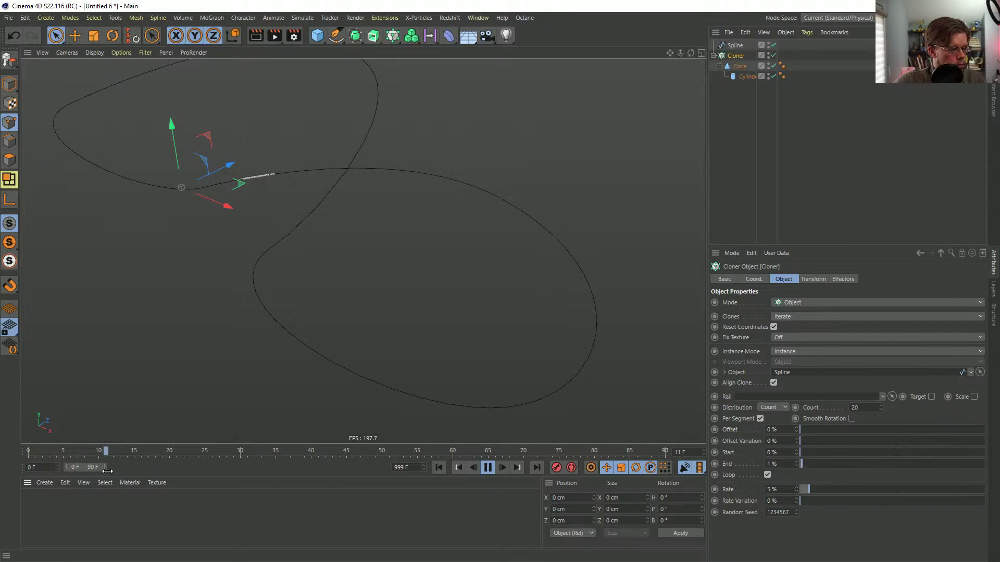
pyautogui.moveTo(104, 467); pyautogui.dragTo(386, 467)
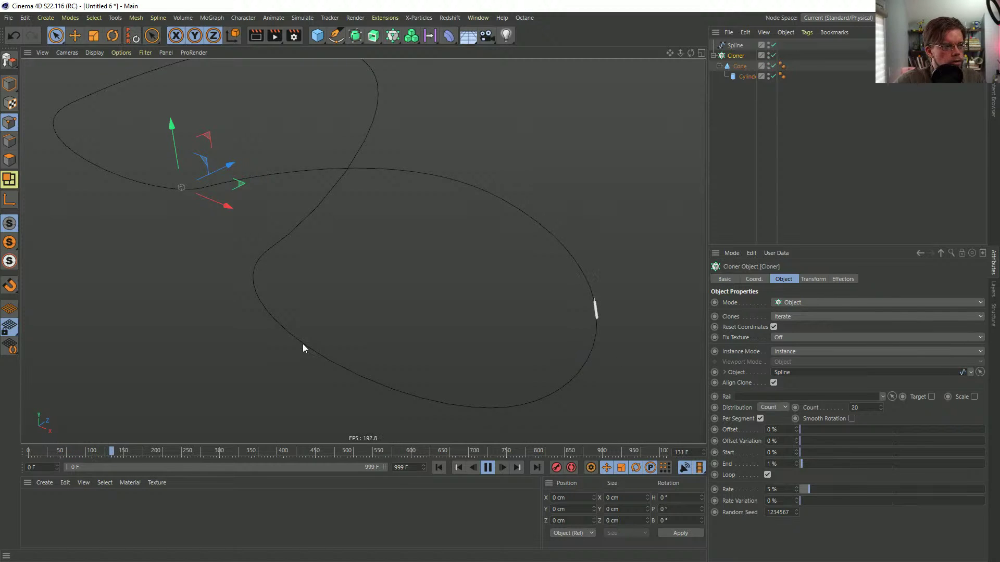
# - Set the Spline's intermediate points to Uniform, check the arrows' motion, and return the stopped timeline to frame 0
pyautogui.click(728, 47)
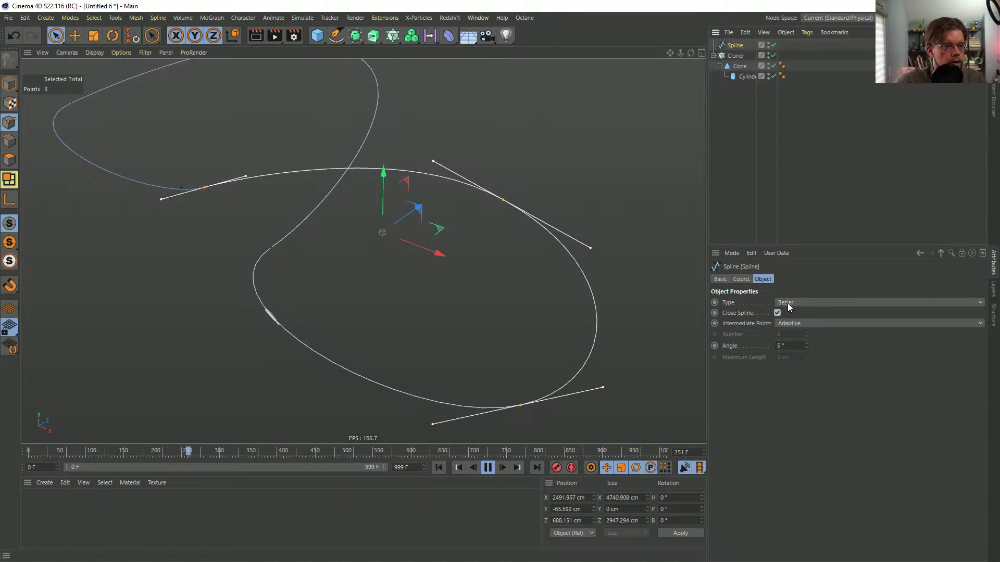
pyautogui.click(798, 324)
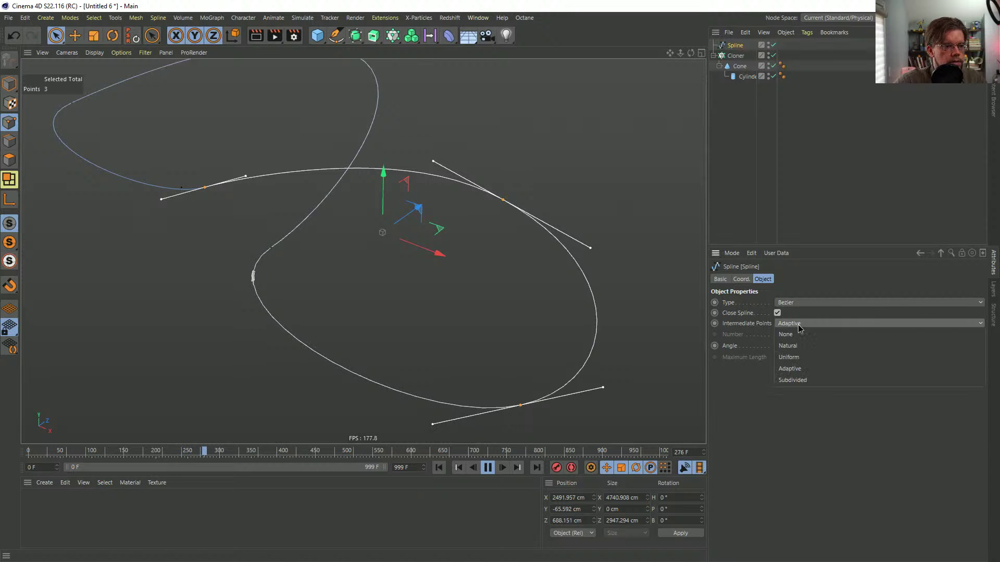
pyautogui.click(806, 362)
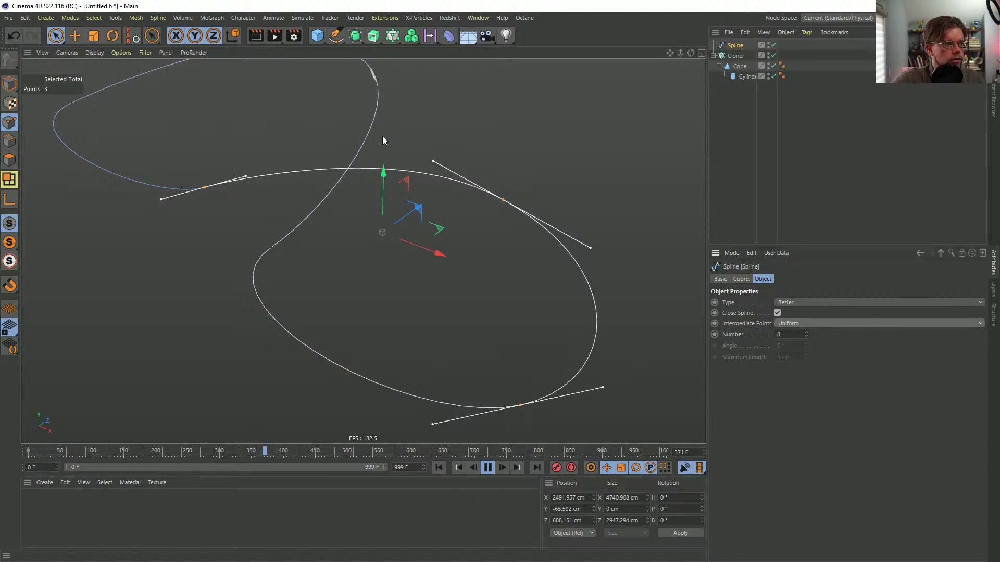
pyautogui.keyDown('alt'); pyautogui.moveTo(382, 136); pyautogui.dragTo(259, 120); pyautogui.keyUp('alt')
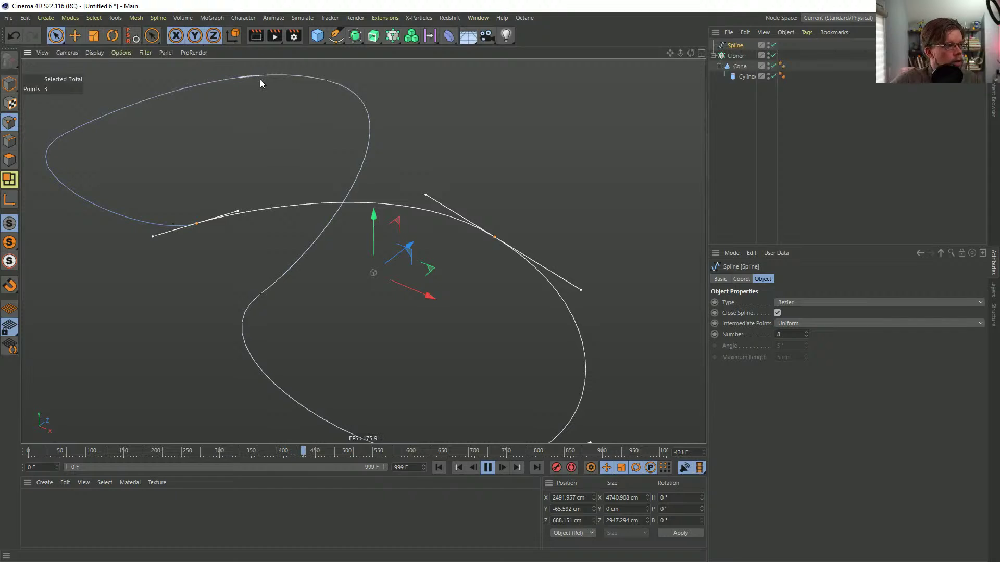
pyautogui.click(488, 468)
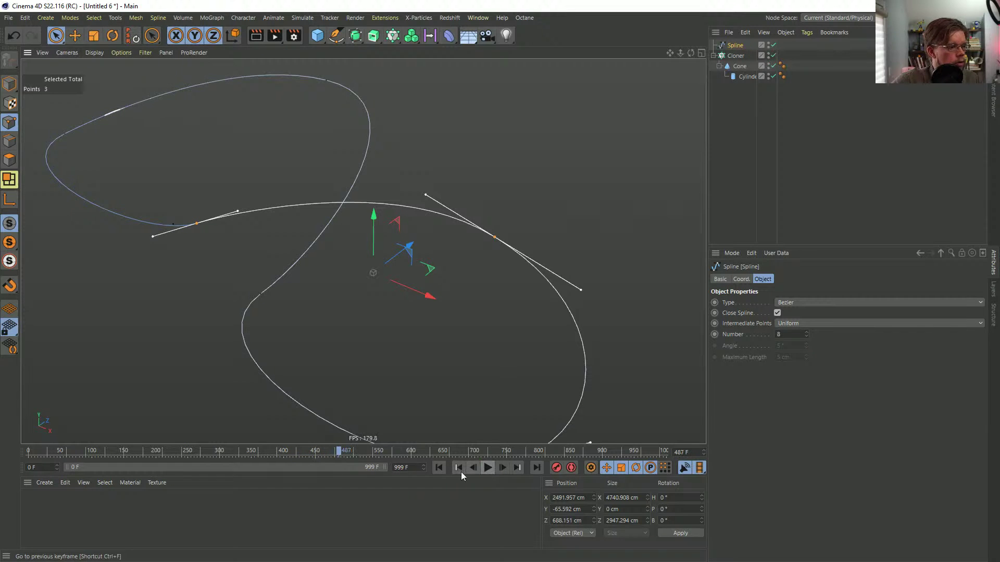
pyautogui.click(439, 467)
# - Deselect the Spline and add a Random effector to the Cloner
pyautogui.scroll(10, 275, 257)
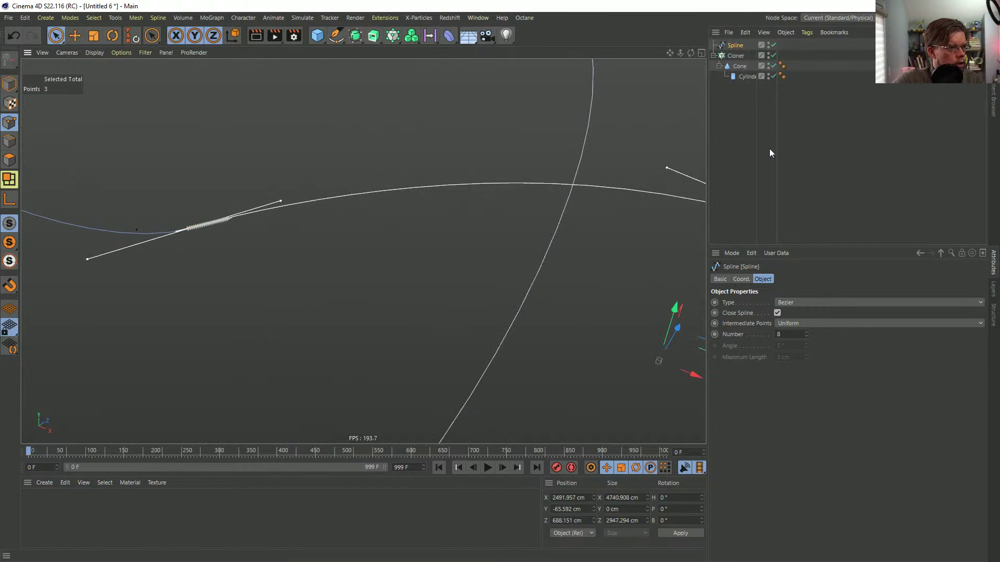
pyautogui.click(770, 151)
pyautogui.scroll(5, 315, 218)
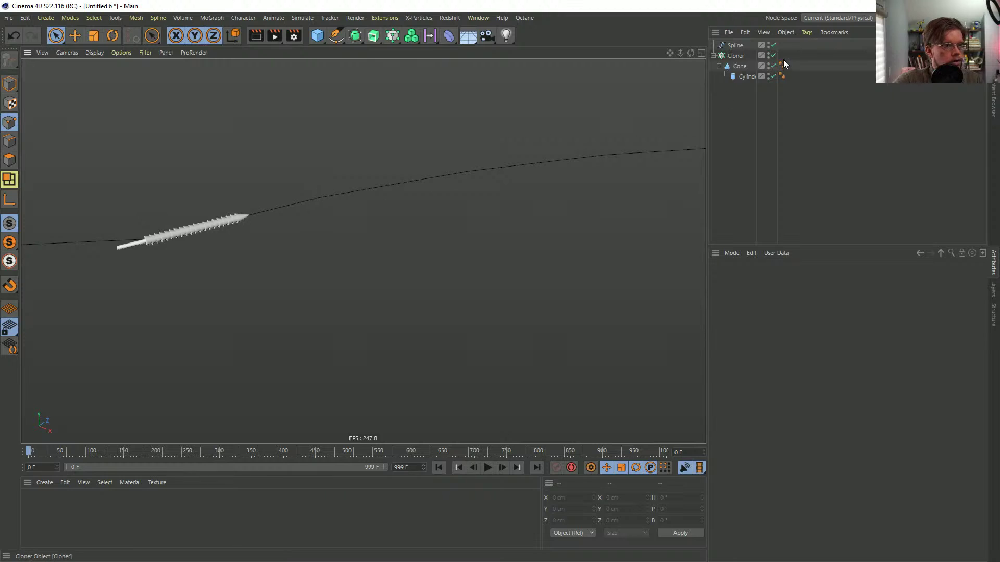
pyautogui.click(726, 57)
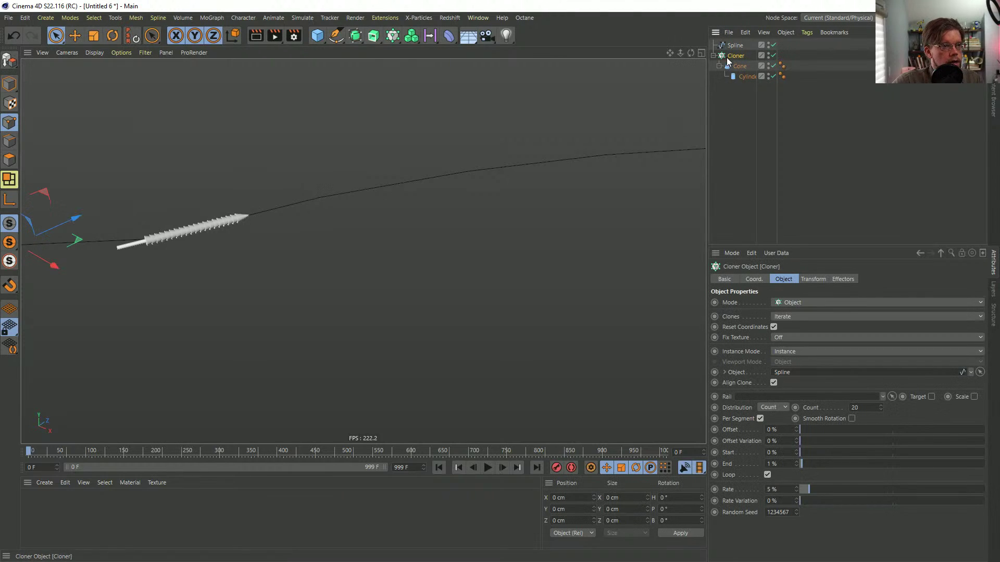
pyautogui.click(391, 35)
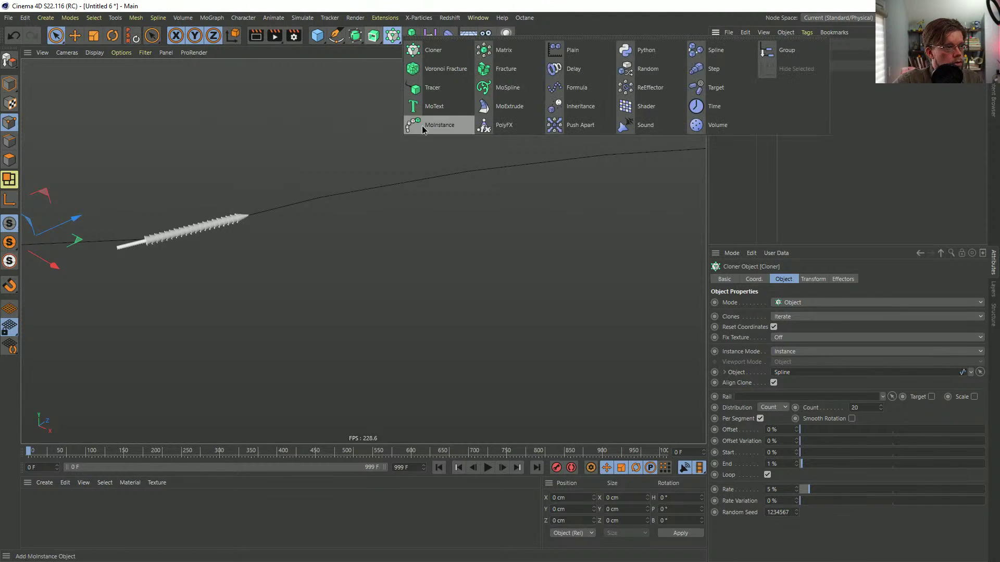
pyautogui.click(658, 76)
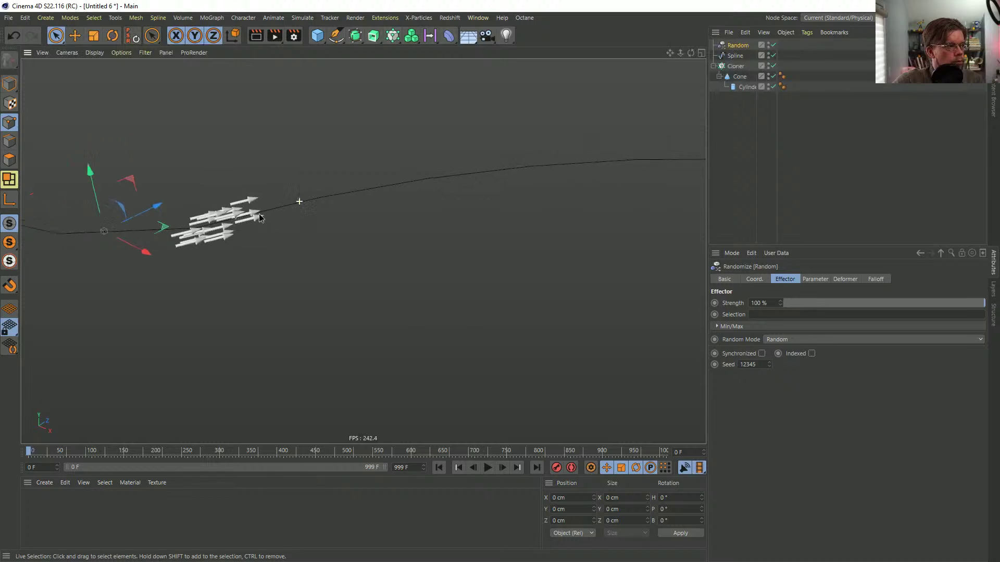
# - Set the Random effector's X, Y and Z position to 150 cm each and play the animation to check the swarm
pyautogui.click(815, 280)
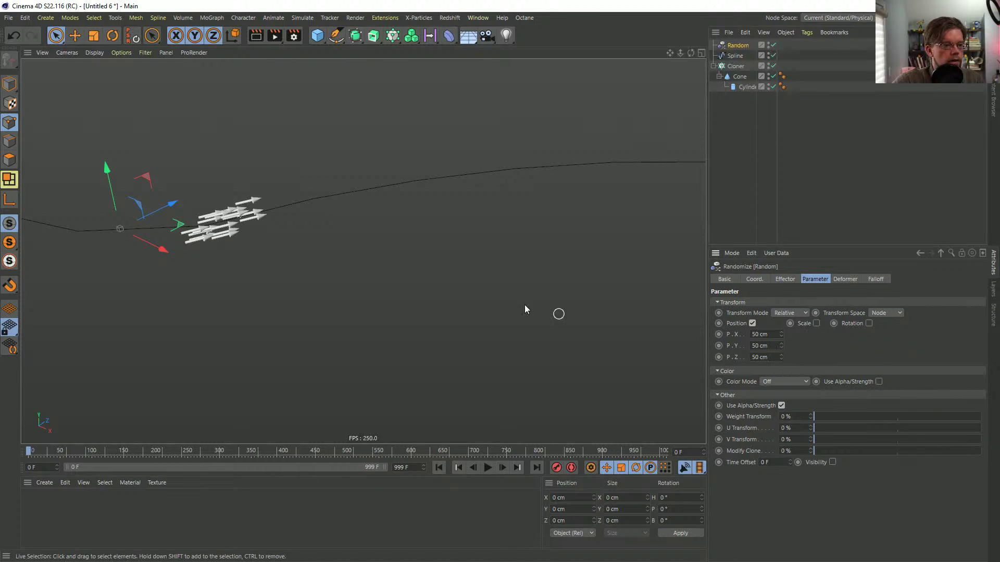
pyautogui.click(753, 346)
pyautogui.write('1')
pyautogui.click(754, 357)
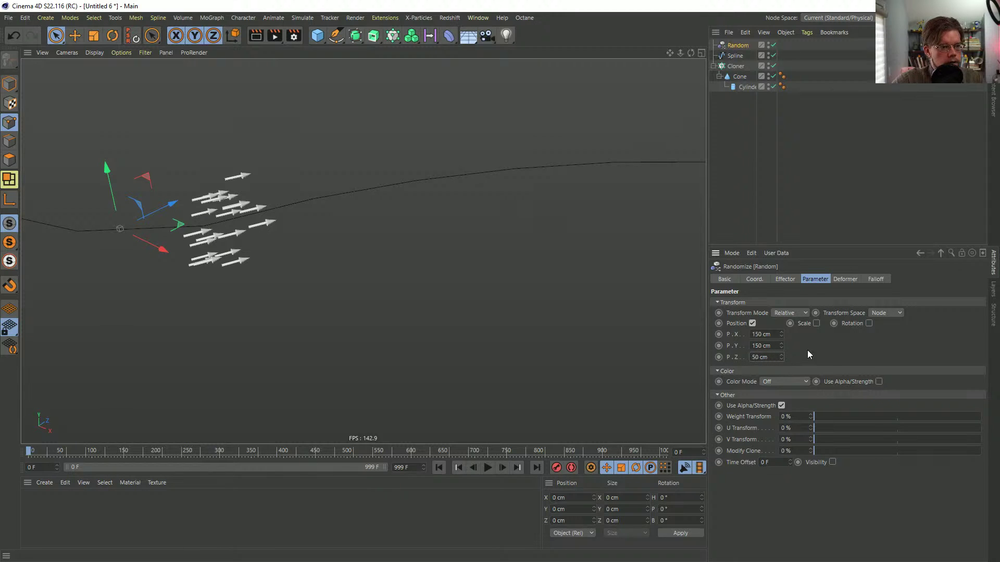
pyautogui.write('1')
pyautogui.press('Return')
pyautogui.keyDown('alt'); pyautogui.moveTo(507, 289); pyautogui.dragTo(314, 298); pyautogui.keyUp('alt')
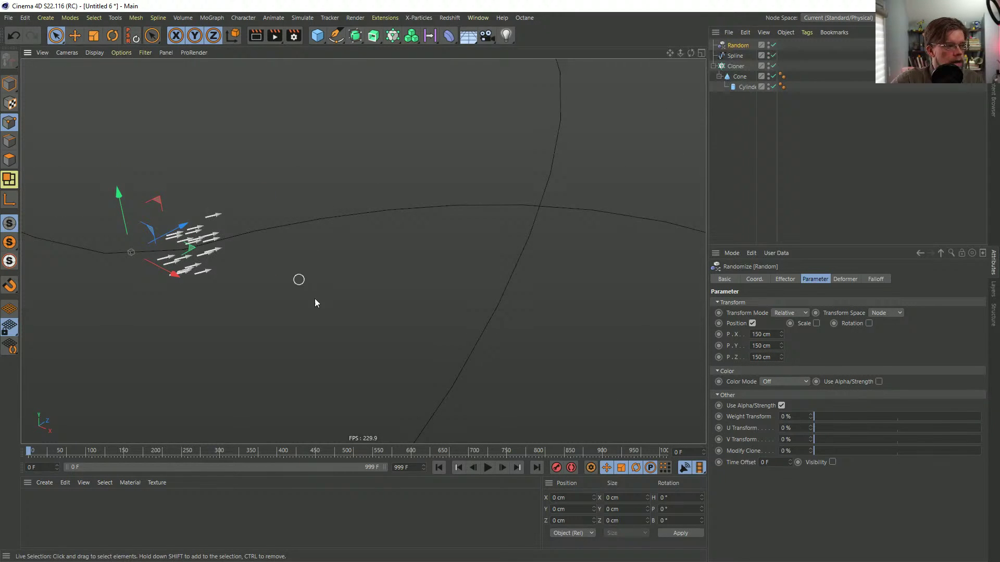
pyautogui.click(488, 468)
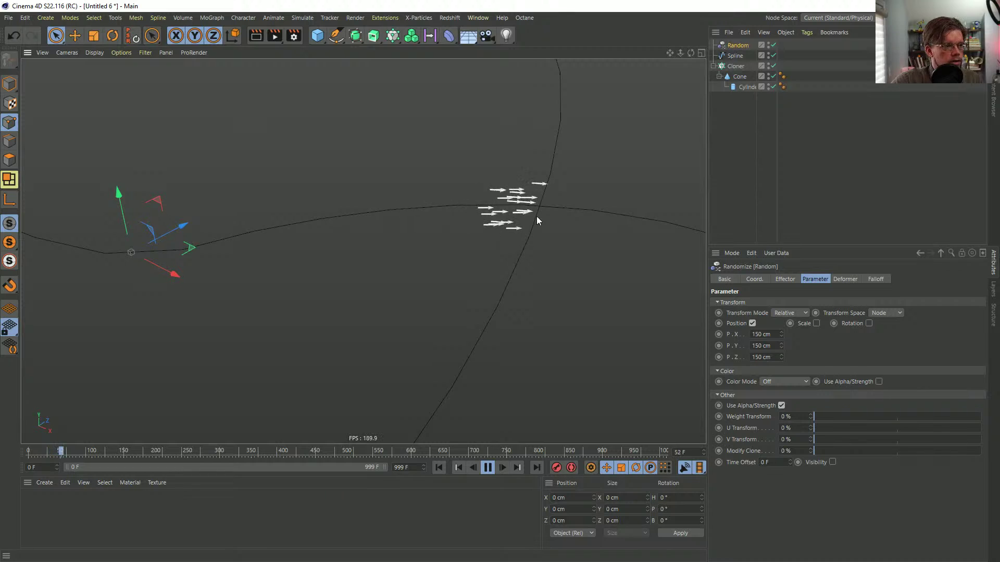
# - Enable Smooth Rotation on the Cloner and check how the arrows follow the curve
pyautogui.keyDown('alt'); pyautogui.moveTo(537, 217); pyautogui.dragTo(692, 167); pyautogui.keyUp('alt')
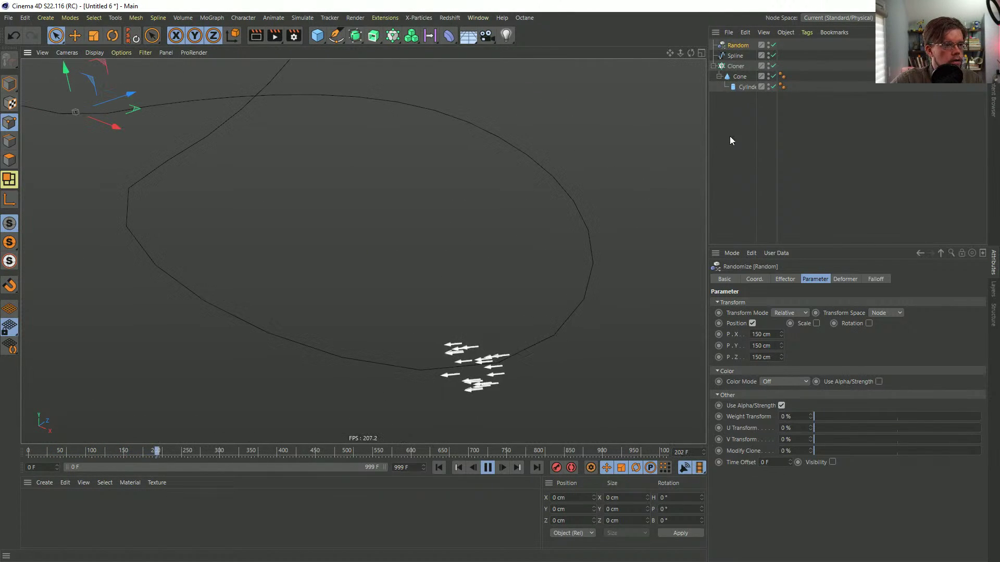
pyautogui.click(737, 66)
pyautogui.click(783, 279)
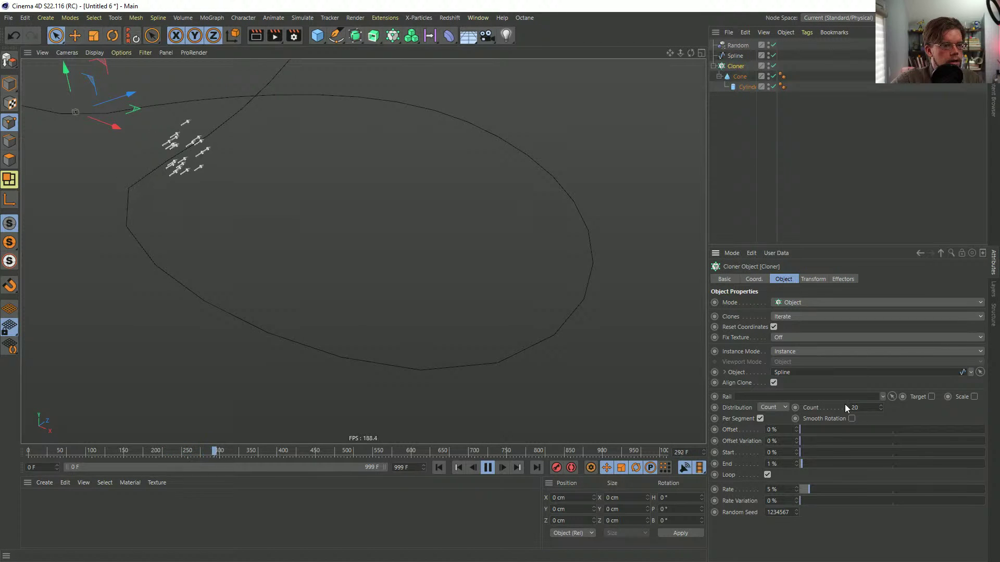
pyautogui.click(851, 418)
pyautogui.keyDown('alt'); pyautogui.moveTo(639, 312); pyautogui.dragTo(420, 282); pyautogui.keyUp('alt')
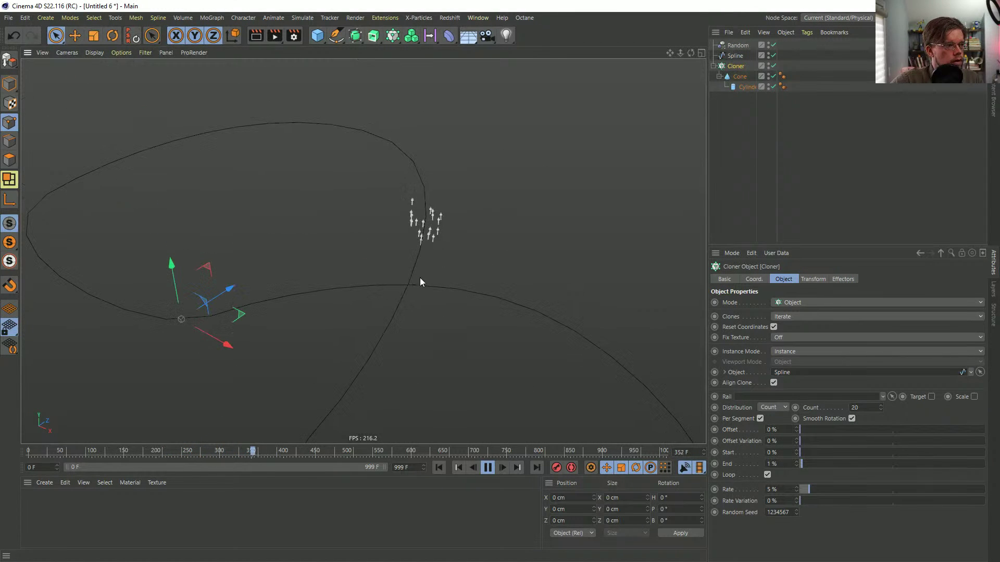
# - Set the Spline's intermediate point number to 24, deselect it and follow the arrows along the curve
pyautogui.click(734, 56)
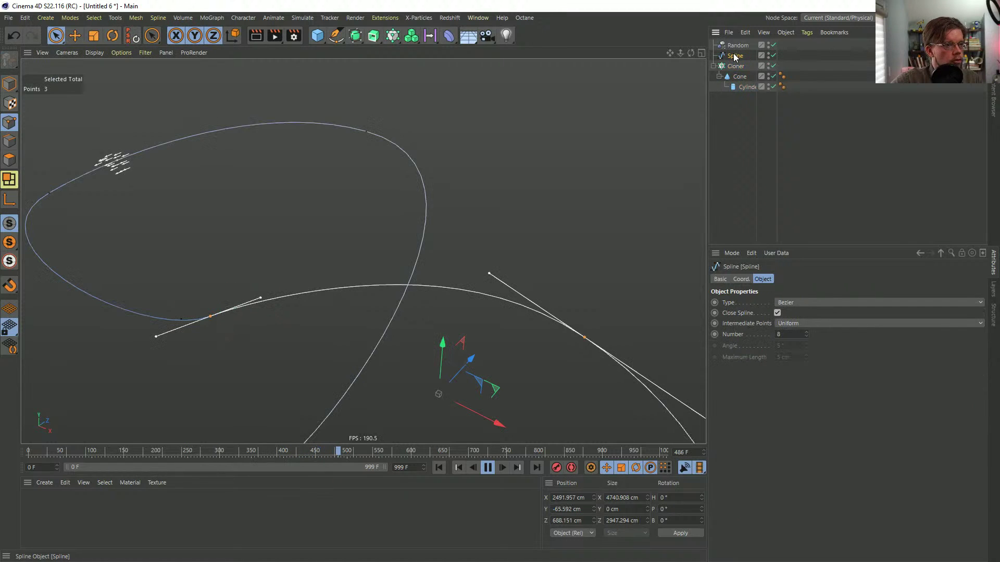
pyautogui.doubleClick(786, 334)
pyautogui.write('24')
pyautogui.press('Return')
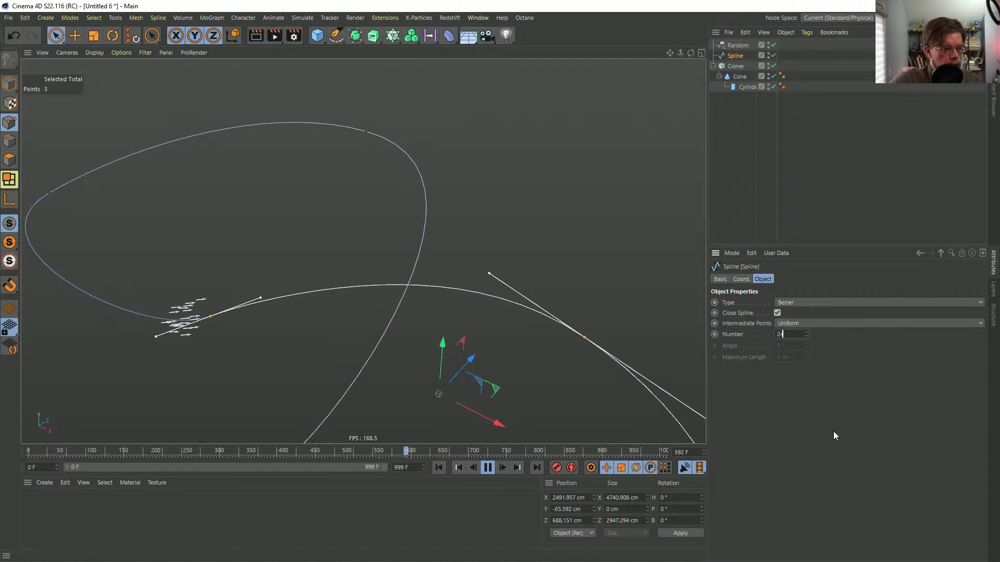
pyautogui.click(783, 151)
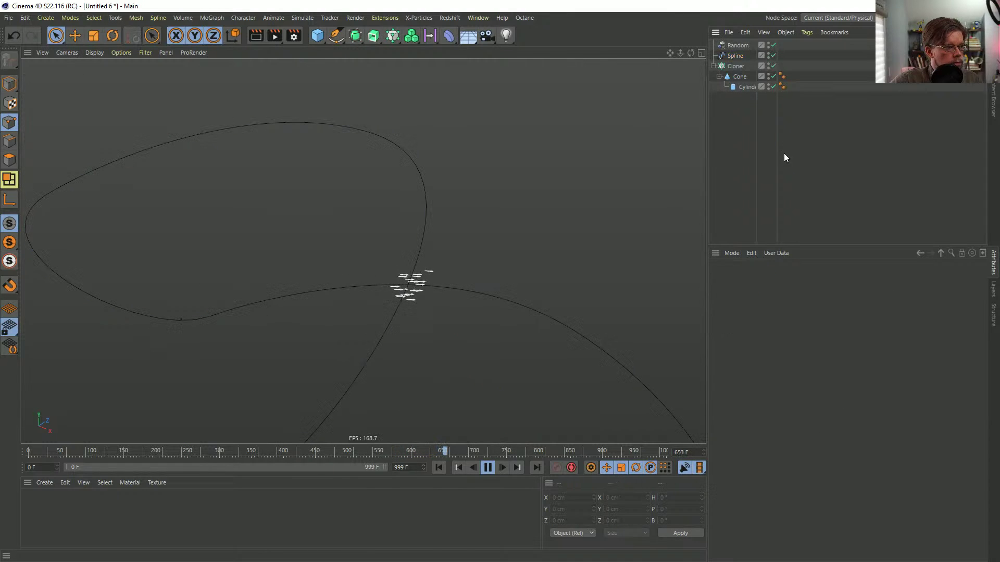
pyautogui.keyDown('alt'); pyautogui.moveTo(576, 332); pyautogui.dragTo(433, 229, button='middle'); pyautogui.keyUp('alt')
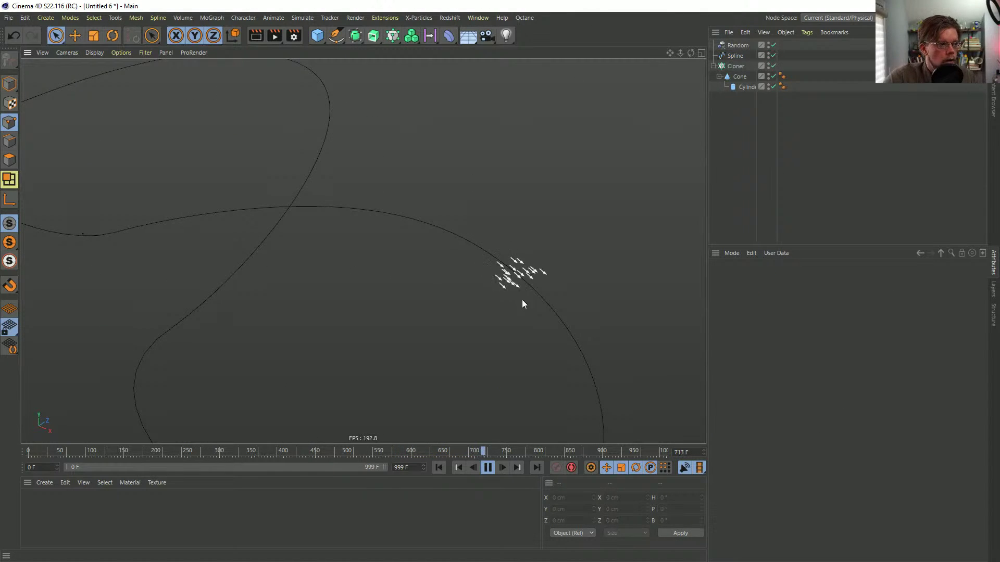
pyautogui.keyDown('alt'); pyautogui.moveTo(553, 304); pyautogui.dragTo(529, 249); pyautogui.keyUp('alt')
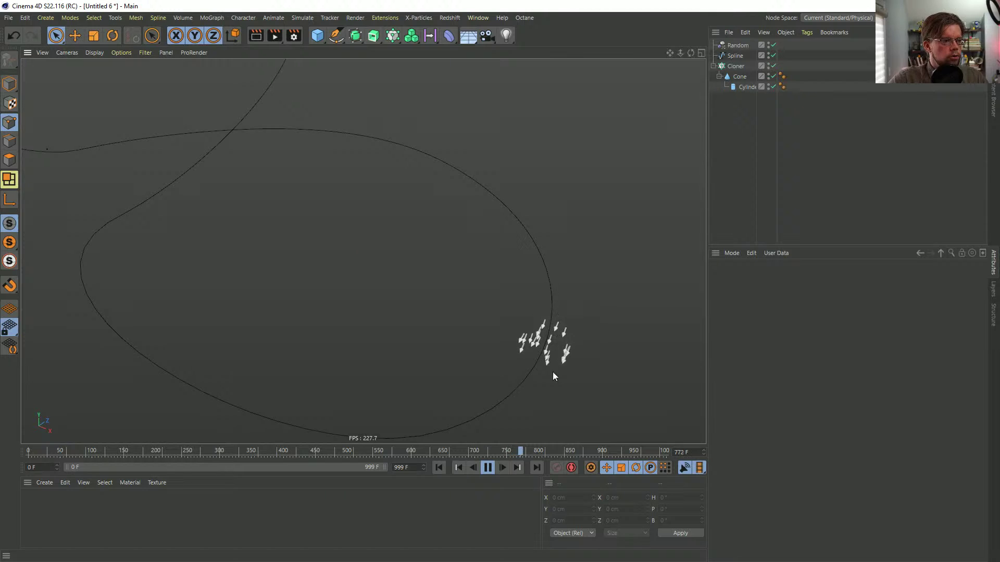
# - Set the Random effector's Random Mode to Noise and its Space to UV
pyautogui.click(736, 45)
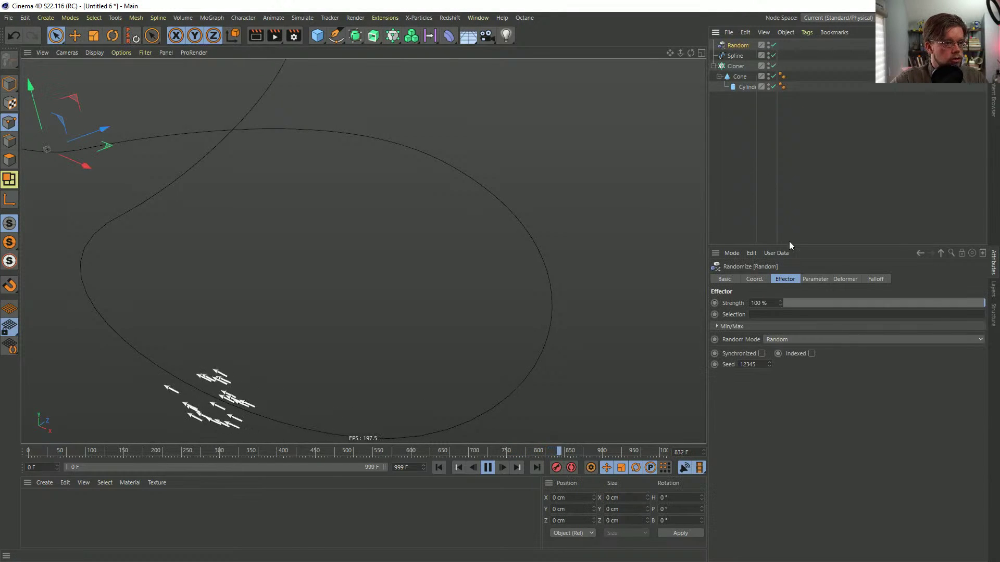
pyautogui.click(813, 280)
pyautogui.click(784, 279)
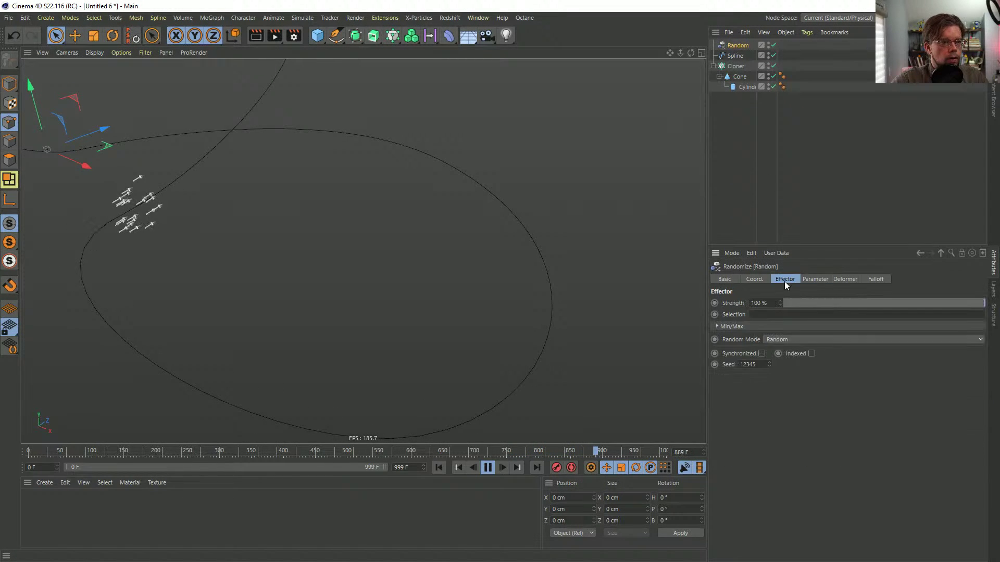
pyautogui.click(787, 342)
pyautogui.click(787, 370)
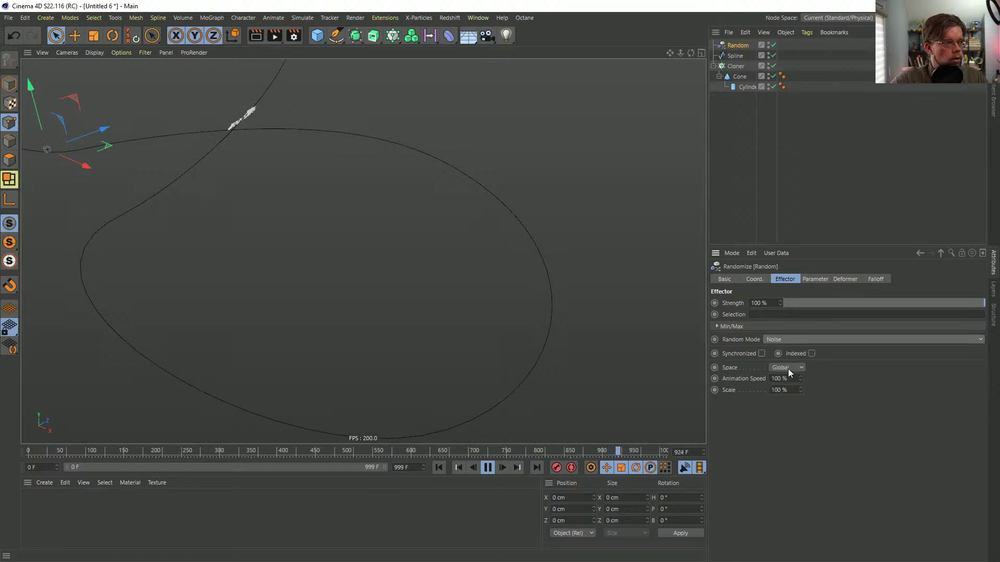
pyautogui.keyDown('alt'); pyautogui.moveTo(281, 156); pyautogui.dragTo(512, 338, button='middle'); pyautogui.keyUp('alt')
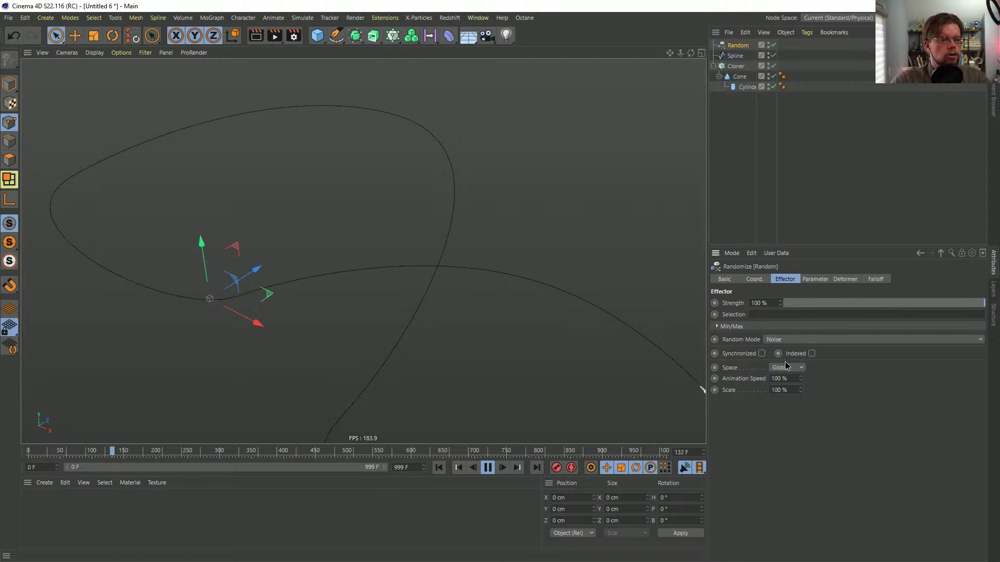
pyautogui.click(777, 390)
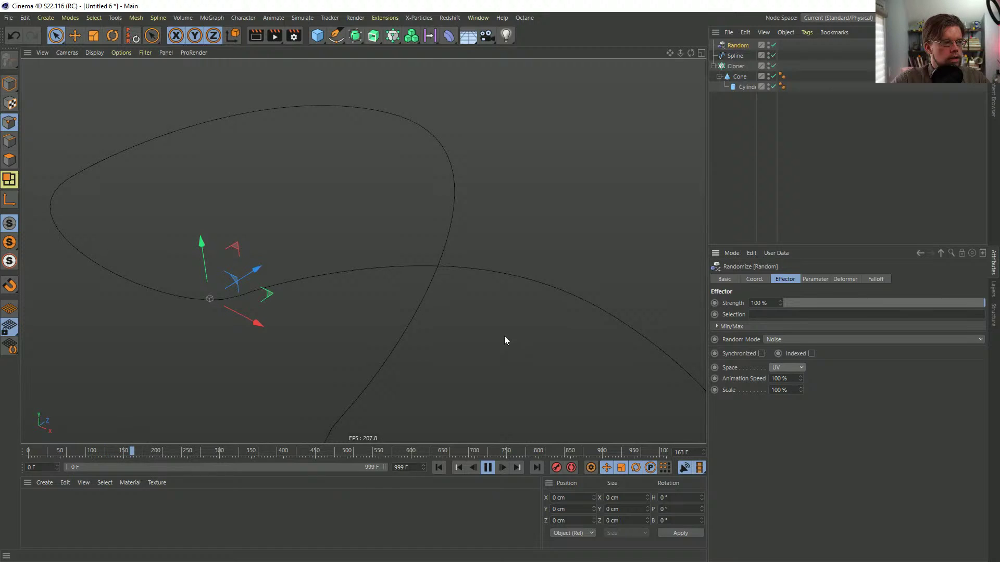
# - Restart the animation, pause it at frame 30 to inspect the arrows, and enable Indexed on the Random effector
pyautogui.click(439, 467)
pyautogui.click(487, 467)
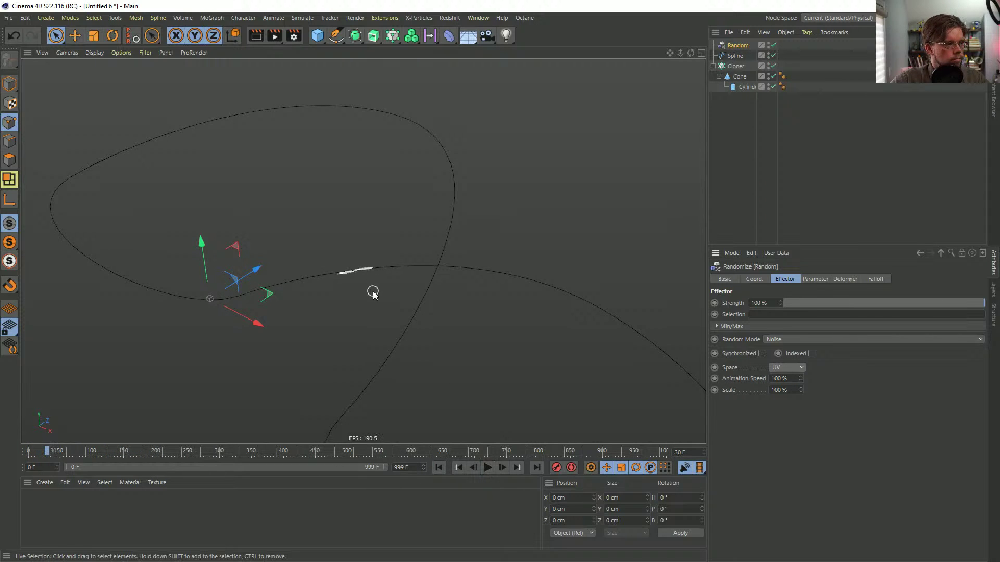
pyautogui.moveTo(373, 293)
pyautogui.keyDown('alt'); pyautogui.mouseDown(button='right')
pyautogui.moveTo(449, 239)
pyautogui.moveTo(493, 223)
pyautogui.moveTo(573, 225)
pyautogui.moveTo(382, 282)
pyautogui.moveTo(469, 248)
pyautogui.mouseUp(button='right'); pyautogui.keyUp('alt')
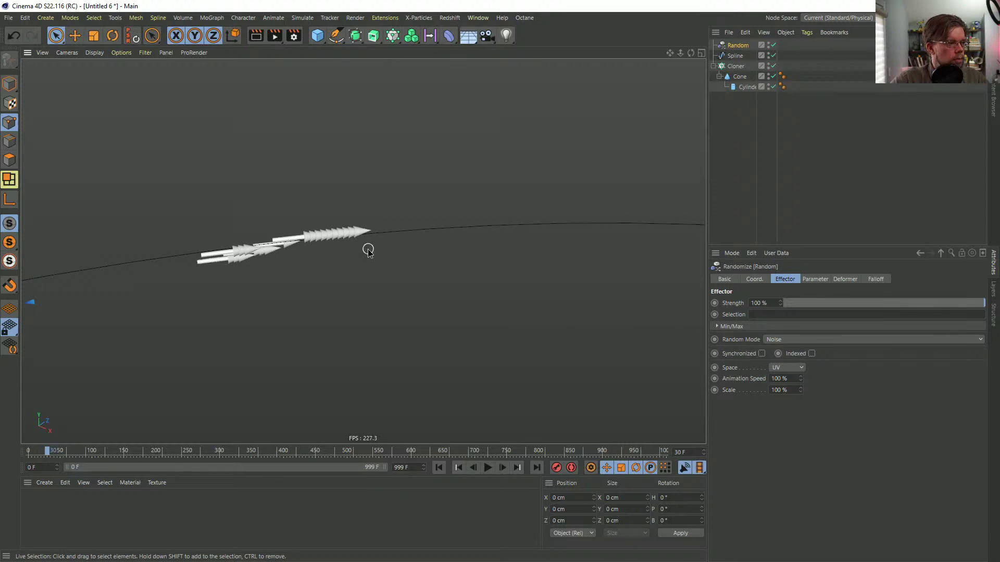
pyautogui.keyDown('alt'); pyautogui.moveTo(368, 250); pyautogui.dragTo(376, 260); pyautogui.keyUp('alt')
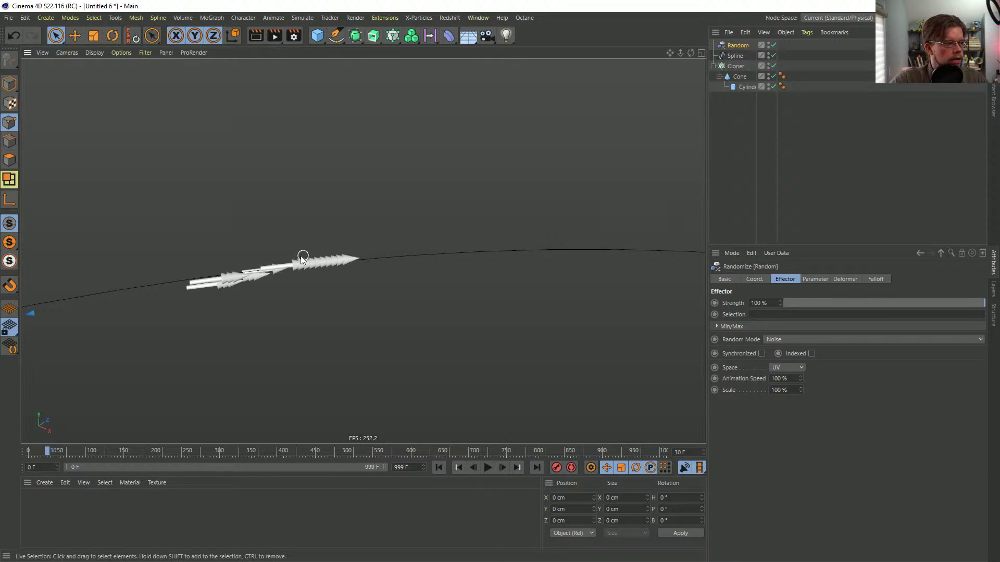
pyautogui.moveTo(301, 256)
pyautogui.keyDown('alt'); pyautogui.mouseDown()
pyautogui.moveTo(313, 133)
pyautogui.moveTo(343, 264)
pyautogui.mouseUp(); pyautogui.keyUp('alt')
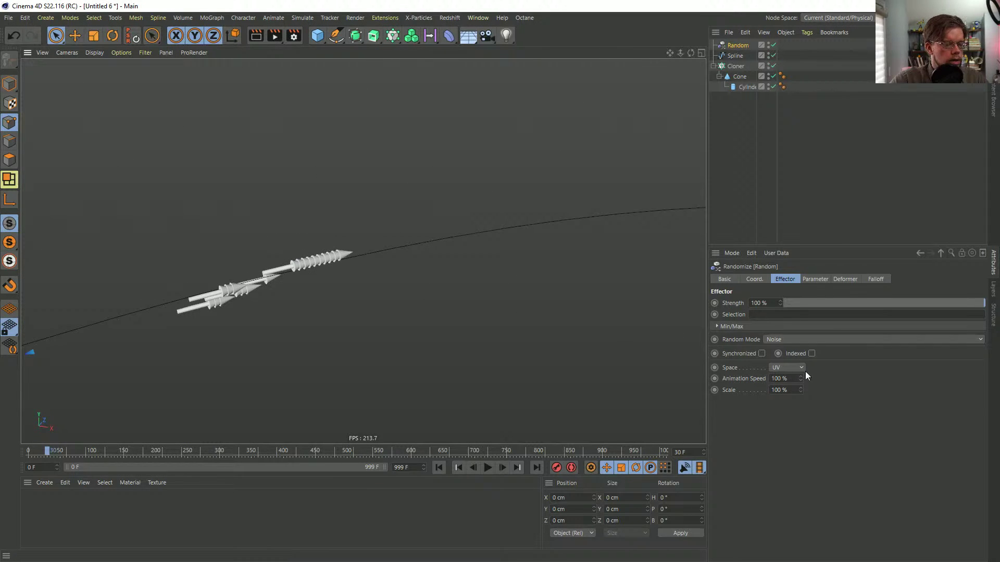
pyautogui.click(811, 354)
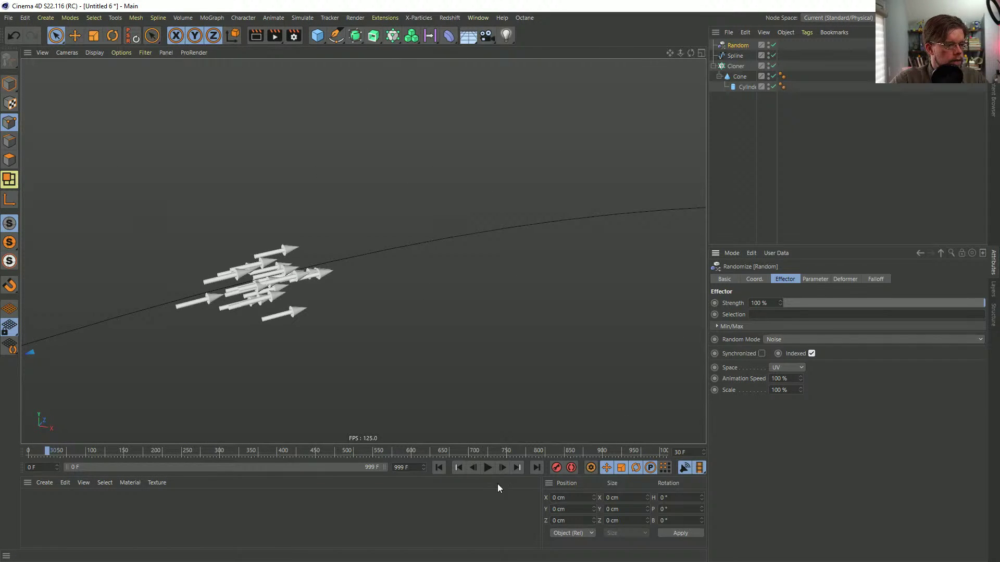
# - Play the animation briefly, return the timeline to frame 0, and keep the Random effector's noise Space at UV
pyautogui.click(487, 468)
pyautogui.click(487, 467)
pyautogui.keyDown('alt'); pyautogui.moveTo(471, 281); pyautogui.dragTo(218, 317, button='right'); pyautogui.keyUp('alt')
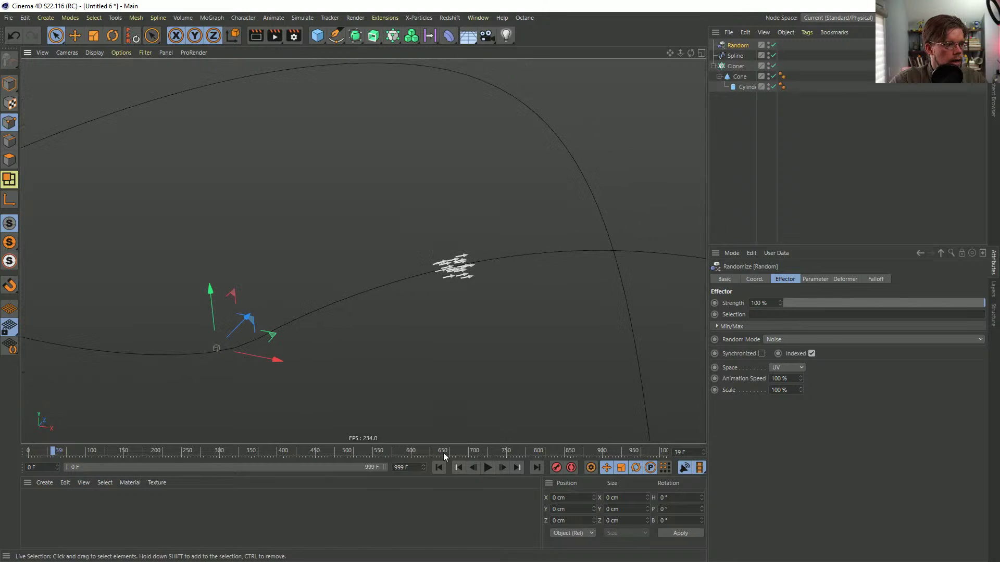
pyautogui.click(439, 468)
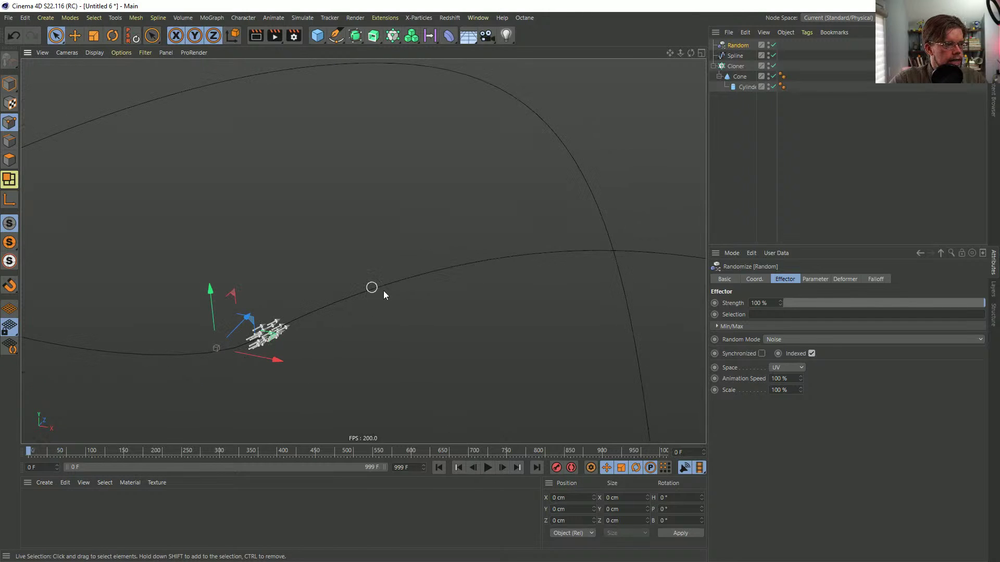
pyautogui.click(792, 367)
pyautogui.click(788, 379)
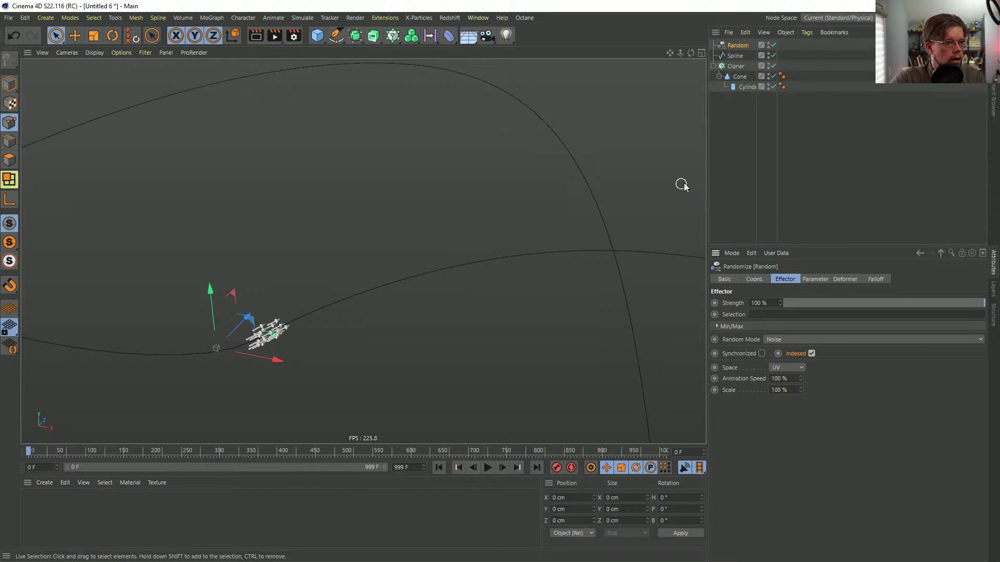
# - Set the Cloner's Rate to 0% and the Random effector's Animation Speed to 22%, and watch the noise motion
pyautogui.click(736, 67)
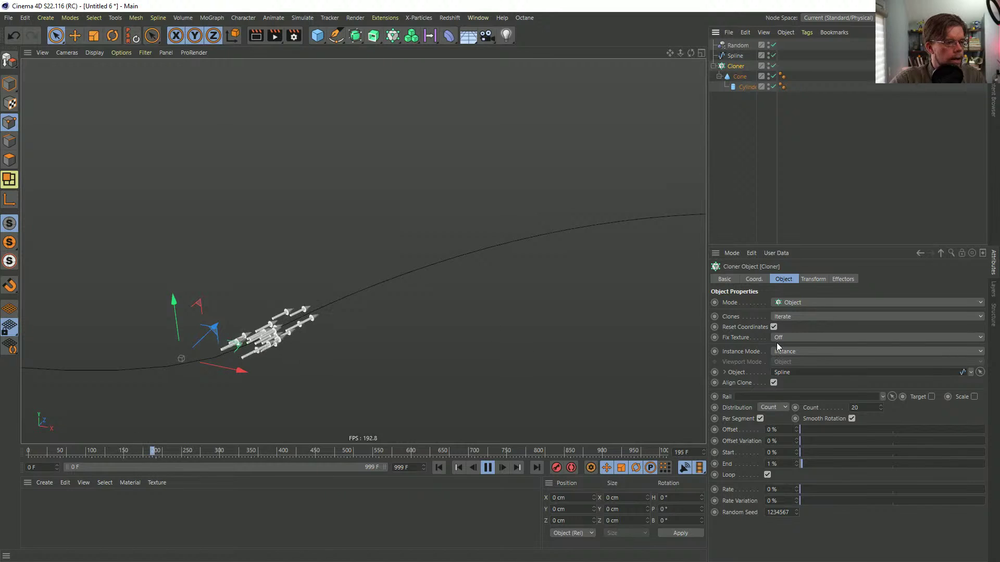
pyautogui.click(734, 45)
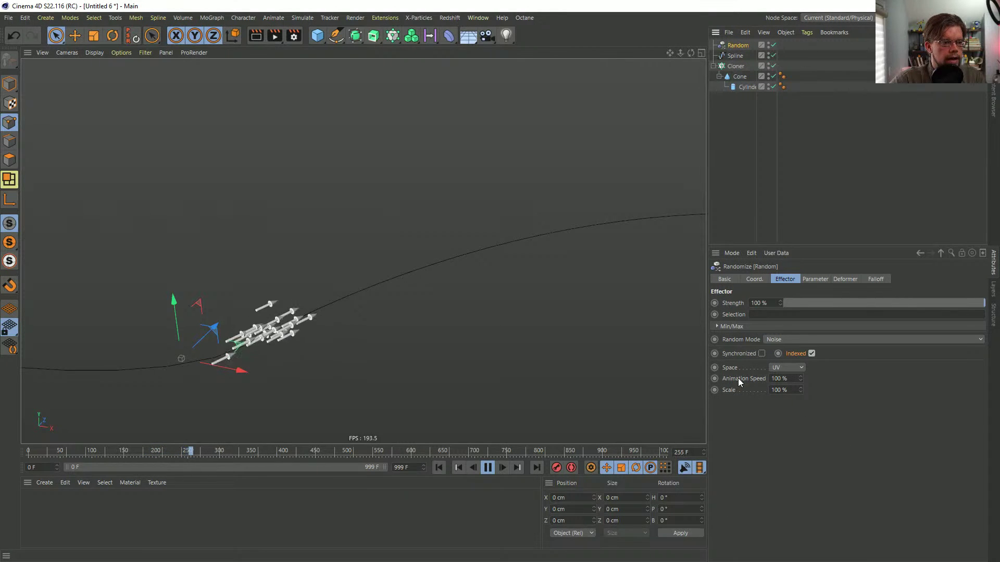
pyautogui.click(781, 379)
pyautogui.write('2')
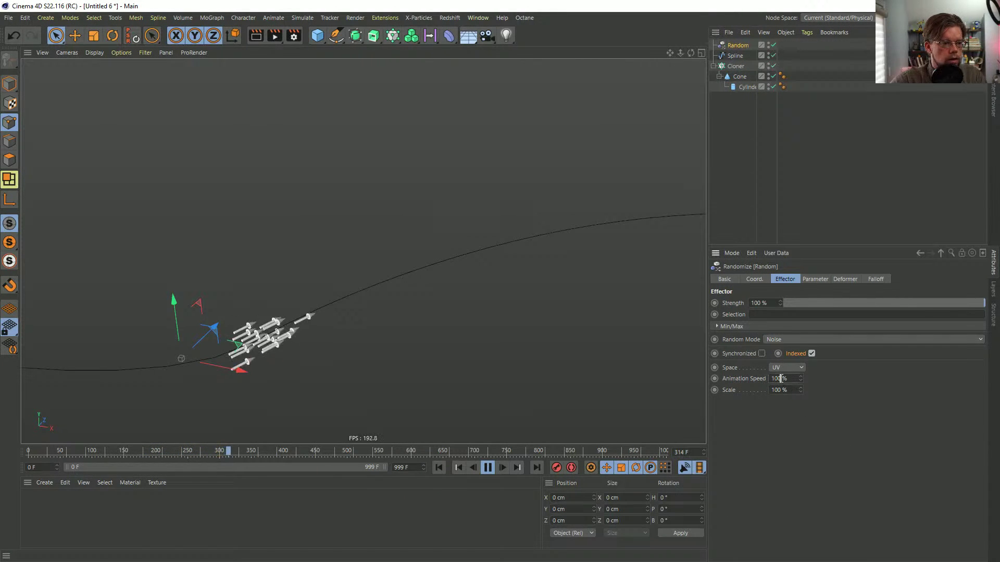
pyautogui.write('2')
pyautogui.press('Return')
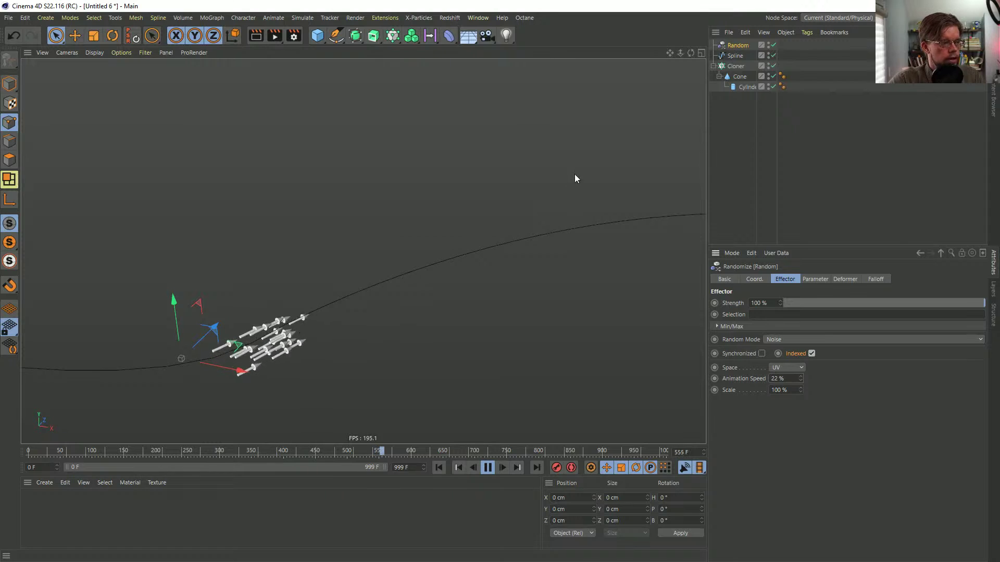
pyautogui.scroll(-3, 451, 271)
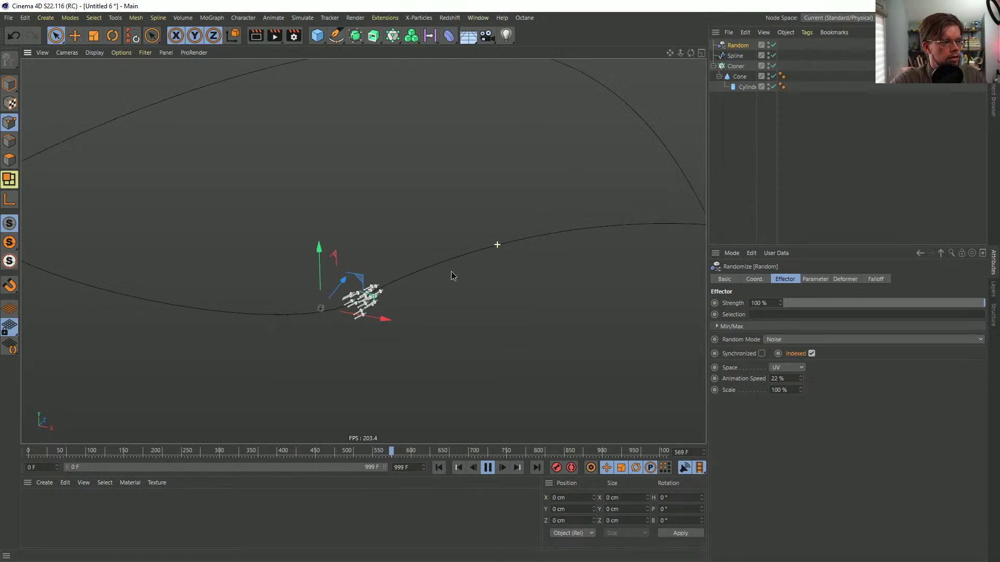
# - Set the Cloner's Rate to 5% and follow the moving swarm along the Spline
pyautogui.click(737, 66)
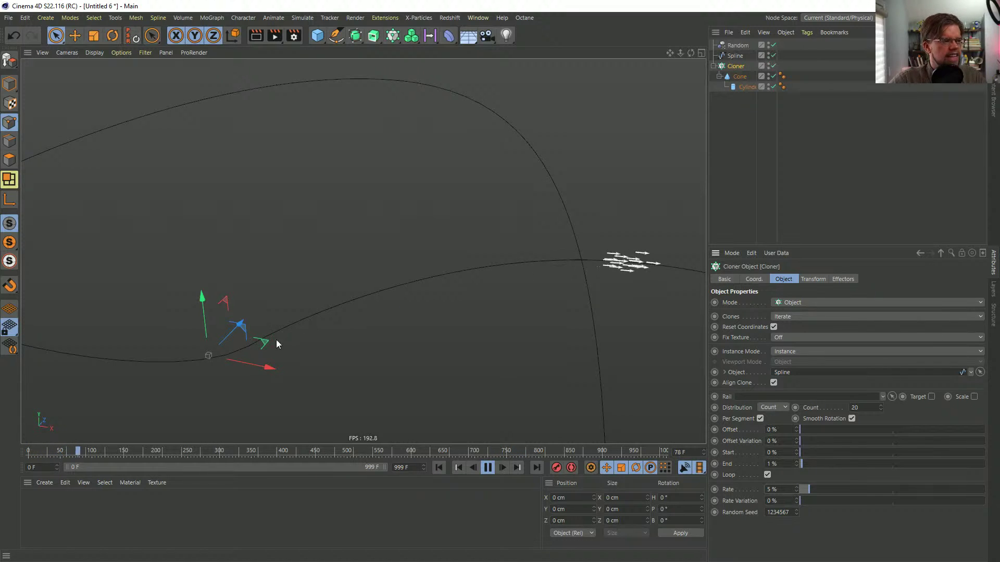
pyautogui.keyDown('alt'); pyautogui.moveTo(595, 263); pyautogui.dragTo(374, 238, button='middle'); pyautogui.keyUp('alt')
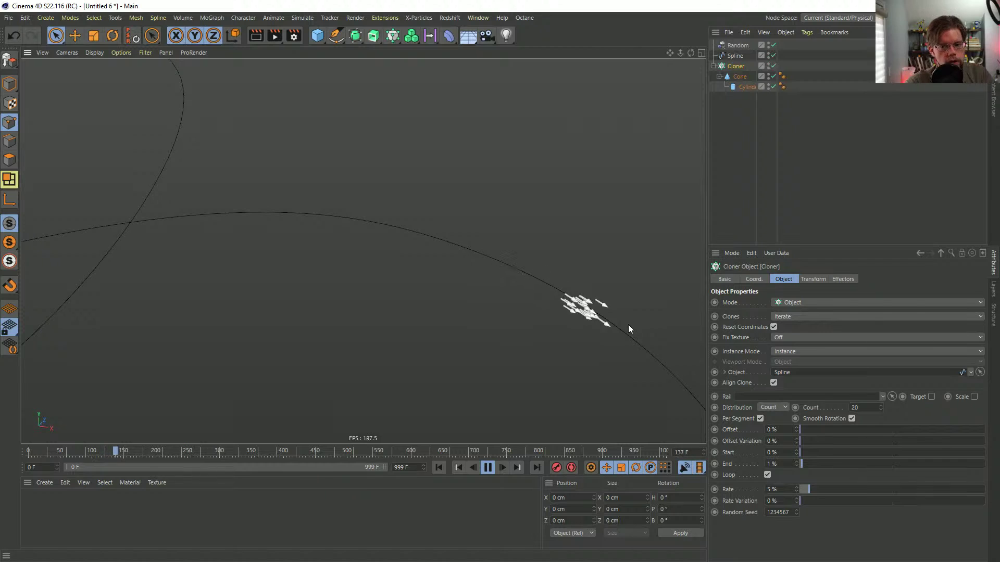
pyautogui.keyDown('alt'); pyautogui.moveTo(659, 391); pyautogui.dragTo(554, 213); pyautogui.keyUp('alt')
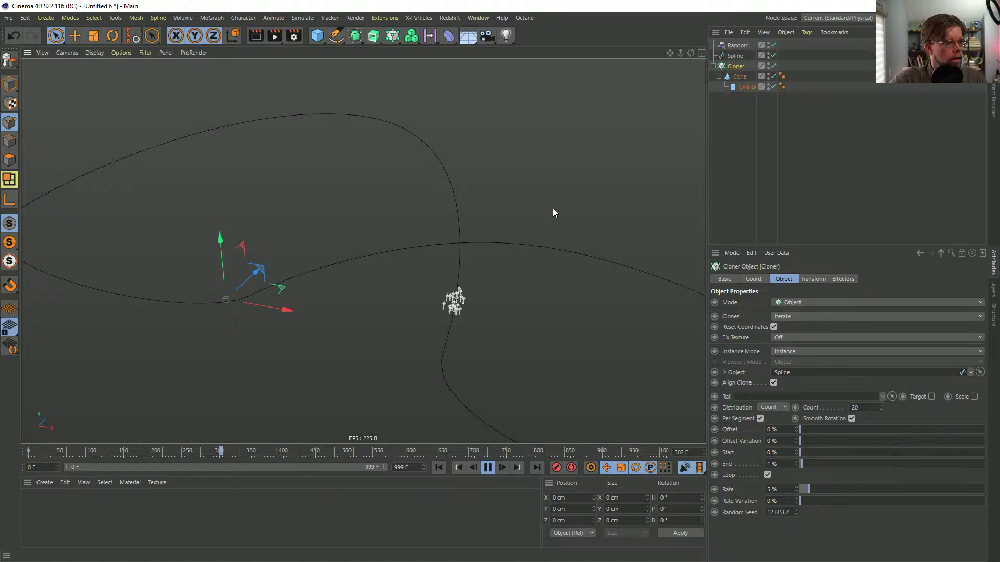
# - Select all the Spline's points and scale them down to about 1639 × 253 × 736 cm, undoing the first scaling attempt
pyautogui.click(750, 56)
pyautogui.hotkey('ctrl', 'a')
pyautogui.press('t')
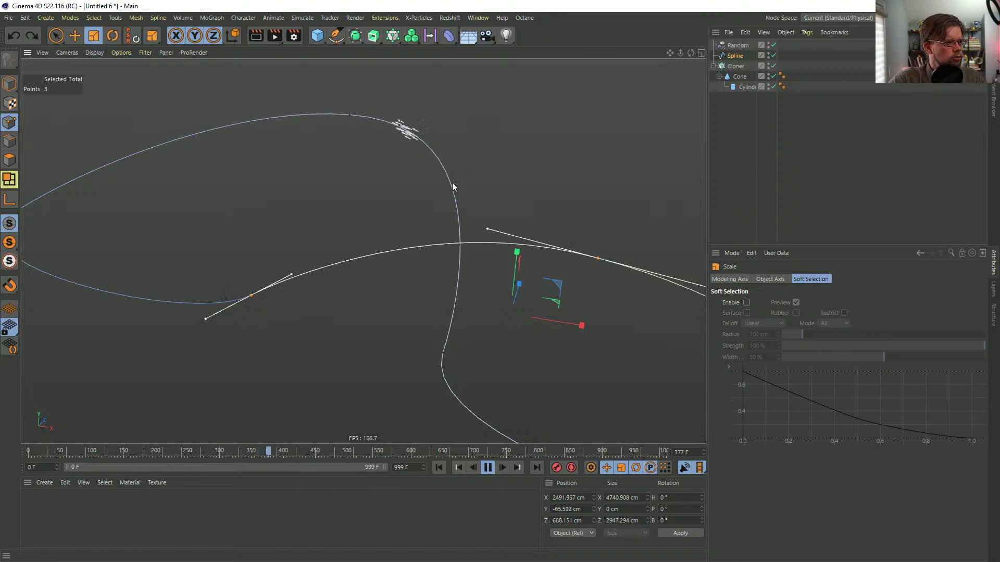
pyautogui.moveTo(509, 187); pyautogui.dragTo(187, 386)
pyautogui.hotkey('ctrl', 'z')
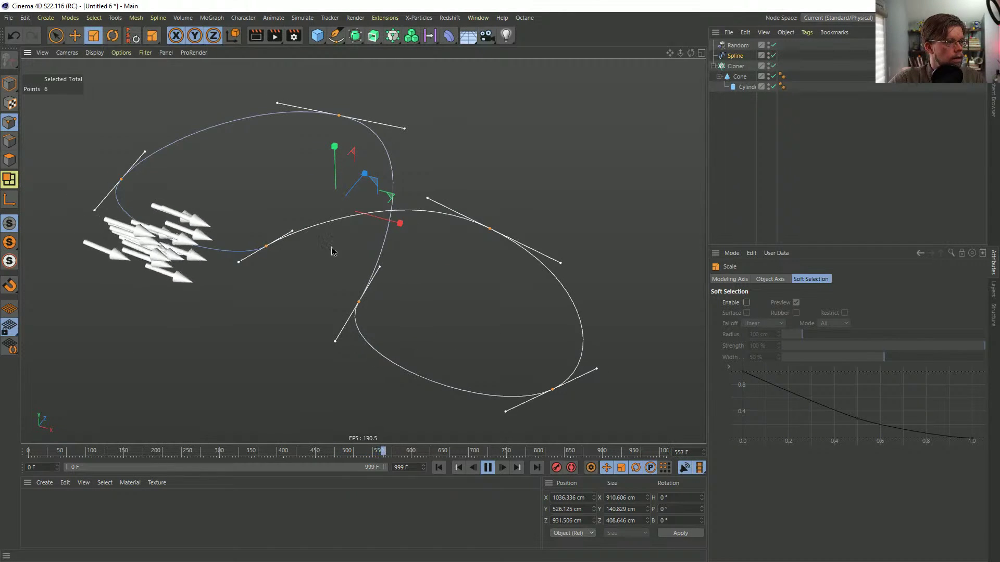
pyautogui.hotkey('ctrl', 'z')
pyautogui.moveTo(364, 270); pyautogui.dragTo(340, 276)
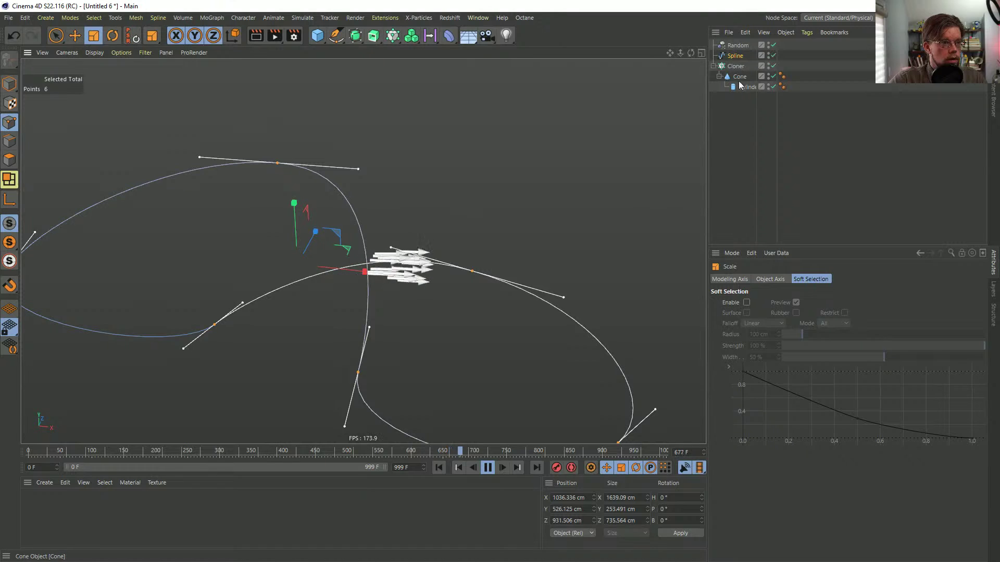
# - Set the Cloner's Rate to 16% and check the arrows' speed around the whole Spline
pyautogui.click(735, 66)
pyautogui.doubleClick(787, 491)
pyautogui.write('16')
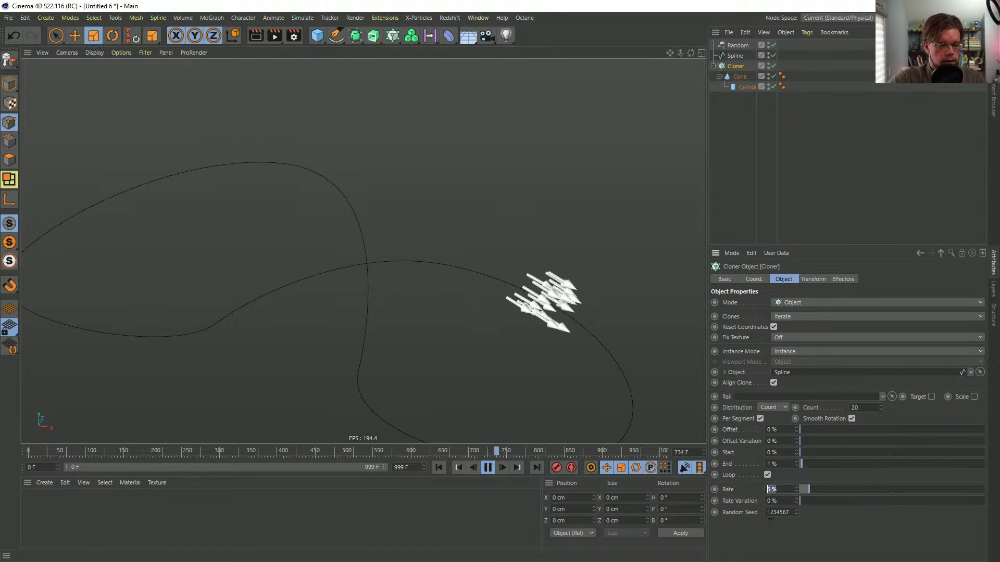
pyautogui.press('Return')
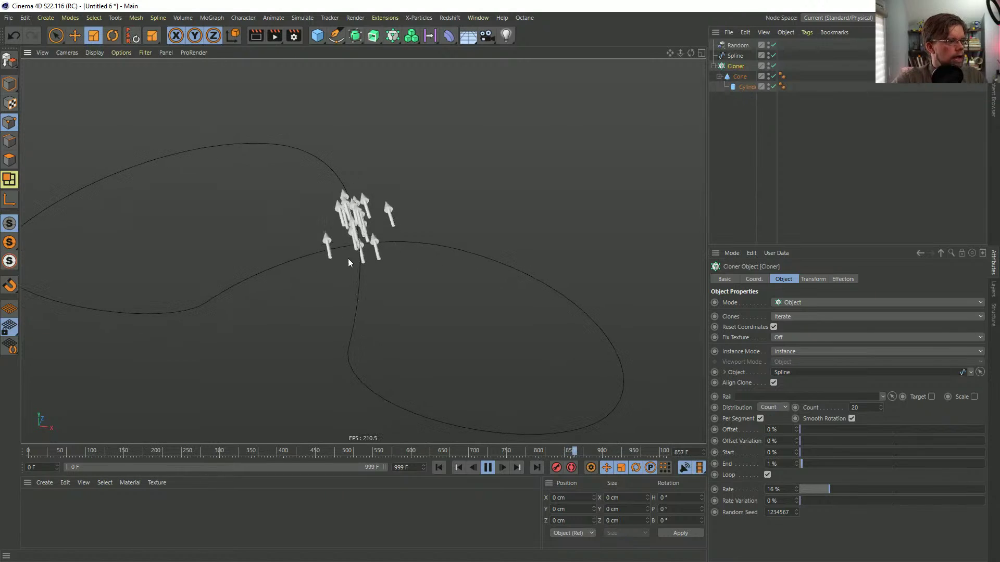
pyautogui.scroll(-3, 98, 214)
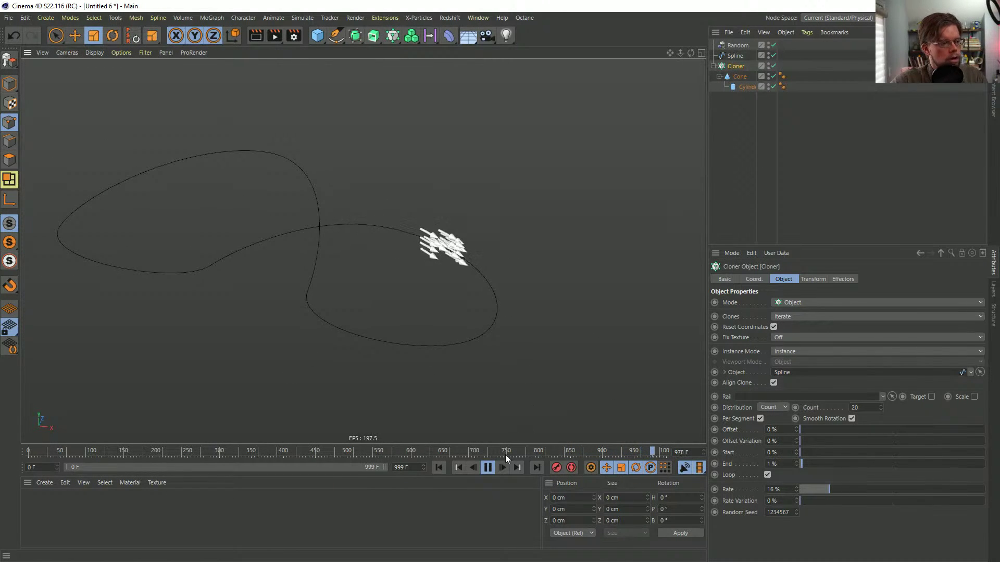
# - Stop the playback, add a Push Apart effector to the Cloner and set its Radius to 35 cm
pyautogui.click(485, 468)
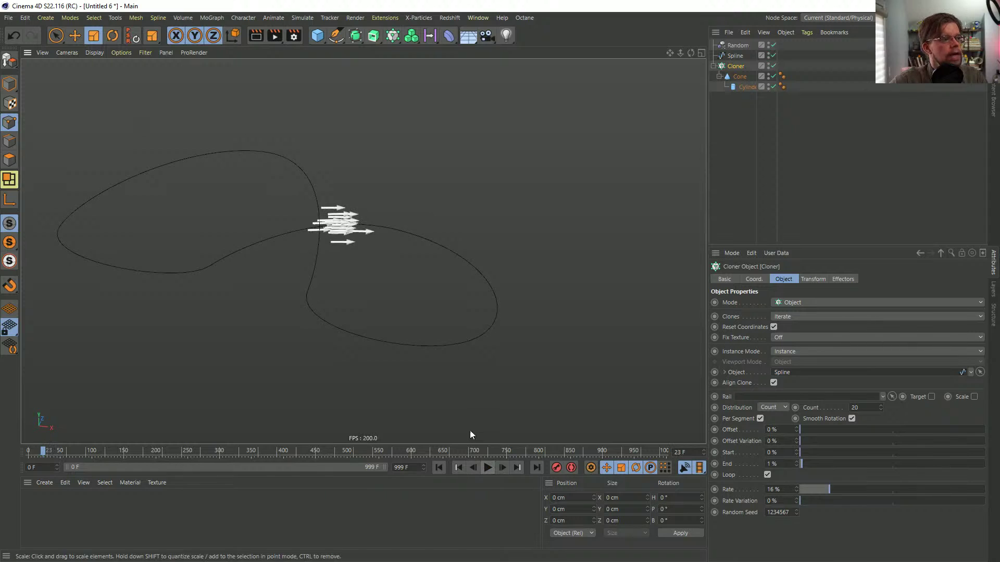
pyautogui.moveTo(350, 224)
pyautogui.keyDown('alt'); pyautogui.mouseDown()
pyautogui.moveTo(305, 223)
pyautogui.moveTo(337, 223)
pyautogui.mouseUp(); pyautogui.keyUp('alt')
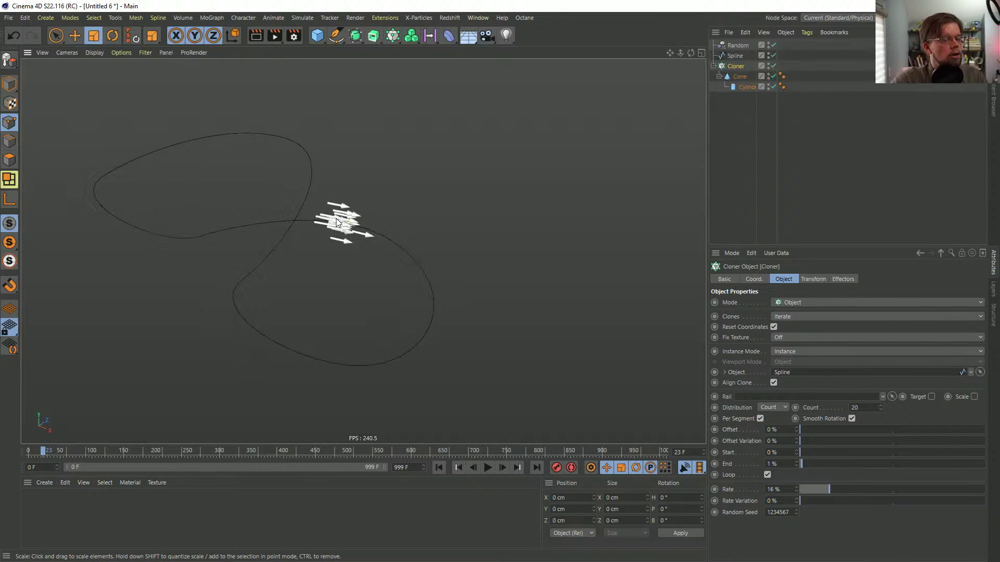
pyautogui.click(393, 40)
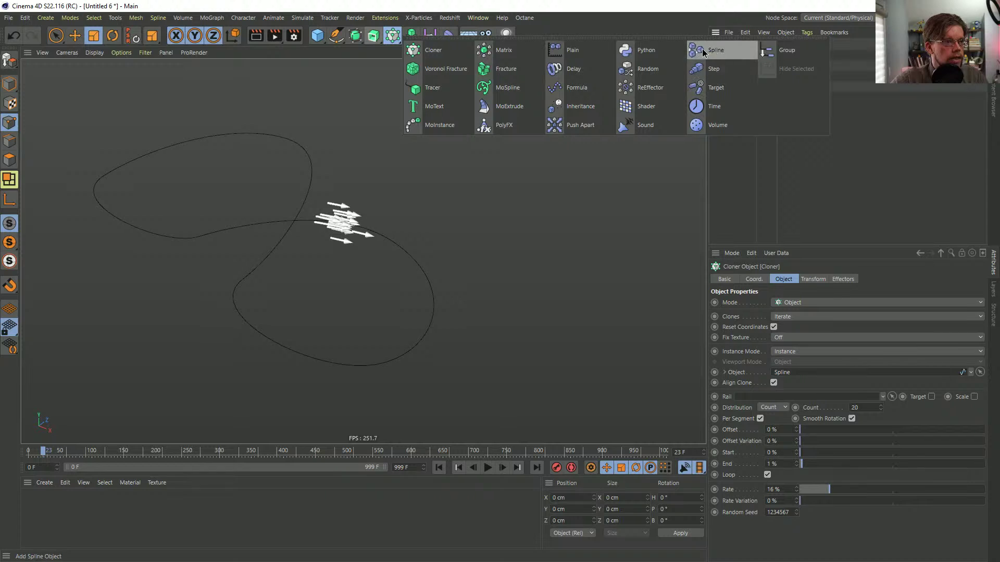
pyautogui.click(559, 129)
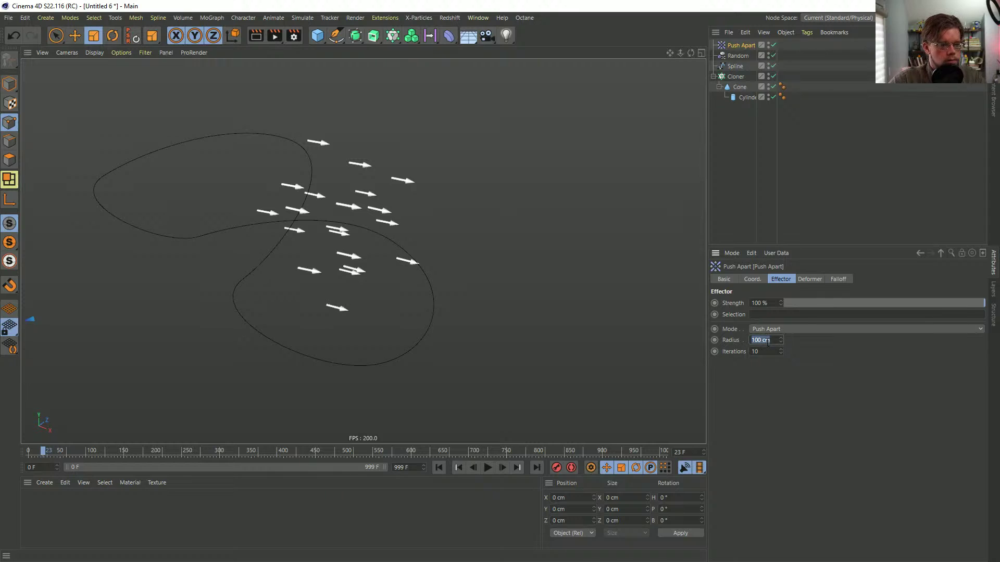
pyautogui.press('Return')
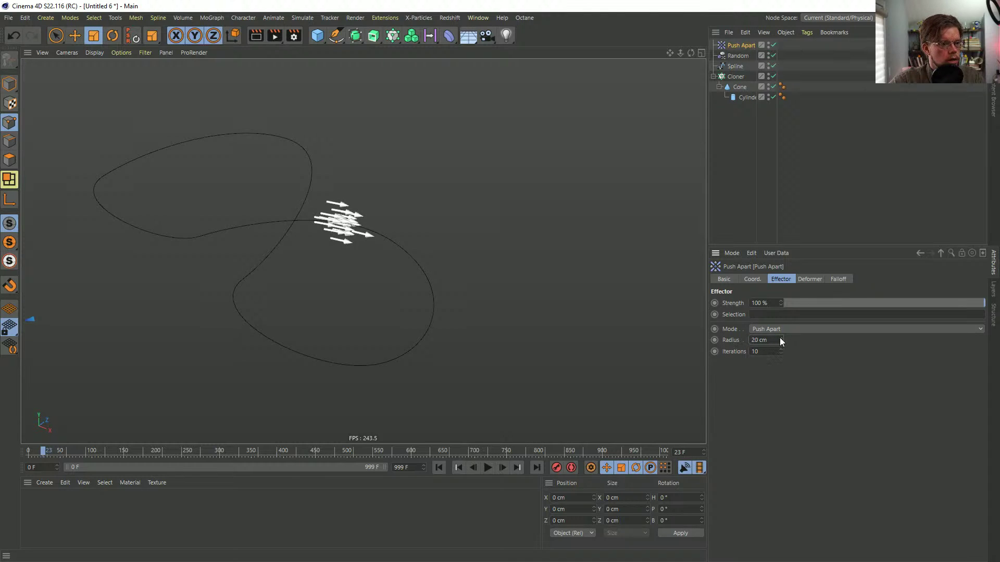
pyautogui.moveTo(780, 339); pyautogui.dragTo(789, 329)
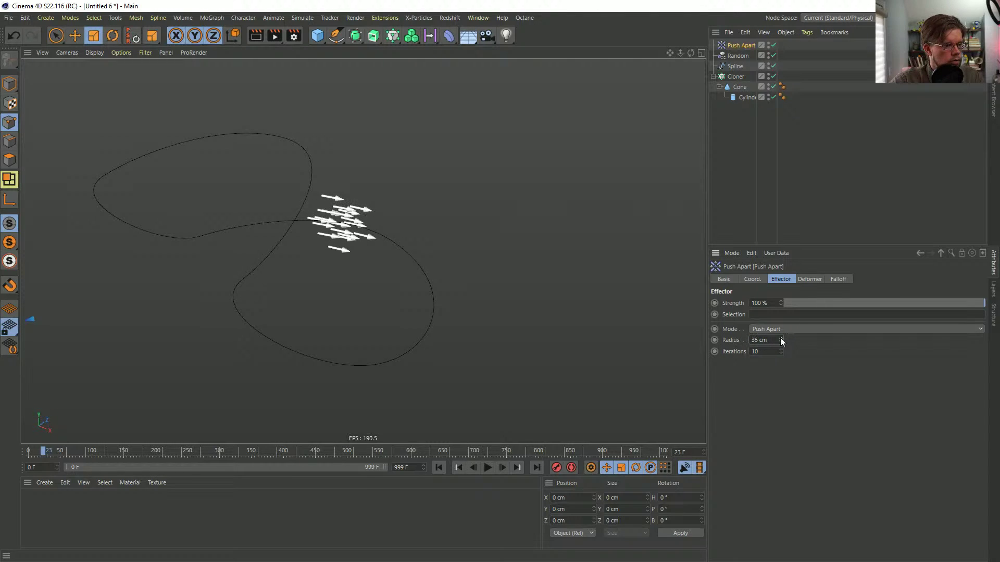
# - Play the swarm animation, set the Push Apart effector's Iterations to 100, and rewind to frame 0
pyautogui.click(488, 468)
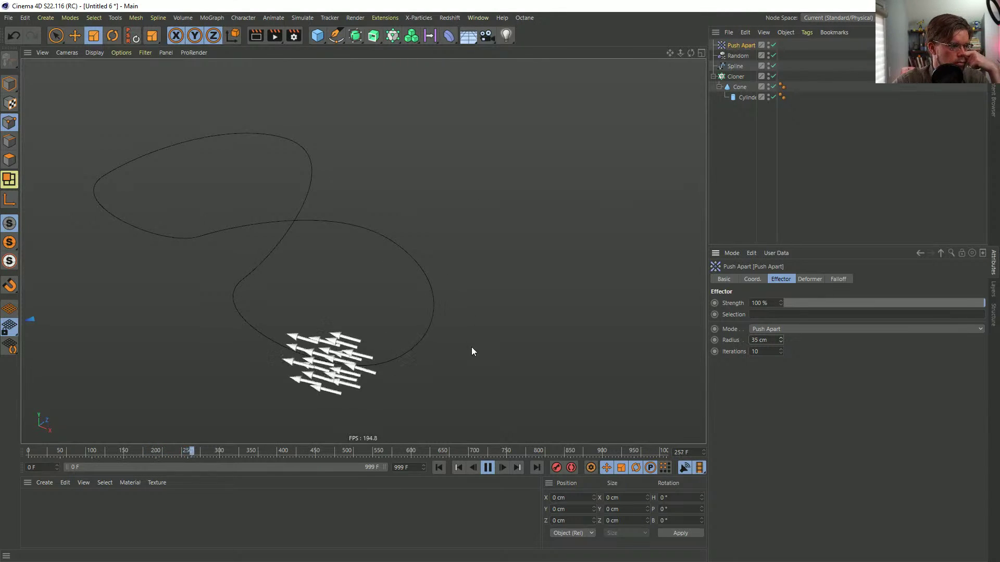
pyautogui.click(765, 351)
pyautogui.write('100')
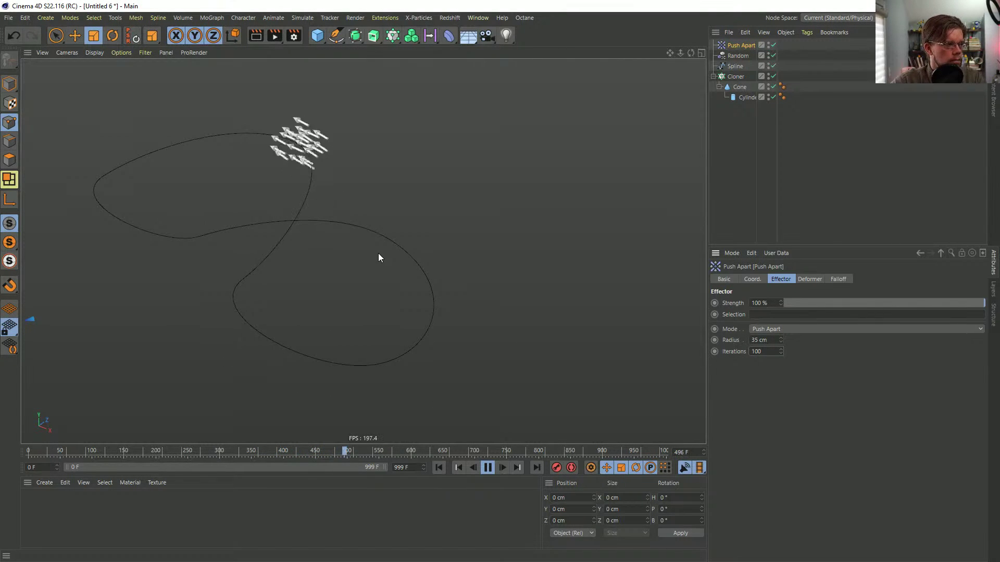
pyautogui.click(489, 467)
pyautogui.click(439, 467)
# - Add a Cube and a Sphere, and move the Sphere along X to about 214 cm, beside the Cube
pyautogui.click(322, 40)
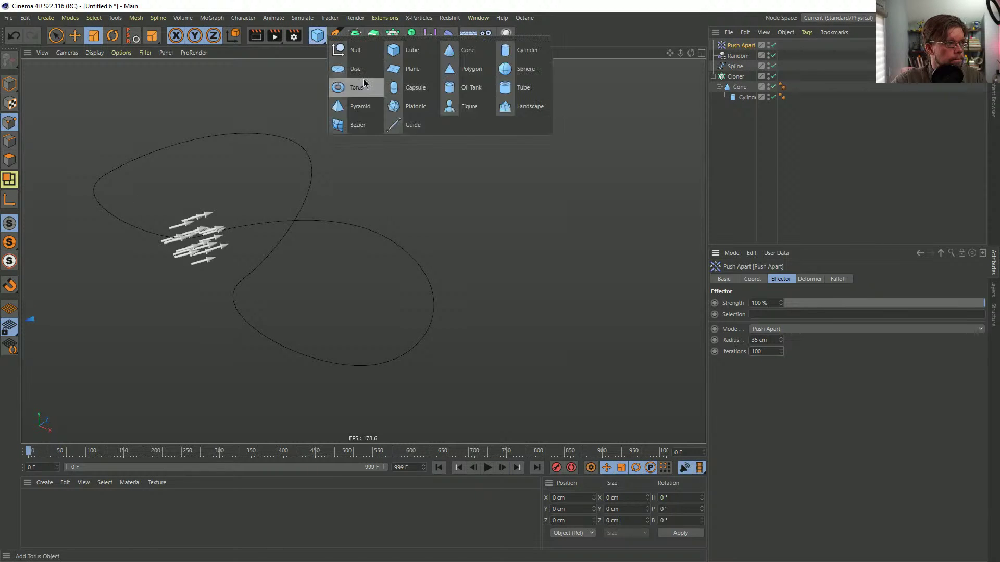
pyautogui.click(398, 49)
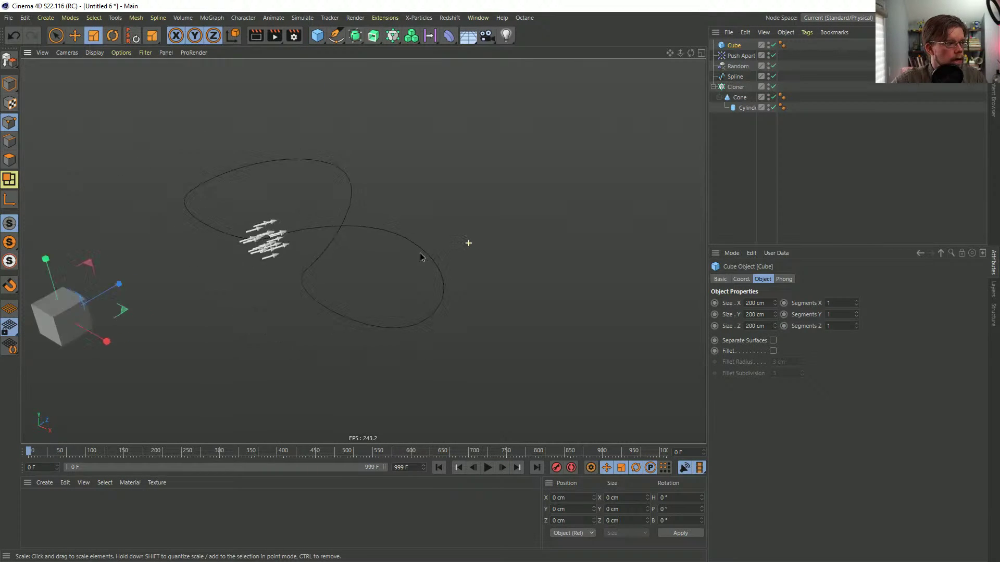
pyautogui.press('o')
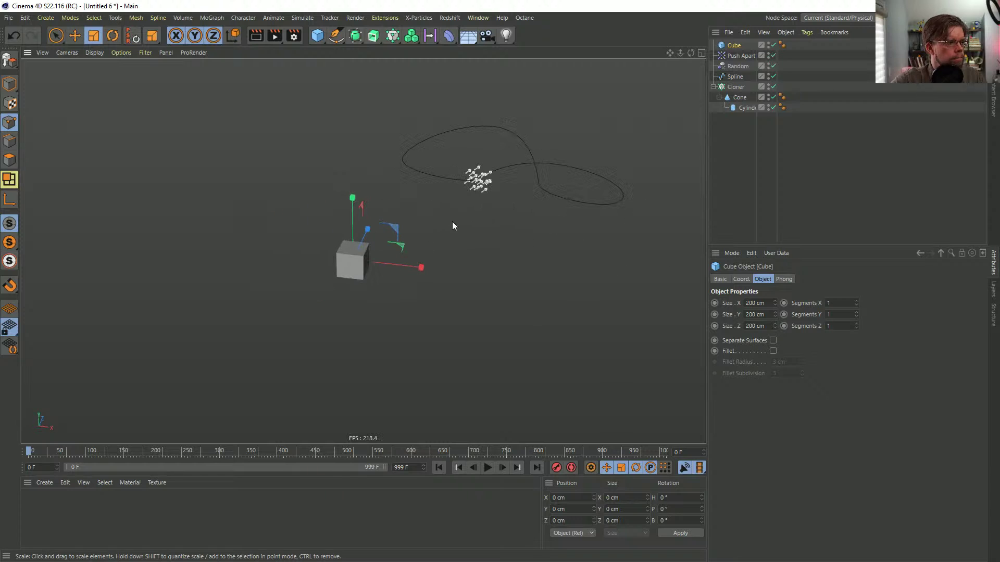
pyautogui.click(317, 36)
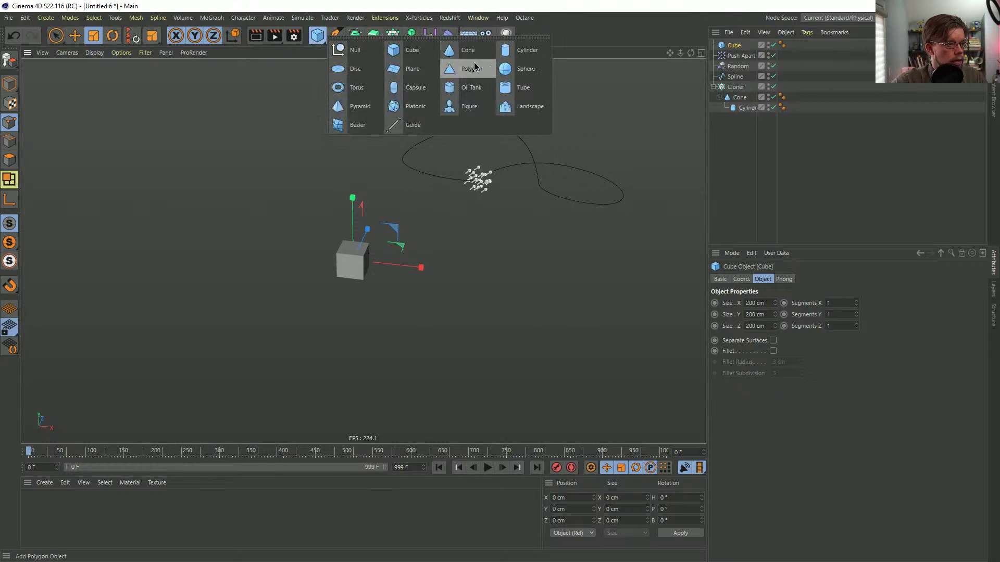
pyautogui.click(468, 67)
pyautogui.press('e')
pyautogui.moveTo(407, 271); pyautogui.dragTo(439, 275)
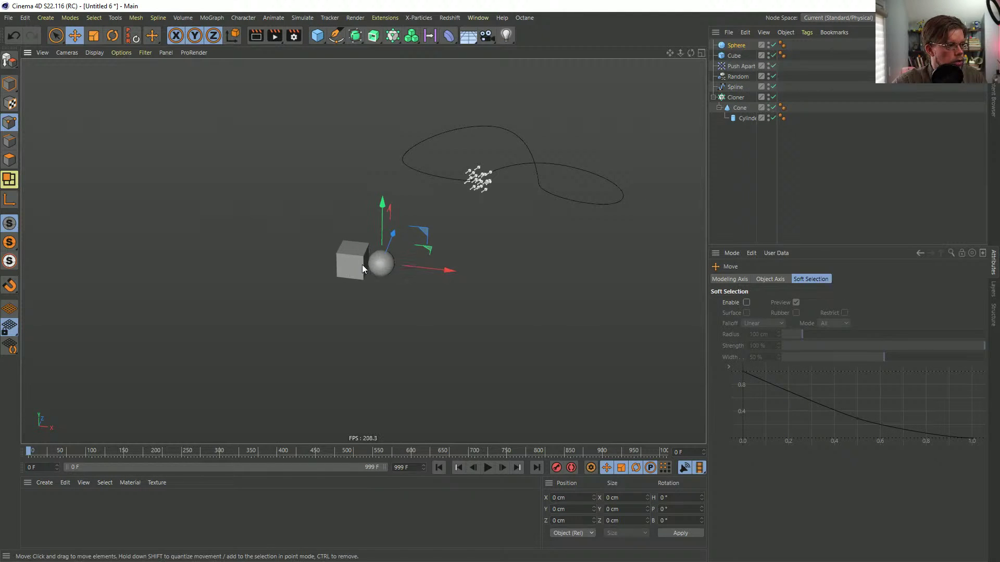
# - Scale the Cube down to about 155 cm and move the Sphere along X to about 185 cm
pyautogui.press('t')
pyautogui.click(11, 84)
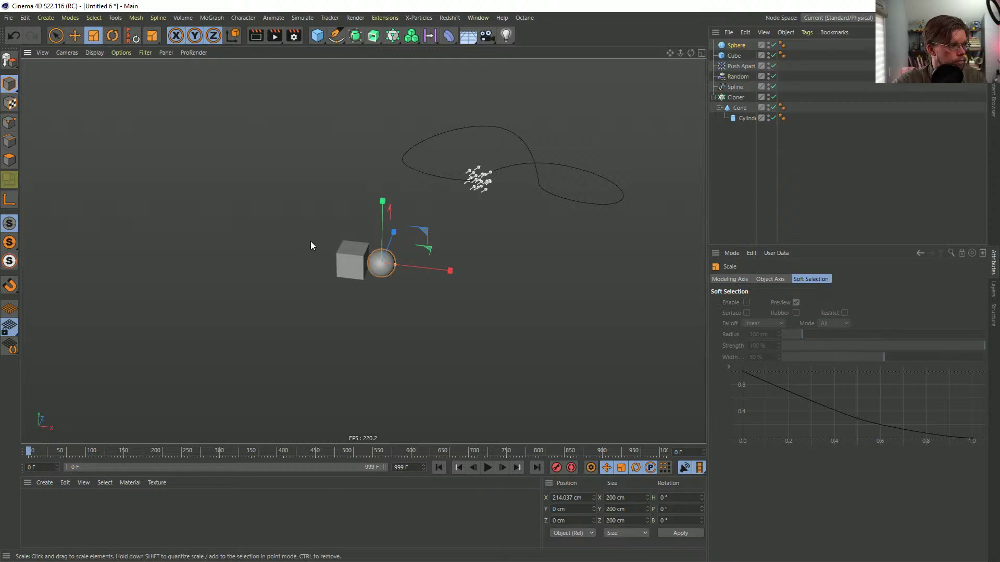
pyautogui.click(350, 258)
pyautogui.moveTo(498, 253); pyautogui.dragTo(446, 269)
pyautogui.click(375, 272)
pyautogui.press('e')
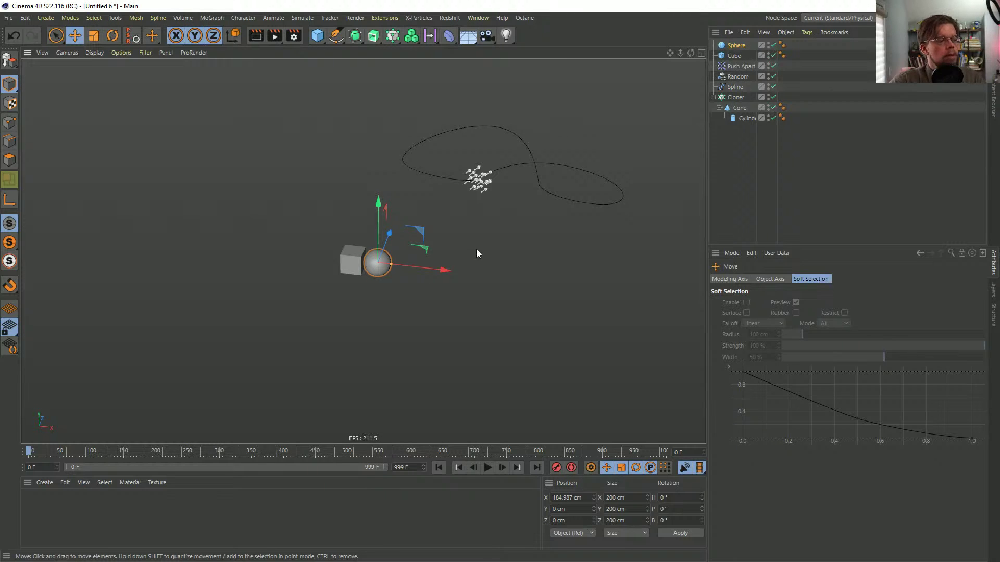
# - Demonstrate the Sphere moving away from and past the Cube along X to about 459 cm and -605 cm, undoing both moves
pyautogui.click(356, 266)
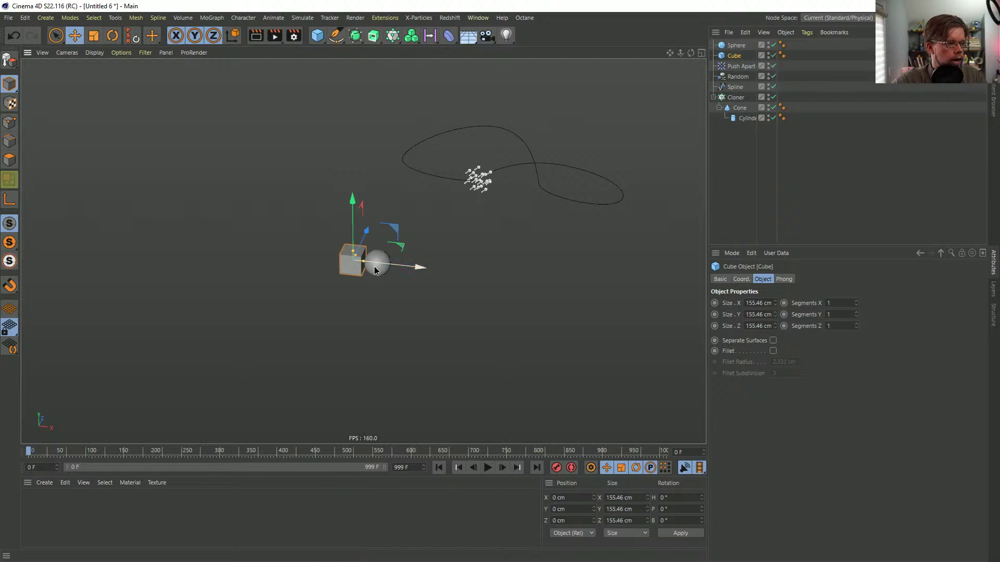
pyautogui.click(383, 270)
pyautogui.moveTo(415, 271); pyautogui.dragTo(455, 274)
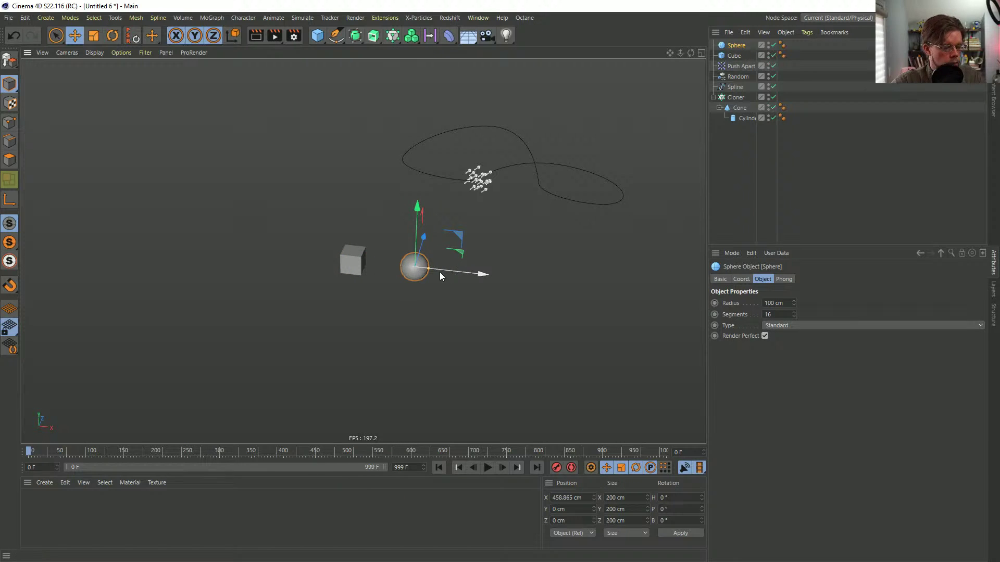
pyautogui.hotkey('ctrl', 'z')
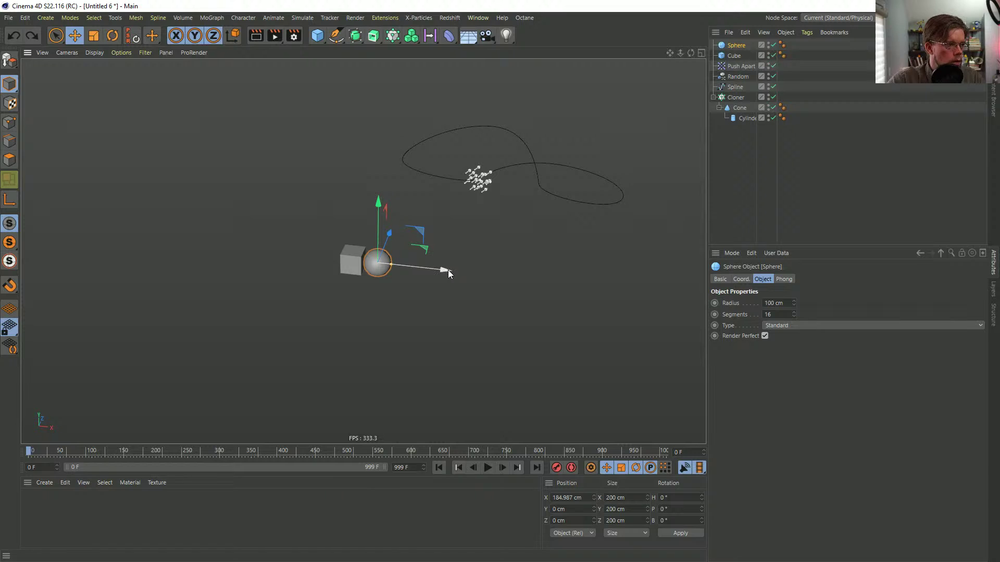
pyautogui.moveTo(444, 270); pyautogui.dragTo(346, 280)
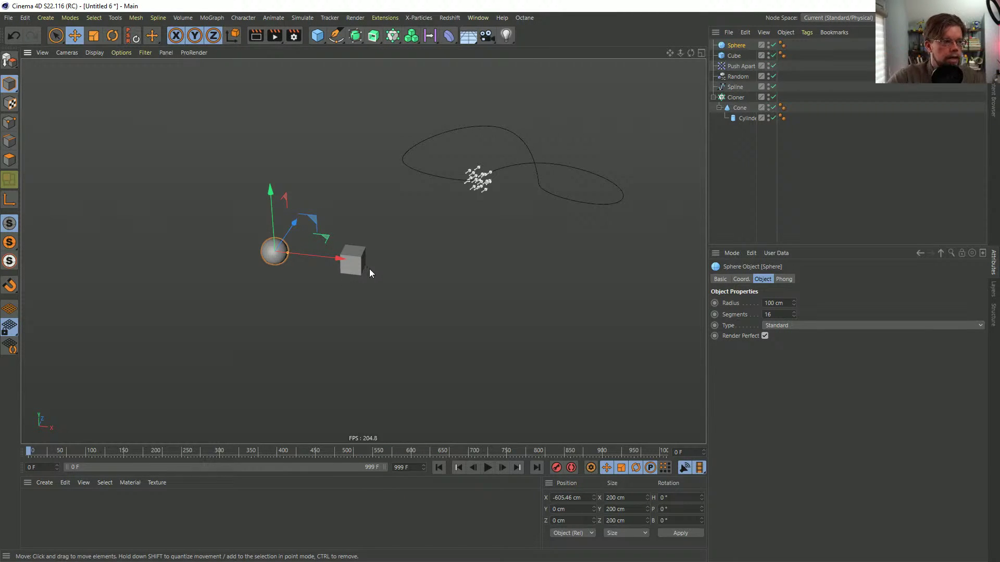
pyautogui.hotkey('ctrl', 'z')
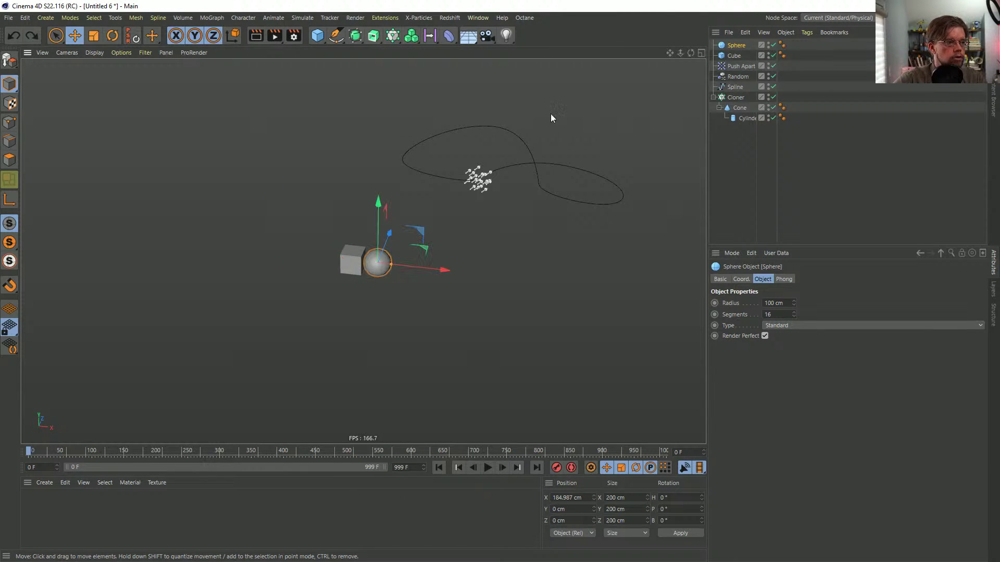
# - Delete the Cube and Sphere, watch the pushed-apart swarm travel along the Spline, and rewind to frame 0
pyautogui.keyDown('ctrl'); pyautogui.click(736, 55); pyautogui.keyUp('ctrl')
pyautogui.press('Delete')
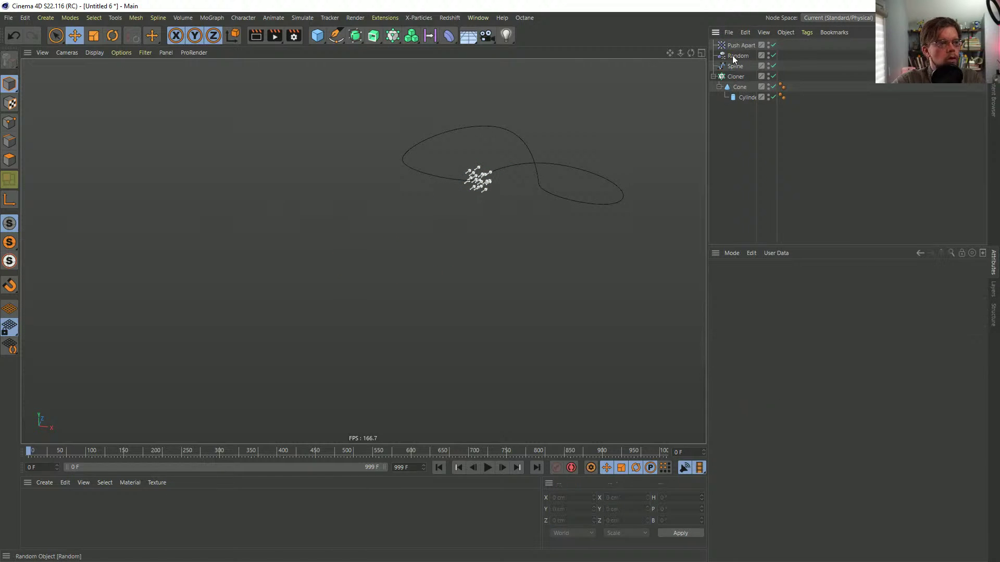
pyautogui.scroll(5, 508, 162)
pyautogui.scroll(-2, 411, 157)
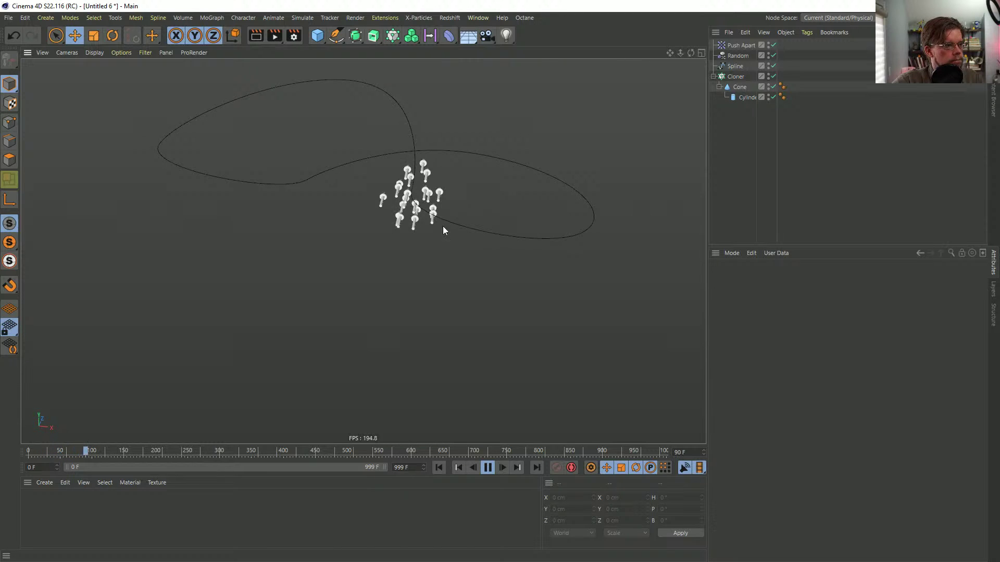
pyautogui.keyDown('alt'); pyautogui.moveTo(416, 174); pyautogui.dragTo(366, 197); pyautogui.keyUp('alt')
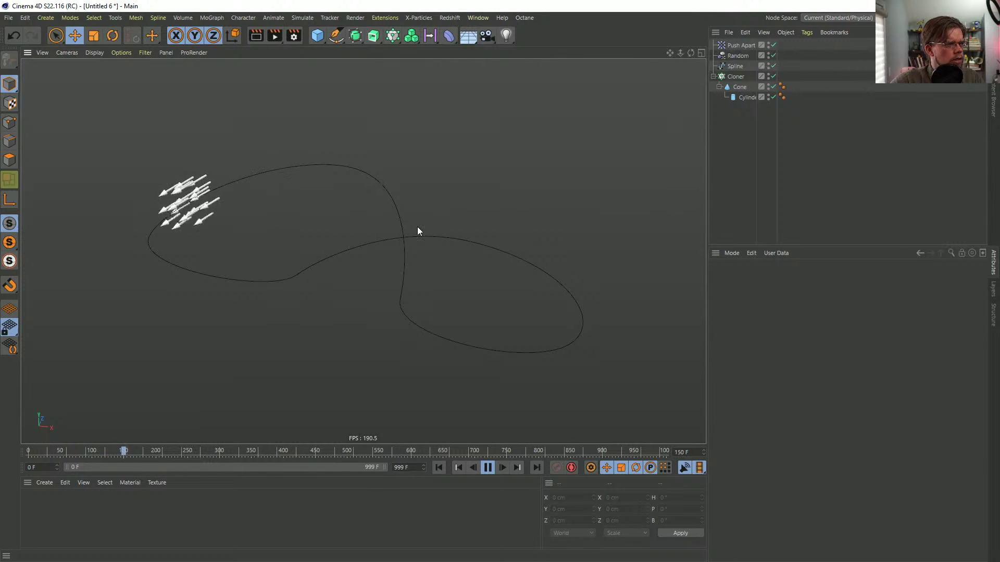
pyautogui.click(439, 468)
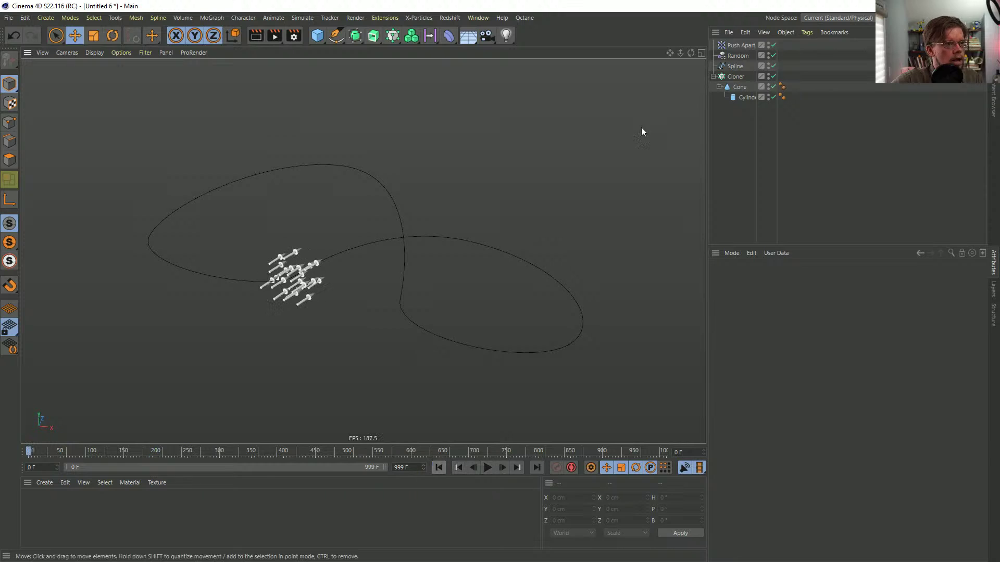
# - Delete the Push Apart effector and inspect the arrow swarm without it
pyautogui.click(740, 46)
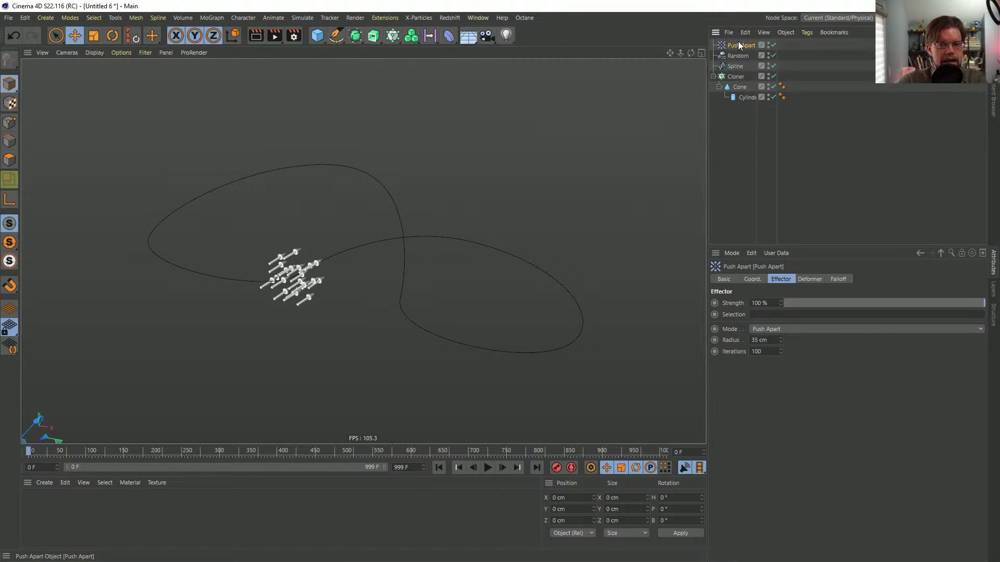
pyautogui.press('Delete')
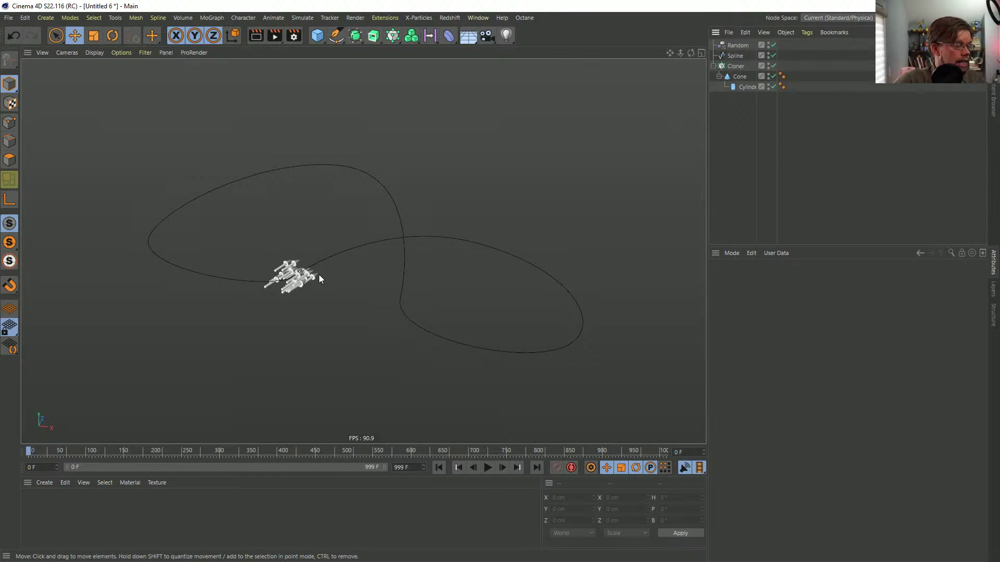
pyautogui.moveTo(274, 273)
pyautogui.keyDown('alt'); pyautogui.mouseDown()
pyautogui.moveTo(267, 286)
pyautogui.moveTo(301, 286)
pyautogui.mouseUp(); pyautogui.keyUp('alt')
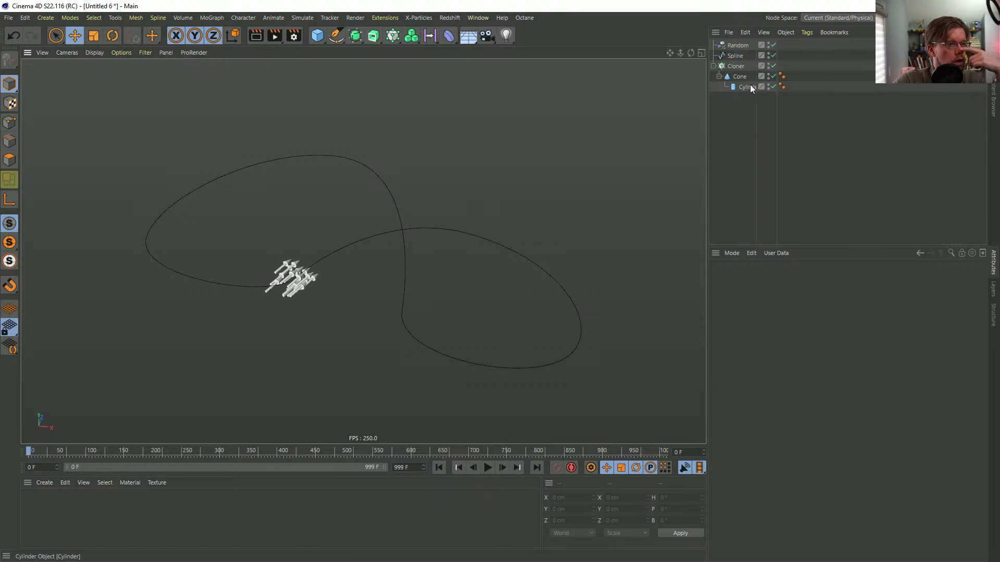
# - Add a Capsule and set its Orientation to +Z
pyautogui.click(318, 38)
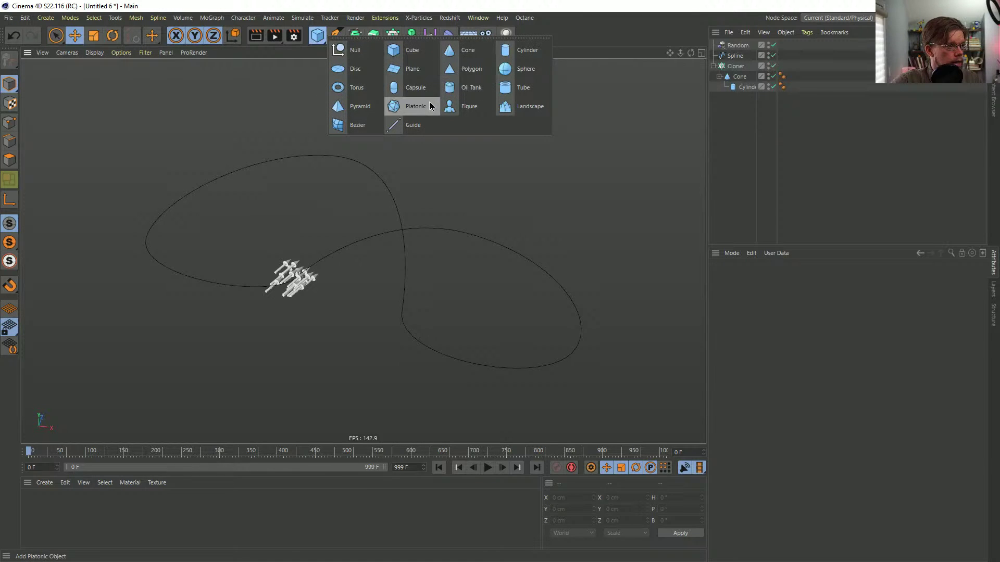
pyautogui.click(416, 88)
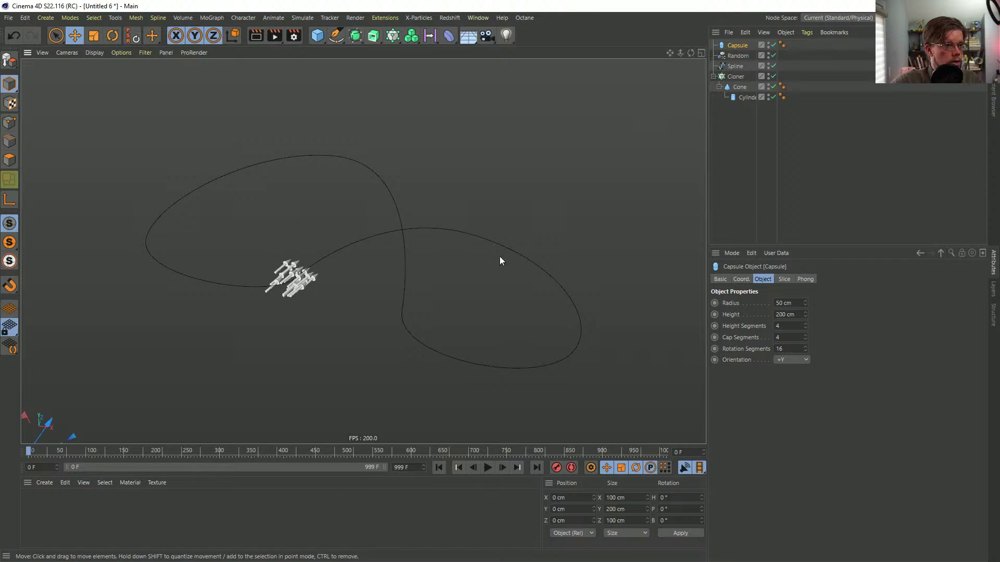
pyautogui.scroll(-6, 499, 257)
pyautogui.scroll(1, 426, 294)
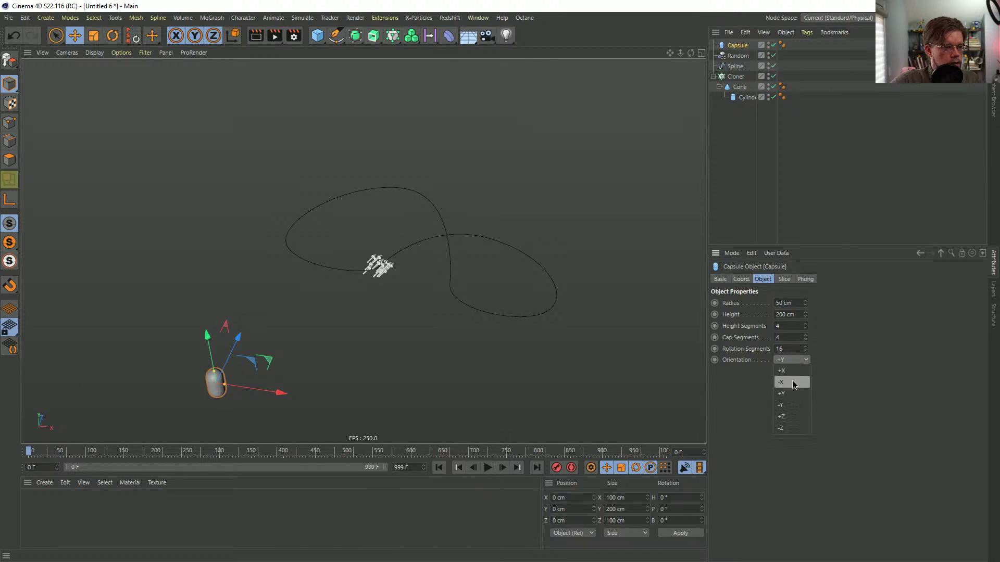
pyautogui.click(797, 418)
# - Disable the Cloner and scale the Capsule around the arrow to about 52.3 × 52.3 × 104.6 cm
pyautogui.click(773, 76)
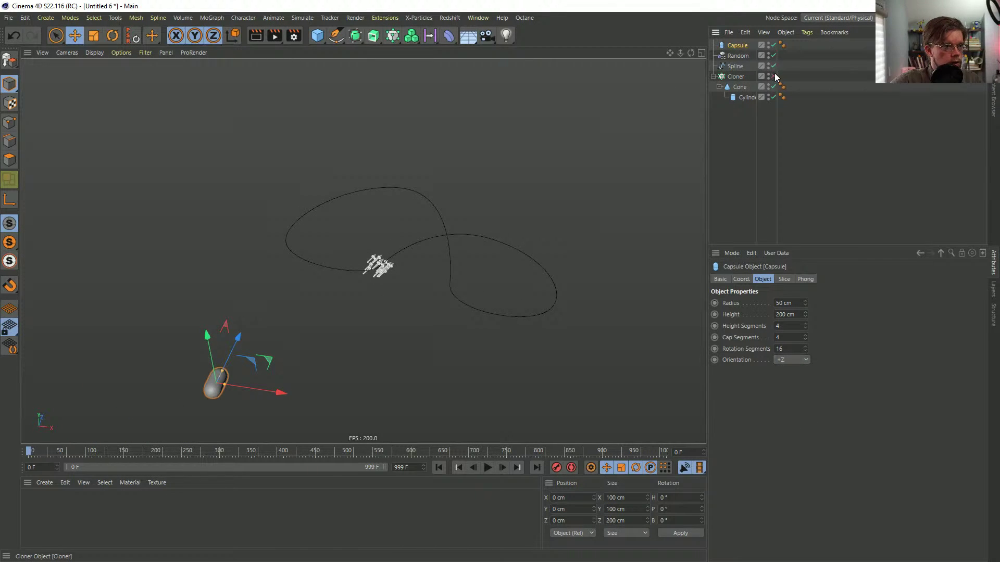
pyautogui.scroll(5, 220, 378)
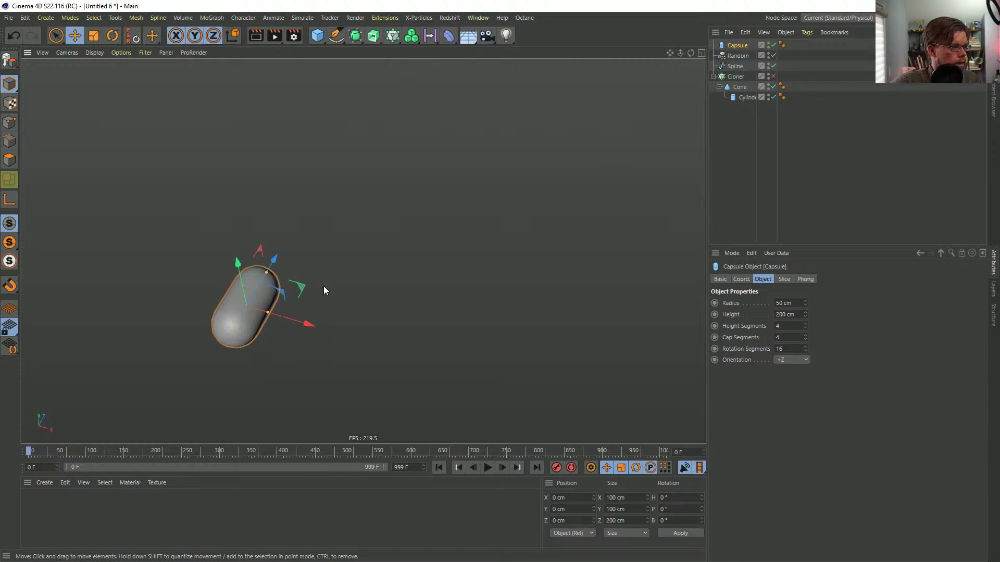
pyautogui.press('t')
pyautogui.moveTo(323, 286); pyautogui.dragTo(162, 345)
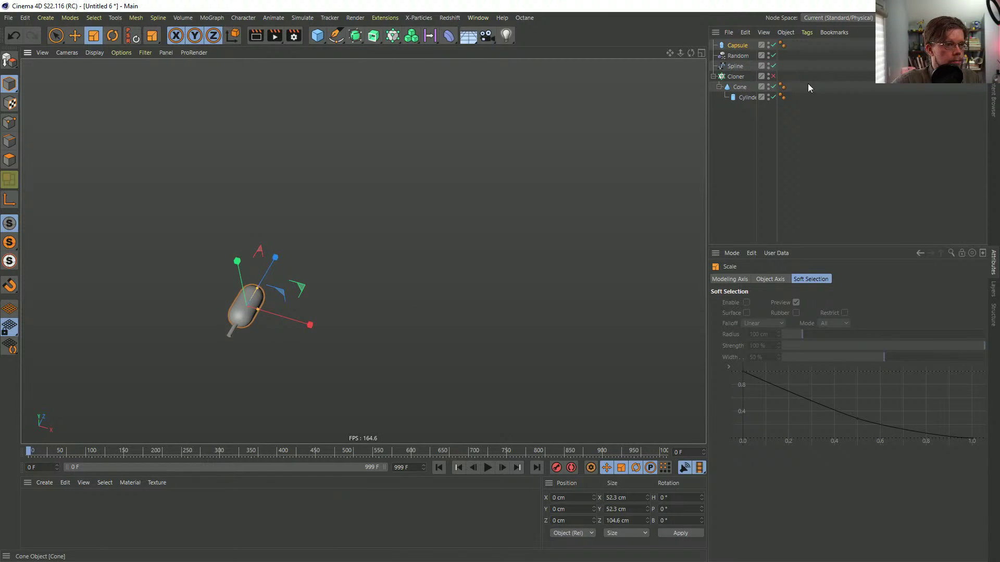
# - Move the Cone with its Cylinder out of the Cloner and make it a child of the Capsule
pyautogui.rightClick(734, 47)
pyautogui.click(710, 137)
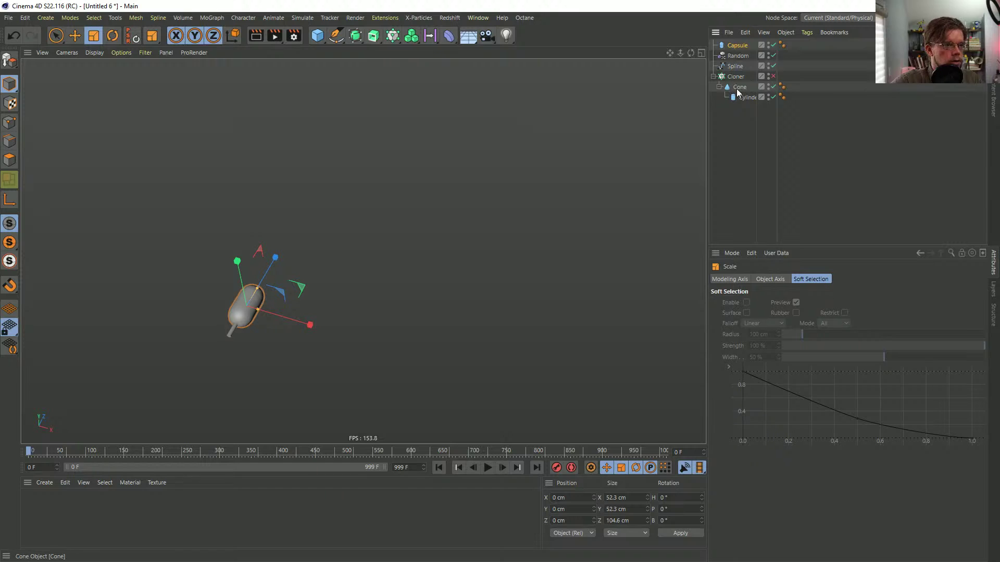
pyautogui.moveTo(744, 56); pyautogui.dragTo(738, 48)
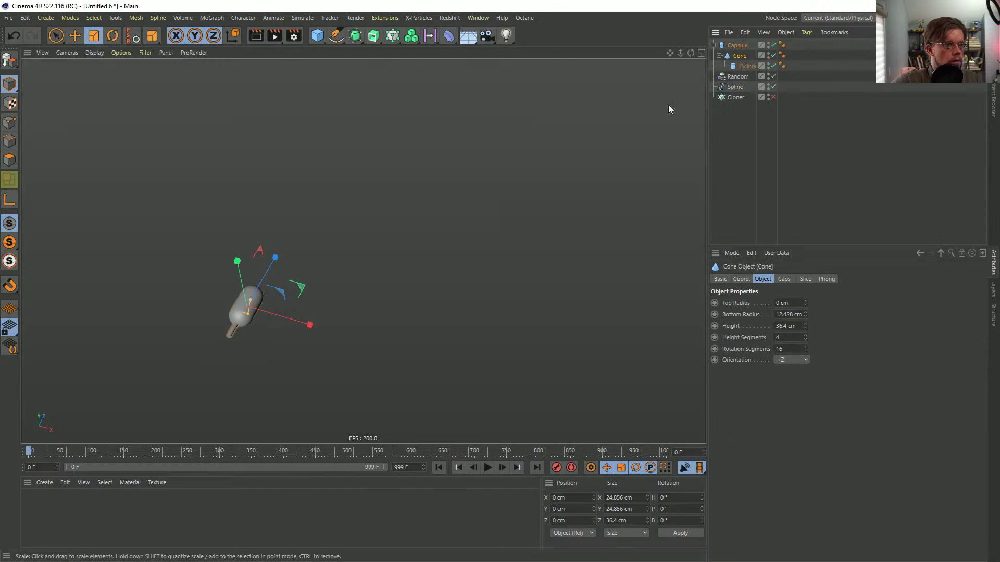
# - Move the Cone with its Cylinder forward inside the Capsule to a Z position of about 33.5 cm
pyautogui.press('e')
pyautogui.moveTo(271, 284); pyautogui.dragTo(243, 305)
pyautogui.scroll(3, 247, 304)
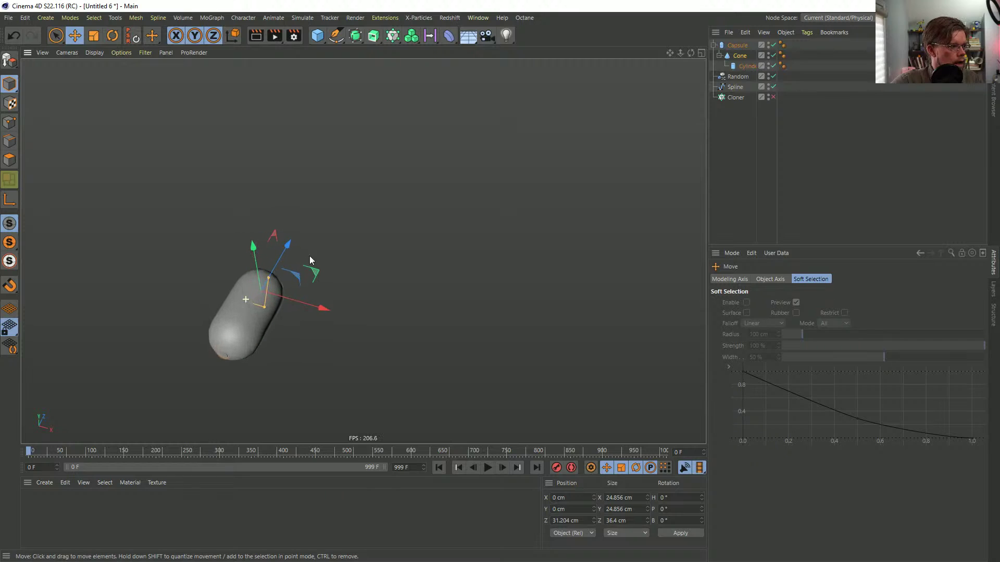
pyautogui.moveTo(287, 252); pyautogui.dragTo(286, 255)
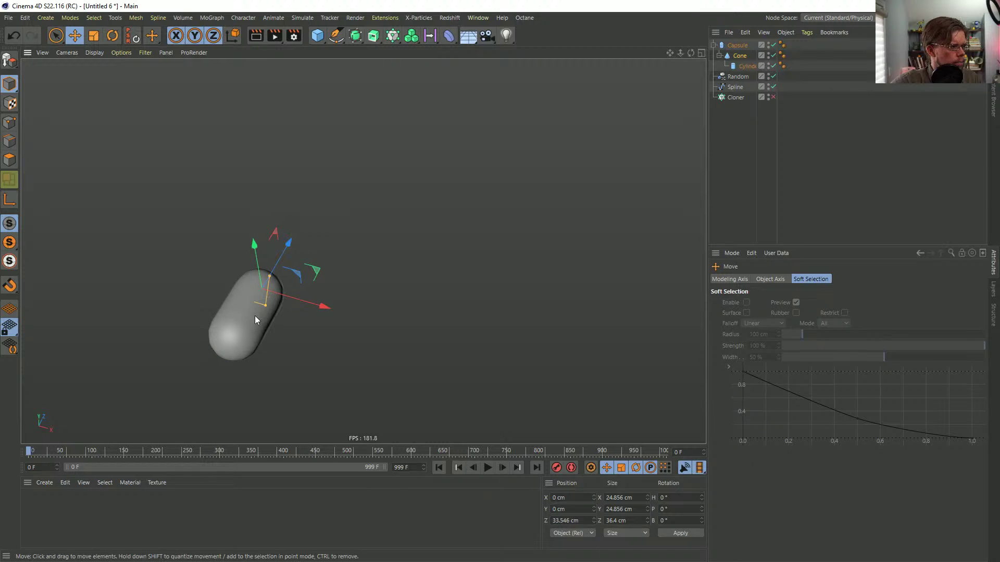
pyautogui.keyDown('alt'); pyautogui.moveTo(255, 315); pyautogui.dragTo(312, 323); pyautogui.keyUp('alt')
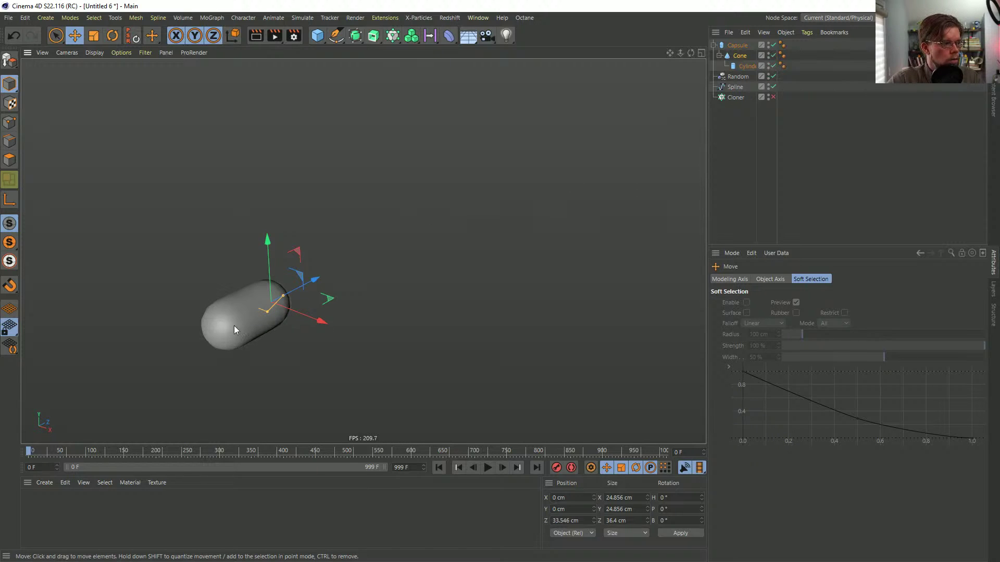
# - Group the Capsule hierarchy under a Null and move the Cone out of the Capsule so both are direct children of the Null
pyautogui.click(740, 46)
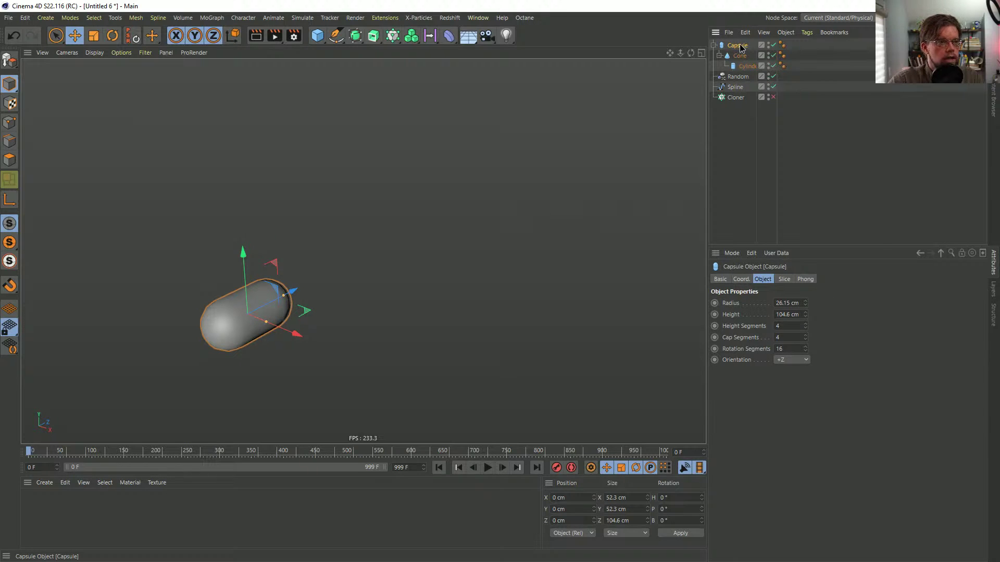
pyautogui.rightClick(740, 47)
pyautogui.press('Escape')
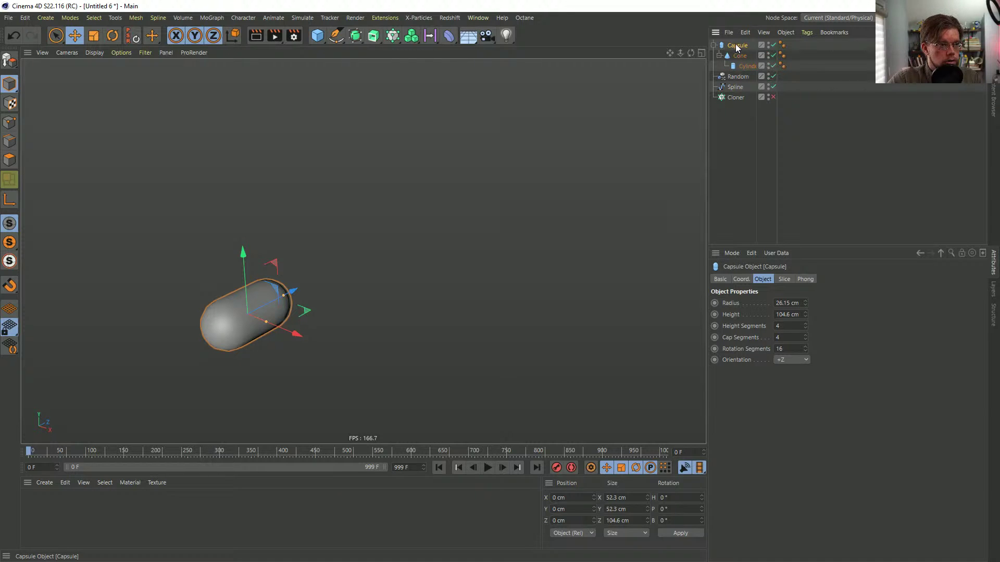
pyautogui.hotkey('alt', 'g')
pyautogui.click(714, 45)
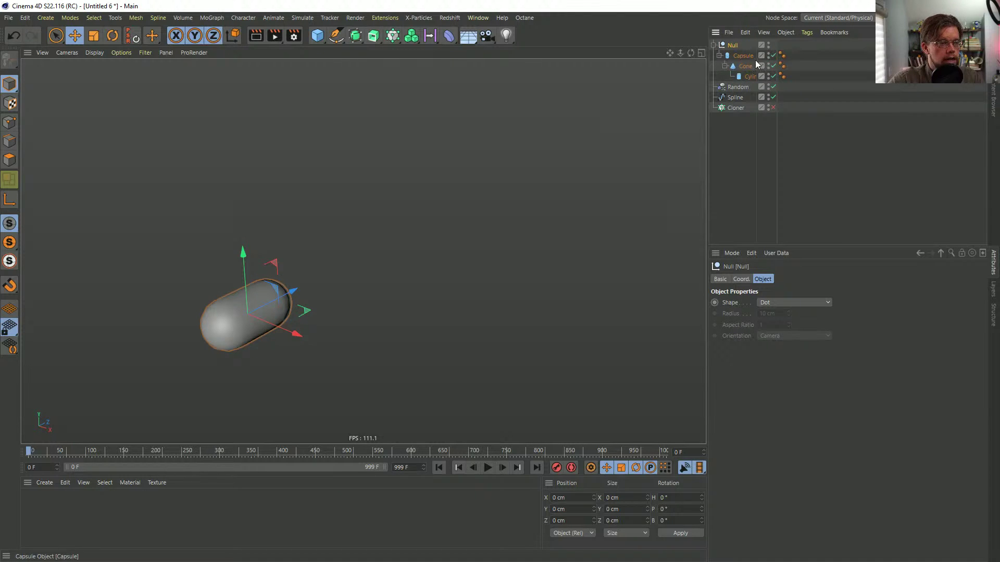
pyautogui.moveTo(745, 66)
pyautogui.mouseDown()
pyautogui.moveTo(751, 51)
pyautogui.moveTo(735, 46)
pyautogui.moveTo(743, 69)
pyautogui.moveTo(739, 56)
pyautogui.mouseUp()
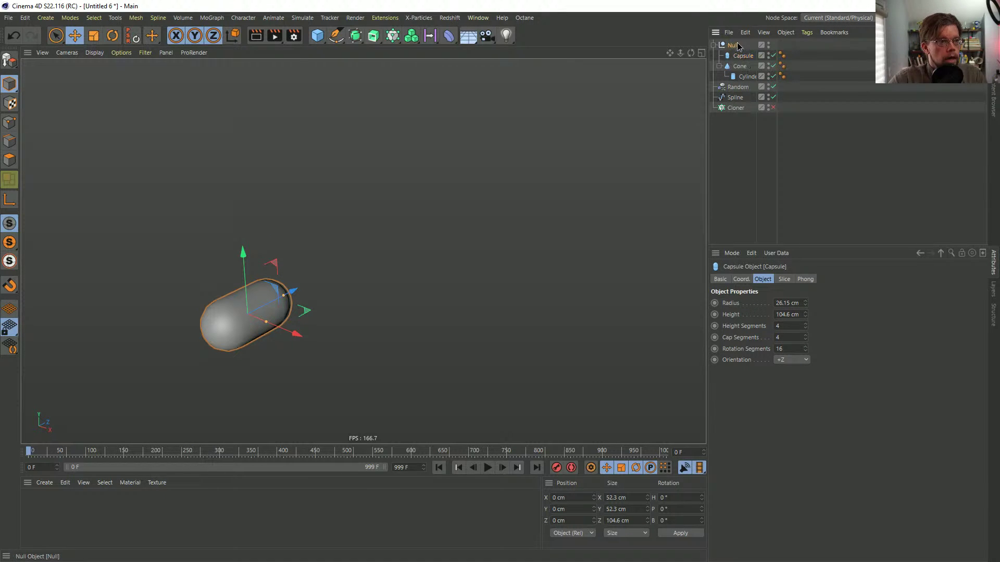
# - Add a Rigid Body tag to the Null and set its Inherit Tag to Compound Collision Shape
pyautogui.click(737, 46)
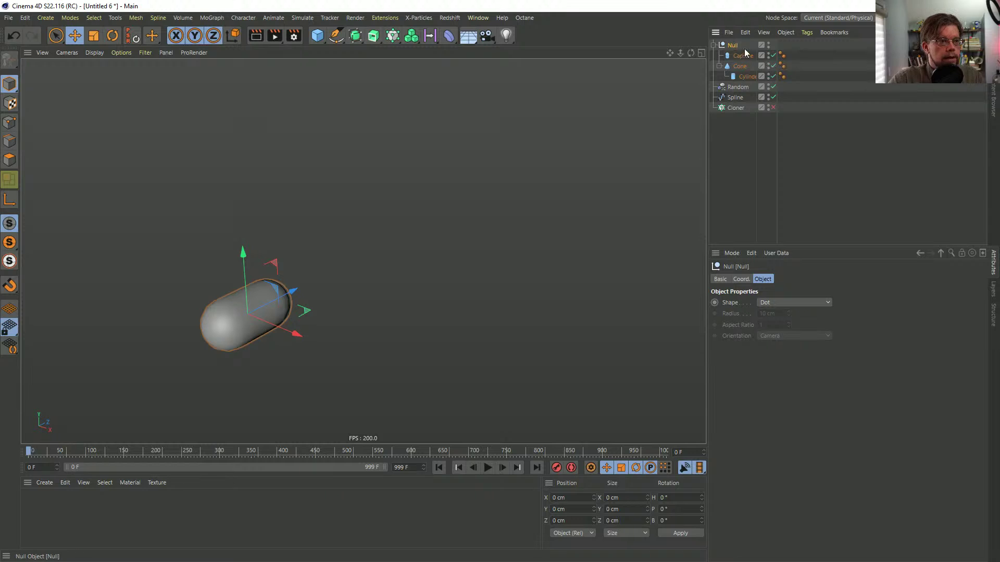
pyautogui.rightClick(745, 51)
pyautogui.moveTo(796, 162)
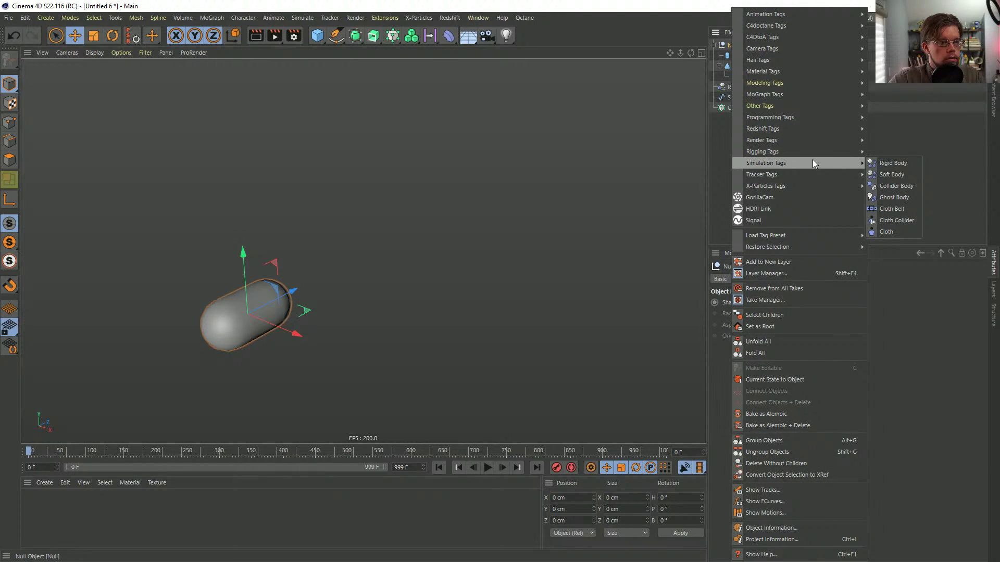
pyautogui.click(893, 164)
pyautogui.click(804, 303)
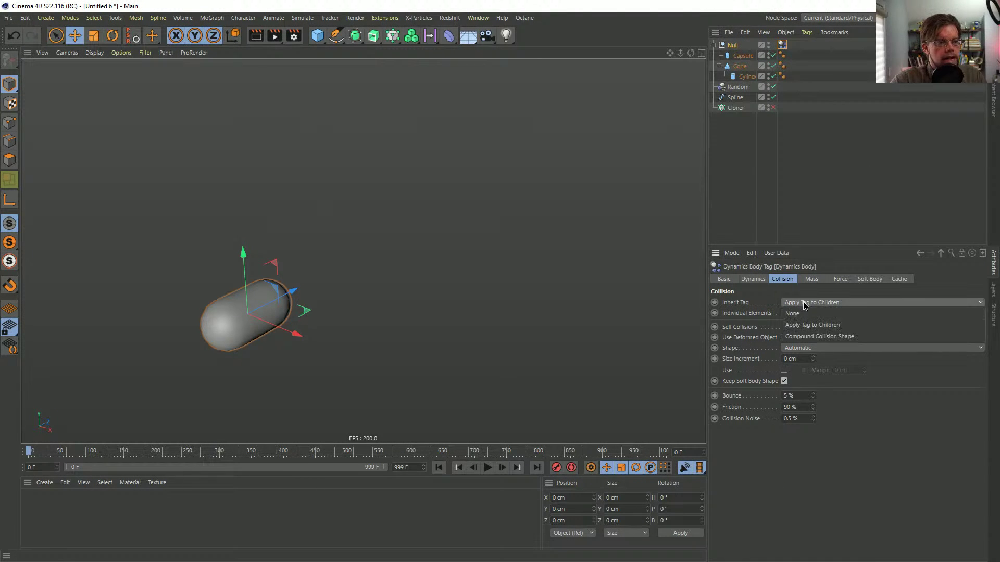
pyautogui.click(807, 337)
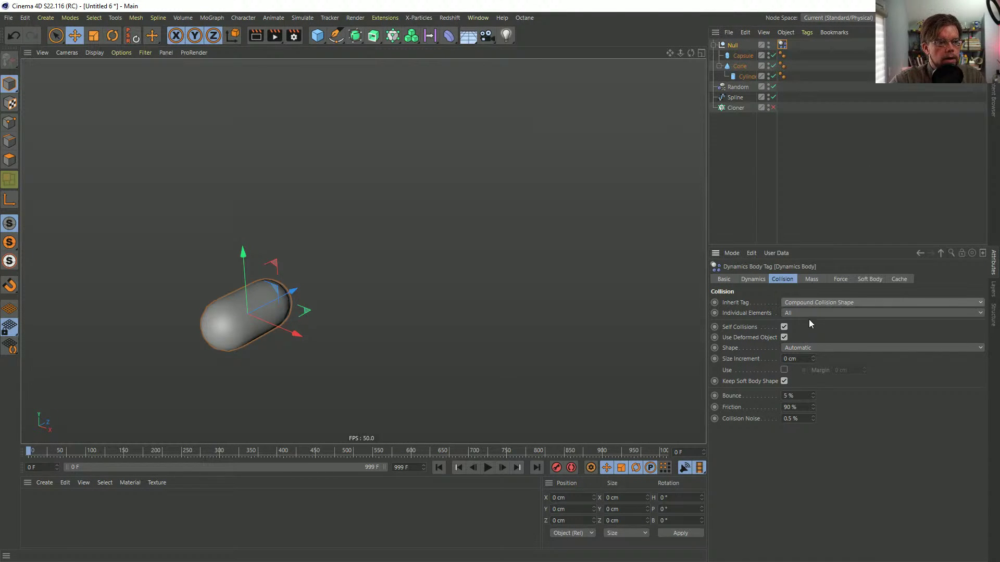
# - Copy the Dynamics Body tag onto the Cone, disable its dynamics and place it first among the Cone's tags
pyautogui.click(744, 59)
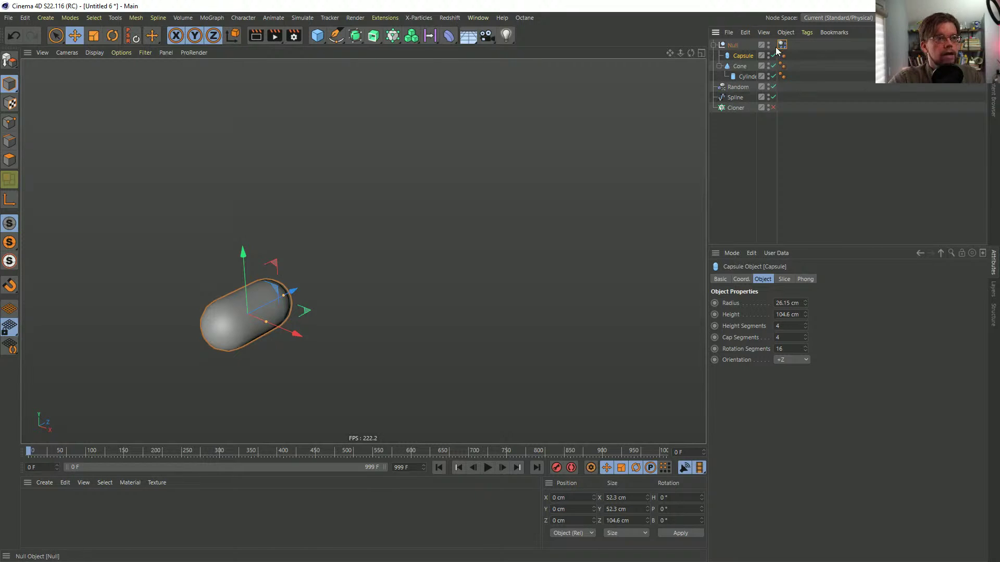
pyautogui.keyDown('ctrl'); pyautogui.moveTo(782, 55); pyautogui.dragTo(792, 65); pyautogui.keyUp('ctrl')
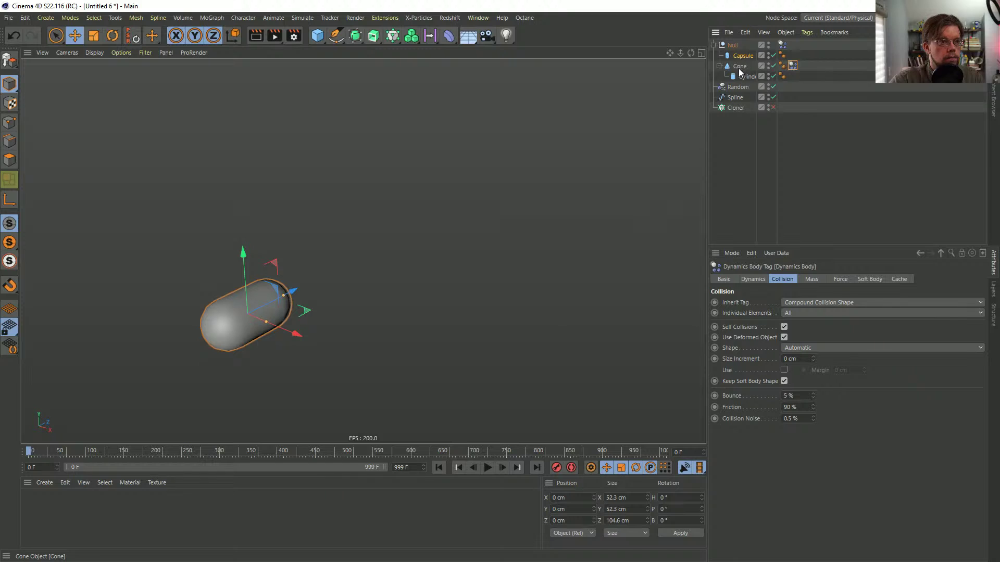
pyautogui.click(758, 278)
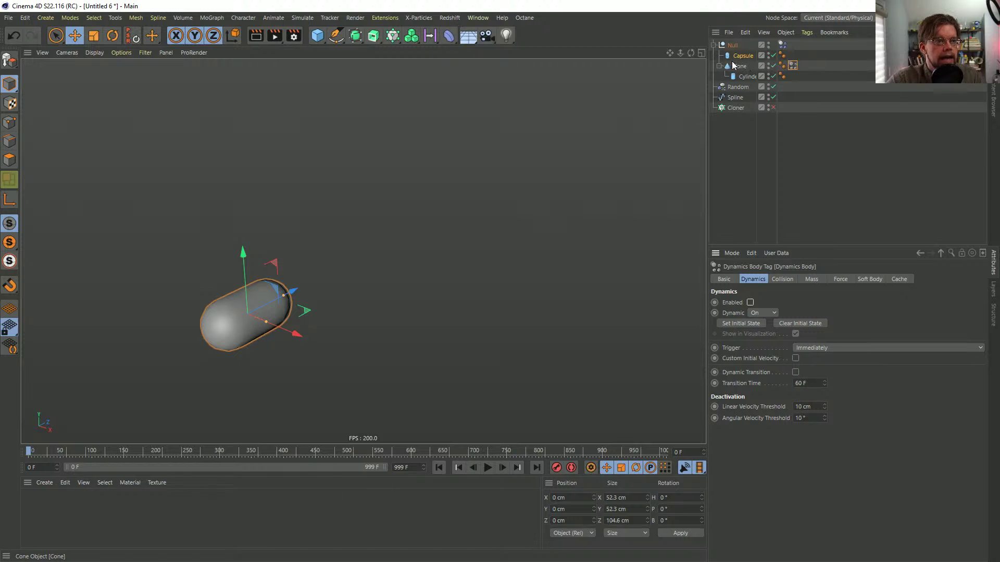
pyautogui.click(739, 47)
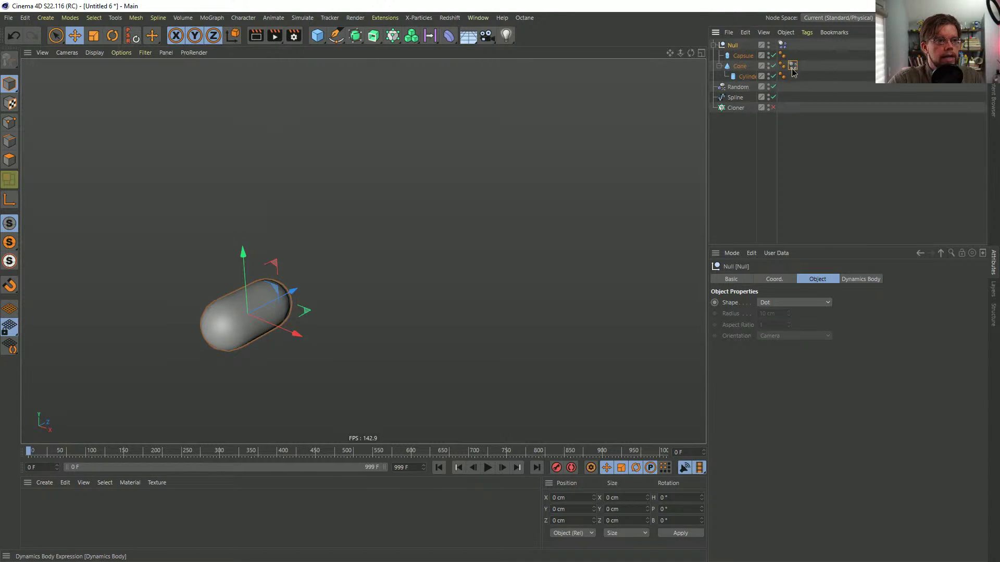
pyautogui.moveTo(781, 70); pyautogui.dragTo(782, 66)
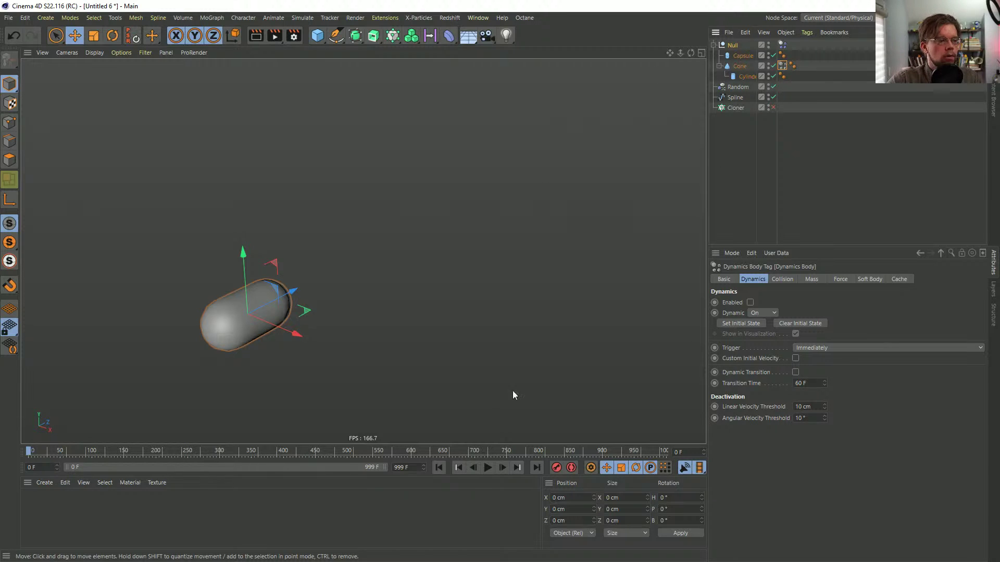
# - Play the simulation briefly to check how the grouped arrow and Capsule fall, and return to frame 0
pyautogui.click(487, 468)
pyautogui.click(488, 468)
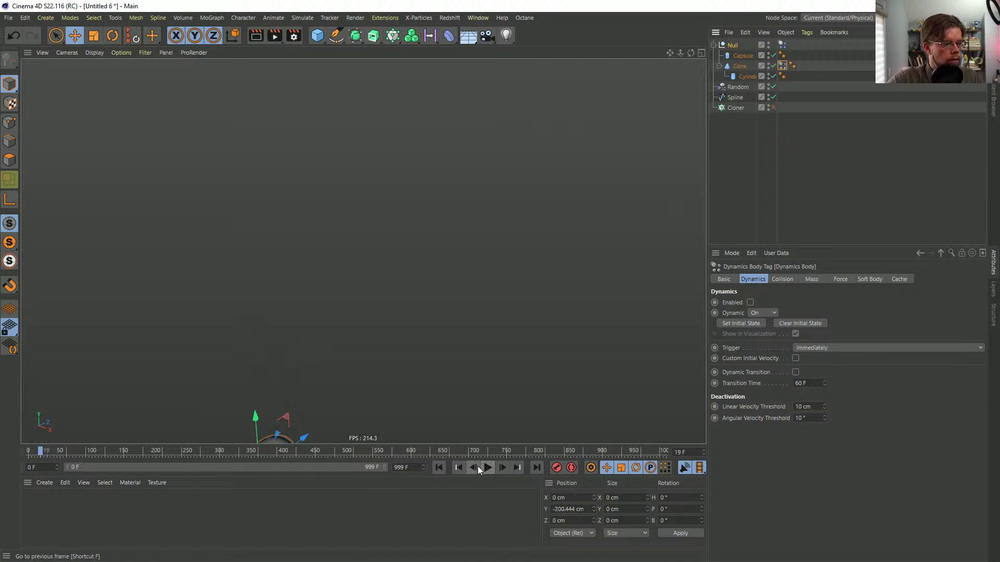
pyautogui.click(738, 67)
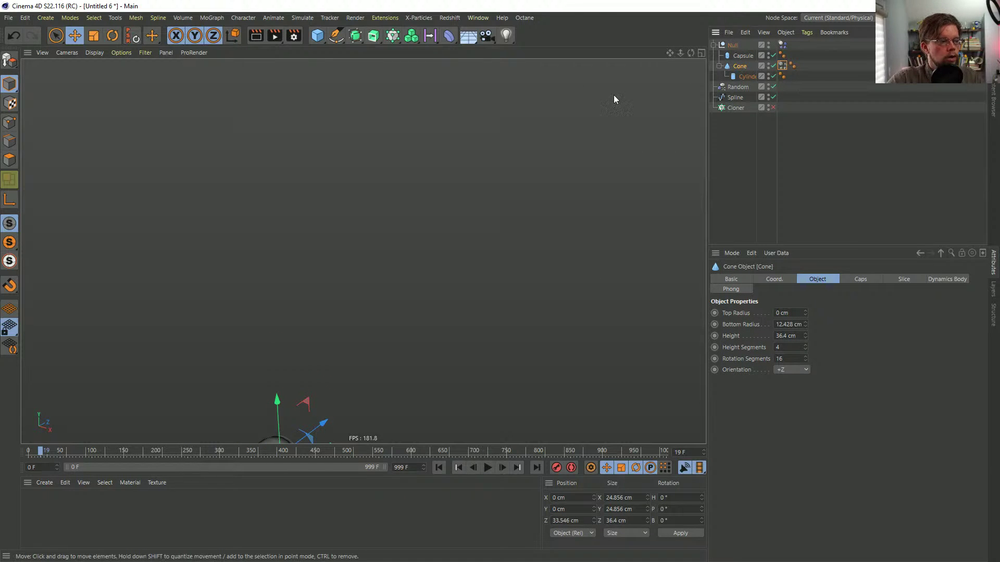
pyautogui.click(439, 468)
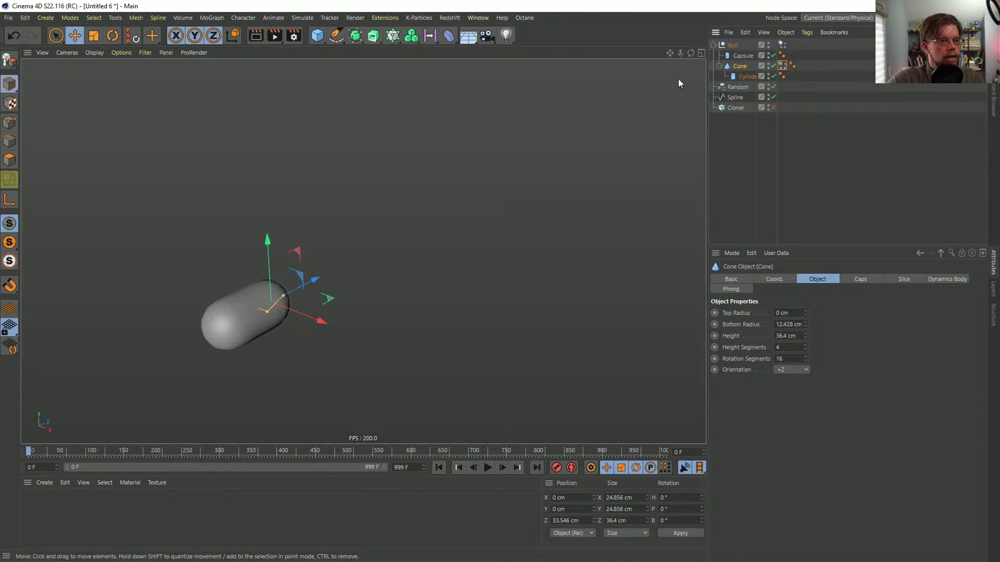
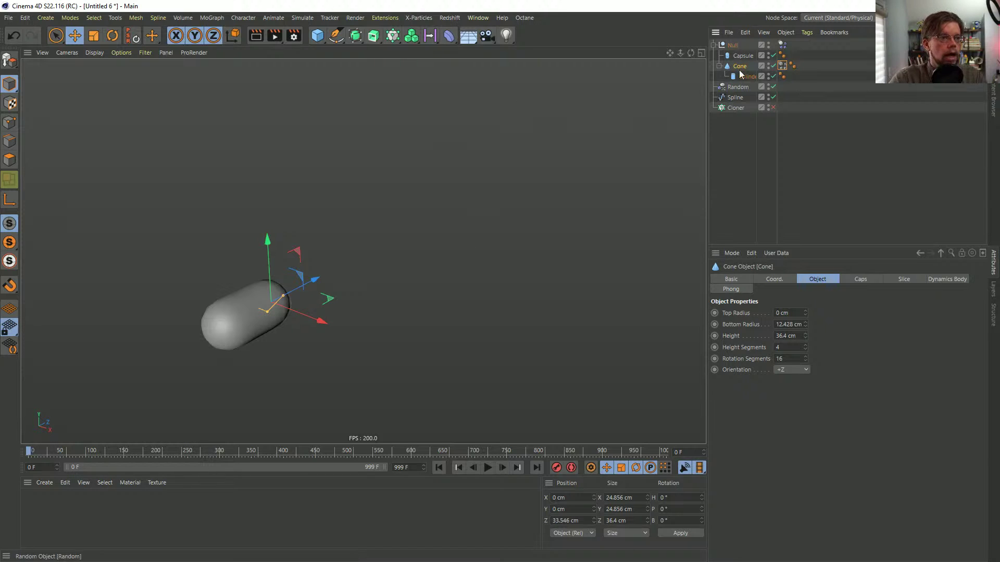
# - Hide the Capsule, make the Null group a child of the Cloner and enable the Cloner
pyautogui.click(728, 46)
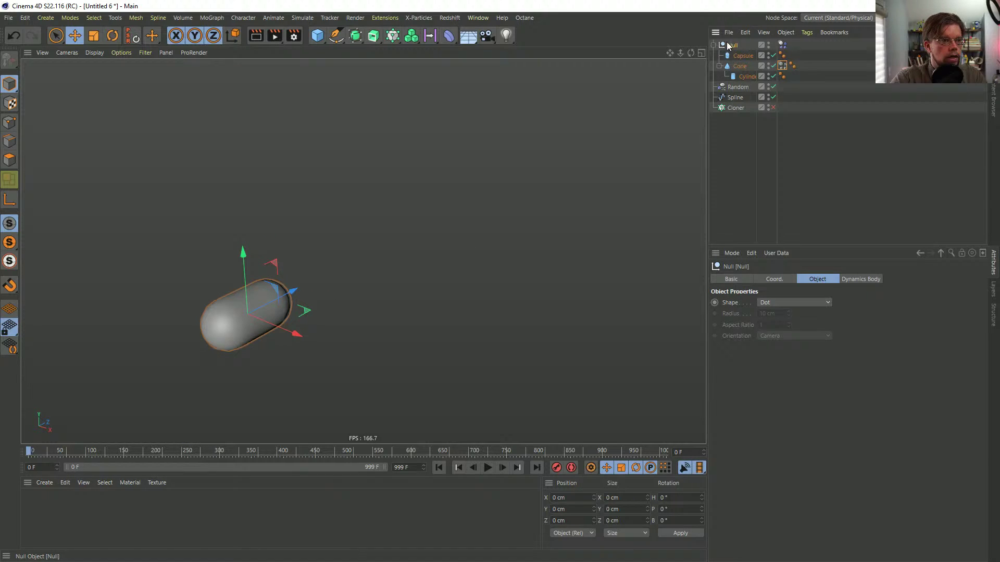
pyautogui.click(749, 57)
pyautogui.click(768, 53)
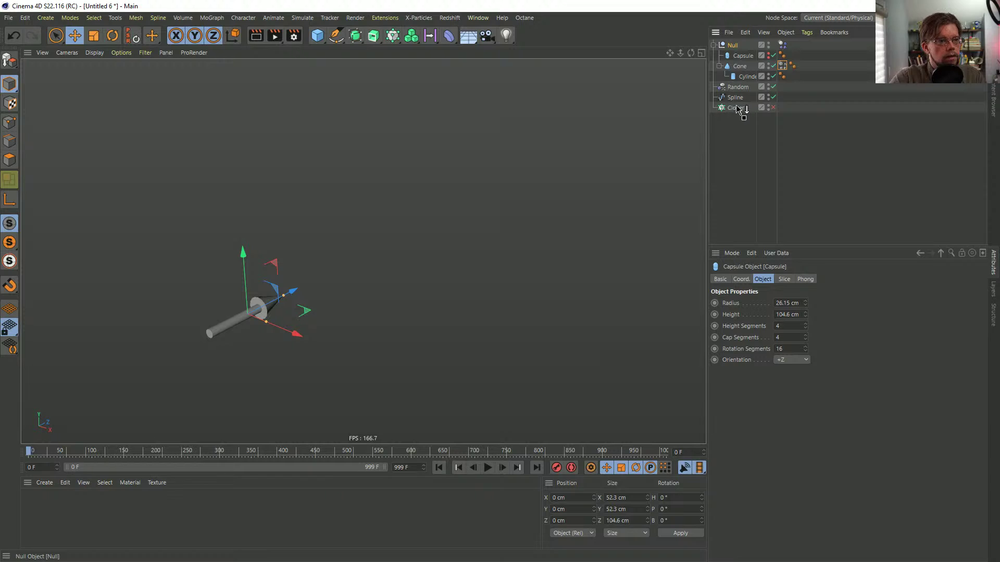
pyautogui.moveTo(736, 105); pyautogui.dragTo(737, 107)
pyautogui.click(773, 65)
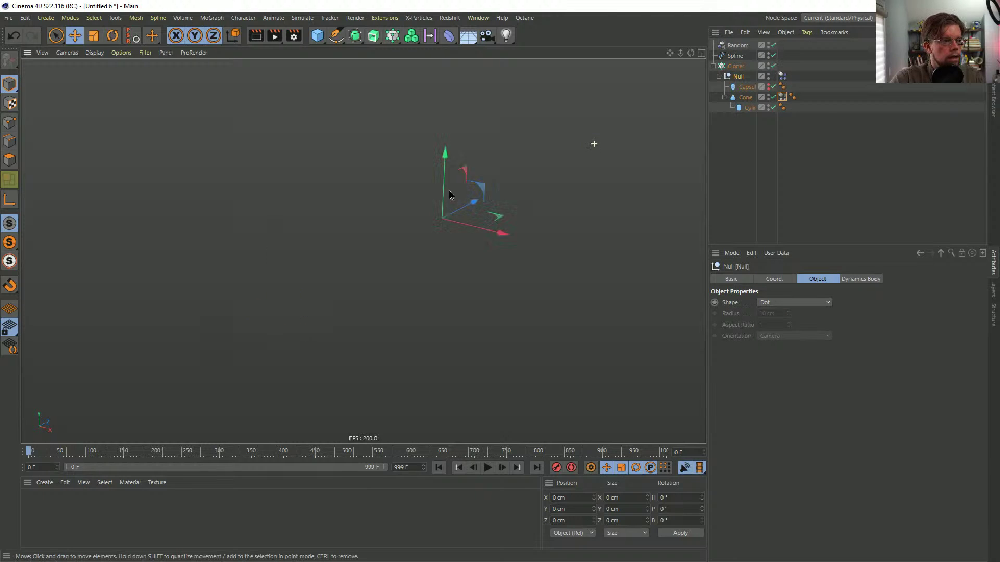
# - Center all of the Spline's points on the origin by setting their X, Y and Z position to 0, and return to Model mode
pyautogui.click(735, 63)
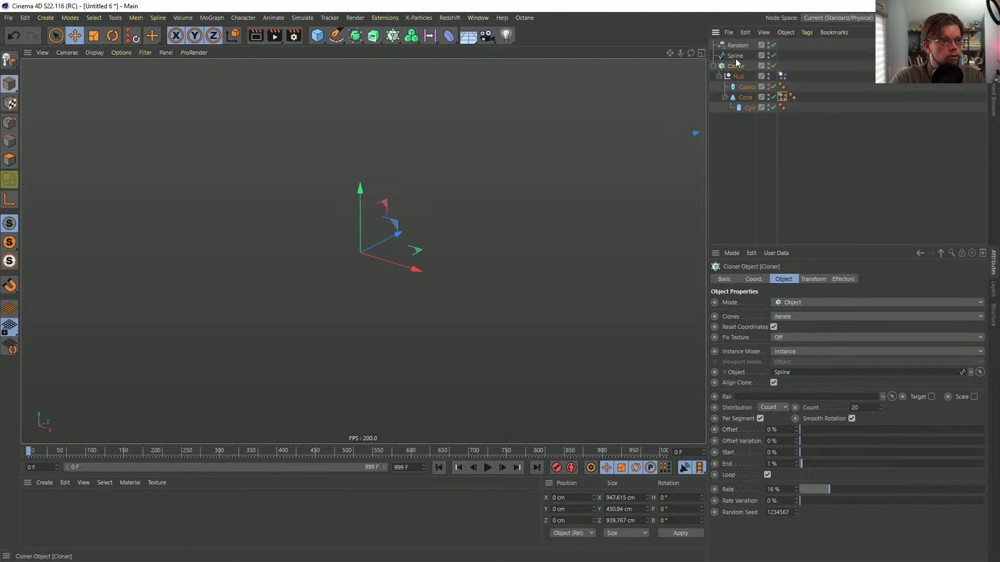
pyautogui.click(735, 56)
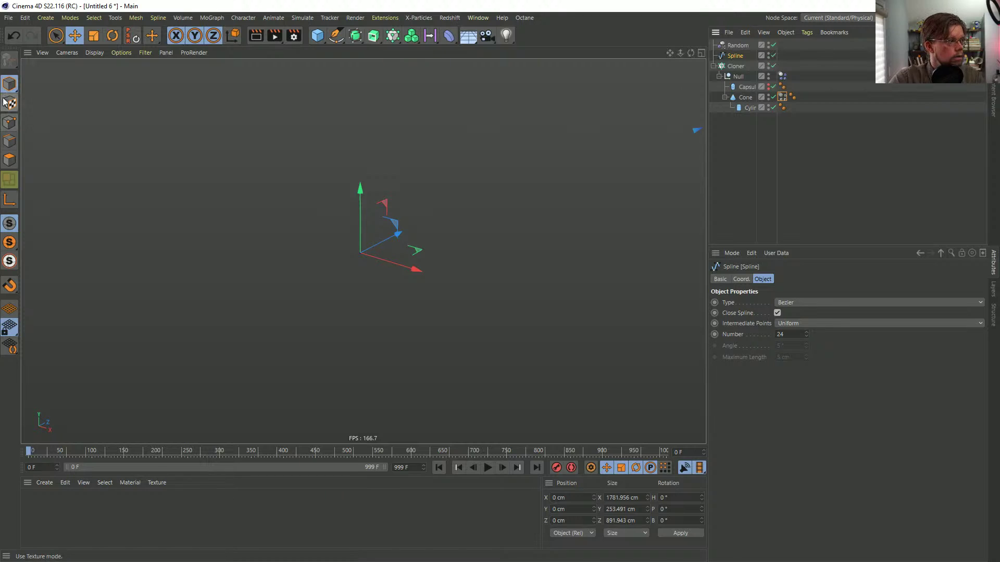
pyautogui.scroll(-5, 416, 206)
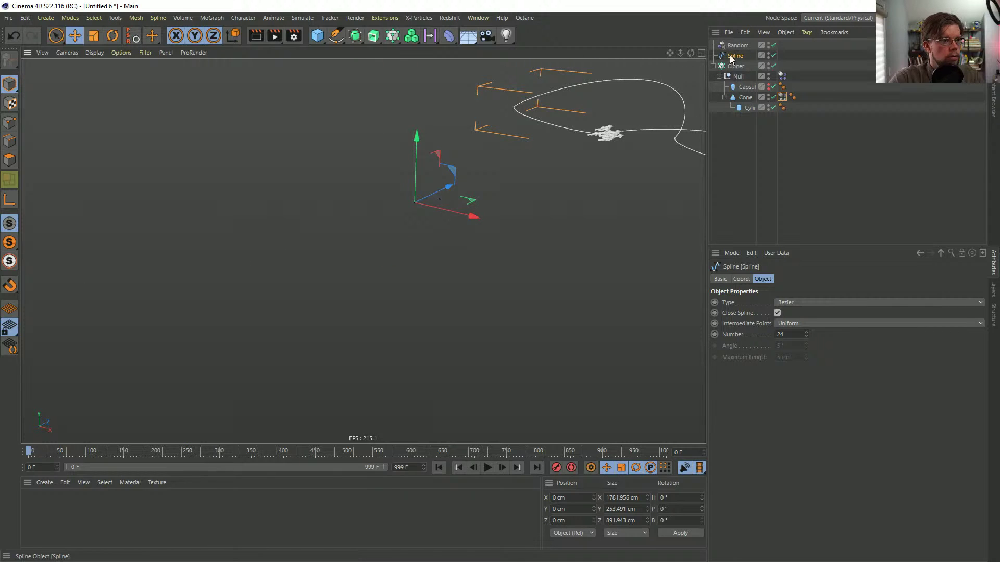
pyautogui.press('Return')
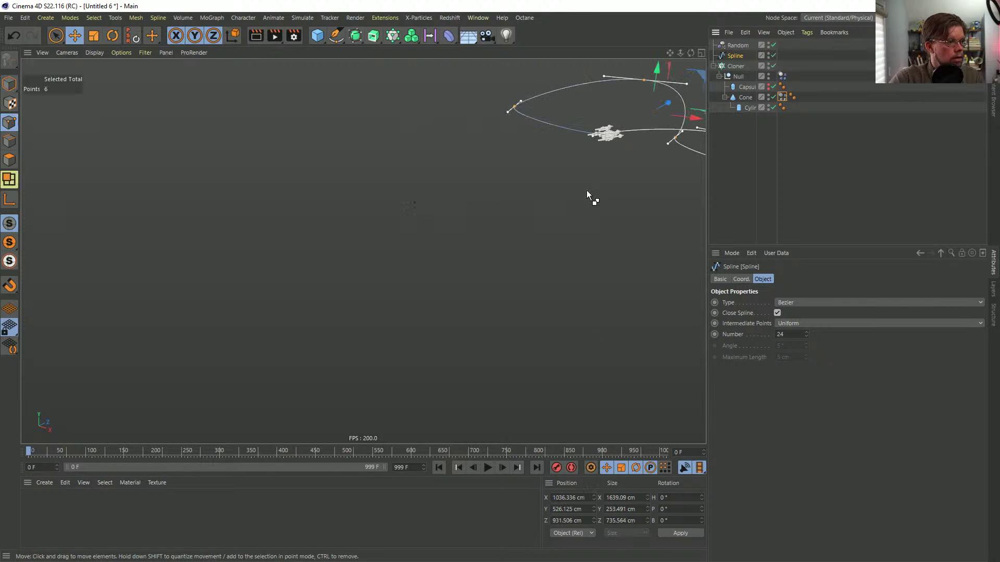
pyautogui.click(579, 499)
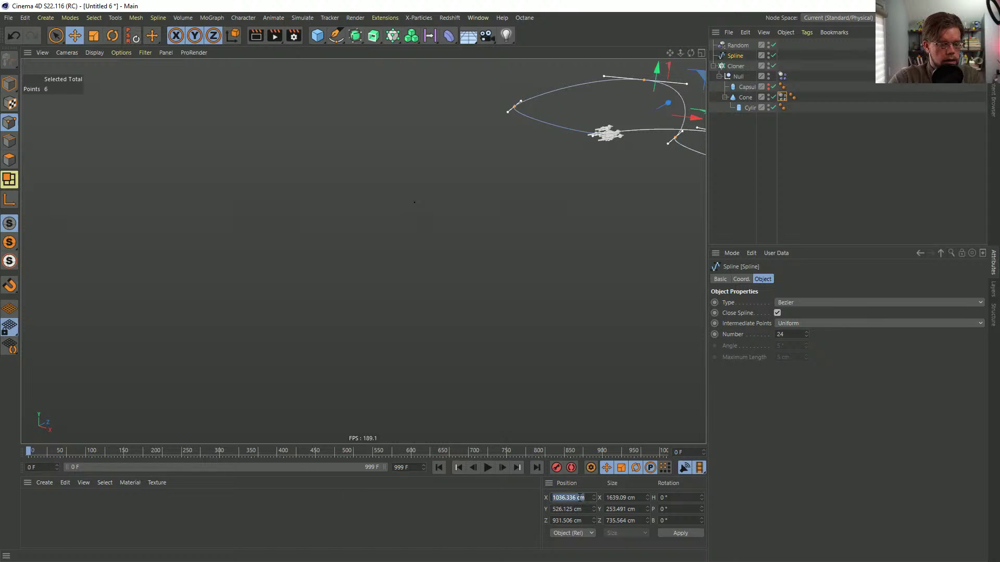
pyautogui.write('0')
pyautogui.press('Tab')
pyautogui.write('0')
pyautogui.press('Tab')
pyautogui.write('0')
pyautogui.press('Return')
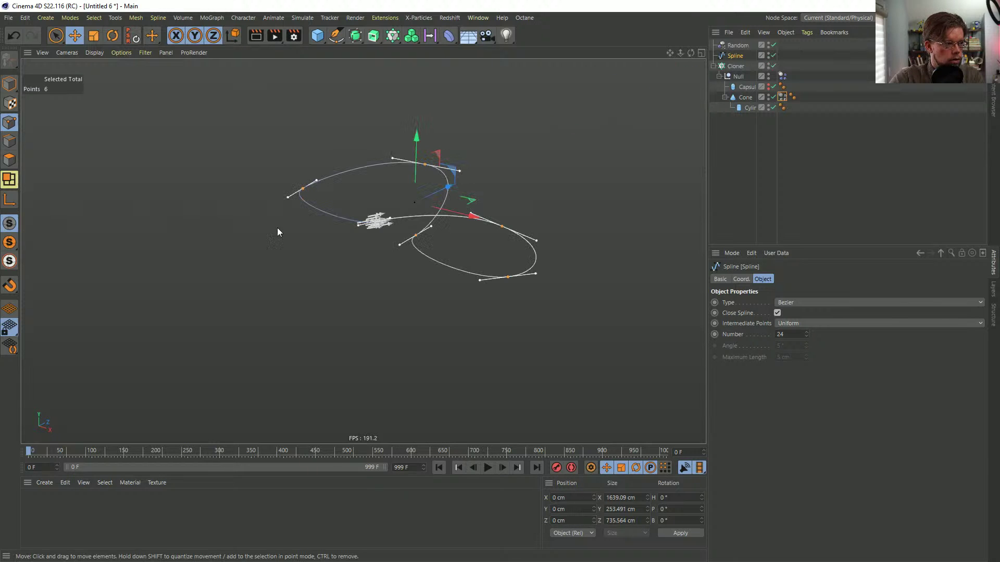
pyautogui.click(10, 83)
# - Show the Capsule on the clones and reduce its Radius to 13.15 cm
pyautogui.scroll(5, 576, 205)
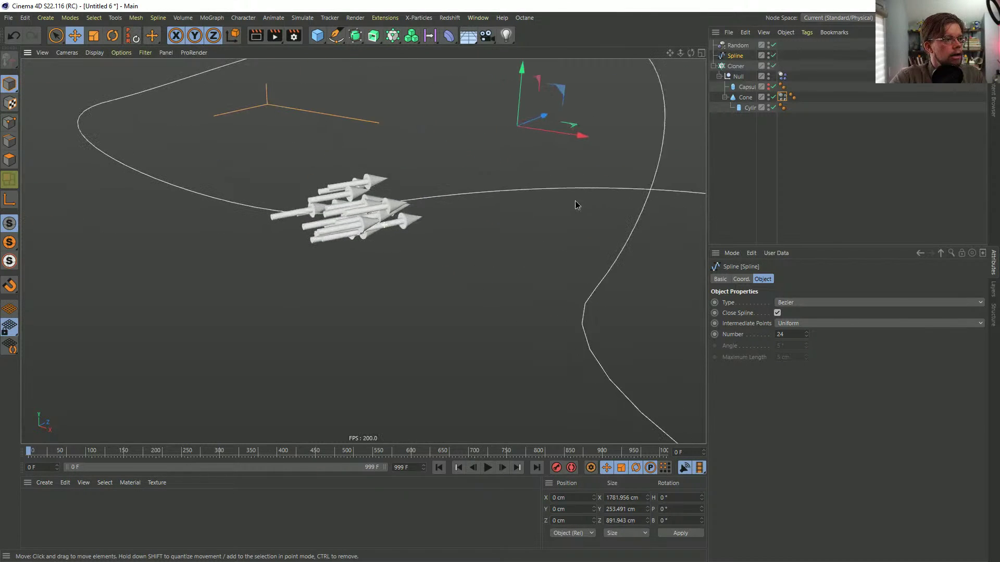
pyautogui.keyDown('alt'); pyautogui.moveTo(351, 217); pyautogui.dragTo(406, 223); pyautogui.keyUp('alt')
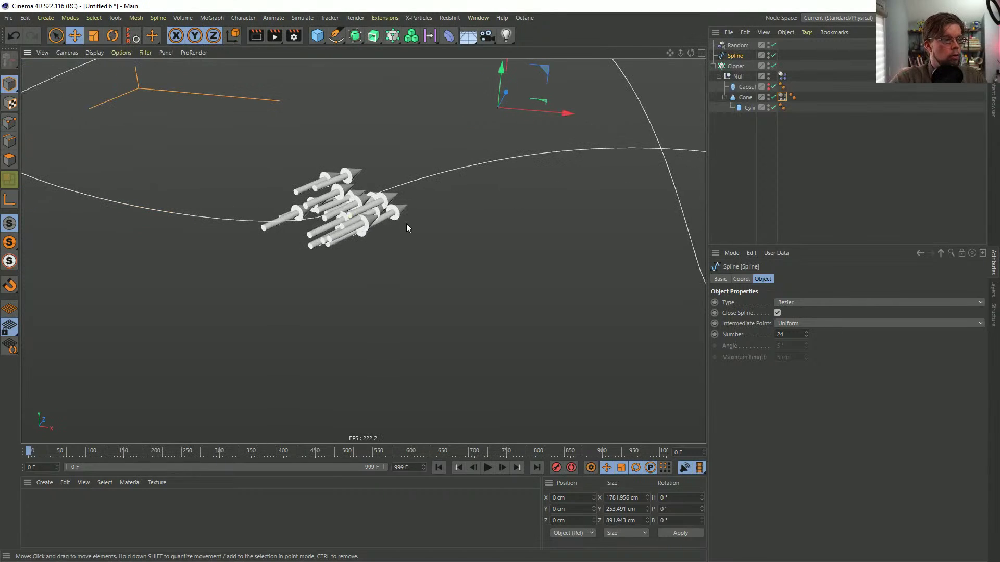
pyautogui.click(770, 88)
pyautogui.click(749, 88)
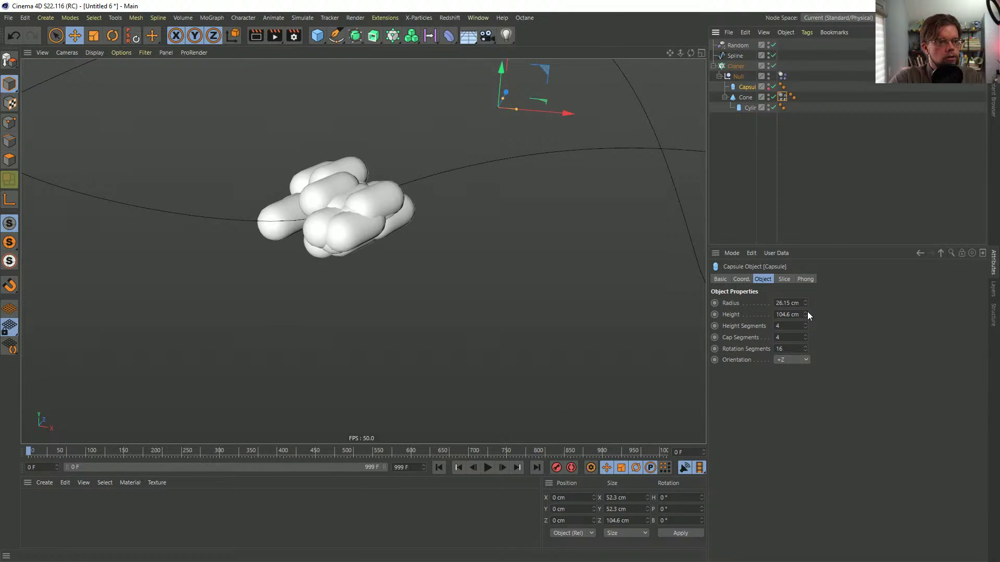
pyautogui.moveTo(805, 305); pyautogui.dragTo(805, 306)
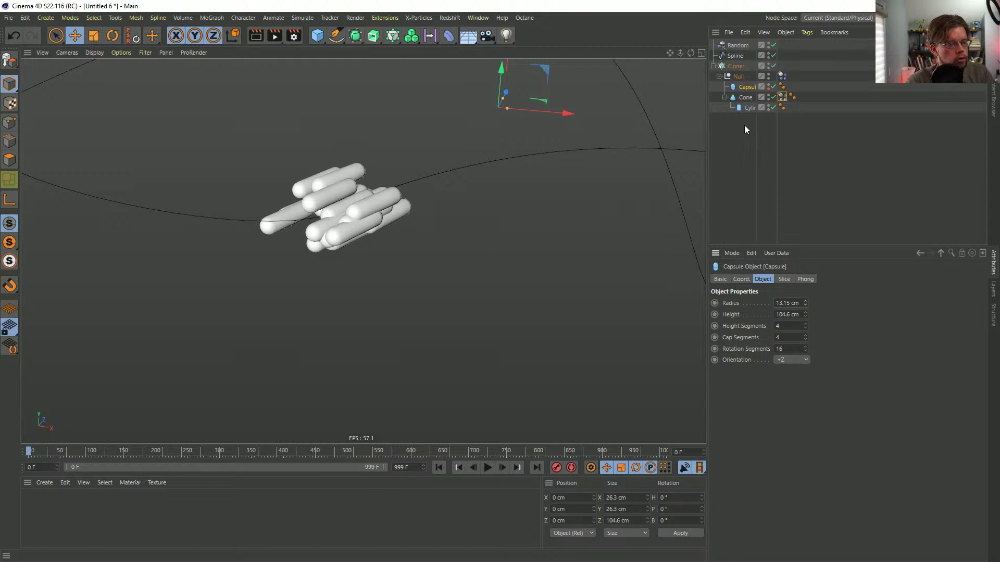
# - Hide the Capsule in the viewport, play the simulation briefly to check the arrow clones, and return to frame 0
pyautogui.click(768, 84)
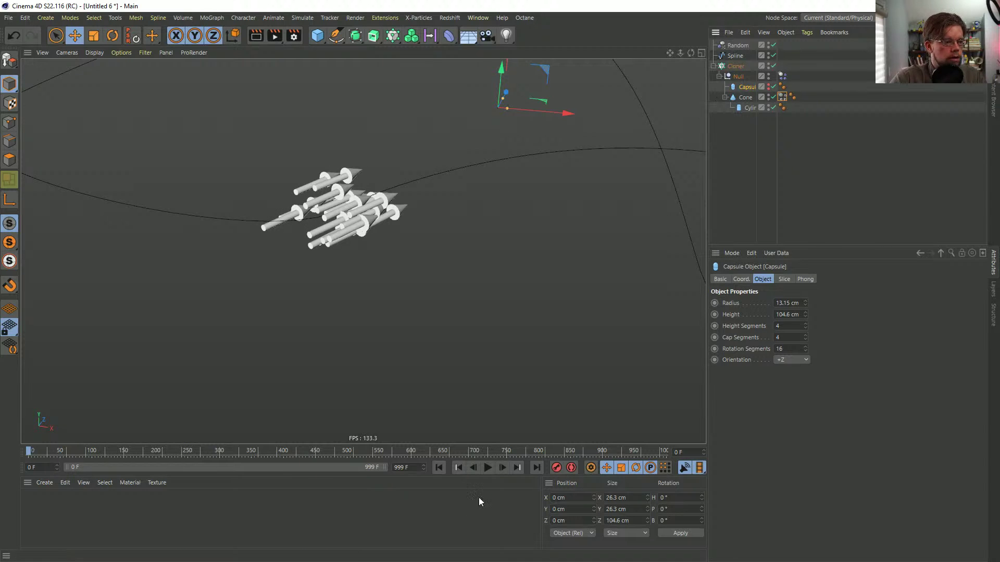
pyautogui.click(488, 468)
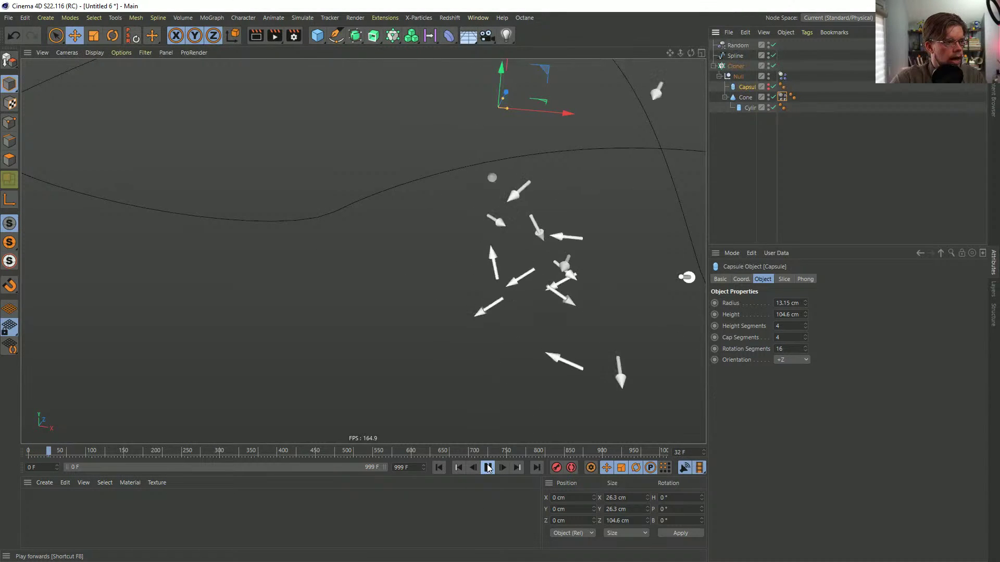
pyautogui.click(488, 467)
pyautogui.click(438, 468)
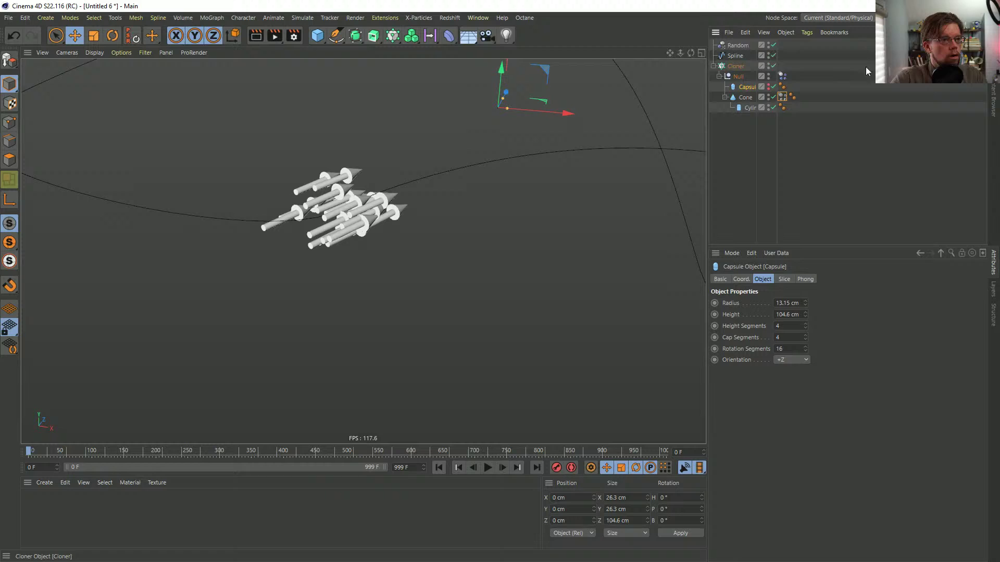
# - Set Follow Position and Follow Rotation to 5 in the Force settings of the Null's Dynamics Body tag
pyautogui.click(782, 76)
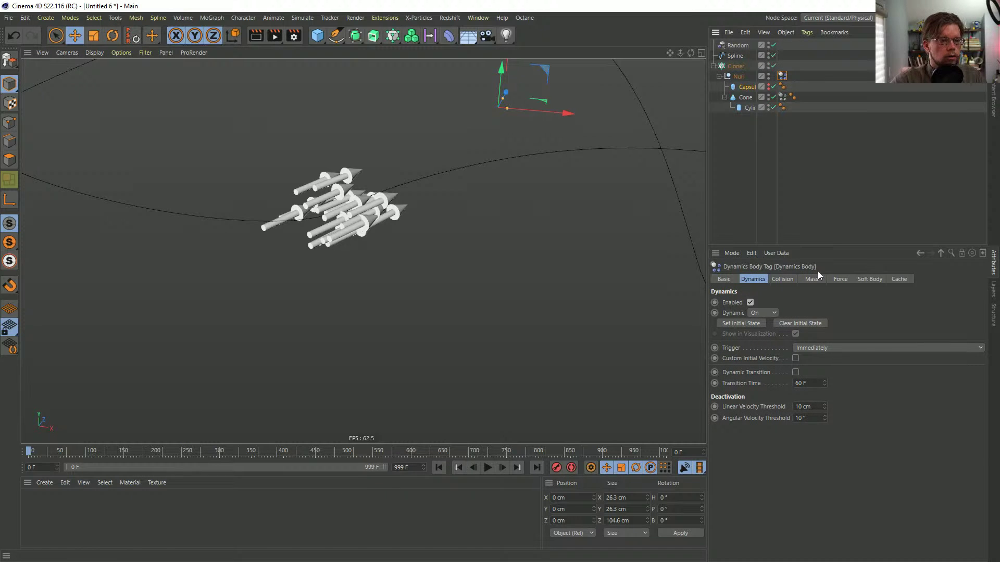
pyautogui.click(840, 280)
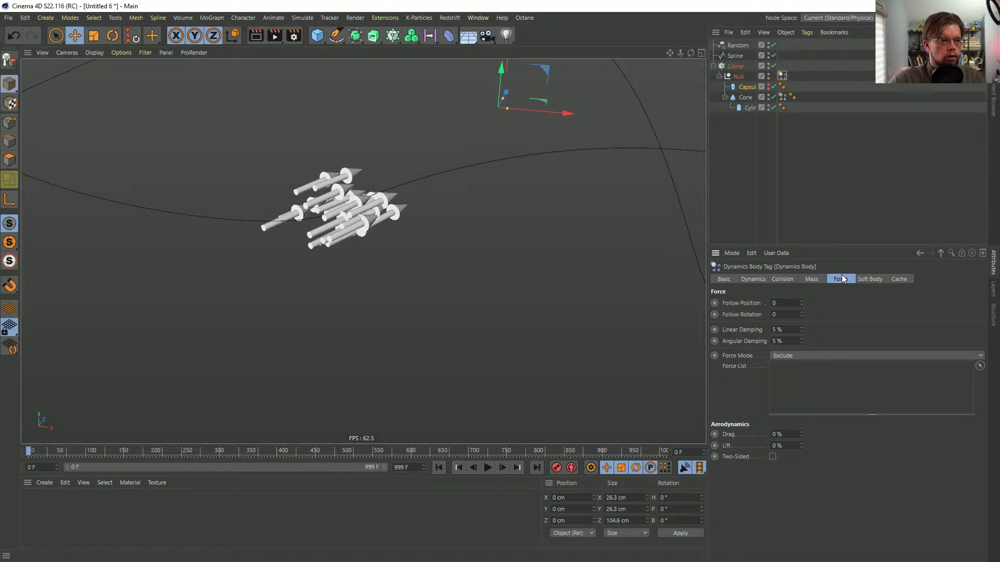
pyautogui.click(742, 315)
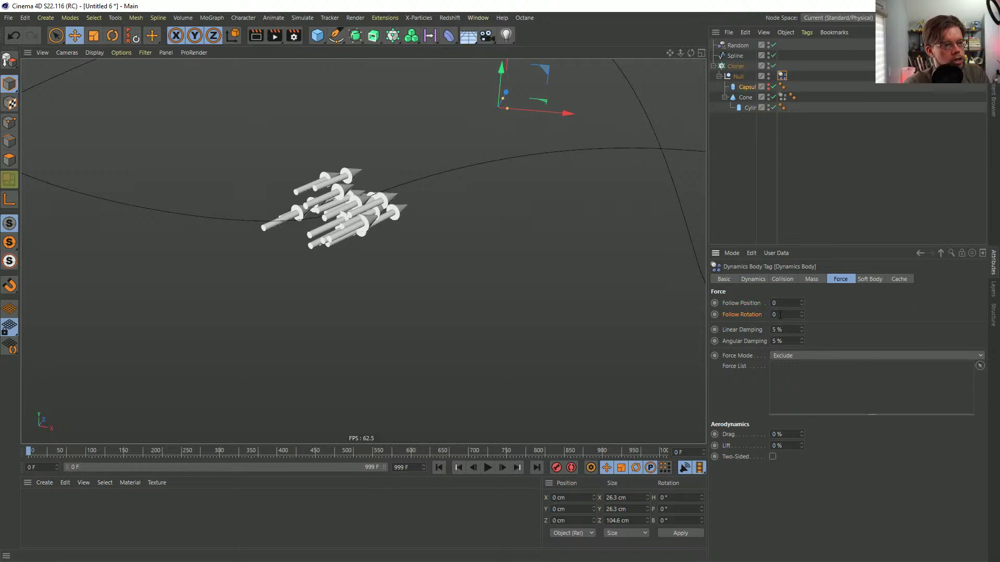
pyautogui.write('5')
pyautogui.press('Tab')
pyautogui.write('5')
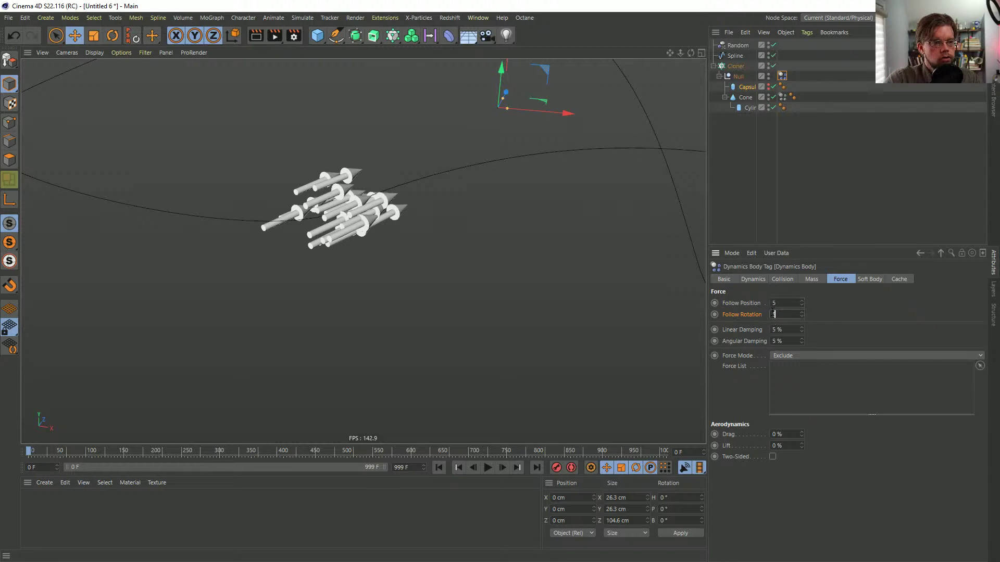
pyautogui.press('Return')
# - Play the simulation and watch from several angles how the arrow swarm follows the spline
pyautogui.moveTo(406, 229)
pyautogui.keyDown('alt'); pyautogui.mouseDown()
pyautogui.moveTo(376, 240)
pyautogui.moveTo(276, 226)
pyautogui.moveTo(318, 250)
pyautogui.mouseUp(); pyautogui.keyUp('alt')
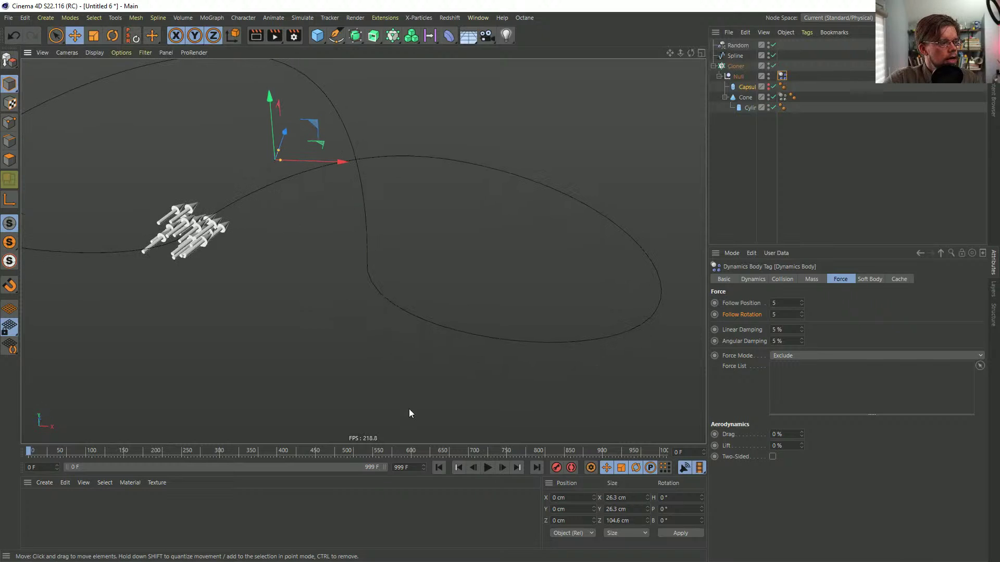
pyautogui.click(486, 468)
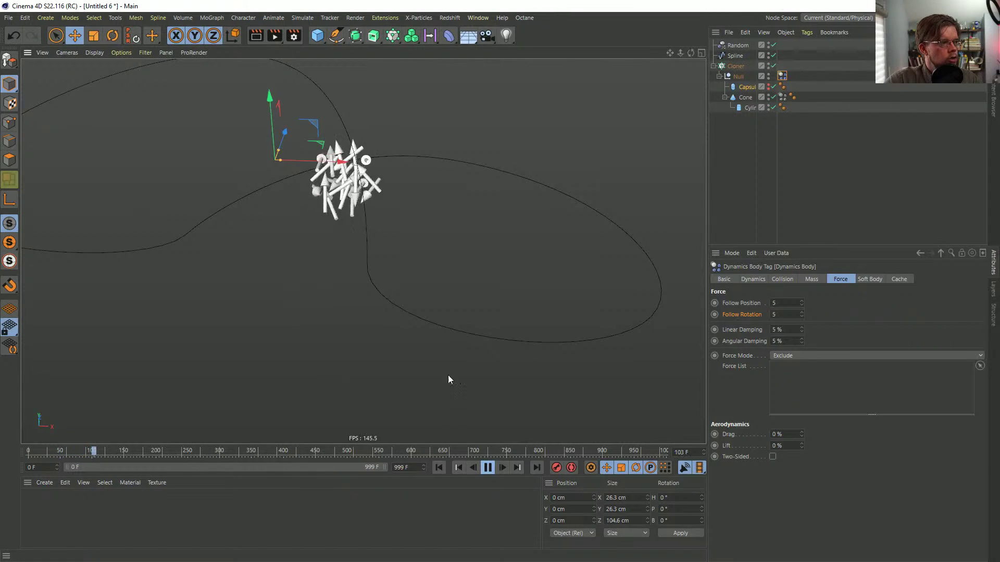
pyautogui.keyDown('alt'); pyautogui.moveTo(307, 167); pyautogui.dragTo(430, 185); pyautogui.keyUp('alt')
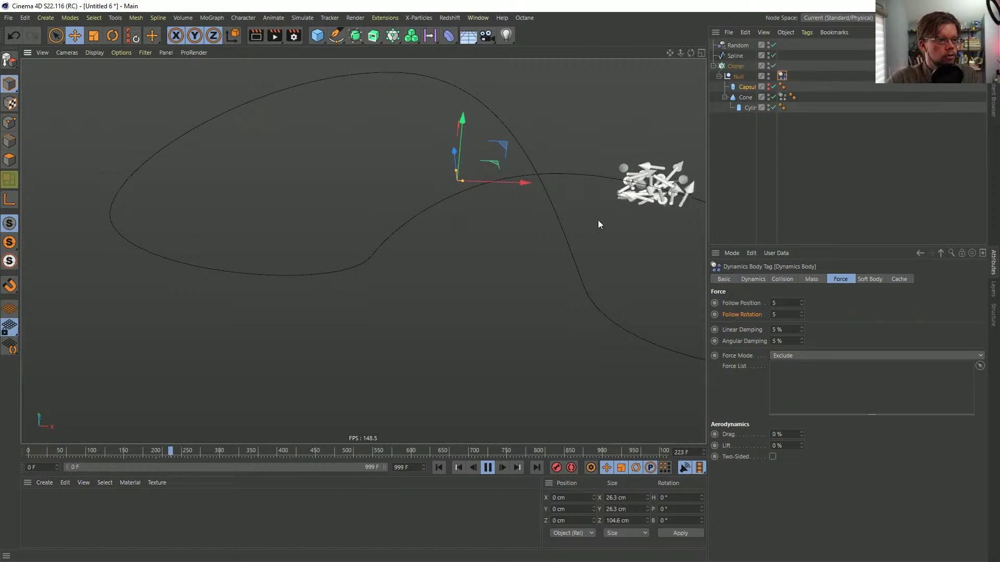
pyautogui.keyDown('alt'); pyautogui.moveTo(598, 220); pyautogui.dragTo(393, 174); pyautogui.keyUp('alt')
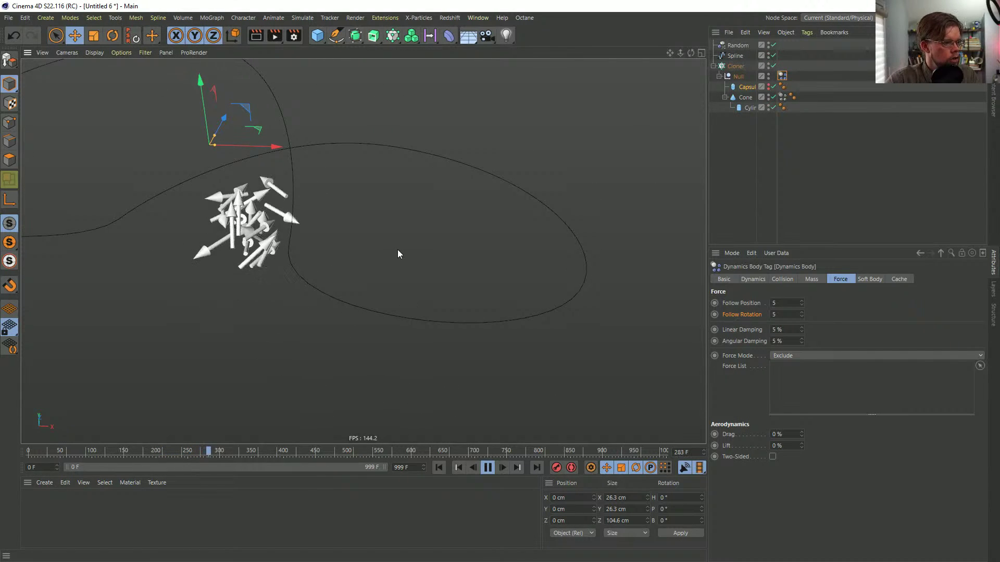
pyautogui.keyDown('alt'); pyautogui.moveTo(267, 201); pyautogui.dragTo(338, 211); pyautogui.keyUp('alt')
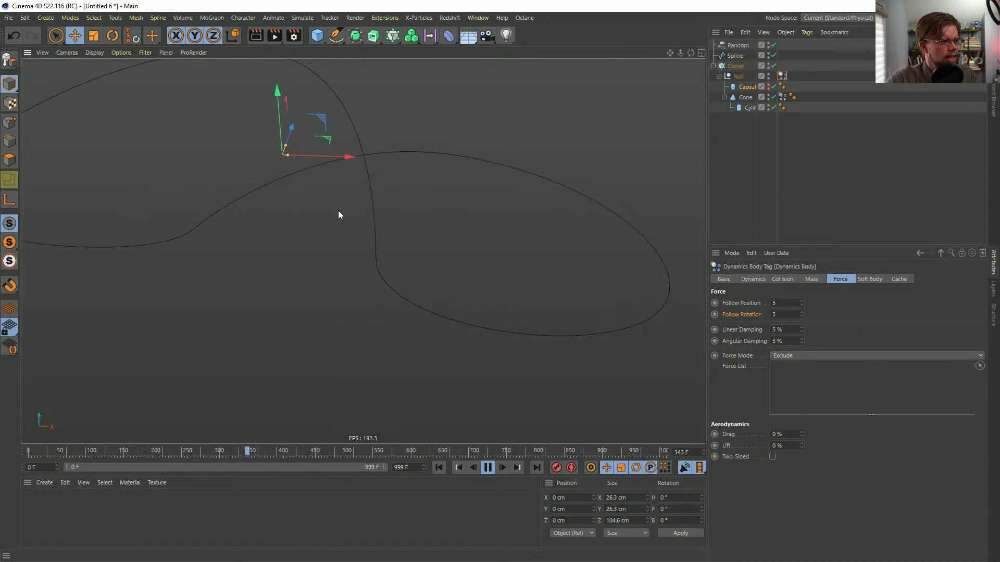
# - Try a Follow Rotation of 15 during playback and watch how the arrows align with the spline
pyautogui.moveTo(779, 315); pyautogui.dragTo(719, 329)
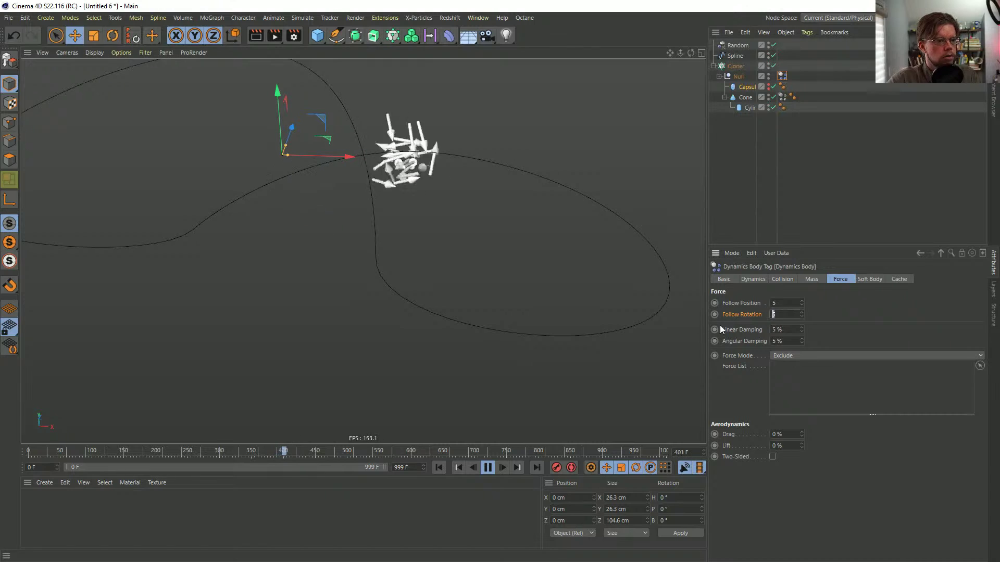
pyautogui.write('15')
pyautogui.press('Return')
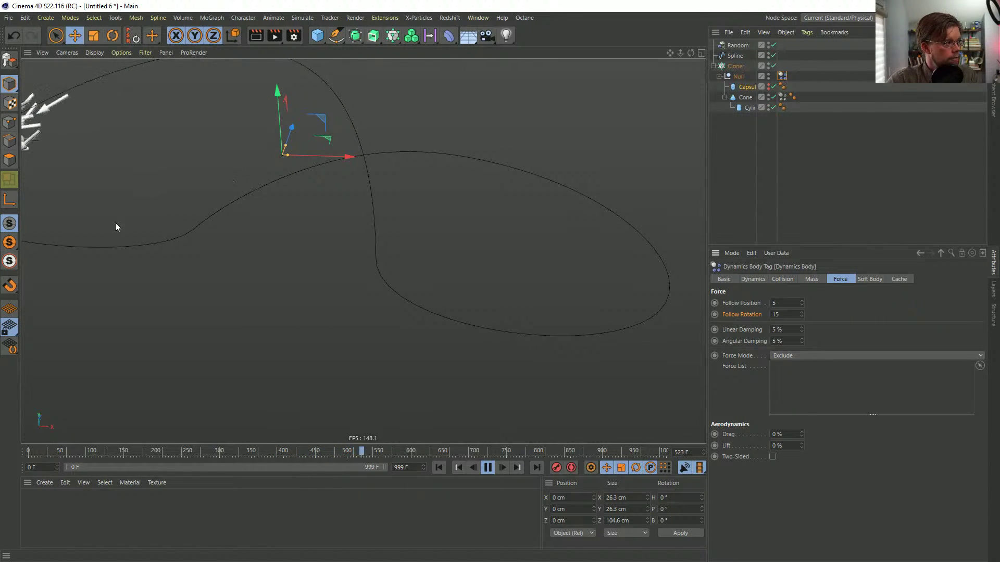
pyautogui.keyDown('alt'); pyautogui.moveTo(114, 223); pyautogui.dragTo(287, 245); pyautogui.keyUp('alt')
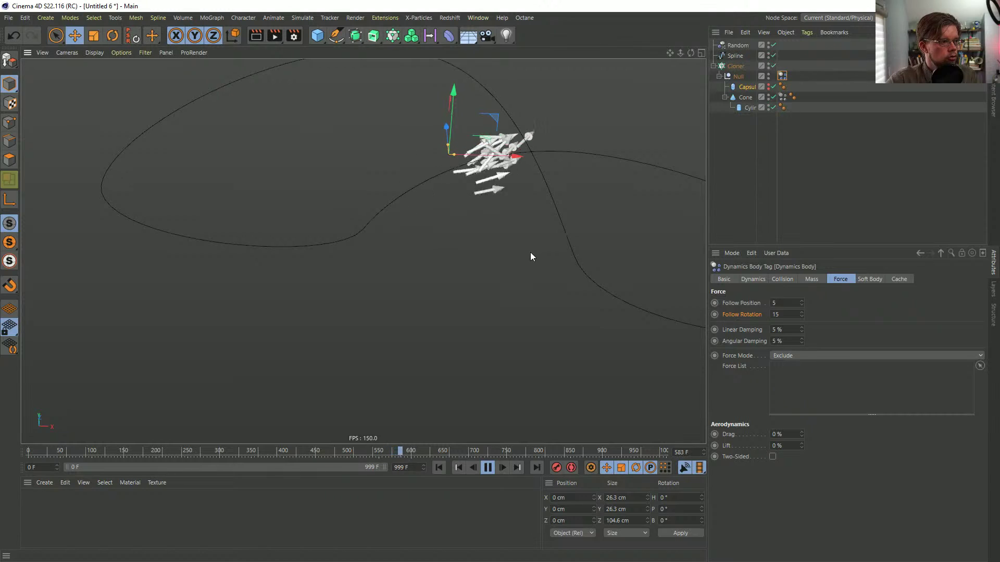
# - Set Follow Rotation to 25 and watch the swarm travel around the whole spline
pyautogui.doubleClick(778, 314)
pyautogui.write('25')
pyautogui.press('Return')
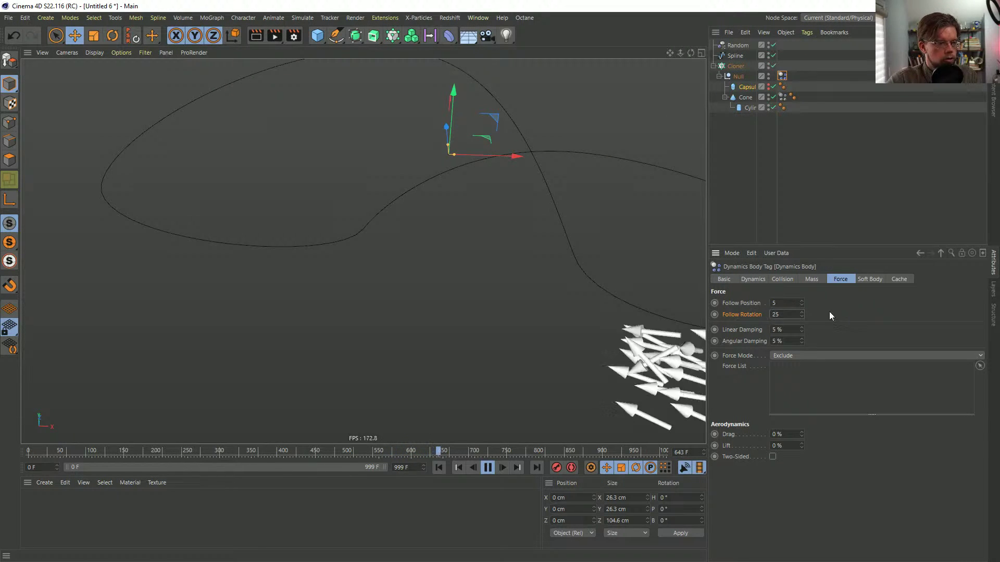
pyautogui.keyDown('alt'); pyautogui.moveTo(362, 250); pyautogui.dragTo(319, 156); pyautogui.keyUp('alt')
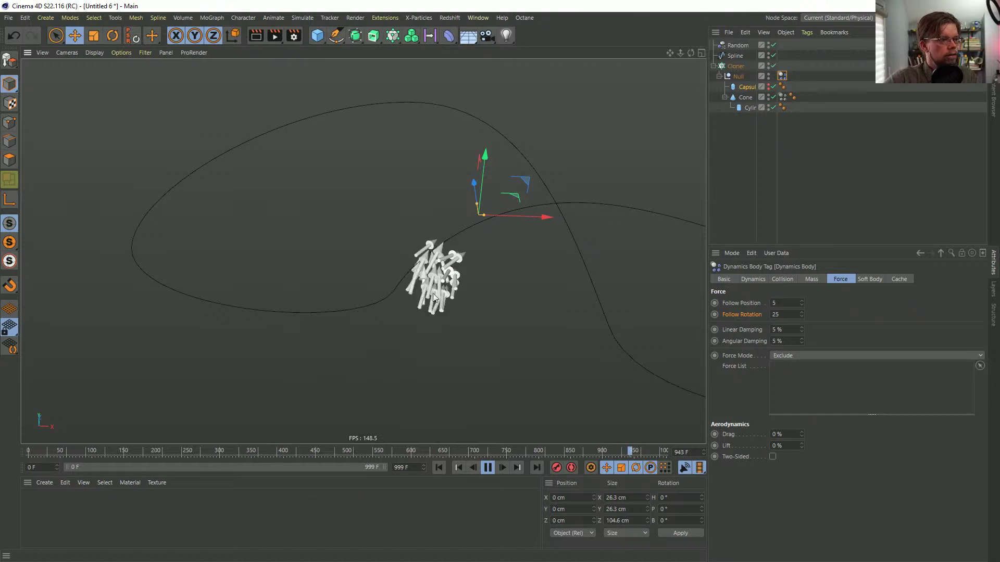
pyautogui.keyDown('alt'); pyautogui.moveTo(647, 239); pyautogui.dragTo(427, 210); pyautogui.keyUp('alt')
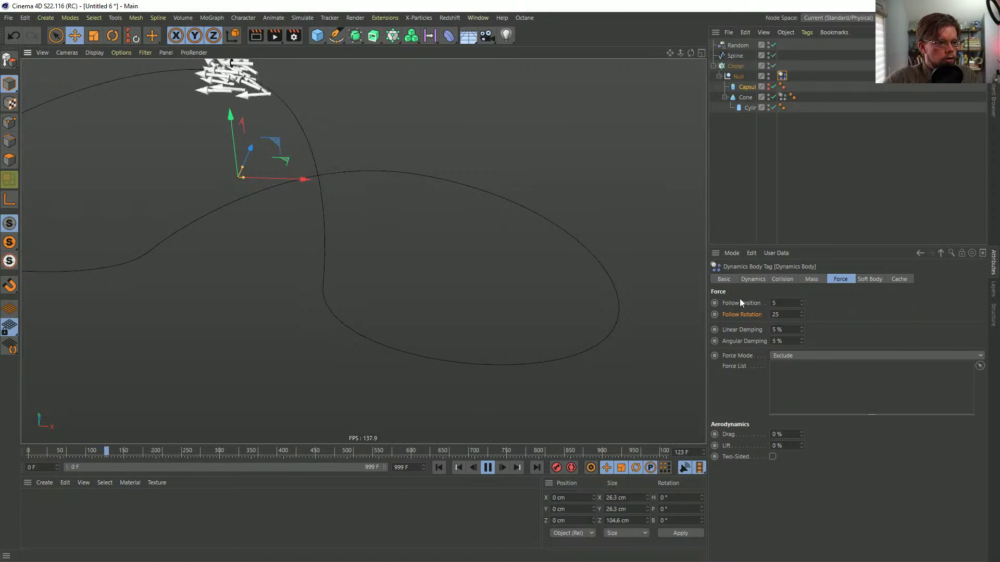
# - Set the Random effector's X, Y and Z position to 250 cm and check the wider spread over the whole path
pyautogui.click(732, 48)
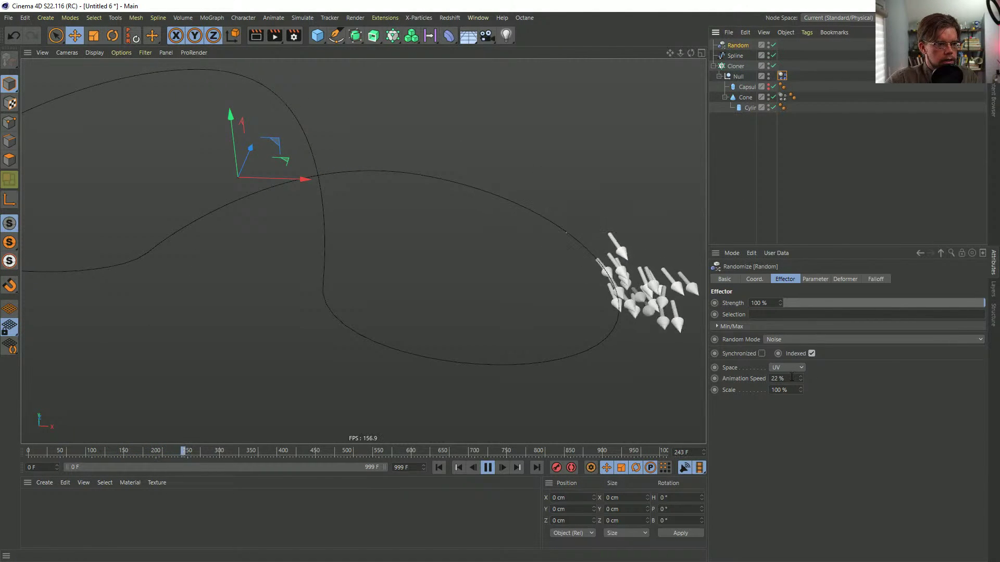
pyautogui.click(815, 279)
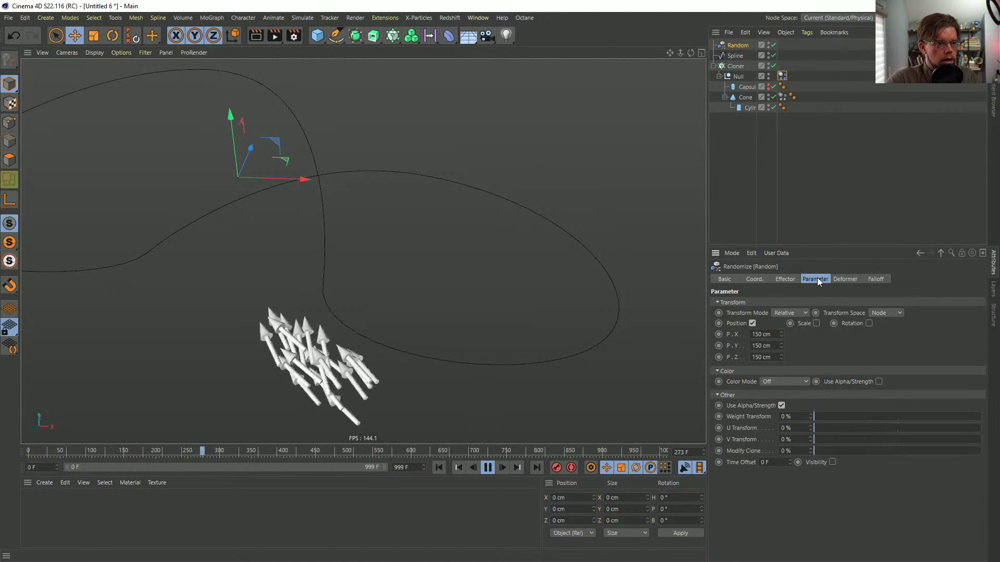
pyautogui.click(752, 334)
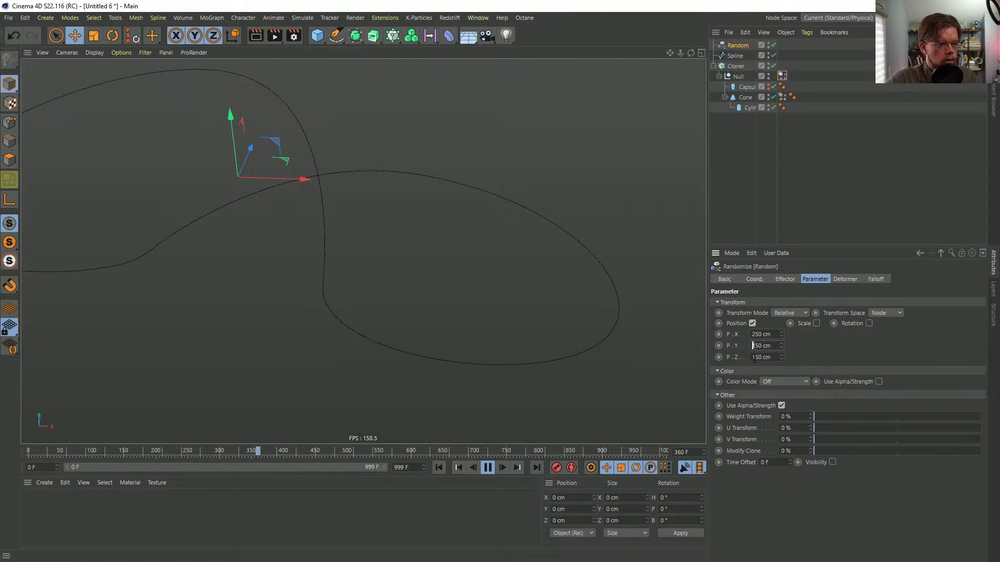
pyautogui.write('250')
pyautogui.press('Tab')
pyautogui.write('250')
pyautogui.press('Return')
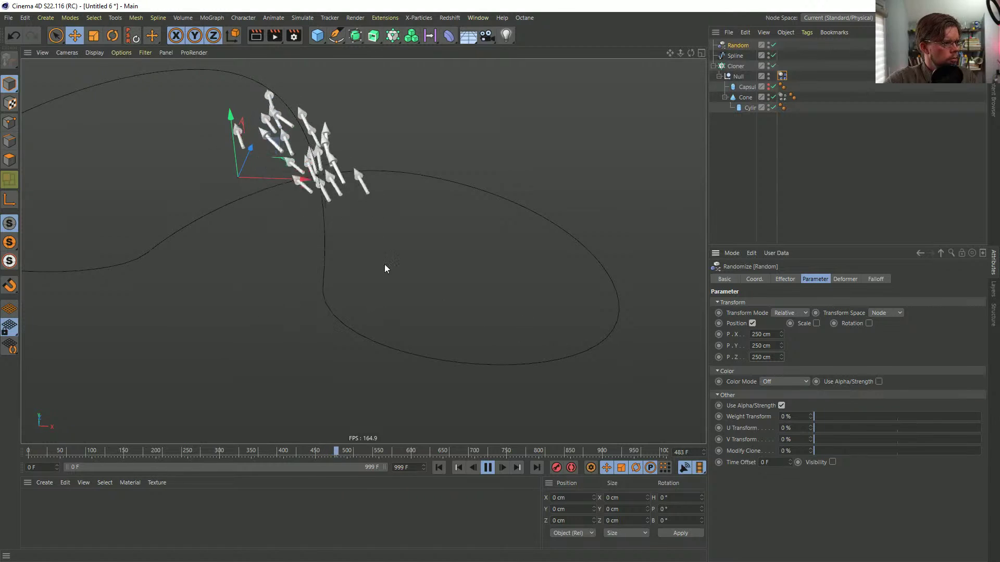
pyautogui.scroll(-5, 289, 145)
pyautogui.keyDown('alt'); pyautogui.moveTo(227, 198); pyautogui.dragTo(318, 257, button='middle'); pyautogui.keyUp('alt')
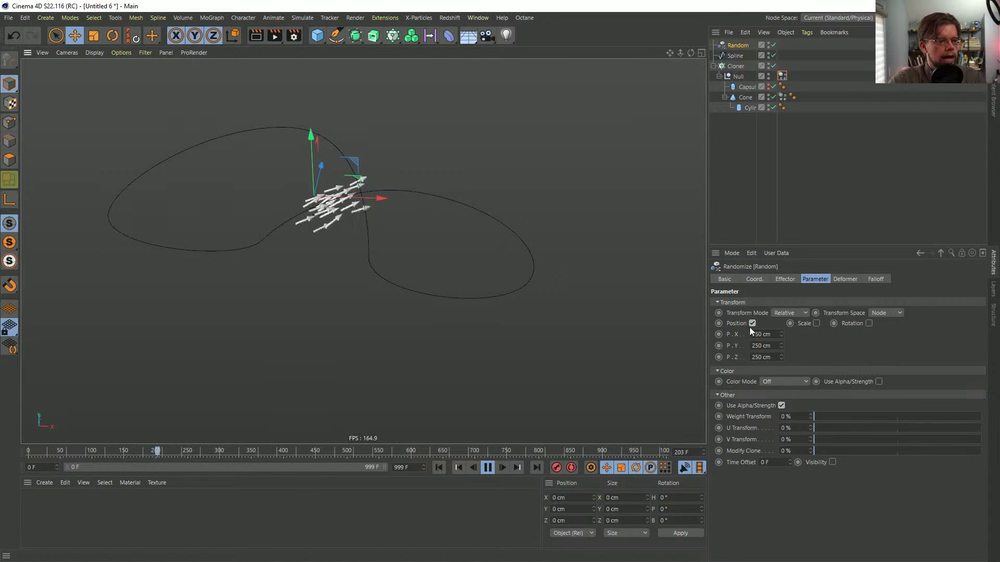
# - Try 5 % aerodynamic Drag on the Null's Dynamics Body tag, reset it to 0 %, and set Lift to 55 %
pyautogui.click(782, 76)
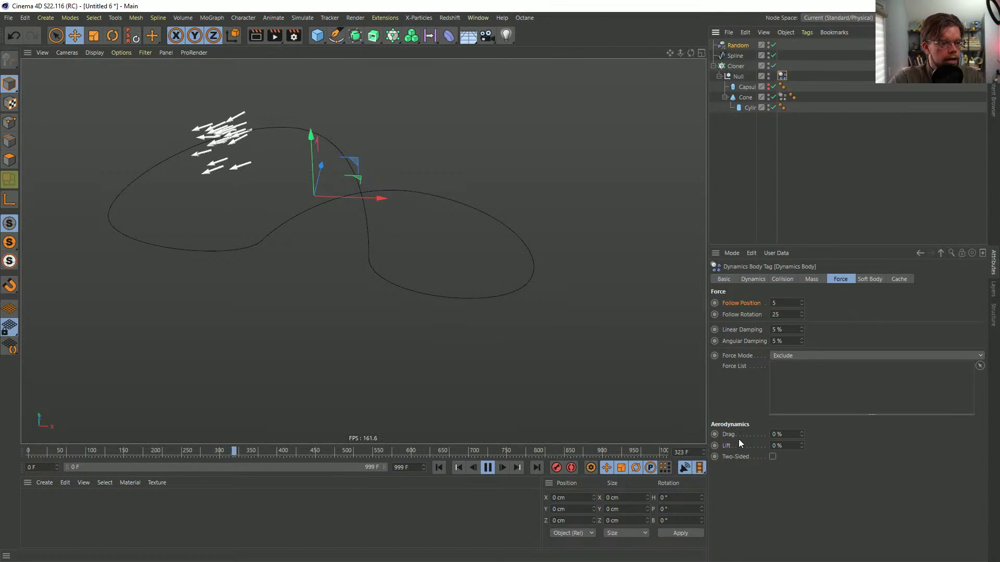
pyautogui.moveTo(789, 439); pyautogui.dragTo(770, 439)
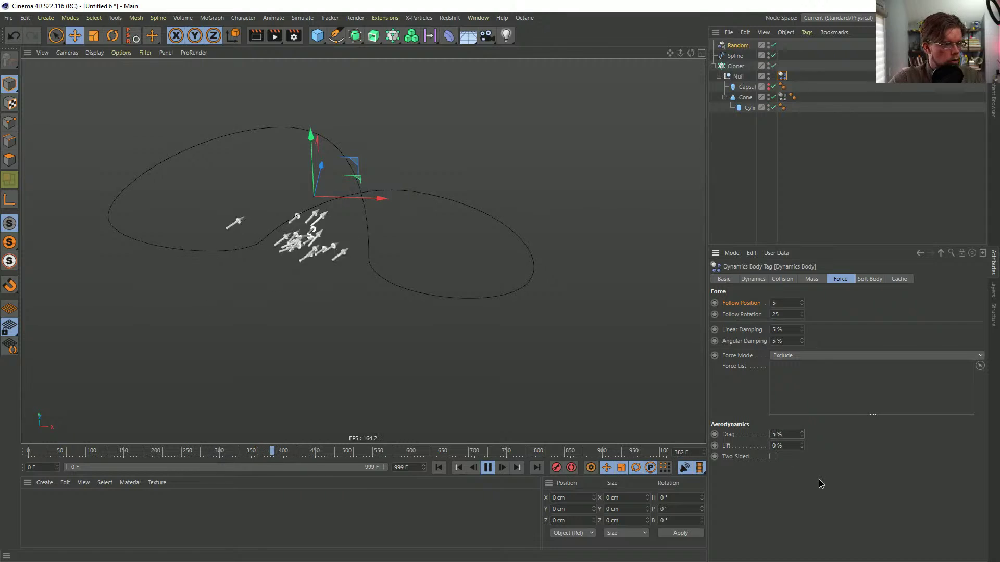
pyautogui.write('5')
pyautogui.press('Tab')
pyautogui.write('5')
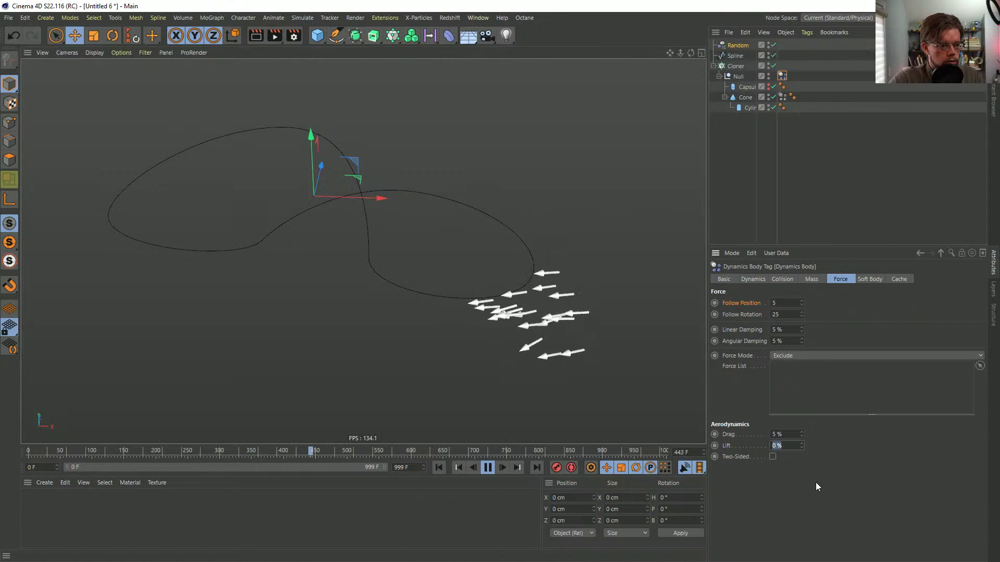
pyautogui.hotkey('shift', 'Tab')
pyautogui.write('0')
pyautogui.press('Return')
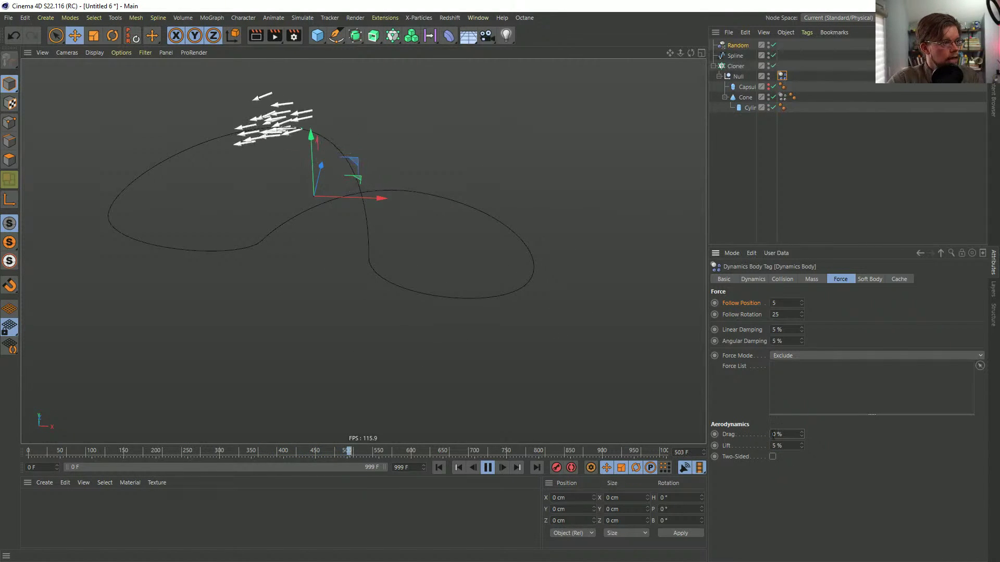
pyautogui.click(781, 446)
pyautogui.write('5')
pyautogui.press('Return')
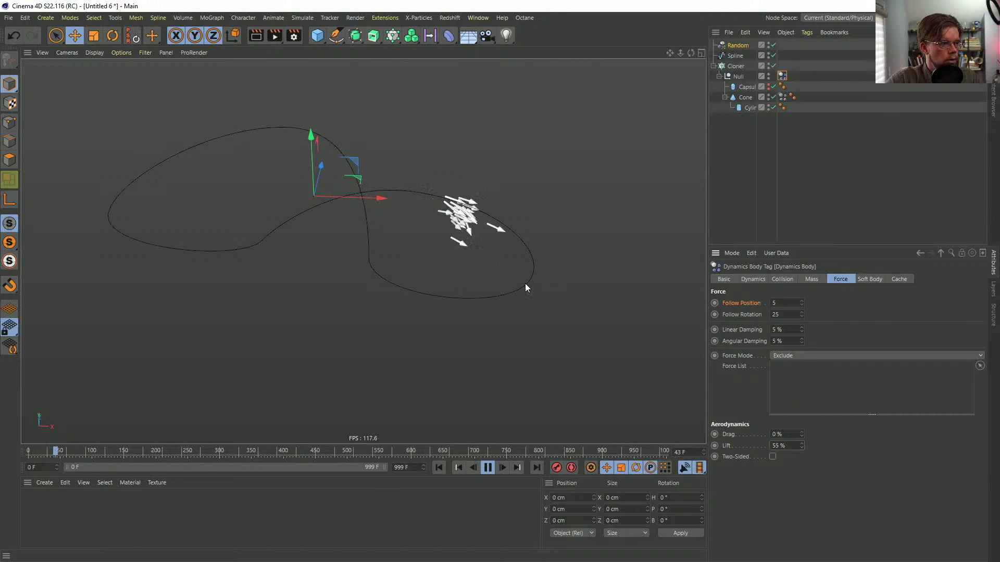
# - Review the Dynamics Body tag's Collision and Mass settings and watch the swarm's motion from different angles
pyautogui.click(784, 279)
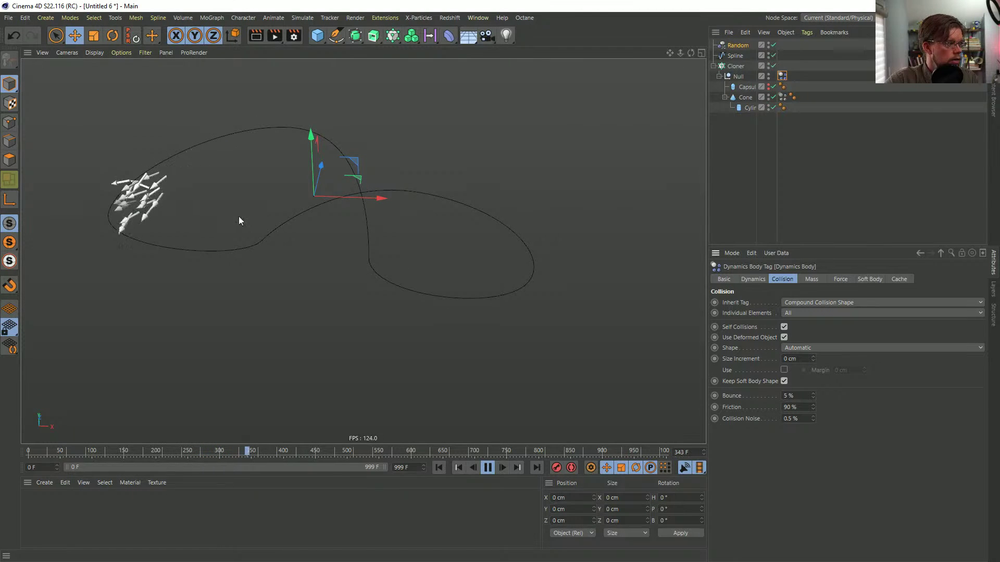
pyautogui.click(812, 279)
pyautogui.click(834, 279)
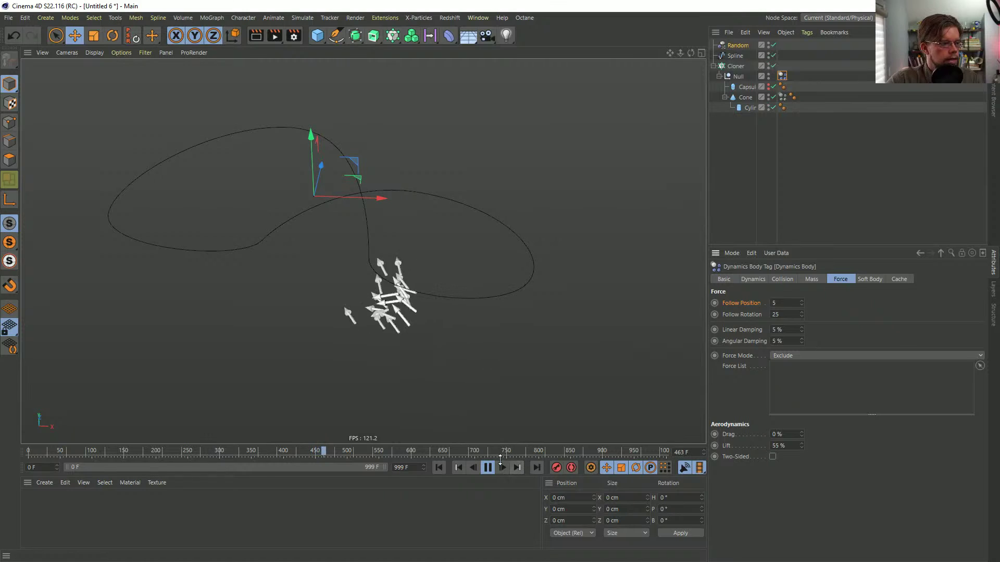
pyautogui.click(488, 467)
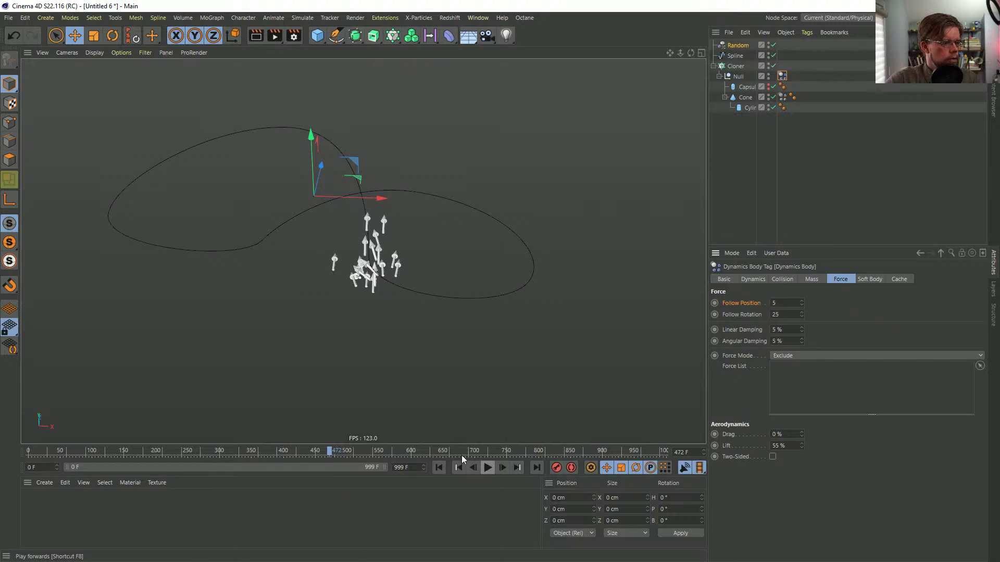
pyautogui.keyDown('alt'); pyautogui.moveTo(401, 264); pyautogui.dragTo(363, 229); pyautogui.keyUp('alt')
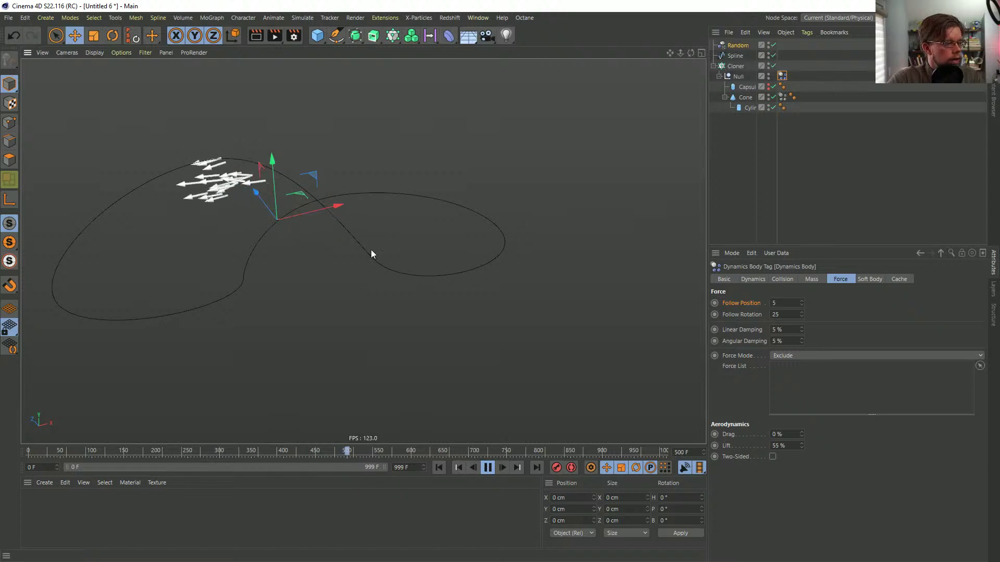
pyautogui.keyDown('alt'); pyautogui.moveTo(371, 249); pyautogui.dragTo(263, 204); pyautogui.keyUp('alt')
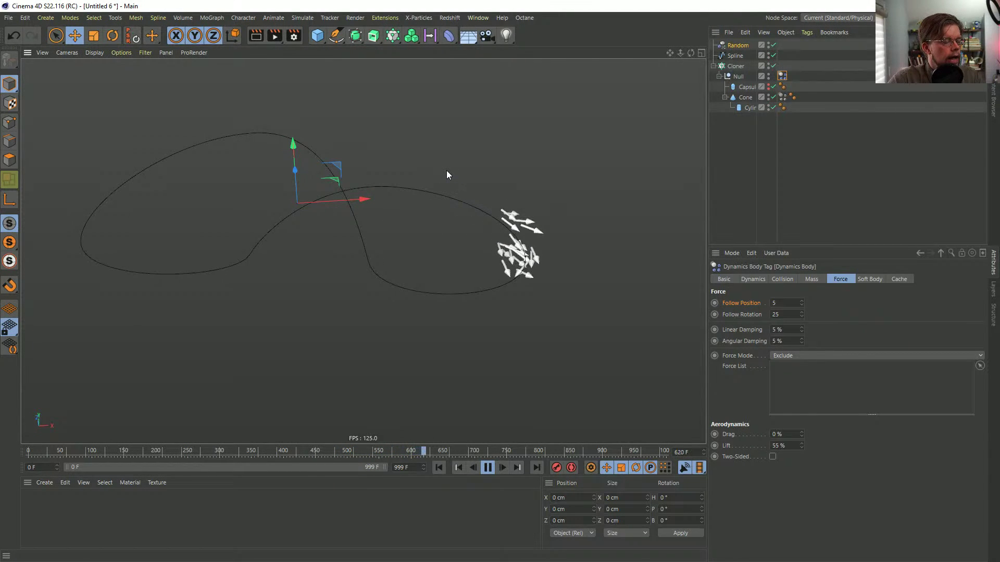
# - Add a cylinder and move it into the swarm's path, to about X -121 cm and Z -6 cm
pyautogui.moveTo(317, 34); pyautogui.dragTo(339, 69)
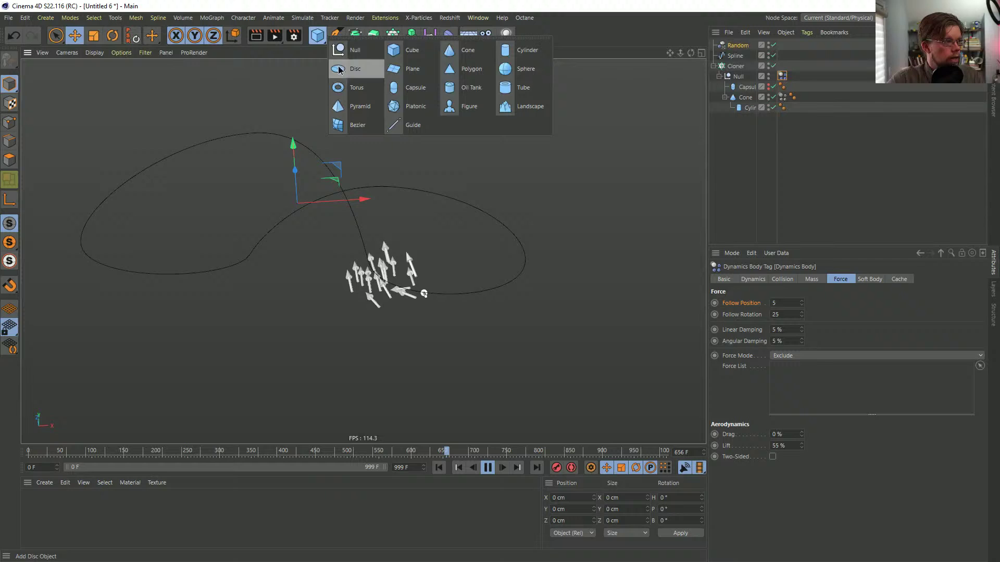
pyautogui.click(520, 52)
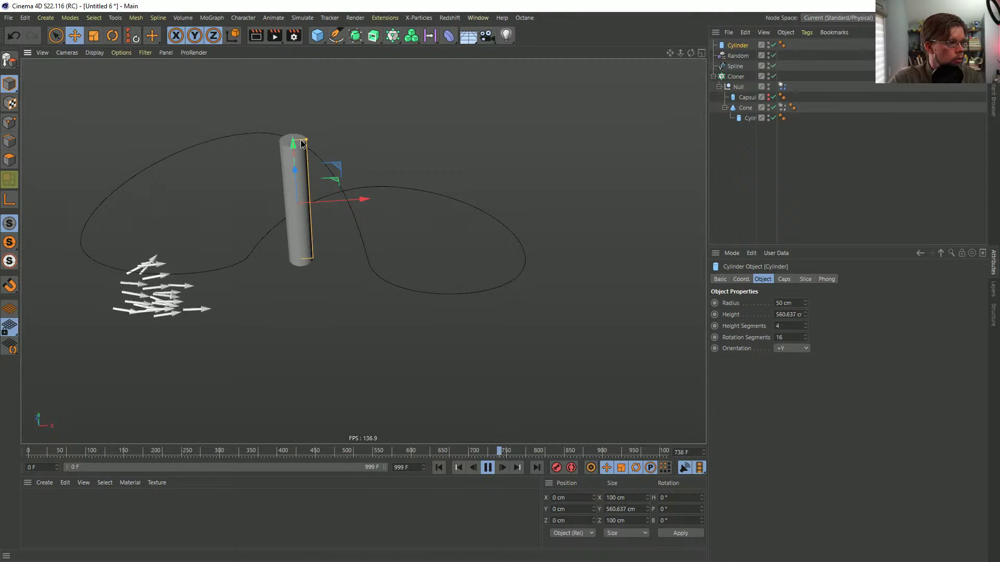
pyautogui.keyDown('alt'); pyautogui.moveTo(253, 240); pyautogui.dragTo(355, 248); pyautogui.keyUp('alt')
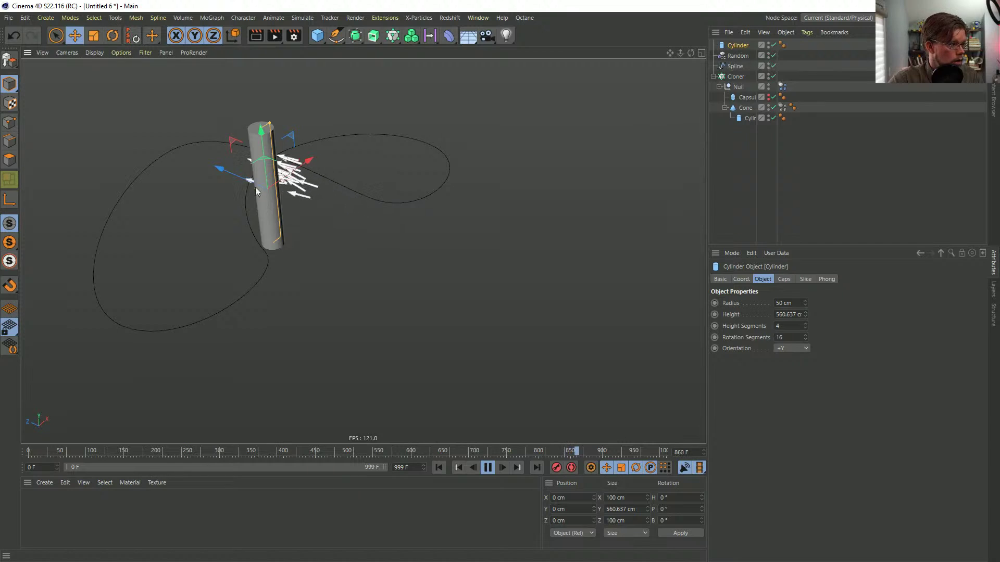
pyautogui.press('F2')
pyautogui.scroll(5, 322, 245)
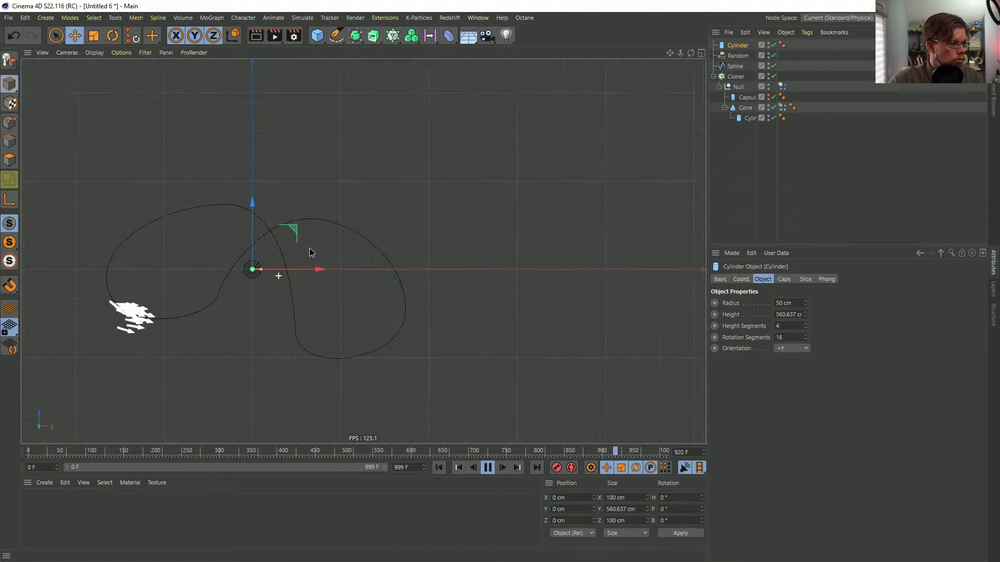
pyautogui.moveTo(289, 229); pyautogui.dragTo(213, 196)
pyautogui.press('F1')
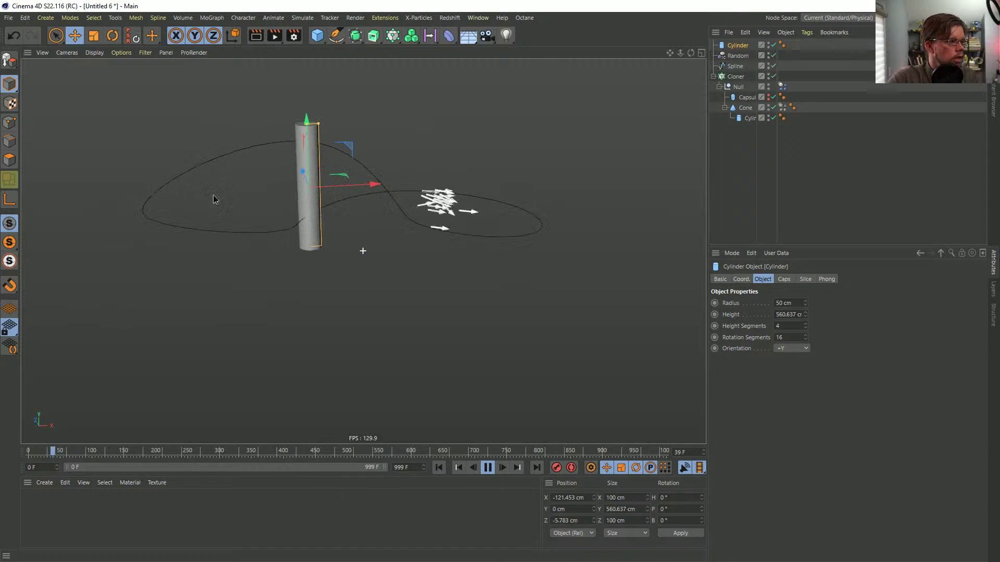
# - Add a Collider Body tag to the new cylinder standing in the swarm's path
pyautogui.rightClick(742, 45)
pyautogui.moveTo(825, 166)
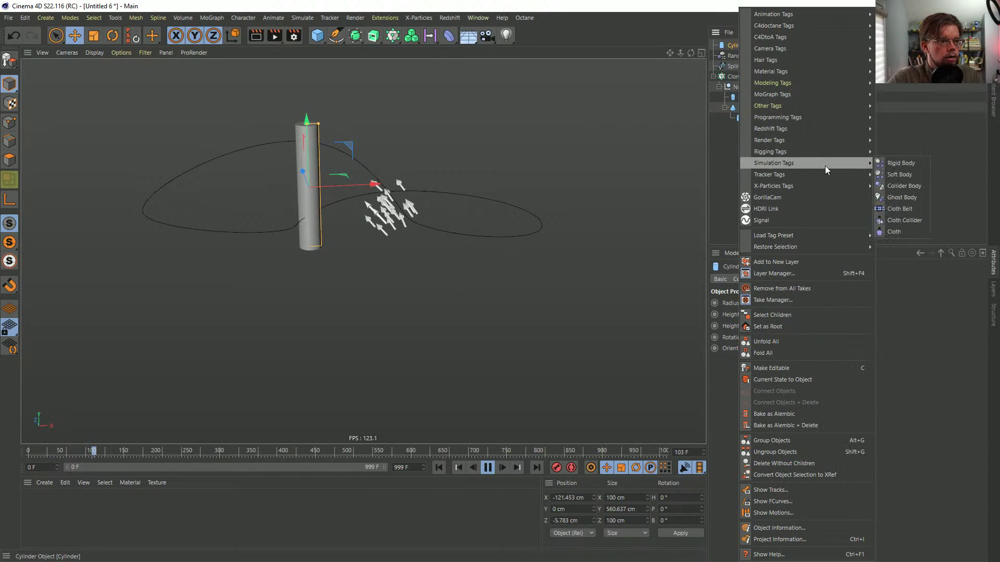
pyautogui.click(914, 189)
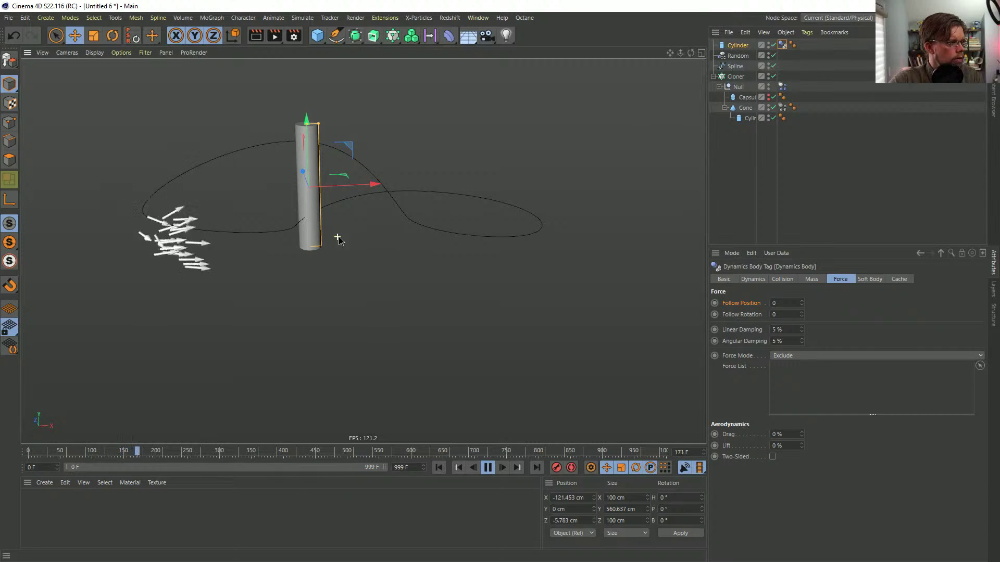
pyautogui.scroll(2, 339, 236)
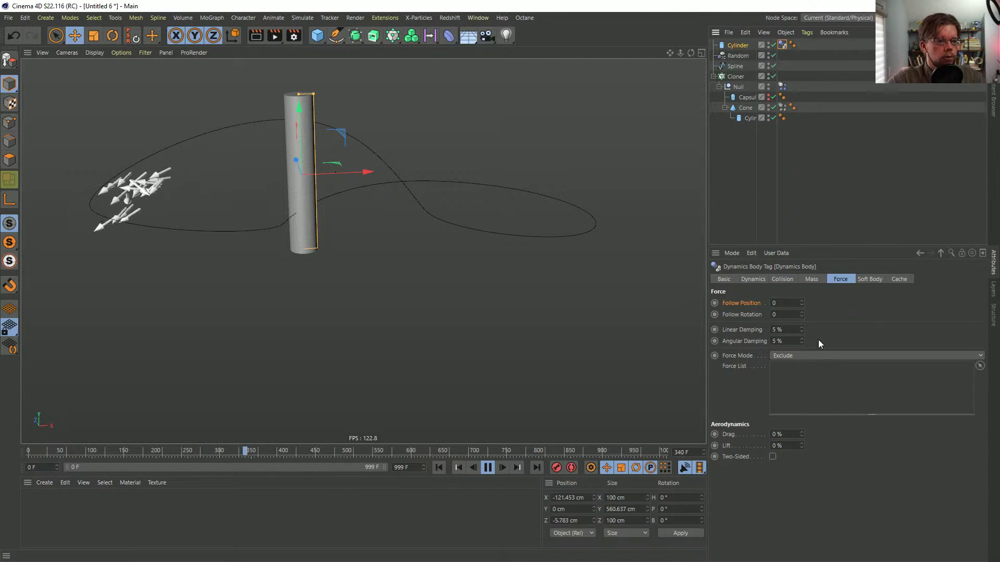
# - Set the collision Friction of the cylinder's Dynamics Body tag to 0 % and watch the swarm hit the cylinder
pyautogui.click(782, 279)
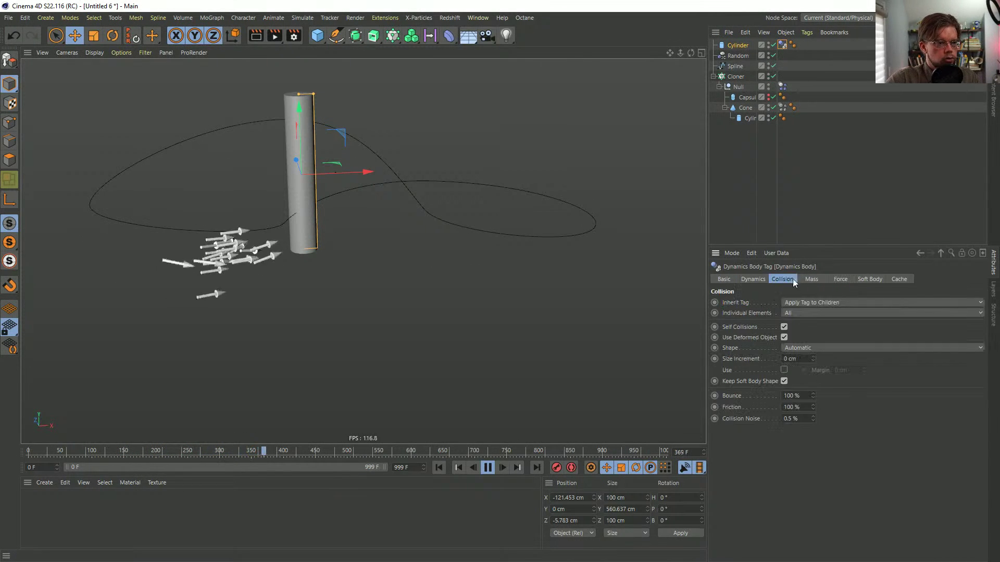
pyautogui.doubleClick(792, 407)
pyautogui.write('0')
pyautogui.press('Return')
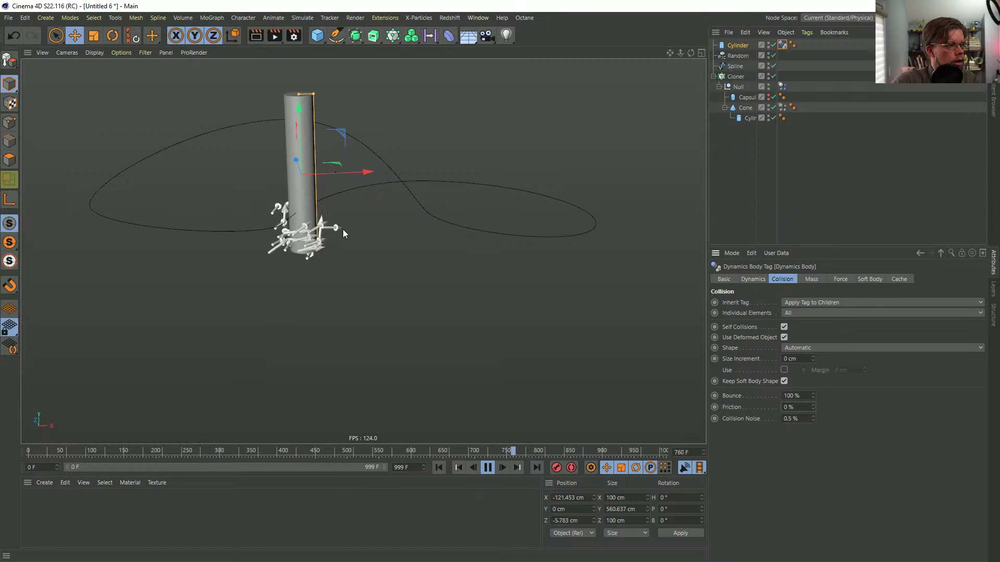
pyautogui.keyDown('alt'); pyautogui.moveTo(456, 185); pyautogui.dragTo(473, 212); pyautogui.keyUp('alt')
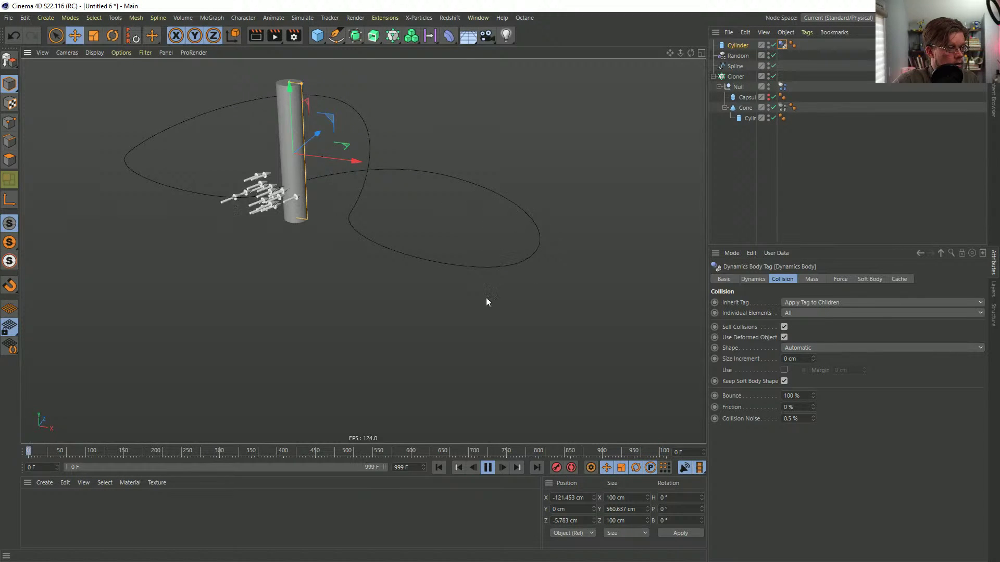
# - Watch the swarm pass the cylinder from another angle and review the Null's Dynamics Body Mass and Force settings
pyautogui.click(488, 467)
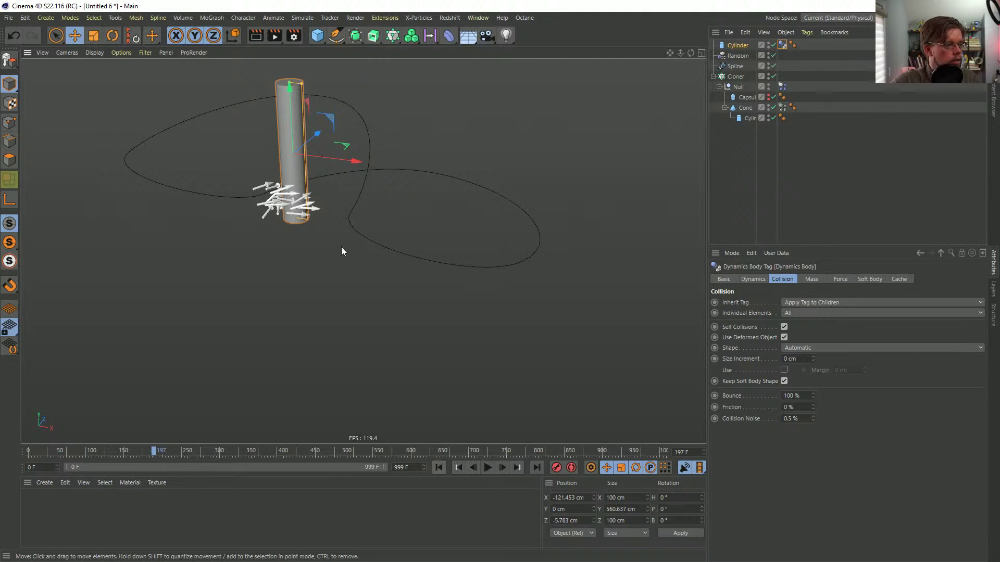
pyautogui.keyDown('alt'); pyautogui.moveTo(338, 188); pyautogui.dragTo(388, 232); pyautogui.keyUp('alt')
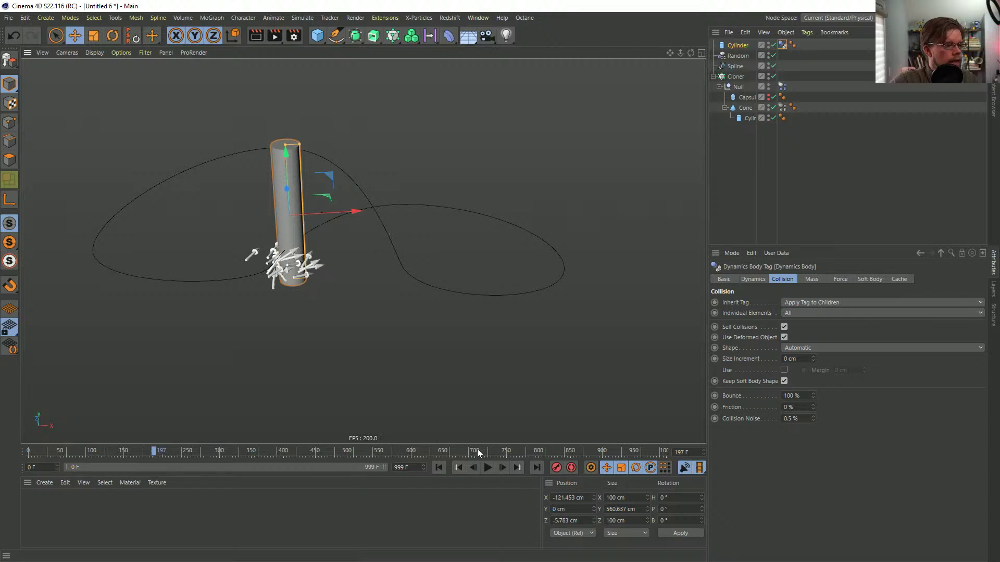
pyautogui.click(488, 467)
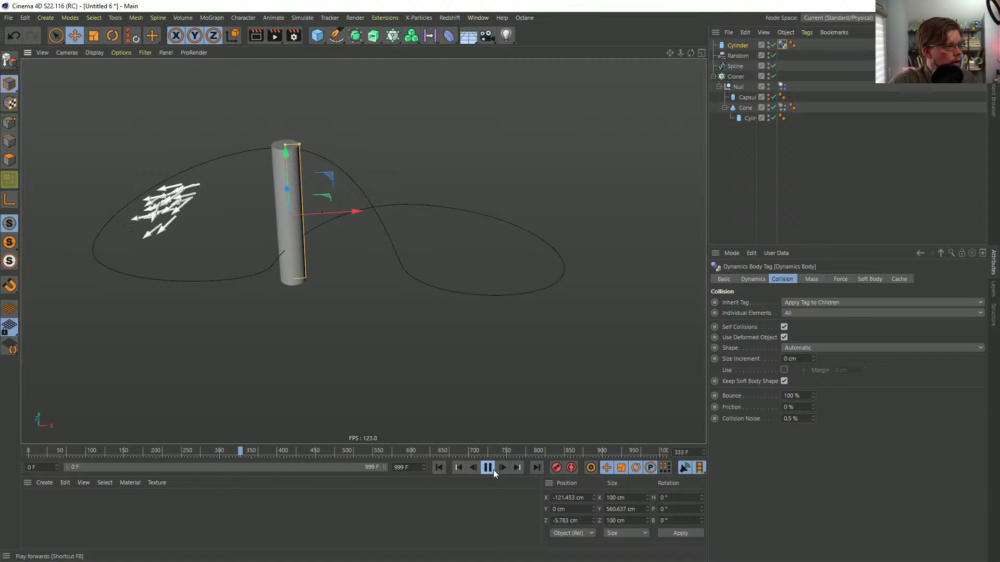
pyautogui.click(488, 467)
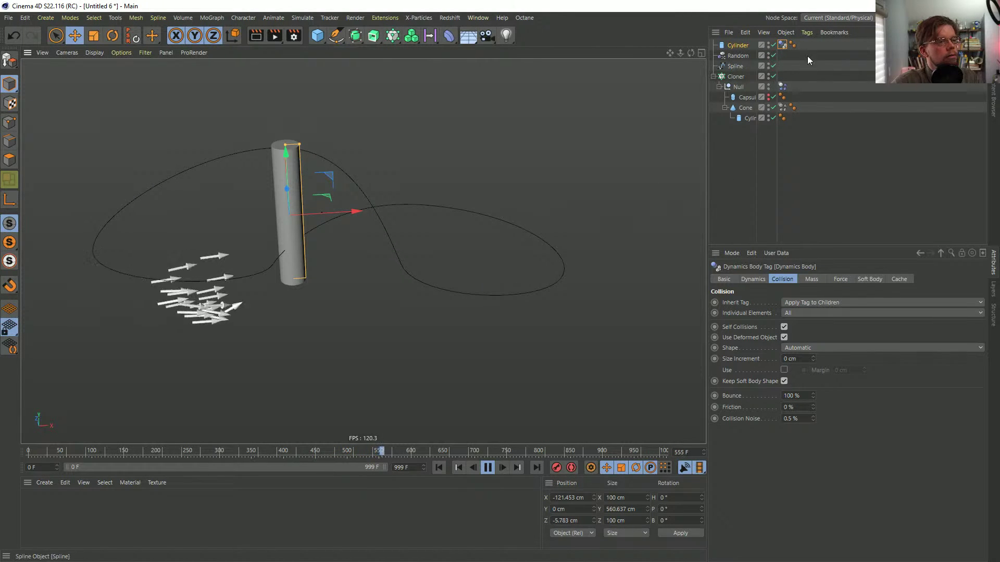
pyautogui.click(782, 87)
pyautogui.click(820, 280)
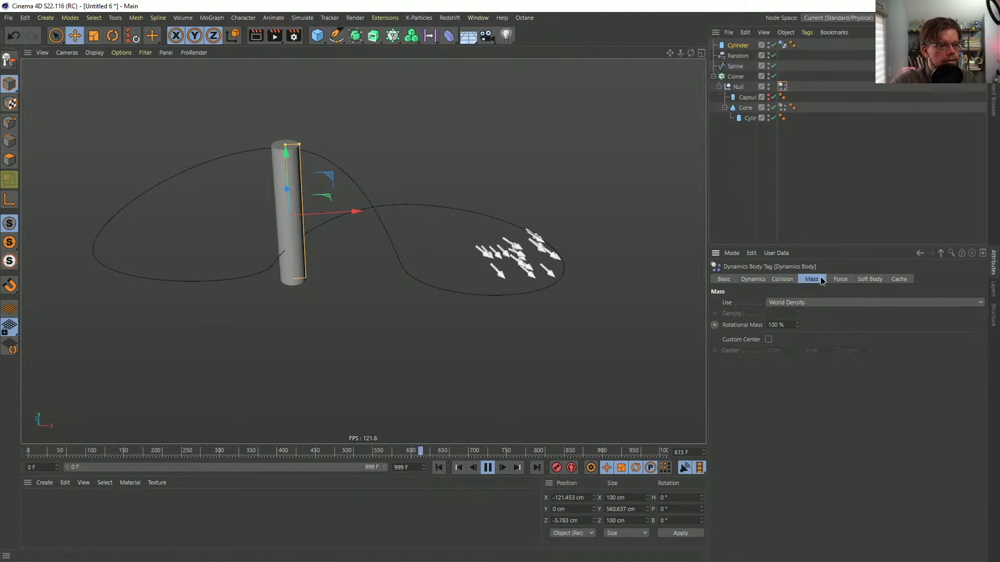
pyautogui.click(840, 280)
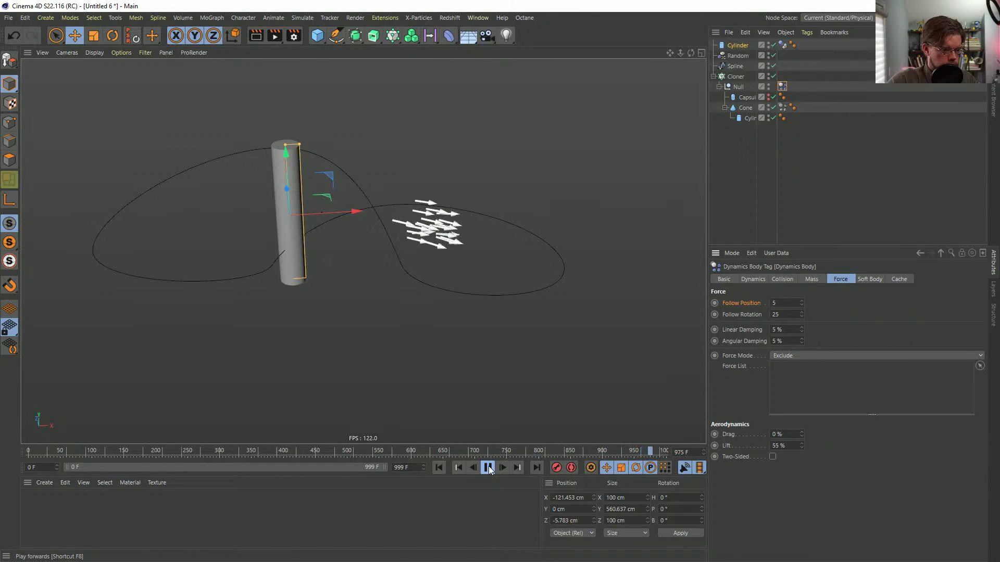
# - Return the animation to frame 0 and save the scene in the SceneFiles folder as [2a]FlockingCloner.c4d
pyautogui.click(438, 467)
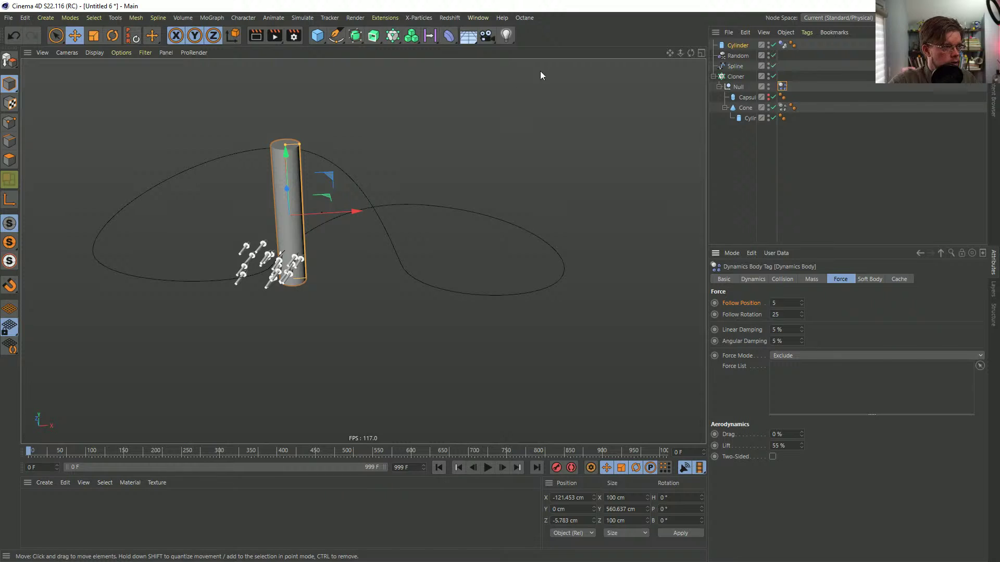
pyautogui.keyDown('alt'); pyautogui.moveTo(310, 240); pyautogui.dragTo(289, 248); pyautogui.keyUp('alt')
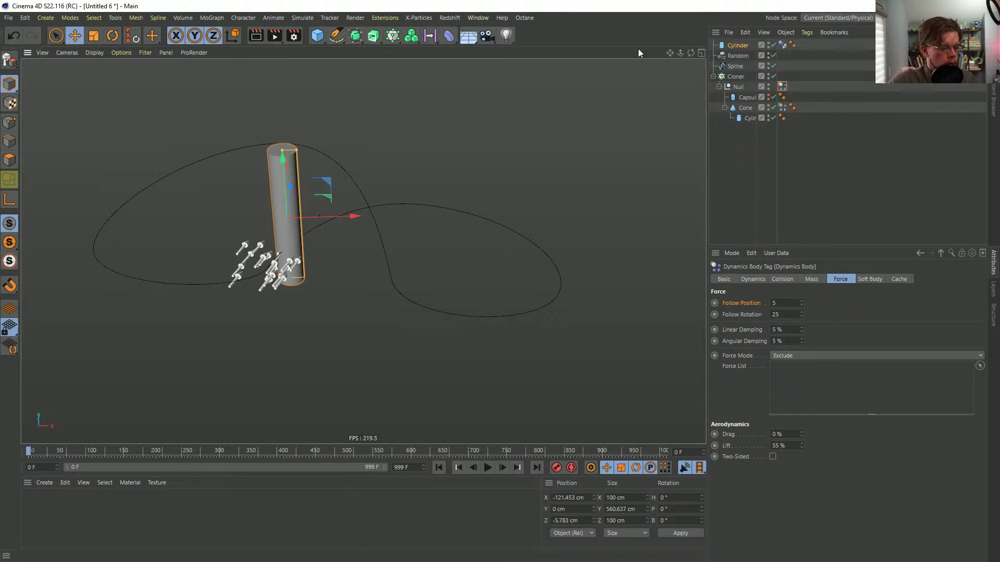
pyautogui.hotkey('ctrl', 's')
pyautogui.click(120, 382)
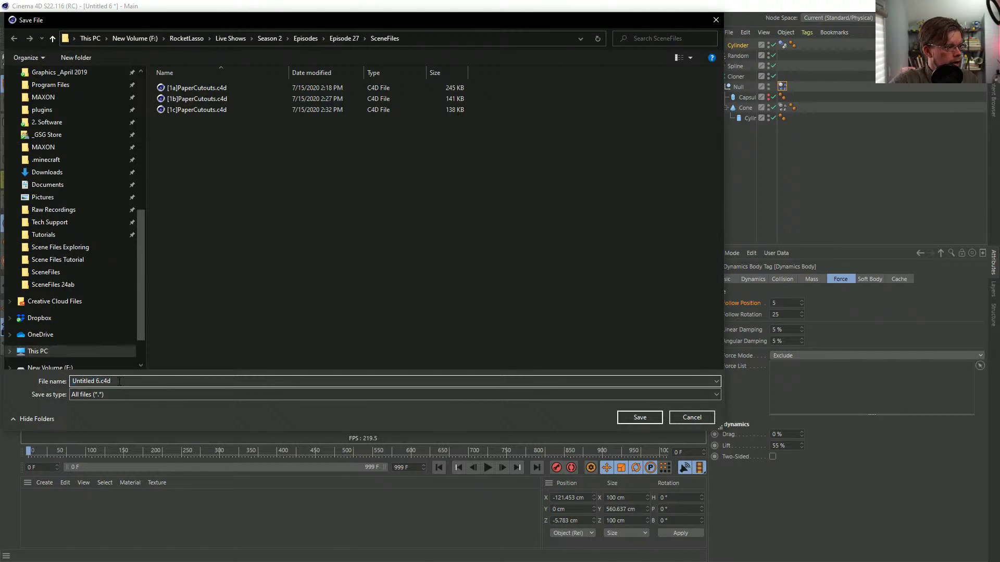
pyautogui.moveTo(100, 381); pyautogui.dragTo(6, 386)
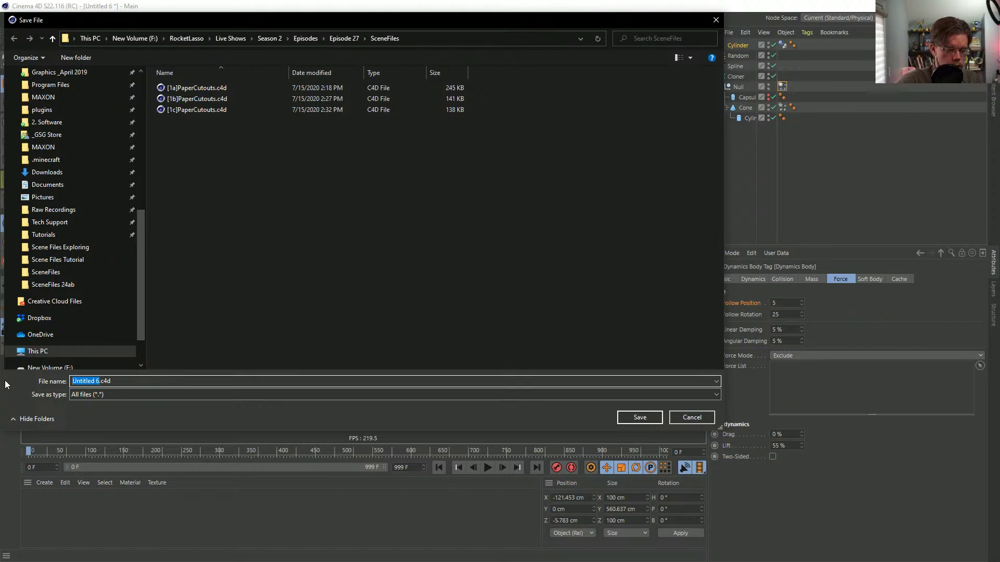
pyautogui.write('[2')
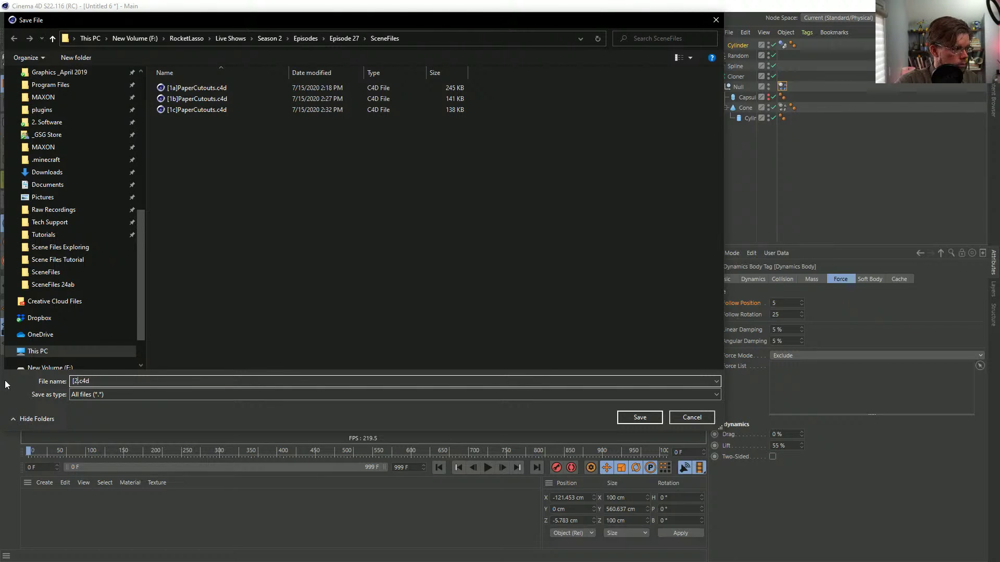
pyautogui.write('a]Flockin')
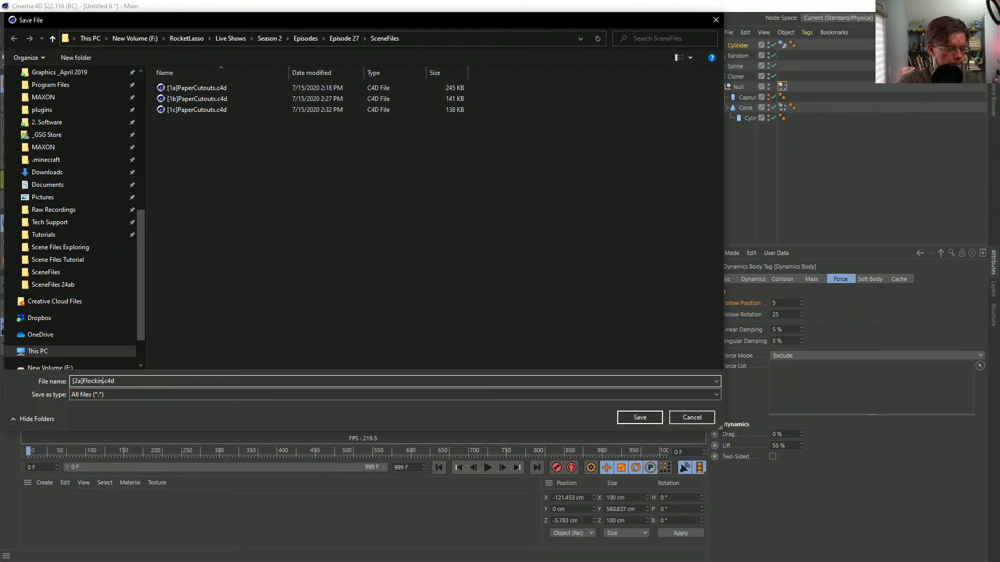
pyautogui.write('gClon')
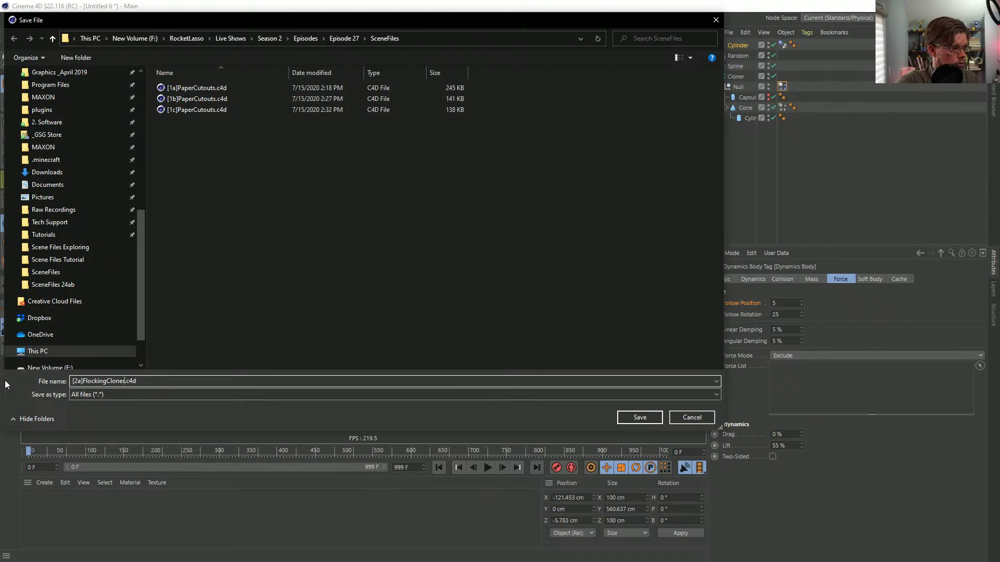
pyautogui.write('er')
pyautogui.press('Return')
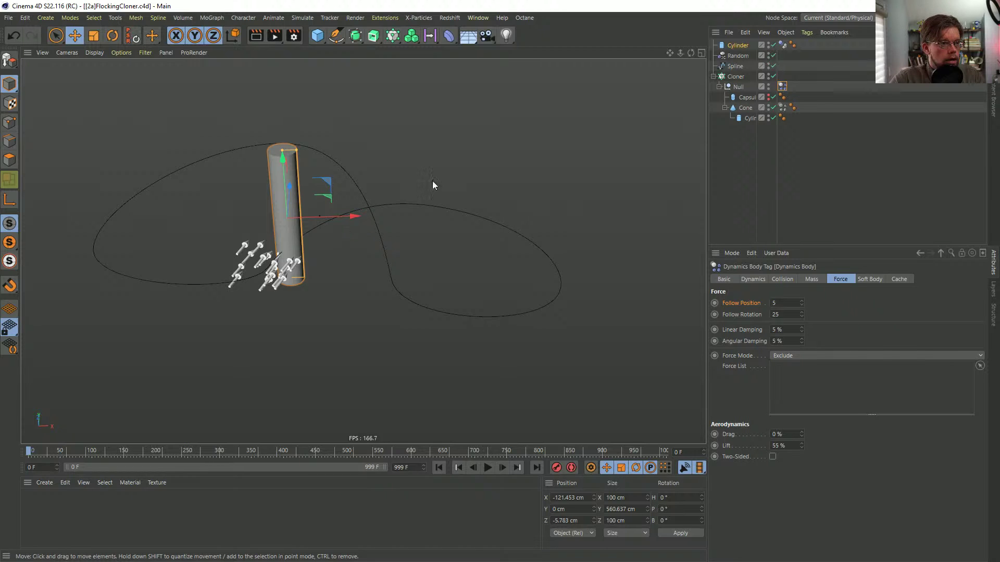
# - Delete the collider cylinder and change the Cloner's mode to Grid Array
pyautogui.click(736, 45)
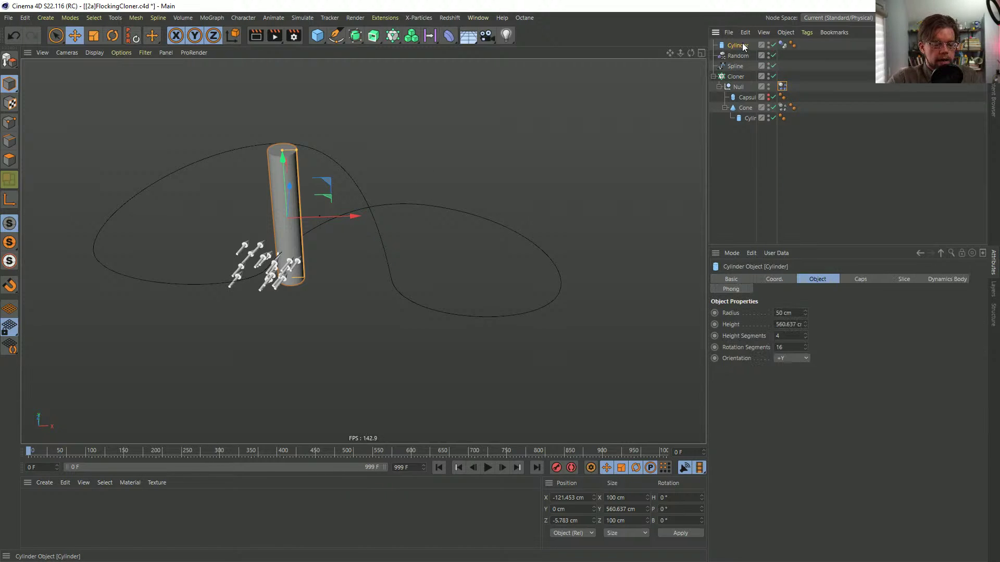
pyautogui.press('Delete')
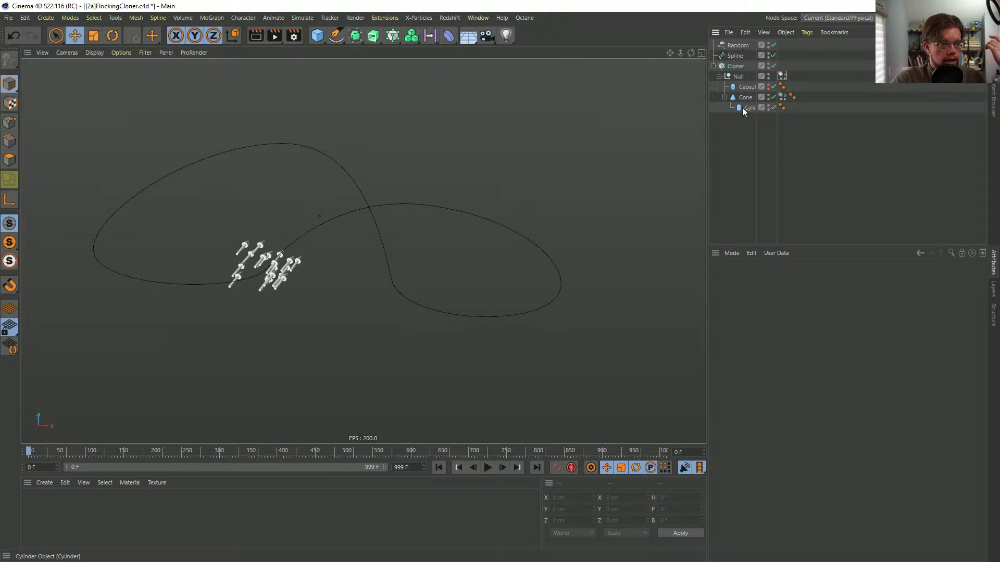
pyautogui.click(735, 66)
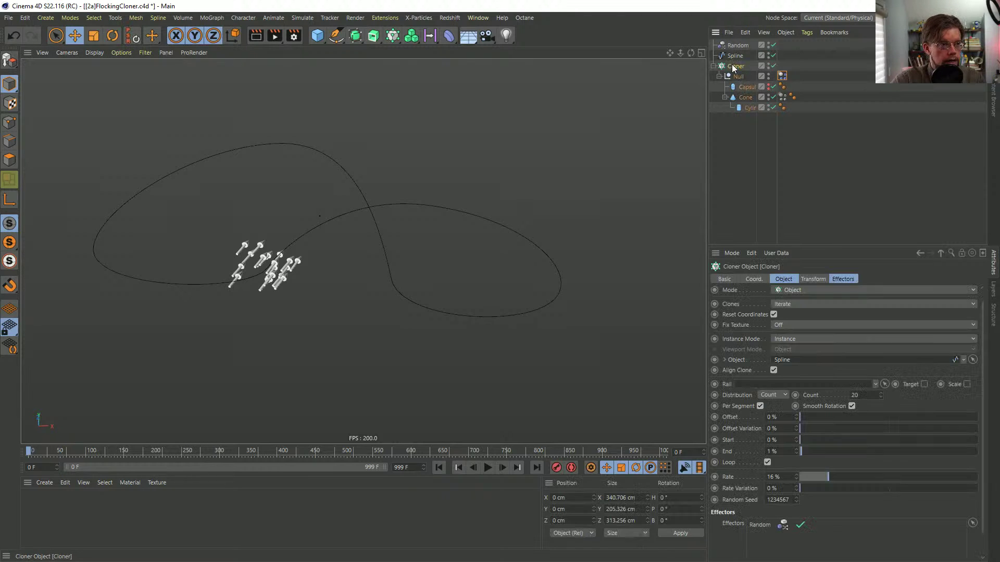
pyautogui.click(802, 290)
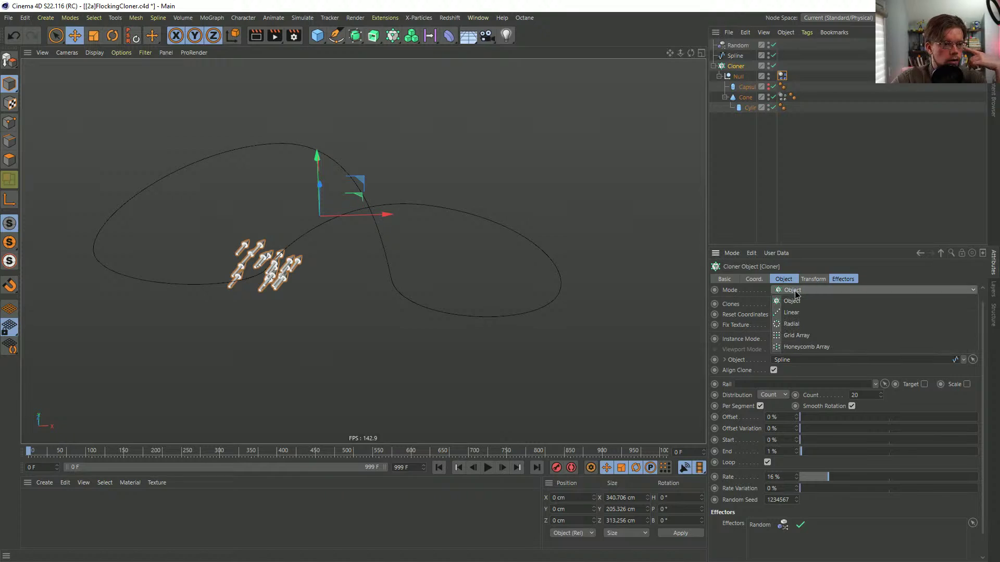
pyautogui.click(808, 338)
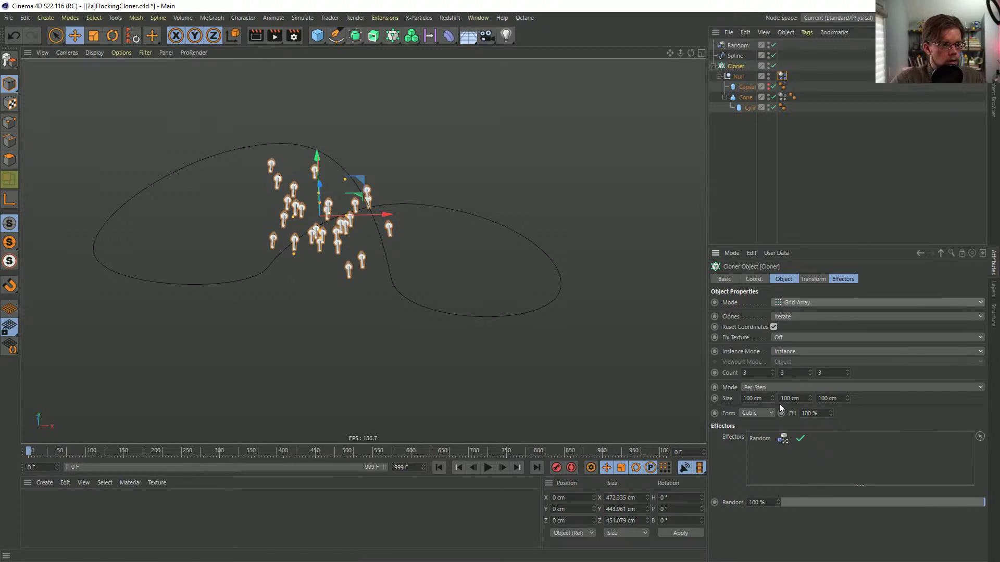
# - Set the Cloner's grid size to 0 cm on all three axes and play the animation to check the clone cluster
pyautogui.keyDown('alt'); pyautogui.moveTo(478, 276); pyautogui.dragTo(552, 312); pyautogui.keyUp('alt')
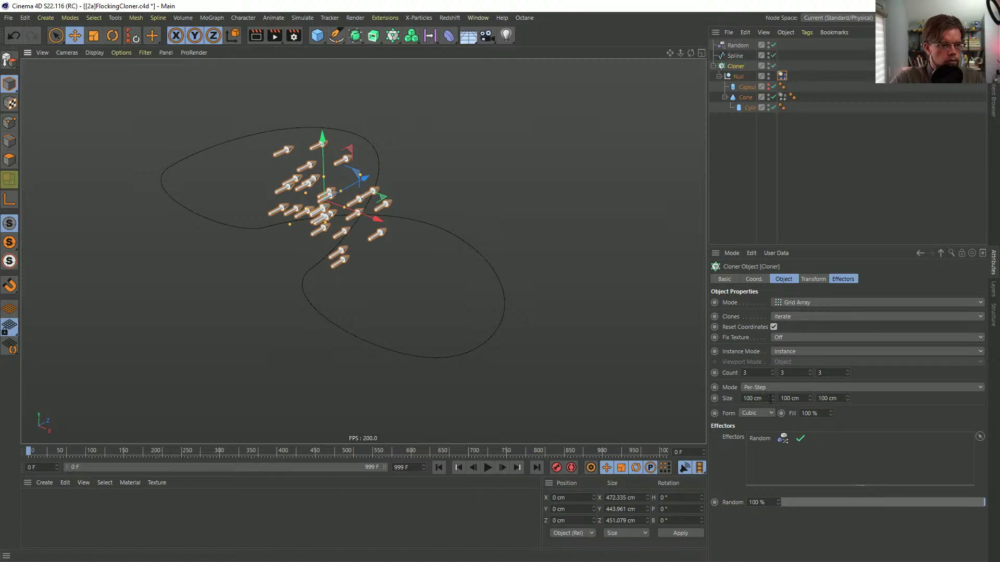
pyautogui.doubleClick(767, 399)
pyautogui.write('0')
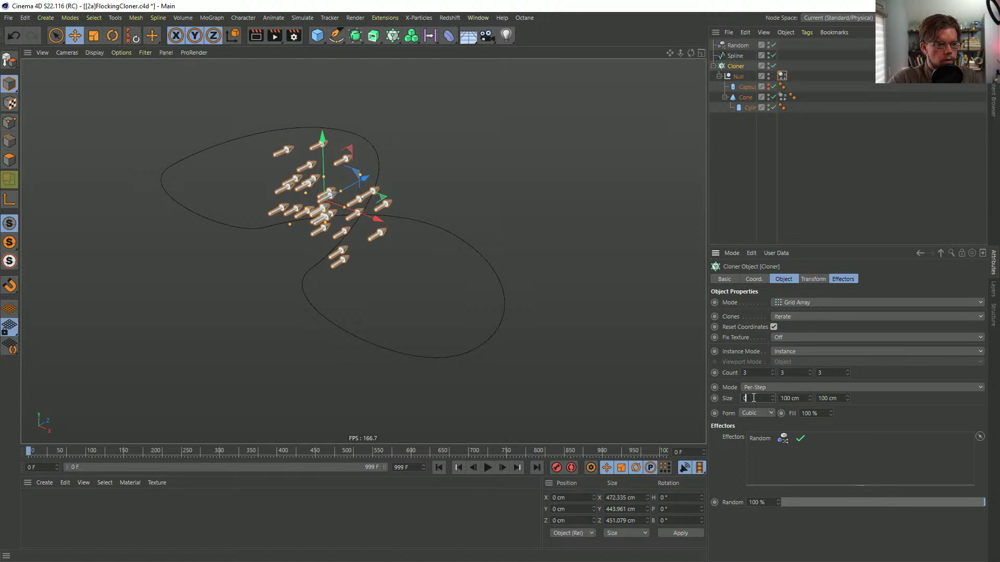
pyautogui.press('Tab')
pyautogui.write('0')
pyautogui.press('Tab')
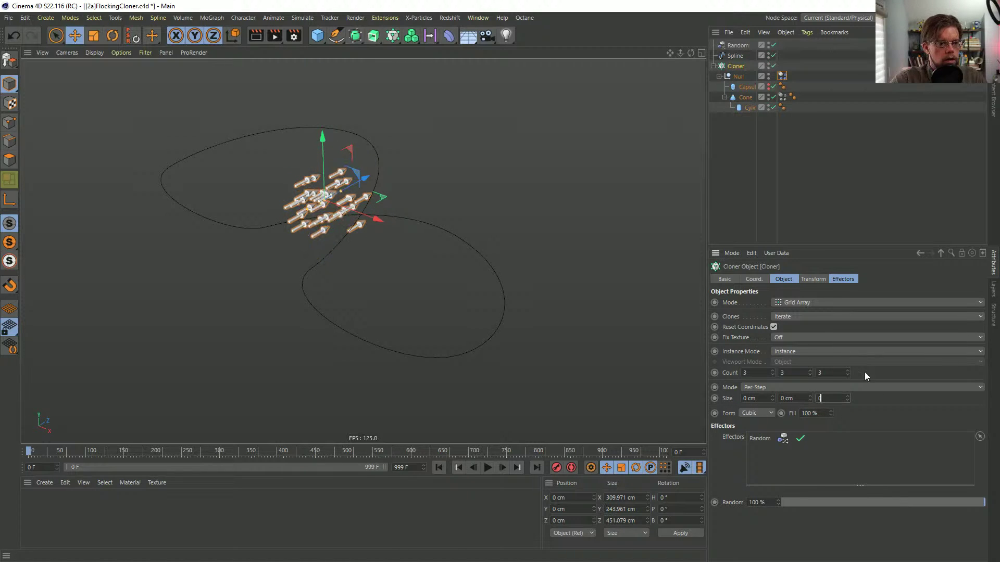
pyautogui.write('0')
pyautogui.press('Return')
pyautogui.keyDown('alt'); pyautogui.moveTo(359, 227); pyautogui.dragTo(258, 213); pyautogui.keyUp('alt')
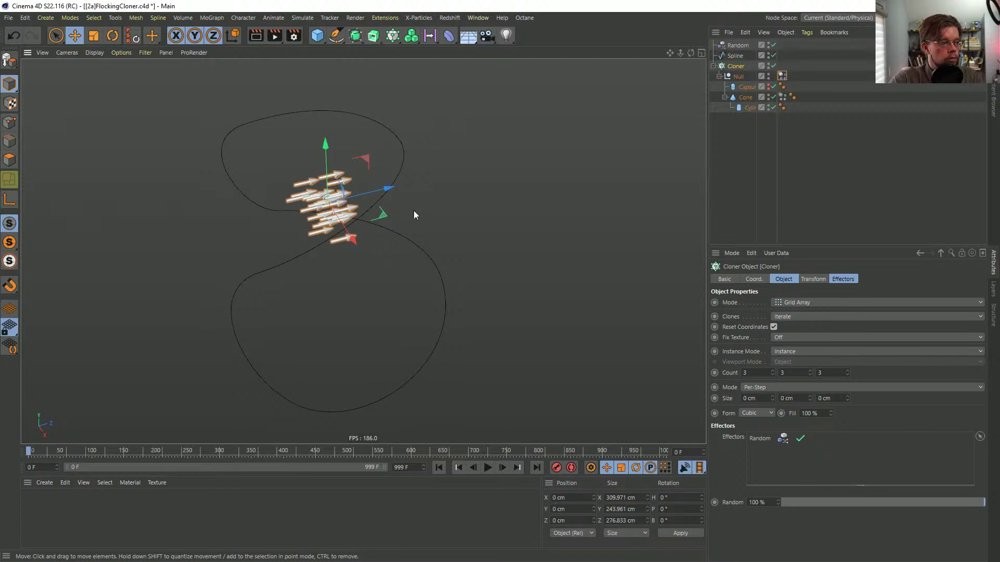
pyautogui.keyDown('alt'); pyautogui.moveTo(413, 215); pyautogui.dragTo(323, 218); pyautogui.keyUp('alt')
pyautogui.click(487, 467)
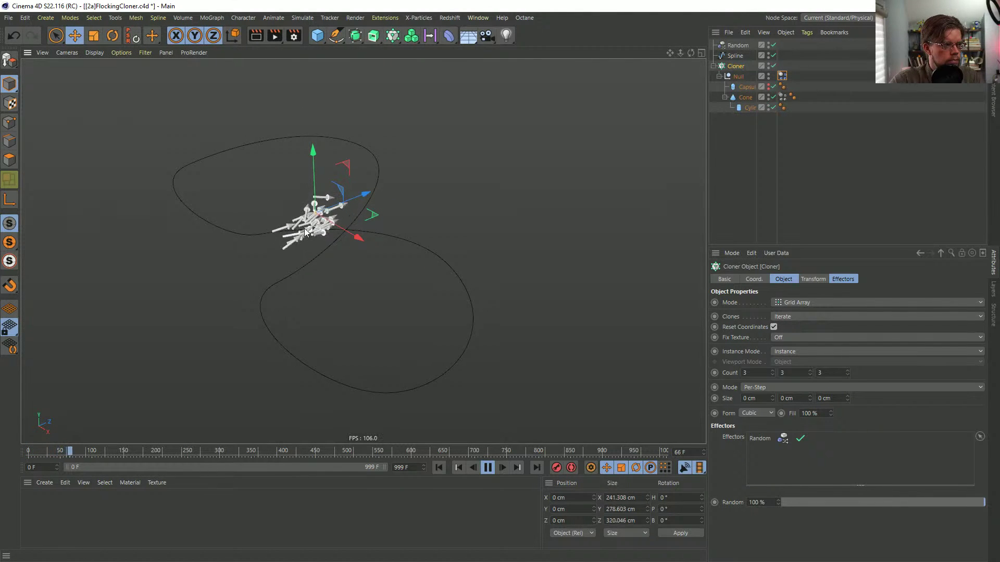
# - Set the collision Bounce and Friction of the Cone's Dynamics Body tag to 0%
pyautogui.keyDown('alt'); pyautogui.moveTo(312, 223); pyautogui.dragTo(396, 208); pyautogui.keyUp('alt')
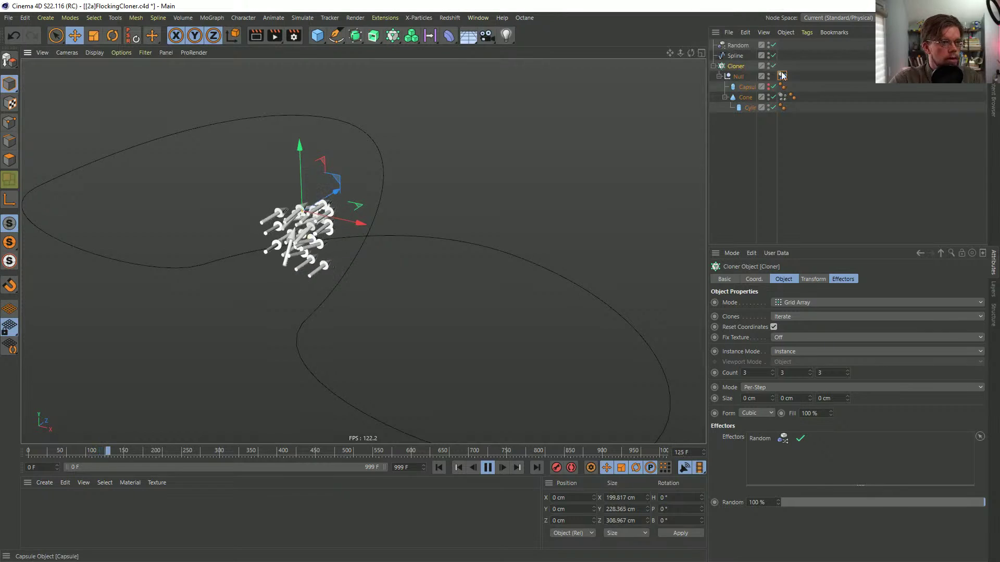
pyautogui.click(782, 97)
pyautogui.click(802, 280)
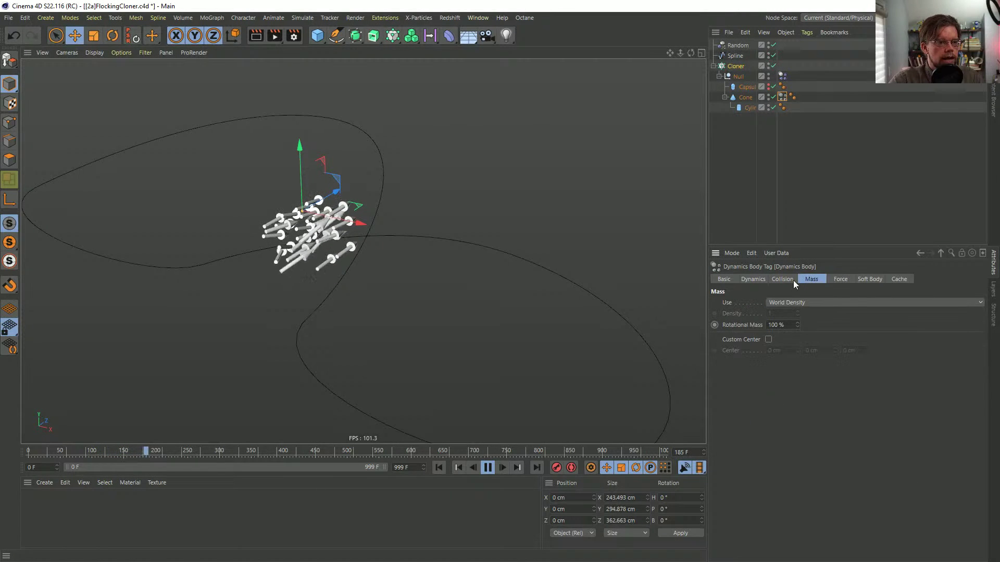
pyautogui.click(790, 280)
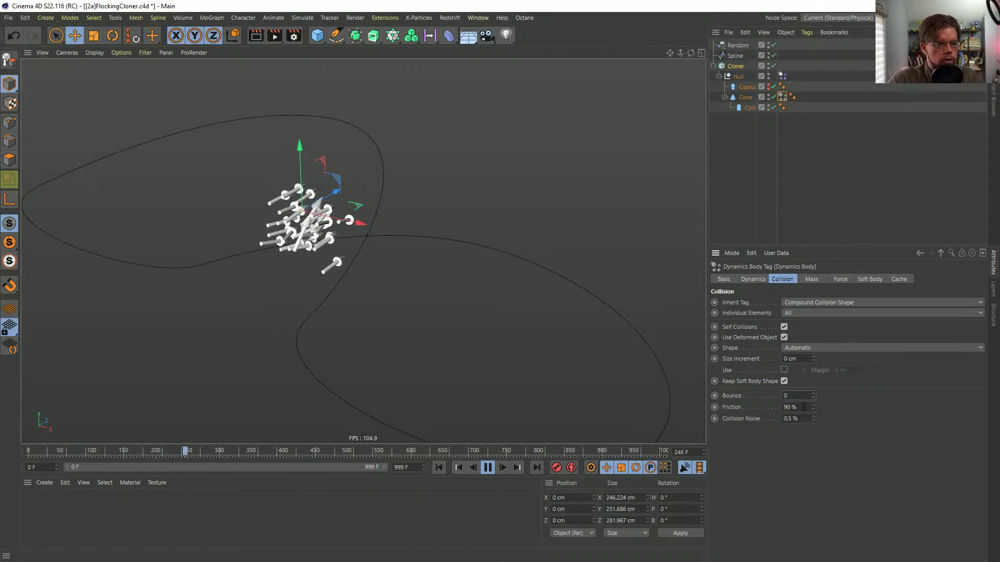
pyautogui.doubleClick(803, 407)
pyautogui.write('0')
pyautogui.press('Return')
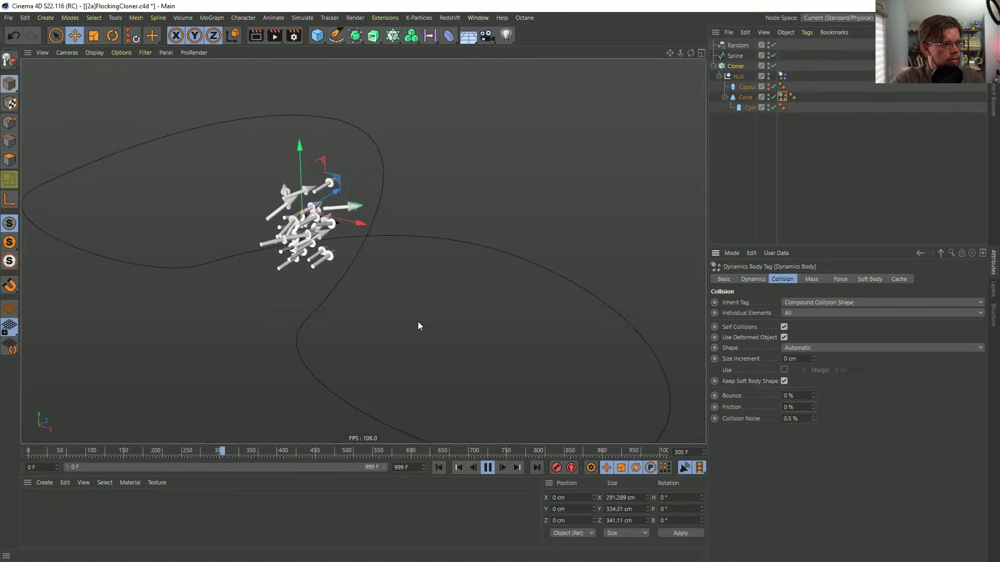
# - Watch the moving arrow cluster from the side, then stop playback and return to frame 0
pyautogui.keyDown('alt'); pyautogui.moveTo(334, 271); pyautogui.dragTo(214, 230); pyautogui.keyUp('alt')
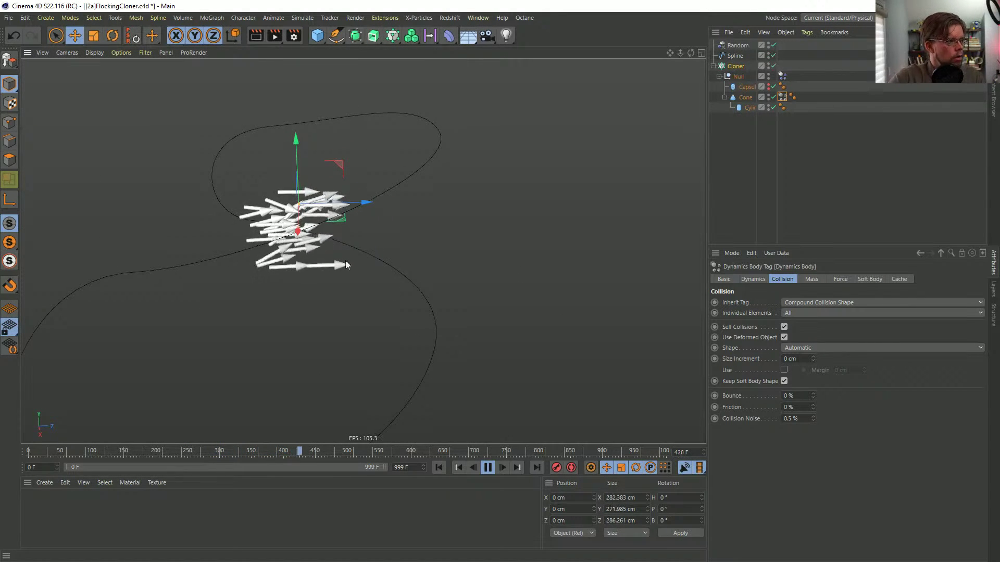
pyautogui.click(483, 470)
pyautogui.click(441, 470)
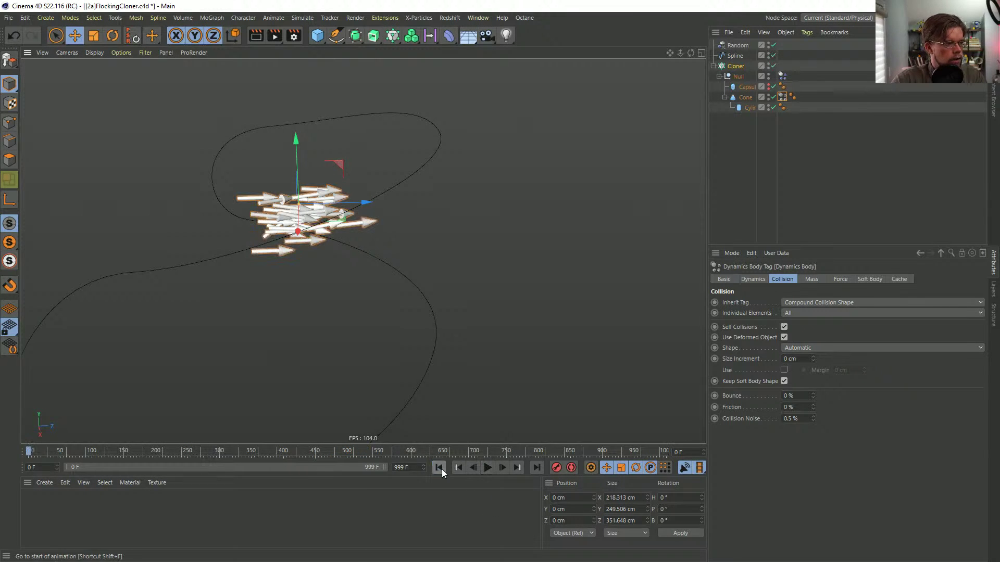
# - Delete the Random effector from the scene
pyautogui.click(839, 279)
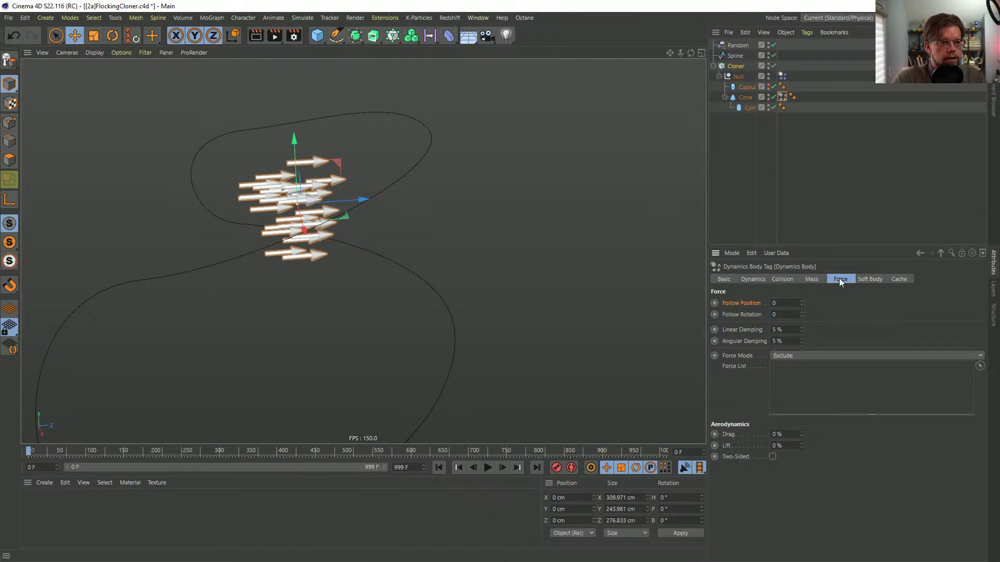
pyautogui.click(735, 65)
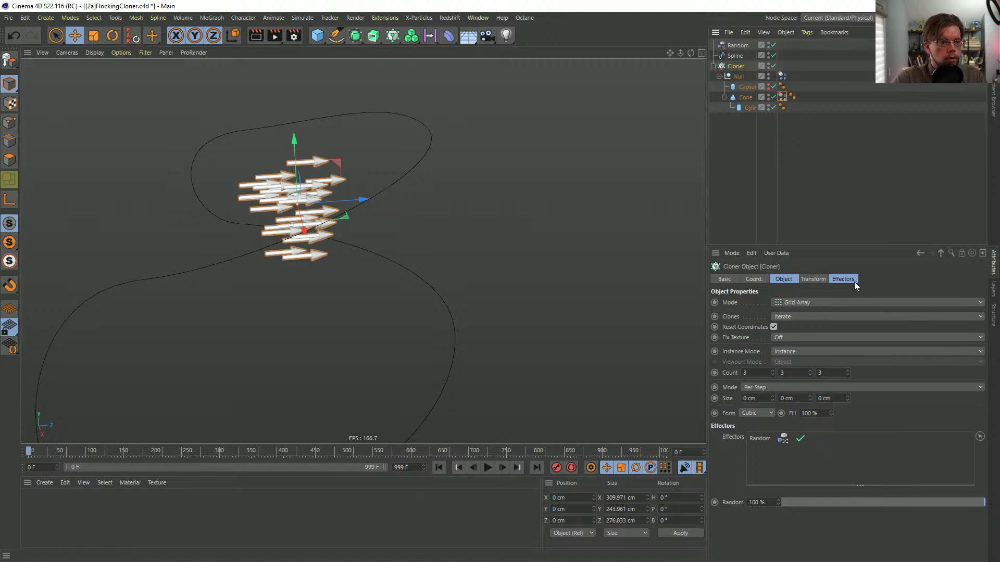
pyautogui.click(738, 45)
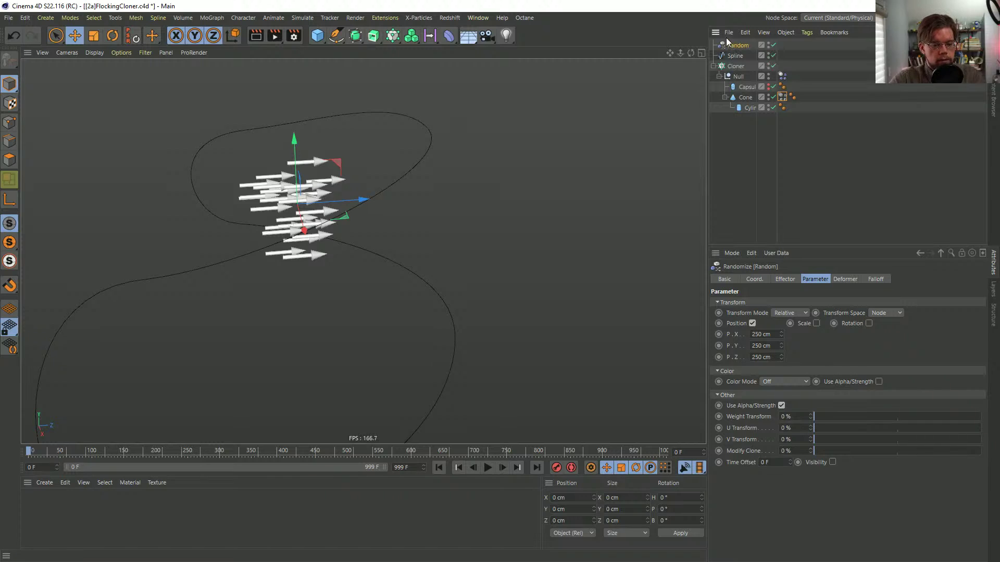
pyautogui.press('Delete')
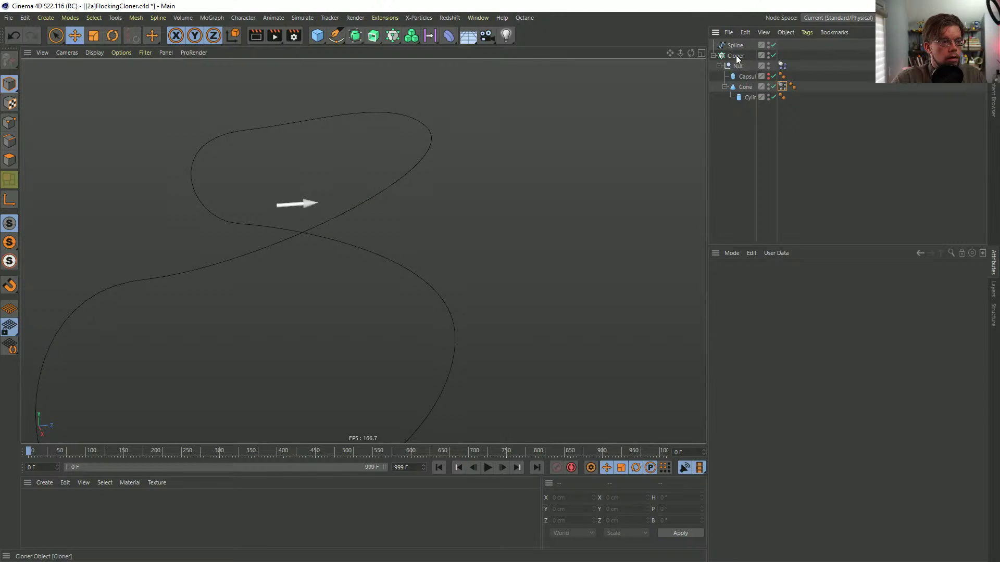
# - Select the Cloner and play the animation briefly to check how the clones spread from a single point
pyautogui.click(742, 55)
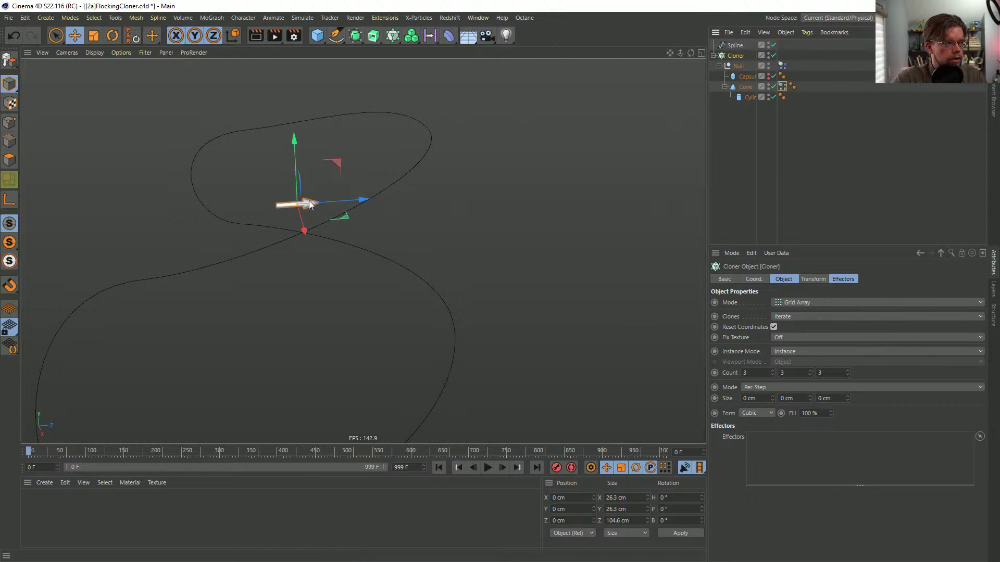
pyautogui.click(487, 469)
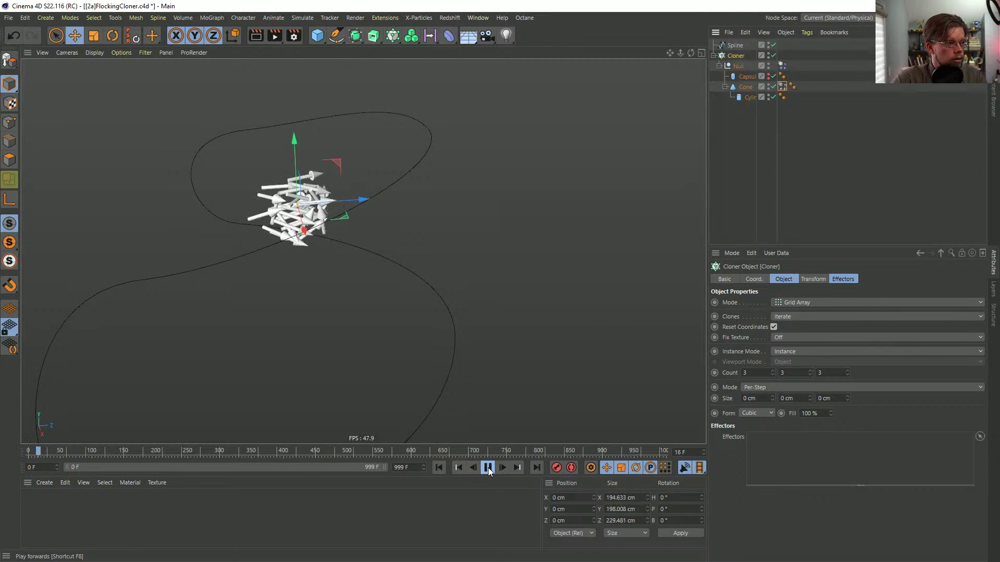
pyautogui.click(487, 467)
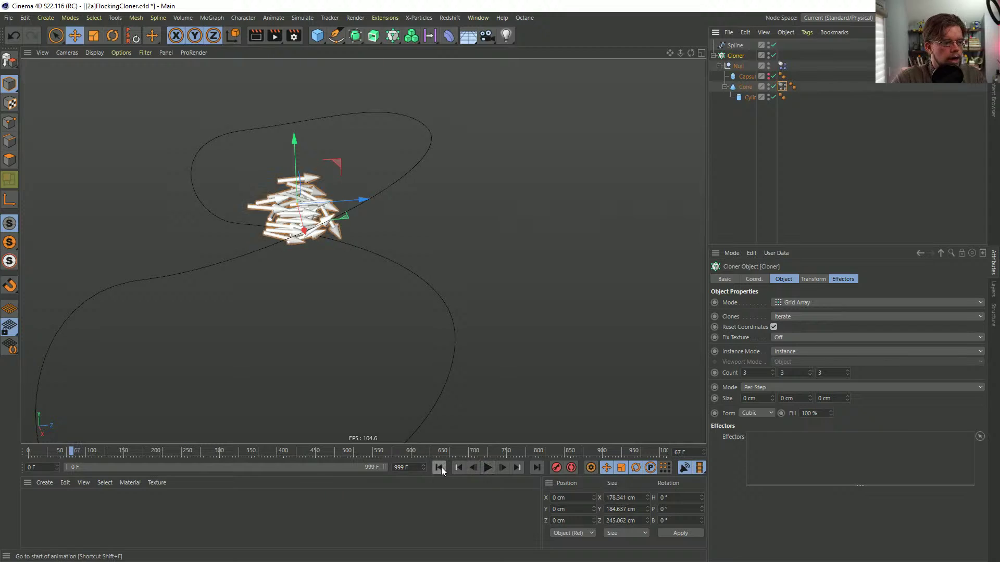
# - Rewind the animation and set Follow Position and Follow Rotation to 0 in the Null's Dynamics Body tag
pyautogui.click(439, 468)
pyautogui.click(782, 86)
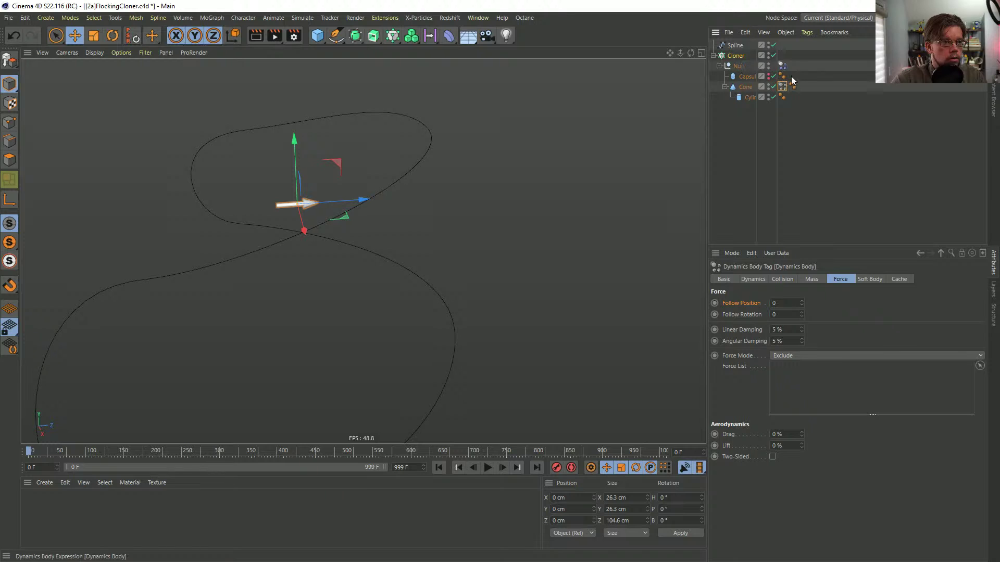
pyautogui.click(782, 66)
pyautogui.doubleClick(788, 302)
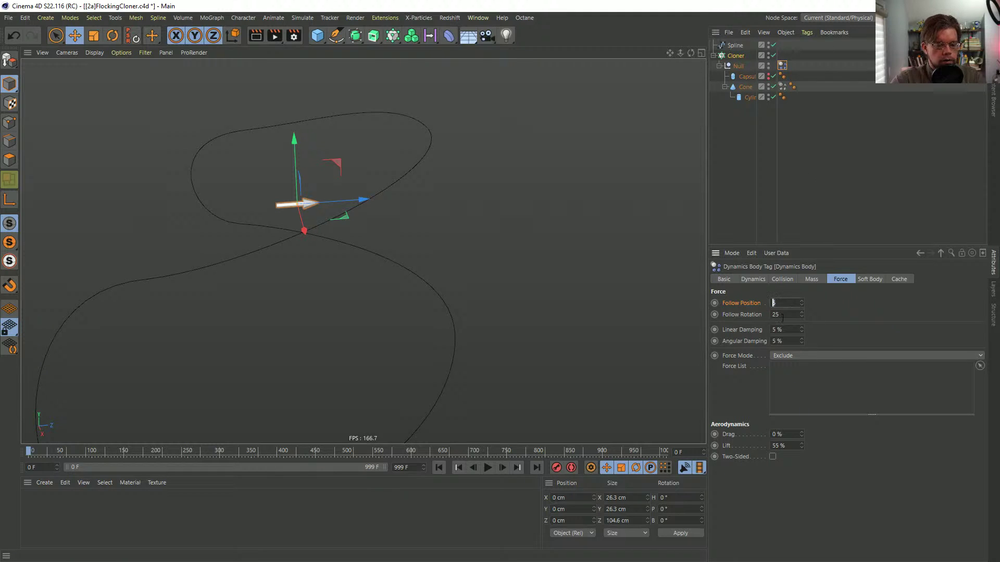
pyautogui.press('Return')
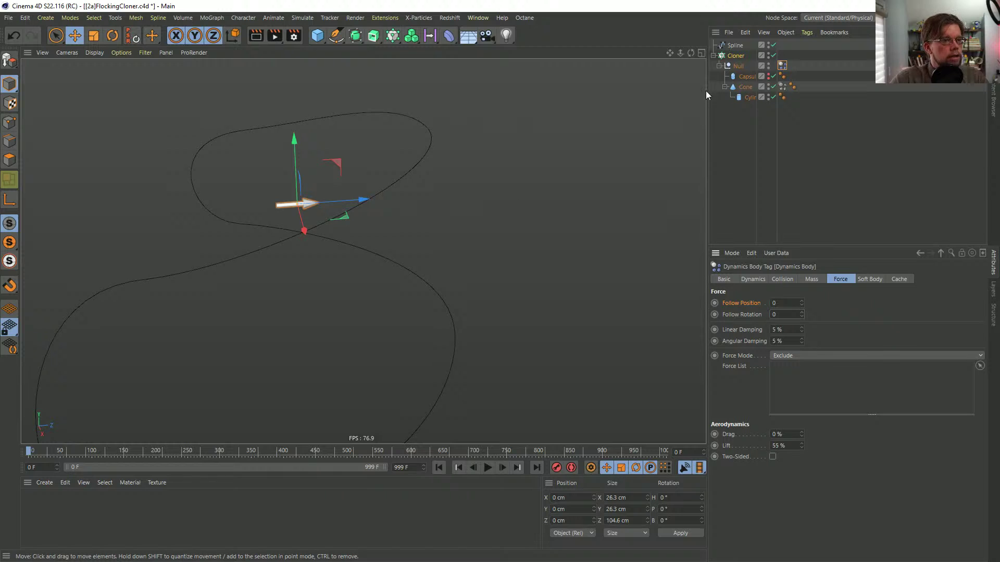
# - Set the Cloner's per-step grid size to 200 cm on all three axes
pyautogui.click(753, 58)
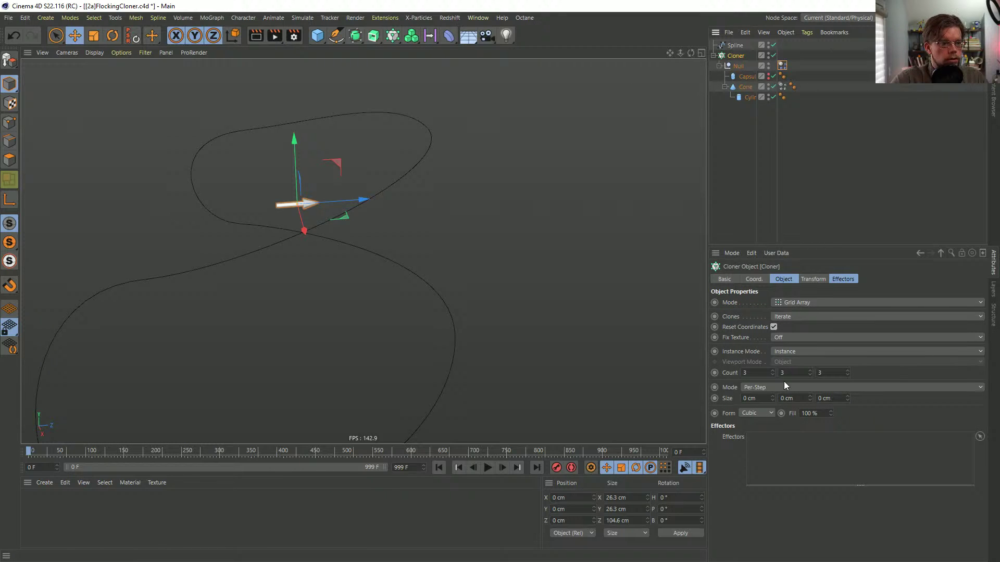
pyautogui.moveTo(773, 397); pyautogui.dragTo(845, 397)
pyautogui.keyDown('alt'); pyautogui.moveTo(385, 271); pyautogui.dragTo(468, 250); pyautogui.keyUp('alt')
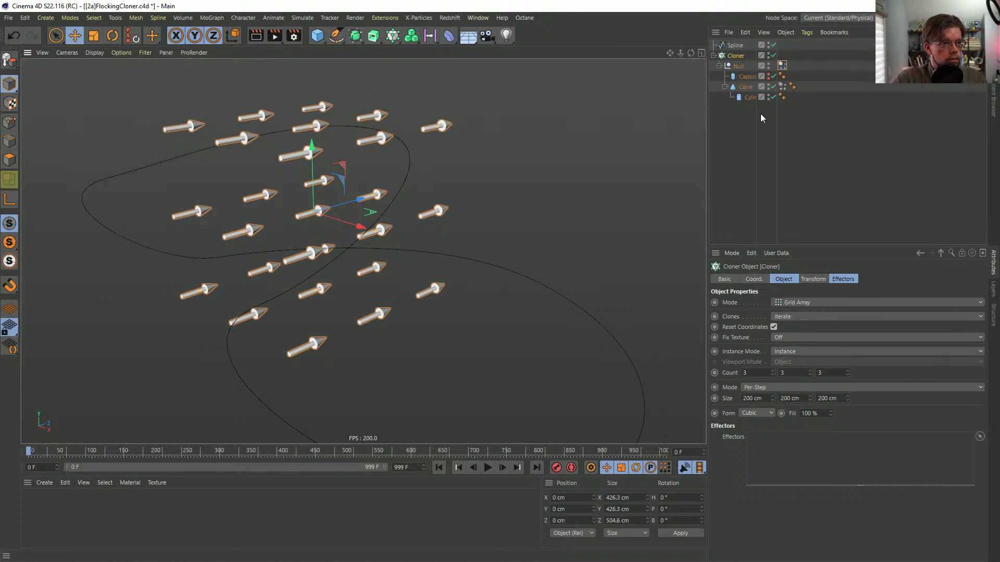
# - Tighten the clone spacing by scaling down the Cloner with the Null hierarchy taken out, and return the Null inside it
pyautogui.moveTo(738, 66); pyautogui.dragTo(740, 203)
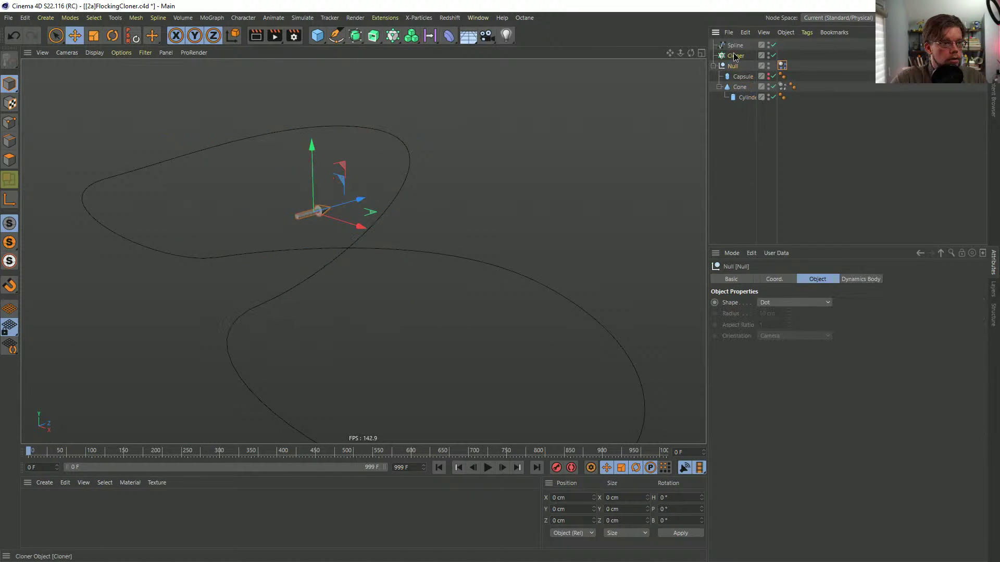
pyautogui.press('t')
pyautogui.moveTo(564, 126); pyautogui.dragTo(350, 308)
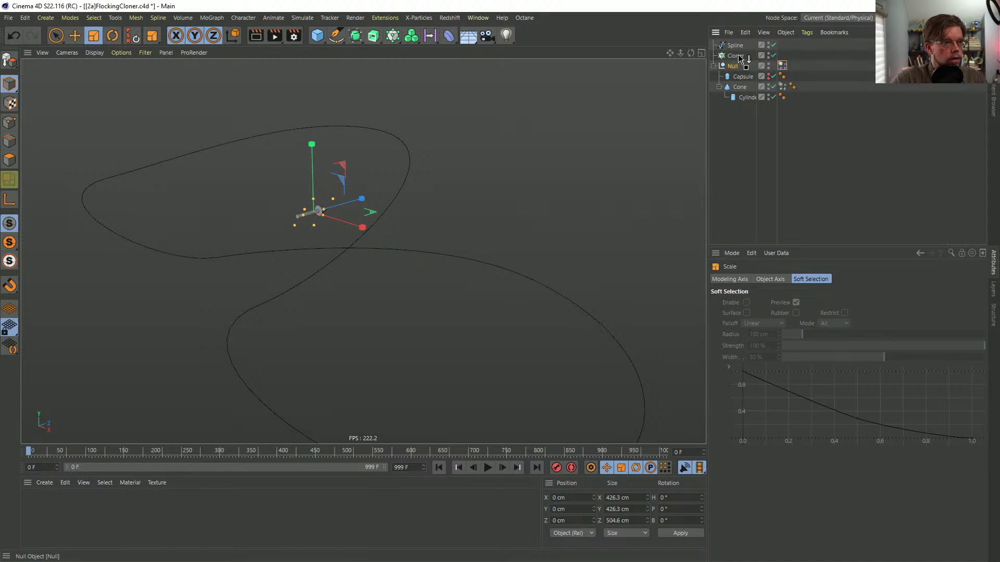
pyautogui.moveTo(742, 57); pyautogui.dragTo(742, 56)
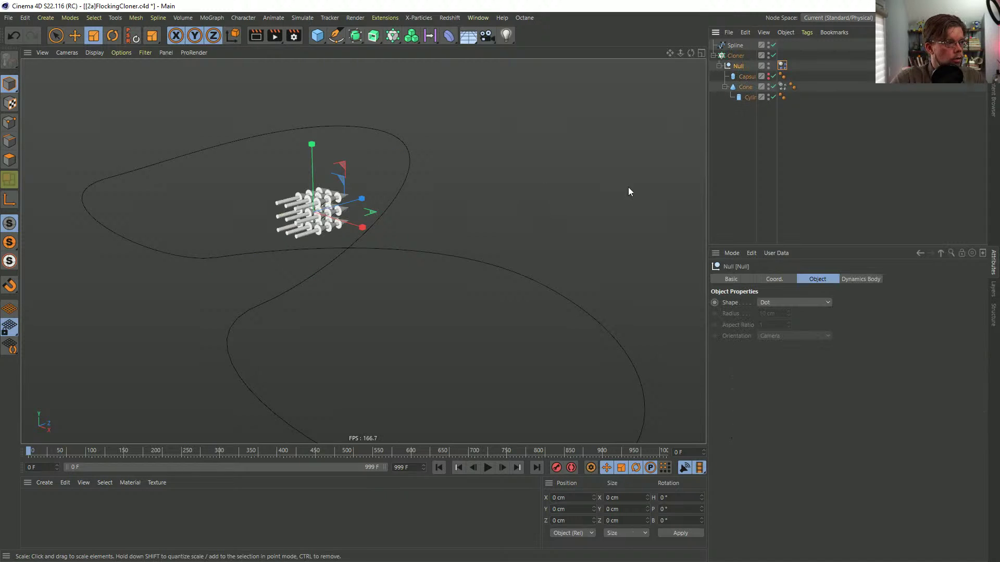
# - Play the simulation to check how the arrow clones collide and fall, and rewind to frame 0
pyautogui.click(488, 467)
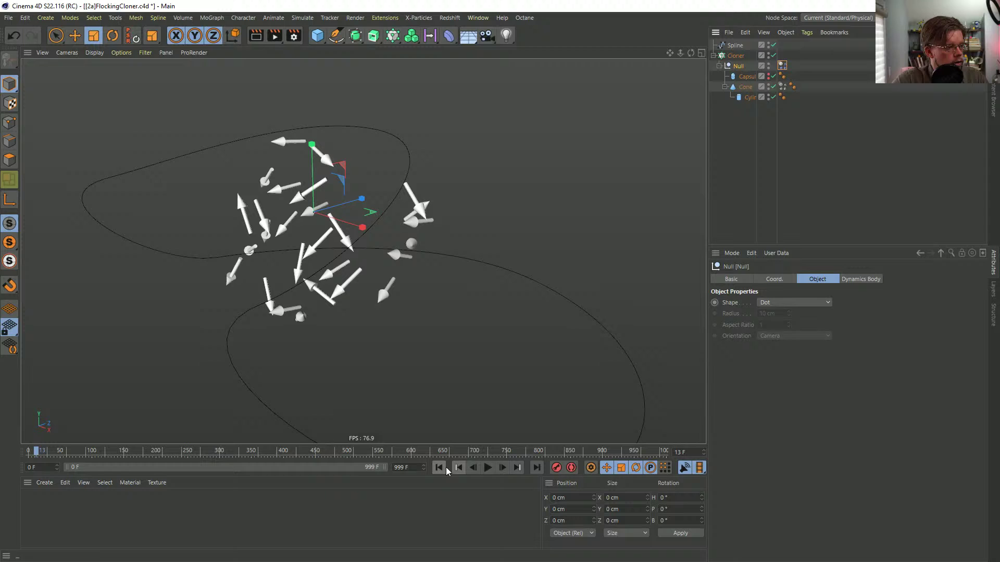
pyautogui.click(487, 468)
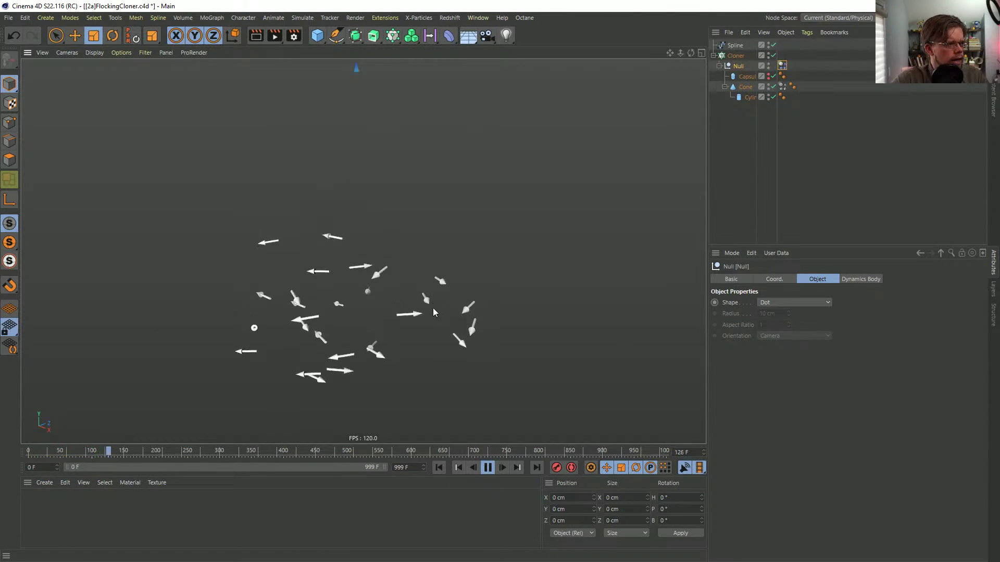
pyautogui.click(439, 467)
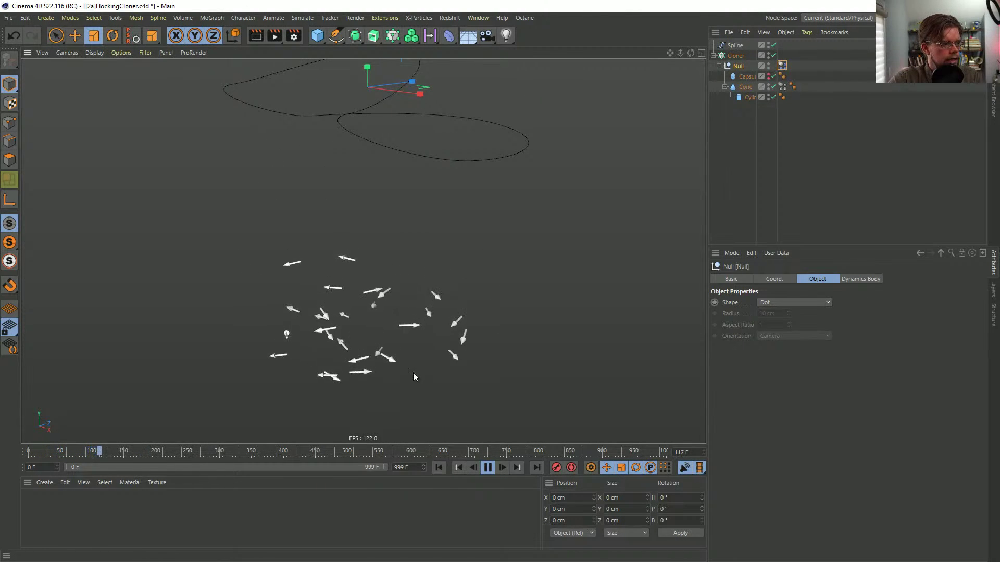
pyautogui.click(439, 467)
pyautogui.click(439, 467)
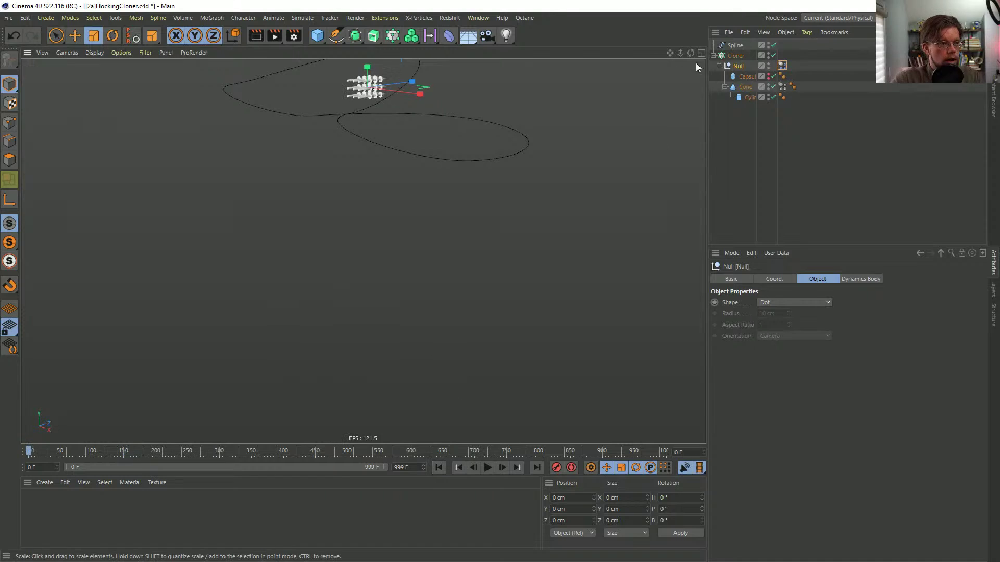
# - Set the collision Bounce and Friction to 0% in the Null's Dynamics Body tag
pyautogui.click(781, 66)
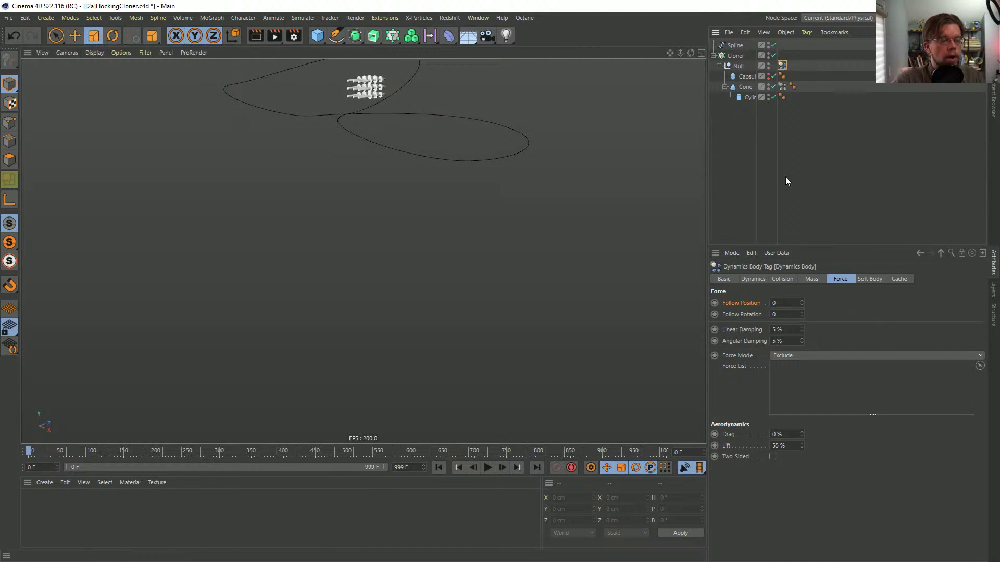
pyautogui.click(804, 280)
pyautogui.click(789, 279)
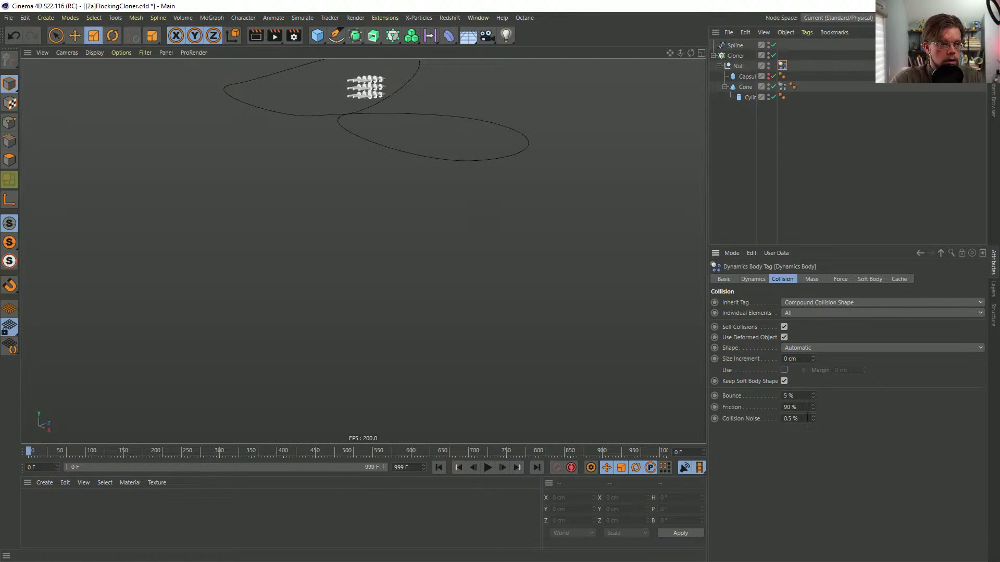
pyautogui.write('0')
pyautogui.press('Tab')
pyautogui.write('0')
pyautogui.press('Return')
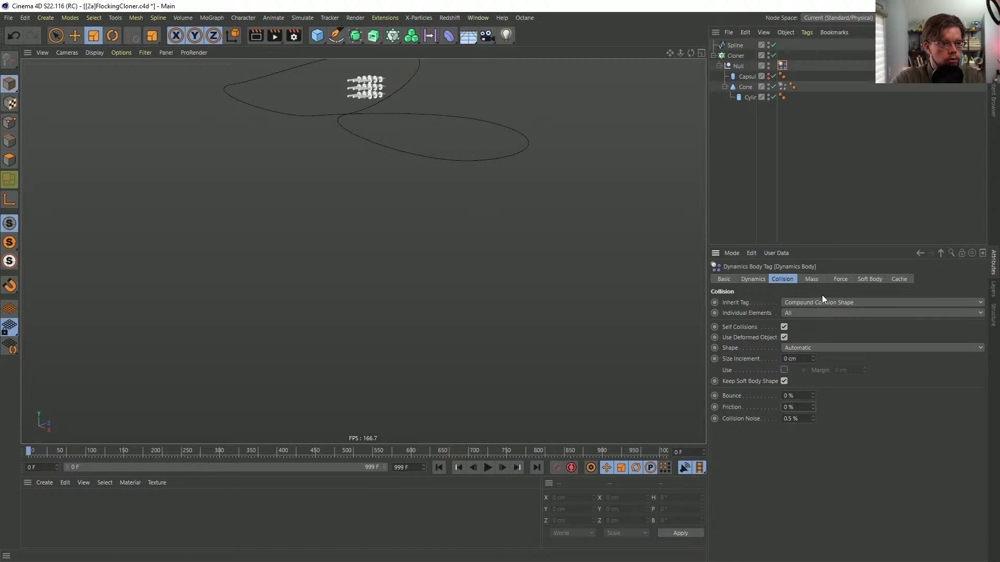
# - Enable a custom center of mass in the Null's Dynamics Body tag
pyautogui.click(755, 280)
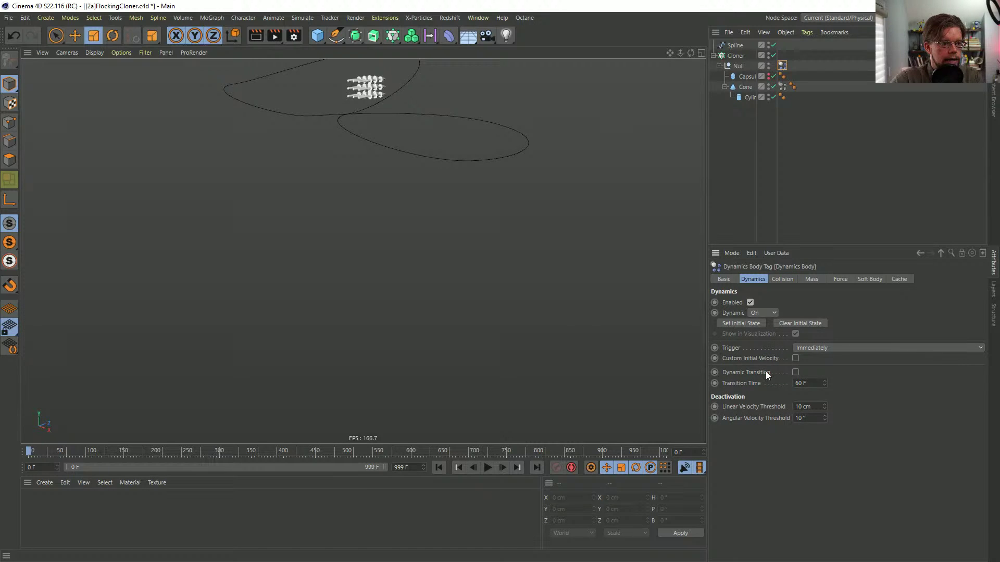
pyautogui.click(811, 277)
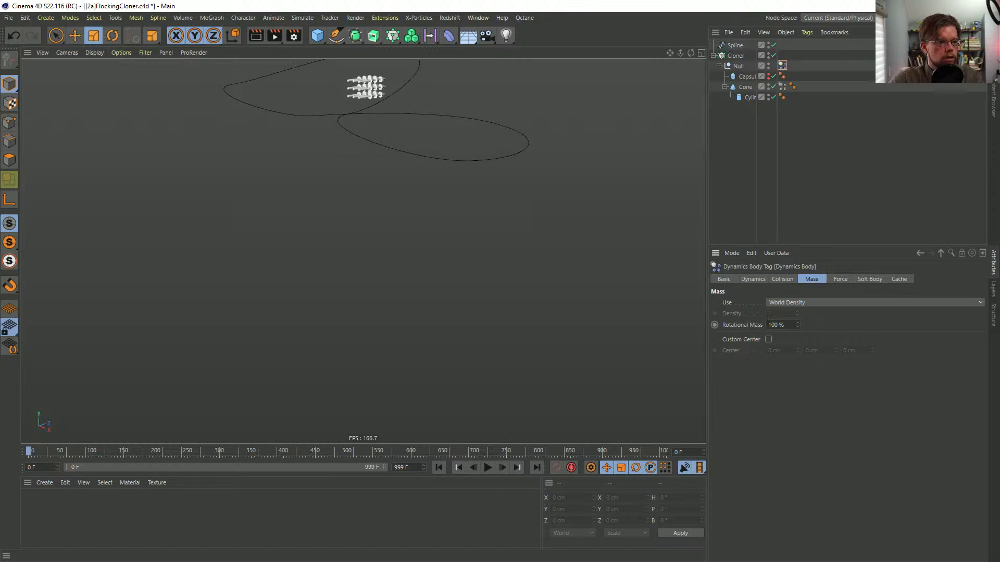
pyautogui.click(768, 339)
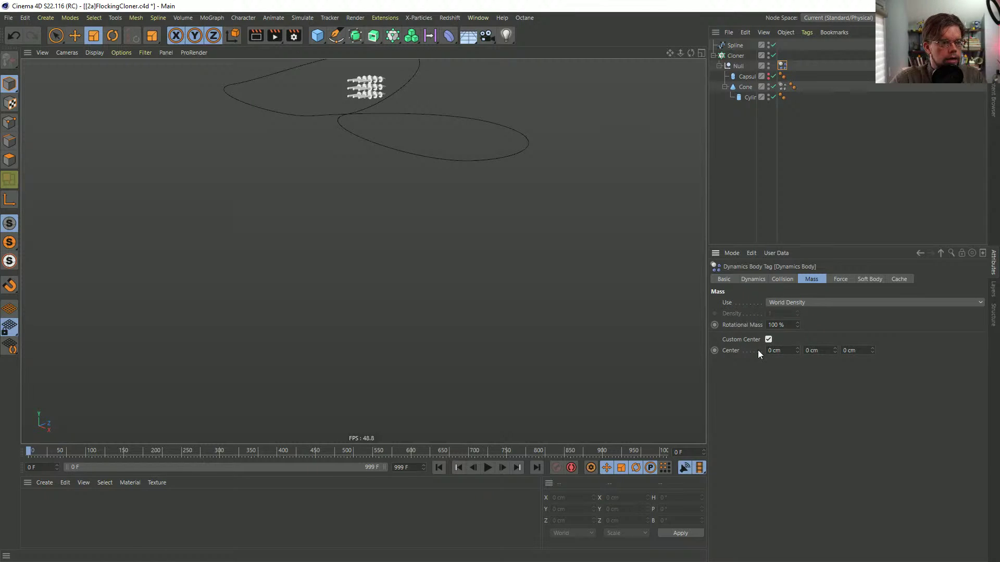
pyautogui.keyDown('alt'); pyautogui.moveTo(358, 110); pyautogui.dragTo(317, 195); pyautogui.keyUp('alt')
pyautogui.scroll(5, 445, 148)
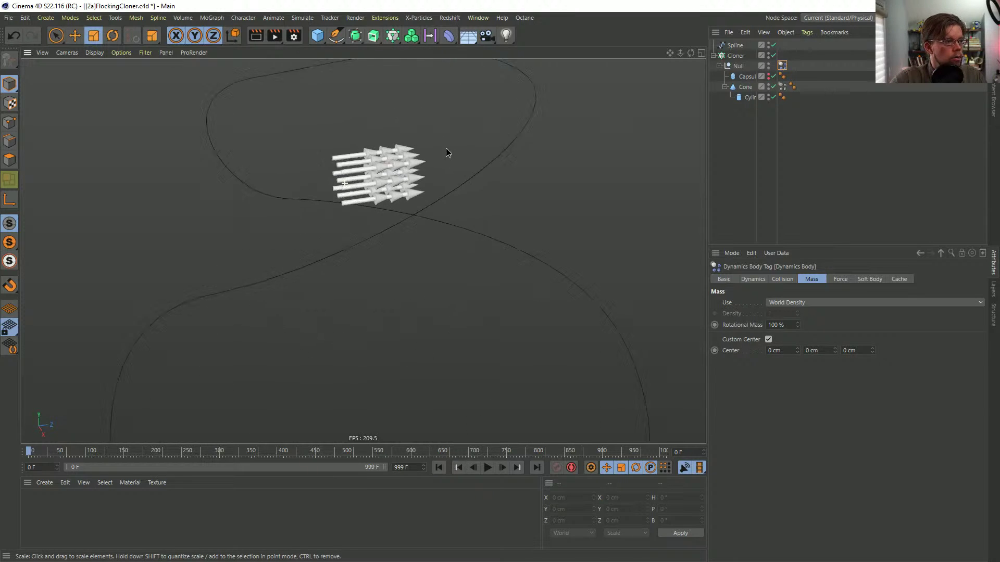
# - Check the Capsule's dimensions and set the Z value of the Null's custom center of mass to 50 cm
pyautogui.click(750, 79)
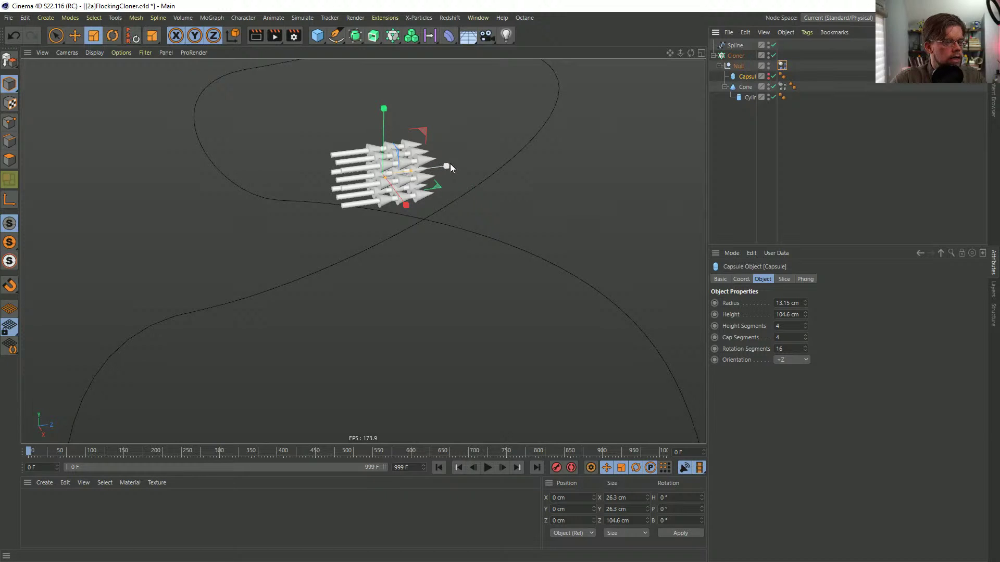
pyautogui.click(782, 66)
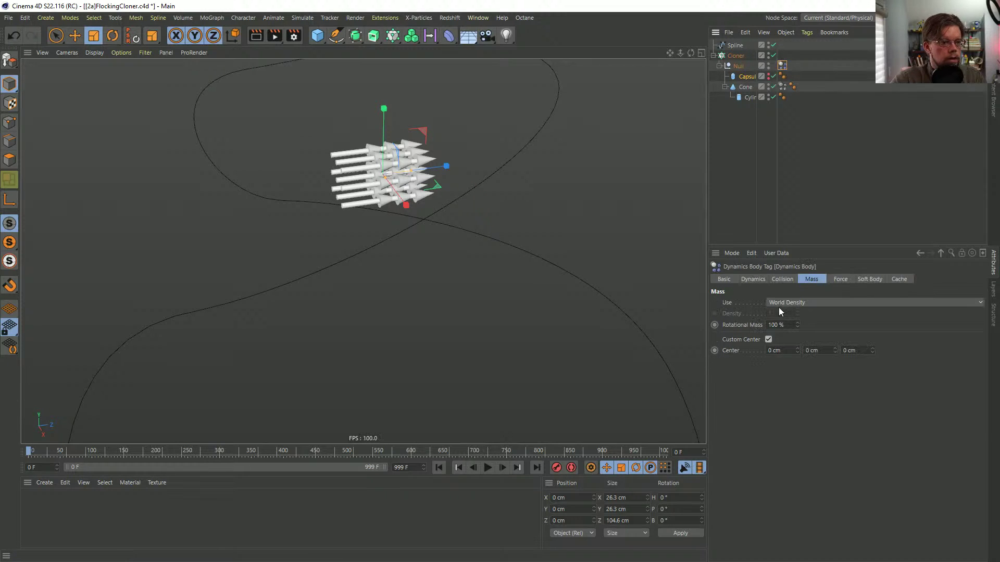
pyautogui.click(748, 77)
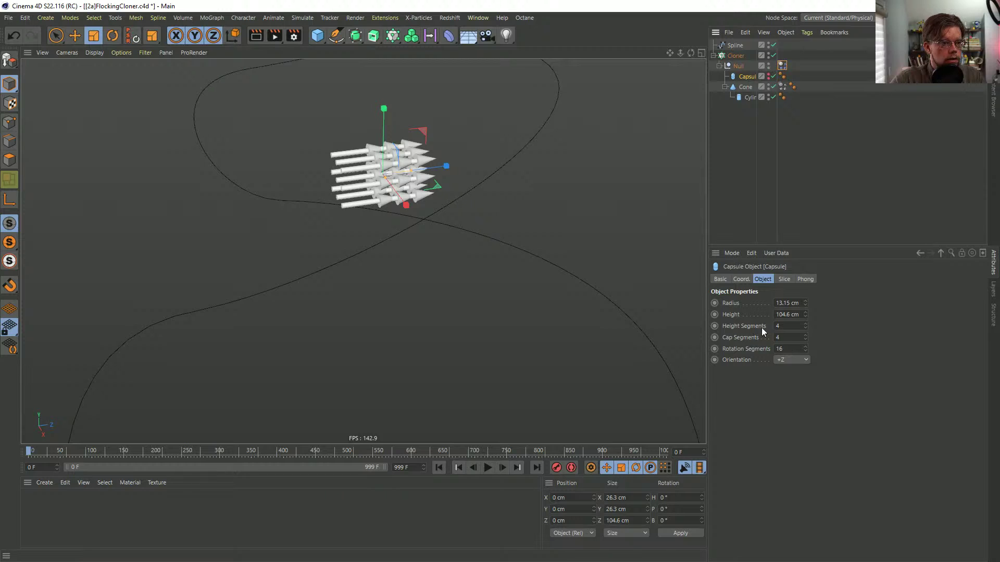
pyautogui.click(783, 65)
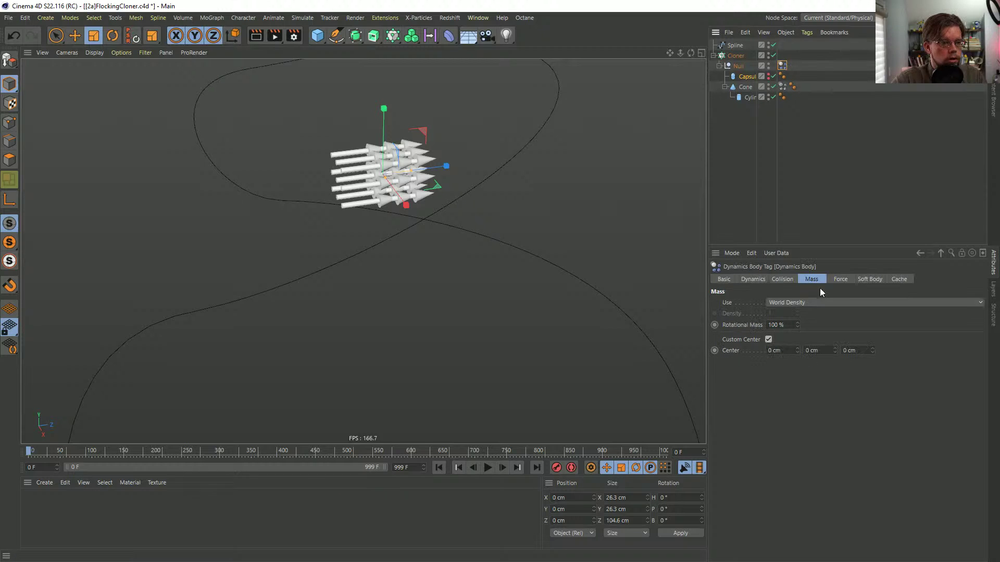
pyautogui.click(858, 348)
pyautogui.write('50')
pyautogui.press('Return')
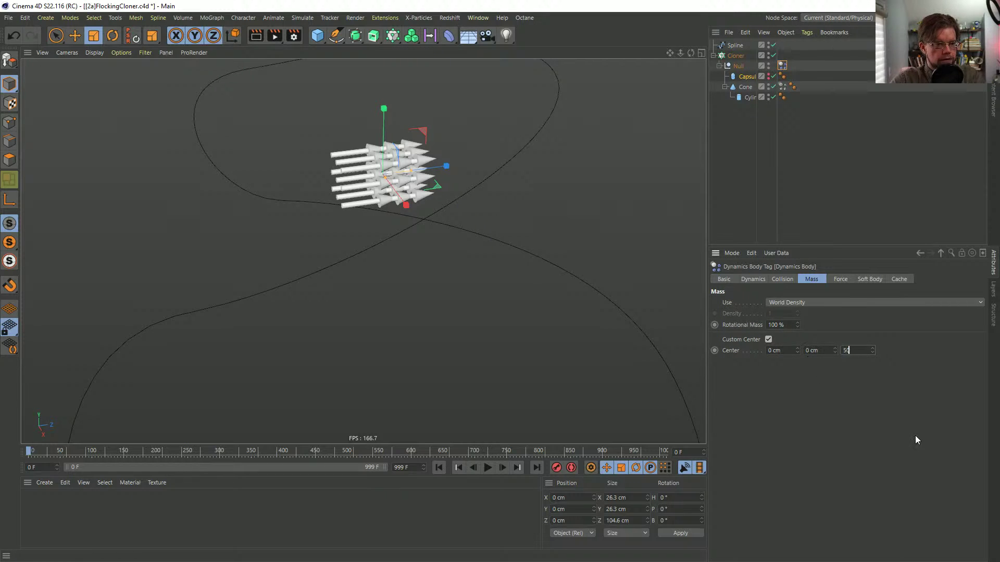
# - Play the simulation to check how the arrows fall with the custom center of mass, and rewind to frame 0
pyautogui.keyDown('alt'); pyautogui.moveTo(408, 201); pyautogui.dragTo(371, 235, button='right'); pyautogui.keyUp('alt')
pyautogui.keyDown('alt'); pyautogui.moveTo(371, 235); pyautogui.dragTo(460, 241); pyautogui.keyUp('alt')
pyautogui.click(492, 468)
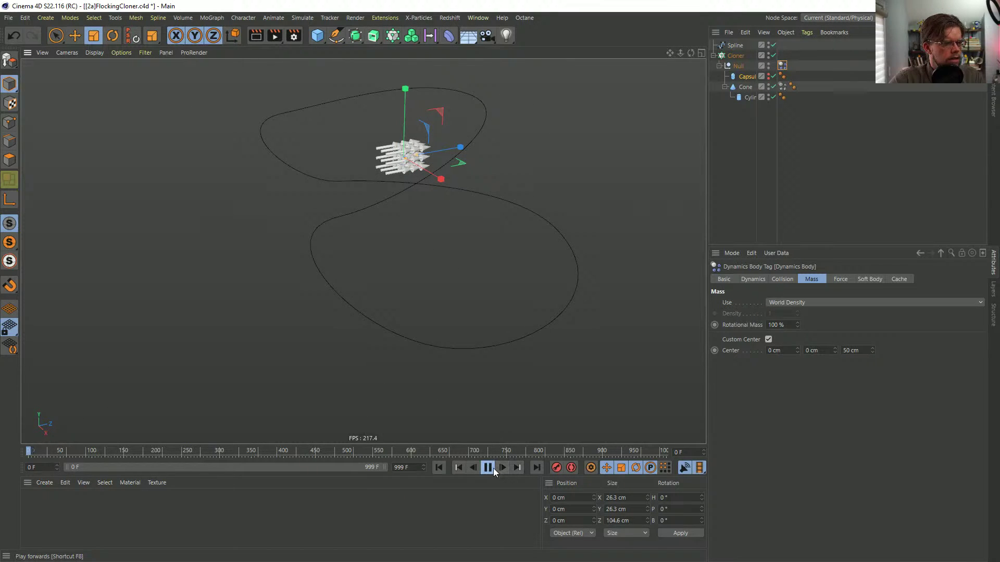
pyautogui.keyDown('alt'); pyautogui.moveTo(478, 354); pyautogui.dragTo(391, 384, button='right'); pyautogui.keyUp('alt')
pyautogui.keyDown('alt'); pyautogui.moveTo(391, 384); pyautogui.dragTo(340, 194); pyautogui.keyUp('alt')
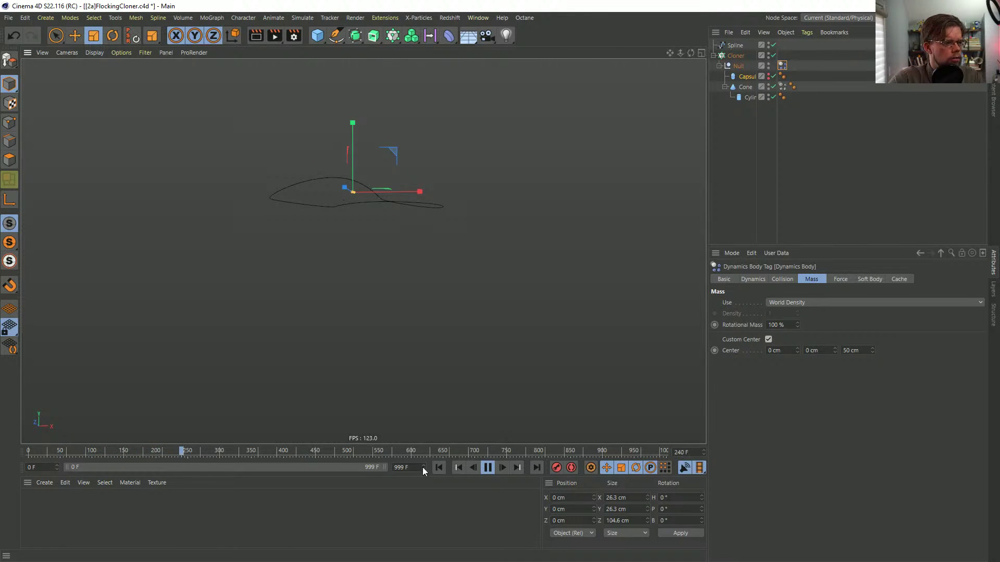
pyautogui.click(438, 467)
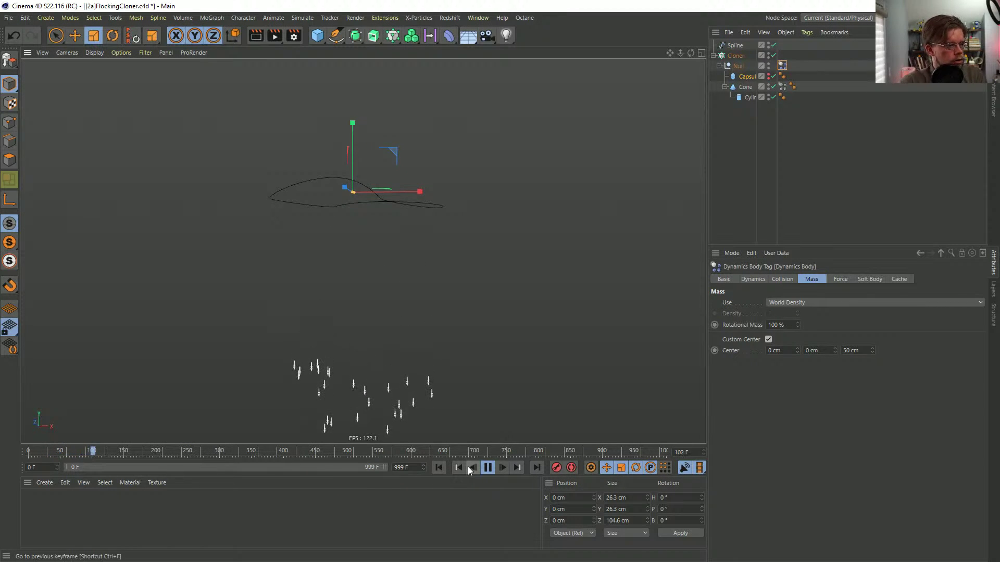
pyautogui.click(487, 467)
pyautogui.click(439, 467)
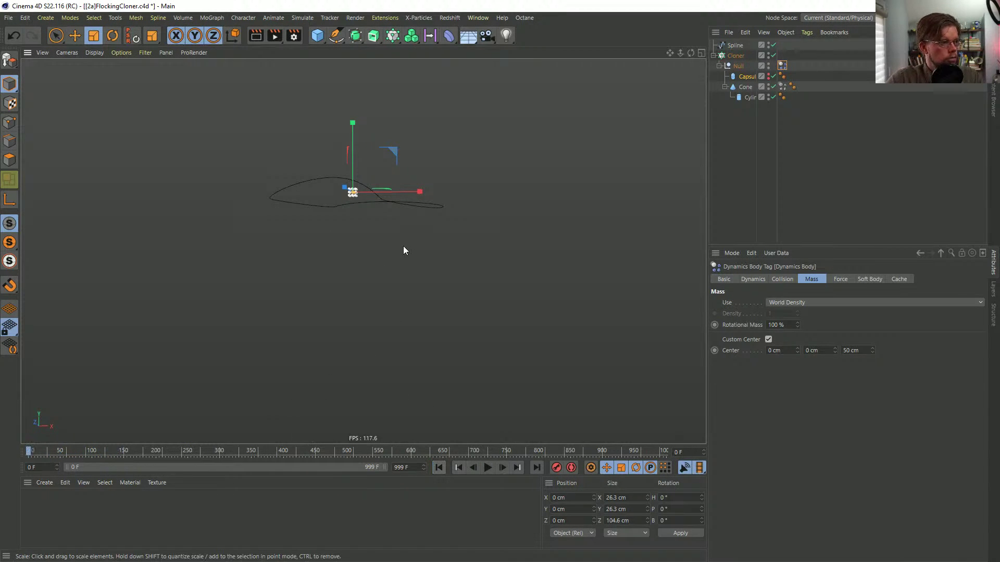
# - Set the project's dynamics gravity to 0 cm
pyautogui.keyDown('alt'); pyautogui.moveTo(358, 197); pyautogui.dragTo(445, 210, button='right'); pyautogui.keyUp('alt')
pyautogui.keyDown('alt'); pyautogui.moveTo(427, 204); pyautogui.dragTo(376, 267); pyautogui.keyUp('alt')
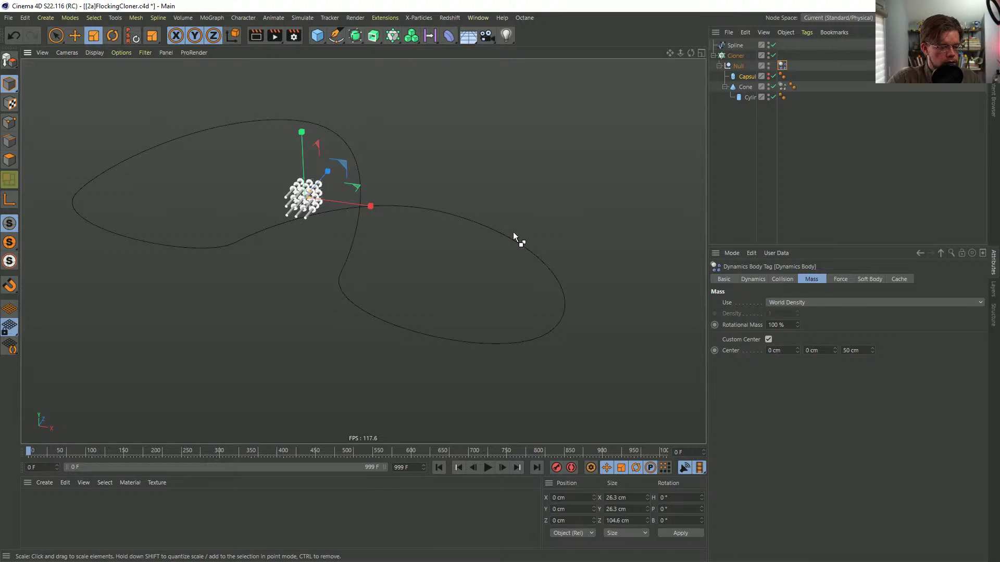
pyautogui.hotkey('ctrl', 'd')
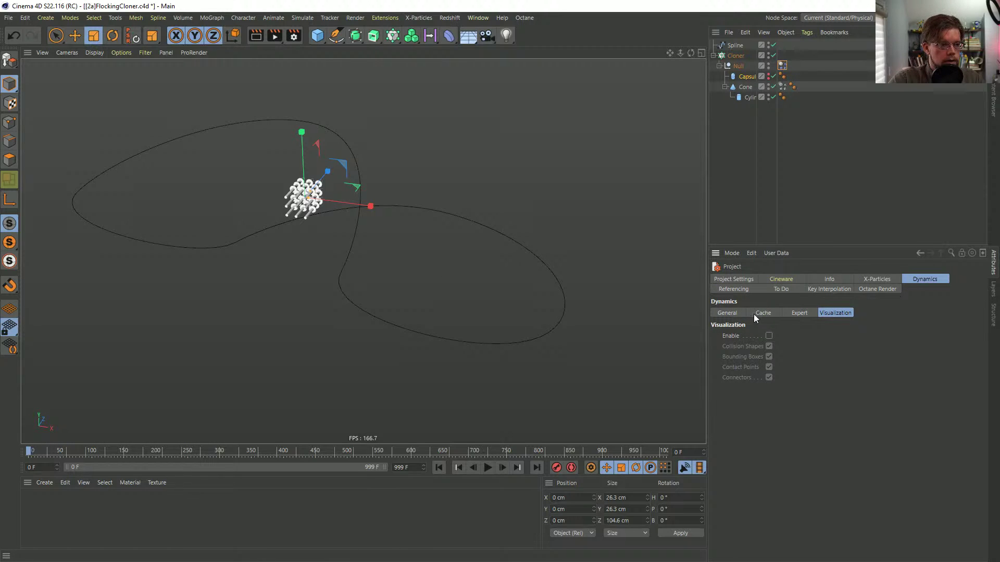
pyautogui.click(796, 313)
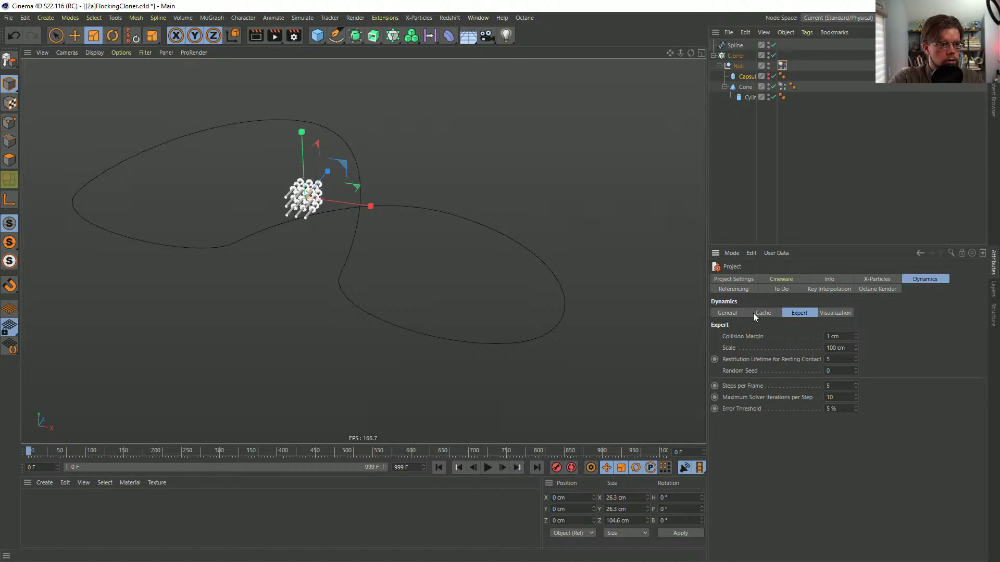
pyautogui.click(734, 313)
pyautogui.doubleClick(808, 372)
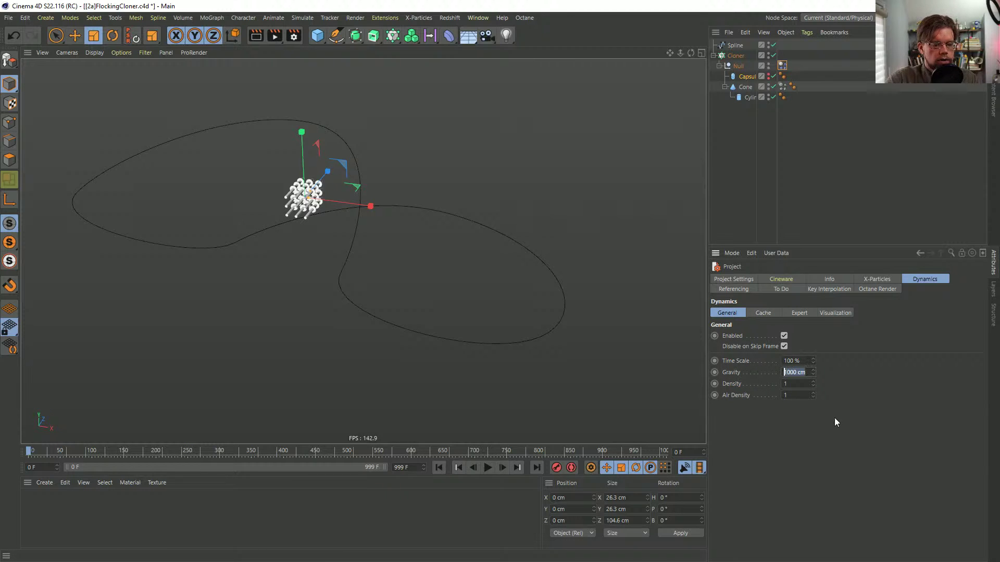
pyautogui.write('0')
pyautogui.press('Return')
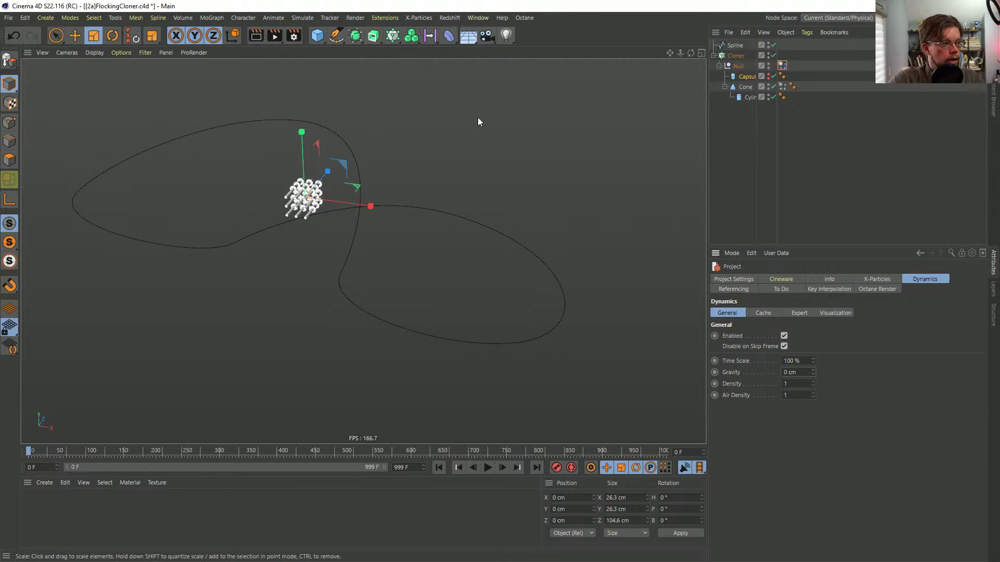
# - Add a Field Force object to the scene
pyautogui.keyDown('alt'); pyautogui.moveTo(386, 260); pyautogui.dragTo(419, 279); pyautogui.keyUp('alt')
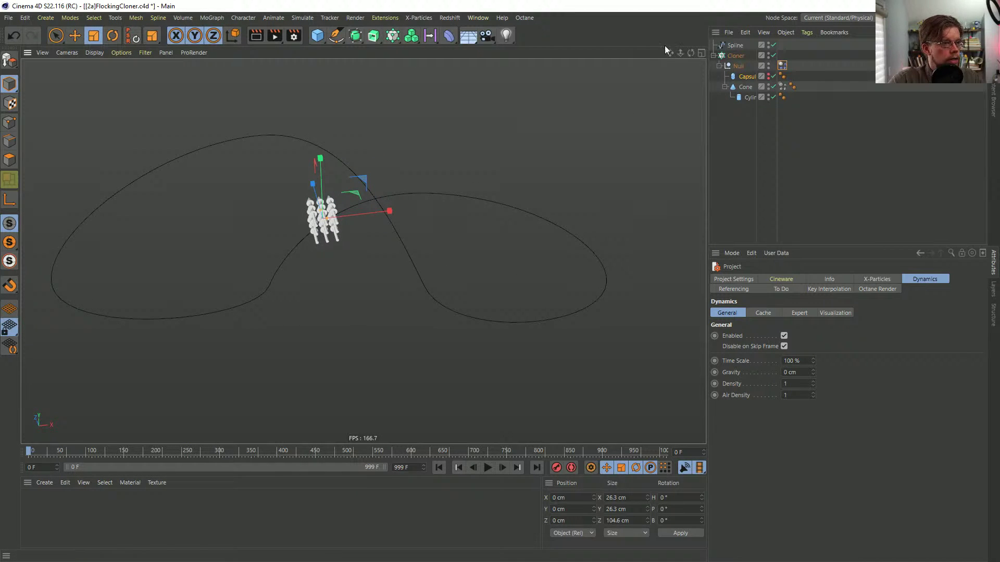
pyautogui.click(303, 17)
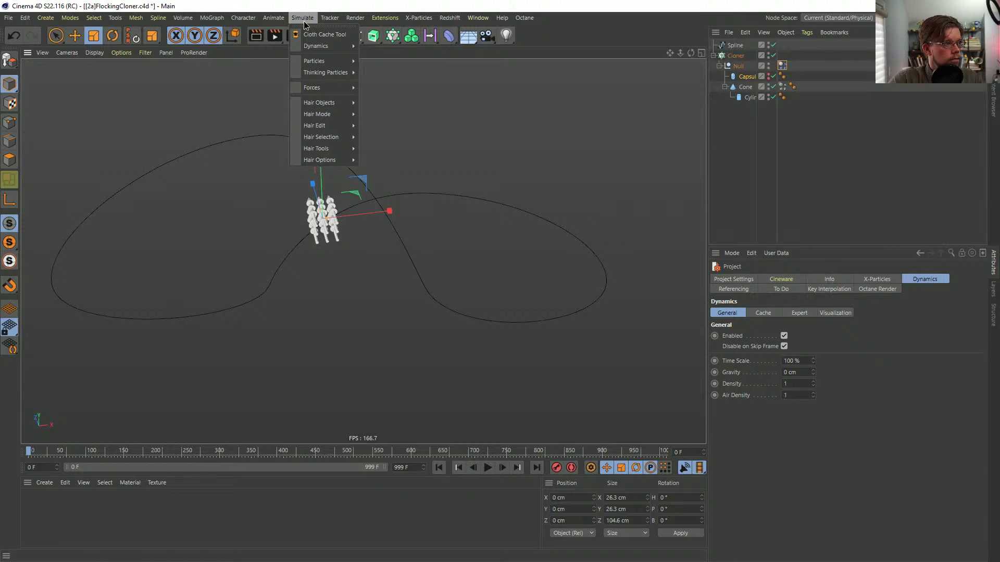
pyautogui.moveTo(323, 63)
pyautogui.moveTo(319, 89)
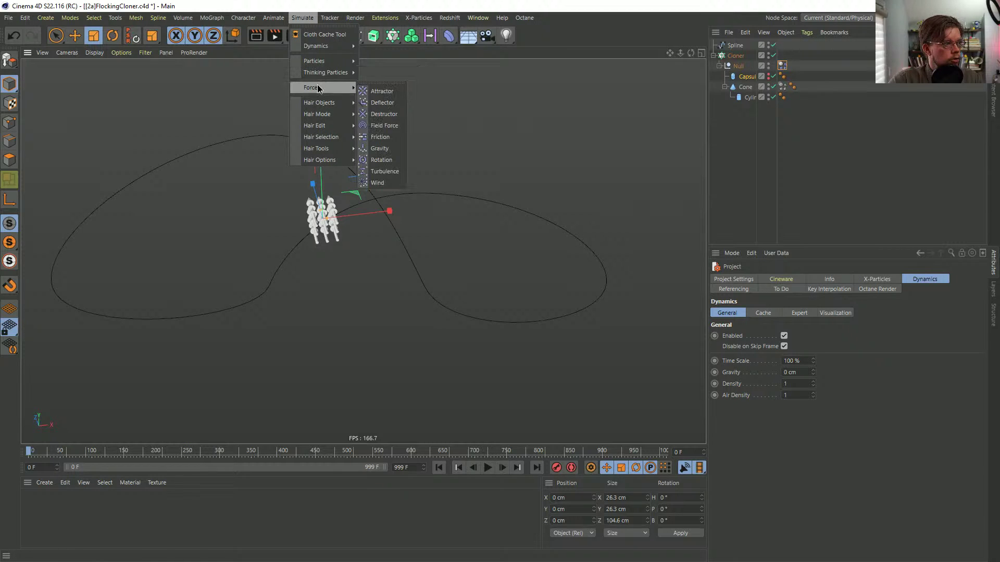
pyautogui.click(392, 128)
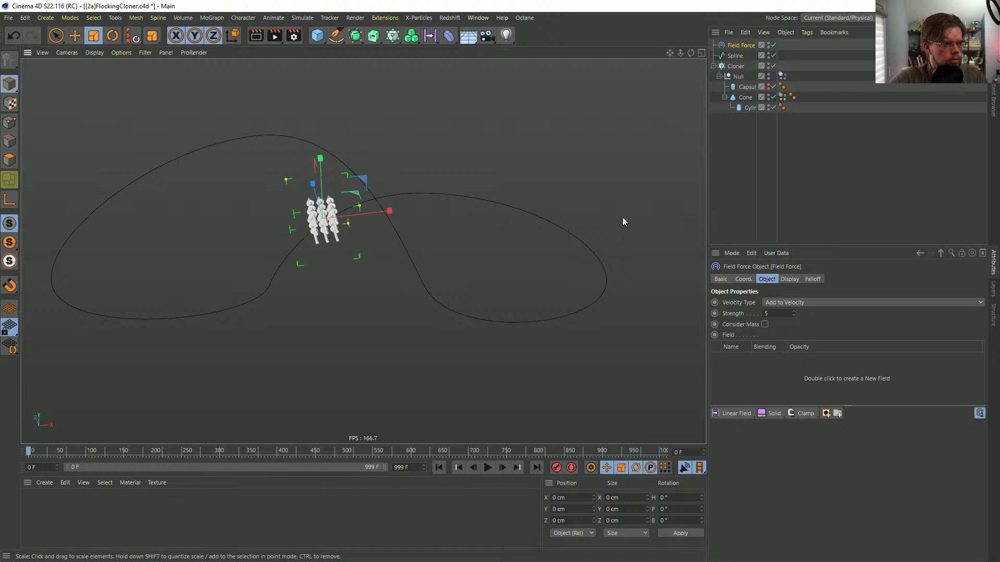
pyautogui.keyDown('alt'); pyautogui.moveTo(454, 197); pyautogui.dragTo(427, 197); pyautogui.keyUp('alt')
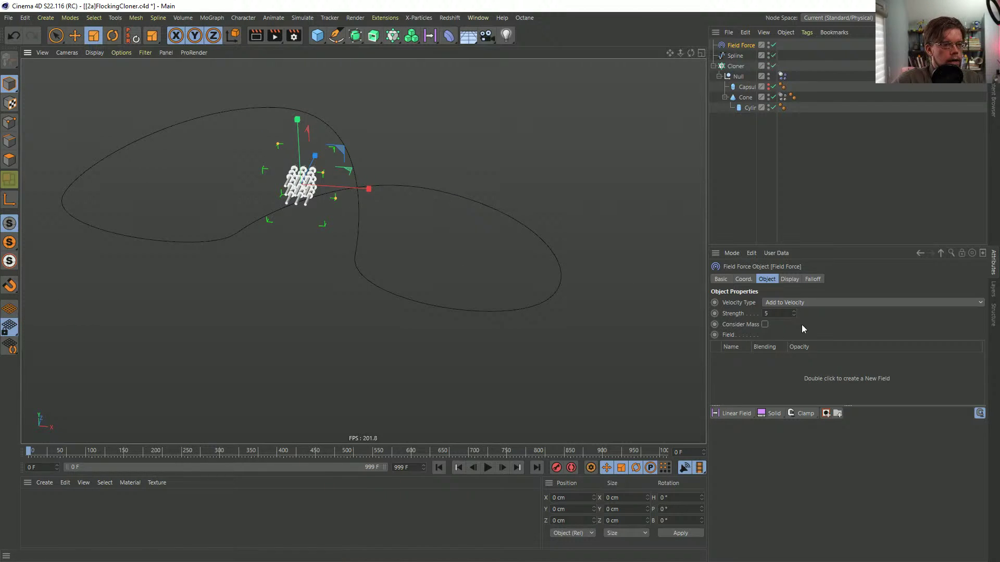
# - Set the Field Force's display line density to 100 % and its box height (Y) to 0 cm
pyautogui.click(789, 279)
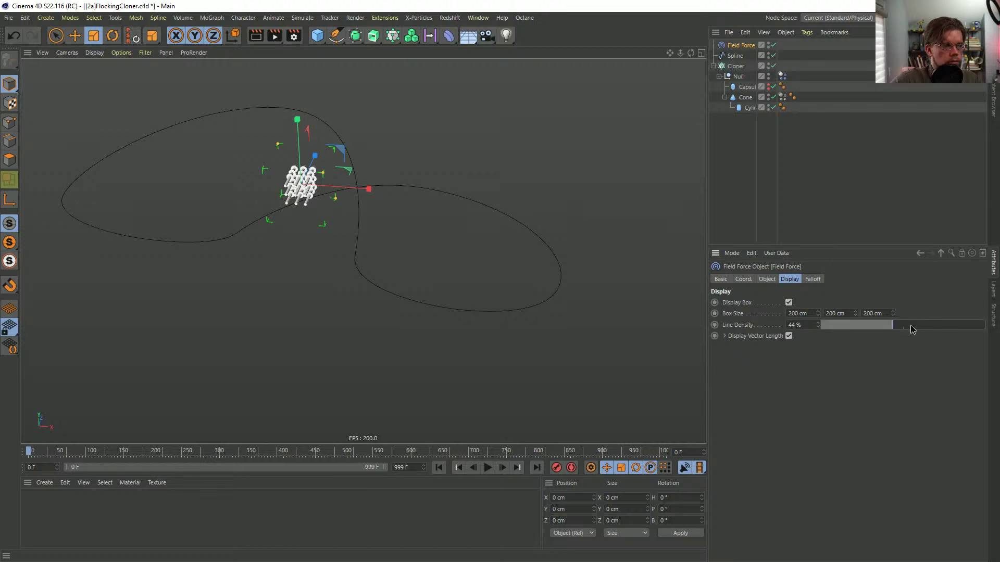
pyautogui.moveTo(910, 326); pyautogui.dragTo(986, 326)
pyautogui.click(852, 313)
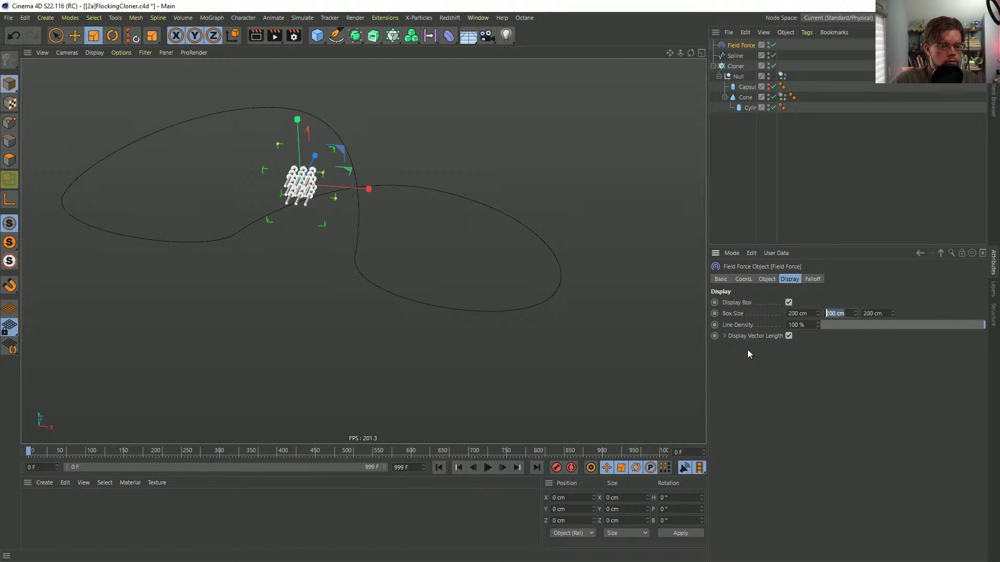
pyautogui.write('0')
pyautogui.press('Return')
# - Move the Field Force to about X -498, Y -87, Z -289 cm and enlarge its display box to about 588 by 518 cm
pyautogui.keyDown('alt'); pyautogui.moveTo(391, 207); pyautogui.dragTo(350, 259); pyautogui.keyUp('alt')
pyautogui.press('e')
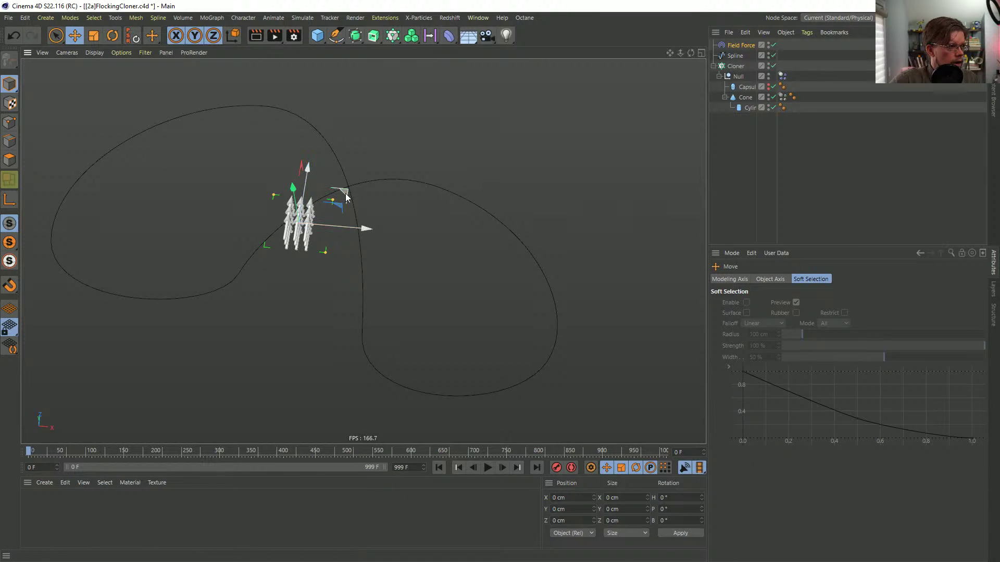
pyautogui.moveTo(313, 221); pyautogui.dragTo(203, 236)
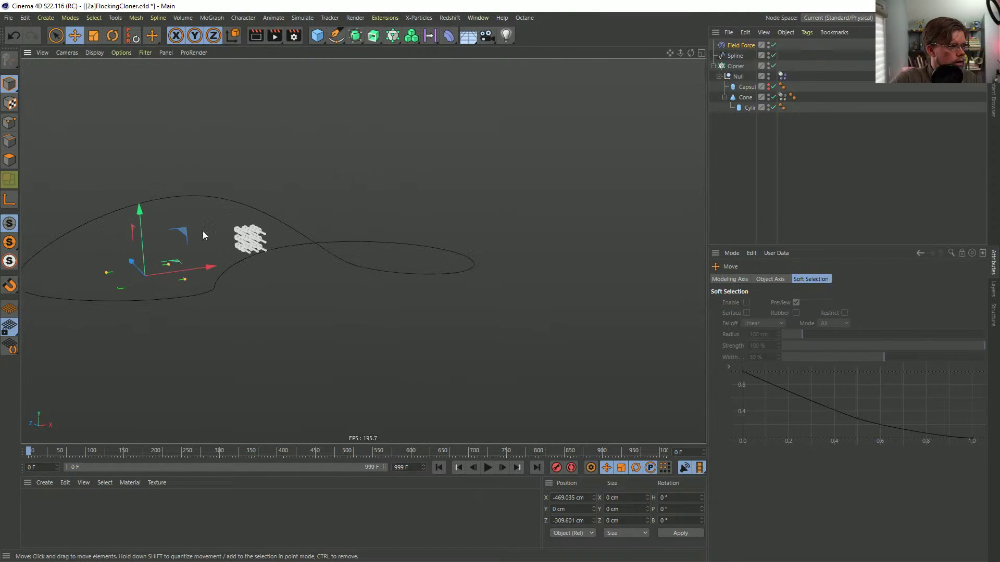
pyautogui.press('F2')
pyautogui.moveTo(207, 286); pyautogui.dragTo(201, 283)
pyautogui.middleClick(199, 285)
pyautogui.middleClick(144, 208)
pyautogui.keyDown('alt'); pyautogui.moveTo(145, 210); pyautogui.dragTo(151, 242); pyautogui.keyUp('alt')
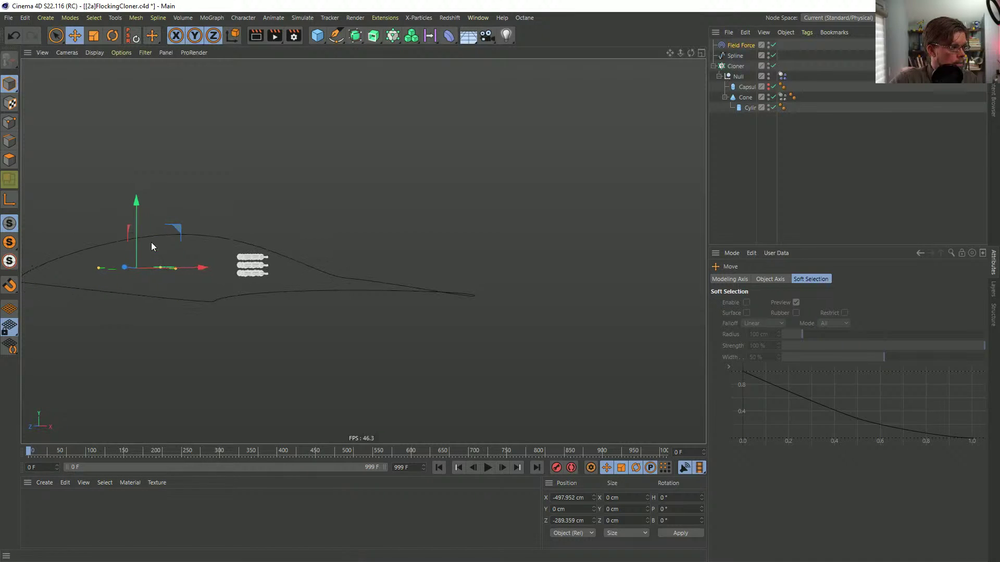
pyautogui.moveTo(134, 202); pyautogui.dragTo(217, 238)
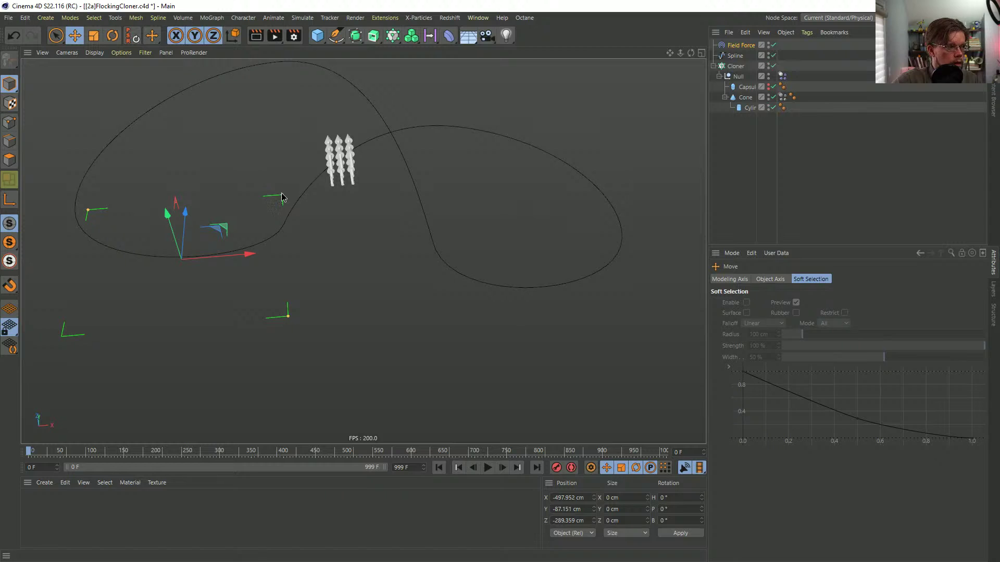
# - Add the Spline object as a field layer of the Field Force and select that layer
pyautogui.click(742, 46)
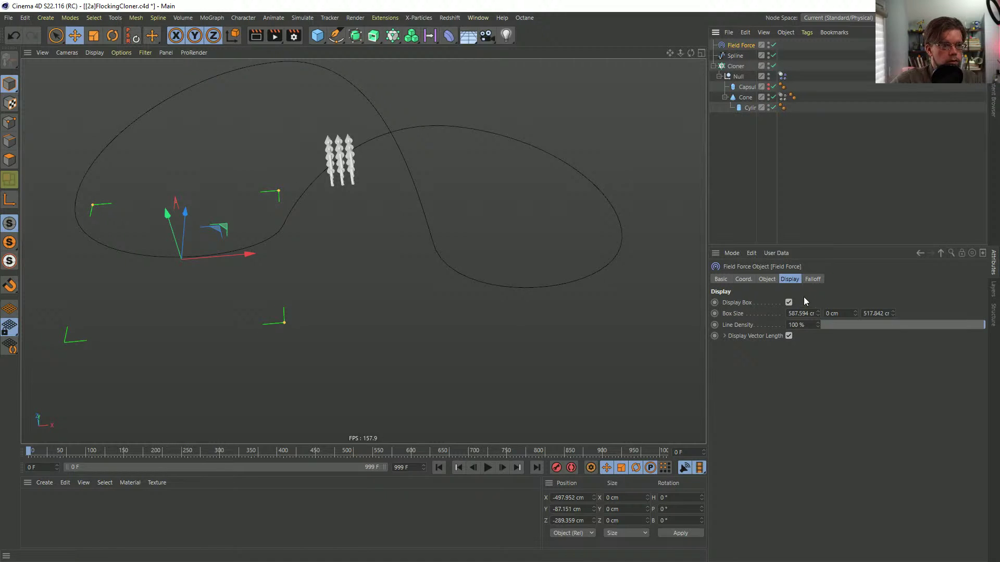
pyautogui.click(766, 280)
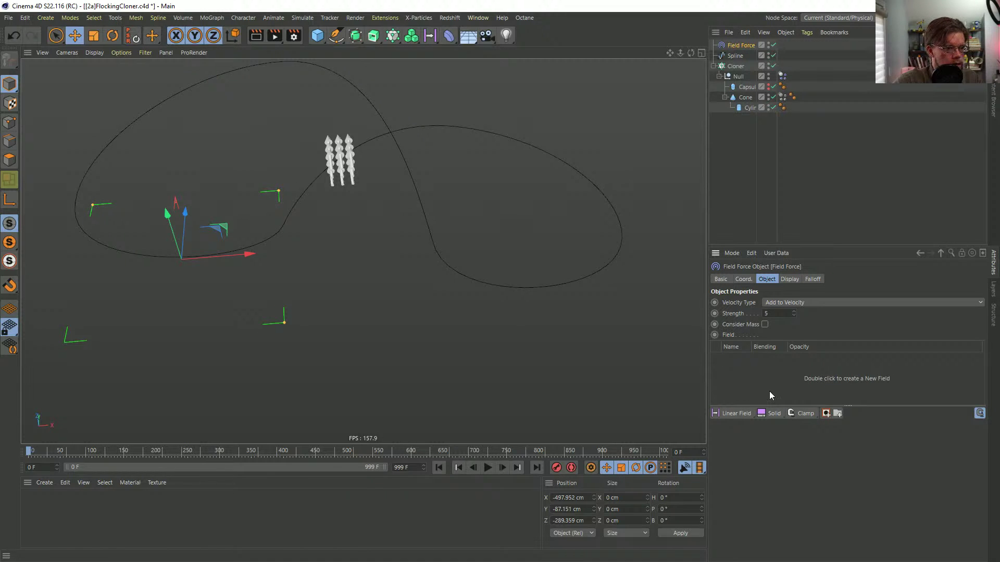
pyautogui.moveTo(735, 53); pyautogui.dragTo(728, 370)
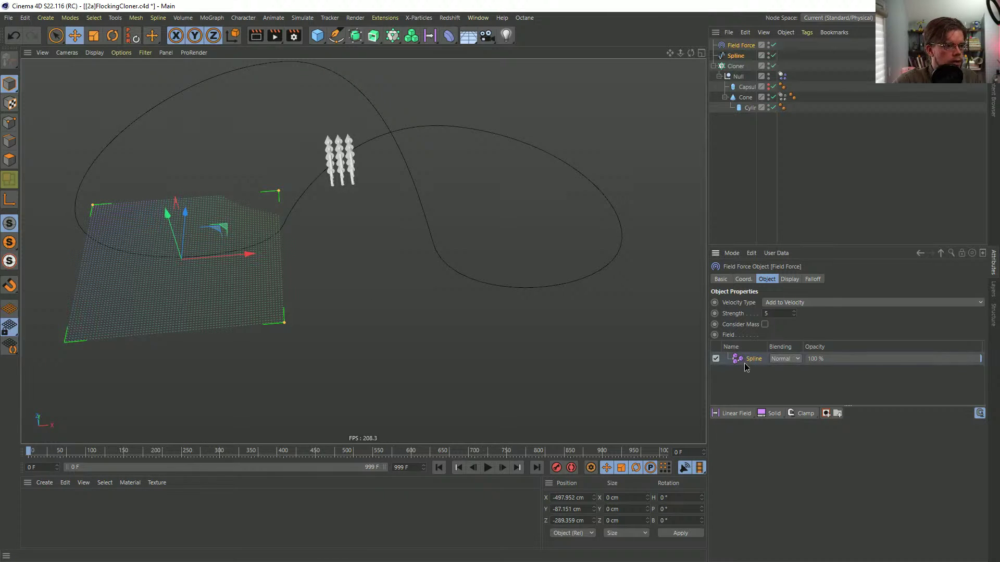
pyautogui.click(745, 359)
# - Inspect the force direction lines around the curve and set the Spline field layer's offset to 100 %
pyautogui.keyDown('alt'); pyautogui.moveTo(183, 257); pyautogui.dragTo(201, 267); pyautogui.keyUp('alt')
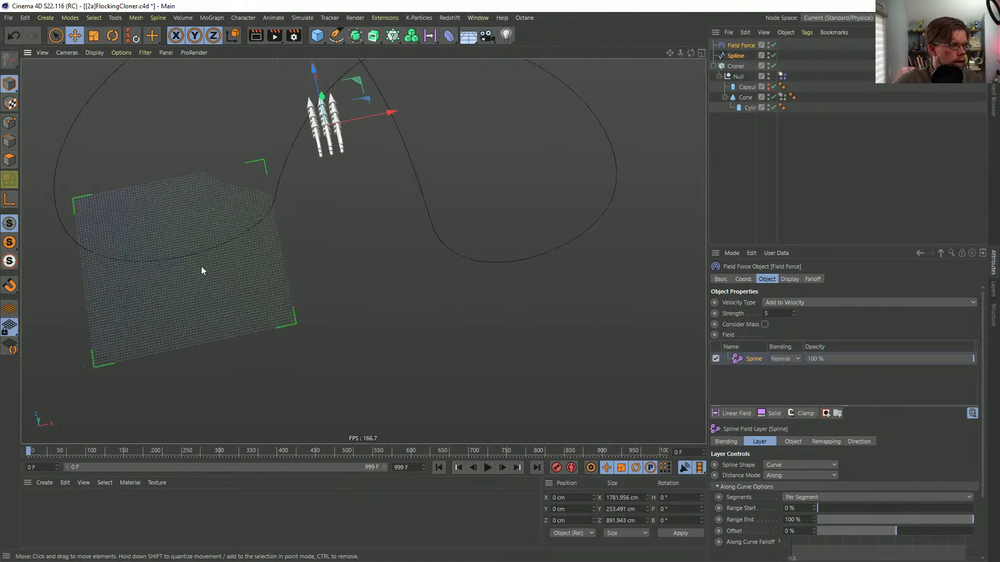
pyautogui.scroll(10, 201, 266)
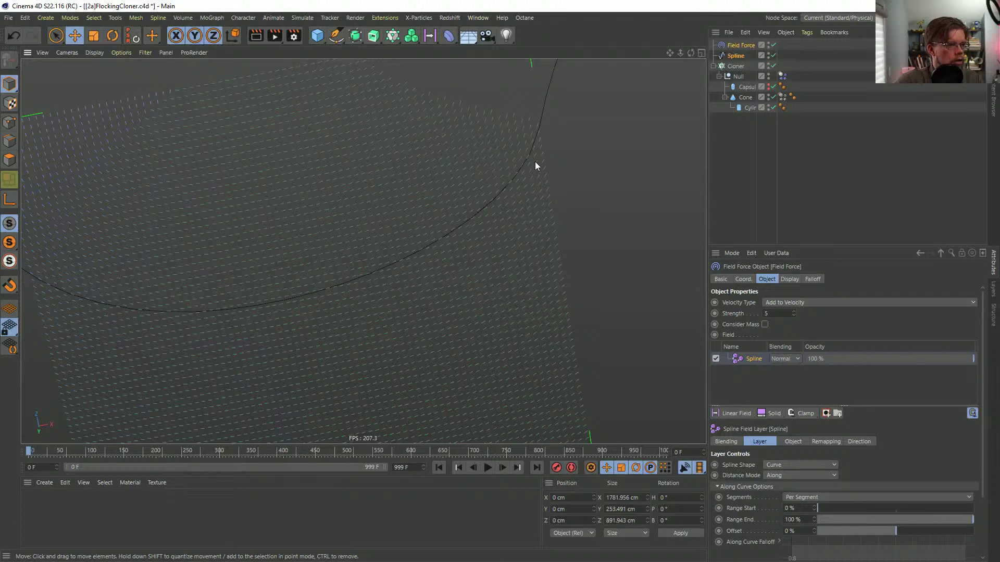
pyautogui.scroll(-8, 536, 166)
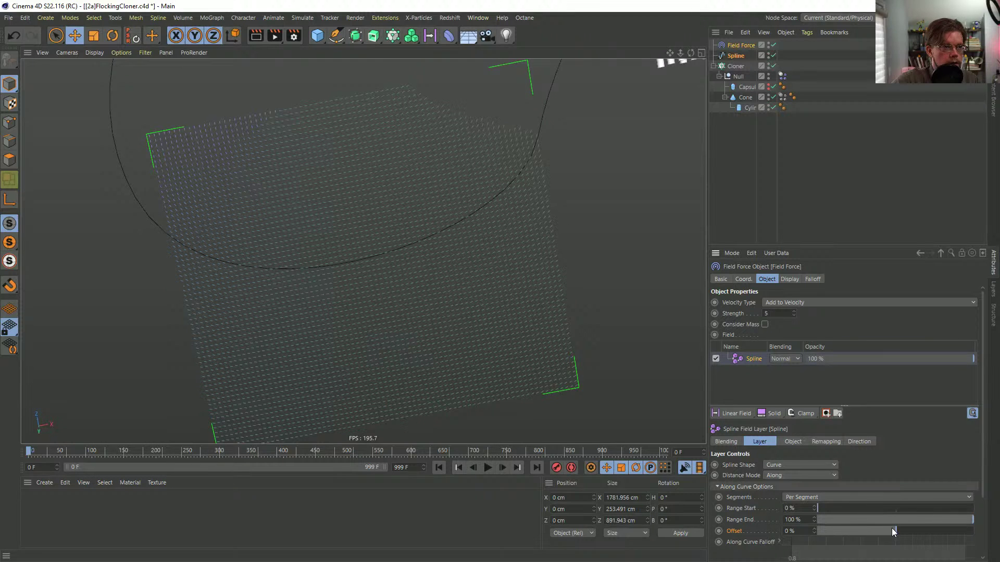
pyautogui.moveTo(889, 530); pyautogui.dragTo(972, 532)
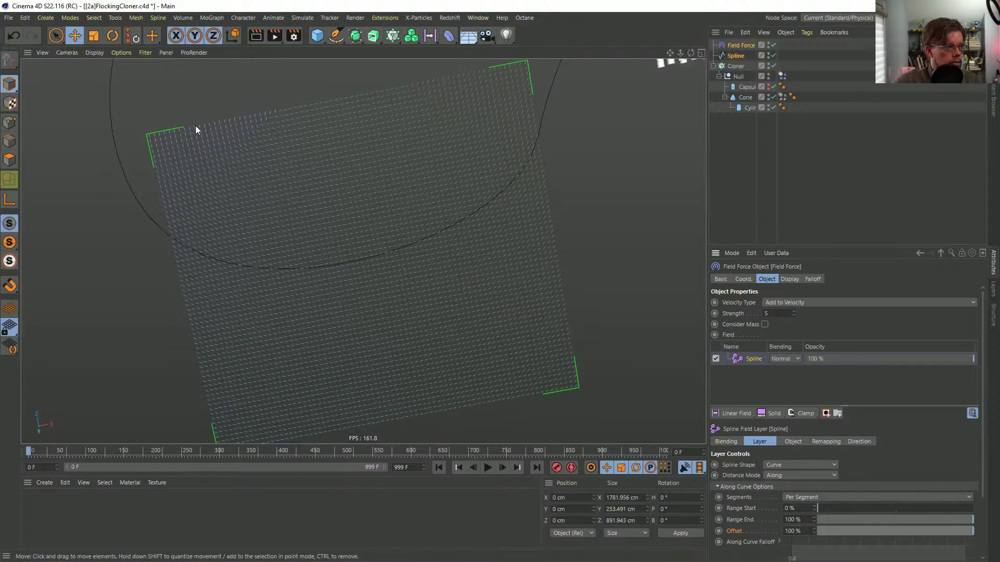
# - Enlarge the Field Force's display box to cover more of the spline and the cloned arrows, and examine the vectors
pyautogui.keyDown('alt'); pyautogui.moveTo(436, 269); pyautogui.dragTo(401, 271); pyautogui.keyUp('alt')
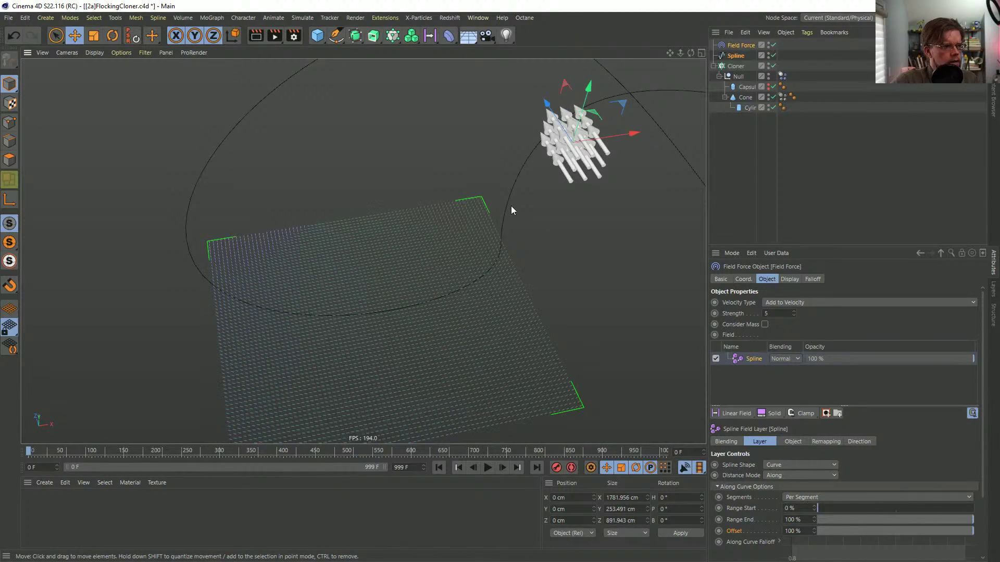
pyautogui.keyDown('alt'); pyautogui.moveTo(511, 210); pyautogui.dragTo(555, 44); pyautogui.keyUp('alt')
pyautogui.click(726, 49)
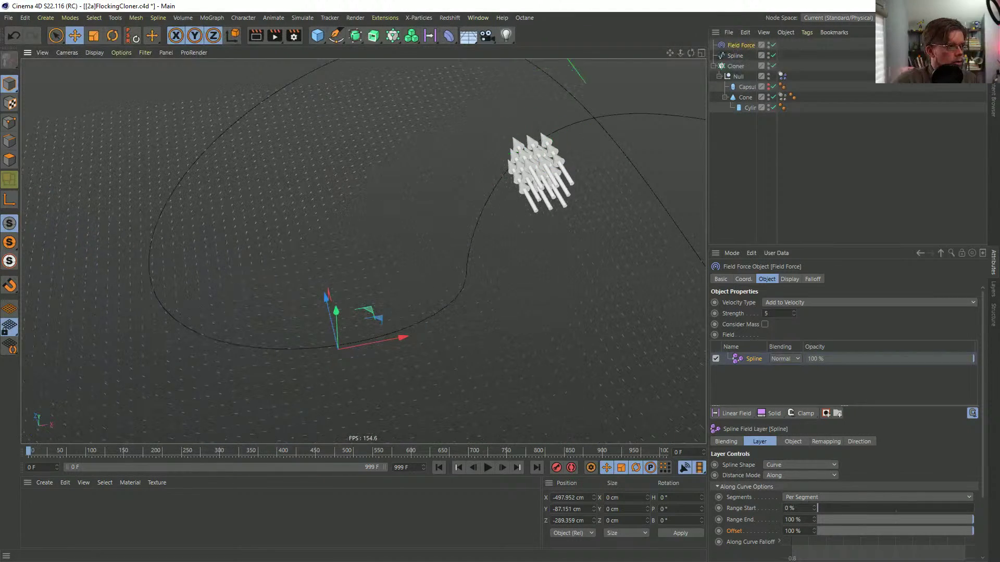
pyautogui.keyDown('alt'); pyautogui.moveTo(344, 201); pyautogui.dragTo(314, 219); pyautogui.keyUp('alt')
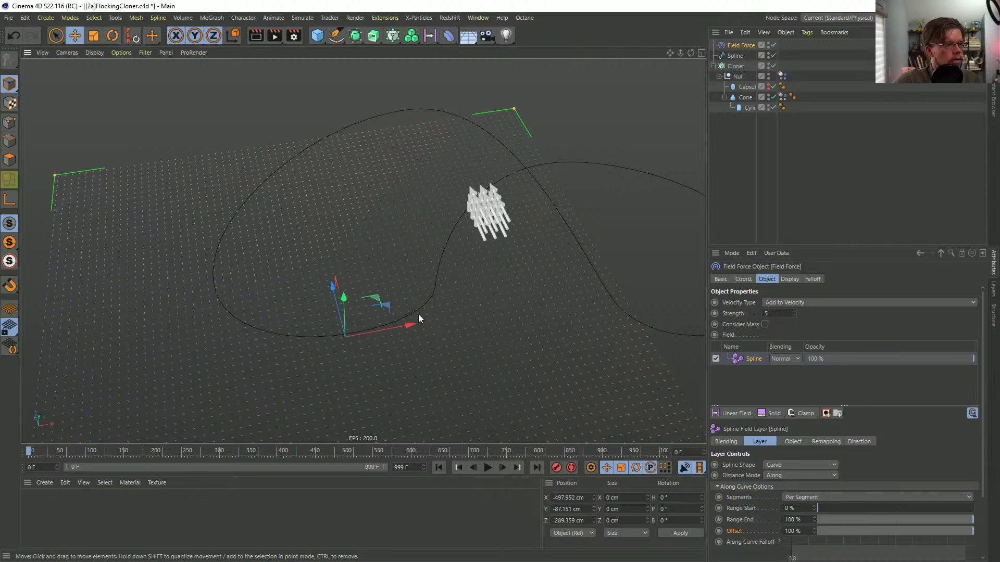
pyautogui.keyDown('alt'); pyautogui.moveTo(408, 324); pyautogui.dragTo(364, 305); pyautogui.keyUp('alt')
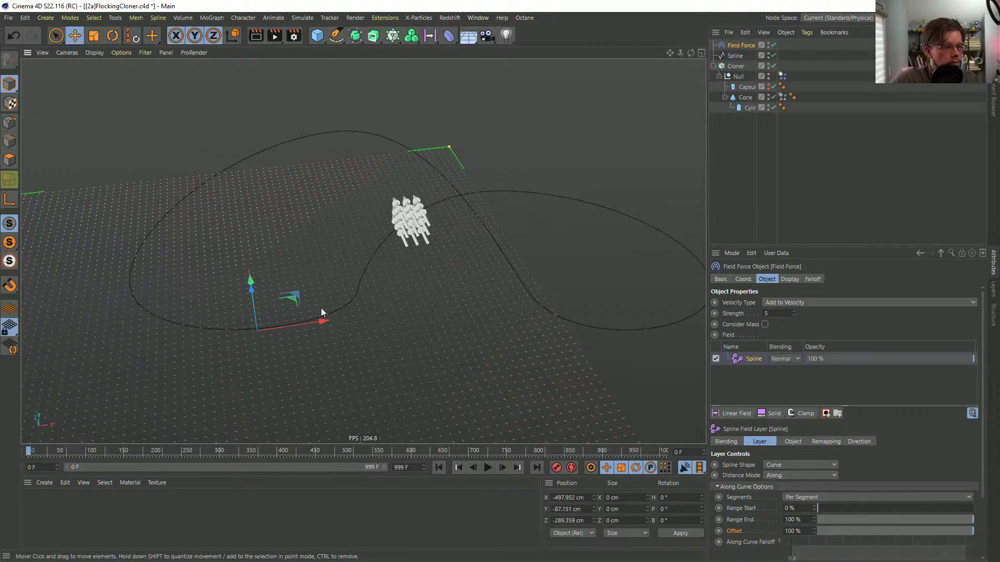
pyautogui.keyDown('alt'); pyautogui.moveTo(420, 262); pyautogui.dragTo(406, 313); pyautogui.keyUp('alt')
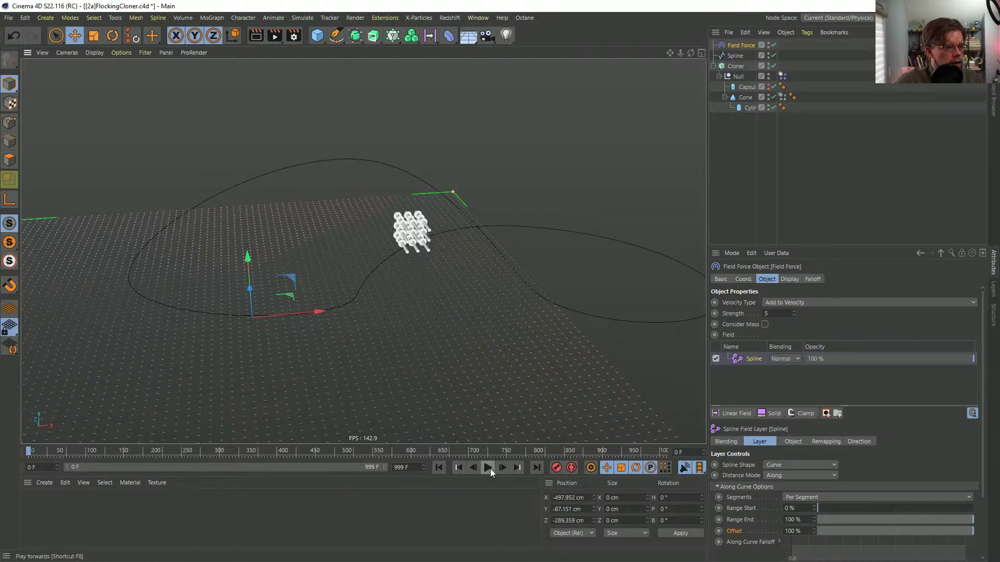
# - Play the simulation, raise the Field Force's strength to 40 and restart the playback from frame 0
pyautogui.click(490, 468)
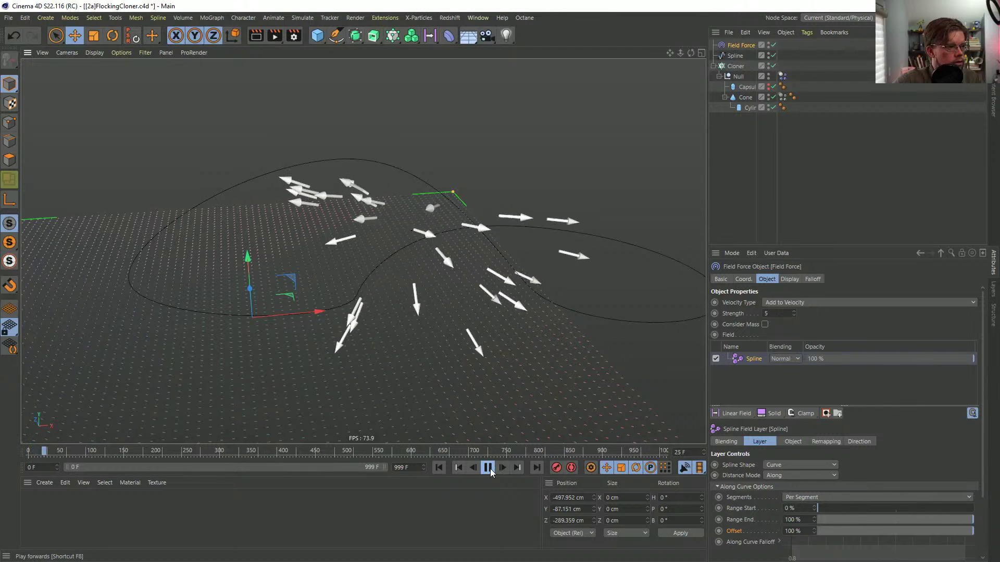
pyautogui.keyDown('alt'); pyautogui.moveTo(484, 313); pyautogui.dragTo(528, 317); pyautogui.keyUp('alt')
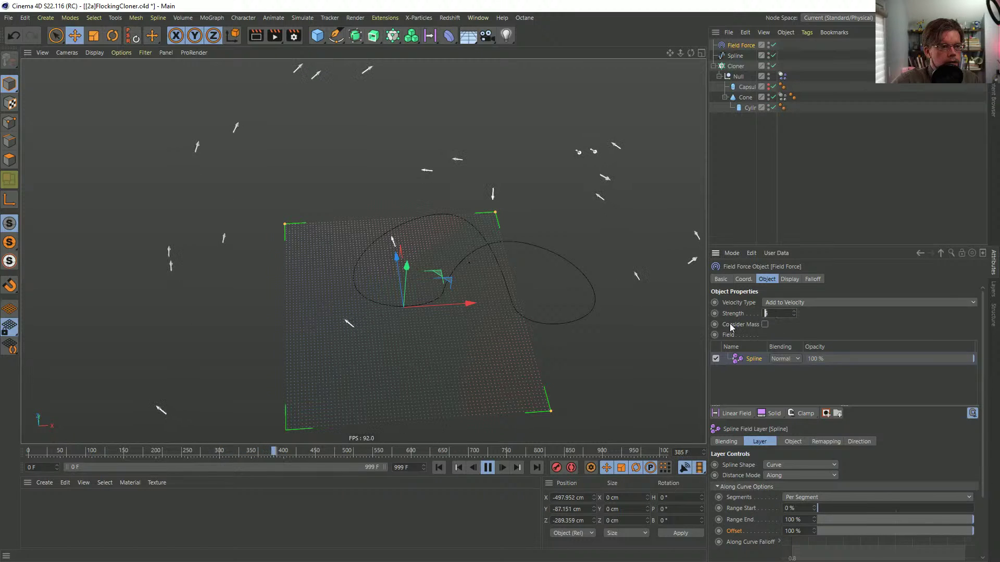
pyautogui.click(768, 313)
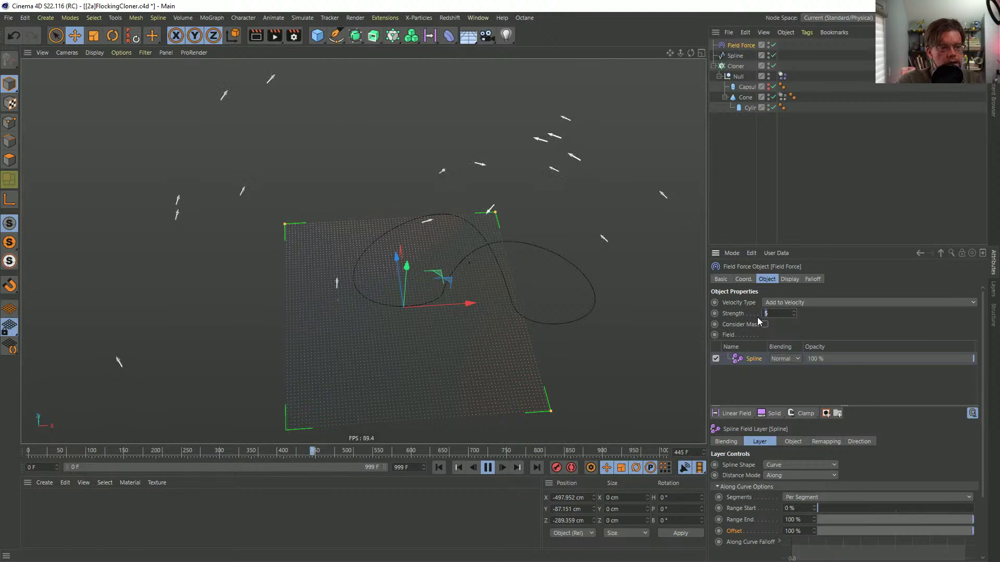
pyautogui.write('40')
pyautogui.press('Return')
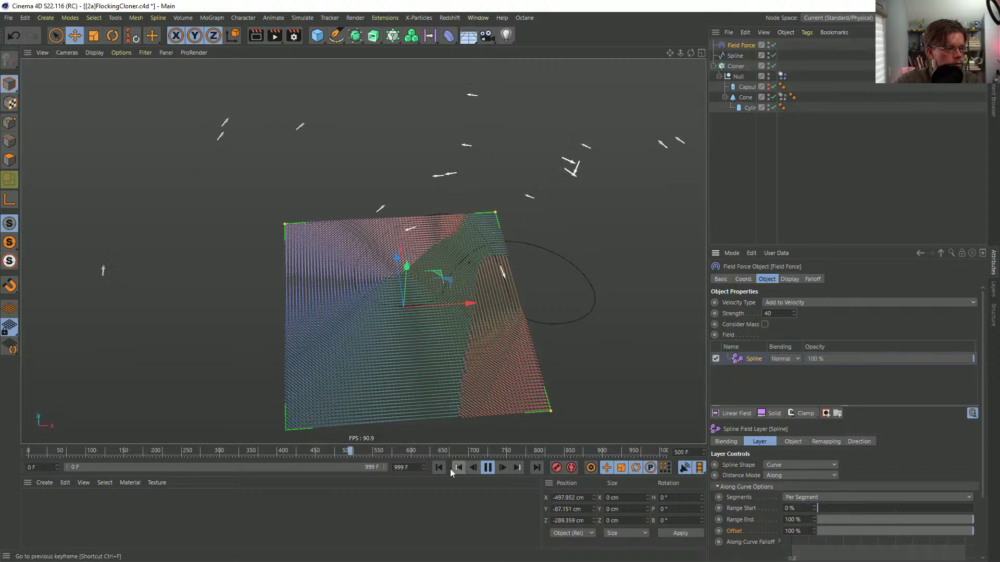
pyautogui.click(439, 467)
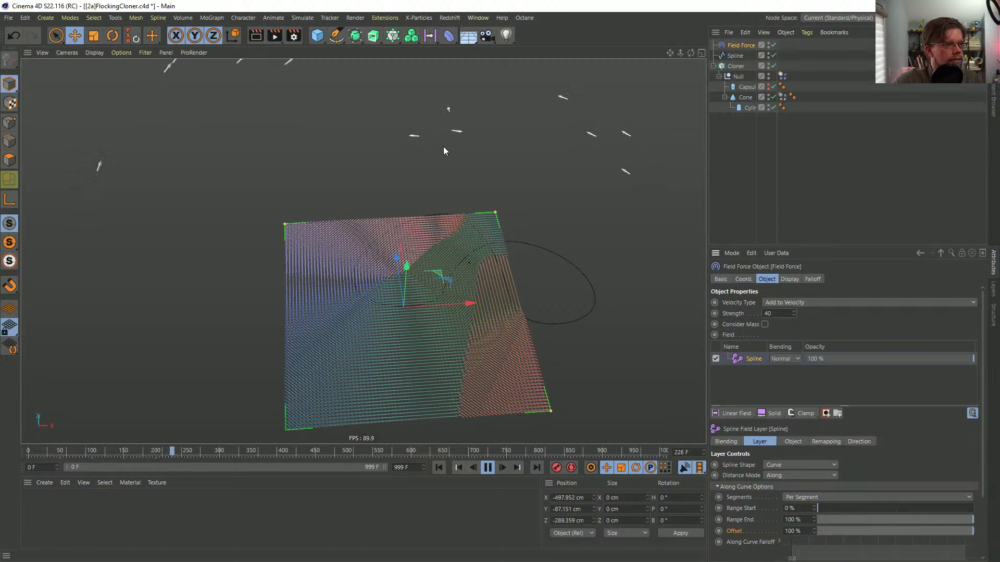
# - Examine from several angles how the arrows move relative to the spline's force field during playback, with the Spline field layer selected
pyautogui.keyDown('alt'); pyautogui.moveTo(460, 276); pyautogui.dragTo(473, 225); pyautogui.keyUp('alt')
pyautogui.keyDown('alt'); pyautogui.moveTo(461, 272); pyautogui.dragTo(470, 317); pyautogui.keyUp('alt')
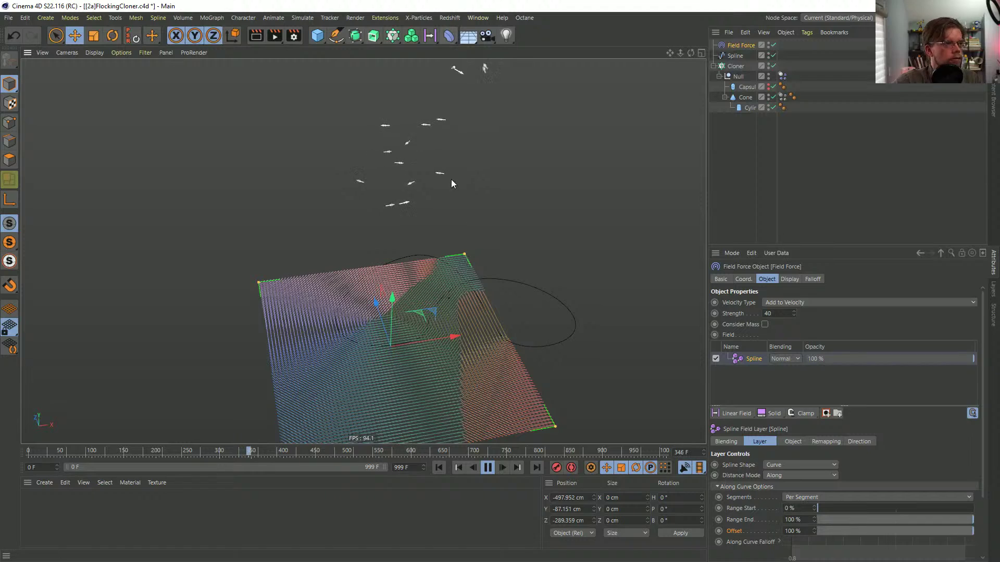
pyautogui.keyDown('alt'); pyautogui.moveTo(451, 179); pyautogui.dragTo(465, 331); pyautogui.keyUp('alt')
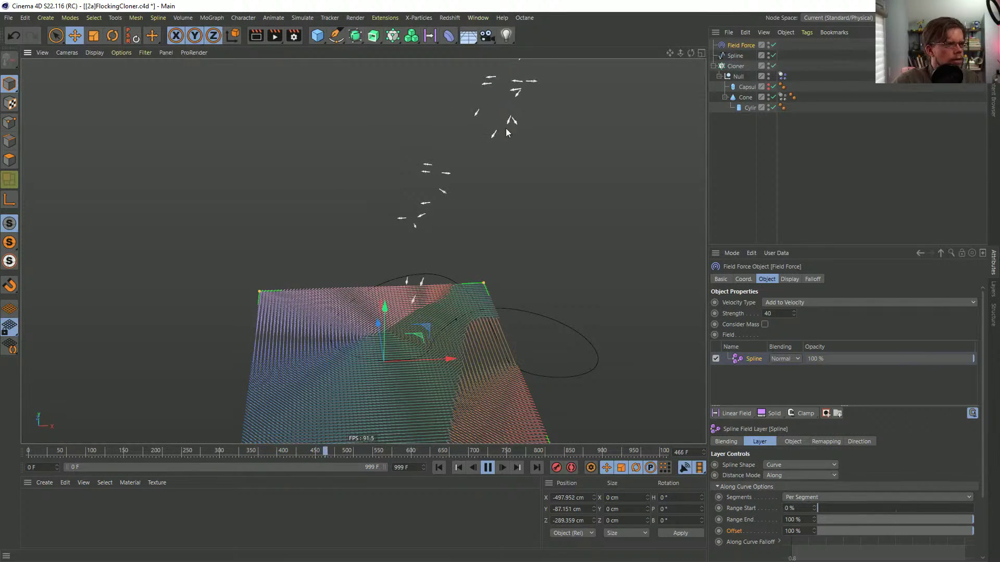
pyautogui.keyDown('alt'); pyautogui.moveTo(495, 254); pyautogui.dragTo(354, 321); pyautogui.keyUp('alt')
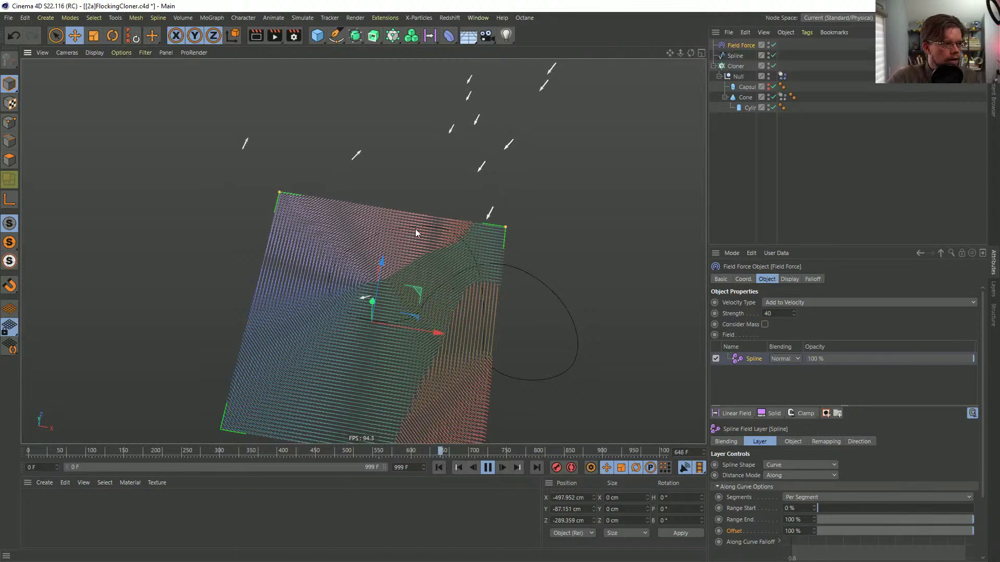
pyautogui.keyDown('alt'); pyautogui.moveTo(356, 311); pyautogui.dragTo(416, 289); pyautogui.keyUp('alt')
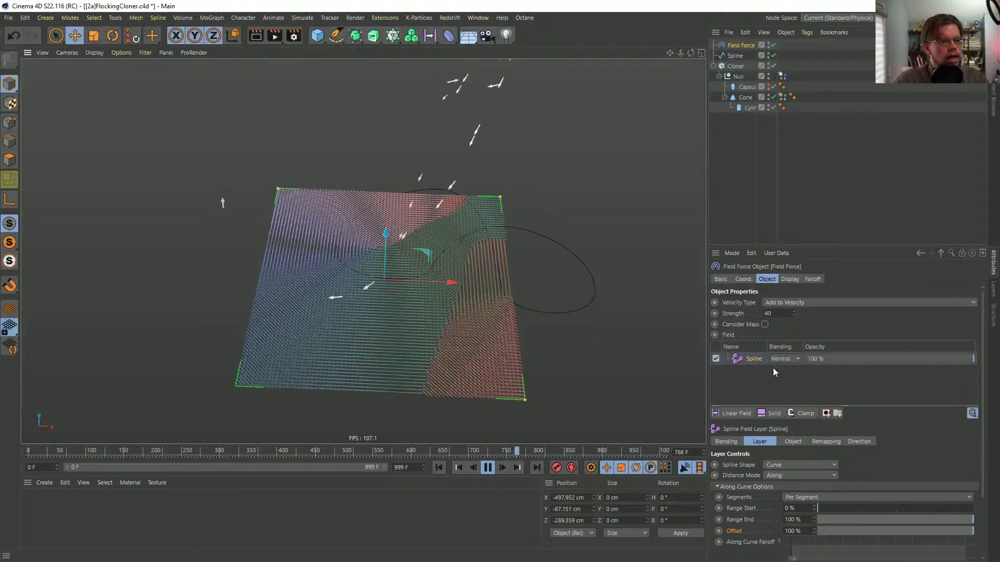
pyautogui.click(753, 359)
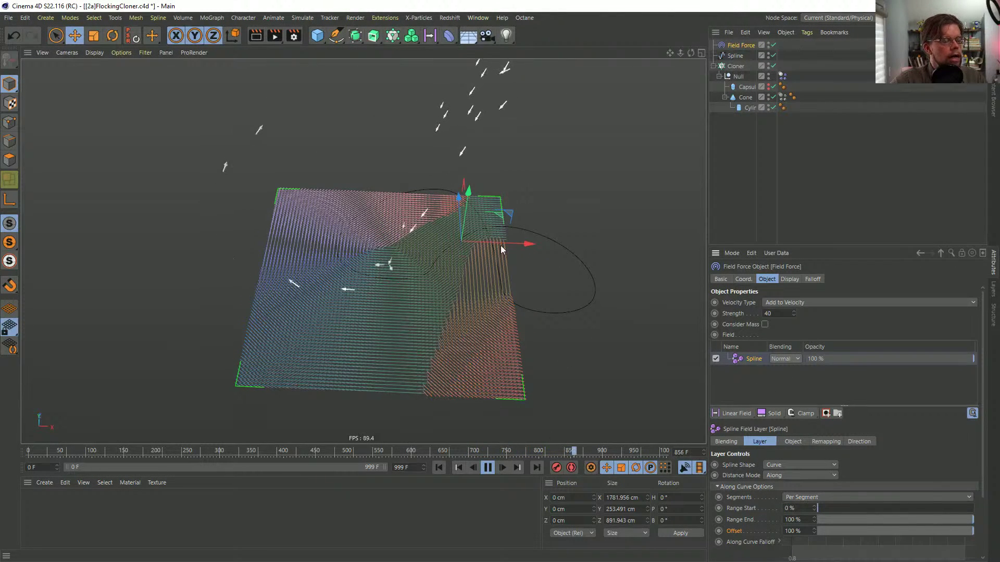
pyautogui.scroll(2, 416, 273)
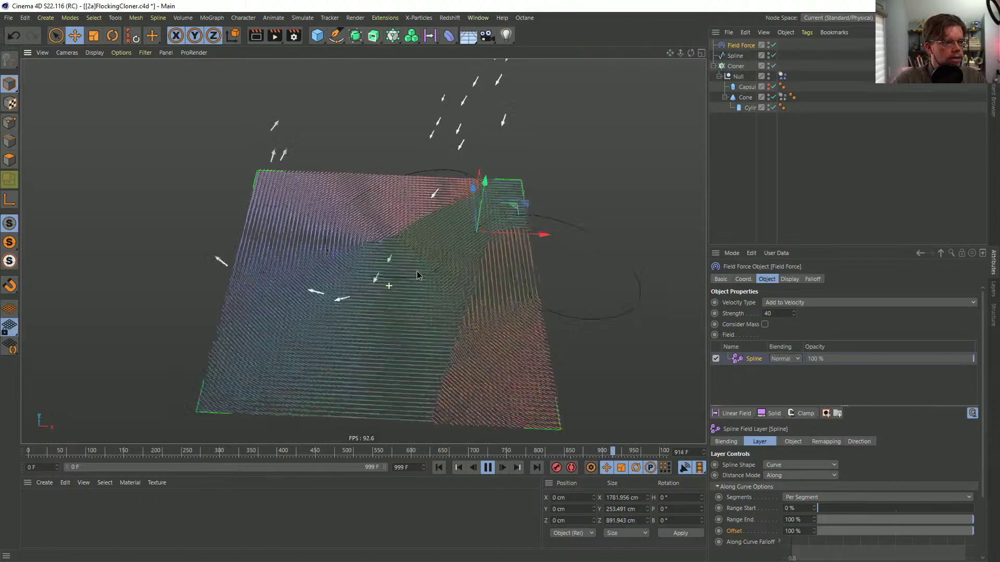
pyautogui.scroll(2, 417, 275)
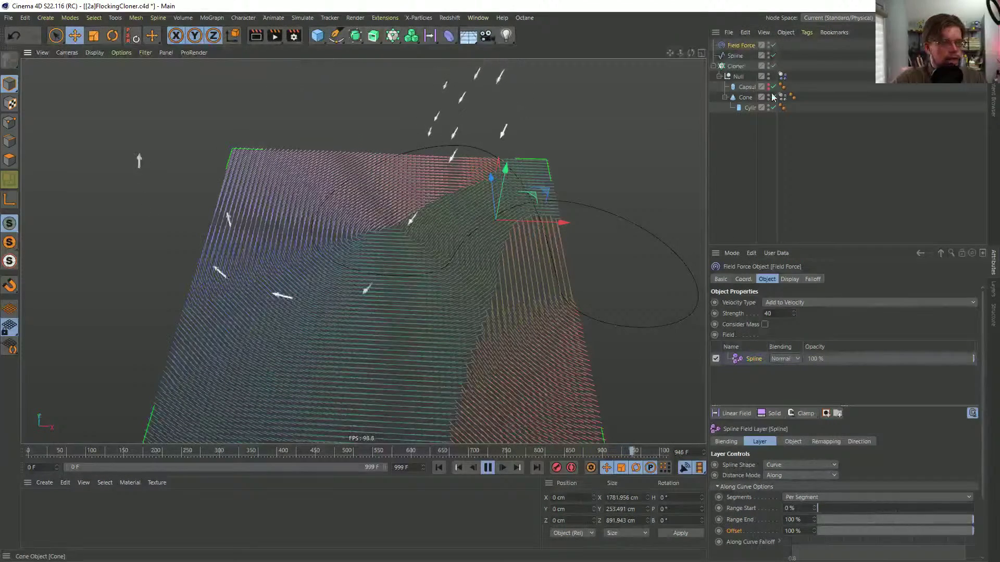
# - Add the spline to the Field Force's field list a second time and set the new layer's distance mode to Radius
pyautogui.click(737, 56)
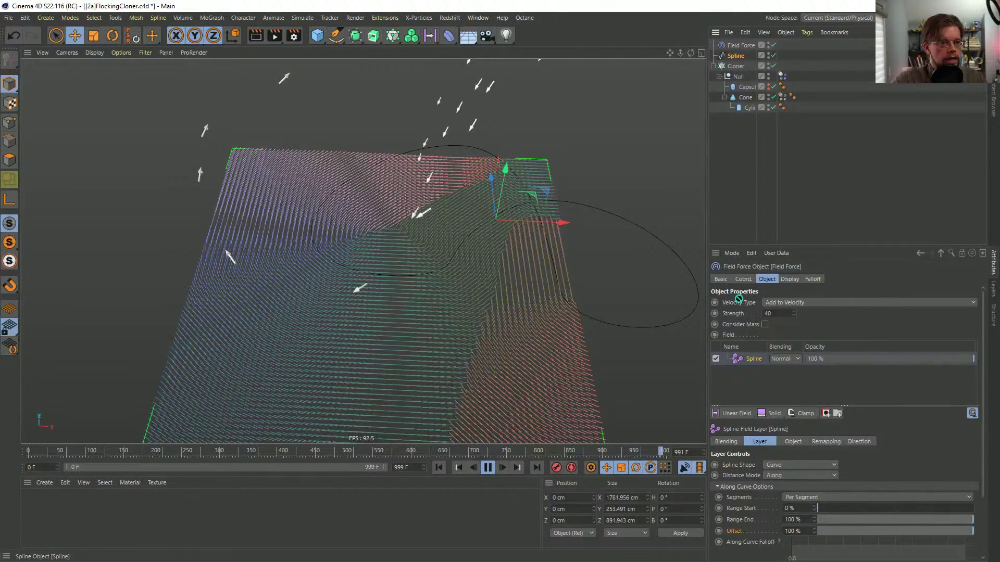
pyautogui.moveTo(742, 358); pyautogui.dragTo(743, 364)
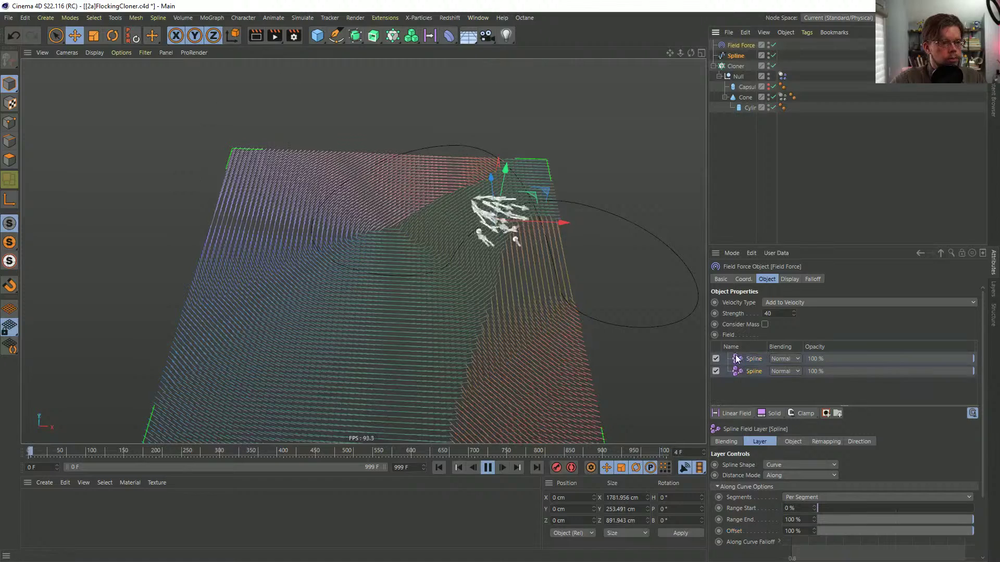
pyautogui.click(772, 476)
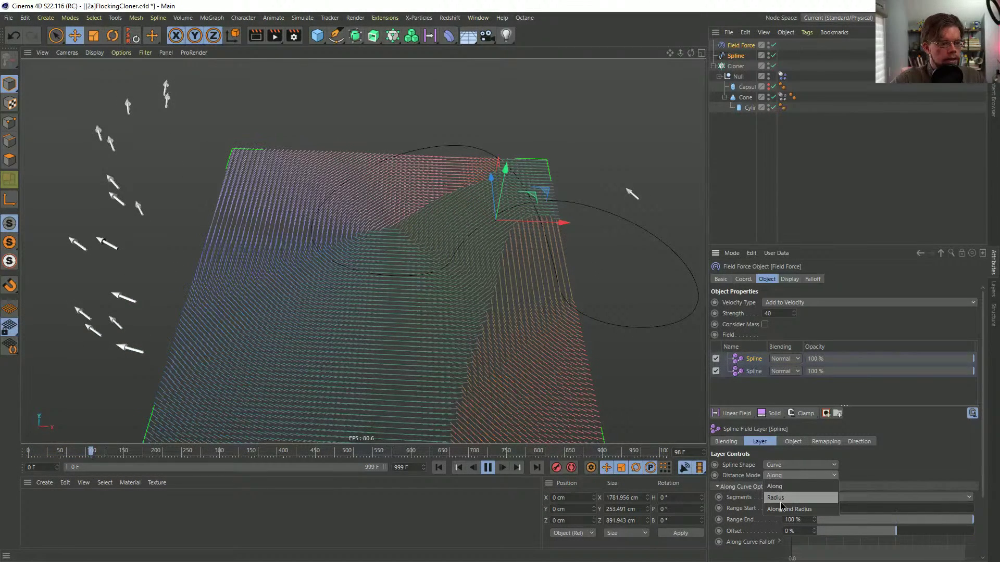
pyautogui.click(778, 502)
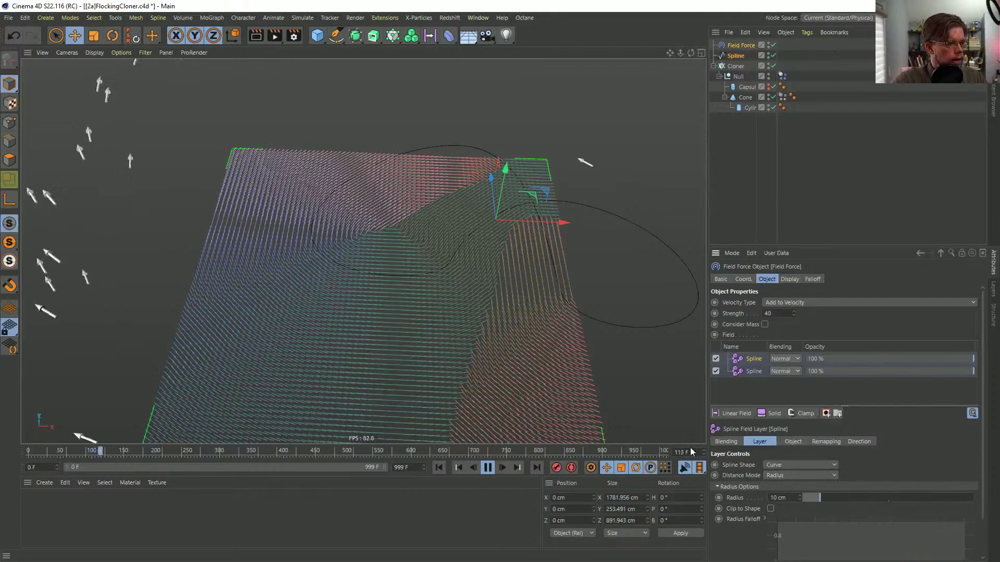
# - Disable the original Spline field layer and raise the new layer's radius to 2364 cm
pyautogui.click(716, 371)
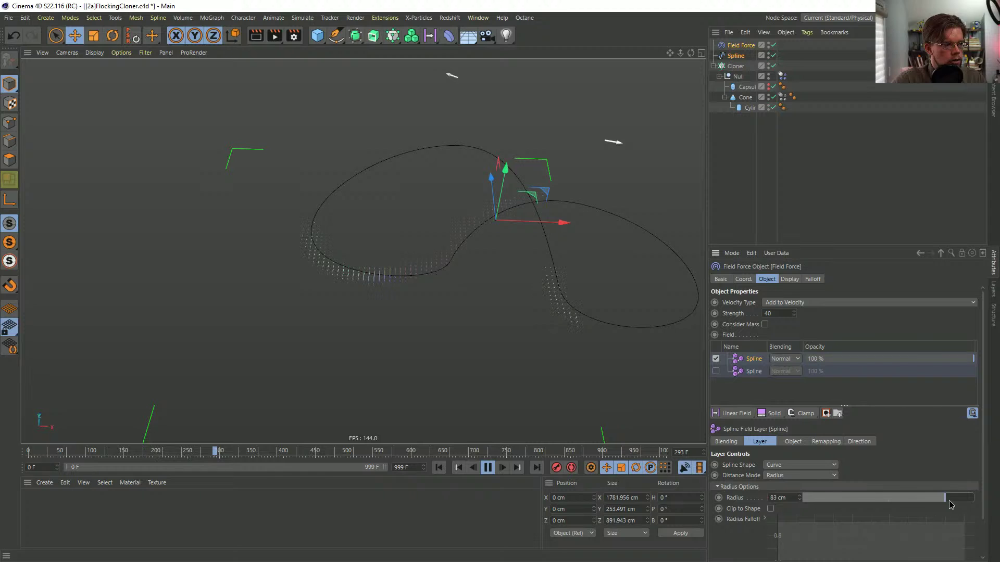
pyautogui.keyDown('alt'); pyautogui.moveTo(419, 308); pyautogui.dragTo(538, 231); pyautogui.keyUp('alt')
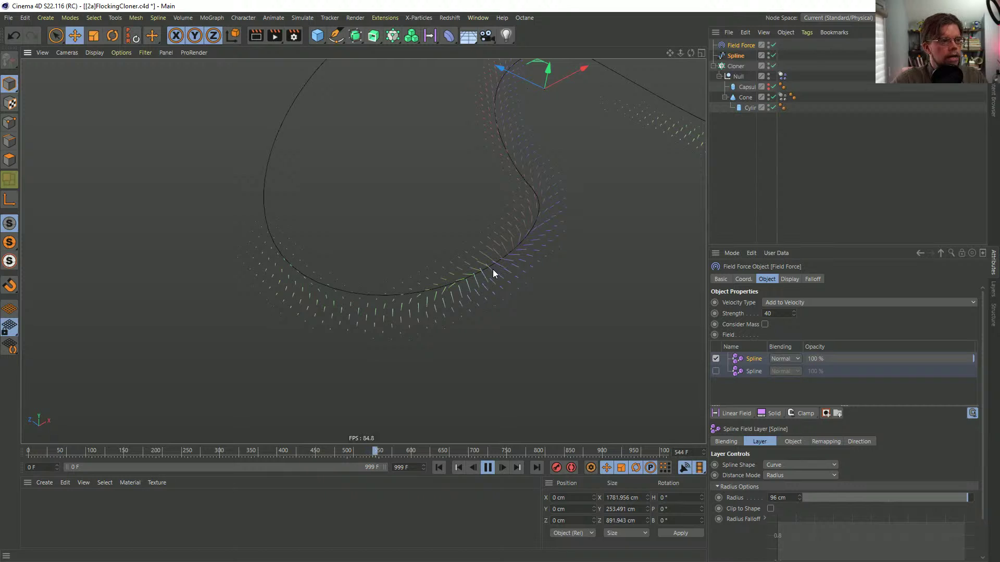
pyautogui.keyDown('alt'); pyautogui.moveTo(493, 269); pyautogui.dragTo(521, 243); pyautogui.keyUp('alt')
pyautogui.keyDown('alt'); pyautogui.moveTo(521, 243); pyautogui.dragTo(414, 283, button='middle'); pyautogui.keyUp('alt')
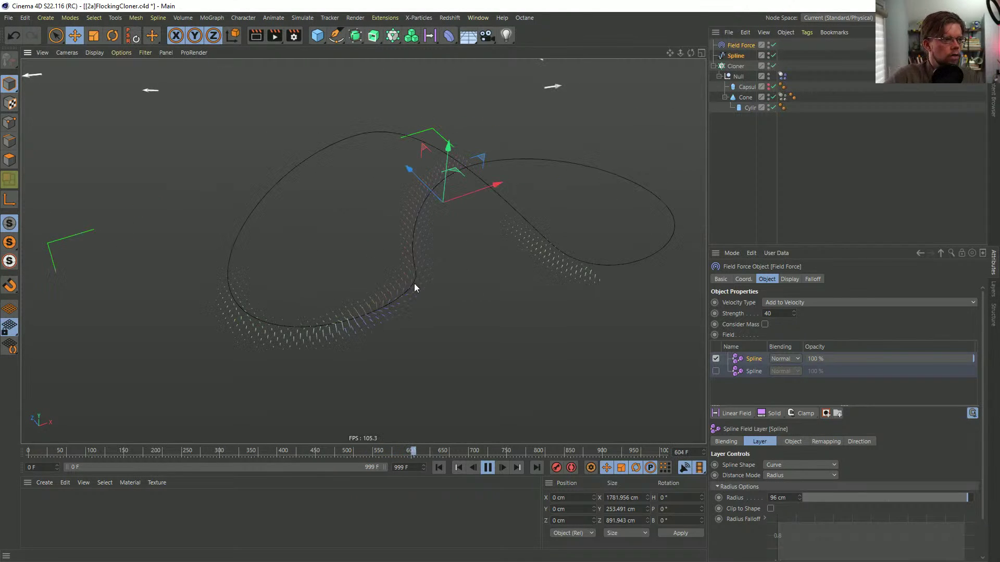
pyautogui.moveTo(869, 492); pyautogui.dragTo(945, 499)
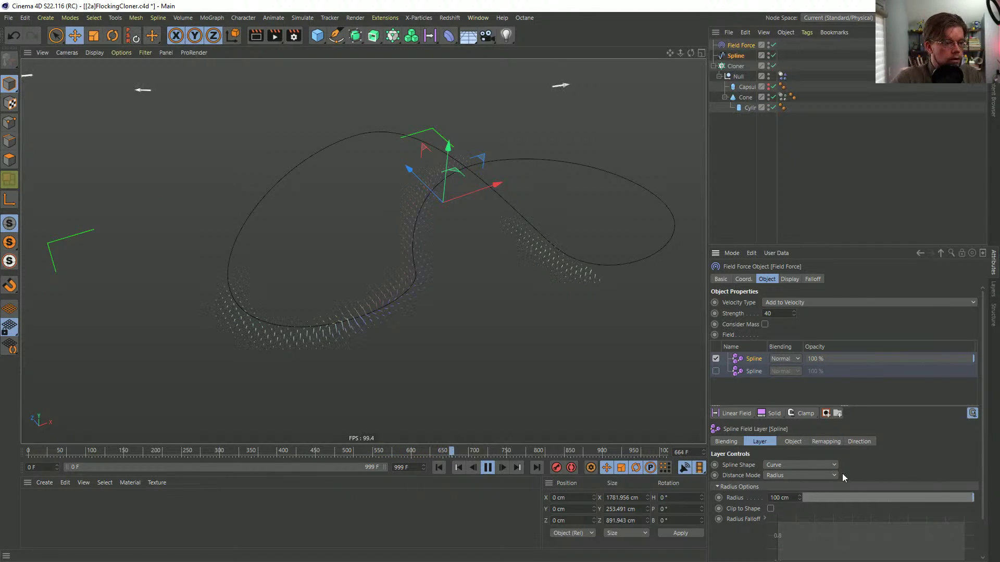
pyautogui.moveTo(799, 498); pyautogui.dragTo(800, 469)
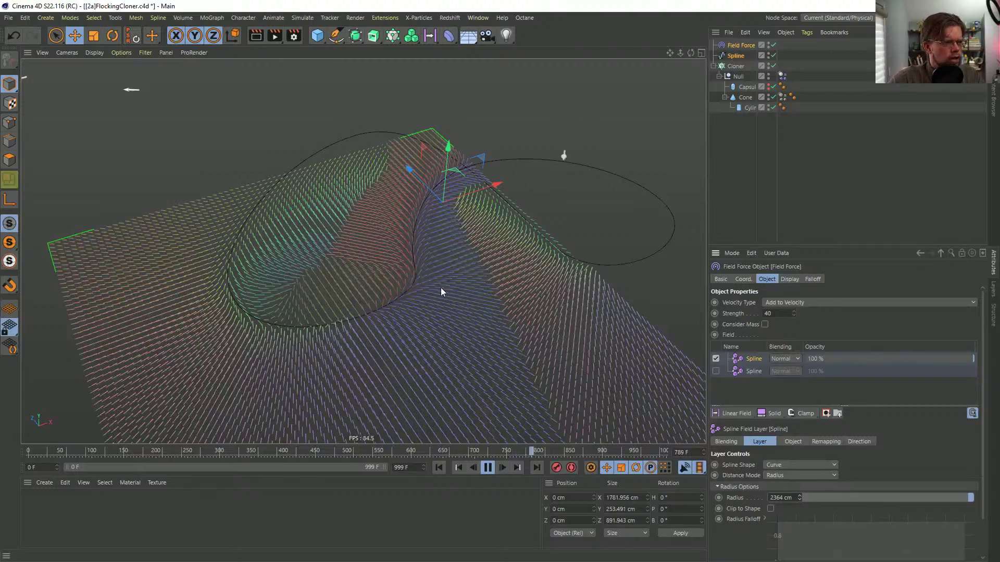
# - Restart the playback and examine from several angles how the arrows respond to the radius-based Spline layer alone
pyautogui.keyDown('alt'); pyautogui.moveTo(451, 298); pyautogui.dragTo(365, 244); pyautogui.keyUp('alt')
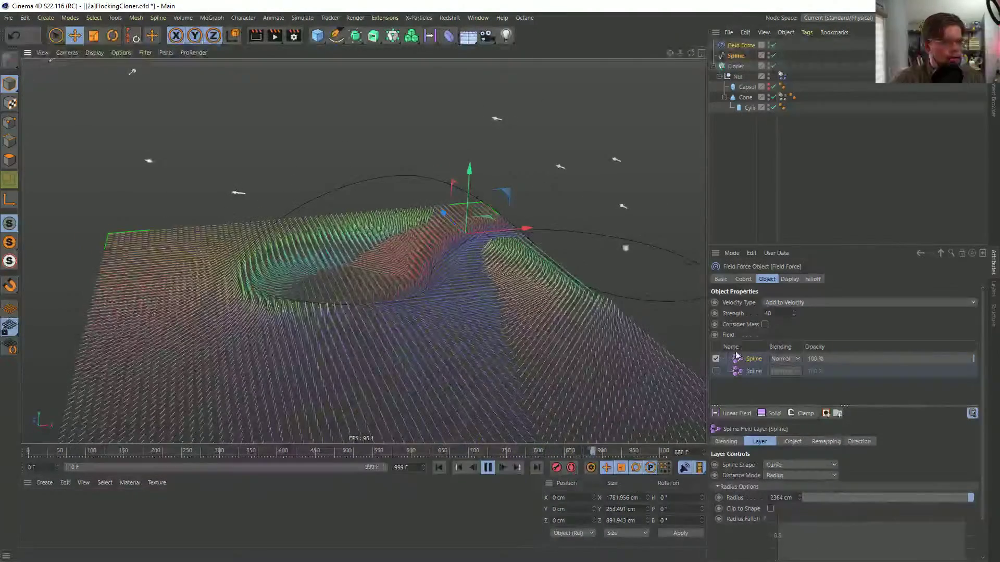
pyautogui.click(439, 467)
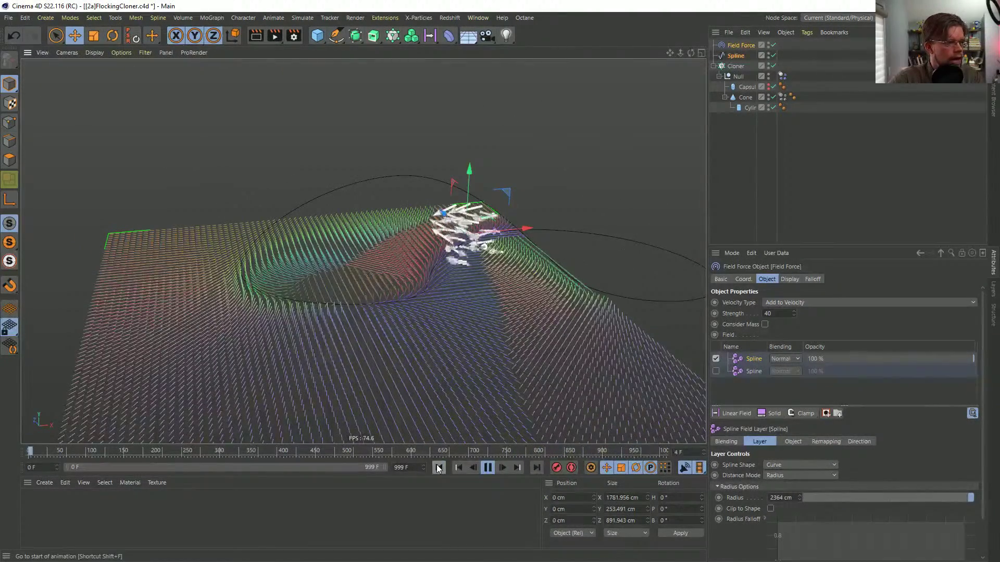
pyautogui.keyDown('alt'); pyautogui.moveTo(394, 301); pyautogui.dragTo(420, 324); pyautogui.keyUp('alt')
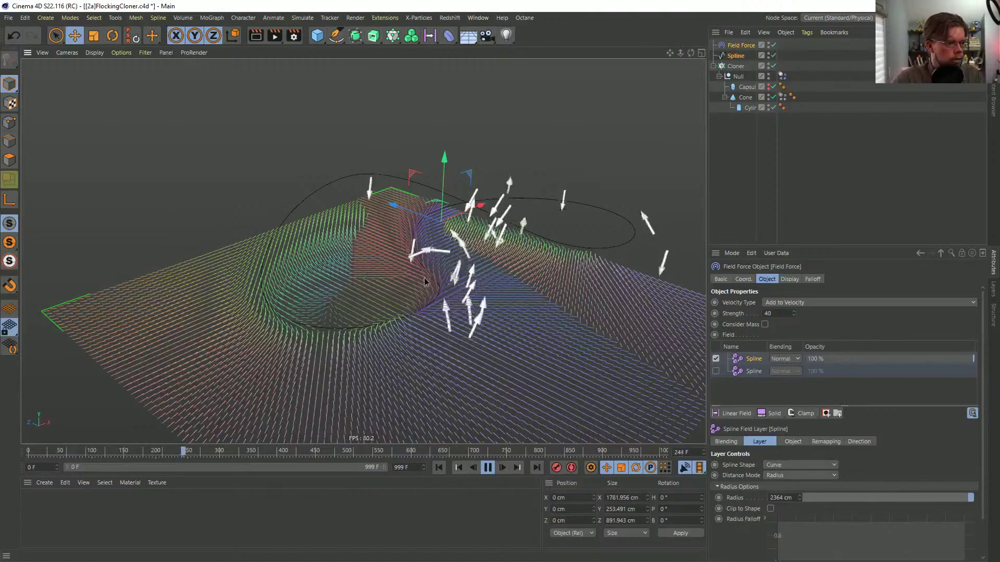
pyautogui.keyDown('alt'); pyautogui.moveTo(493, 305); pyautogui.dragTo(394, 321); pyautogui.keyUp('alt')
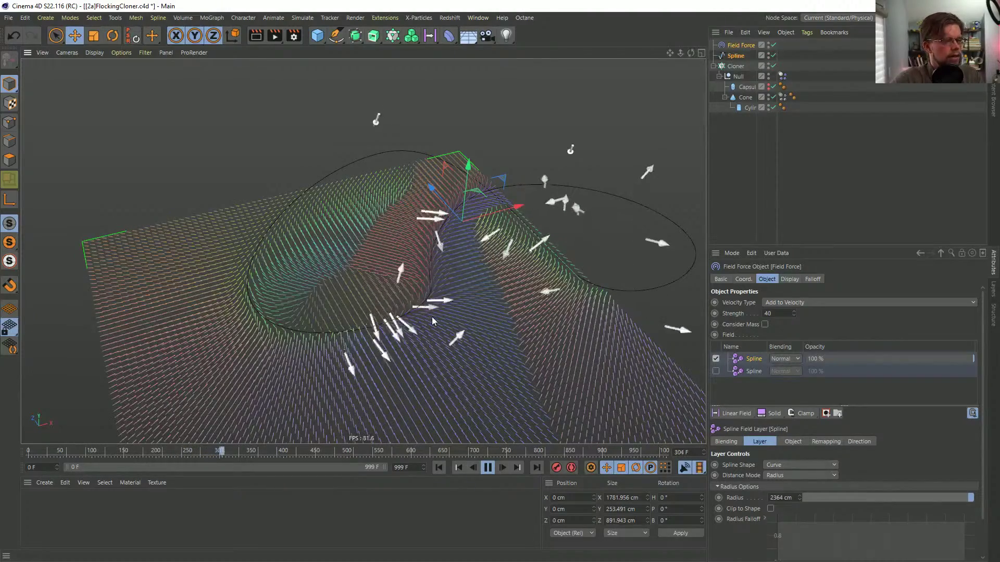
# - Re-enable the original Spline layer and set the radius-based layer's blending to Add
pyautogui.click(715, 371)
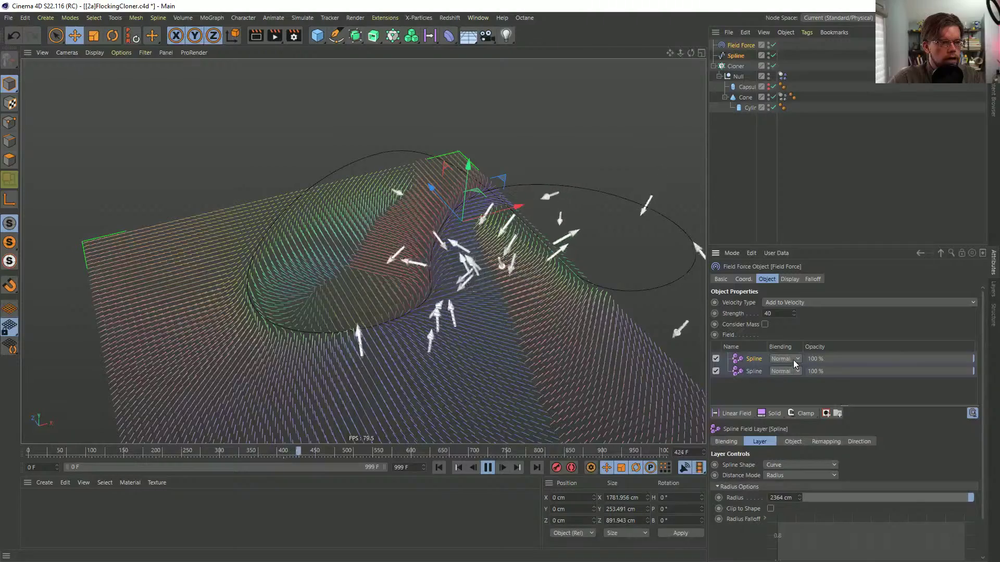
pyautogui.click(785, 371)
pyautogui.click(779, 452)
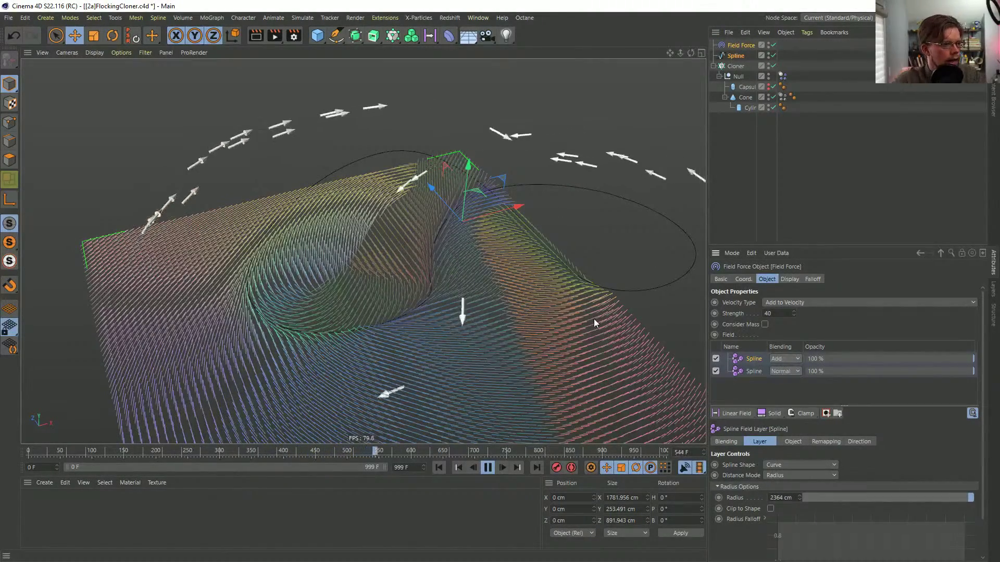
pyautogui.keyDown('alt'); pyautogui.moveTo(586, 310); pyautogui.dragTo(406, 307); pyautogui.keyUp('alt')
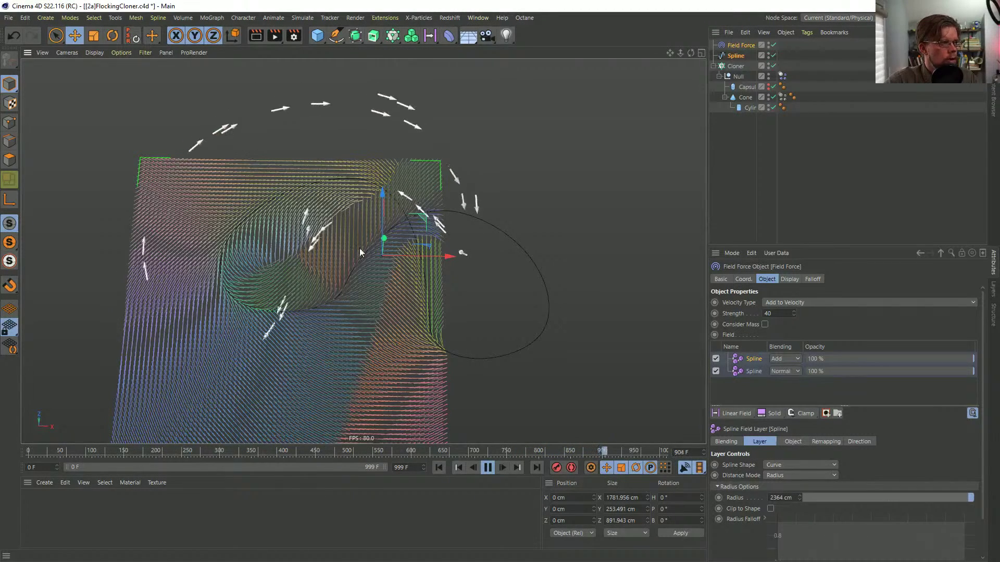
# - Set the aerodynamic lift in the Null's Dynamics Body tag to 5 % and restart the playback
pyautogui.click(782, 76)
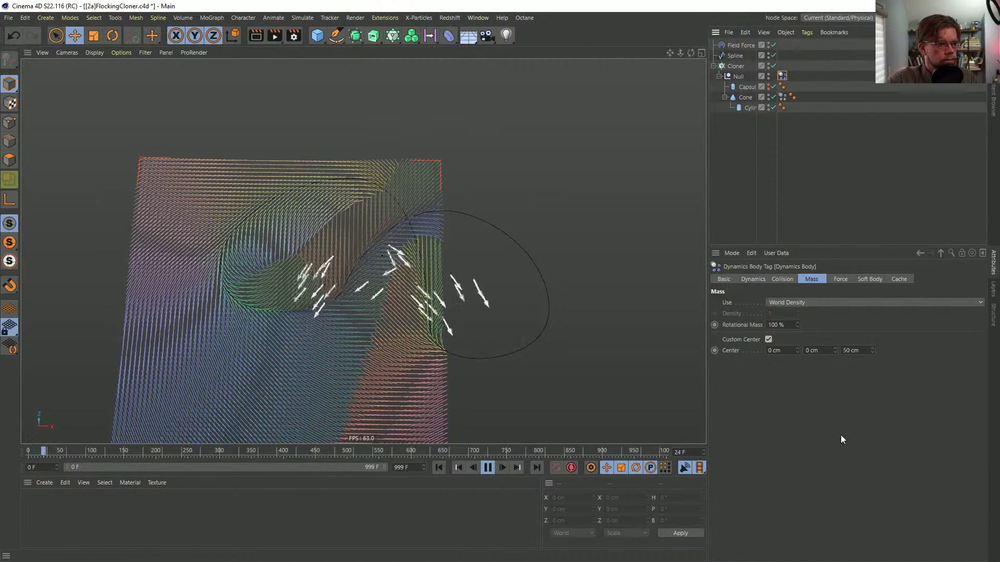
pyautogui.click(839, 278)
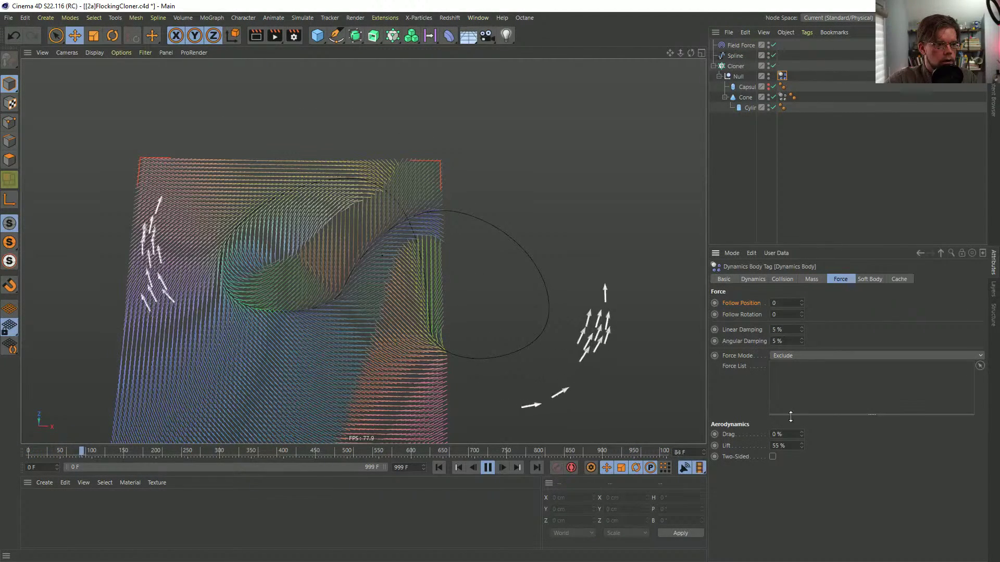
pyautogui.click(786, 445)
pyautogui.write('1')
pyautogui.press('Return')
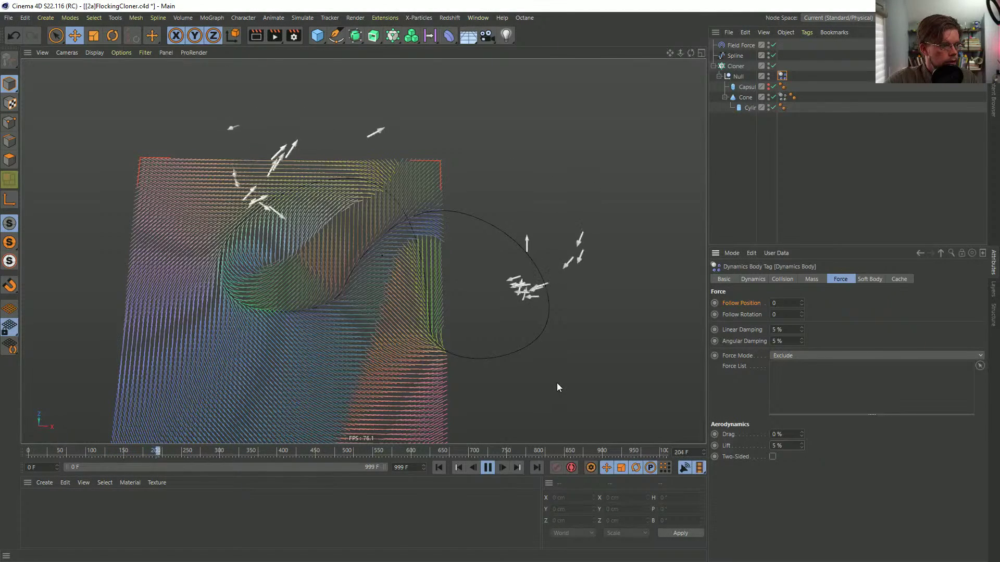
pyautogui.click(438, 468)
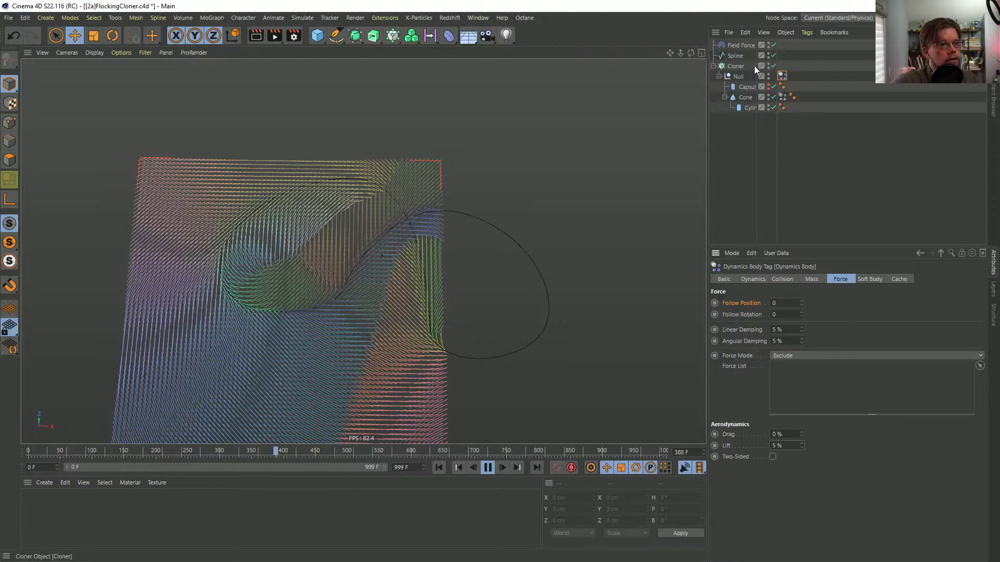
# - Add a Friction force to the scene and examine how the arrows move along the spline with it
pyautogui.click(743, 44)
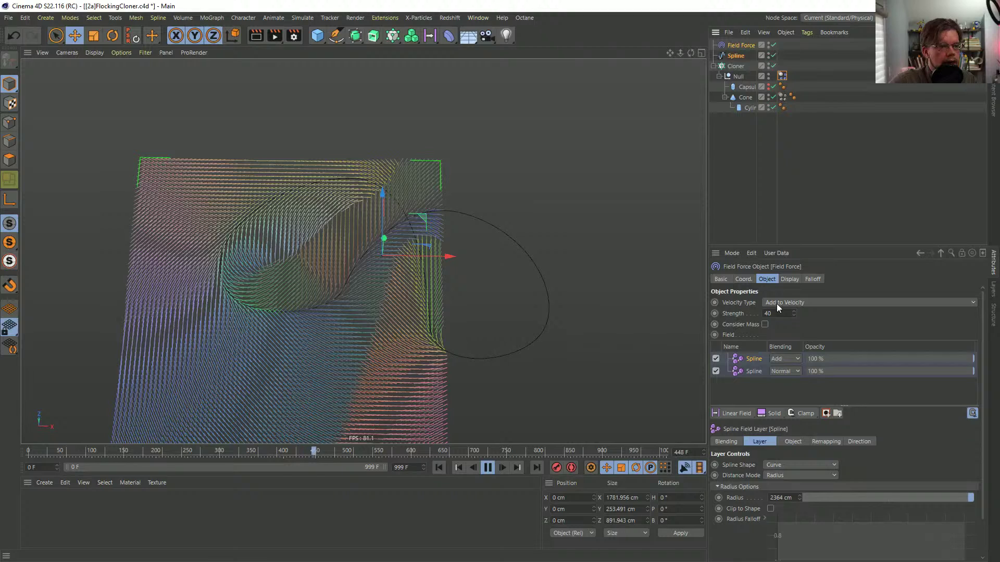
pyautogui.click(281, 18)
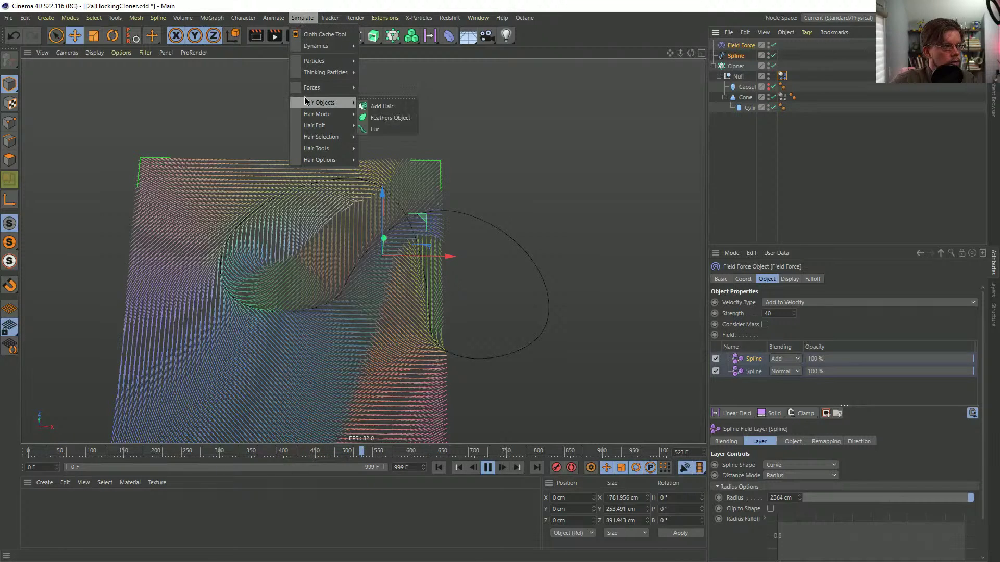
pyautogui.moveTo(333, 88)
pyautogui.click(383, 138)
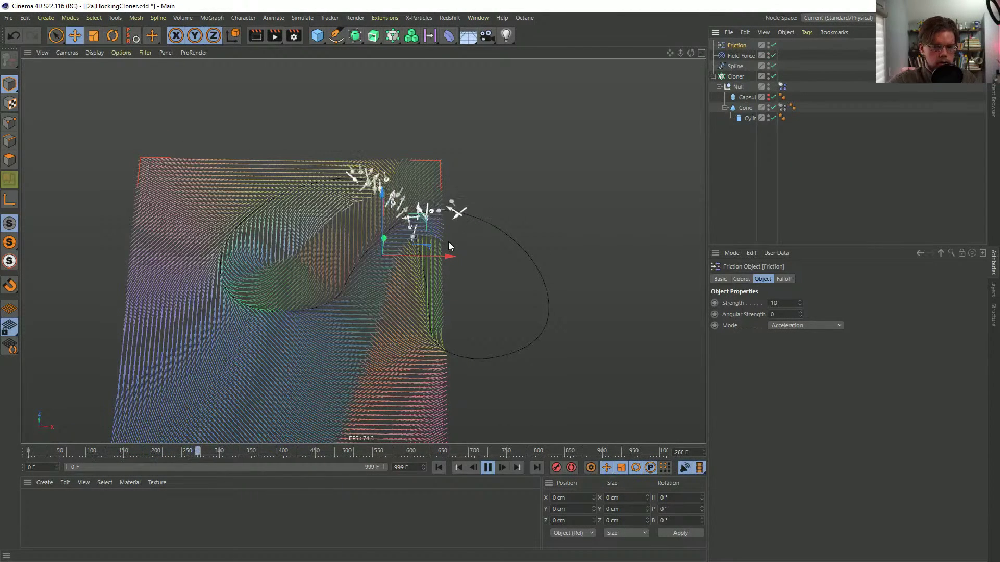
pyautogui.keyDown('alt'); pyautogui.moveTo(363, 258); pyautogui.dragTo(361, 237); pyautogui.keyUp('alt')
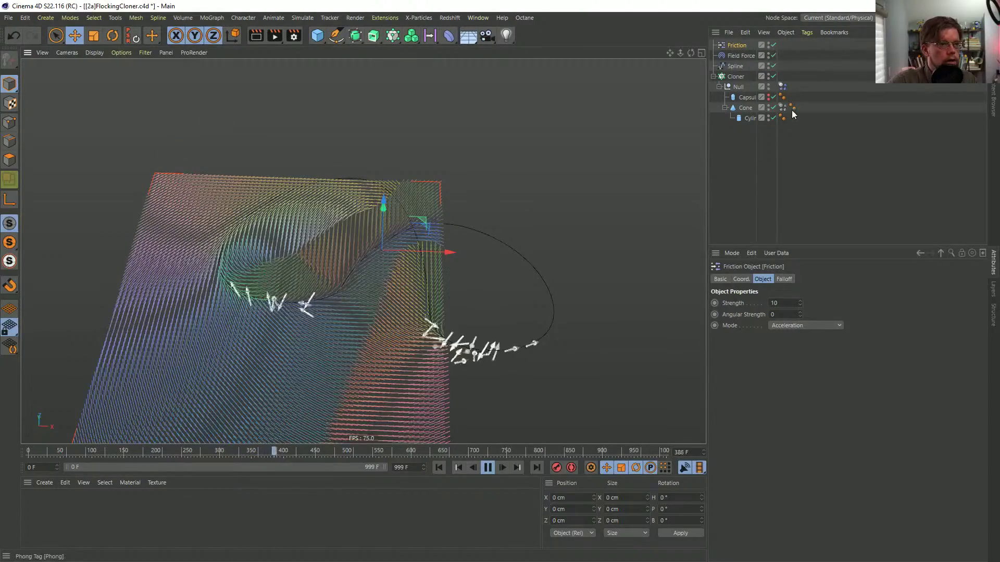
# - Set the lift in the Null's Dynamics Body tag to 55 % and examine the arrows' orientation up close
pyautogui.click(782, 86)
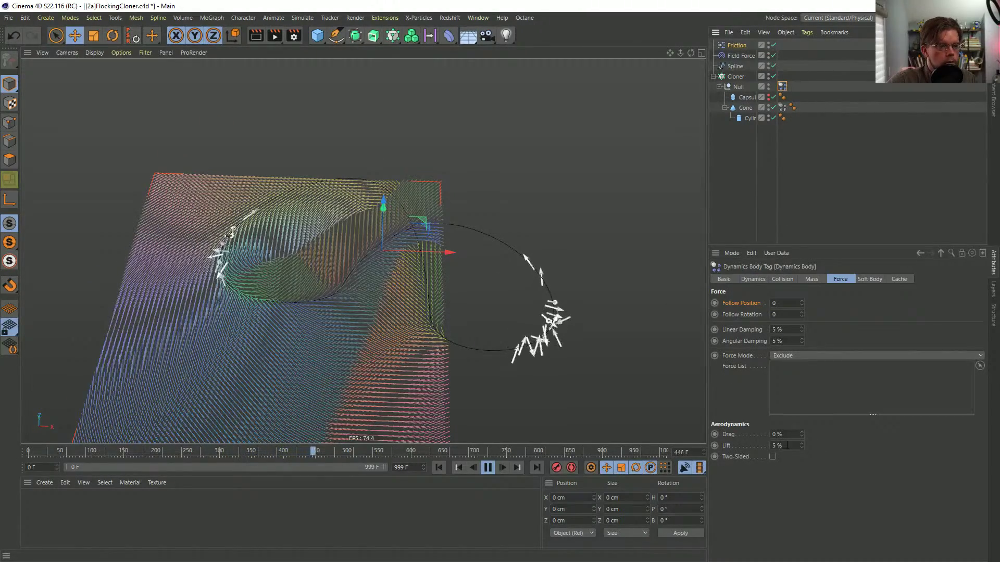
pyautogui.moveTo(788, 445); pyautogui.dragTo(727, 424)
pyautogui.write('55')
pyautogui.press('Return')
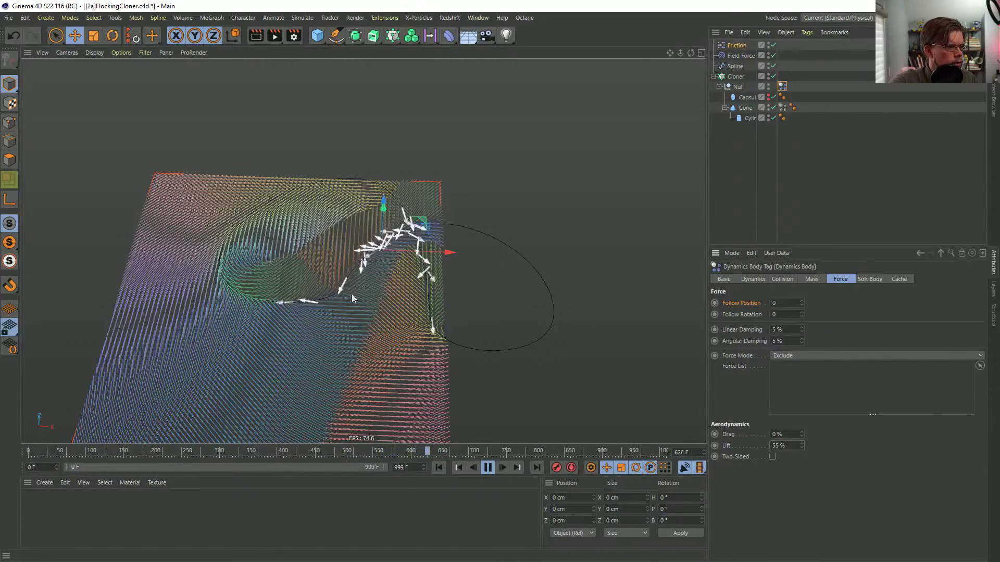
pyautogui.scroll(5, 385, 258)
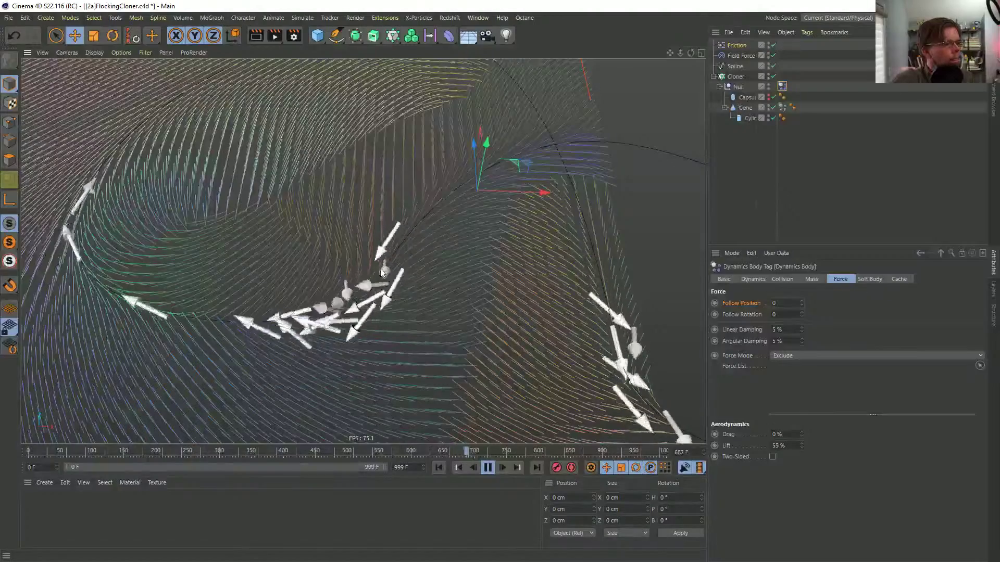
pyautogui.scroll(-4, 102, 295)
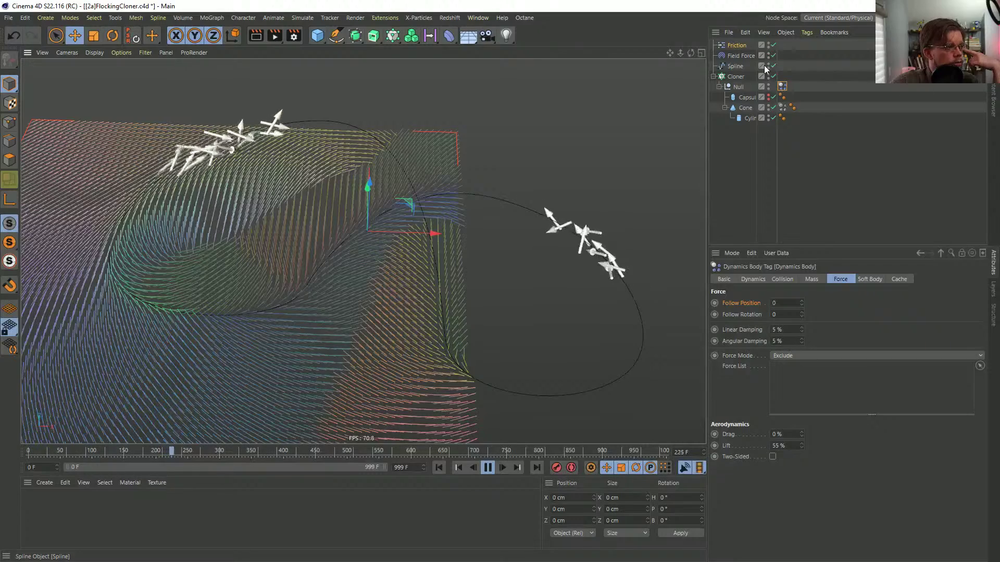
# - Compare the arrows' motion from the start of the playback with the Field Force's radius-based Spline layer switched off and on again
pyautogui.click(738, 55)
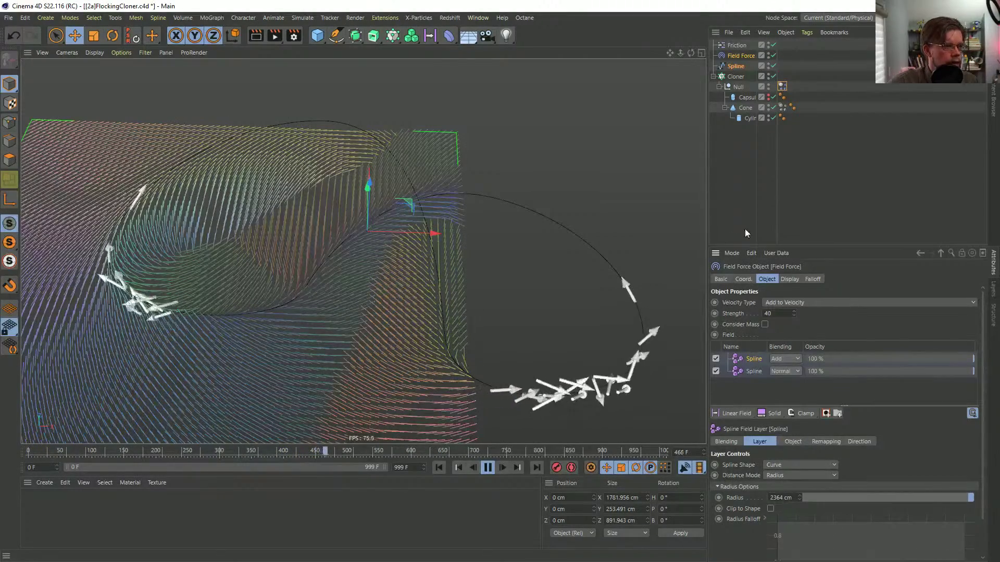
pyautogui.moveTo(744, 246); pyautogui.dragTo(745, 198)
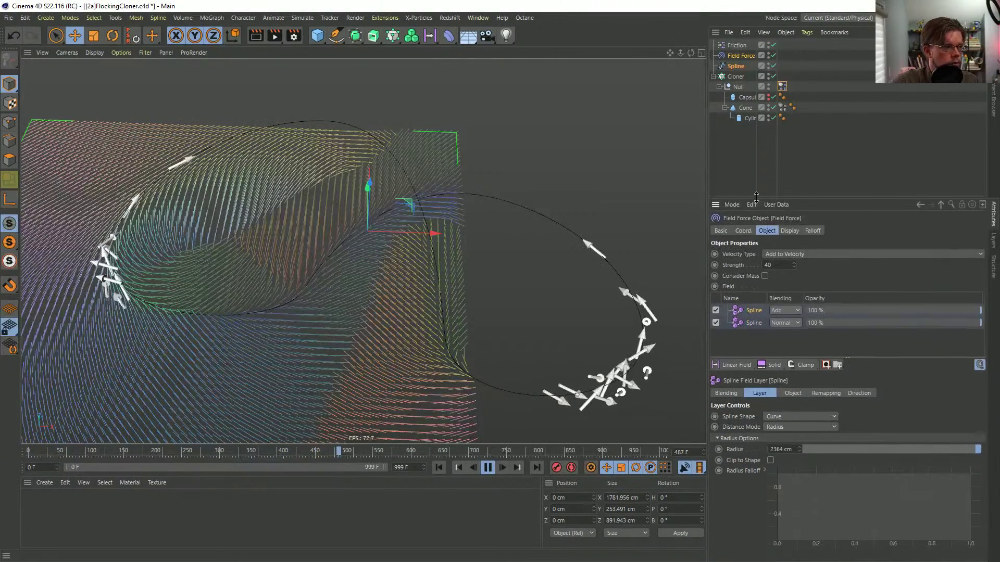
pyautogui.click(715, 309)
pyautogui.click(439, 469)
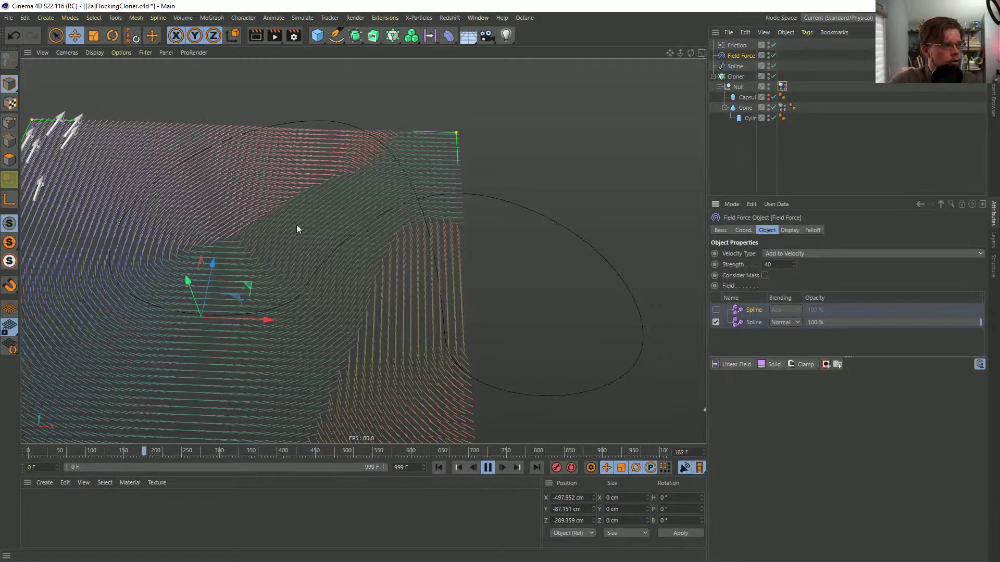
pyautogui.click(715, 310)
pyautogui.click(720, 310)
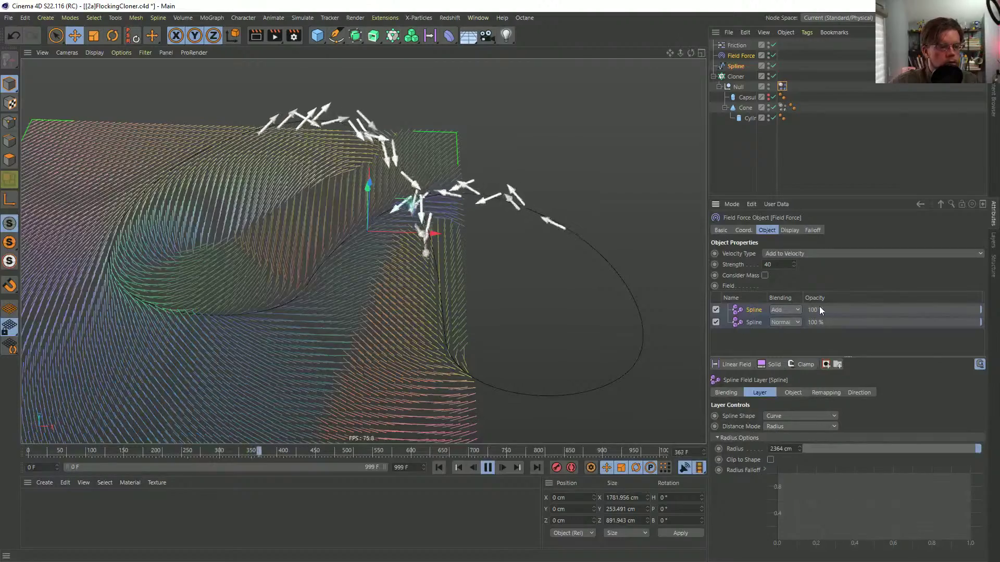
# - Lower the radius-based Spline layer's opacity to 20 %, restart the playback and examine the arrows' path from another angle
pyautogui.click(840, 310)
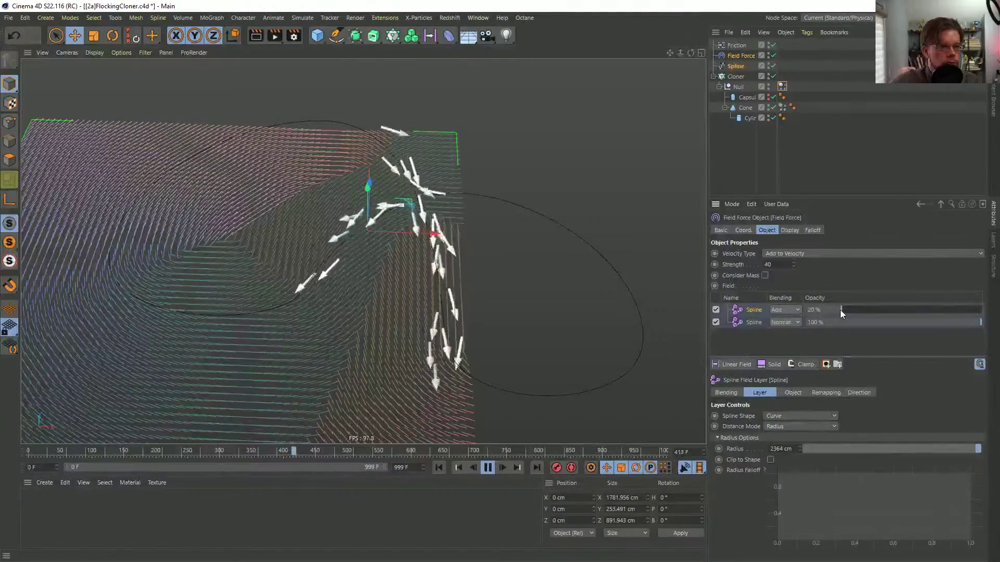
pyautogui.click(437, 468)
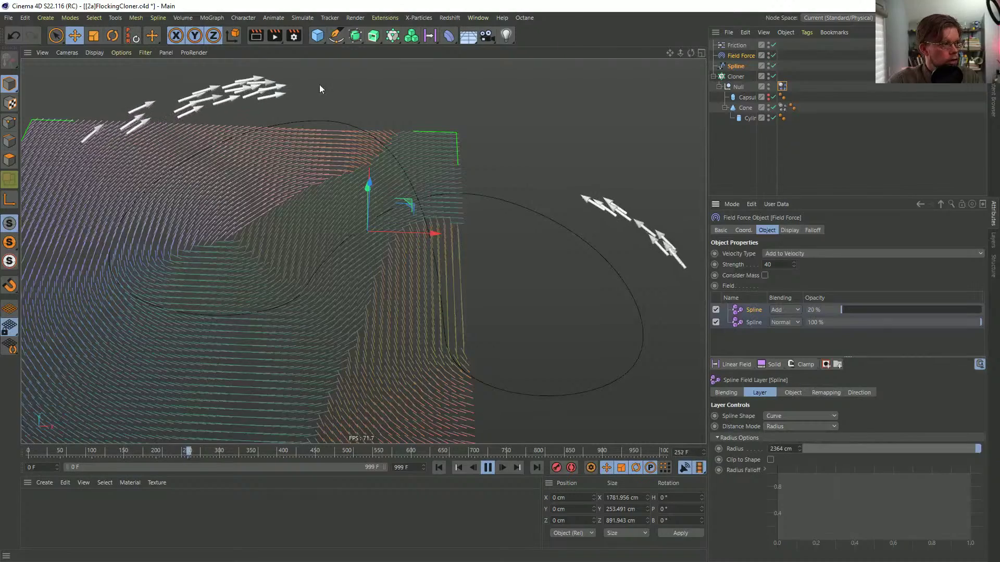
pyautogui.keyDown('alt'); pyautogui.moveTo(319, 85); pyautogui.dragTo(297, 96); pyautogui.keyUp('alt')
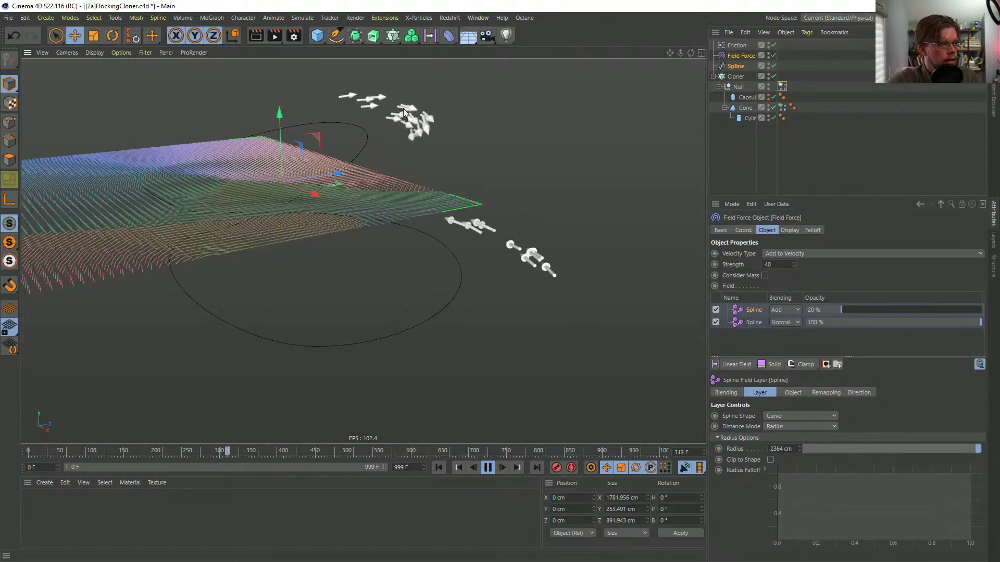
# - Set the radius-based Spline layer's opacity to 47 % and examine the arrows' path along the spline from several angles
pyautogui.keyDown('alt'); pyautogui.moveTo(393, 161); pyautogui.dragTo(375, 164); pyautogui.keyUp('alt')
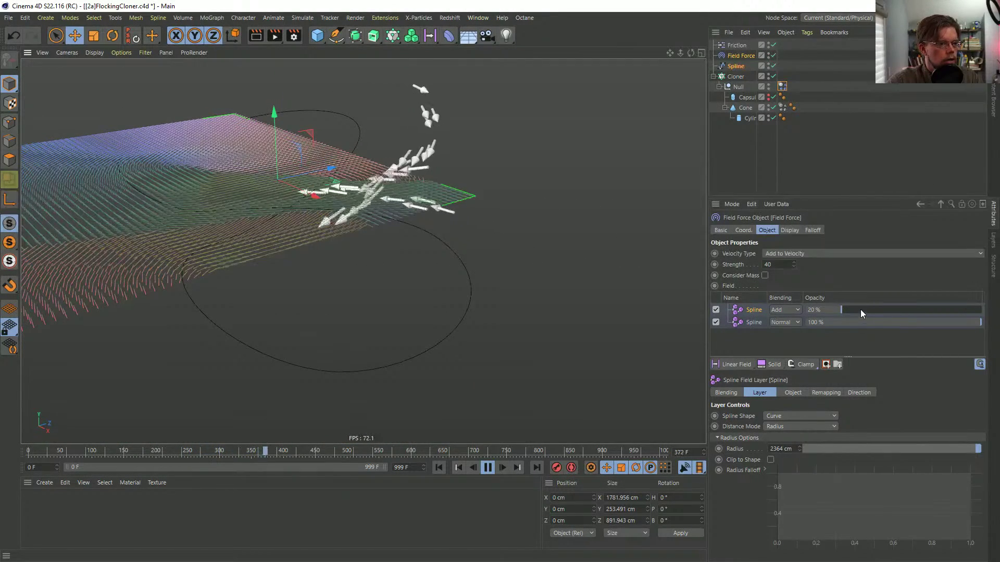
pyautogui.click(860, 310)
pyautogui.click(888, 308)
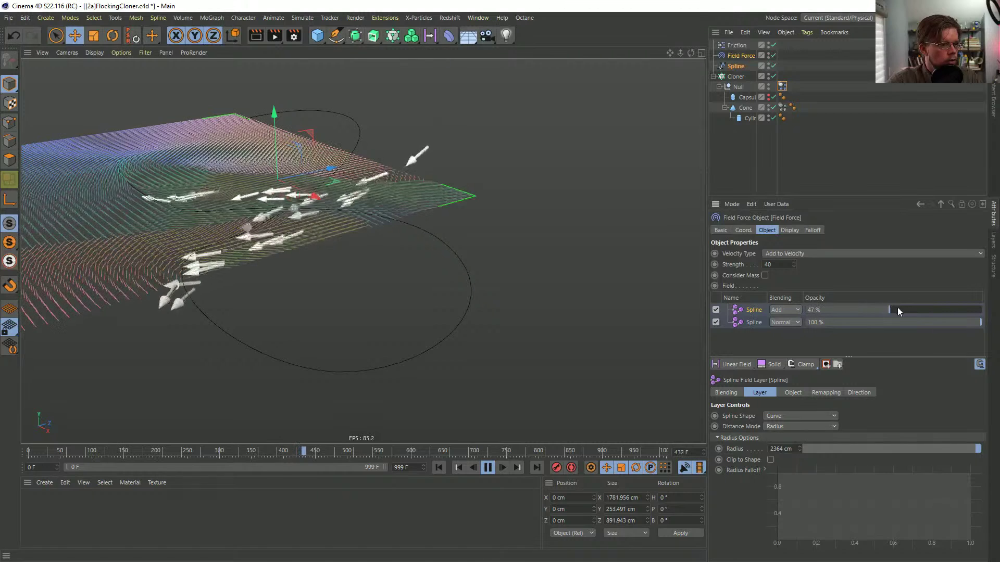
pyautogui.keyDown('alt'); pyautogui.moveTo(358, 291); pyautogui.dragTo(367, 348); pyautogui.keyUp('alt')
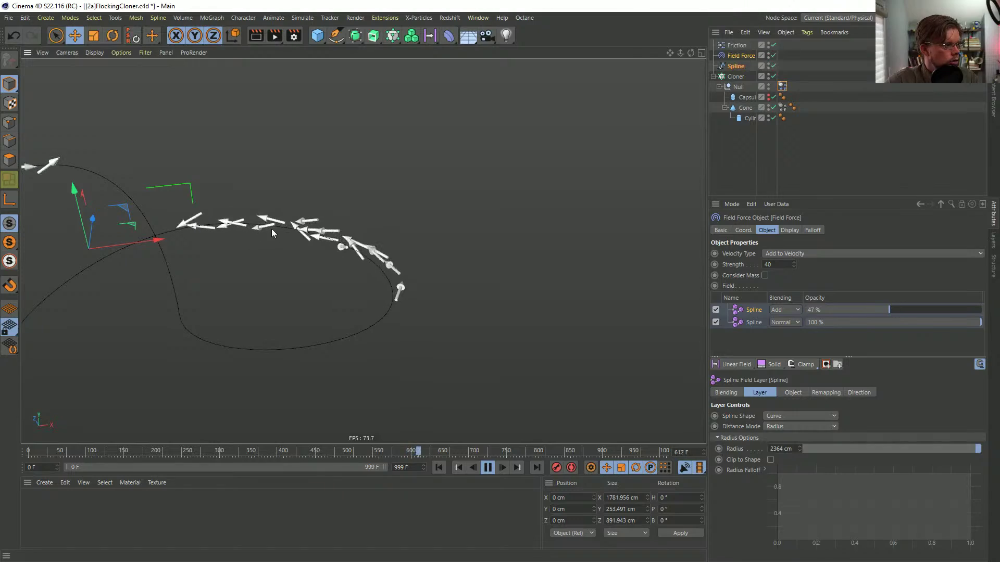
pyautogui.keyDown('alt'); pyautogui.moveTo(299, 232); pyautogui.dragTo(393, 246); pyautogui.keyUp('alt')
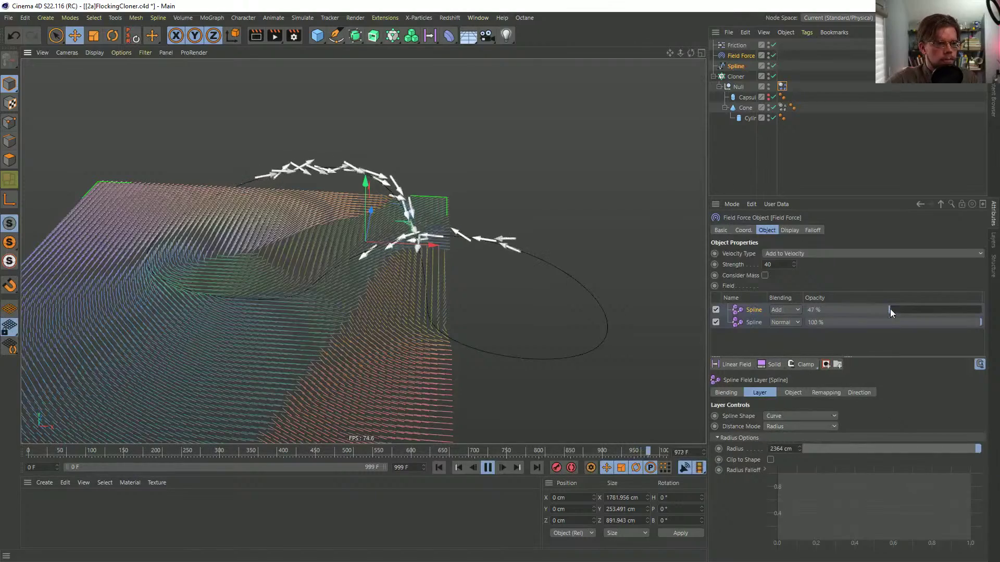
# - Lower the radius-based Spline layer's opacity to 18.8 %, watch the arrows and return the animation to its start
pyautogui.moveTo(889, 309); pyautogui.dragTo(838, 310)
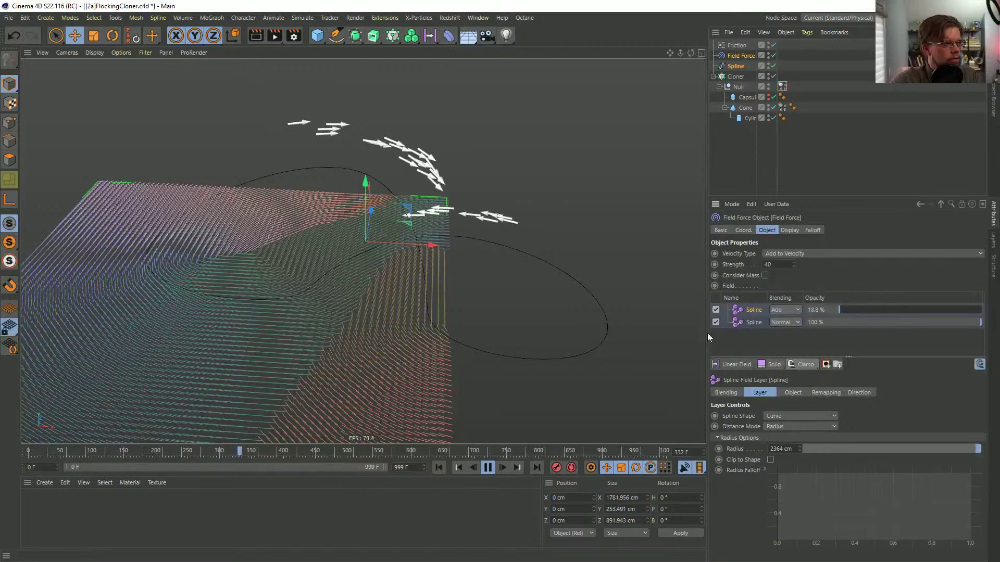
pyautogui.press('space')
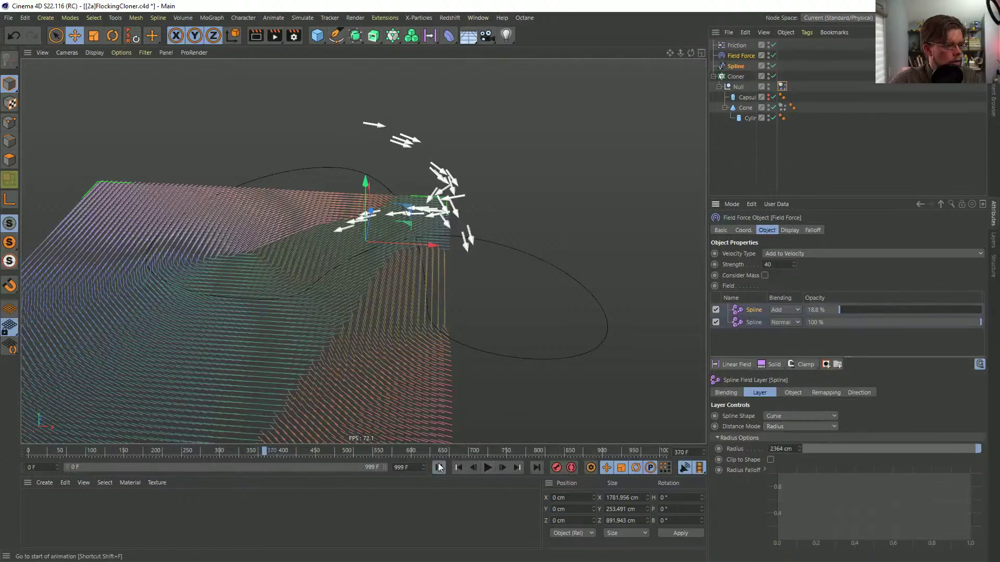
pyautogui.click(438, 467)
# - Move the spline to about X 813 cm, Z 93 cm so its end meets the arrow grid, and examine the playback
pyautogui.click(735, 66)
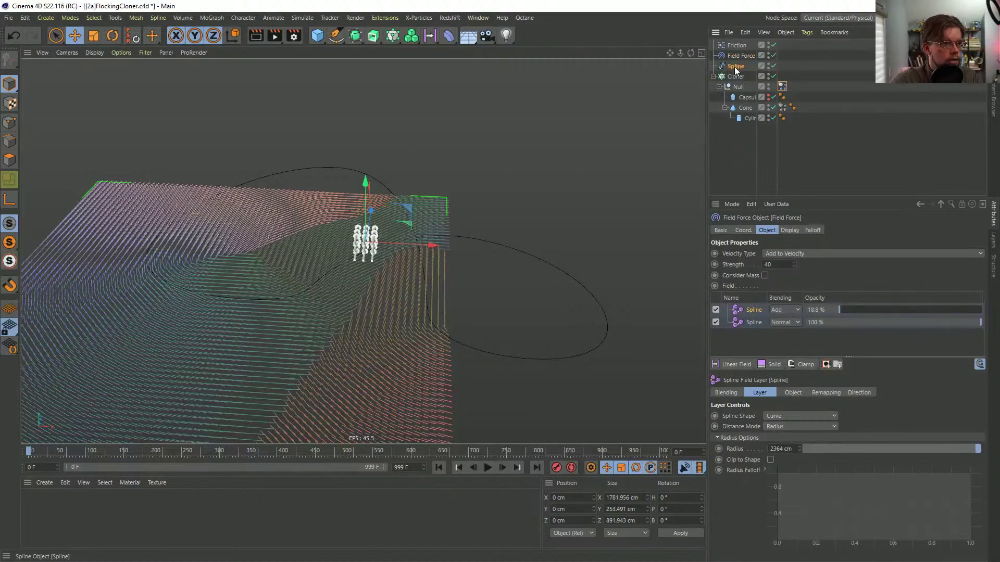
pyautogui.keyDown('alt'); pyautogui.moveTo(464, 292); pyautogui.dragTo(590, 290); pyautogui.keyUp('alt')
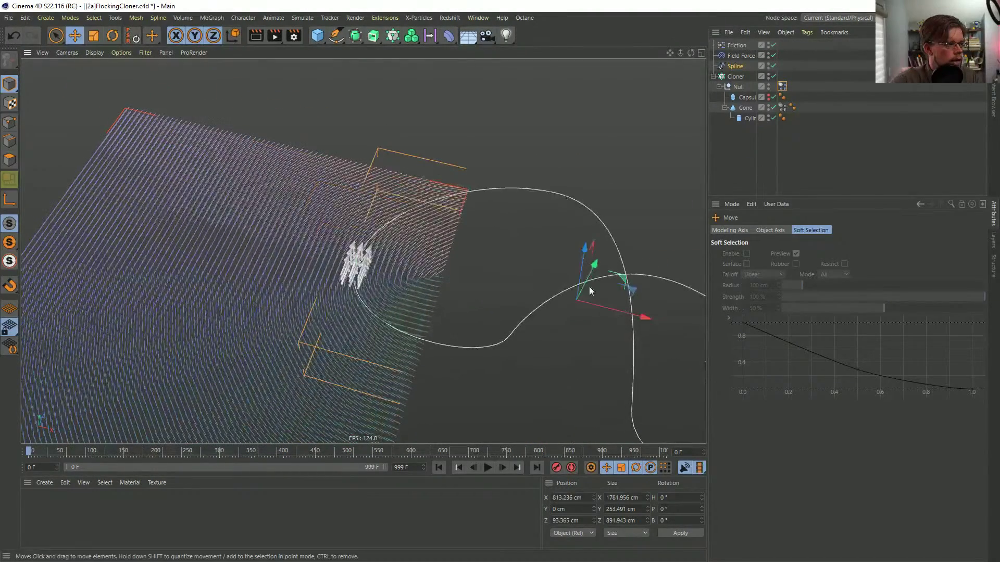
pyautogui.click(487, 467)
pyautogui.keyDown('alt'); pyautogui.moveTo(343, 224); pyautogui.dragTo(211, 176); pyautogui.keyUp('alt')
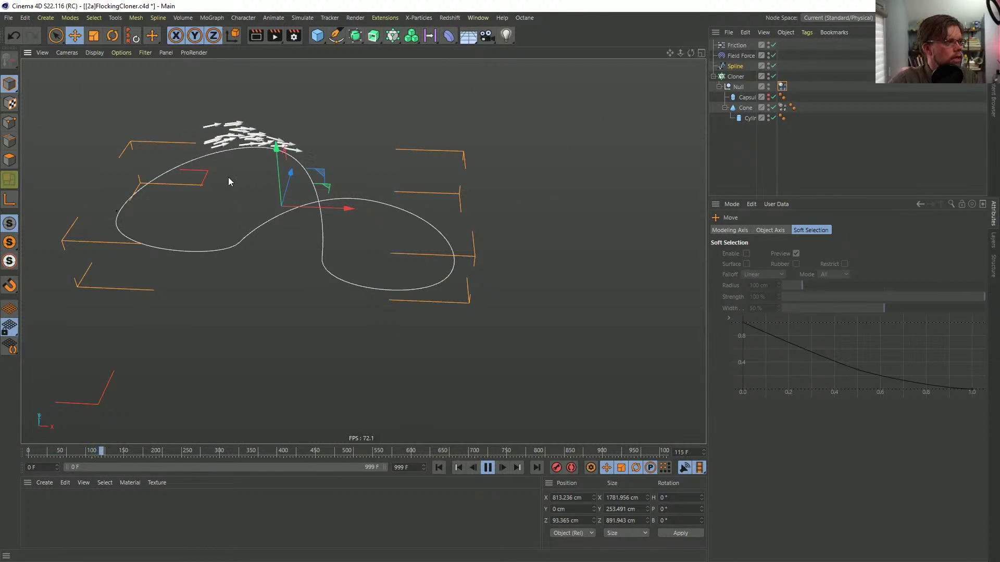
pyautogui.keyDown('alt'); pyautogui.moveTo(273, 203); pyautogui.dragTo(571, 146); pyautogui.keyUp('alt')
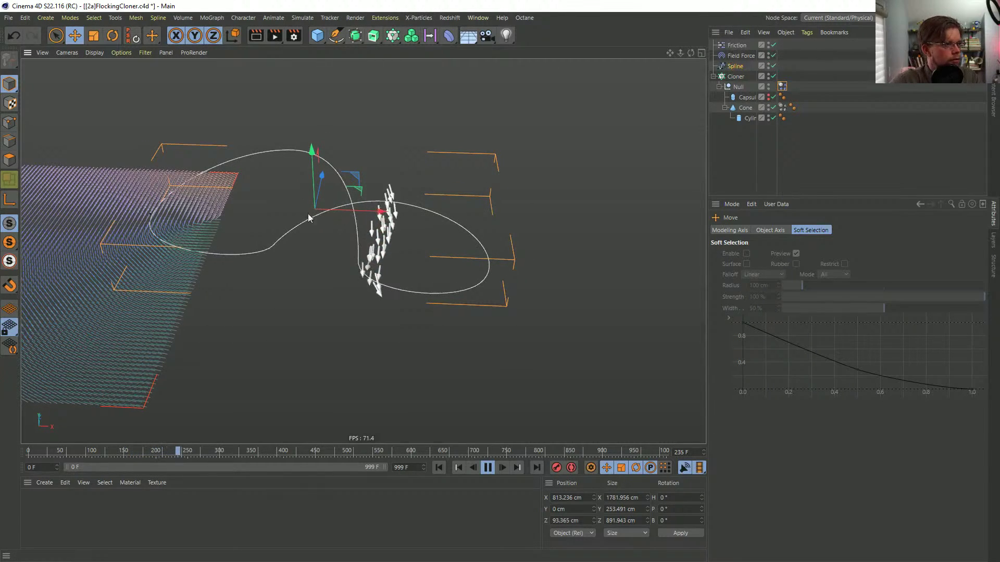
pyautogui.keyDown('alt'); pyautogui.moveTo(166, 245); pyautogui.dragTo(208, 288); pyautogui.keyUp('alt')
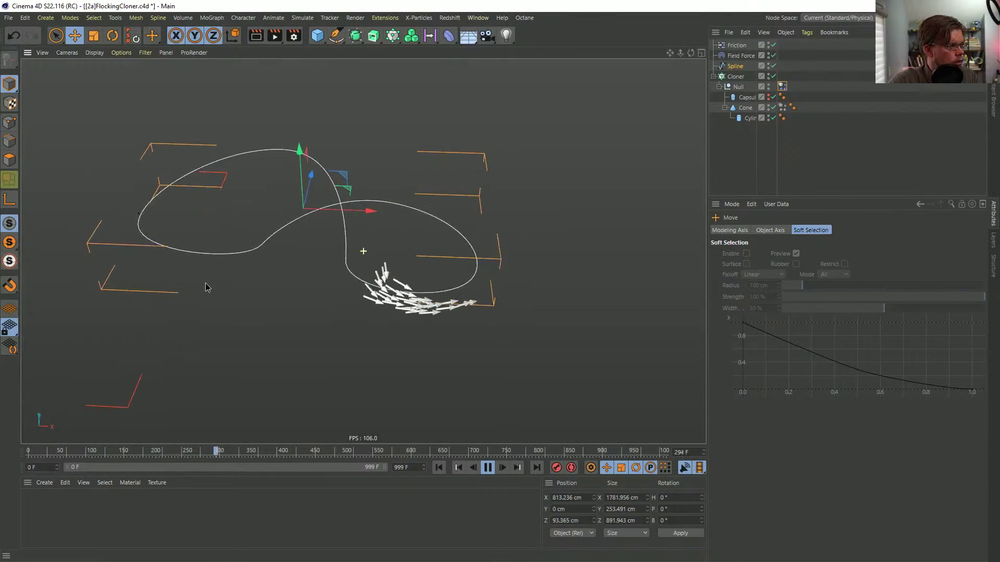
pyautogui.keyDown('alt'); pyautogui.moveTo(208, 282); pyautogui.dragTo(202, 279, button='middle'); pyautogui.keyUp('alt')
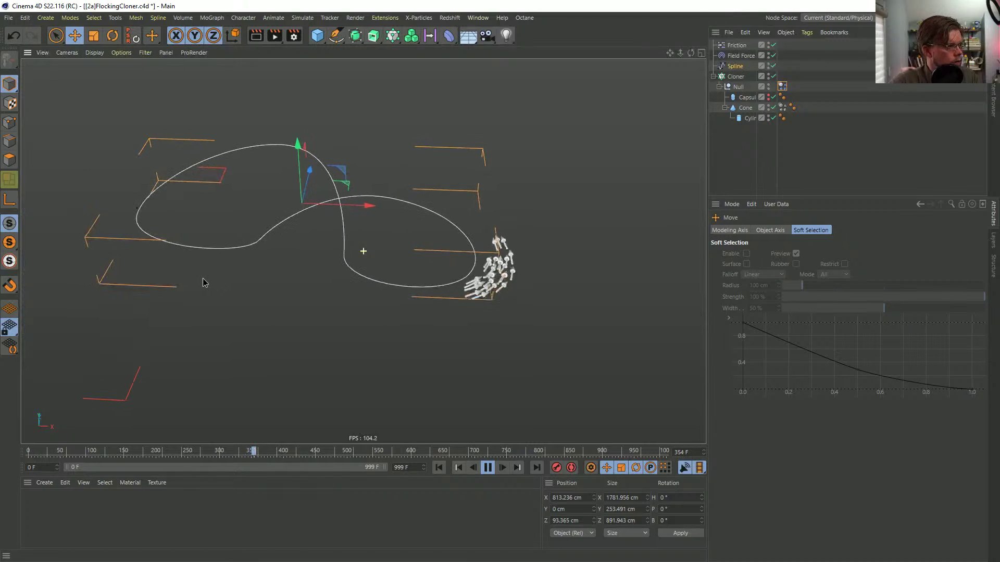
pyautogui.keyDown('alt'); pyautogui.moveTo(402, 229); pyautogui.dragTo(422, 287); pyautogui.keyUp('alt')
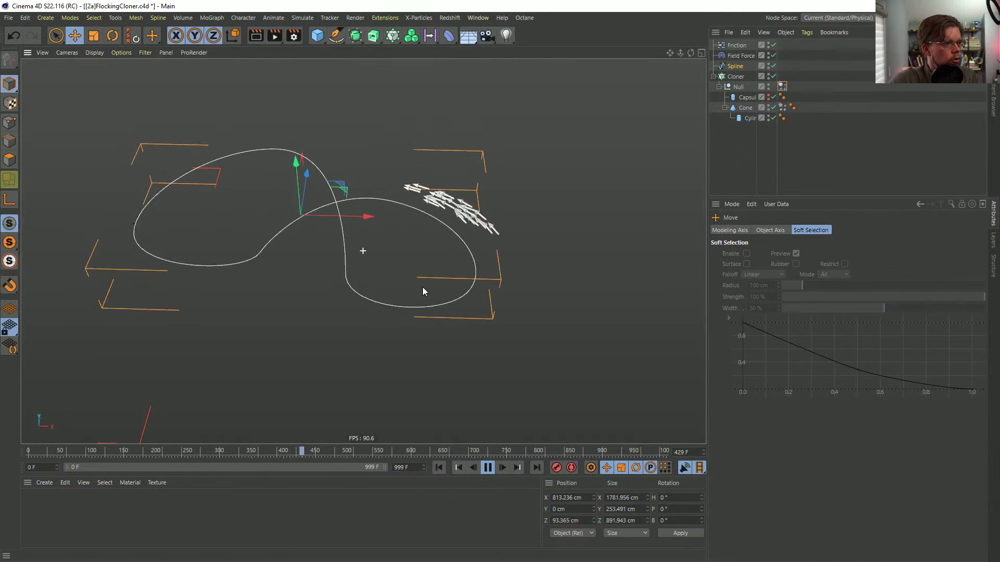
# - Add a Random Field to the Field Force and set its blending to Add
pyautogui.click(740, 55)
pyautogui.click(731, 364)
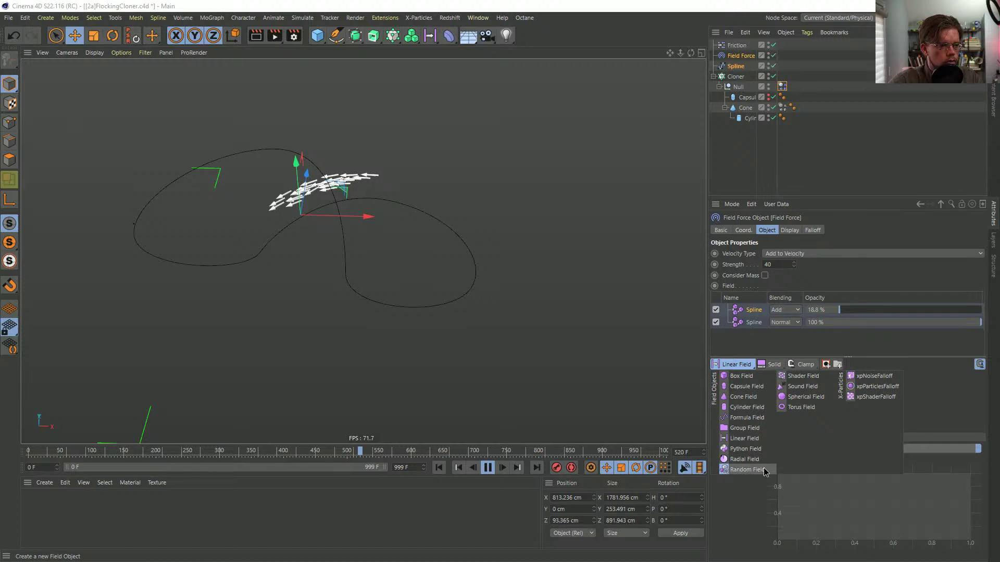
pyautogui.click(747, 469)
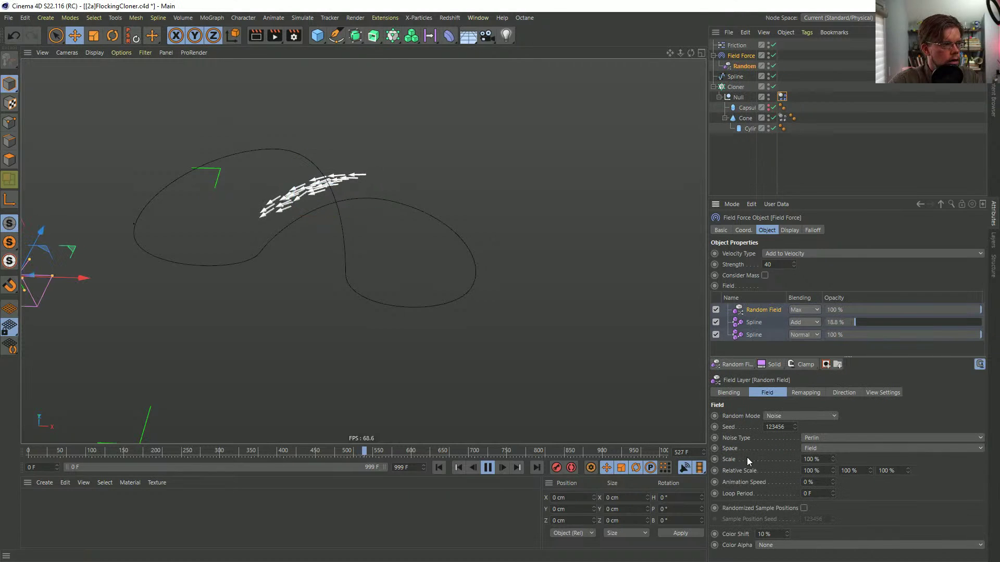
pyautogui.click(804, 310)
pyautogui.click(808, 407)
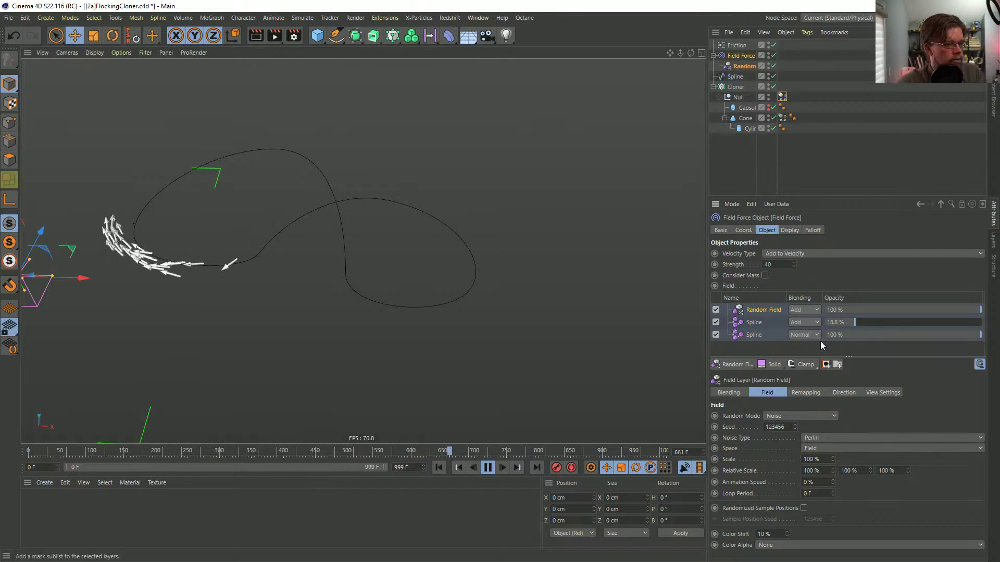
# - Set the Random Field's scale to 5000 % with both Spline layers temporarily switched off, and examine the arrows in a restarted playback
pyautogui.moveTo(787, 198); pyautogui.dragTo(787, 156)
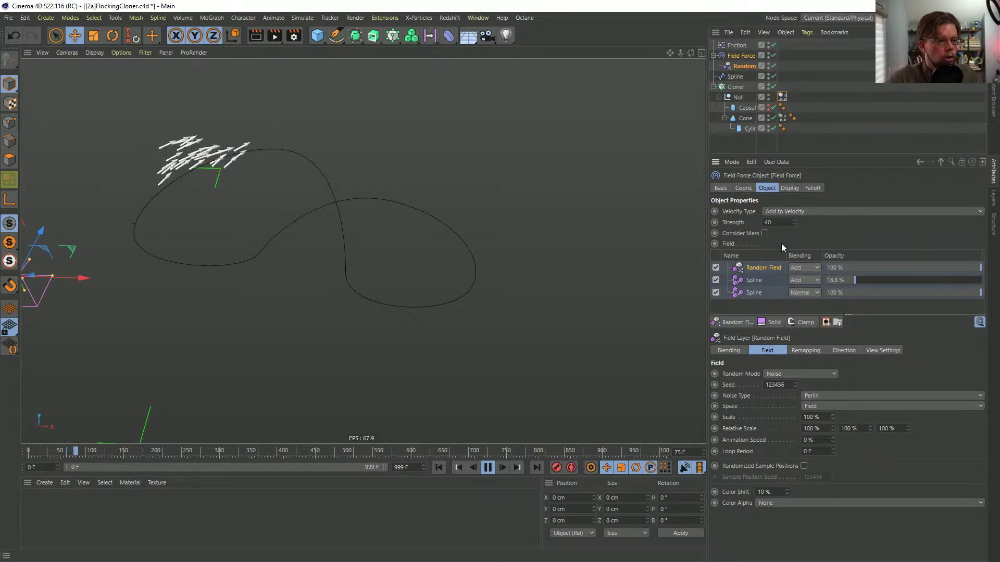
pyautogui.click(715, 279)
pyautogui.click(715, 292)
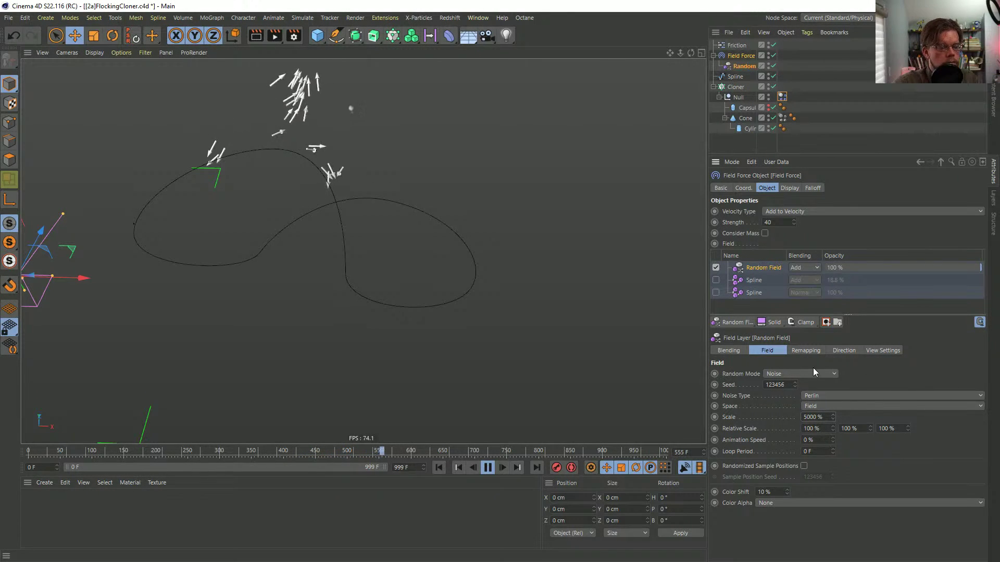
pyautogui.click(716, 280)
pyautogui.click(716, 293)
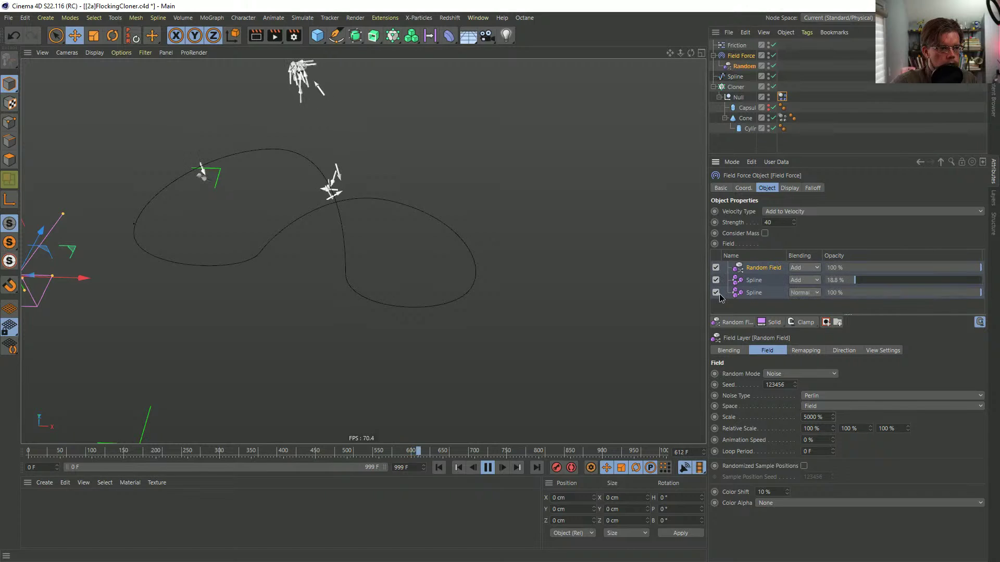
pyautogui.click(439, 468)
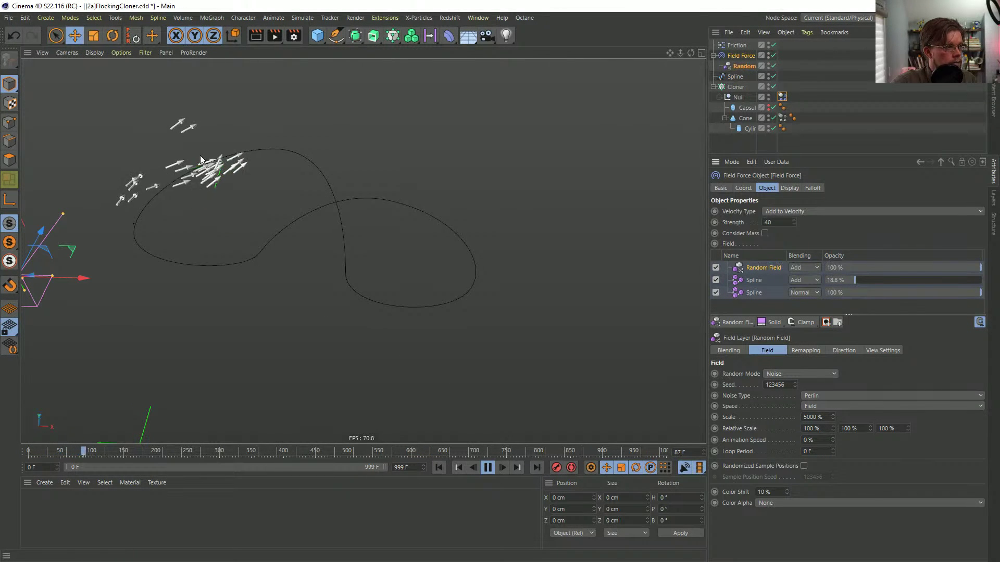
pyautogui.moveTo(200, 157)
pyautogui.keyDown('alt'); pyautogui.mouseDown()
pyautogui.moveTo(230, 211)
pyautogui.moveTo(201, 144)
pyautogui.mouseUp(); pyautogui.keyUp('alt')
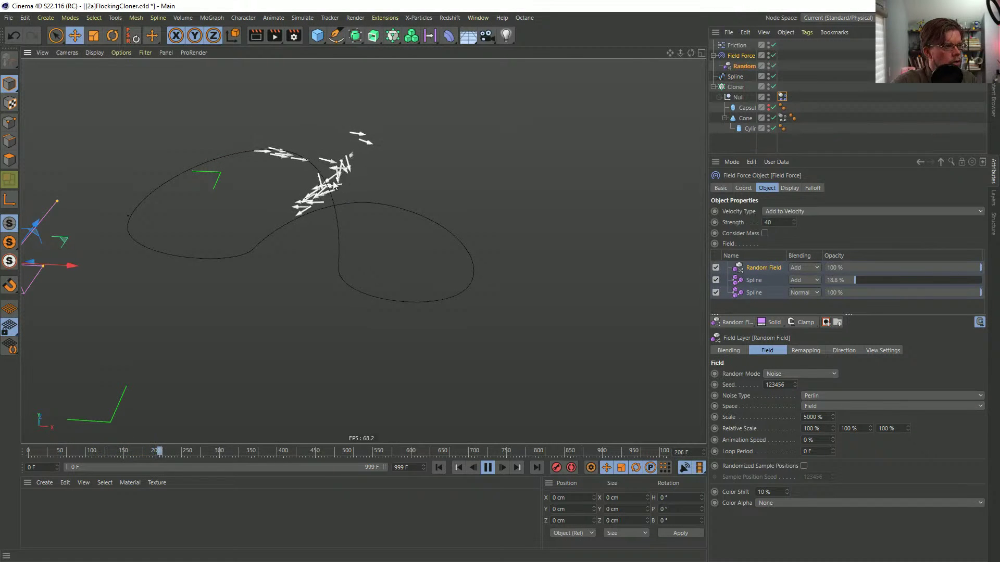
pyautogui.keyDown('alt'); pyautogui.moveTo(333, 180); pyautogui.dragTo(282, 194); pyautogui.keyUp('alt')
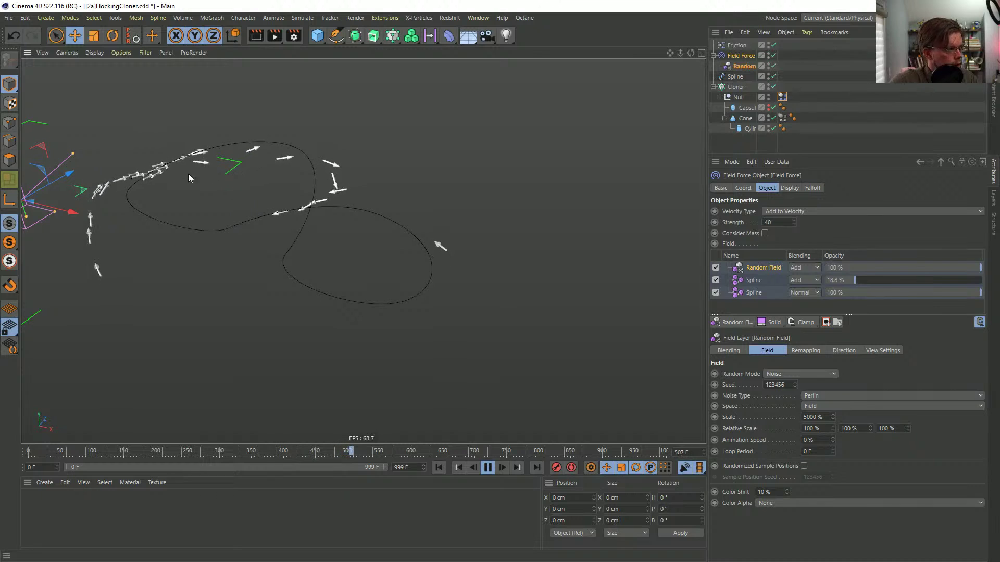
pyautogui.keyDown('alt'); pyautogui.moveTo(236, 204); pyautogui.dragTo(631, 127); pyautogui.keyUp('alt')
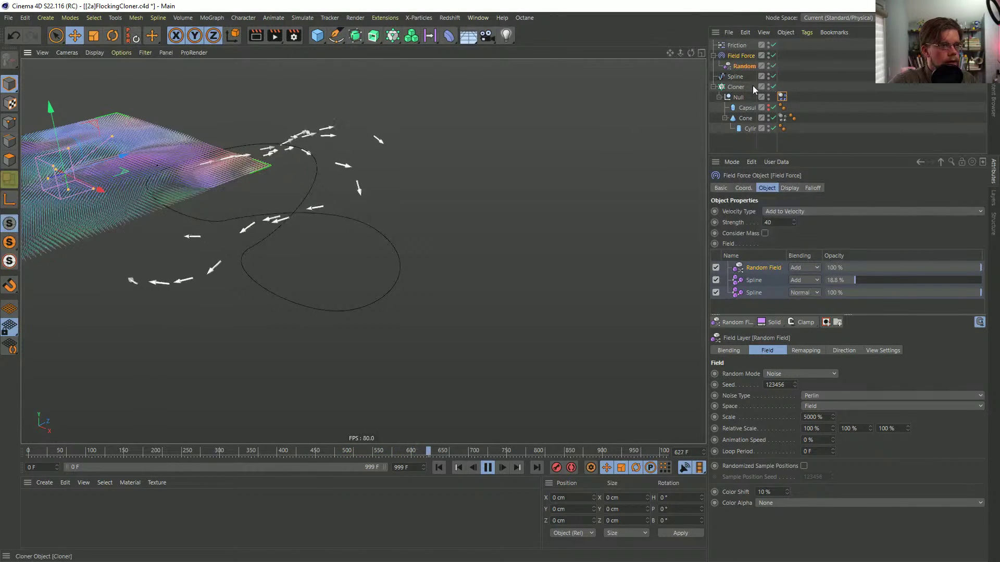
# - Raise the spline point near the crossing to about Y 194 cm, and lift it further together with the point on the upper arc
pyautogui.click(735, 76)
pyautogui.click(10, 122)
pyautogui.click(270, 232)
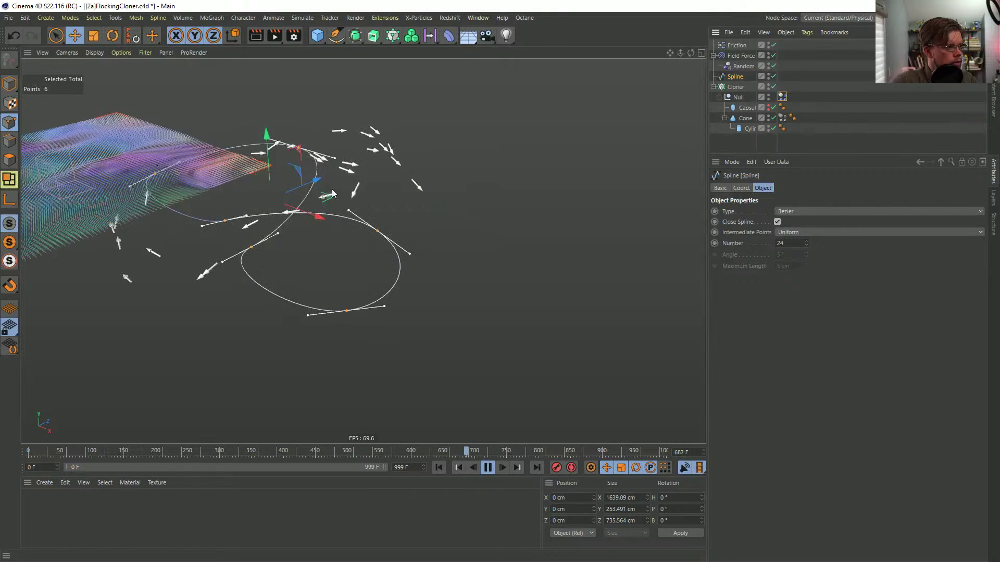
pyautogui.moveTo(270, 232); pyautogui.dragTo(235, 143)
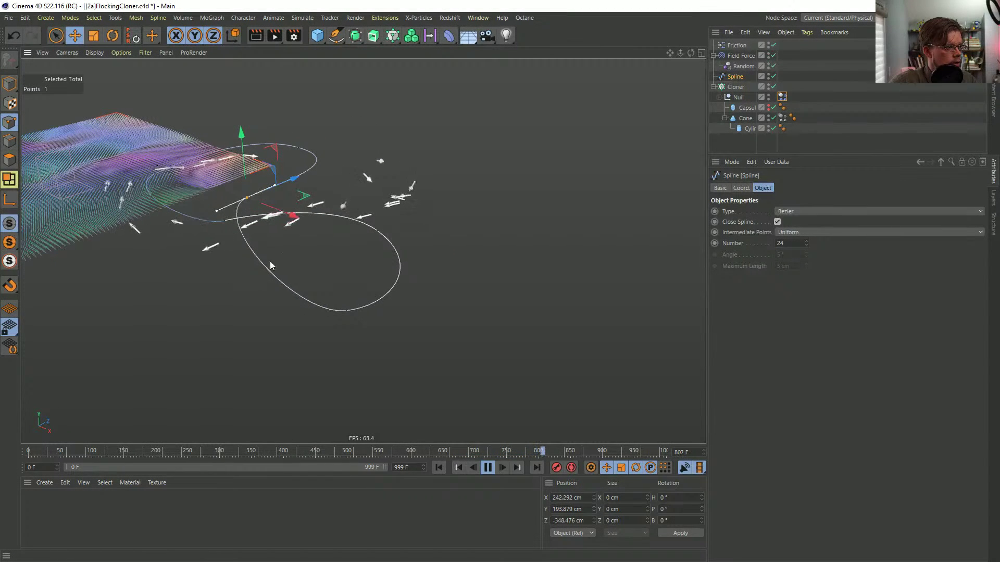
pyautogui.keyDown('shift'); pyautogui.click(299, 149); pyautogui.keyUp('shift')
pyautogui.moveTo(269, 107); pyautogui.dragTo(345, 199)
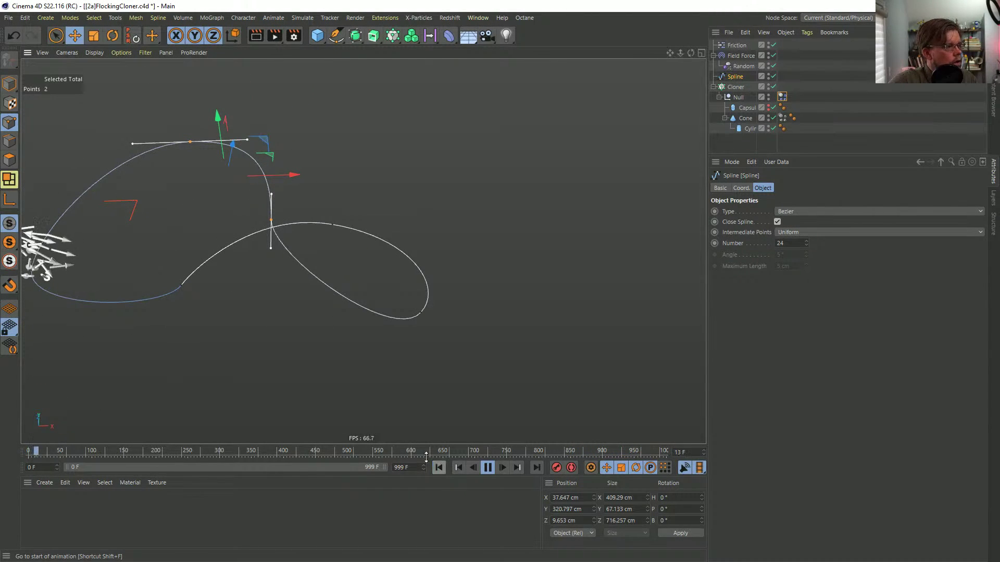
pyautogui.keyDown('alt'); pyautogui.moveTo(183, 297); pyautogui.dragTo(312, 311, button='middle'); pyautogui.keyUp('alt')
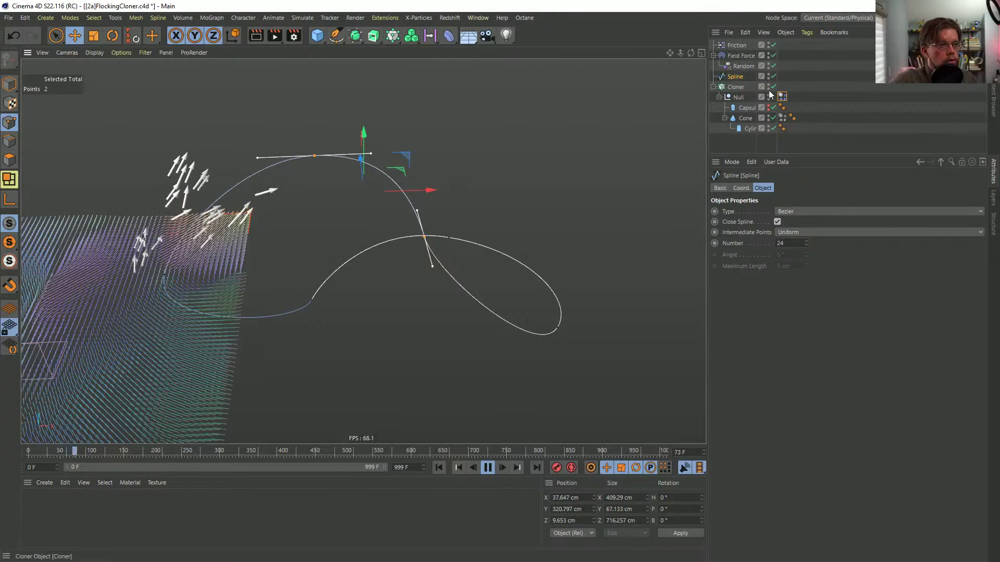
# - Set the Random Field's animation speed to 22 % and examine the arrows' flocking motion from different angles
pyautogui.click(737, 45)
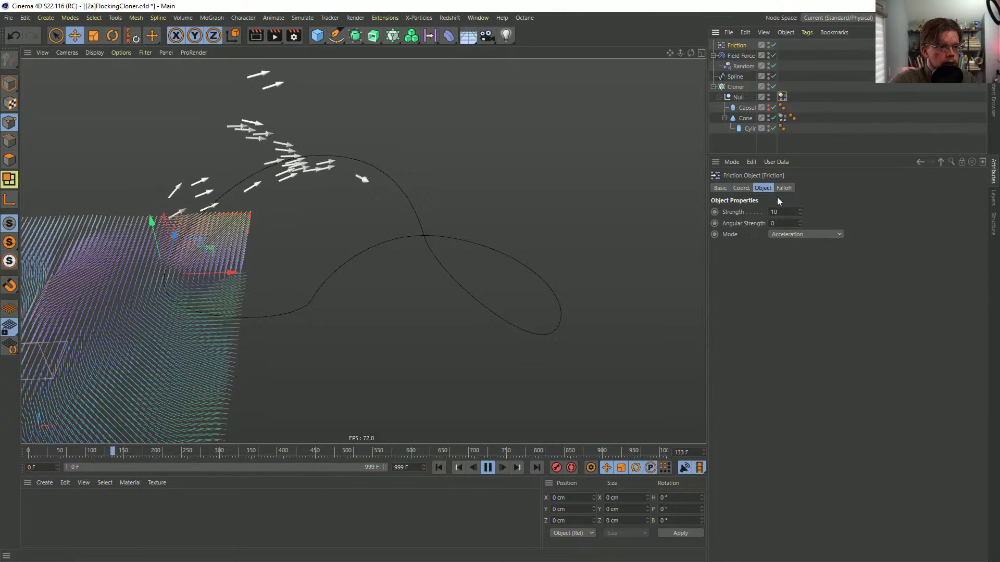
pyautogui.click(745, 54)
pyautogui.click(741, 66)
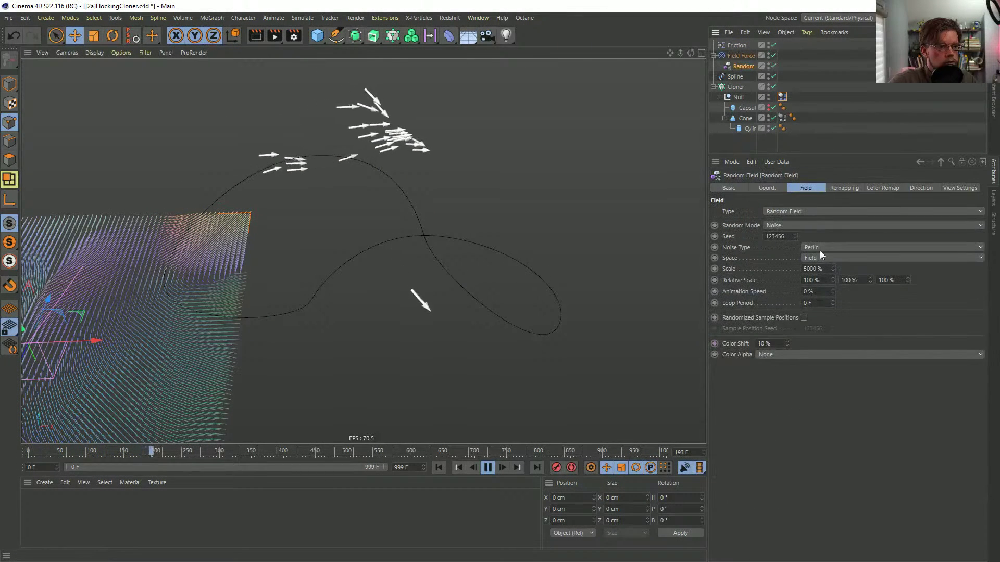
pyautogui.click(807, 292)
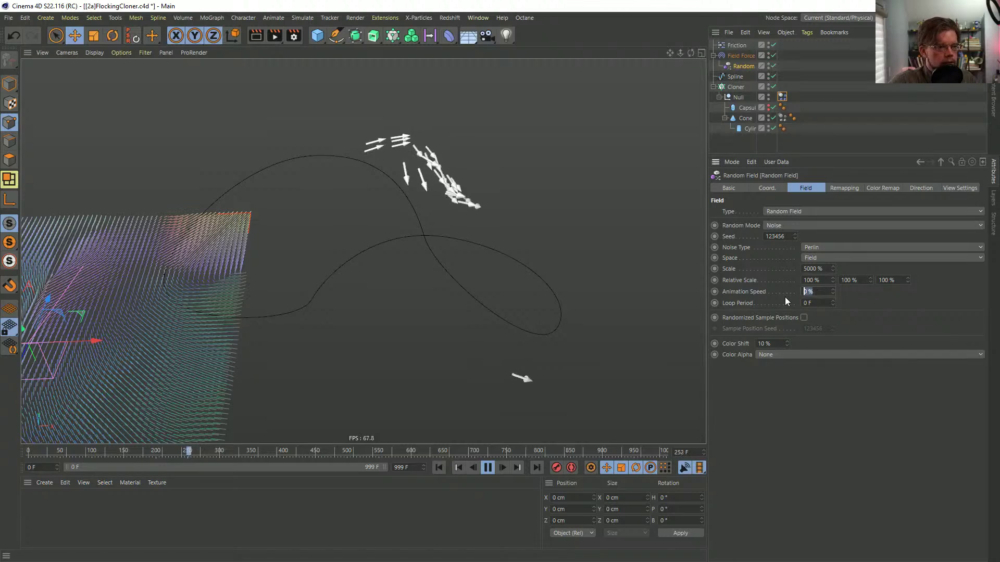
pyautogui.write('22')
pyautogui.press('Return')
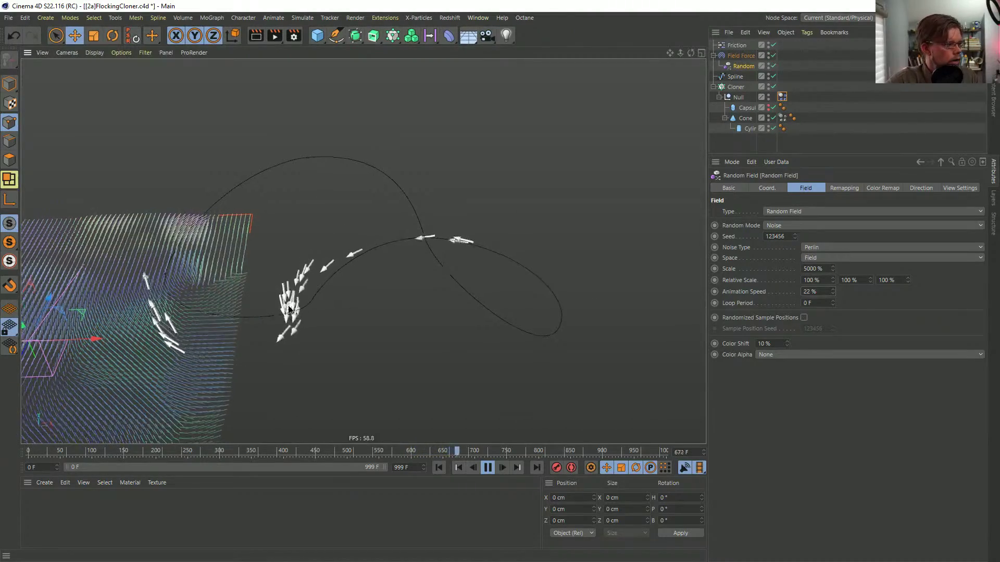
pyautogui.keyDown('alt'); pyautogui.moveTo(290, 309); pyautogui.dragTo(268, 308); pyautogui.keyUp('alt')
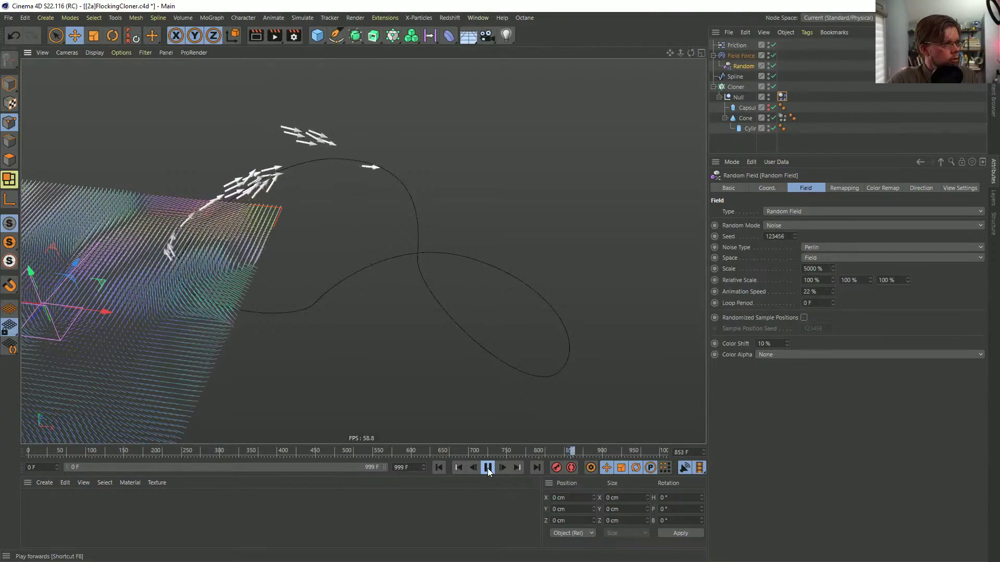
pyautogui.keyDown('alt'); pyautogui.moveTo(362, 218); pyautogui.dragTo(351, 152); pyautogui.keyUp('alt')
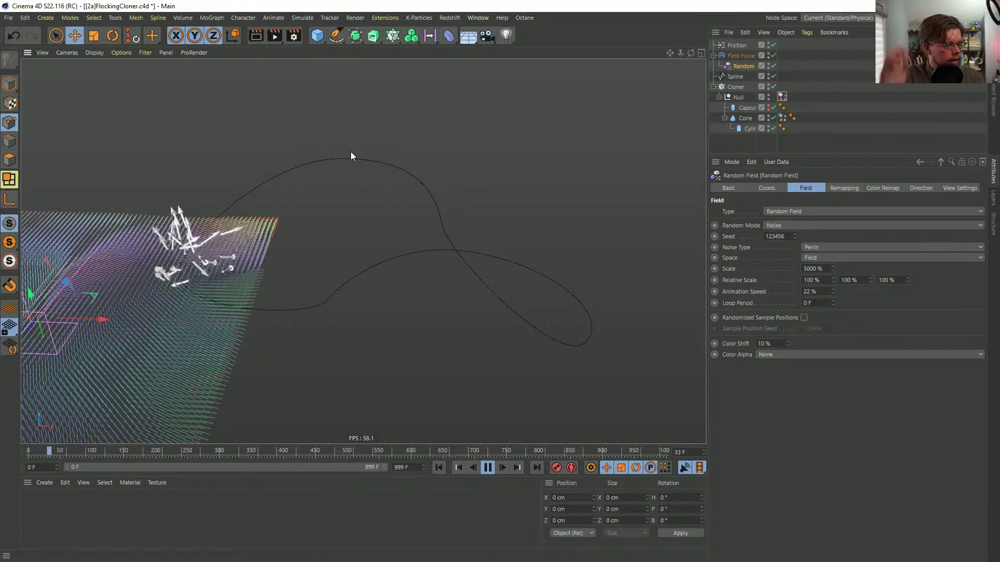
# - Save the scene under the file name [2b]FlockingCloner.c4d, and return the simulation to frame 0 after a short playback
pyautogui.click(489, 468)
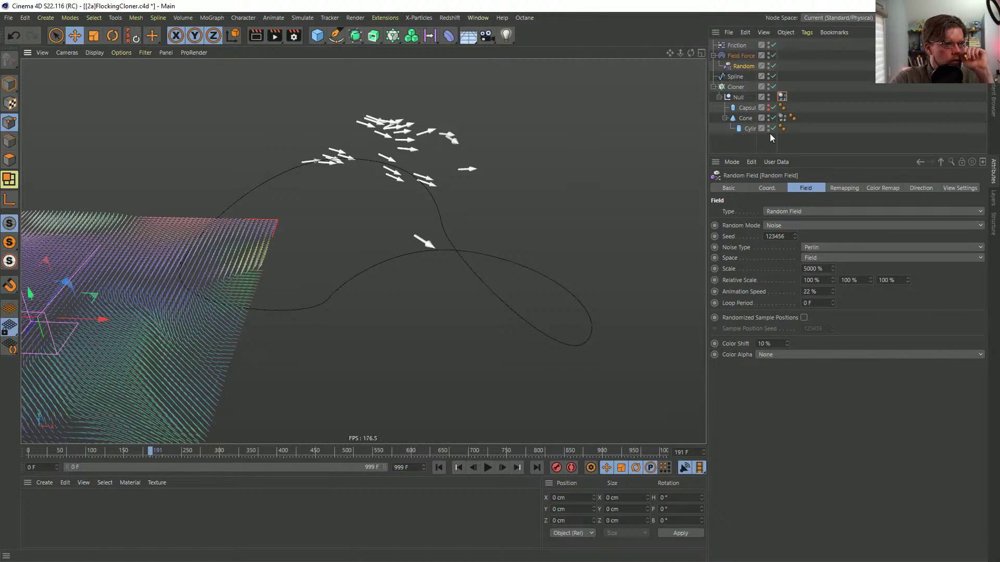
pyautogui.click(744, 88)
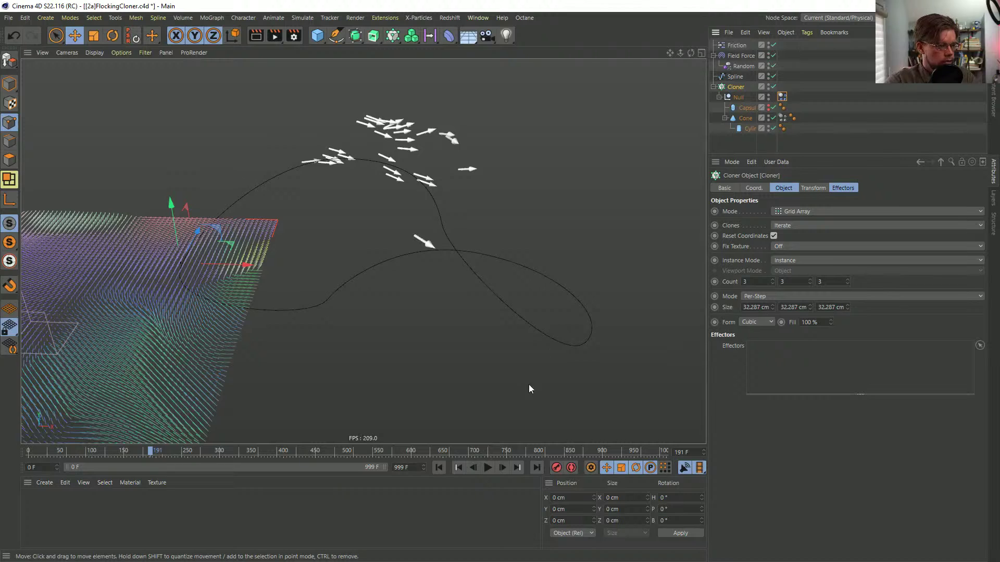
pyautogui.hotkey('ctrl', 'shift', 's')
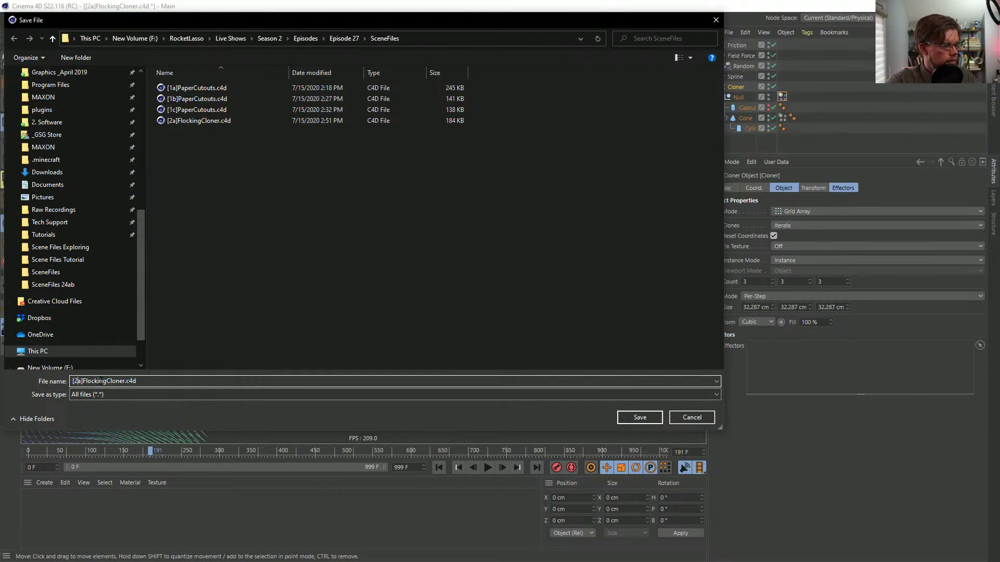
pyautogui.press('Return')
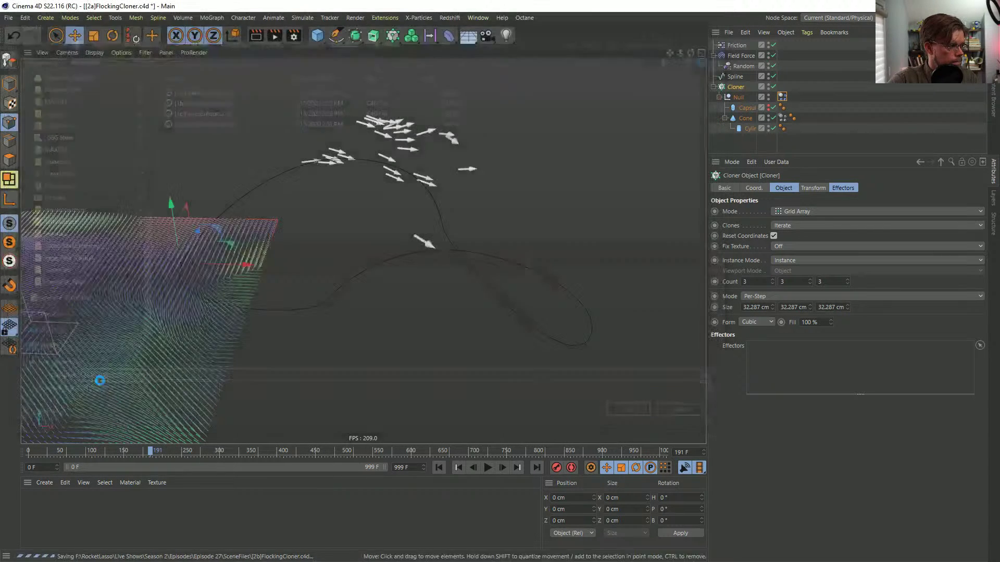
pyautogui.click(486, 468)
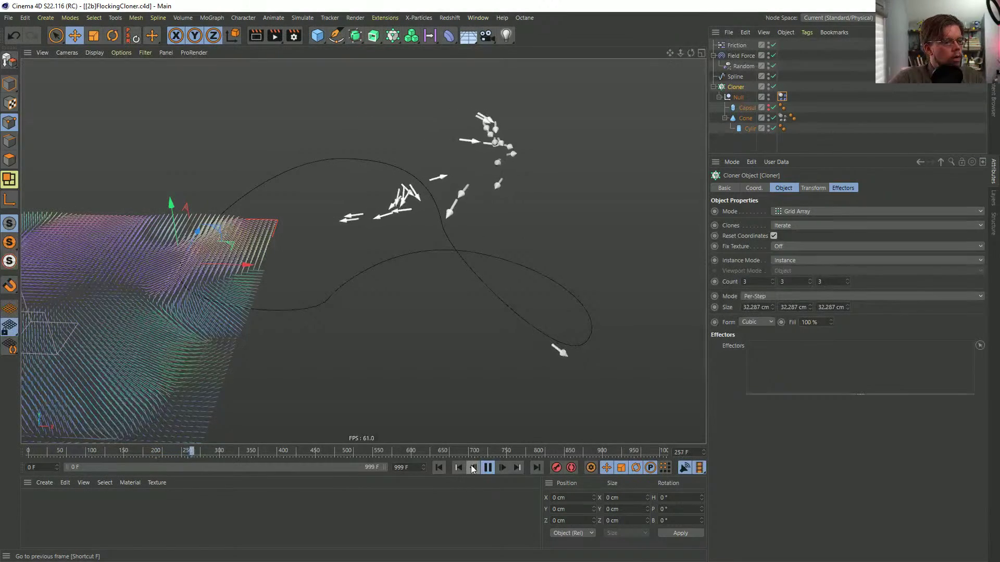
pyautogui.click(445, 468)
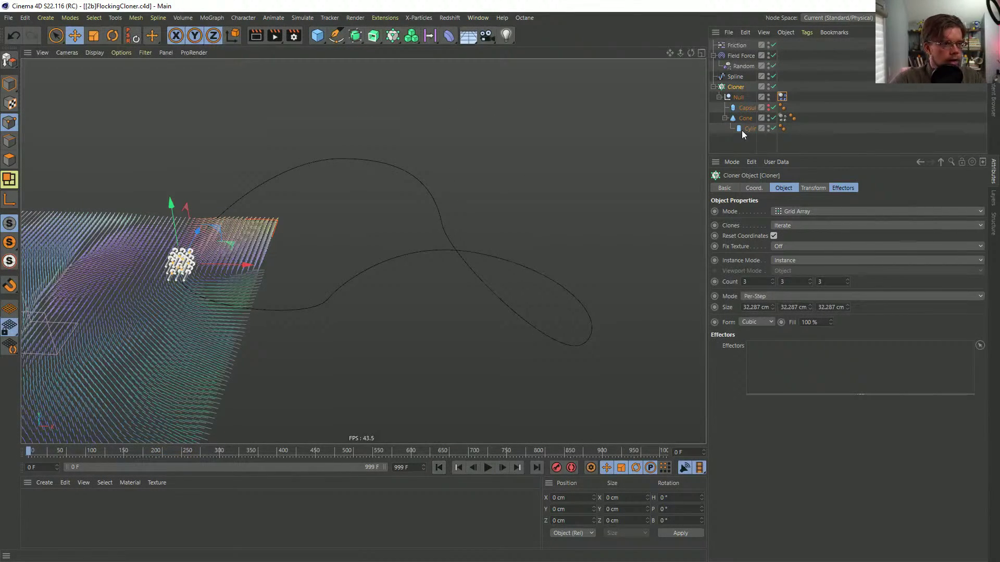
# - Add the Cloner to the Field Force as a Point Object layer with a radius of 100 cm
pyautogui.click(739, 57)
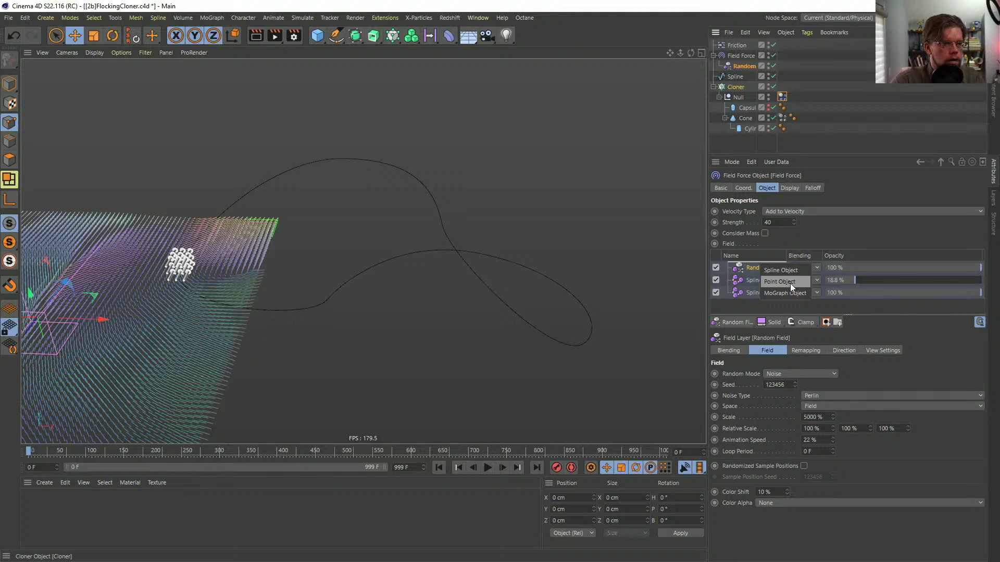
pyautogui.click(789, 282)
pyautogui.doubleClick(754, 267)
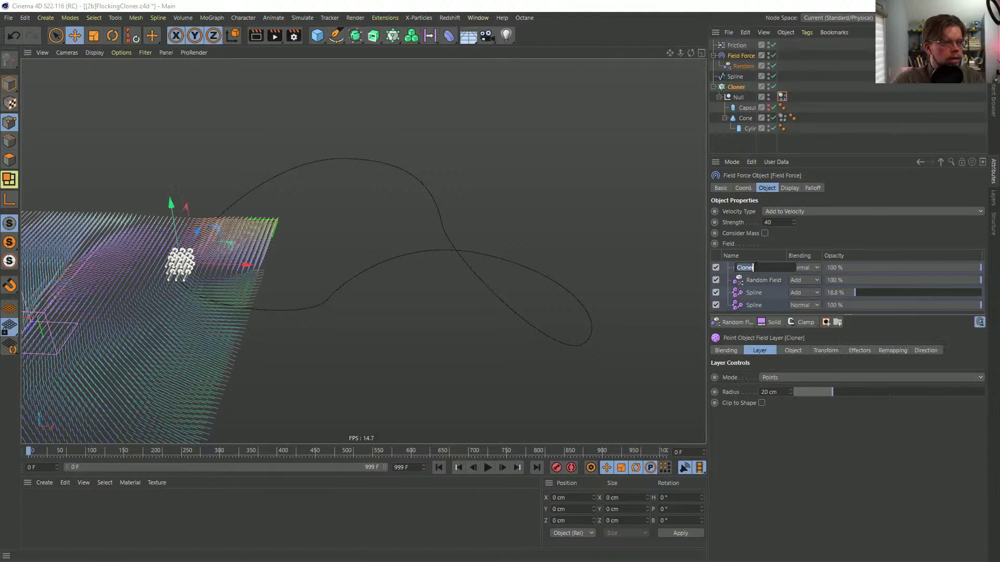
pyautogui.click(742, 268)
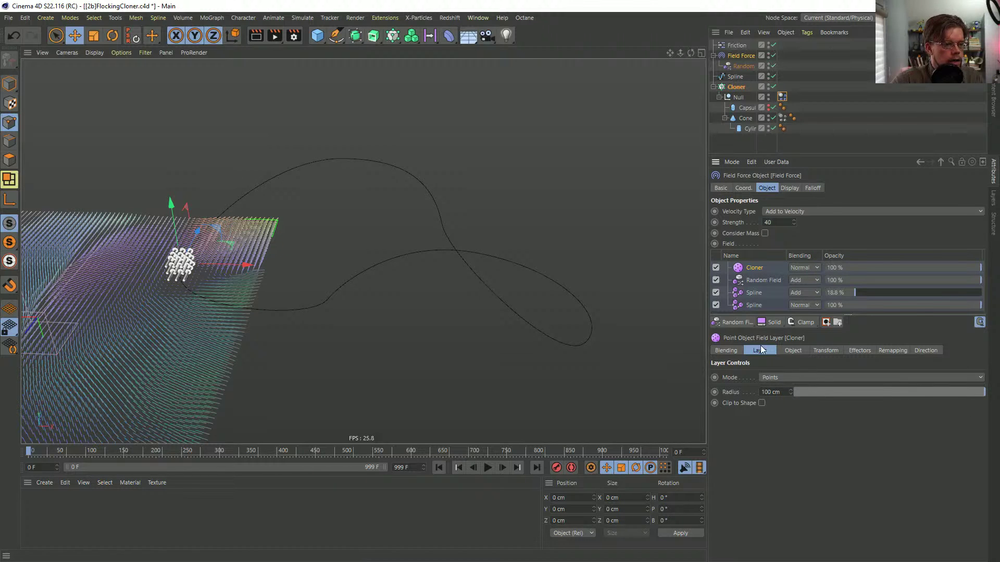
# - Switch off the Random Field and both Spline layers of the Field Force, and examine the Cloner layer's vectors around the arrows
pyautogui.click(716, 280)
pyautogui.click(715, 293)
pyautogui.click(715, 305)
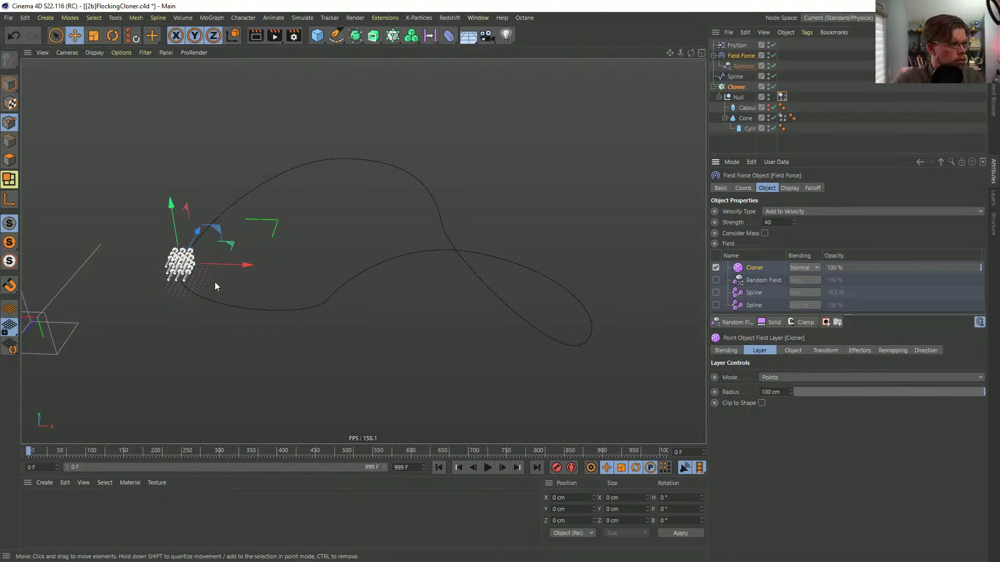
pyautogui.keyDown('alt'); pyautogui.moveTo(215, 286); pyautogui.dragTo(132, 261); pyautogui.keyUp('alt')
pyautogui.keyDown('alt'); pyautogui.moveTo(201, 283); pyautogui.dragTo(275, 281, button='middle'); pyautogui.keyUp('alt')
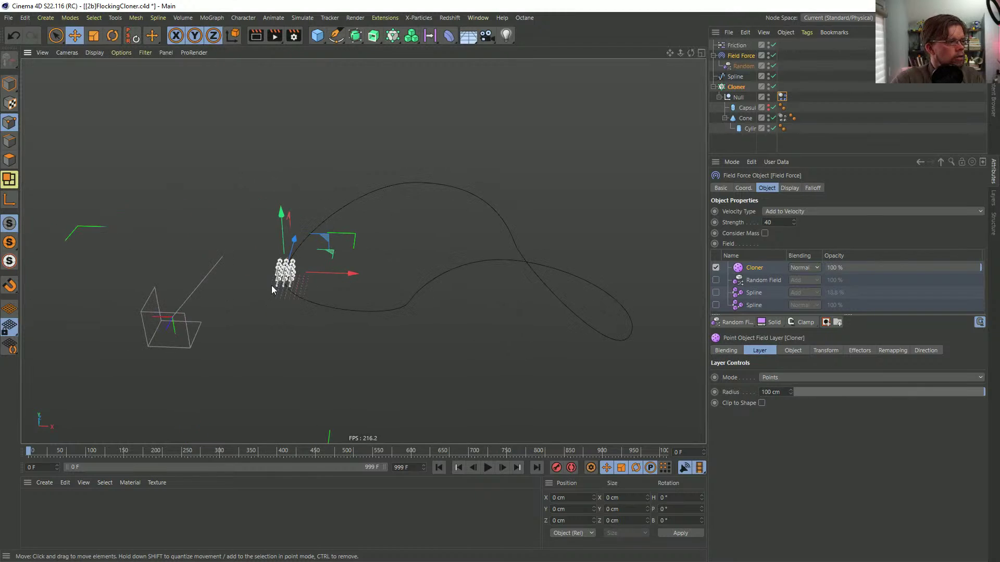
pyautogui.scroll(6, 274, 281)
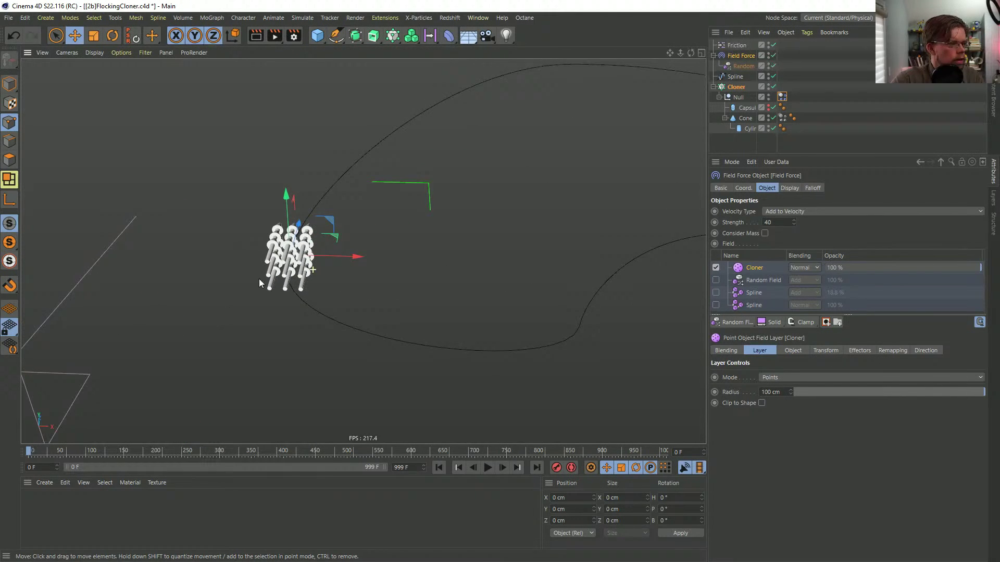
pyautogui.keyDown('alt'); pyautogui.moveTo(258, 281); pyautogui.dragTo(366, 276); pyautogui.keyUp('alt')
pyautogui.keyDown('alt'); pyautogui.moveTo(365, 276); pyautogui.dragTo(197, 316, button='right'); pyautogui.keyUp('alt')
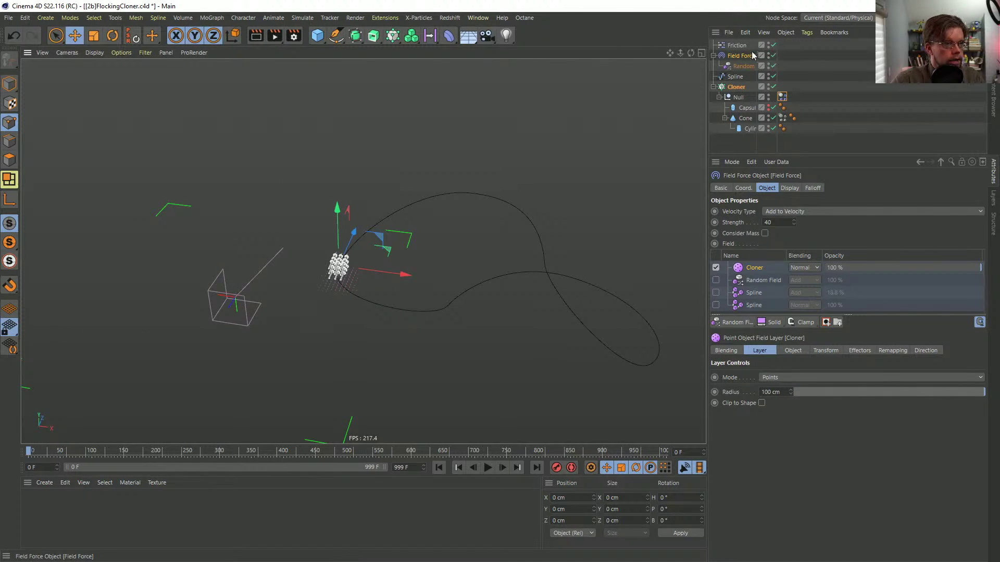
# - Move the Field Force onto the cluster of cloned arrows and raise its vector grid into their midst
pyautogui.moveTo(288, 283); pyautogui.dragTo(393, 253)
pyautogui.scroll(5, 339, 280)
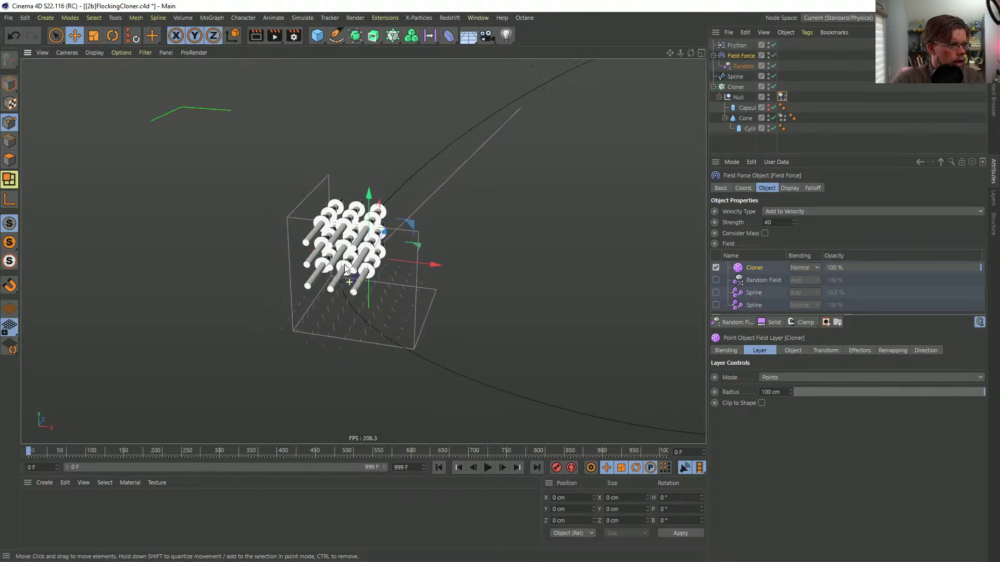
pyautogui.moveTo(369, 202); pyautogui.dragTo(302, 250)
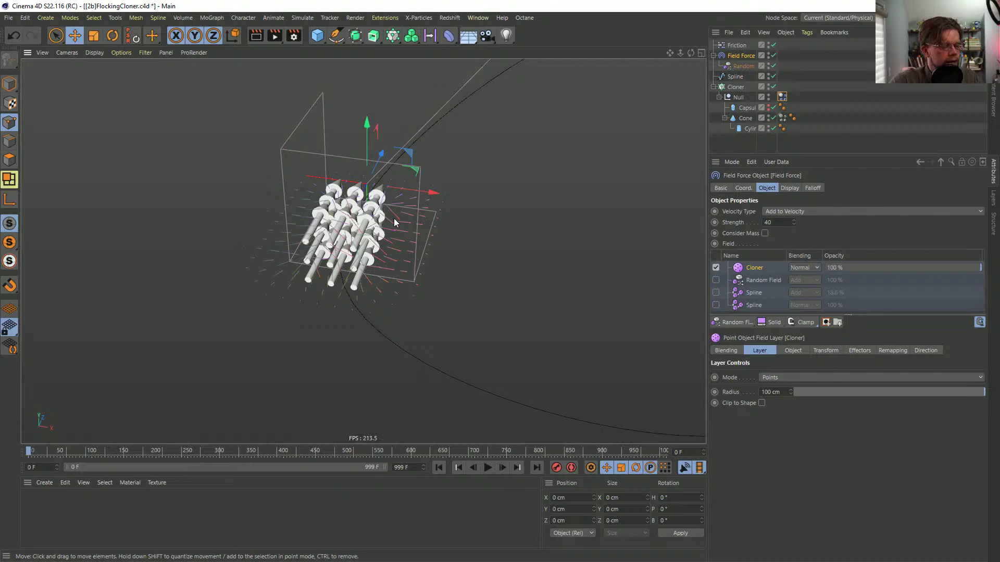
# - Play the simulation and examine from different angles how the Cloner layer drives the arrows, shifting the Field Force as a test
pyautogui.keyDown('alt'); pyautogui.moveTo(393, 218); pyautogui.dragTo(340, 248); pyautogui.keyUp('alt')
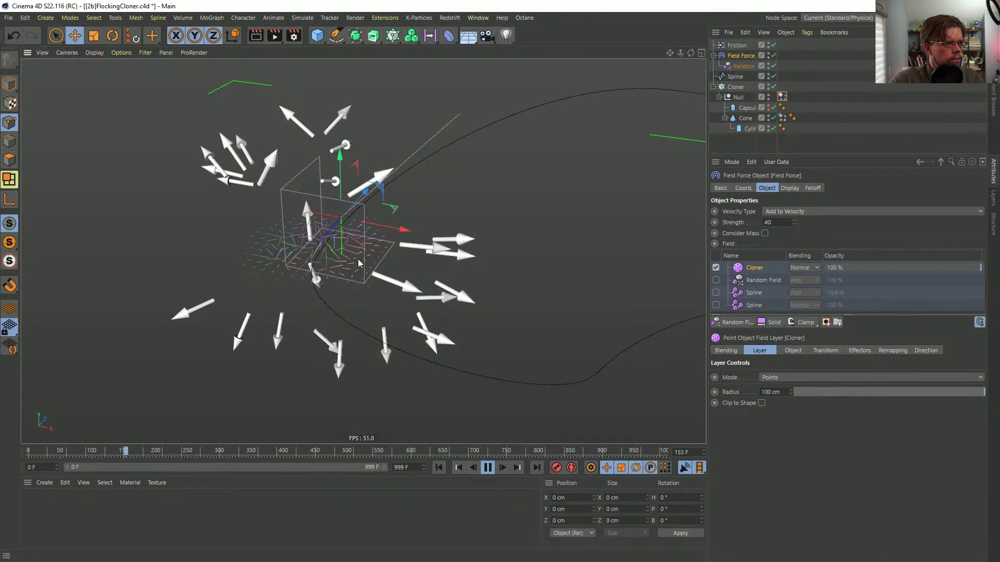
pyautogui.keyDown('alt'); pyautogui.moveTo(395, 308); pyautogui.dragTo(410, 292); pyautogui.keyUp('alt')
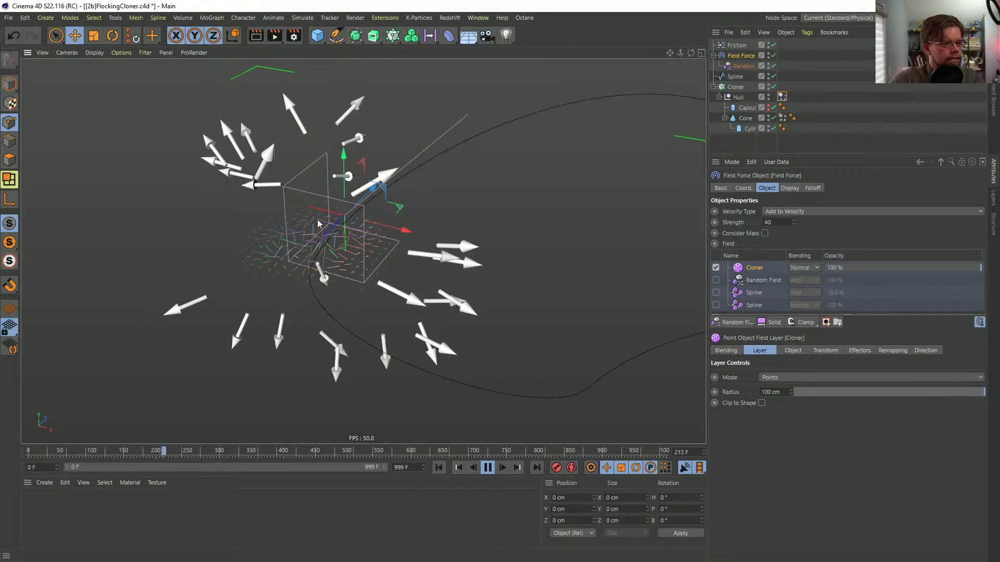
pyautogui.moveTo(377, 262); pyautogui.dragTo(306, 230)
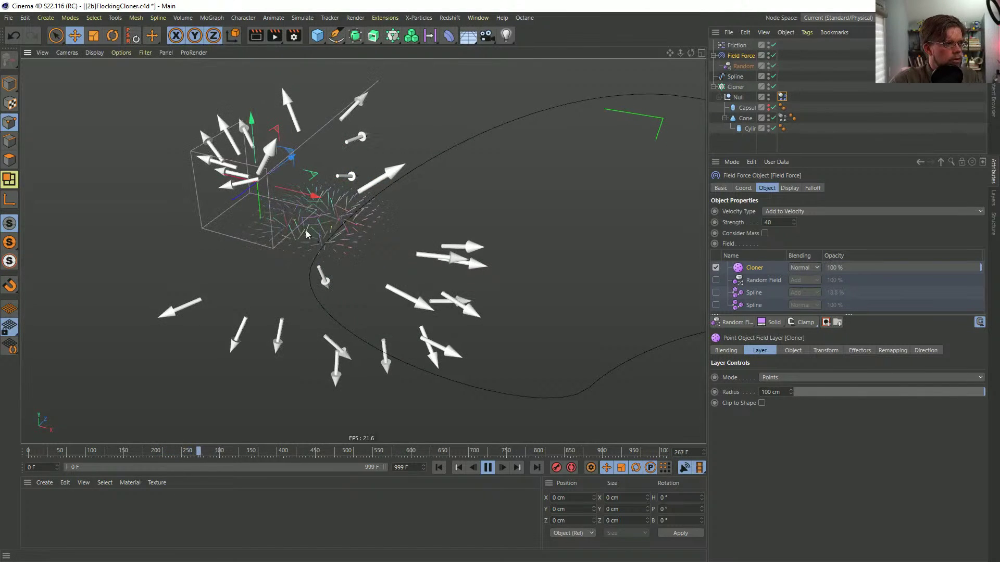
pyautogui.keyDown('alt'); pyautogui.moveTo(373, 243); pyautogui.dragTo(385, 209); pyautogui.keyUp('alt')
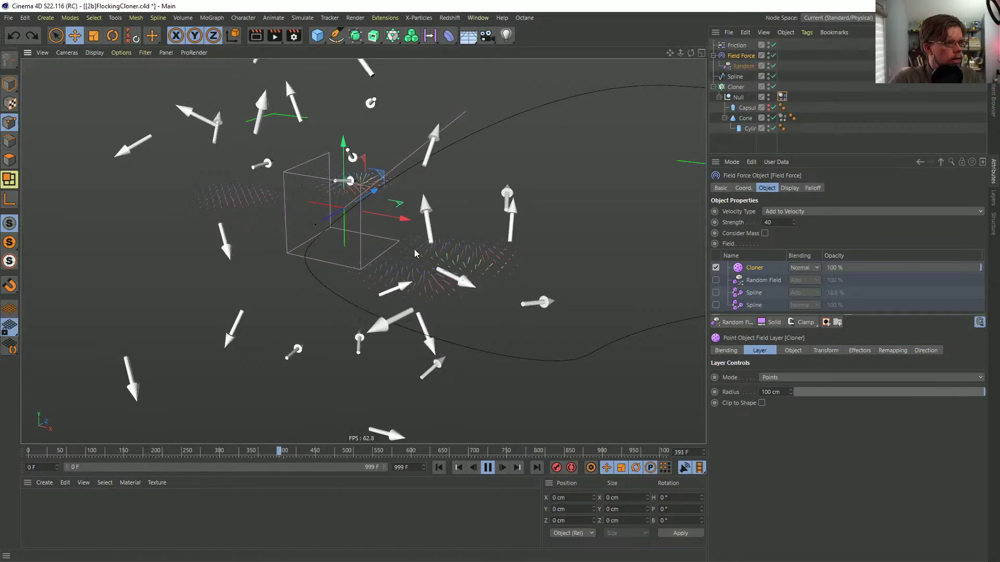
pyautogui.keyDown('alt'); pyautogui.moveTo(432, 255); pyautogui.dragTo(389, 267, button='right'); pyautogui.keyUp('alt')
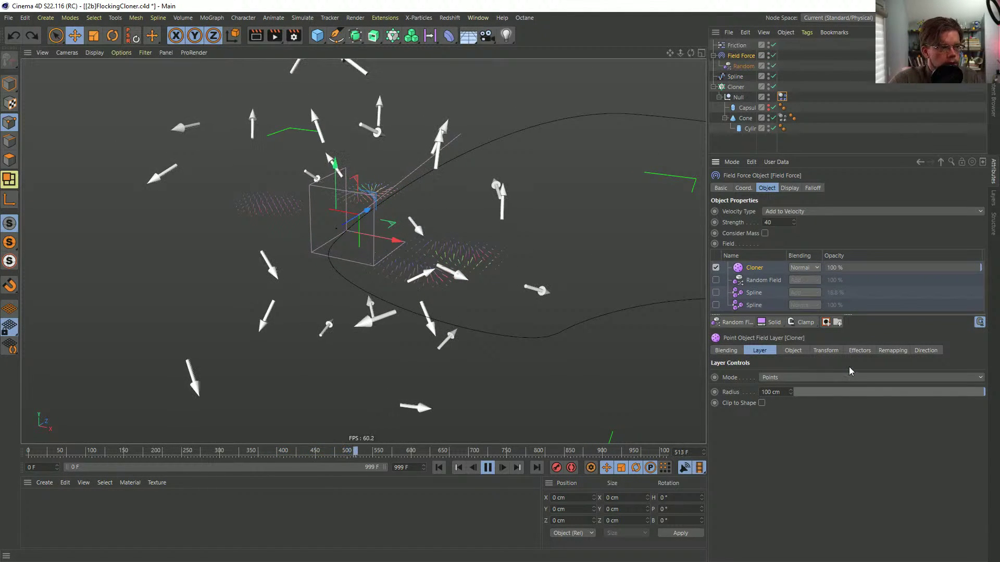
# - Turn off Invert Direction for the Cloner layer, restart the playback, and set the layer's radius to 300 cm
pyautogui.click(920, 350)
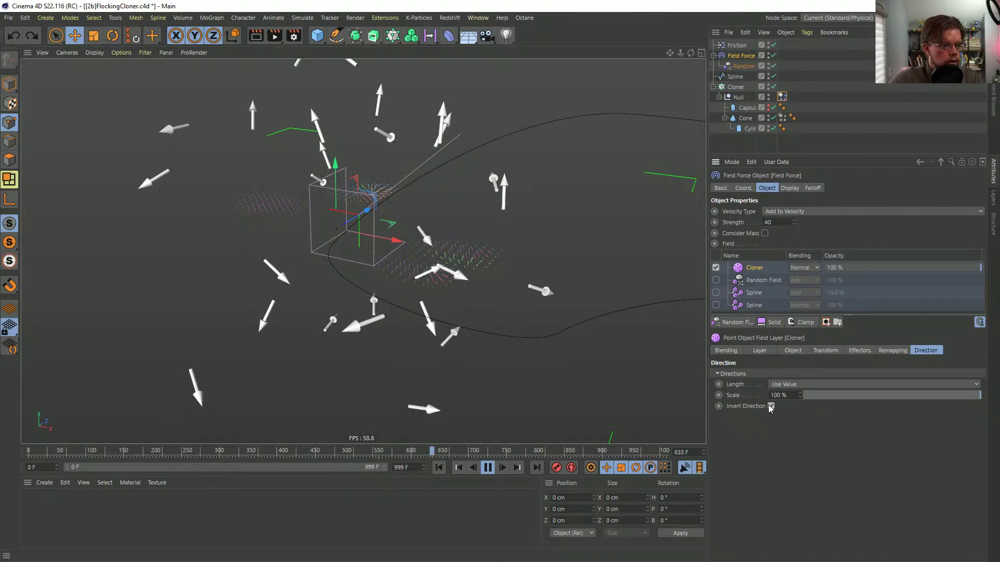
pyautogui.click(439, 468)
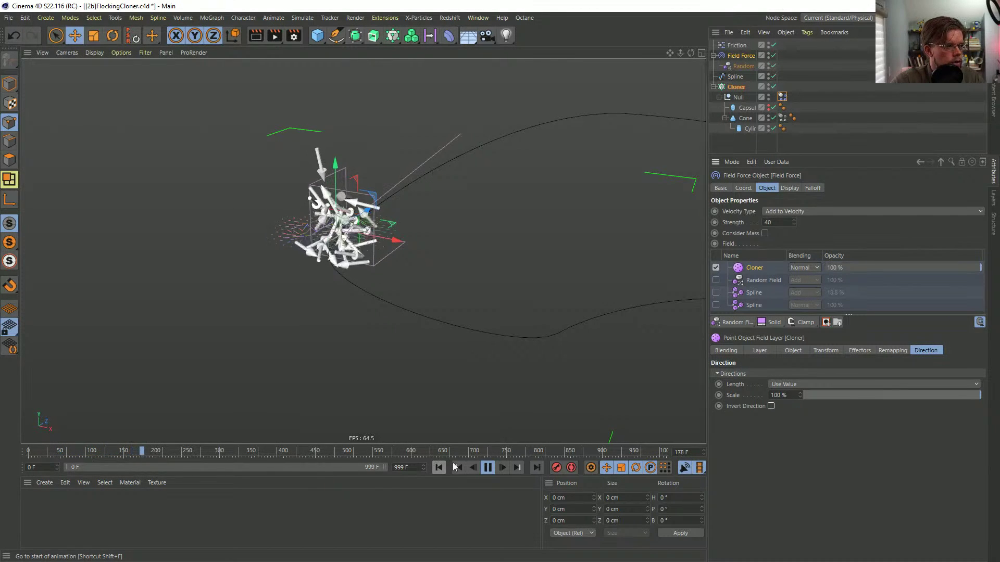
pyautogui.click(793, 349)
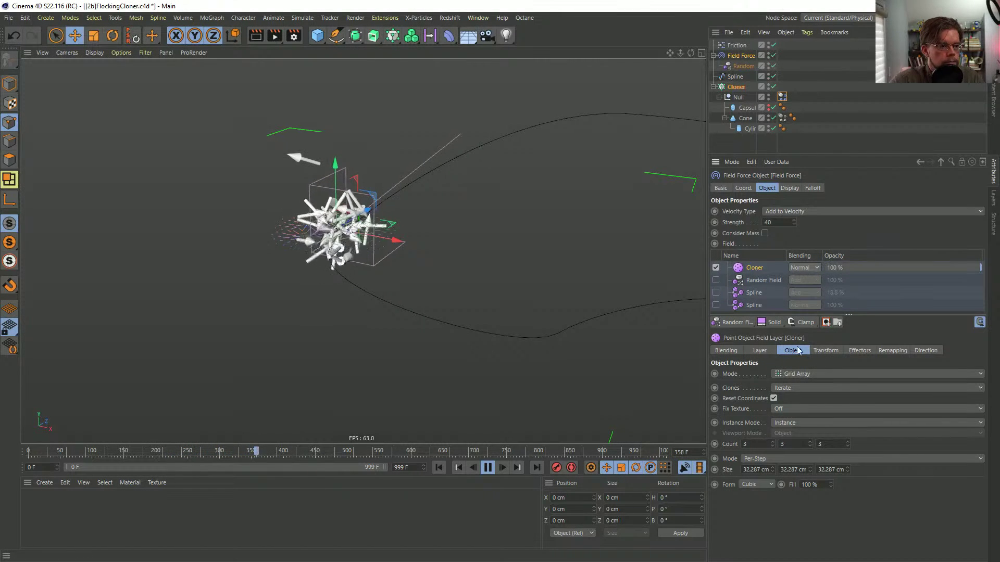
pyautogui.click(759, 350)
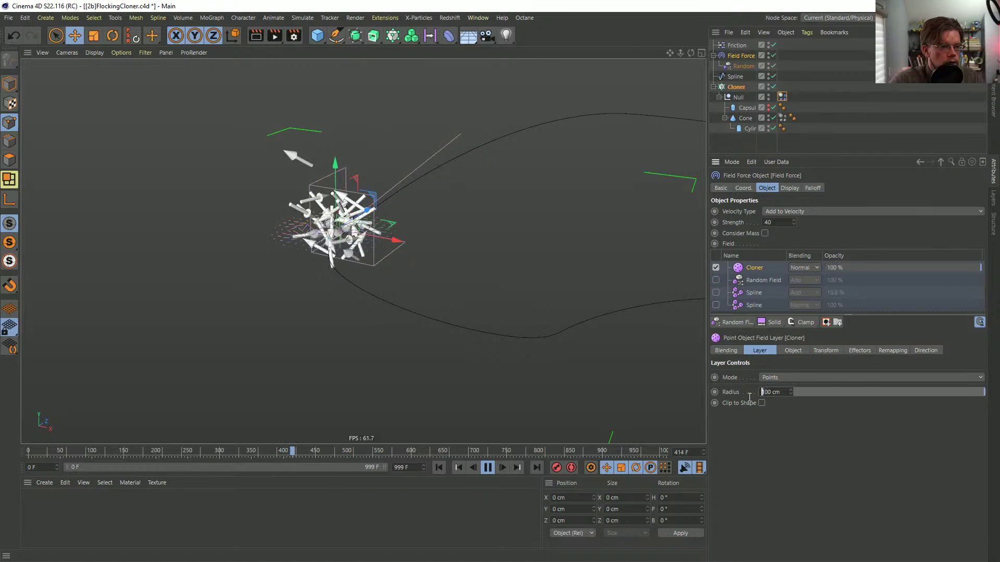
pyautogui.write('3')
pyautogui.press('Return')
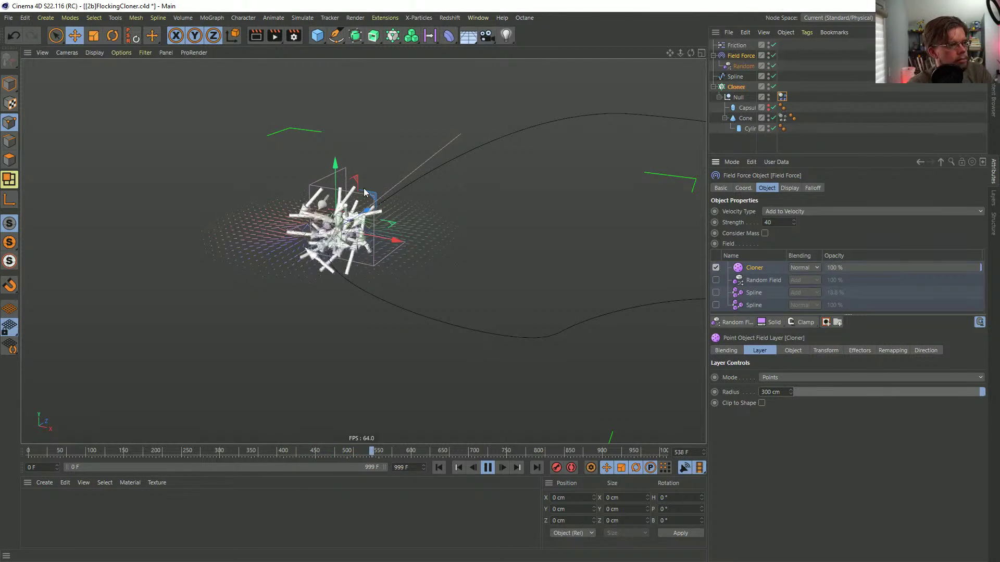
pyautogui.keyDown('alt'); pyautogui.moveTo(355, 237); pyautogui.dragTo(407, 199); pyautogui.keyUp('alt')
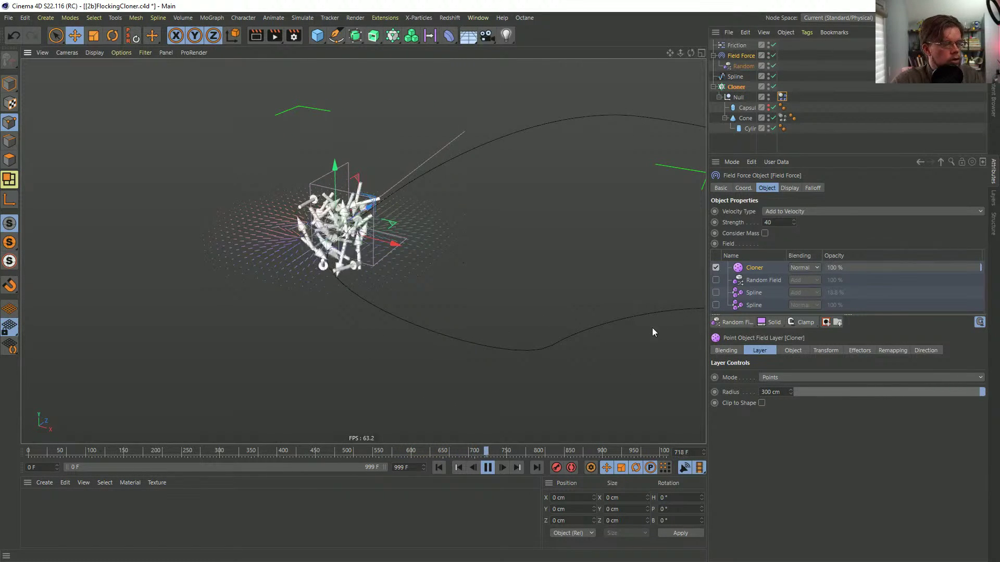
# - Set the Cloner layer's blending to Add, switch the Random Field and both Spline layers back on, and examine the flocking
pyautogui.click(801, 268)
pyautogui.click(798, 360)
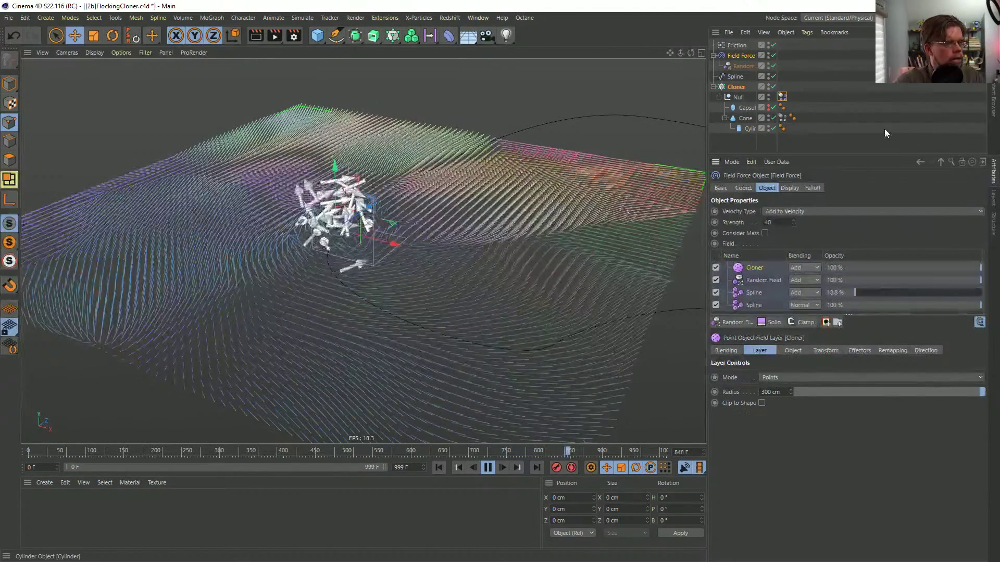
pyautogui.click(500, 229)
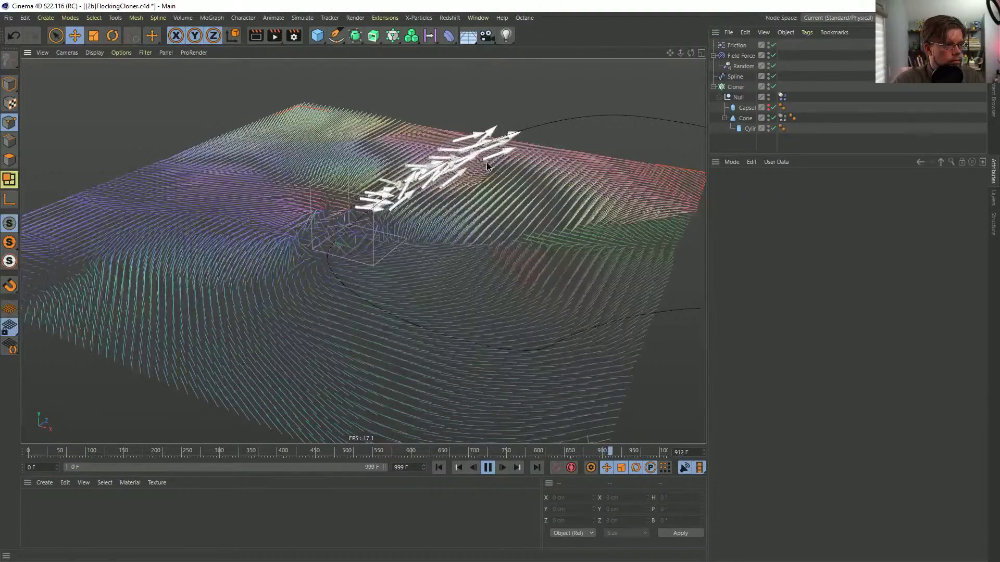
pyautogui.keyDown('alt'); pyautogui.moveTo(486, 161); pyautogui.dragTo(344, 194); pyautogui.keyUp('alt')
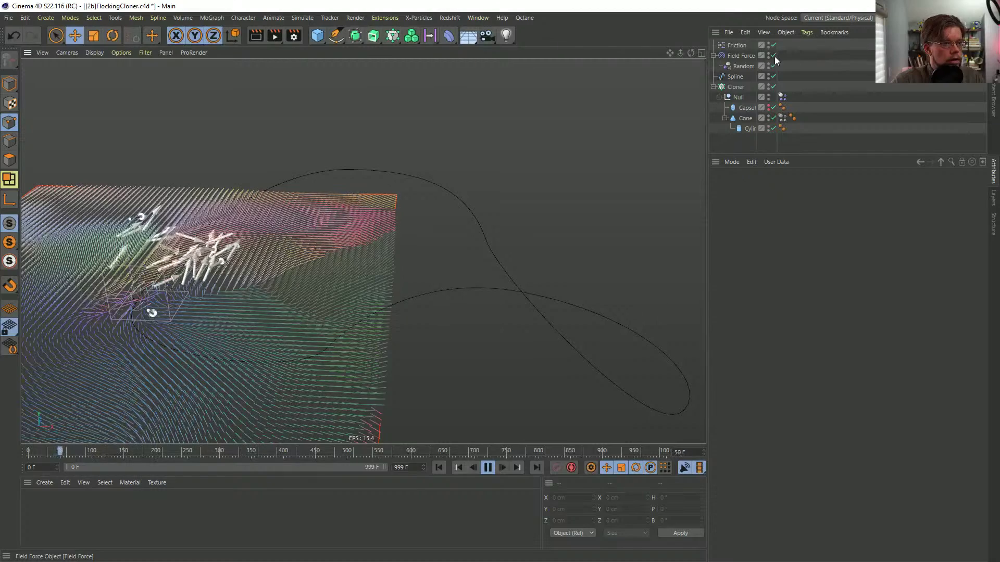
# - Turn off the Field Force's Display Box, and examine the arrows' flight along the spline from another angle
pyautogui.click(740, 56)
pyautogui.click(789, 188)
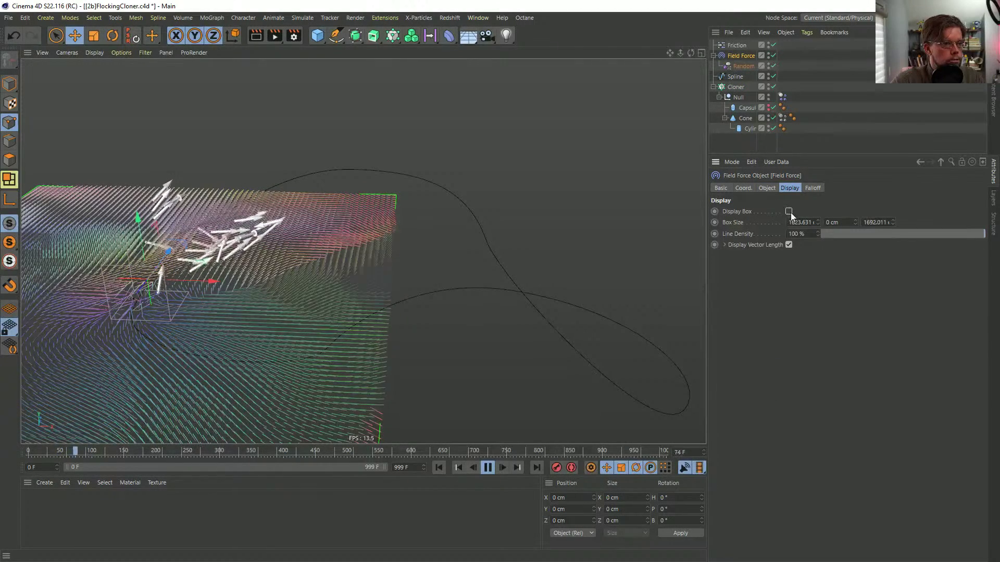
pyautogui.click(789, 212)
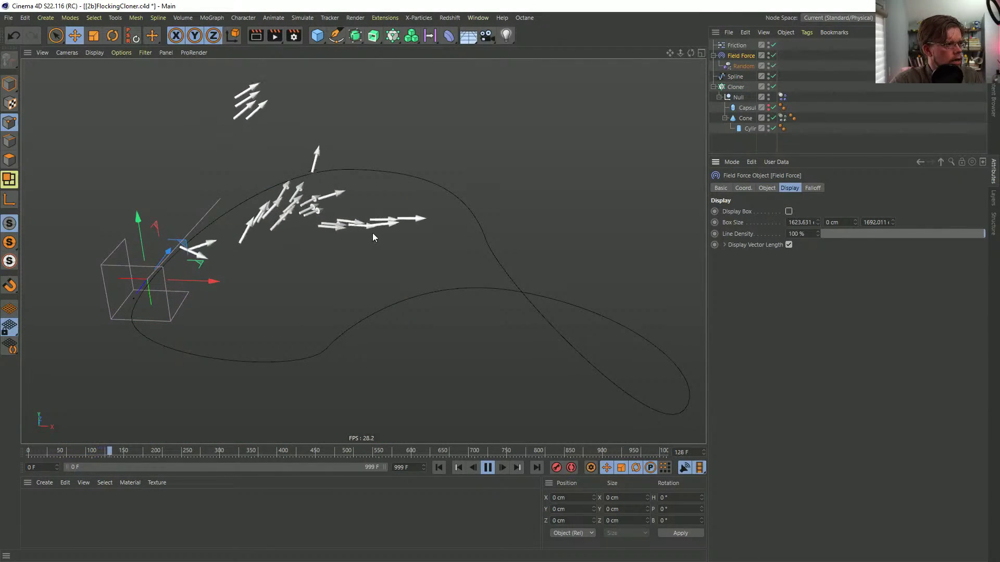
pyautogui.keyDown('alt'); pyautogui.moveTo(387, 229); pyautogui.dragTo(350, 200); pyautogui.keyUp('alt')
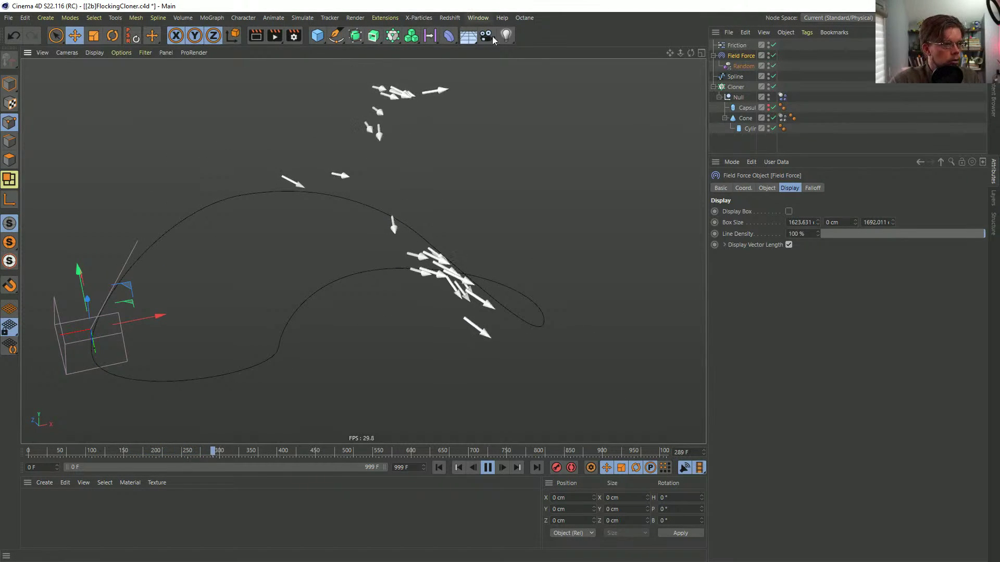
# - Switch off the Cloner layer in the Field Force's field list
pyautogui.click(811, 188)
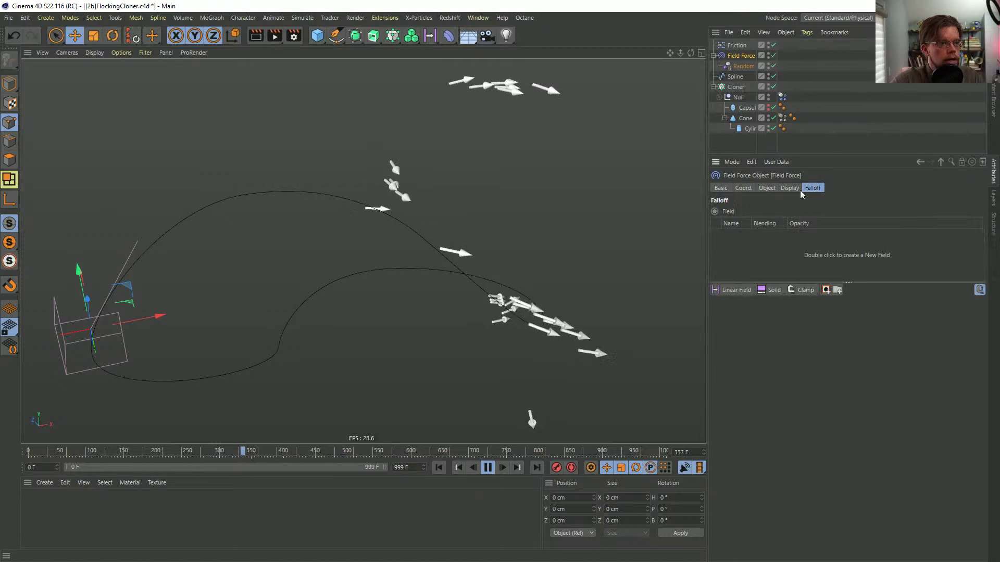
pyautogui.click(767, 189)
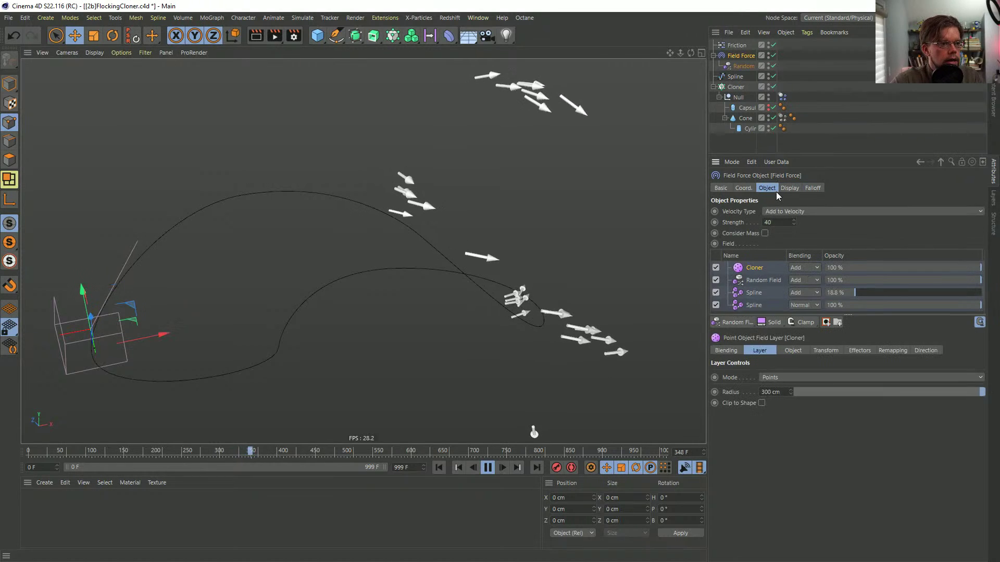
pyautogui.click(716, 268)
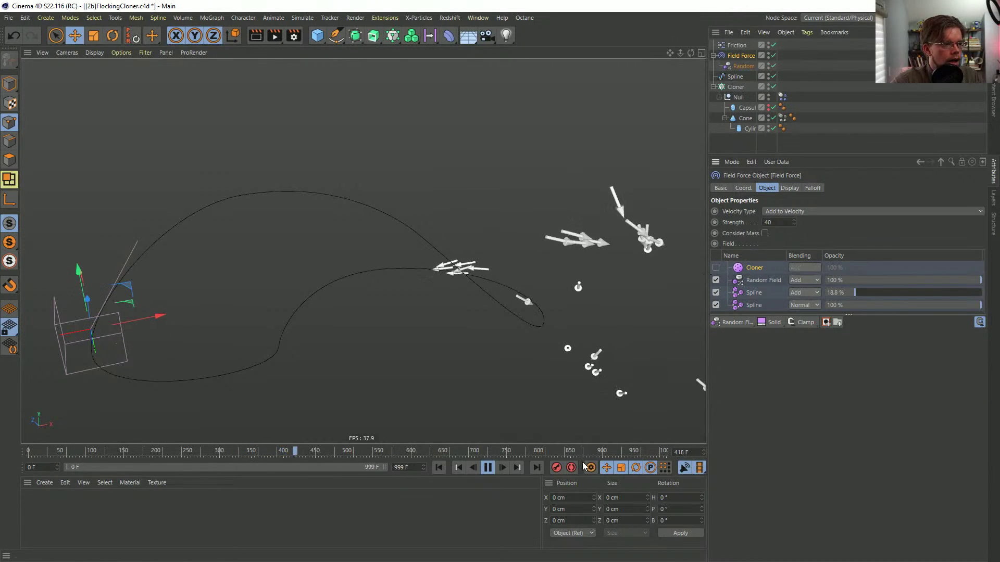
# - Restart the playback and add a dynamics Force object to the scene
pyautogui.click(440, 467)
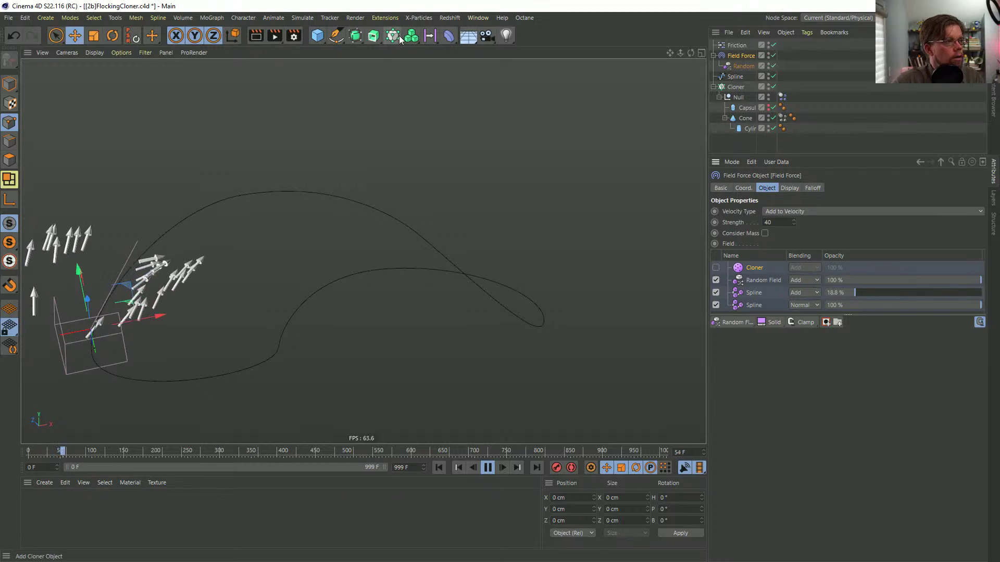
pyautogui.click(299, 18)
pyautogui.moveTo(320, 46)
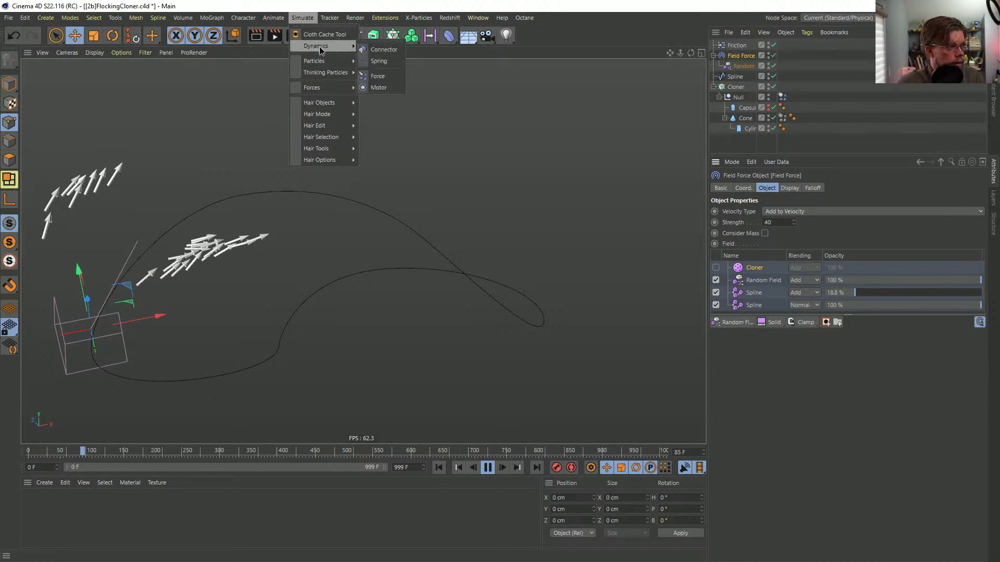
pyautogui.click(378, 76)
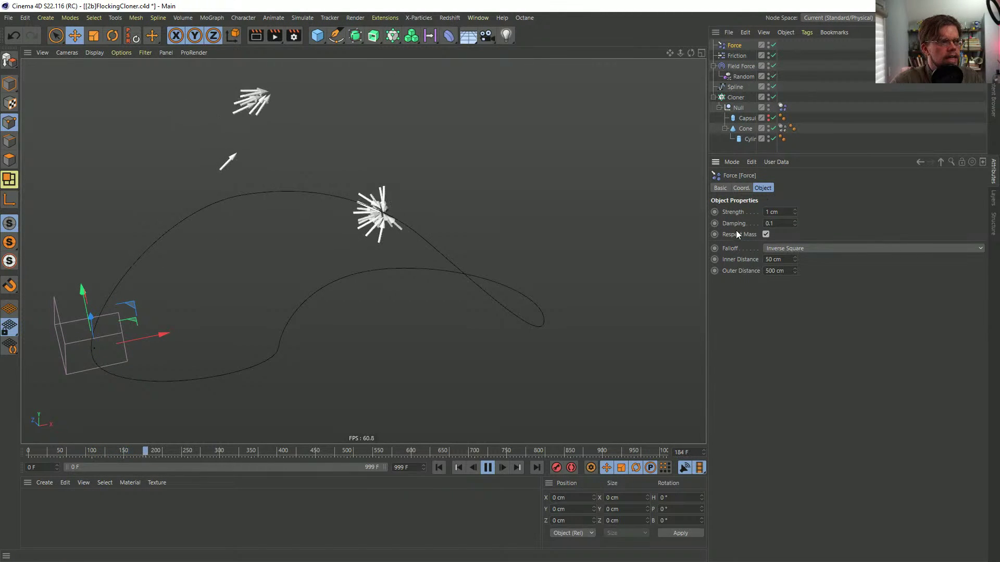
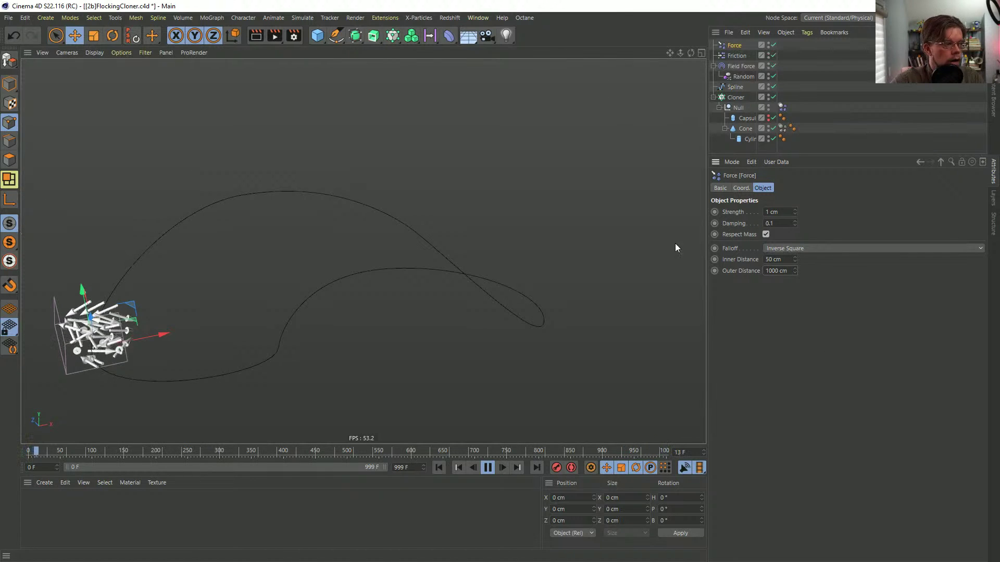
# - Try strengths of 0.1 cm and 0.01 cm for the Force object, and replay the simulation
pyautogui.click(776, 212)
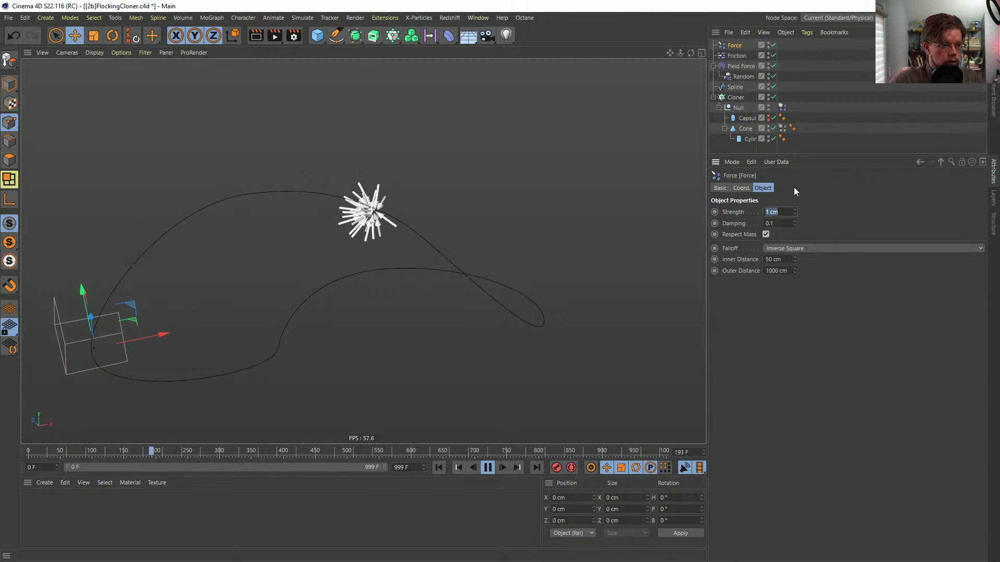
pyautogui.write('0.1')
pyautogui.press('Return')
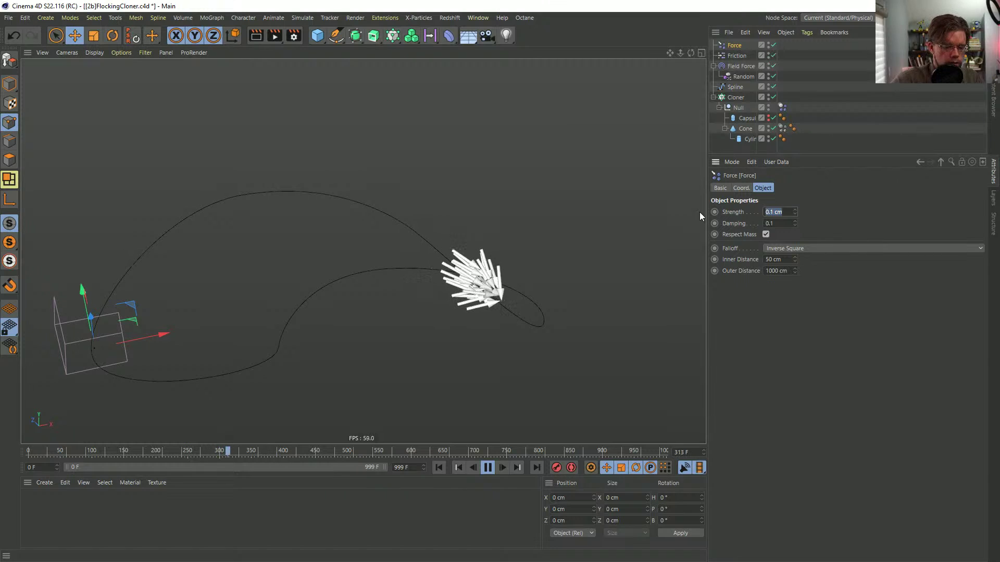
pyautogui.write('.01')
pyautogui.press('Return')
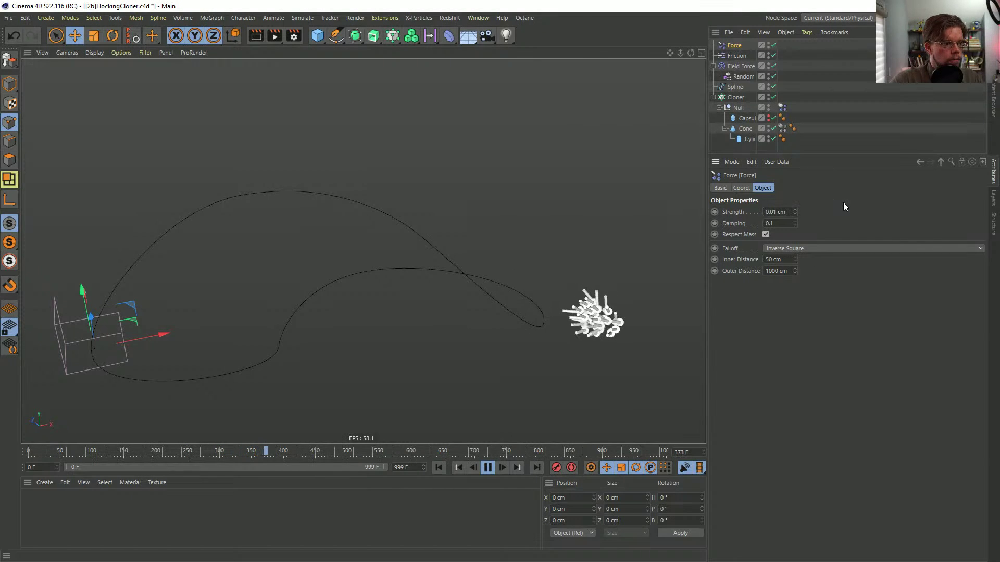
pyautogui.click(436, 470)
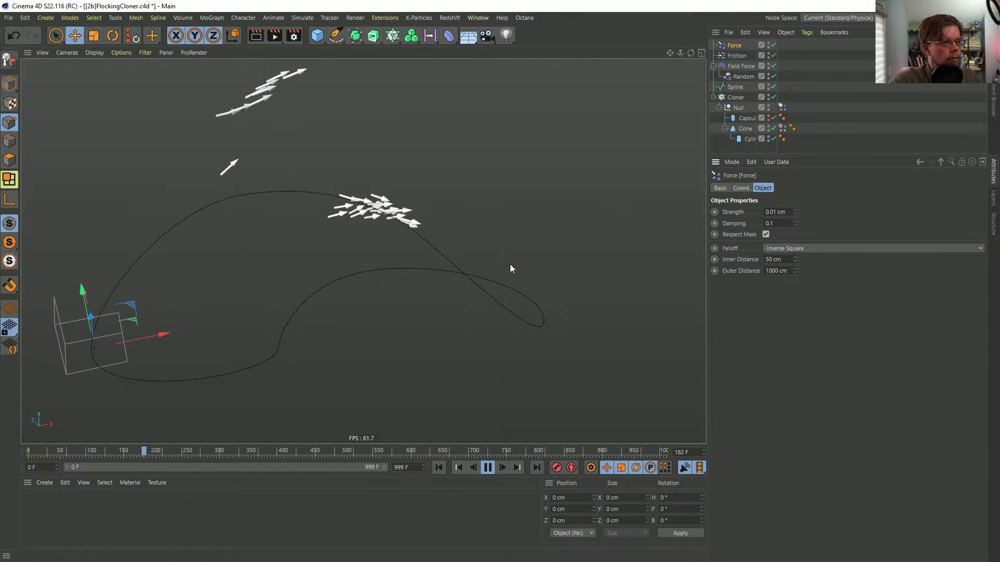
# - Set the Force object's strength to 0.1 cm, restart the playback, and examine the arrows' flight from several angles
pyautogui.doubleClick(780, 211)
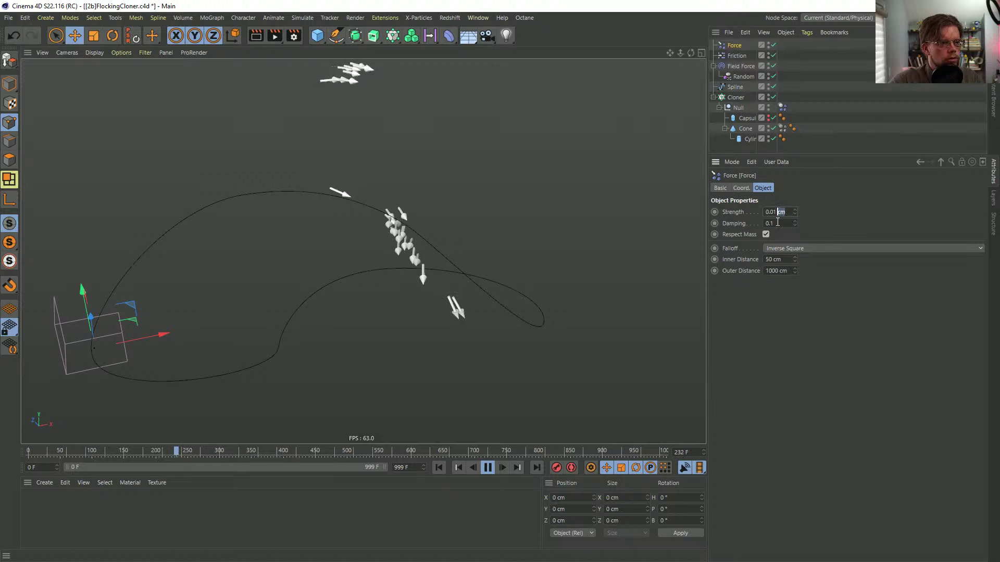
pyautogui.write('1')
pyautogui.press('Return')
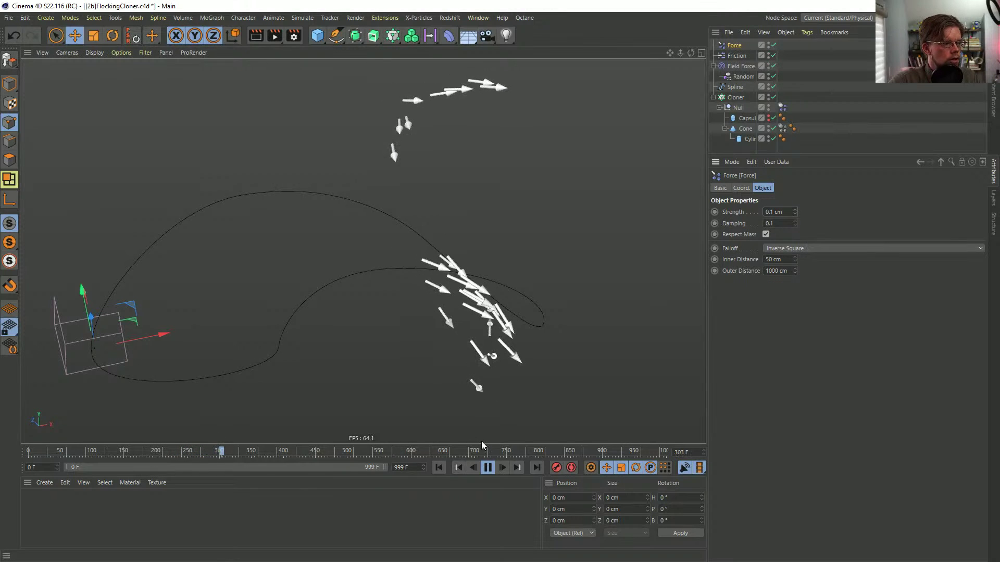
pyautogui.click(442, 465)
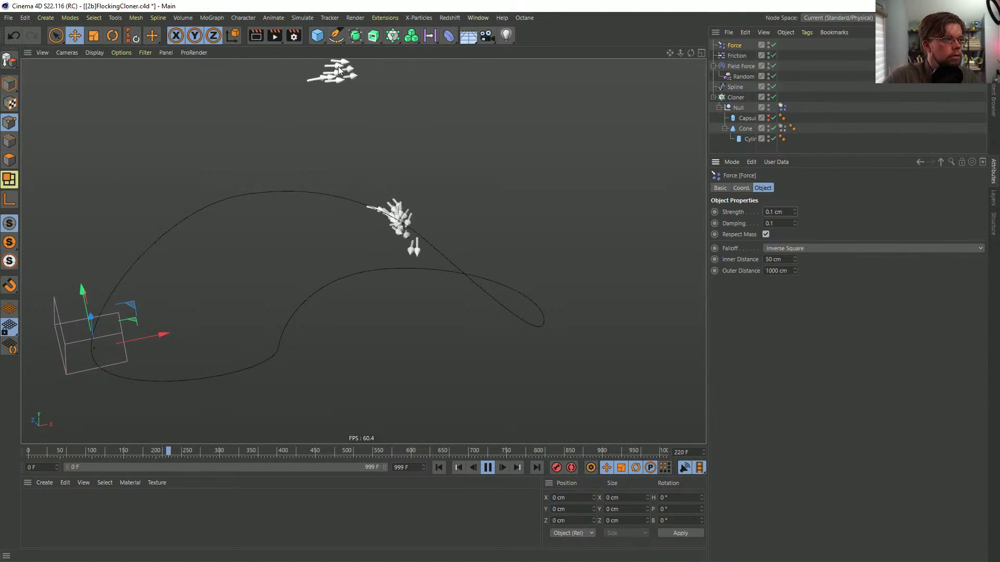
pyautogui.keyDown('alt'); pyautogui.moveTo(410, 299); pyautogui.dragTo(499, 294); pyautogui.keyUp('alt')
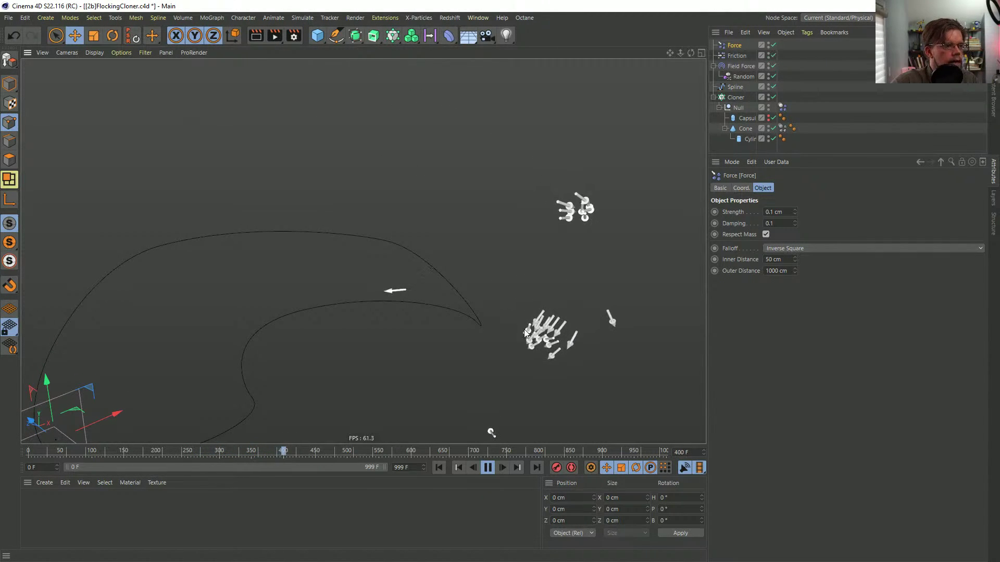
pyautogui.moveTo(516, 359)
pyautogui.keyDown('alt'); pyautogui.mouseDown()
pyautogui.moveTo(530, 369)
pyautogui.moveTo(541, 356)
pyautogui.mouseUp(); pyautogui.keyUp('alt')
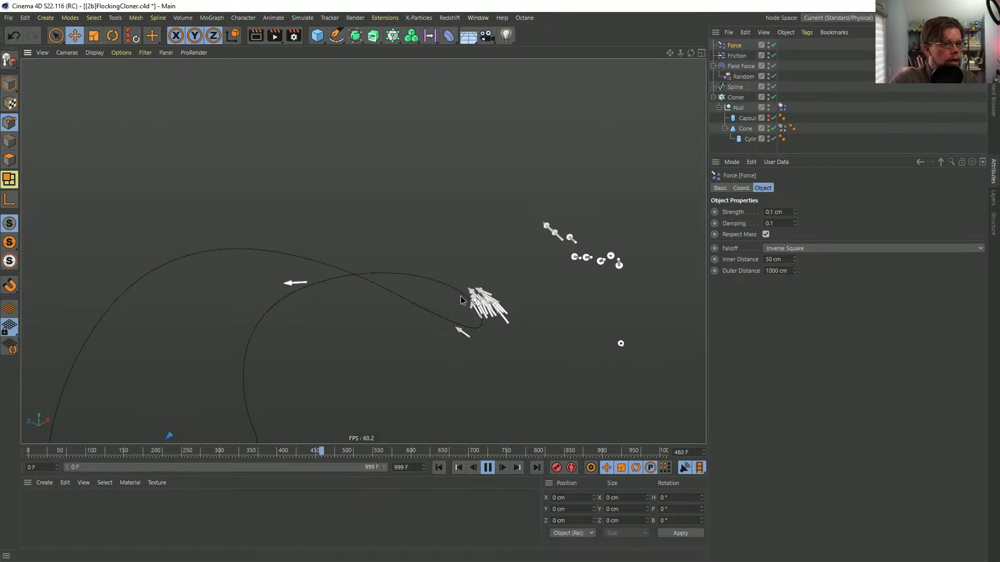
pyautogui.keyDown('alt'); pyautogui.moveTo(465, 298); pyautogui.dragTo(481, 287); pyautogui.keyUp('alt')
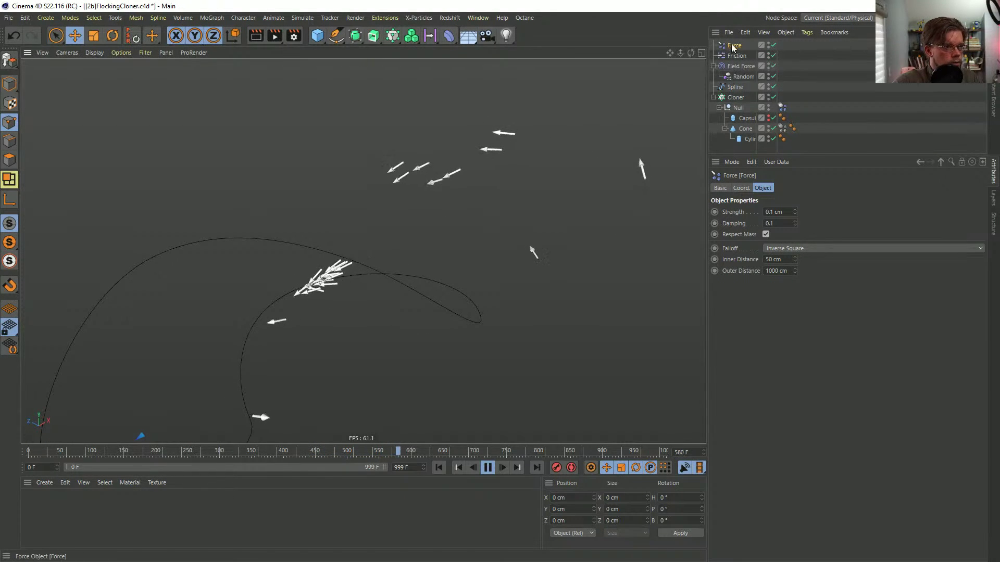
# - Rename the Force object "Force +", and duplicate it under the name "Force -"
pyautogui.doubleClick(749, 45)
pyautogui.write('+')
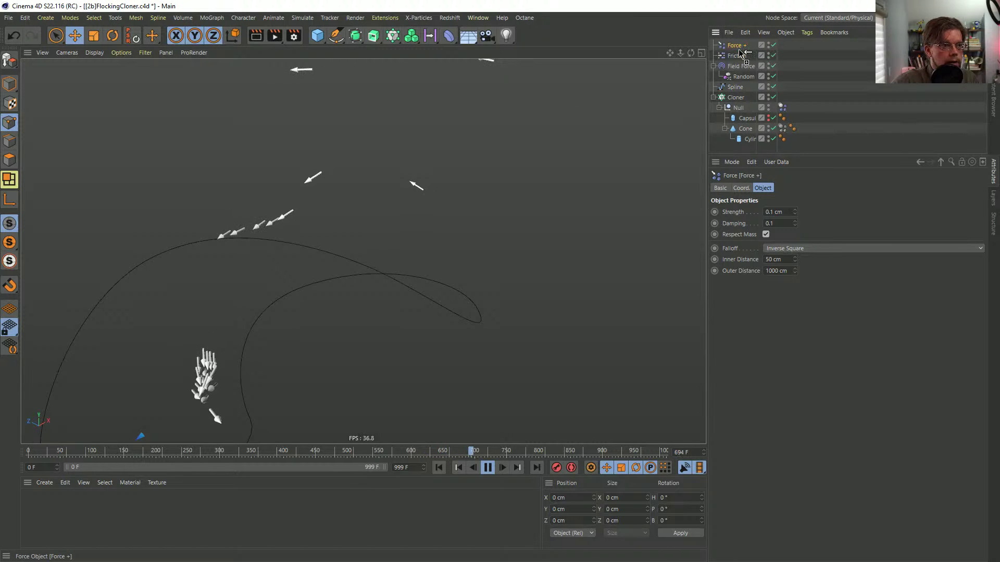
pyautogui.keyDown('ctrl'); pyautogui.moveTo(739, 50); pyautogui.dragTo(746, 60); pyautogui.keyUp('ctrl')
pyautogui.doubleClick(745, 58)
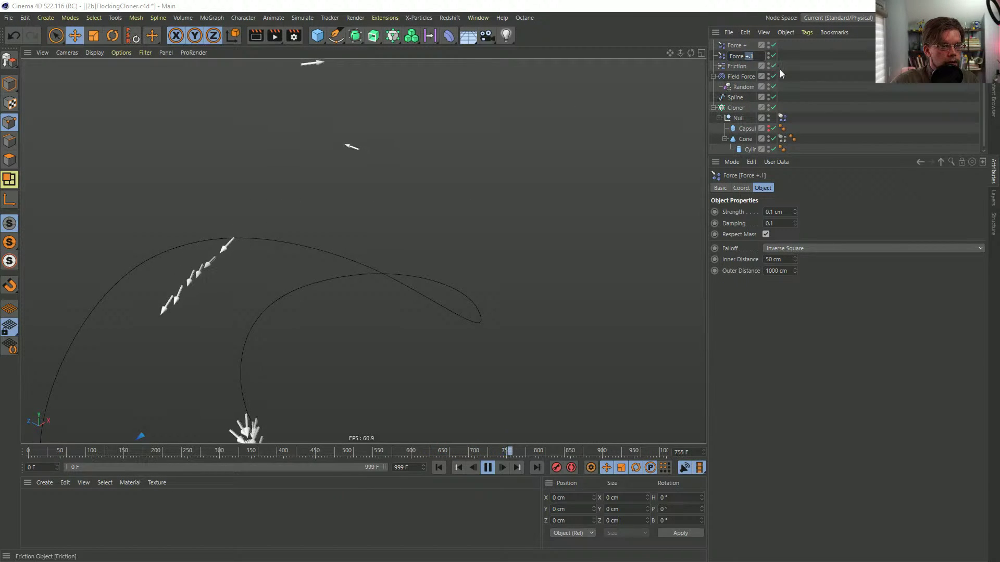
pyautogui.press('BackSpace')
pyautogui.press('BackSpace')
pyautogui.press('BackSpace')
pyautogui.write('-')
pyautogui.press('Return')
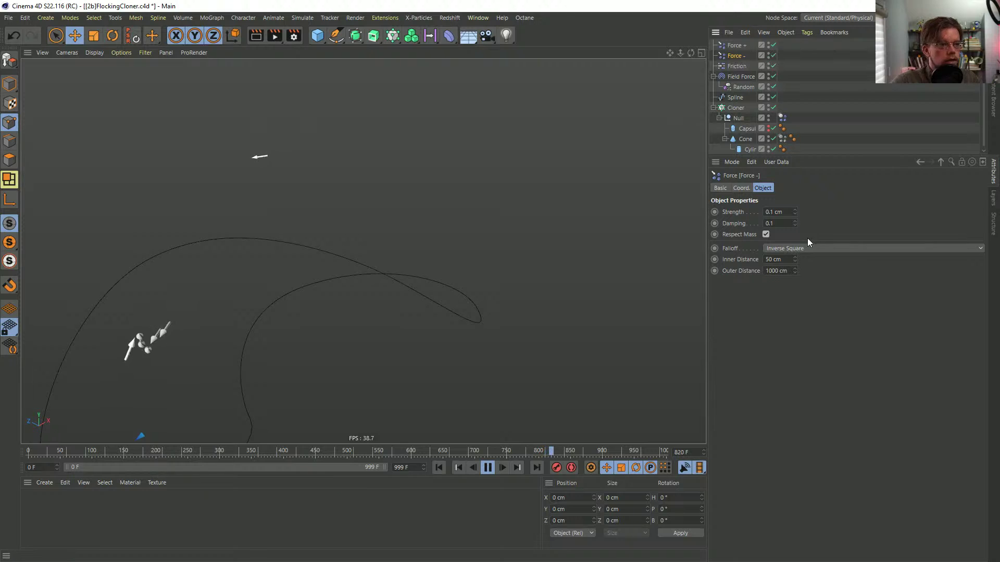
# - Set the strength of Force - to -1 cm, and examine the arrows from another angle
pyautogui.press('Return')
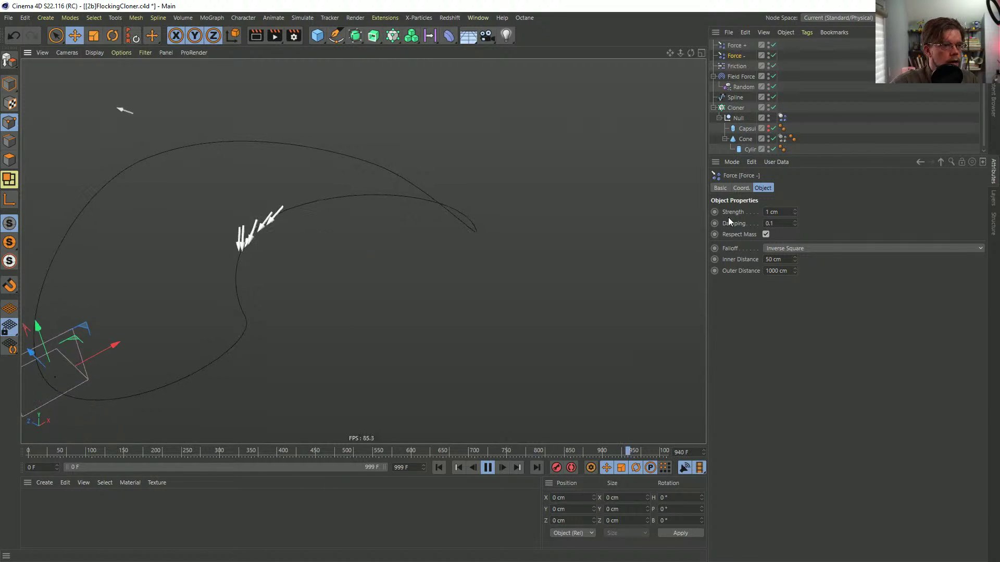
pyautogui.write('-')
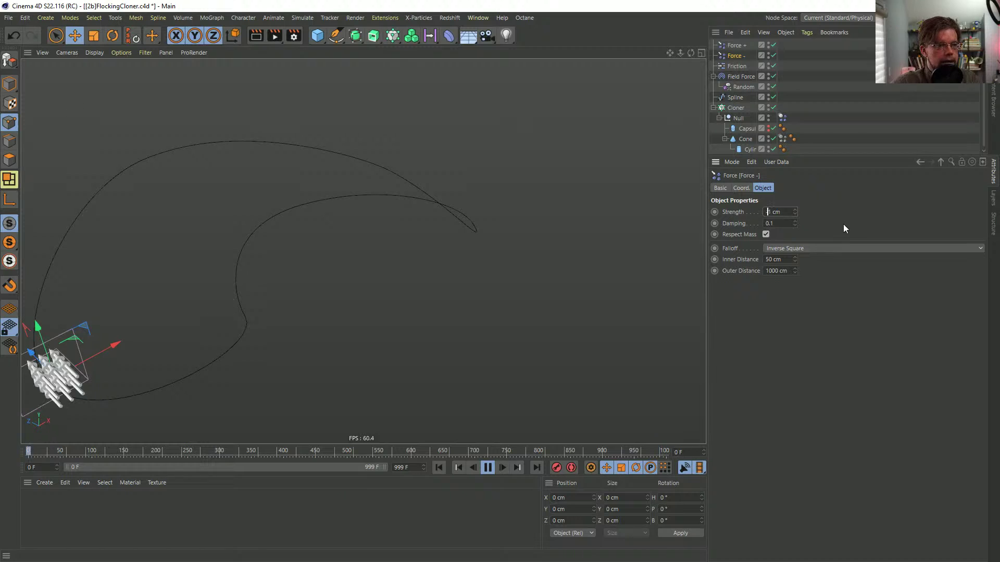
pyautogui.press('Return')
pyautogui.keyDown('alt'); pyautogui.moveTo(65, 313); pyautogui.dragTo(180, 284); pyautogui.keyUp('alt')
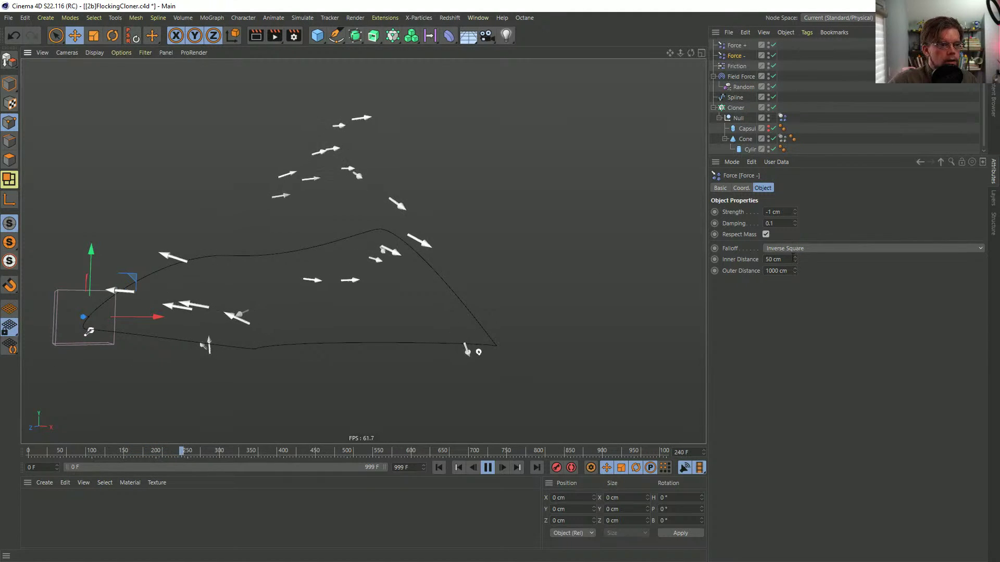
# - Set the inner distance of Force - to 20 cm and its outer distance to 50 cm, and restart the playback
pyautogui.click(776, 259)
pyautogui.write('20')
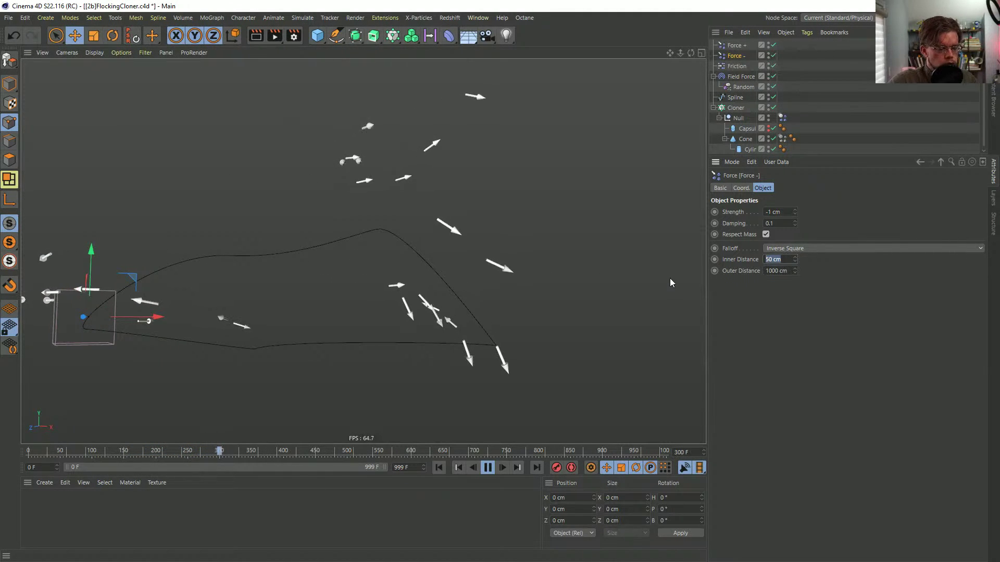
pyautogui.press('Return')
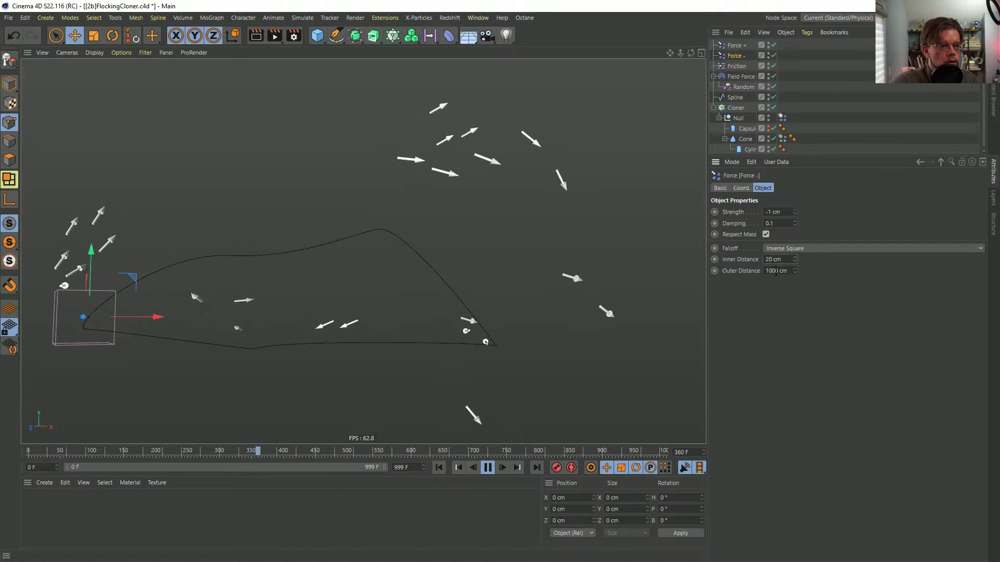
pyautogui.click(767, 270)
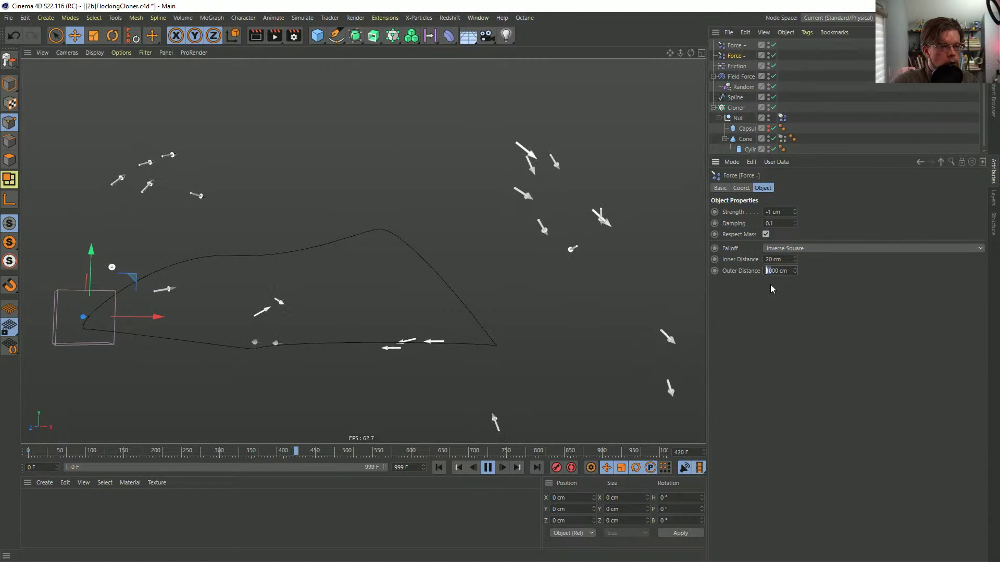
pyautogui.write('5')
pyautogui.press('Return')
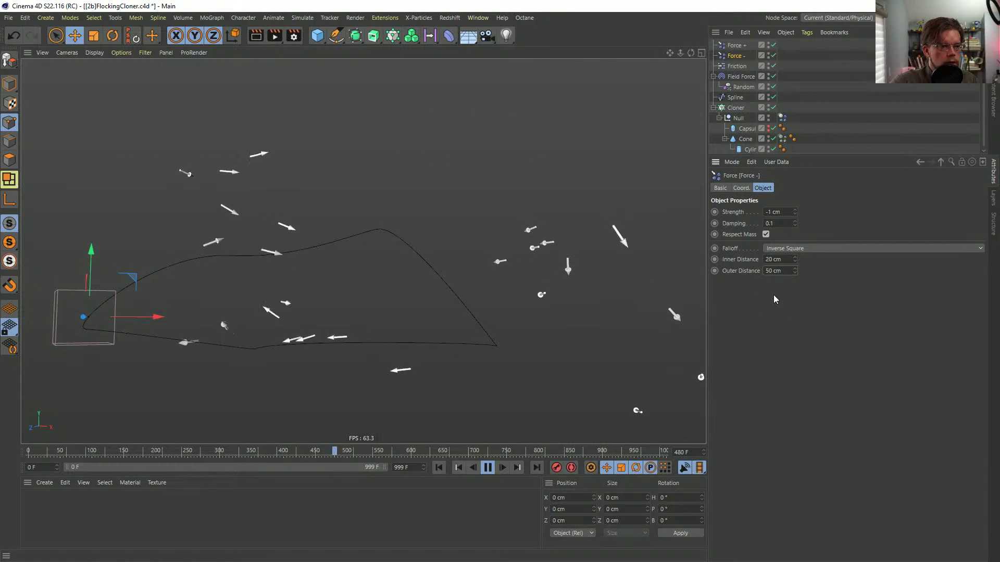
pyautogui.click(439, 468)
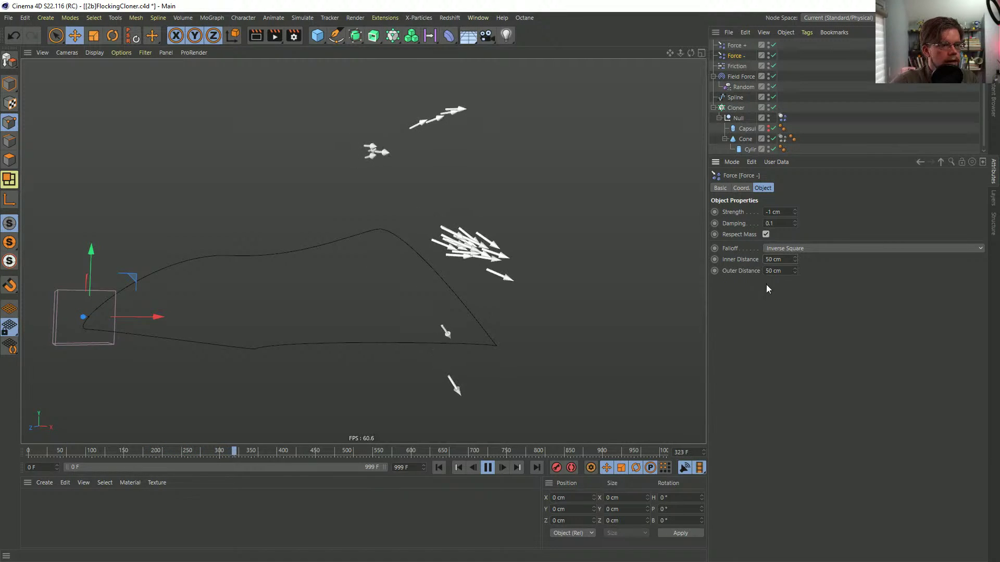
# - Set the outer distance of Force - to 150 cm, replay the simulation, and examine the flock from different angles
pyautogui.click(766, 271)
pyautogui.write('1')
pyautogui.press('Return')
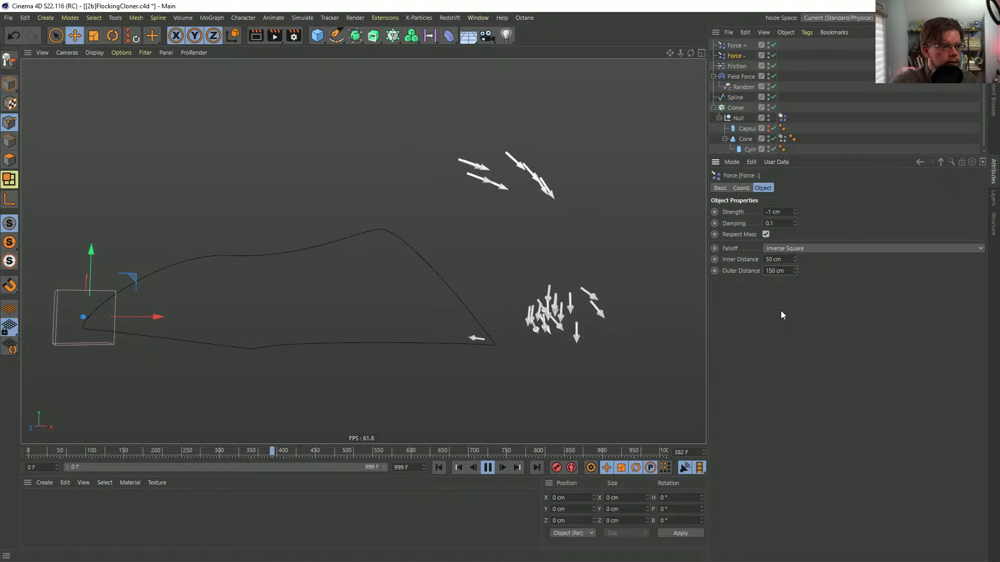
pyautogui.click(438, 467)
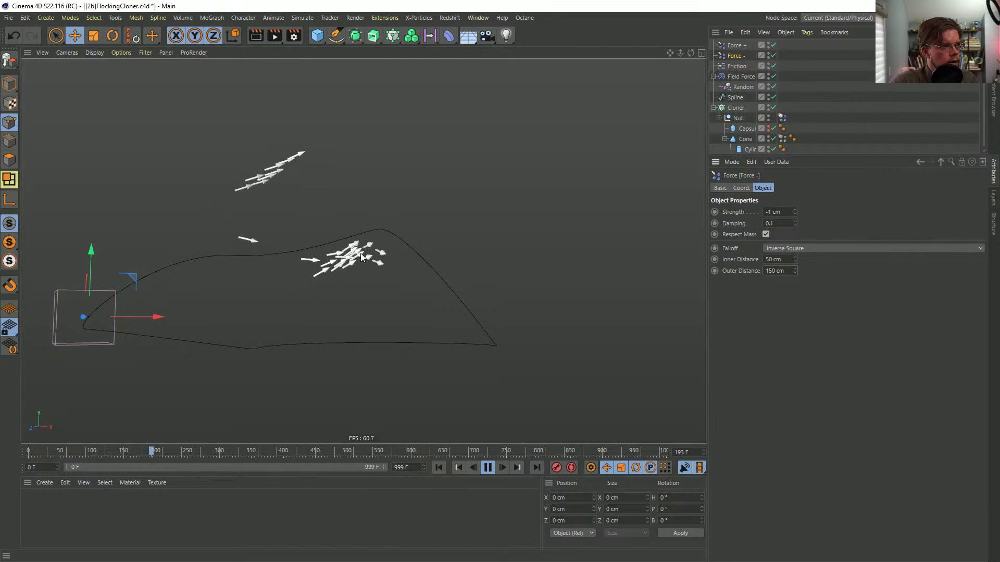
pyautogui.keyDown('alt'); pyautogui.moveTo(371, 246); pyautogui.dragTo(453, 257); pyautogui.keyUp('alt')
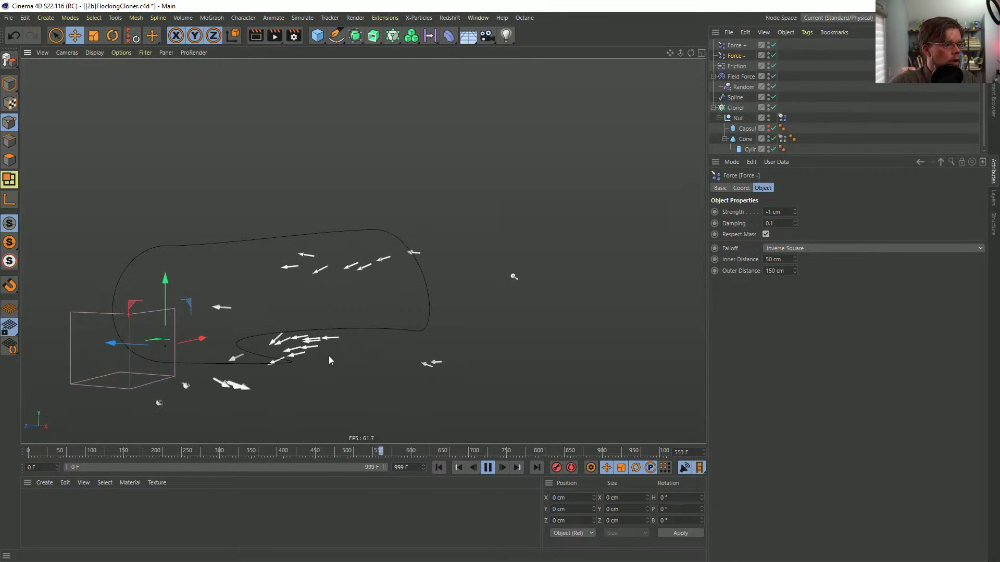
pyautogui.keyDown('alt'); pyautogui.moveTo(307, 339); pyautogui.dragTo(401, 275); pyautogui.keyUp('alt')
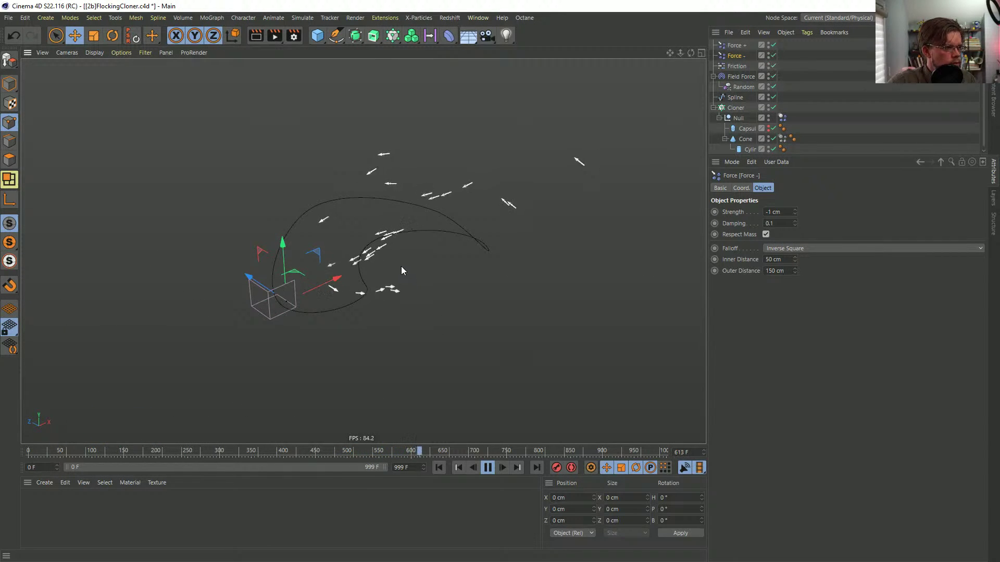
pyautogui.click(439, 467)
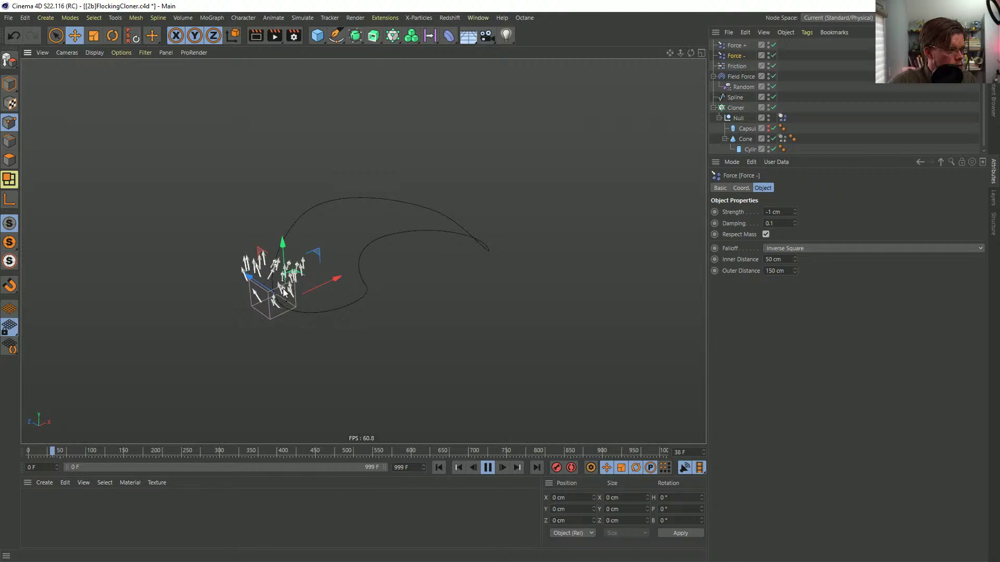
pyautogui.keyDown('alt'); pyautogui.moveTo(285, 245); pyautogui.dragTo(317, 249); pyautogui.keyUp('alt')
pyautogui.scroll(3, 310, 251)
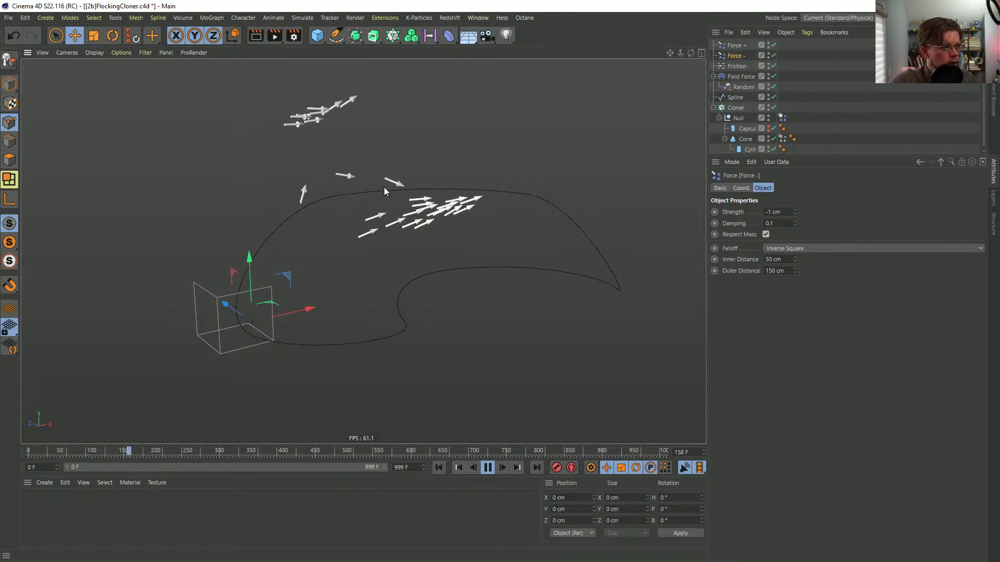
# - Replay the simulation with Force - disabled to compare the flocking, and enable it again
pyautogui.click(772, 55)
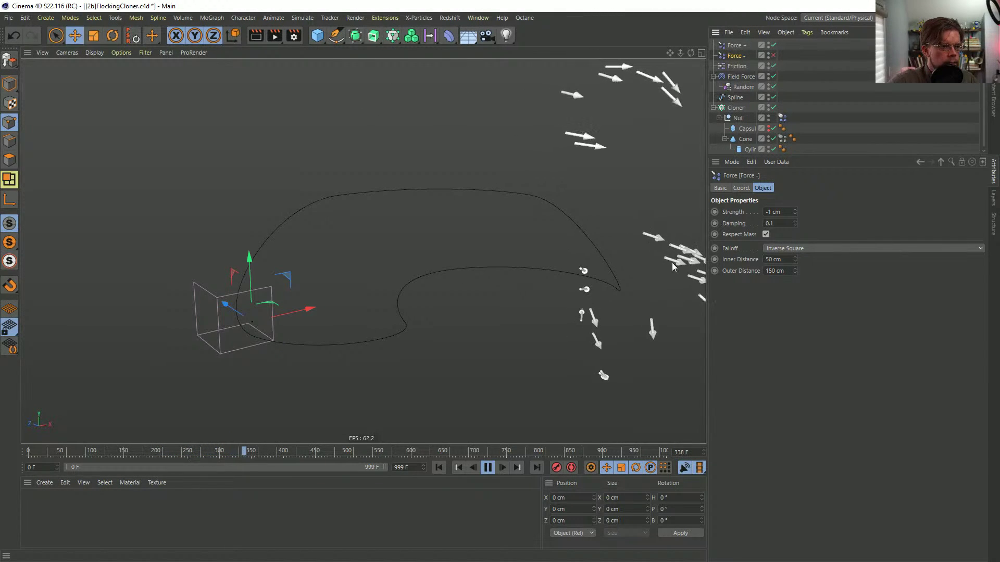
pyautogui.click(439, 467)
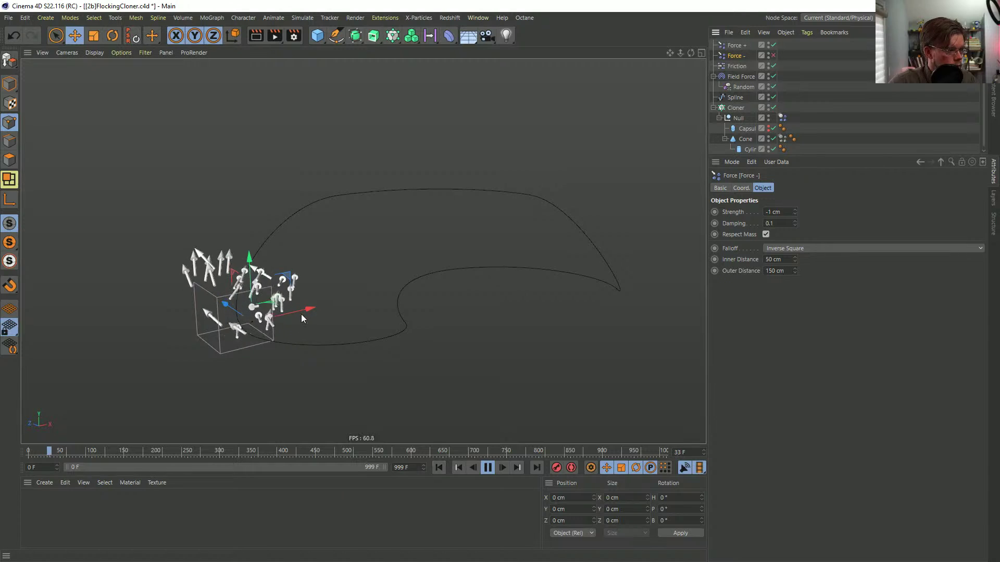
pyautogui.keyDown('alt'); pyautogui.moveTo(301, 314); pyautogui.dragTo(333, 255); pyautogui.keyUp('alt')
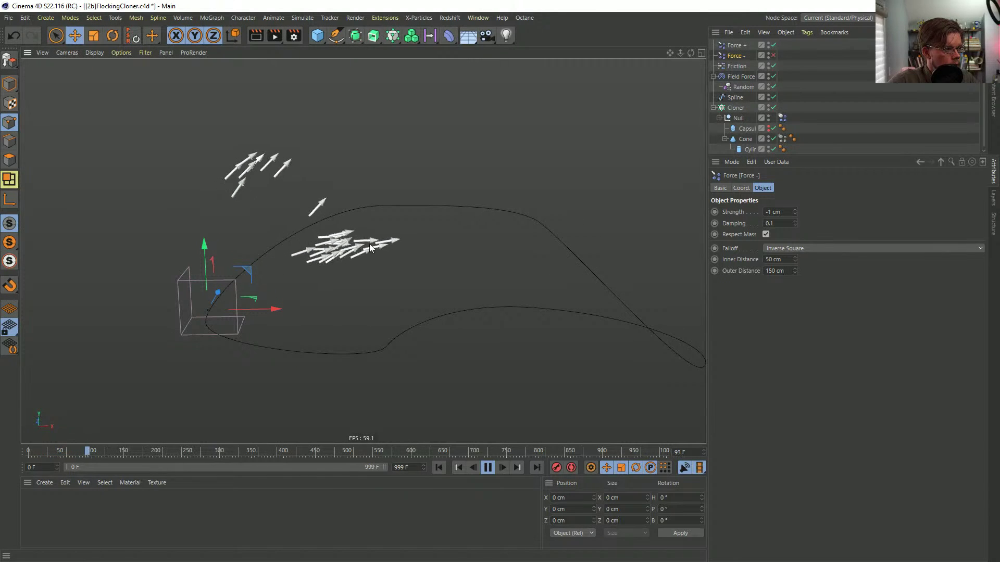
pyautogui.click(773, 55)
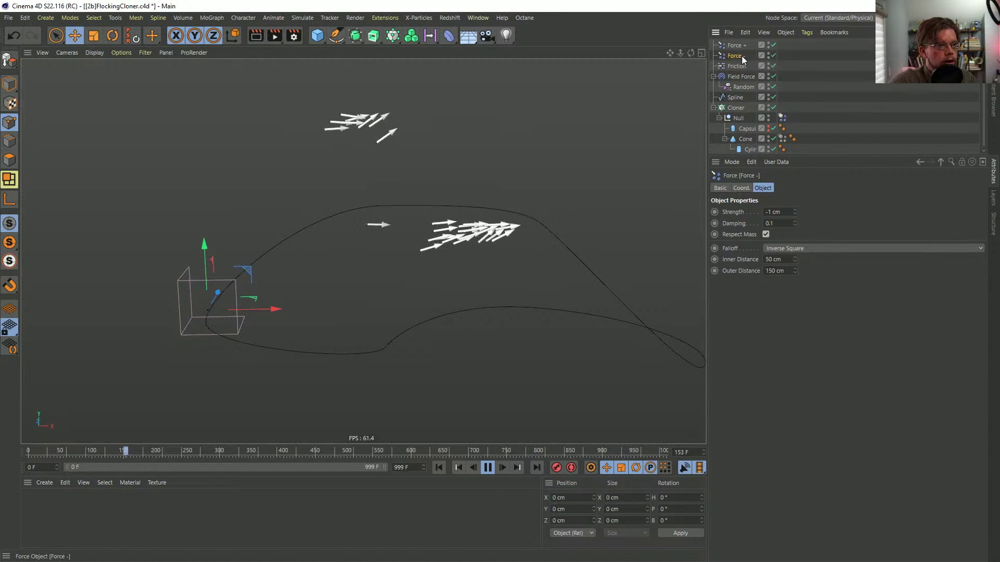
# - Set the strength of Force + to 1 cm
pyautogui.click(734, 45)
pyautogui.click(774, 212)
pyautogui.write('1')
pyautogui.press('Return')
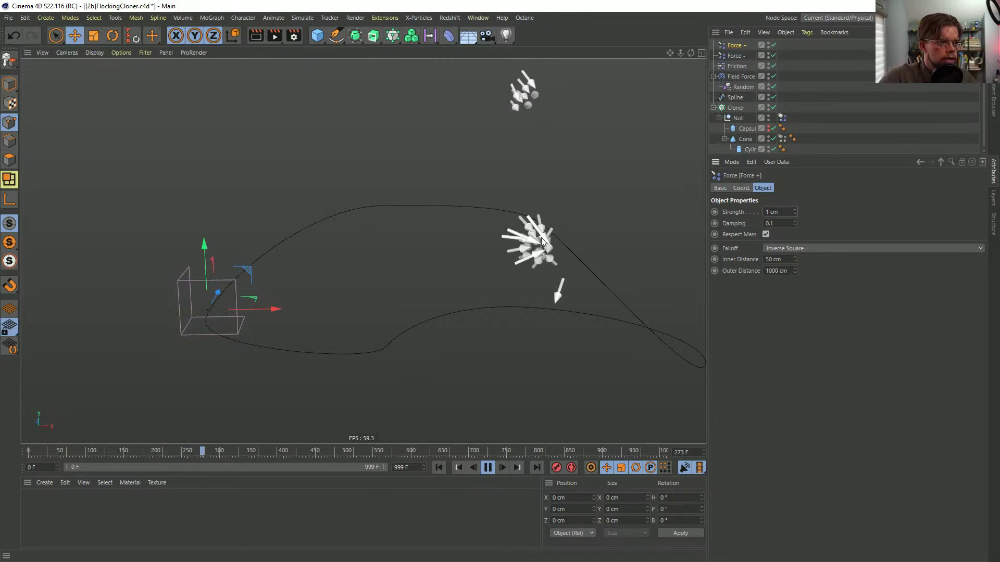
# - Set the strength of Force - to -2 cm, and examine the arrows from another angle
pyautogui.click(734, 56)
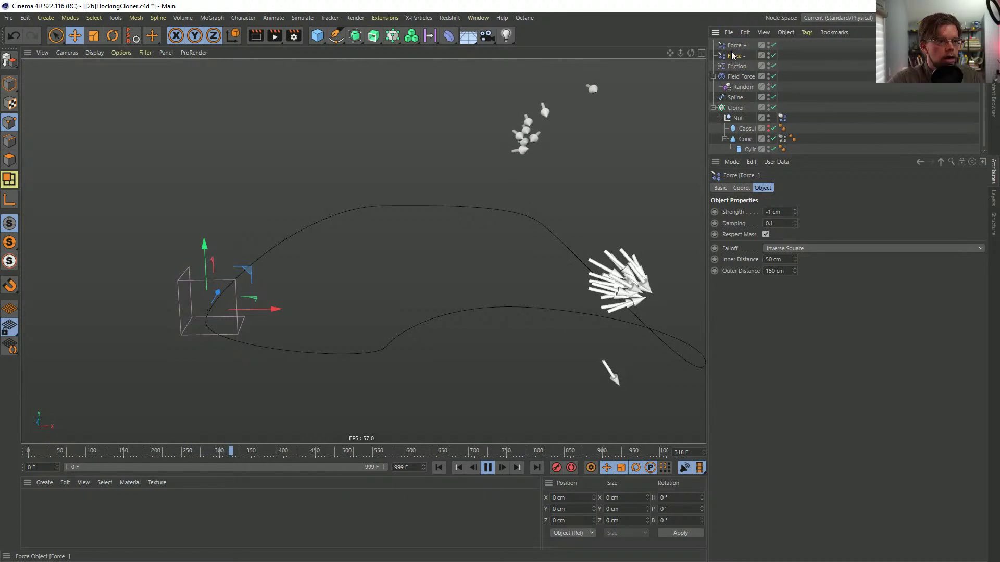
pyautogui.click(795, 214)
pyautogui.keyDown('alt'); pyautogui.moveTo(673, 292); pyautogui.dragTo(469, 167, button='middle'); pyautogui.keyUp('alt')
pyautogui.keyDown('alt'); pyautogui.moveTo(532, 253); pyautogui.dragTo(589, 229); pyautogui.keyUp('alt')
# - Set the inner distance of Force - to 150 cm and its outer distance to 250 cm, and restart the playback
pyautogui.doubleClick(774, 259)
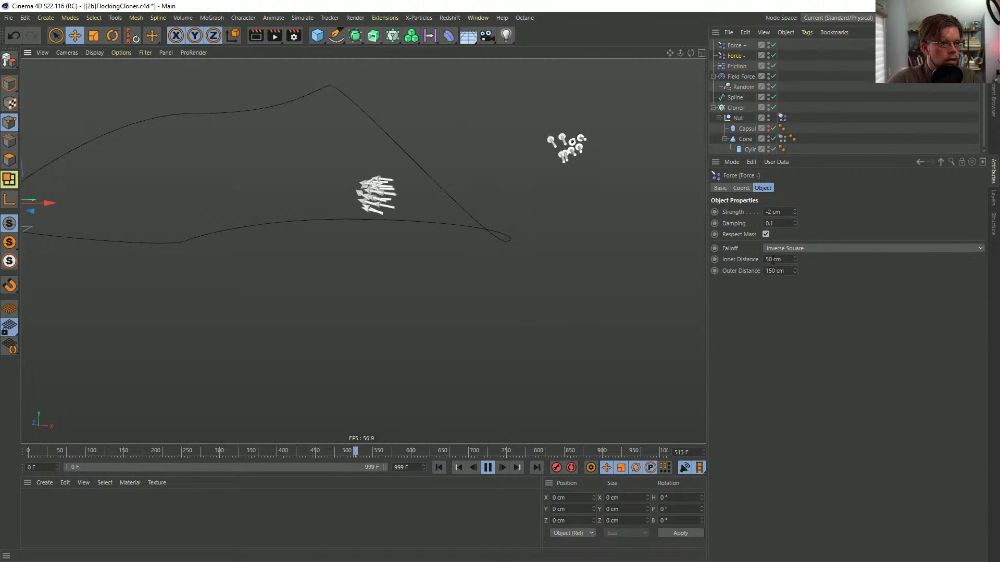
pyautogui.write('150')
pyautogui.press('Tab')
pyautogui.write('250')
pyautogui.press('Return')
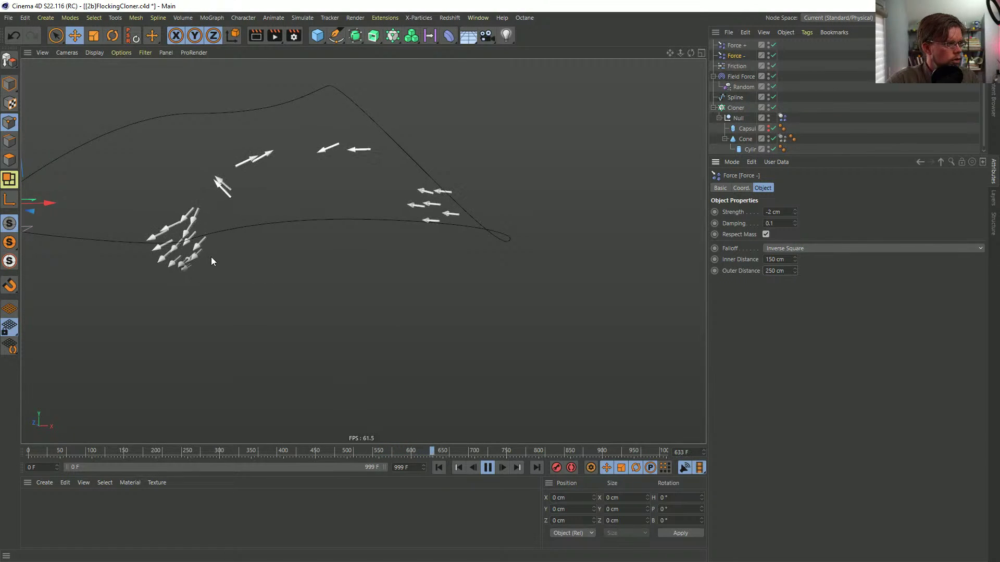
pyautogui.keyDown('alt'); pyautogui.moveTo(182, 263); pyautogui.dragTo(348, 249); pyautogui.keyUp('alt')
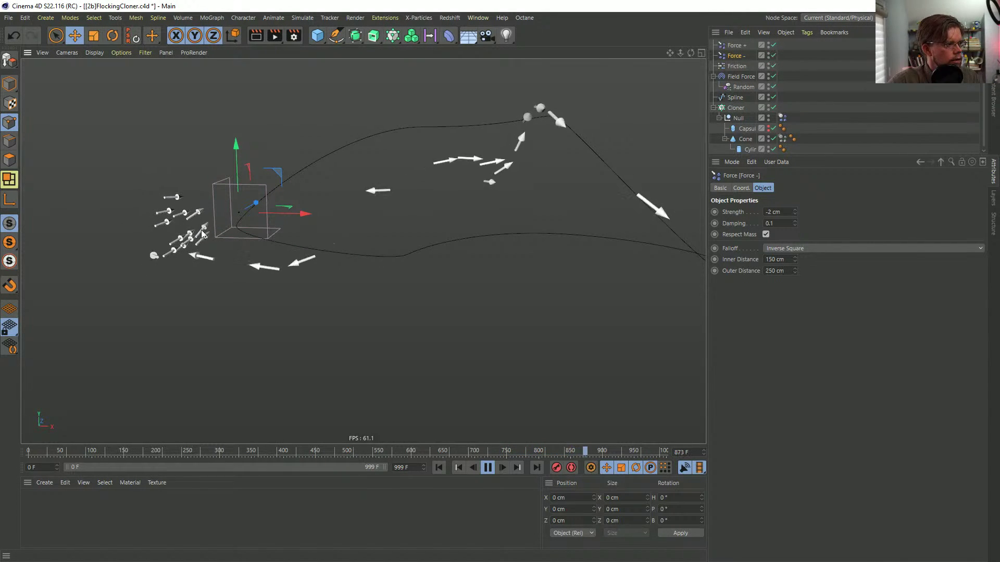
pyautogui.click(438, 467)
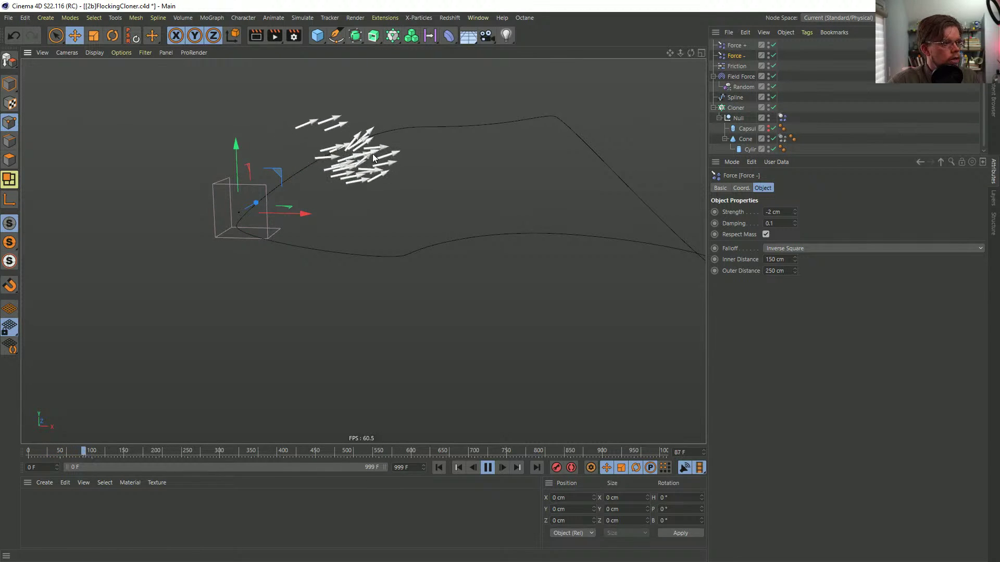
# - Examine from different angles how the arrows spread out and flock along the spline during playback
pyautogui.keyDown('alt'); pyautogui.moveTo(453, 127); pyautogui.dragTo(367, 131, button='middle'); pyautogui.keyUp('alt')
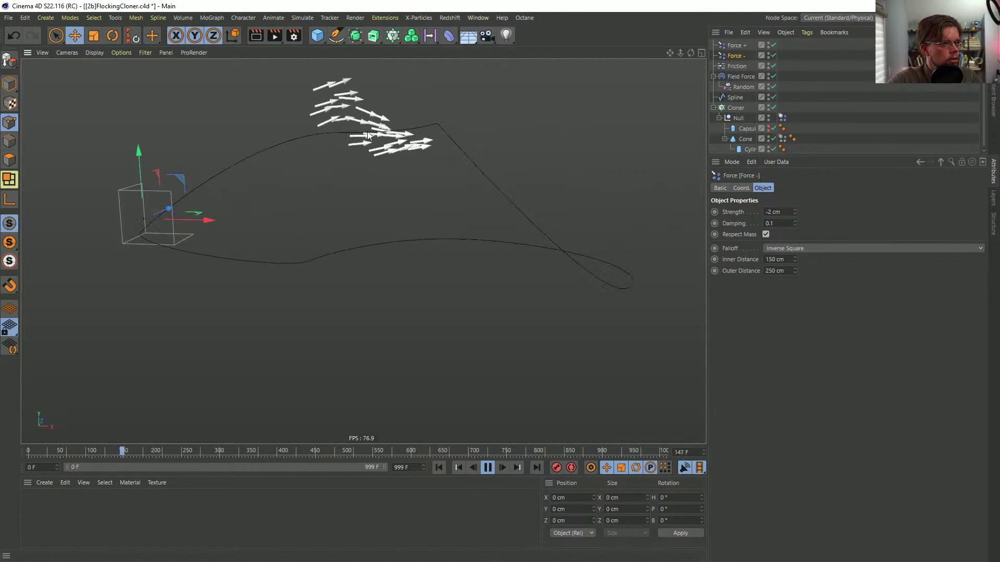
pyautogui.keyDown('alt'); pyautogui.moveTo(435, 132); pyautogui.dragTo(466, 131); pyautogui.keyUp('alt')
pyautogui.keyDown('alt'); pyautogui.moveTo(466, 131); pyautogui.dragTo(448, 152, button='right'); pyautogui.keyUp('alt')
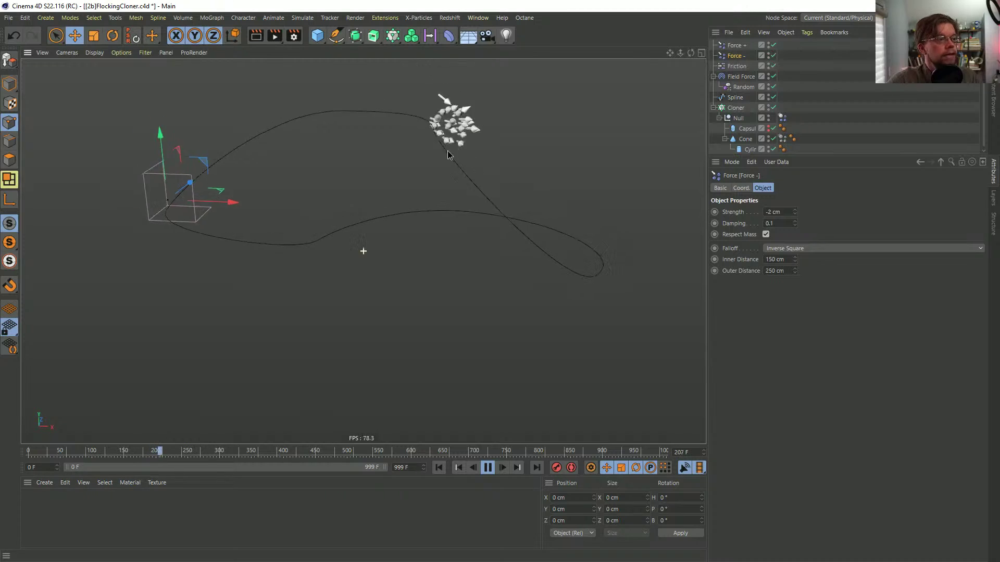
pyautogui.keyDown('alt'); pyautogui.moveTo(448, 152); pyautogui.dragTo(422, 174, button='middle'); pyautogui.keyUp('alt')
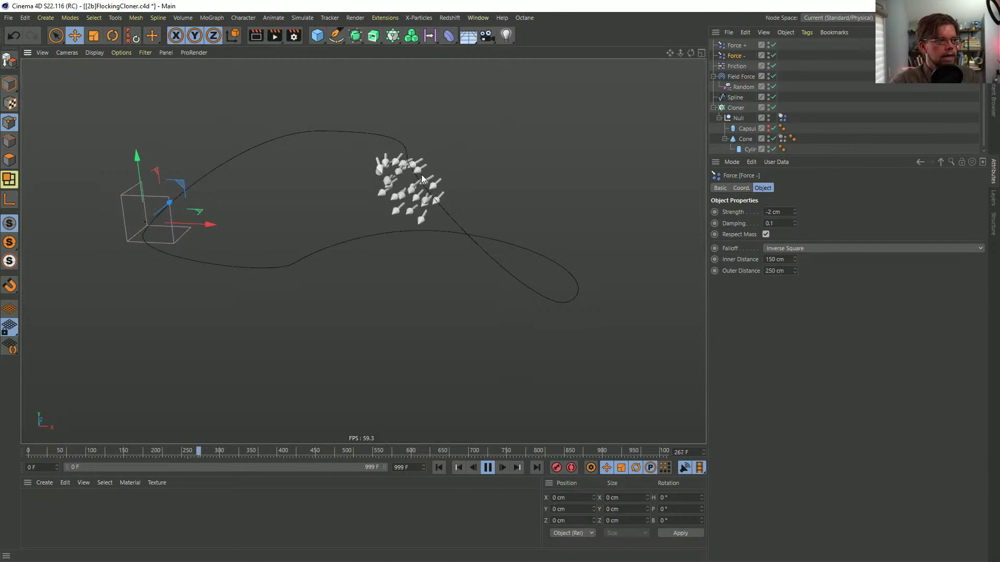
pyautogui.moveTo(410, 185)
pyautogui.keyDown('alt'); pyautogui.mouseDown()
pyautogui.moveTo(492, 174)
pyautogui.moveTo(404, 196)
pyautogui.moveTo(414, 198)
pyautogui.mouseUp(); pyautogui.keyUp('alt')
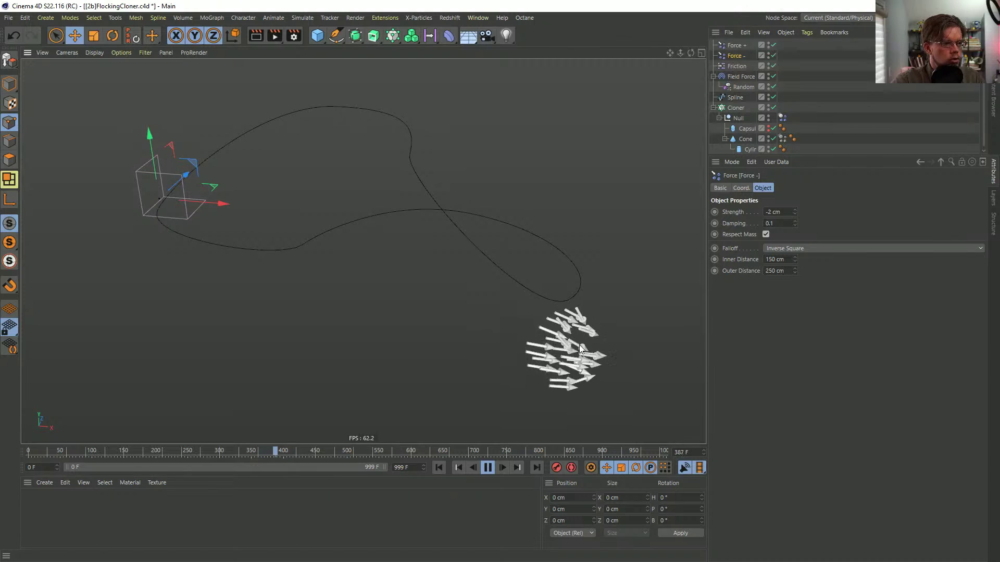
pyautogui.keyDown('alt'); pyautogui.moveTo(579, 344); pyautogui.dragTo(679, 194); pyautogui.keyUp('alt')
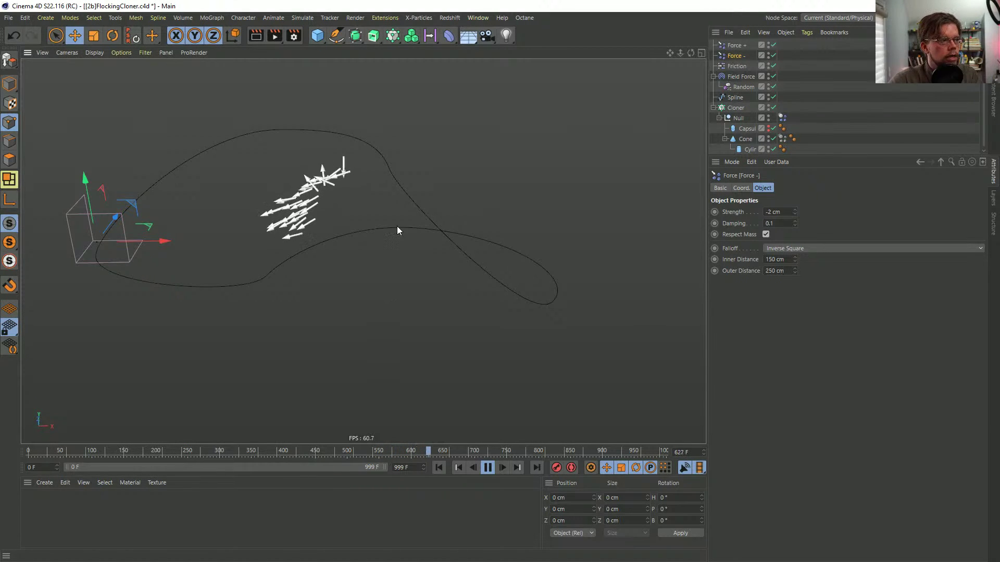
pyautogui.keyDown('alt'); pyautogui.moveTo(548, 85); pyautogui.dragTo(360, 194); pyautogui.keyUp('alt')
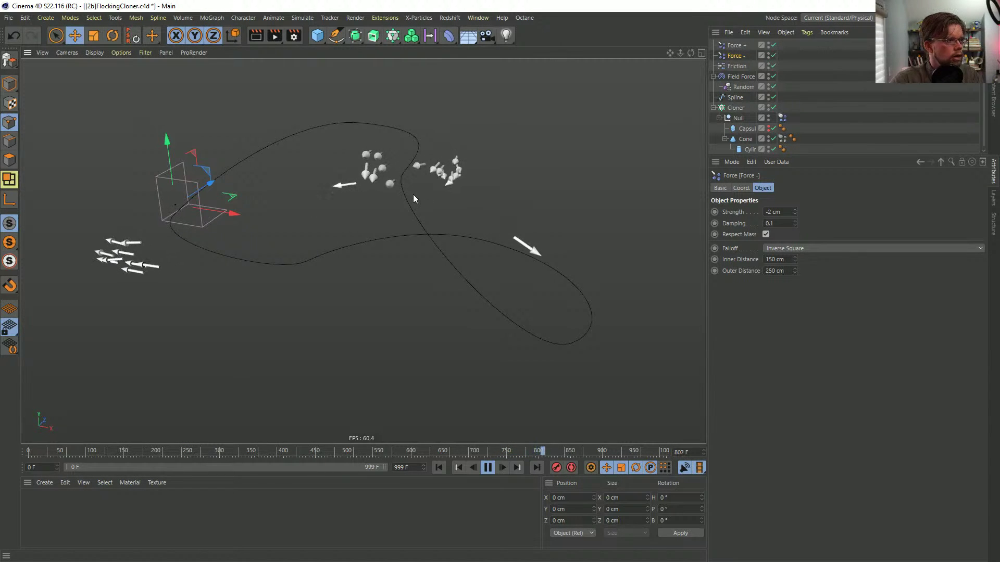
pyautogui.keyDown('alt'); pyautogui.moveTo(117, 238); pyautogui.dragTo(250, 240); pyautogui.keyUp('alt')
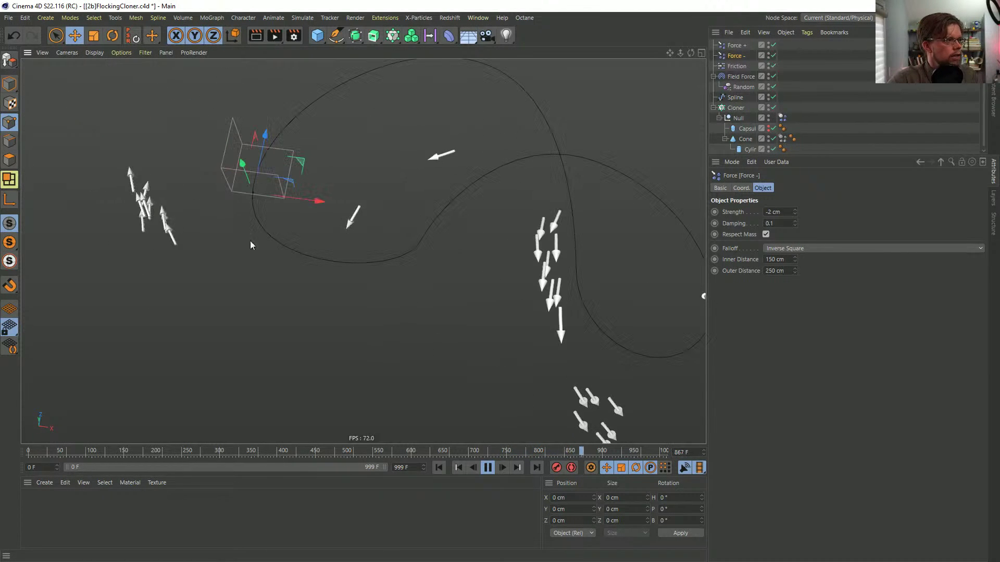
pyautogui.keyDown('alt'); pyautogui.moveTo(272, 156); pyautogui.dragTo(336, 111); pyautogui.keyUp('alt')
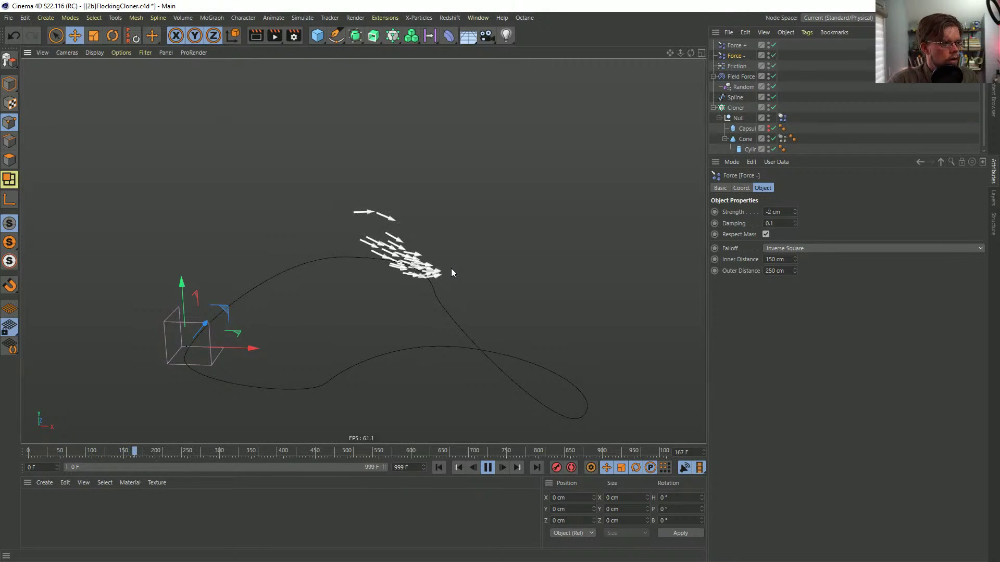
pyautogui.keyDown('alt'); pyautogui.moveTo(448, 284); pyautogui.dragTo(478, 280); pyautogui.keyUp('alt')
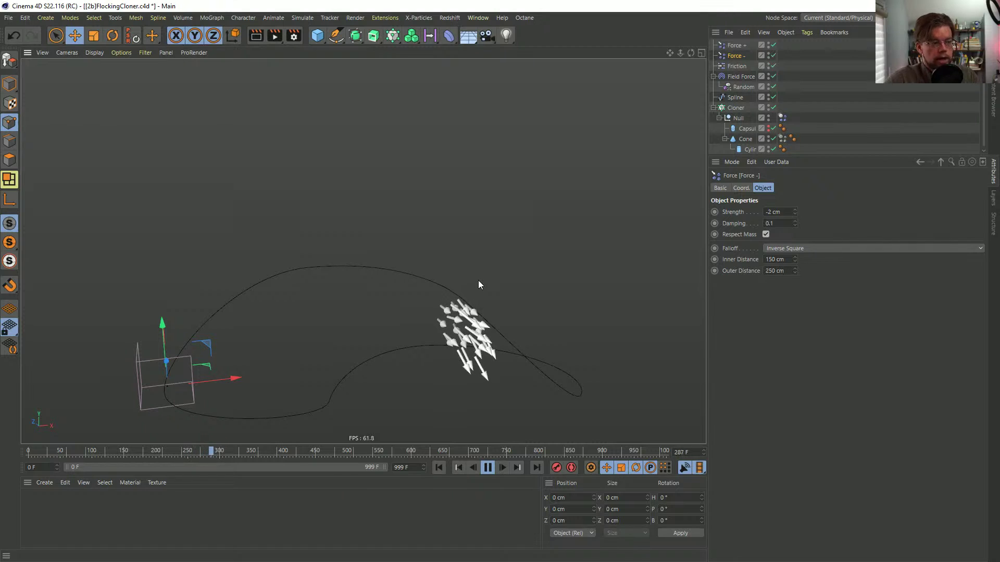
# - Set the direction scale of the Random Field to 300 %, and restart the playback
pyautogui.click(744, 87)
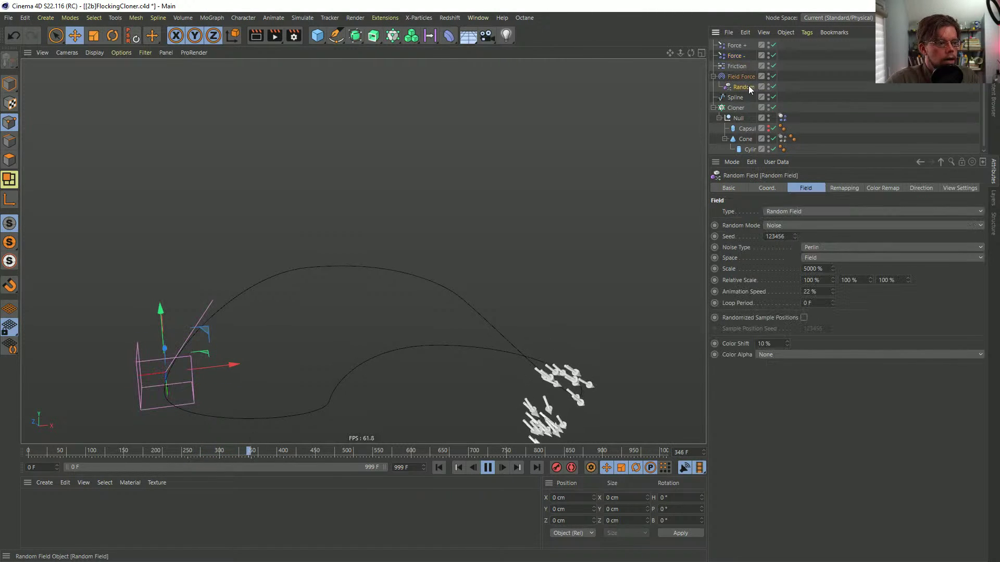
pyautogui.keyDown('alt'); pyautogui.moveTo(573, 367); pyautogui.dragTo(497, 311); pyautogui.keyUp('alt')
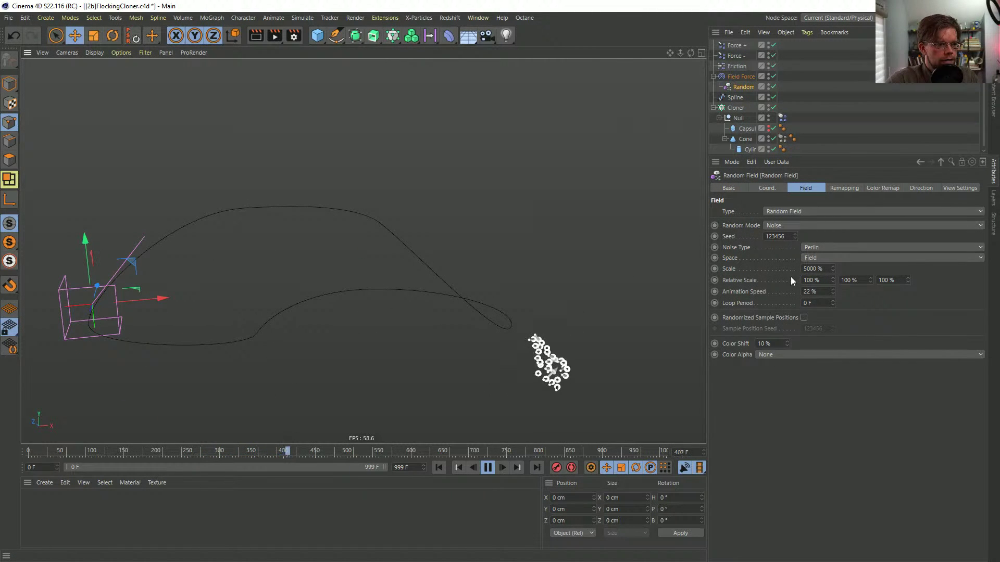
pyautogui.click(929, 191)
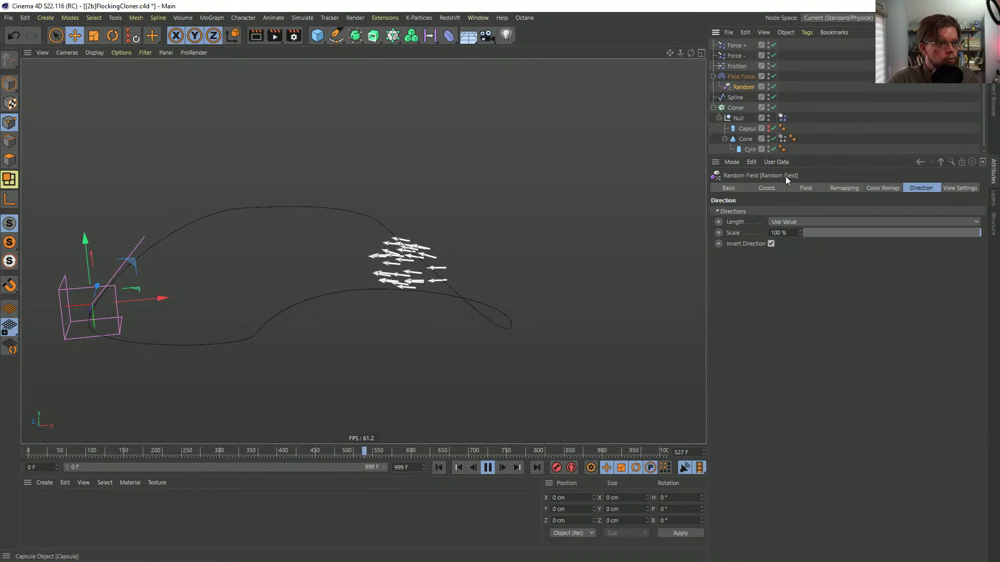
pyautogui.click(819, 188)
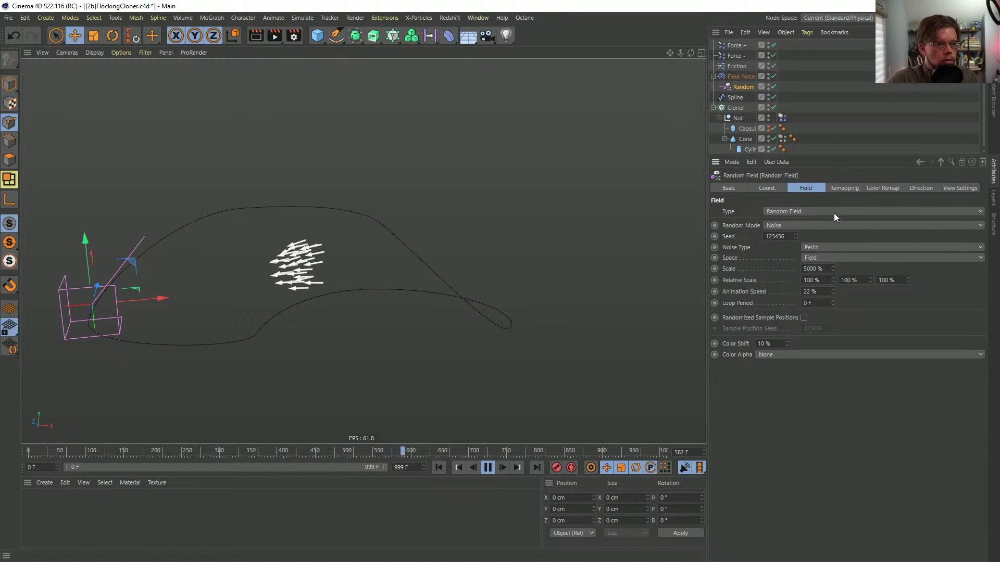
pyautogui.click(932, 188)
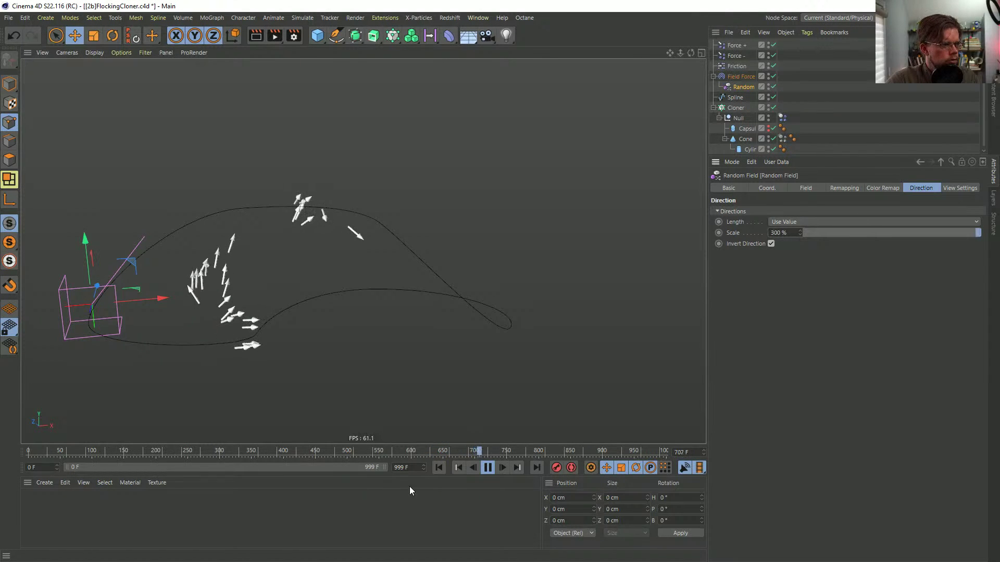
pyautogui.click(439, 467)
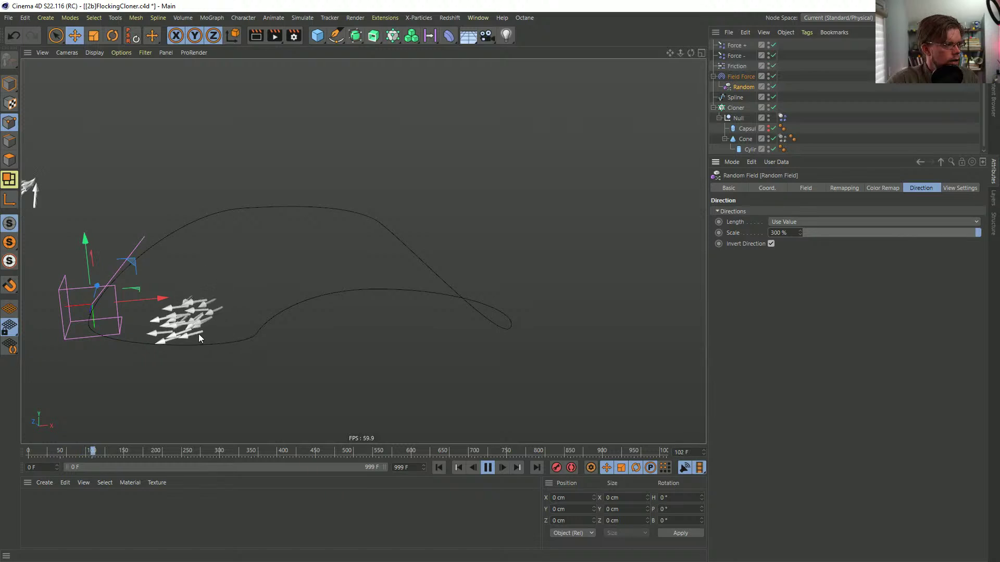
# - Examine the arrows from several angles, and set the Random Field's direction scale back to 100 %
pyautogui.keyDown('alt'); pyautogui.moveTo(151, 346); pyautogui.dragTo(83, 358); pyautogui.keyUp('alt')
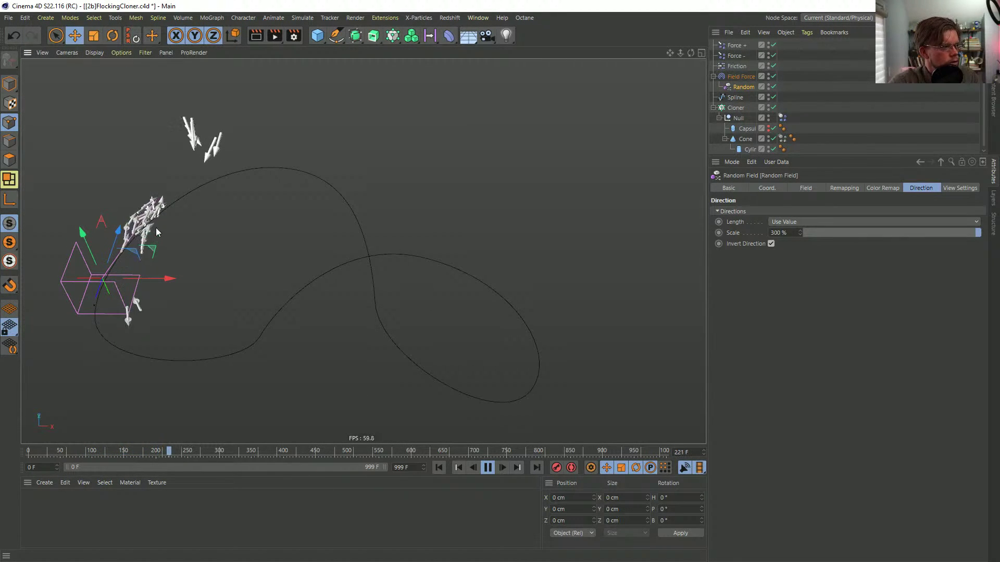
pyautogui.keyDown('alt'); pyautogui.moveTo(156, 213); pyautogui.dragTo(315, 207); pyautogui.keyUp('alt')
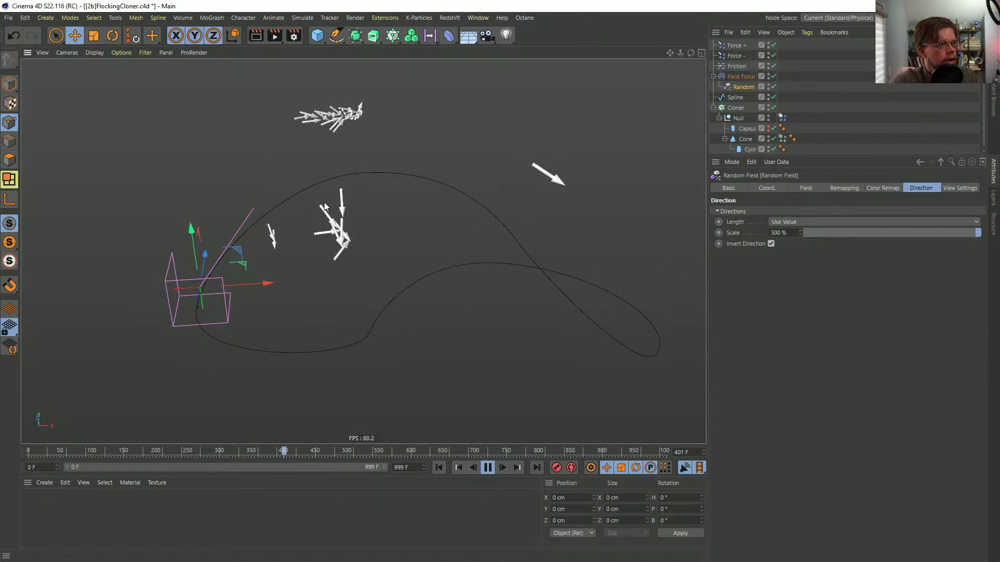
pyautogui.keyDown('alt'); pyautogui.moveTo(361, 115); pyautogui.dragTo(346, 150); pyautogui.keyUp('alt')
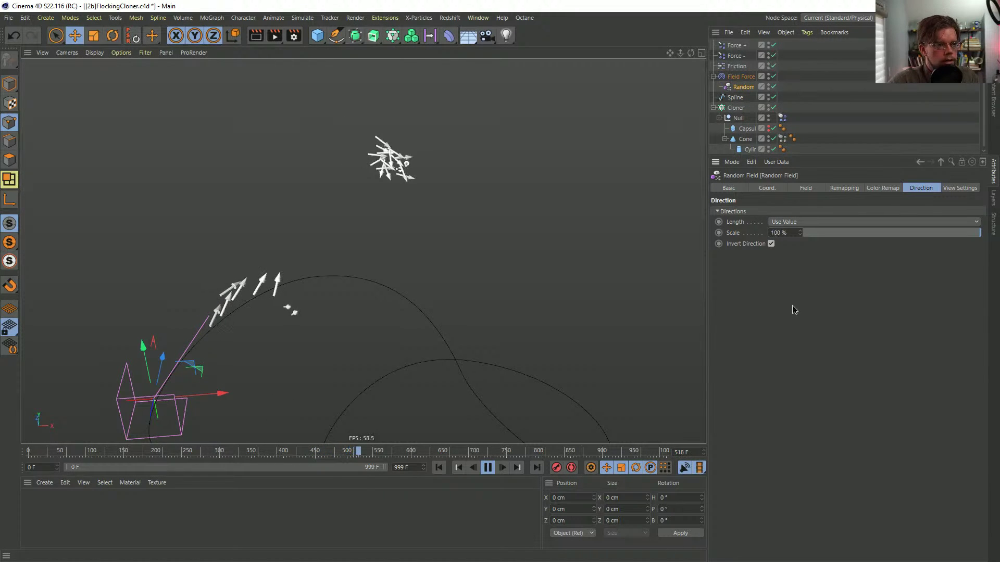
pyautogui.keyDown('alt'); pyautogui.moveTo(465, 318); pyautogui.dragTo(451, 279); pyautogui.keyUp('alt')
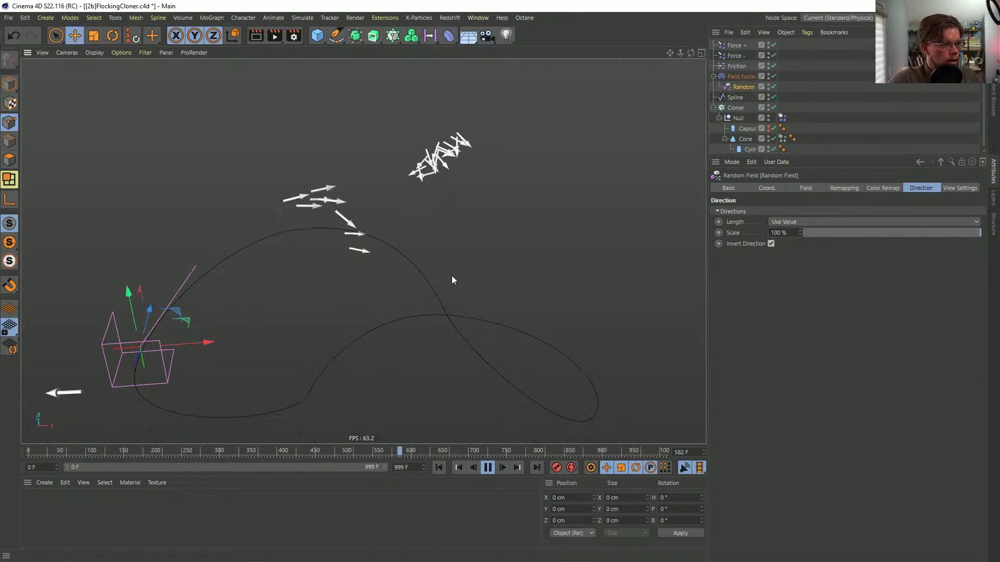
# - Set the opacity of the Field Force's Spline layer with Add blending to 62 %, and rename that layer Spline Radius
pyautogui.click(753, 76)
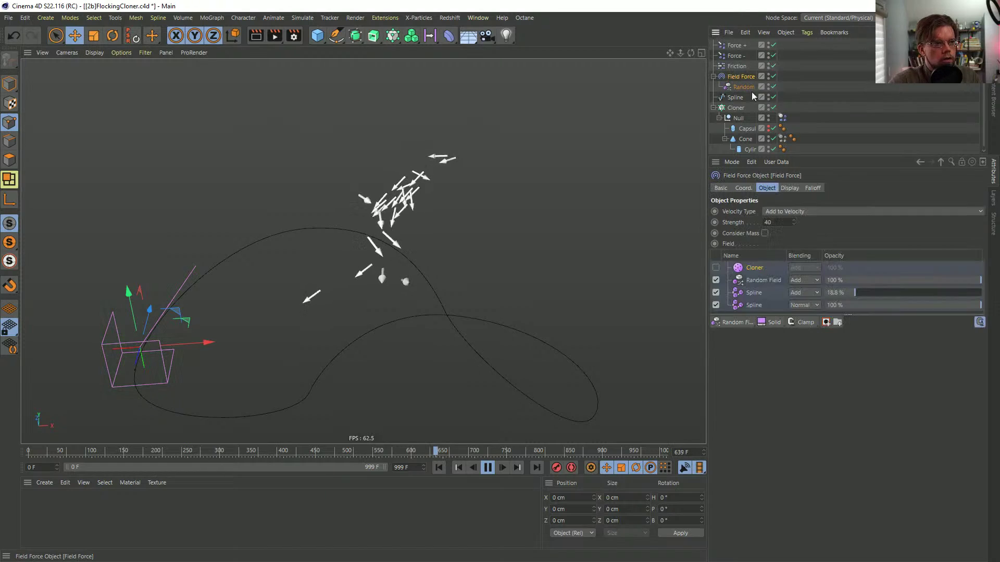
pyautogui.click(923, 292)
pyautogui.click(754, 294)
pyautogui.doubleClick(755, 293)
pyautogui.write('Spline Radiu')
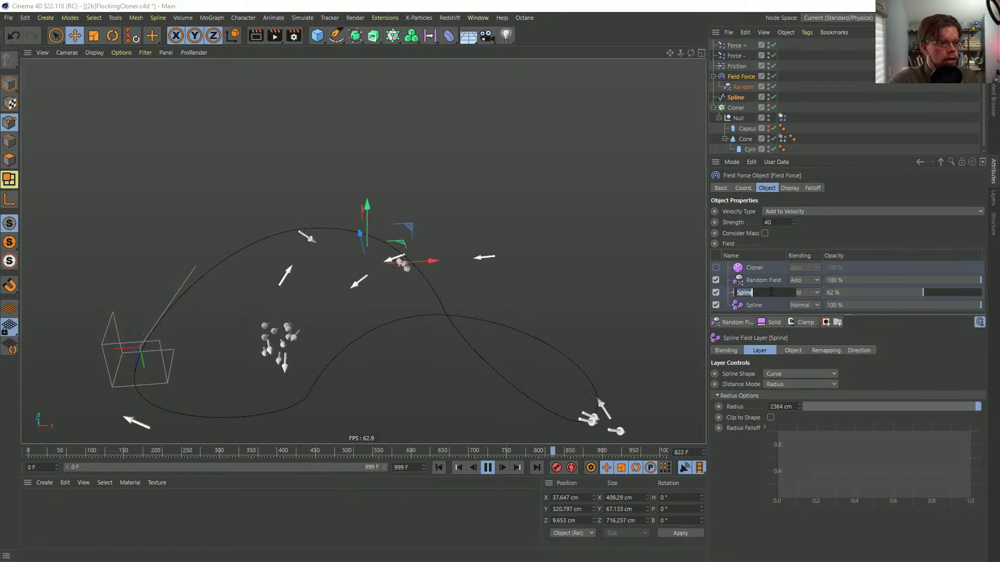
pyautogui.write('s')
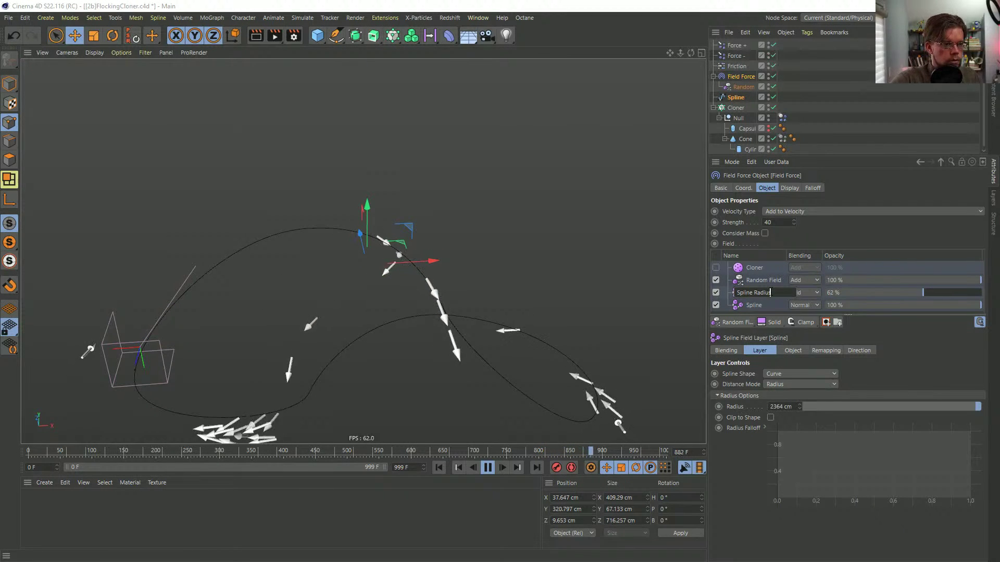
pyautogui.press('Return')
# - Rename the Field Force's Spline layer with Normal blending as Apline Along
pyautogui.doubleClick(755, 305)
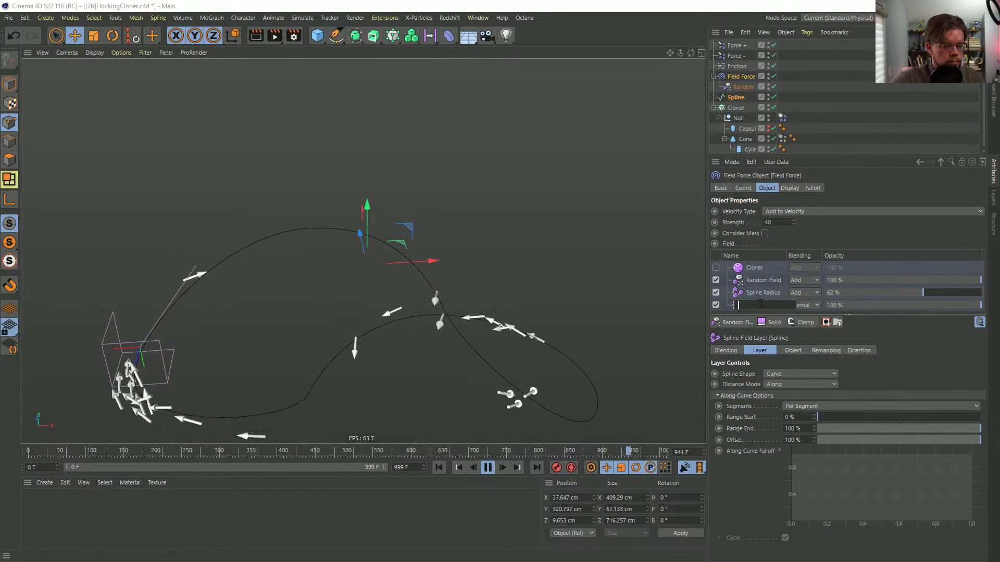
pyautogui.write('Aplin')
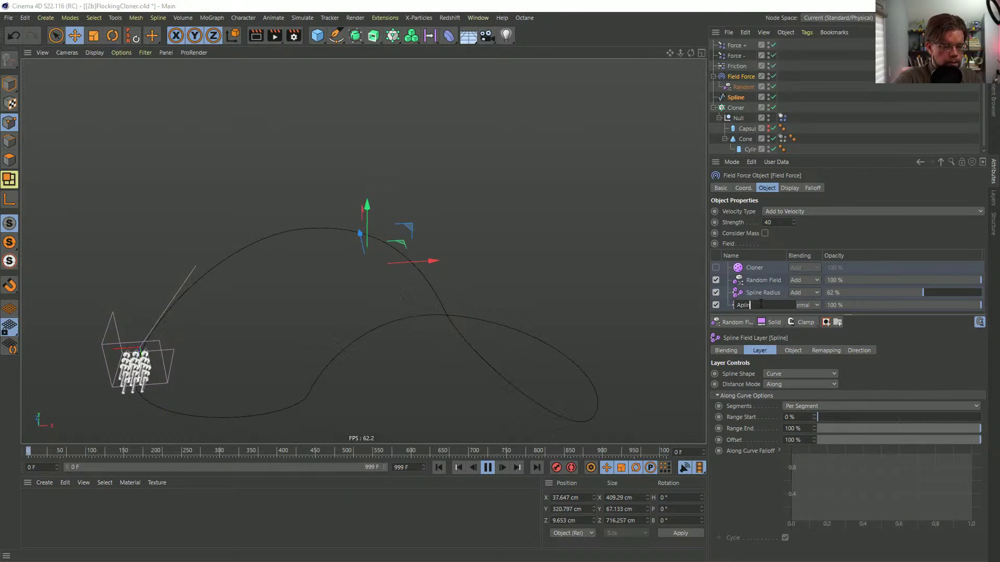
pyautogui.write('e Along')
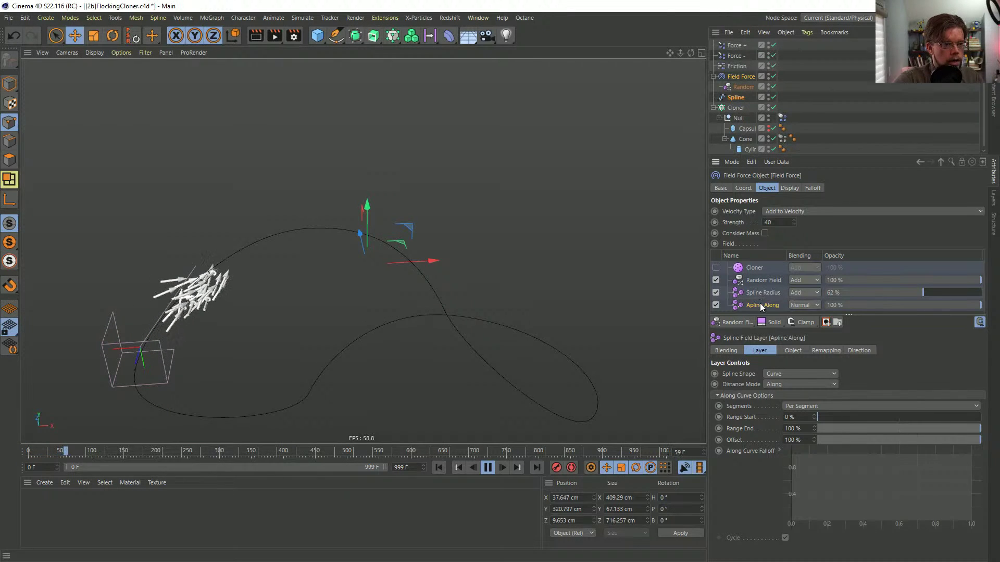
pyautogui.press('Return')
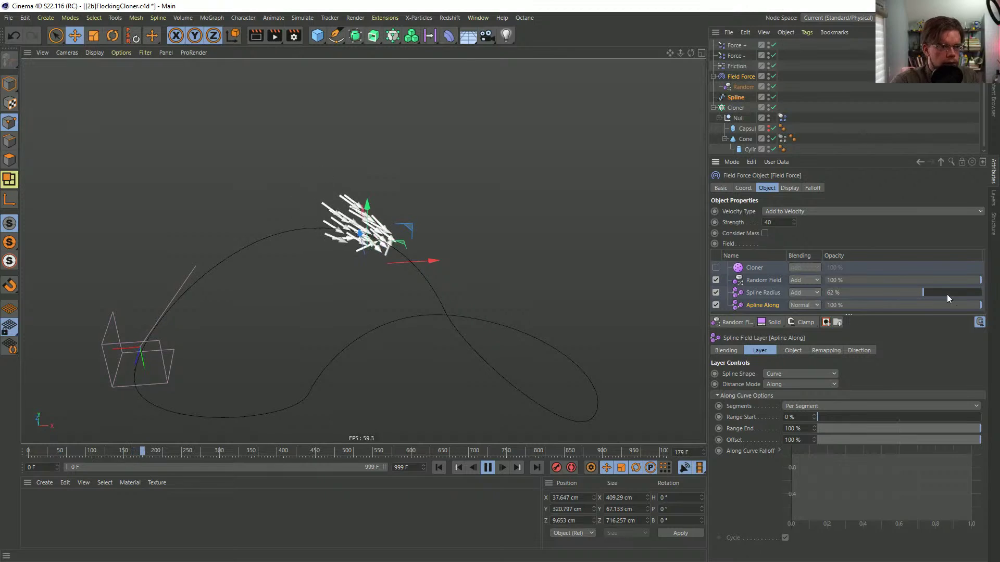
# - Examine the flock from another angle, and delete the disabled Cloner layer from the Field Force's field list
pyautogui.keyDown('alt'); pyautogui.moveTo(406, 295); pyautogui.dragTo(403, 220, button='middle'); pyautogui.keyUp('alt')
pyautogui.keyDown('alt'); pyautogui.moveTo(426, 200); pyautogui.dragTo(565, 269); pyautogui.keyUp('alt')
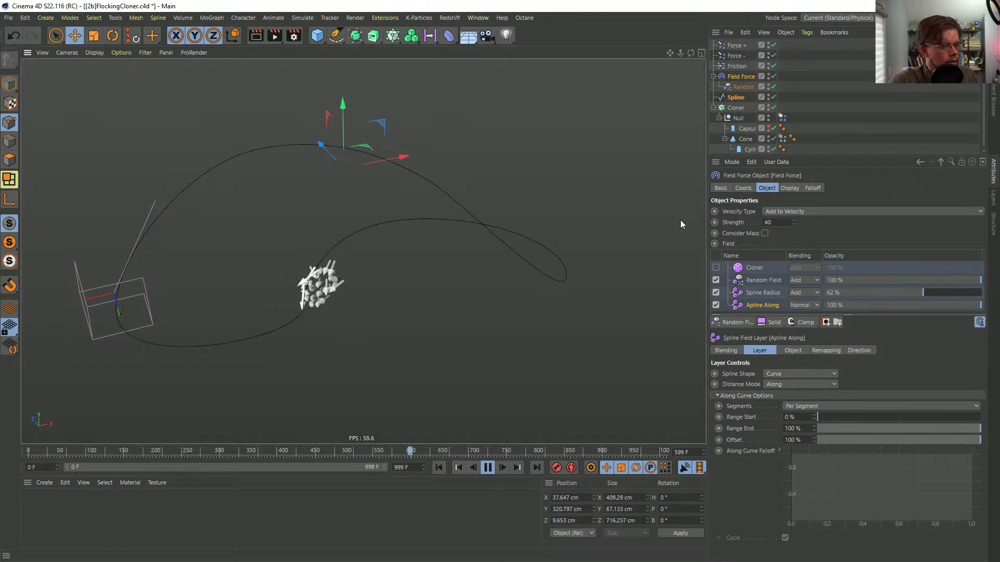
pyautogui.click(740, 268)
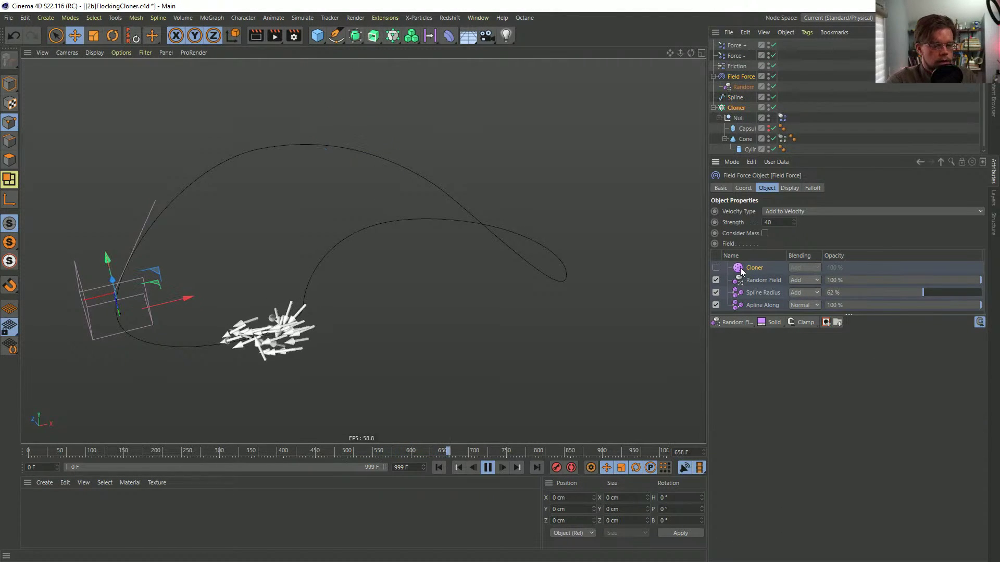
pyautogui.press('Delete')
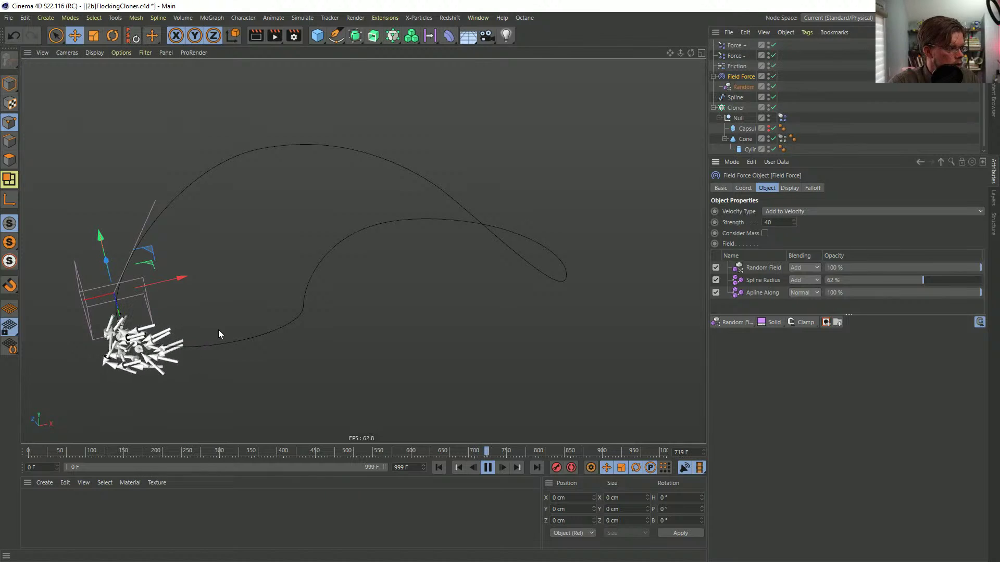
# - Examine the flock from several angles during playback, and set the strength of the Force - object to -3 cm
pyautogui.keyDown('alt'); pyautogui.moveTo(139, 290); pyautogui.dragTo(167, 234); pyautogui.keyUp('alt')
pyautogui.keyDown('alt'); pyautogui.moveTo(230, 224); pyautogui.dragTo(276, 231); pyautogui.keyUp('alt')
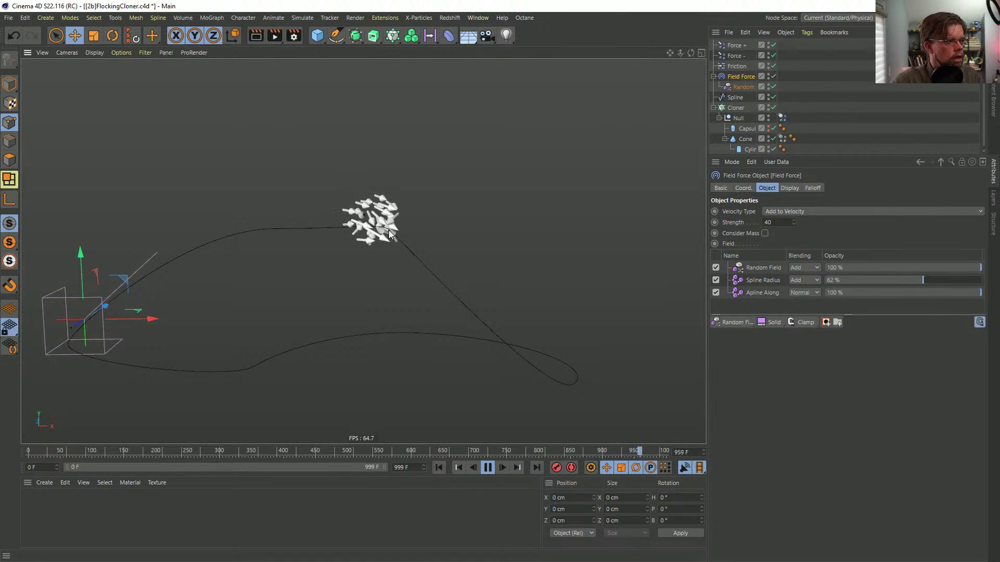
pyautogui.keyDown('alt'); pyautogui.moveTo(392, 238); pyautogui.dragTo(443, 243); pyautogui.keyUp('alt')
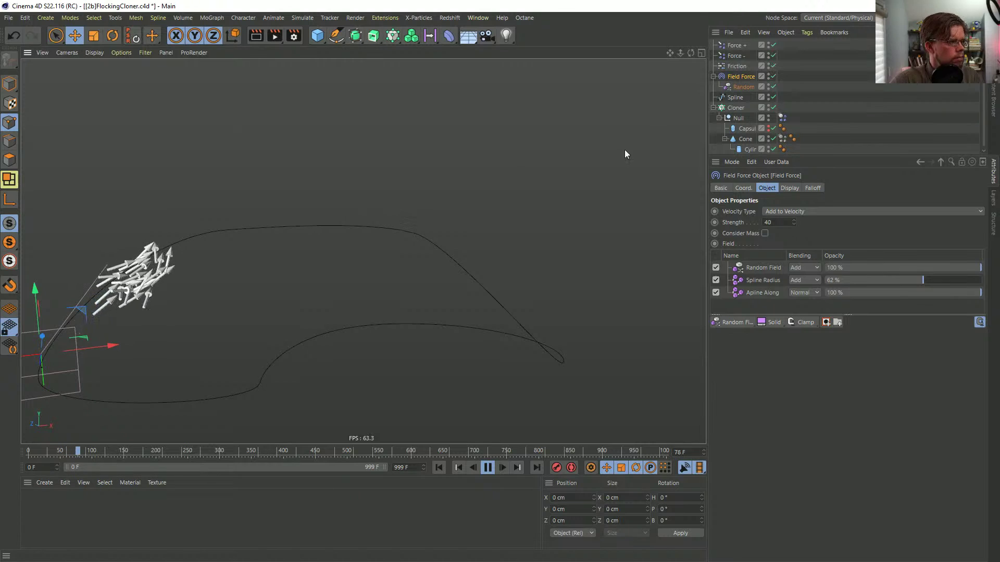
pyautogui.click(744, 57)
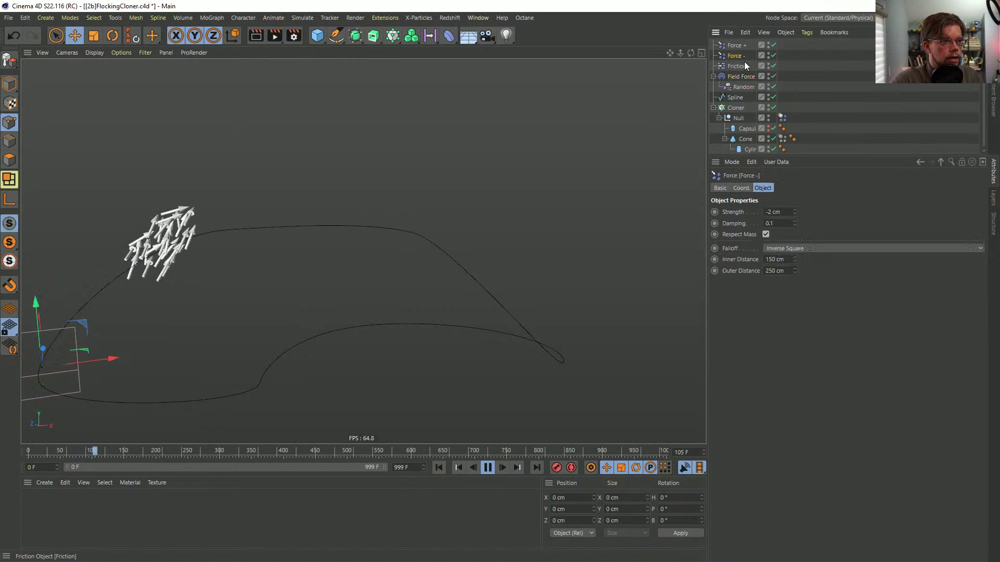
pyautogui.click(776, 212)
pyautogui.write('-3')
pyautogui.press('Return')
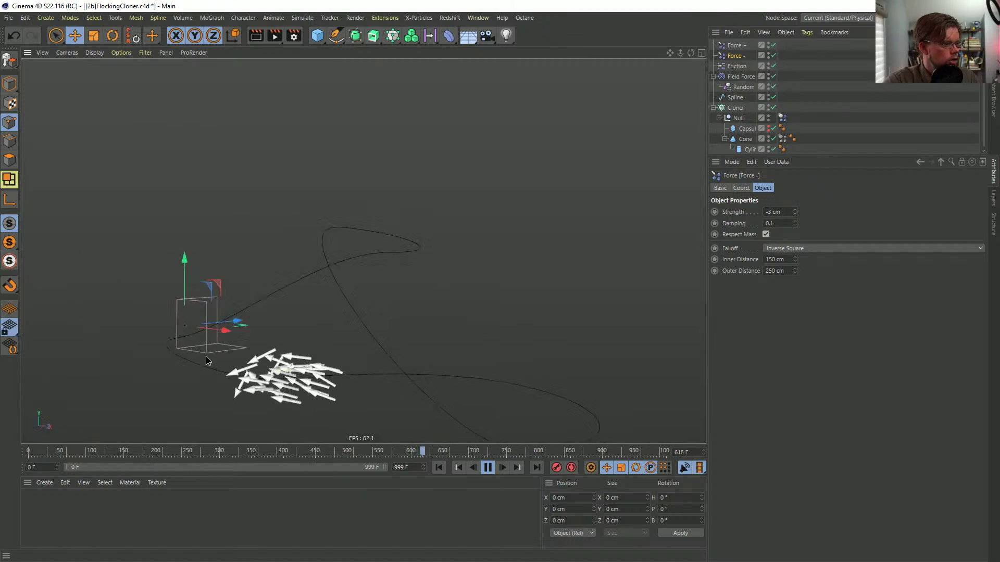
# - Add a torus primitive at the start of the spline and set its orientation to +Z
pyautogui.keyDown('alt'); pyautogui.moveTo(258, 379); pyautogui.dragTo(384, 350, button='middle'); pyautogui.keyUp('alt')
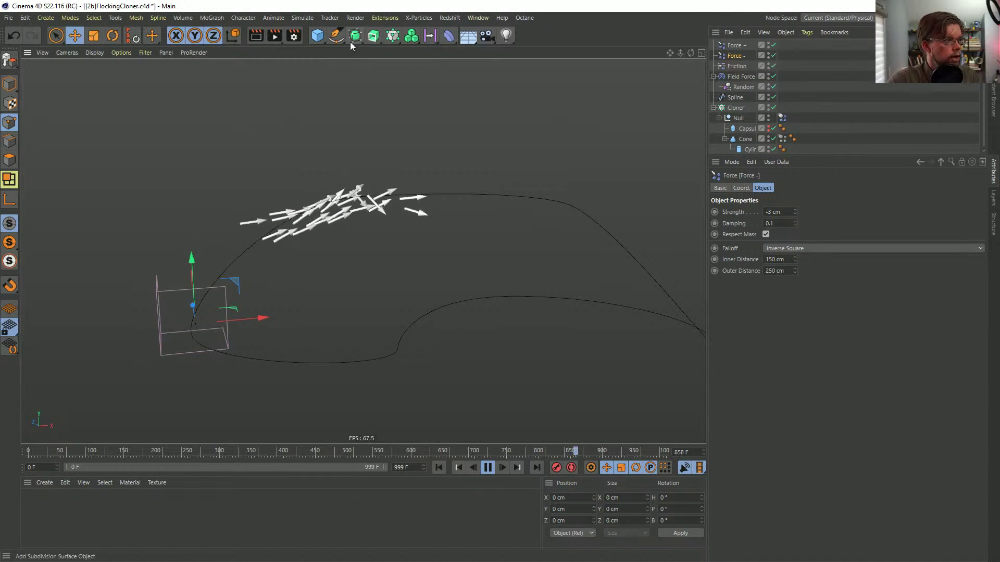
pyautogui.click(317, 36)
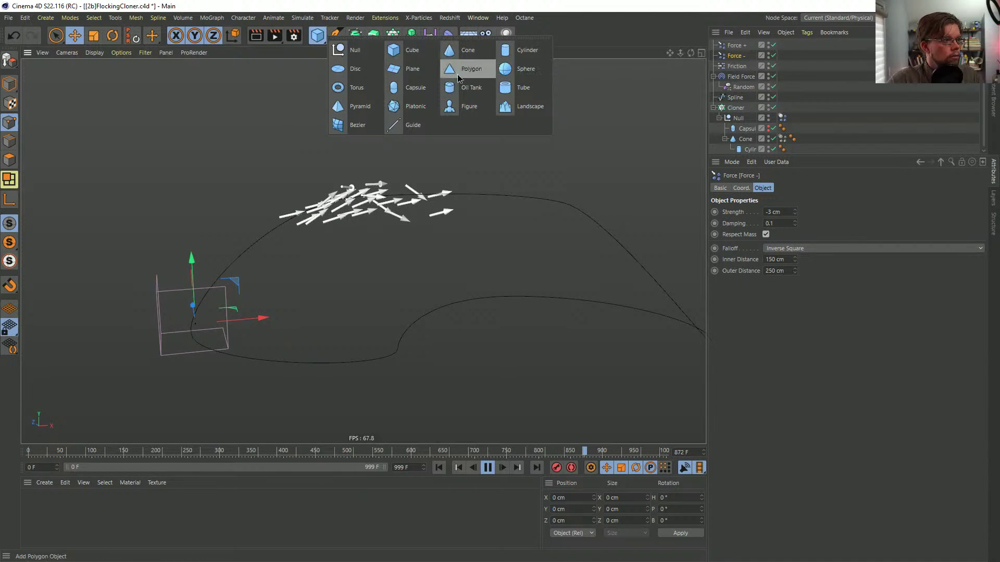
pyautogui.click(345, 92)
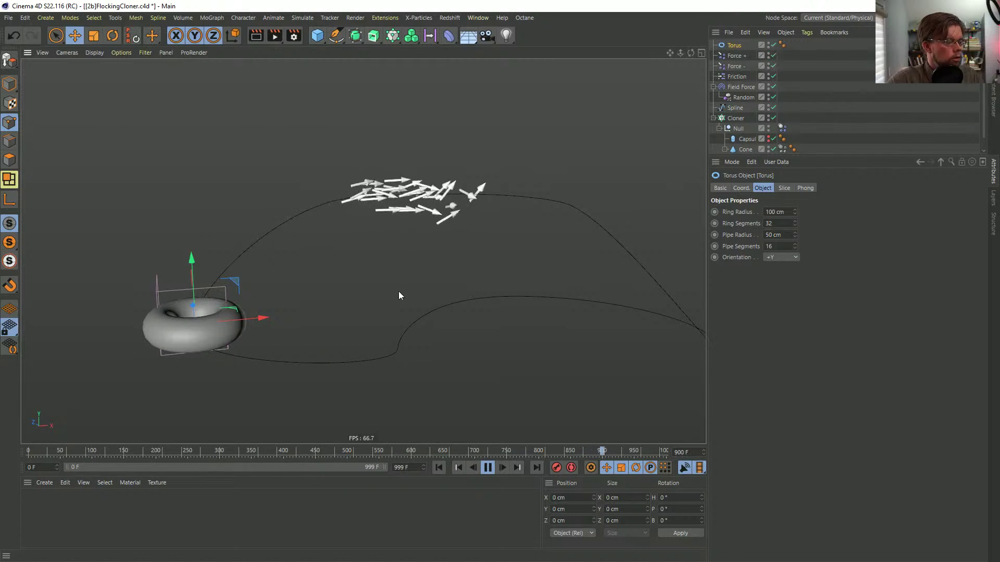
pyautogui.click(781, 257)
pyautogui.click(770, 314)
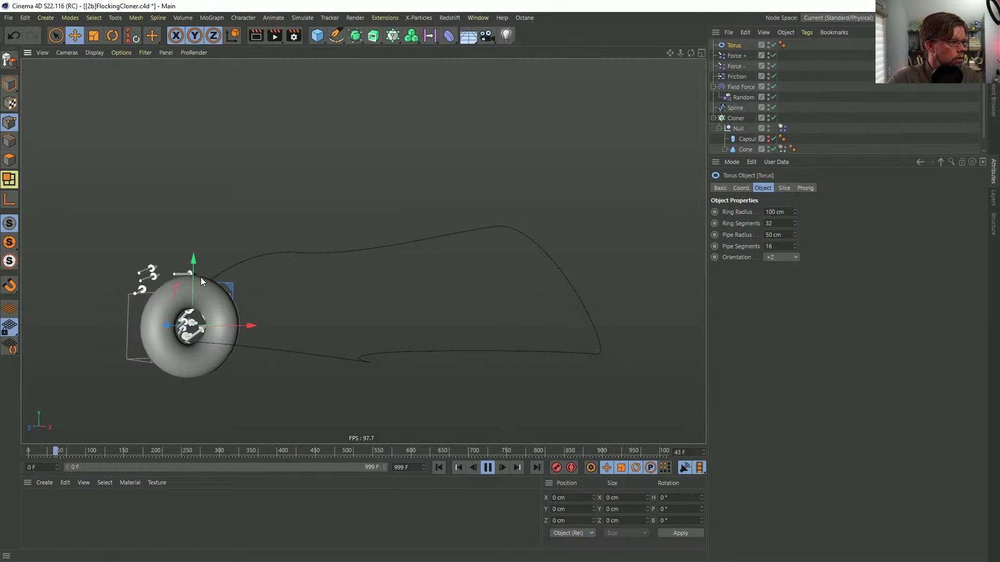
pyautogui.moveTo(201, 277)
pyautogui.keyDown('alt'); pyautogui.mouseDown()
pyautogui.moveTo(201, 308)
pyautogui.moveTo(192, 284)
pyautogui.mouseUp(); pyautogui.keyUp('alt')
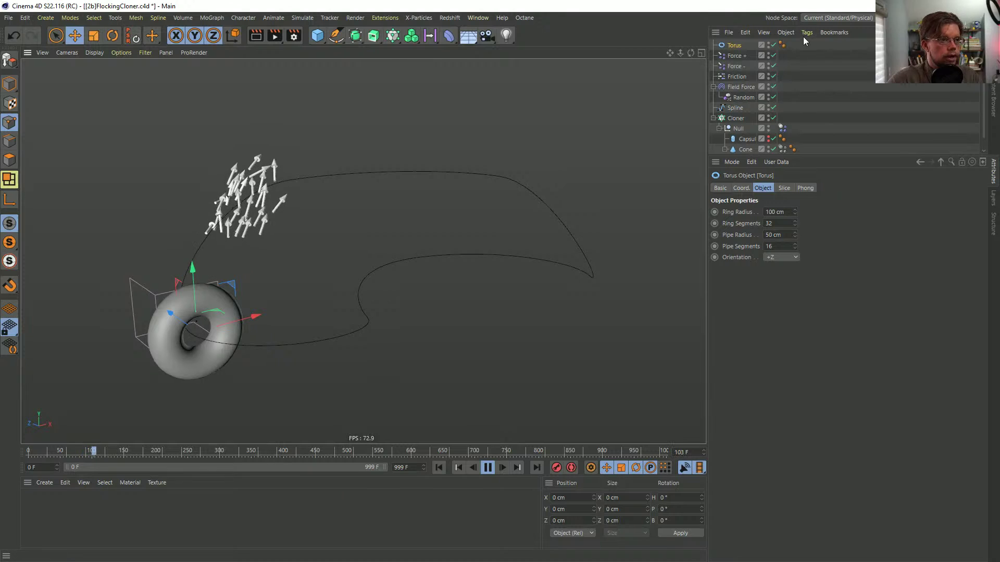
# - Add a collider Dynamics Body tag to the torus
pyautogui.rightClick(736, 45)
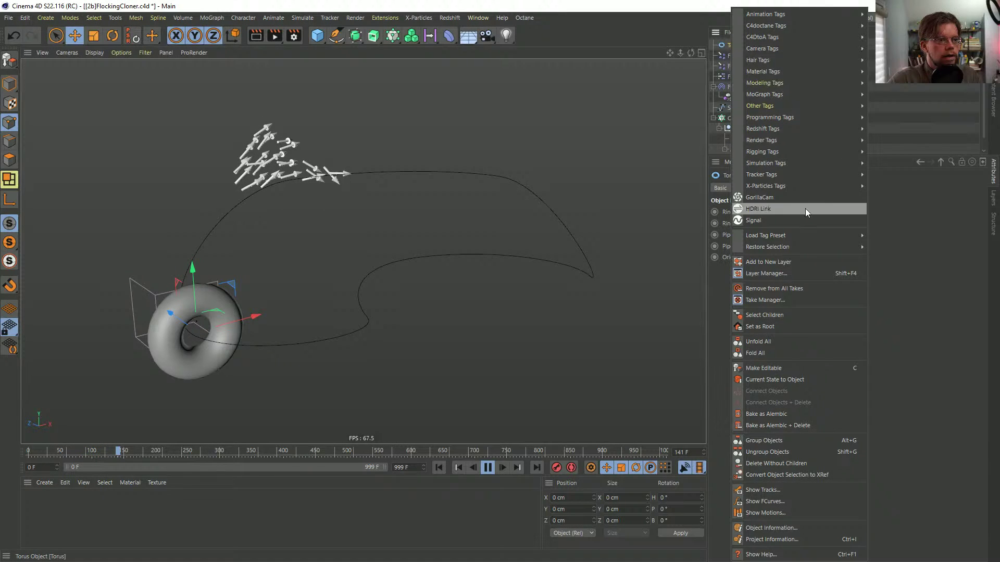
pyautogui.moveTo(776, 164)
pyautogui.click(904, 186)
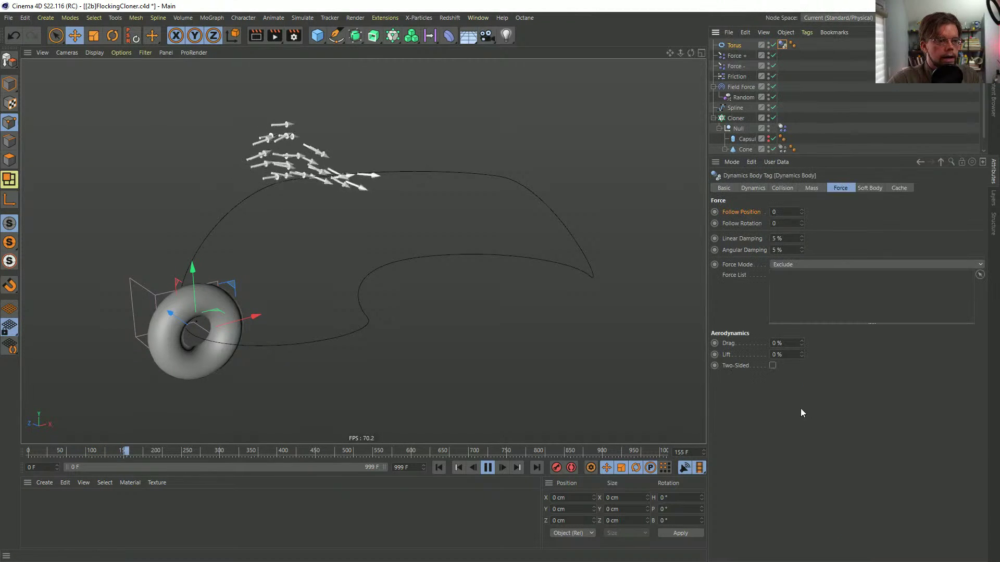
# - Set the friction and bounce of the torus's collision tag to 0 %, and scale the torus down slightly
pyautogui.click(782, 188)
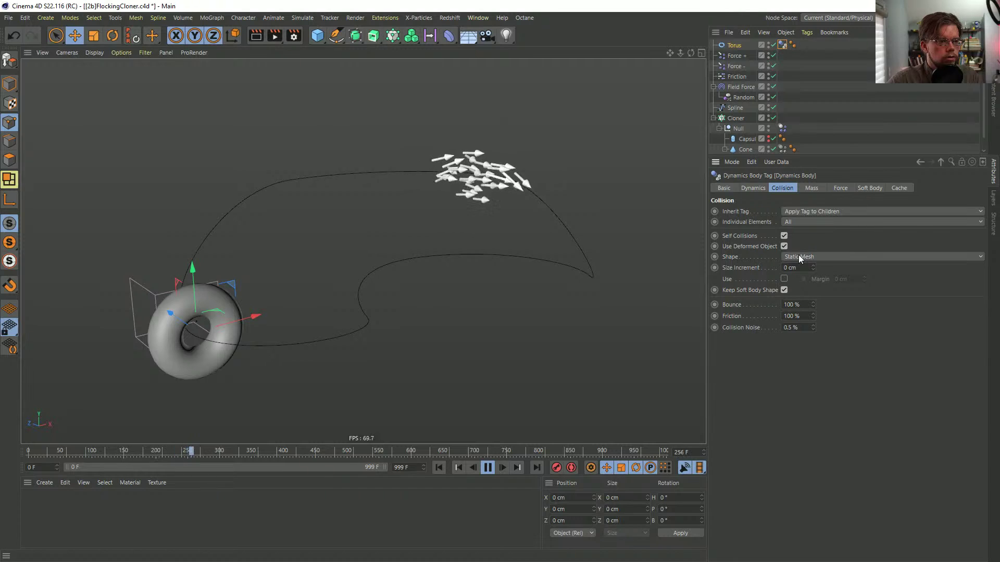
pyautogui.click(797, 316)
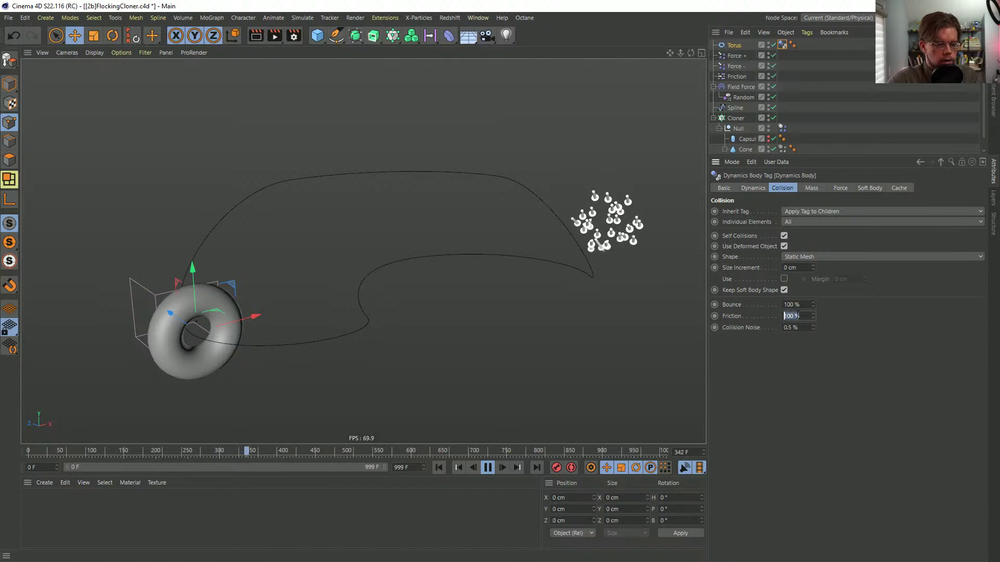
pyautogui.write('0')
pyautogui.press('Return')
pyautogui.click(797, 304)
pyautogui.write('0')
pyautogui.press('Return')
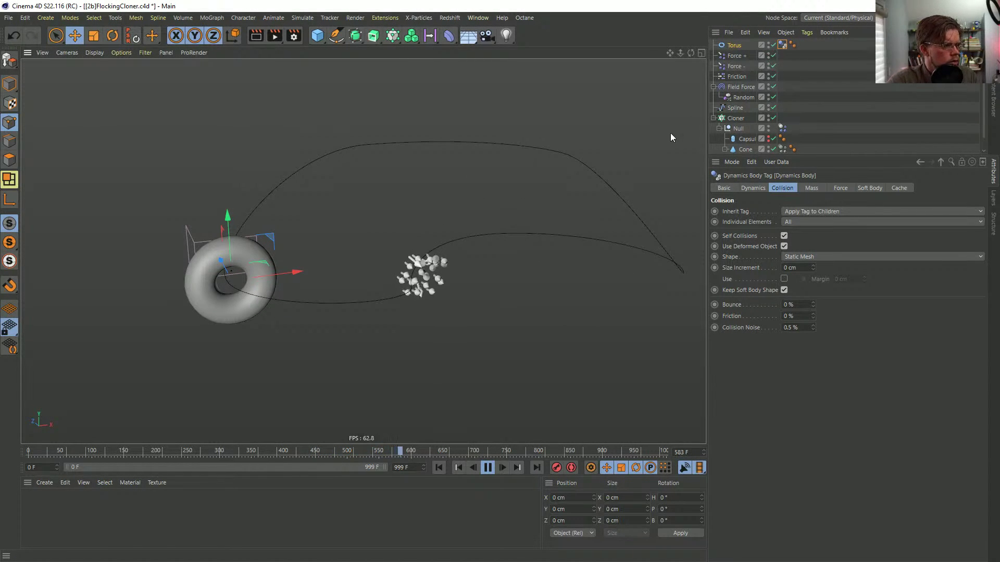
pyautogui.press('t')
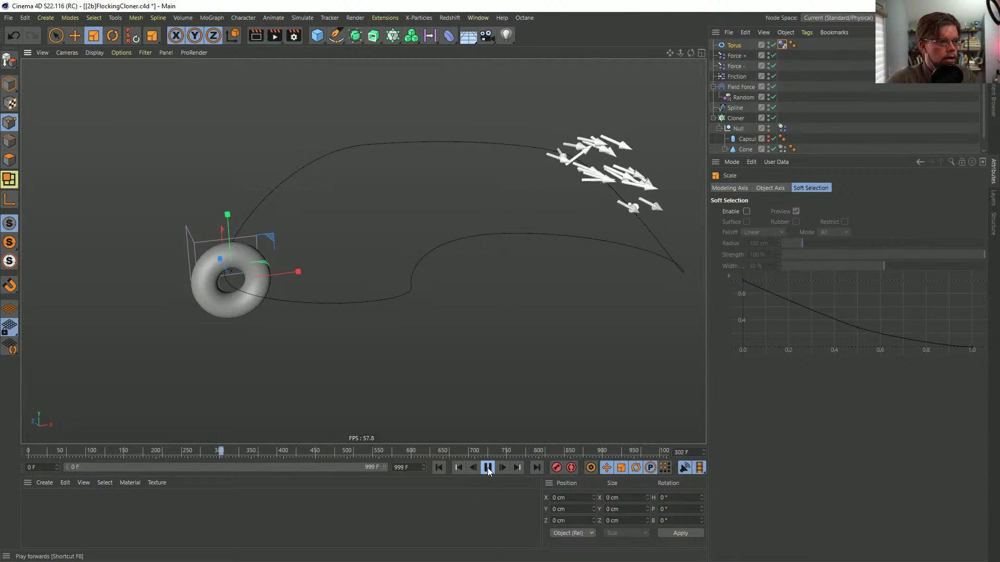
# - Enlarge the object list to show the full hierarchy, and raise the Cloner's first grid count to 8
pyautogui.keyDown('alt'); pyautogui.moveTo(640, 196); pyautogui.dragTo(468, 177, button='middle'); pyautogui.keyUp('alt')
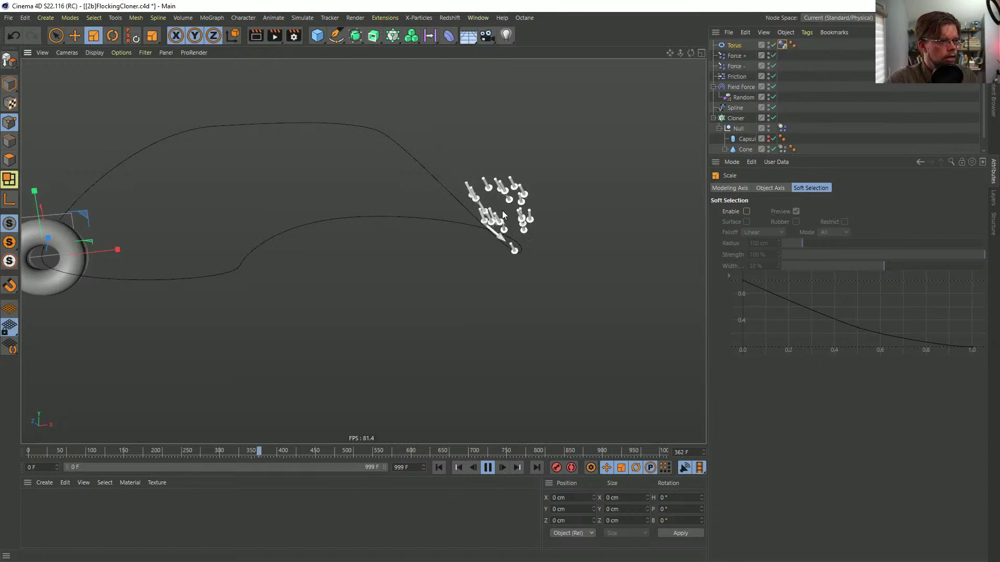
pyautogui.click(744, 149)
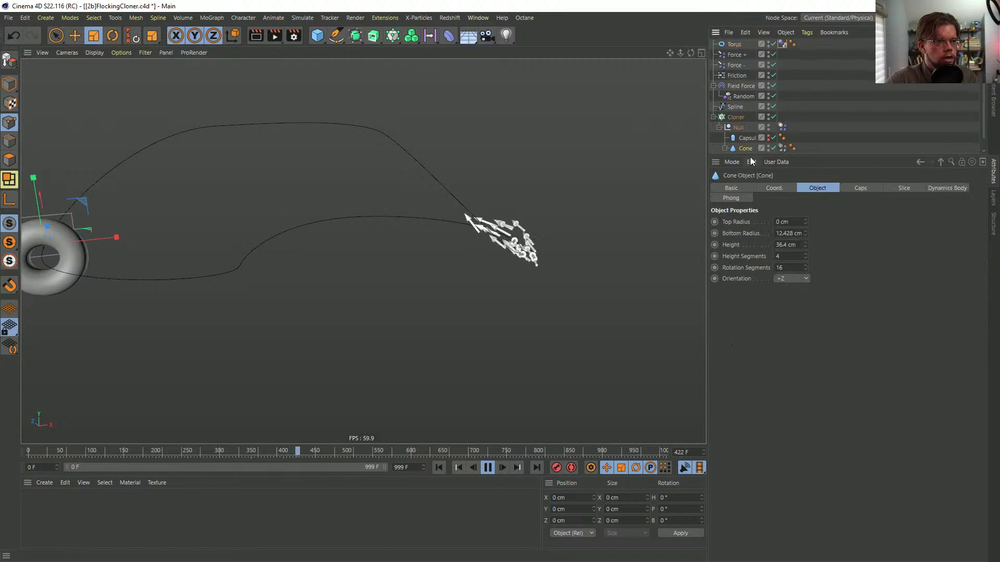
pyautogui.moveTo(746, 156); pyautogui.dragTo(750, 201)
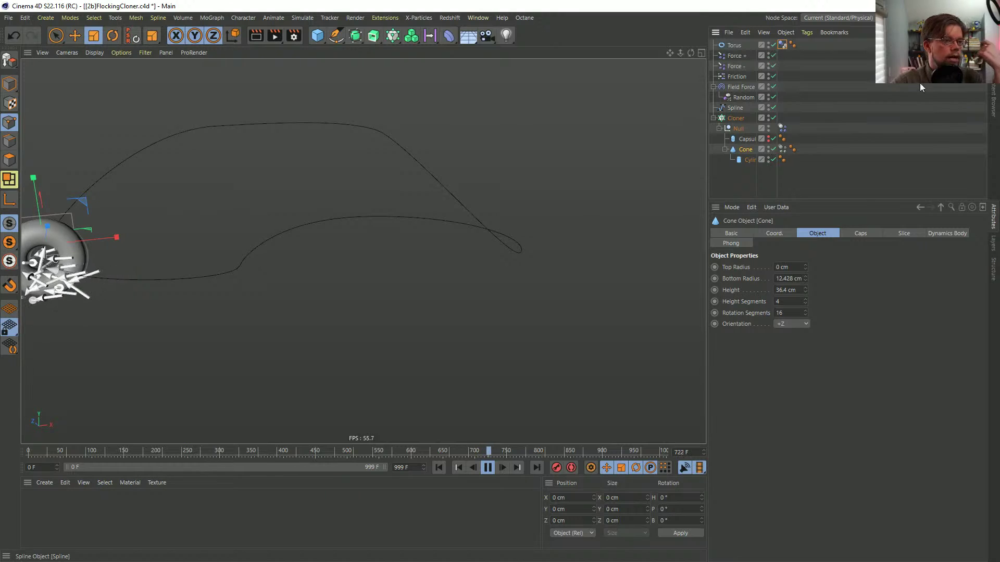
pyautogui.click(738, 118)
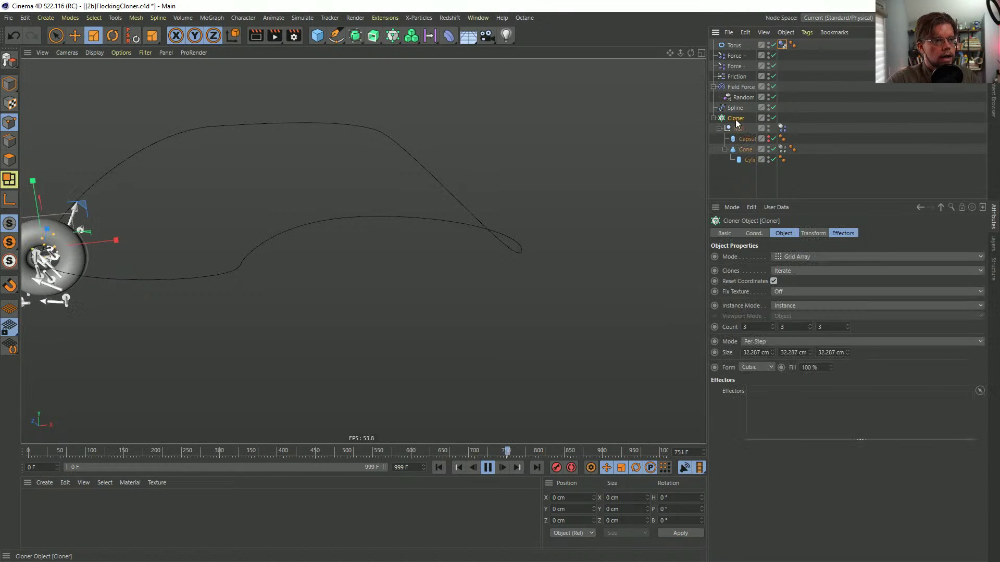
pyautogui.click(773, 326)
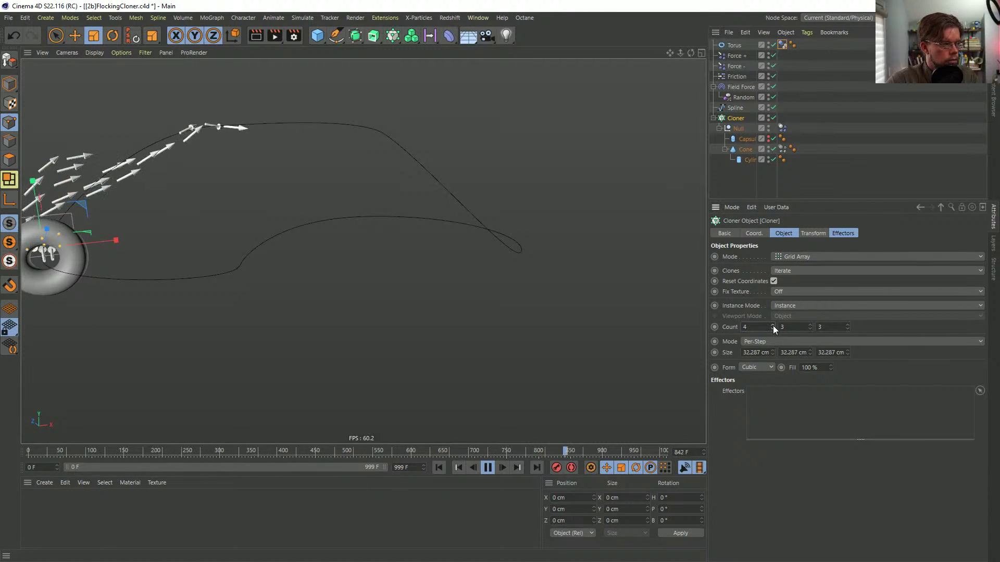
pyautogui.click(773, 326)
pyautogui.click(772, 325)
pyautogui.click(772, 326)
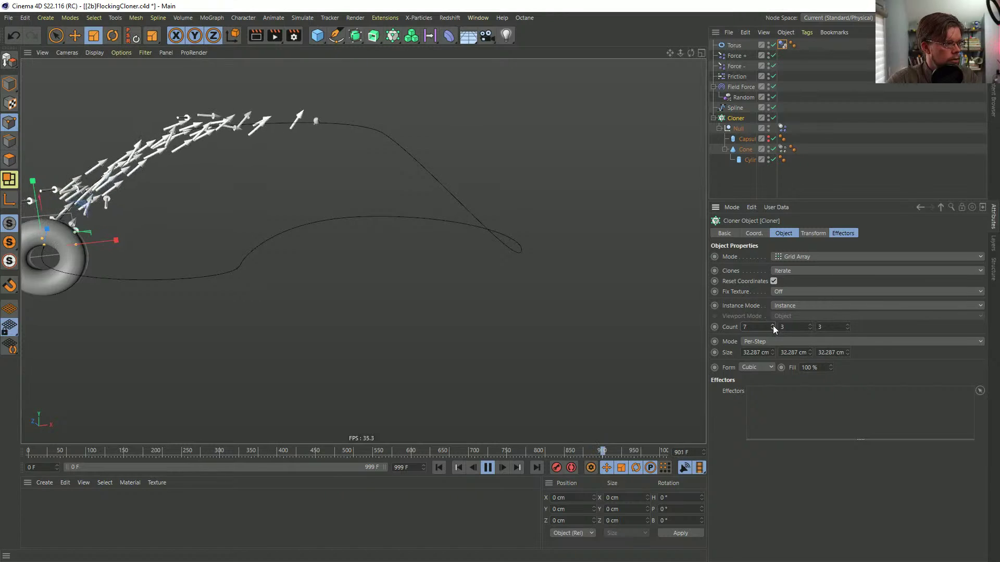
pyautogui.click(772, 326)
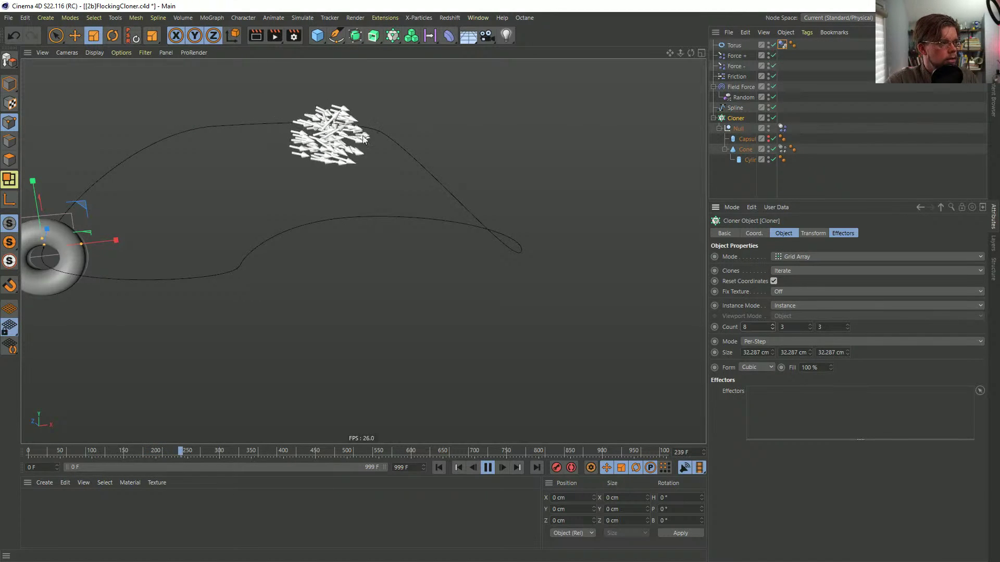
# - Set the outer distance of the Force - object to 350 cm
pyautogui.click(736, 66)
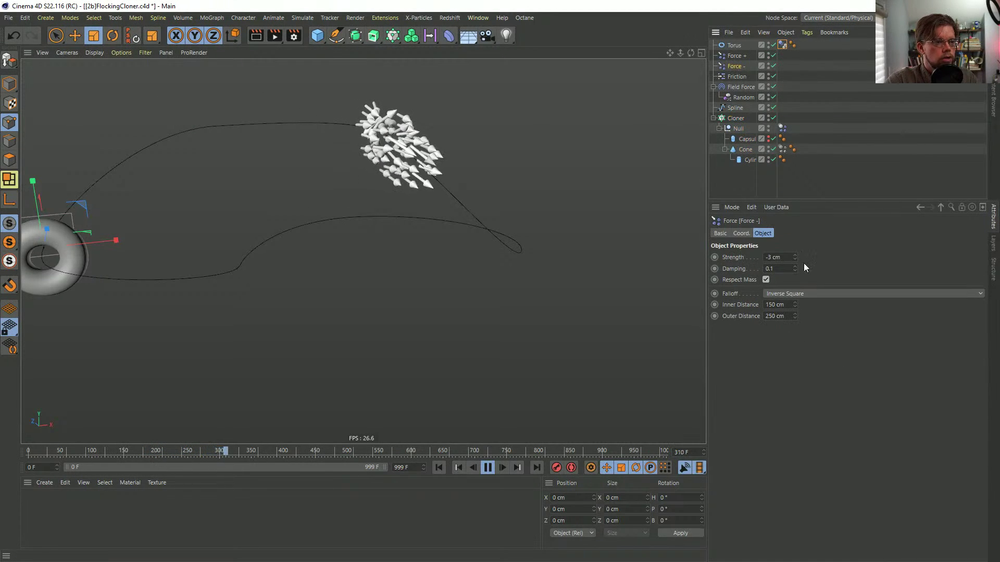
pyautogui.doubleClick(774, 316)
pyautogui.write('350')
pyautogui.press('Return')
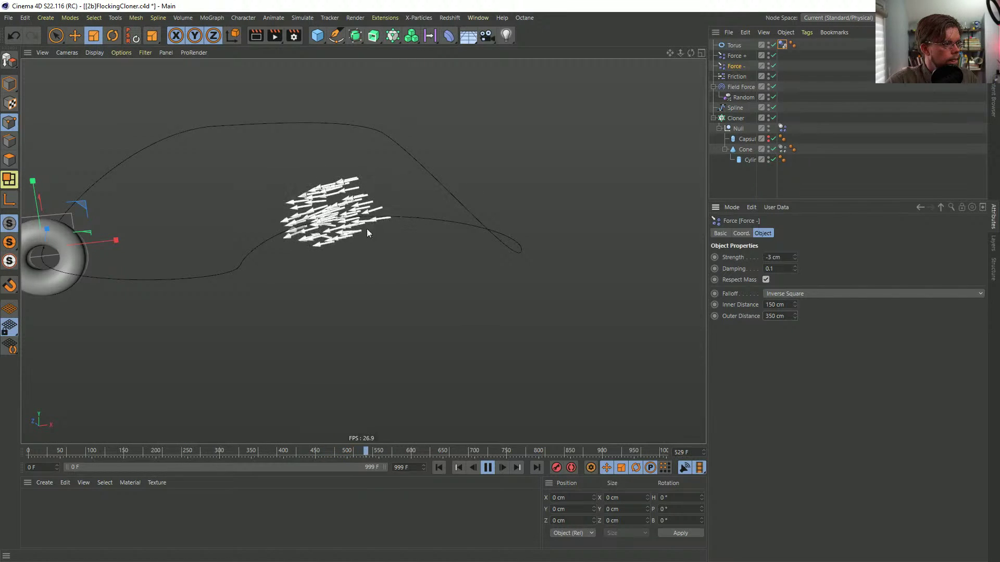
# - Stop the playback, return to frame 0 and save the scene
pyautogui.click(488, 467)
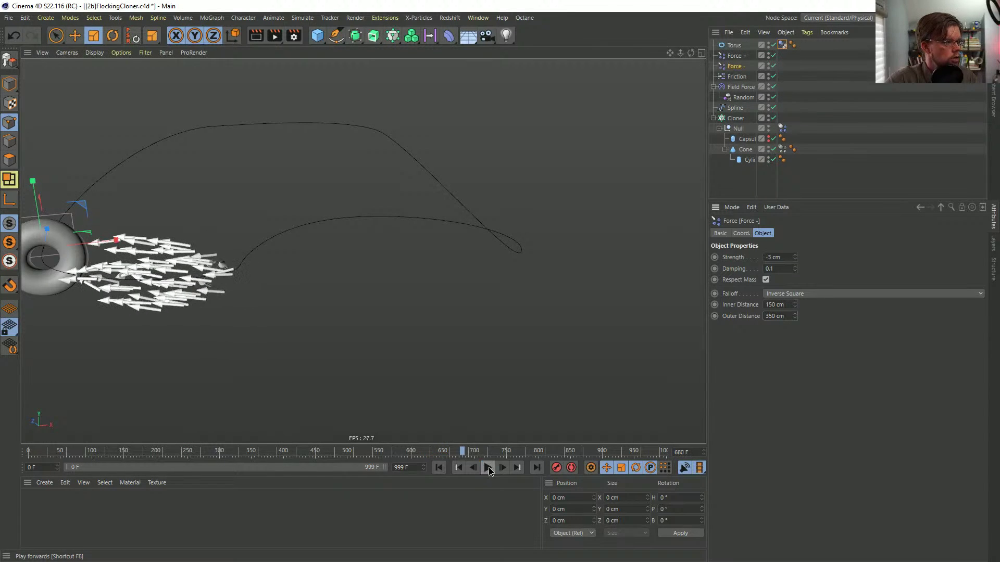
pyautogui.click(438, 467)
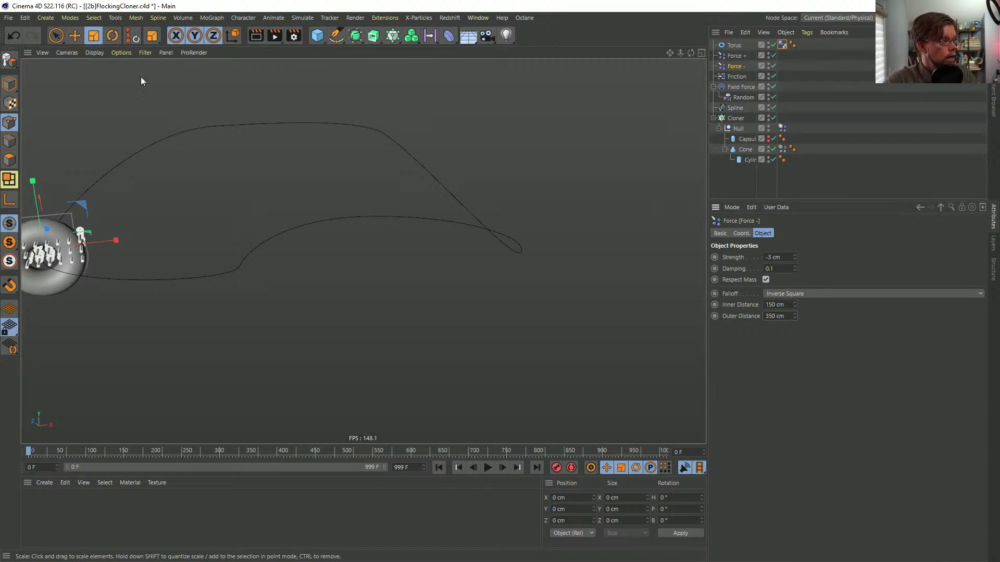
pyautogui.hotkey('ctrl', 's')
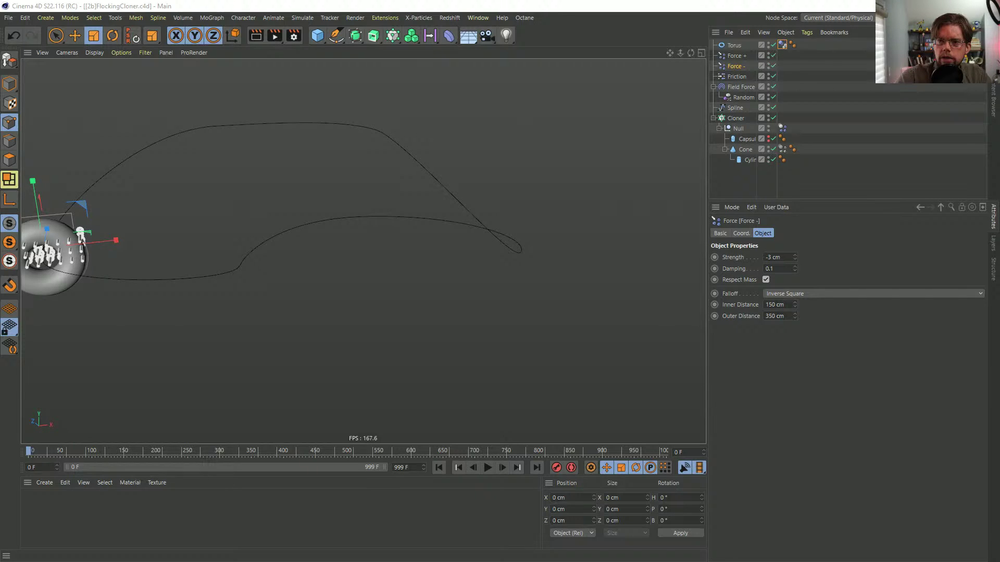
# - Bring the browser window with the Vimeo page for NIKE CTR360 over the scene and enlarge it
pyautogui.moveTo(999, 154); pyautogui.dragTo(354, 159)
pyautogui.moveTo(458, 149); pyautogui.dragTo(281, 43)
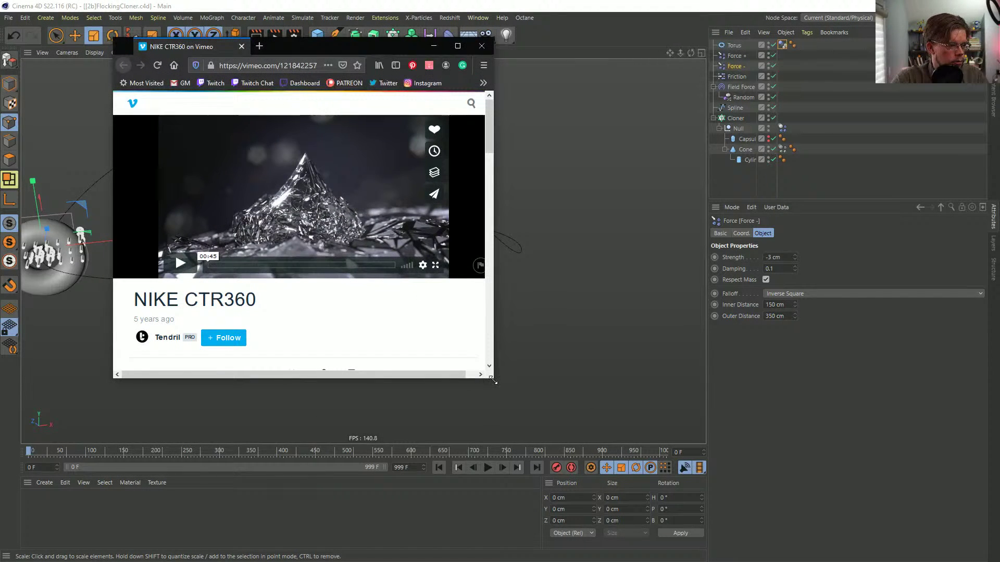
pyautogui.moveTo(494, 383); pyautogui.dragTo(845, 517)
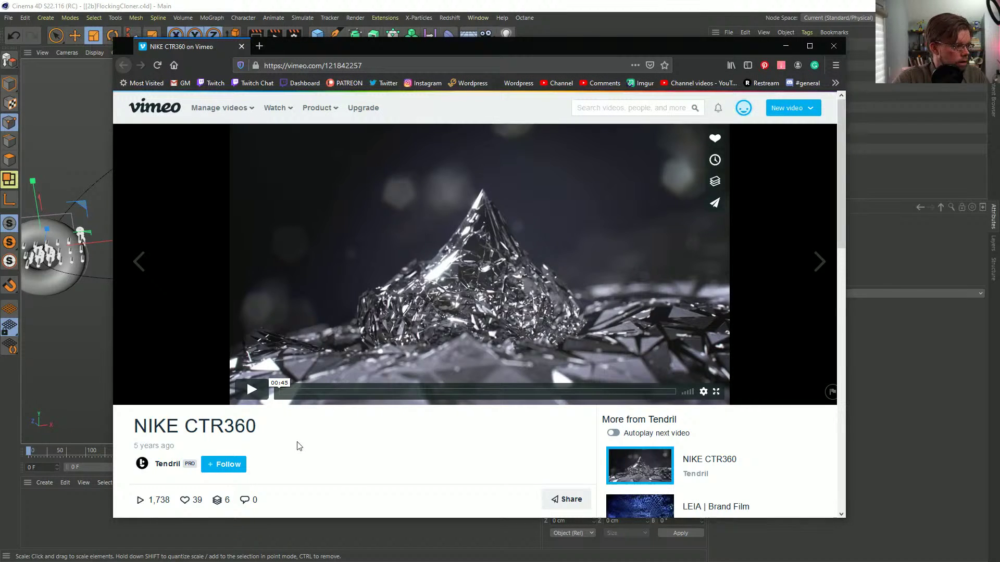
# - Play the NIKE CTR360 video on Vimeo, pausing it to examine the motion of the glass shards
pyautogui.scroll(-5, 305, 365)
pyautogui.scroll(4, 292, 322)
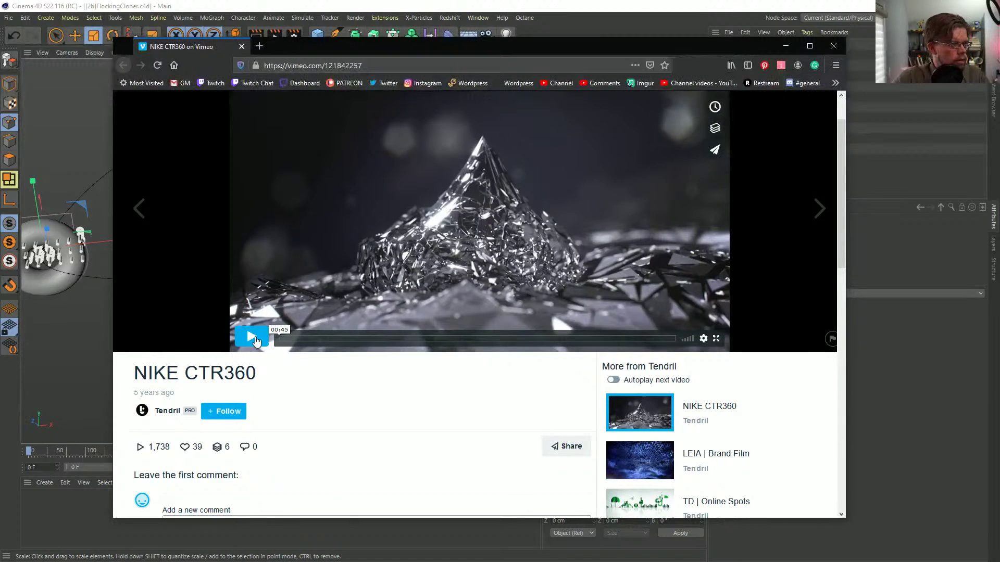
pyautogui.click(252, 337)
pyautogui.scroll(1, 580, 415)
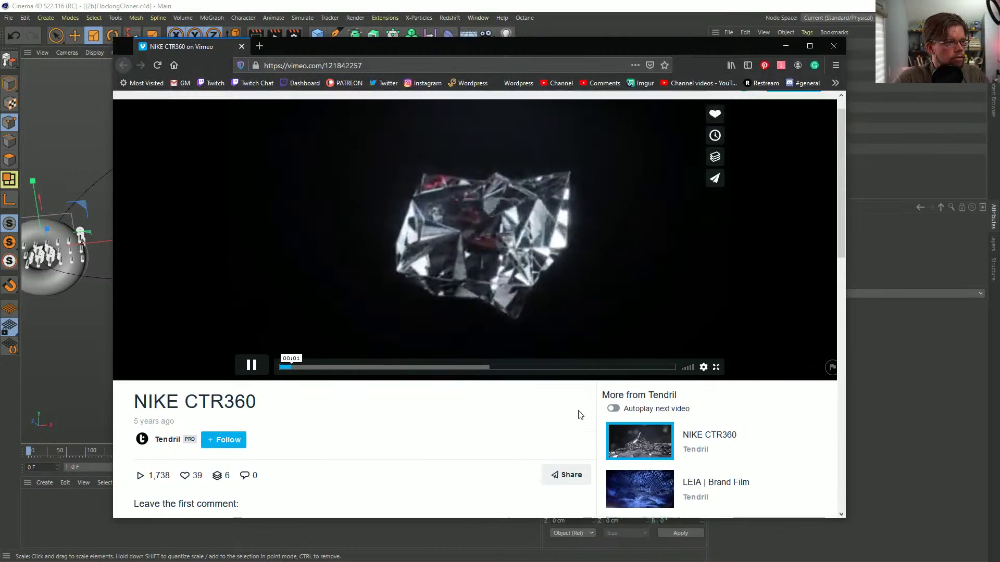
pyautogui.scroll(1, 580, 414)
pyautogui.click(251, 389)
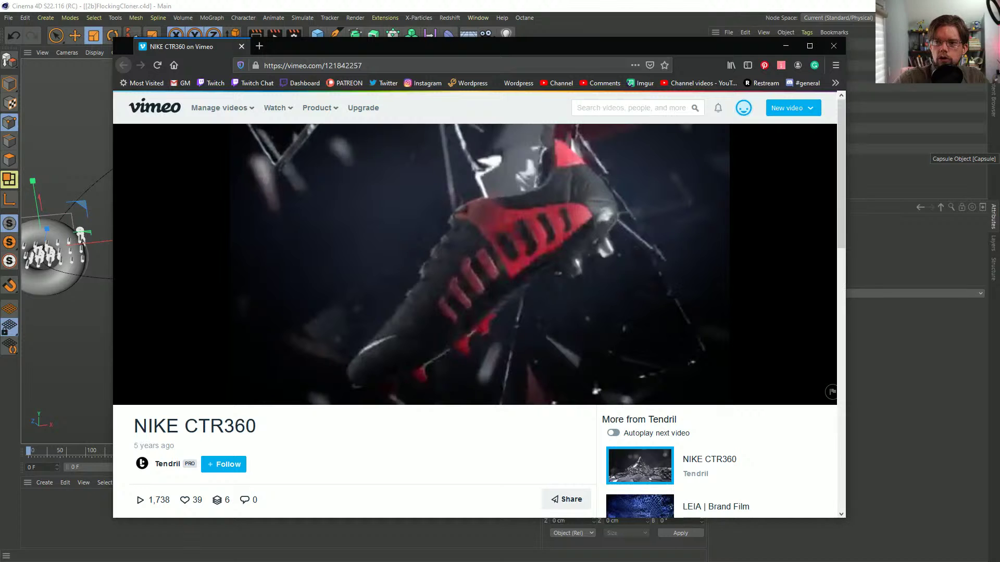
pyautogui.click(251, 389)
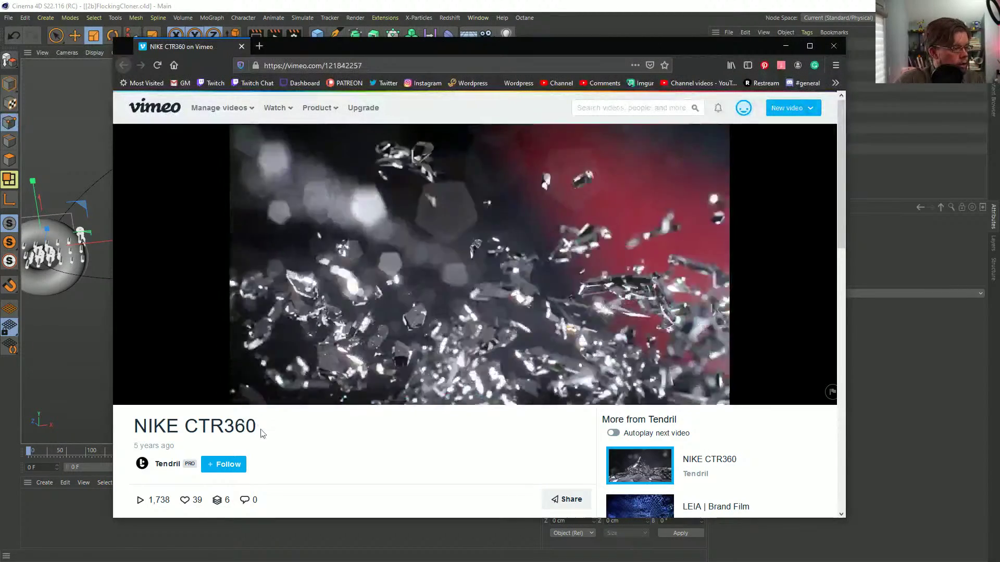
pyautogui.click(252, 394)
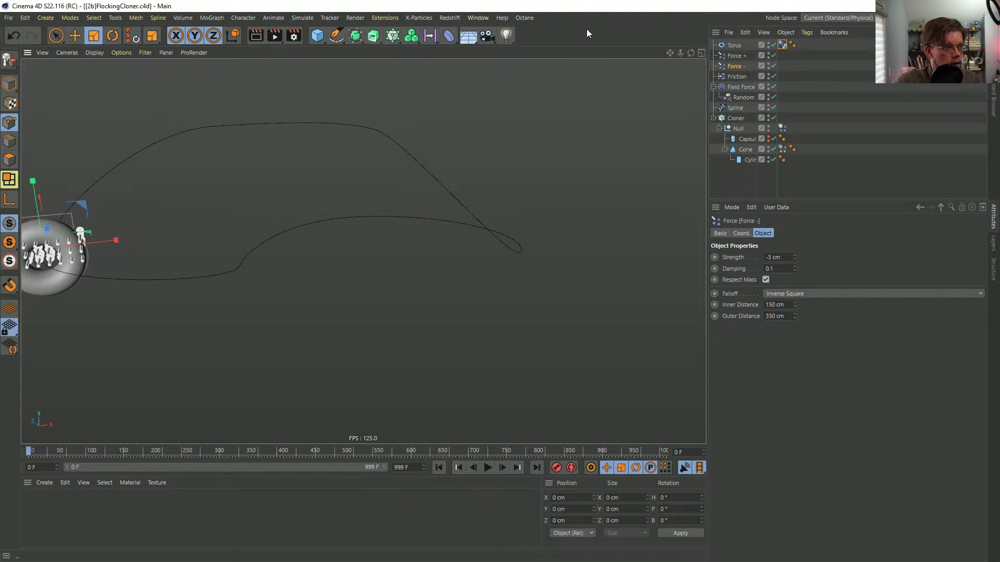
# - Switch back to Cinema 4D and create a new empty project
pyautogui.hotkey('ctrl', 'n')
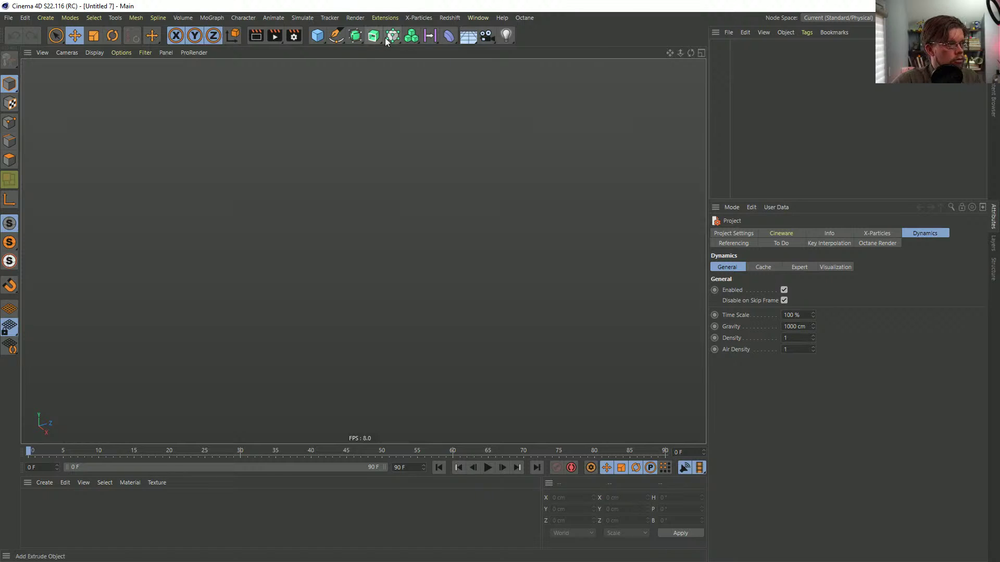
# - Add a Landscape object to the empty scene and turn off its Borders At Sea Level option
pyautogui.click(319, 37)
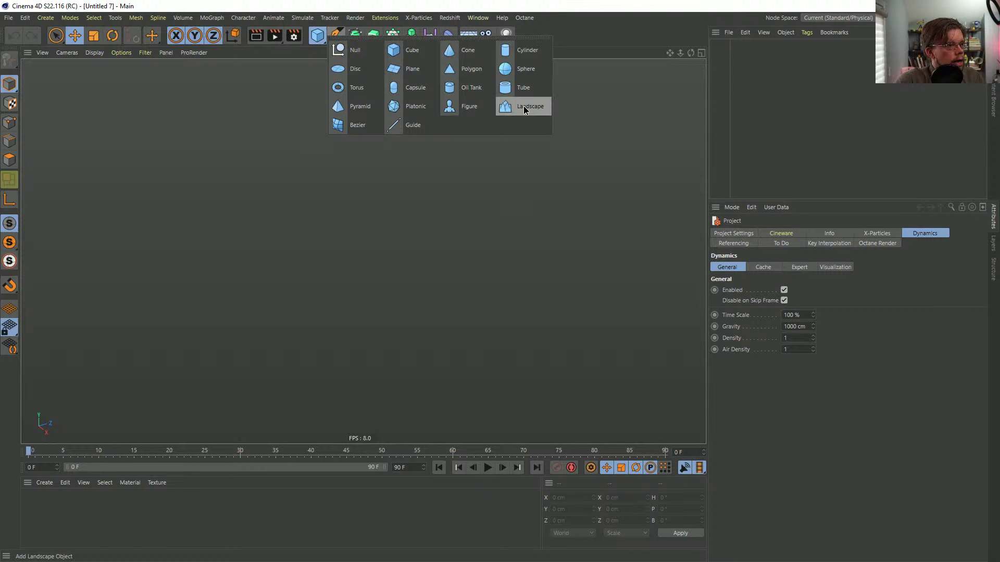
pyautogui.click(525, 108)
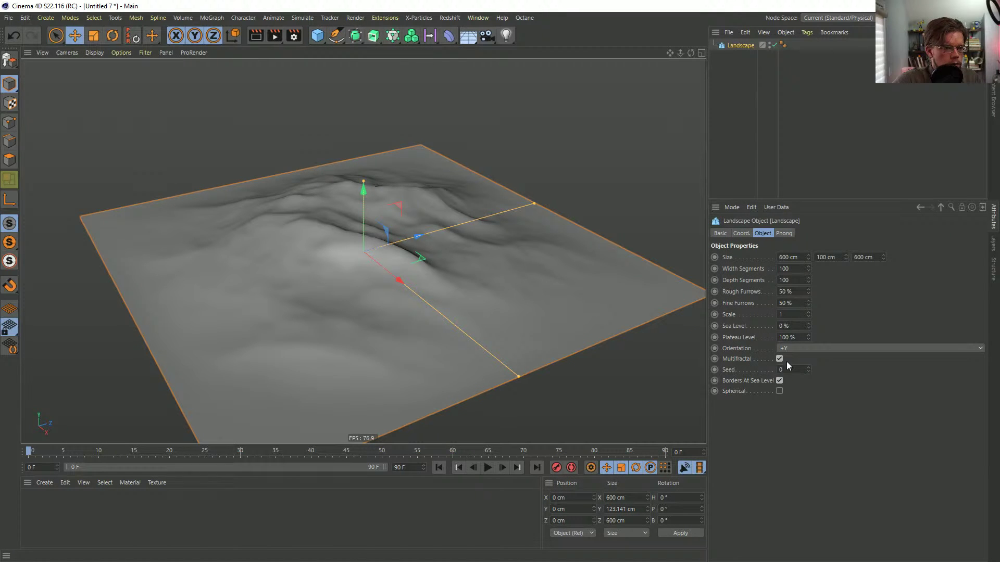
pyautogui.click(779, 381)
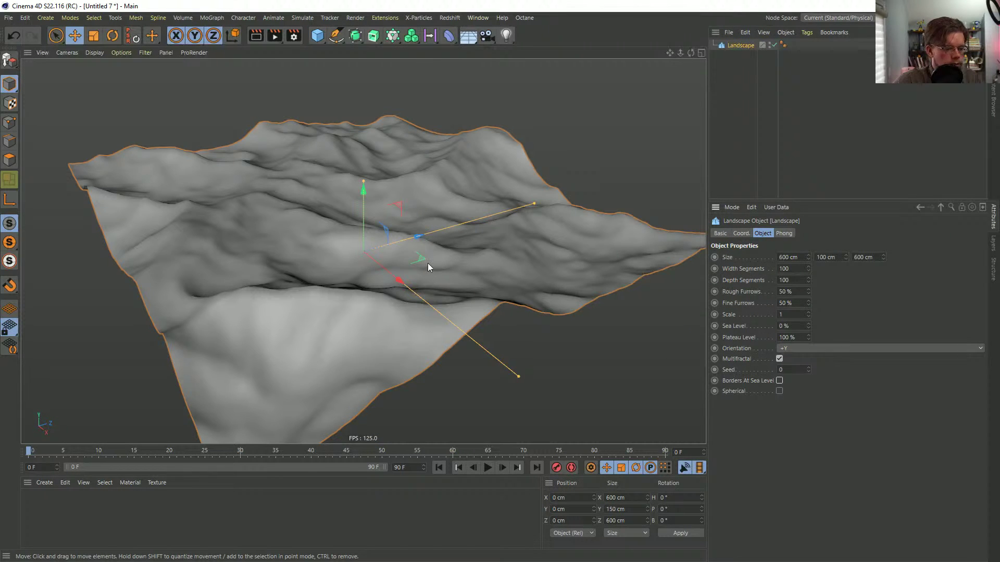
# - Display the landscape shaded with its mesh lines and deselect it to inspect the polygon grid
pyautogui.press('n')
pyautogui.press('b')
pyautogui.moveTo(427, 263)
pyautogui.keyDown('alt'); pyautogui.mouseDown()
pyautogui.moveTo(350, 288)
pyautogui.moveTo(315, 277)
pyautogui.mouseUp(); pyautogui.keyUp('alt')
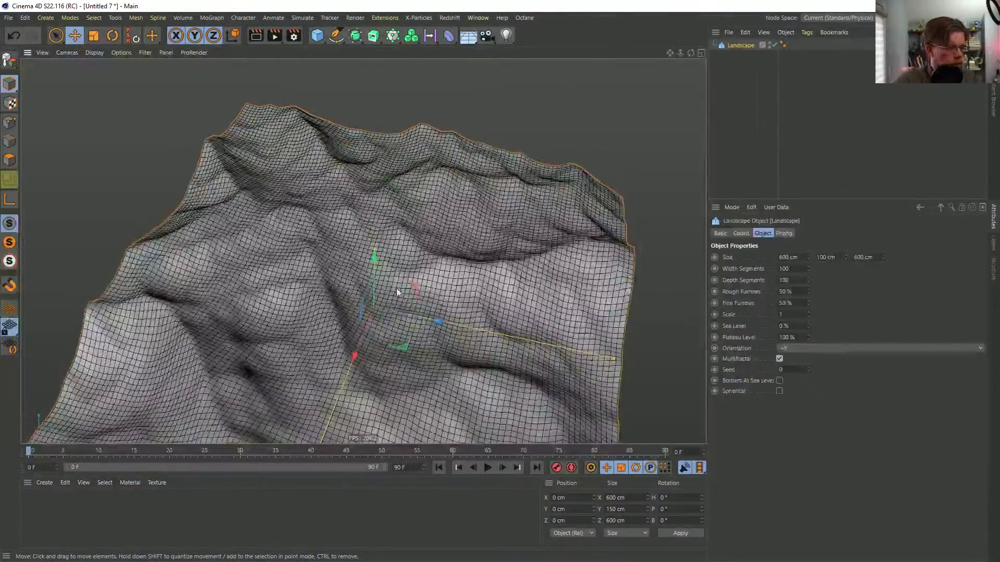
pyautogui.click(750, 110)
pyautogui.keyDown('alt'); pyautogui.moveTo(553, 185); pyautogui.dragTo(385, 248); pyautogui.keyUp('alt')
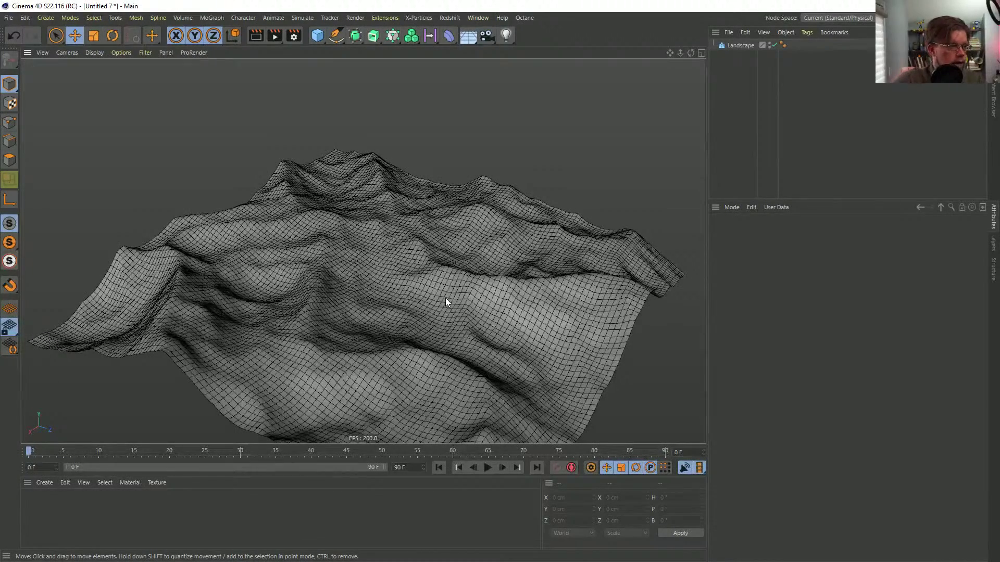
pyautogui.keyDown('alt'); pyautogui.moveTo(360, 281); pyautogui.dragTo(375, 281); pyautogui.keyUp('alt')
pyautogui.scroll(5, 404, 264)
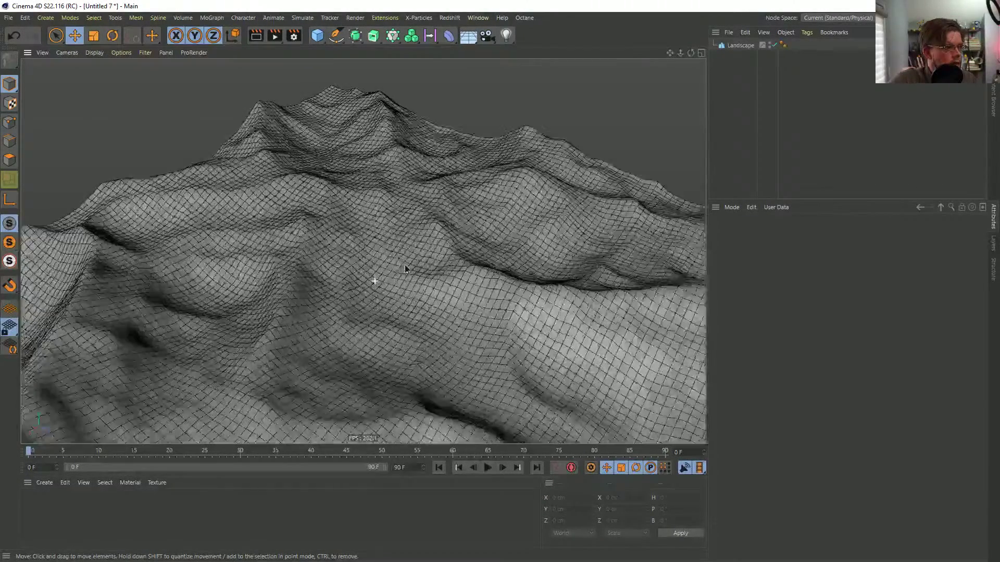
pyautogui.scroll(-5, 420, 266)
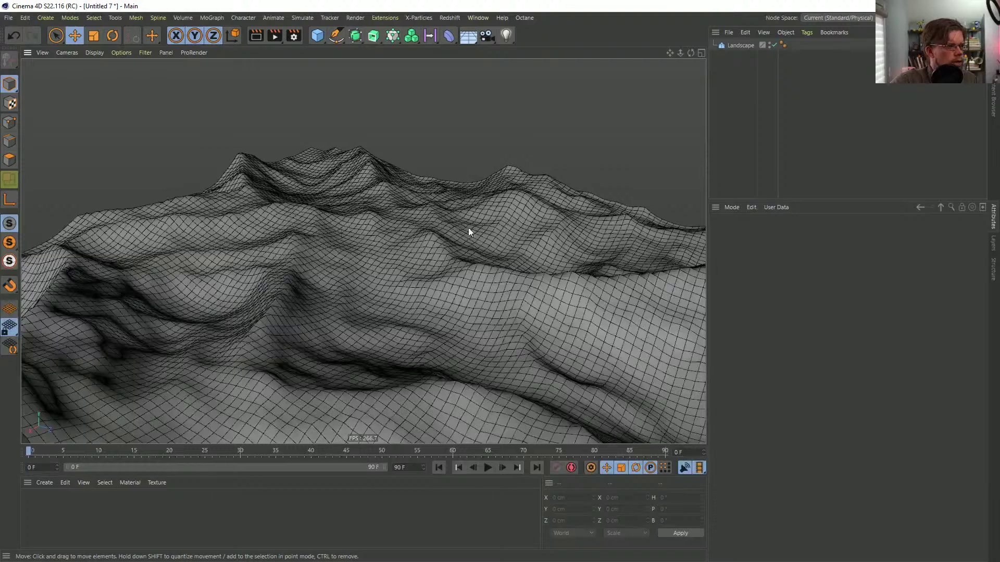
# - Duplicate the Landscape object in place
pyautogui.click(746, 45)
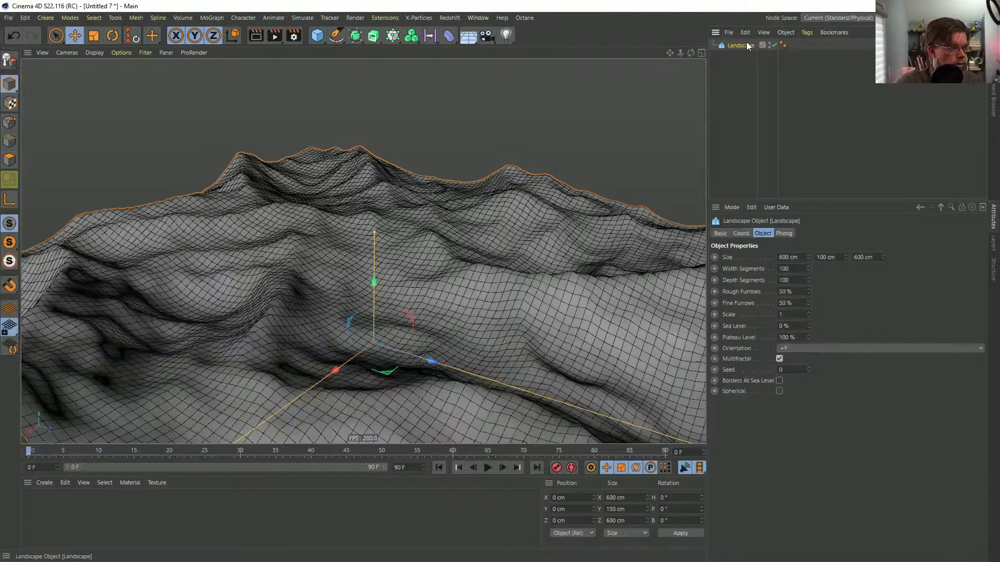
pyautogui.hotkey('ctrl', 'c')
pyautogui.hotkey('ctrl', 'v')
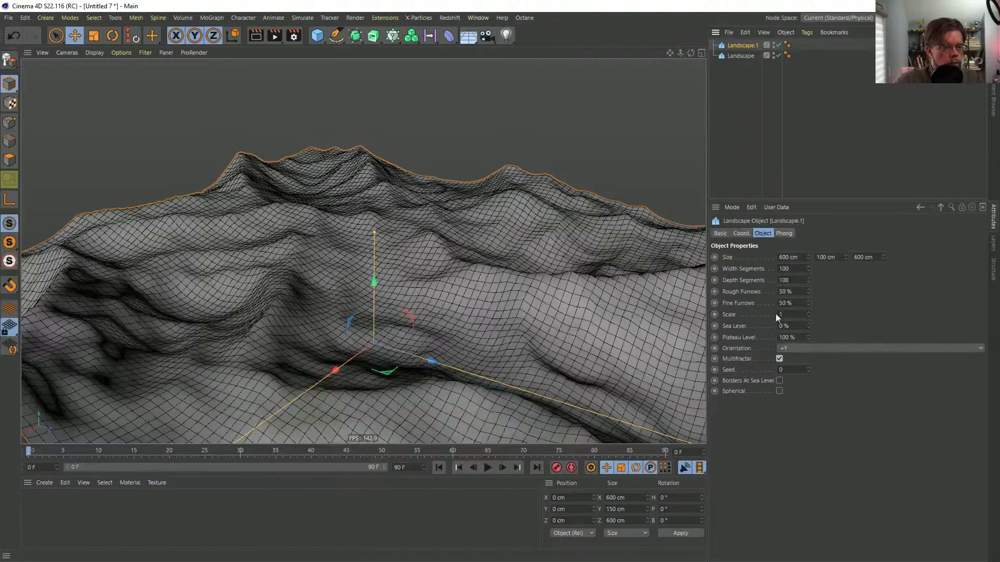
pyautogui.keyDown('alt'); pyautogui.moveTo(469, 252); pyautogui.dragTo(458, 260); pyautogui.keyUp('alt')
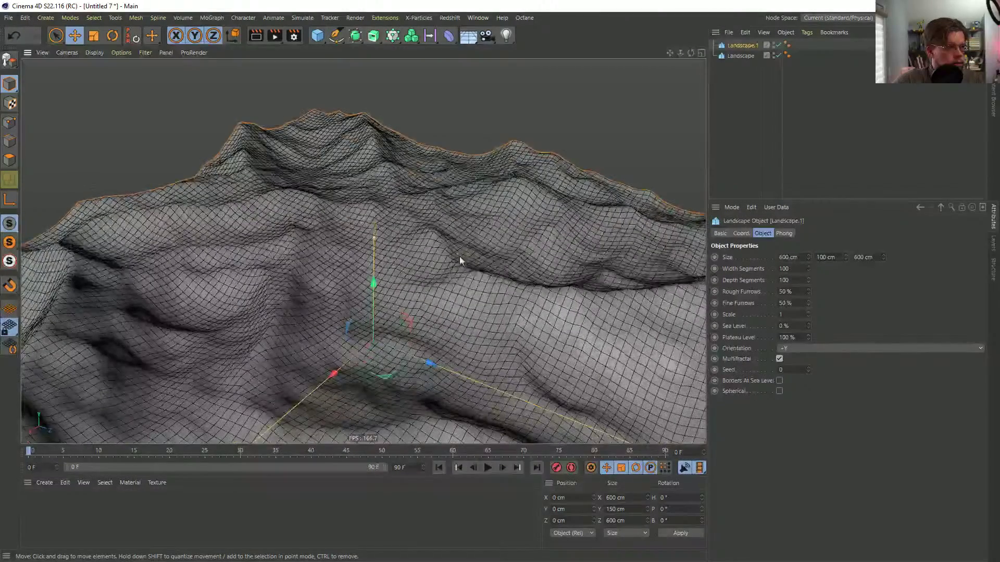
pyautogui.click(373, 35)
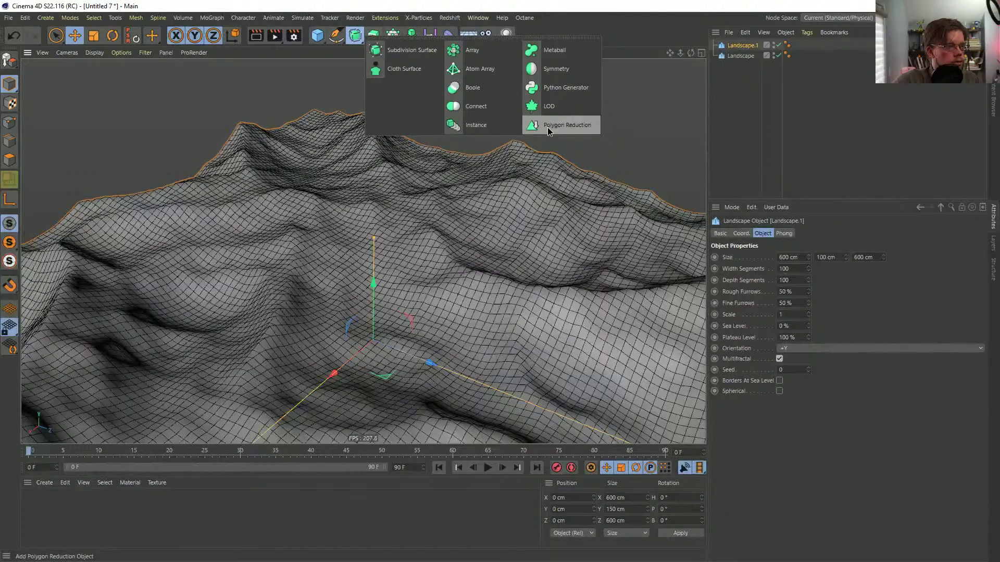
pyautogui.click(633, 35)
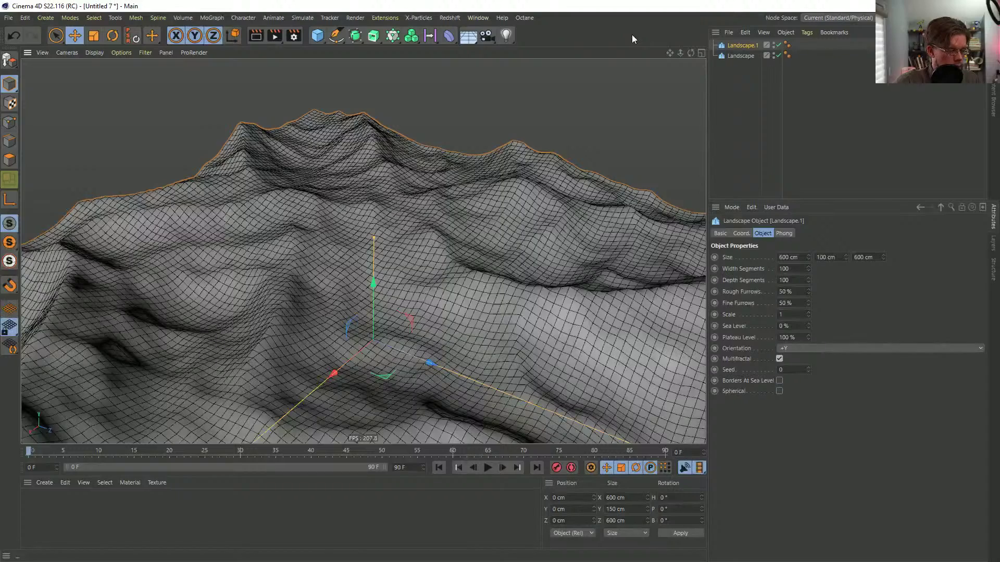
pyautogui.click(355, 35)
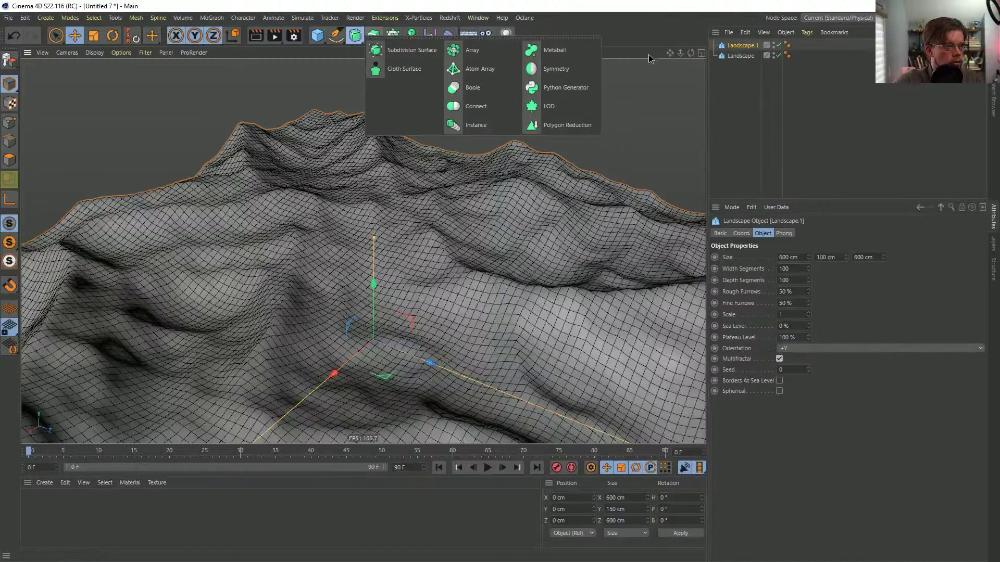
pyautogui.hotkey('ctrl', 'v')
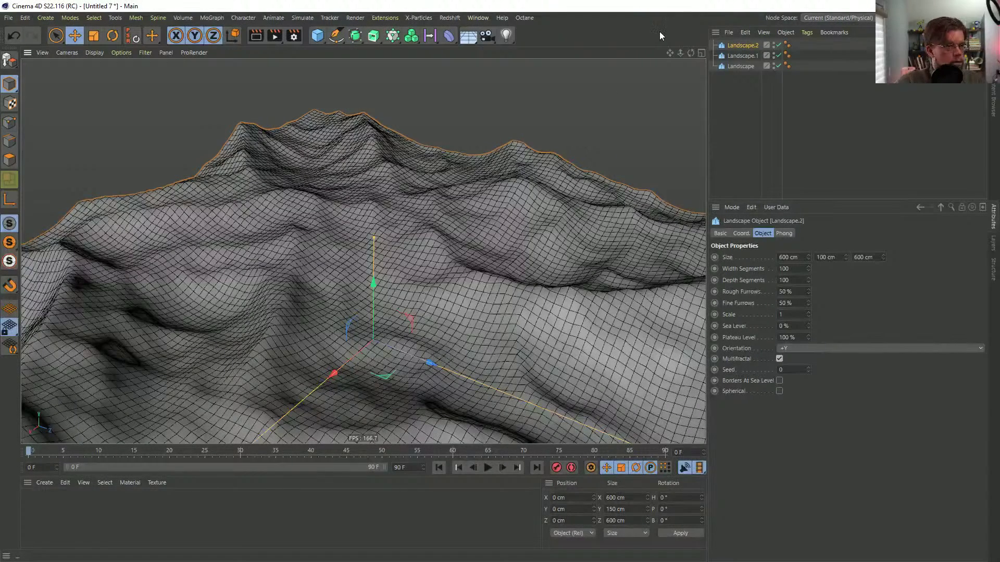
pyautogui.hotkey('ctrl', 'z')
# - Add a Polygon Reduction object as a child of the duplicated landscape and disable the original Landscape
pyautogui.hotkey('shift', 'c')
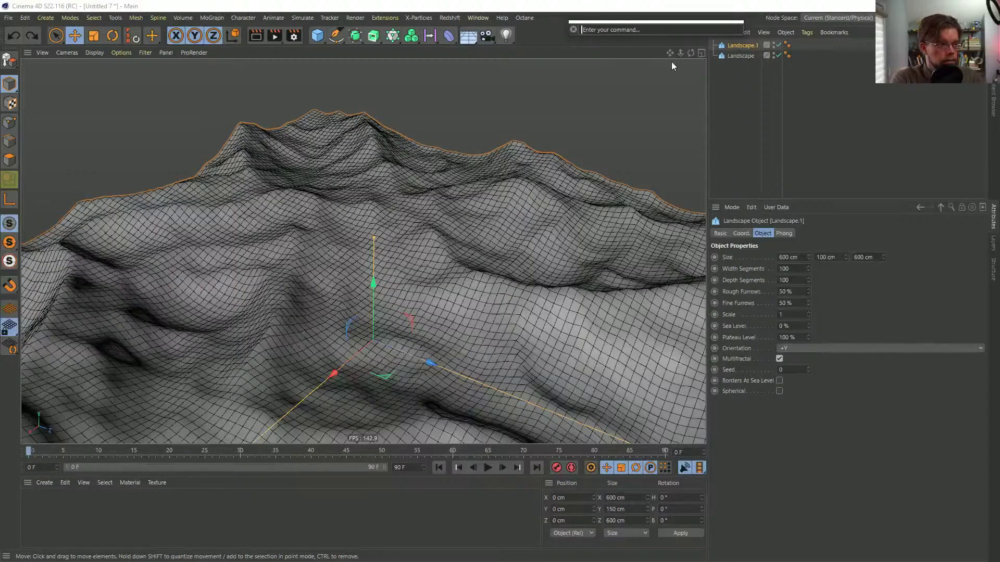
pyautogui.write('reduc')
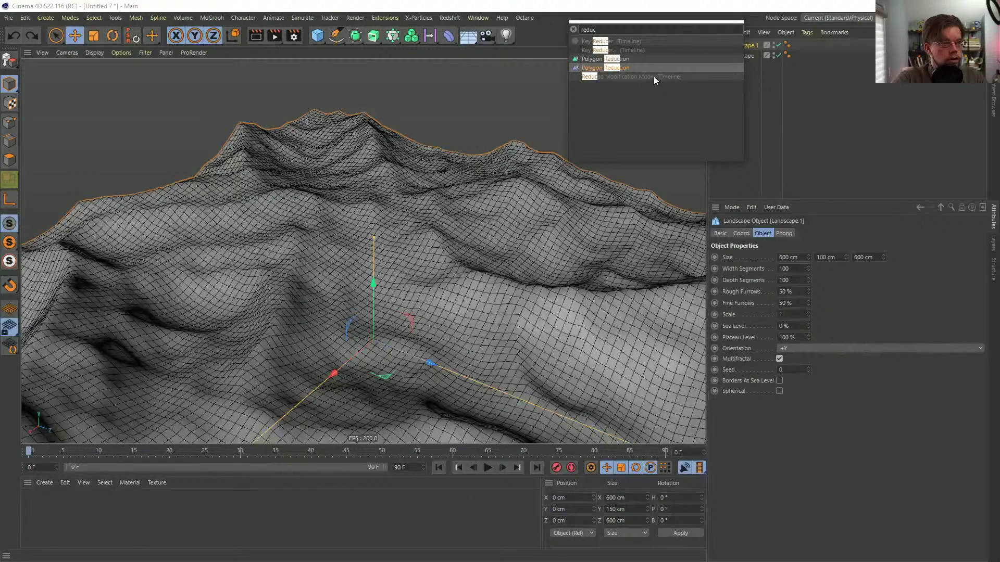
pyautogui.click(594, 68)
pyautogui.moveTo(736, 49); pyautogui.dragTo(735, 57)
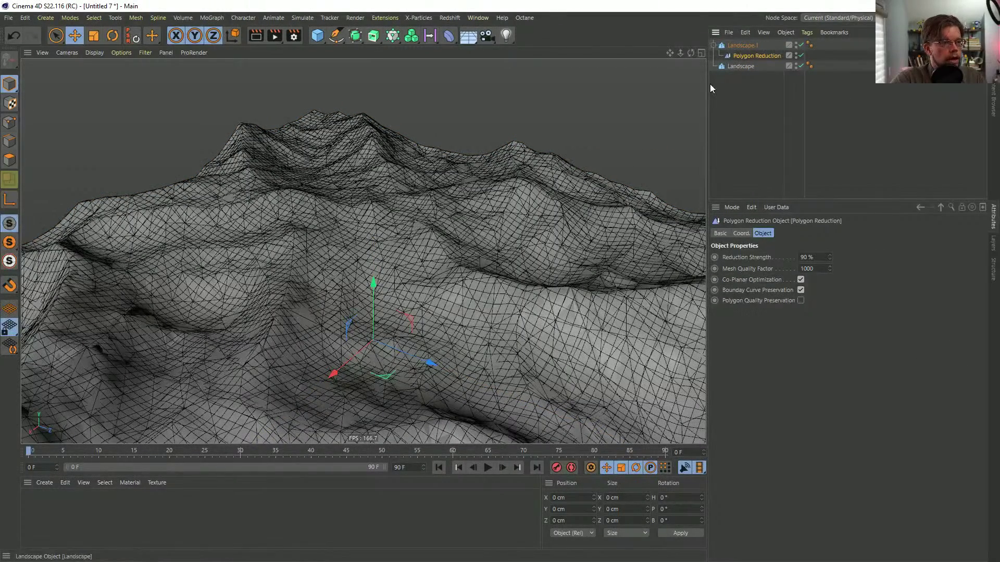
pyautogui.click(801, 66)
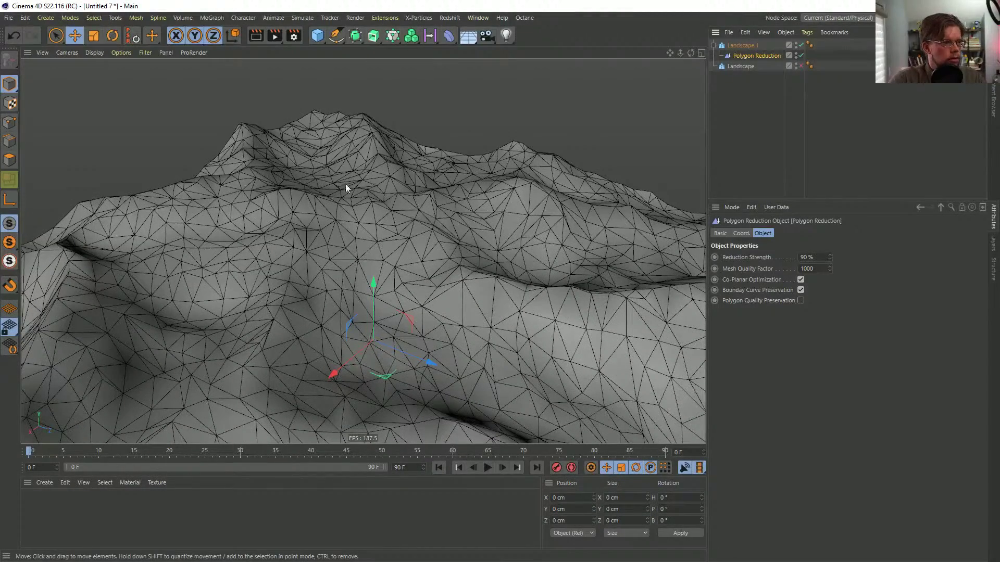
# - Try a Reduction Strength of 0 %, set it to 30 %, and disable the Polygon Reduction
pyautogui.keyDown('alt'); pyautogui.moveTo(433, 397); pyautogui.dragTo(433, 373, button='middle'); pyautogui.keyUp('alt')
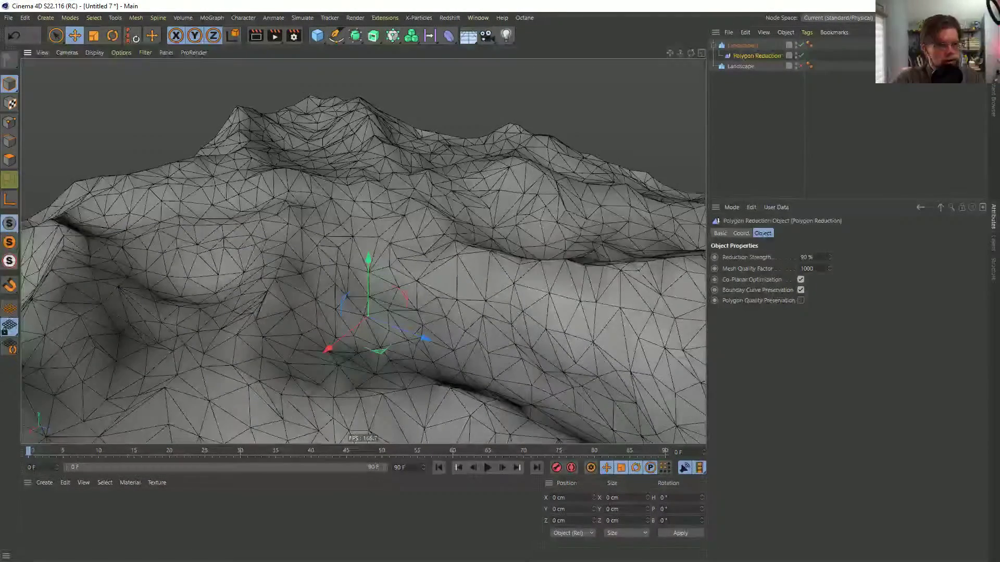
pyautogui.moveTo(830, 258); pyautogui.dragTo(826, 289)
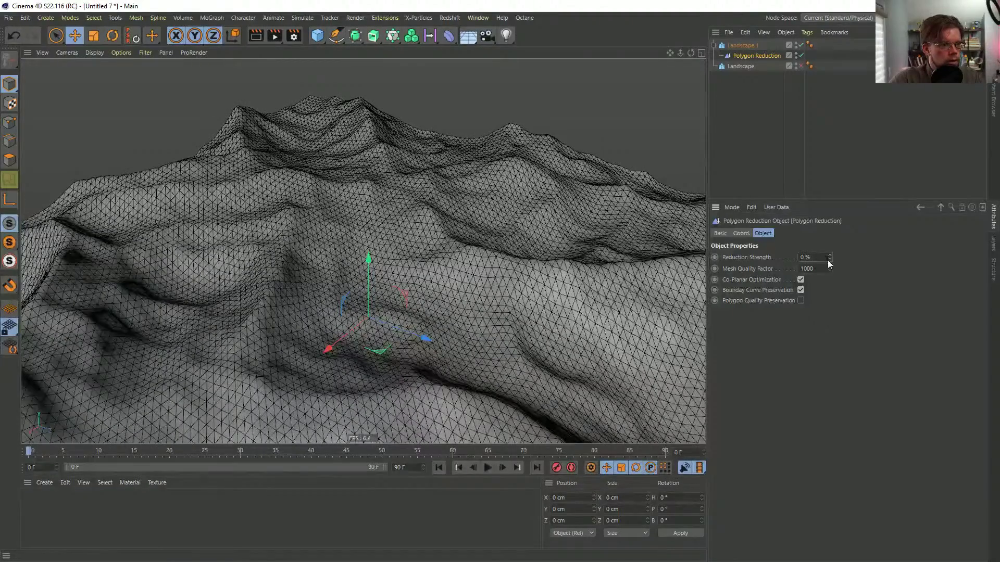
pyautogui.keyDown('alt'); pyautogui.moveTo(672, 296); pyautogui.dragTo(458, 323); pyautogui.keyUp('alt')
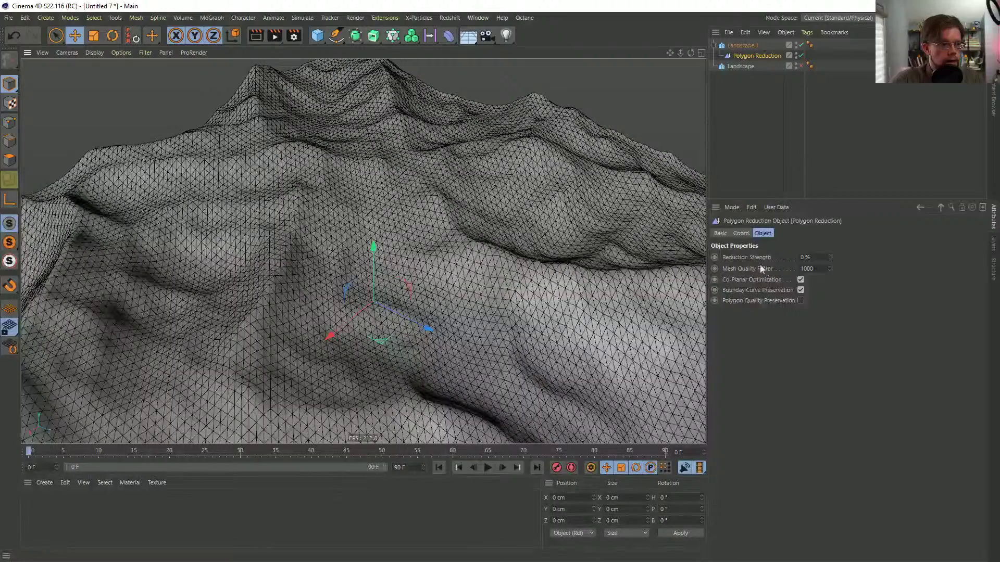
pyautogui.moveTo(827, 255); pyautogui.dragTo(830, 252)
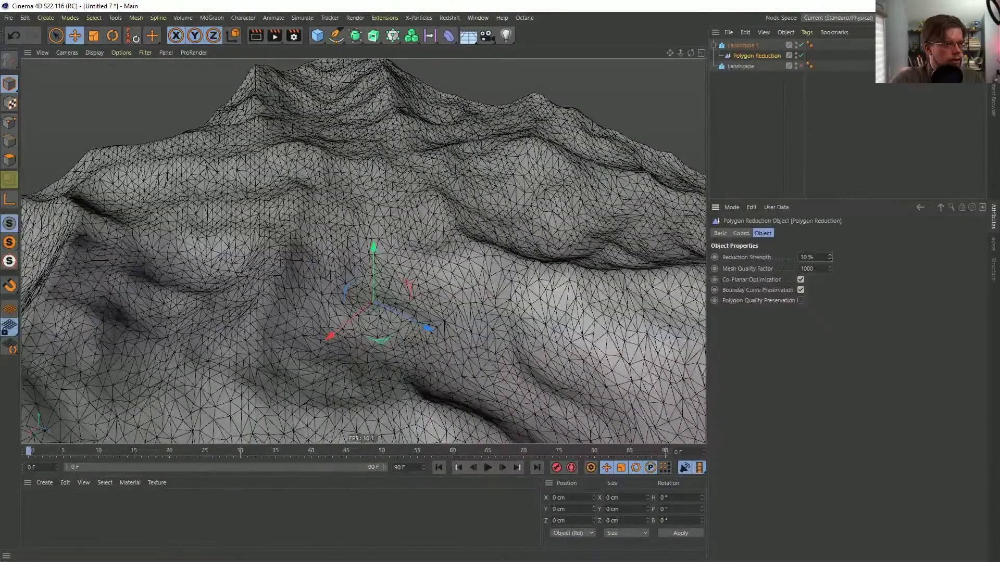
pyautogui.keyDown('alt'); pyautogui.moveTo(383, 279); pyautogui.dragTo(386, 214); pyautogui.keyUp('alt')
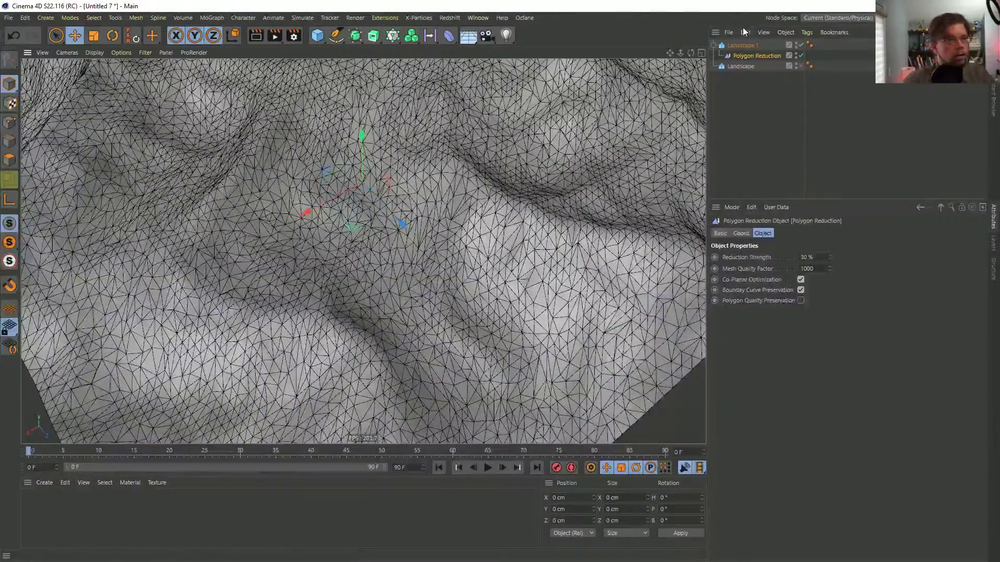
pyautogui.click(801, 55)
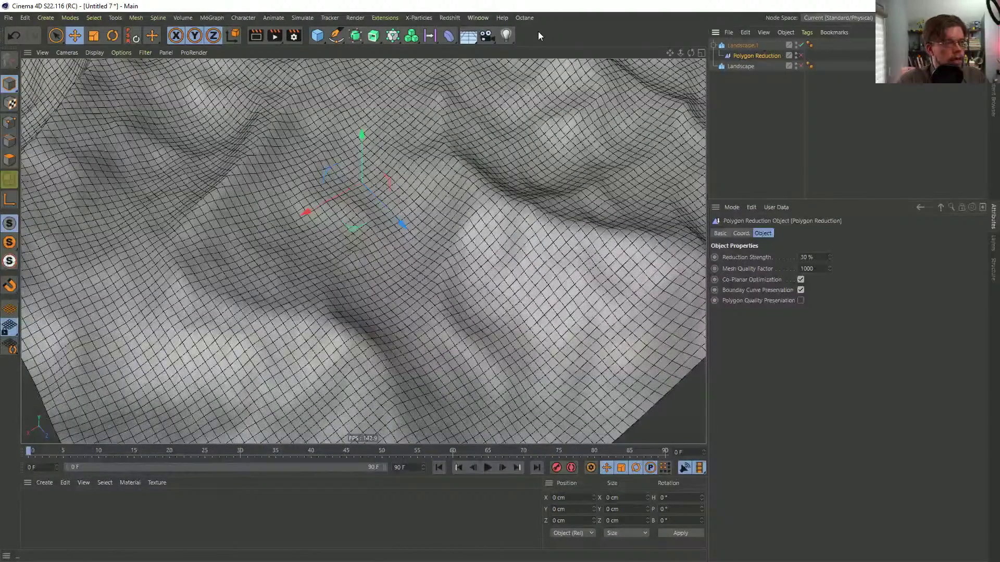
# - Save the scene as [3a]CrystalShockwave.c4d in the SceneFiles folder
pyautogui.hotkey('ctrl', 's')
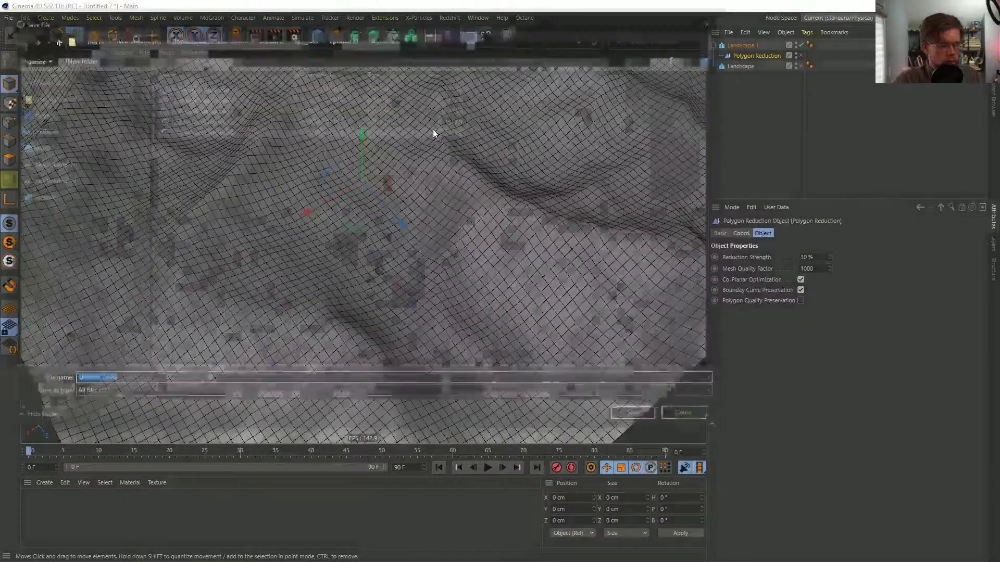
pyautogui.moveTo(87, 381); pyautogui.dragTo(72, 380)
pyautogui.write('[3a]')
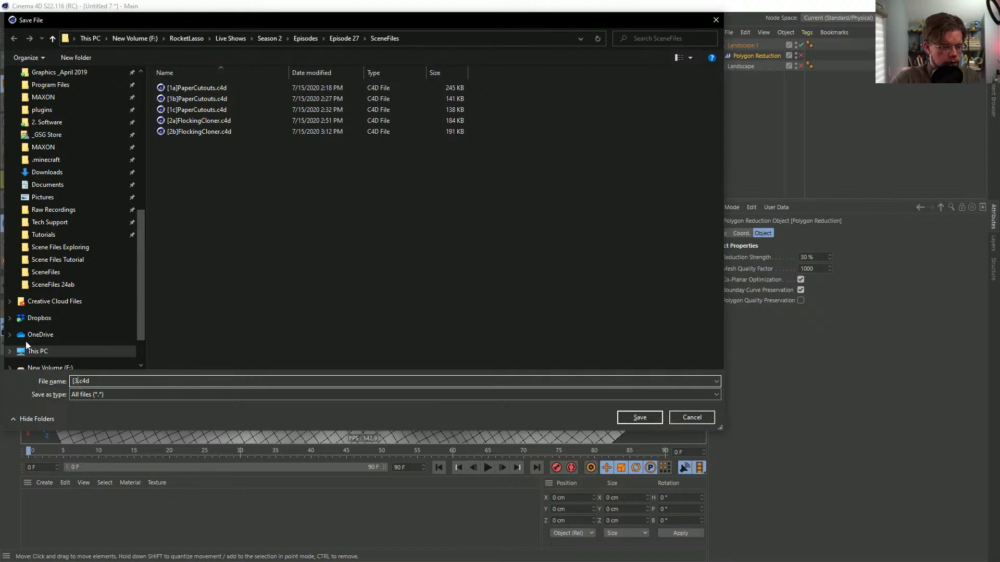
pyautogui.write('Cry')
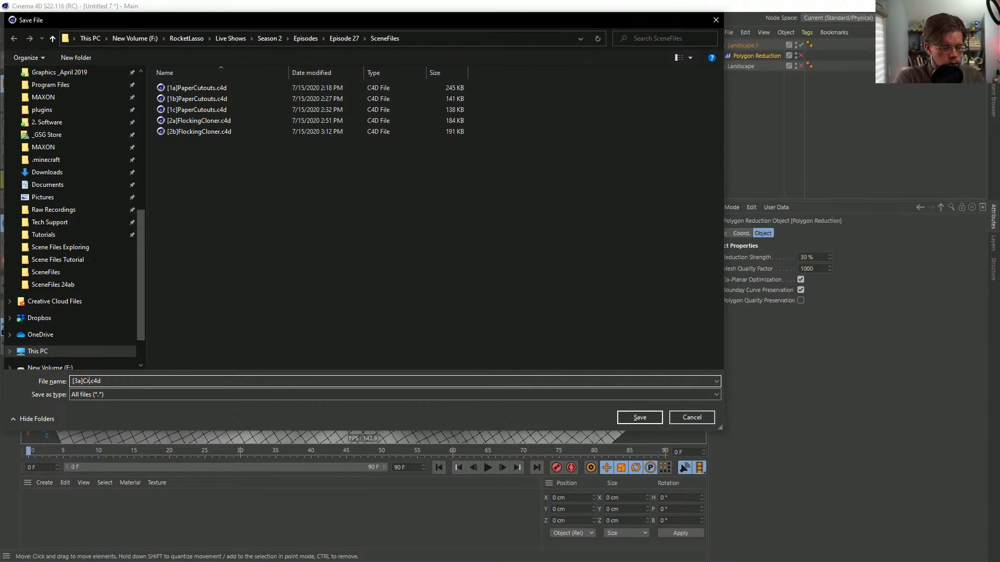
pyautogui.write('stalShockwa')
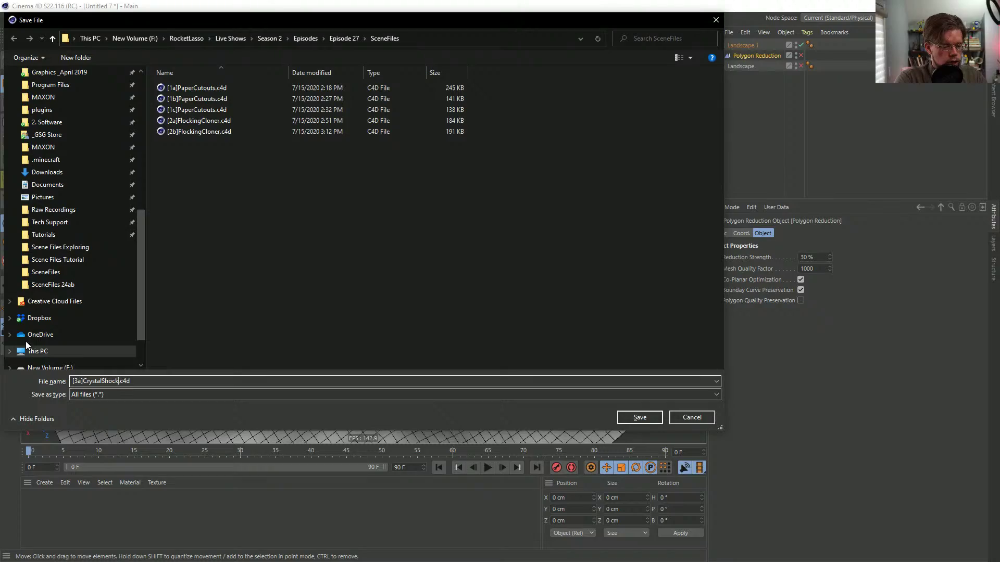
pyautogui.write('ve')
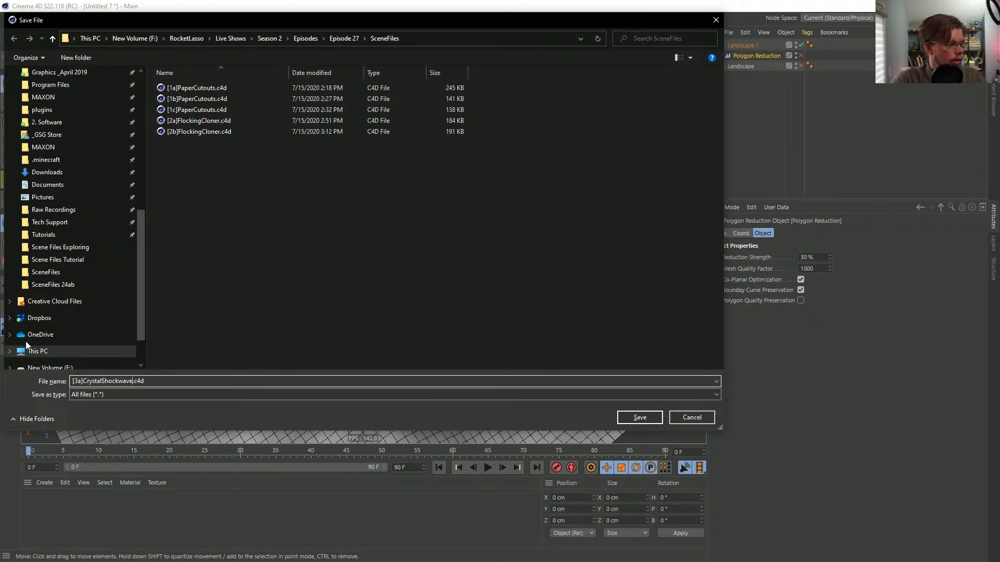
pyautogui.press('Return')
# - Add a Bevel deformer as a child of the duplicated landscape and set its Component Mode to Points
pyautogui.scroll(5, 424, 165)
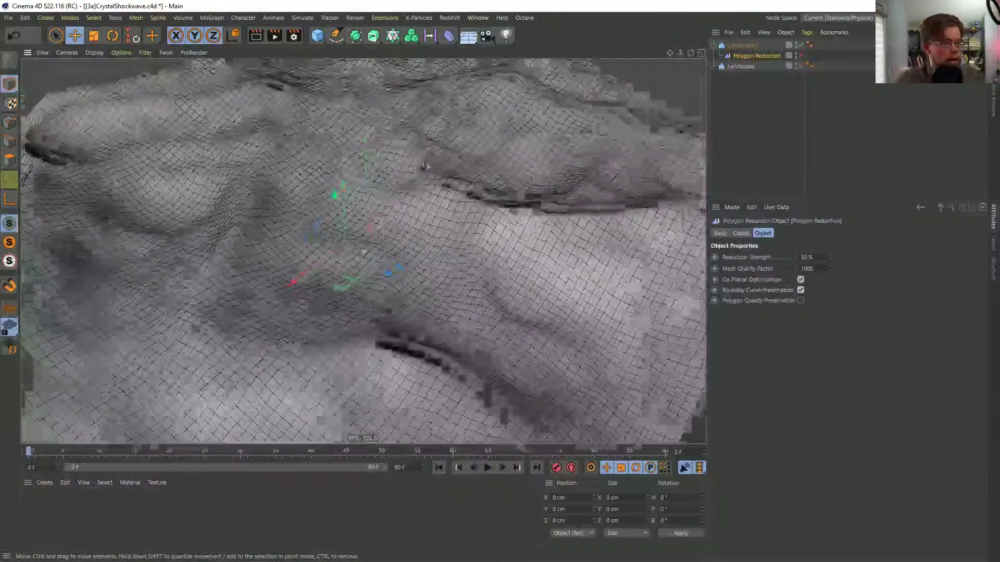
pyautogui.click(455, 86)
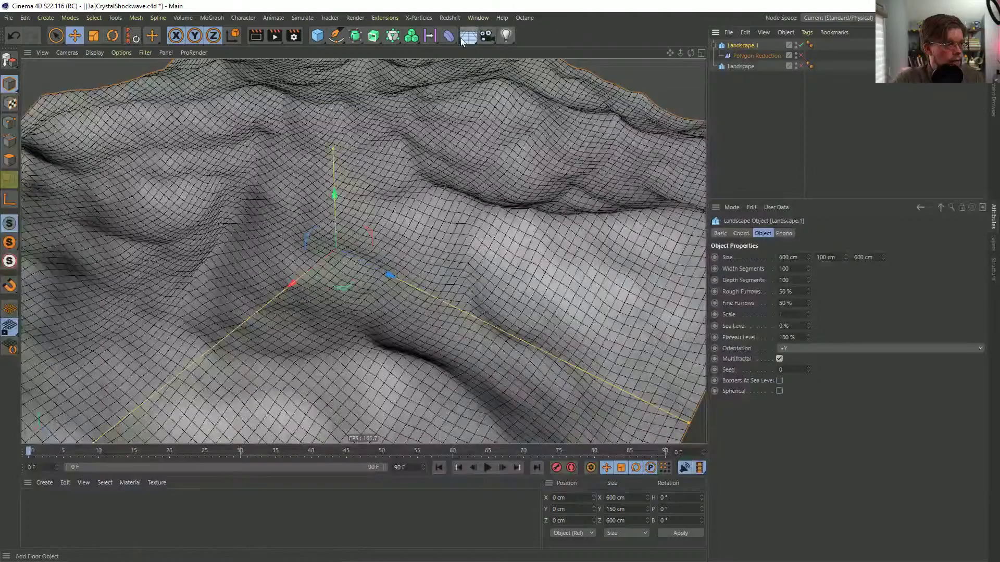
pyautogui.click(448, 35)
pyautogui.click(552, 182)
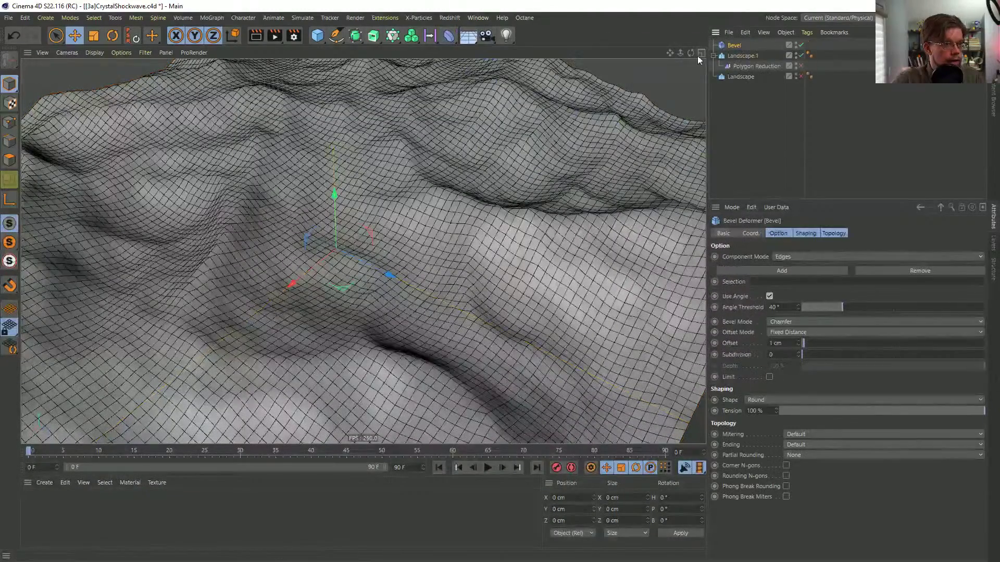
pyautogui.moveTo(741, 60); pyautogui.dragTo(744, 57)
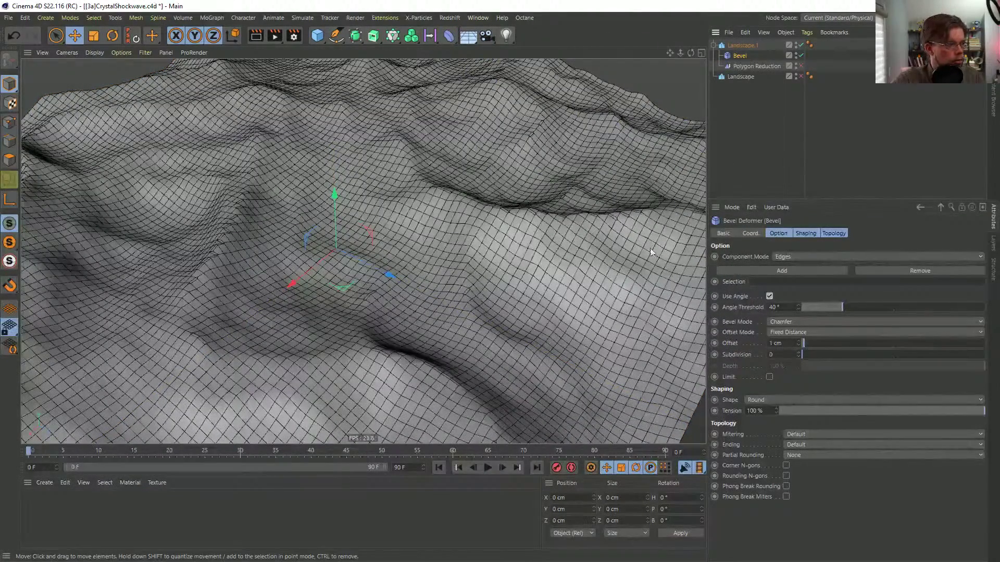
pyautogui.click(792, 257)
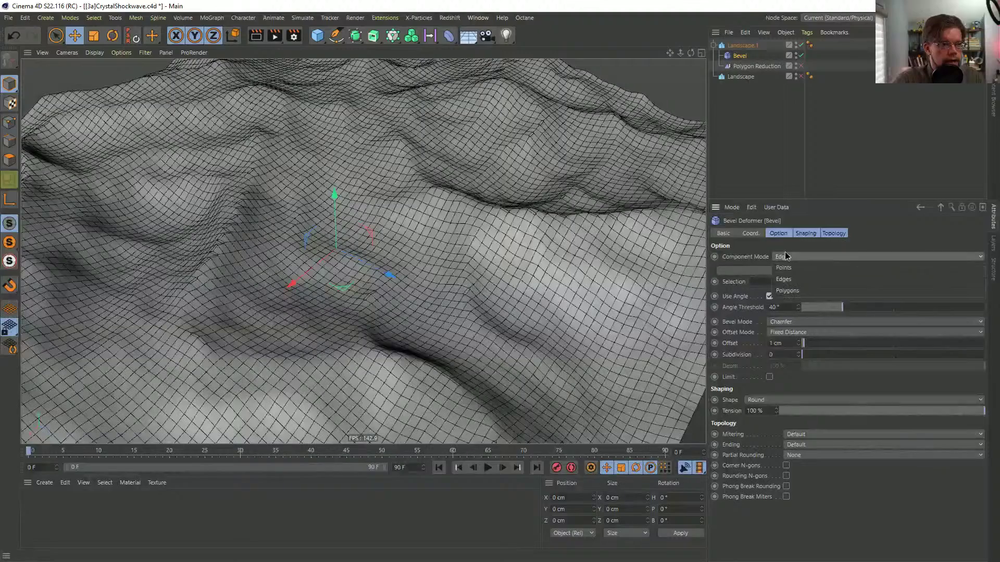
pyautogui.click(791, 268)
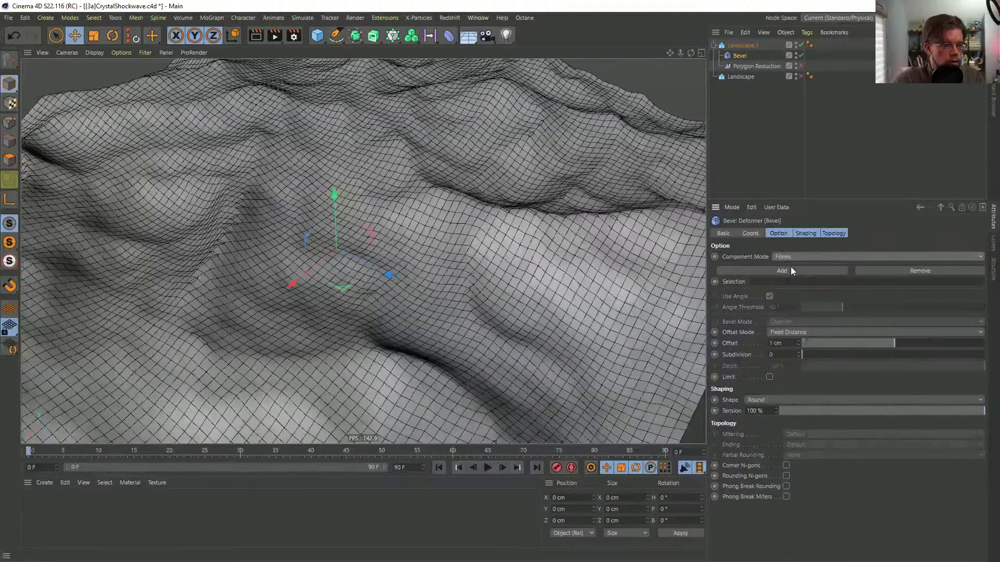
# - Enable Limit on the Bevel deformer and raise its fixed-distance Offset to 5 cm
pyautogui.scroll(4, 334, 390)
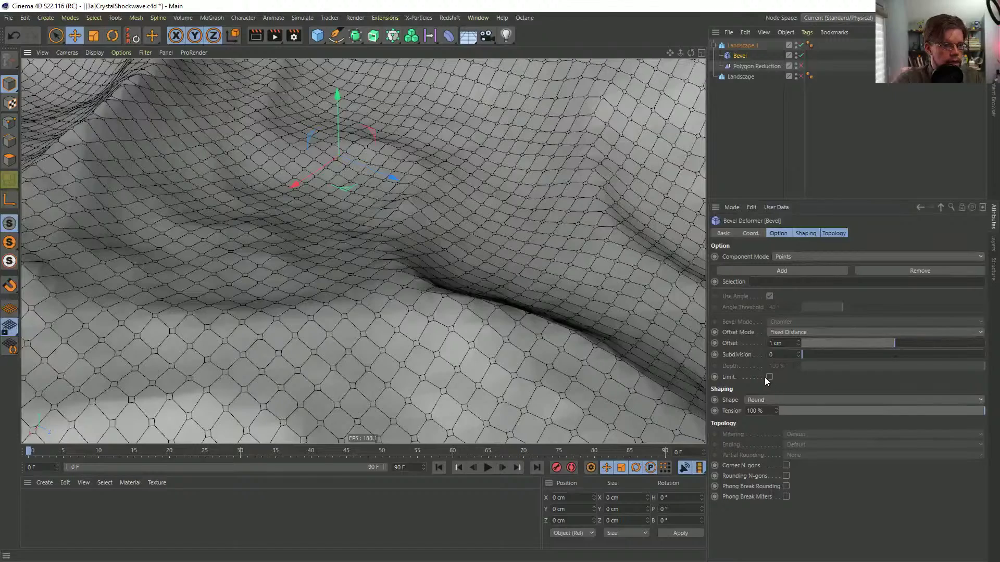
pyautogui.click(769, 377)
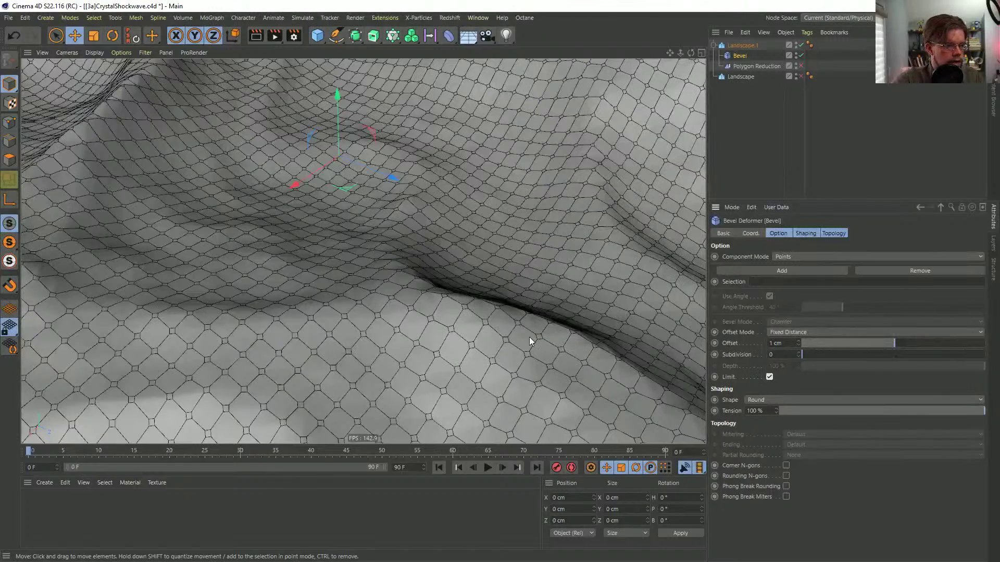
pyautogui.click(799, 341)
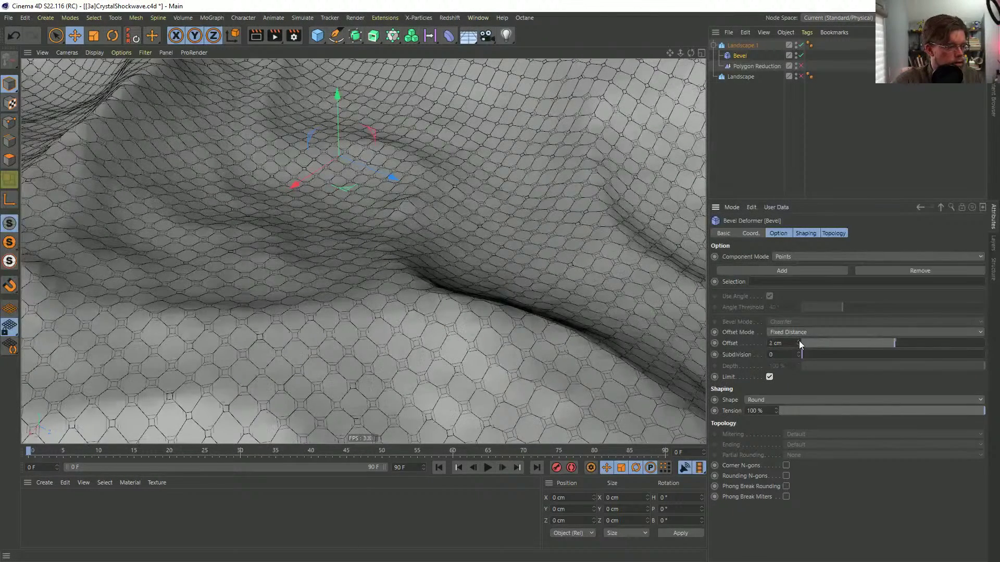
pyautogui.click(799, 340)
pyautogui.click(799, 341)
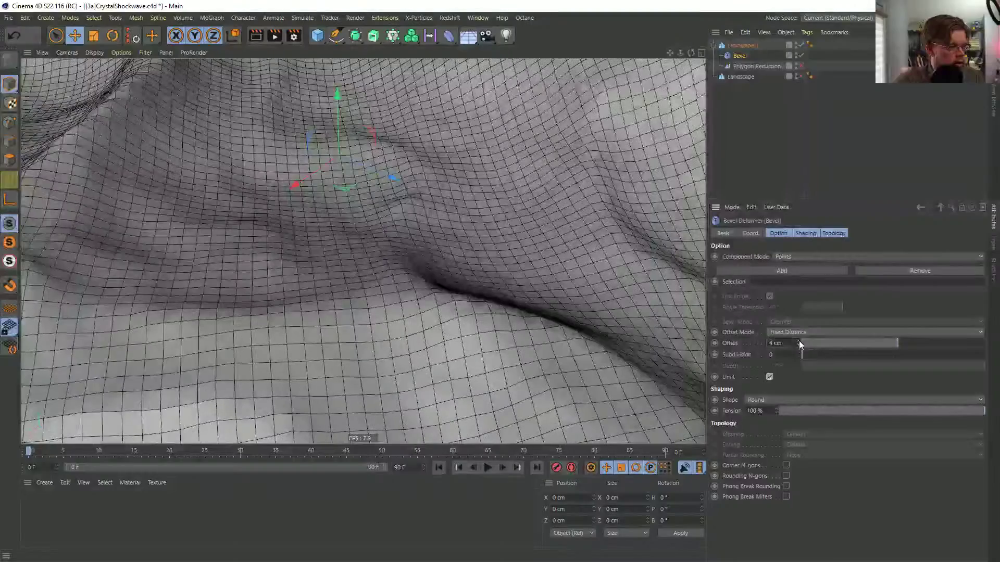
pyautogui.click(799, 341)
# - Increase the Bevel deformer's Subdivision so the landscape's bevelled points become rounded cells
pyautogui.scroll(-6, 386, 244)
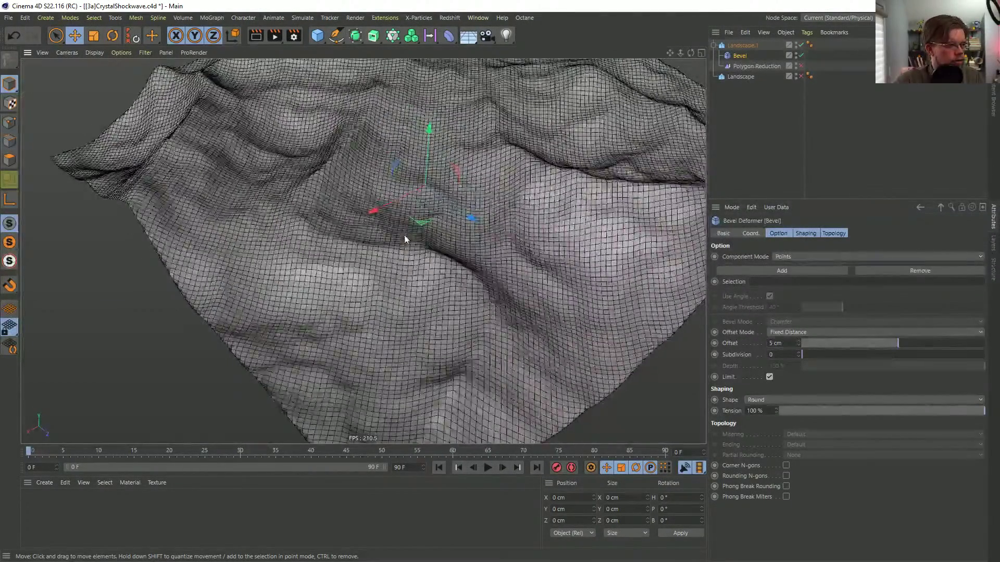
pyautogui.scroll(6, 403, 236)
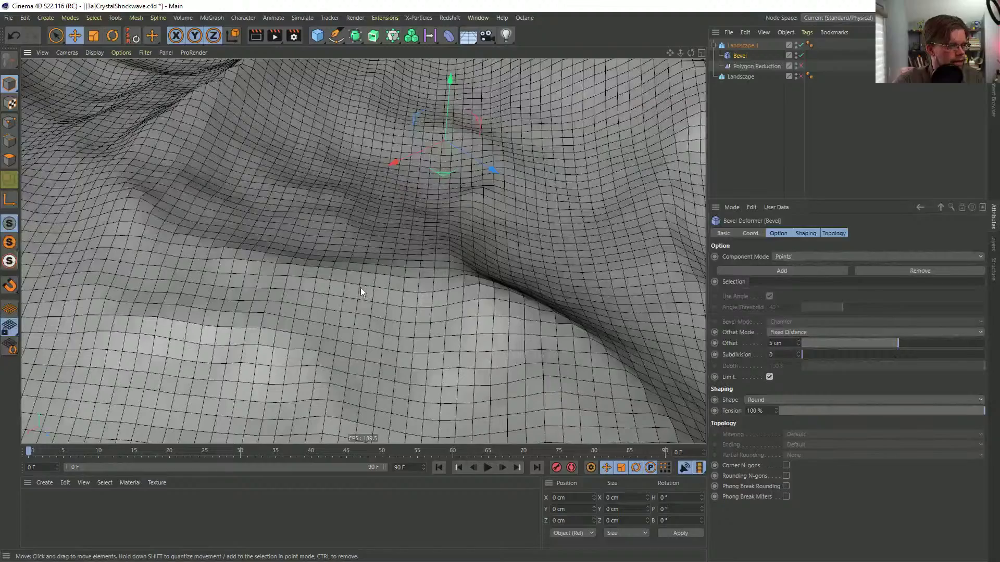
pyautogui.scroll(-4, 360, 286)
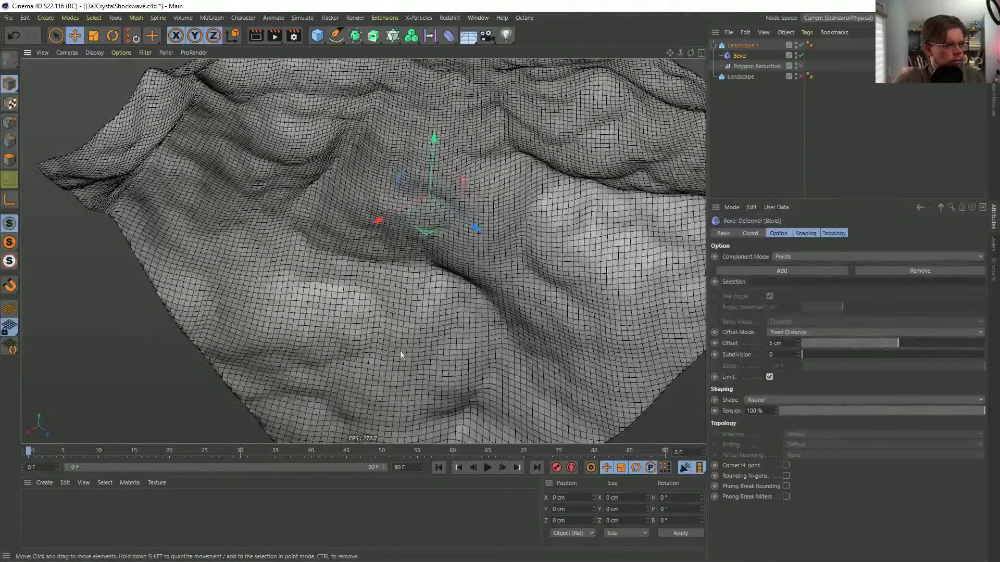
pyautogui.keyDown('alt'); pyautogui.moveTo(363, 282); pyautogui.dragTo(355, 244); pyautogui.keyUp('alt')
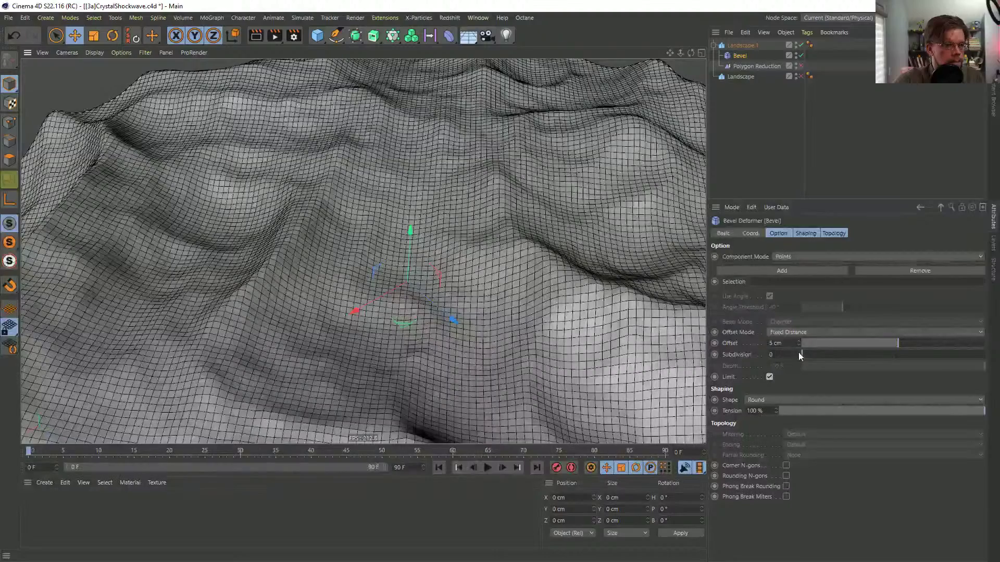
pyautogui.click(798, 352)
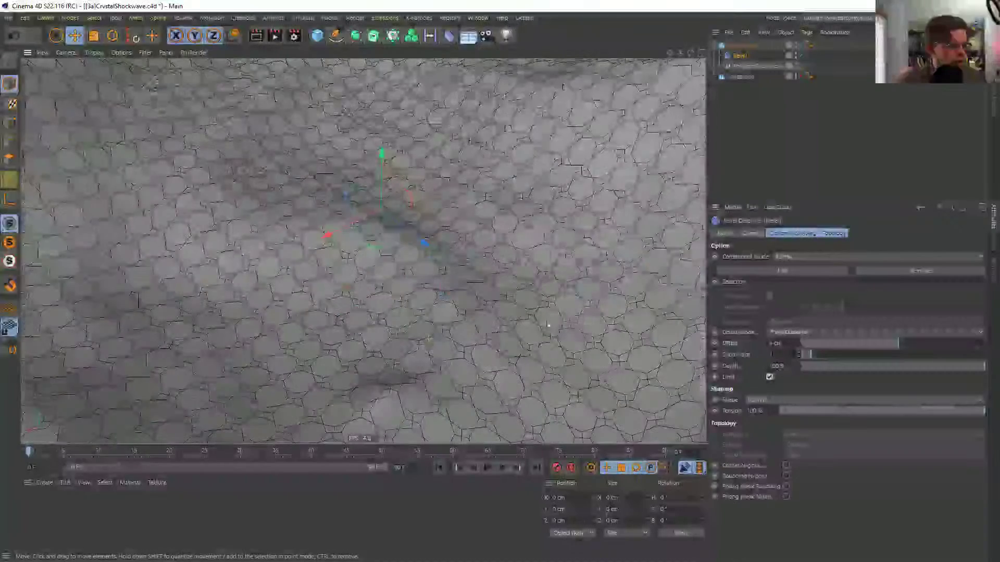
# - Try 2 subdivisions and a smaller 3 cm offset on the Bevel deformer, returning the subdivision to 1
pyautogui.keyDown('alt'); pyautogui.moveTo(404, 290); pyautogui.dragTo(475, 248); pyautogui.keyUp('alt')
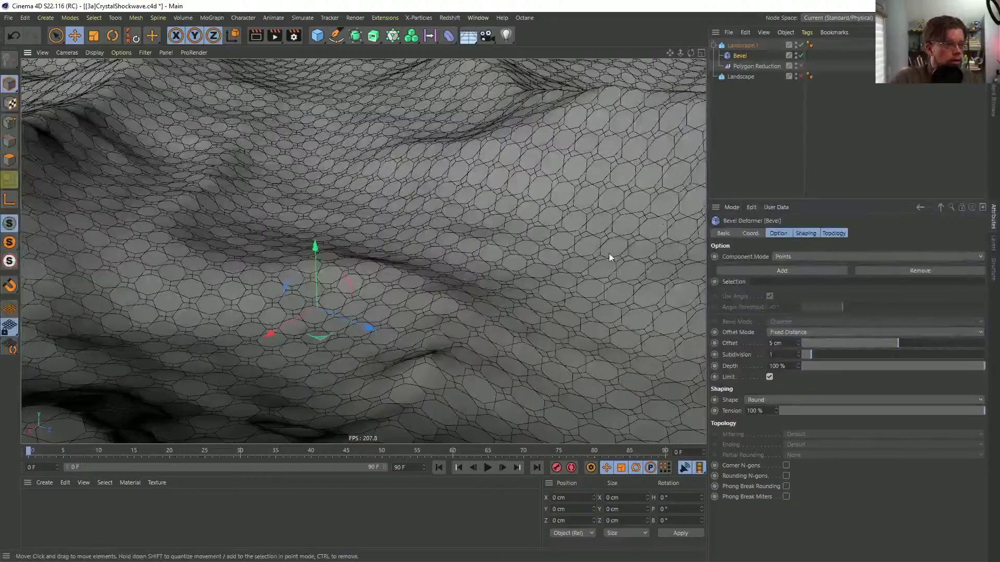
pyautogui.keyDown('alt'); pyautogui.moveTo(449, 293); pyautogui.dragTo(351, 249, button='right'); pyautogui.keyUp('alt')
pyautogui.keyDown('alt'); pyautogui.moveTo(351, 249); pyautogui.dragTo(417, 272); pyautogui.keyUp('alt')
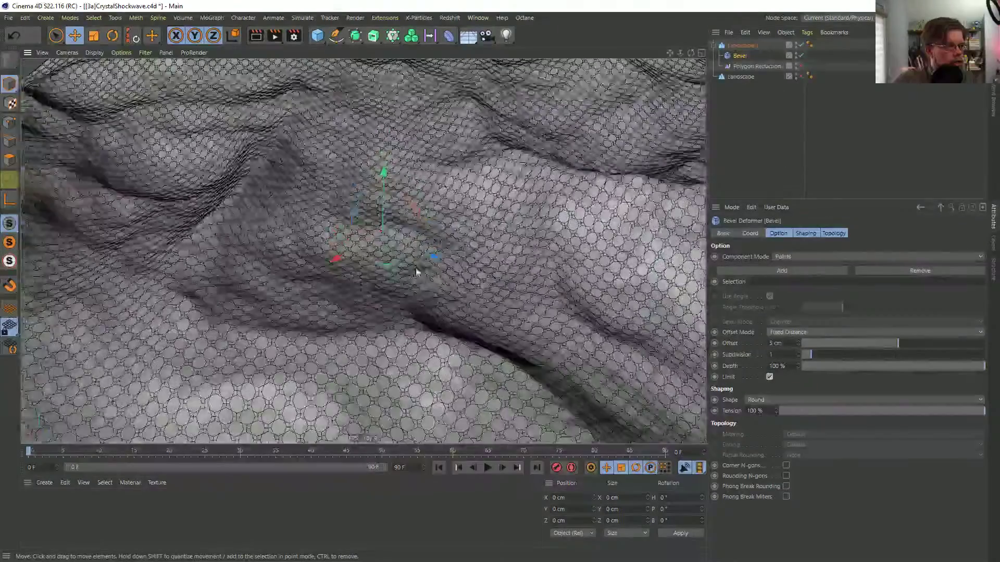
pyautogui.keyDown('alt'); pyautogui.moveTo(417, 272); pyautogui.dragTo(493, 271, button='right'); pyautogui.keyUp('alt')
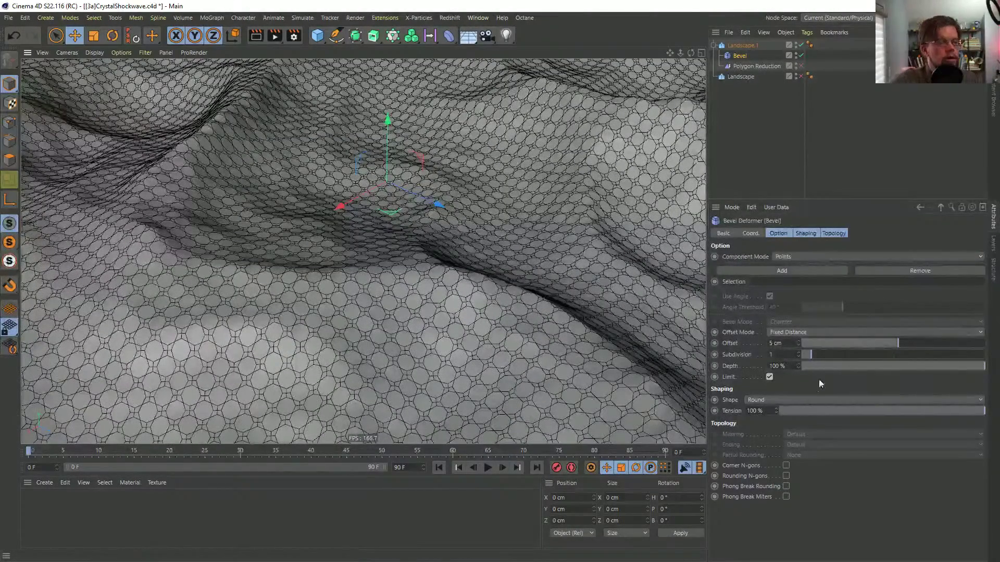
pyautogui.click(799, 353)
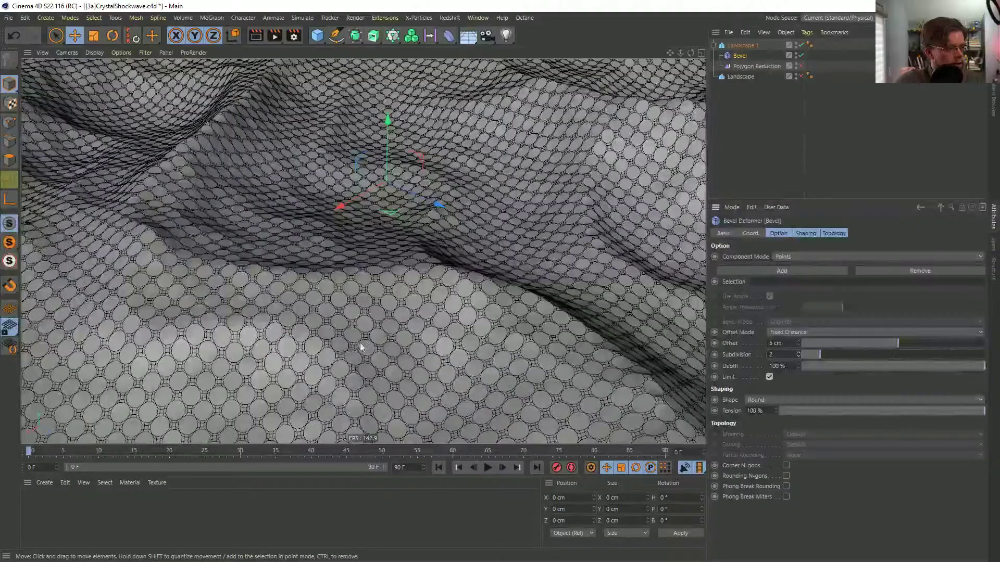
pyautogui.click(798, 345)
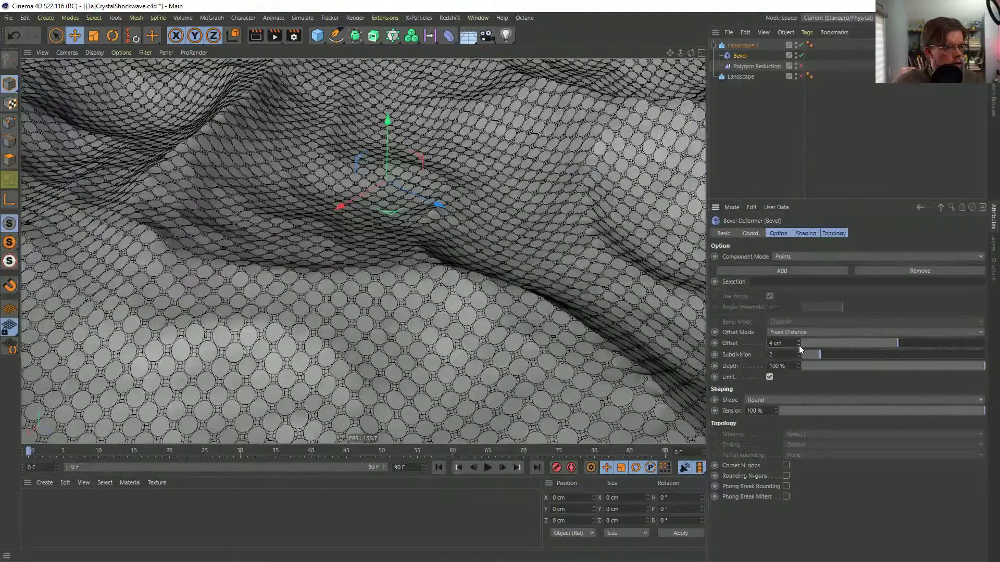
pyautogui.click(799, 345)
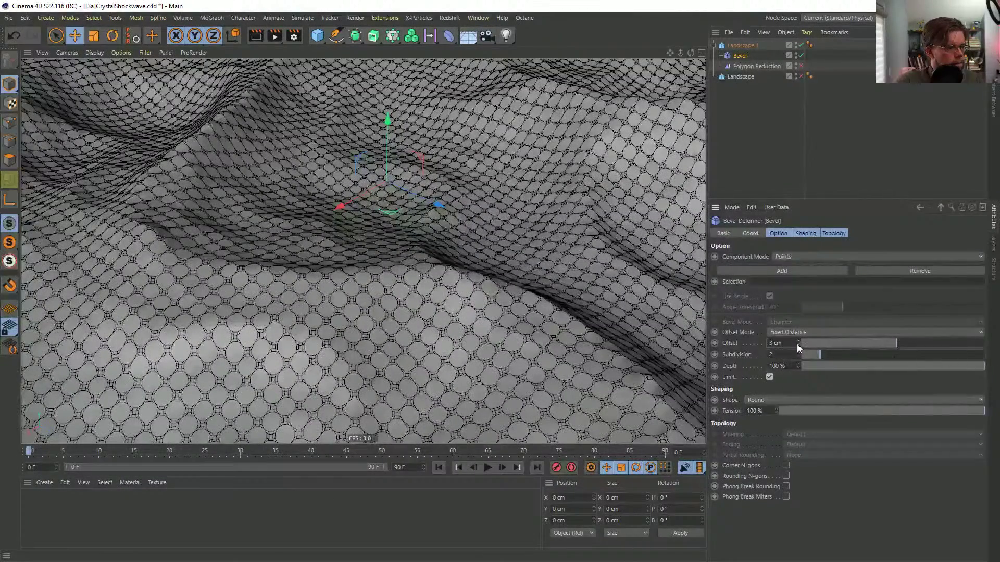
pyautogui.click(798, 345)
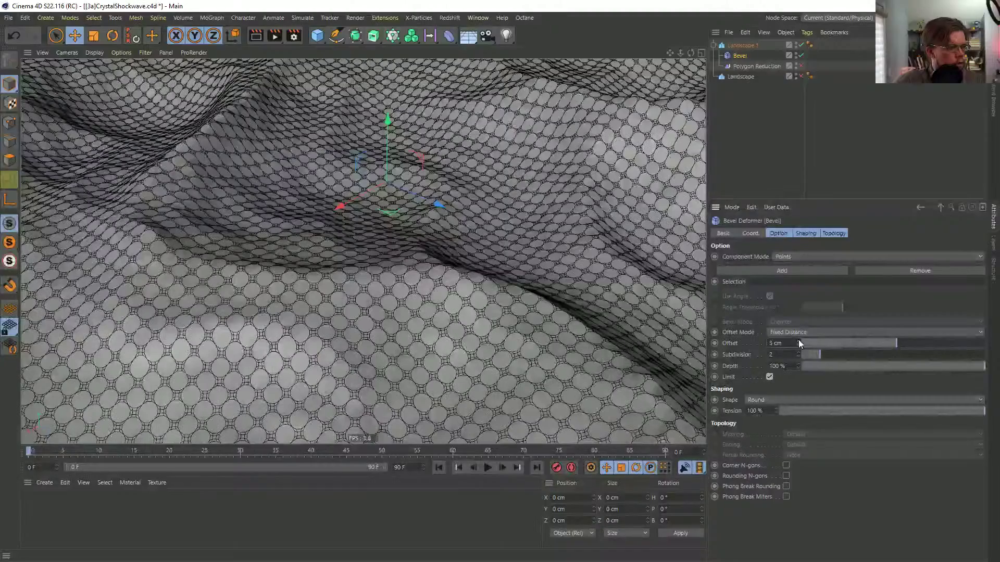
pyautogui.click(798, 357)
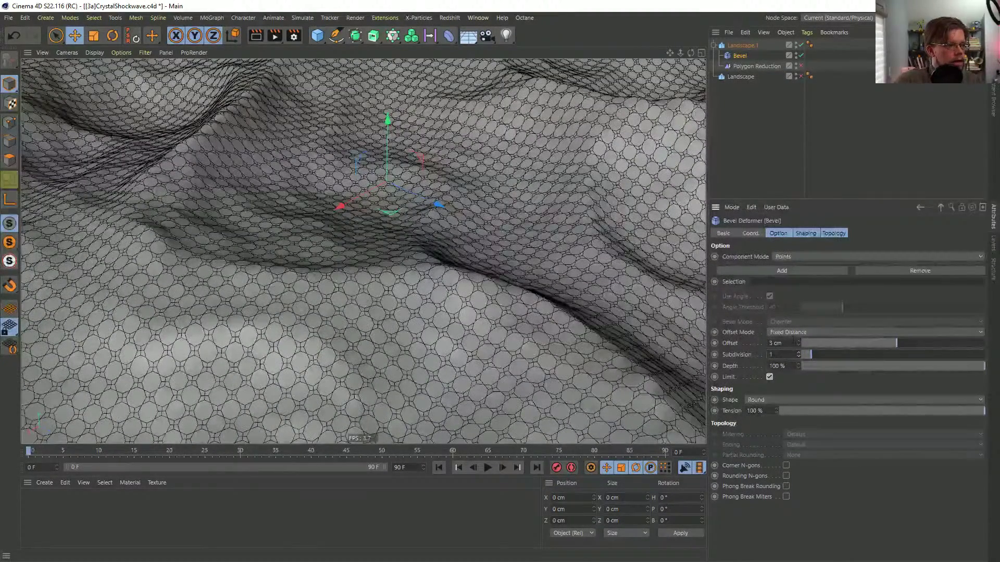
pyautogui.click(797, 342)
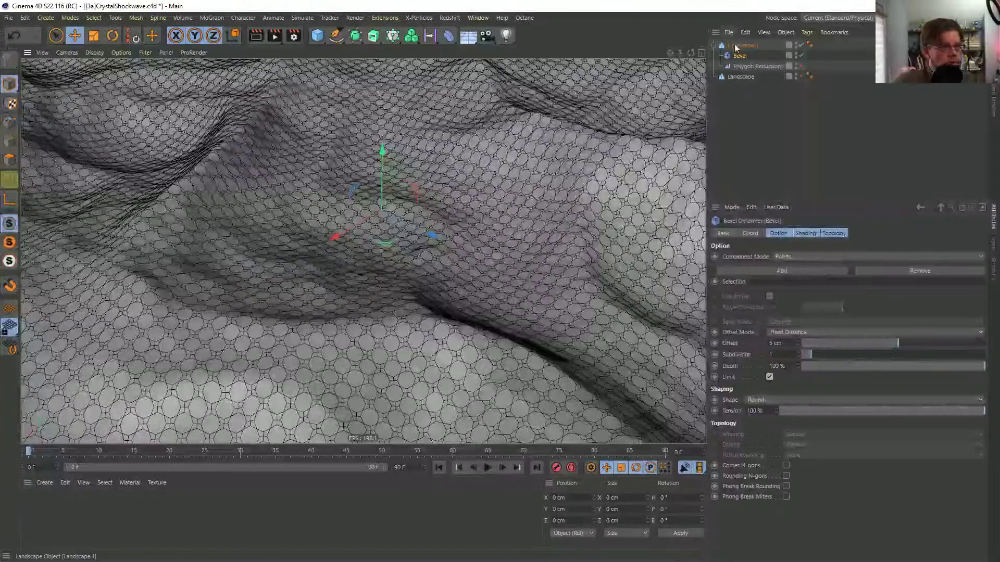
# - Wrap Landscape.1 in a Connect object and move Polygon Reduction out of Landscape.1 to sit directly below it under Connect
pyautogui.click(740, 46)
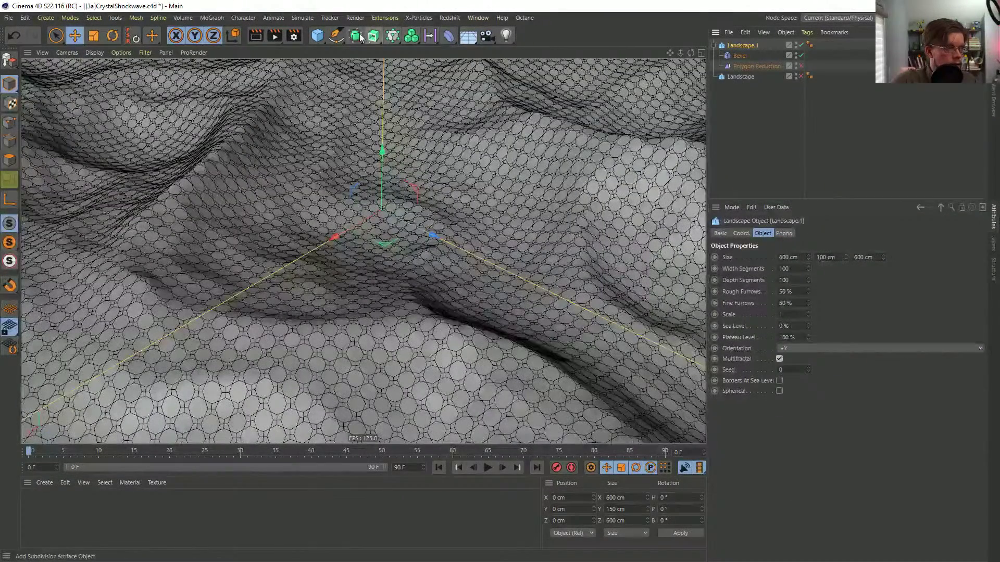
pyautogui.moveTo(355, 35); pyautogui.dragTo(475, 106)
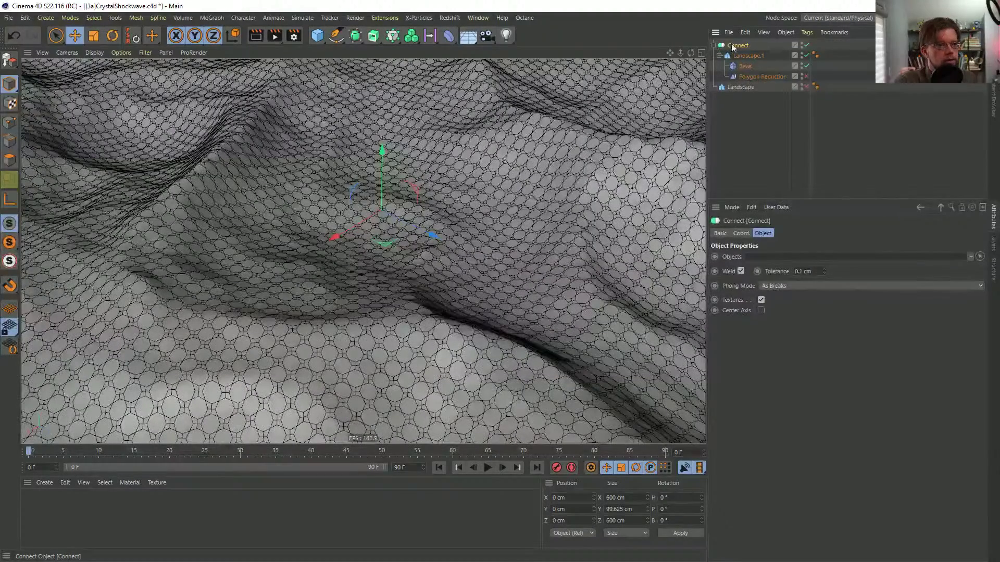
pyautogui.moveTo(744, 76)
pyautogui.mouseDown()
pyautogui.moveTo(745, 52)
pyautogui.moveTo(742, 62)
pyautogui.mouseUp()
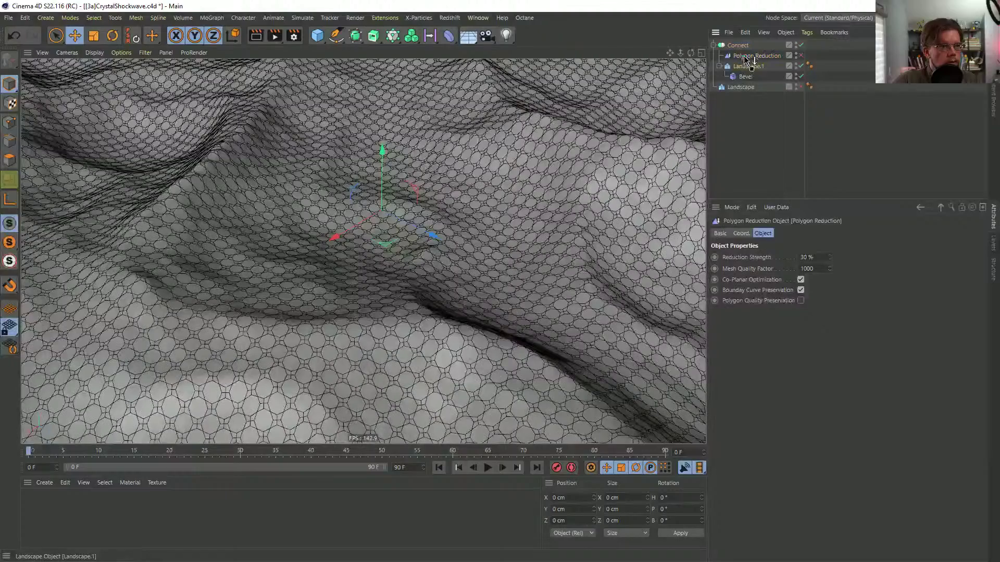
pyautogui.click(744, 55)
pyautogui.click(719, 55)
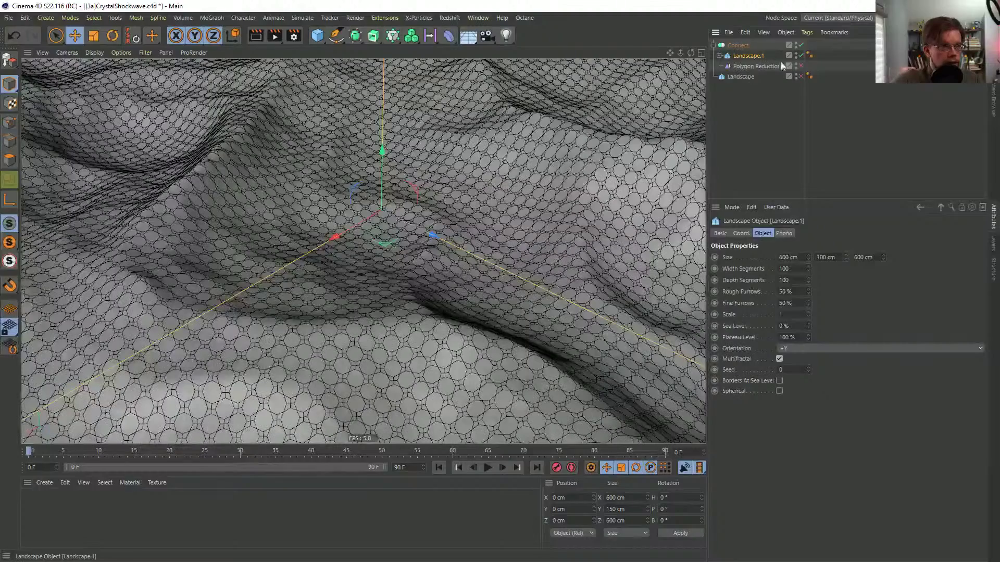
# - Try enabling Polygon Reduction on the connected landscape and switch it off again
pyautogui.click(801, 66)
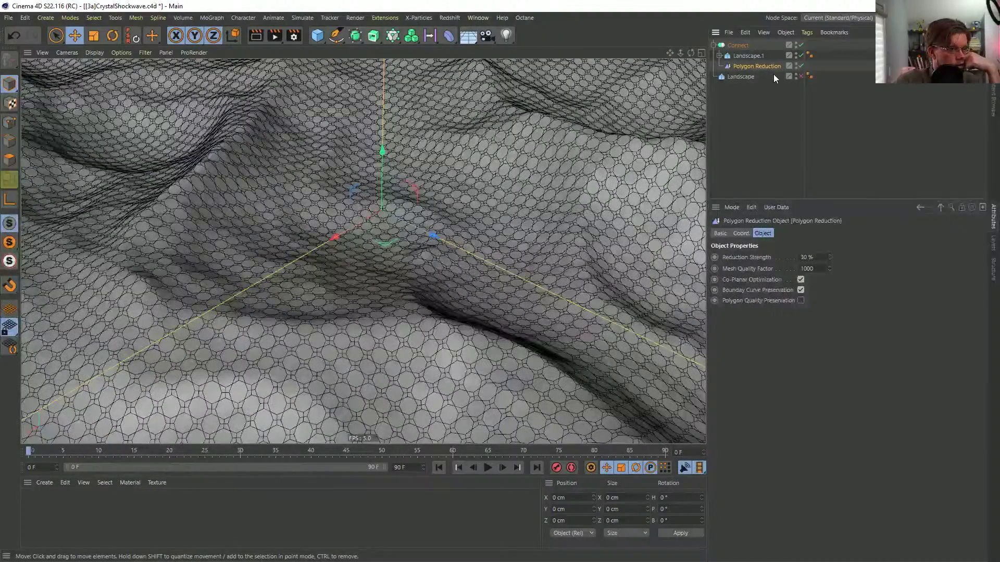
pyautogui.click(801, 76)
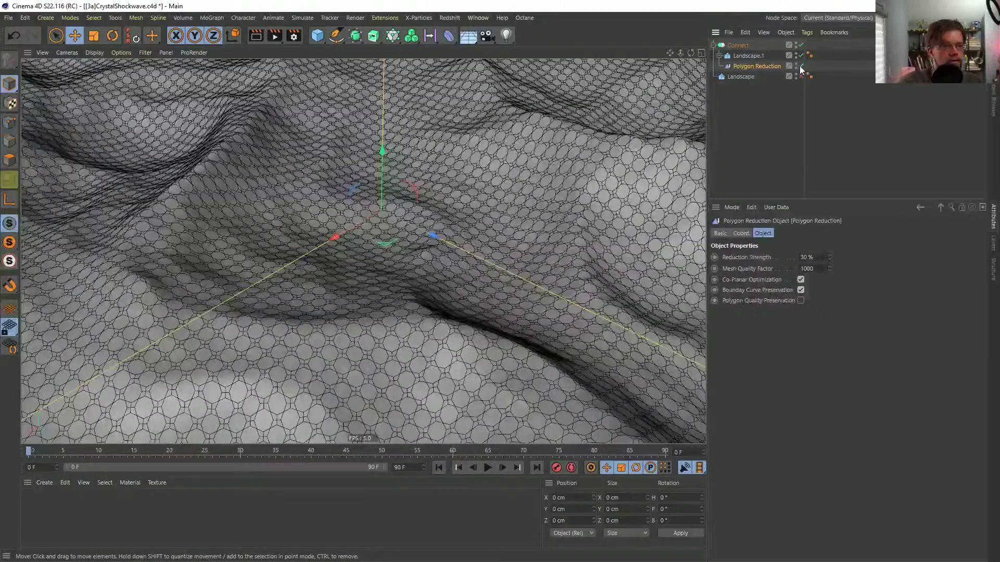
pyautogui.click(801, 66)
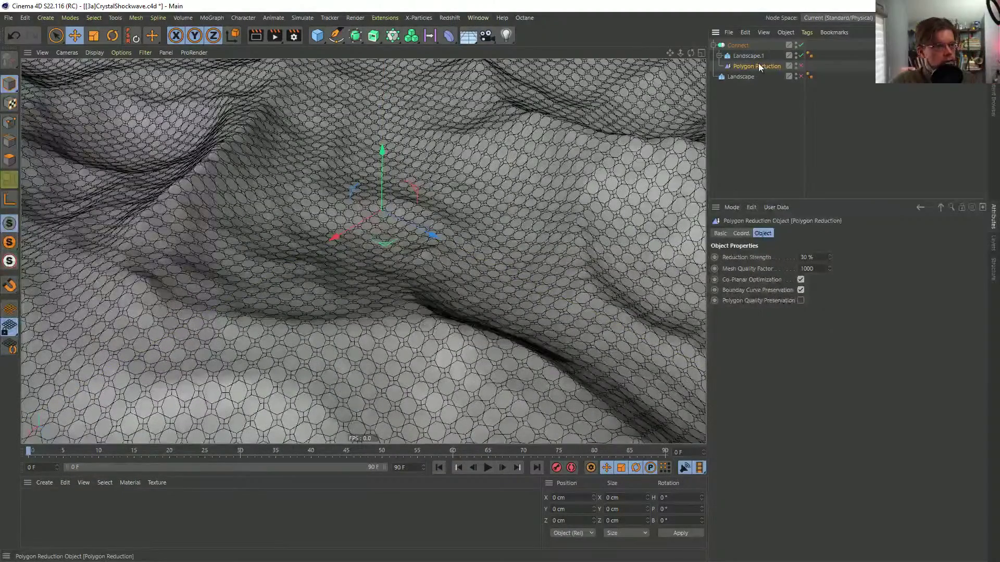
# - Raise the Connect object's weld tolerance to 1 cm and on to 2 cm
pyautogui.click(738, 45)
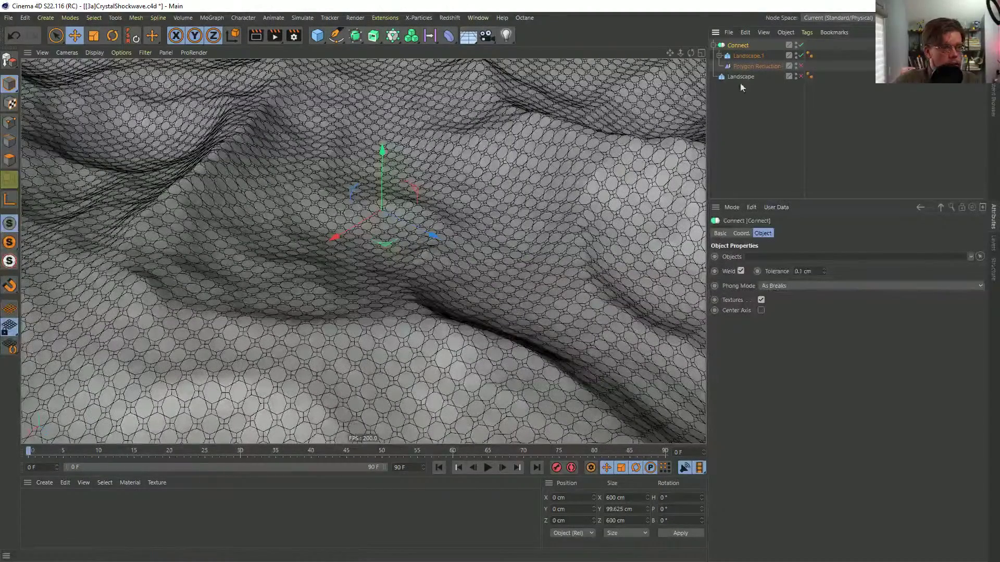
pyautogui.click(720, 56)
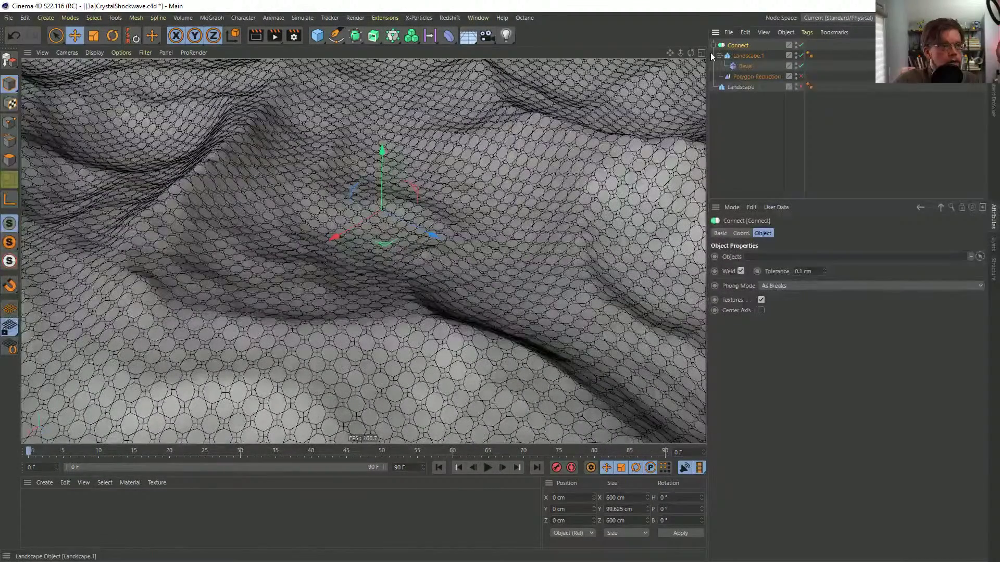
pyautogui.click(719, 55)
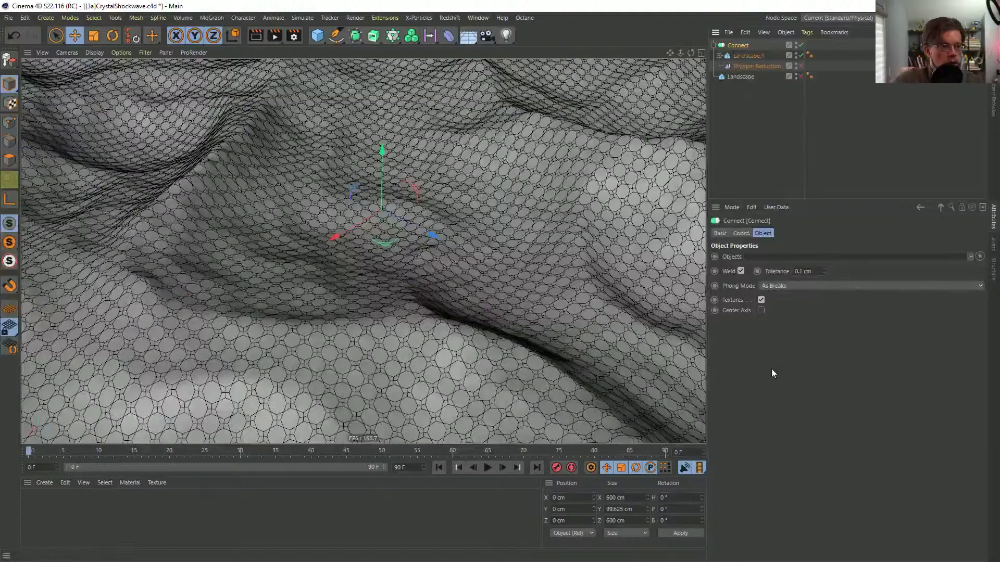
pyautogui.click(800, 271)
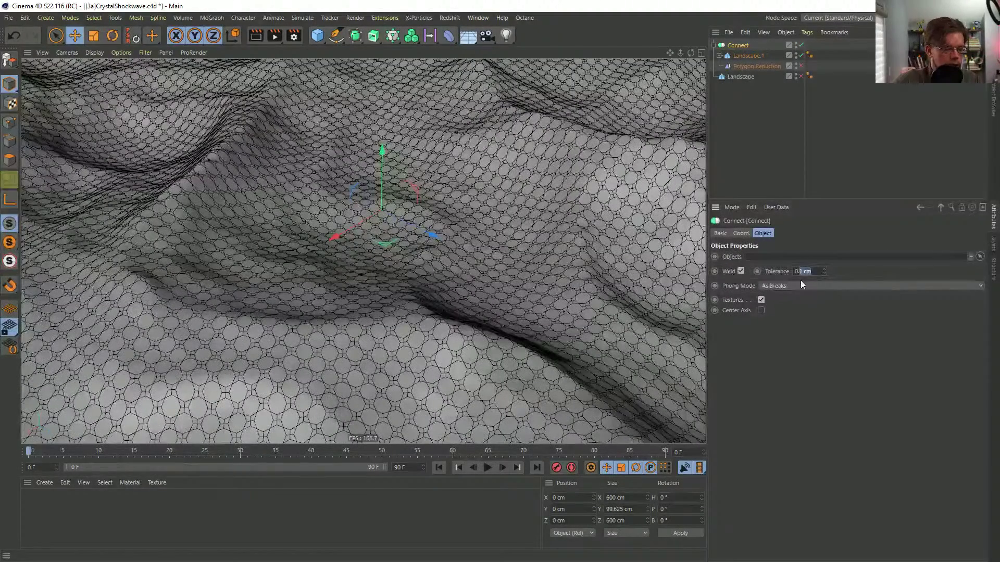
pyautogui.press('BackSpace')
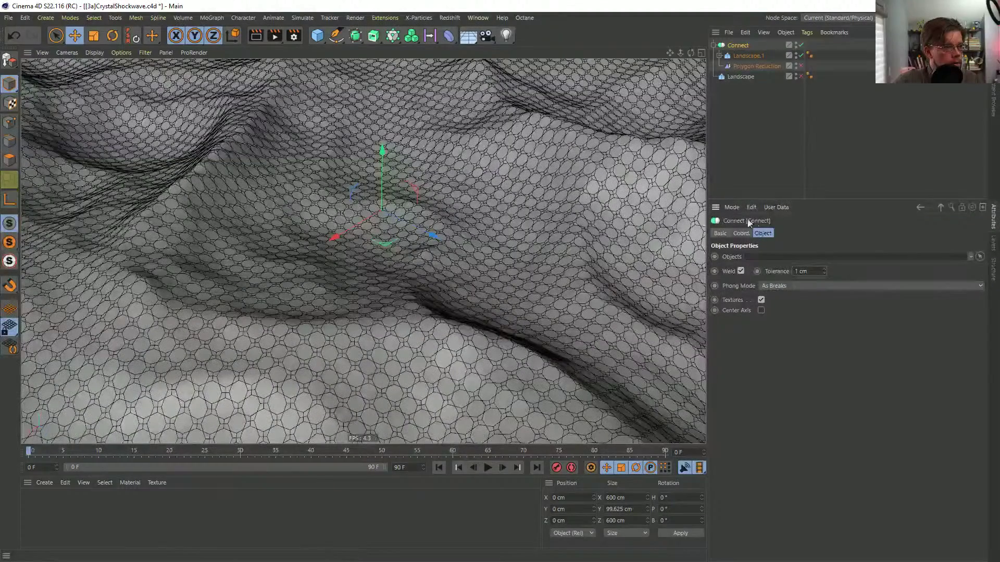
pyautogui.write('2')
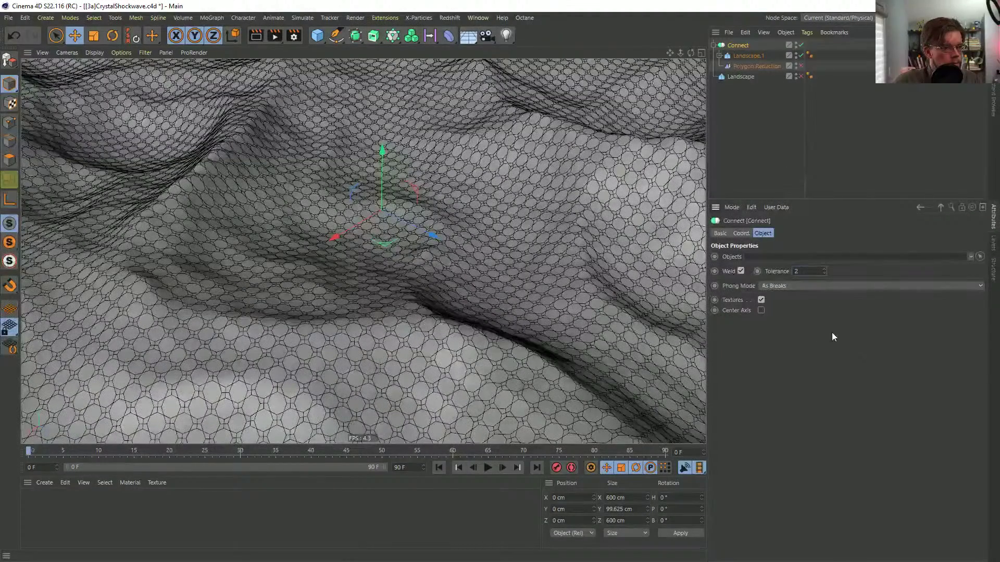
pyautogui.press('Return')
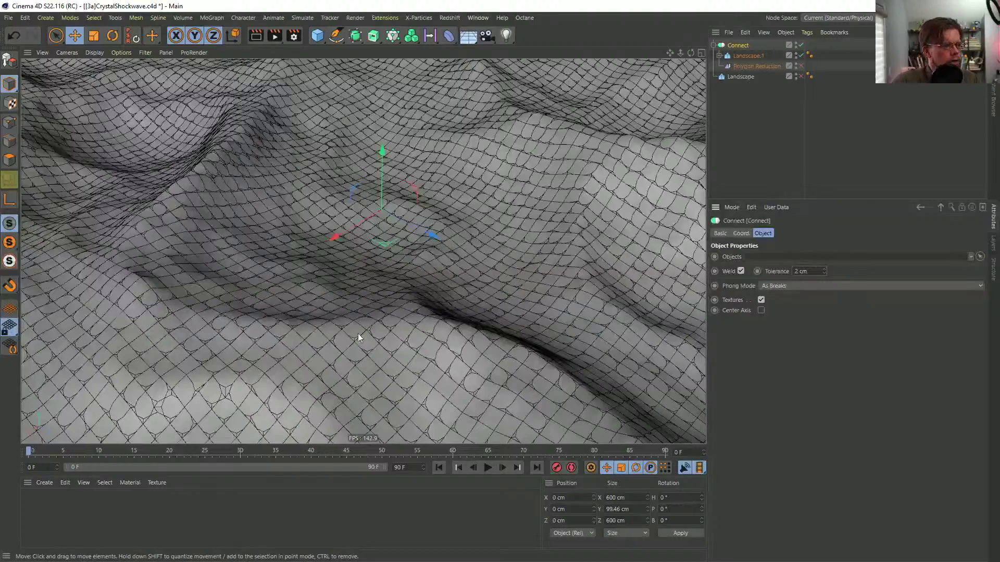
# - Set the Connect object's weld tolerance to 1.5 cm and inspect the merged polygon pattern across the landscape
pyautogui.scroll(10, 358, 334)
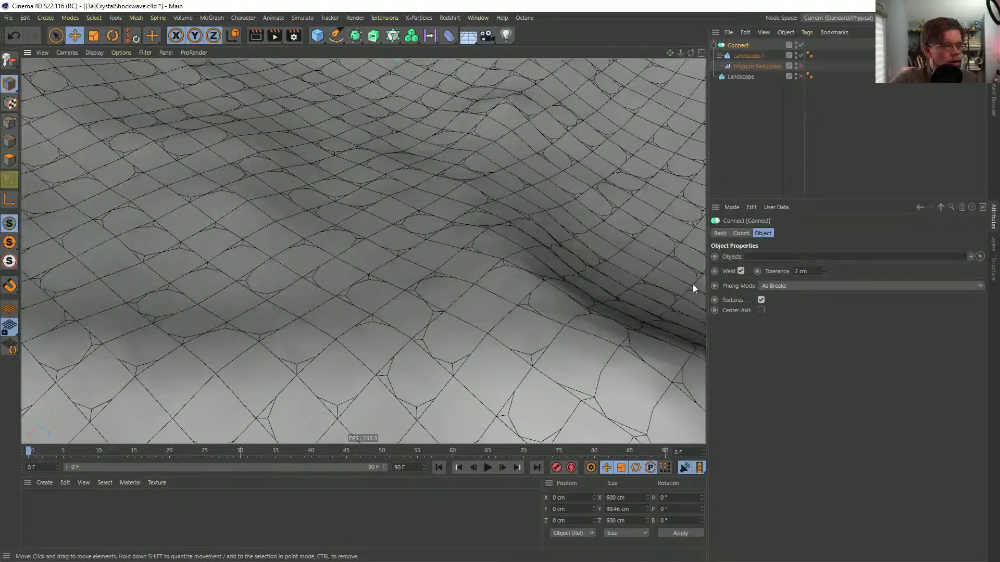
pyautogui.click(806, 271)
pyautogui.write('1')
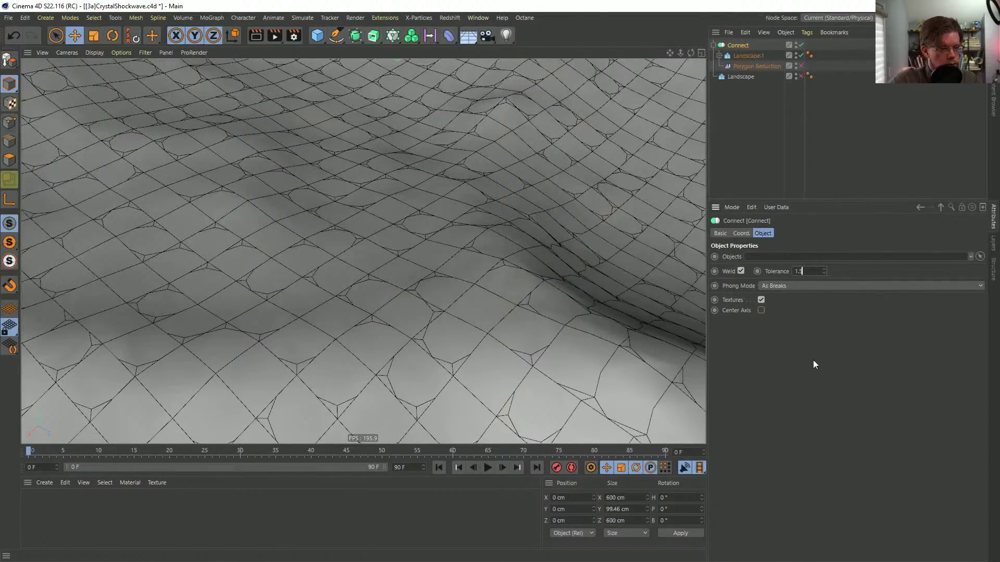
pyautogui.write('.5')
pyautogui.press('Return')
pyautogui.scroll(-6, 411, 221)
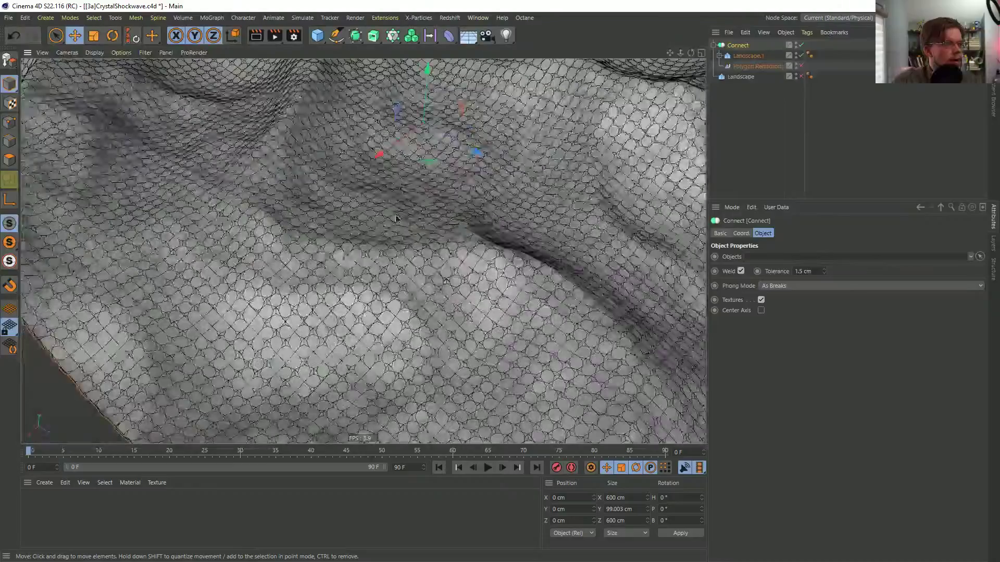
pyautogui.scroll(3, 396, 218)
pyautogui.scroll(5, 248, 241)
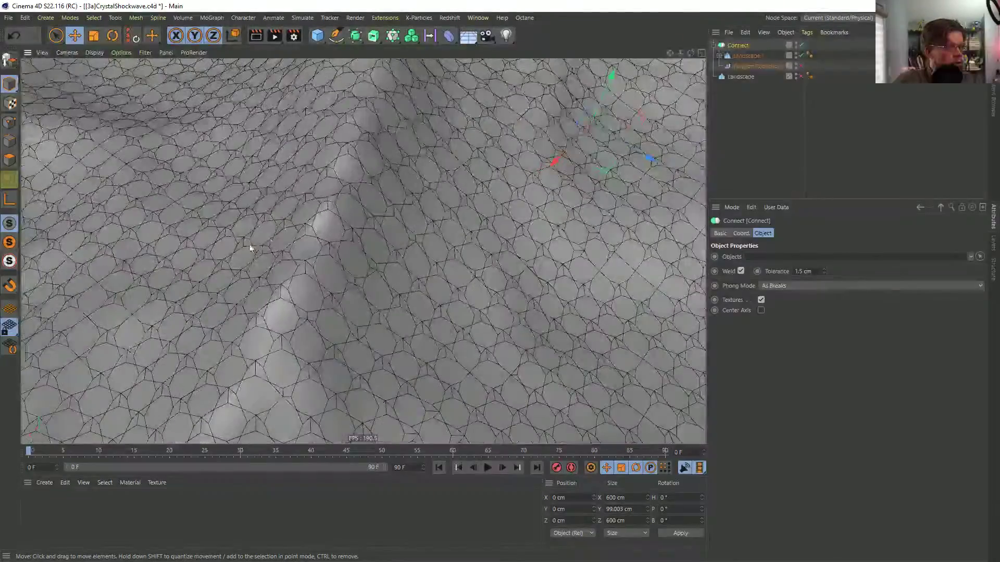
pyautogui.scroll(-6, 424, 271)
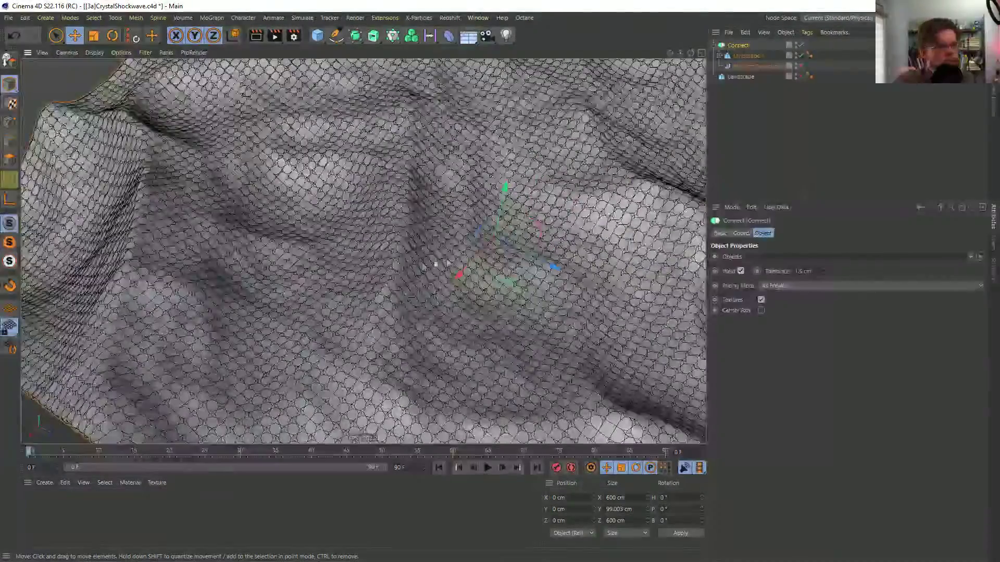
pyautogui.scroll(-2, 471, 284)
pyautogui.keyDown('alt'); pyautogui.moveTo(471, 284); pyautogui.dragTo(413, 242); pyautogui.keyUp('alt')
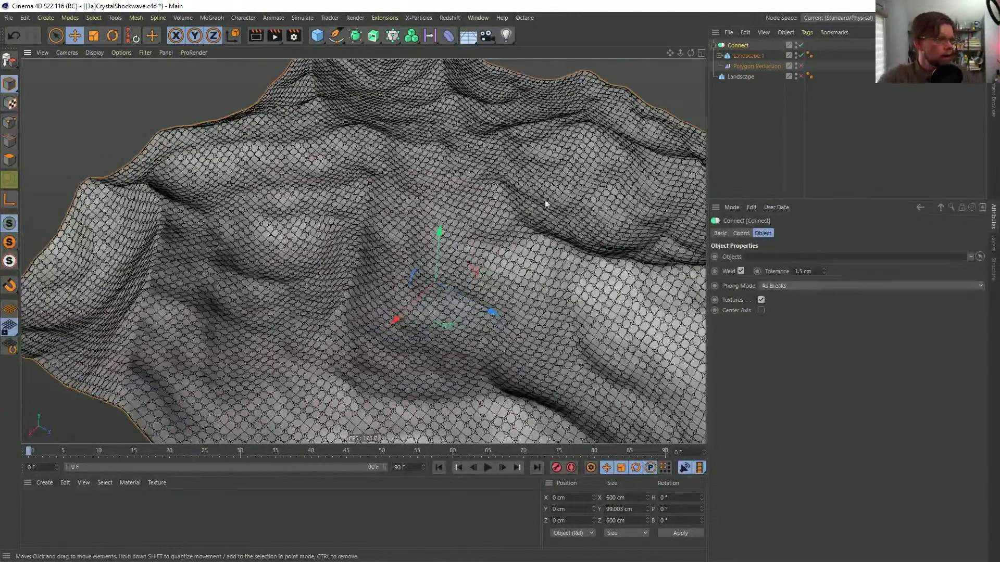
# - Disable the Connect object and move Polygon Reduction into Landscape.1, above the Bevel deformer
pyautogui.click(719, 55)
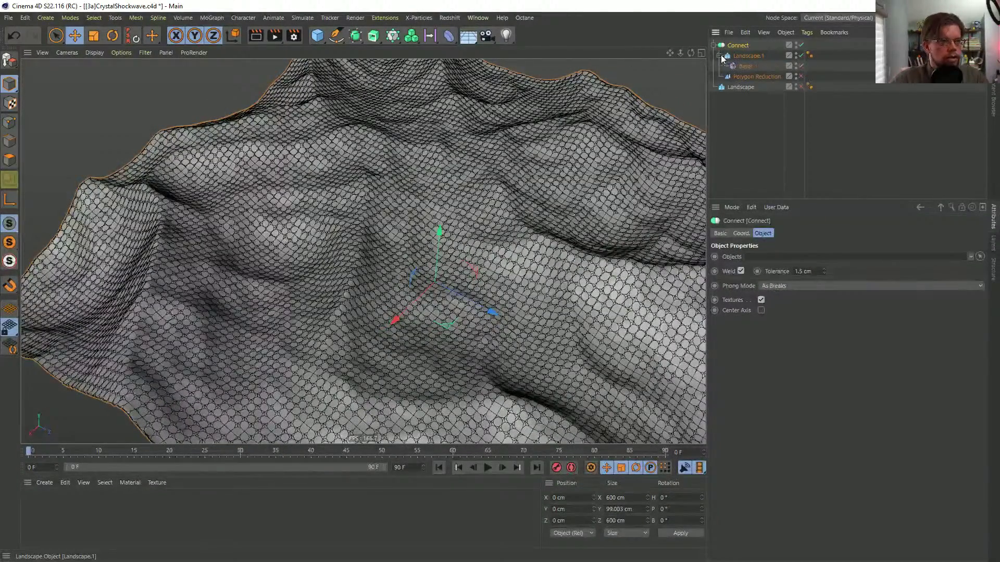
pyautogui.click(801, 45)
pyautogui.click(720, 56)
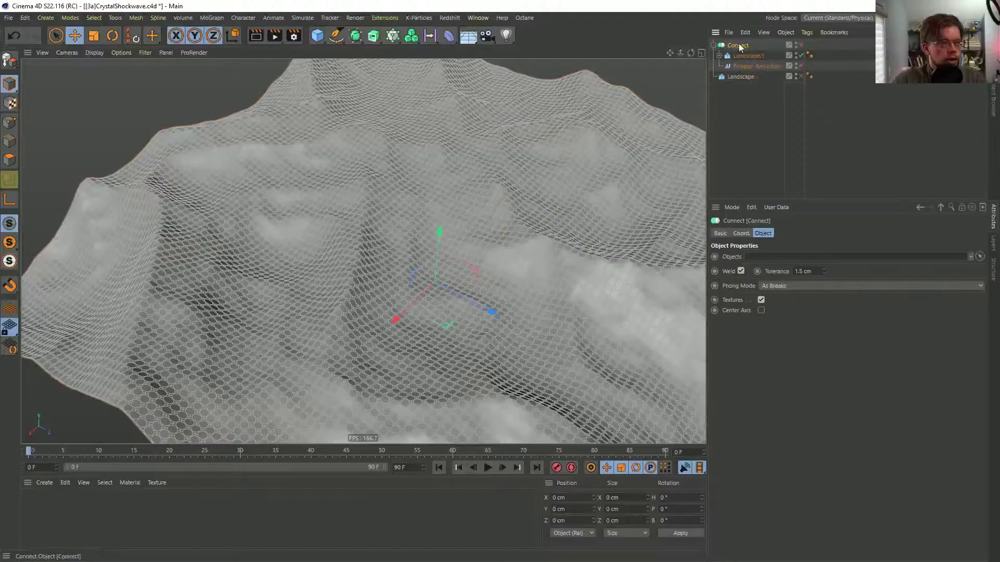
pyautogui.click(719, 55)
pyautogui.click(752, 76)
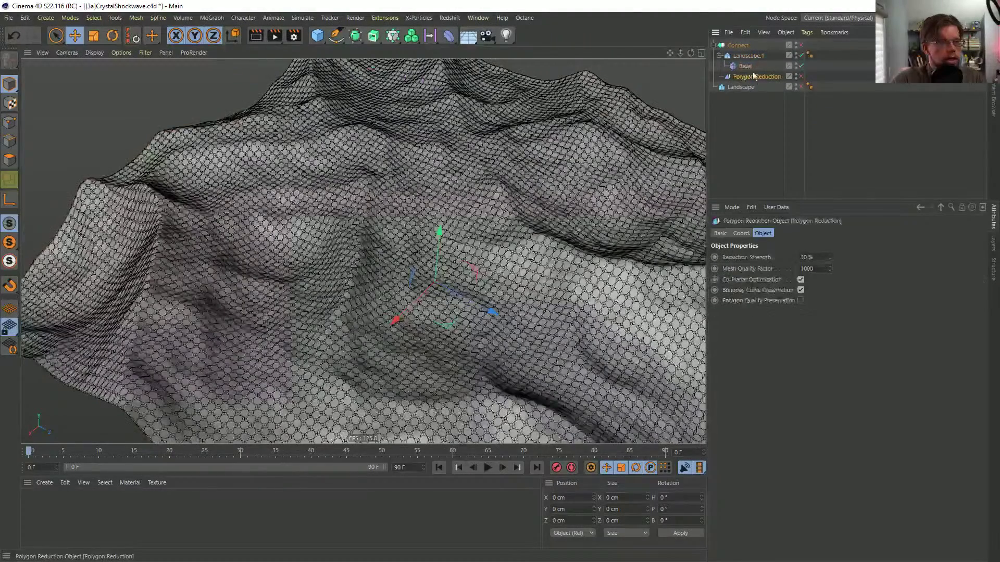
pyautogui.moveTo(758, 67); pyautogui.dragTo(788, 75)
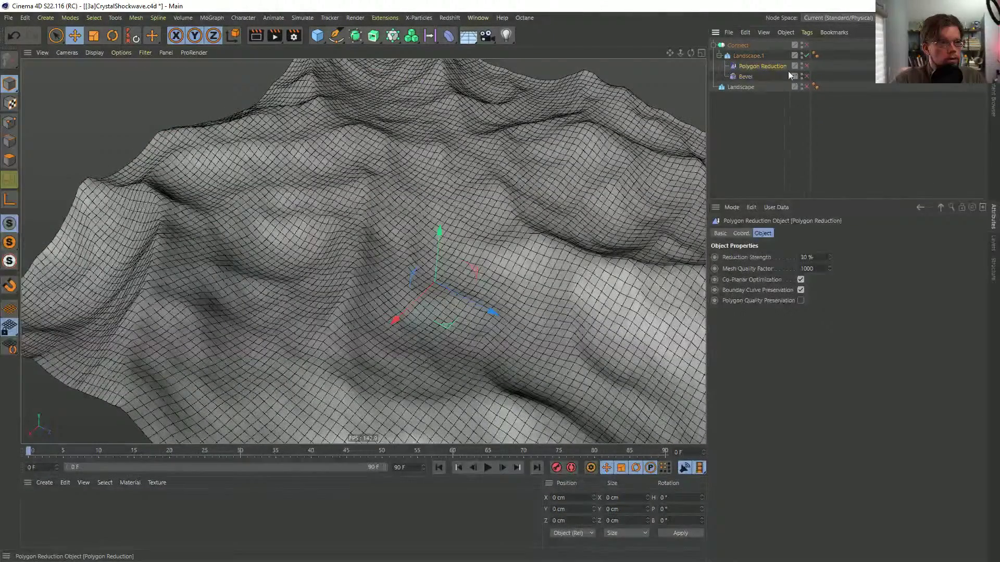
# - Enable Polygon Reduction and the Bevel deformer on Landscape.1 so the reduced mesh gets beveled points
pyautogui.click(806, 65)
pyautogui.scroll(5, 431, 244)
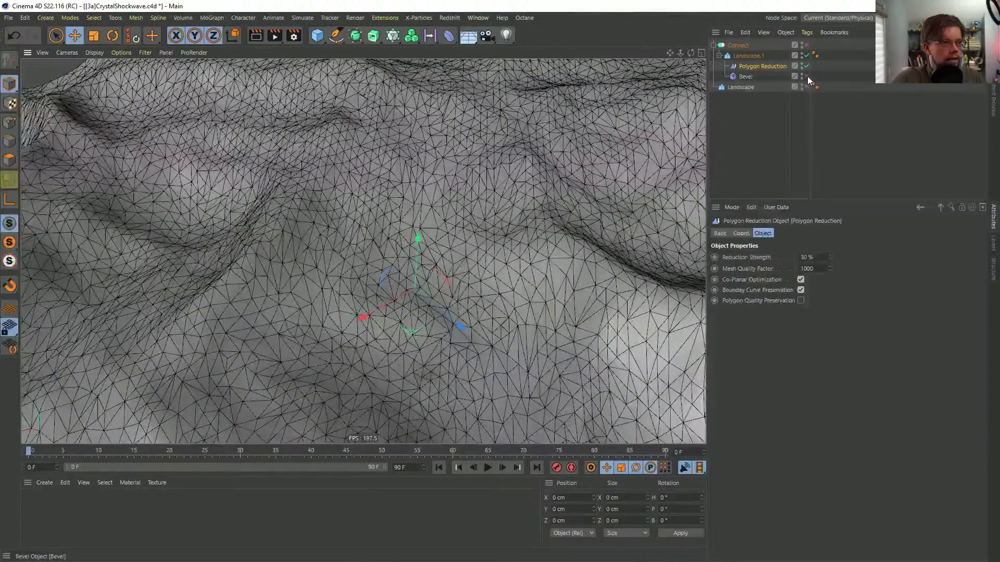
pyautogui.click(806, 76)
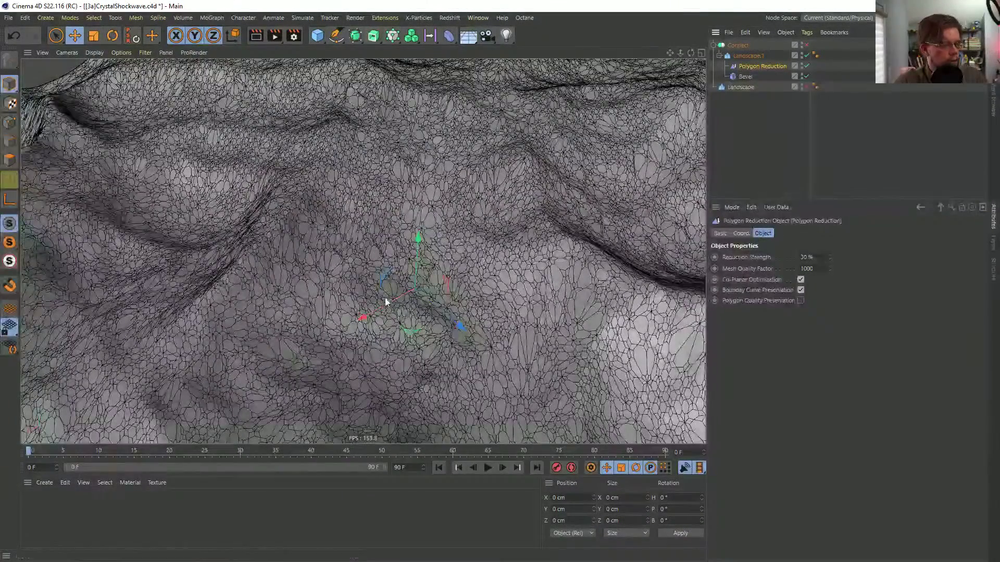
# - Enable the Connect object again so it welds the reduced and beveled Landscape.1 mesh
pyautogui.scroll(5, 386, 298)
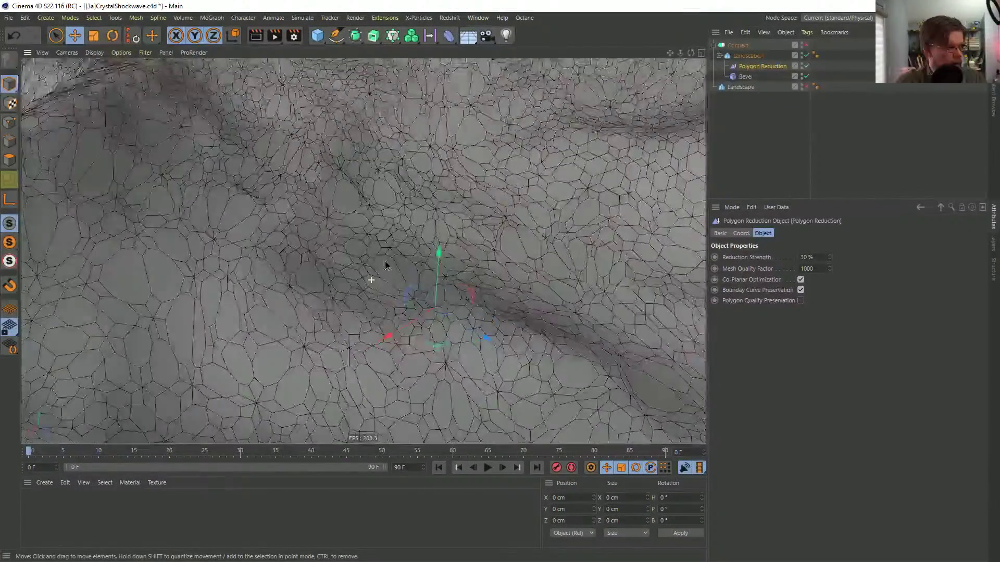
pyautogui.scroll(-5, 385, 265)
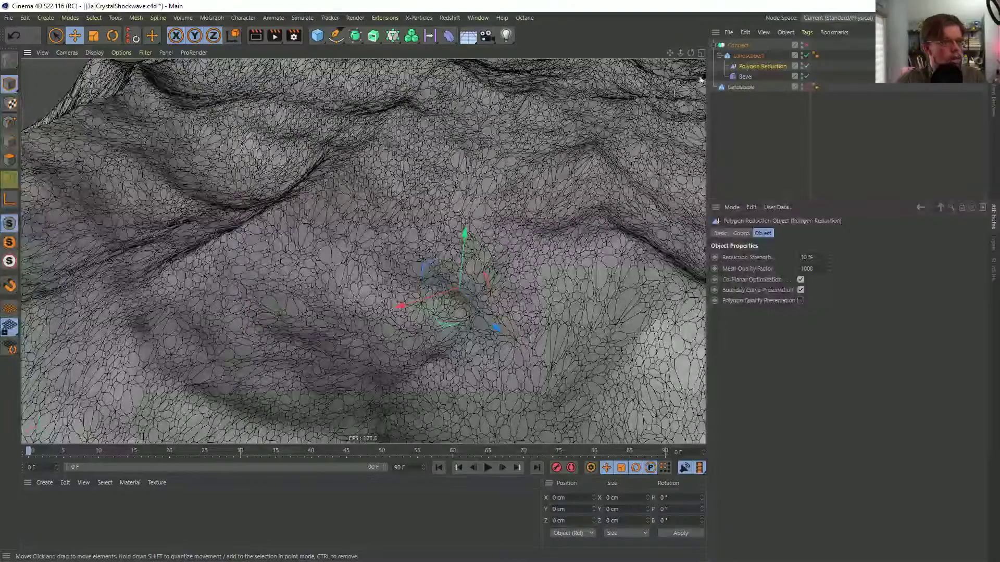
pyautogui.click(737, 46)
pyautogui.scroll(3, 384, 271)
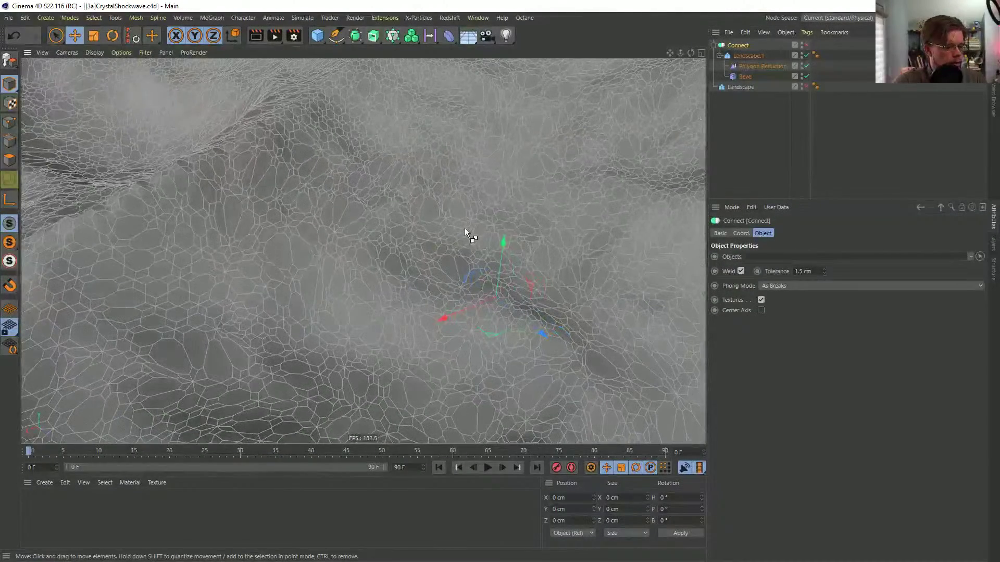
pyautogui.moveTo(464, 227)
pyautogui.keyDown('alt'); pyautogui.mouseDown()
pyautogui.moveTo(422, 241)
pyautogui.moveTo(459, 222)
pyautogui.mouseUp(); pyautogui.keyUp('alt')
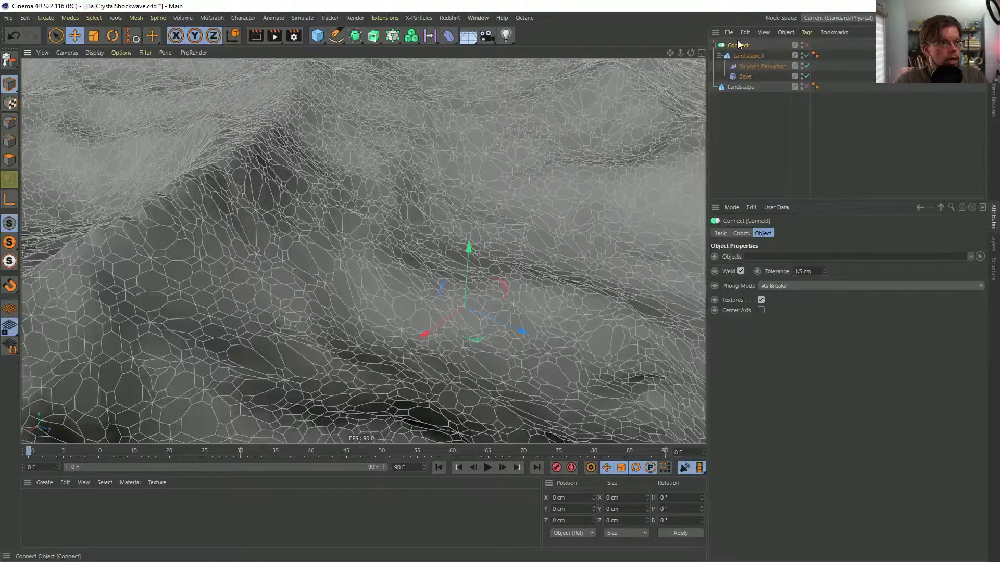
pyautogui.click(806, 45)
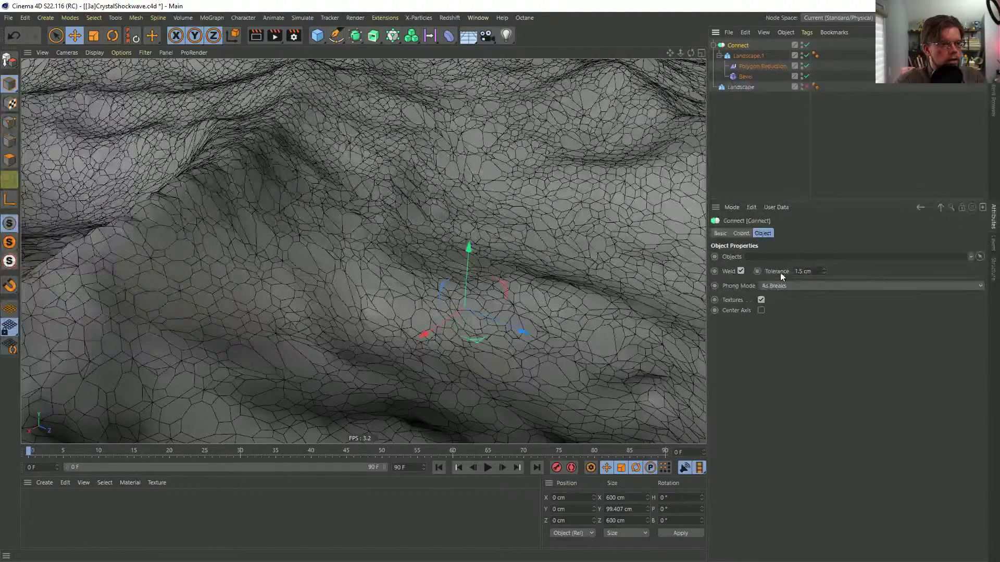
# - Set the Connect object's weld tolerance to 5 cm and inspect the resulting mesh across the landscape
pyautogui.click(804, 271)
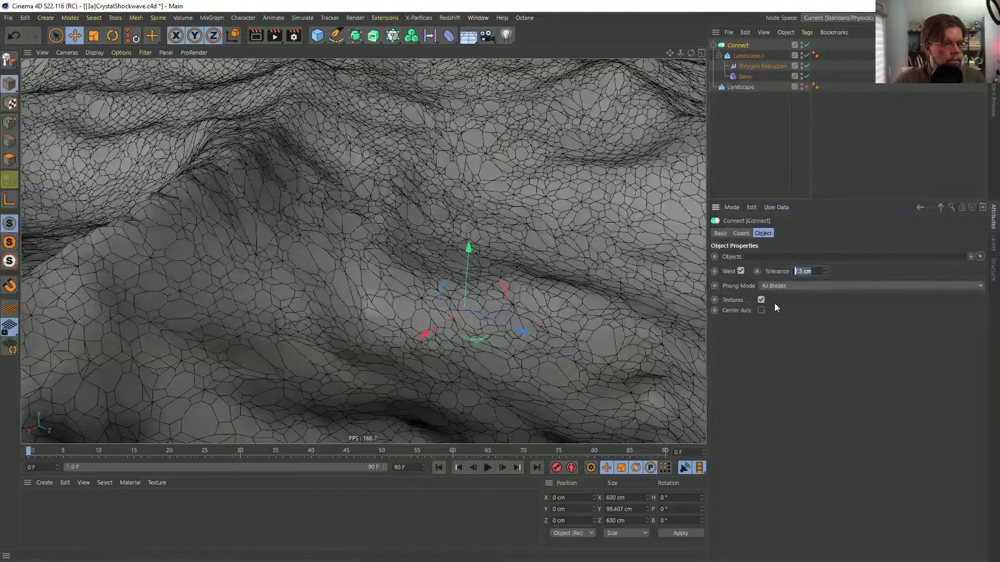
pyautogui.write('5')
pyautogui.press('Return')
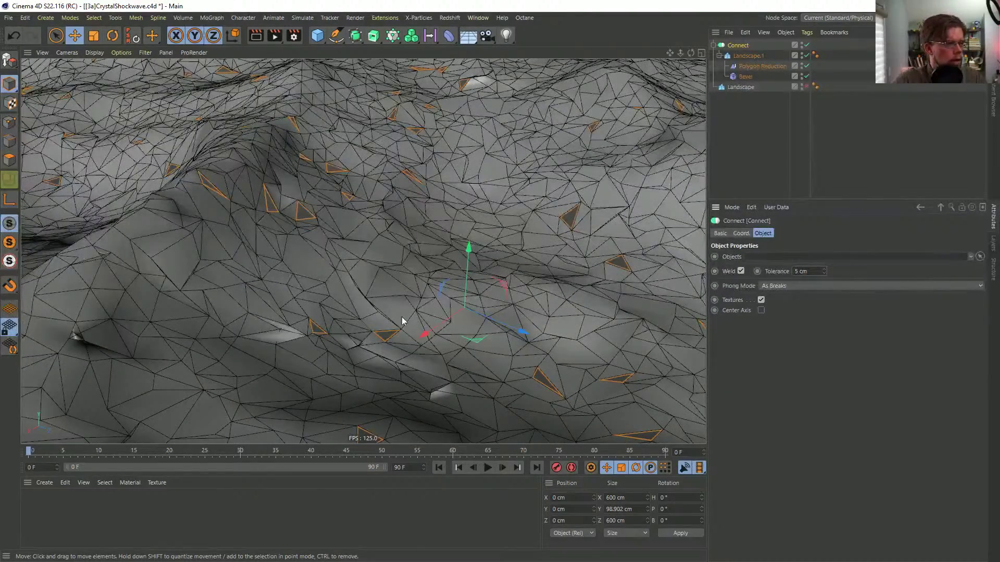
pyautogui.keyDown('alt'); pyautogui.moveTo(402, 320); pyautogui.dragTo(282, 336, button='right'); pyautogui.keyUp('alt')
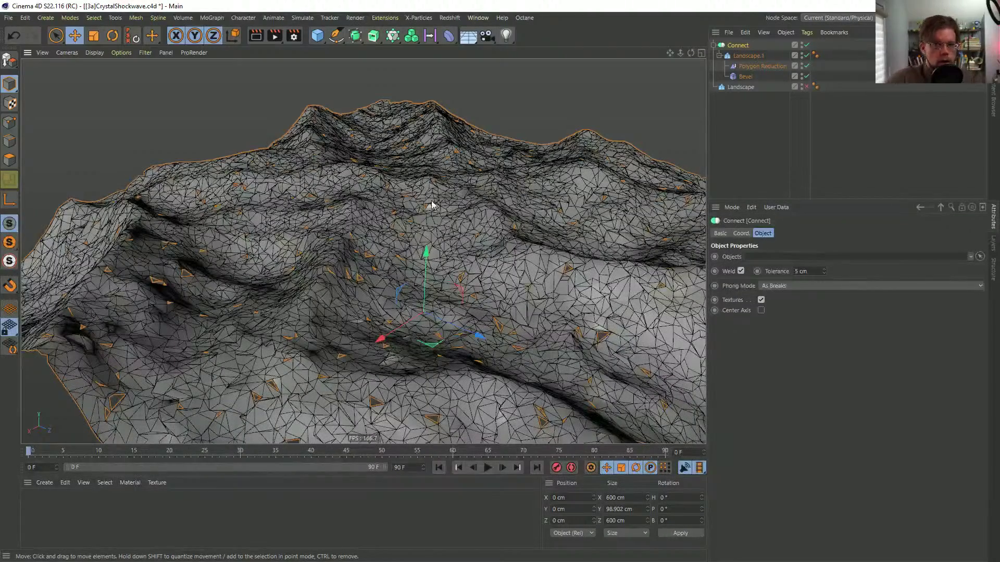
pyautogui.keyDown('alt'); pyautogui.moveTo(373, 178); pyautogui.dragTo(462, 308, button='right'); pyautogui.keyUp('alt')
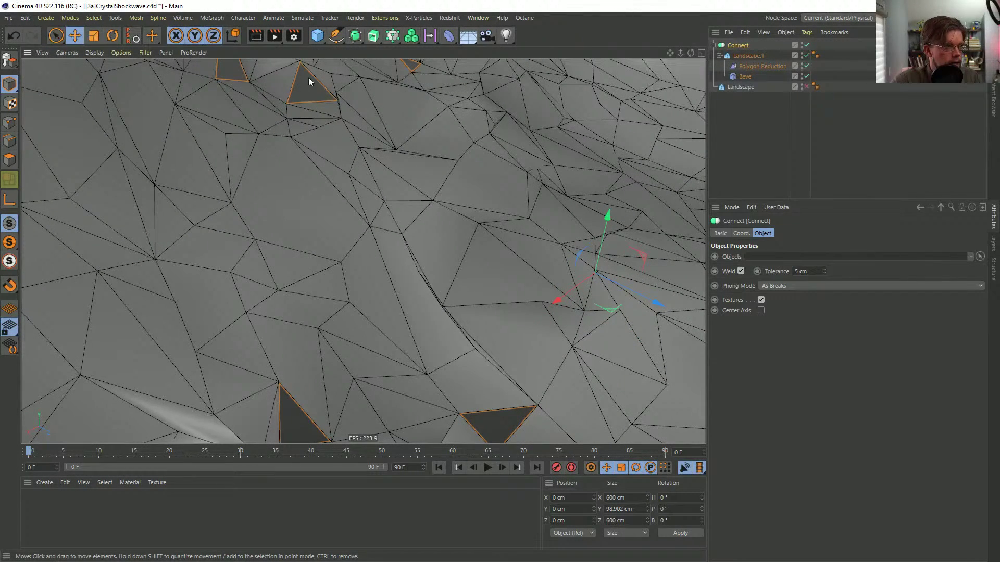
pyautogui.keyDown('alt'); pyautogui.moveTo(298, 86); pyautogui.dragTo(305, 89); pyautogui.keyUp('alt')
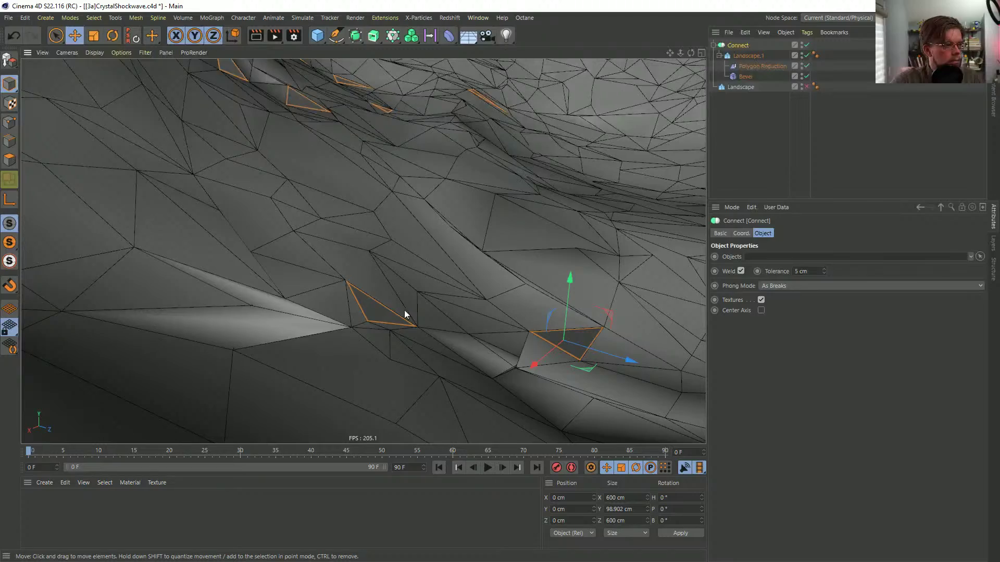
pyautogui.scroll(-5, 465, 279)
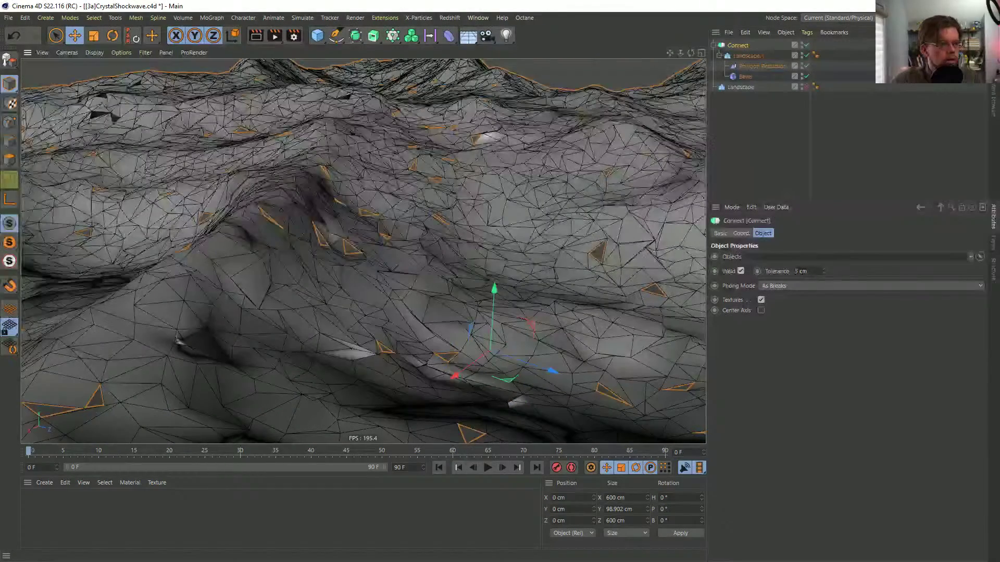
# - Move Landscape.1 out of the Connect object to compare the unwelded mesh, and undo the move
pyautogui.moveTo(756, 58); pyautogui.dragTo(741, 41)
pyautogui.scroll(5, 537, 262)
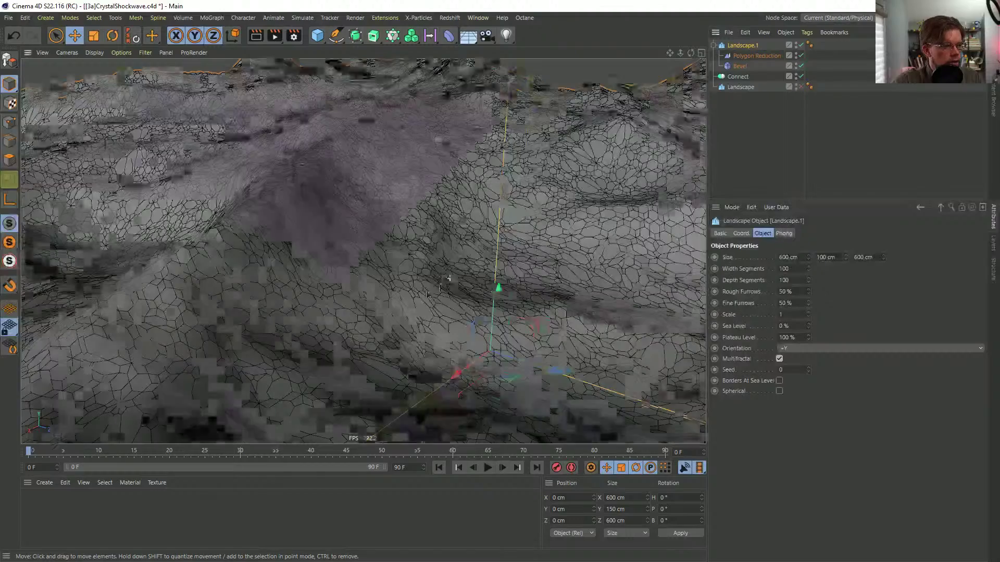
pyautogui.scroll(-2, 446, 279)
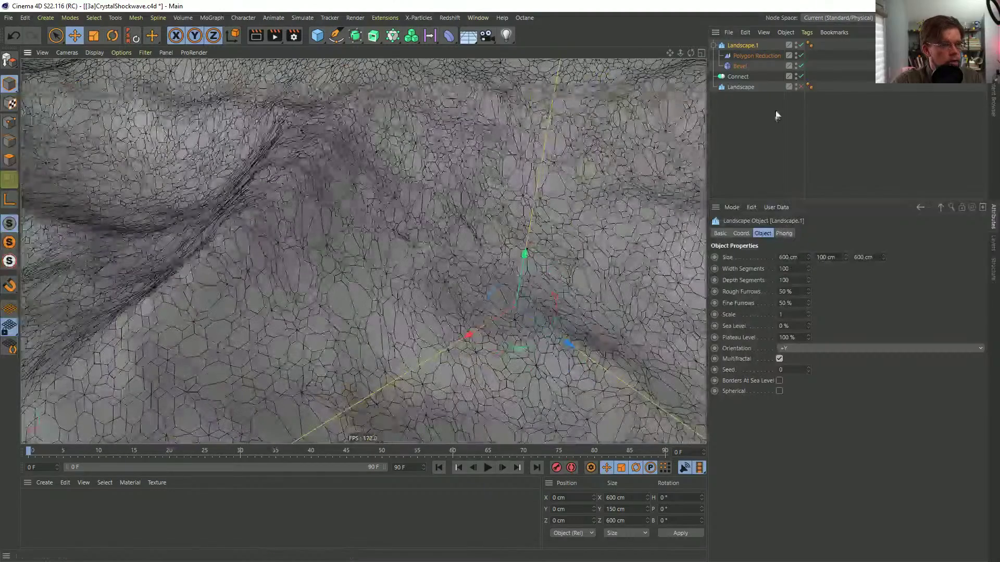
pyautogui.hotkey('ctrl', 'z')
# - Set the Connect object's weld tolerance to 0.1 cm and check the cell pattern over the whole landscape
pyautogui.click(739, 47)
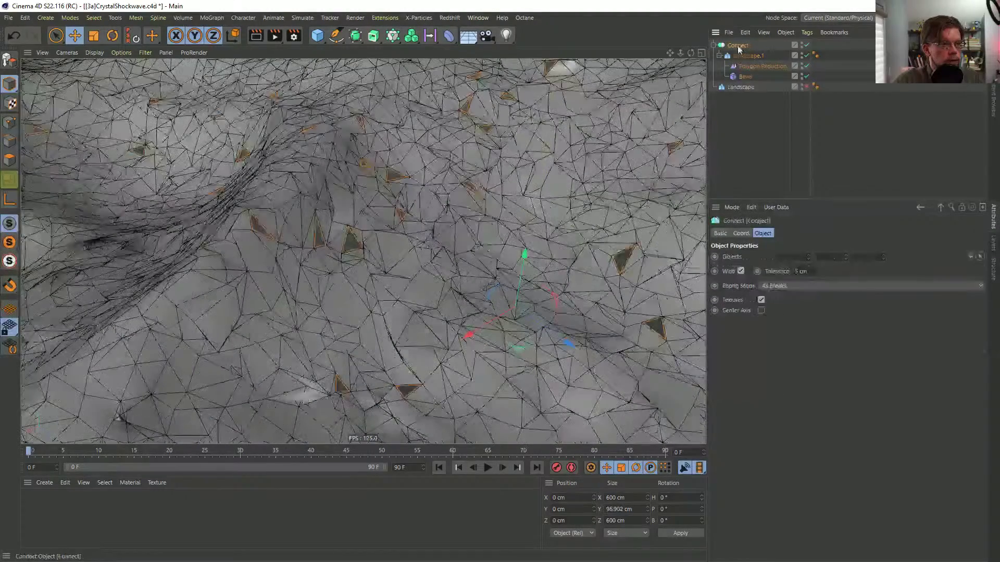
pyautogui.write('0.1')
pyautogui.press('Return')
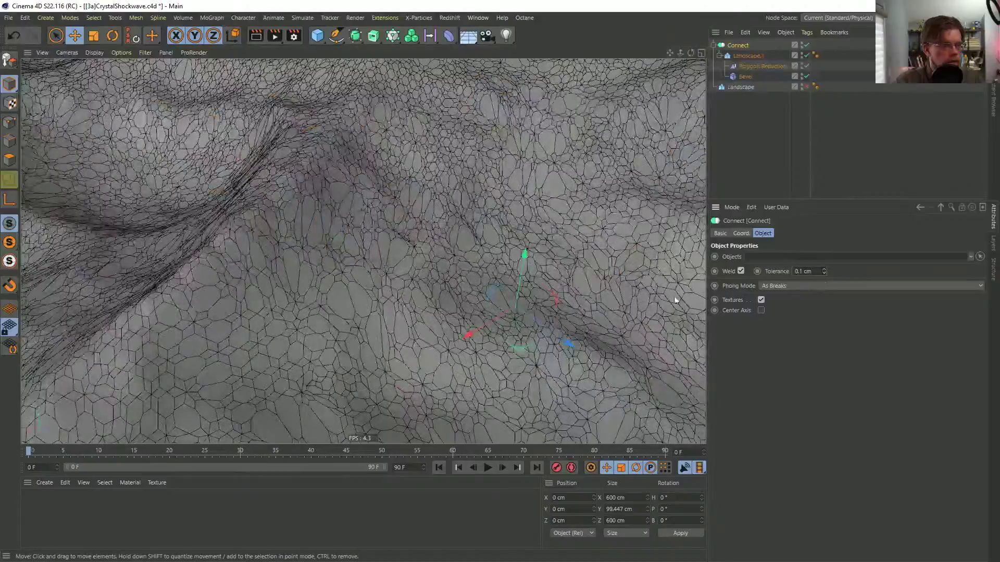
pyautogui.scroll(-6, 447, 301)
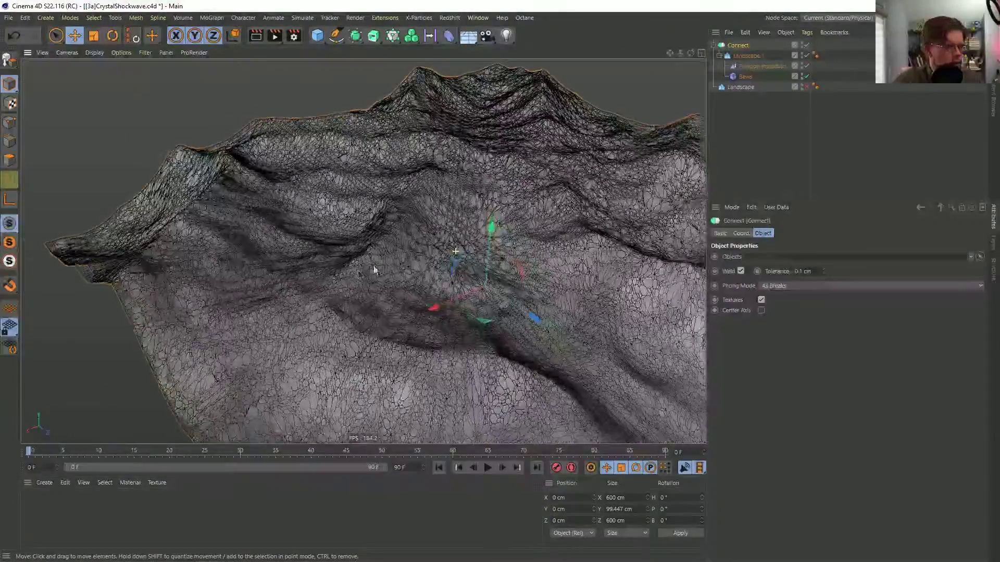
pyautogui.keyDown('alt'); pyautogui.moveTo(498, 264); pyautogui.dragTo(424, 278, button='middle'); pyautogui.keyUp('alt')
pyautogui.moveTo(424, 278)
pyautogui.keyDown('alt'); pyautogui.mouseDown()
pyautogui.moveTo(428, 208)
pyautogui.moveTo(422, 294)
pyautogui.mouseUp(); pyautogui.keyUp('alt')
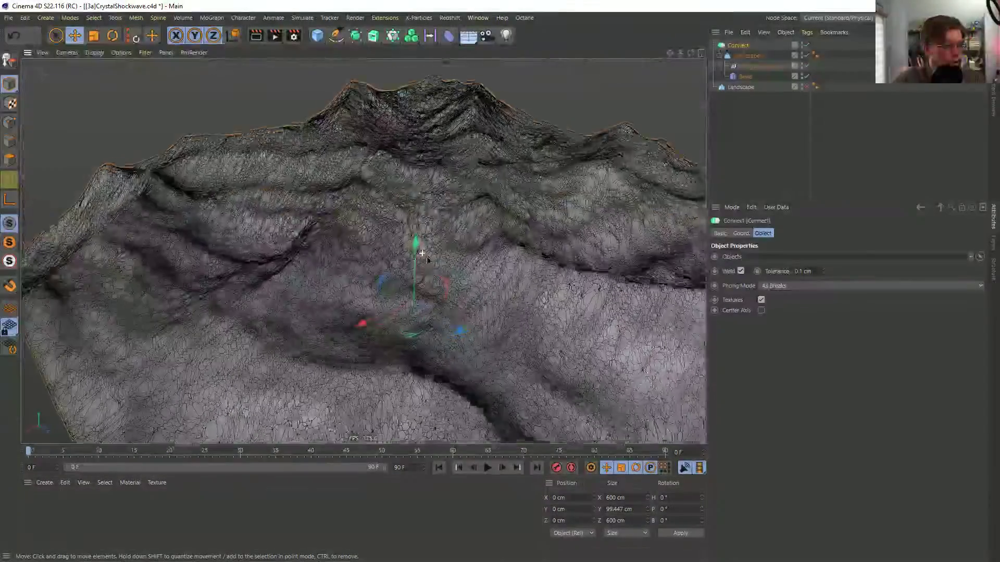
pyautogui.scroll(5, 363, 253)
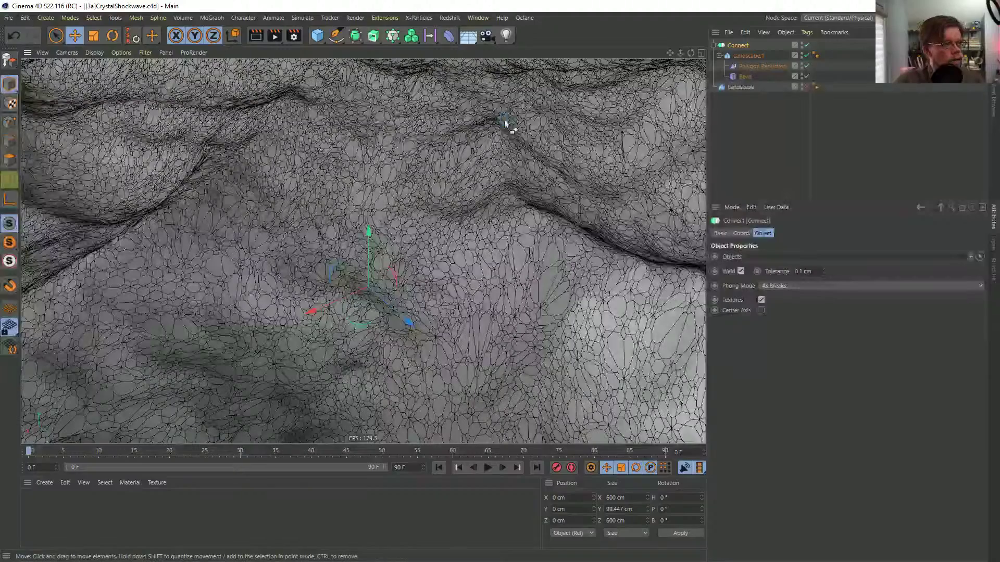
# - Rename the Connect object as Crystal and collapse its hierarchy
pyautogui.doubleClick(738, 45)
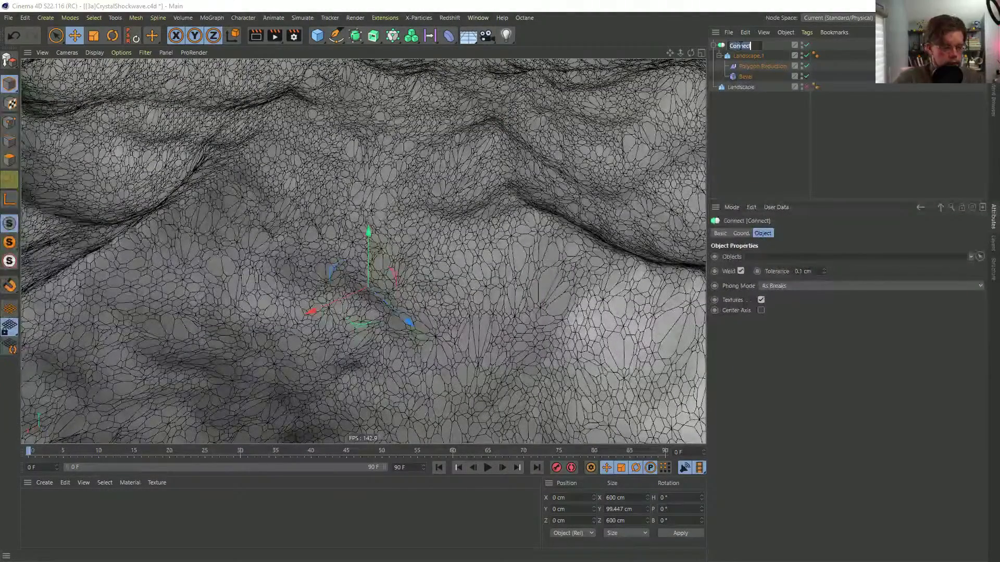
pyautogui.write('Crystal')
pyautogui.press('Return')
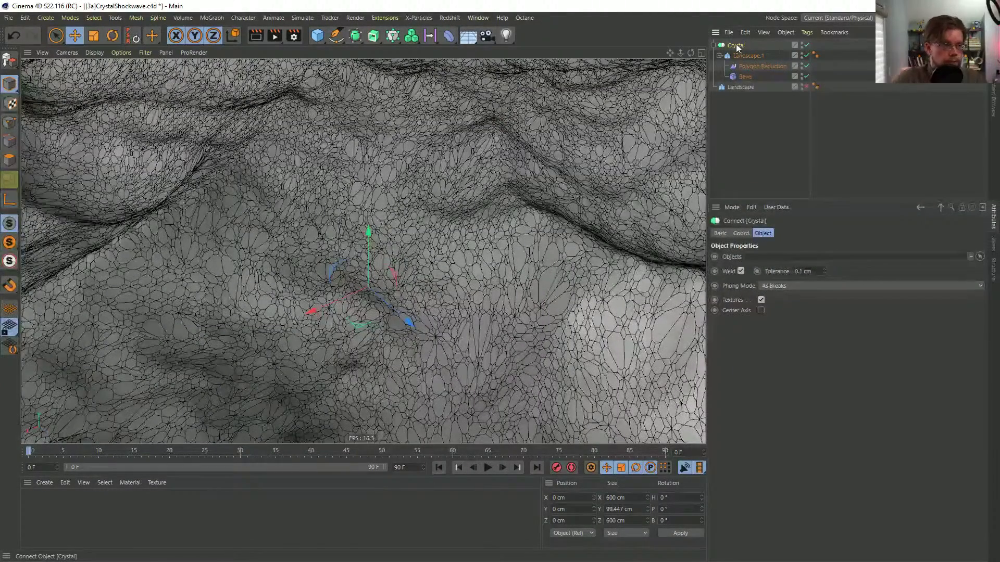
pyautogui.click(714, 45)
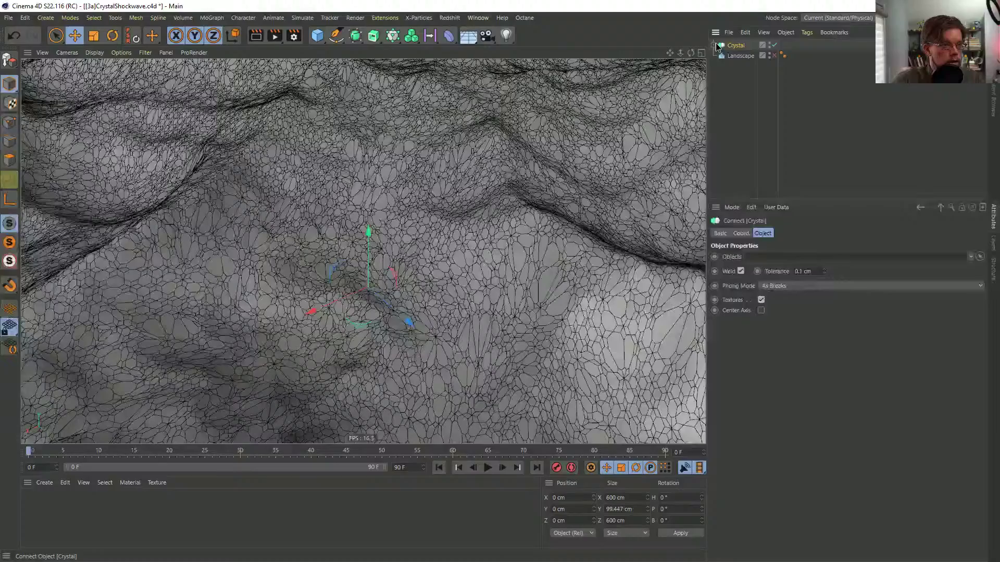
# - Enable the original Landscape object and lower it slightly beneath the Crystal mesh, to a Y position of about -1.06 cm
pyautogui.click(774, 56)
pyautogui.click(751, 56)
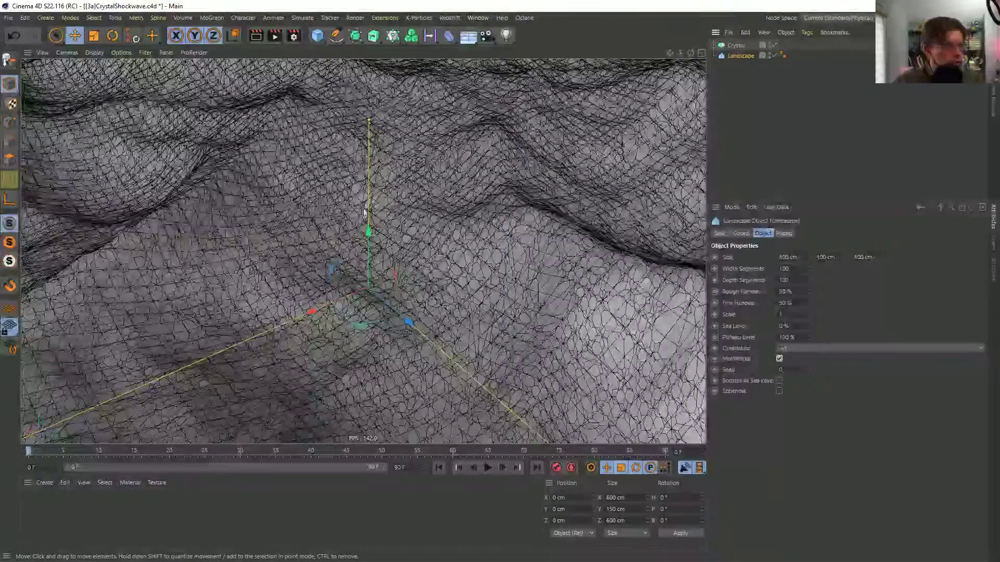
pyautogui.moveTo(370, 232); pyautogui.dragTo(443, 313)
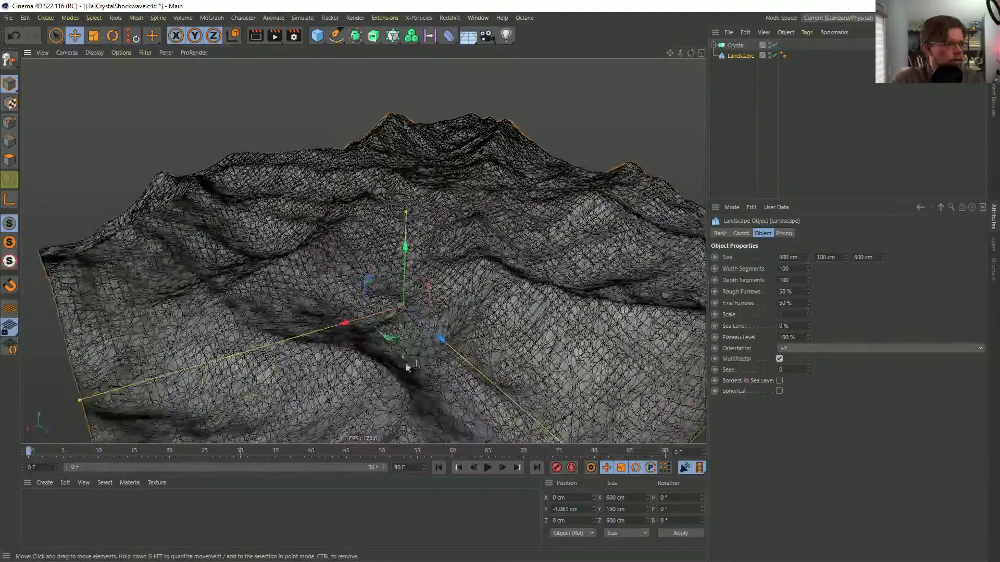
pyautogui.scroll(5, 495, 259)
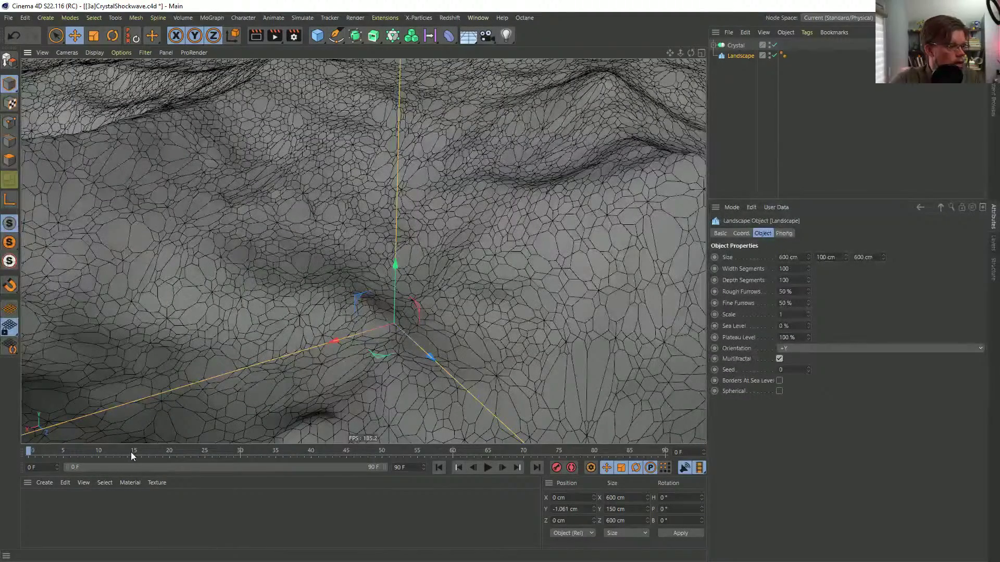
# - Assign a new material to Landscape and color it dark green with H 109°, S 49% and V 40%
pyautogui.doubleClick(50, 517)
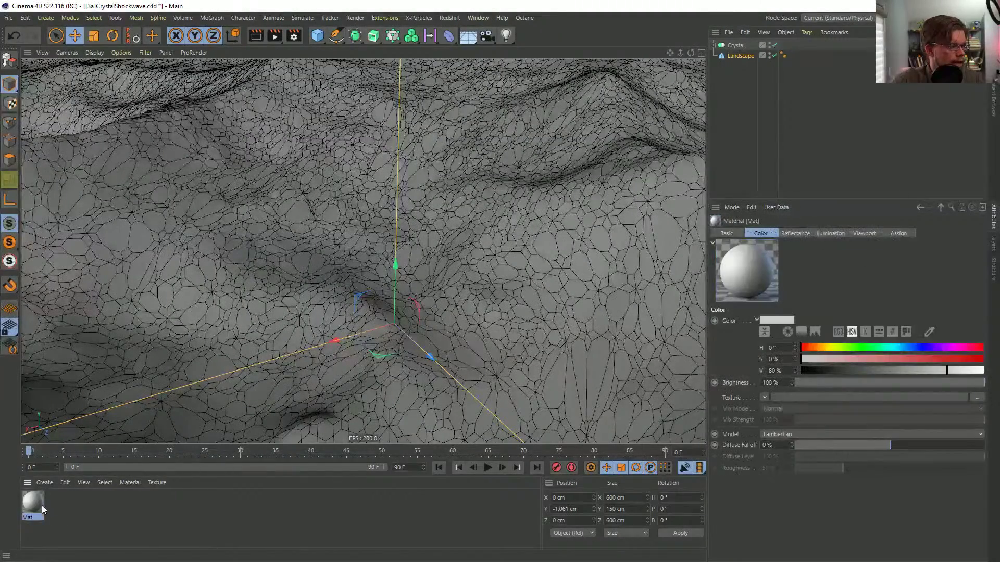
pyautogui.moveTo(38, 504); pyautogui.dragTo(742, 54)
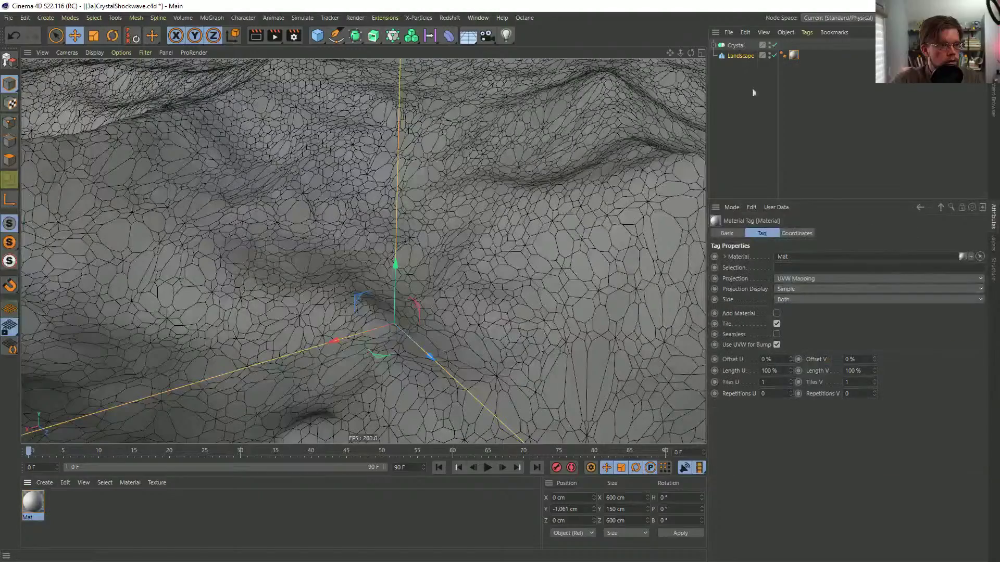
pyautogui.click(28, 501)
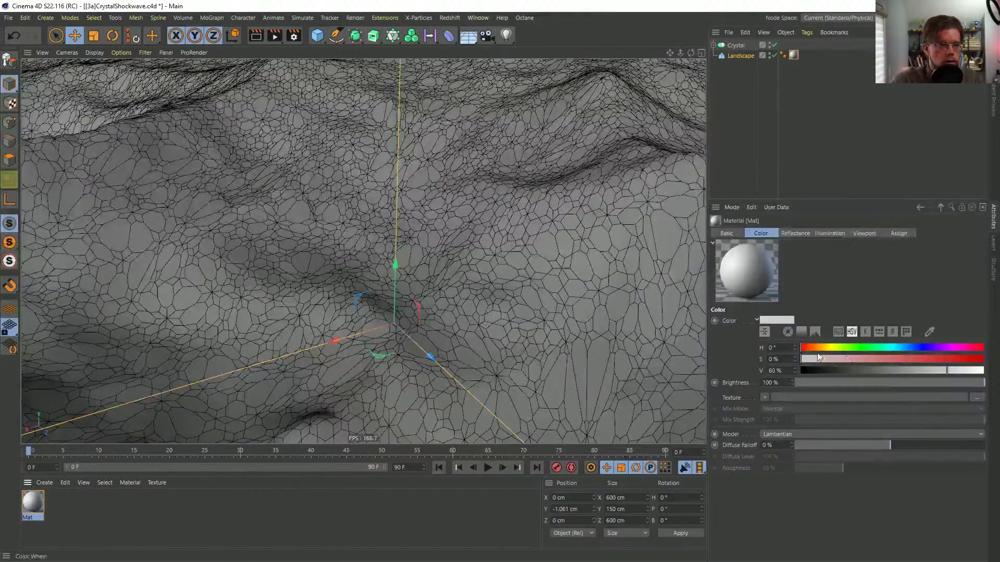
pyautogui.click(855, 348)
pyautogui.moveTo(878, 359)
pyautogui.mouseDown()
pyautogui.moveTo(890, 359)
pyautogui.moveTo(873, 370)
pyautogui.mouseUp()
pyautogui.click(834, 175)
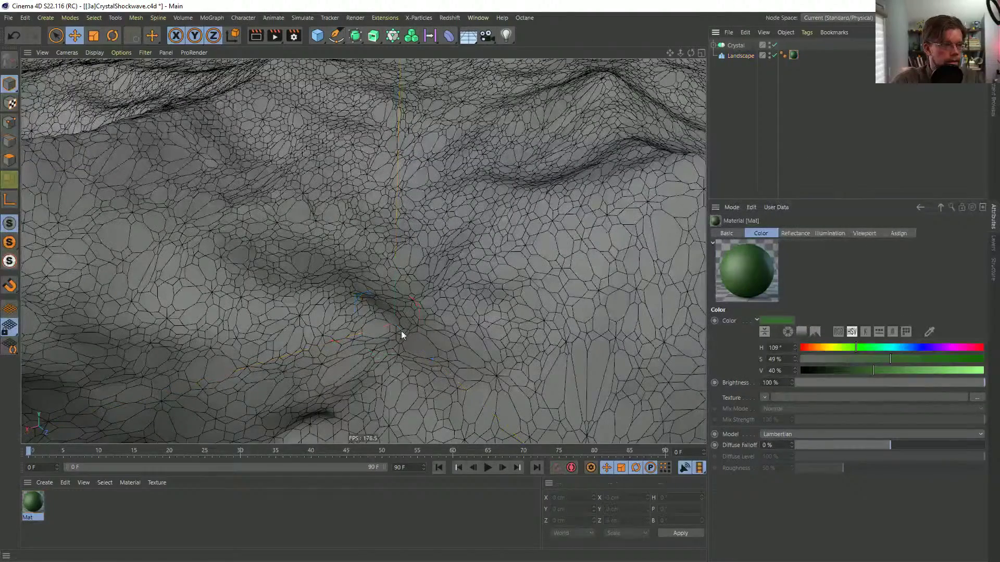
# - Assign a duplicate of the green material to Crystal and recolor it pale yellow with H 62°, S 20% and V 100%
pyautogui.keyDown('ctrl'); pyautogui.moveTo(34, 500); pyautogui.dragTo(67, 504); pyautogui.keyUp('ctrl')
pyautogui.moveTo(60, 503); pyautogui.dragTo(740, 46)
pyautogui.click(59, 504)
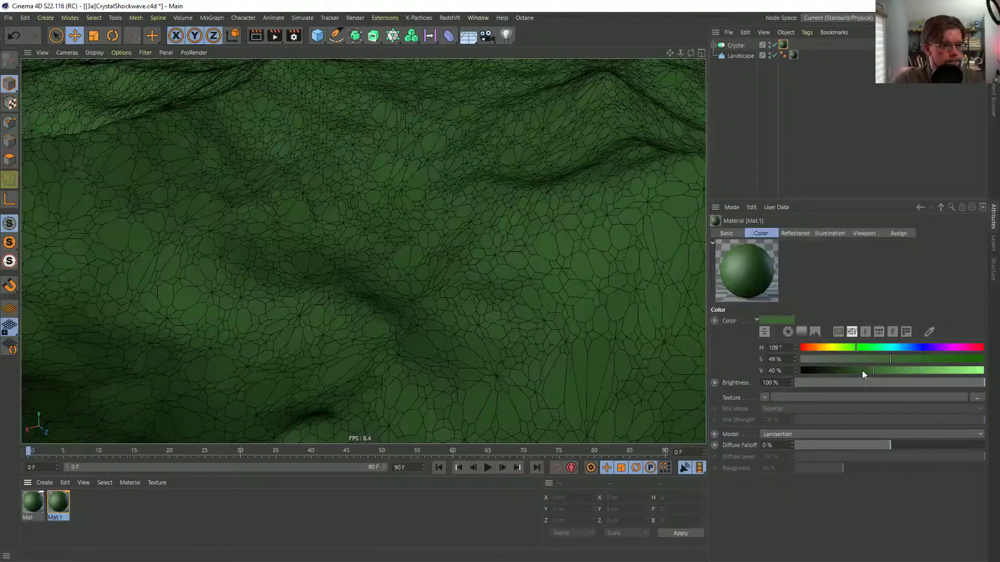
pyautogui.moveTo(861, 370); pyautogui.dragTo(983, 371)
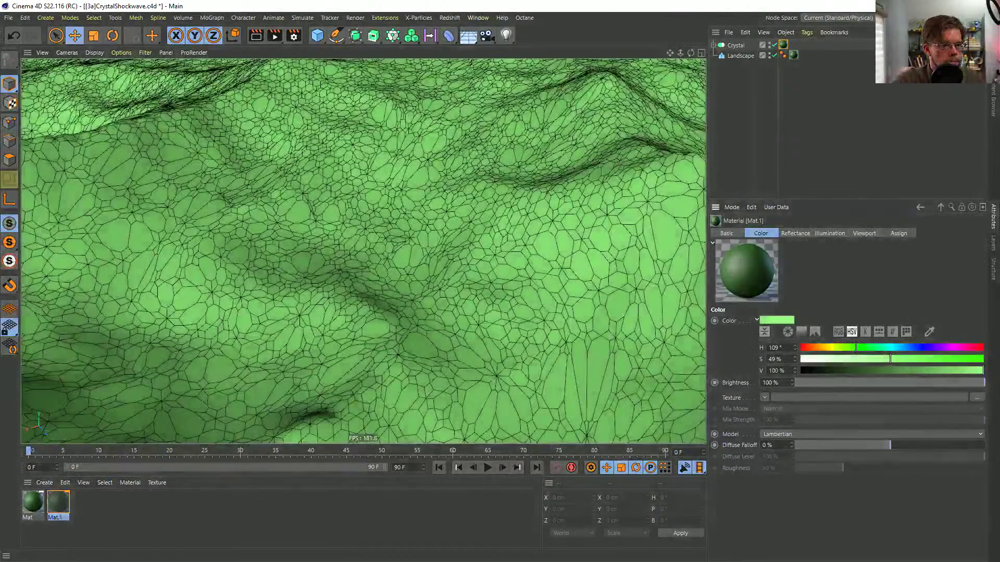
pyautogui.click(831, 349)
pyautogui.click(837, 359)
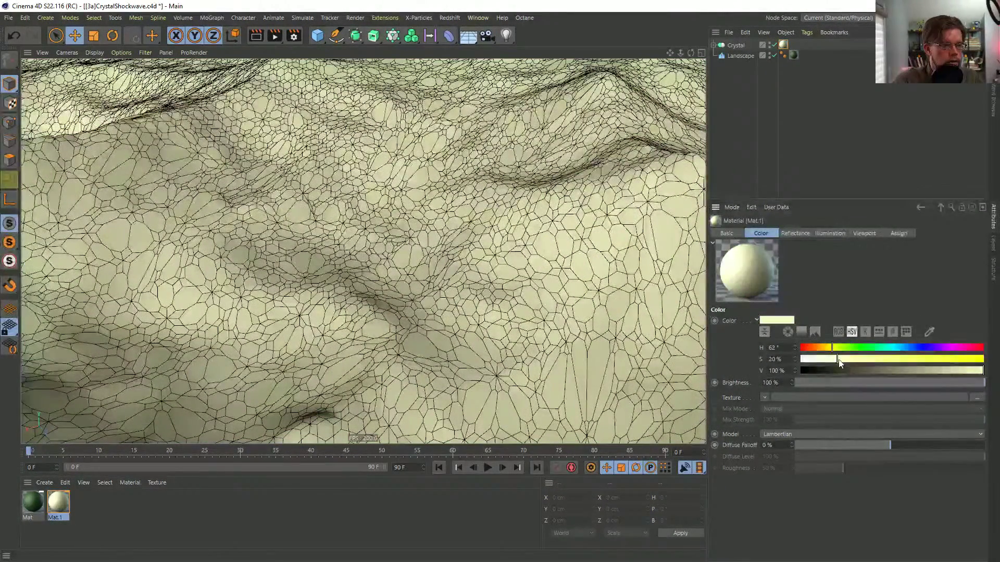
# - Replace Mat.1's default specular with a GGX reflectance layer at 19% roughness and 0% specular strength
pyautogui.click(800, 234)
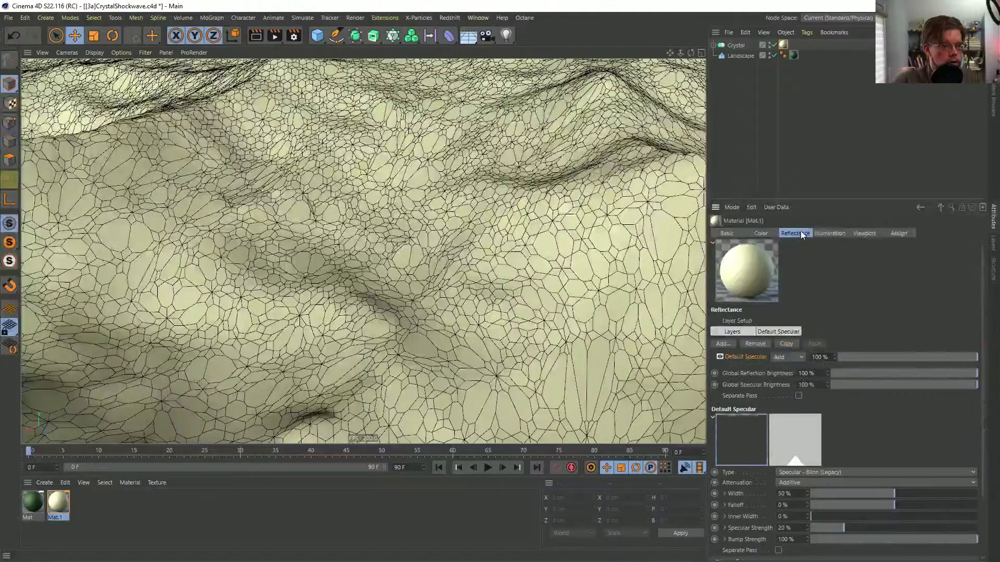
pyautogui.click(755, 344)
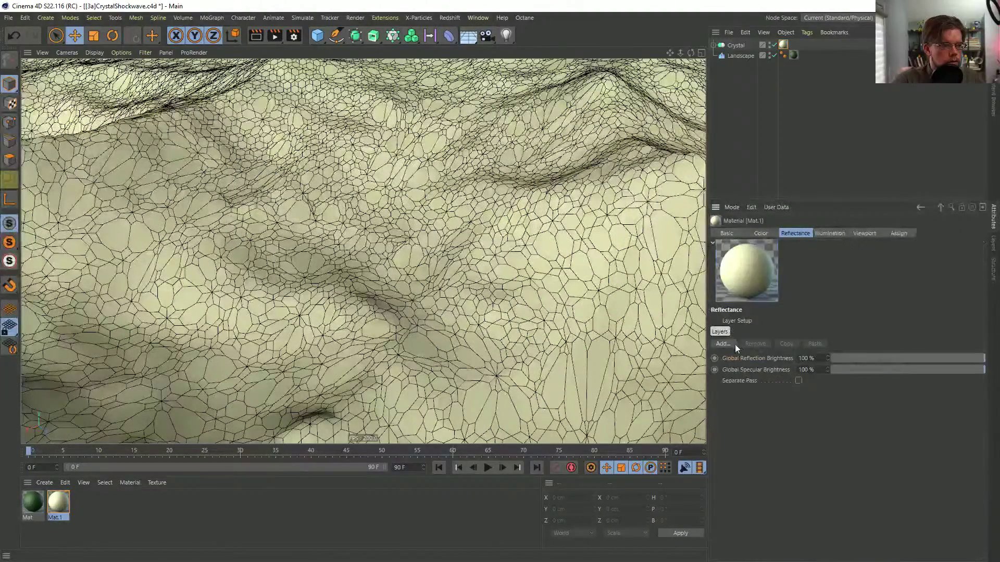
pyautogui.click(729, 344)
pyautogui.click(768, 359)
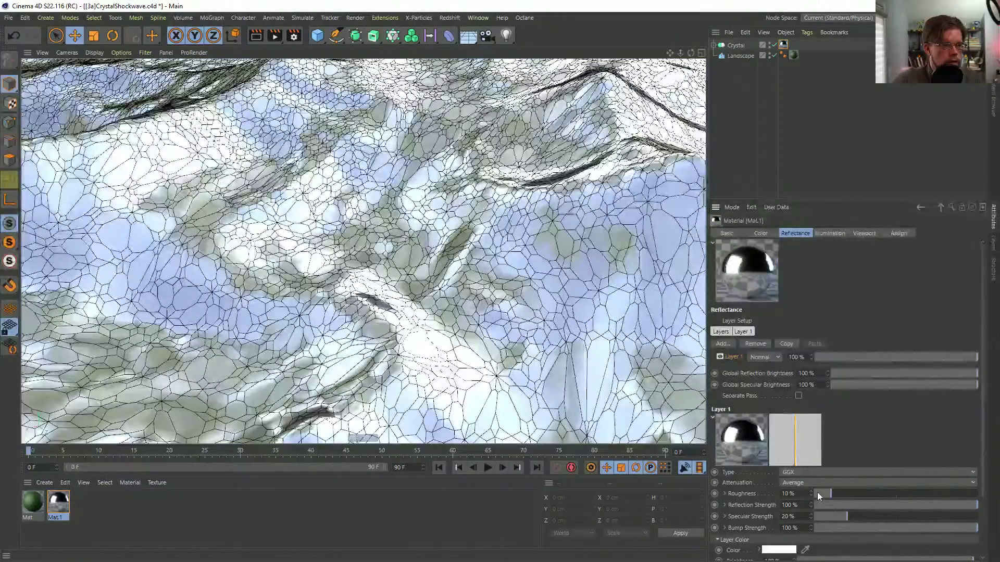
pyautogui.moveTo(834, 516); pyautogui.dragTo(845, 496)
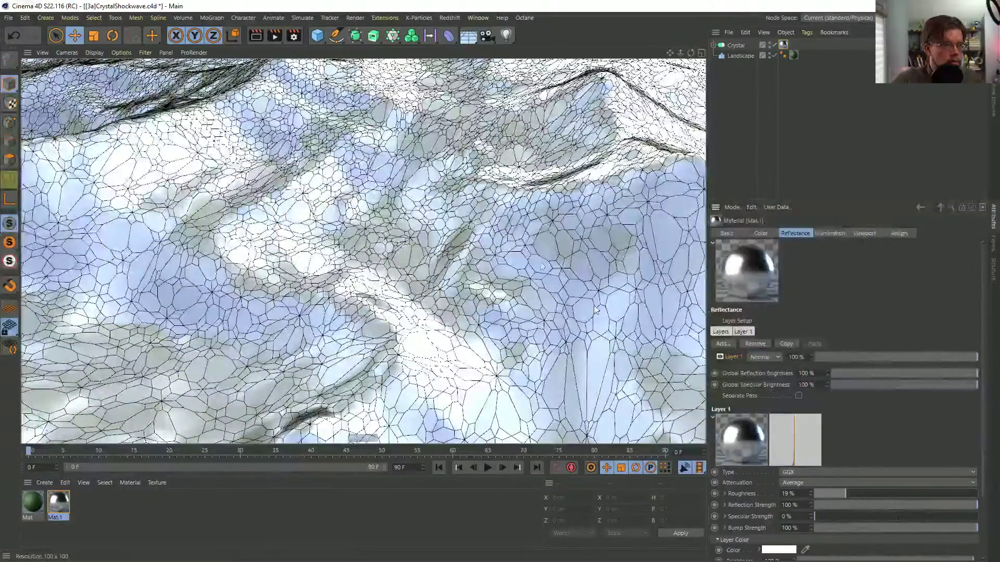
# - Add a PolyFX object and place it inside the Crystal group directly beneath Landscape.1
pyautogui.keyDown('alt'); pyautogui.moveTo(446, 260); pyautogui.dragTo(385, 229); pyautogui.keyUp('alt')
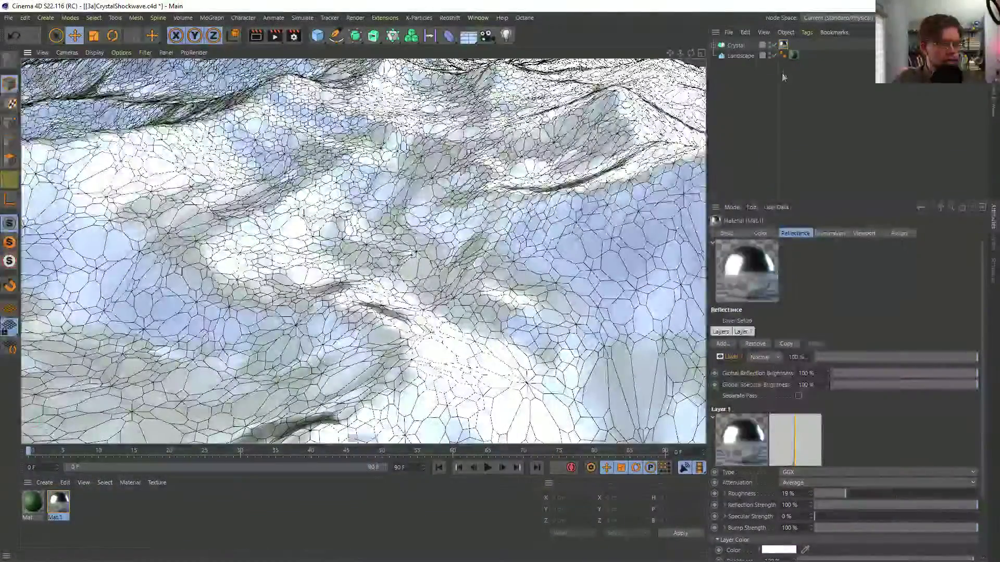
pyautogui.click(713, 46)
pyautogui.click(719, 56)
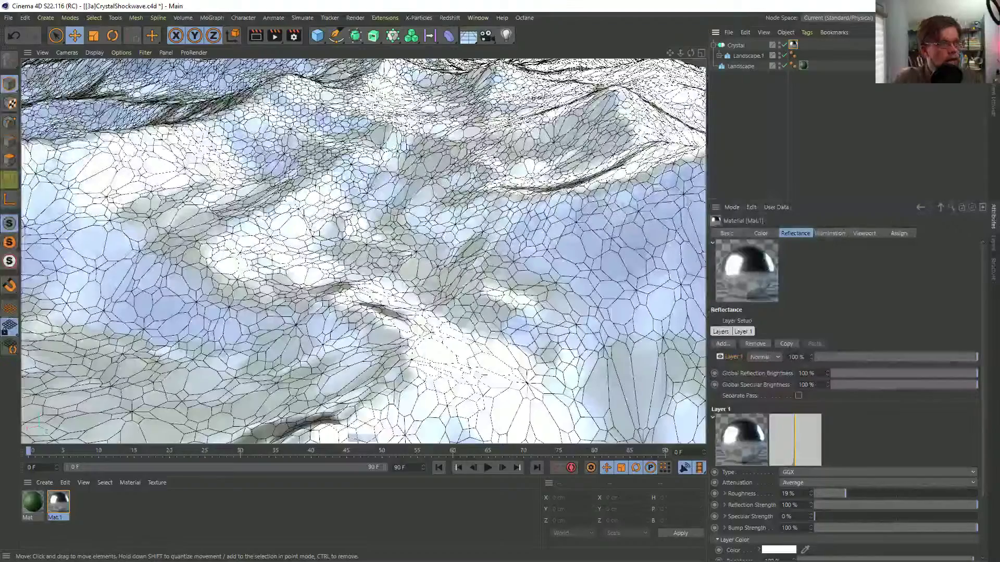
pyautogui.click(735, 46)
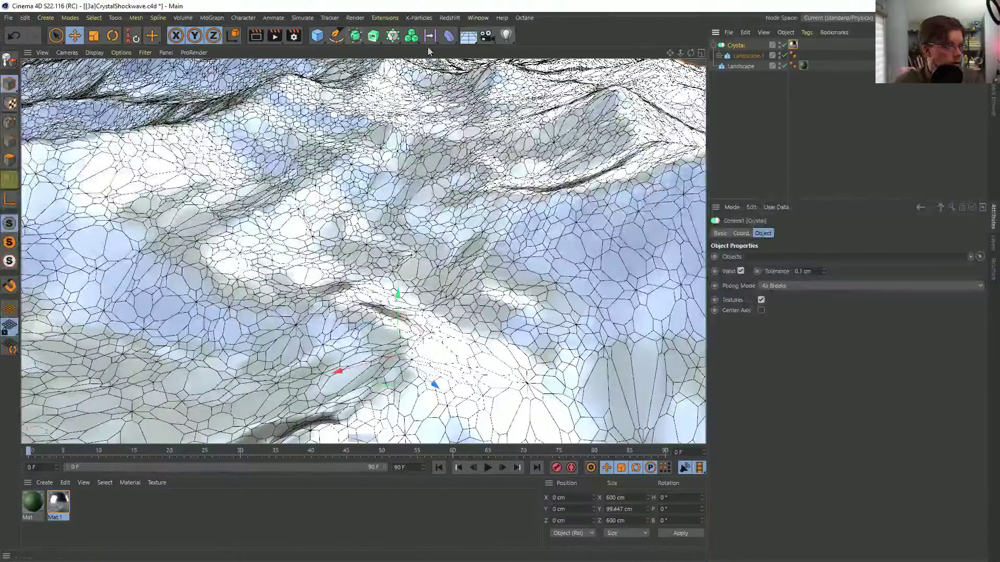
pyautogui.click(395, 38)
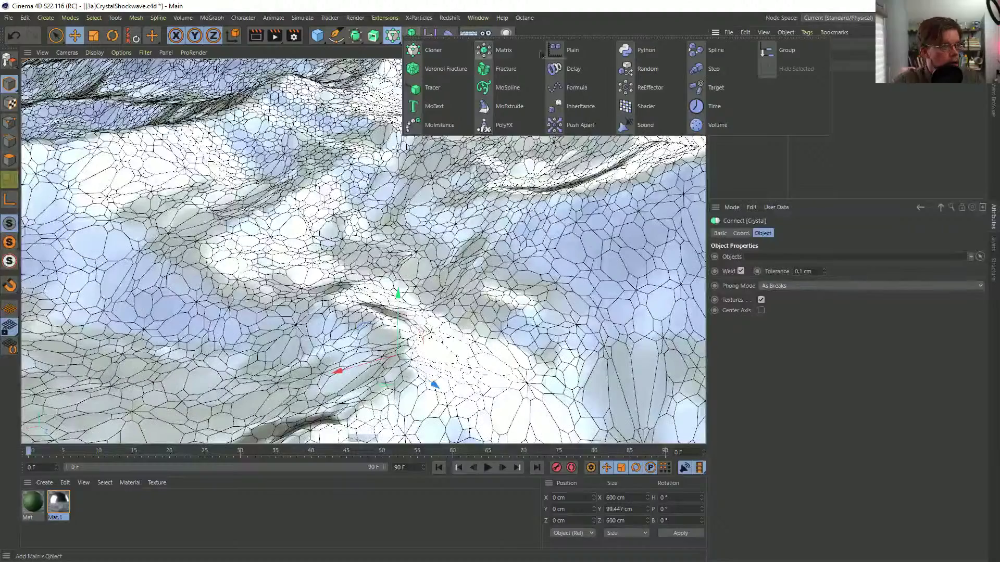
pyautogui.click(501, 124)
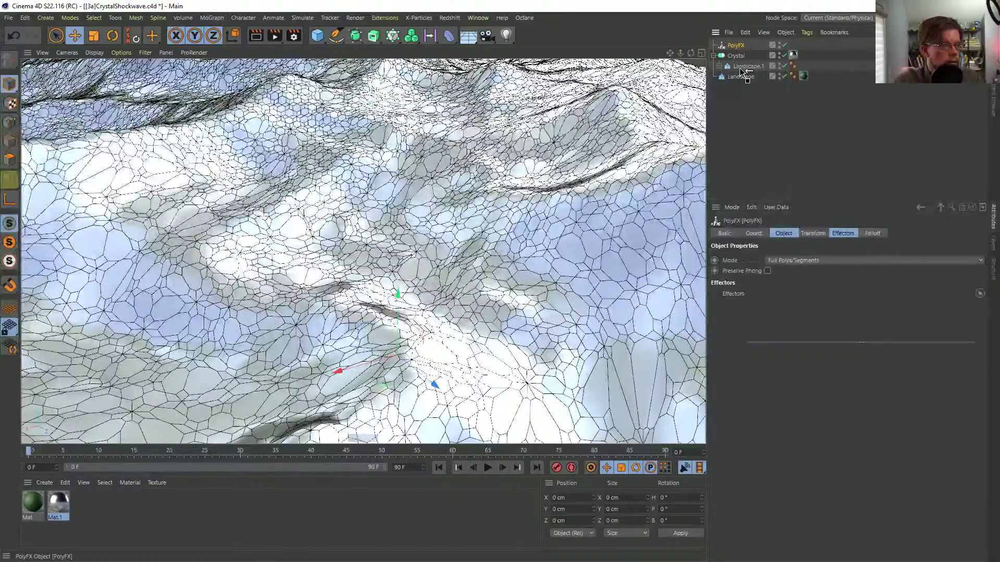
pyautogui.moveTo(739, 68); pyautogui.dragTo(740, 68)
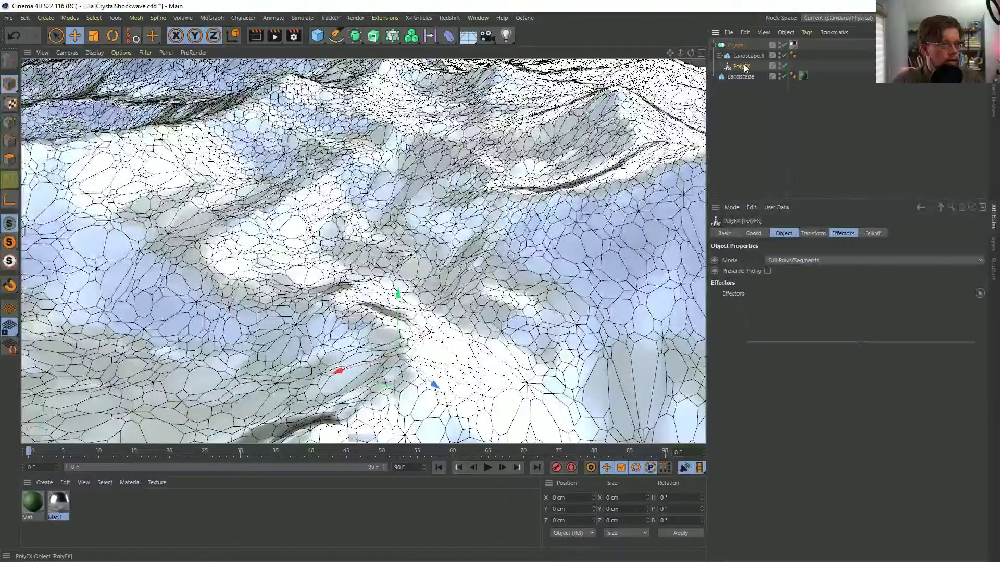
# - Try offsetting the PolyFX polygons along Z in its transform settings and undo the offset
pyautogui.click(813, 233)
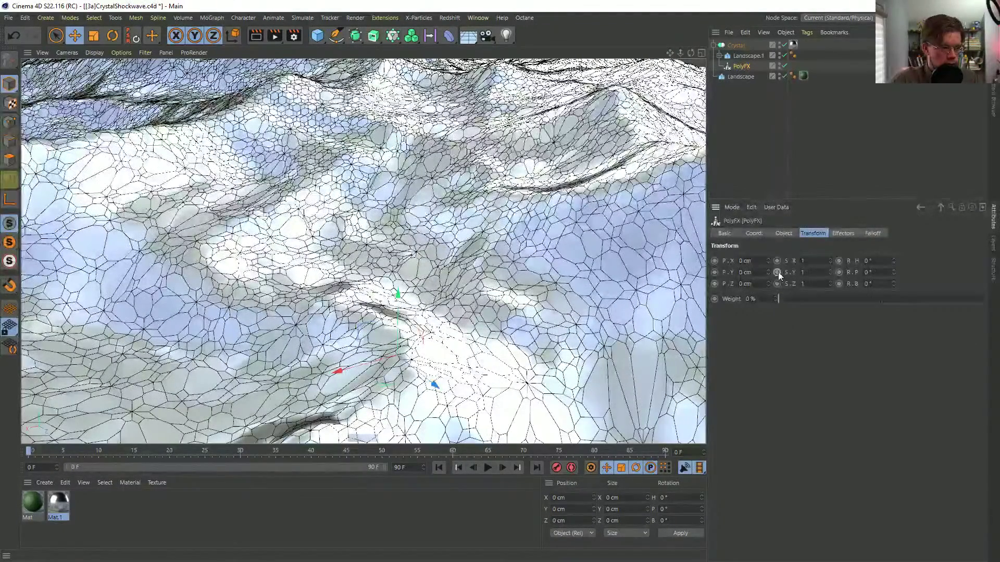
pyautogui.moveTo(768, 284); pyautogui.dragTo(767, 283)
pyautogui.hotkey('ctrl', 'z')
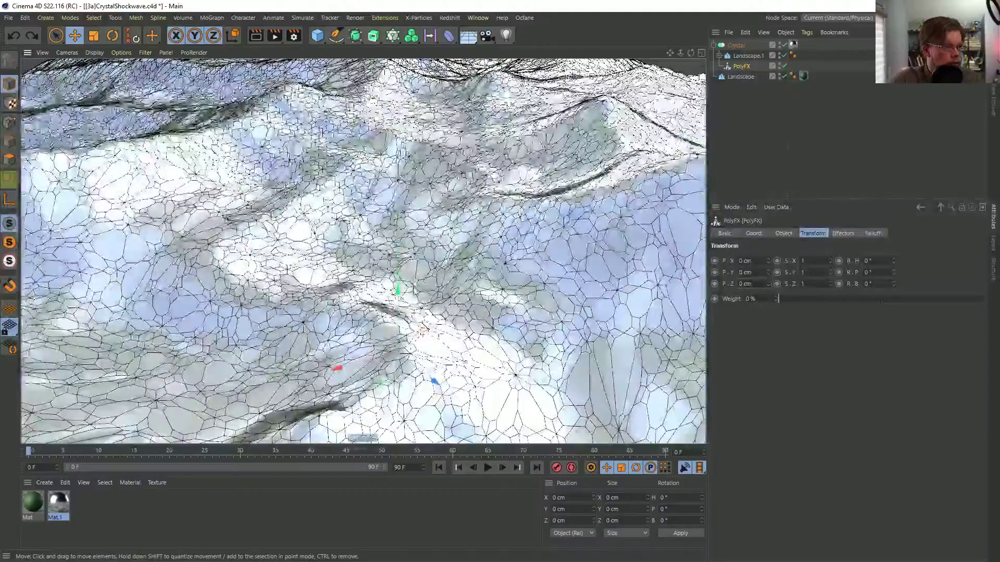
pyautogui.moveTo(414, 290)
pyautogui.keyDown('alt'); pyautogui.mouseDown()
pyautogui.moveTo(422, 306)
pyautogui.moveTo(417, 294)
pyautogui.mouseUp(); pyautogui.keyUp('alt')
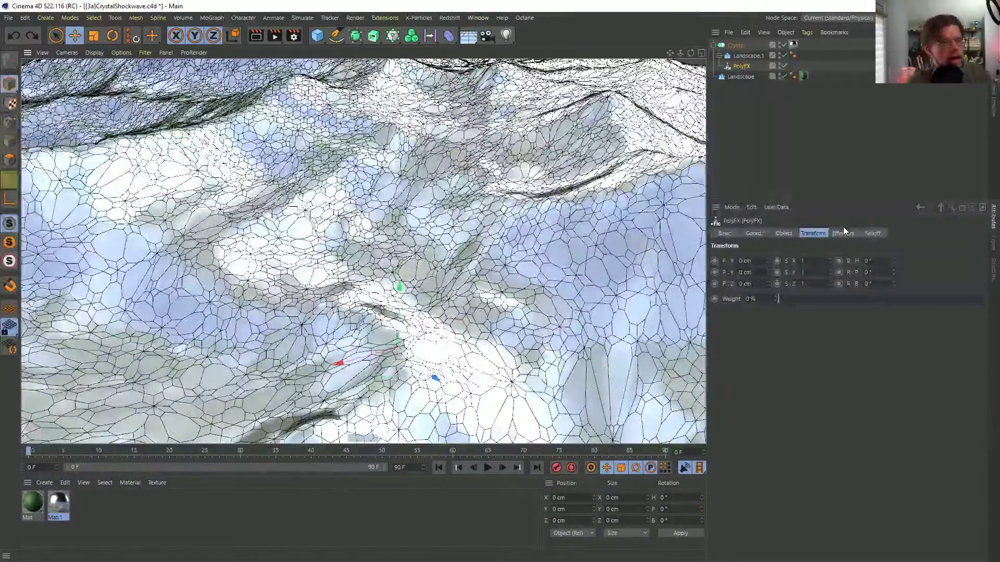
# - Add a Plain effector to drive the PolyFX polygons
pyautogui.click(844, 235)
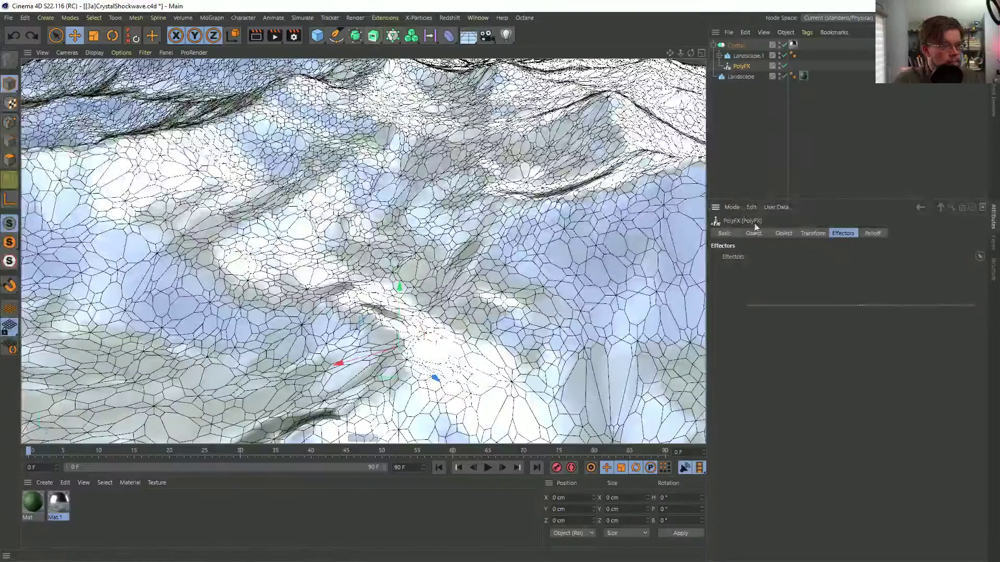
pyautogui.click(412, 35)
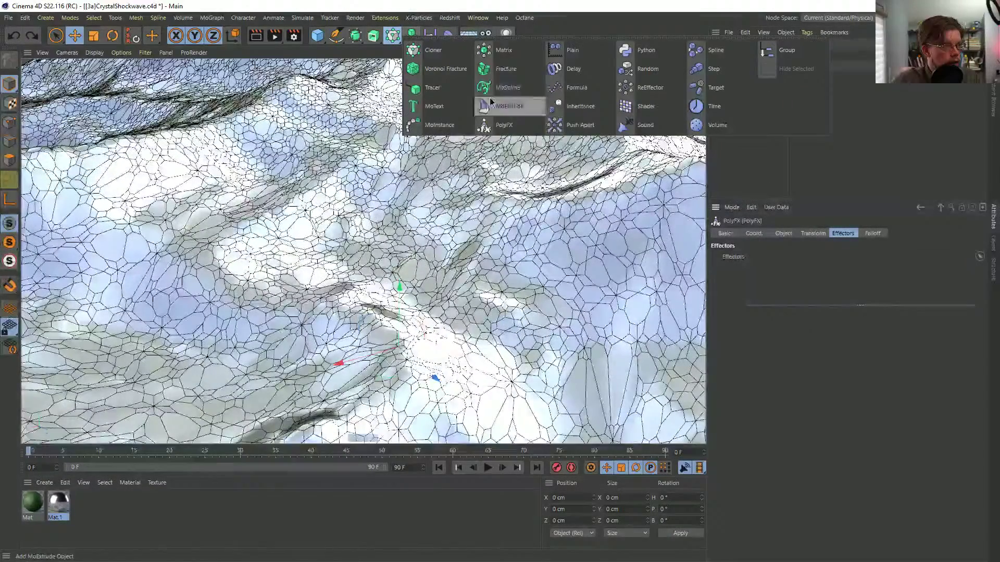
pyautogui.click(573, 50)
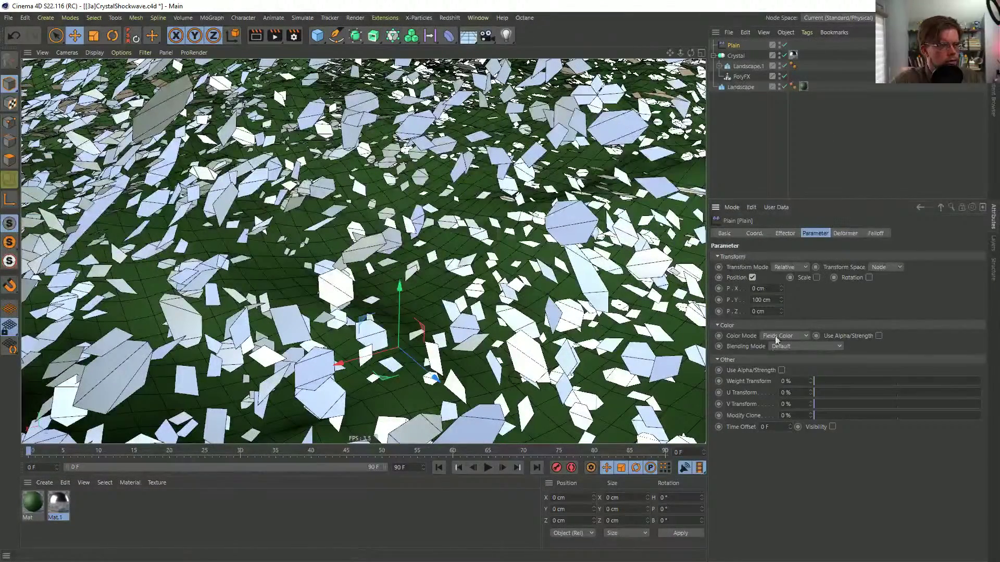
# - Disable the Plain effector's position influence, enable its scale and set the uniform scale to -1
pyautogui.click(752, 277)
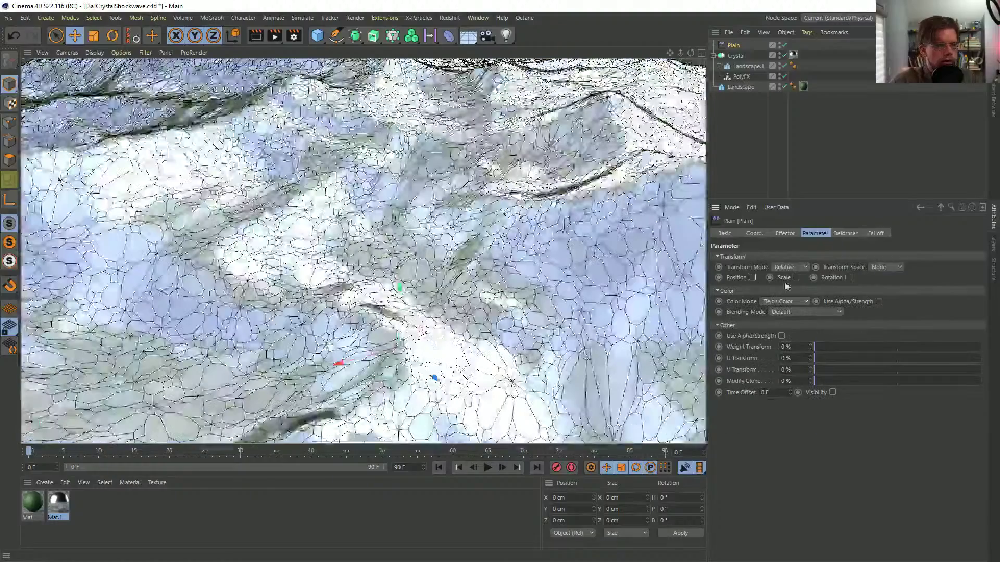
pyautogui.click(796, 278)
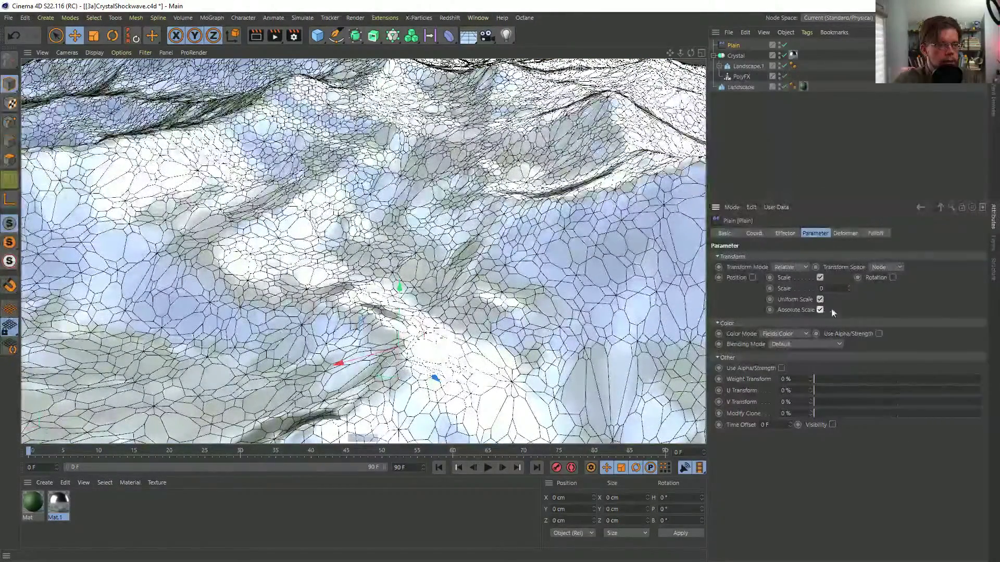
pyautogui.click(833, 289)
pyautogui.write('-1')
pyautogui.press('Return')
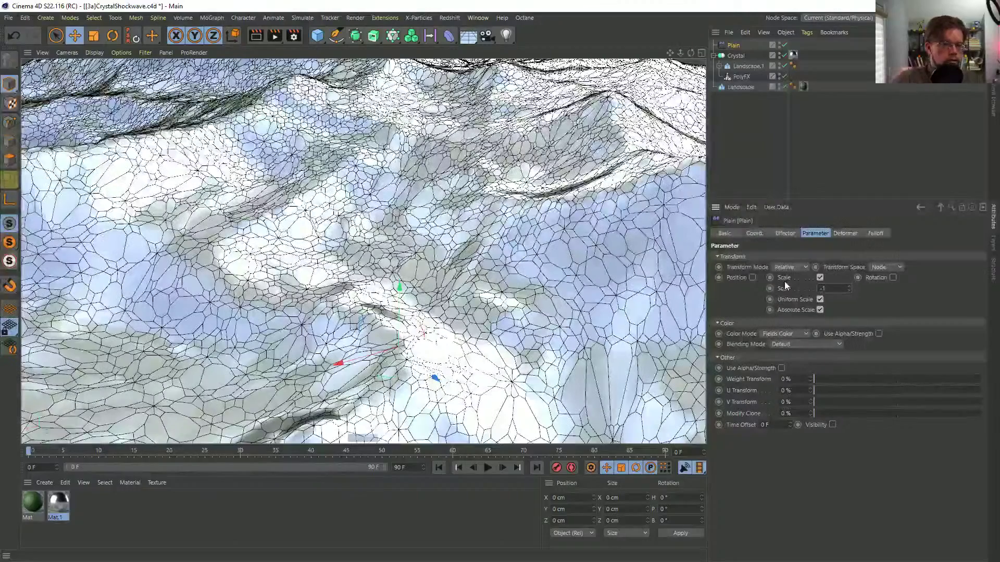
pyautogui.click(833, 289)
pyautogui.press('Return')
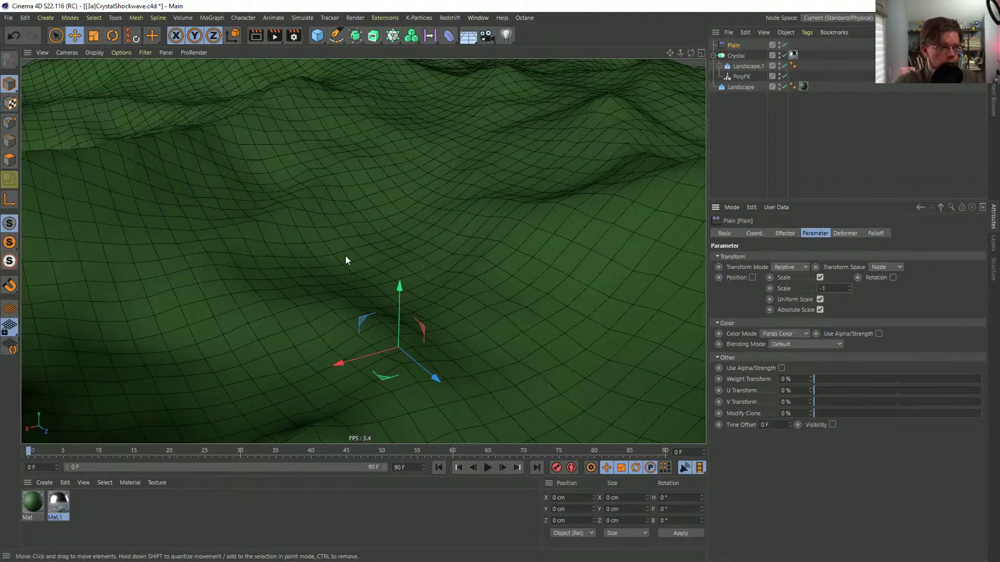
# - Add a Torus Field to the Plain effector's falloff and raise the field to a Y position of about 53.68 cm
pyautogui.click(876, 234)
pyautogui.click(734, 335)
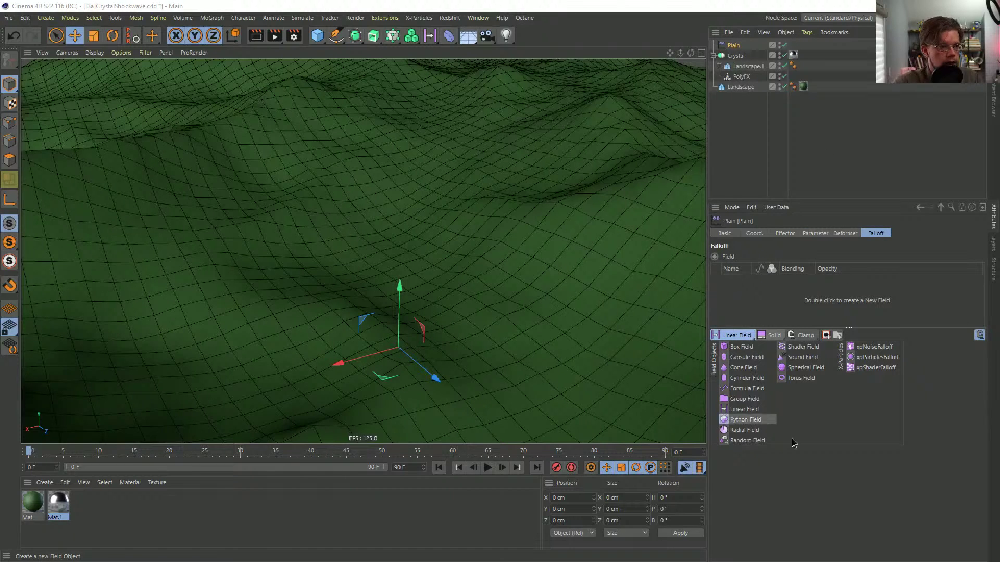
pyautogui.click(812, 378)
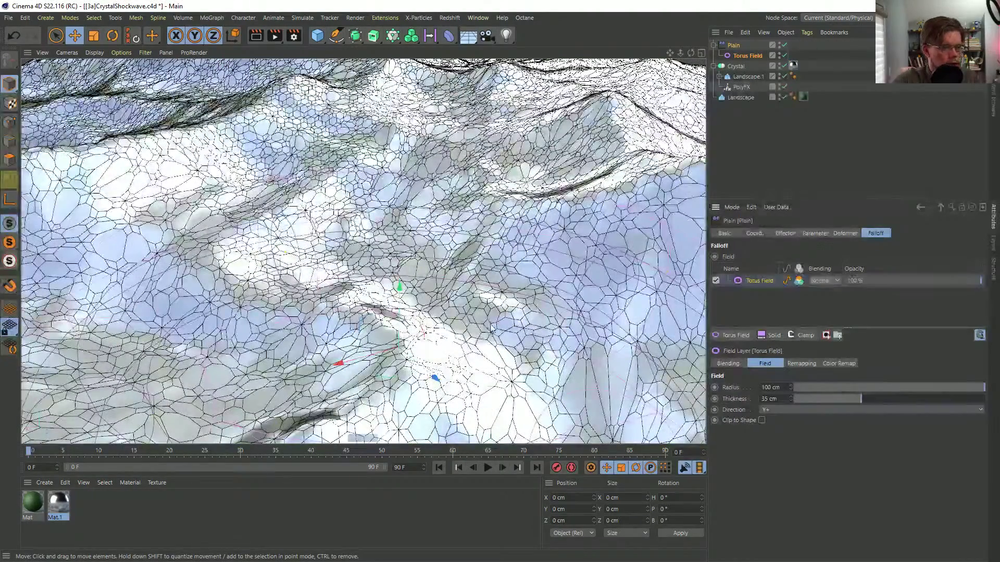
pyautogui.keyDown('alt'); pyautogui.moveTo(448, 336); pyautogui.dragTo(423, 326); pyautogui.keyUp('alt')
pyautogui.keyDown('alt'); pyautogui.moveTo(424, 326); pyautogui.dragTo(421, 349, button='right'); pyautogui.keyUp('alt')
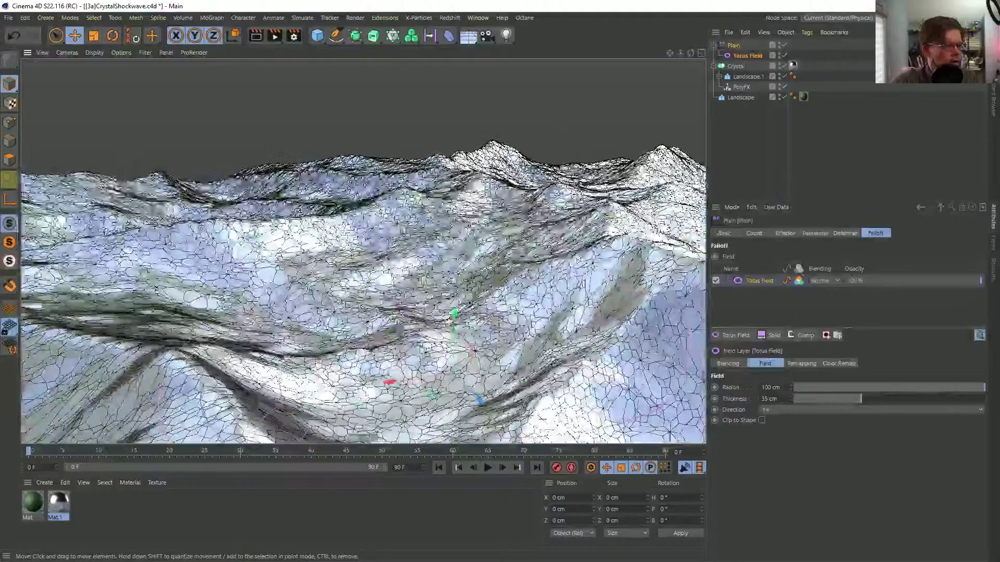
pyautogui.moveTo(454, 314); pyautogui.dragTo(464, 271)
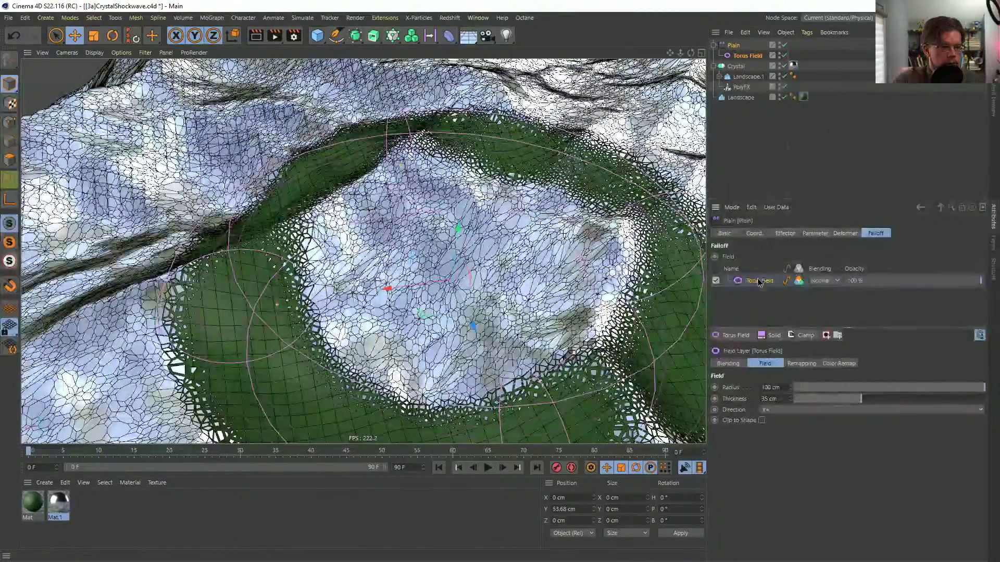
# - Add an Invert modifier layer above the Torus Field in the Plain effector's falloff and inspect the crystal ring
pyautogui.click(802, 364)
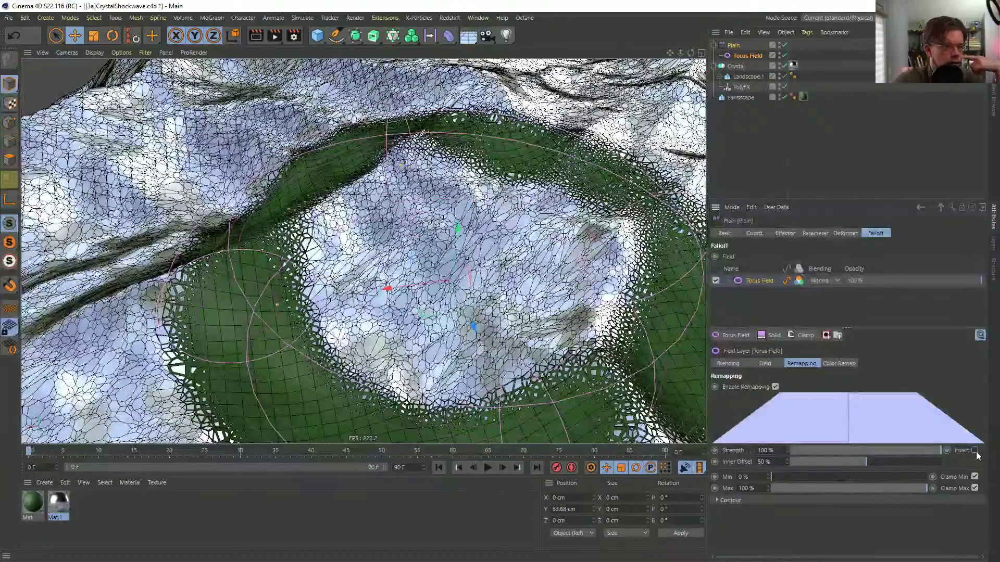
pyautogui.click(805, 335)
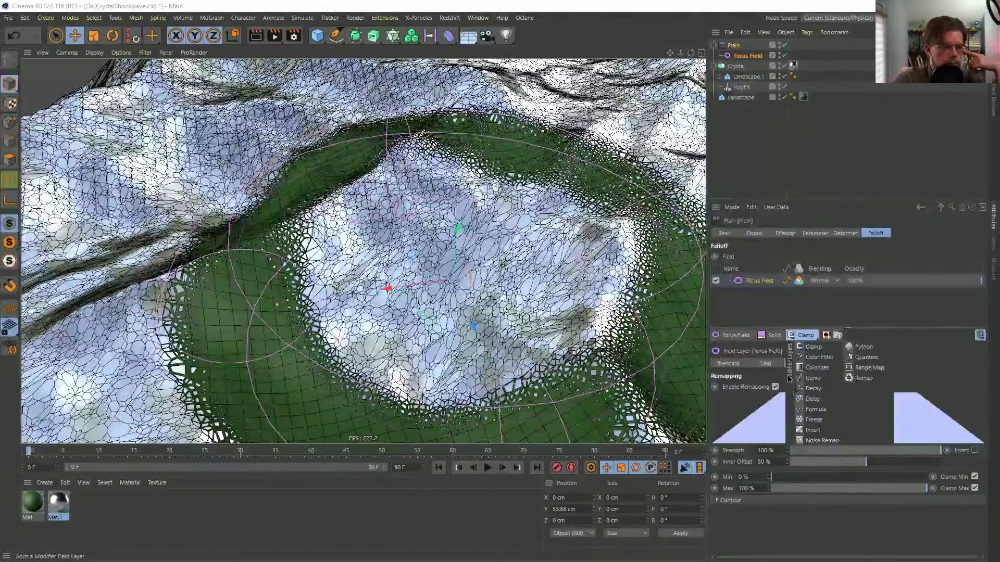
pyautogui.click(827, 432)
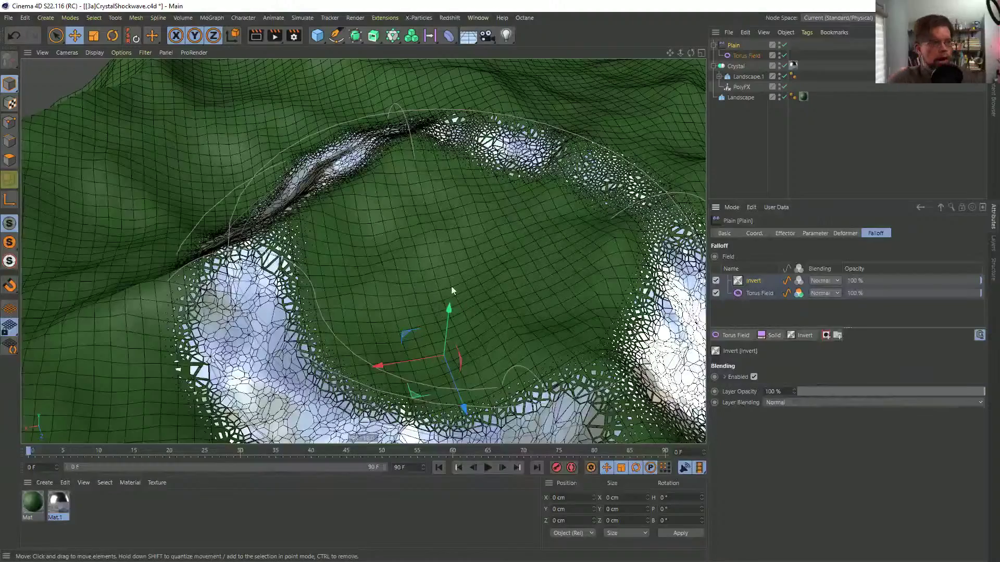
pyautogui.keyDown('alt'); pyautogui.moveTo(437, 273); pyautogui.dragTo(378, 219); pyautogui.keyUp('alt')
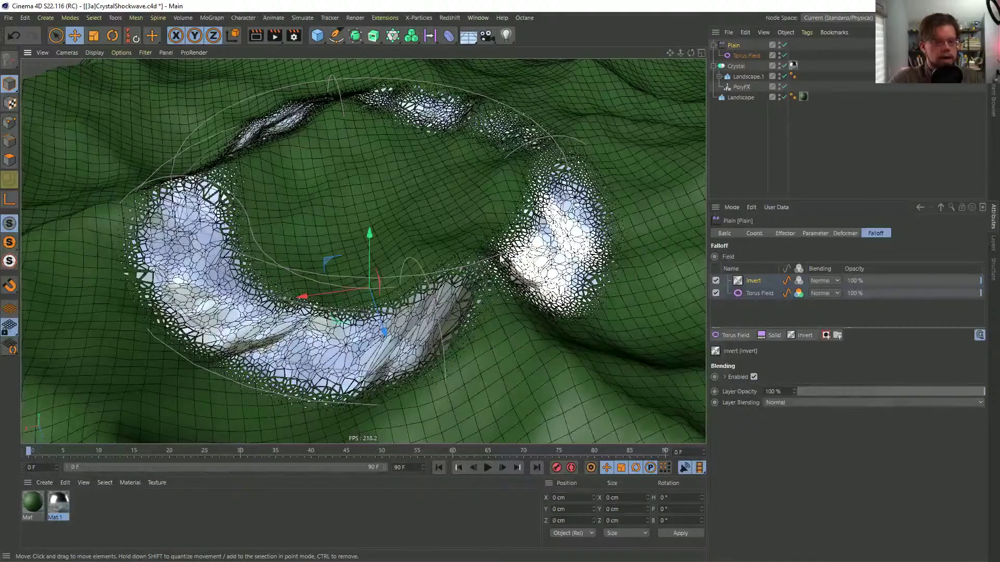
pyautogui.keyDown('alt'); pyautogui.moveTo(488, 199); pyautogui.dragTo(517, 326); pyautogui.keyUp('alt')
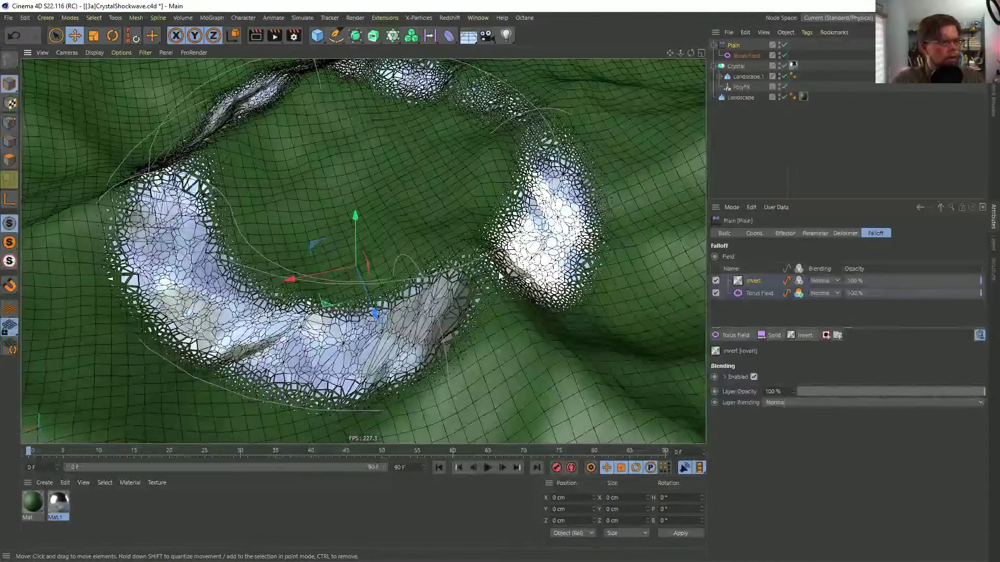
pyautogui.keyDown('alt'); pyautogui.moveTo(453, 219); pyautogui.dragTo(428, 238); pyautogui.keyUp('alt')
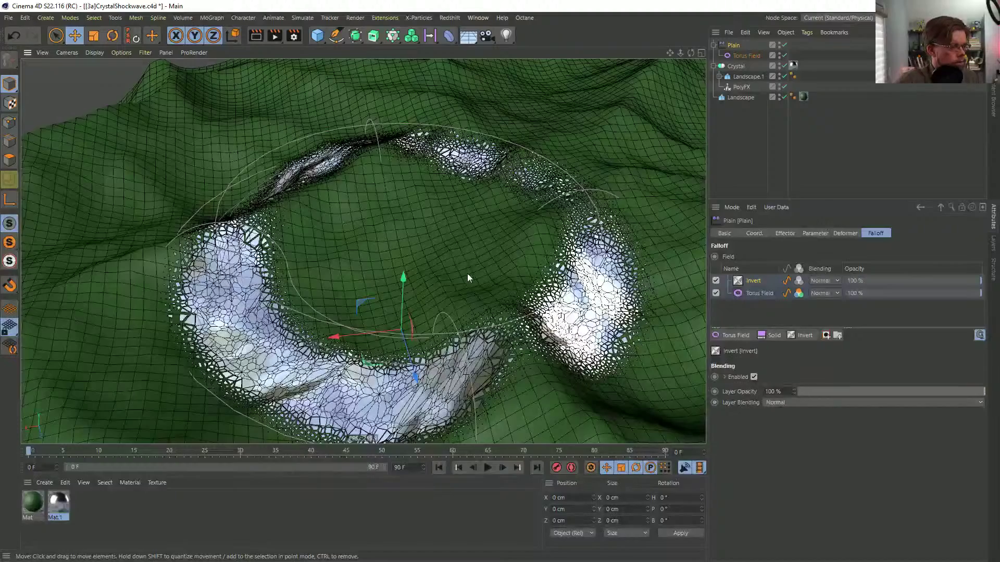
# - Delete the Torus Field and add a Cylinder Field to the Plain effector's falloff in its place
pyautogui.click(747, 56)
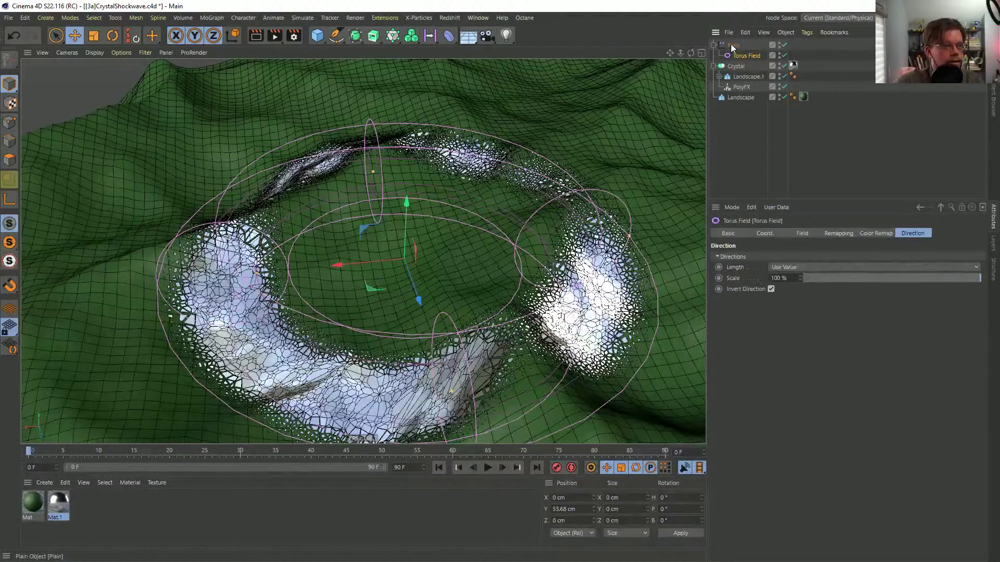
pyautogui.press('Delete')
pyautogui.click(732, 46)
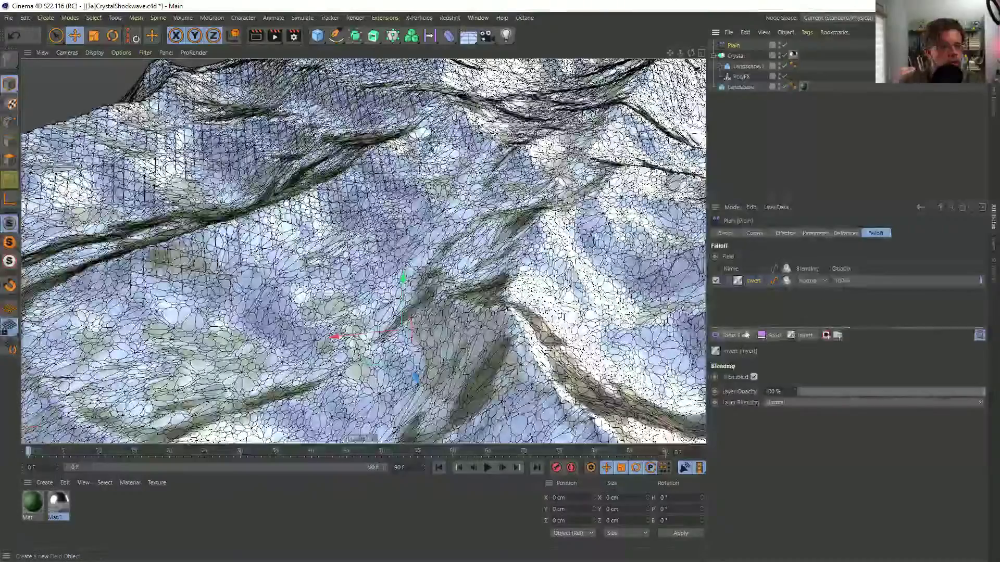
pyautogui.click(747, 335)
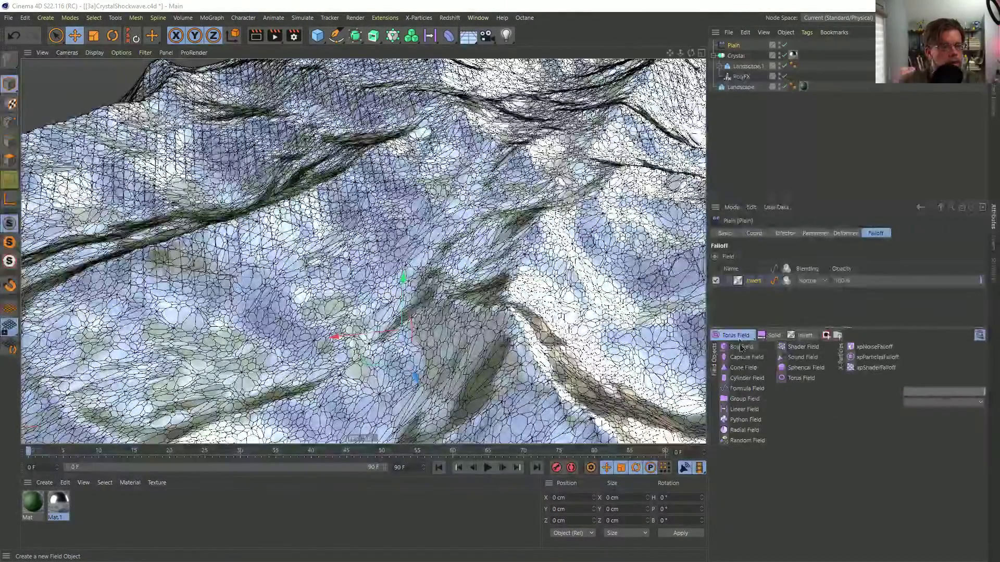
pyautogui.click(760, 380)
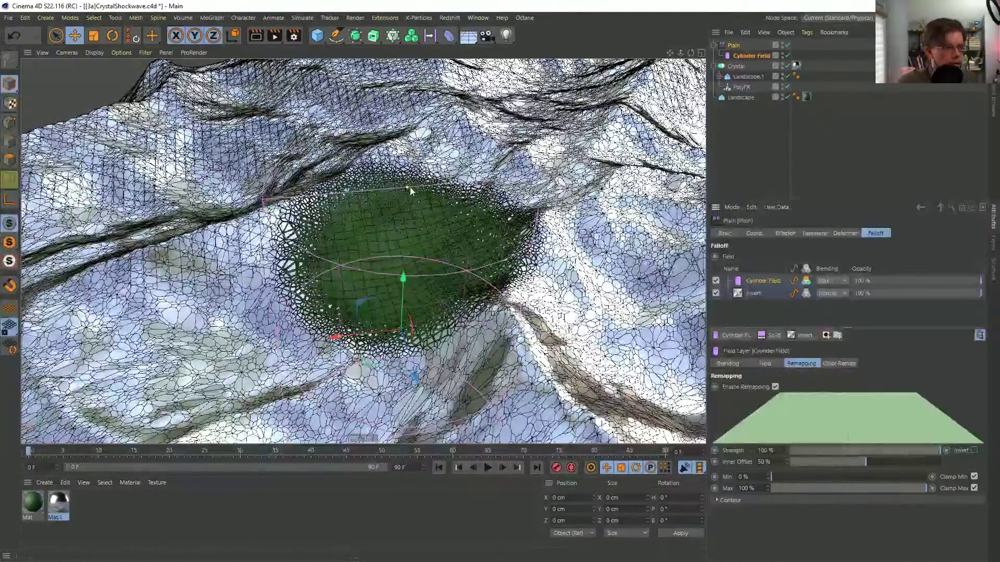
pyautogui.click(789, 234)
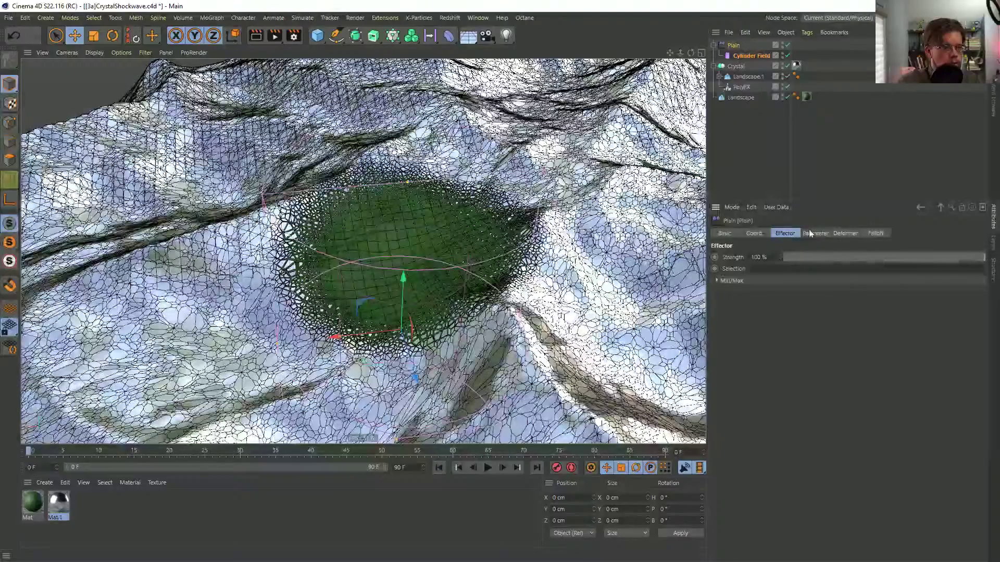
pyautogui.click(813, 233)
pyautogui.click(845, 234)
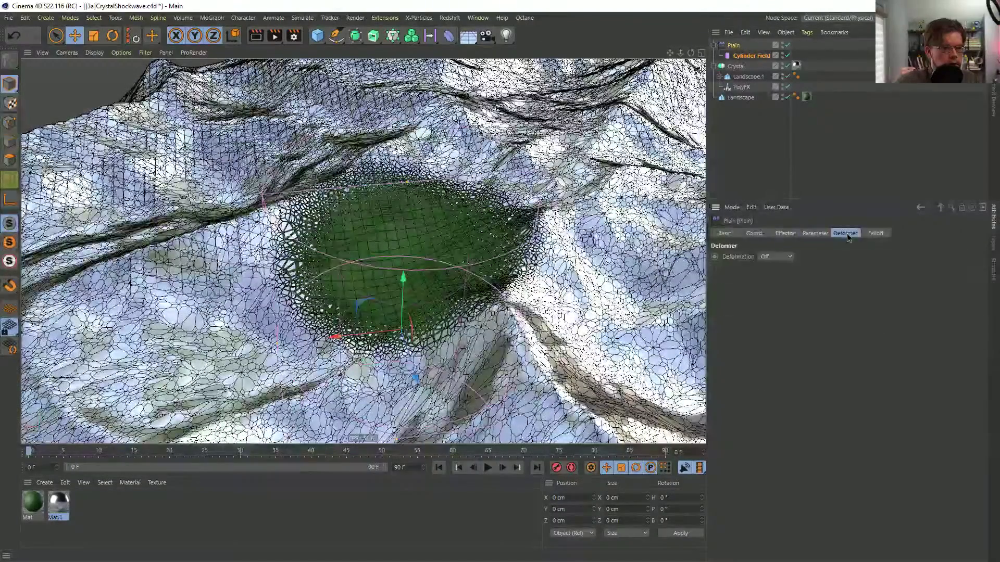
pyautogui.click(875, 233)
pyautogui.click(787, 234)
pyautogui.click(875, 233)
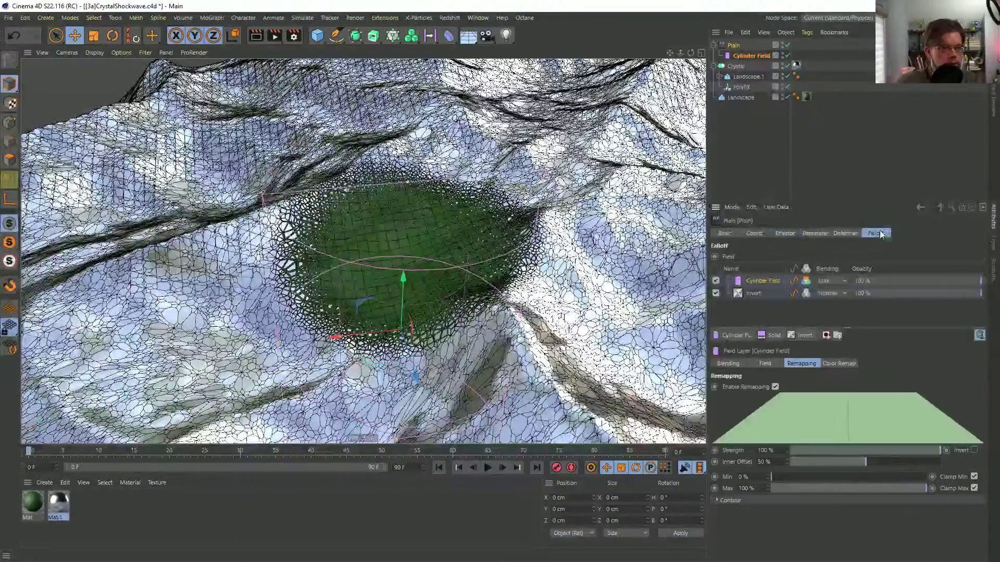
# - Set the Cylinder Field's height to 500 cm
pyautogui.click(750, 56)
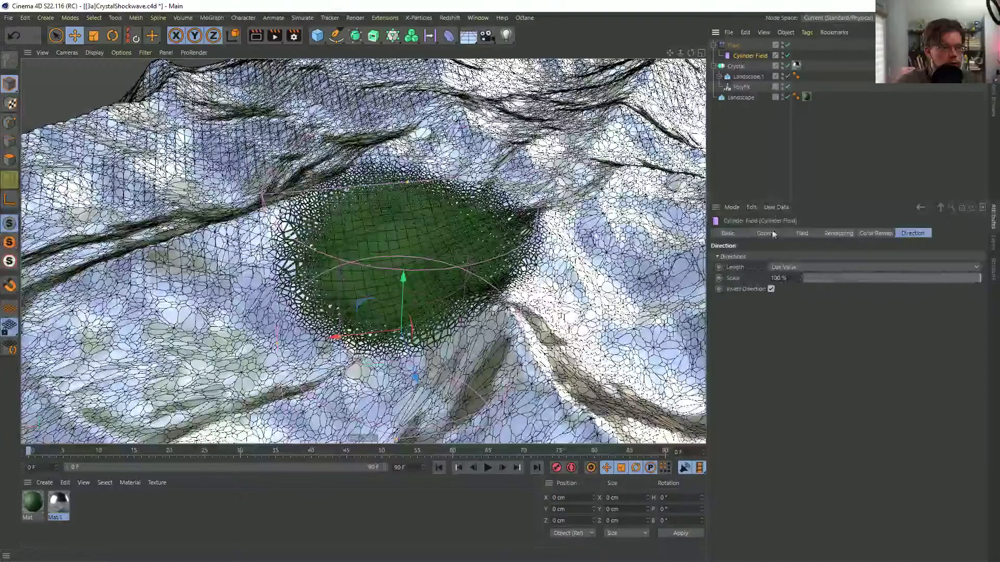
pyautogui.click(815, 233)
pyautogui.moveTo(833, 272); pyautogui.dragTo(984, 272)
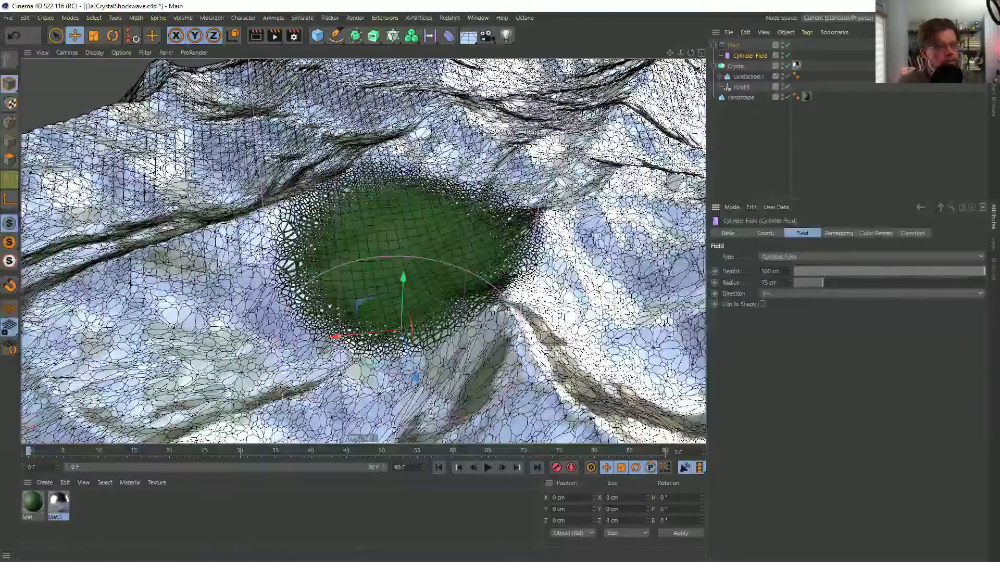
# - Increase the Cylinder Field's height to 50000 cm
pyautogui.click(768, 271)
pyautogui.write('00')
pyautogui.press('Return')
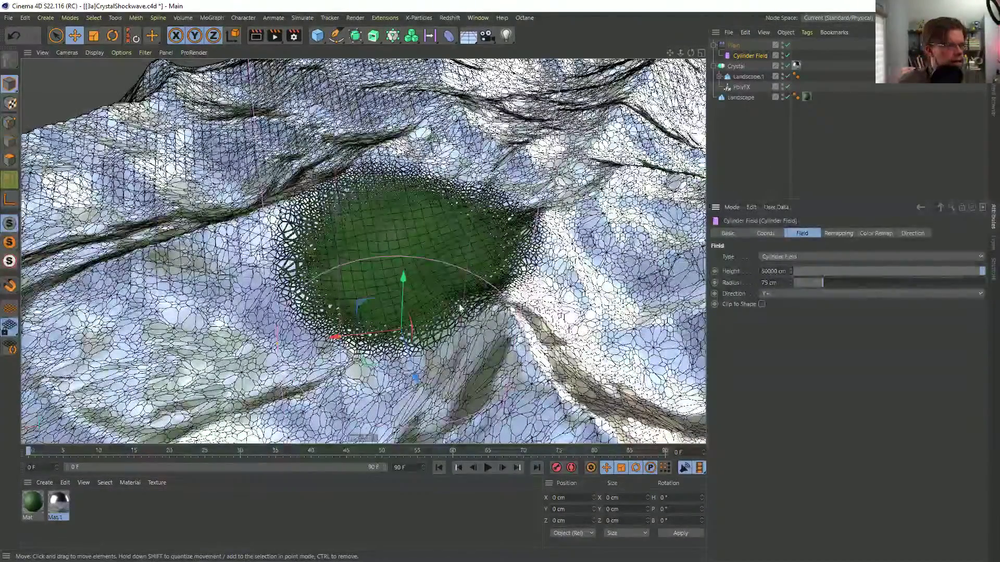
pyautogui.keyDown('alt'); pyautogui.moveTo(456, 288); pyautogui.dragTo(456, 312); pyautogui.keyUp('alt')
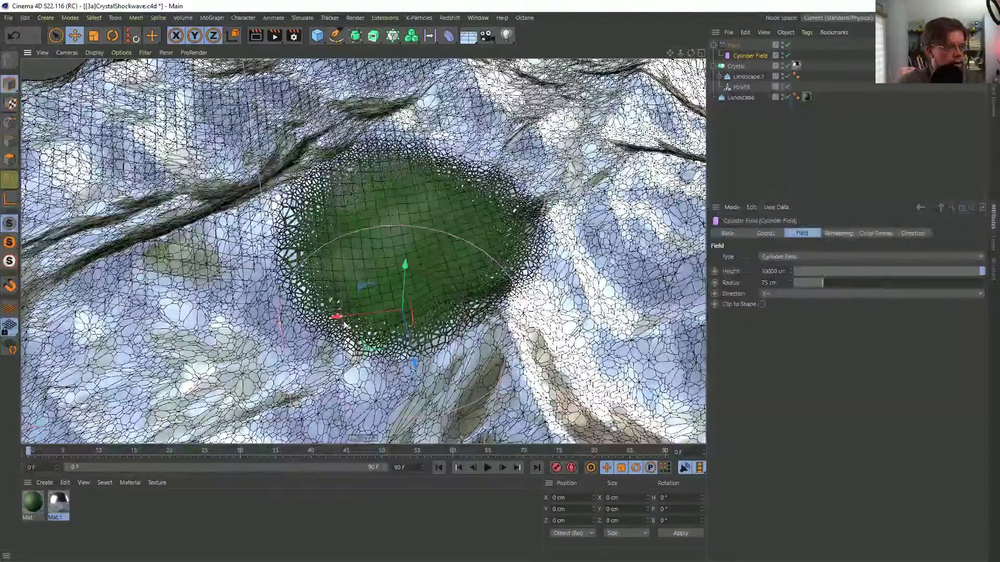
# - Set the contour mode in the Cylinder Field's remapping to Curve
pyautogui.click(837, 233)
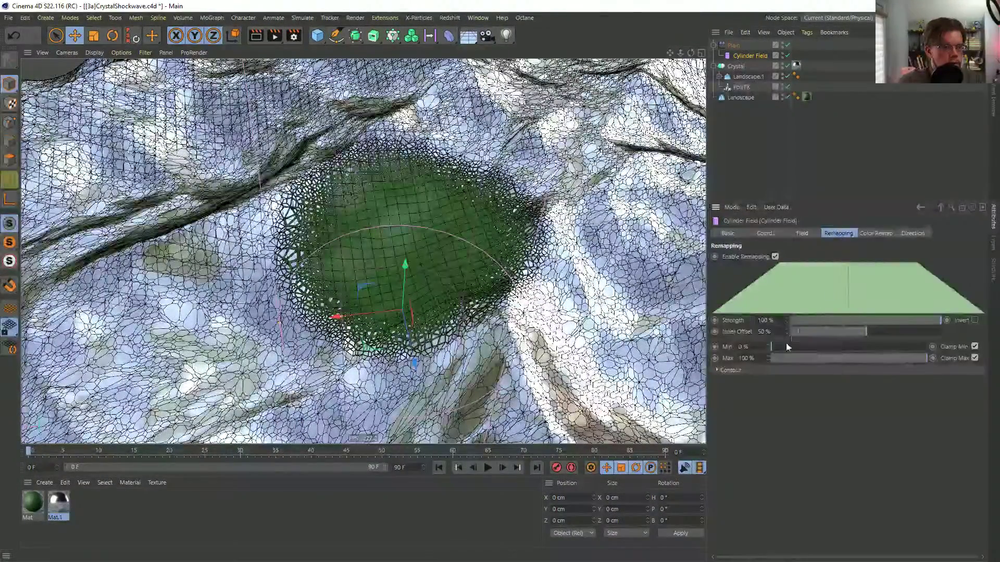
pyautogui.click(728, 370)
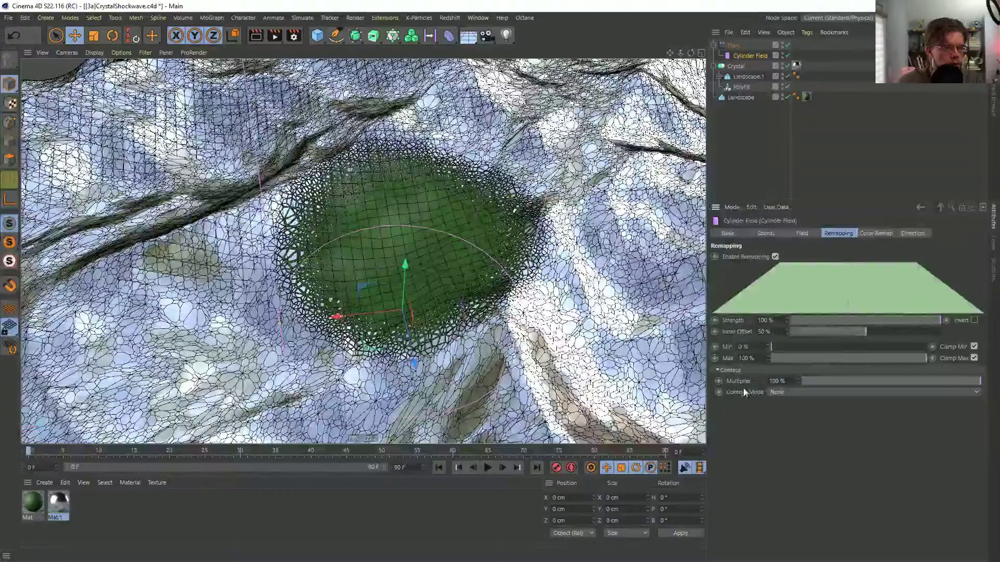
pyautogui.click(797, 392)
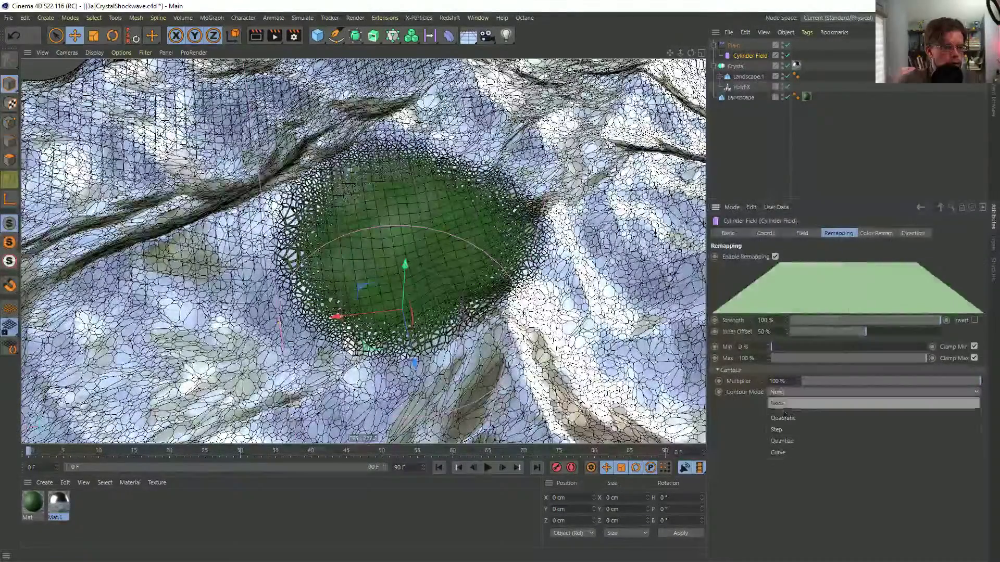
pyautogui.click(793, 456)
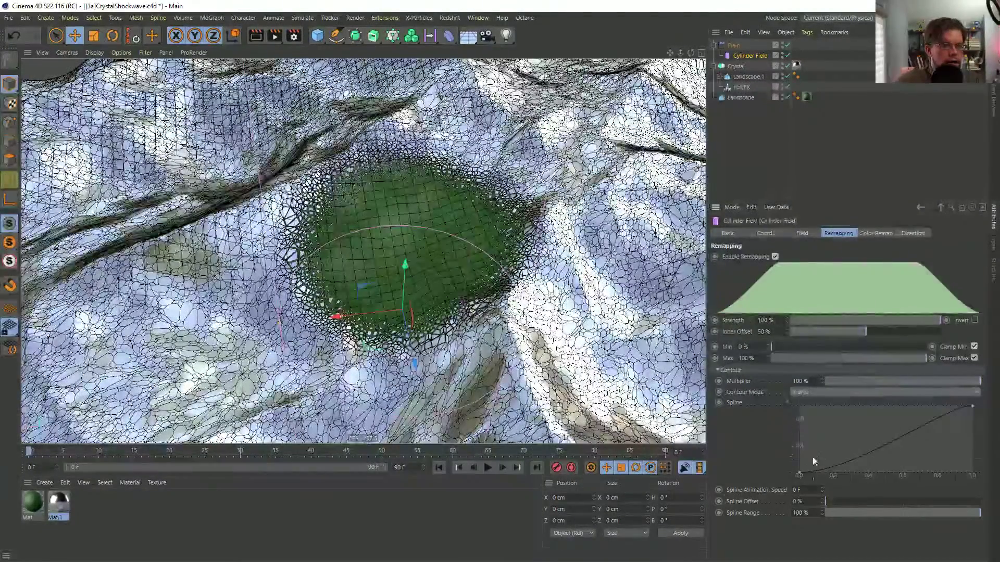
# - Reshape the Cylinder Field's contour spline into a valley by raising its start to the maximum and adding a midpoint at zero
pyautogui.moveTo(799, 473); pyautogui.dragTo(775, 389)
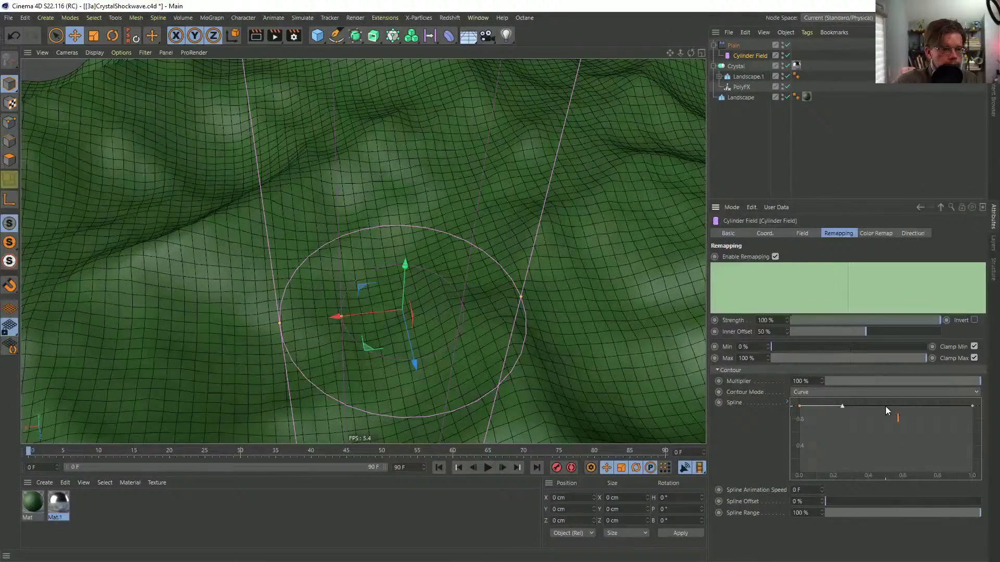
pyautogui.keyDown('ctrl'); pyautogui.moveTo(886, 406); pyautogui.dragTo(888, 481); pyautogui.keyUp('ctrl')
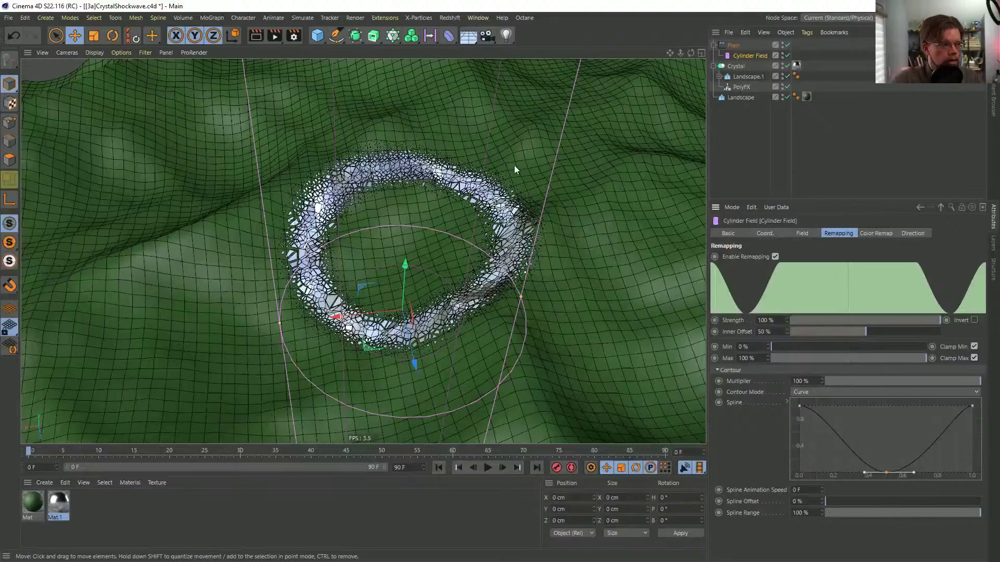
# - Enlarge the Cylinder Field's radius slightly in the viewport and inspect the crystal ring up close
pyautogui.keyDown('alt'); pyautogui.moveTo(470, 278); pyautogui.dragTo(490, 365); pyautogui.keyUp('alt')
pyautogui.keyDown('alt'); pyautogui.moveTo(501, 289); pyautogui.dragTo(500, 281); pyautogui.keyUp('alt')
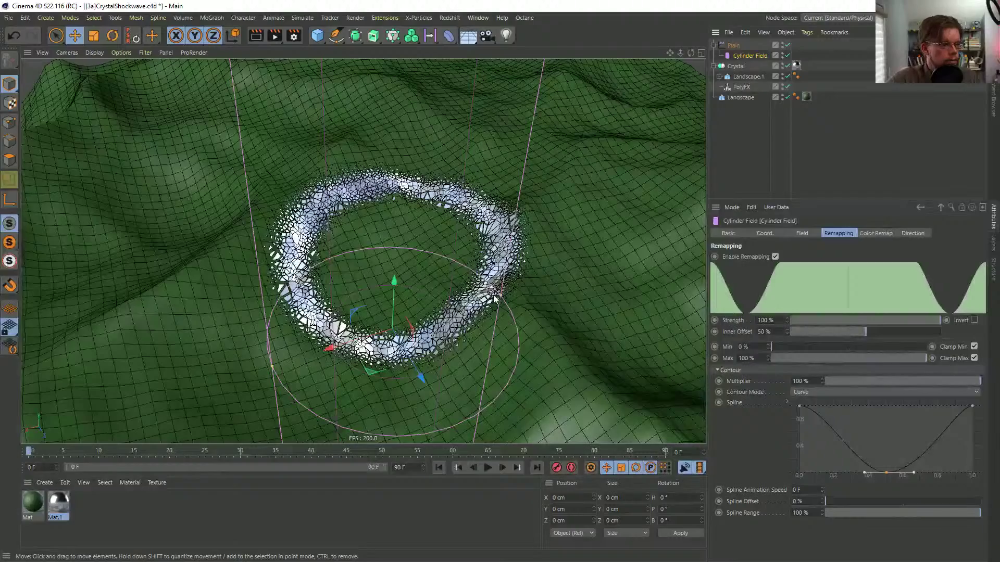
pyautogui.moveTo(499, 295); pyautogui.dragTo(425, 270)
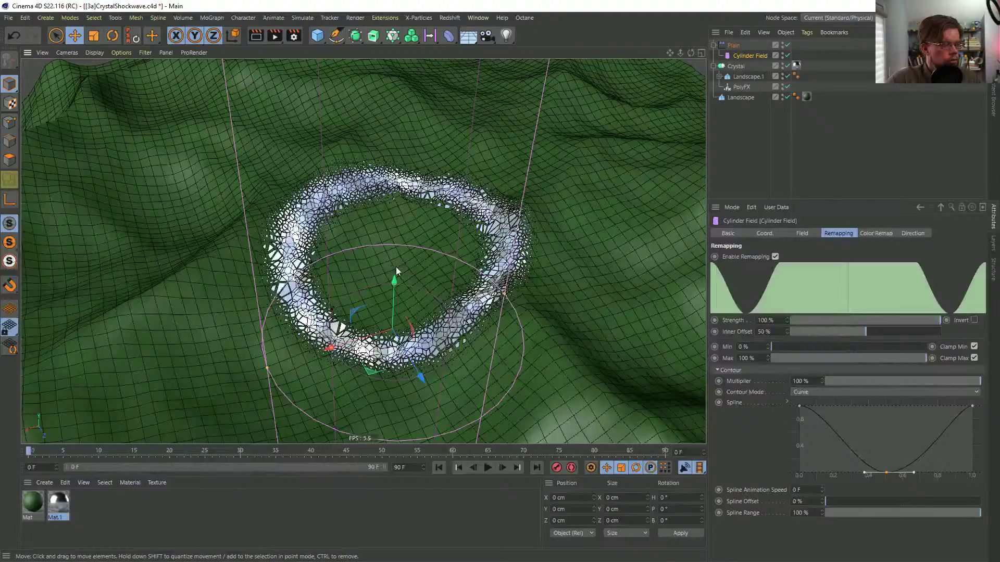
pyautogui.keyDown('alt'); pyautogui.moveTo(404, 268); pyautogui.dragTo(442, 255, button='right'); pyautogui.keyUp('alt')
pyautogui.keyDown('alt'); pyautogui.moveTo(442, 255); pyautogui.dragTo(448, 260); pyautogui.keyUp('alt')
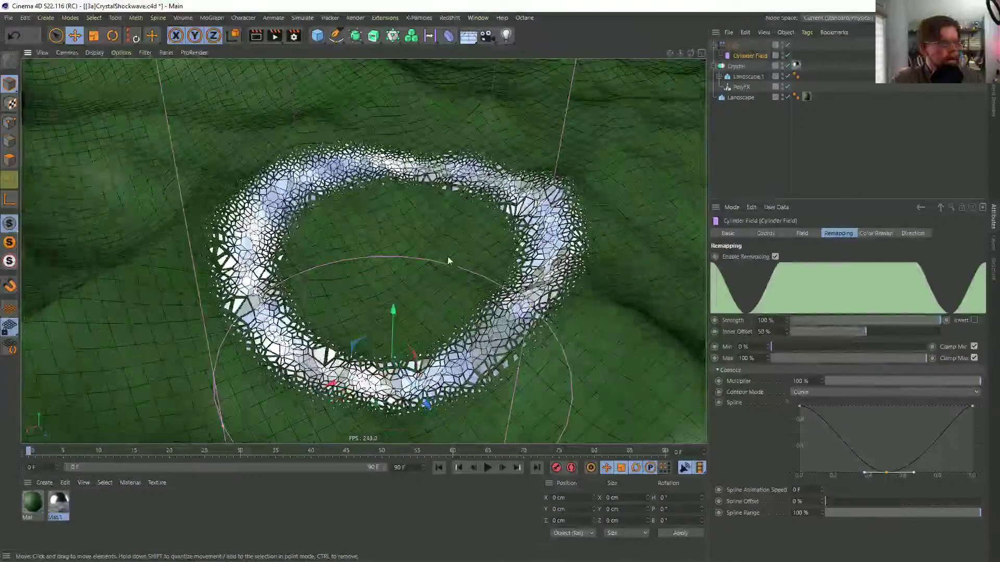
# - Delete the Invert layer from the Plain effector's falloff
pyautogui.click(733, 47)
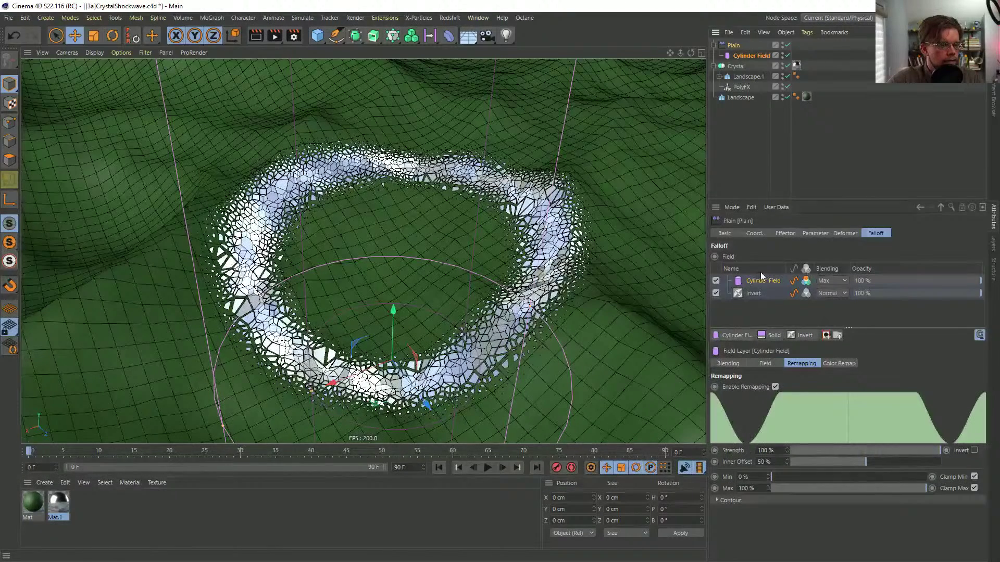
pyautogui.click(755, 294)
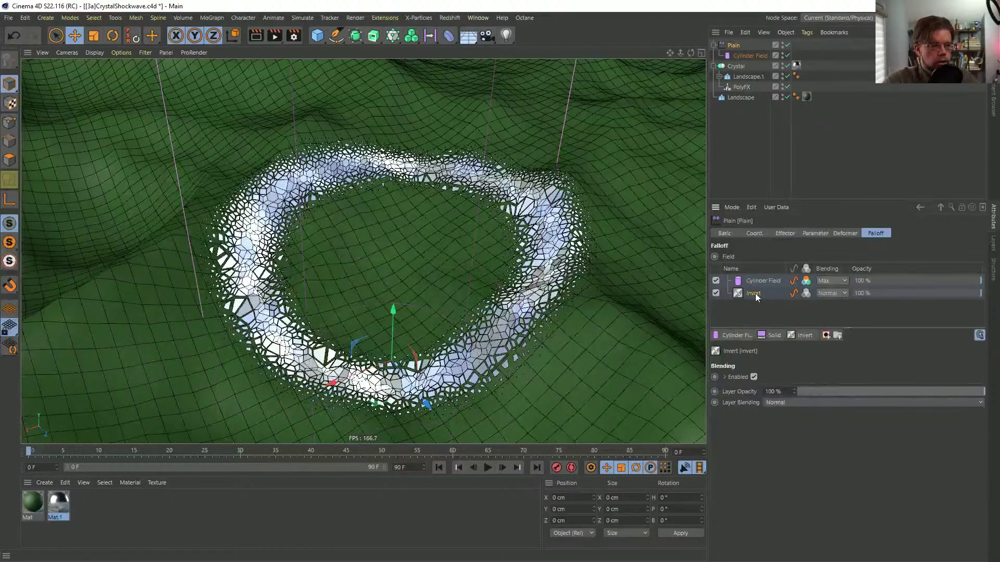
pyautogui.press('Delete')
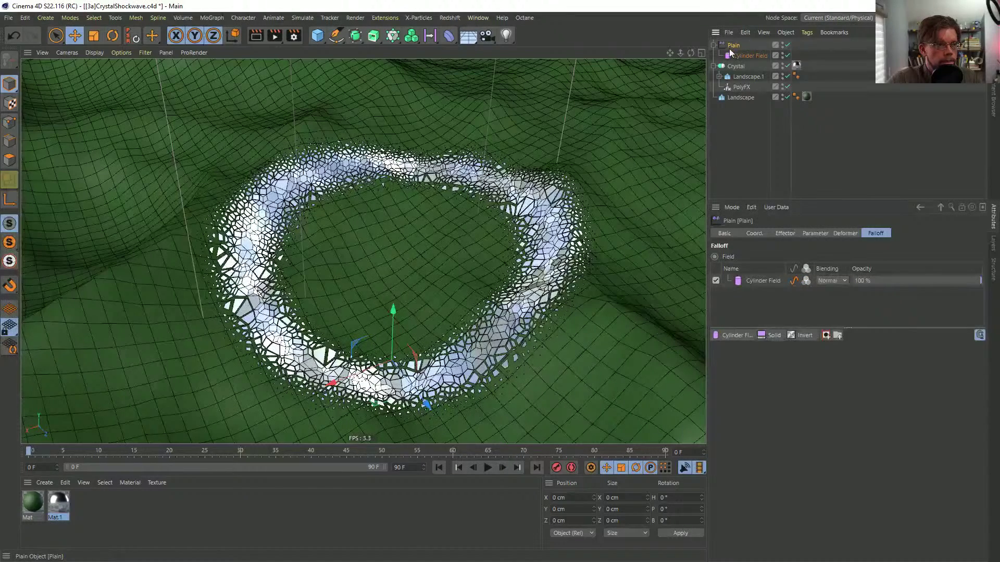
# - Check the Plain effector's scale parameters and rename the effector to Plain Scale
pyautogui.click(815, 233)
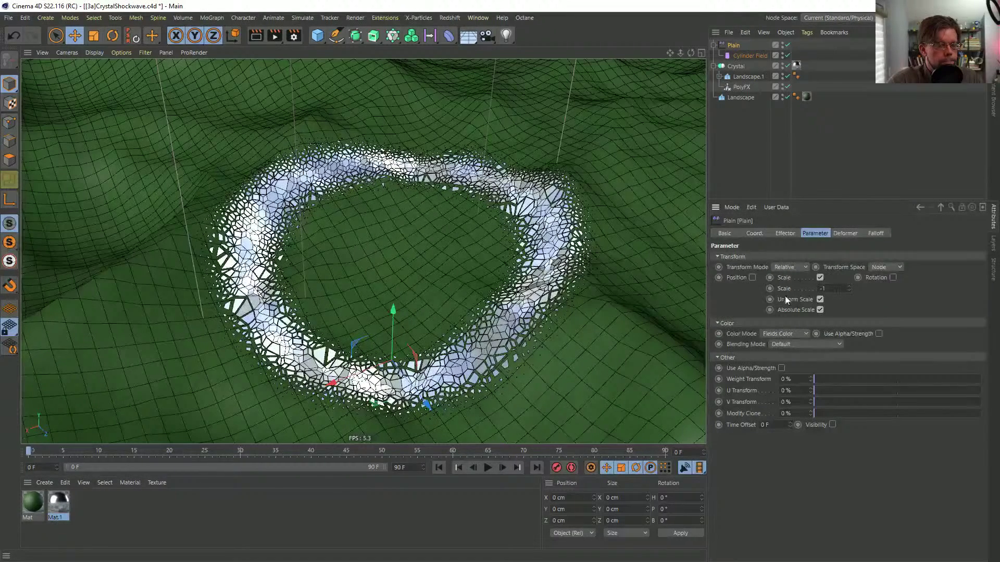
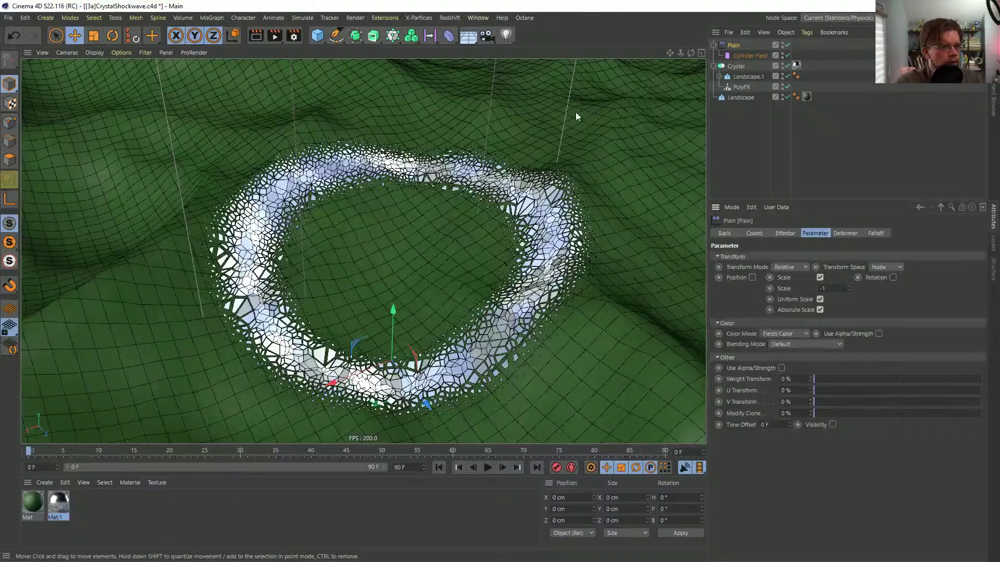
pyautogui.doubleClick(738, 46)
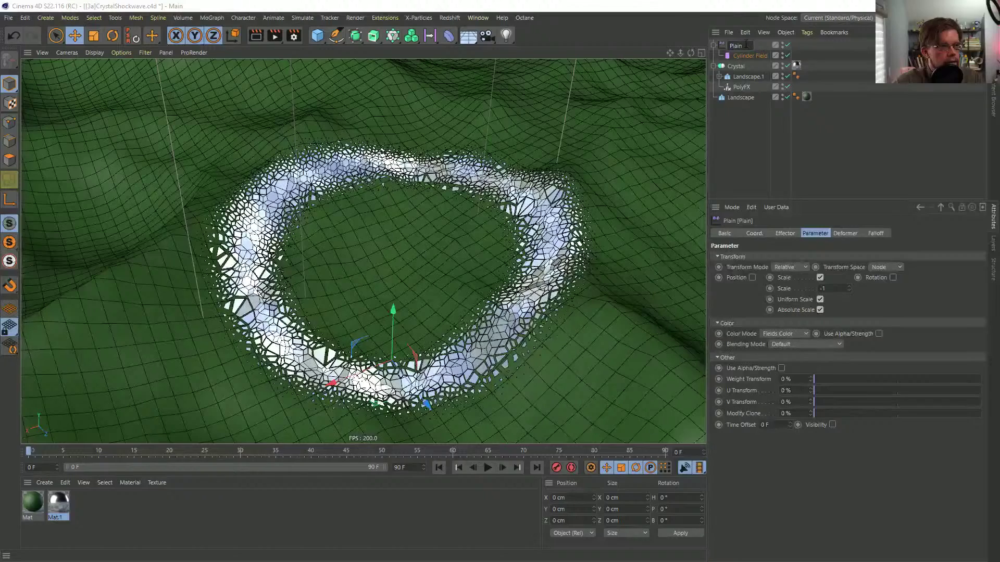
pyautogui.write('Scale')
pyautogui.press('Return')
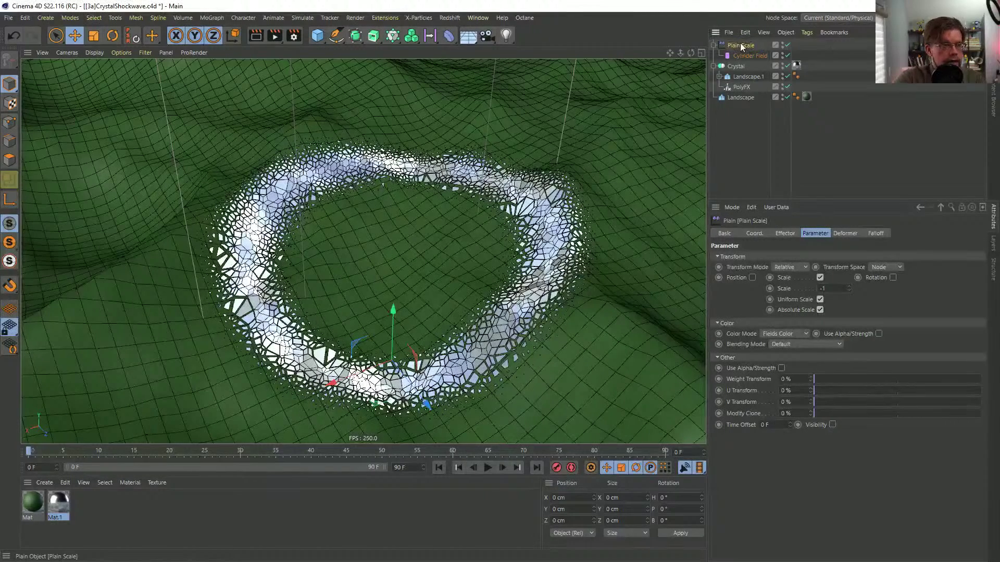
# - Add a second Plain effector to the PolyFX object
pyautogui.click(743, 88)
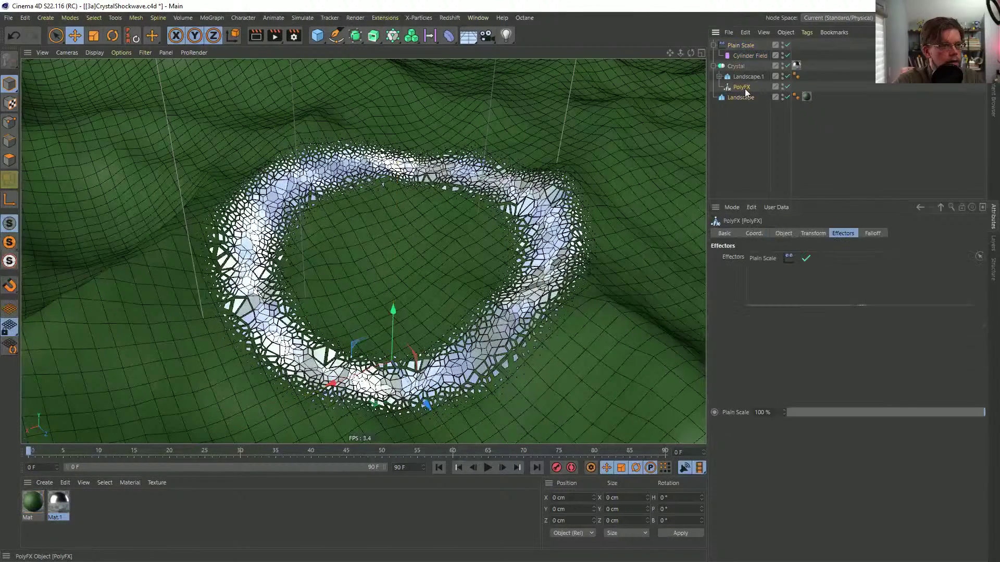
pyautogui.click(415, 42)
pyautogui.click(584, 52)
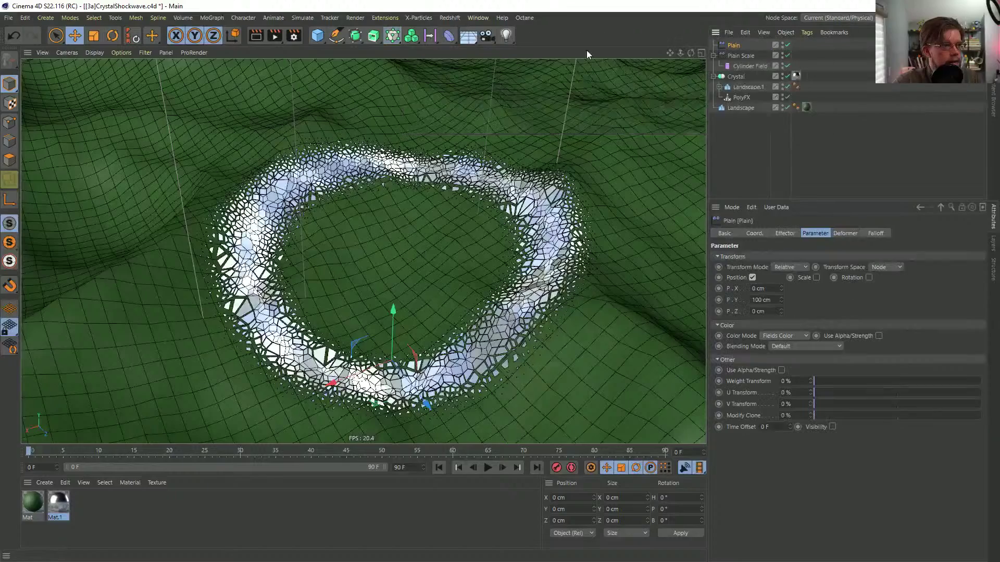
# - Set the new Plain effector's position offset to 0 cm in Y and 11 cm in Z
pyautogui.click(752, 278)
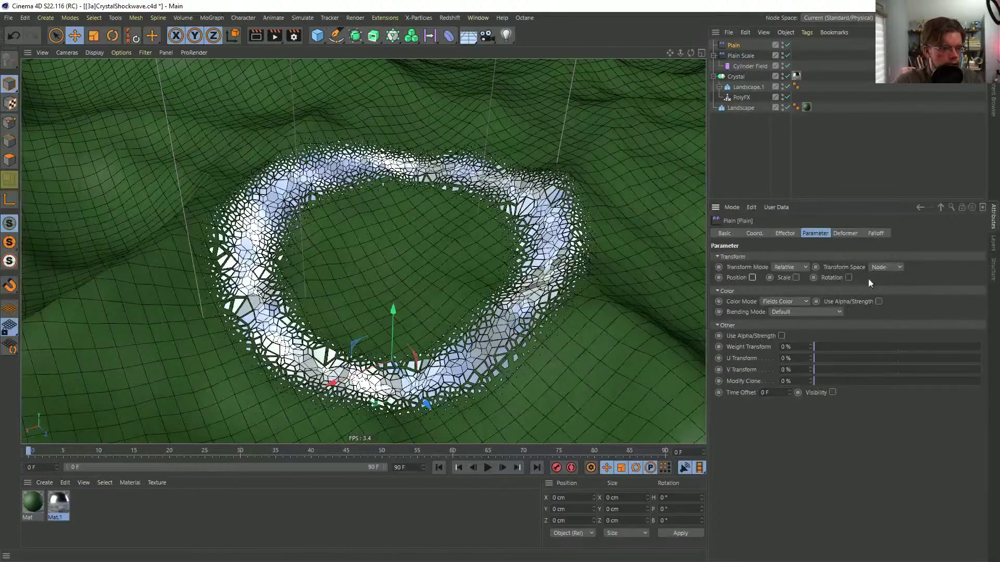
pyautogui.doubleClick(766, 300)
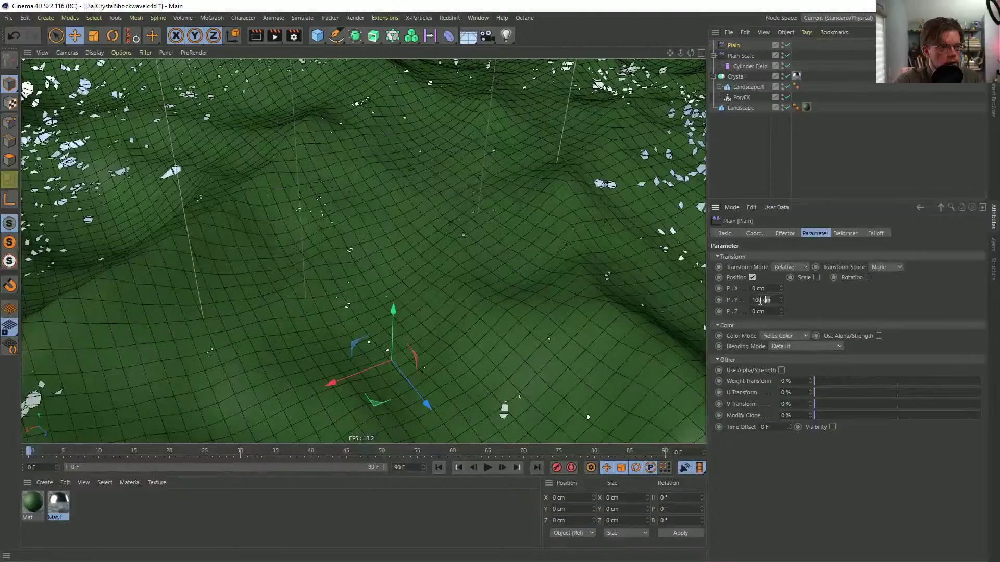
pyautogui.write('0')
pyautogui.press('Tab')
pyautogui.write('11')
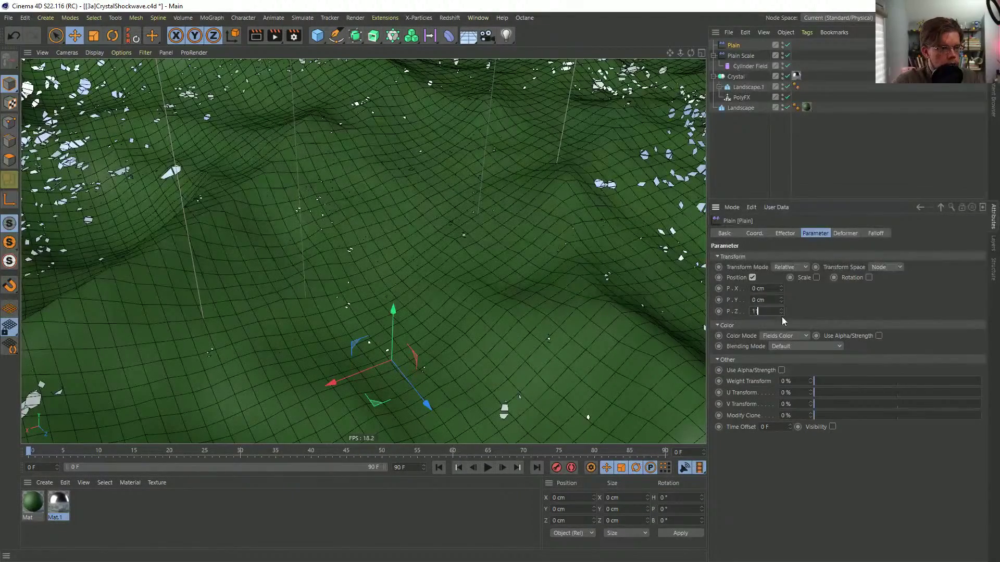
pyautogui.press('Return')
pyautogui.keyDown('alt'); pyautogui.moveTo(487, 347); pyautogui.dragTo(549, 250); pyautogui.keyUp('alt')
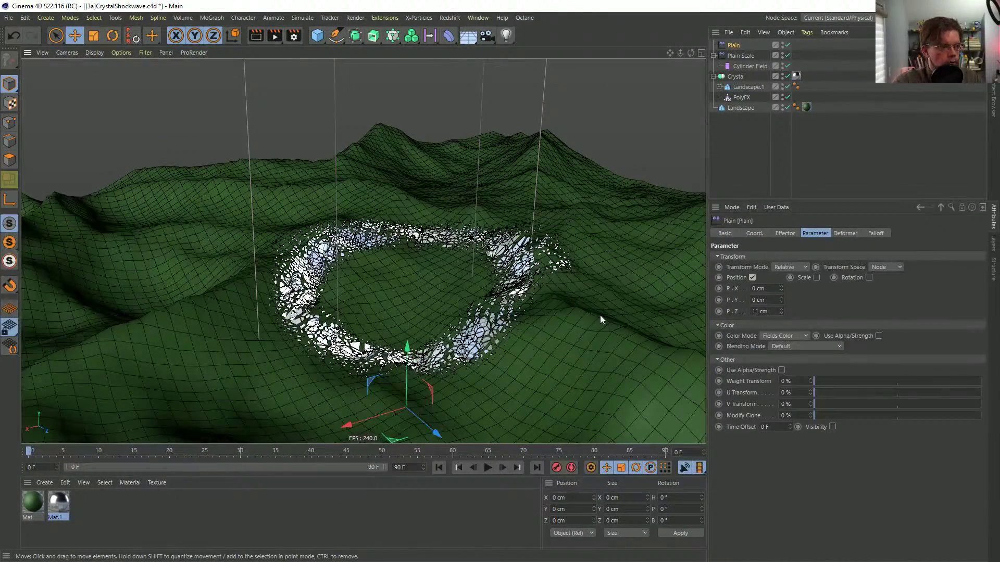
# - Reuse the existing Cylinder Field in the new Plain effector's falloff and inspect the displaced crystal pieces
pyautogui.click(877, 233)
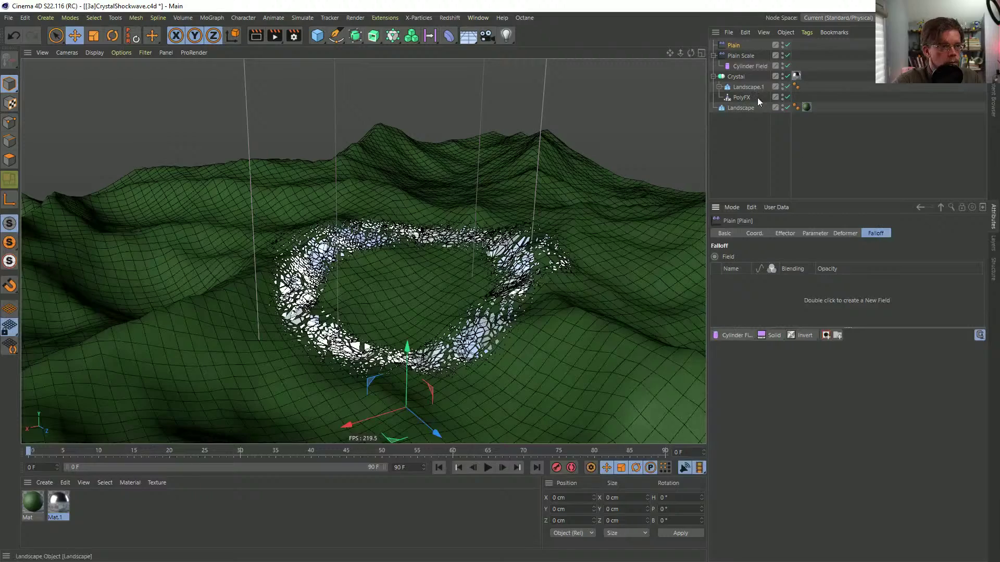
pyautogui.moveTo(750, 66); pyautogui.dragTo(753, 301)
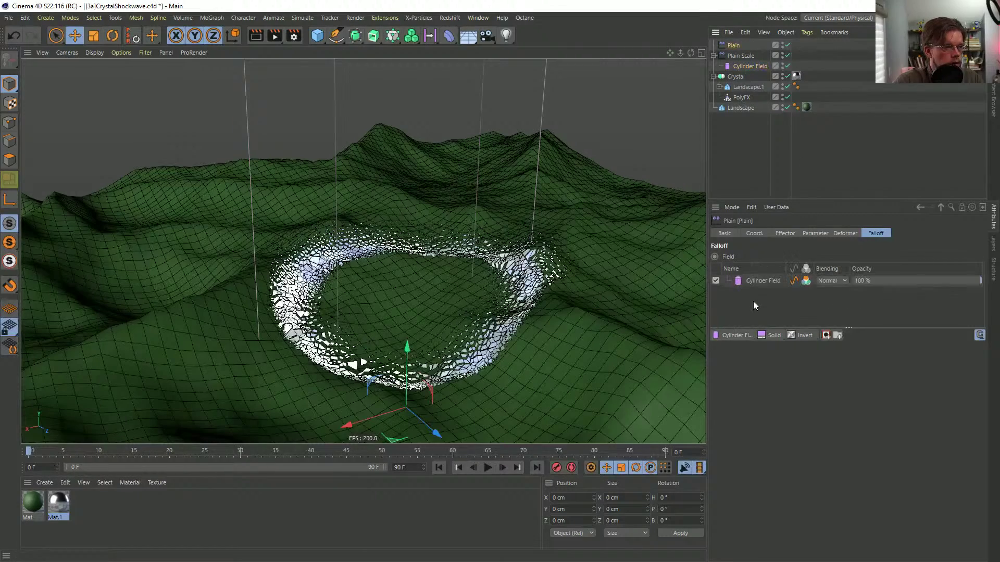
pyautogui.keyDown('alt'); pyautogui.moveTo(530, 307); pyautogui.dragTo(540, 292); pyautogui.keyUp('alt')
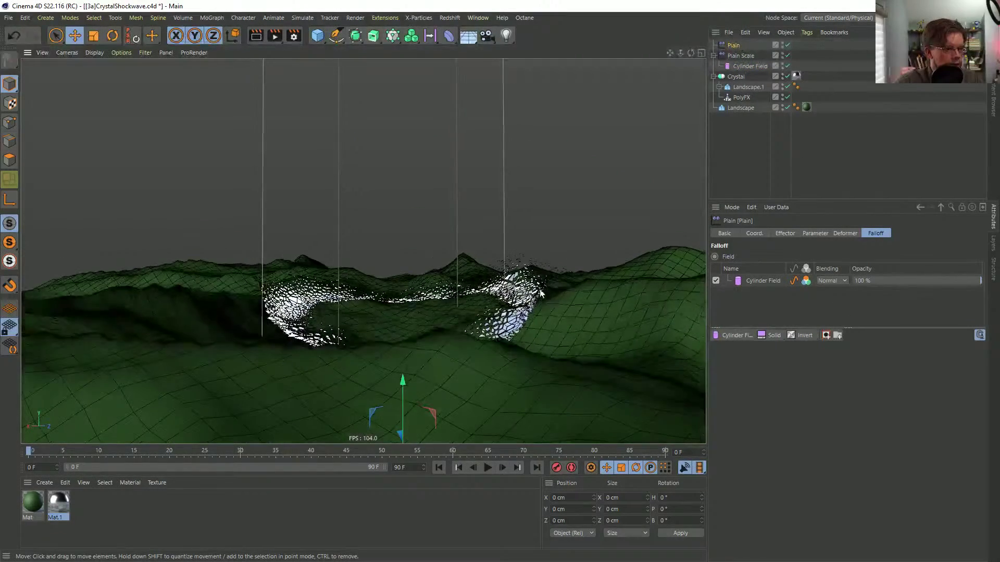
pyautogui.keyDown('alt'); pyautogui.moveTo(522, 301); pyautogui.dragTo(531, 328, button='right'); pyautogui.keyUp('alt')
pyautogui.keyDown('alt'); pyautogui.moveTo(448, 325); pyautogui.dragTo(464, 321); pyautogui.keyUp('alt')
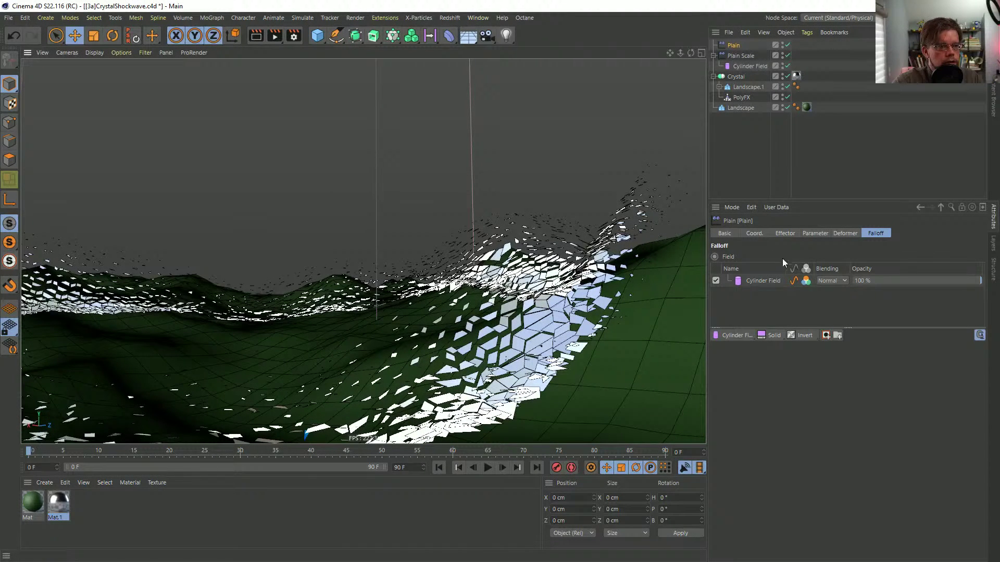
# - Add an Invert layer above the Cylinder Field in the new Plain effector's falloff and inspect the ring
pyautogui.moveTo(796, 335); pyautogui.dragTo(821, 430)
pyautogui.keyDown('alt'); pyautogui.moveTo(592, 309); pyautogui.dragTo(560, 289); pyautogui.keyUp('alt')
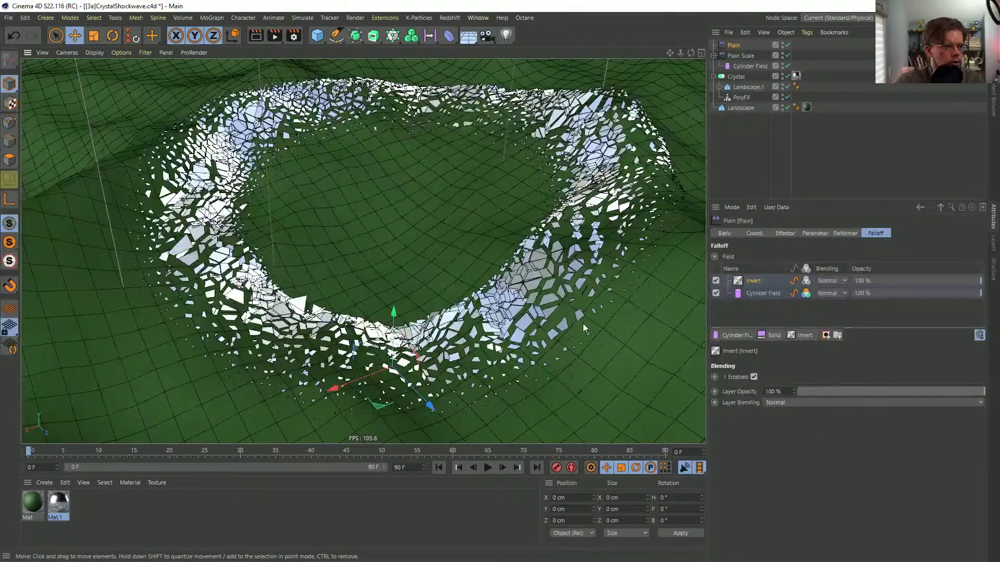
pyautogui.keyDown('alt'); pyautogui.moveTo(583, 325); pyautogui.dragTo(601, 301); pyautogui.keyUp('alt')
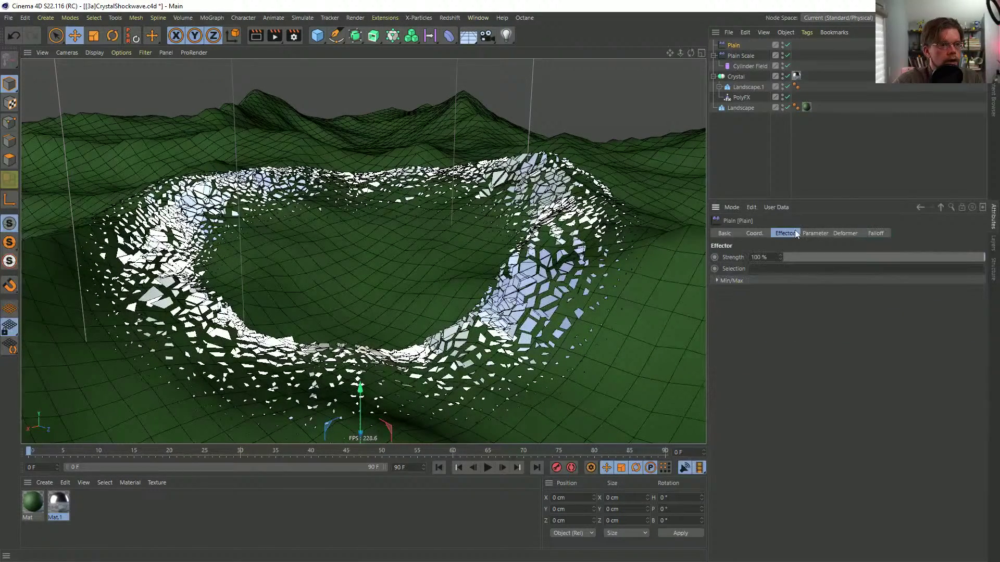
# - Reduce the new Plain effector's Z position offset, trying 2 cm and settling on 3 cm
pyautogui.click(816, 234)
pyautogui.moveTo(772, 311); pyautogui.dragTo(740, 316)
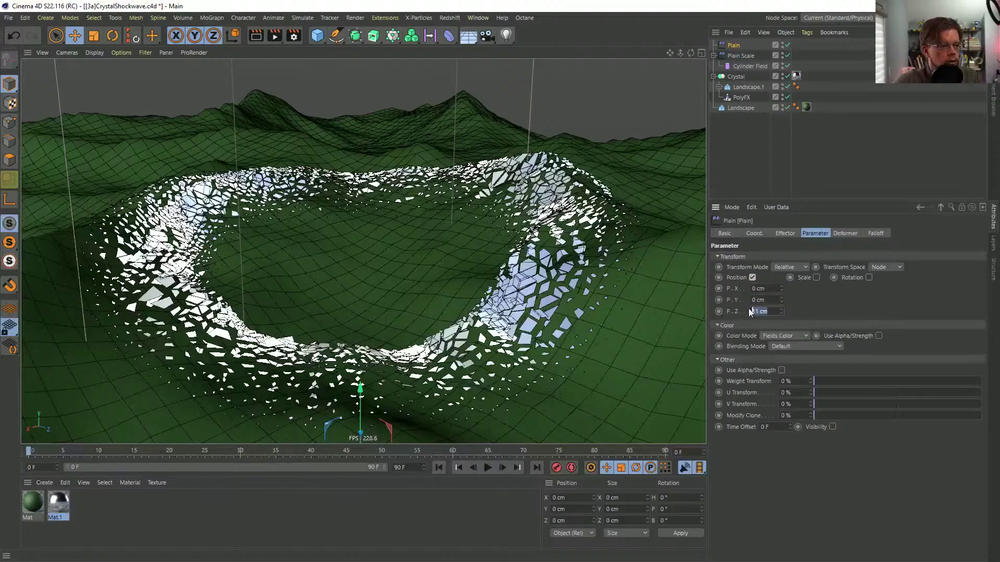
pyautogui.keyDown('alt'); pyautogui.moveTo(637, 273); pyautogui.dragTo(638, 310); pyautogui.keyUp('alt')
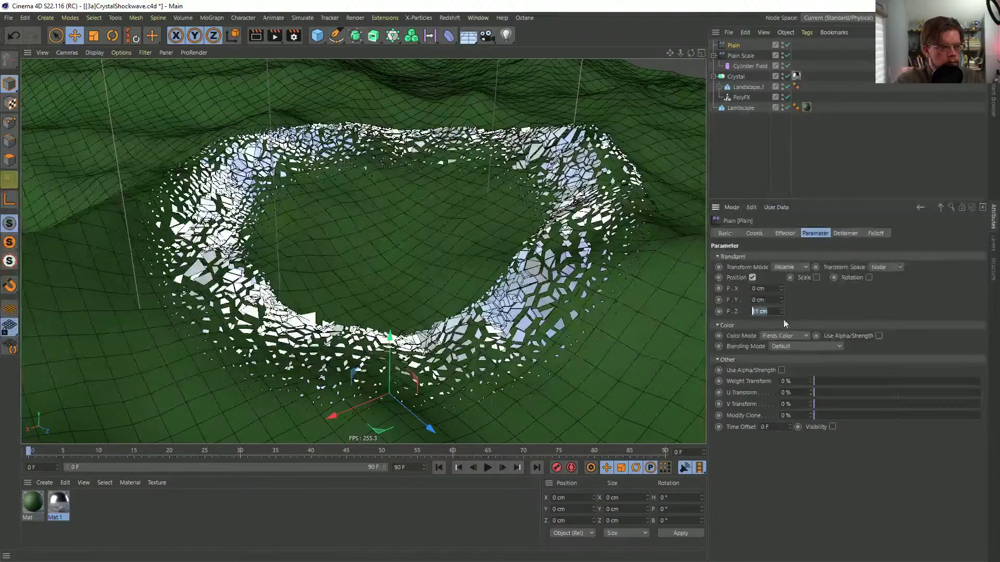
pyautogui.write('2')
pyautogui.press('Return')
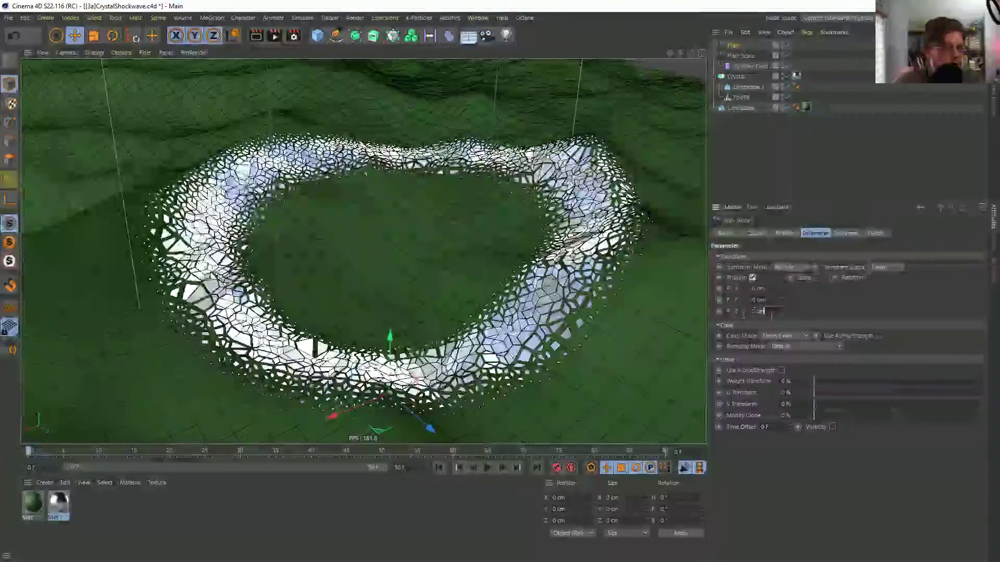
pyautogui.write('3')
pyautogui.press('Return')
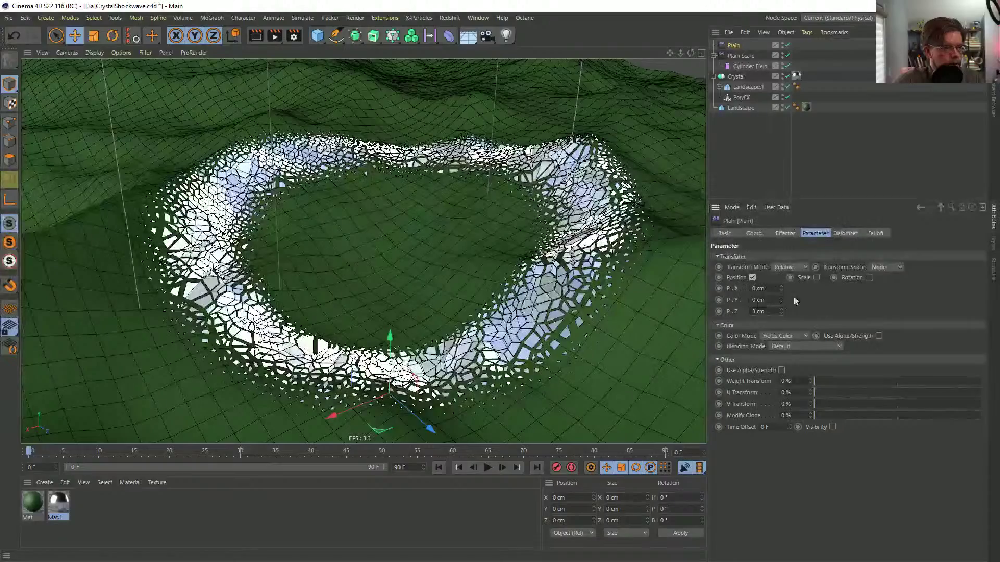
# - Enable scale on the new Plain effector with Absolute Scale, set X, Y and Z to -0.25, and inspect the ring
pyautogui.click(816, 277)
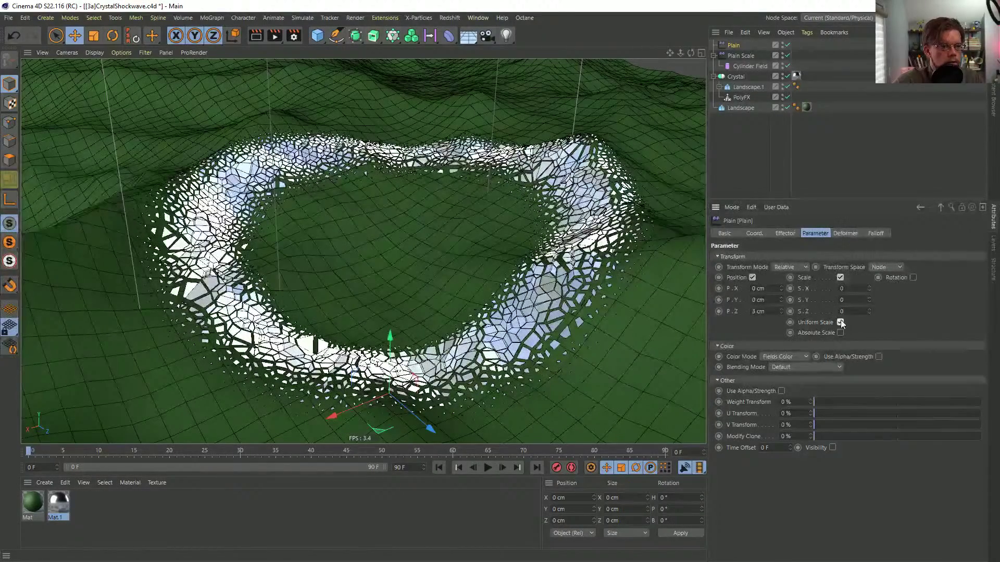
pyautogui.click(840, 323)
pyautogui.click(840, 300)
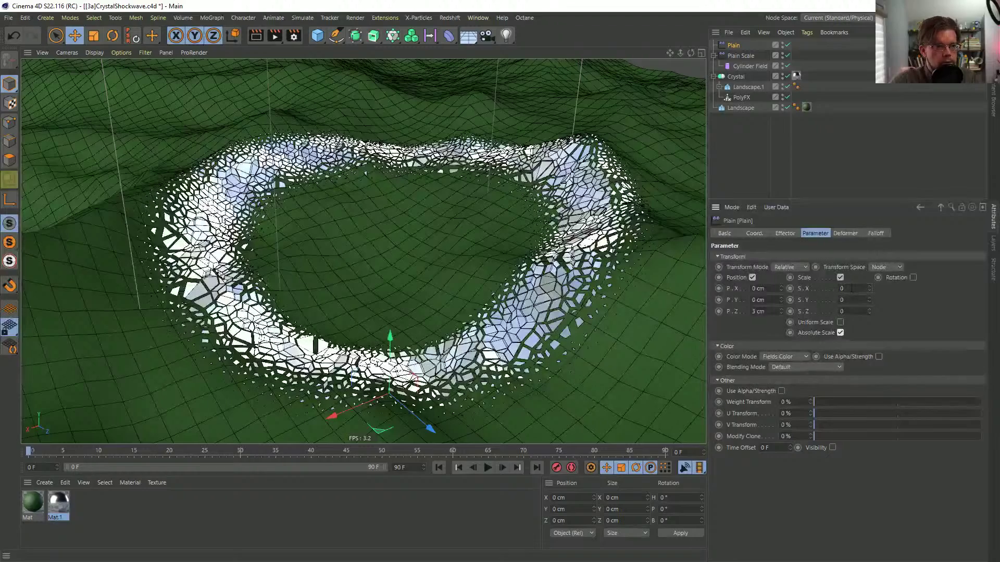
pyautogui.click(841, 288)
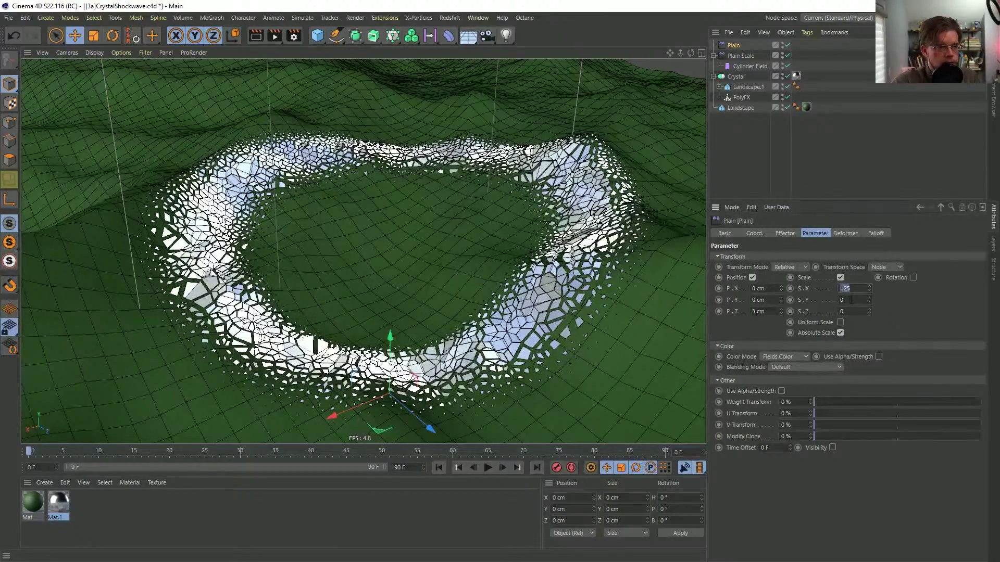
pyautogui.write('-0.25')
pyautogui.press('Tab')
pyautogui.write('-0.25')
pyautogui.press('Return')
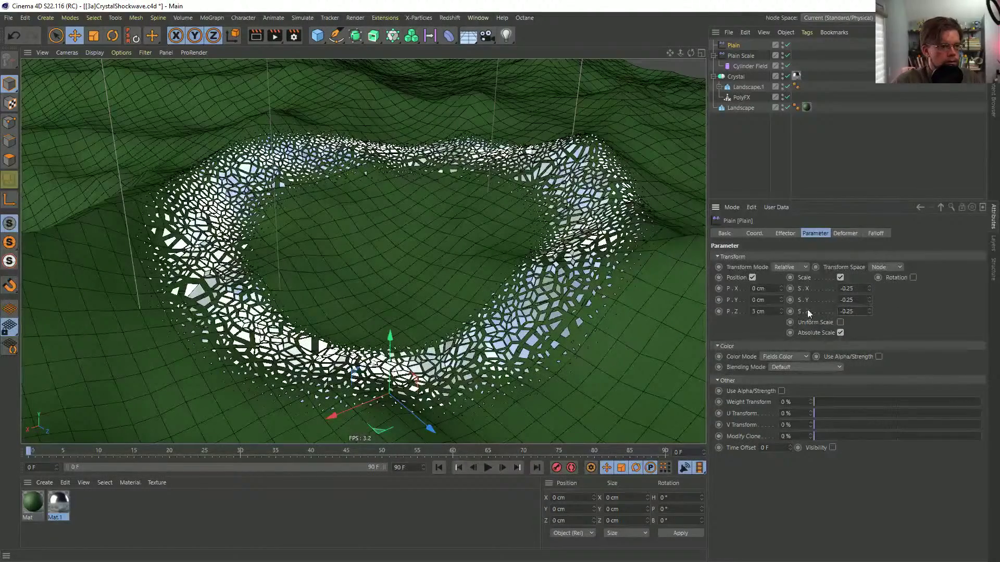
pyautogui.scroll(3, 364, 250)
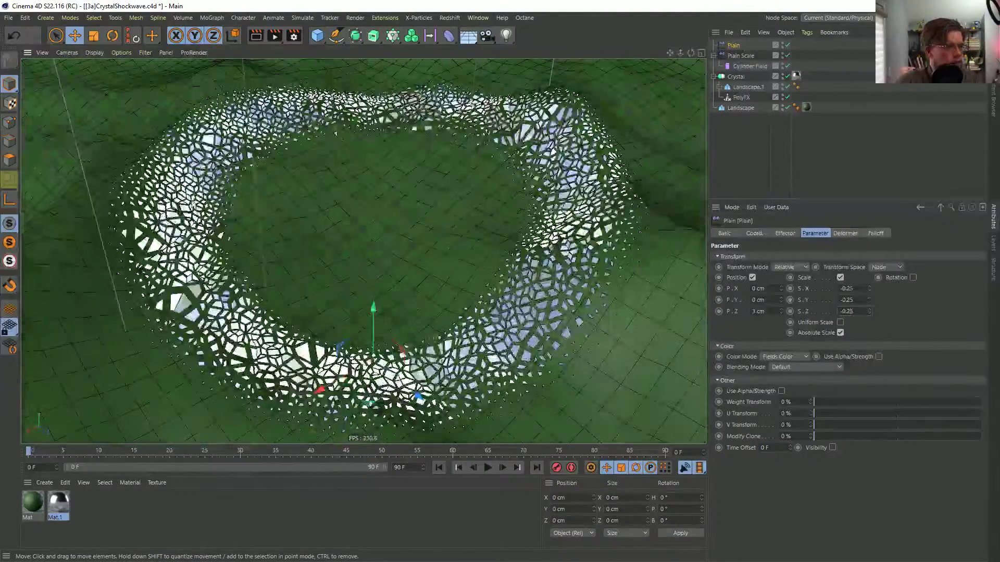
pyautogui.keyDown('alt'); pyautogui.moveTo(364, 250); pyautogui.dragTo(372, 211); pyautogui.keyUp('alt')
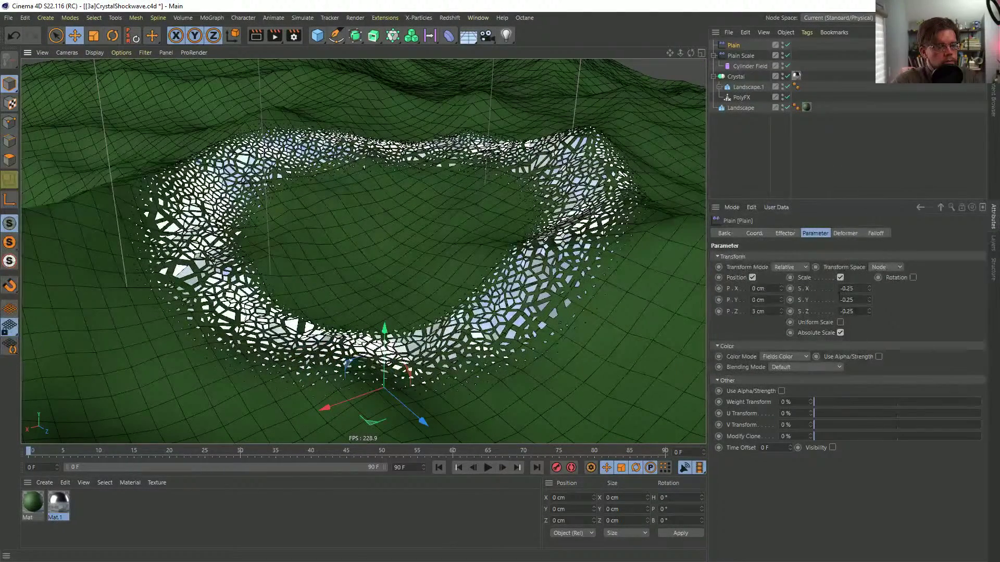
pyautogui.keyDown('alt'); pyautogui.moveTo(578, 271); pyautogui.dragTo(582, 294); pyautogui.keyUp('alt')
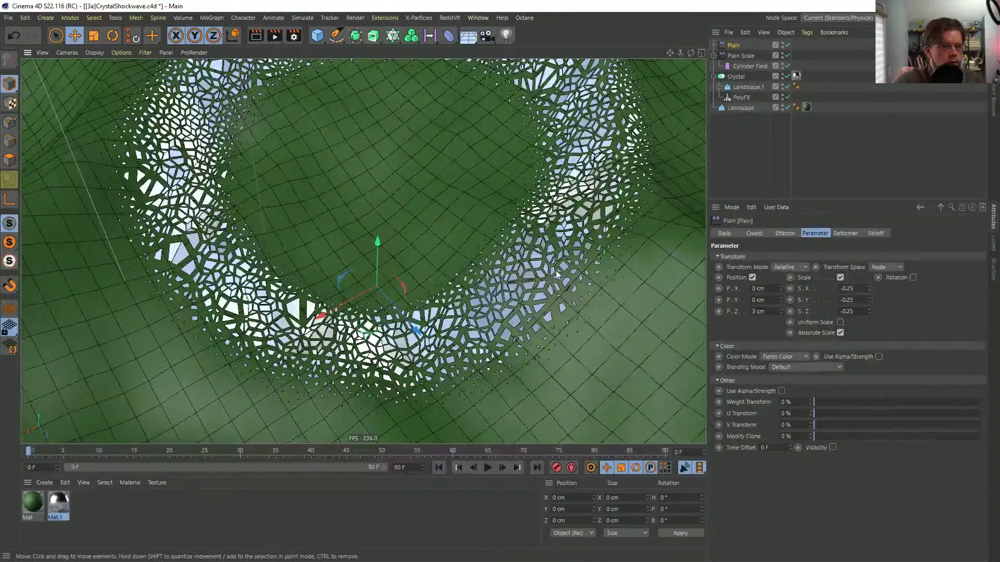
pyautogui.keyDown('alt'); pyautogui.moveTo(555, 271); pyautogui.dragTo(580, 209); pyautogui.keyUp('alt')
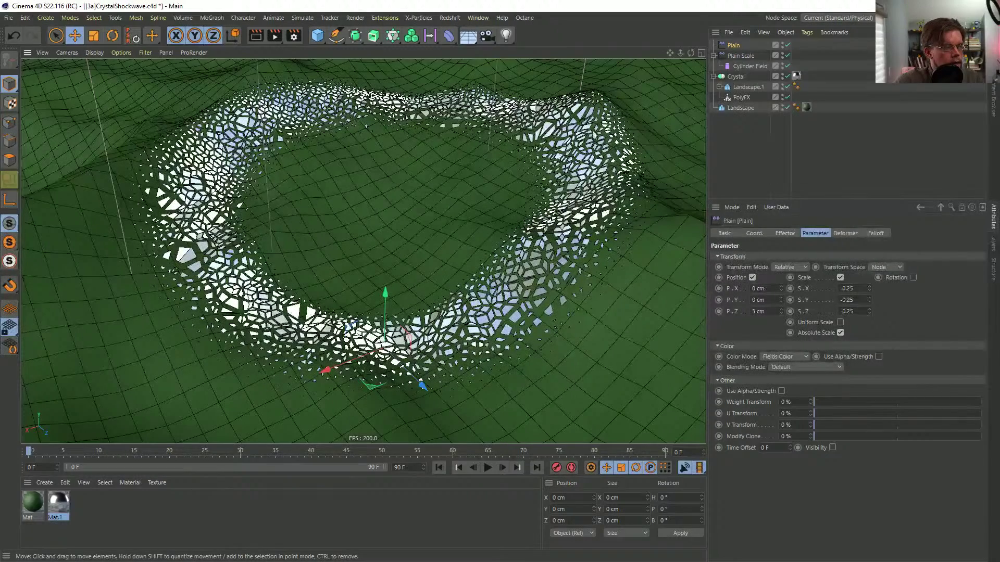
# - Disable the Plain effector and add a Random effector to the PolyFX object
pyautogui.click(787, 45)
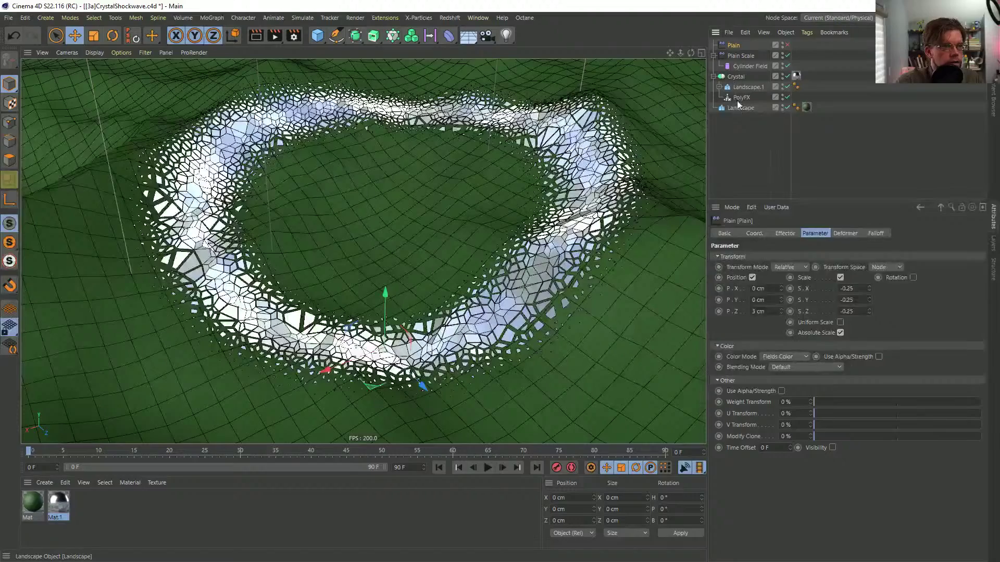
pyautogui.click(737, 99)
pyautogui.click(394, 38)
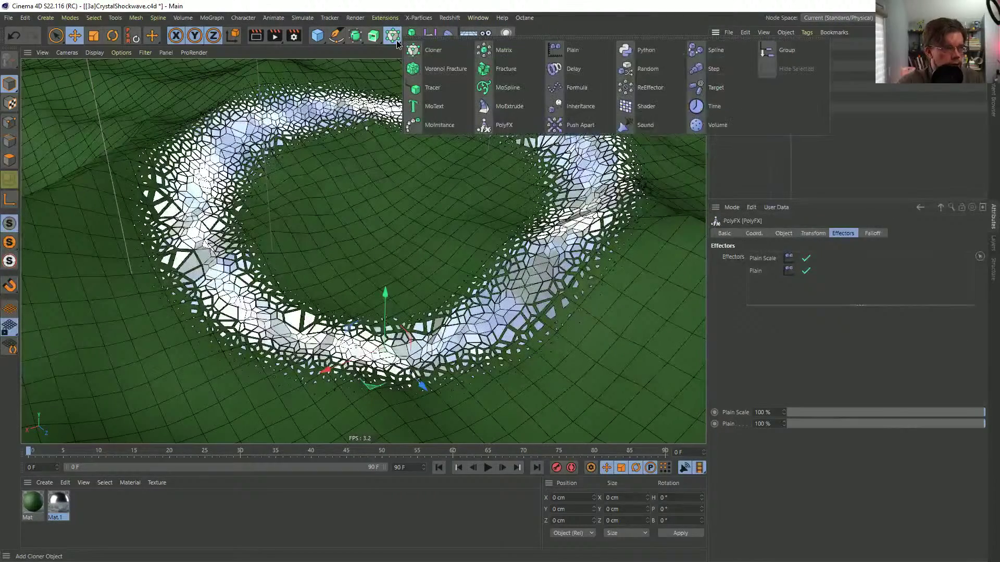
pyautogui.click(643, 67)
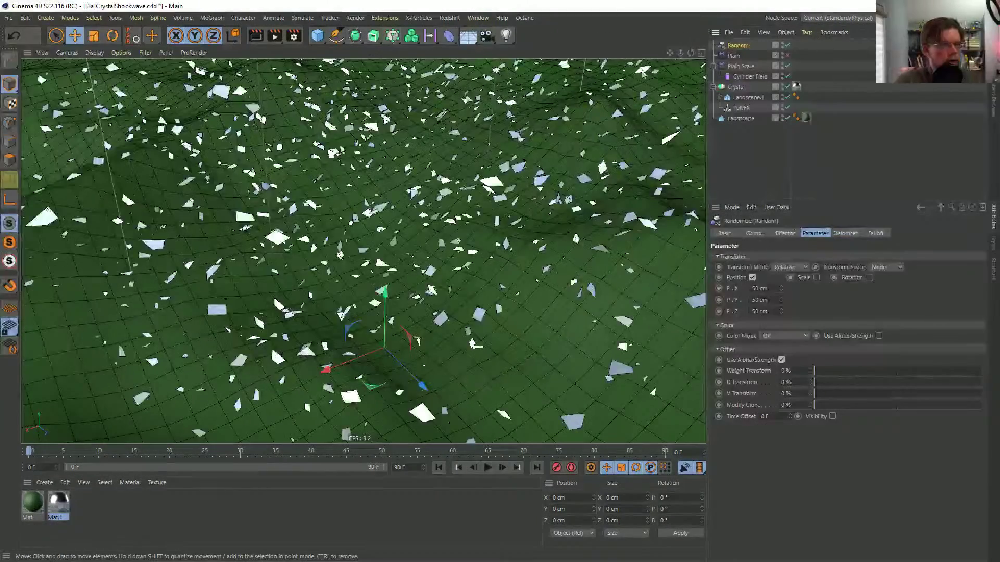
# - Set the Random effector's position offset to 1 cm in X, 1 cm in Y and 5 cm in Z
pyautogui.click(760, 289)
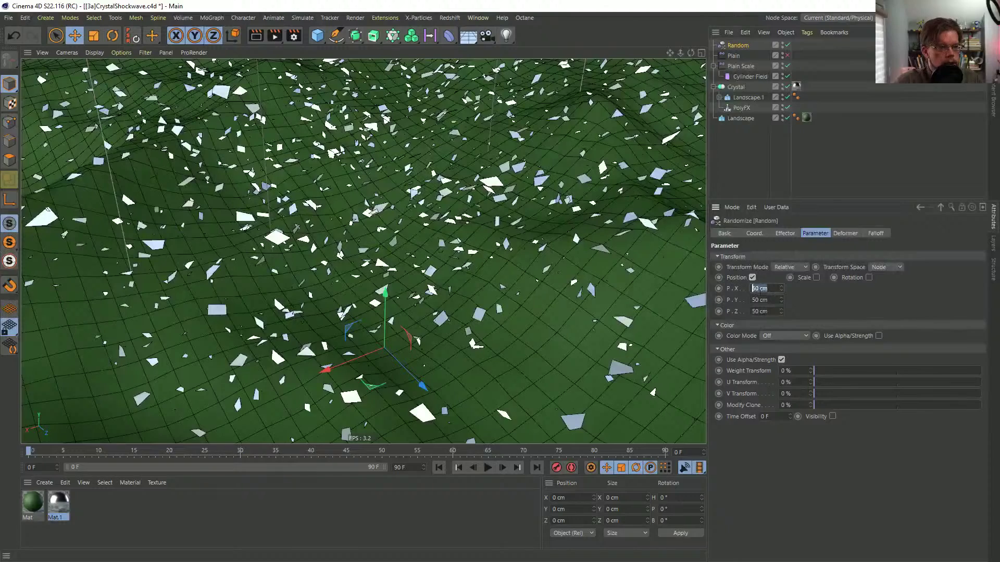
pyautogui.write('1')
pyautogui.press('Tab')
pyautogui.write('1')
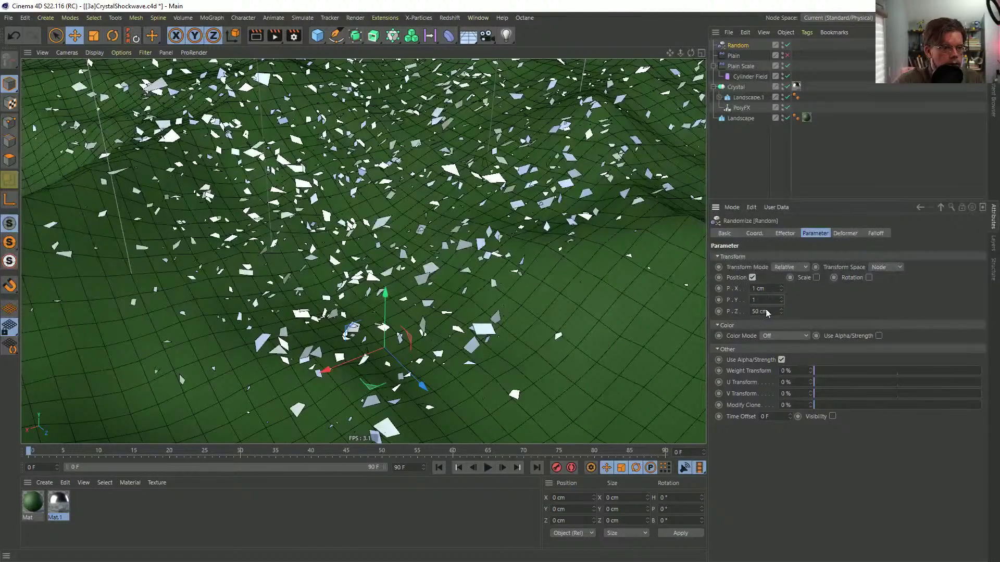
pyautogui.press('Return')
pyautogui.click(771, 311)
pyautogui.write('5')
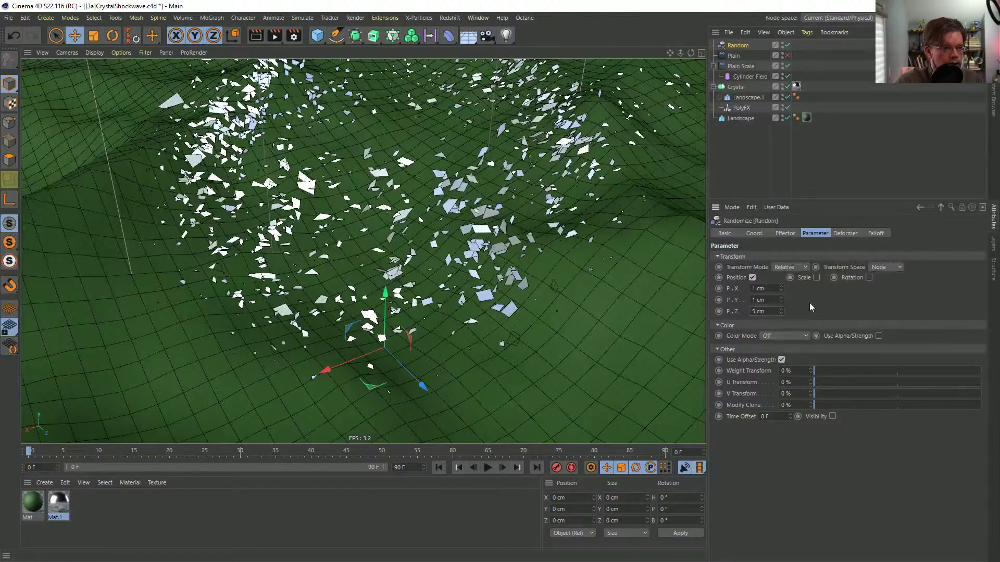
# - Enable scale on the Random effector with Absolute Scale and set X, Y and Z to -0.25
pyautogui.click(816, 278)
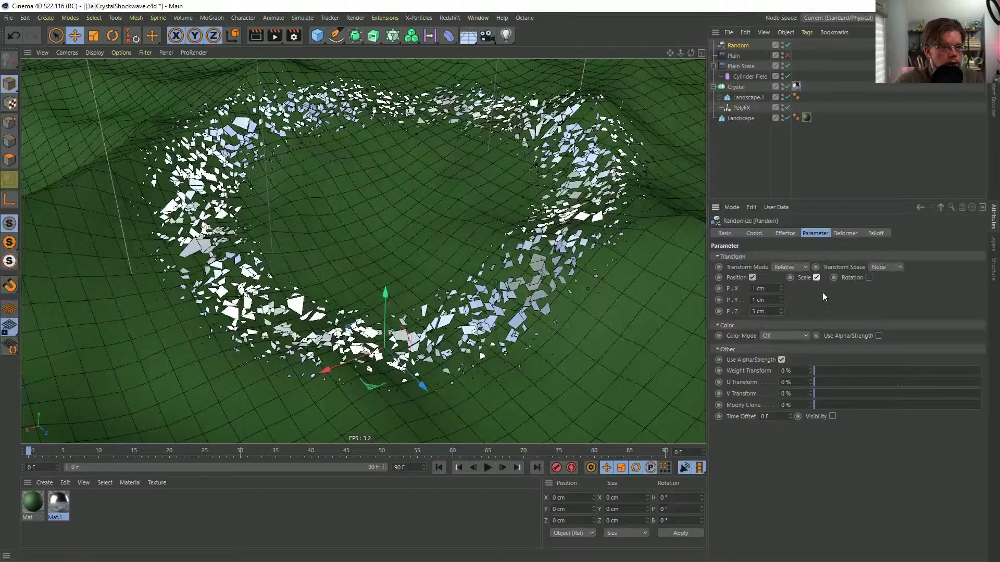
pyautogui.click(840, 333)
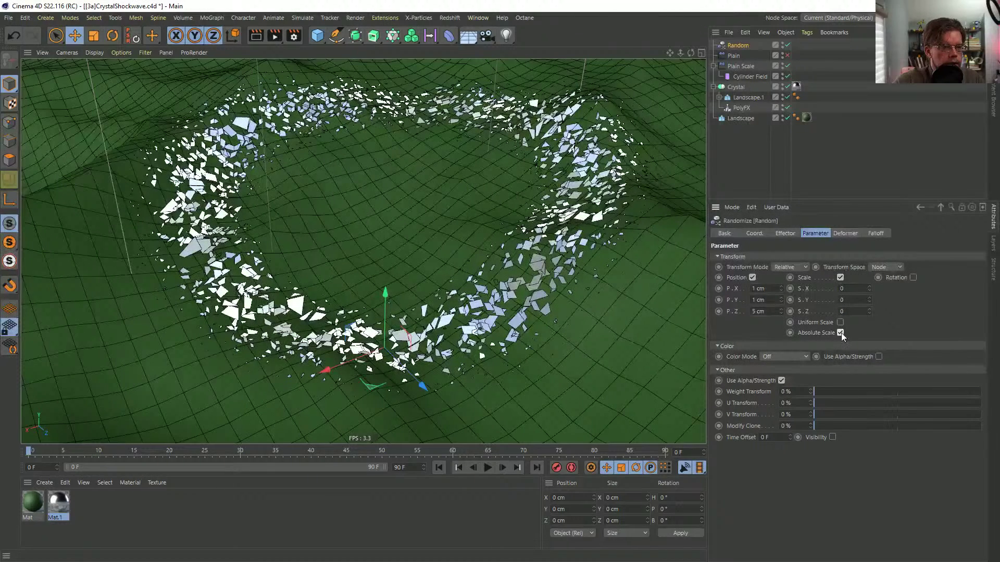
pyautogui.click(859, 289)
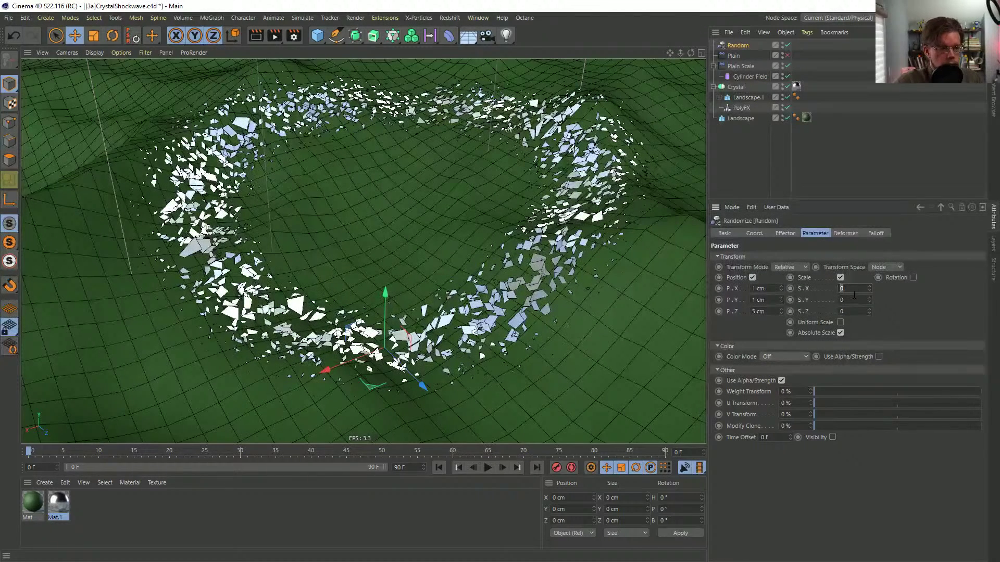
pyautogui.write('-.25-.25')
pyautogui.click(857, 311)
pyautogui.write('-.25')
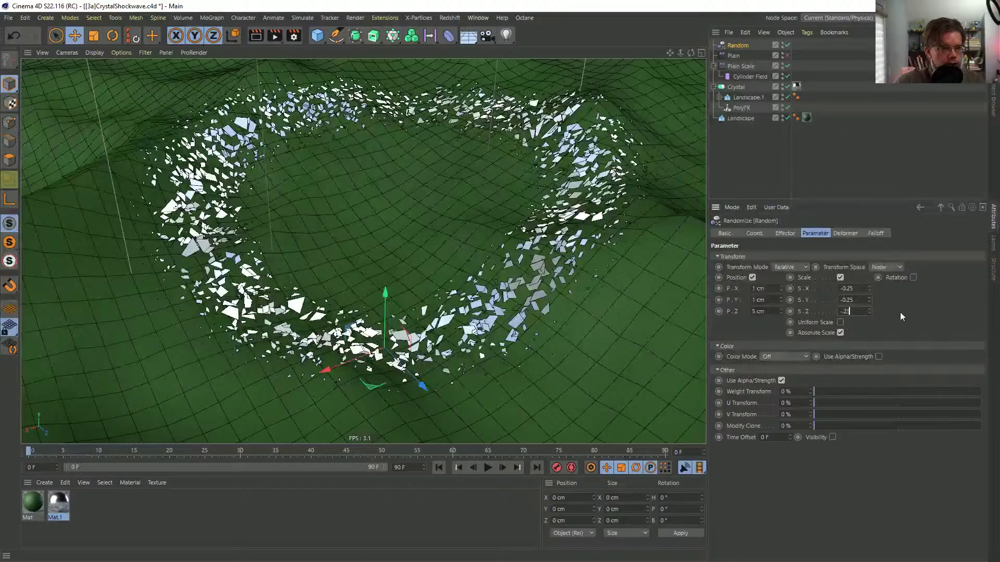
pyautogui.press('Return')
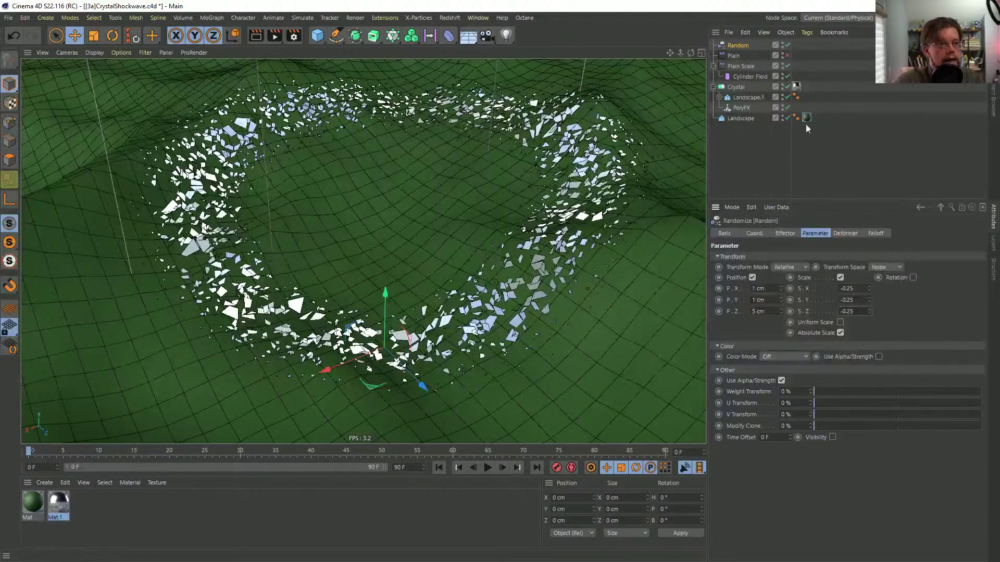
# - Reuse the existing Cylinder Field in the Random effector's falloff and add an Invert layer above it
pyautogui.click(875, 233)
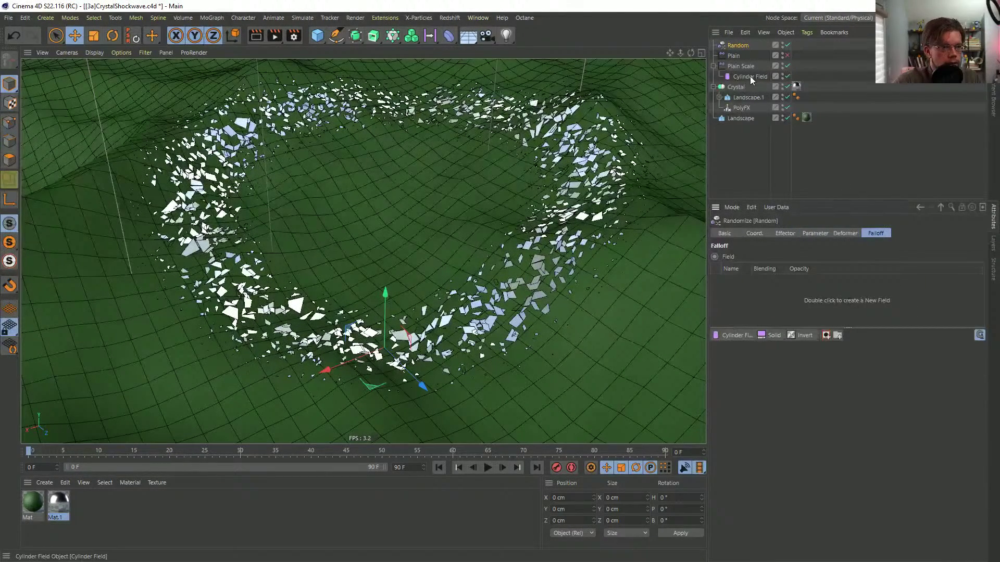
pyautogui.moveTo(750, 76); pyautogui.dragTo(778, 299)
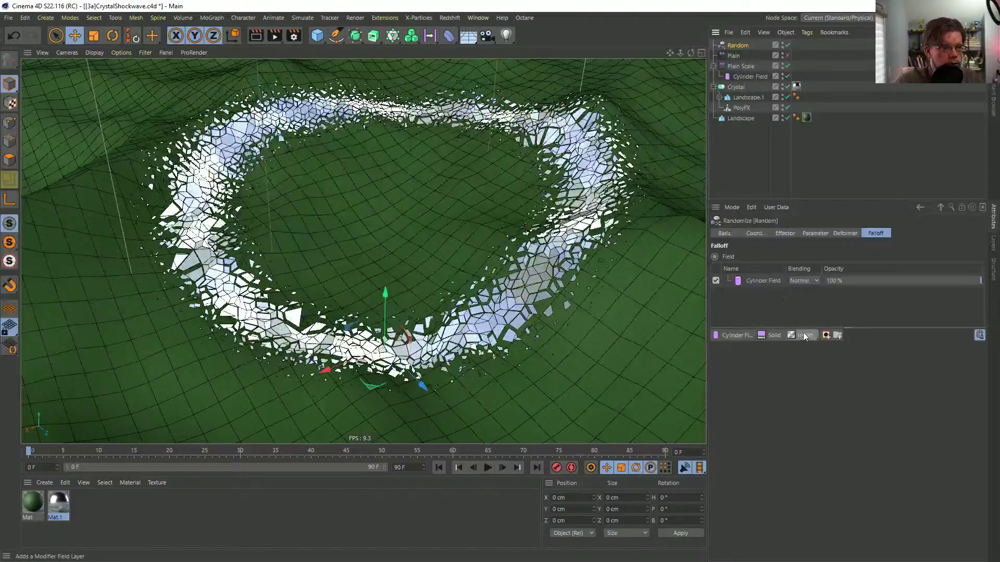
pyautogui.click(801, 335)
pyautogui.keyDown('alt'); pyautogui.moveTo(554, 282); pyautogui.dragTo(644, 252); pyautogui.keyUp('alt')
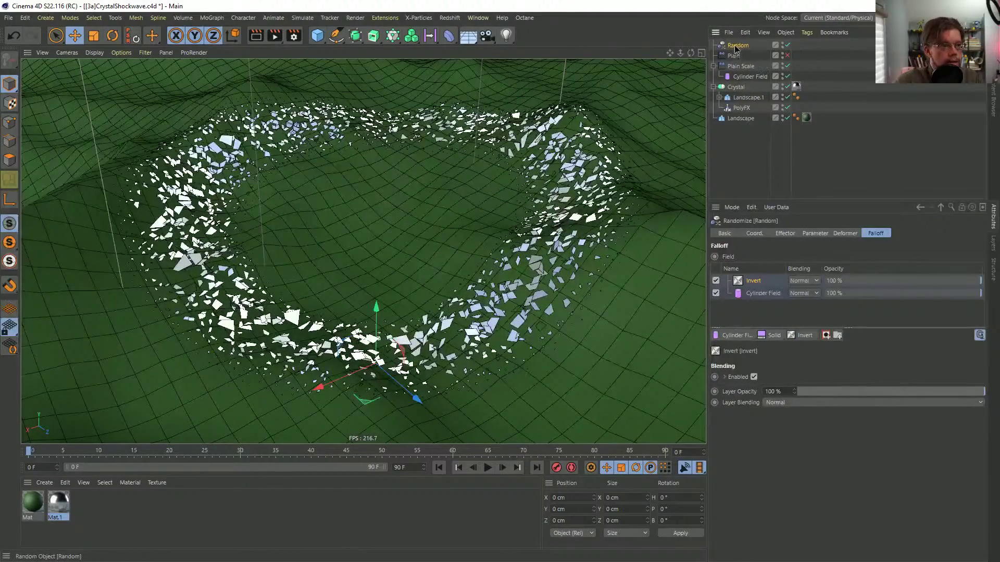
# - Reduce the Random effector's position offset to 0.5 cm in X and Y and 1 cm in Z
pyautogui.click(783, 233)
pyautogui.click(814, 233)
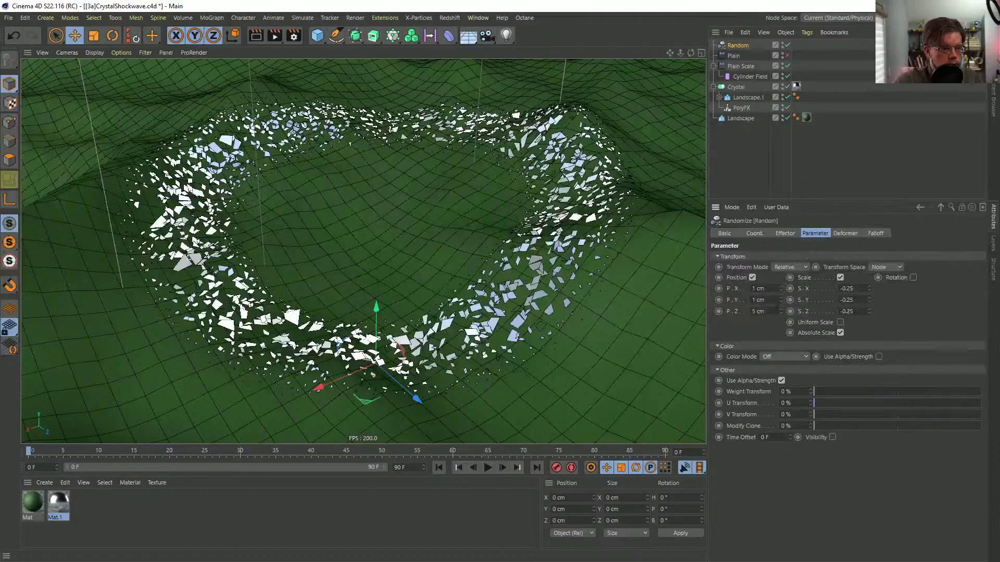
pyautogui.write('1')
pyautogui.press('Return')
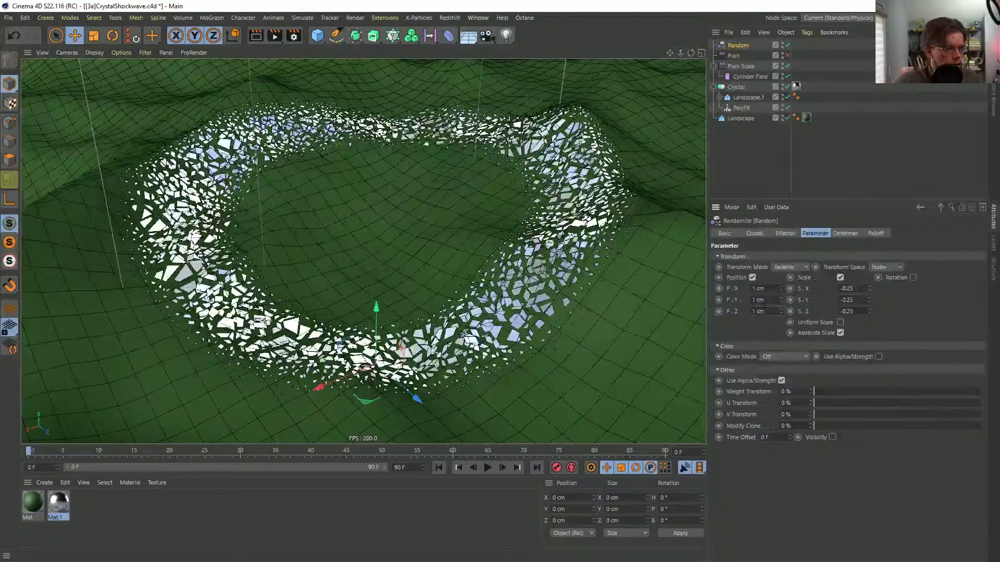
pyautogui.click(771, 289)
pyautogui.press('BackSpace')
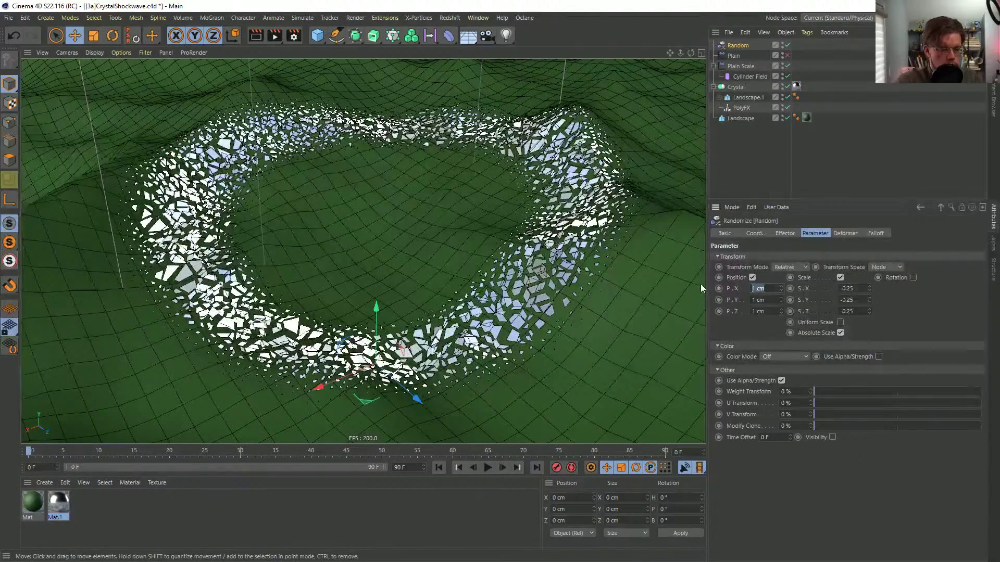
pyautogui.write('.25')
pyautogui.moveTo(771, 302); pyautogui.dragTo(718, 311)
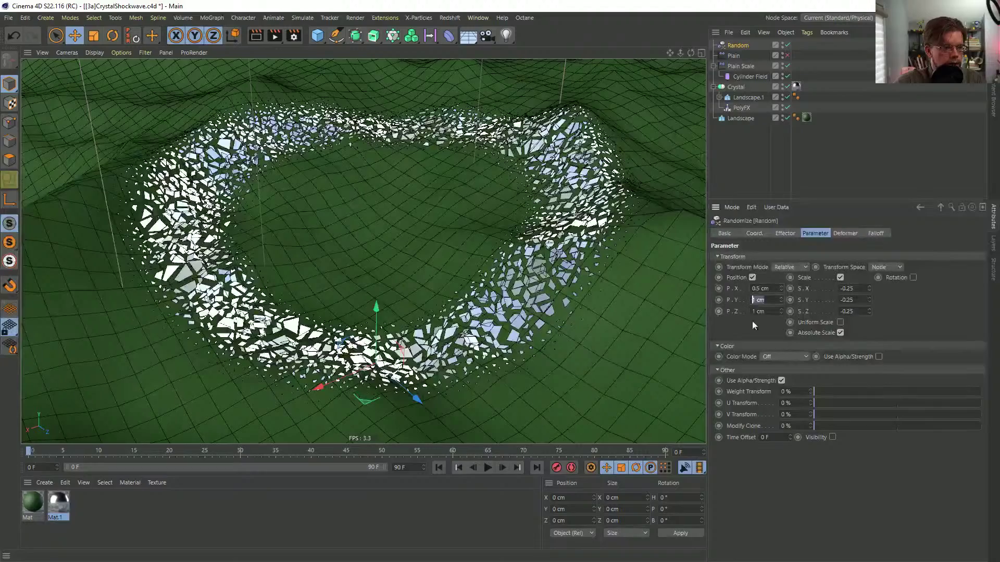
pyautogui.write('.5')
pyautogui.press('Return')
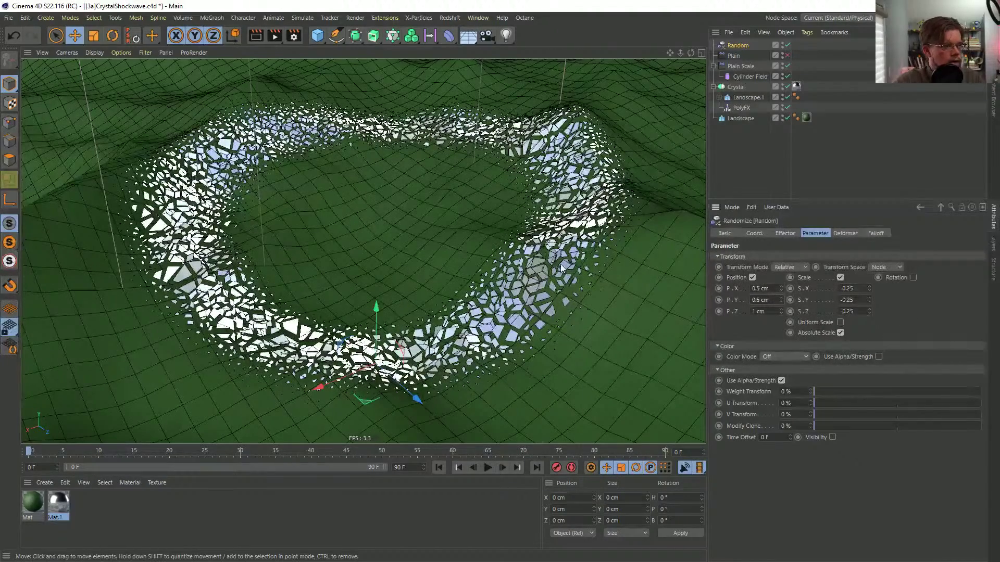
pyautogui.moveTo(541, 302)
pyautogui.keyDown('alt'); pyautogui.mouseDown()
pyautogui.moveTo(550, 283)
pyautogui.moveTo(540, 302)
pyautogui.mouseUp(); pyautogui.keyUp('alt')
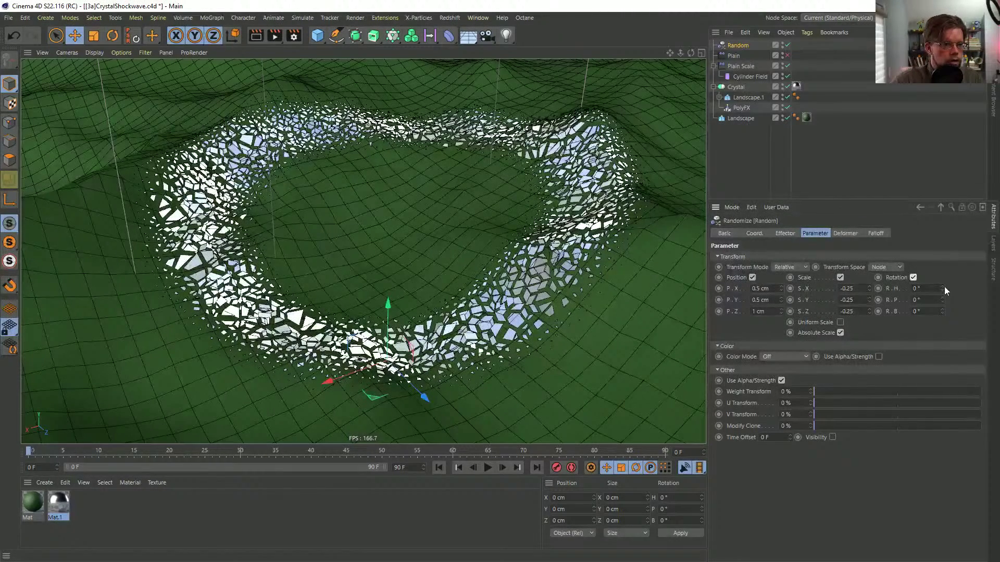
# - Set the Random effector's H, P and B rotation to 45°
pyautogui.moveTo(942, 288); pyautogui.dragTo(963, 283)
pyautogui.doubleClick(922, 288)
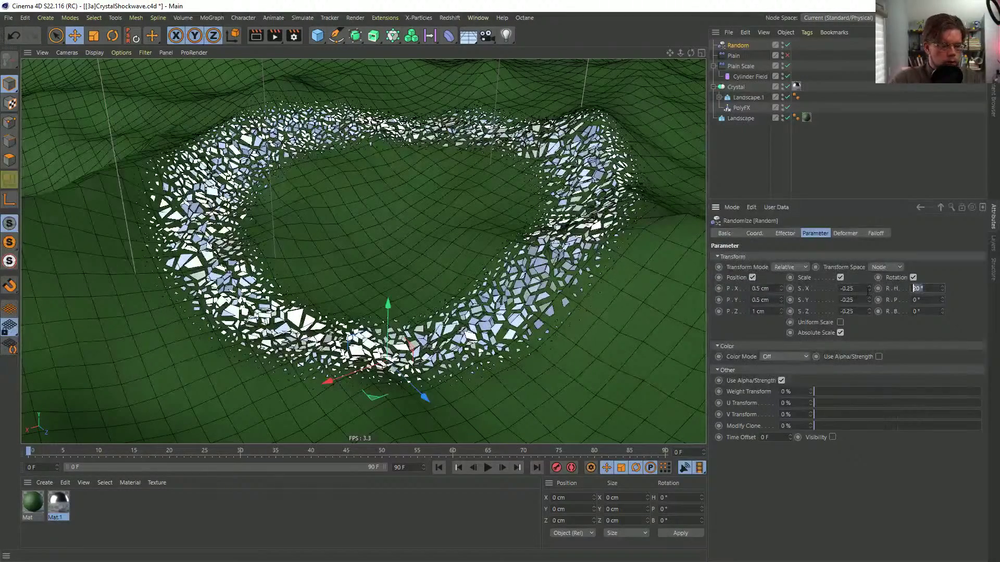
pyautogui.write('45')
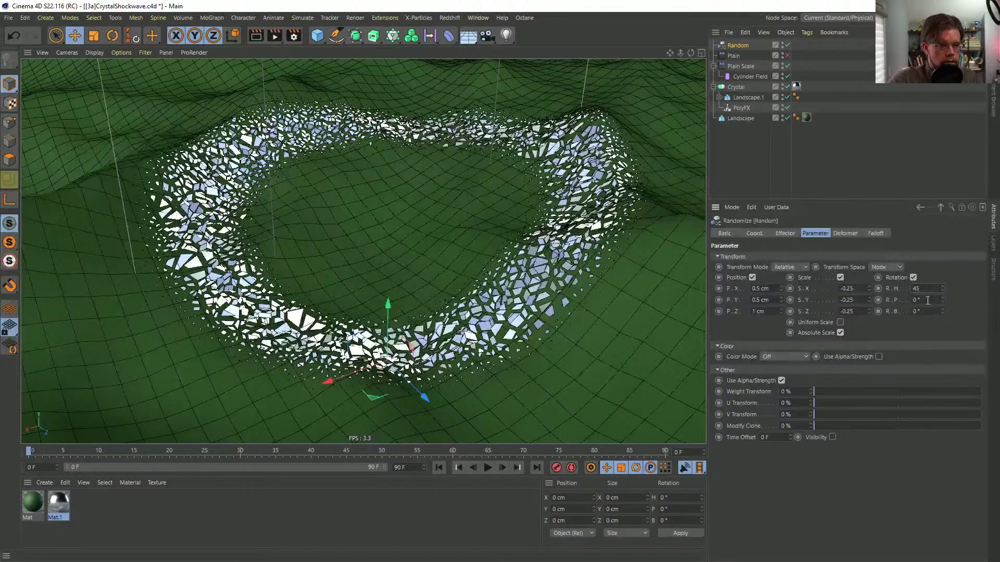
pyautogui.doubleClick(931, 311)
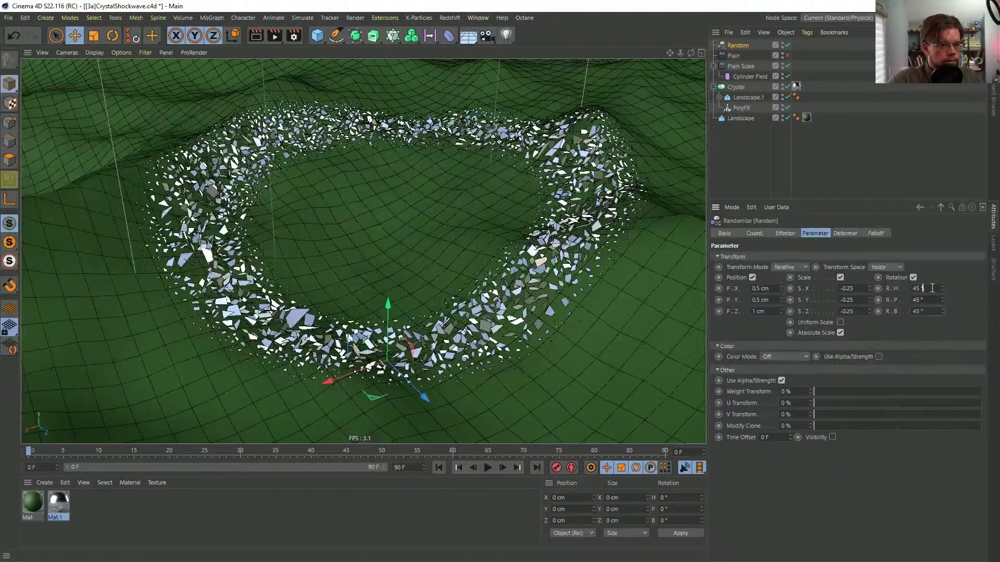
# - Set the Random effector's H, P and B rotation to 22° and inspect the scattered crystal ring
pyautogui.moveTo(932, 288); pyautogui.dragTo(878, 290)
pyautogui.write('22')
pyautogui.press('Tab')
pyautogui.write('22')
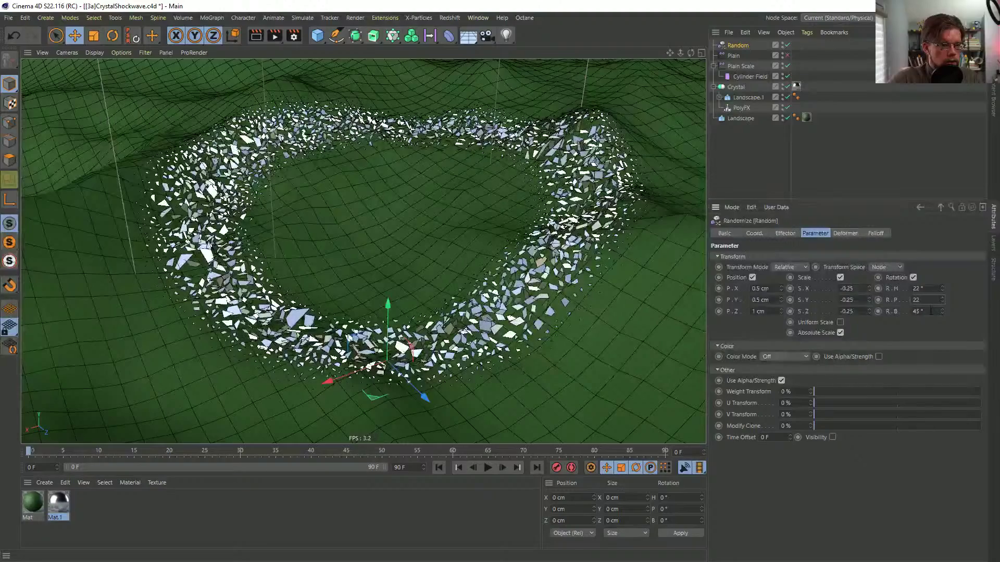
pyautogui.write('22')
pyautogui.press('Return')
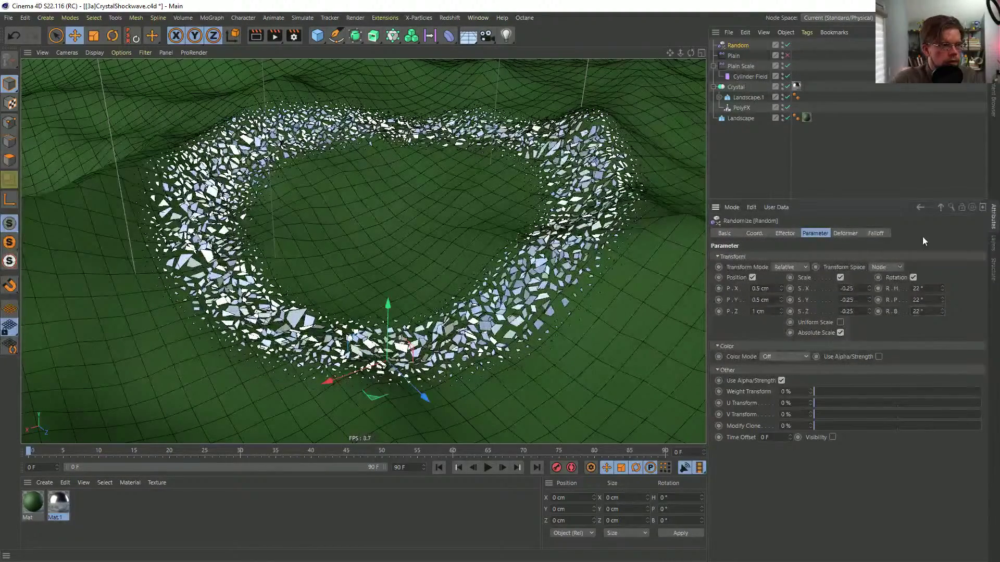
pyautogui.keyDown('alt'); pyautogui.moveTo(537, 255); pyautogui.dragTo(582, 272); pyautogui.keyUp('alt')
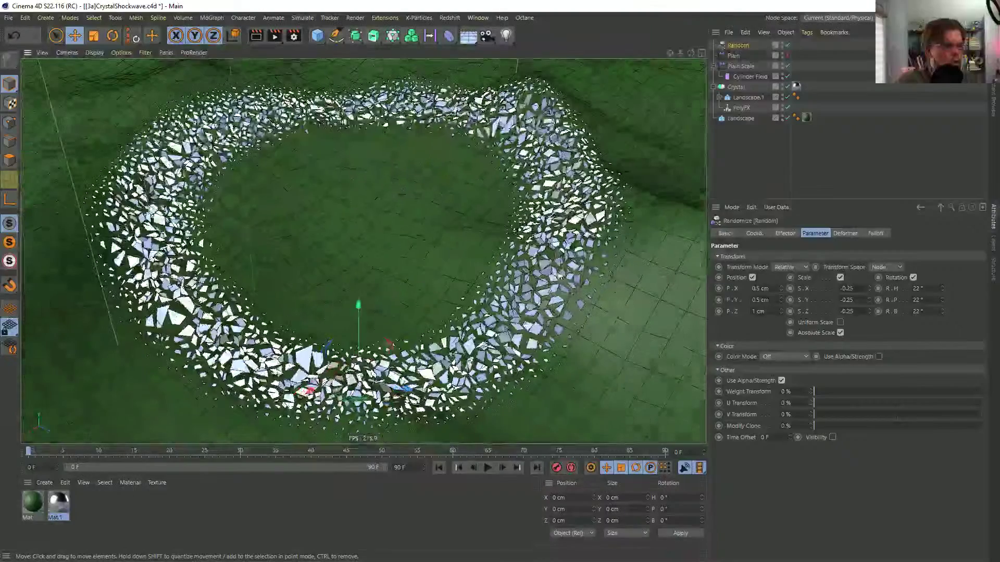
pyautogui.keyDown('alt'); pyautogui.moveTo(577, 267); pyautogui.dragTo(675, 149); pyautogui.keyUp('alt')
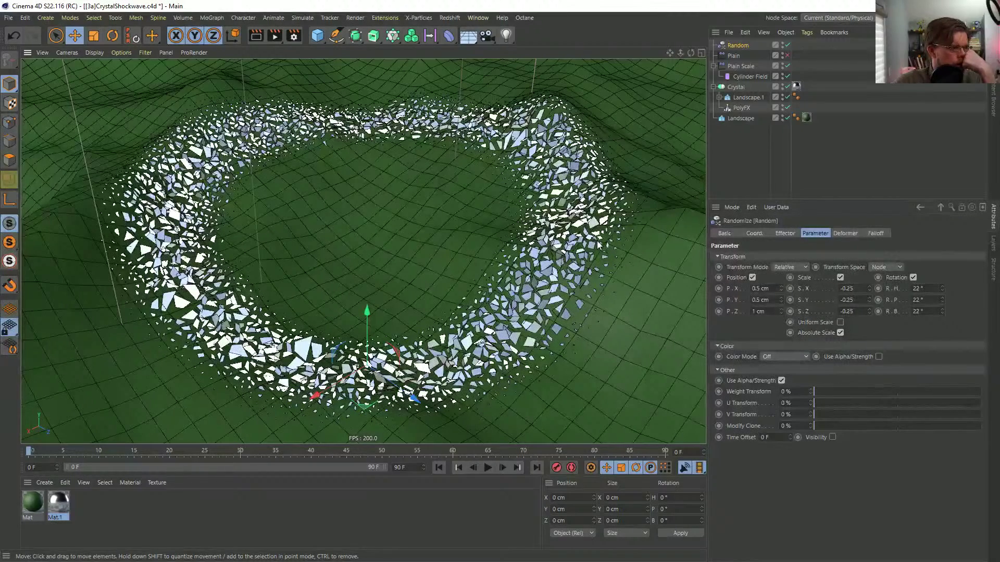
# - Add a Curve layer above the Cylinder Field in the Plain Scale effector's falloff
pyautogui.click(739, 66)
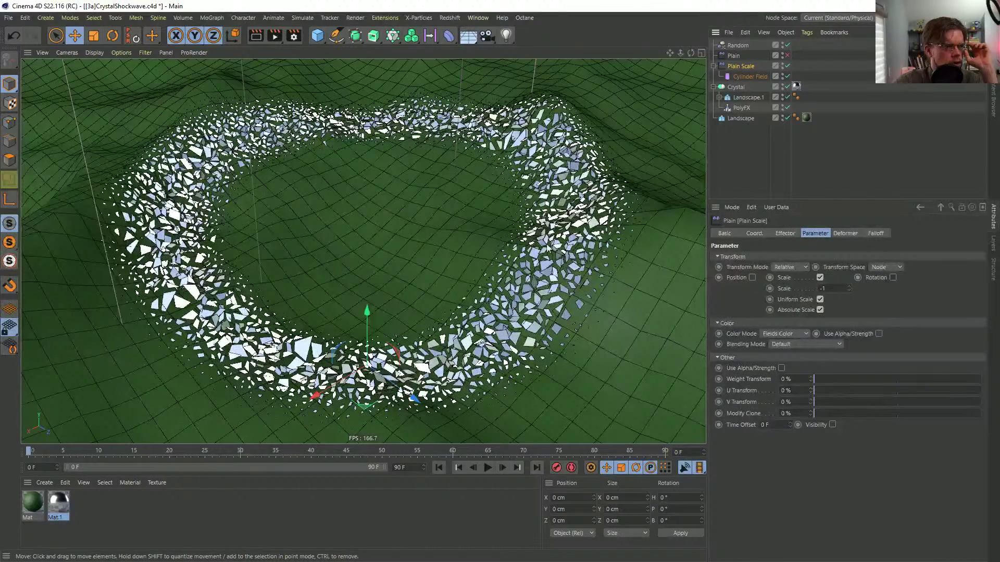
pyautogui.click(874, 234)
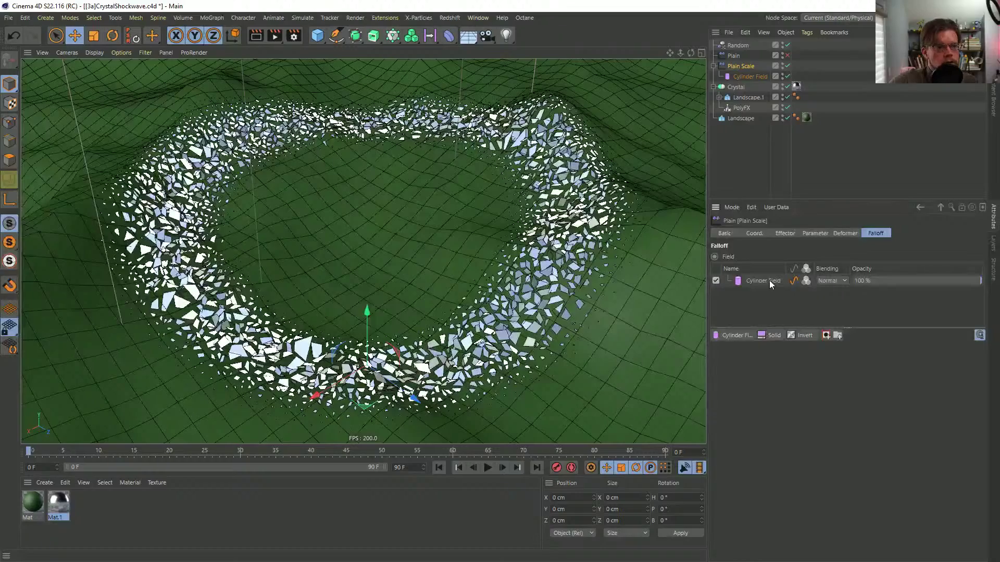
pyautogui.click(803, 336)
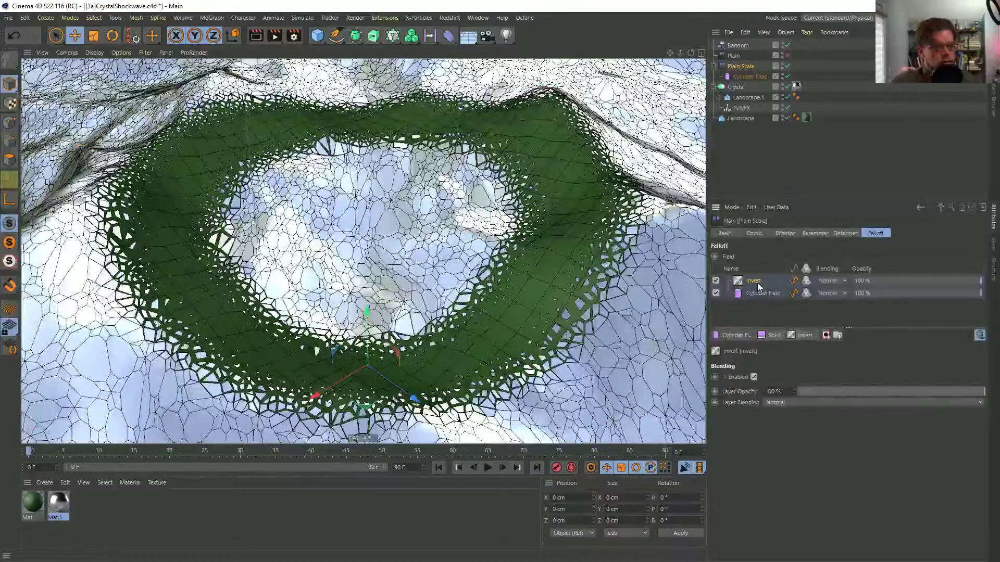
pyautogui.hotkey('ctrl', 'z')
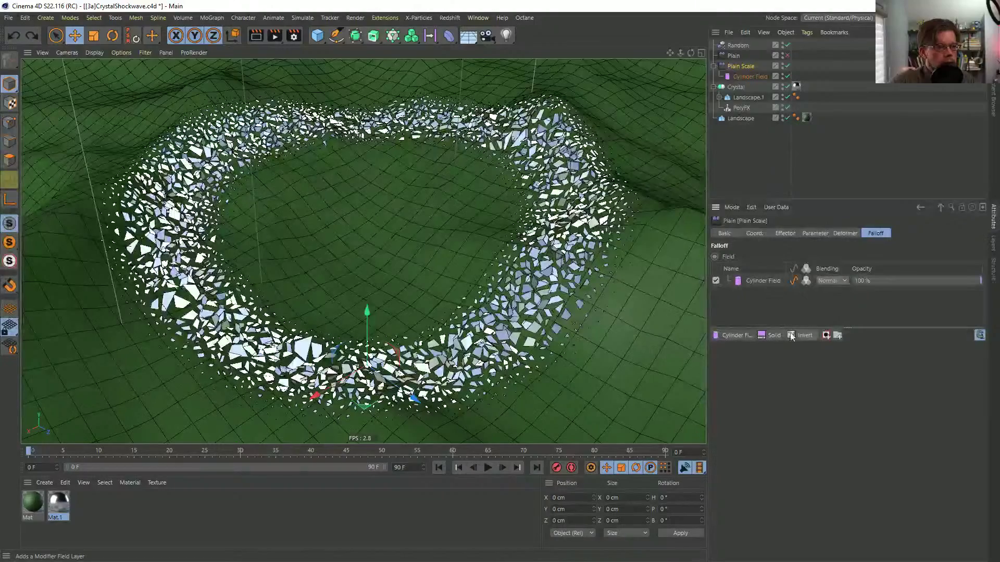
pyautogui.click(802, 336)
pyautogui.click(820, 379)
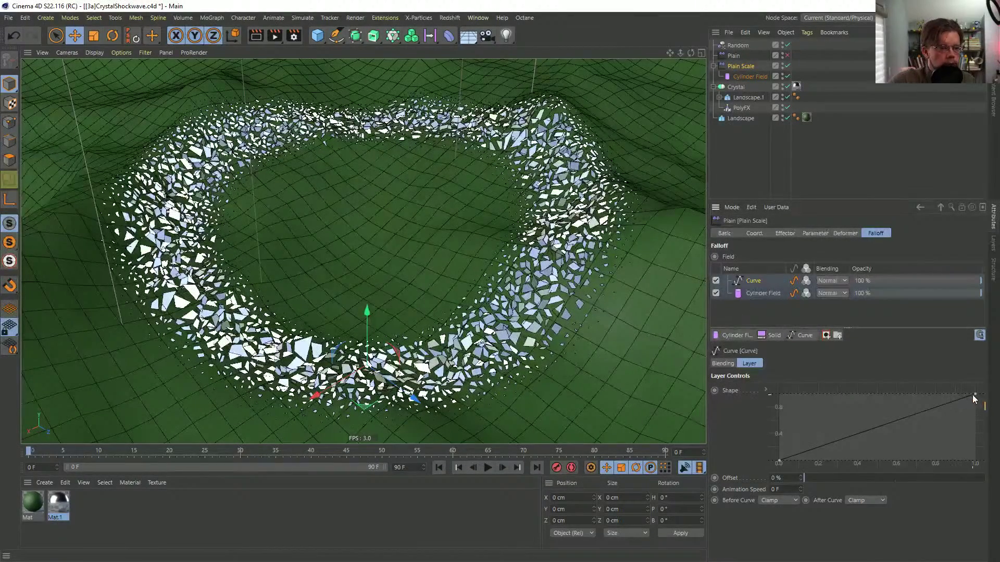
# - Move the start point of the Plain Scale falloff curve to about 0.87 for a steep ramp, and inspect the ring
pyautogui.moveTo(975, 395); pyautogui.dragTo(960, 380)
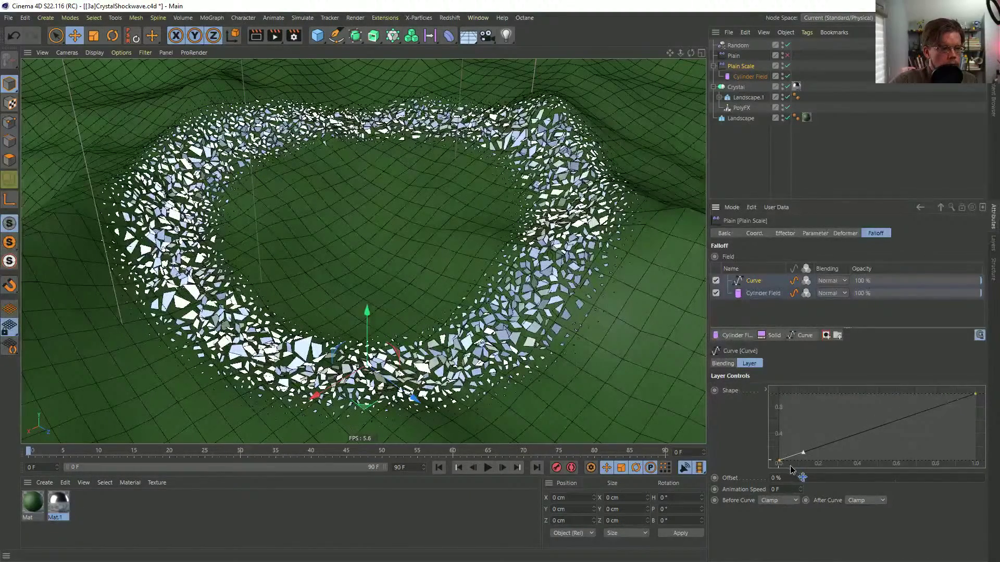
pyautogui.moveTo(803, 466); pyautogui.dragTo(949, 478)
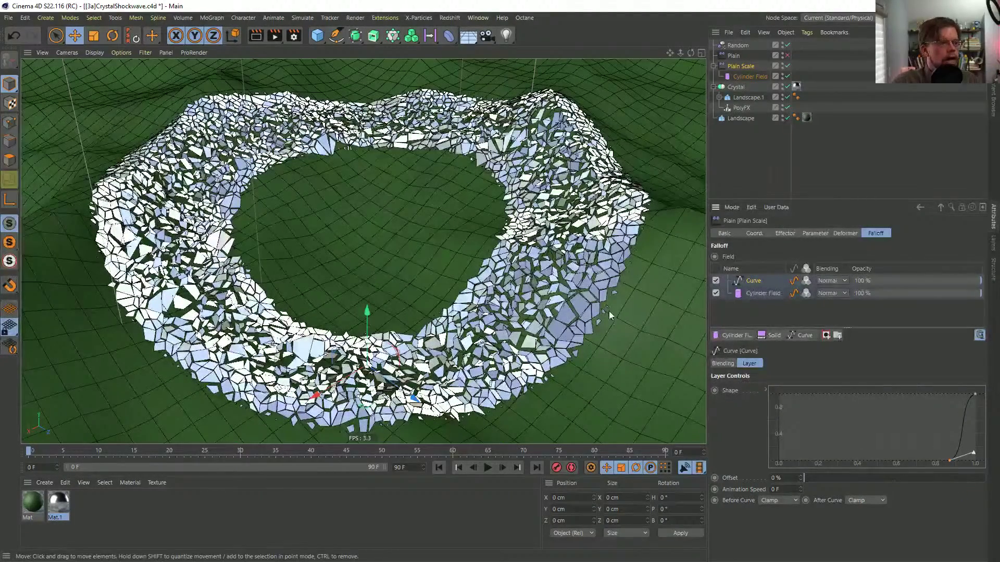
pyautogui.keyDown('alt'); pyautogui.moveTo(608, 311); pyautogui.dragTo(629, 261); pyautogui.keyUp('alt')
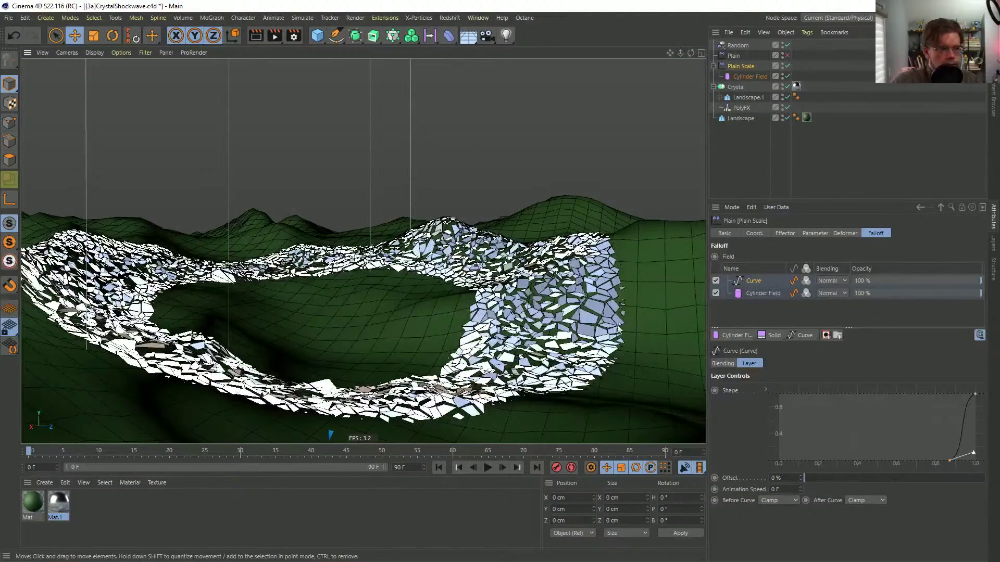
pyautogui.keyDown('alt'); pyautogui.moveTo(577, 389); pyautogui.dragTo(590, 377); pyautogui.keyUp('alt')
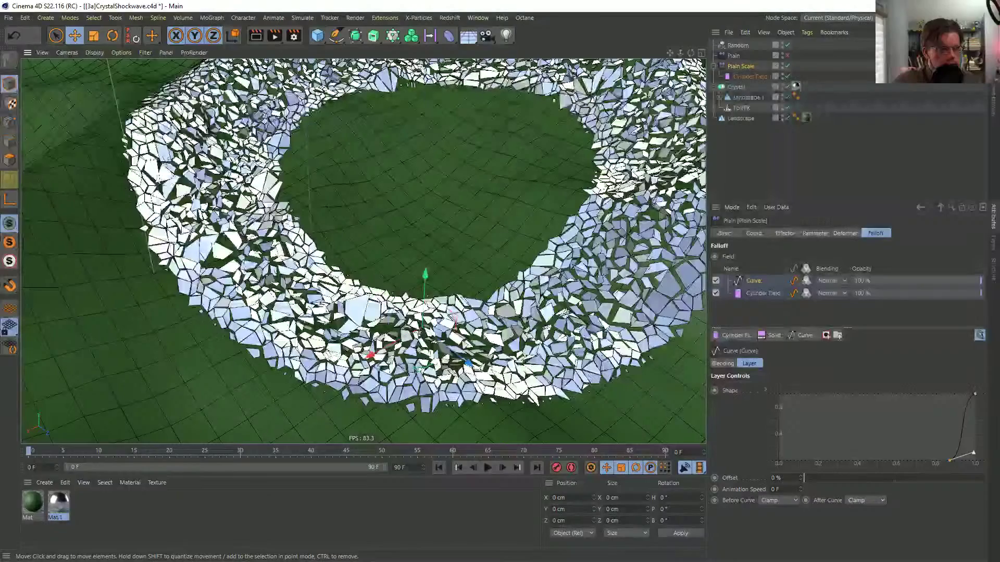
pyautogui.keyDown('alt'); pyautogui.moveTo(625, 299); pyautogui.dragTo(646, 333); pyautogui.keyUp('alt')
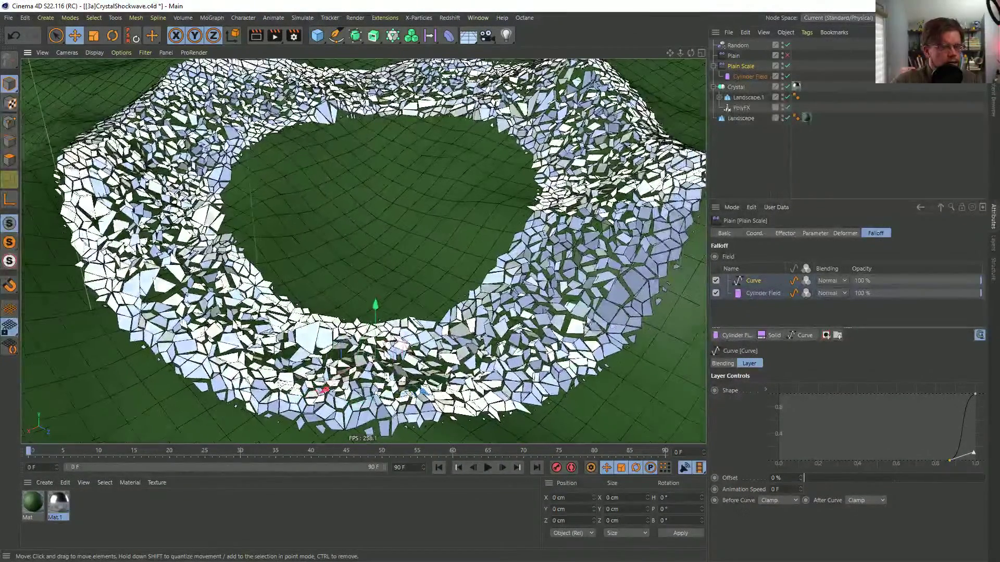
# - Add a Curve layer above the Invert layer in the Random effector's falloff
pyautogui.click(734, 46)
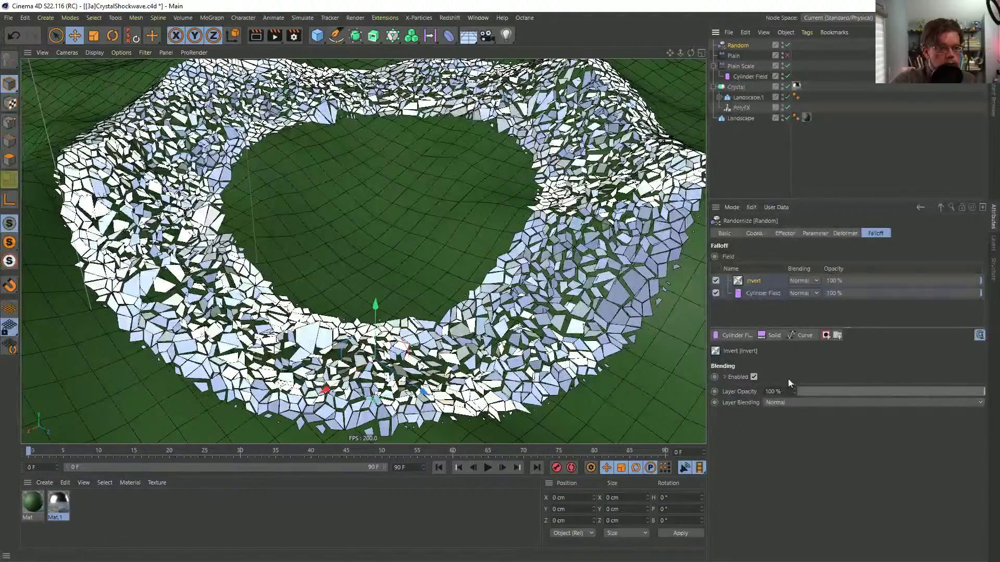
pyautogui.click(802, 336)
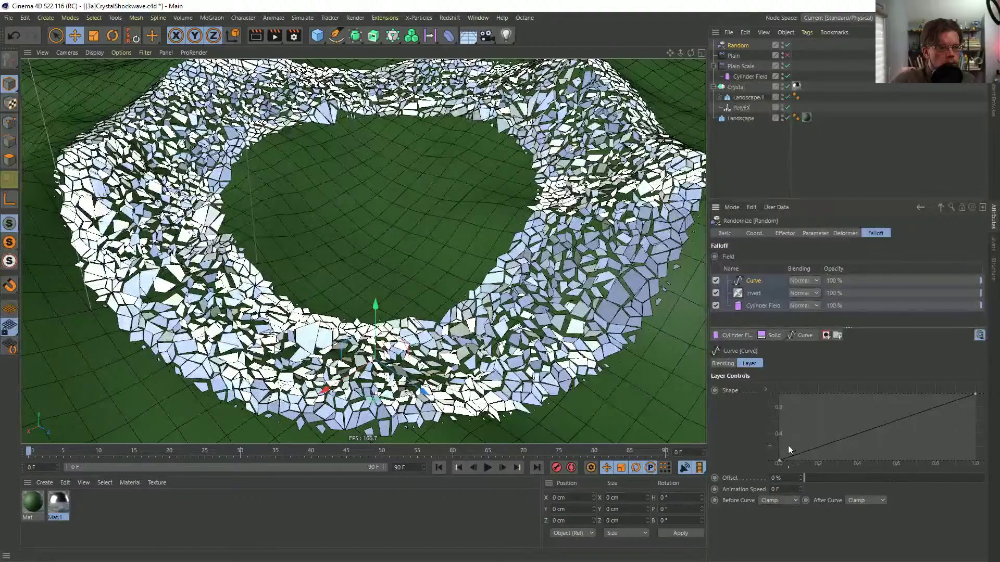
pyautogui.click(976, 394)
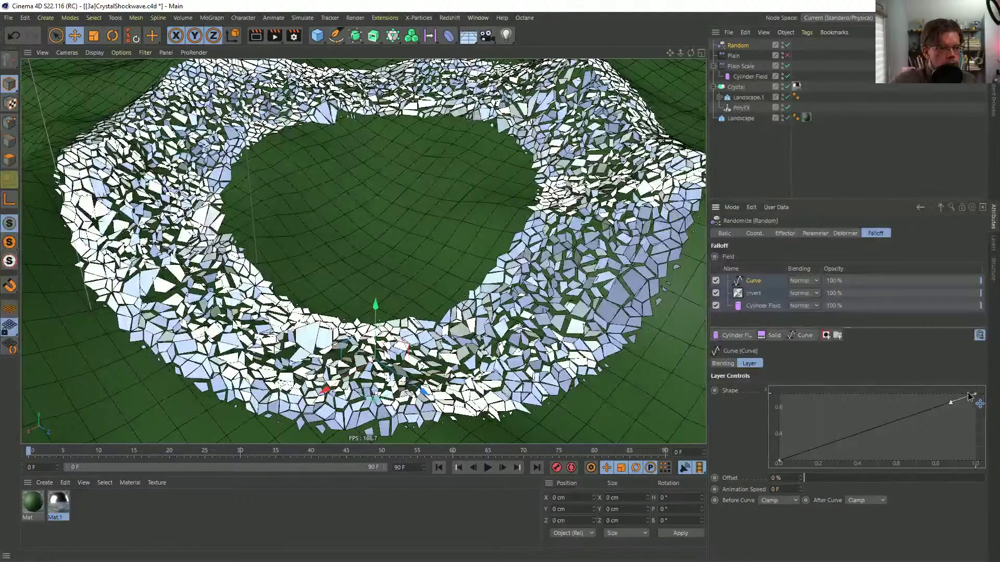
pyautogui.moveTo(940, 394); pyautogui.dragTo(825, 391)
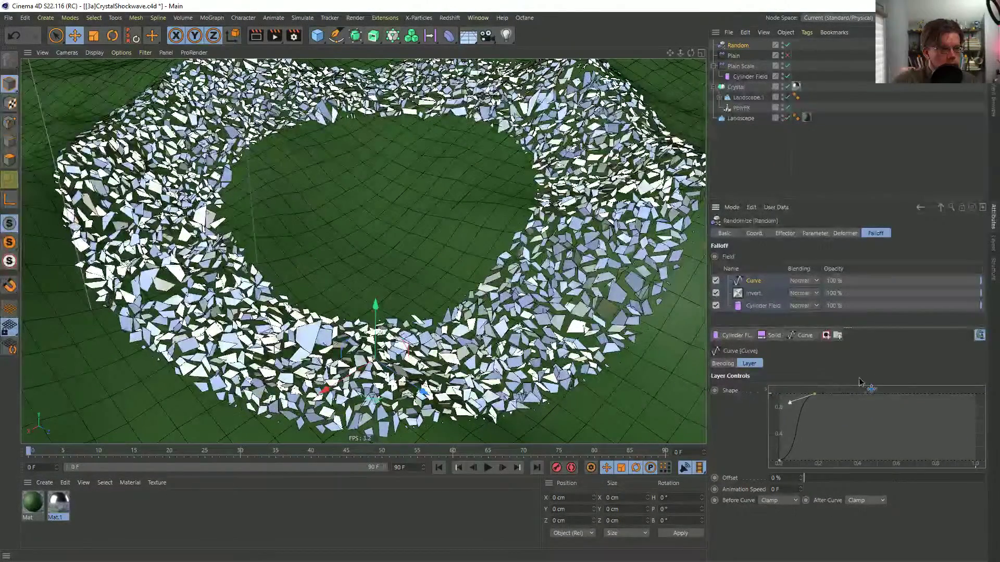
pyautogui.hotkey('ctrl', 'z')
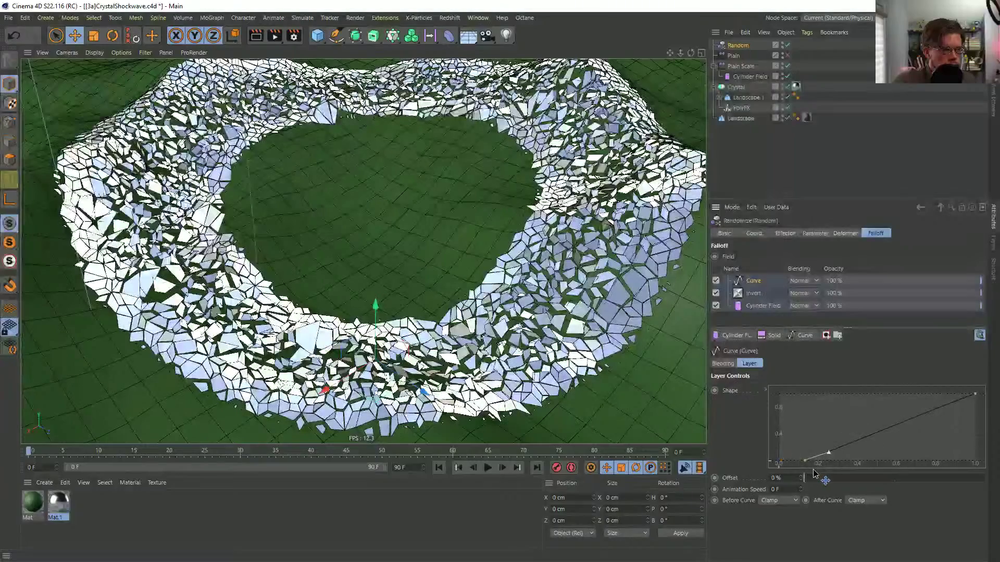
# - Move the start point of the Random effector's falloff curve along the baseline to about 0.4
pyautogui.moveTo(779, 462); pyautogui.dragTo(915, 476)
pyautogui.moveTo(850, 476); pyautogui.dragTo(867, 476)
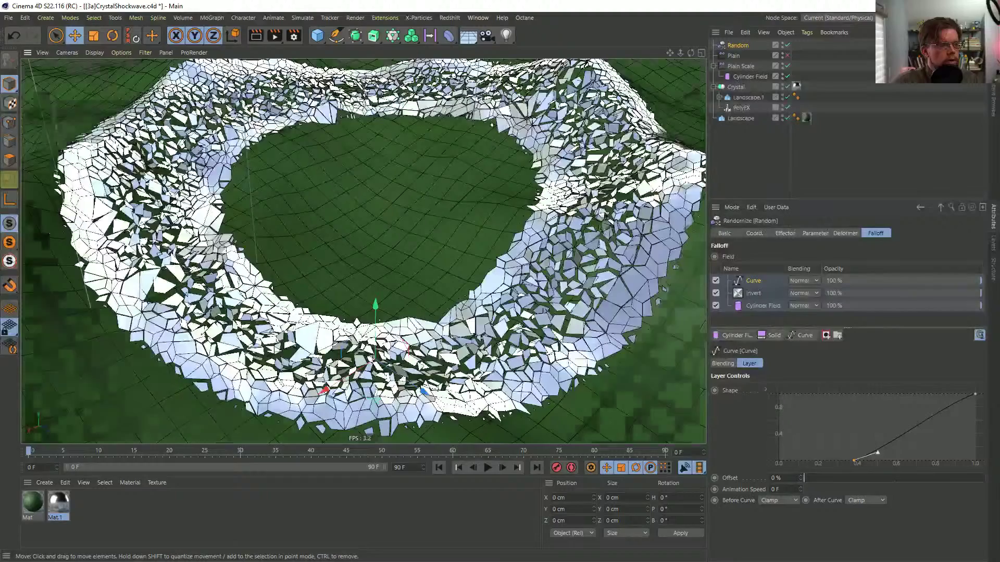
pyautogui.keyDown('alt'); pyautogui.moveTo(598, 247); pyautogui.dragTo(593, 203); pyautogui.keyUp('alt')
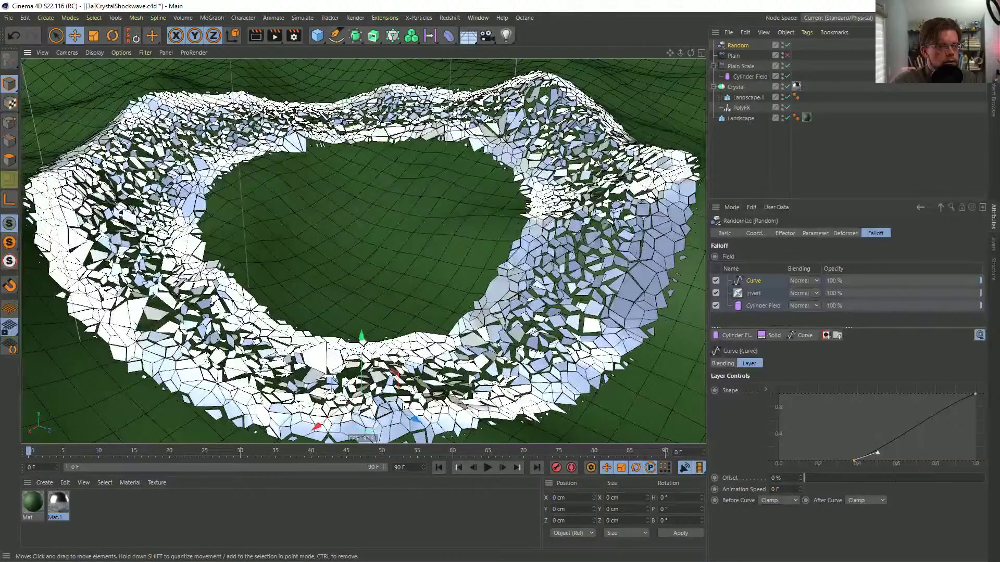
# - Examine the crystal ring's edges and scattered centre from several distances and angles, including against the Cylinder Field's outline
pyautogui.keyDown('alt'); pyautogui.moveTo(528, 256); pyautogui.dragTo(504, 223, button='right'); pyautogui.keyUp('alt')
pyautogui.keyDown('alt'); pyautogui.moveTo(504, 223); pyautogui.dragTo(443, 255, button='middle'); pyautogui.keyUp('alt')
pyautogui.keyDown('alt'); pyautogui.moveTo(443, 255); pyautogui.dragTo(460, 286); pyautogui.keyUp('alt')
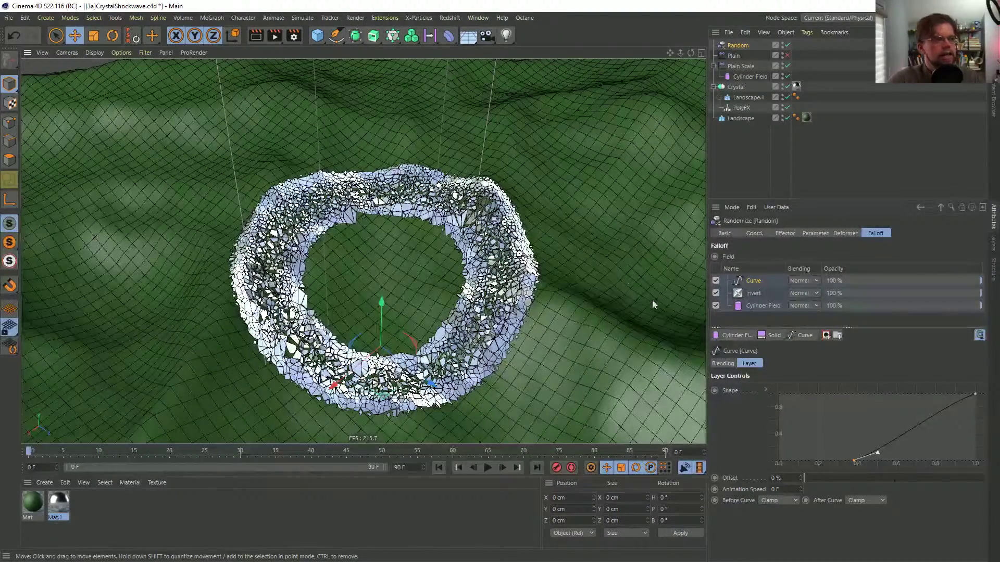
pyautogui.keyDown('alt'); pyautogui.moveTo(461, 286); pyautogui.dragTo(458, 276); pyautogui.keyUp('alt')
pyautogui.keyDown('alt'); pyautogui.moveTo(459, 276); pyautogui.dragTo(582, 202, button='right'); pyautogui.keyUp('alt')
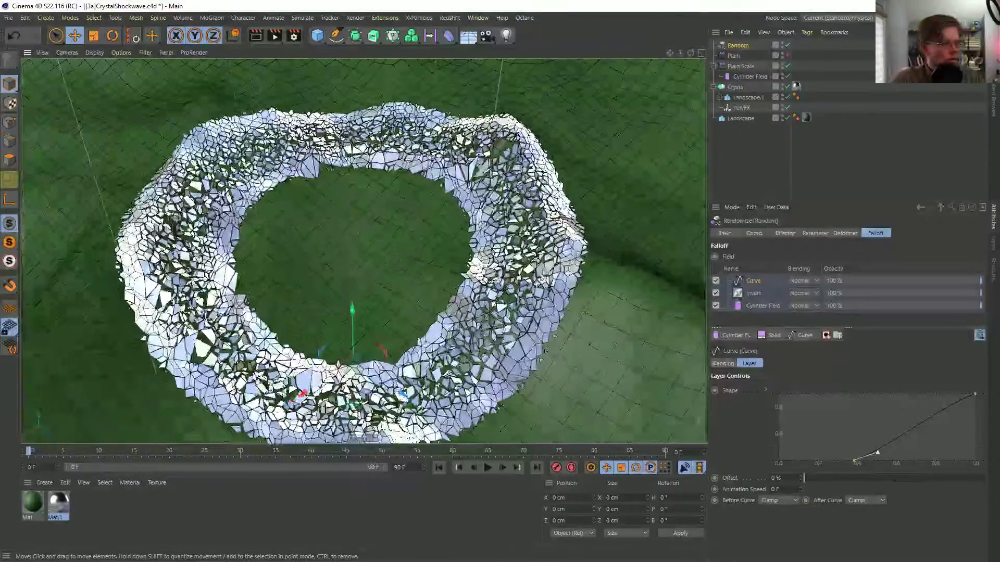
pyautogui.keyDown('alt'); pyautogui.moveTo(555, 233); pyautogui.dragTo(568, 209); pyautogui.keyUp('alt')
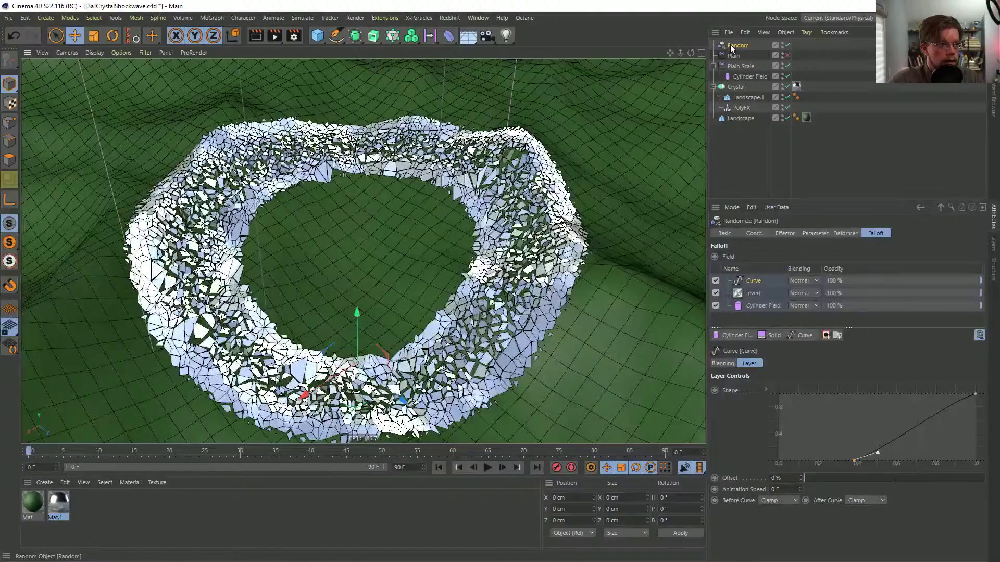
pyautogui.click(748, 76)
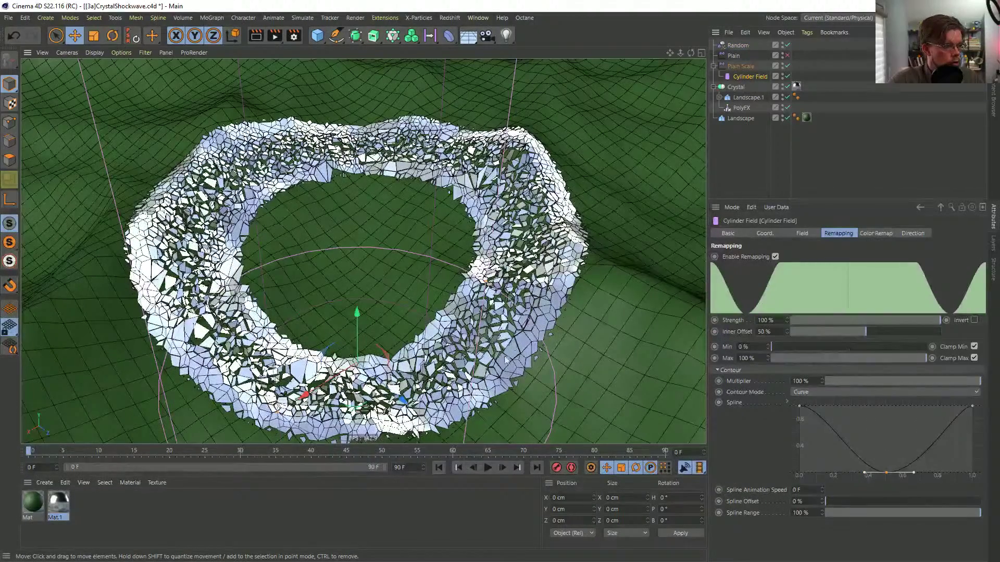
pyautogui.keyDown('alt'); pyautogui.moveTo(505, 359); pyautogui.dragTo(510, 323); pyautogui.keyUp('alt')
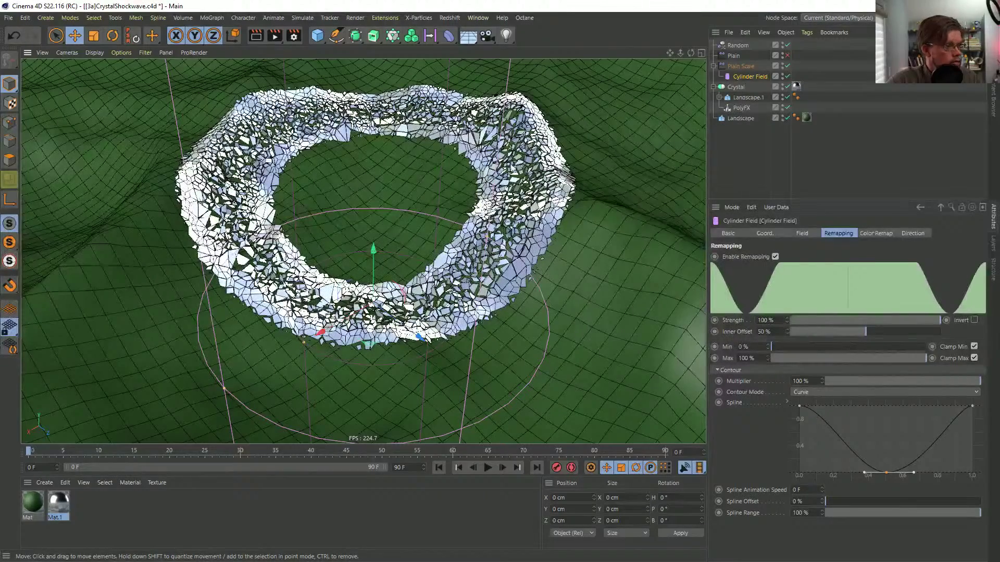
pyautogui.keyDown('alt'); pyautogui.moveTo(497, 151); pyautogui.dragTo(518, 160, button='right'); pyautogui.keyUp('alt')
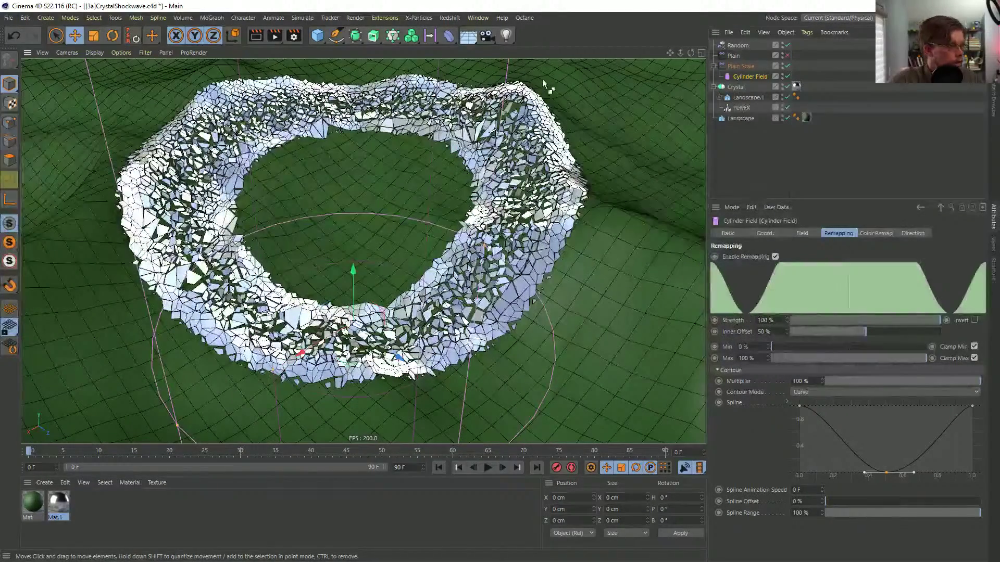
# - Set the width and depth segments of both landscapes to 50
pyautogui.click(741, 98)
pyautogui.keyDown('ctrl'); pyautogui.click(744, 117); pyautogui.keyUp('ctrl')
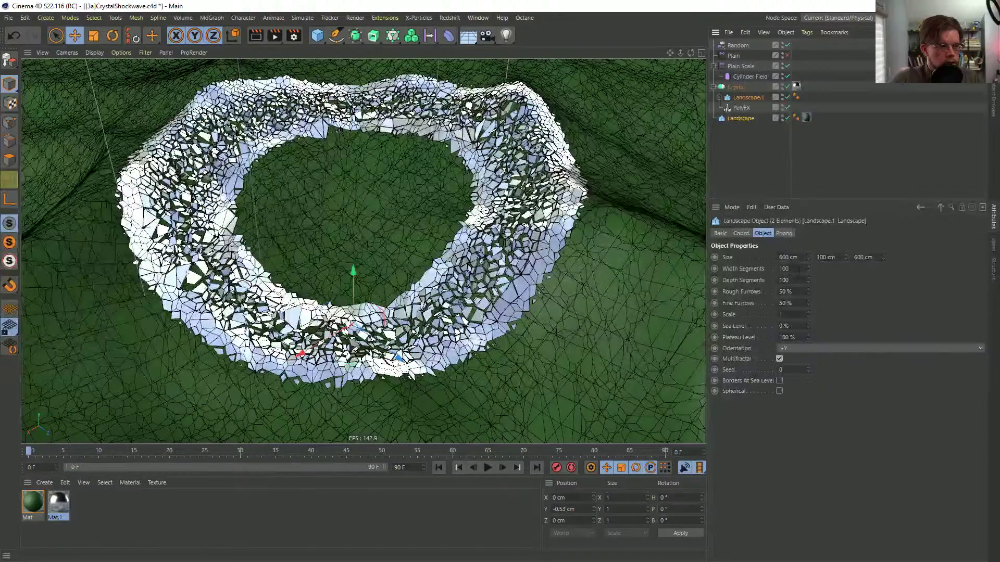
pyautogui.doubleClick(793, 268)
pyautogui.write('50')
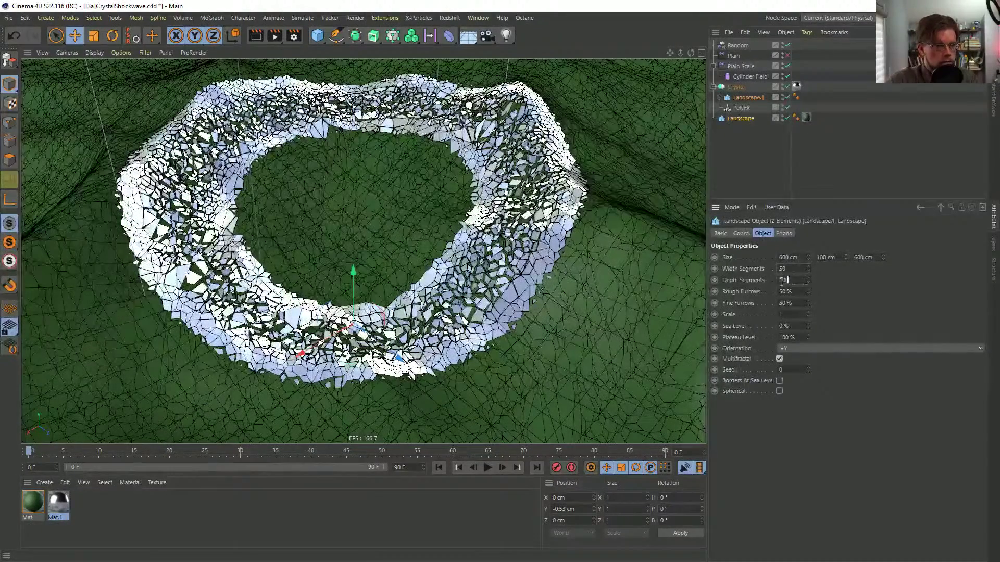
pyautogui.write('50')
pyautogui.press('Return')
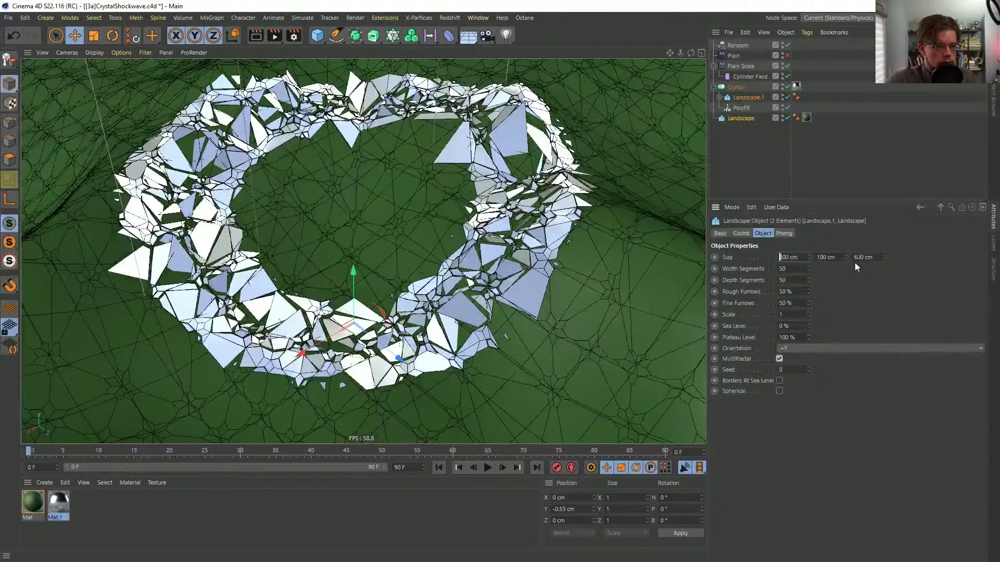
# - Resize both landscapes to 300 cm wide, 50 cm high and 300 cm deep, and inspect the shard size
pyautogui.write('300')
pyautogui.press('Return')
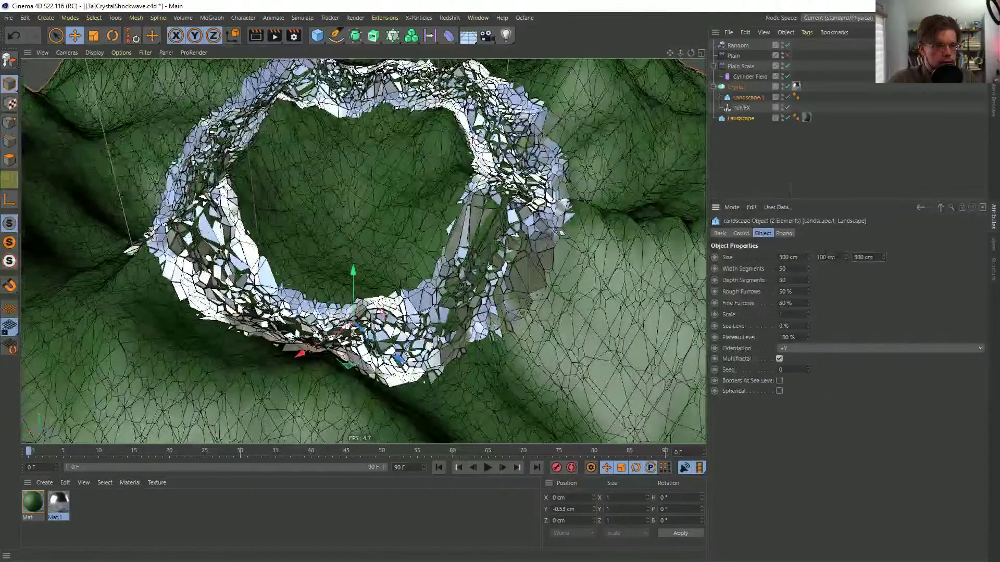
pyautogui.write('50')
pyautogui.press('Return')
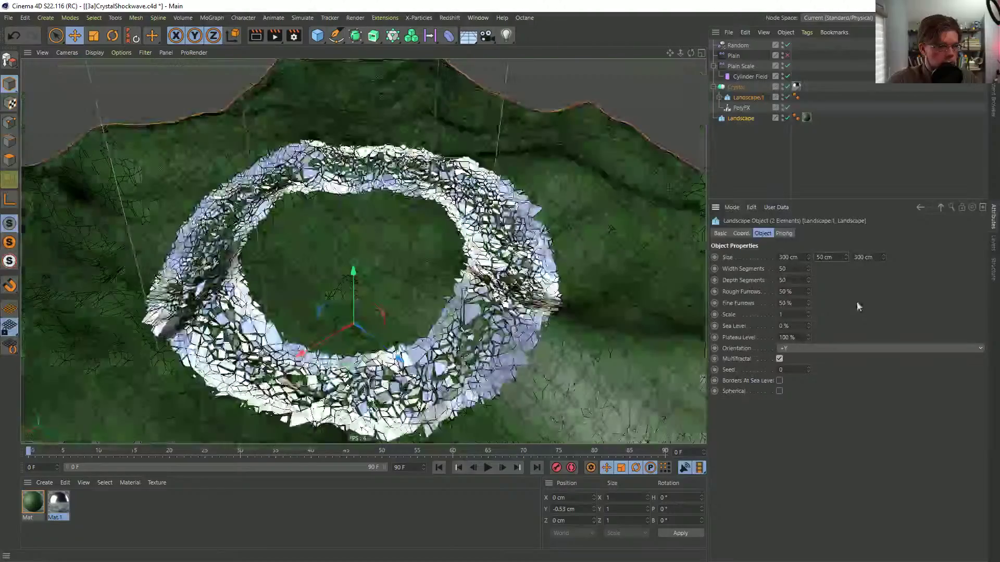
pyautogui.scroll(2, 381, 303)
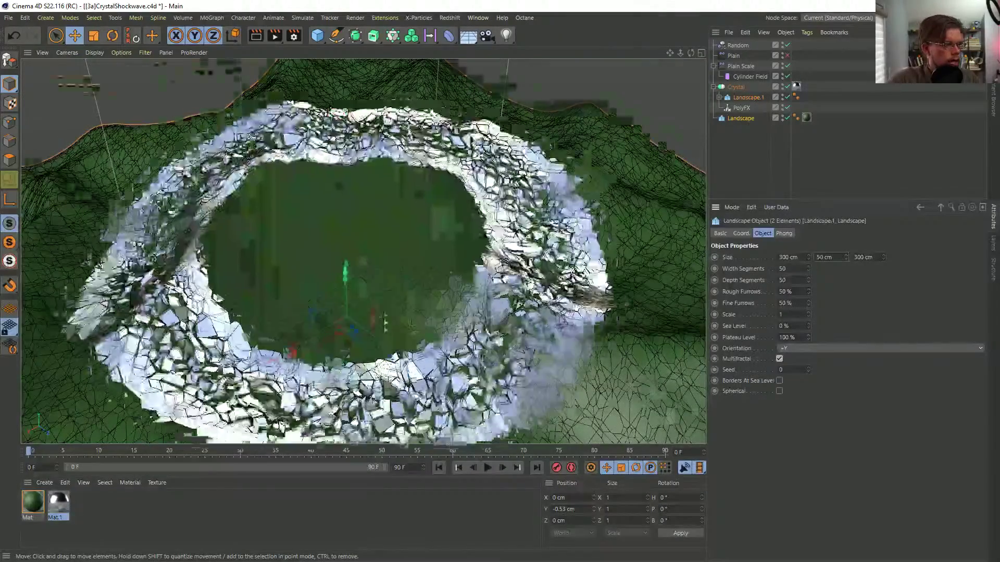
pyautogui.moveTo(403, 295)
pyautogui.keyDown('alt'); pyautogui.mouseDown(button='right')
pyautogui.moveTo(484, 294)
pyautogui.moveTo(404, 294)
pyautogui.moveTo(423, 292)
pyautogui.mouseUp(button='right'); pyautogui.keyUp('alt')
pyautogui.keyDown('alt'); pyautogui.moveTo(423, 294); pyautogui.dragTo(445, 237, button='middle'); pyautogui.keyUp('alt')
pyautogui.keyDown('alt'); pyautogui.moveTo(446, 237); pyautogui.dragTo(414, 237, button='right'); pyautogui.keyUp('alt')
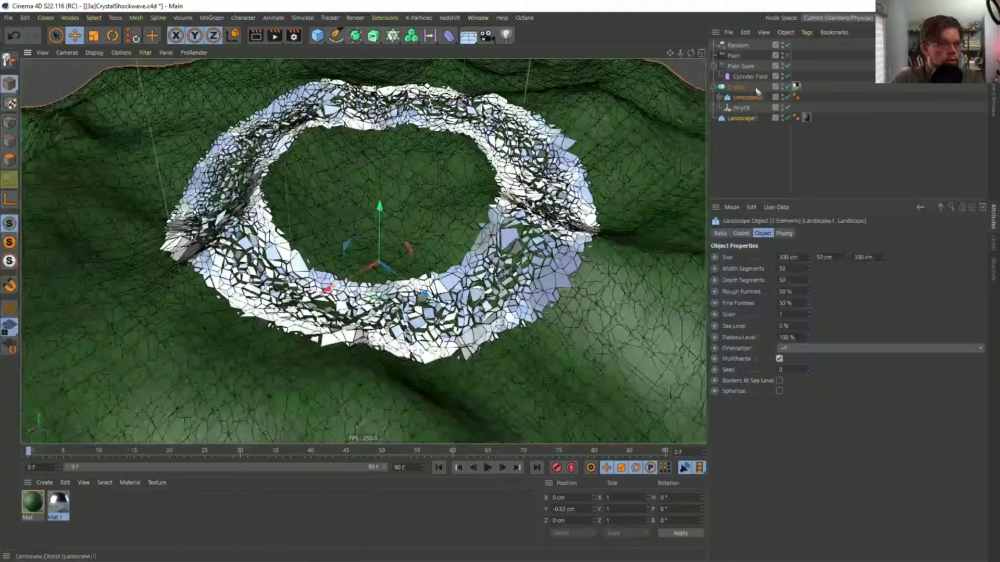
# - Reduce the Cylinder Field's inner offset to about 28.4% and expand its radius toward the landscape's outer edges
pyautogui.click(749, 76)
pyautogui.keyDown('alt'); pyautogui.moveTo(525, 336); pyautogui.dragTo(489, 336, button='right'); pyautogui.keyUp('alt')
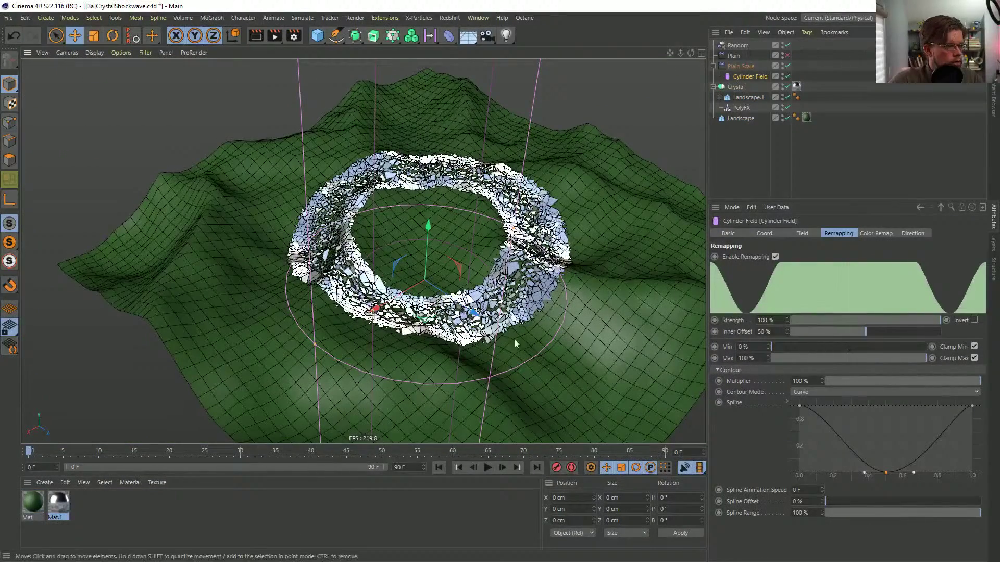
pyautogui.moveTo(312, 346)
pyautogui.mouseDown()
pyautogui.moveTo(428, 294)
pyautogui.moveTo(246, 352)
pyautogui.moveTo(41, 365)
pyautogui.moveTo(423, 302)
pyautogui.moveTo(360, 325)
pyautogui.moveTo(313, 327)
pyautogui.moveTo(346, 296)
pyautogui.moveTo(308, 327)
pyautogui.mouseUp()
pyautogui.moveTo(376, 312)
pyautogui.mouseDown()
pyautogui.moveTo(384, 305)
pyautogui.moveTo(365, 315)
pyautogui.moveTo(404, 295)
pyautogui.moveTo(389, 303)
pyautogui.mouseUp()
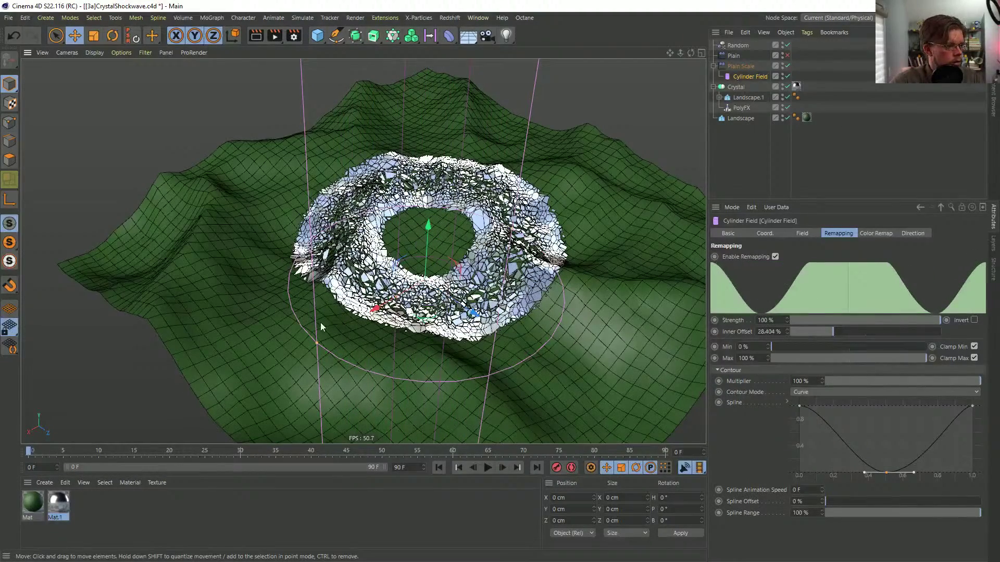
pyautogui.moveTo(317, 342); pyautogui.dragTo(216, 401)
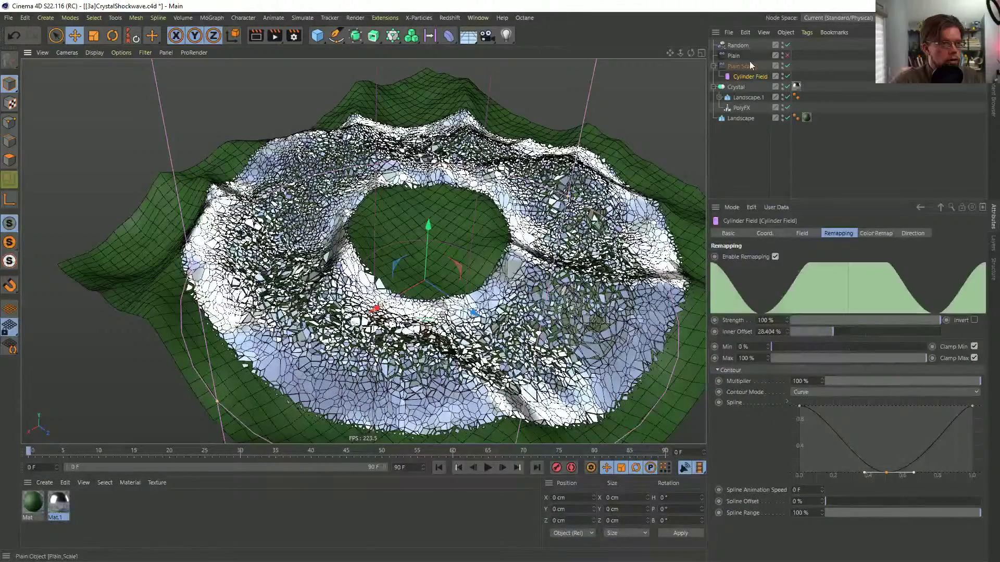
# - Change the Random effector's random mode to Noise and enable its Indexed option
pyautogui.click(738, 46)
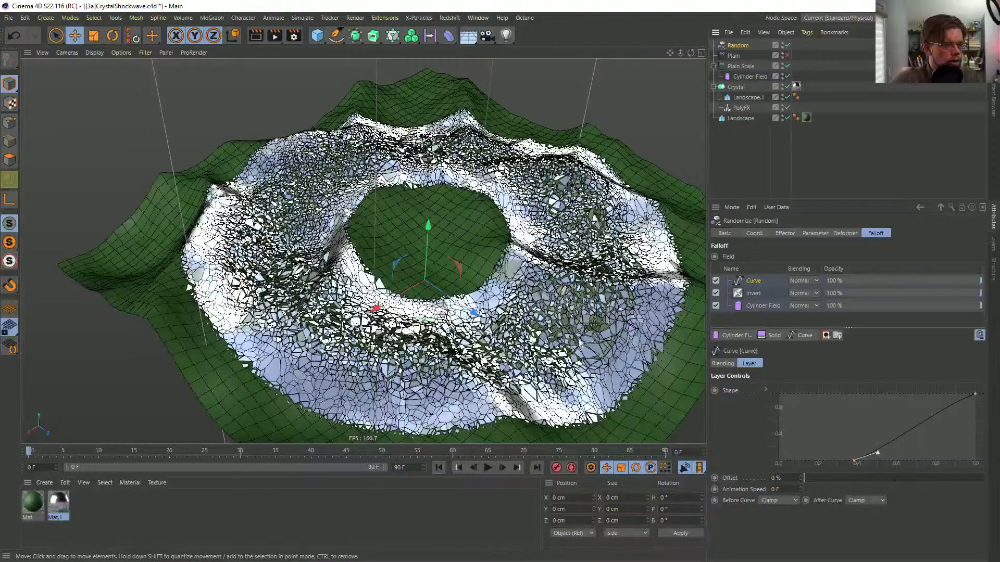
pyautogui.click(784, 233)
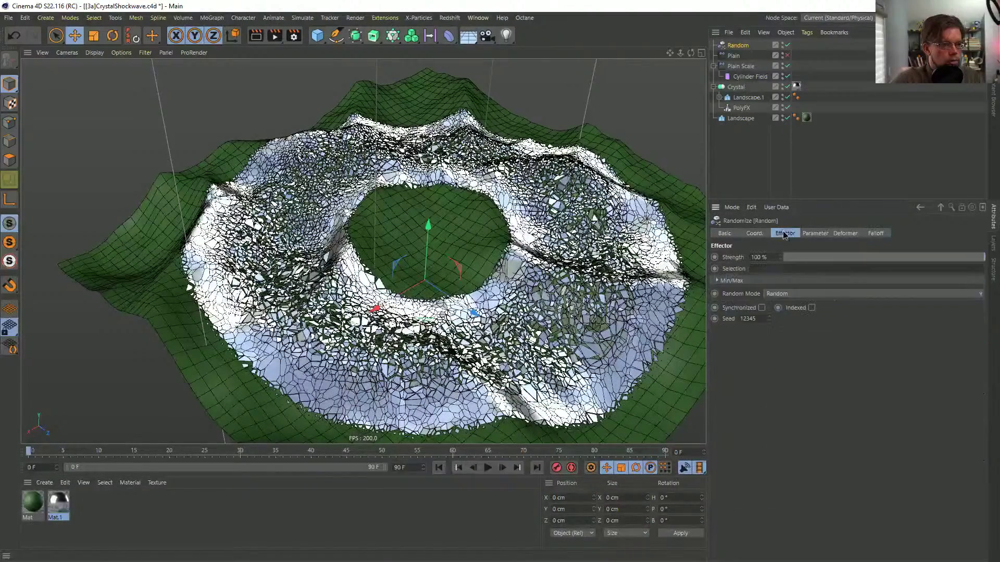
pyautogui.click(799, 294)
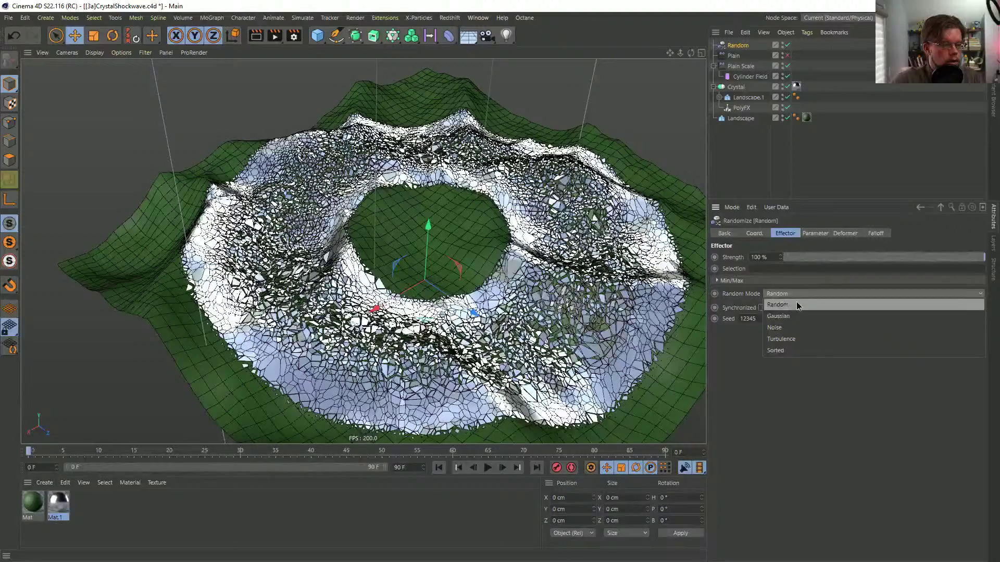
pyautogui.click(801, 327)
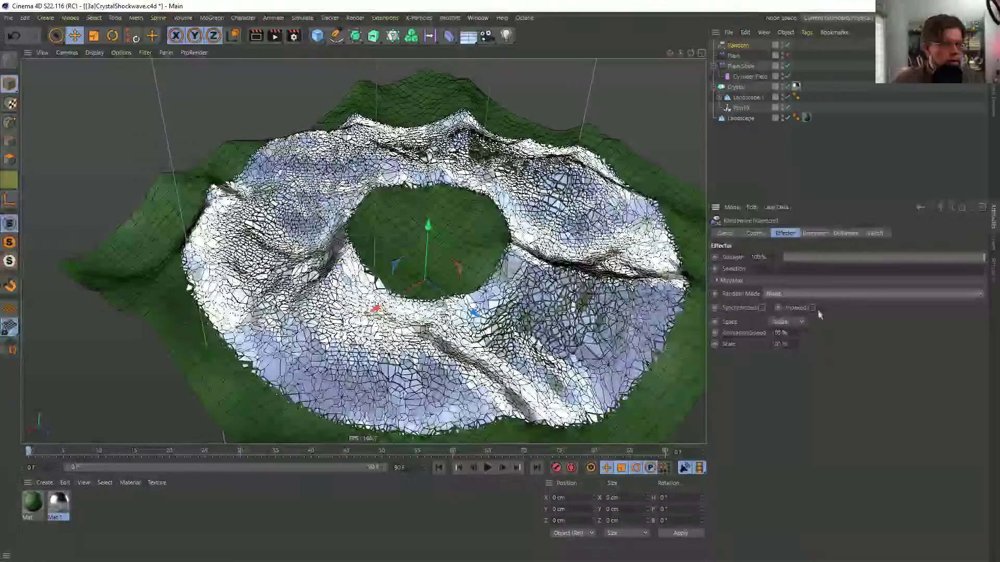
pyautogui.click(811, 308)
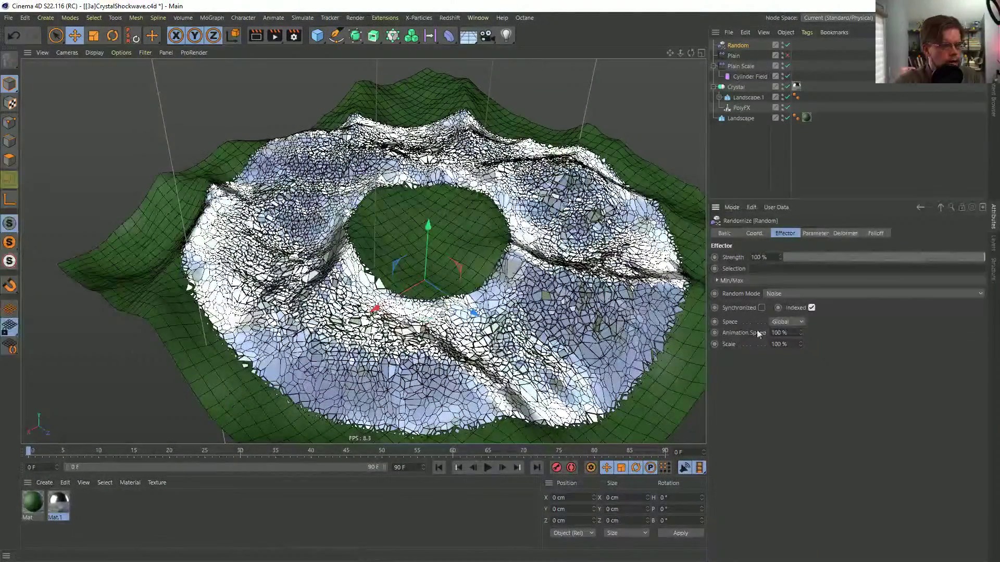
# - Set the Random effector's animation speed to 55 %, try a noise scale of 11 %, and undo that scale change
pyautogui.moveTo(789, 332); pyautogui.dragTo(773, 333)
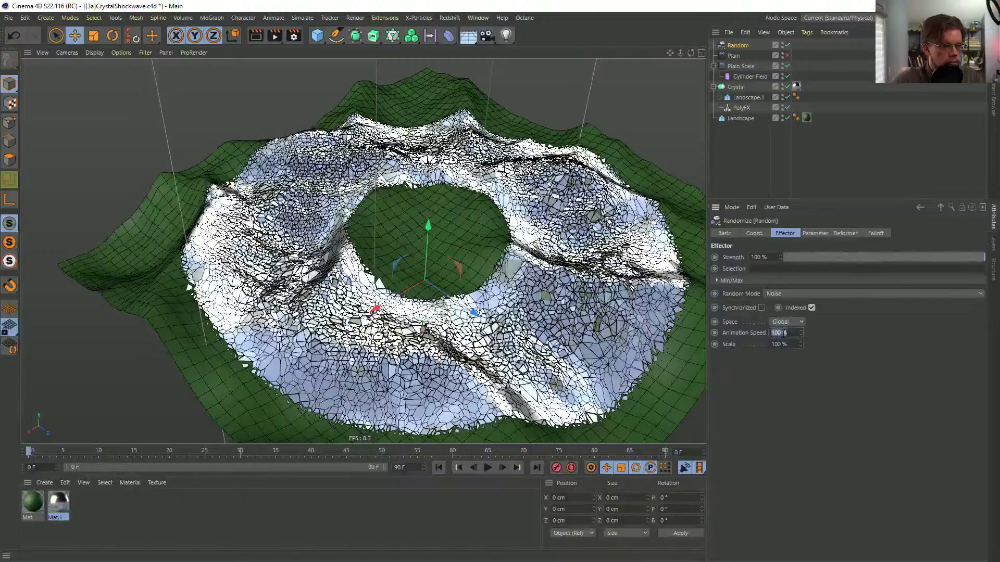
pyautogui.write('55')
pyautogui.press('Return')
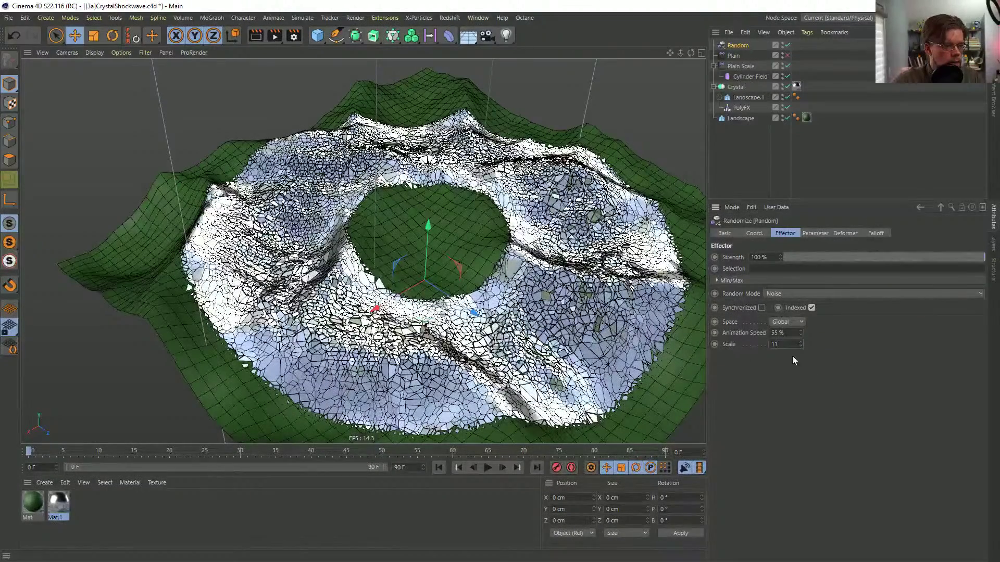
pyautogui.write('11')
pyautogui.press('Return')
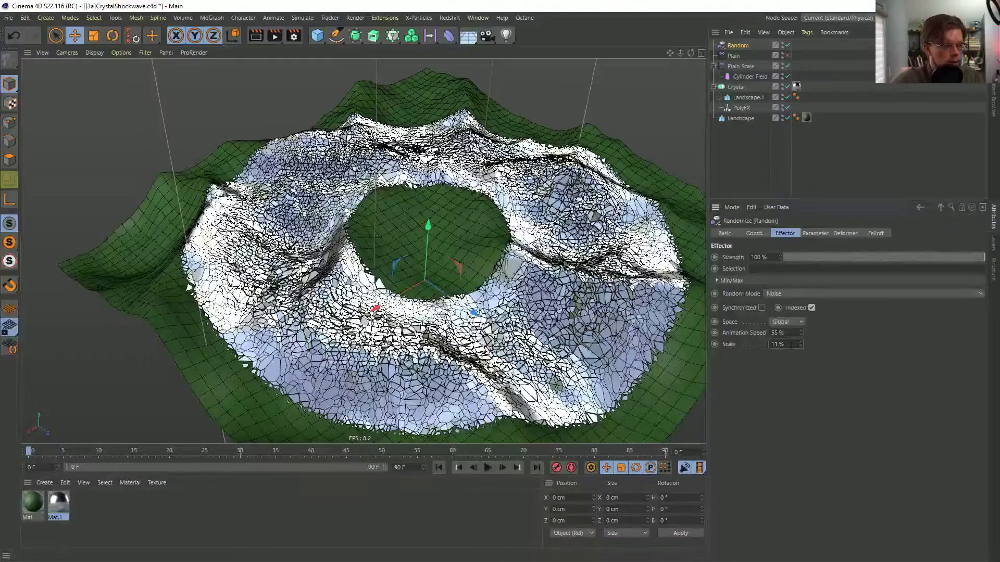
pyautogui.hotkey('ctrl', 'z')
# - Raise the Random effector's strength to 153 % and inspect the shards up close and from farther away
pyautogui.scroll(5, 365, 250)
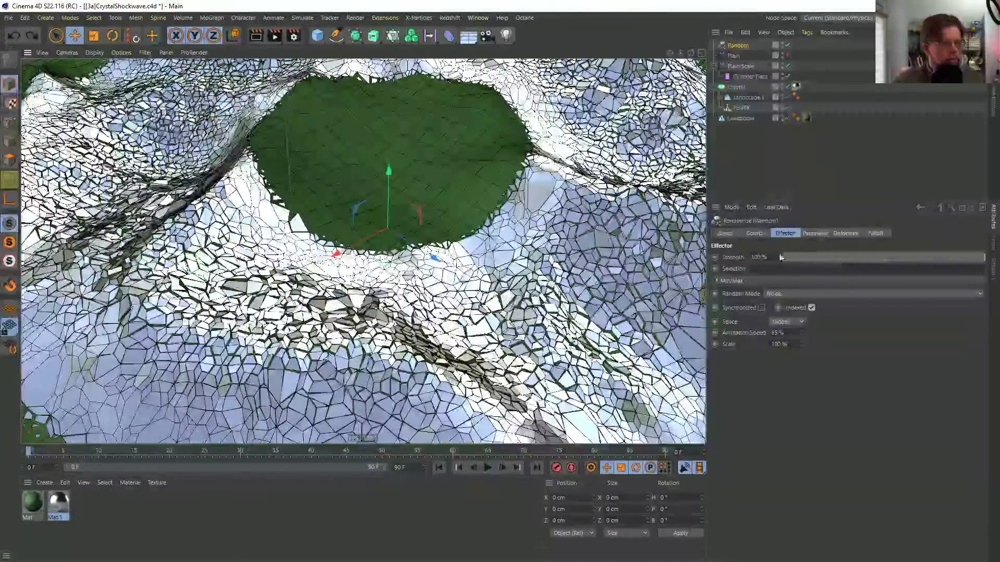
pyautogui.moveTo(781, 256)
pyautogui.mouseDown()
pyautogui.moveTo(849, 257)
pyautogui.moveTo(781, 257)
pyautogui.mouseUp()
pyautogui.scroll(-5, 528, 284)
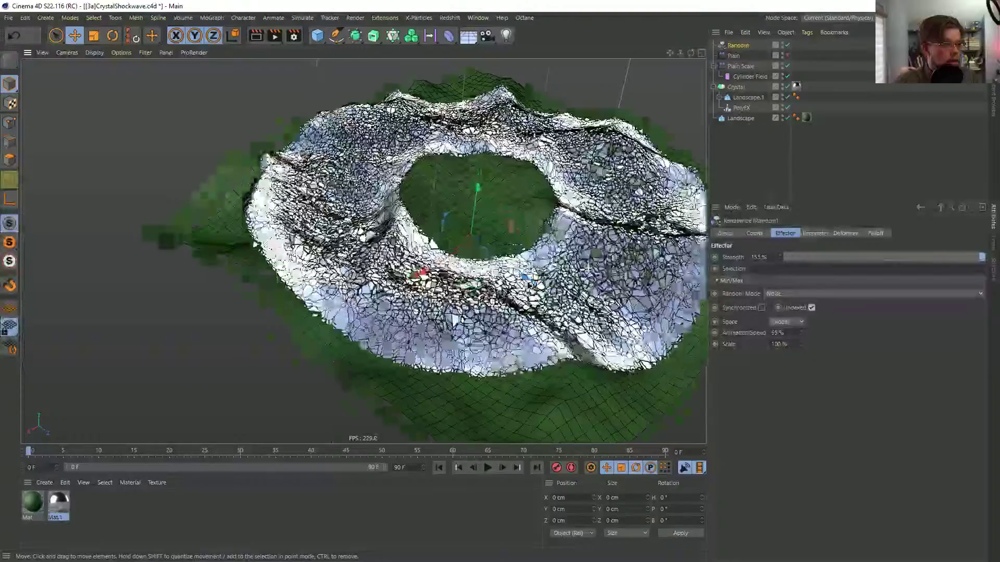
pyautogui.scroll(5, 528, 284)
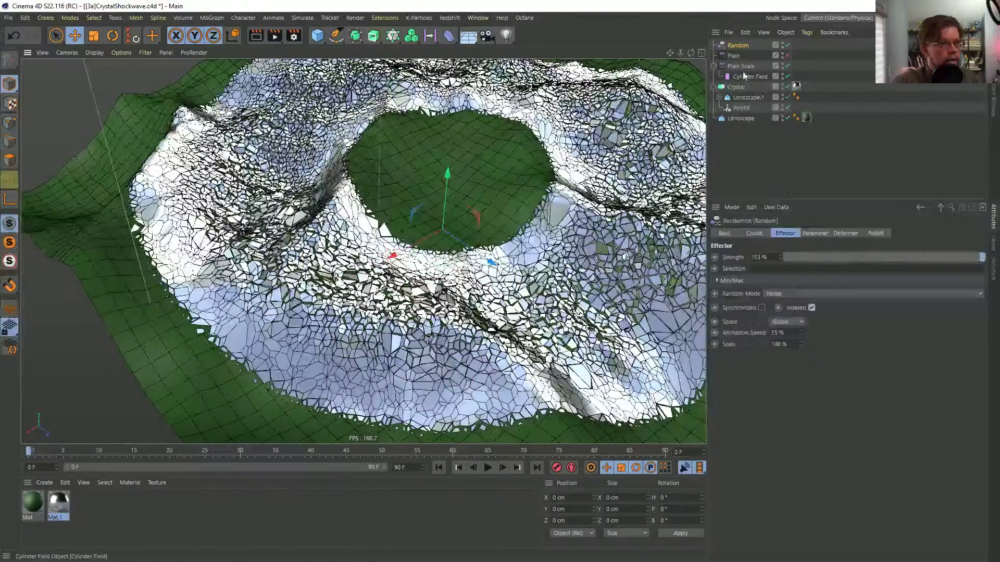
# - Play the noise animation with the Cylinder Field selected, then stop and return to the first frame
pyautogui.click(745, 76)
pyautogui.click(488, 467)
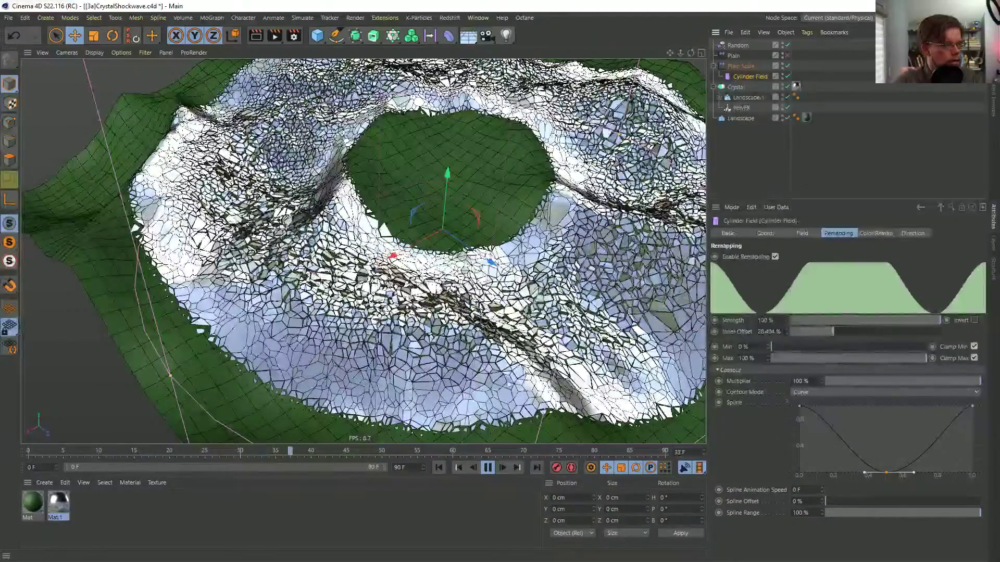
pyautogui.click(487, 467)
pyautogui.click(439, 467)
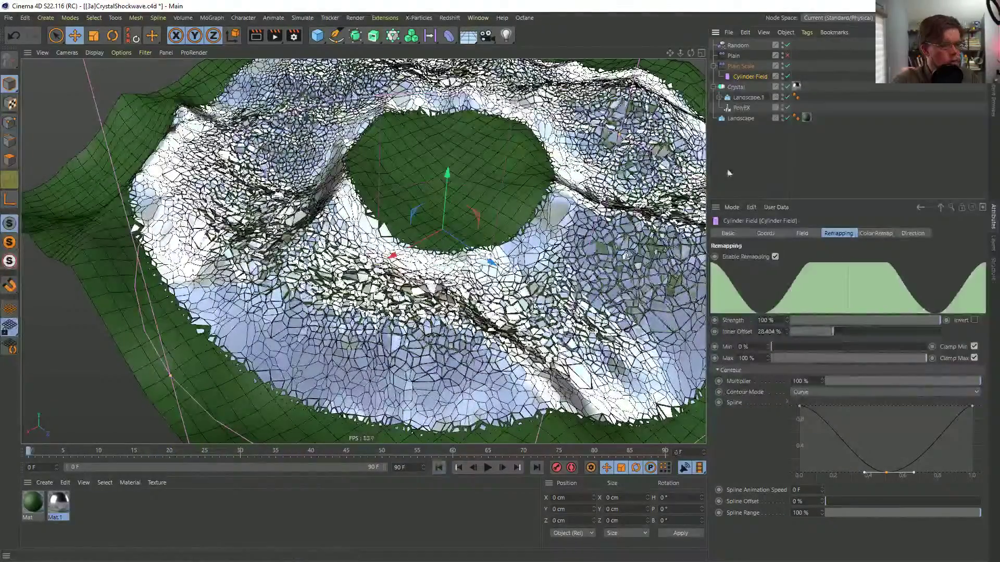
# - Shrink the Cylinder Field's radius to 0 cm and keyframe it on frame 0
pyautogui.click(778, 236)
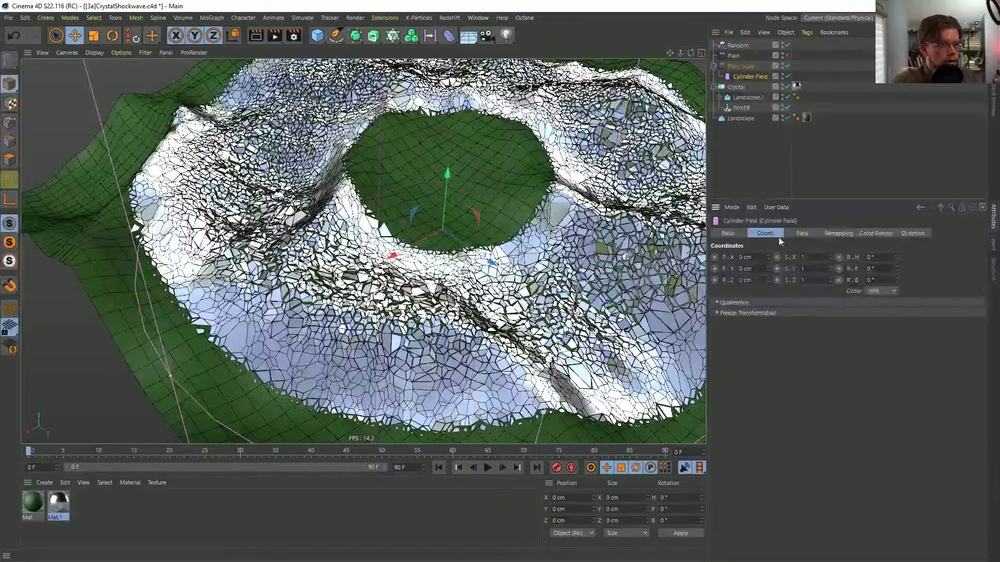
pyautogui.click(797, 235)
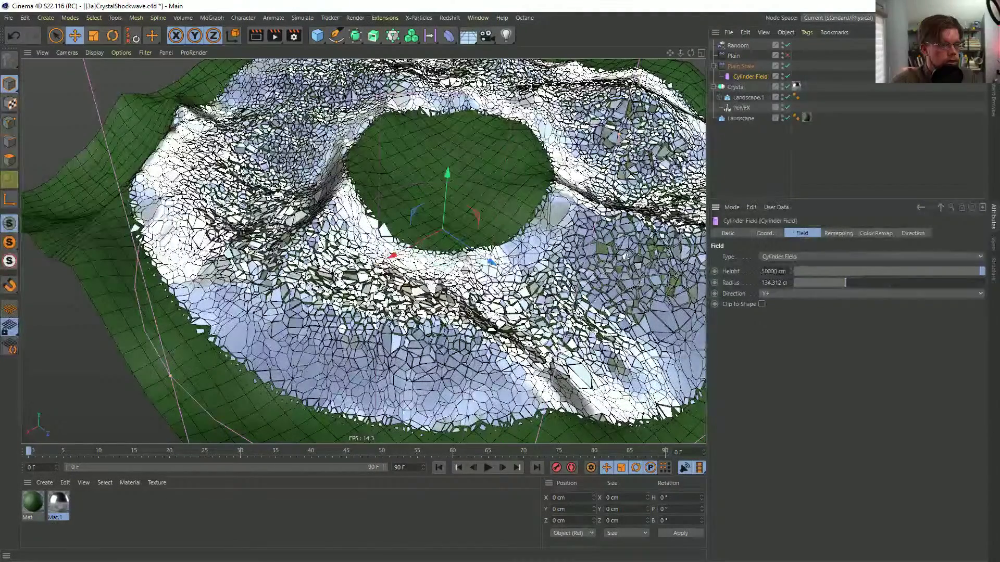
pyautogui.moveTo(857, 287); pyautogui.dragTo(792, 283)
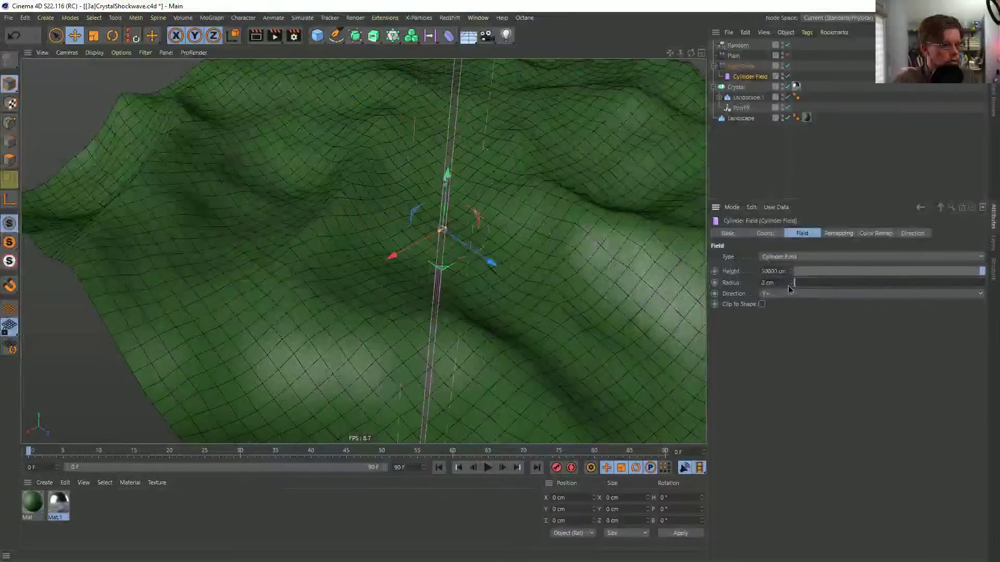
pyautogui.click(714, 282)
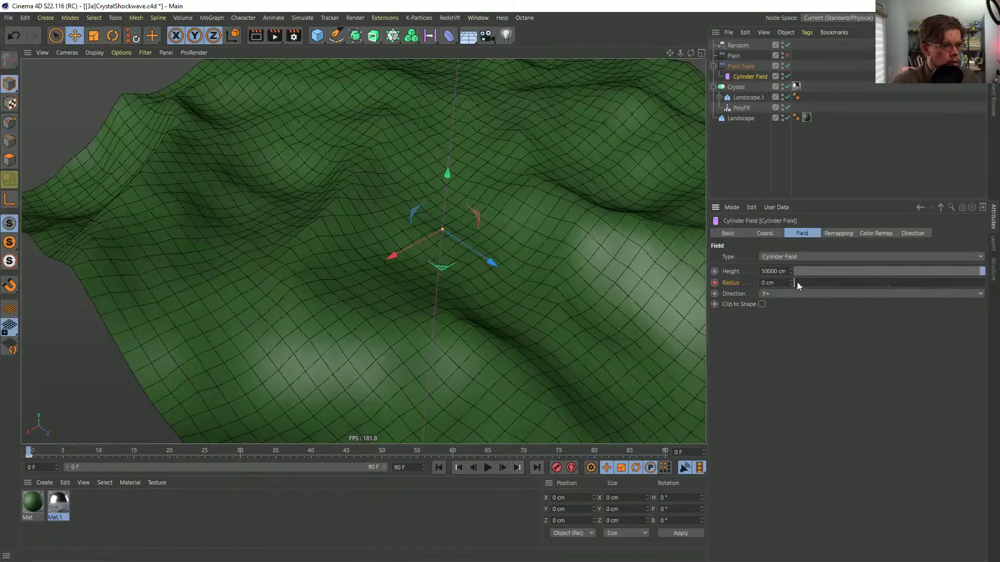
# - Increase the Cylinder Field's radius to 677 cm with a keyframe on frame 0, and test it with a short playback
pyautogui.moveTo(796, 282); pyautogui.dragTo(989, 282)
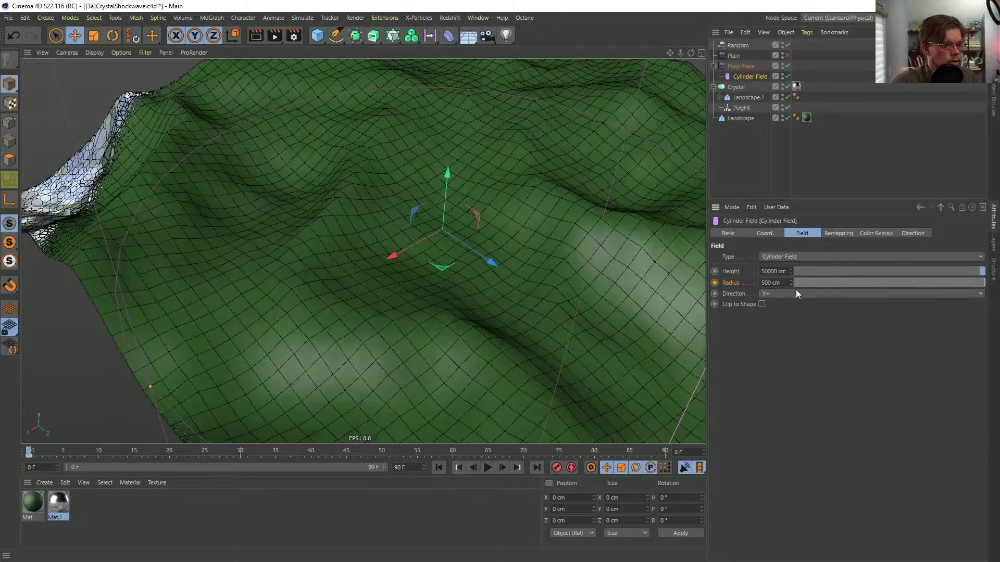
pyautogui.moveTo(790, 282); pyautogui.dragTo(744, 284)
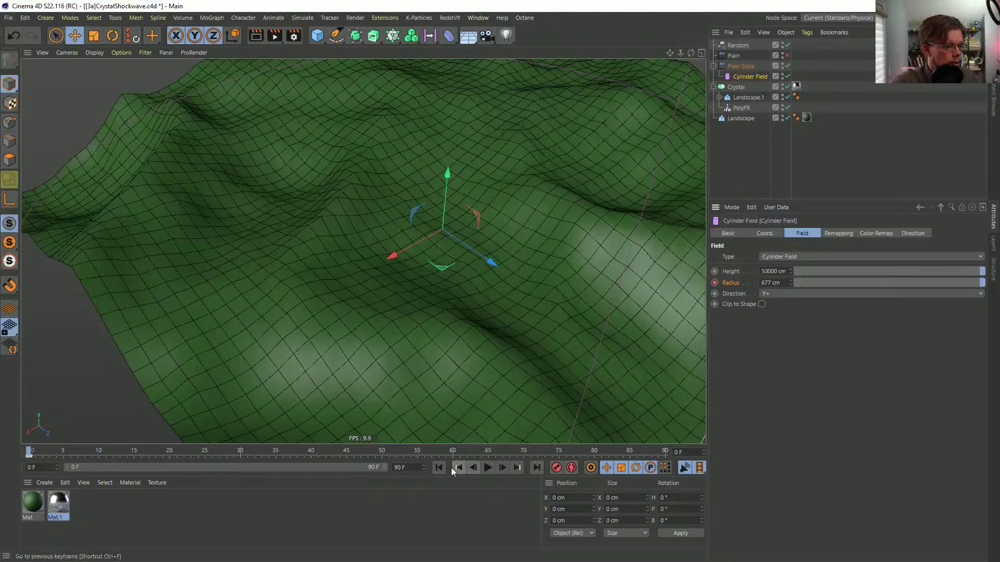
pyautogui.click(489, 468)
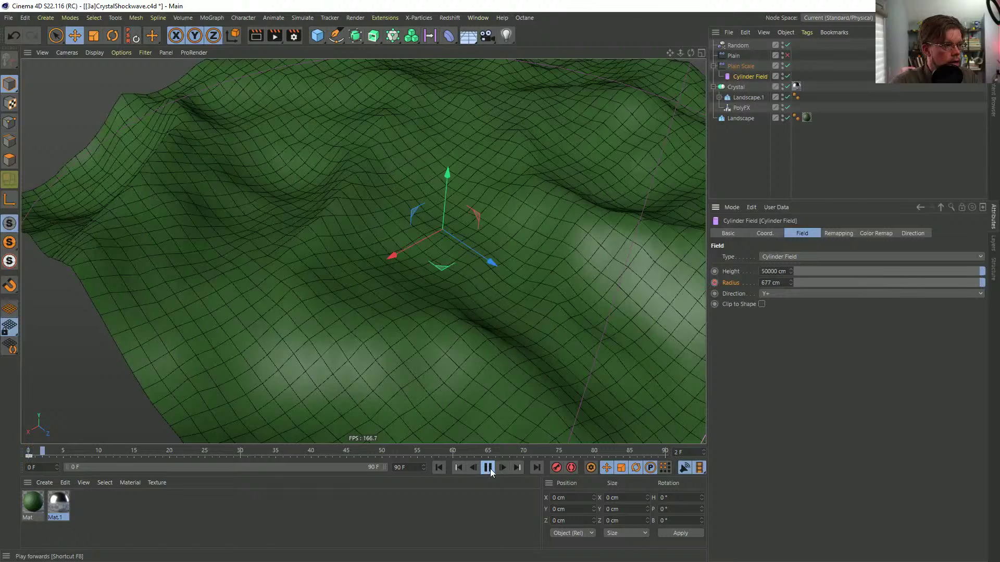
pyautogui.click(489, 469)
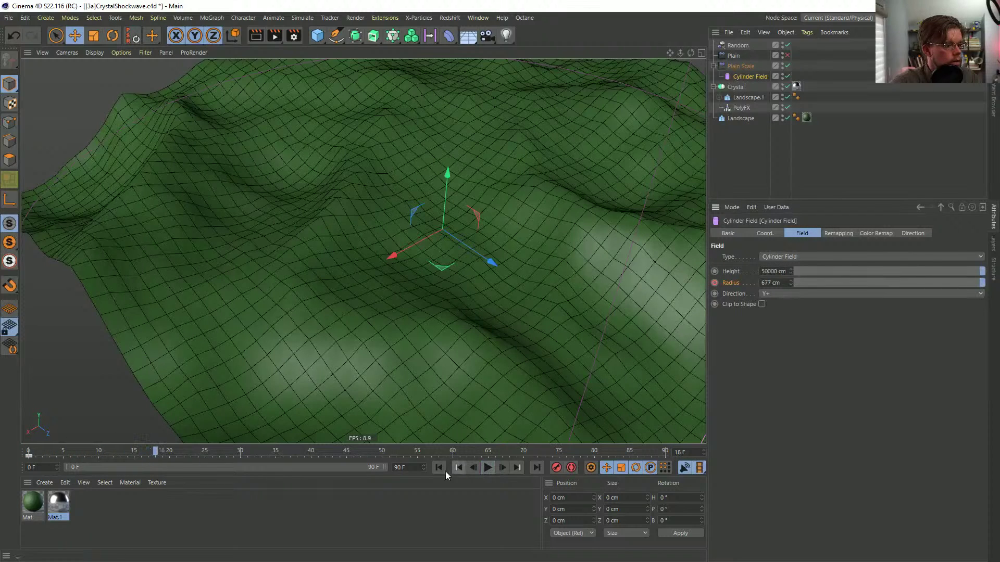
pyautogui.click(438, 468)
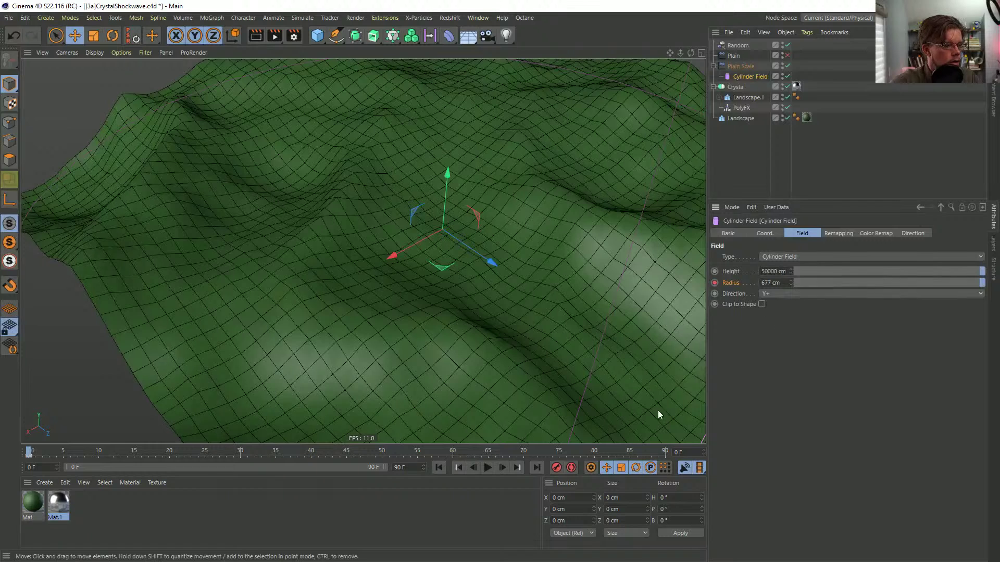
# - Keyframe the Cylinder Field's radius at 677 cm on frame 90 and at 0 cm on frame 0
pyautogui.moveTo(660, 453); pyautogui.dragTo(682, 455)
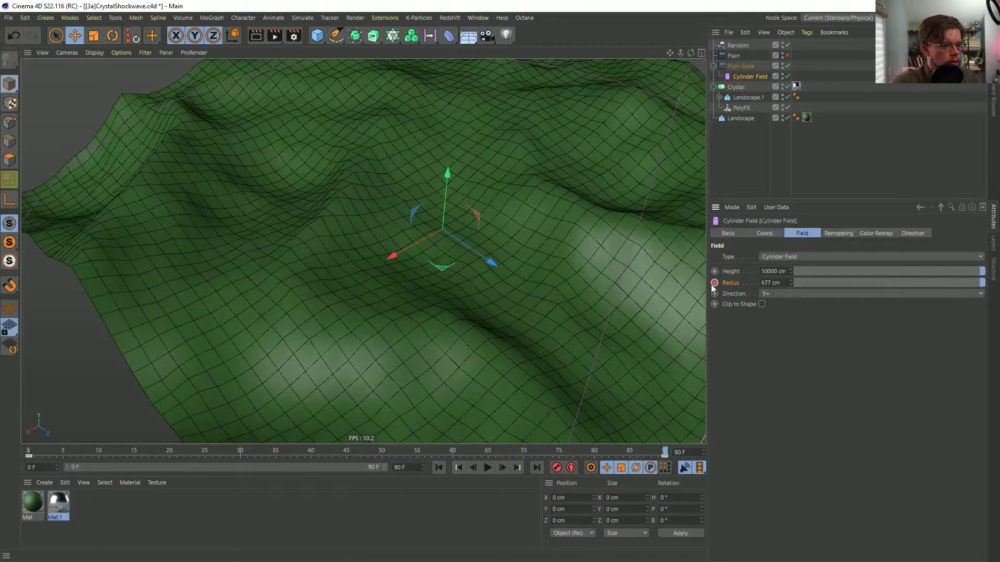
pyautogui.click(462, 471)
pyautogui.moveTo(826, 284); pyautogui.dragTo(738, 297)
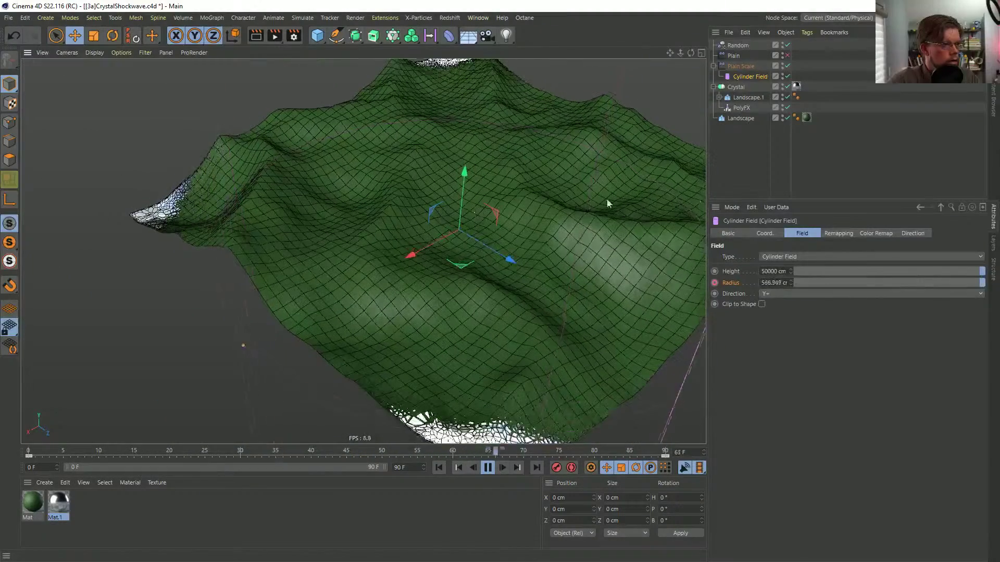
# - Switch the viewport to Gouraud shading without lines, watch the shockwave play with the field deselected, and return to frame 0
pyautogui.press('n')
pyautogui.press('a')
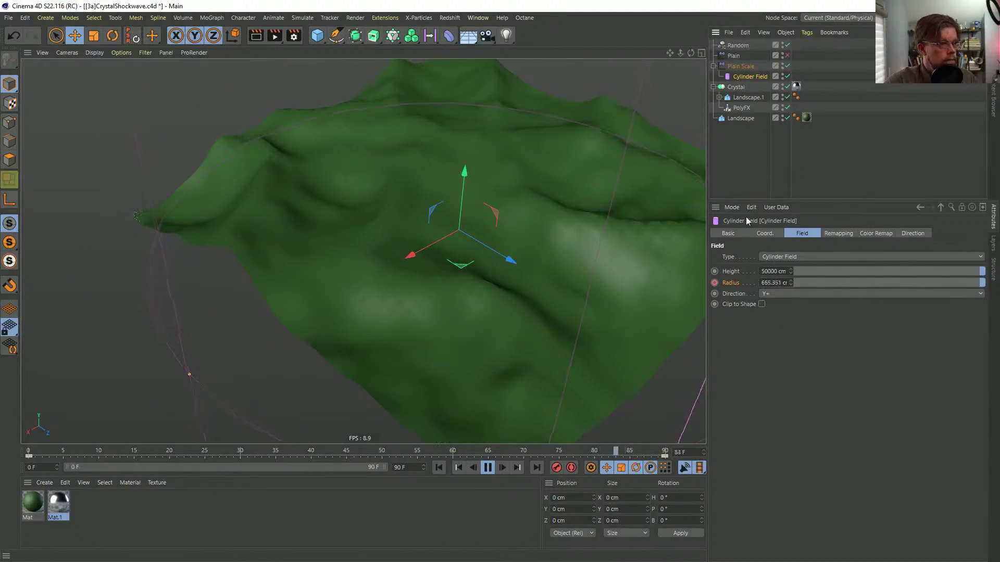
pyautogui.click(840, 103)
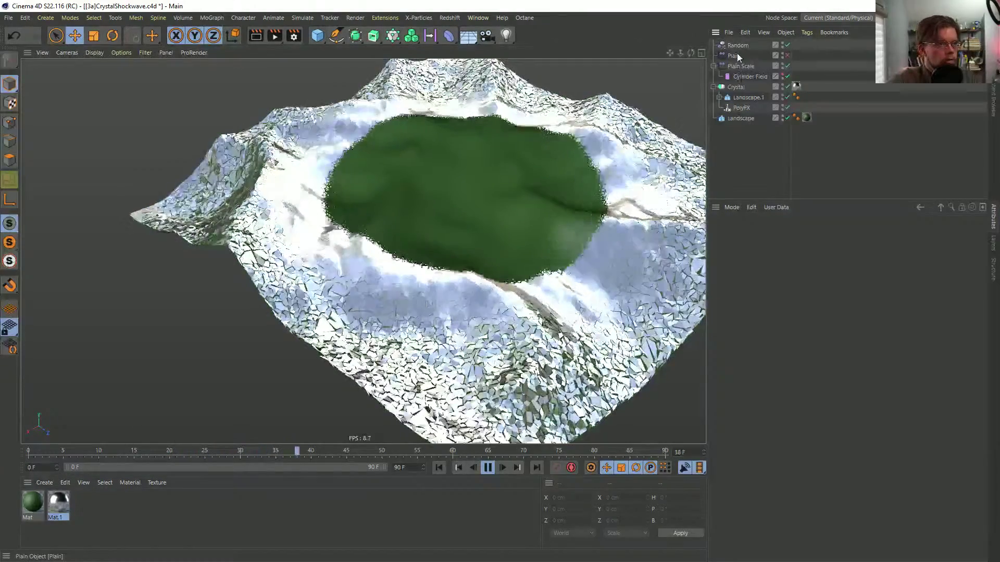
pyautogui.click(737, 46)
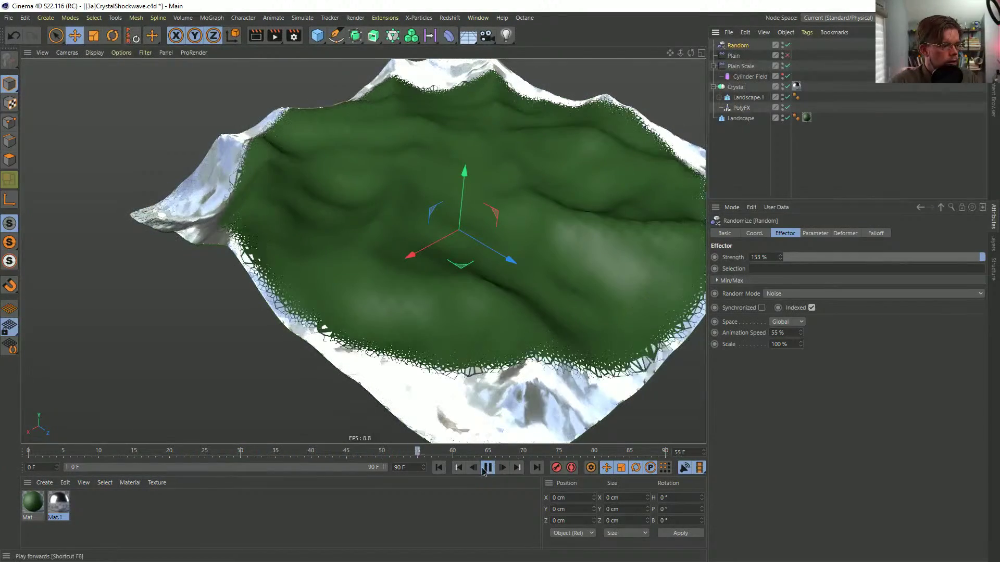
pyautogui.click(487, 467)
pyautogui.click(439, 467)
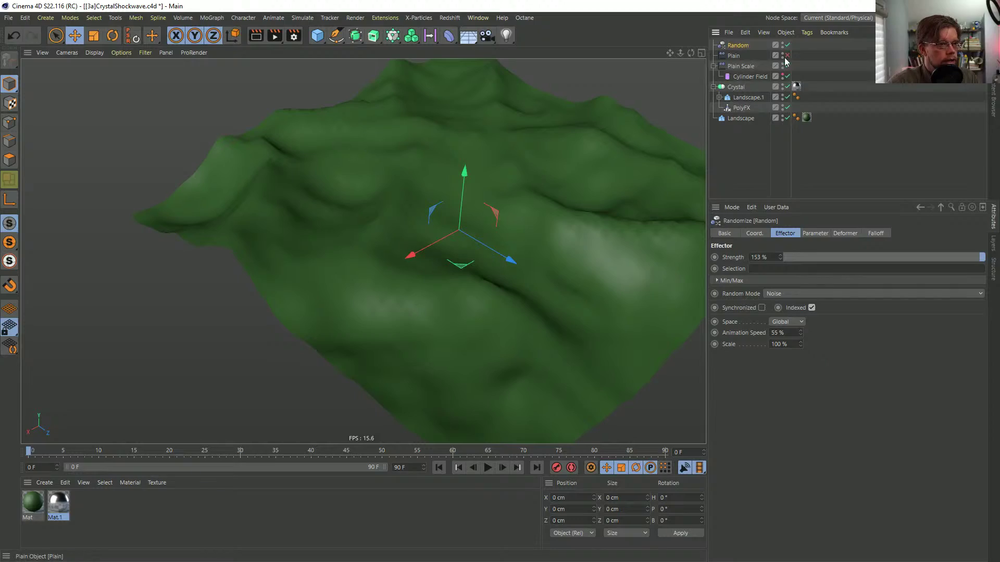
# - Move to frame 22, enable the Plain effector, and check the Cylinder Field settings in its falloff
pyautogui.moveTo(294, 454); pyautogui.dragTo(183, 452)
pyautogui.click(733, 55)
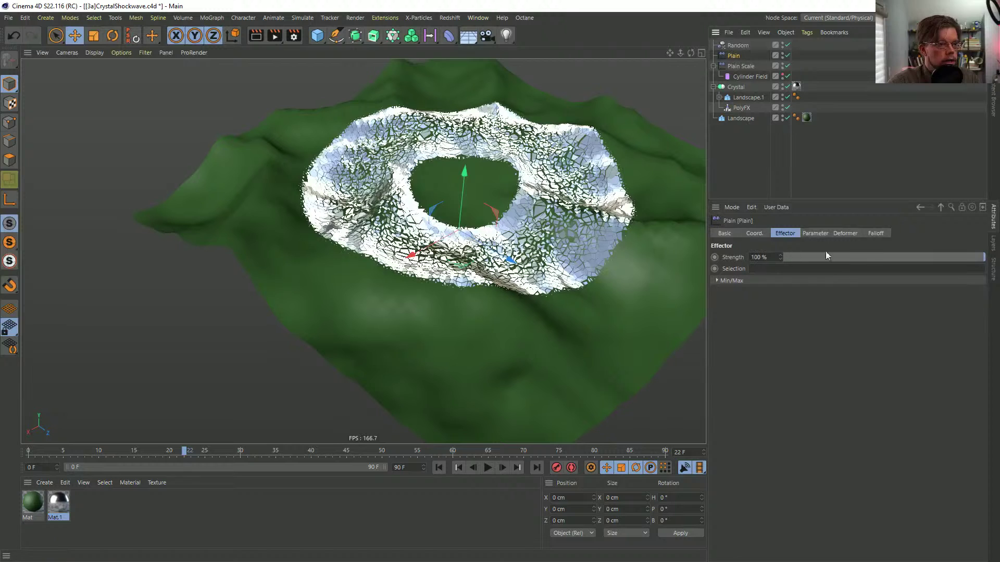
pyautogui.click(875, 232)
pyautogui.click(753, 292)
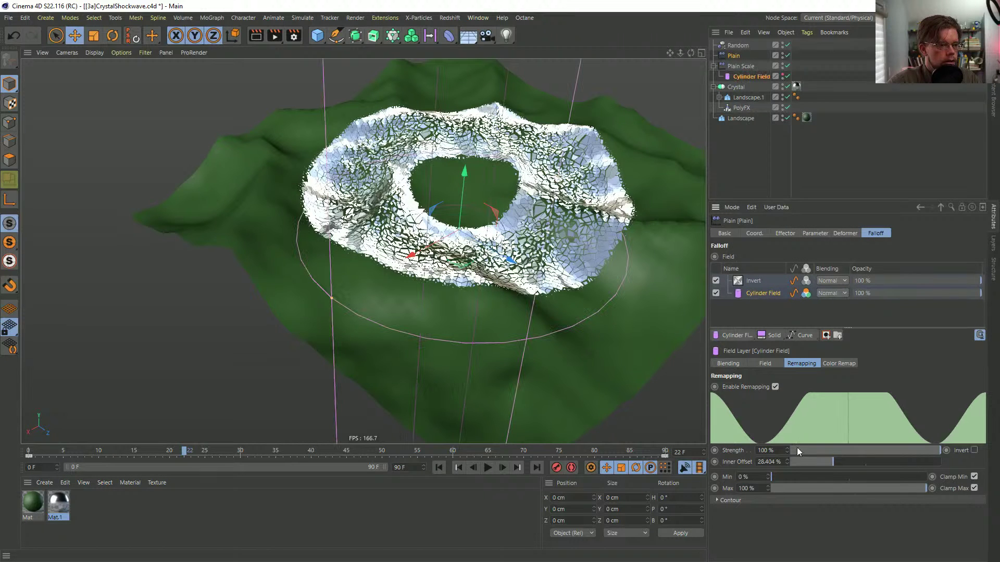
pyautogui.click(767, 363)
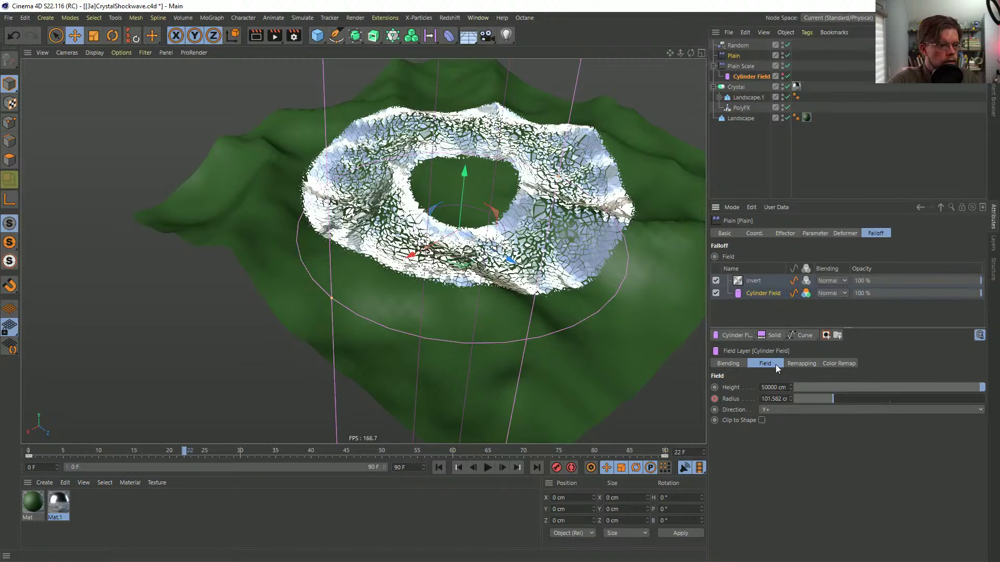
# - Switch the Plain Scale effector's scale transform off and back on to compare its effect on the crystal ring
pyautogui.click(736, 66)
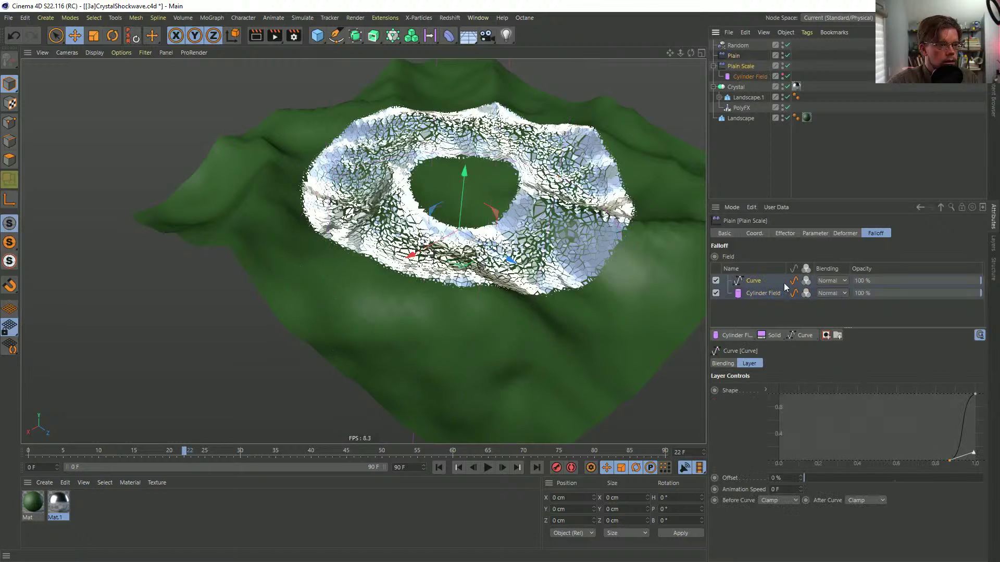
pyautogui.click(813, 234)
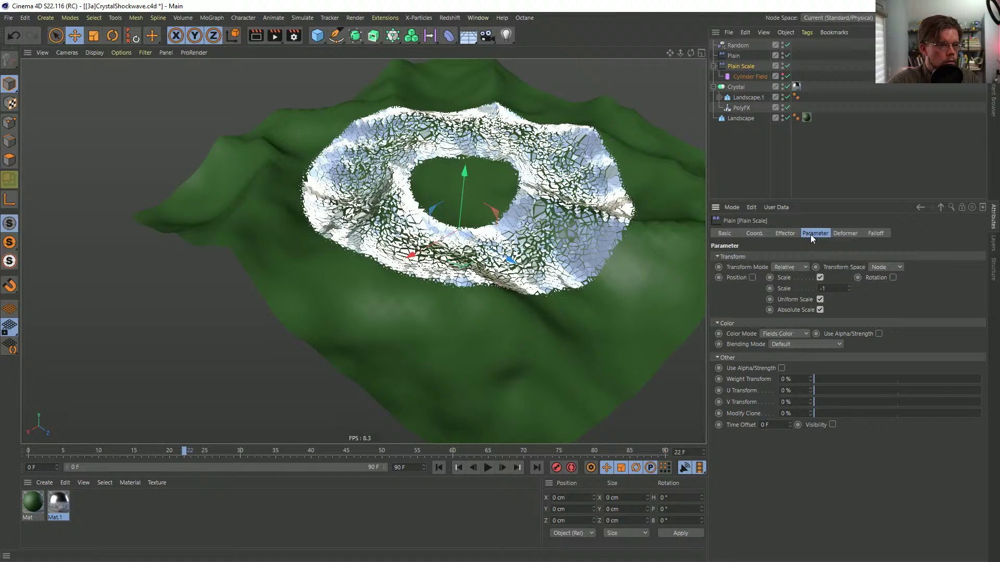
pyautogui.click(819, 278)
pyautogui.click(796, 277)
# - Set the Plain effector's Z position offset to 8 cm and disable its scale transform
pyautogui.click(734, 56)
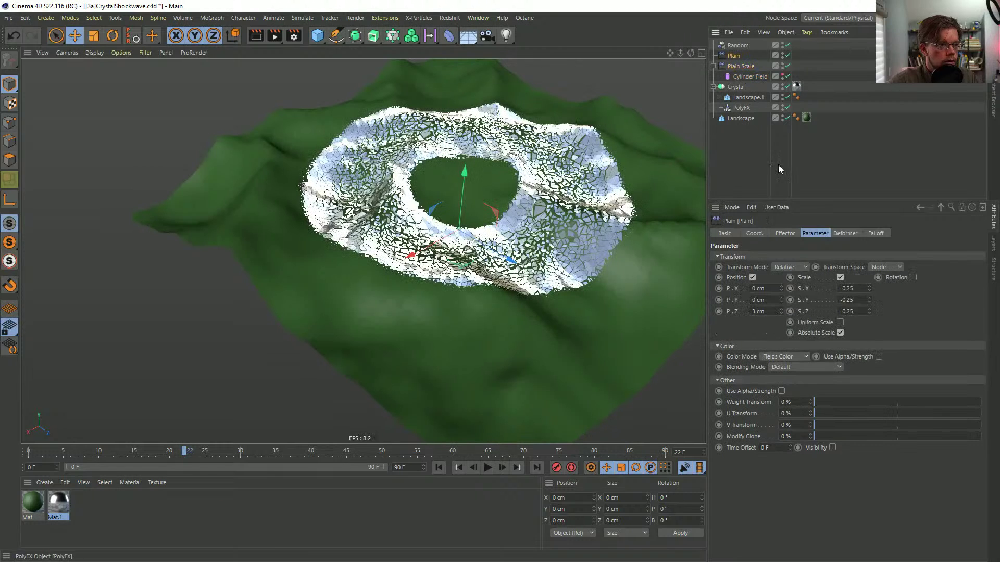
pyautogui.moveTo(780, 310); pyautogui.dragTo(780, 306)
pyautogui.click(840, 278)
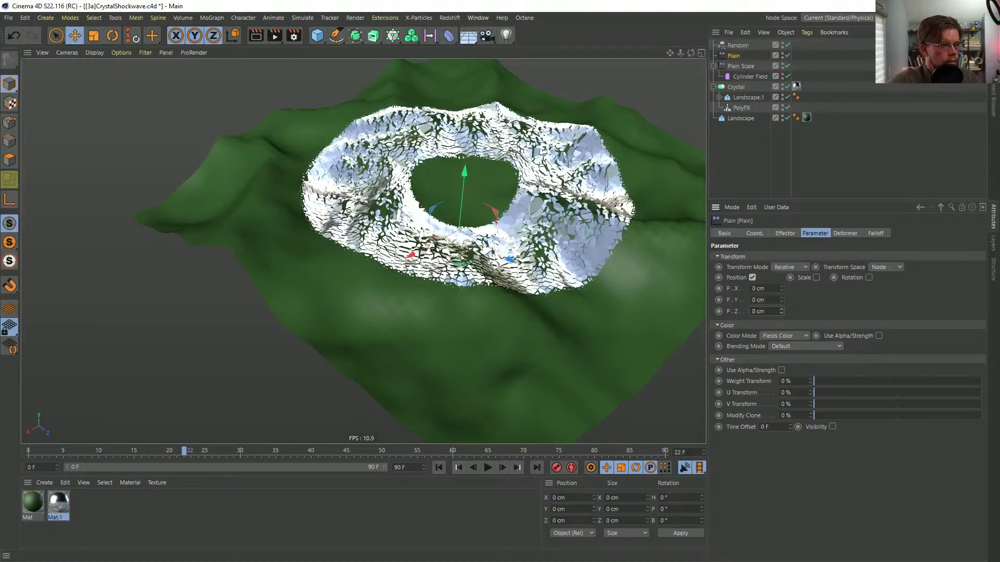
# - Play the shockwave animation repeatedly to judge the Plain effector's offset, and return to frame 0
pyautogui.click(487, 467)
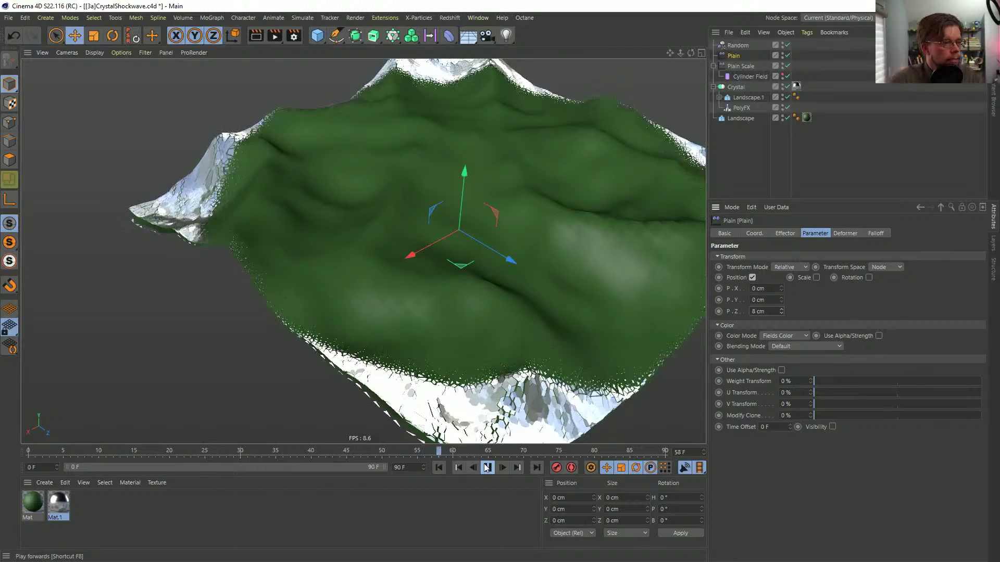
pyautogui.click(439, 467)
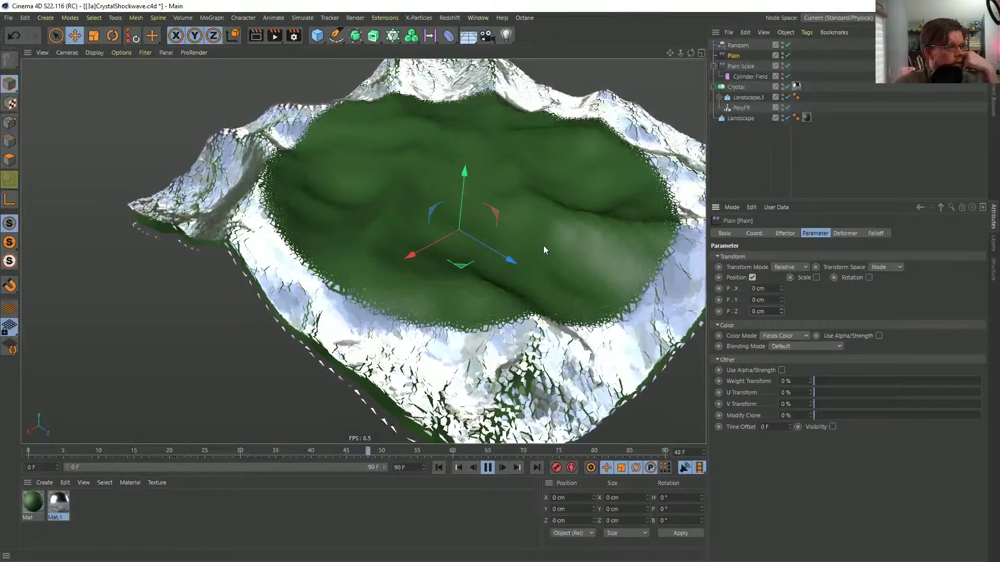
pyautogui.click(441, 467)
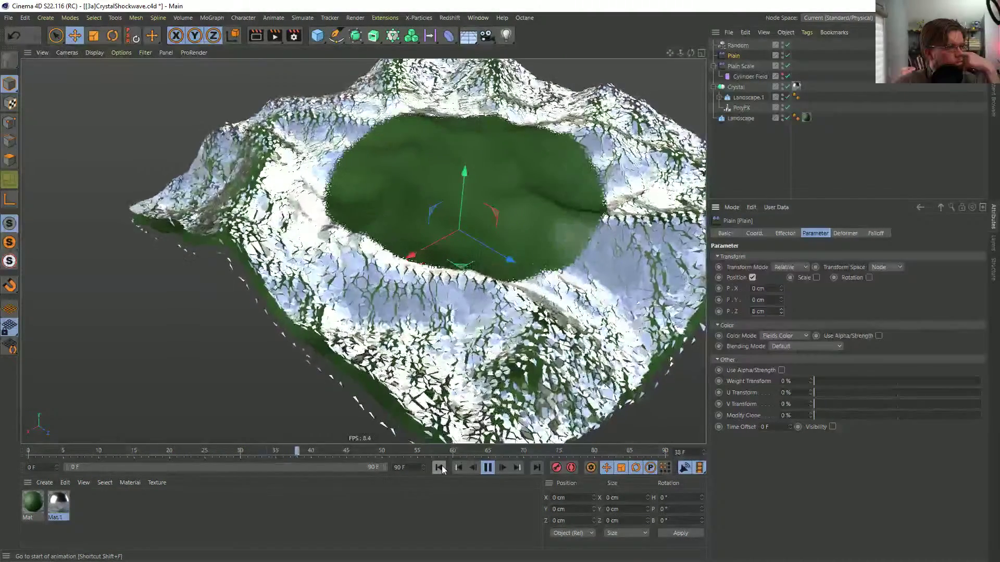
pyautogui.click(487, 467)
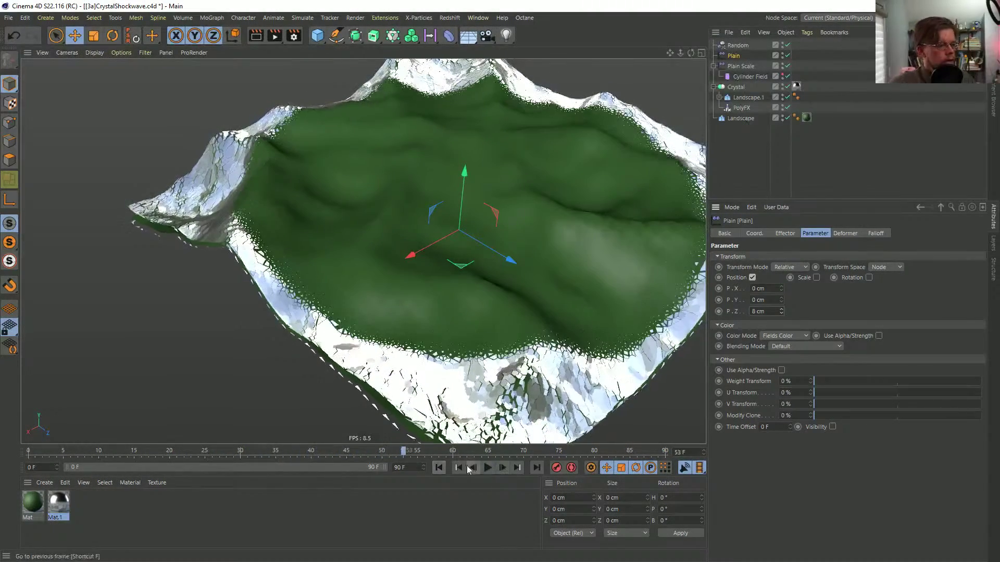
pyautogui.click(439, 467)
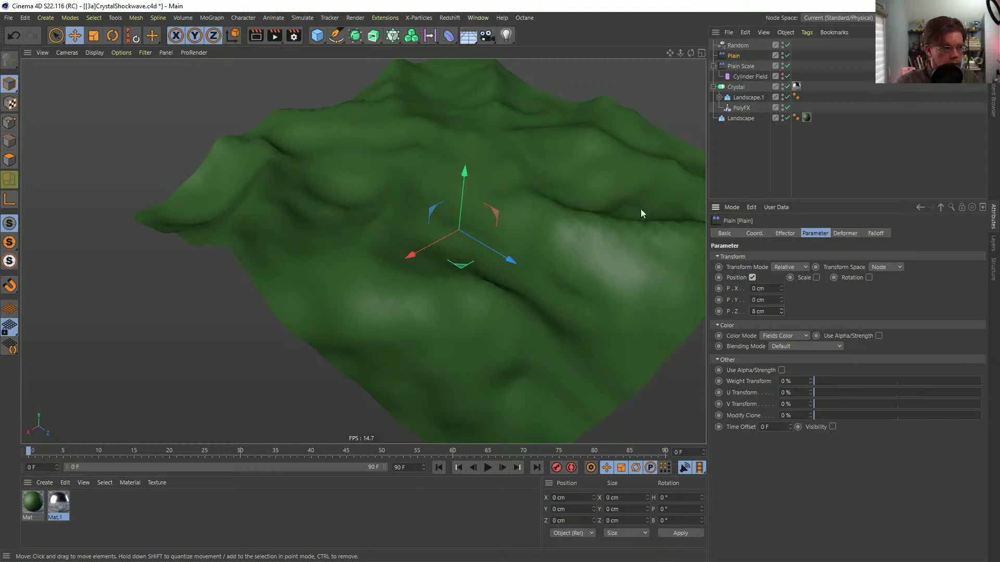
# - Play the shockwave up to frame 21 and disable the Plain effector
pyautogui.click(489, 467)
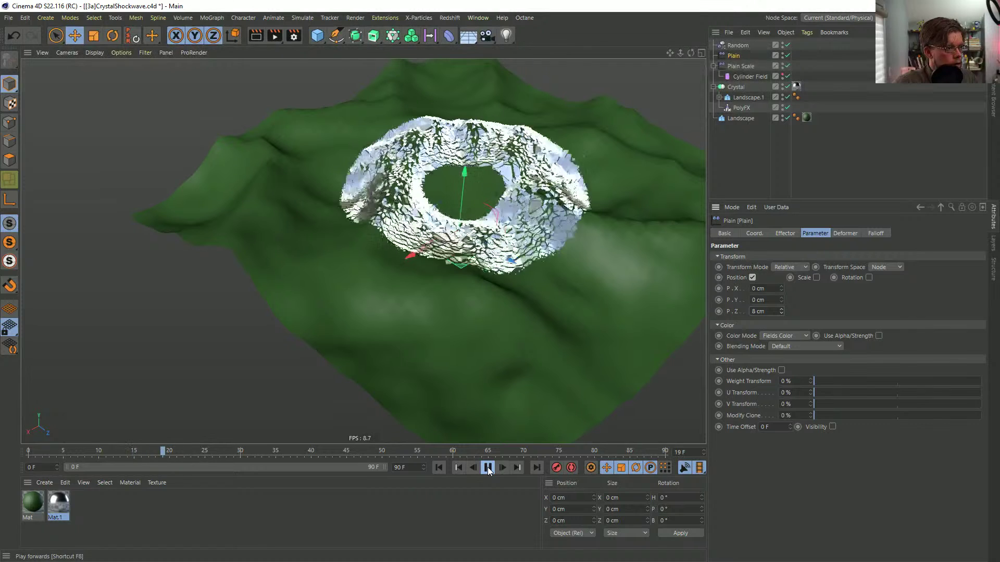
pyautogui.click(488, 467)
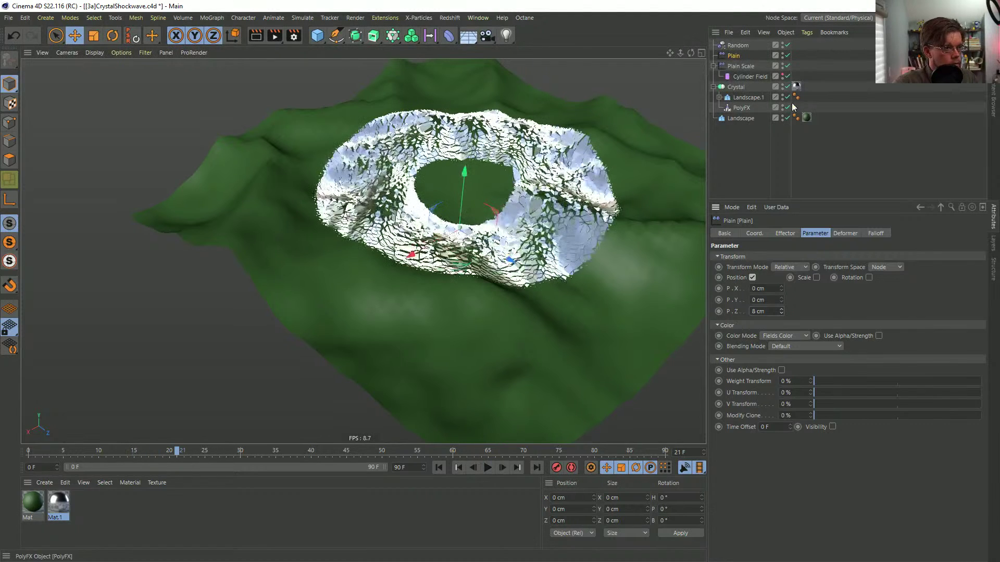
pyautogui.click(787, 55)
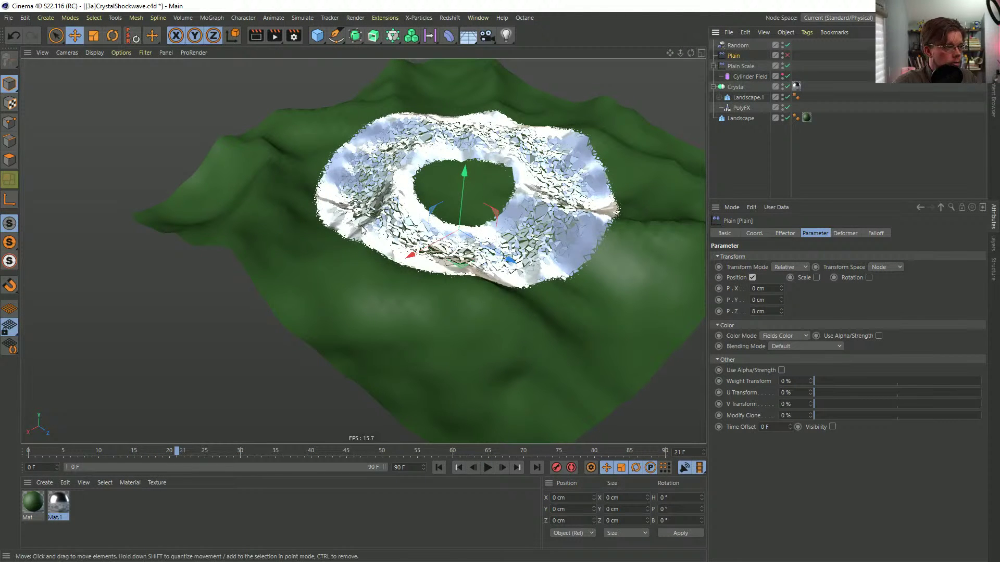
# - Reshape the Random effector's falloff curve to start rising at about 0.12 and reach full strength at about 0.54
pyautogui.click(736, 46)
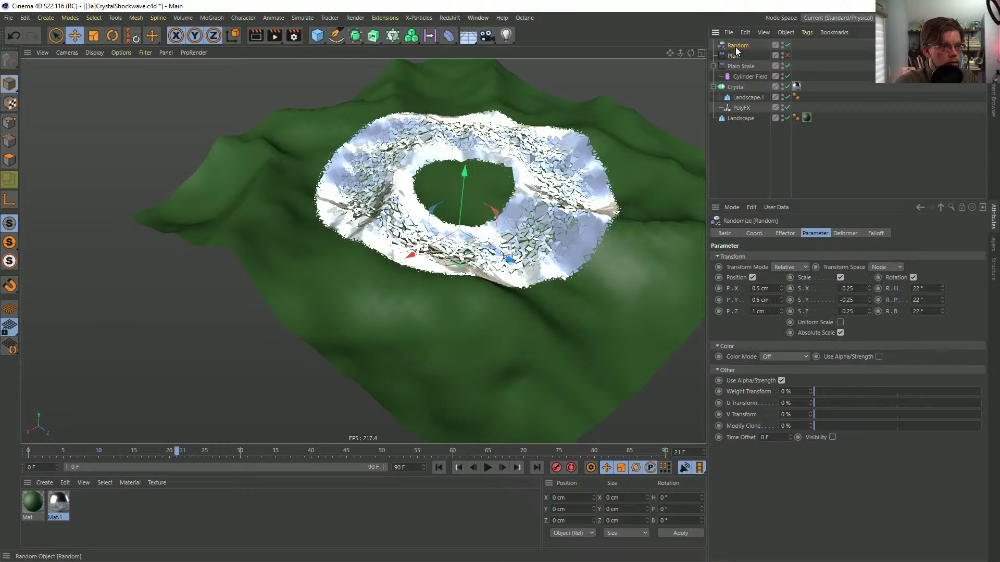
pyautogui.click(875, 233)
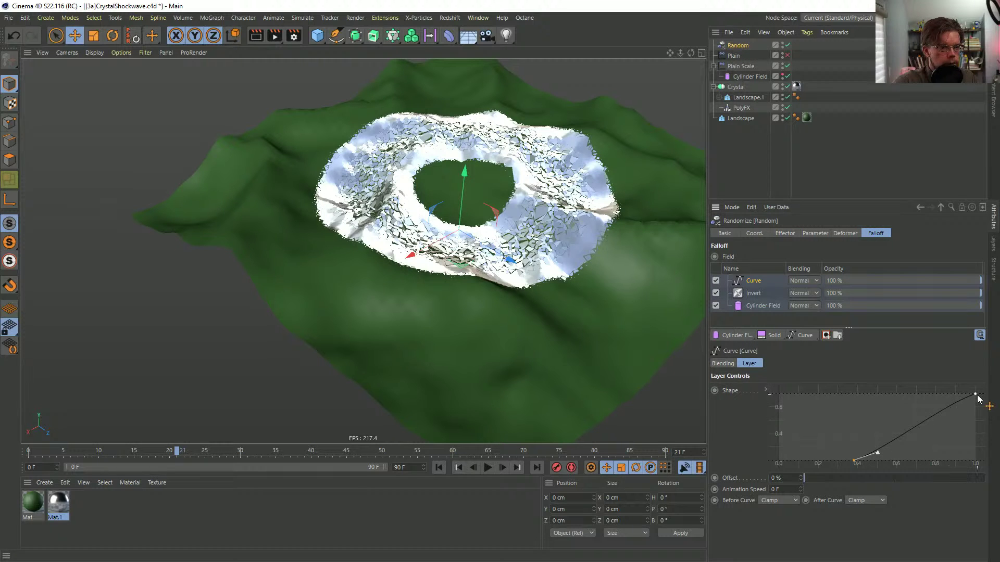
pyautogui.moveTo(975, 394); pyautogui.dragTo(884, 391)
pyautogui.click(852, 460)
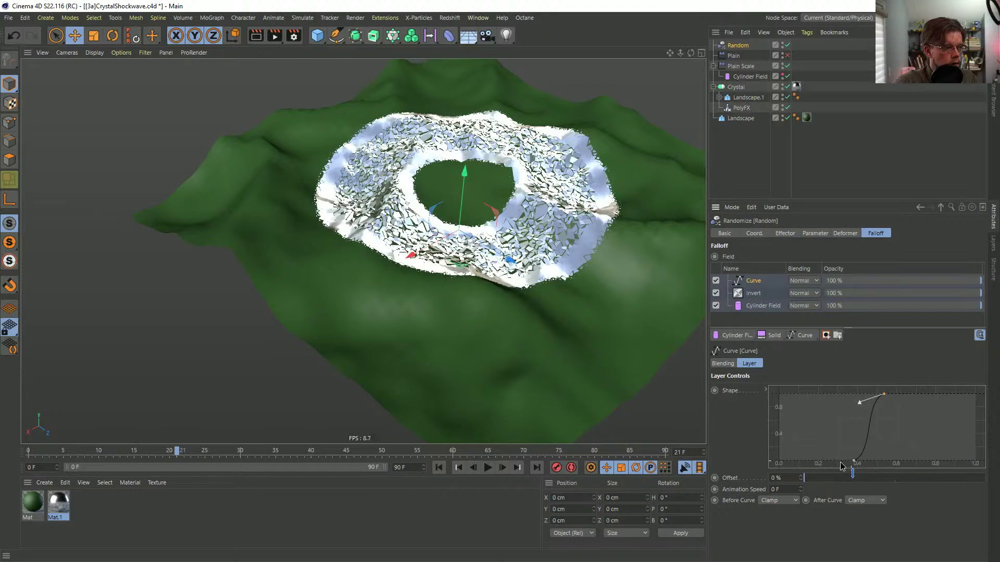
pyautogui.moveTo(854, 461); pyautogui.dragTo(803, 472)
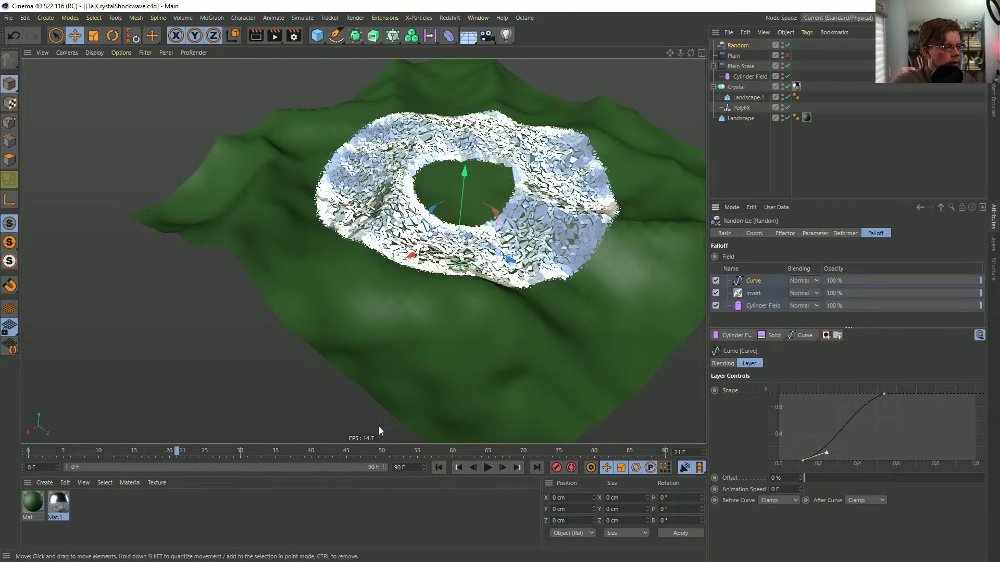
# - Return to frame 0 and add a Delay effector to the PolyFX object
pyautogui.click(439, 467)
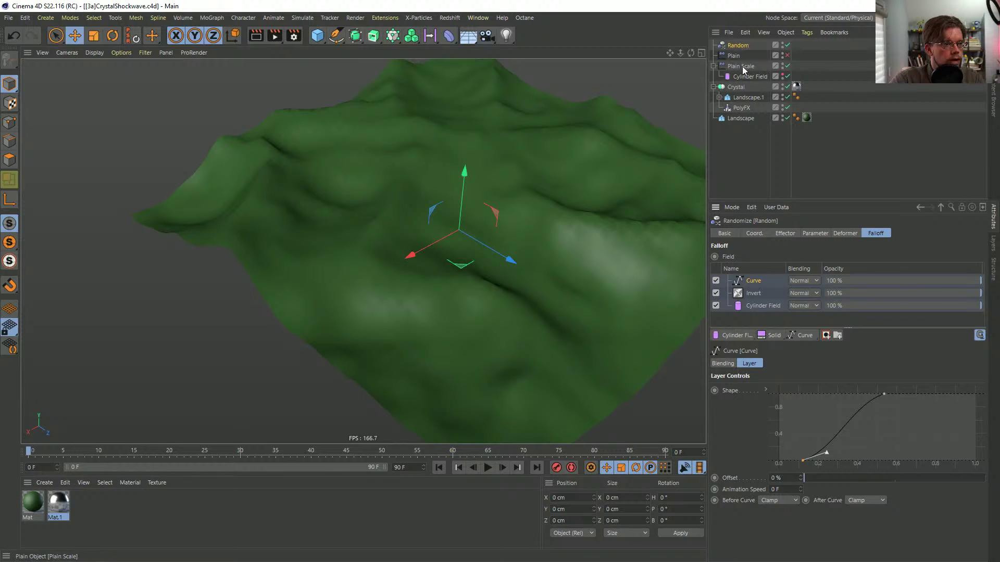
pyautogui.click(742, 107)
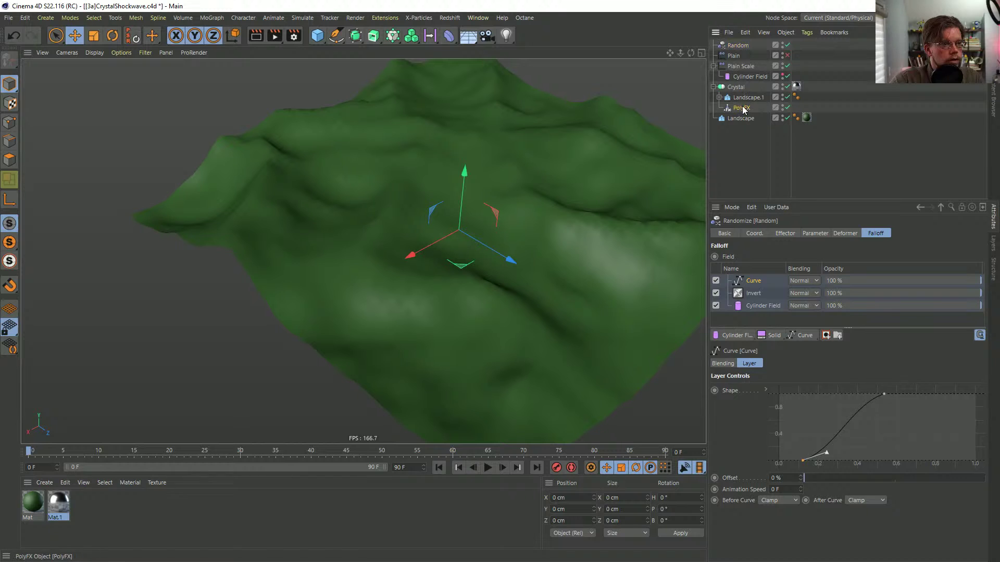
pyautogui.click(395, 36)
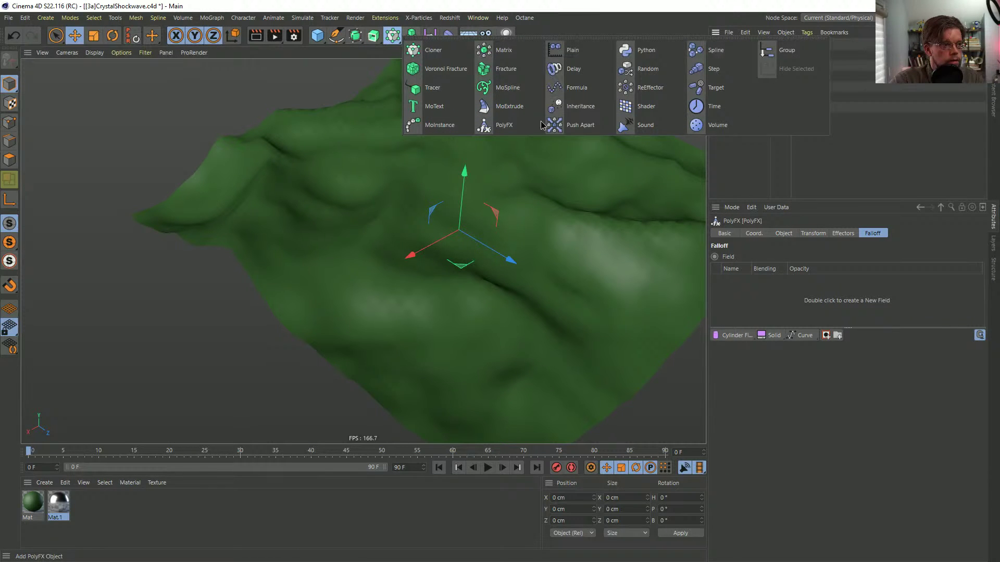
pyautogui.click(588, 74)
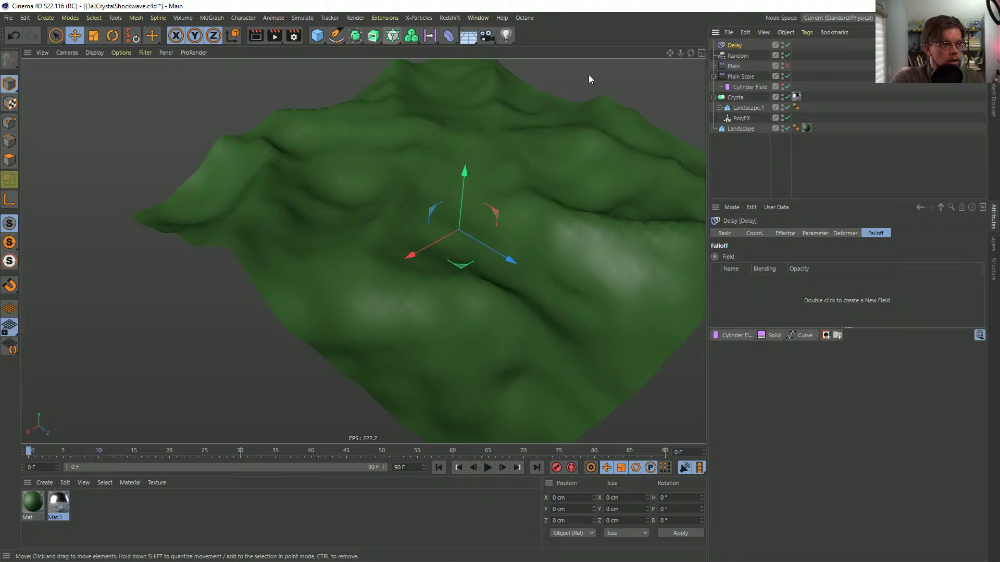
# - Set the Delay effector's mode to Spring and play the shockwave up to frame 28
pyautogui.click(786, 233)
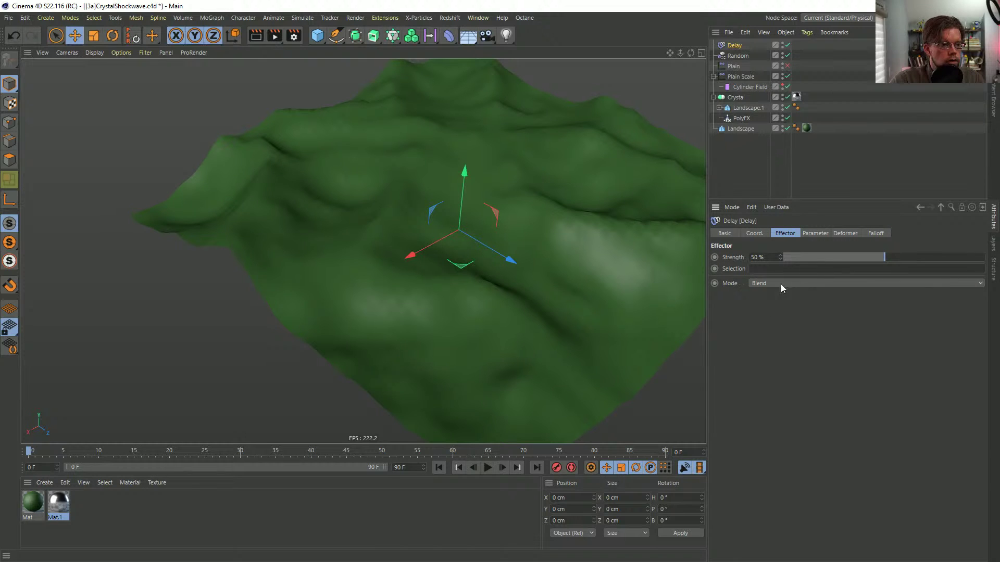
pyautogui.click(766, 285)
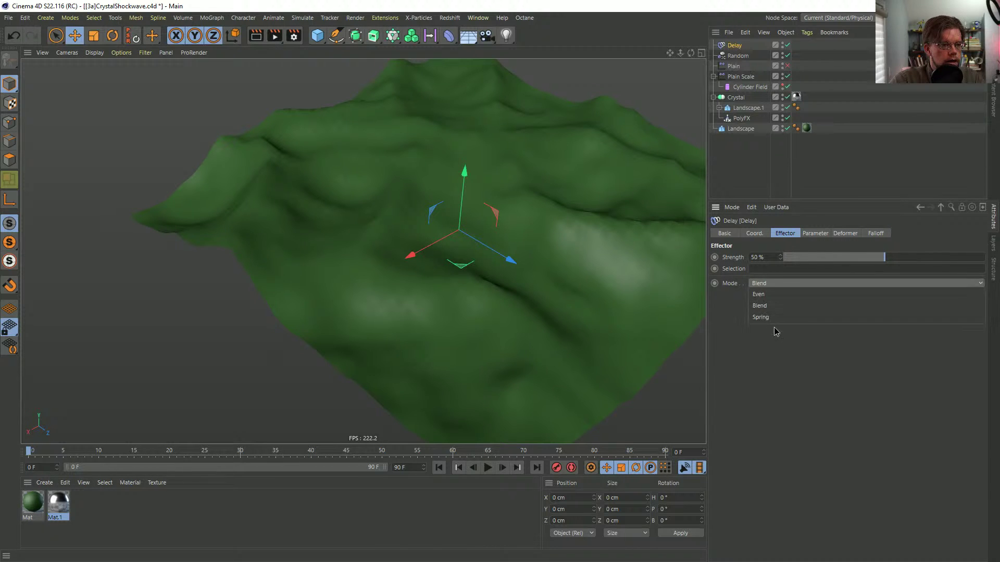
pyautogui.click(772, 318)
pyautogui.click(487, 468)
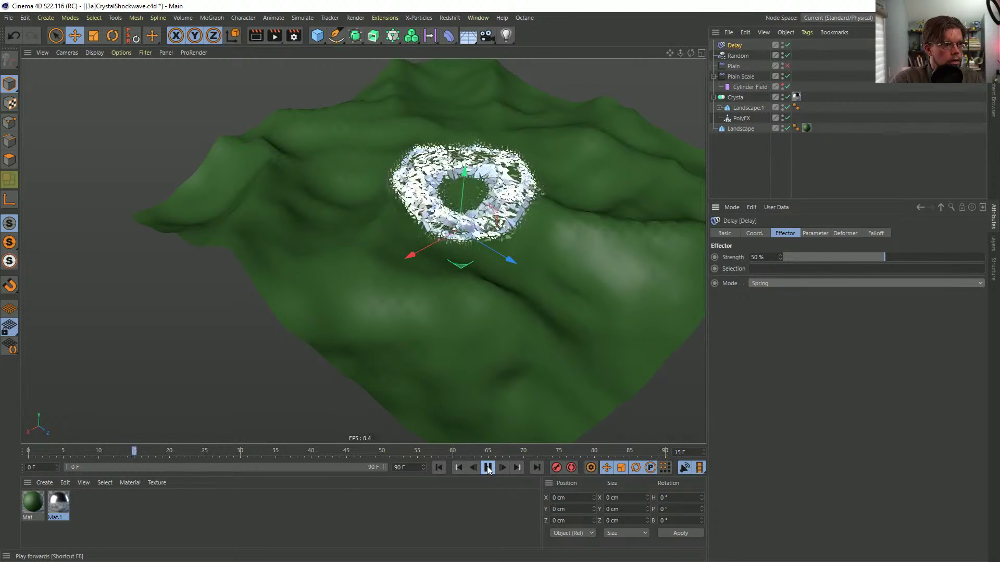
pyautogui.click(488, 467)
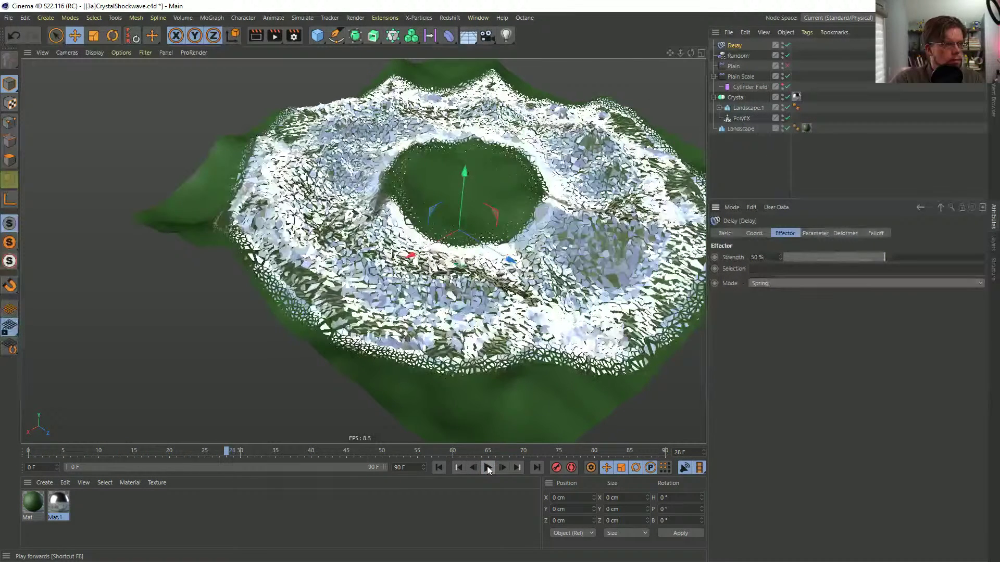
# - Check the PolyFX object's falloff and its list of assigned effectors
pyautogui.click(740, 118)
pyautogui.click(874, 234)
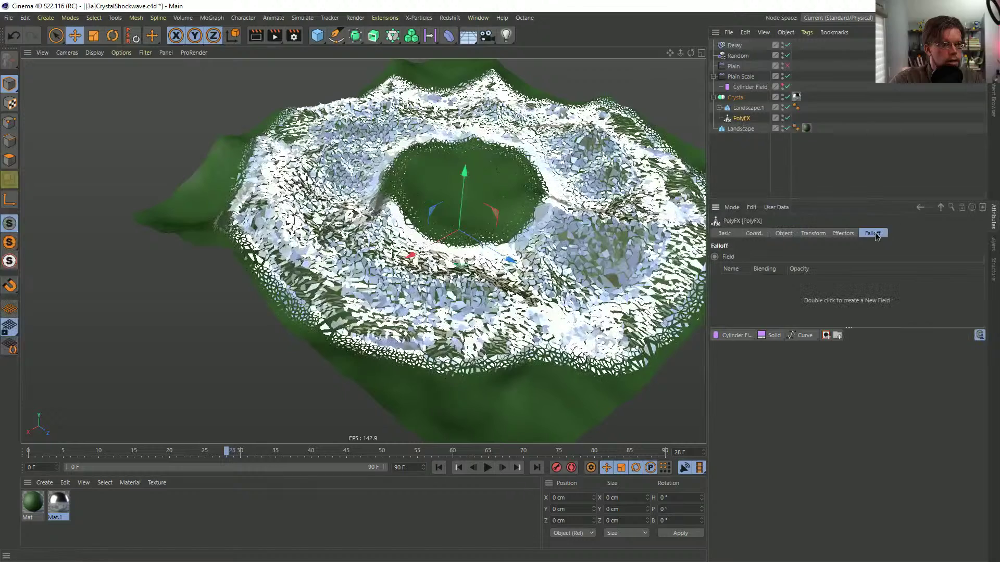
pyautogui.click(843, 234)
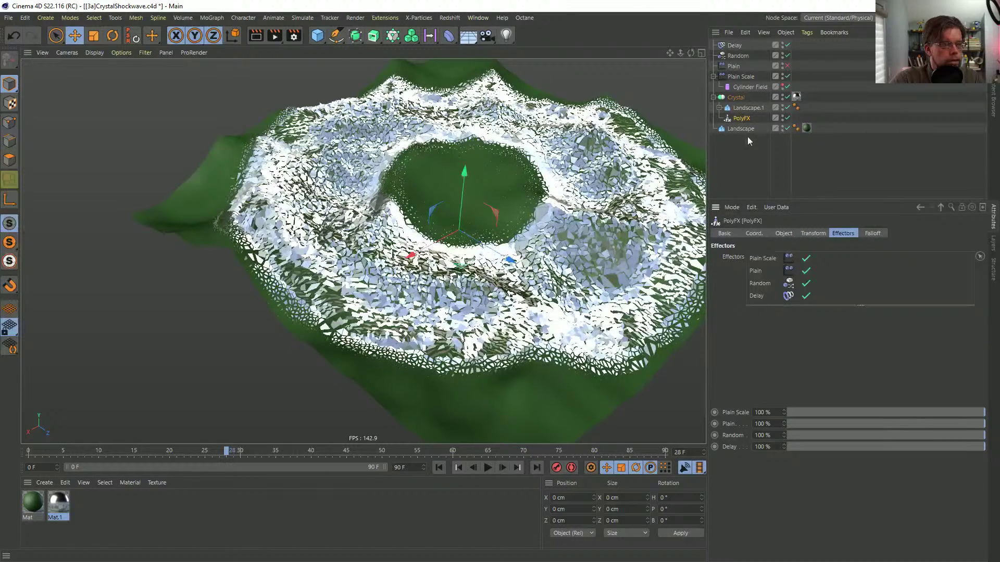
# - Set the Delay effector's strength to 85% and disable the green Landscape object while the shockwave replays from the start
pyautogui.click(734, 45)
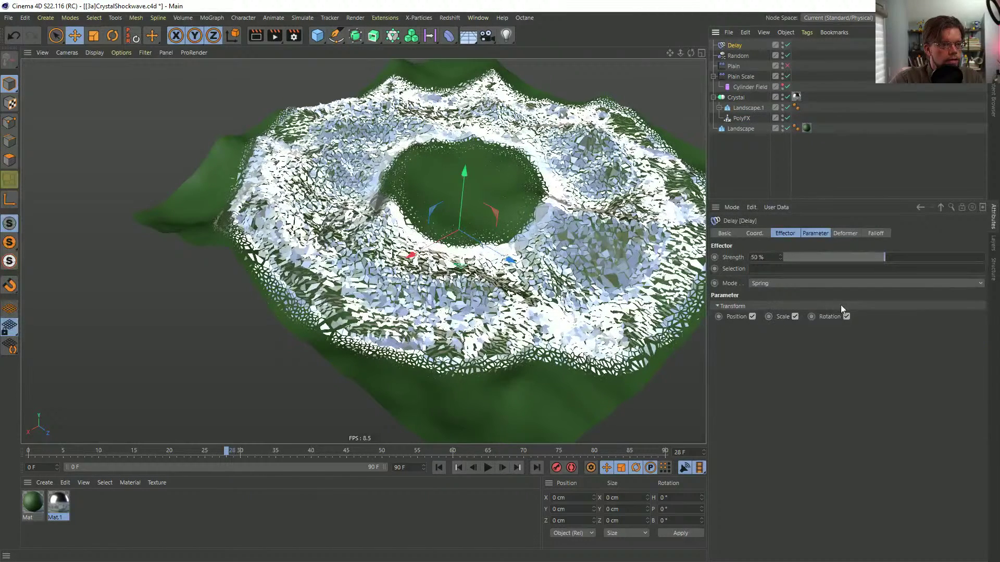
pyautogui.click(955, 257)
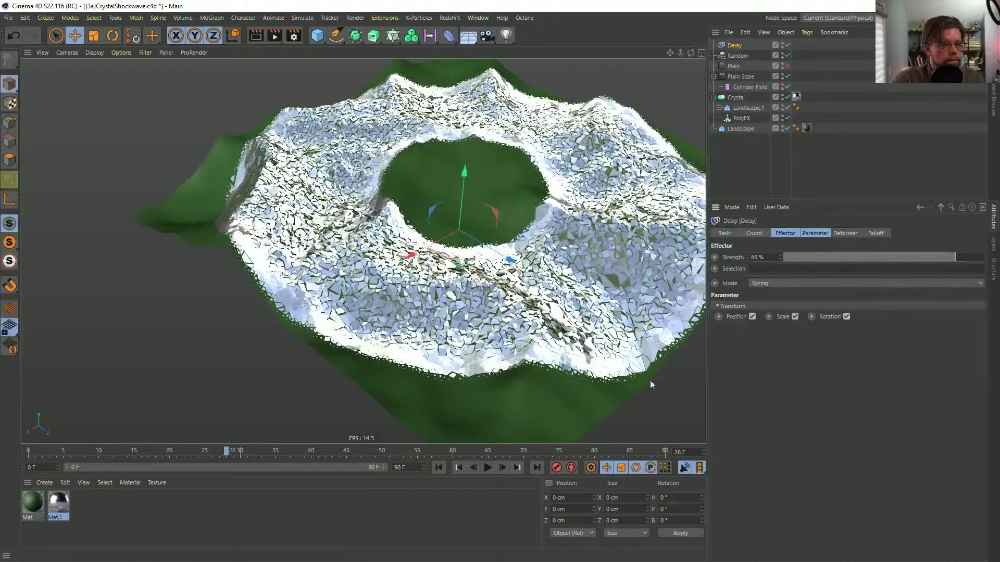
pyautogui.click(437, 467)
pyautogui.click(487, 467)
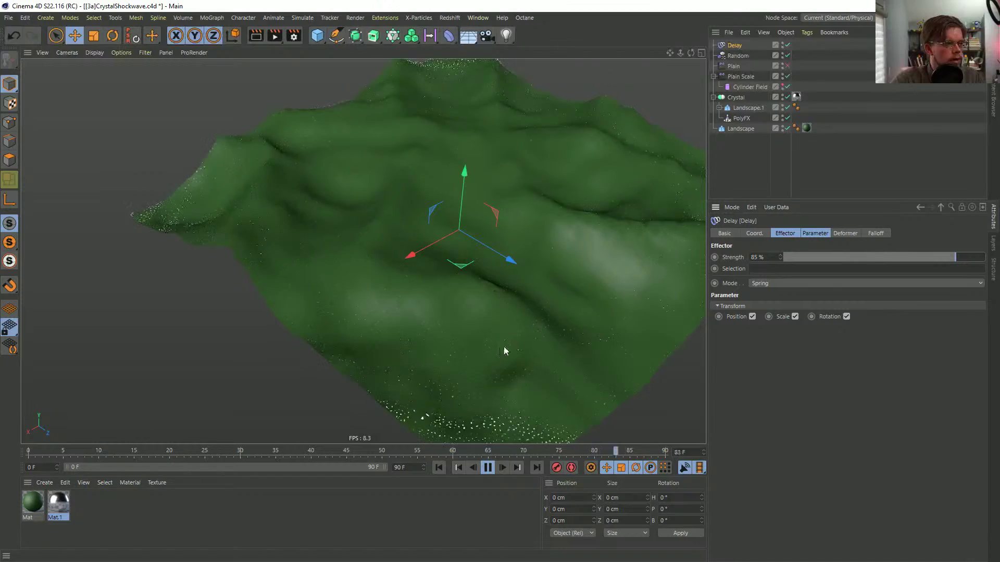
pyautogui.click(788, 129)
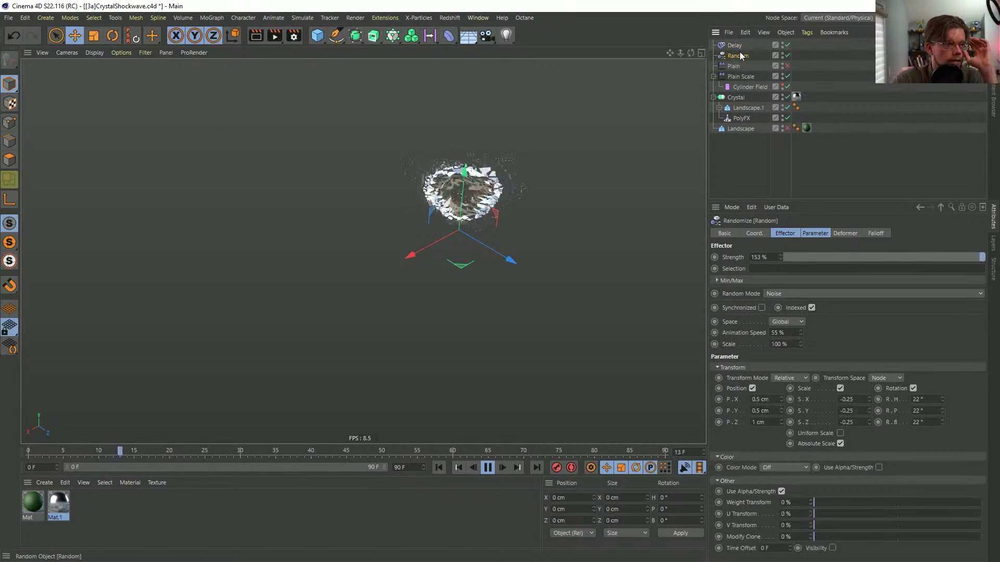
# - Try the Delay effector's Blend mode at 7% and 24% strength while the animation plays
pyautogui.click(790, 284)
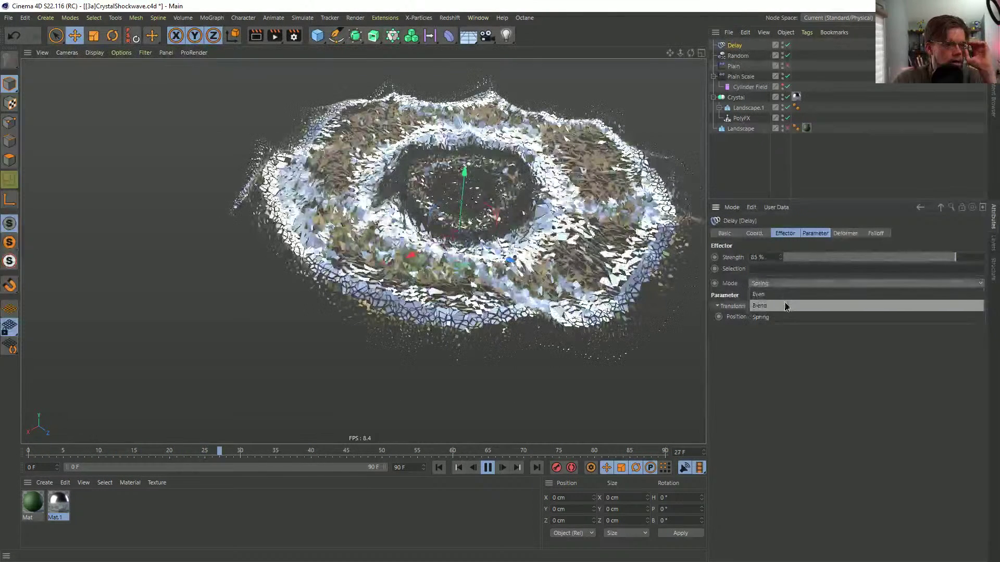
pyautogui.click(785, 306)
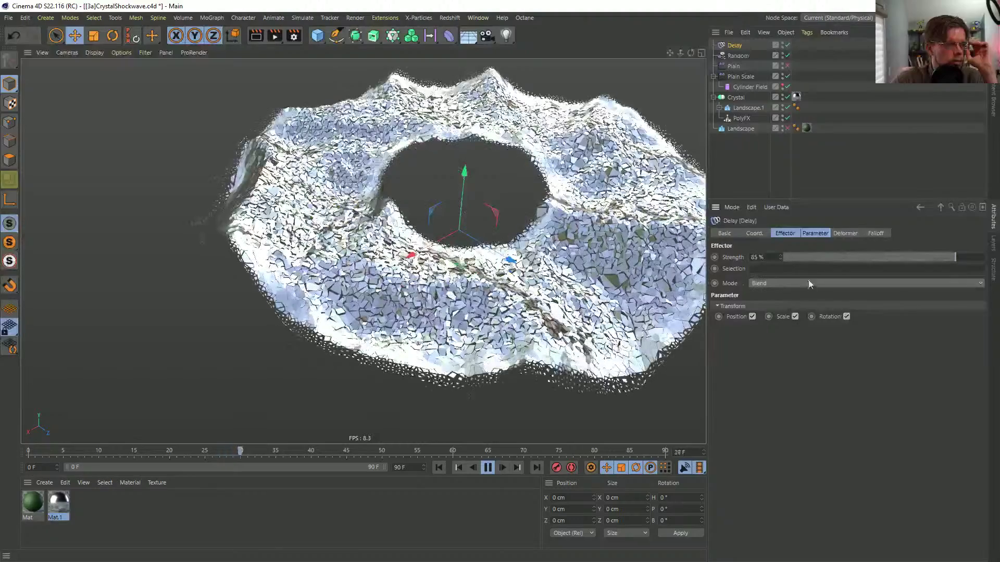
pyautogui.click(798, 257)
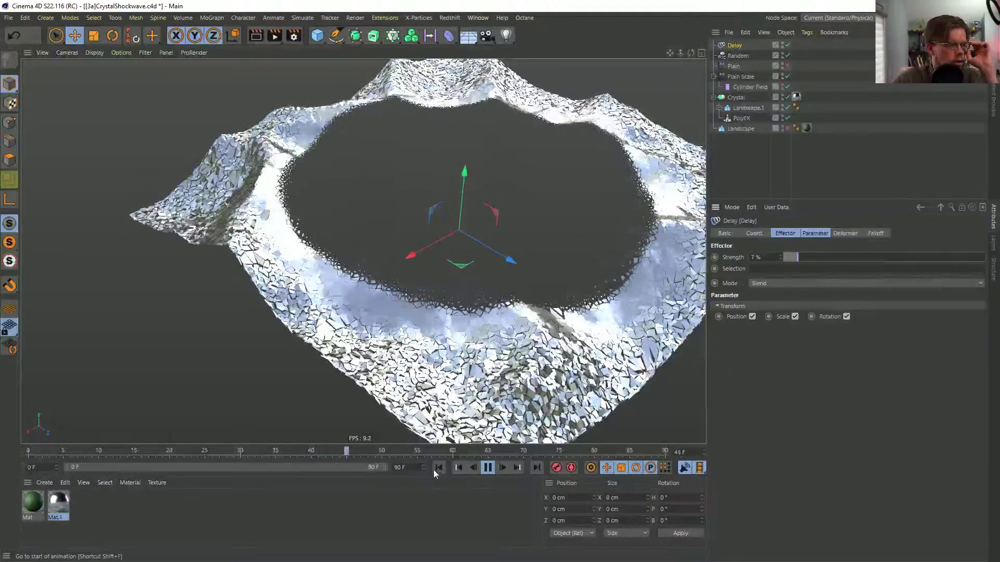
pyautogui.click(436, 468)
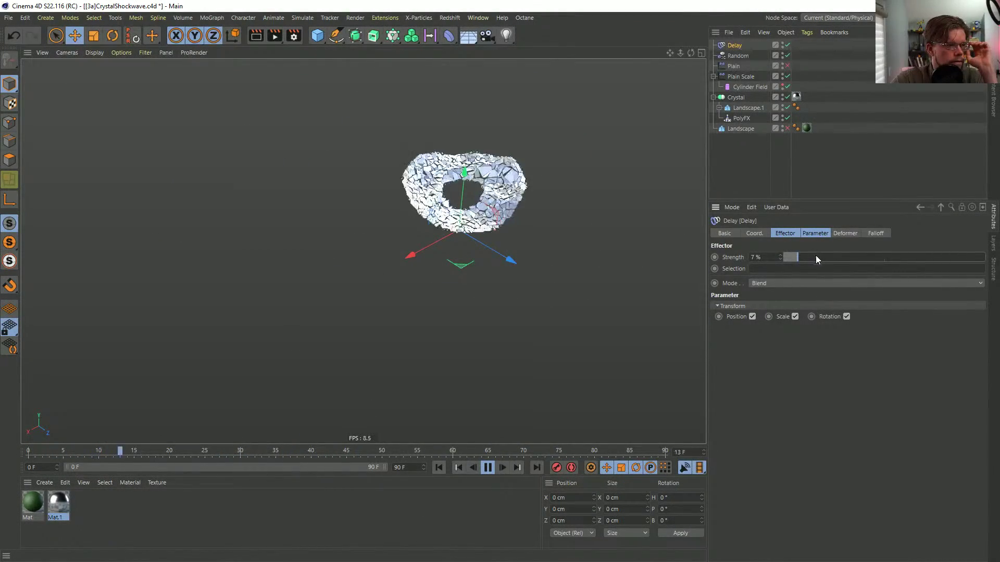
pyautogui.moveTo(815, 255); pyautogui.dragTo(832, 252)
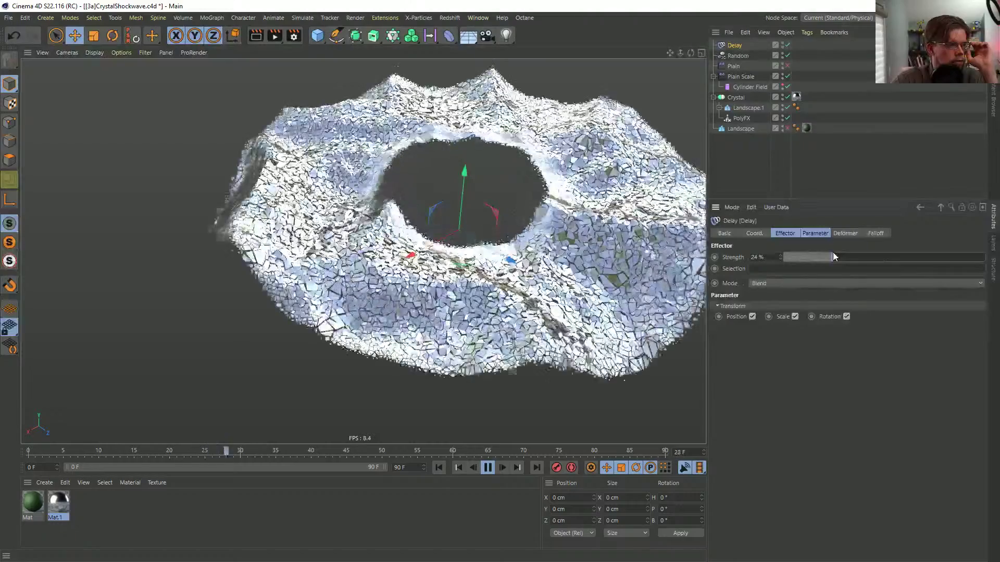
# - Set the Delay effector to Spring mode with 88% strength, and stop the replayed animation at frame 0
pyautogui.click(790, 284)
pyautogui.click(786, 316)
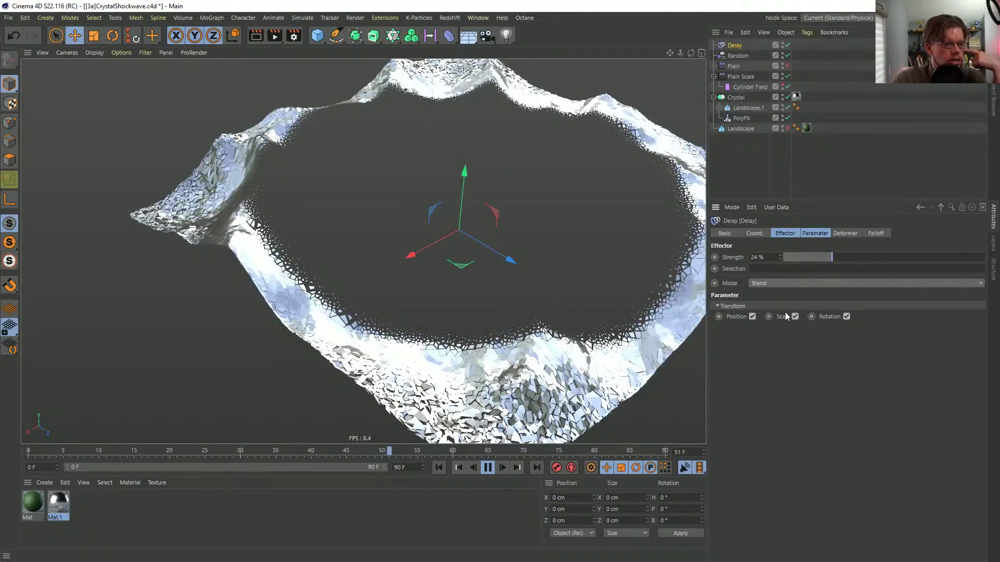
pyautogui.click(961, 257)
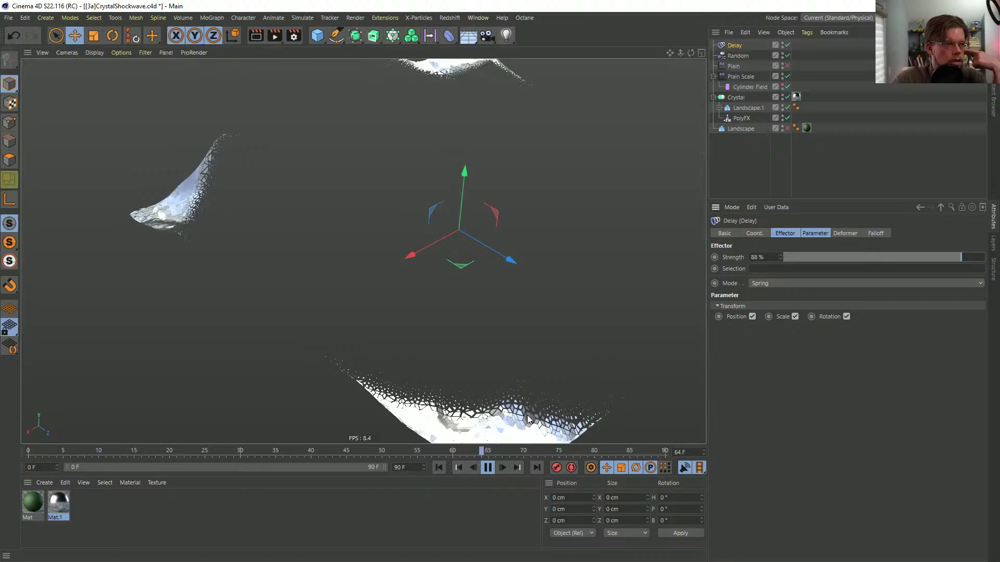
pyautogui.click(439, 467)
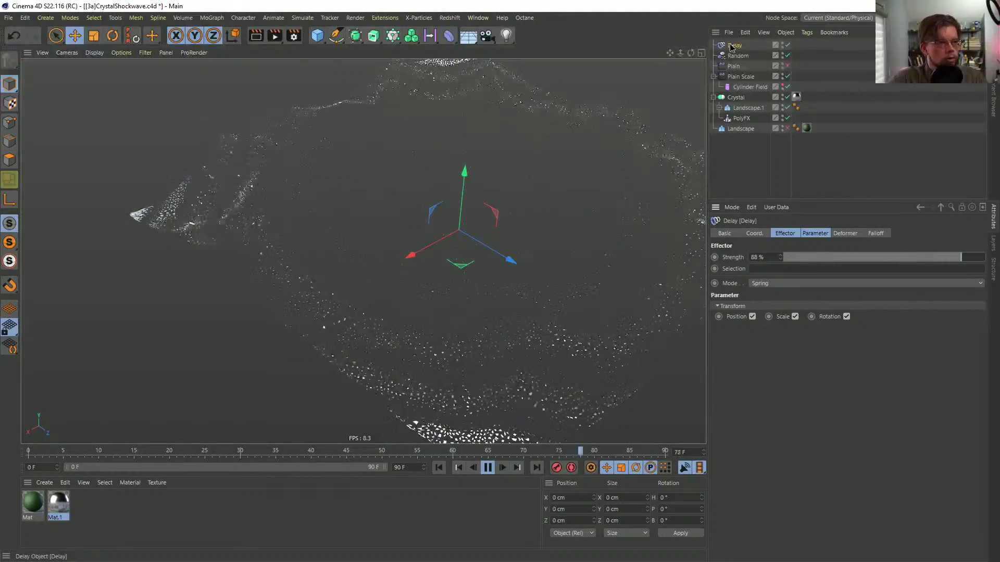
pyautogui.click(487, 467)
pyautogui.click(439, 467)
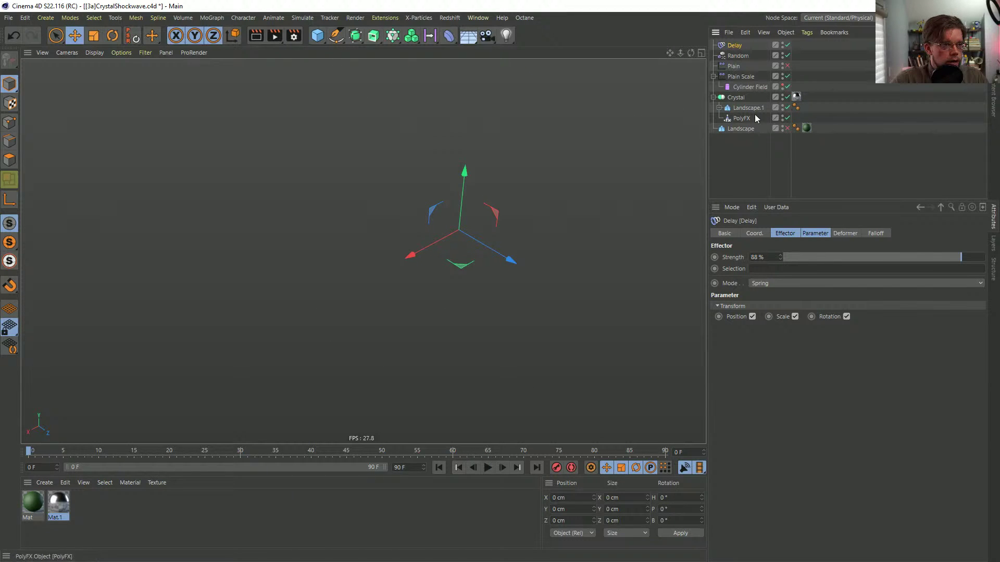
# - Re-enable the green Landscape object, disable the Delay effector, and play the shockwave animation up to frame 47
pyautogui.click(787, 129)
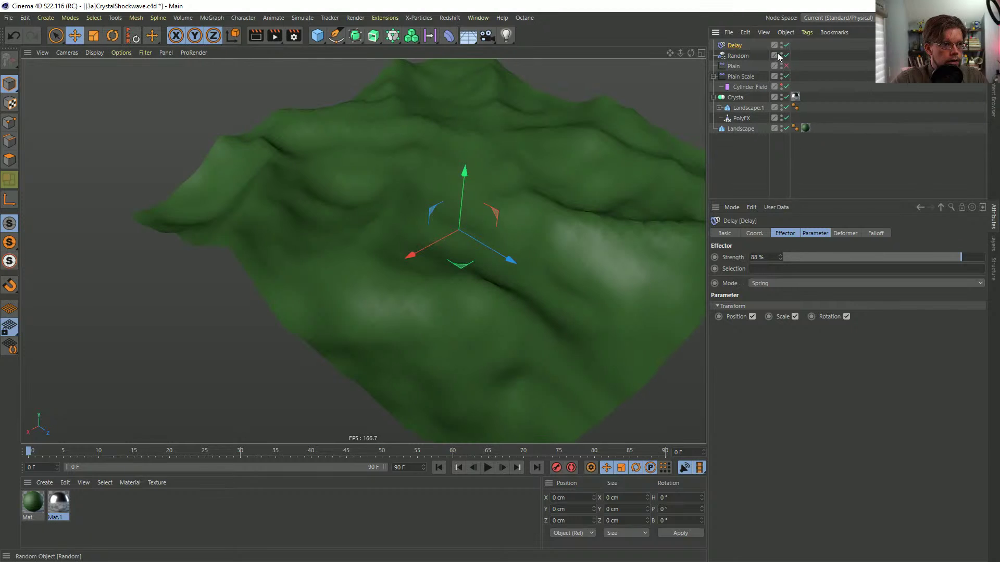
pyautogui.click(488, 468)
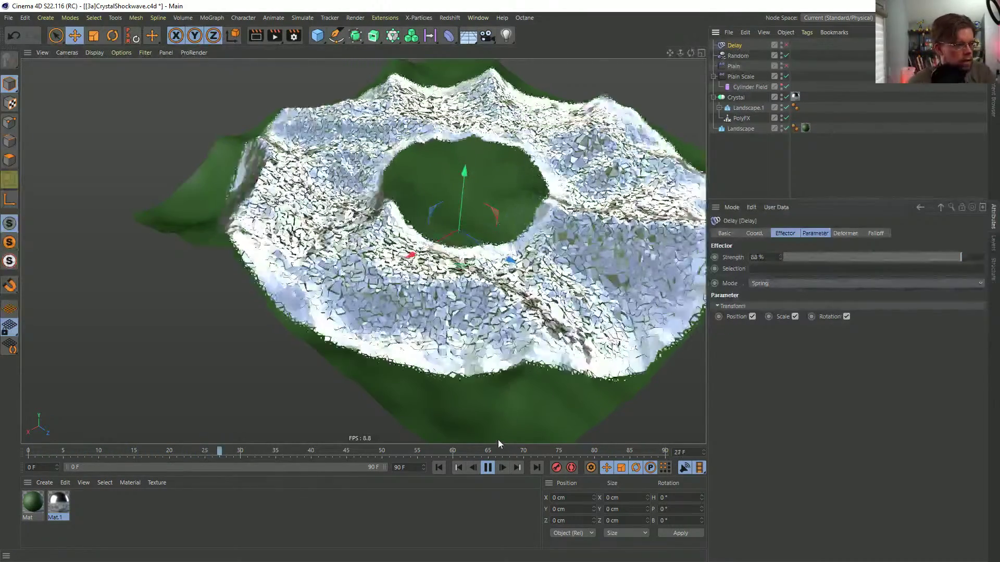
pyautogui.click(486, 467)
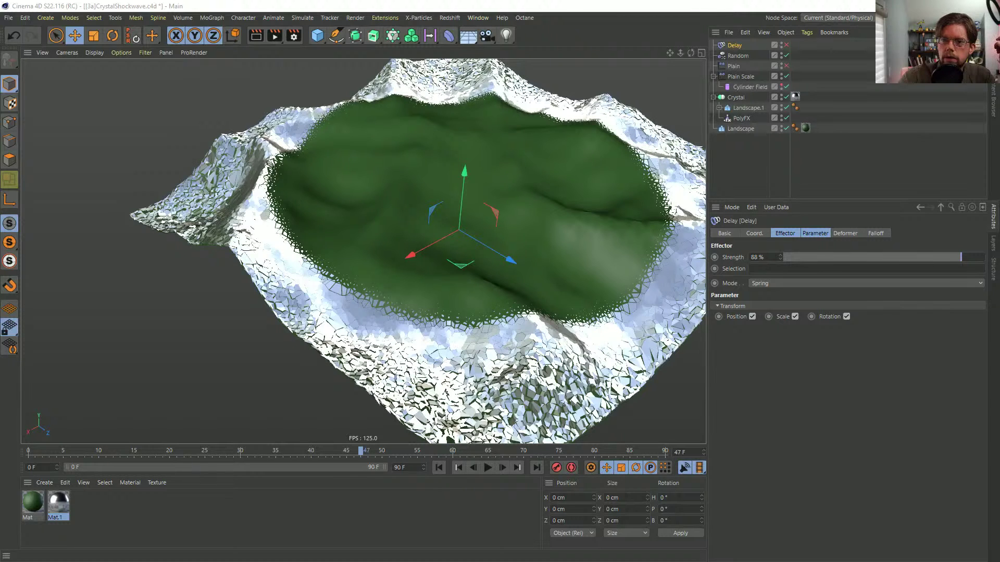
# - Switch to the browser, play the end of the Dynamic Creature | FLIP Rig video, and read its description in an enlarged window
pyautogui.moveTo(999, 150); pyautogui.dragTo(262, 139)
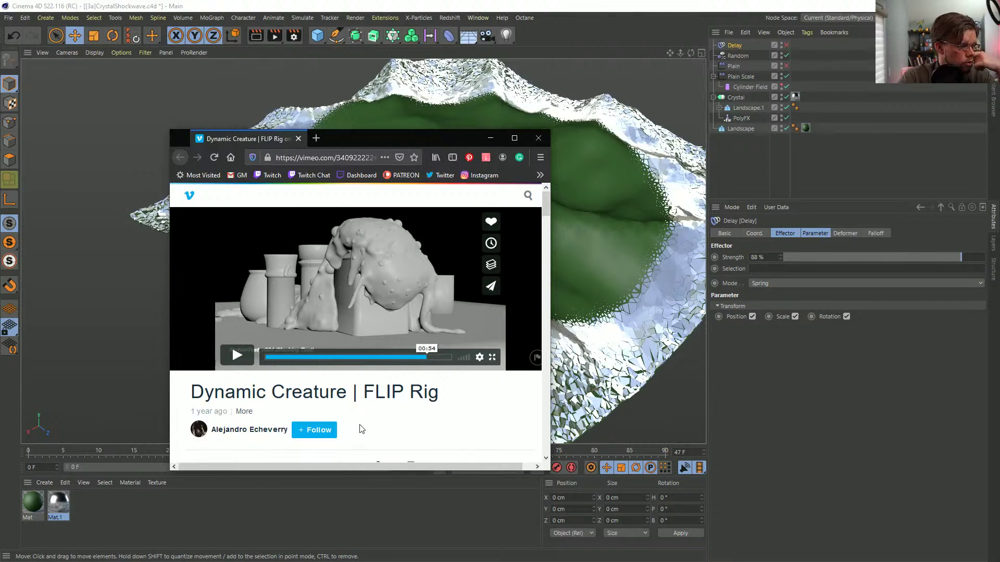
pyautogui.moveTo(258, 437)
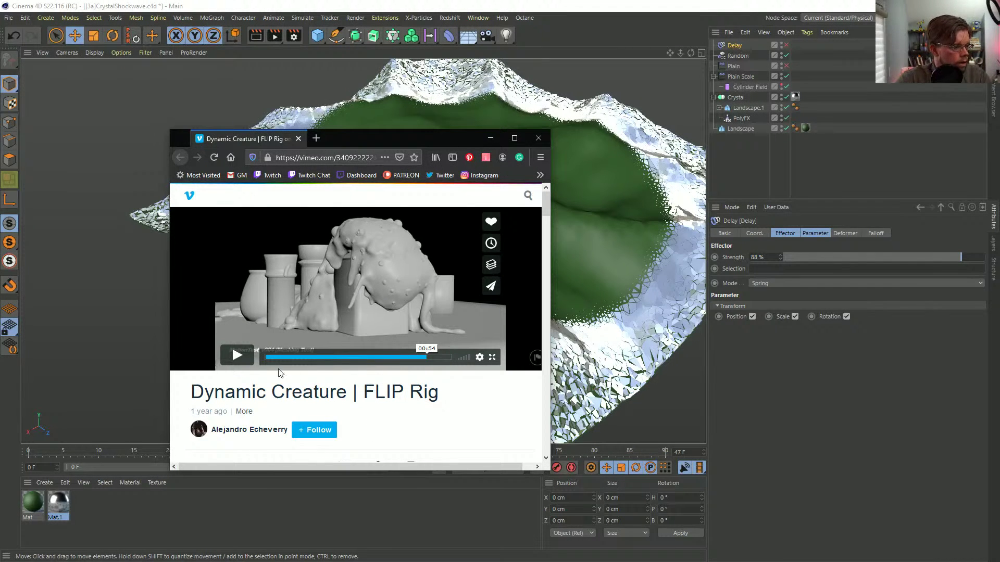
pyautogui.click(234, 355)
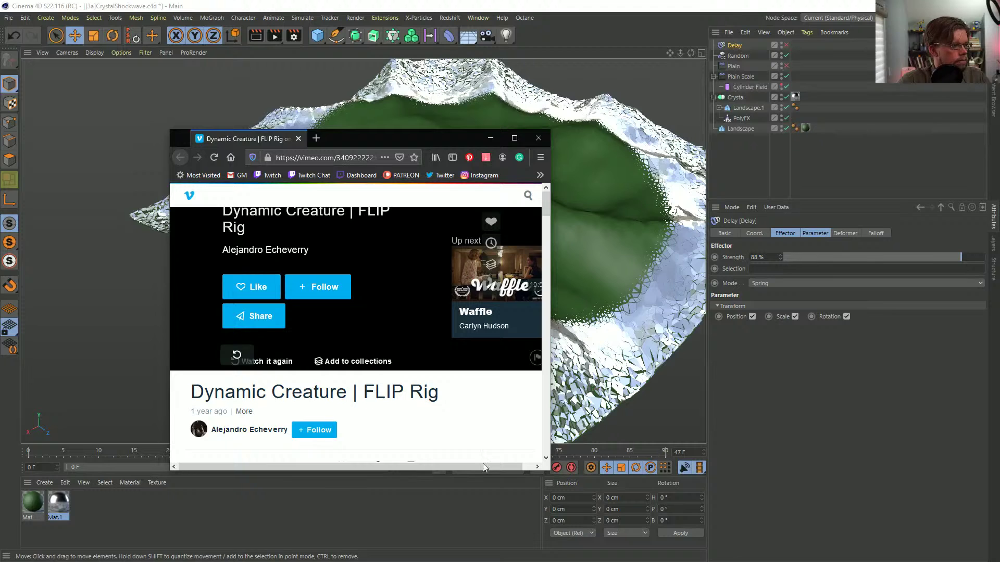
pyautogui.moveTo(549, 471); pyautogui.dragTo(731, 541)
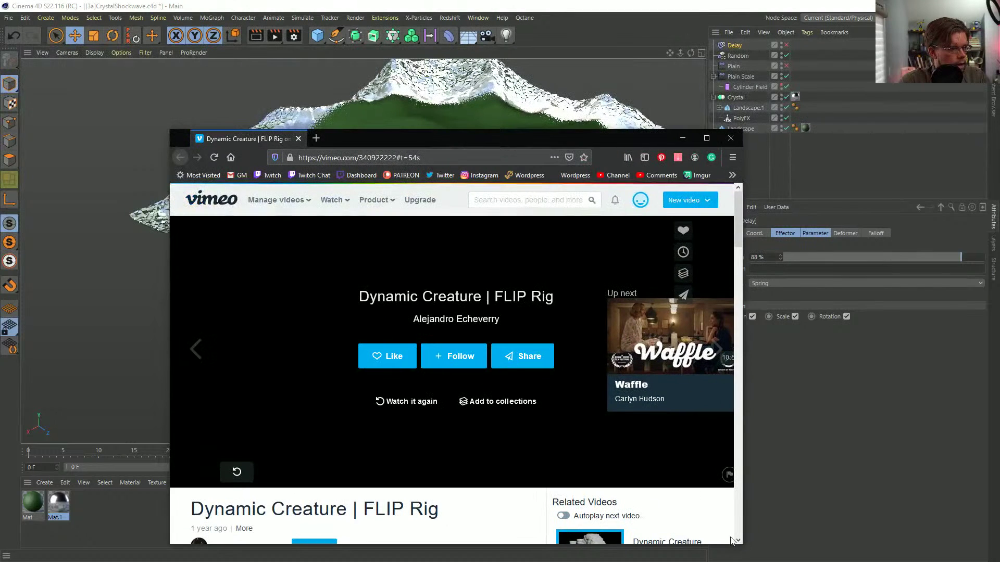
pyautogui.scroll(-4, 476, 411)
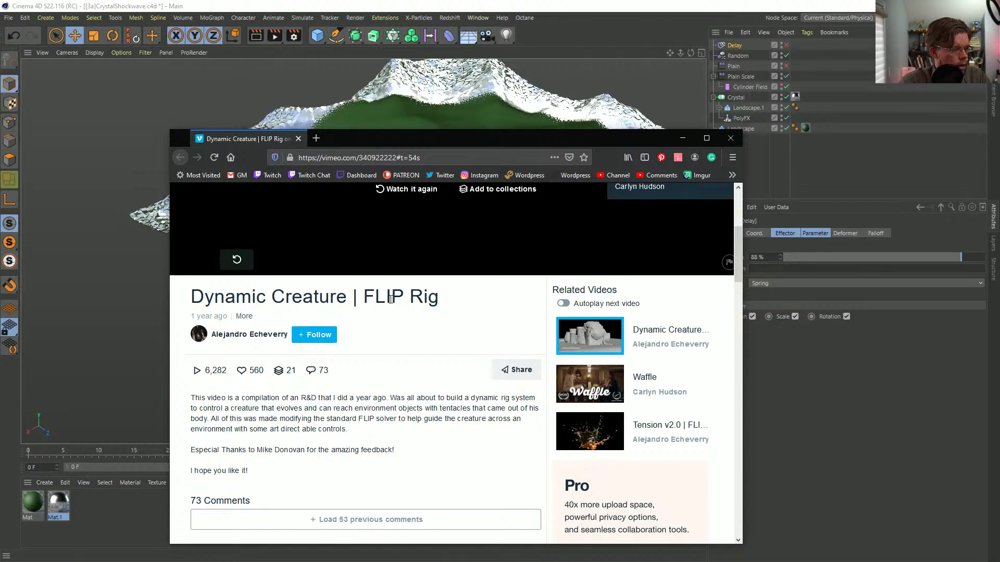
# - Return to Cinema 4D and start a new empty project
pyautogui.click(555, 32)
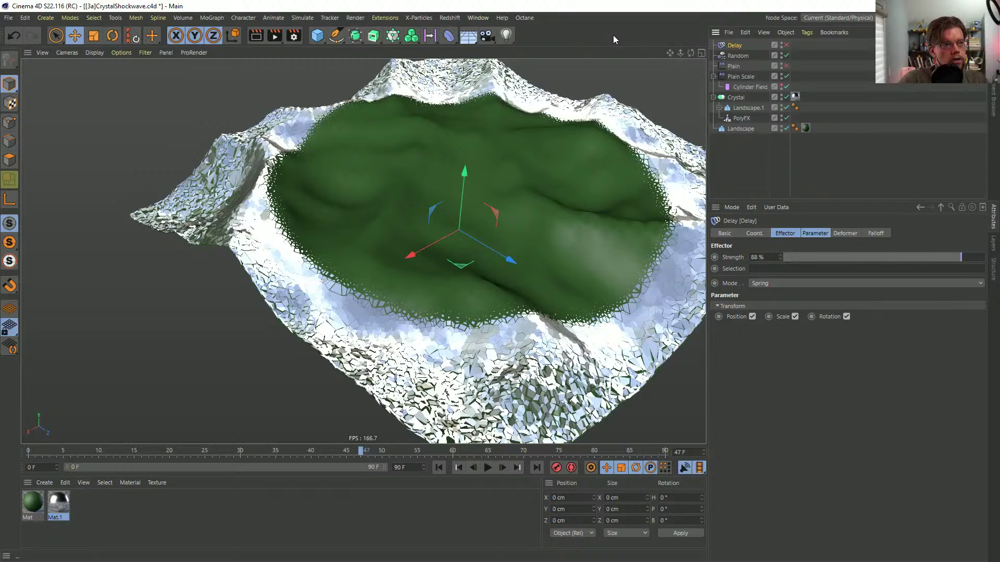
pyautogui.hotkey('ctrl', 'n')
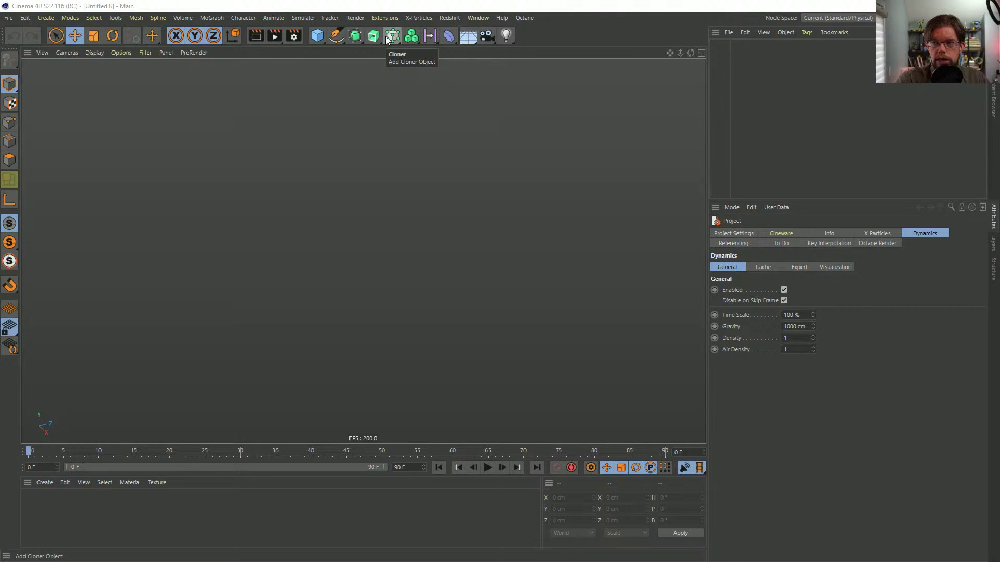
# - Switch back to the FLIP Rig video, examine the MotionTest_v003 section around 00:24 to 00:35, and pause on MotionTest_v005 at 00:49
pyautogui.hotkey('alt', 'Tab')
pyautogui.scroll(5, 324, 295)
pyautogui.click(235, 473)
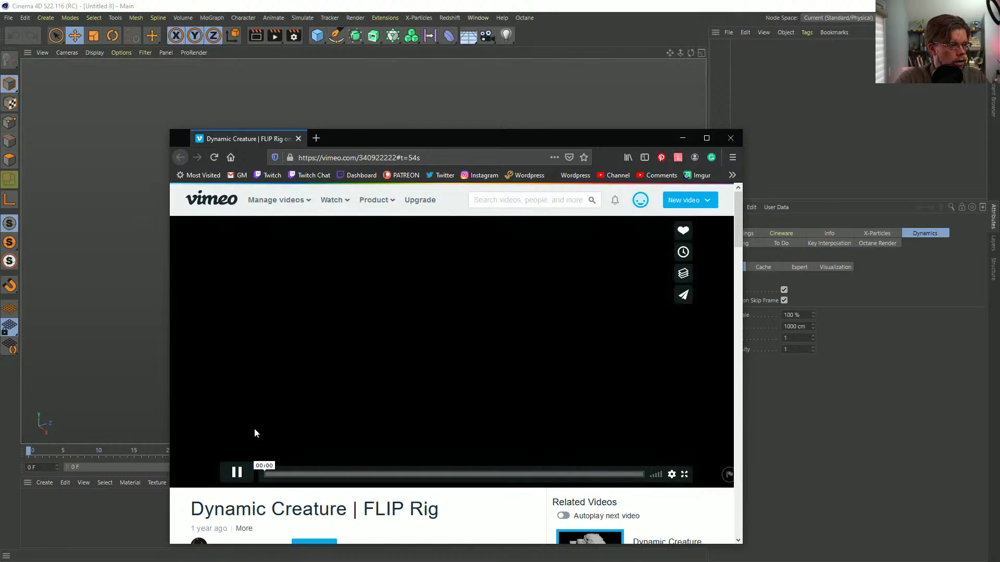
pyautogui.click(475, 473)
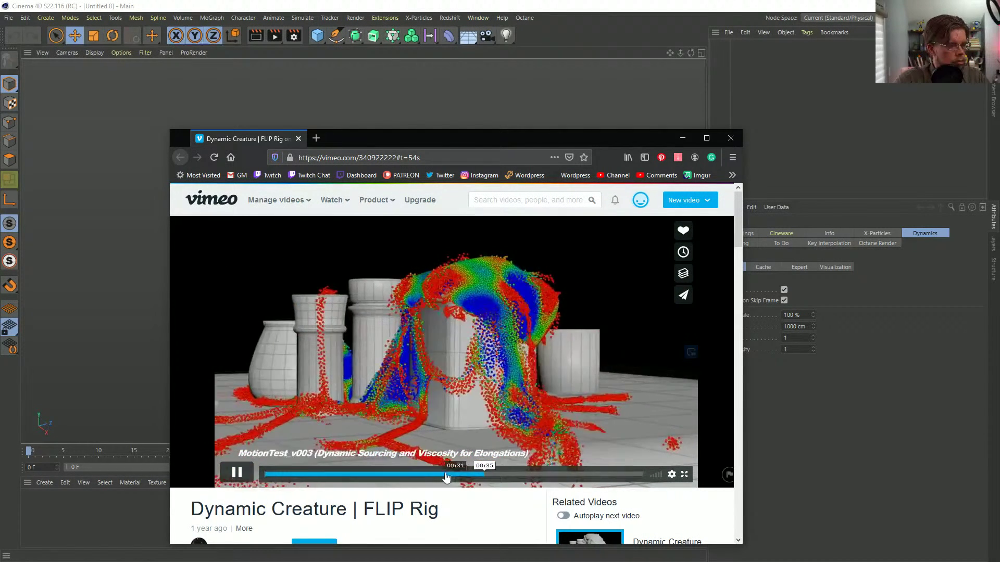
pyautogui.click(441, 474)
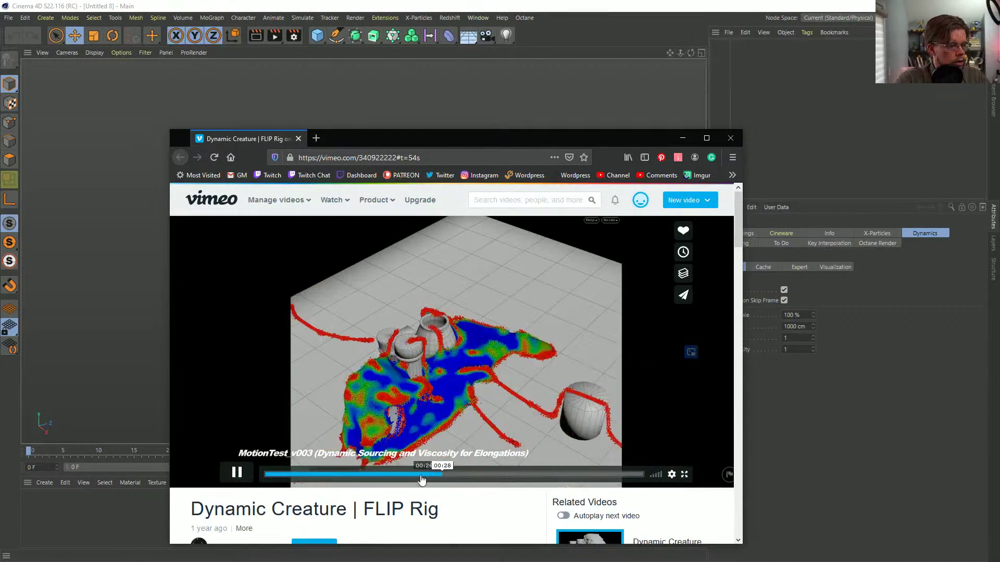
pyautogui.click(414, 477)
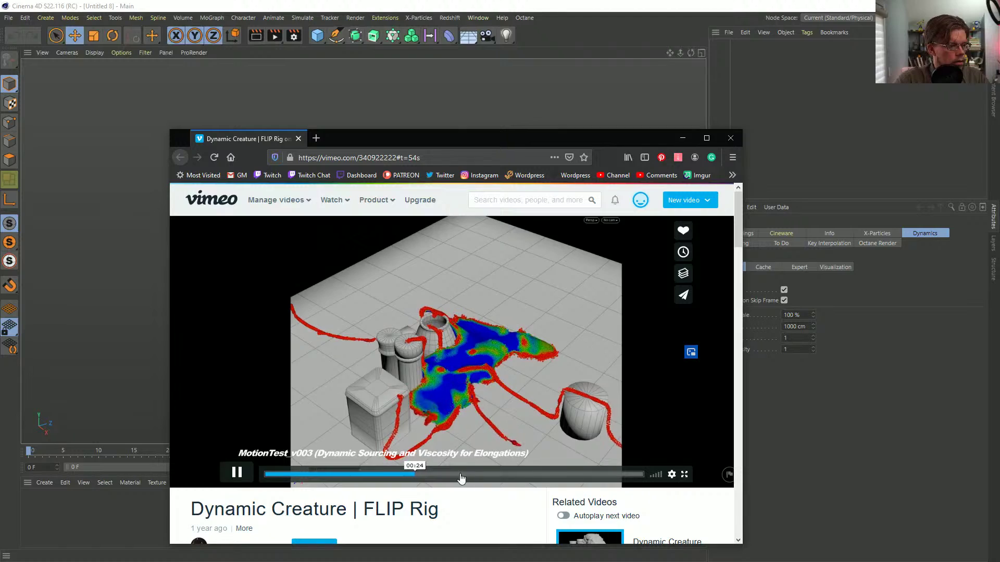
pyautogui.click(471, 476)
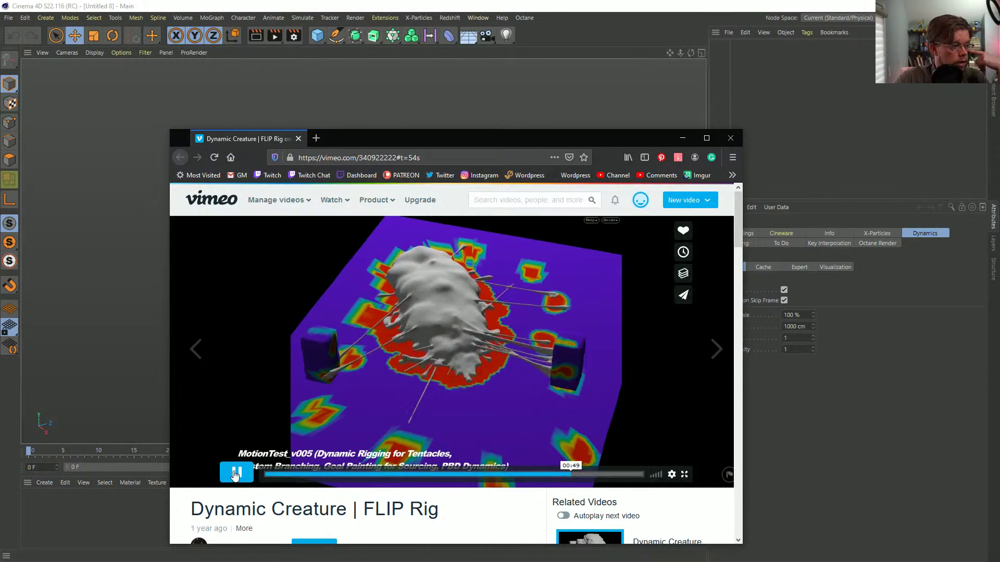
pyautogui.click(234, 474)
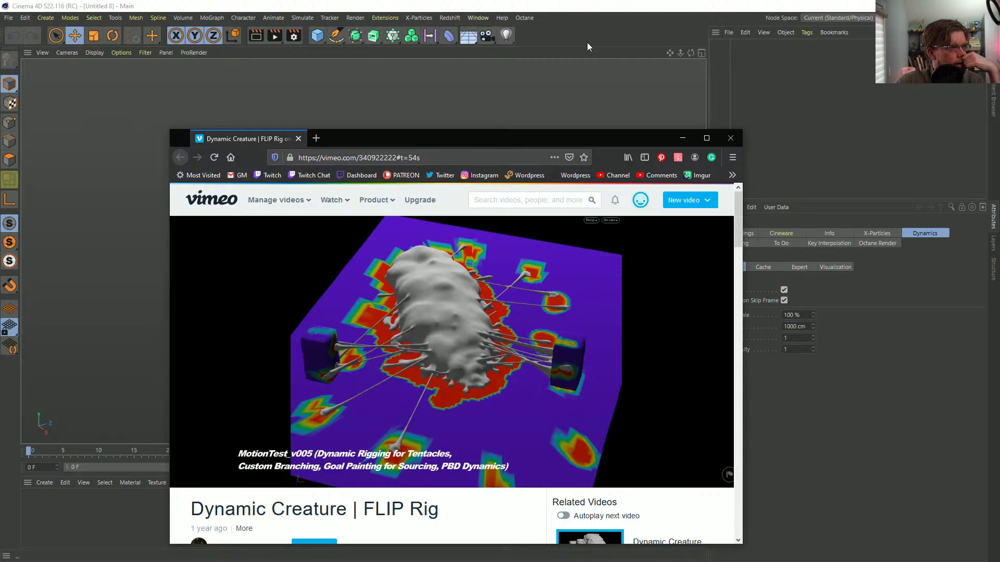
# - Reposition the browser window while studying the paused MotionTest_v005 frame, and close the FLIP Rig video
pyautogui.moveTo(330, 380)
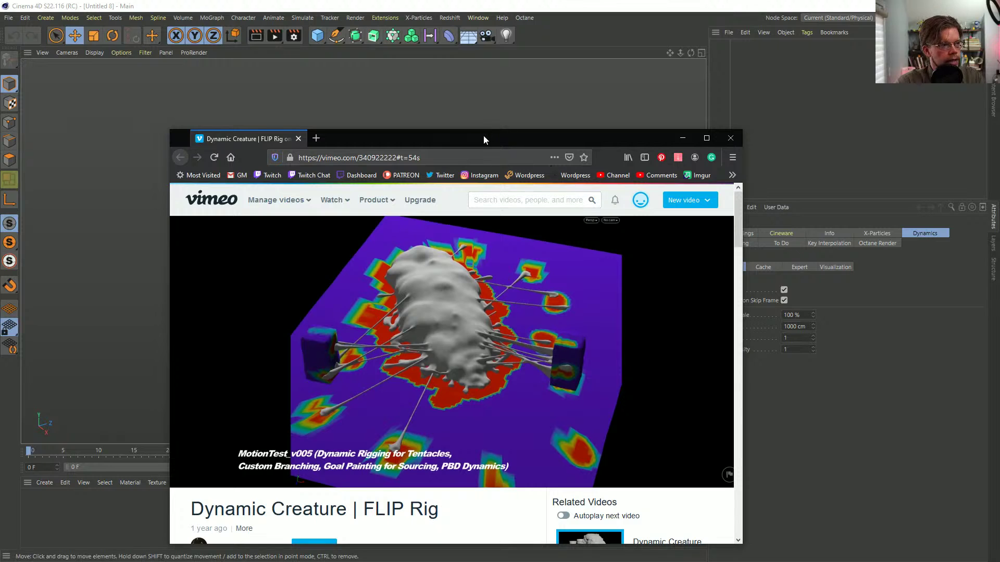
pyautogui.moveTo(483, 136); pyautogui.dragTo(485, 100)
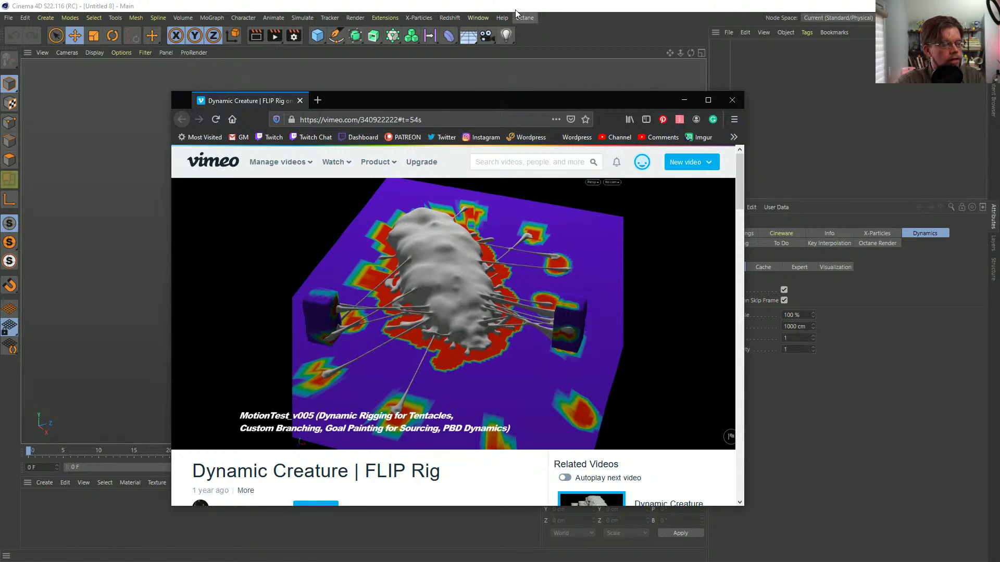
pyautogui.moveTo(537, 100)
pyautogui.mouseDown()
pyautogui.moveTo(542, 91)
pyautogui.moveTo(552, 98)
pyautogui.mouseUp()
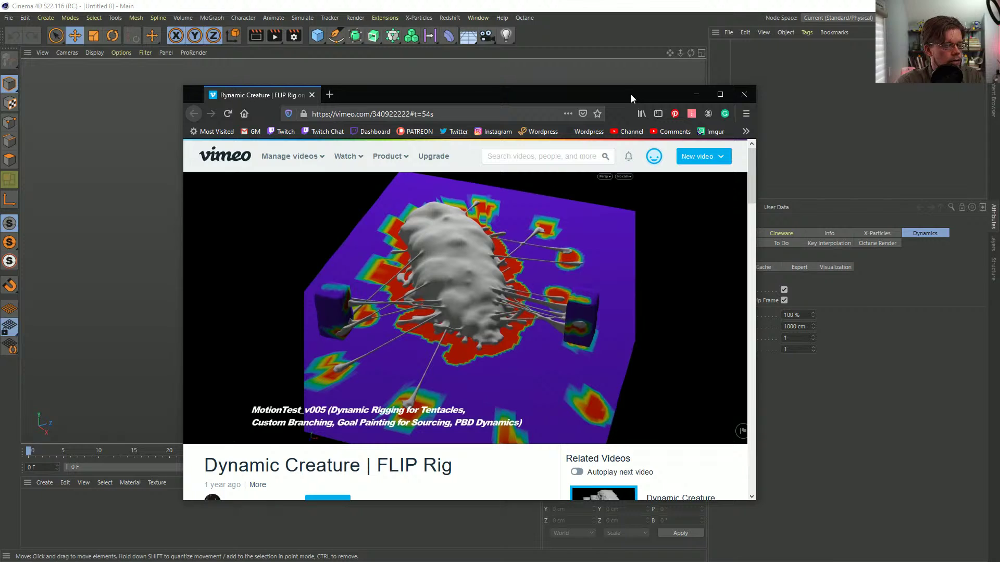
pyautogui.moveTo(611, 102); pyautogui.dragTo(589, 107)
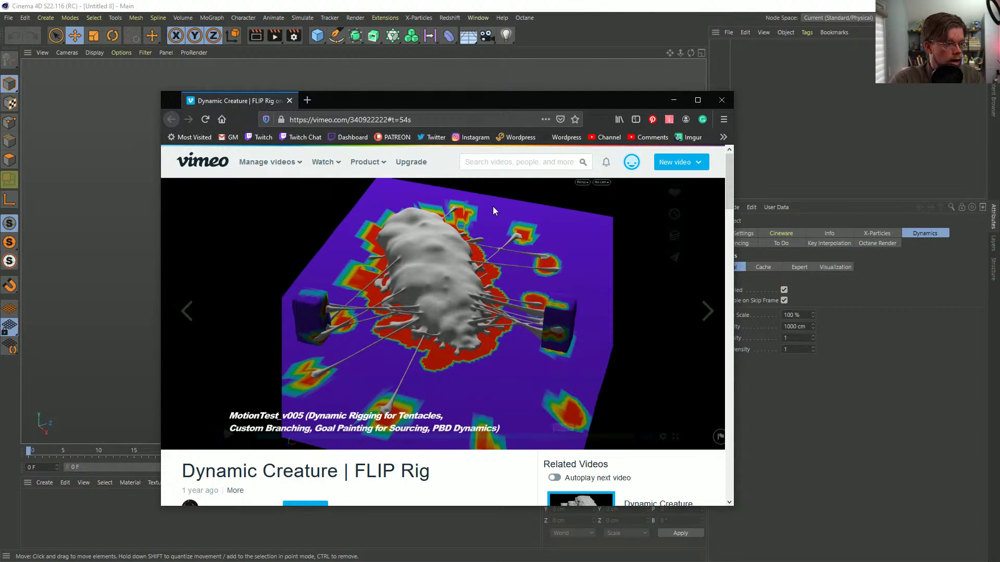
pyautogui.moveTo(506, 101); pyautogui.dragTo(520, 83)
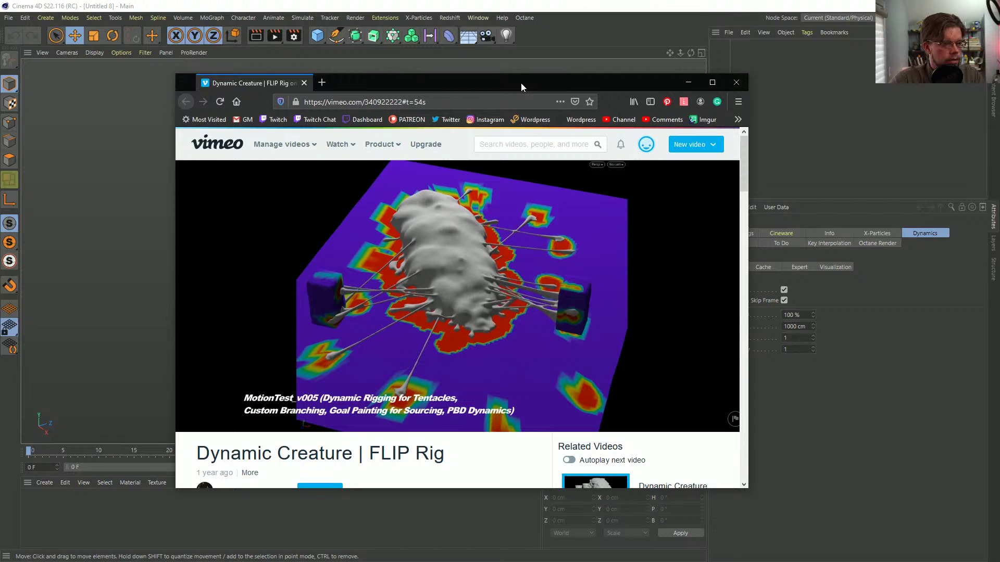
pyautogui.click(735, 81)
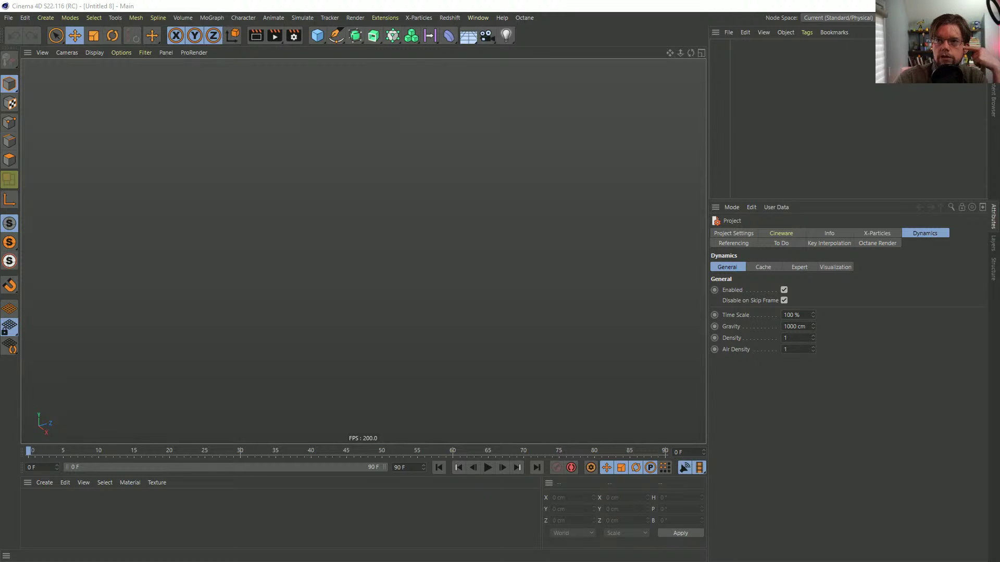
# - Switch to the browser's Metro Tunnel - More Trains More Often (2019) video, enlarge the window, and check the video's details and creator
pyautogui.hotkey('alt', 'Tab')
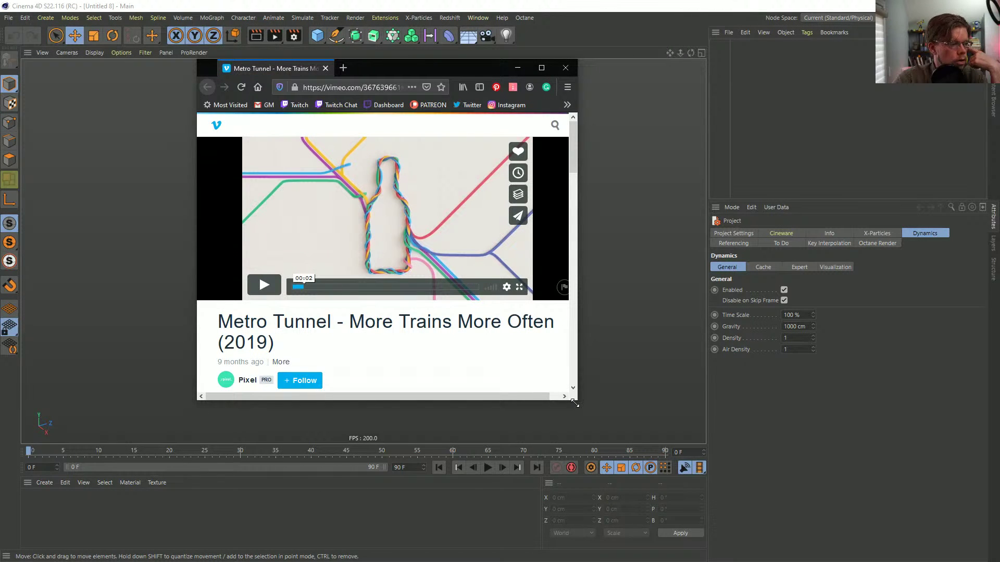
pyautogui.moveTo(574, 403); pyautogui.dragTo(828, 493)
pyautogui.scroll(-5, 436, 399)
pyautogui.scroll(3, 255, 297)
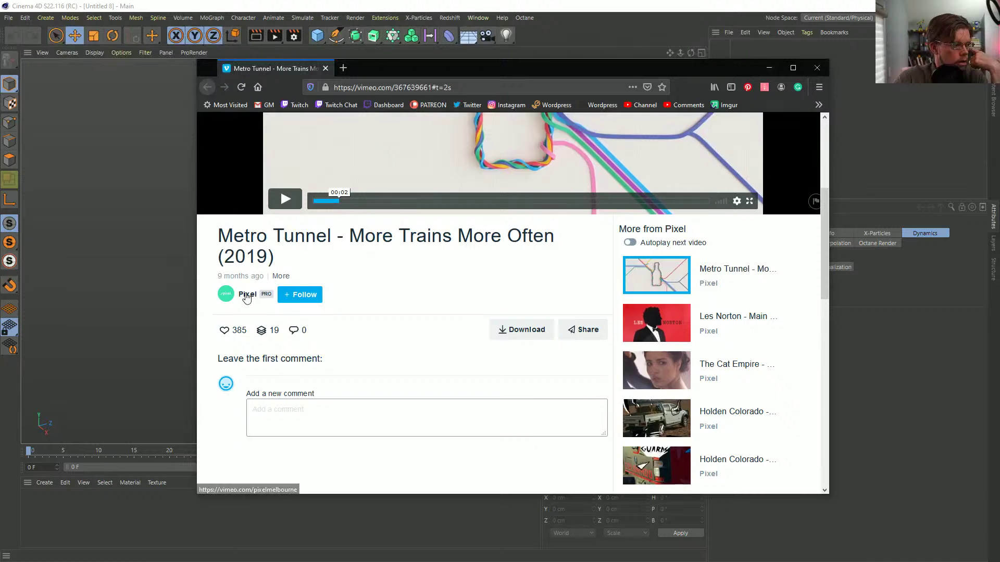
pyautogui.moveTo(246, 297)
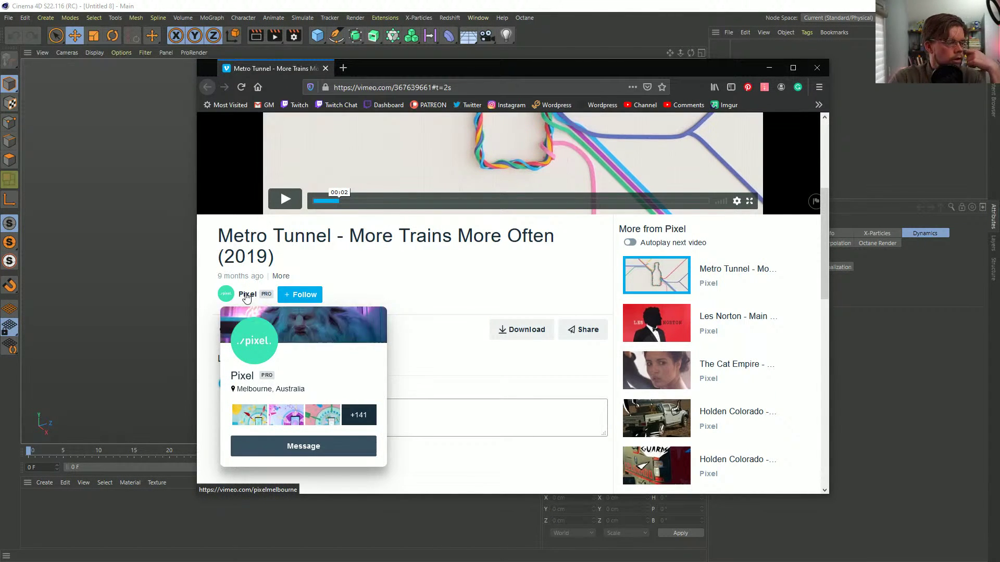
pyautogui.scroll(4, 568, 277)
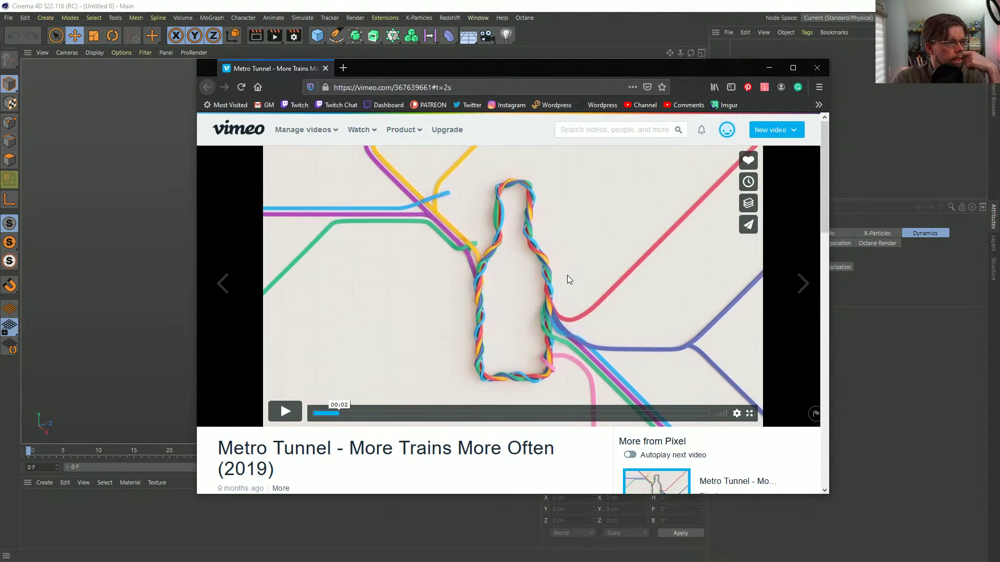
# - Play the Metro Tunnel video to 00:09 and step back through the braided bottle shot to 00:02
pyautogui.click(279, 413)
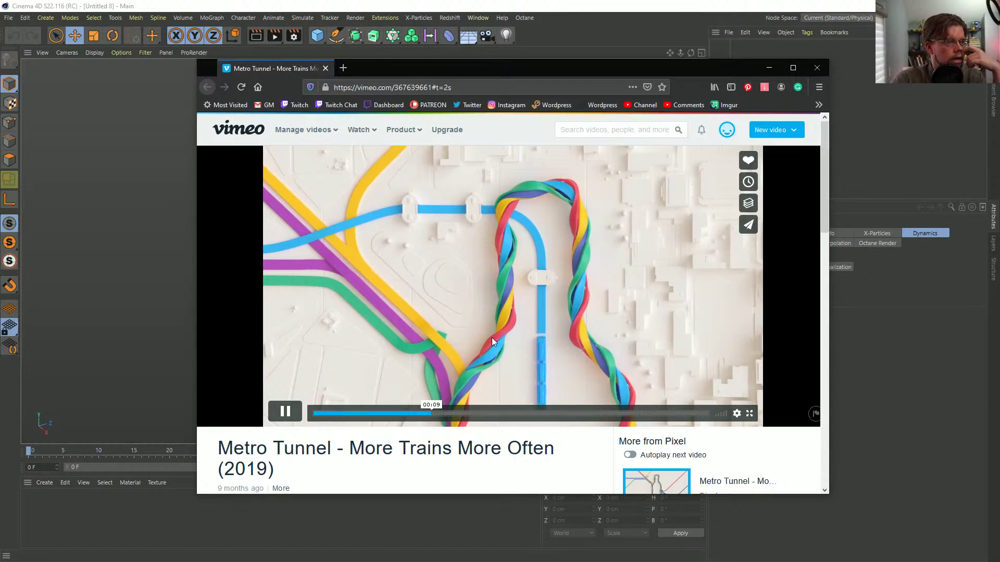
pyautogui.click(411, 414)
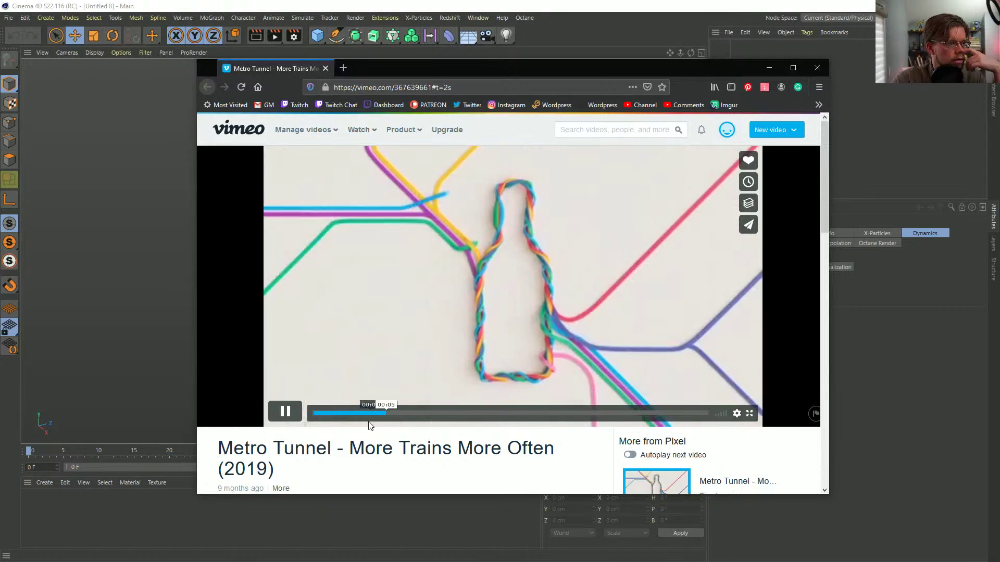
pyautogui.click(368, 414)
pyautogui.press('space')
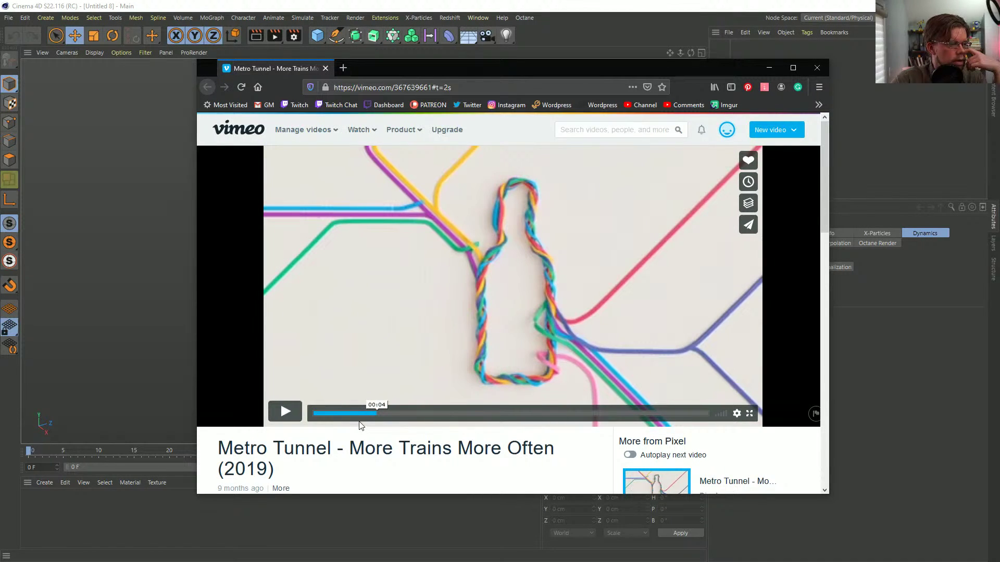
pyautogui.click(359, 414)
pyautogui.click(355, 415)
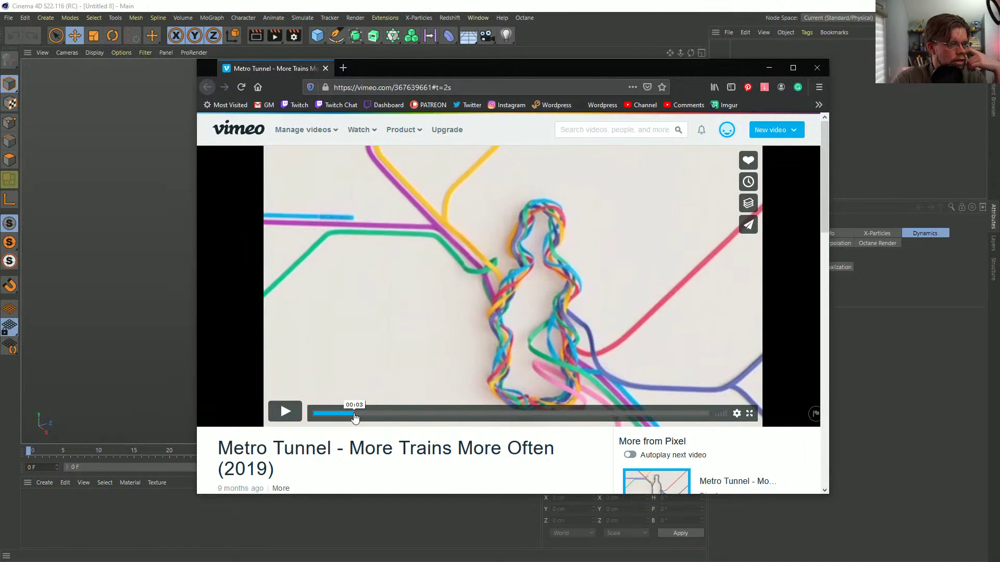
pyautogui.click(346, 415)
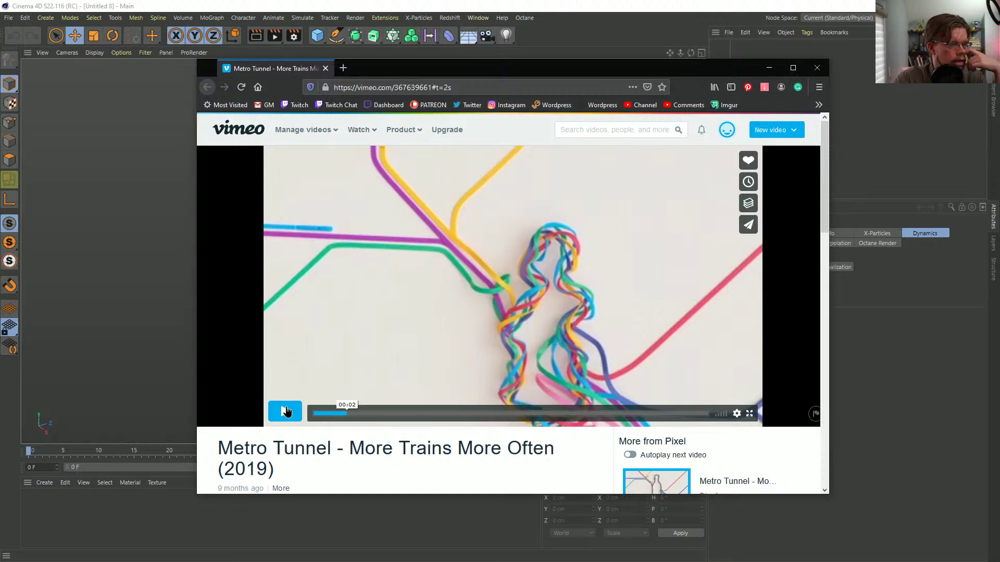
# - Replay the braided bottle shot from 00:02 to 00:06 and scrub back to examine how the strands tighten, ending at 00:02
pyautogui.click(286, 411)
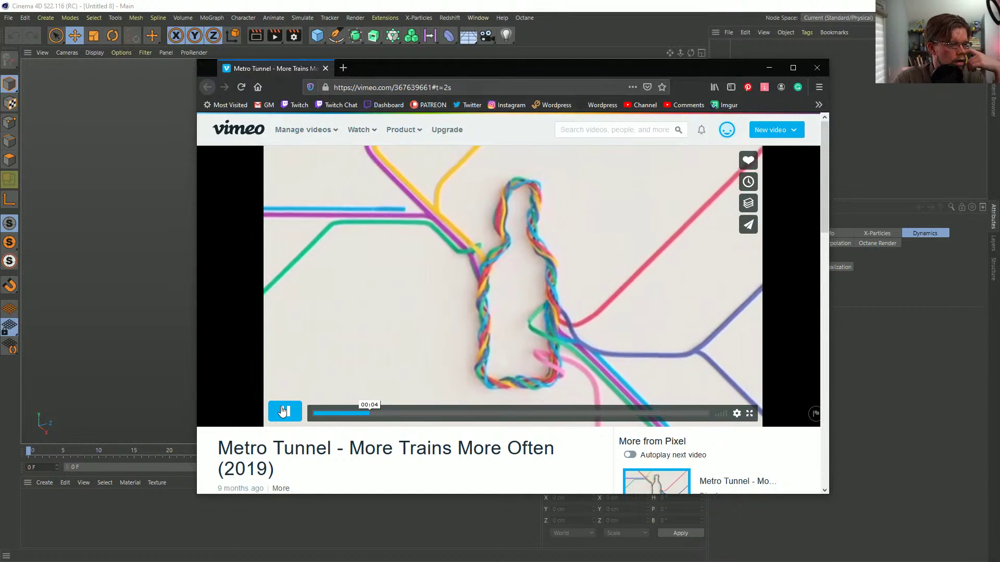
pyautogui.click(281, 411)
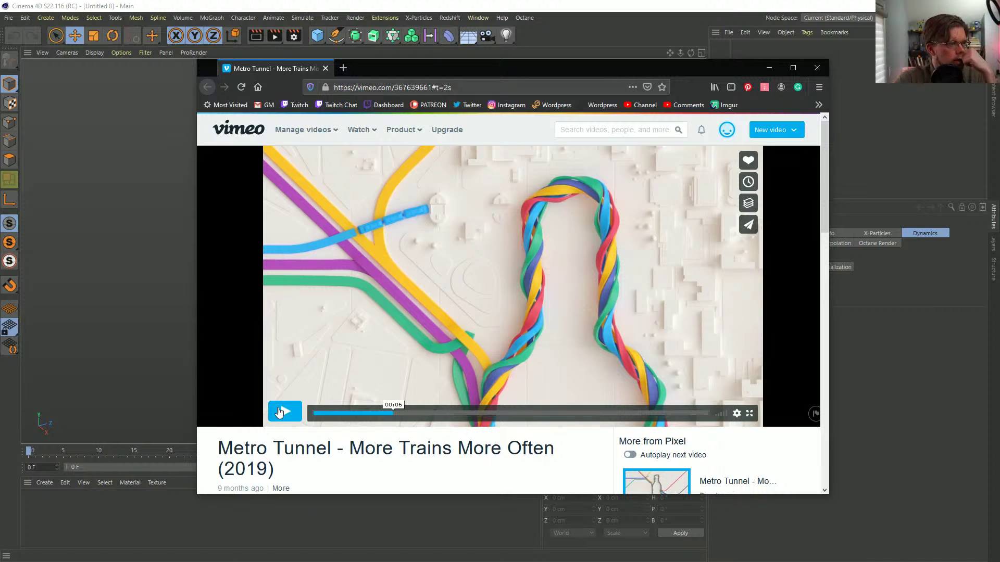
pyautogui.click(388, 414)
pyautogui.moveTo(389, 414); pyautogui.dragTo(383, 416)
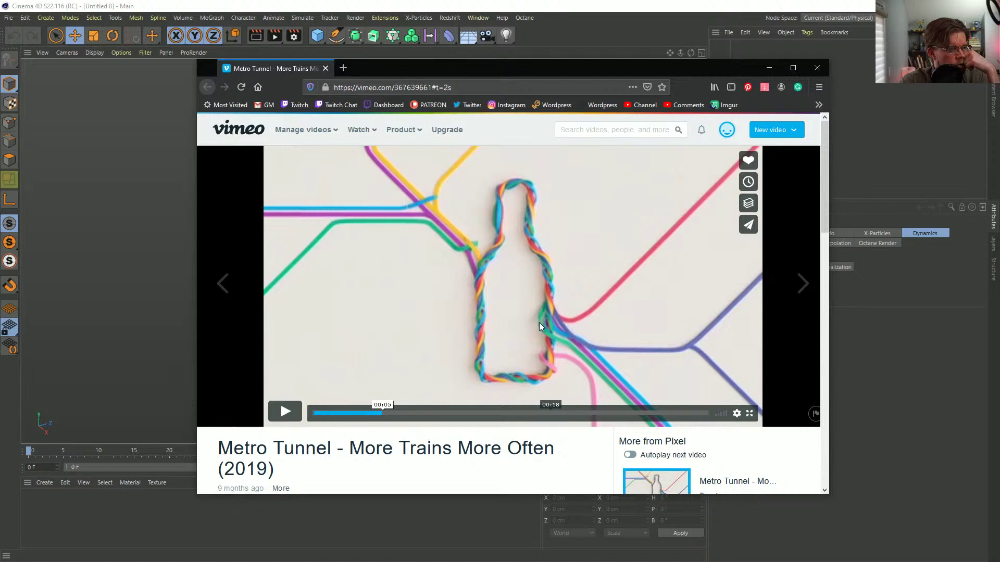
pyautogui.click(380, 414)
pyautogui.moveTo(380, 415); pyautogui.dragTo(356, 413)
pyautogui.moveTo(348, 413)
pyautogui.mouseDown()
pyautogui.moveTo(339, 413)
pyautogui.moveTo(376, 417)
pyautogui.moveTo(333, 419)
pyautogui.moveTo(365, 419)
pyautogui.moveTo(355, 420)
pyautogui.mouseUp()
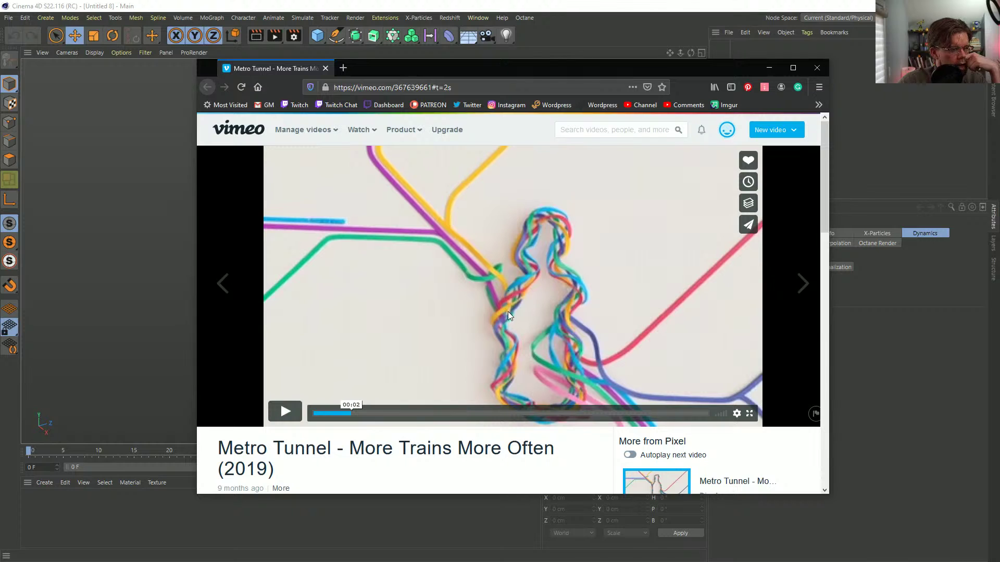
# - Replay the braided bottle shot in short bursts around 00:03, scrubbing back slightly to study the strands tightening around the bottle outline
pyautogui.click(287, 412)
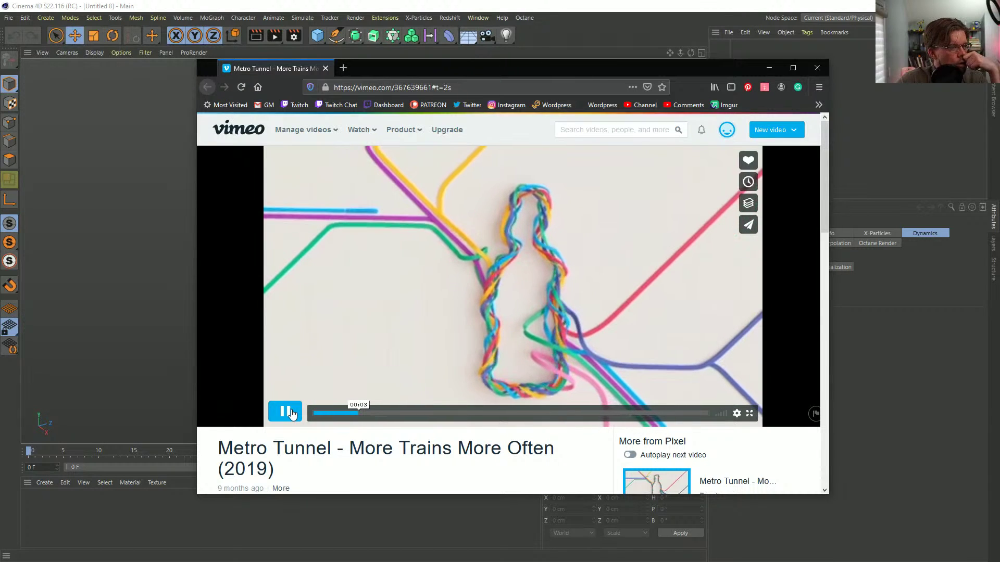
pyautogui.click(292, 413)
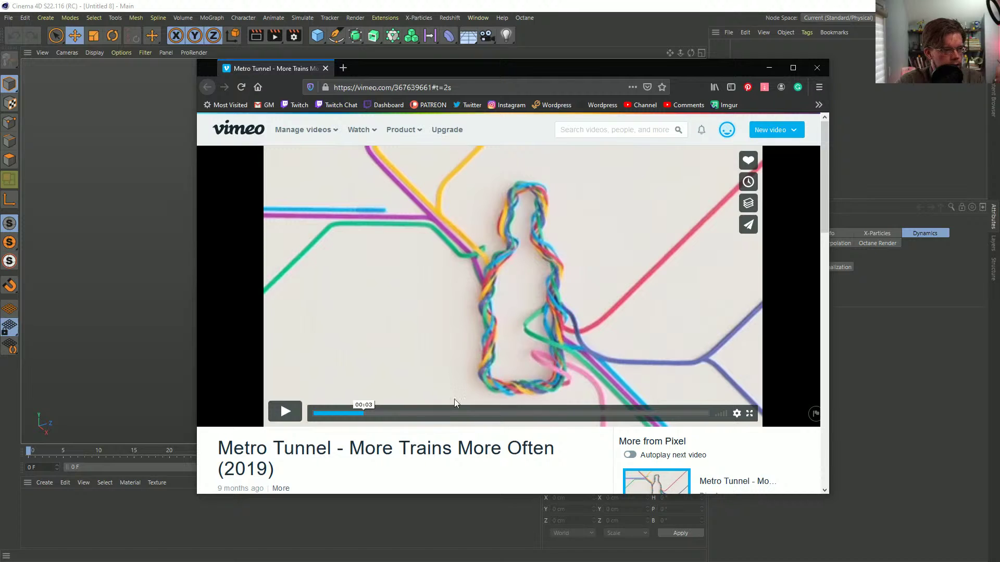
pyautogui.moveTo(364, 415); pyautogui.dragTo(356, 415)
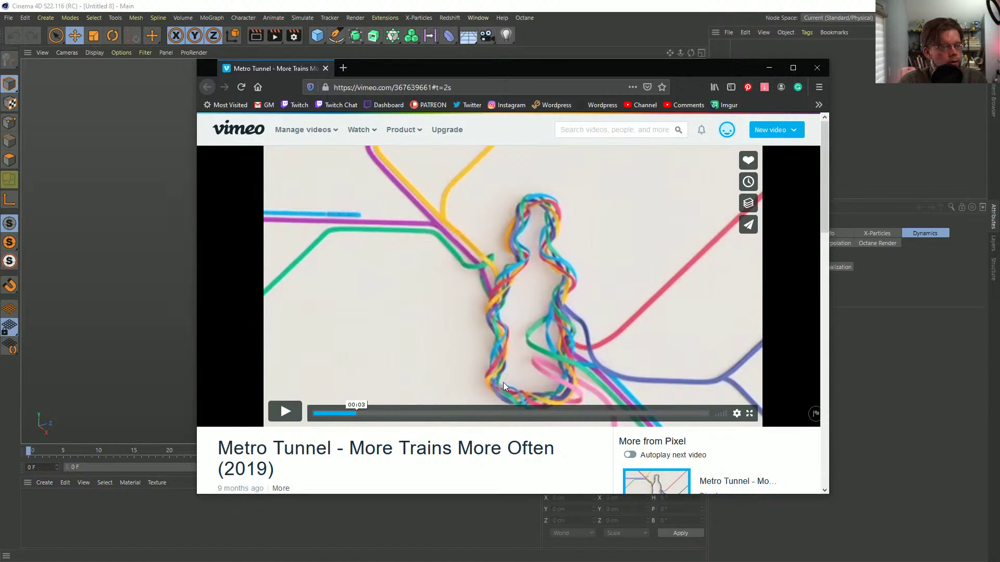
pyautogui.click(292, 412)
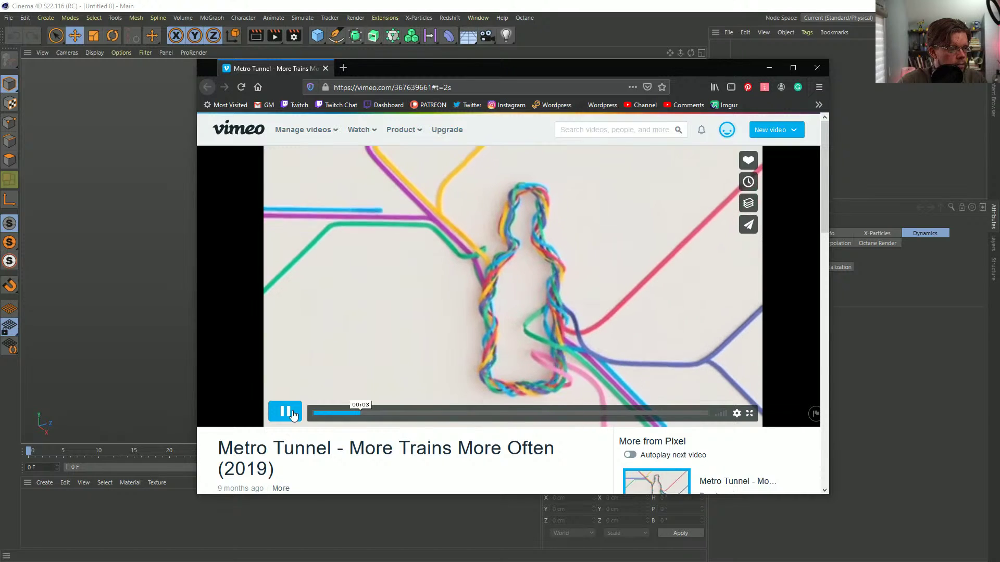
pyautogui.click(291, 413)
# - Play the video from 00:03 to 00:09 with a pause at 00:07 to examine the twisted-line close-ups, and return to 00:06
pyautogui.click(362, 415)
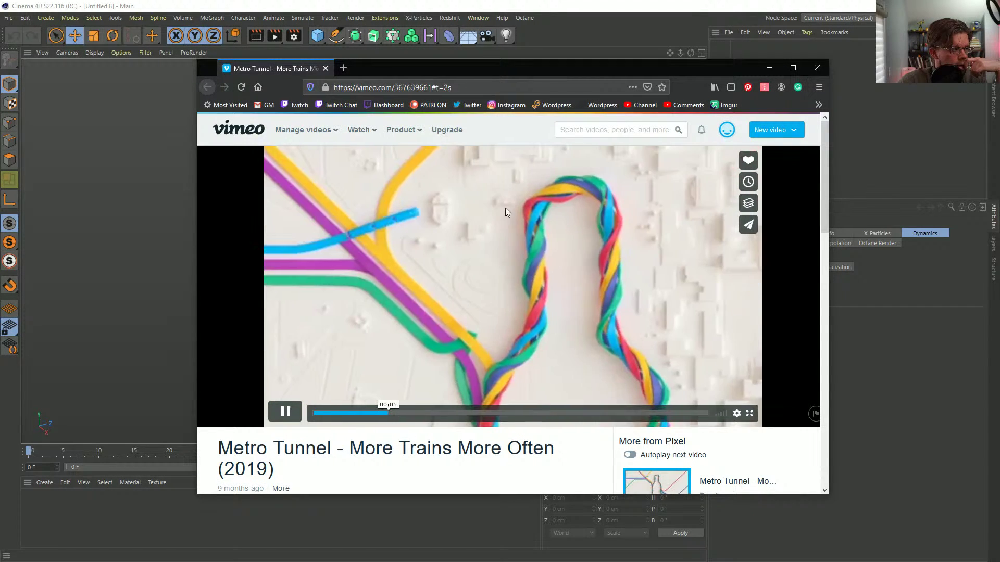
pyautogui.click(291, 412)
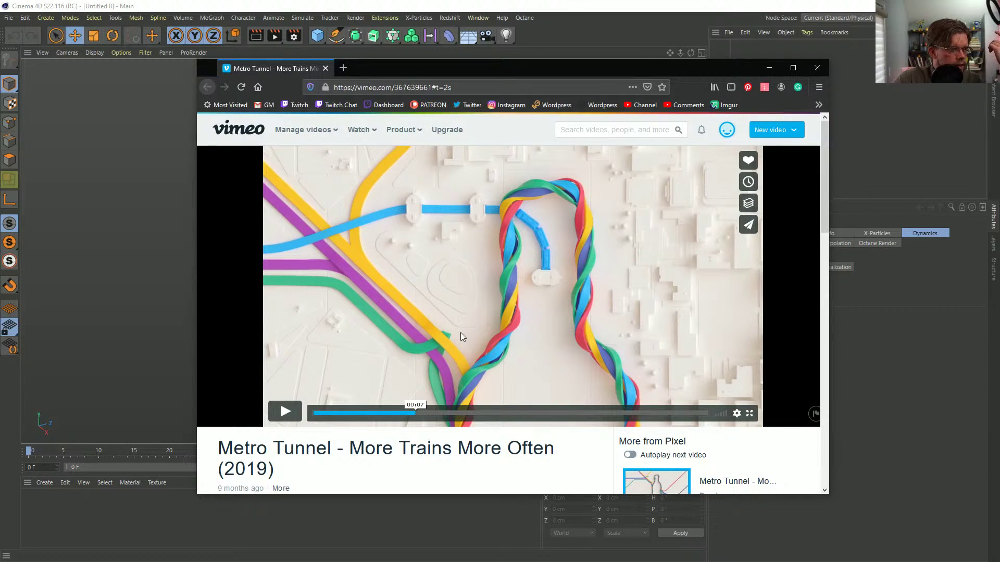
pyautogui.click(288, 414)
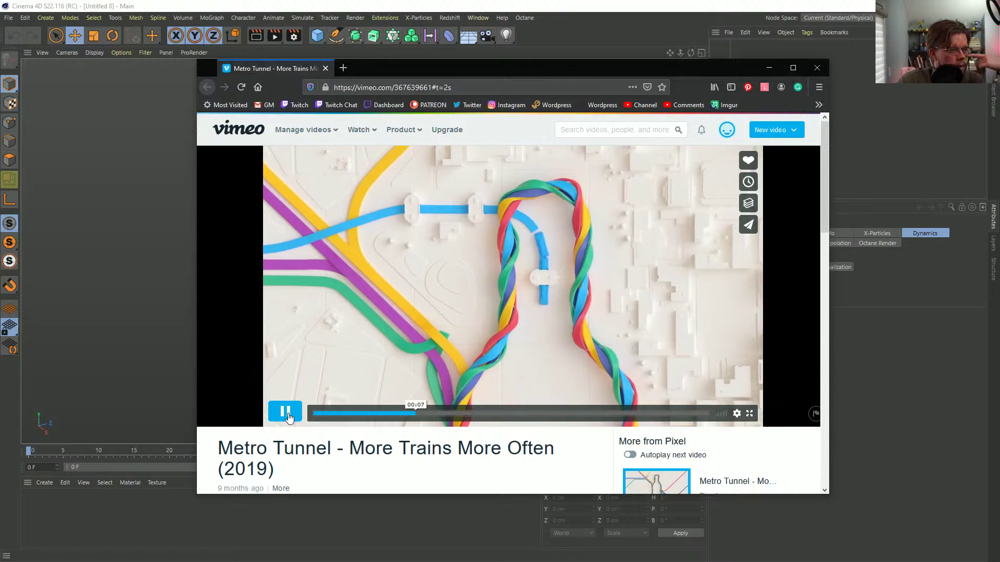
pyautogui.click(287, 413)
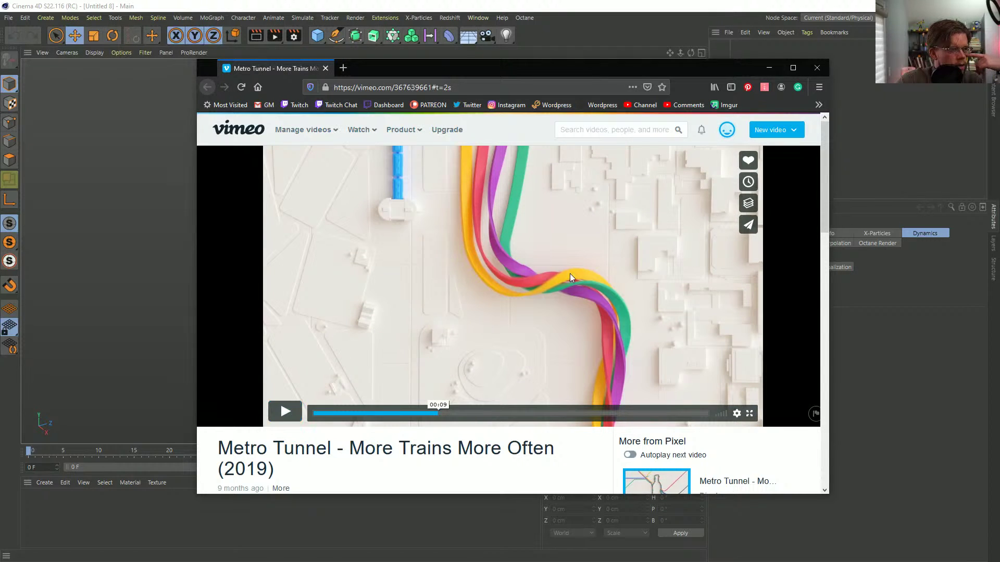
pyautogui.click(387, 414)
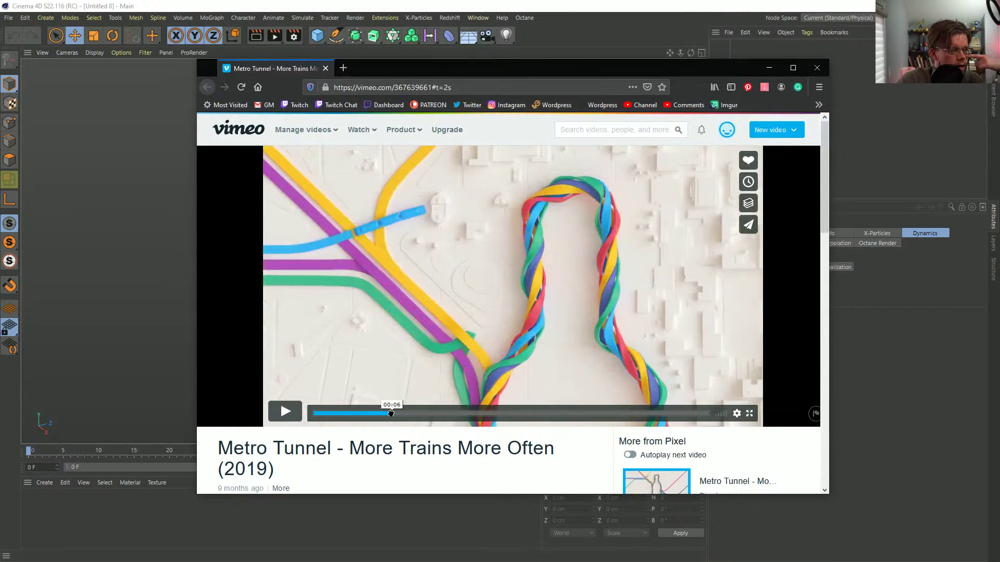
# - Examine the braided bottle shot in the Metro Tunnel reference video and switch to Cinema 4D
pyautogui.moveTo(387, 414); pyautogui.dragTo(363, 413)
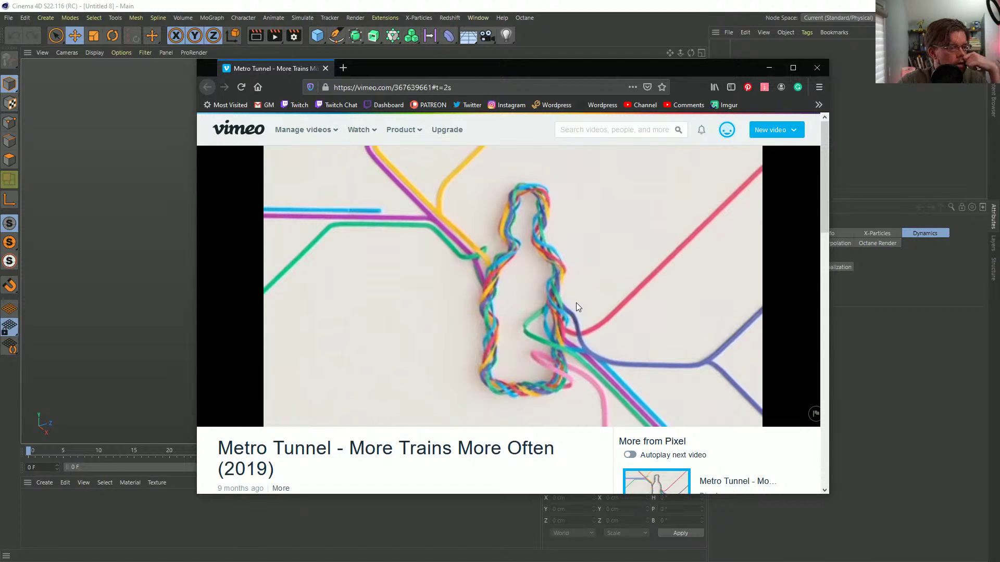
pyautogui.scroll(-2, 576, 303)
pyautogui.scroll(1, 575, 304)
pyautogui.scroll(1, 576, 304)
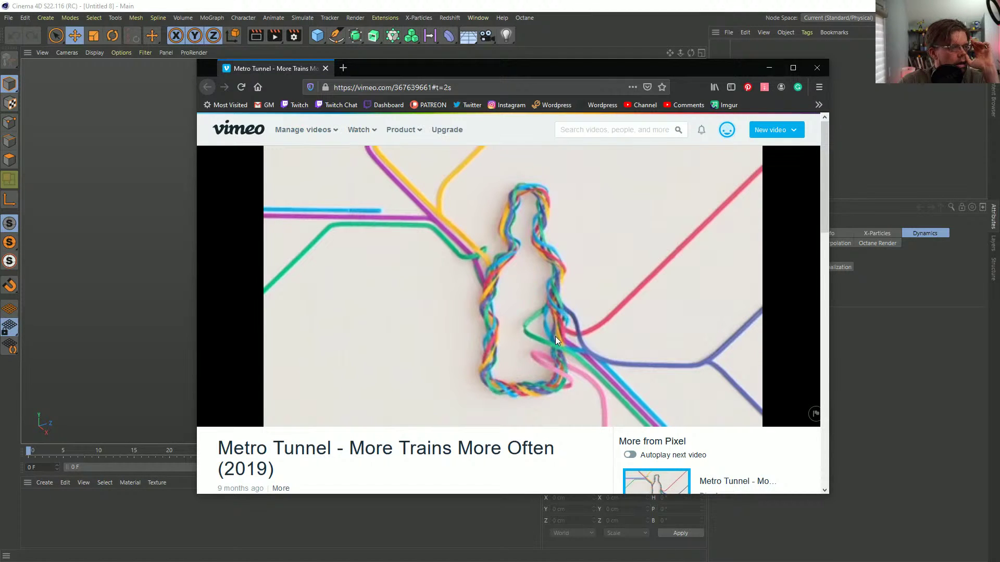
pyautogui.click(638, 53)
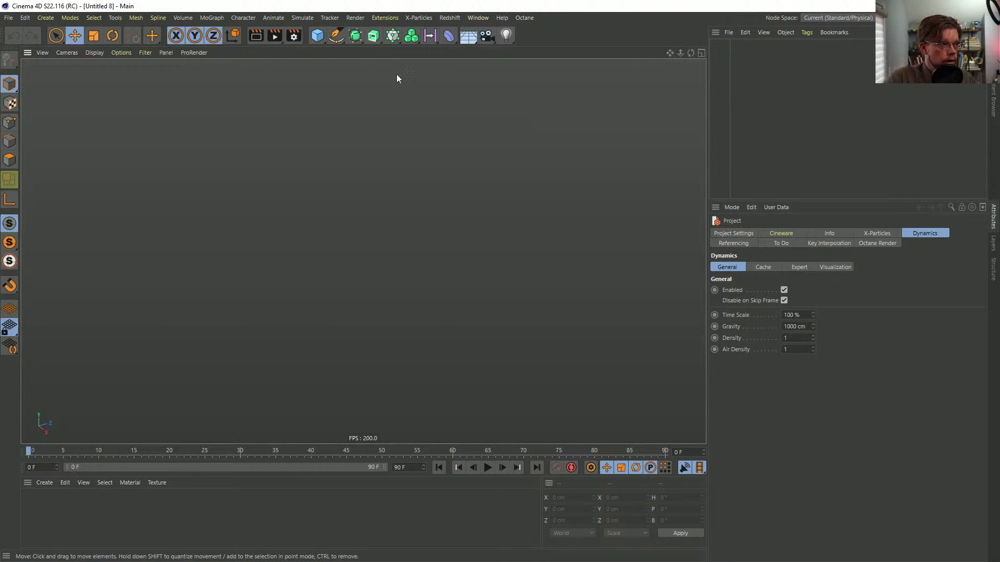
pyautogui.click(333, 35)
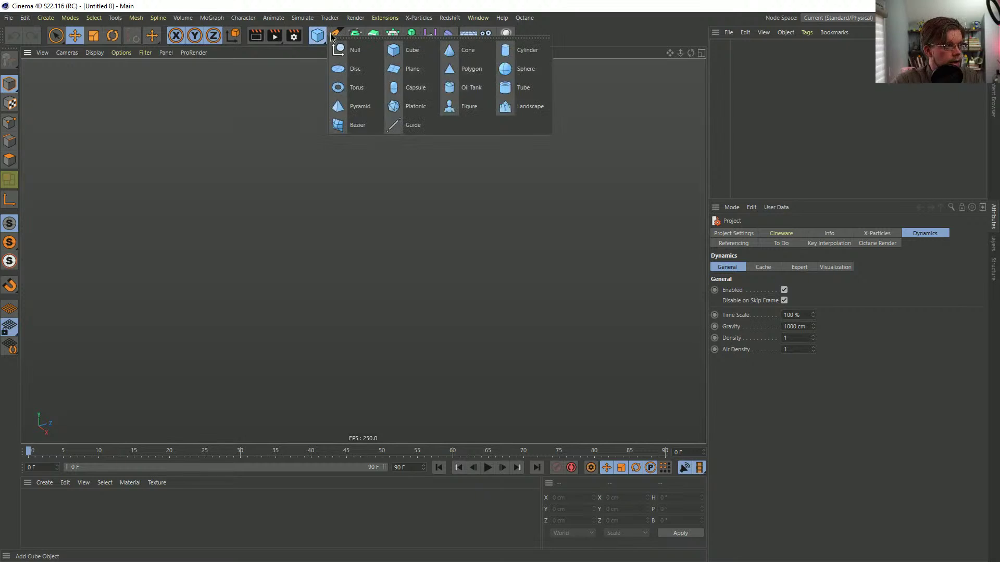
pyautogui.click(334, 35)
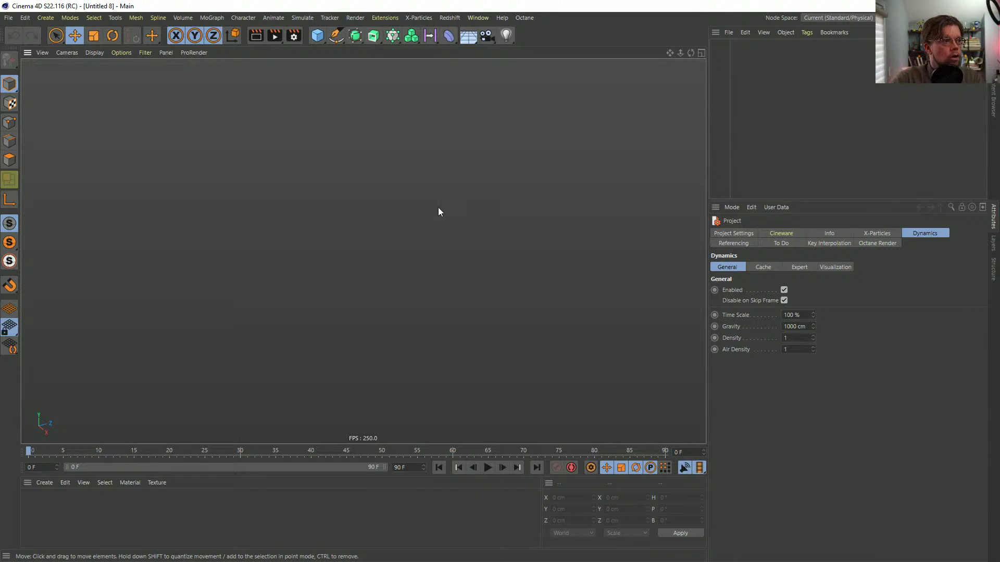
pyautogui.click(337, 39)
pyautogui.click(453, 68)
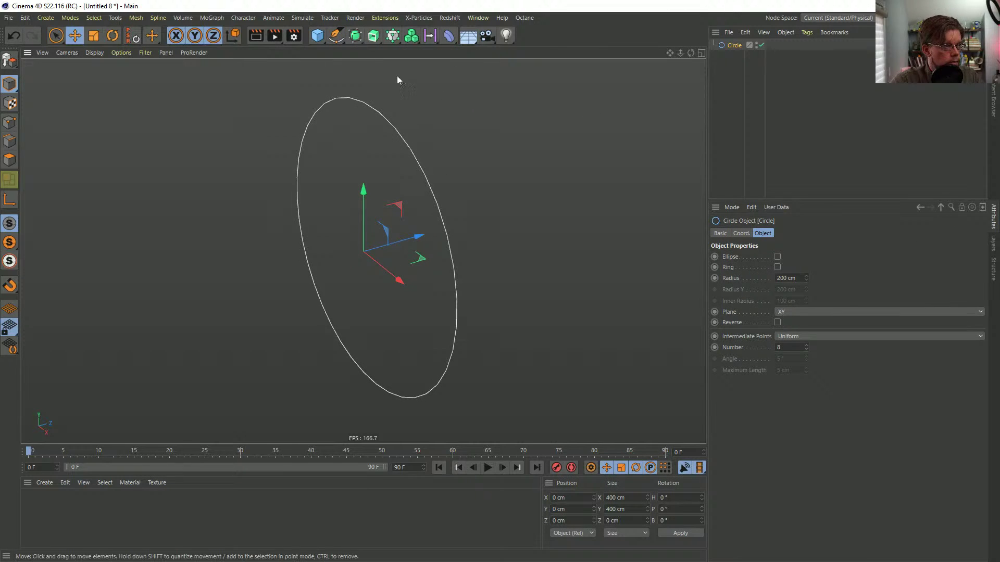
pyautogui.hotkey('ctrl', 'z')
# - Create an n-Side spline on the XZ plane with 64 sides
pyautogui.click(344, 37)
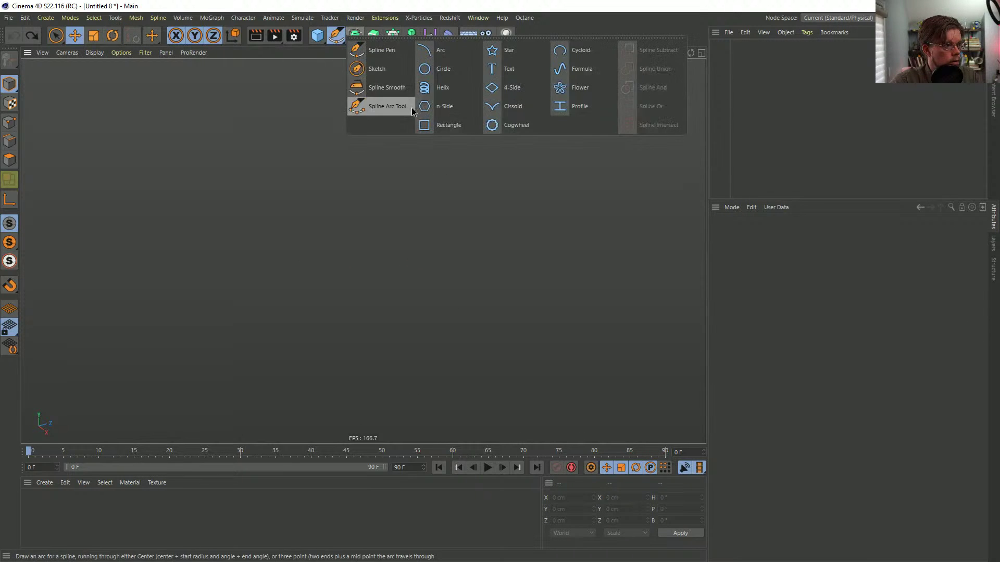
pyautogui.click(452, 104)
pyautogui.click(781, 301)
pyautogui.click(785, 306)
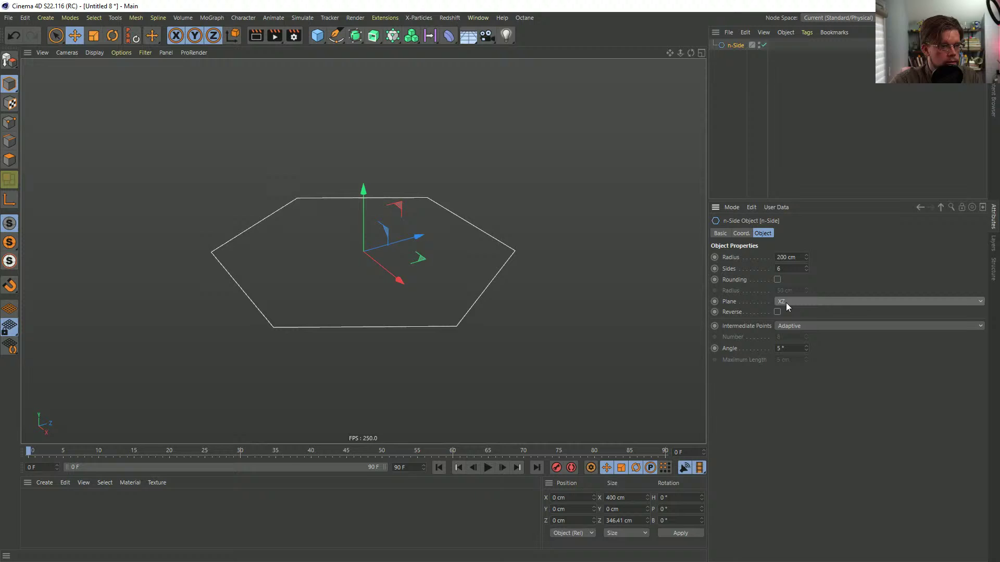
pyautogui.click(788, 269)
pyautogui.write('64')
pyautogui.press('Return')
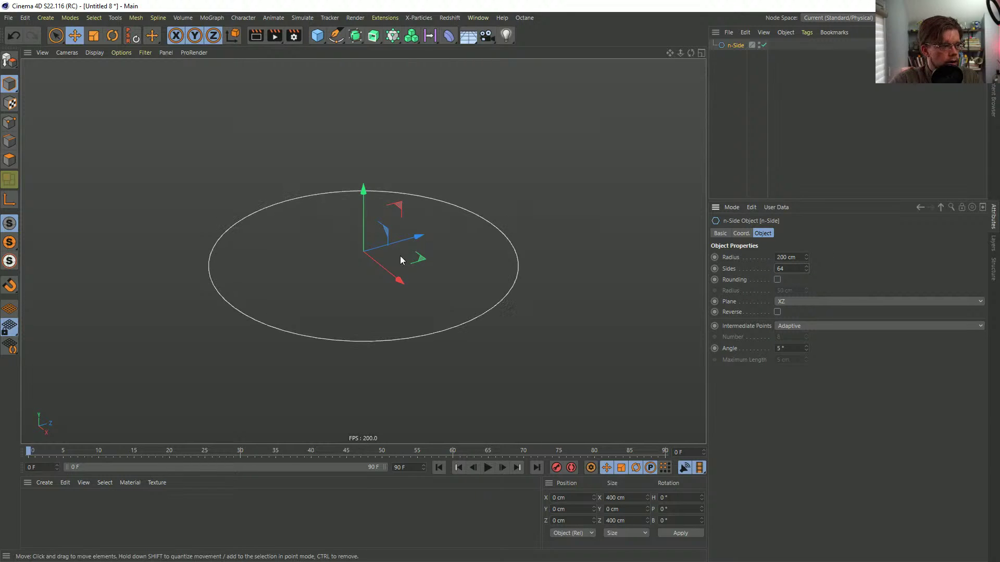
pyautogui.keyDown('alt'); pyautogui.moveTo(400, 255); pyautogui.dragTo(498, 310); pyautogui.keyUp('alt')
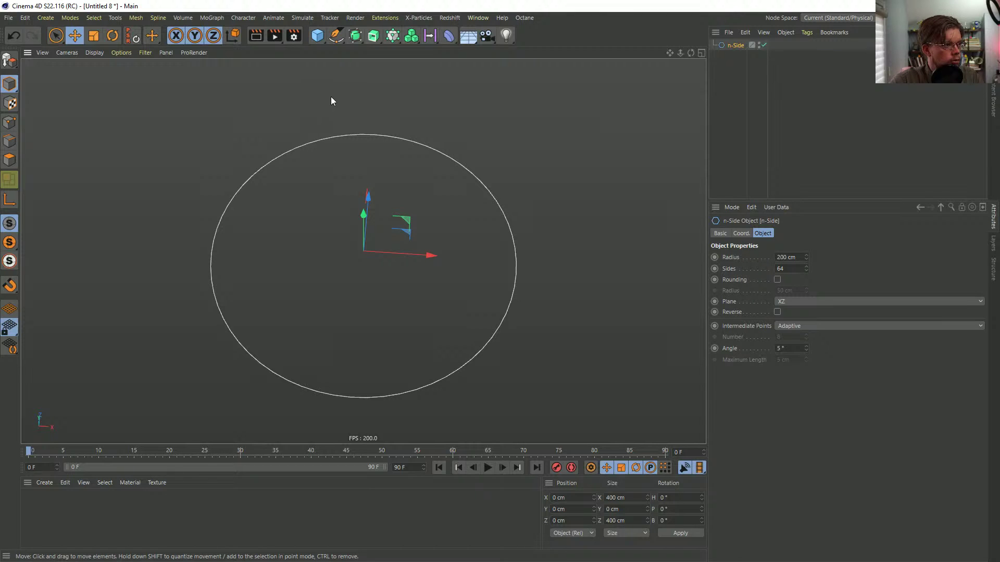
# - Add a Matrix object in Radial mode with a count of 11
pyautogui.click(336, 36)
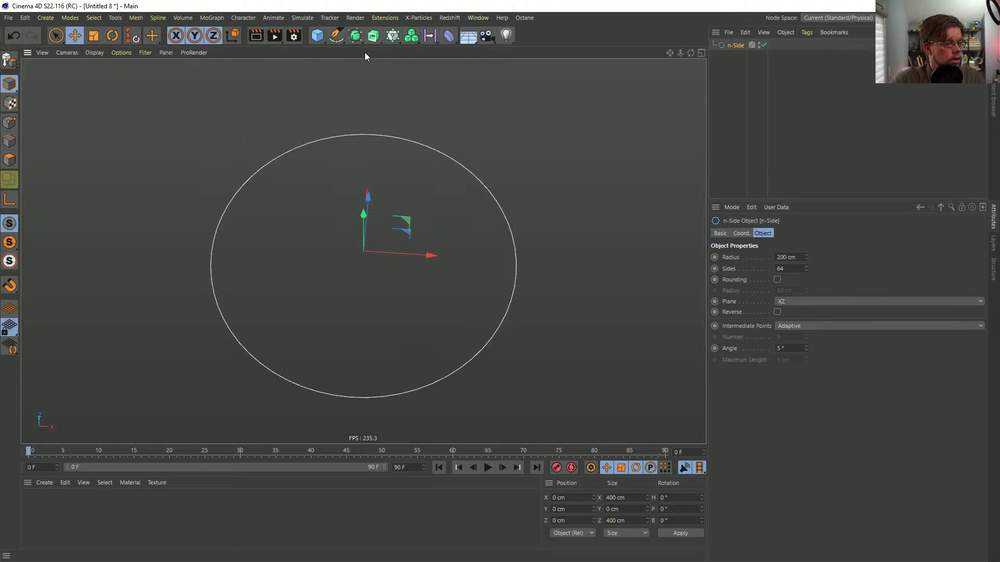
pyautogui.click(392, 36)
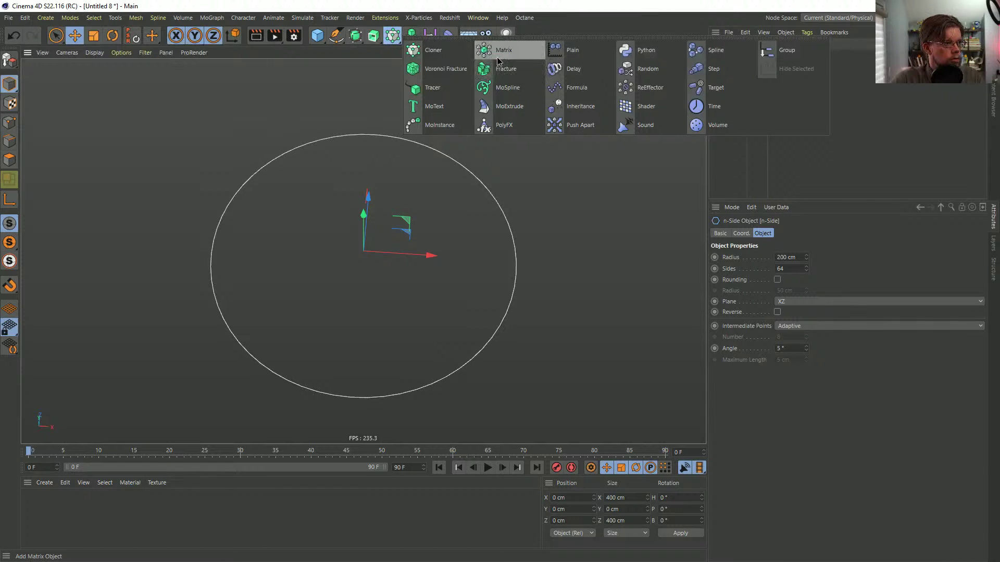
pyautogui.click(498, 60)
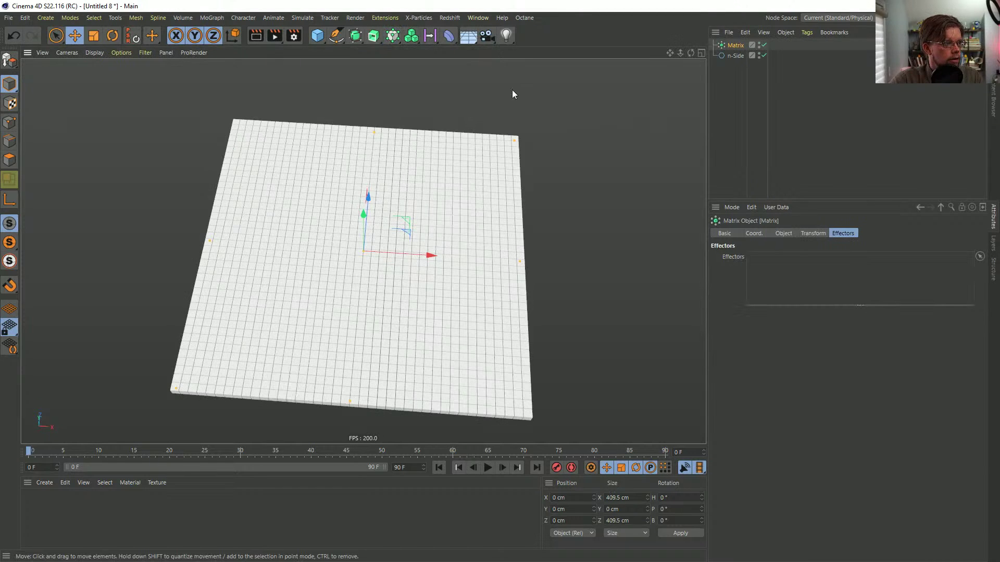
pyautogui.click(786, 235)
pyautogui.click(783, 257)
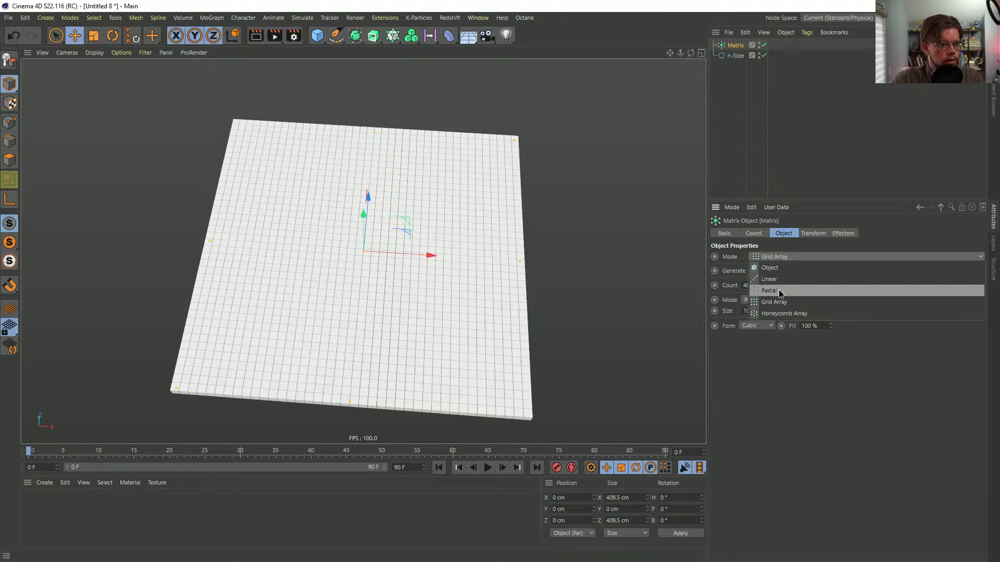
pyautogui.click(780, 291)
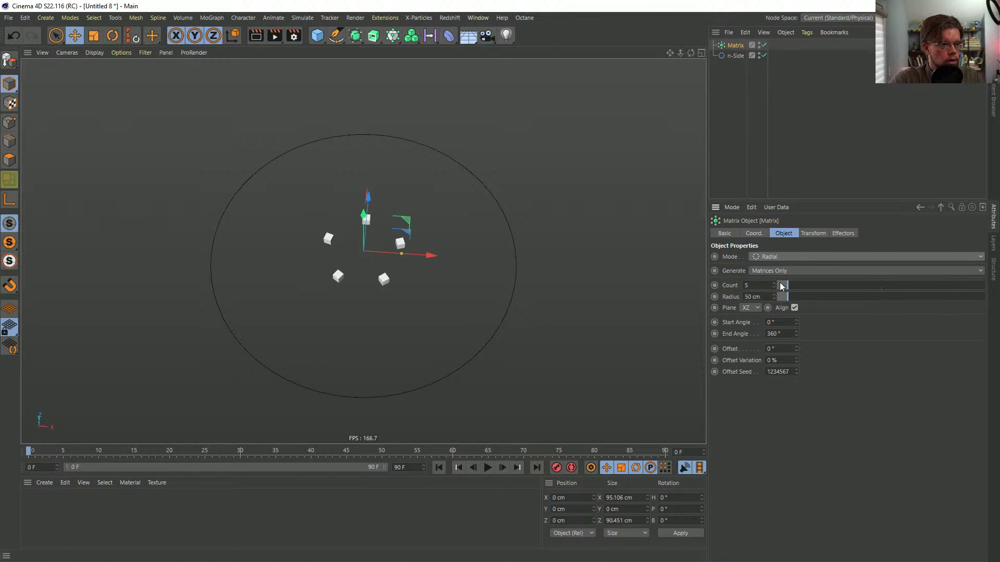
pyautogui.moveTo(787, 285); pyautogui.dragTo(800, 285)
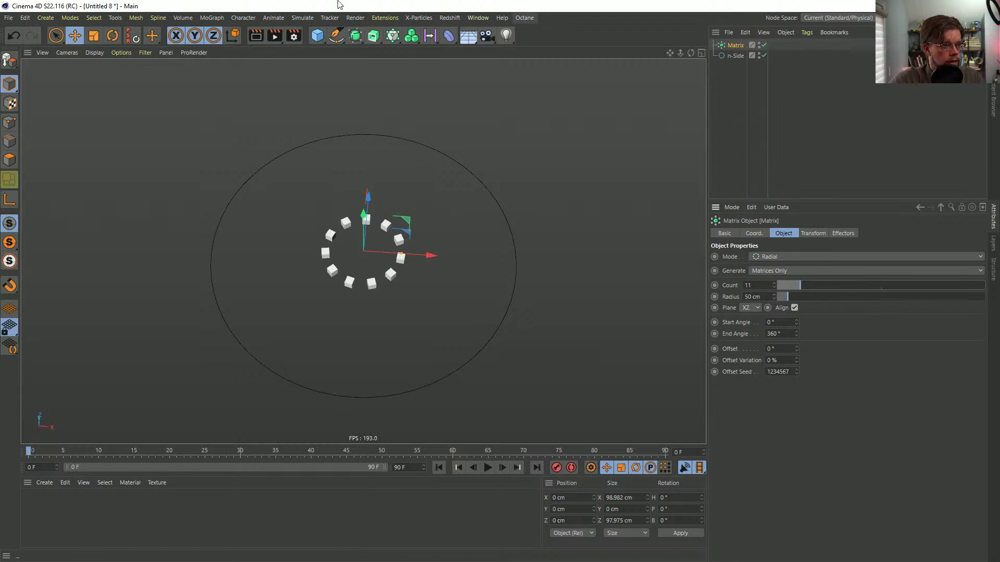
# - Add a Tracer linked to the radial matrix and set its tracing mode to Connect Elements
pyautogui.click(392, 36)
pyautogui.click(446, 91)
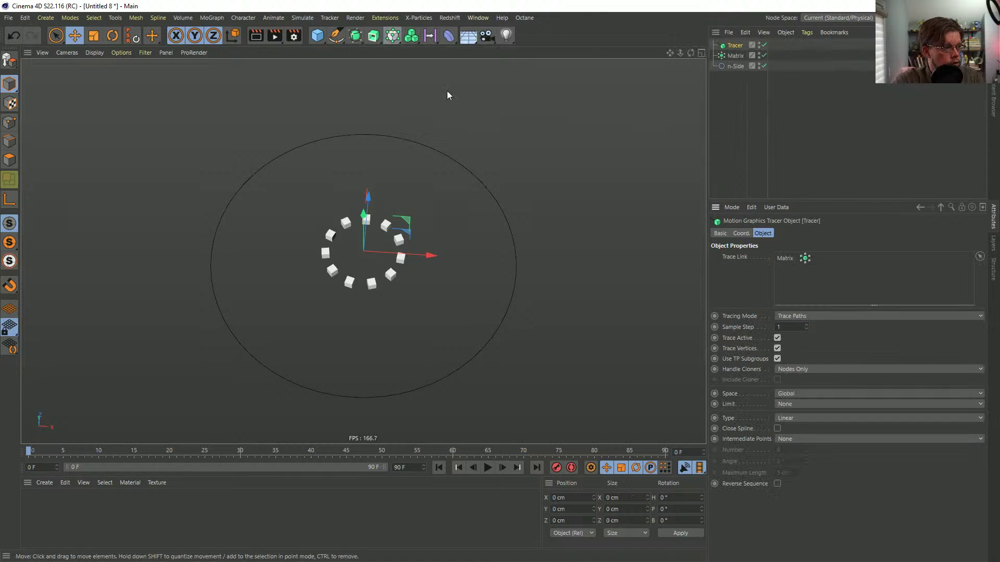
pyautogui.click(795, 315)
pyautogui.click(804, 341)
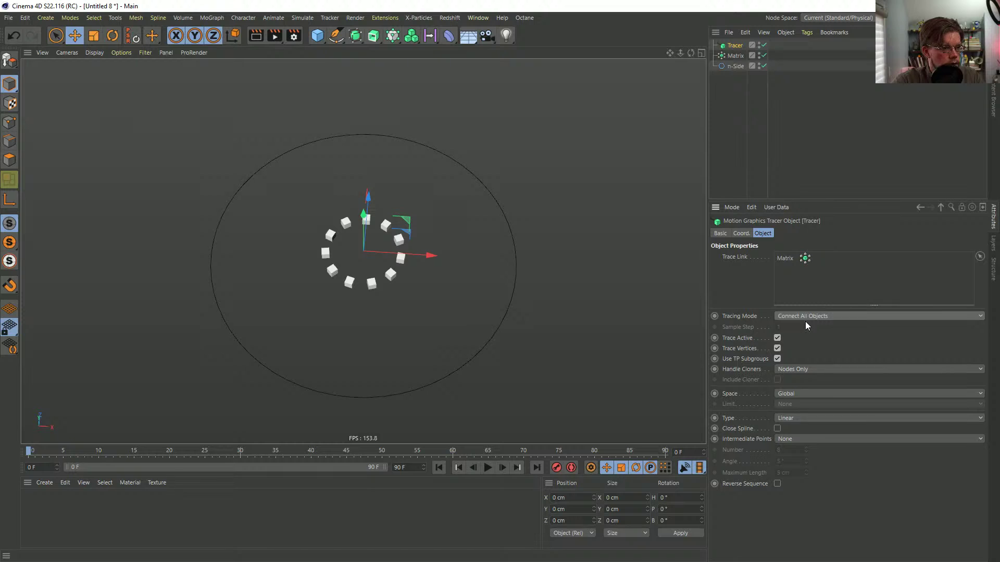
pyautogui.click(806, 316)
pyautogui.click(803, 350)
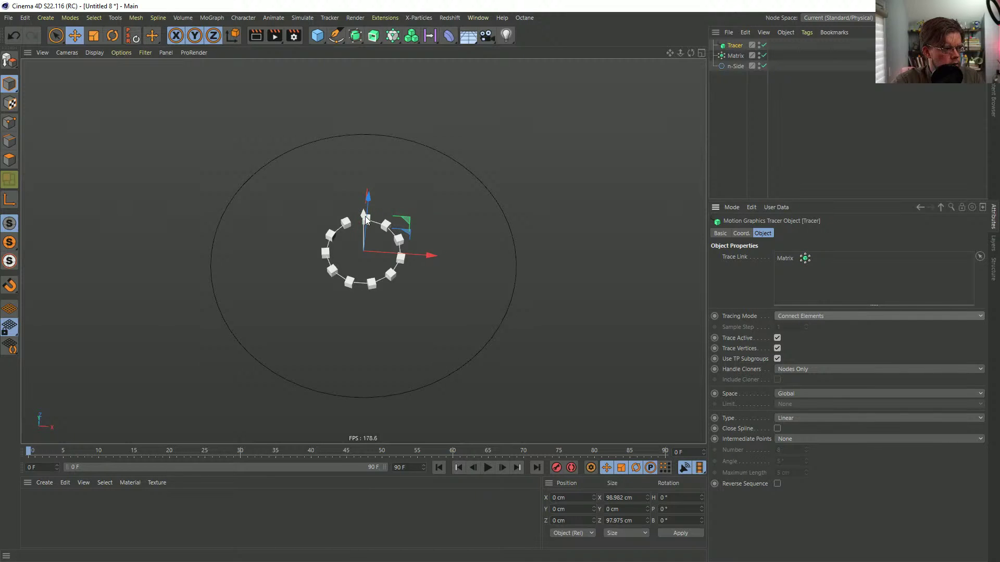
# - Duplicate the matrix, switch the copy to Linear mode and move it to about X -28 cm, Z 79 cm
pyautogui.keyDown('ctrl'); pyautogui.moveTo(735, 56); pyautogui.dragTo(739, 51); pyautogui.keyUp('ctrl')
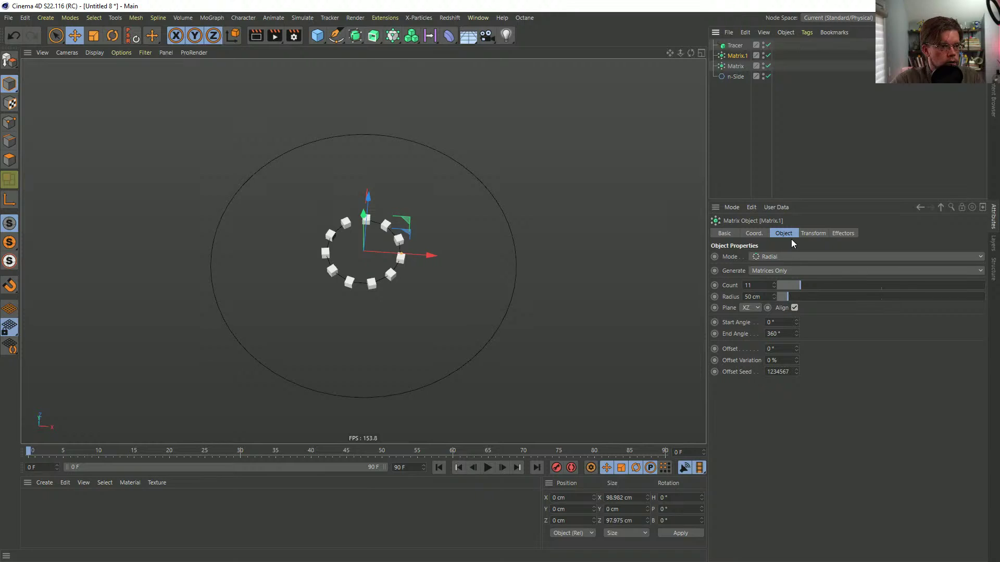
pyautogui.click(783, 260)
pyautogui.click(781, 279)
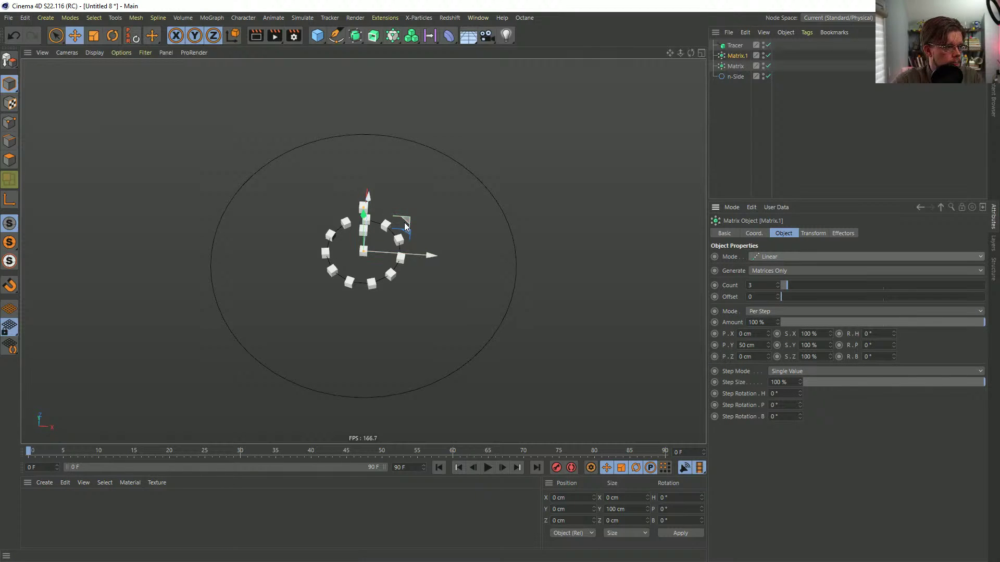
pyautogui.moveTo(405, 228); pyautogui.dragTo(391, 175)
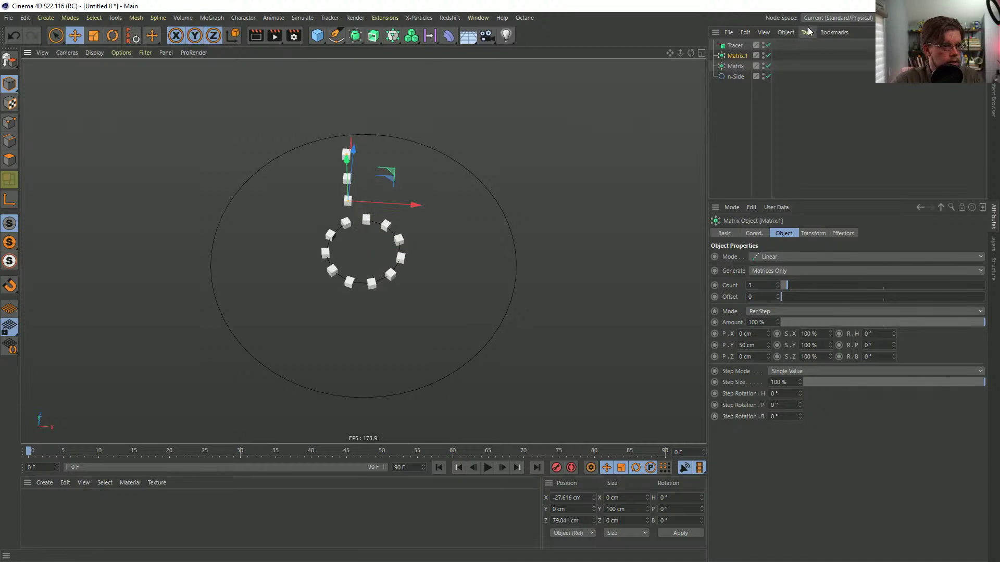
# - Put the linear matrix first in the Tracer's trace links, and set the Tracer to Connect All Objects with Trace Vertices off
pyautogui.click(734, 45)
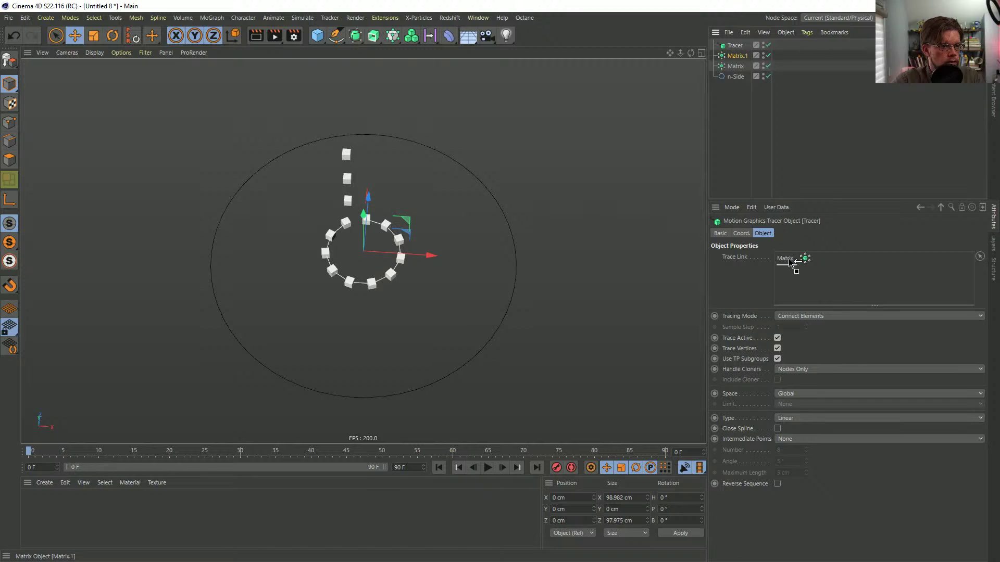
pyautogui.moveTo(788, 255); pyautogui.dragTo(788, 256)
pyautogui.moveTo(367, 204)
pyautogui.keyDown('alt'); pyautogui.mouseDown()
pyautogui.moveTo(369, 227)
pyautogui.moveTo(443, 144)
pyautogui.moveTo(389, 160)
pyautogui.moveTo(524, 130)
pyautogui.mouseUp(); pyautogui.keyUp('alt')
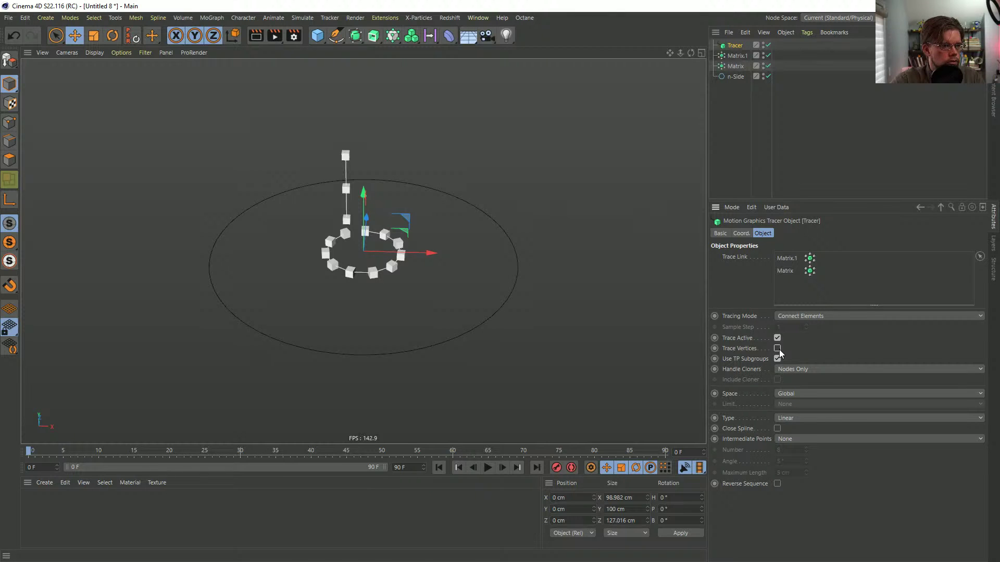
pyautogui.click(802, 316)
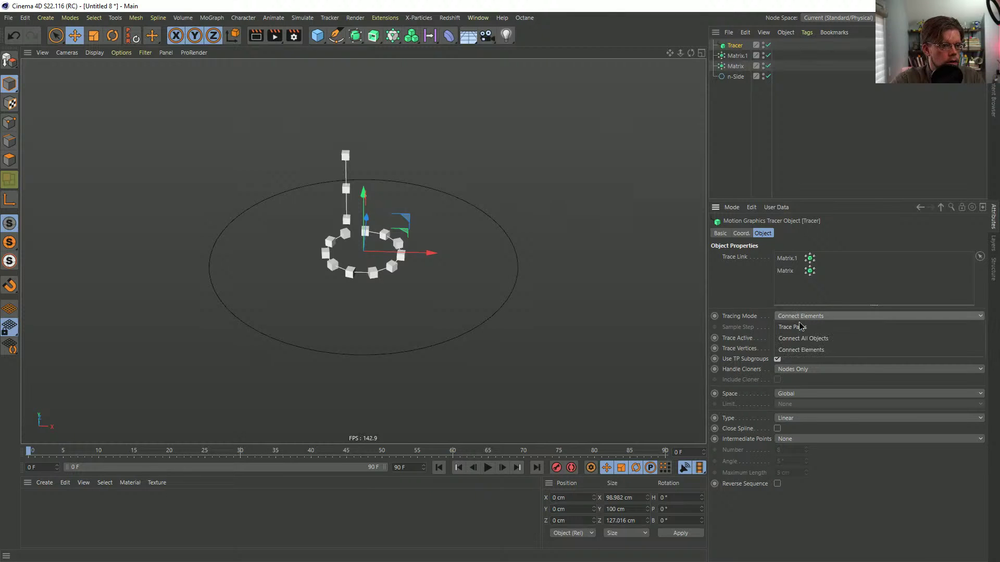
pyautogui.click(835, 338)
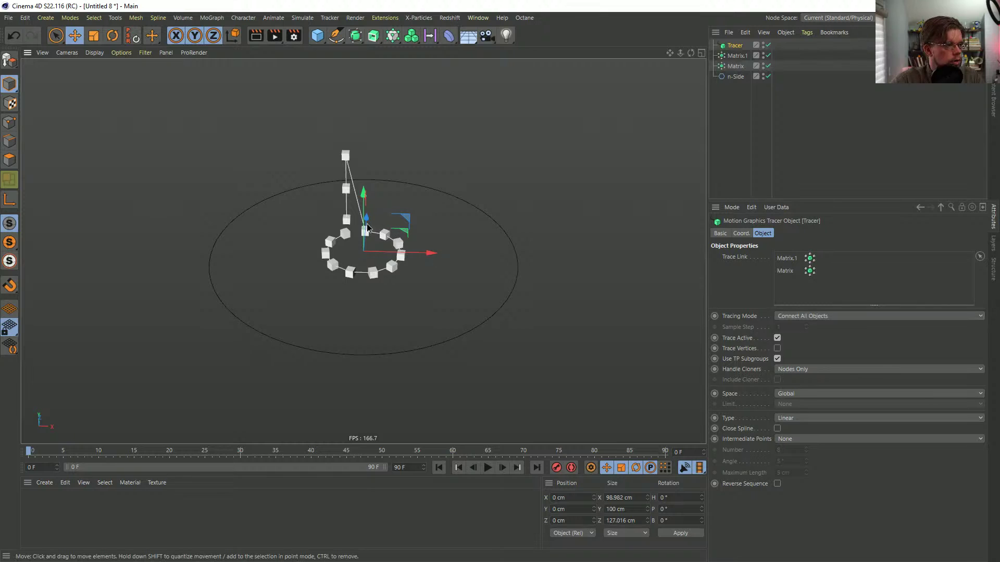
pyautogui.keyDown('alt'); pyautogui.moveTo(573, 272); pyautogui.dragTo(552, 237); pyautogui.keyUp('alt')
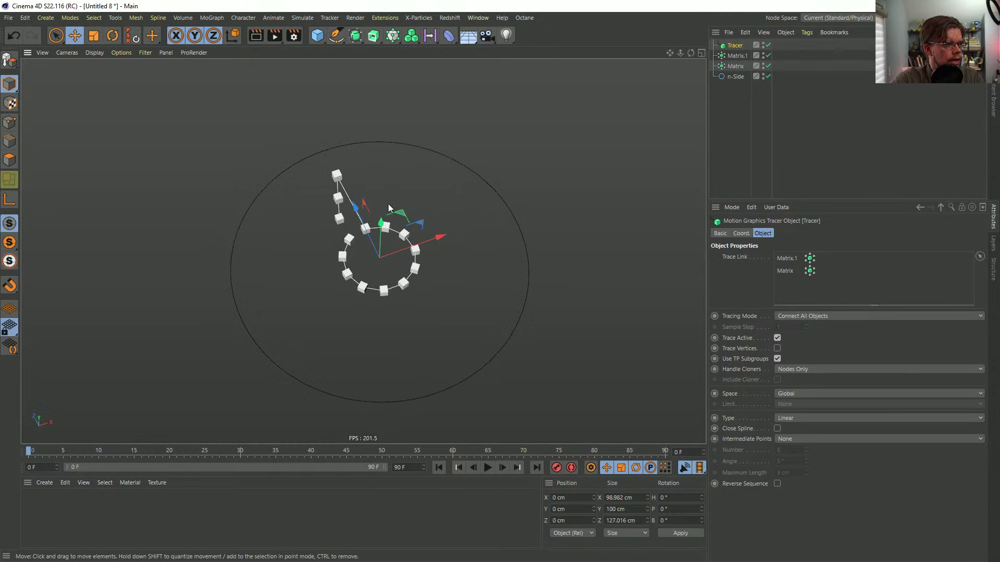
# - Duplicate the linear matrix, add the copy last in the Tracer's links and move it to about X -59 cm
pyautogui.click(737, 55)
pyautogui.keyDown('alt'); pyautogui.moveTo(309, 171); pyautogui.dragTo(344, 214); pyautogui.keyUp('alt')
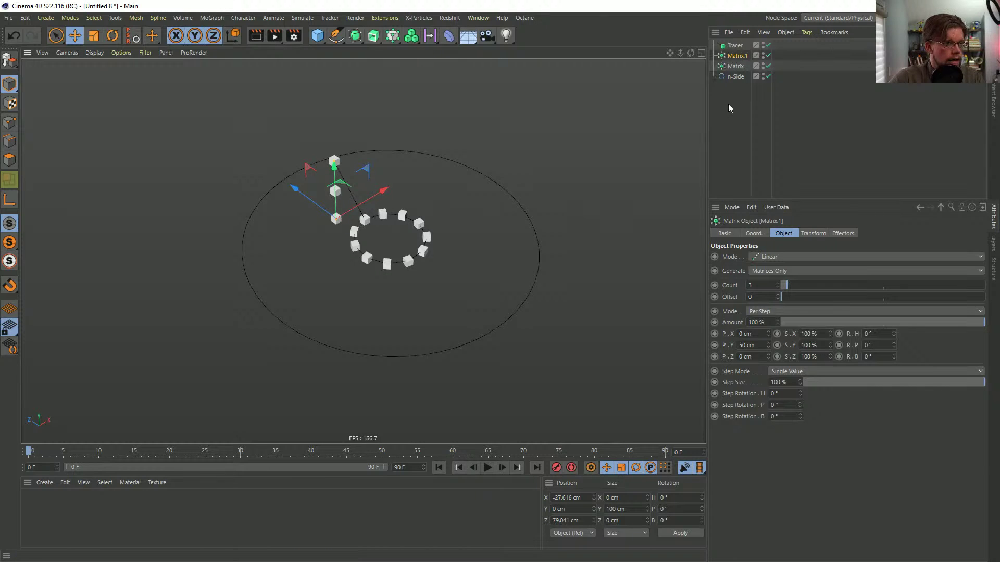
pyautogui.moveTo(739, 70)
pyautogui.keyDown('ctrl'); pyautogui.mouseDown()
pyautogui.moveTo(798, 292)
pyautogui.moveTo(786, 286)
pyautogui.mouseUp(); pyautogui.keyUp('ctrl')
pyautogui.click(735, 45)
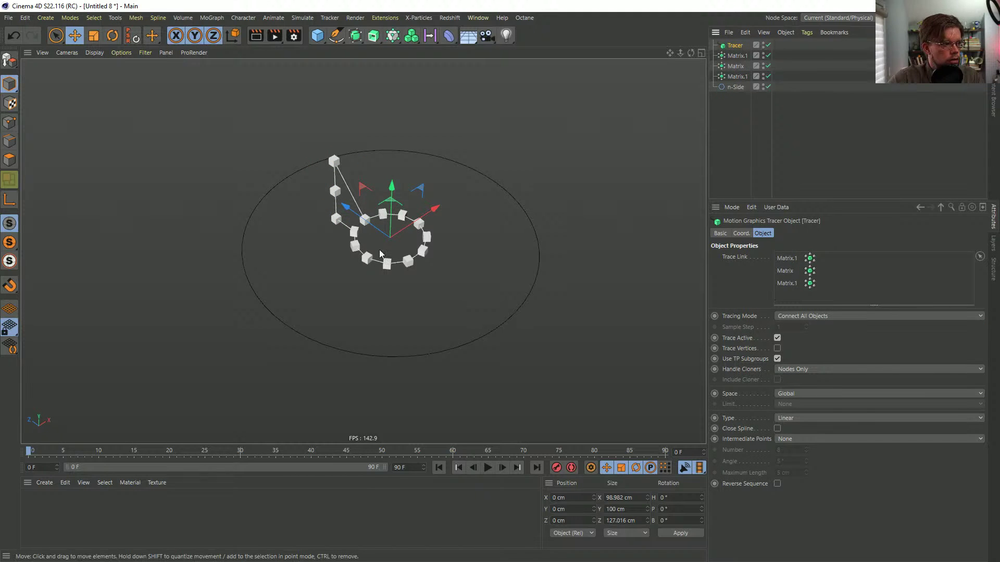
pyautogui.click(737, 76)
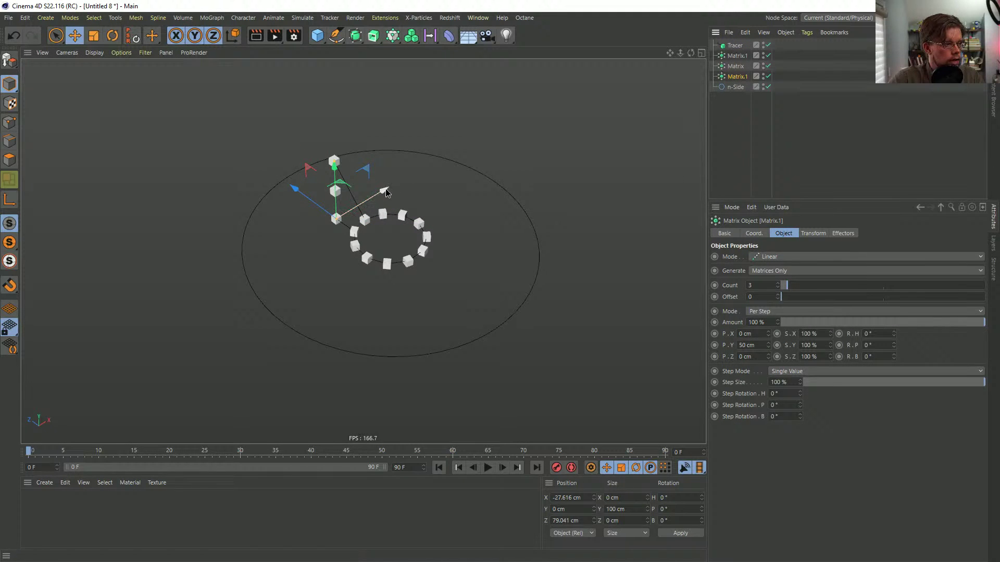
pyautogui.moveTo(386, 188); pyautogui.dragTo(370, 210)
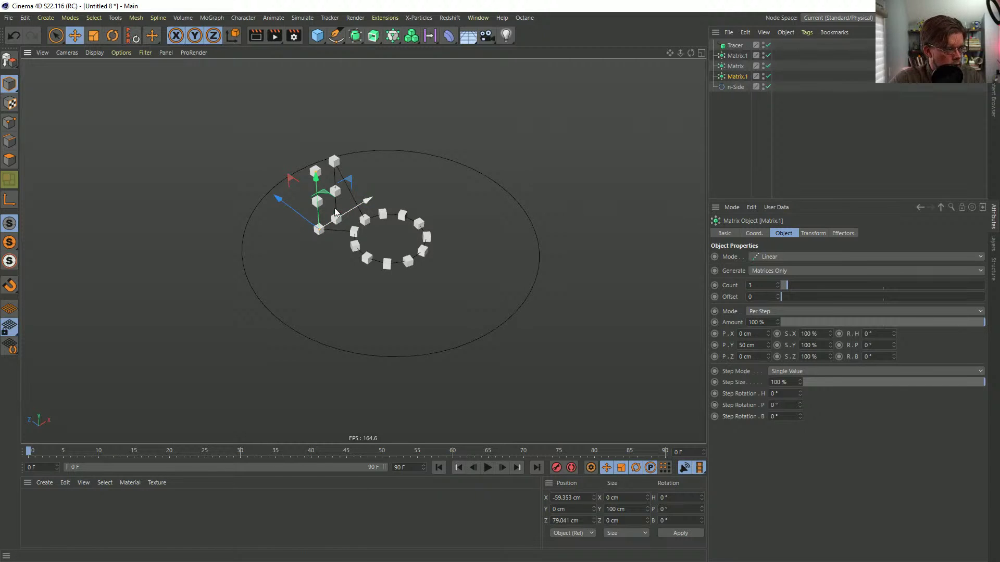
# - Set the radial matrix's radius to 206 cm and its count to 24
pyautogui.click(733, 67)
pyautogui.moveTo(781, 300); pyautogui.dragTo(823, 302)
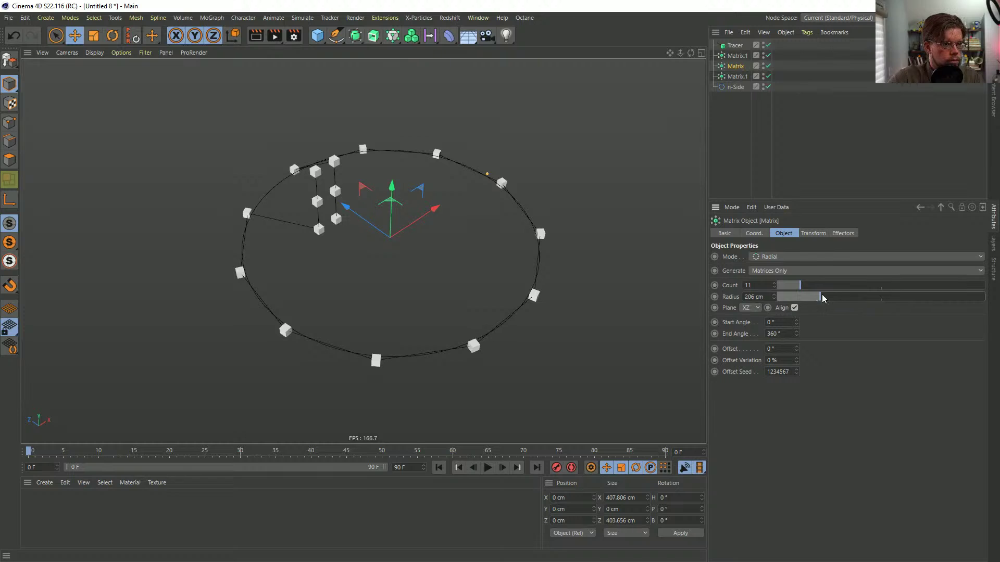
pyautogui.doubleClick(767, 285)
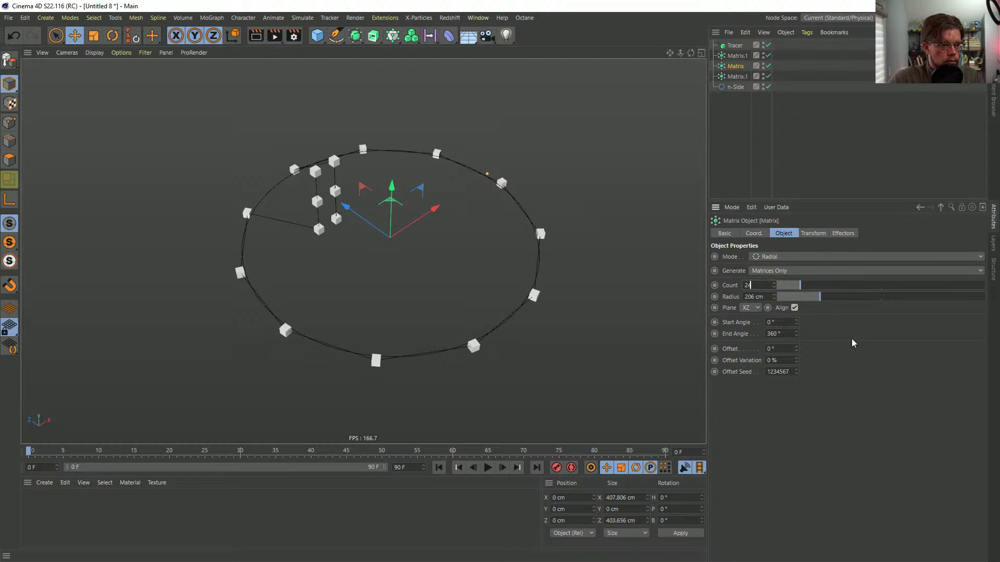
pyautogui.press('Return')
pyautogui.keyDown('alt'); pyautogui.moveTo(419, 261); pyautogui.dragTo(377, 254); pyautogui.keyUp('alt')
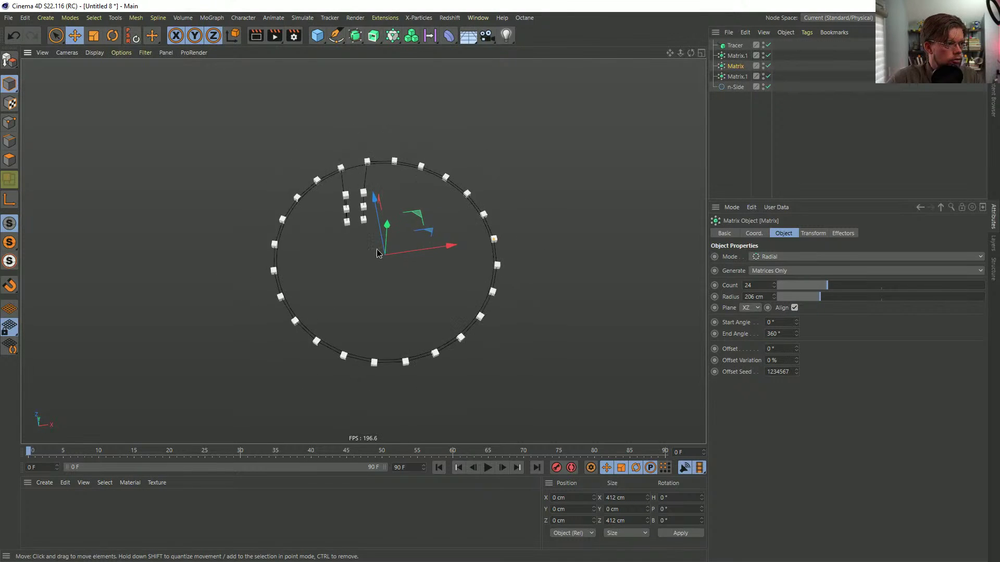
pyautogui.keyDown('alt'); pyautogui.moveTo(377, 254); pyautogui.dragTo(403, 265, button='middle'); pyautogui.keyUp('alt')
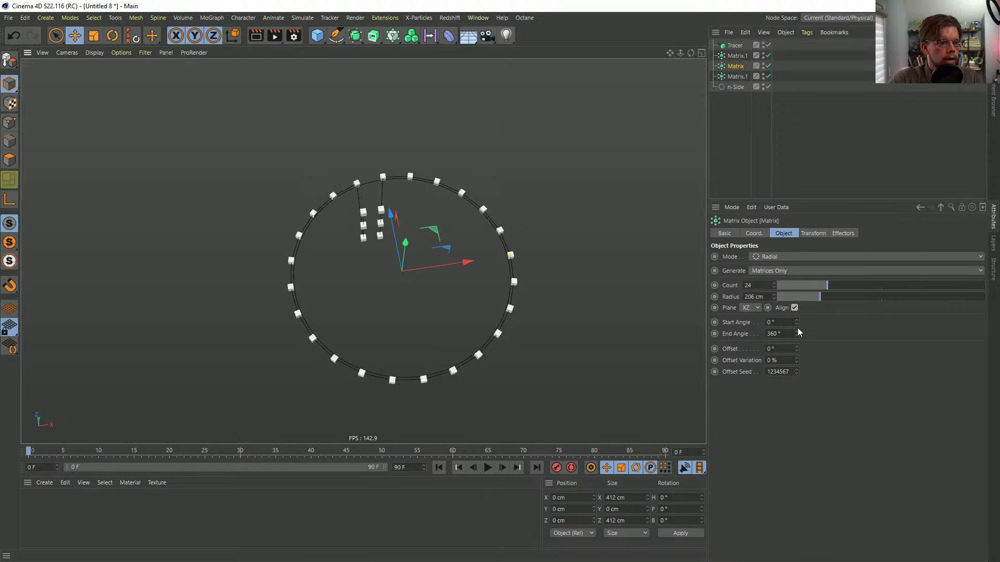
# - Set the radial matrix's start angle to 100°, then move the first linear matrix to about X 228 cm and rotate its pitch to 90°
pyautogui.moveTo(796, 322); pyautogui.dragTo(838, 323)
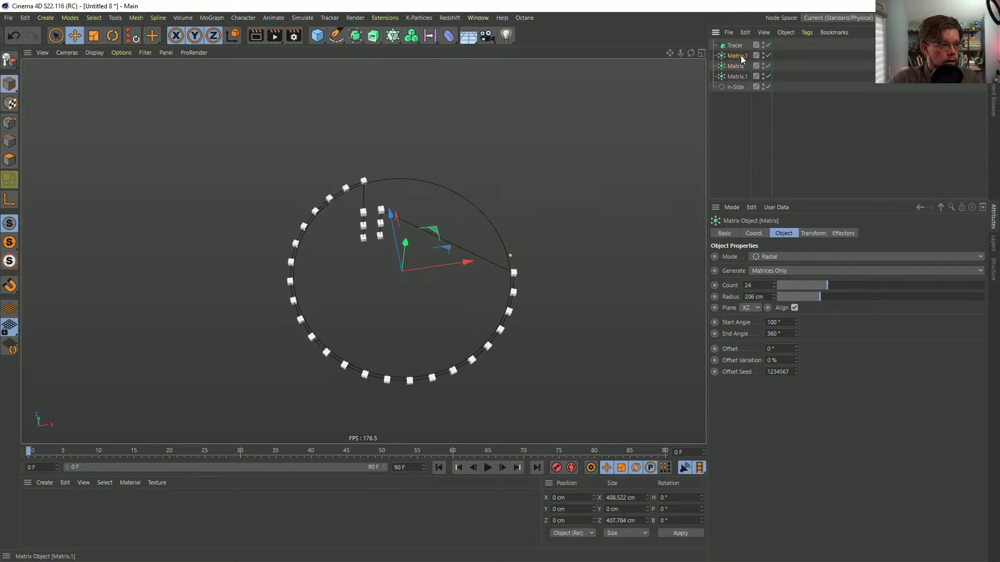
pyautogui.moveTo(380, 234); pyautogui.dragTo(580, 230)
pyautogui.press('r')
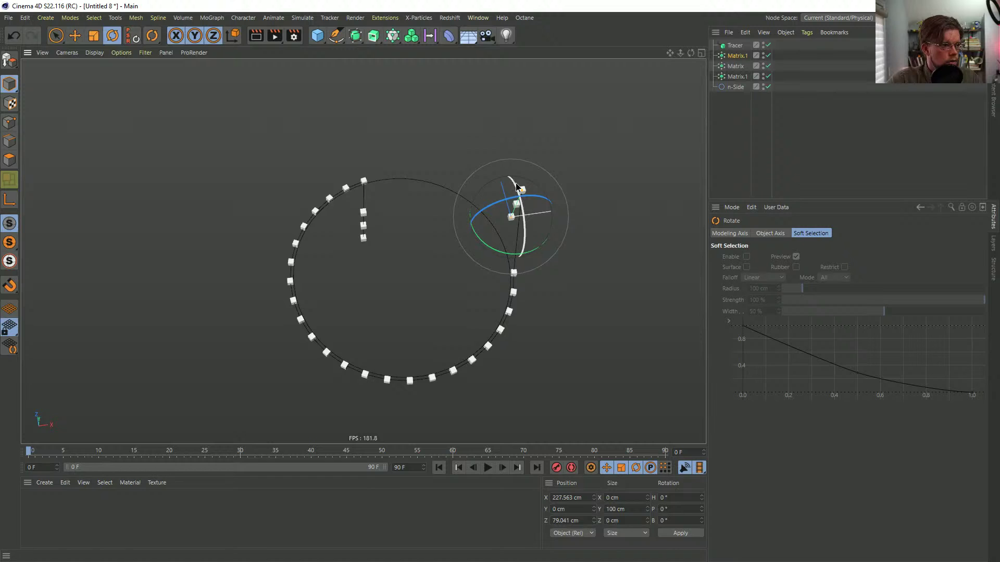
pyautogui.moveTo(517, 187); pyautogui.dragTo(521, 246)
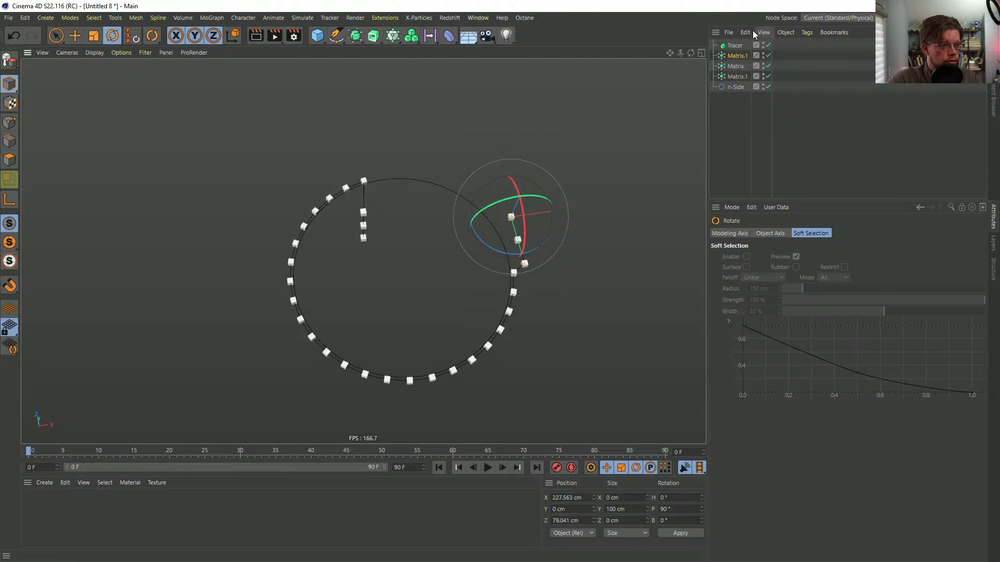
# - Set the first linear matrix's Y step to 35 cm and its count to 10
pyautogui.click(739, 57)
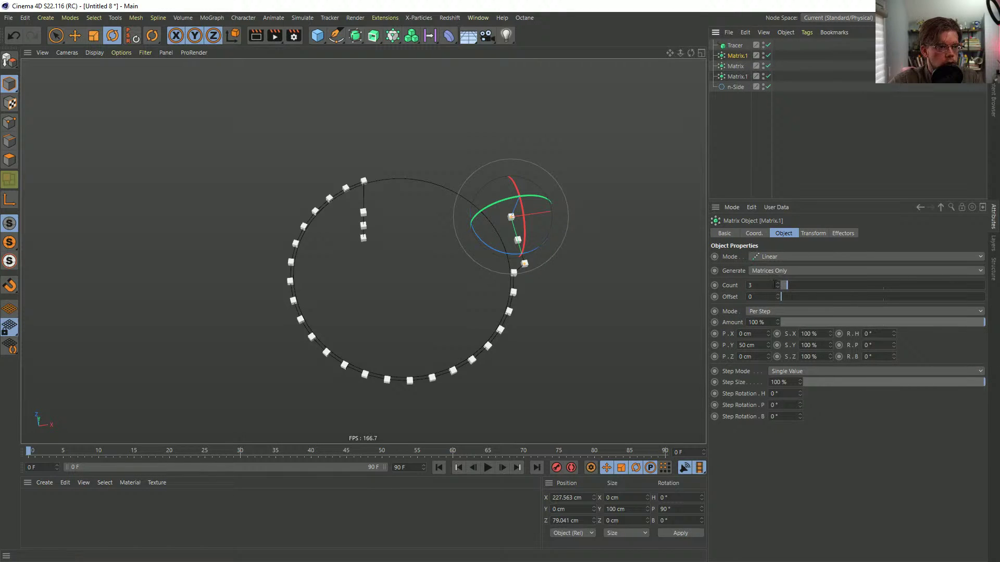
pyautogui.click(807, 235)
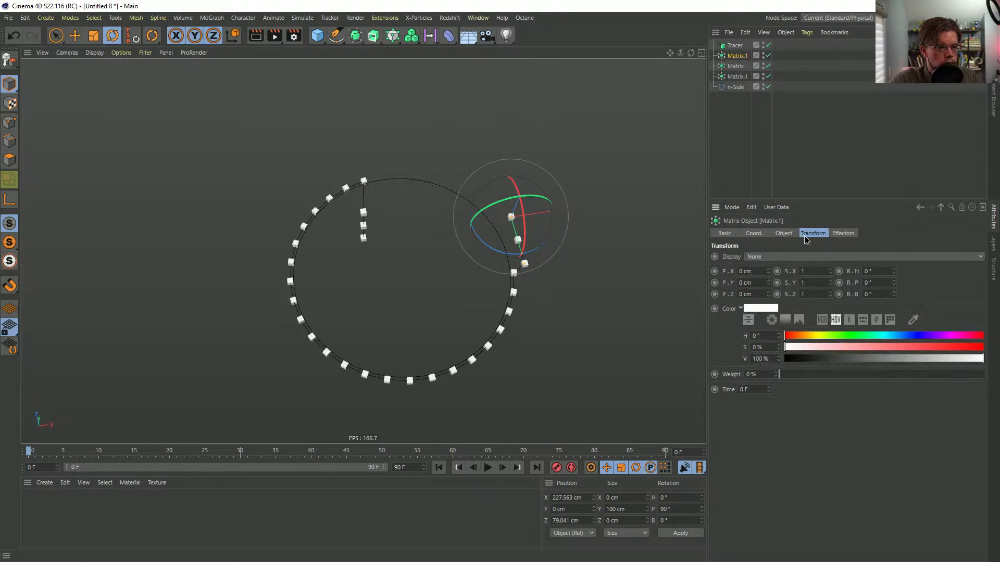
pyautogui.click(795, 235)
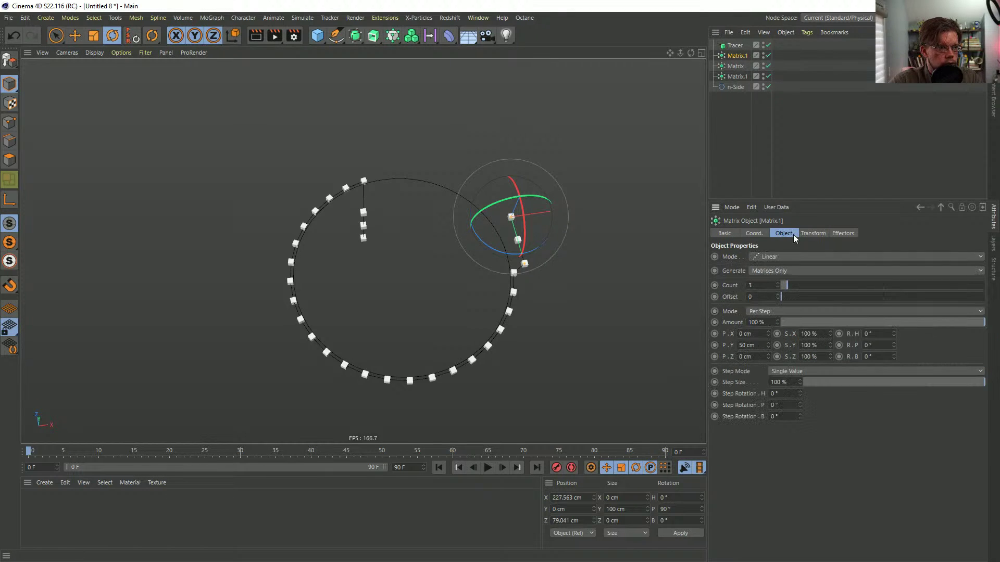
pyautogui.click(760, 346)
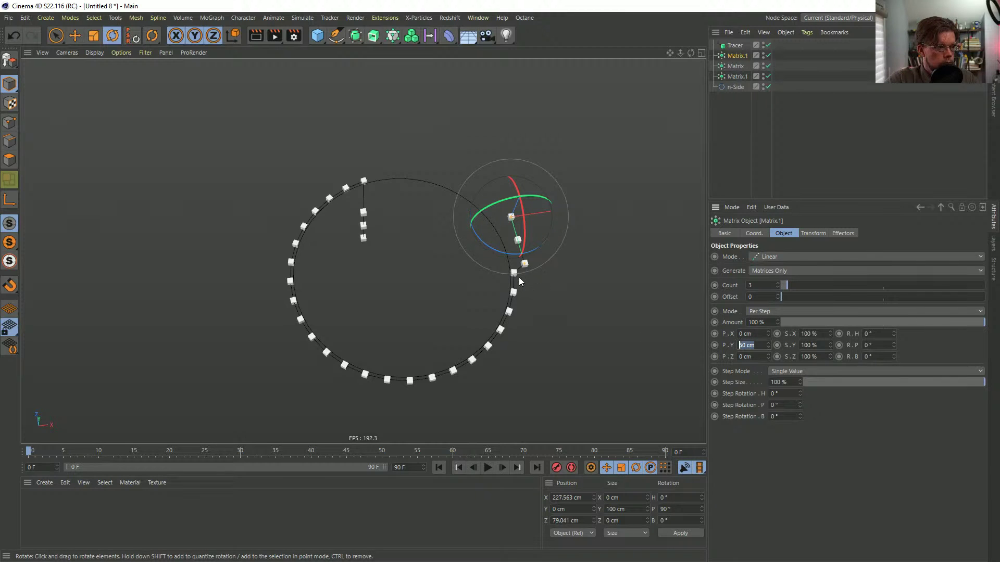
pyautogui.write('40')
pyautogui.press('Return')
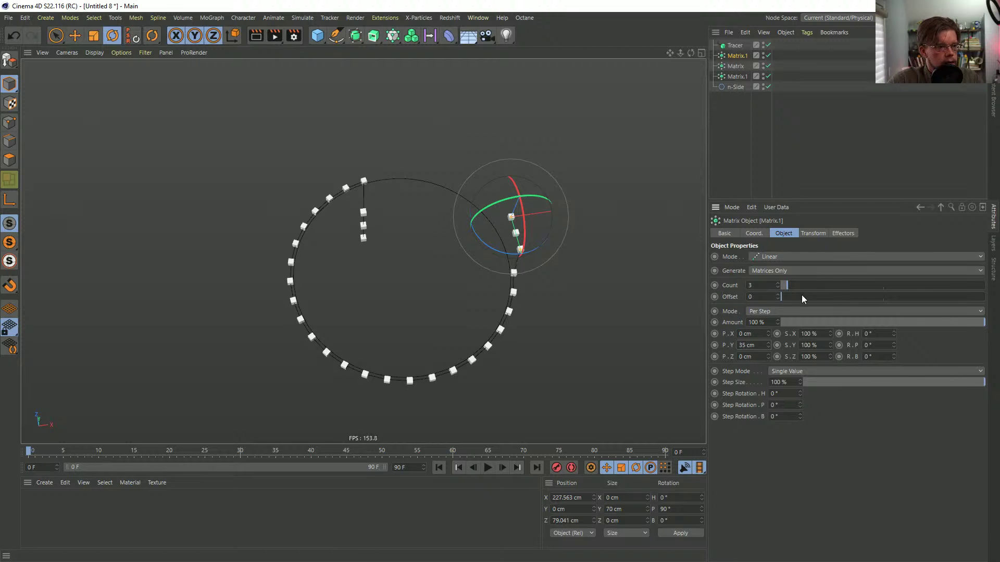
pyautogui.write('10')
pyautogui.press('Return')
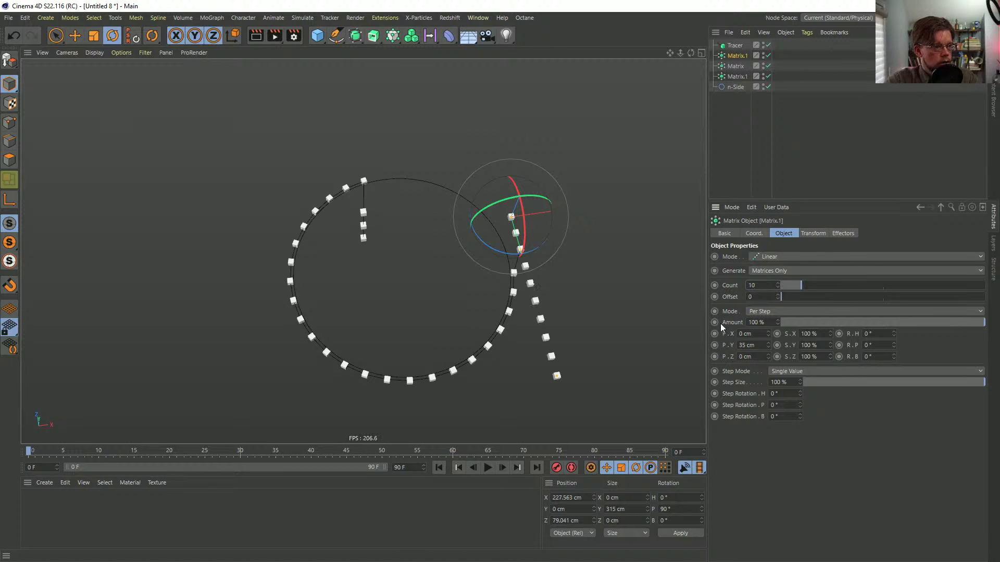
# - Rotate the first linear matrix's bank to -90° and move it to about X 551 cm, Z -39 cm, leading outward from the circle's start
pyautogui.press('e')
pyautogui.moveTo(565, 246); pyautogui.dragTo(451, 106)
pyautogui.press('r')
pyautogui.hotkey('ctrl', 'z')
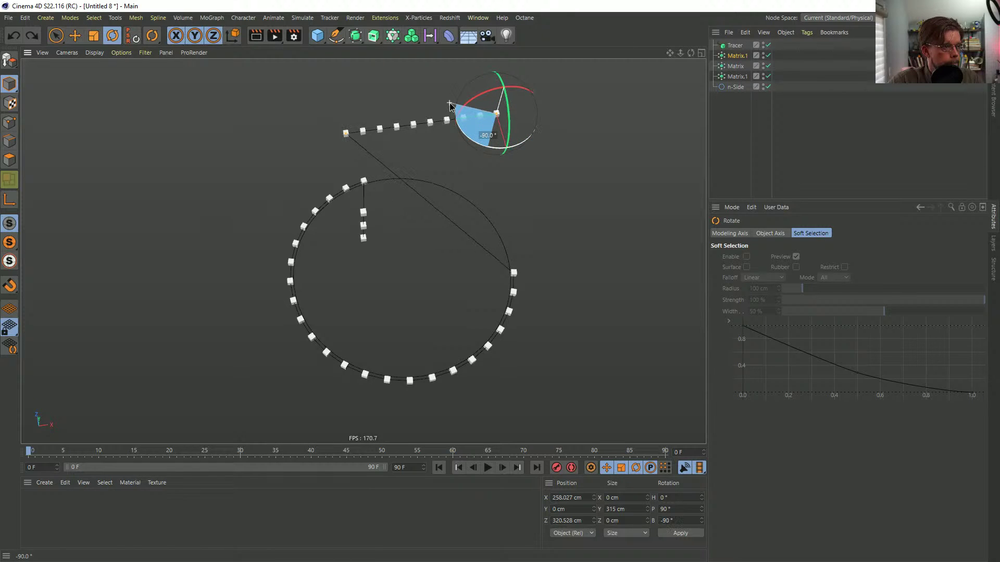
pyautogui.press('e')
pyautogui.moveTo(462, 151); pyautogui.dragTo(672, 274)
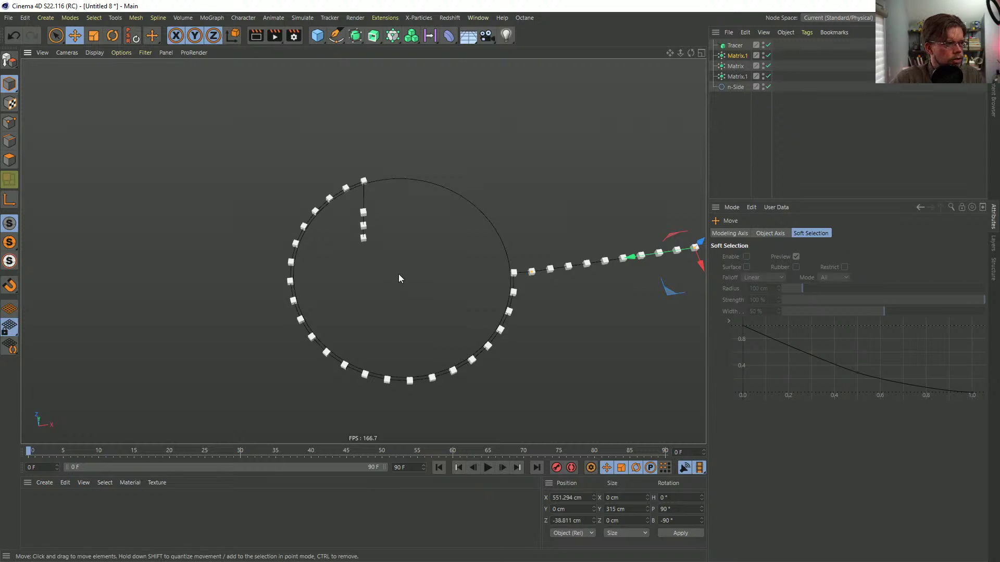
# - Delete the old second linear matrix, duplicate the first one below the radial matrix, and add the copy last in the Tracer's trace links
pyautogui.click(742, 64)
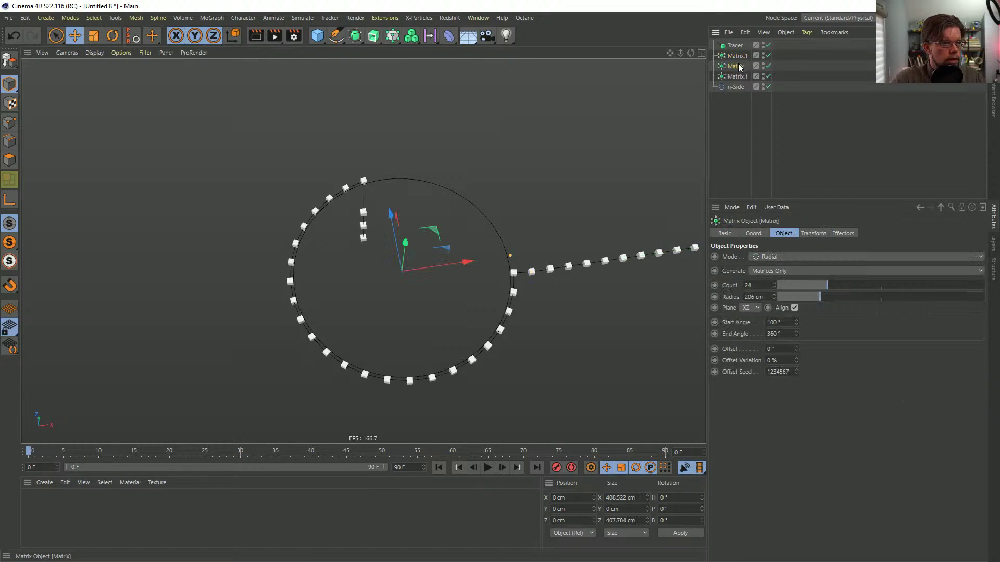
pyautogui.click(736, 76)
pyautogui.press('Delete')
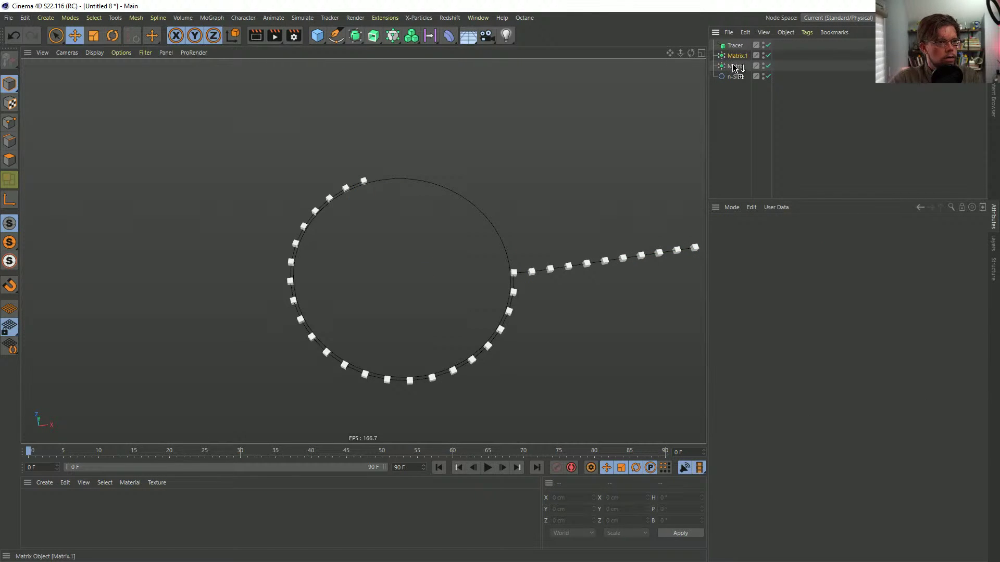
pyautogui.keyDown('ctrl'); pyautogui.moveTo(736, 68); pyautogui.dragTo(738, 79); pyautogui.keyUp('ctrl')
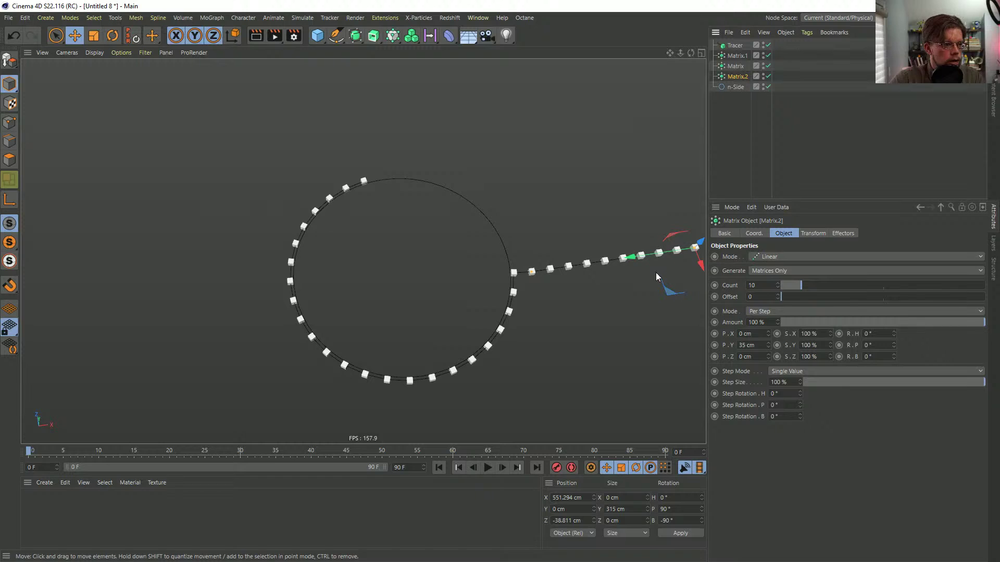
pyautogui.click(731, 46)
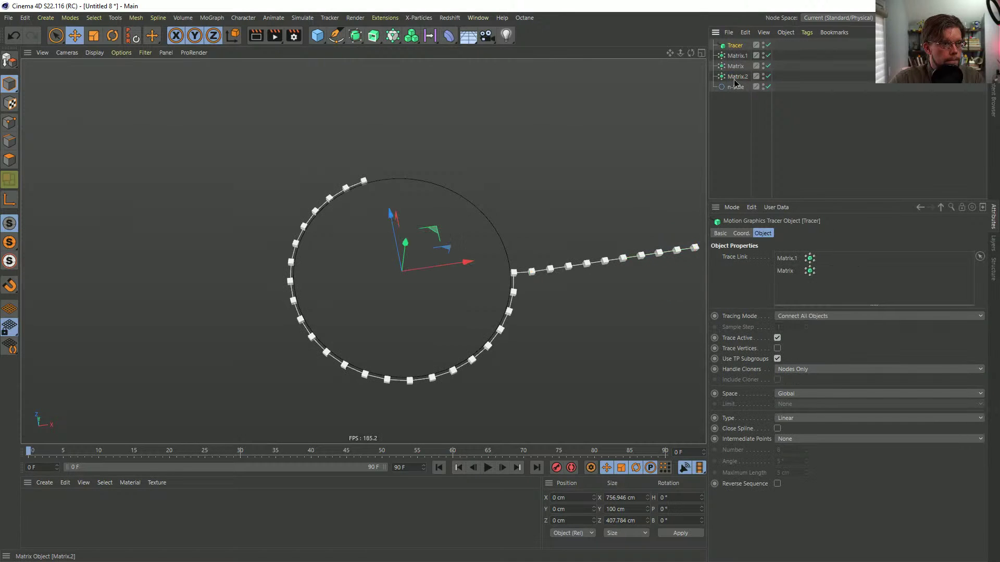
pyautogui.moveTo(795, 293); pyautogui.dragTo(796, 293)
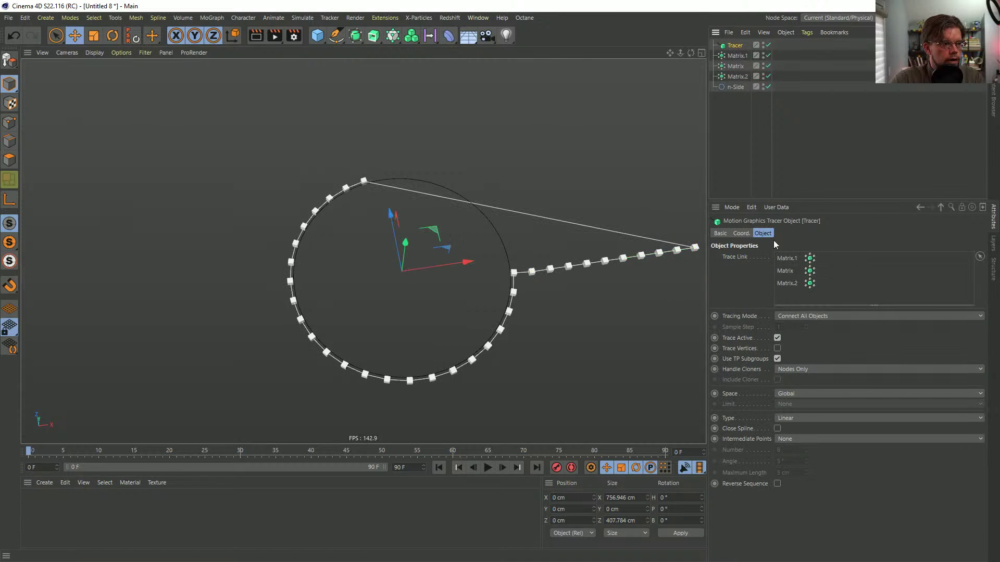
# - Rotate the new linear matrix's bank to -180° and move it to about X -37 cm, Z 244 cm, at the circle's open end
pyautogui.click(737, 77)
pyautogui.moveTo(665, 286)
pyautogui.mouseDown()
pyautogui.moveTo(407, 198)
pyautogui.moveTo(345, 196)
pyautogui.moveTo(324, 208)
pyautogui.moveTo(328, 184)
pyautogui.moveTo(260, 147)
pyautogui.moveTo(237, 126)
pyautogui.moveTo(246, 115)
pyautogui.mouseUp()
pyautogui.press('r')
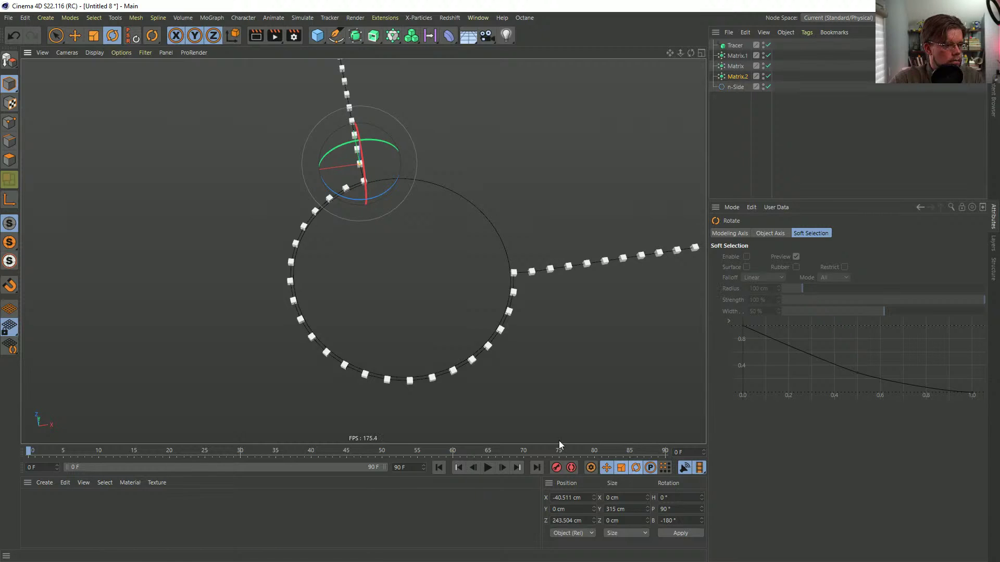
pyautogui.moveTo(395, 197)
pyautogui.keyDown('alt'); pyautogui.mouseDown()
pyautogui.moveTo(431, 219)
pyautogui.moveTo(435, 211)
pyautogui.mouseUp(); pyautogui.keyUp('alt')
pyautogui.press('e')
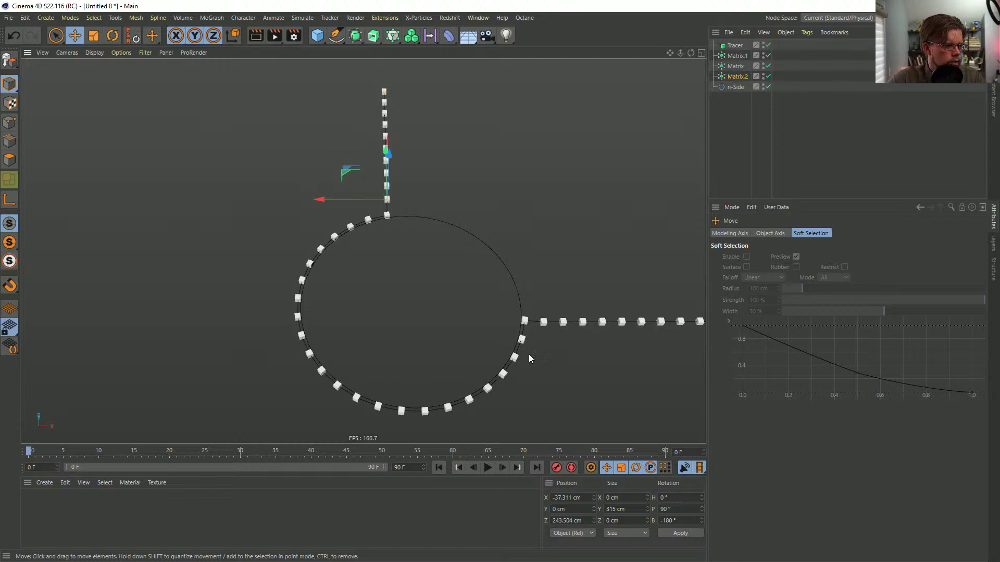
pyautogui.keyDown('alt'); pyautogui.moveTo(518, 244); pyautogui.dragTo(485, 268); pyautogui.keyUp('alt')
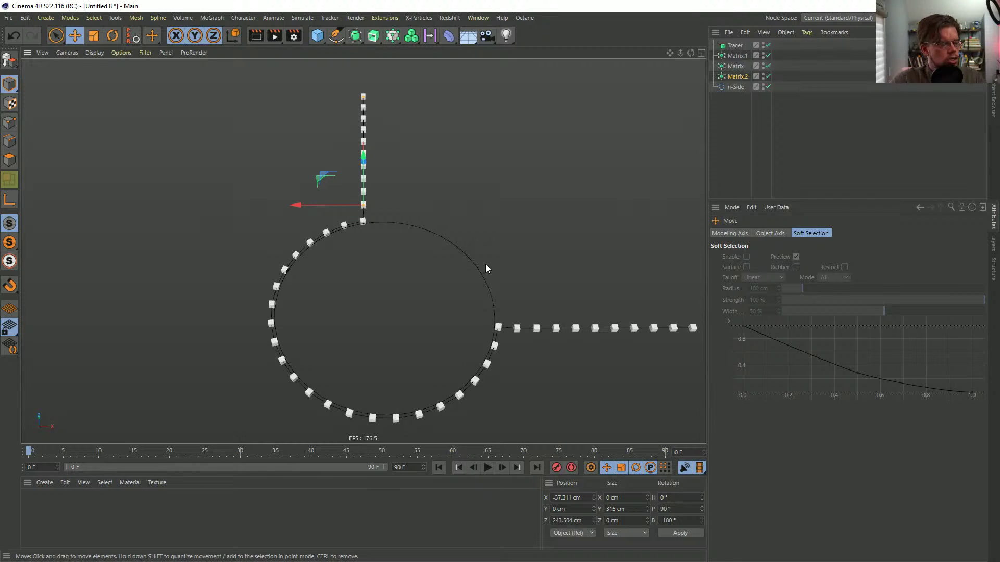
# - Create a null and group the Tracer and its three matrices under it
pyautogui.click(738, 47)
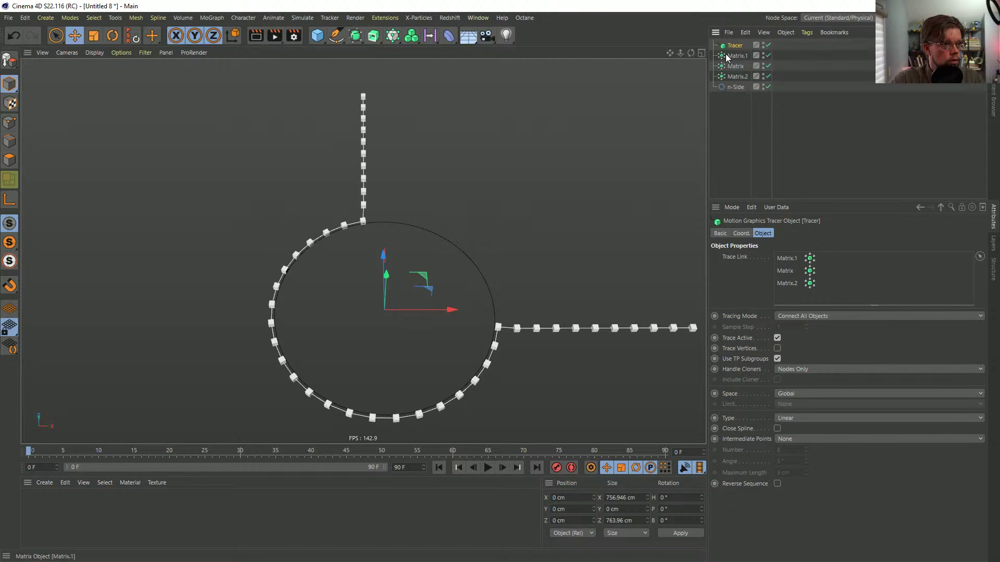
pyautogui.click(45, 17)
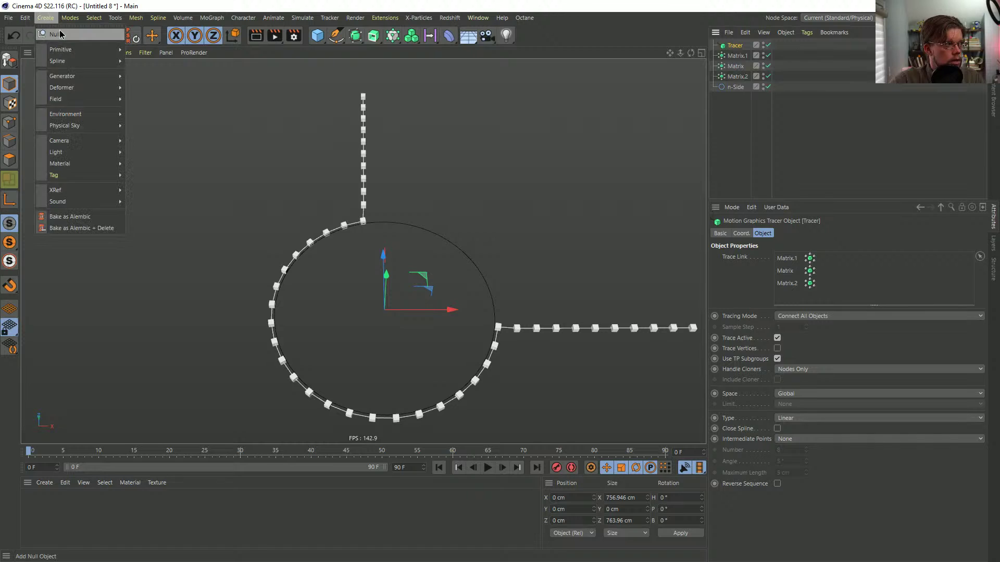
pyautogui.click(57, 30)
pyautogui.click(734, 56)
pyautogui.keyDown('shift'); pyautogui.click(737, 87); pyautogui.keyUp('shift')
pyautogui.moveTo(736, 87); pyautogui.dragTo(737, 48)
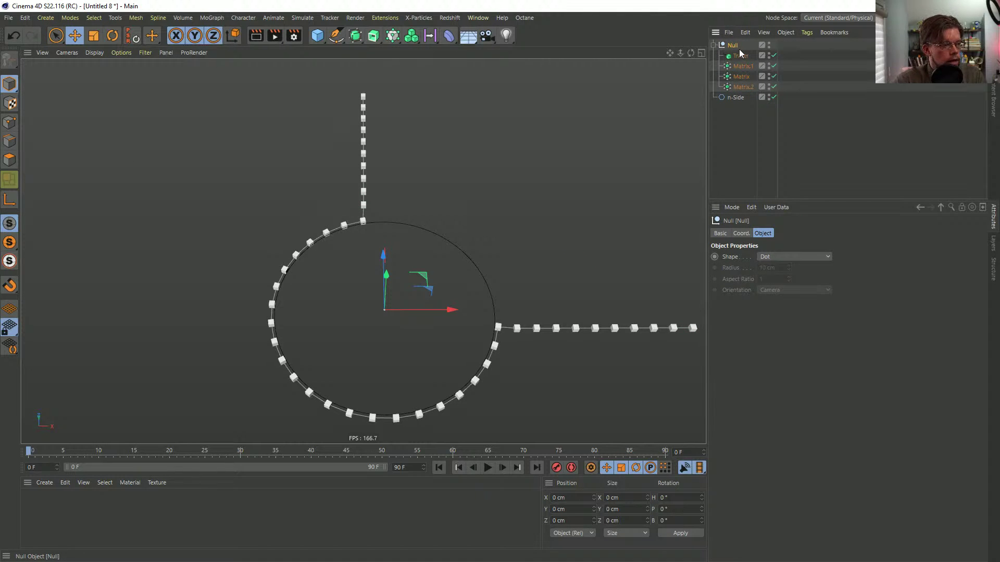
# - Duplicate the null group and rotate the copy's heading to -90°
pyautogui.hotkey('ctrl', 'c')
pyautogui.hotkey('ctrl', 'v')
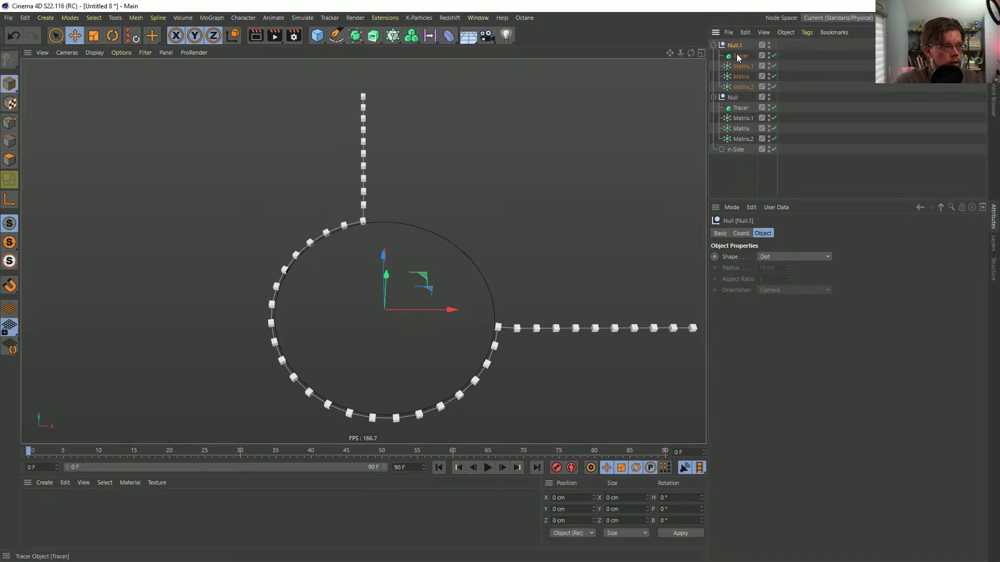
pyautogui.press('r')
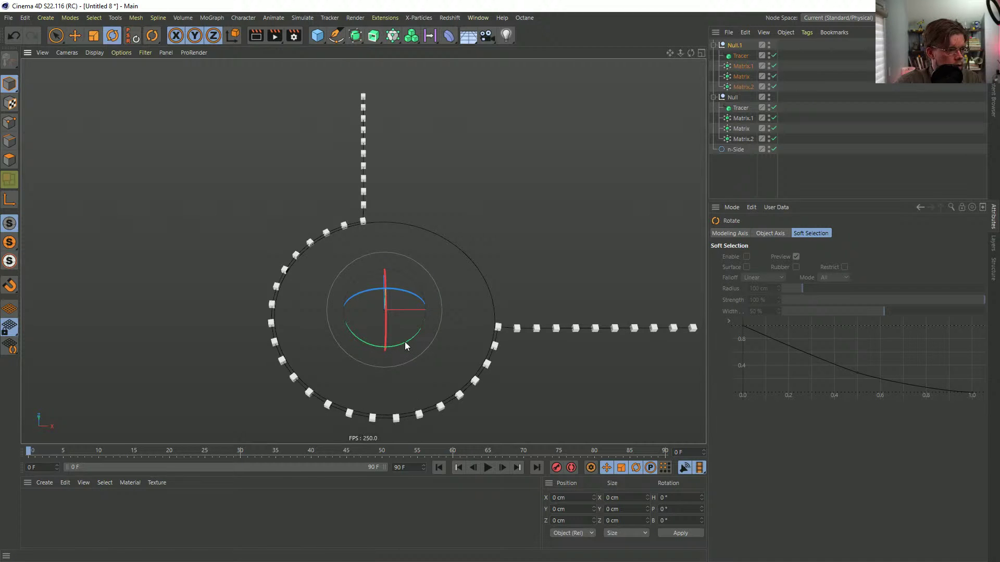
pyautogui.moveTo(401, 342); pyautogui.dragTo(268, 312)
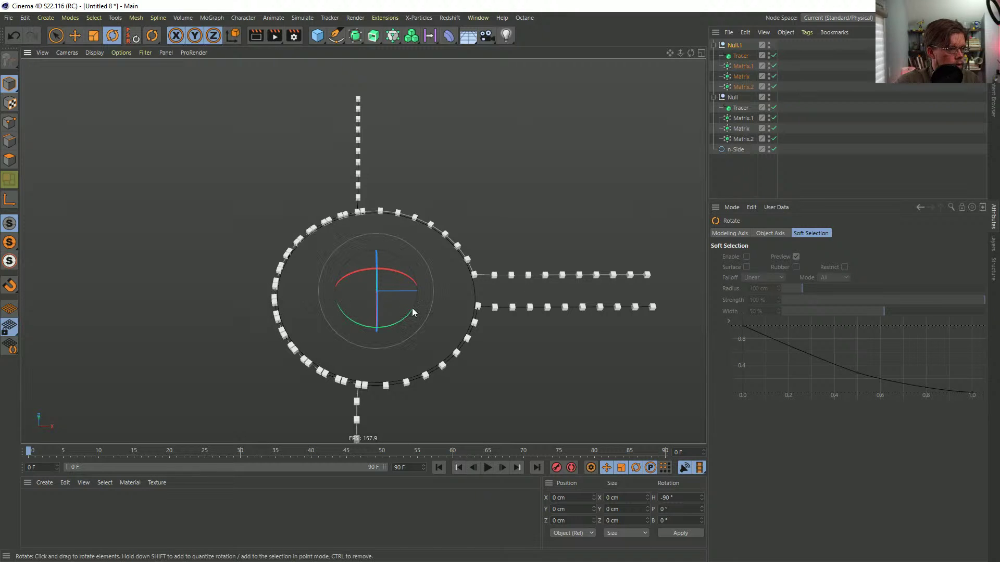
pyautogui.keyDown('alt'); pyautogui.moveTo(413, 312); pyautogui.dragTo(482, 285); pyautogui.keyUp('alt')
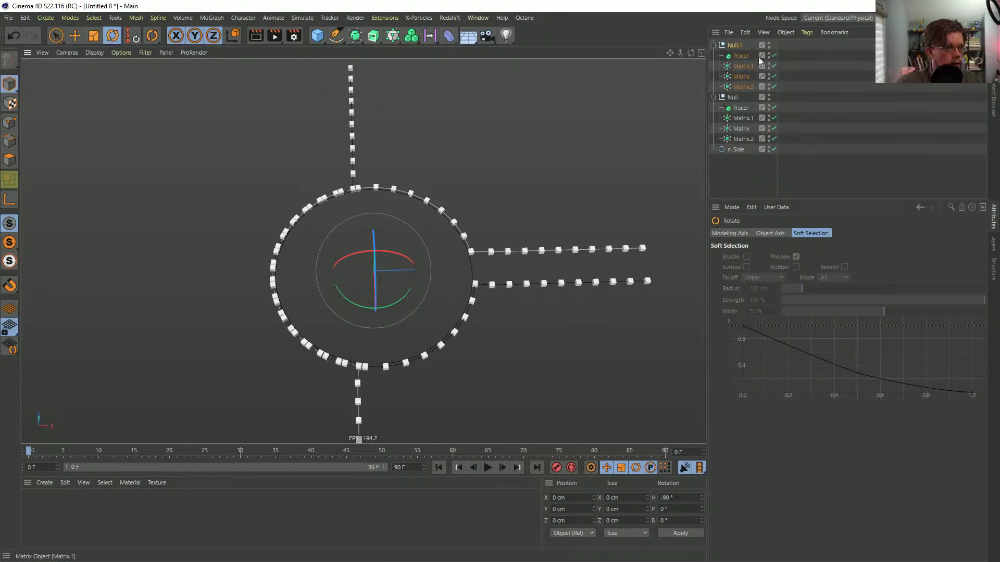
# - Duplicate both null groups together and rotate the copies by 180° in heading
pyautogui.keyDown('ctrl'); pyautogui.click(735, 93); pyautogui.keyUp('ctrl')
pyautogui.hotkey('ctrl', 'c')
pyautogui.hotkey('ctrl', 'v')
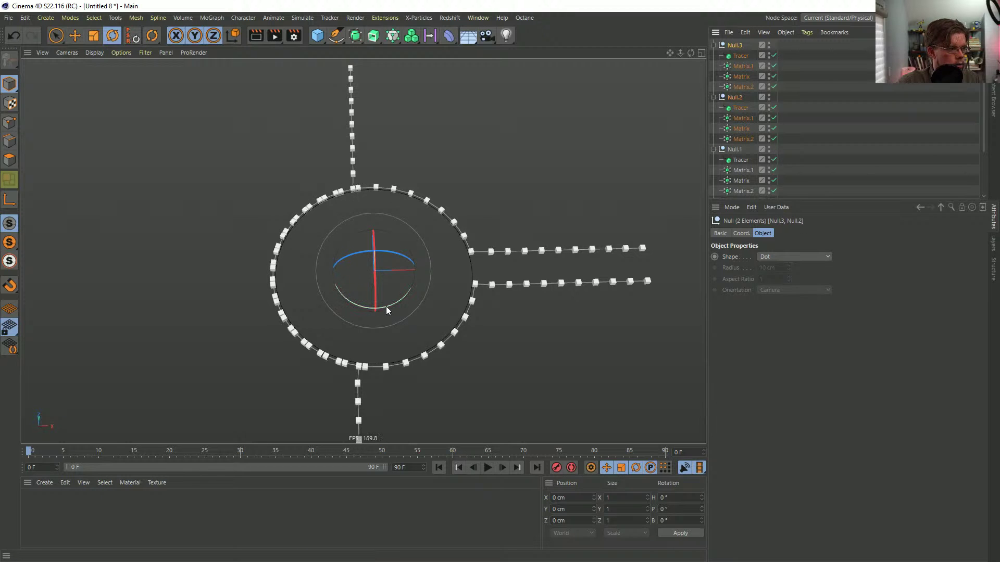
pyautogui.moveTo(385, 306); pyautogui.dragTo(335, 133)
pyautogui.keyDown('alt'); pyautogui.moveTo(385, 163); pyautogui.dragTo(359, 304); pyautogui.keyUp('alt')
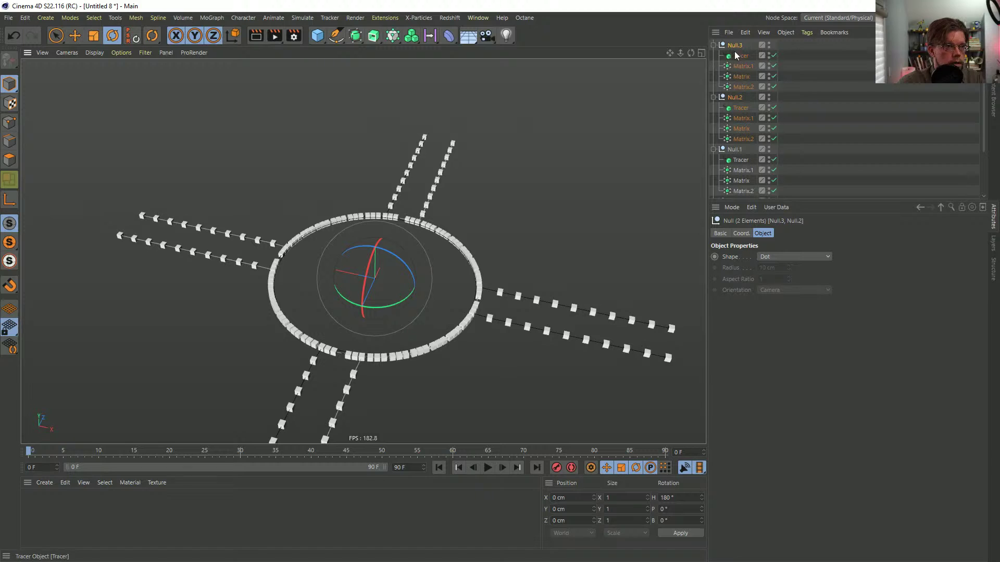
# - Raise the three copied null groups in staggered levels above the original, with Null.3 at about Y 56 cm
pyautogui.scroll(-3, 739, 154)
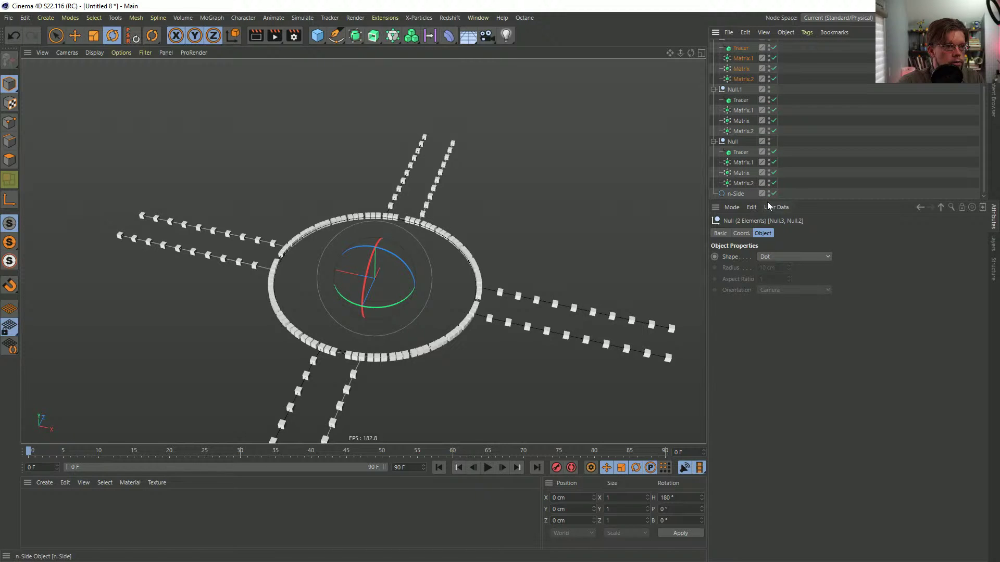
pyautogui.click(733, 142)
pyautogui.click(734, 90)
pyautogui.scroll(3, 747, 72)
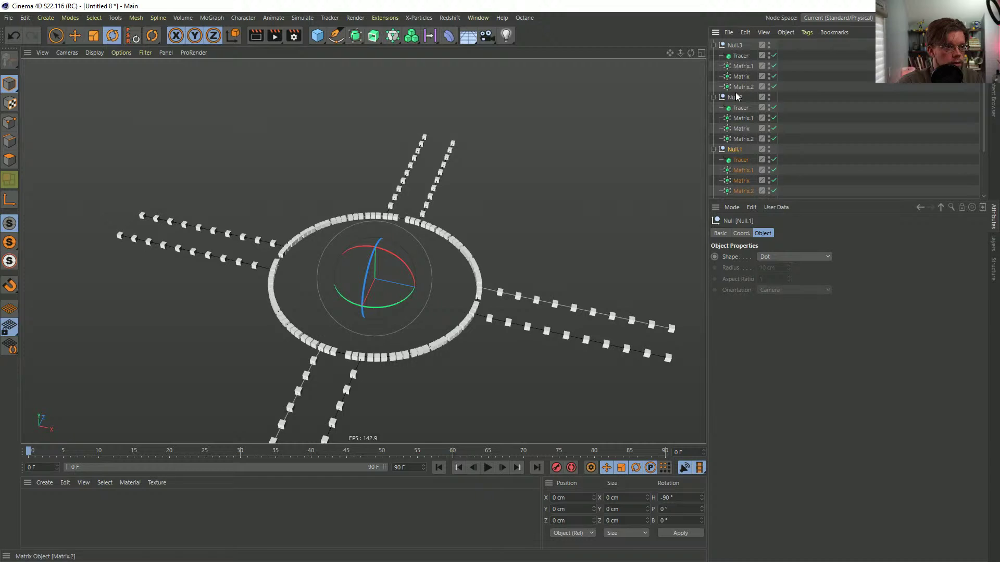
pyautogui.keyDown('ctrl'); pyautogui.click(735, 97); pyautogui.keyUp('ctrl')
pyautogui.keyDown('ctrl'); pyautogui.click(735, 45); pyautogui.keyUp('ctrl')
pyautogui.press('e')
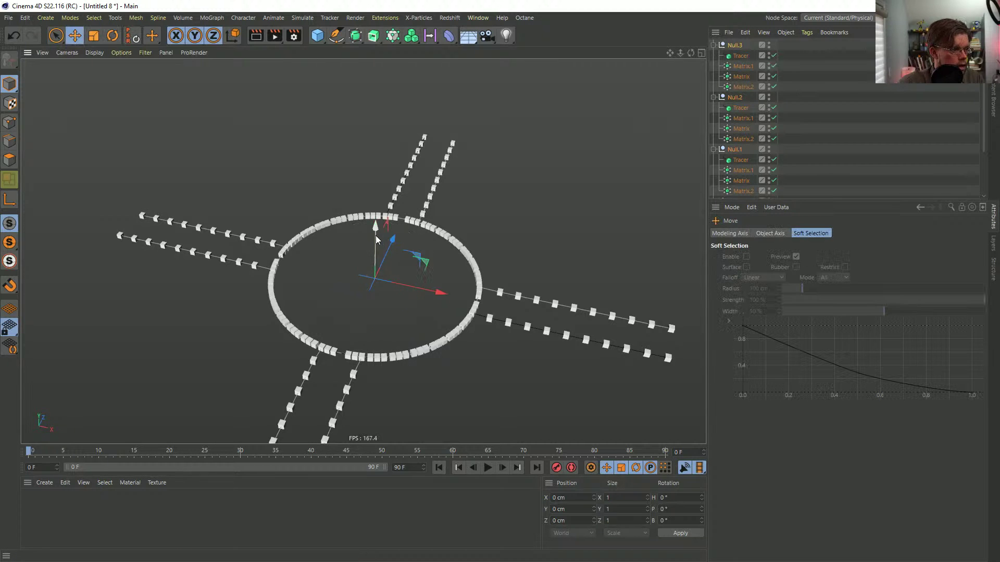
pyautogui.moveTo(376, 236)
pyautogui.mouseDown()
pyautogui.moveTo(390, 213)
pyautogui.moveTo(396, 227)
pyautogui.moveTo(330, 327)
pyautogui.moveTo(244, 338)
pyautogui.moveTo(271, 320)
pyautogui.moveTo(329, 312)
pyautogui.moveTo(321, 338)
pyautogui.moveTo(460, 341)
pyautogui.moveTo(311, 338)
pyautogui.mouseUp()
pyautogui.keyDown('ctrl'); pyautogui.click(736, 148); pyautogui.keyUp('ctrl')
pyautogui.keyDown('ctrl'); pyautogui.click(737, 96); pyautogui.keyUp('ctrl')
pyautogui.keyDown('alt'); pyautogui.moveTo(385, 335); pyautogui.dragTo(337, 332); pyautogui.keyUp('alt')
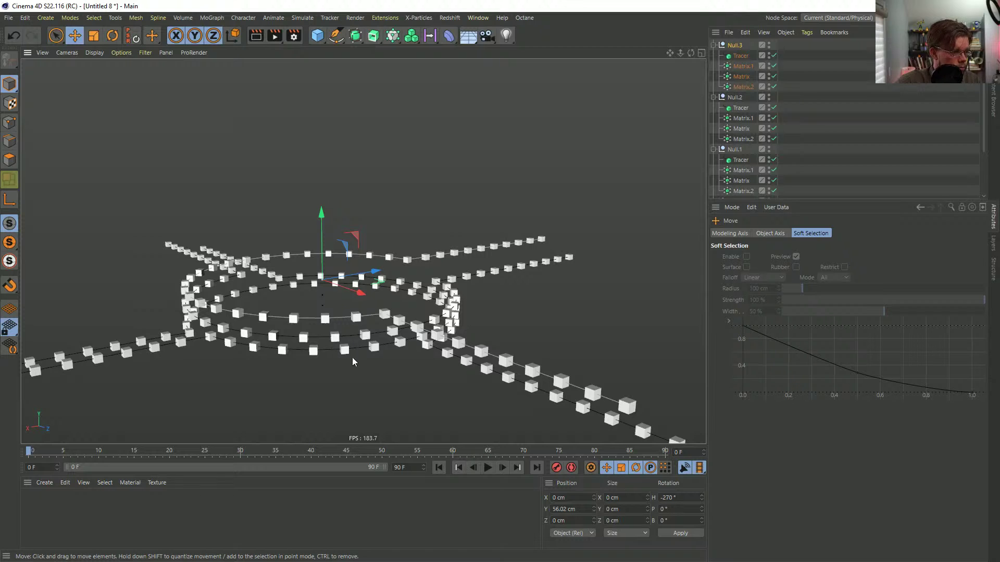
pyautogui.keyDown('alt'); pyautogui.moveTo(350, 353); pyautogui.dragTo(413, 324); pyautogui.keyUp('alt')
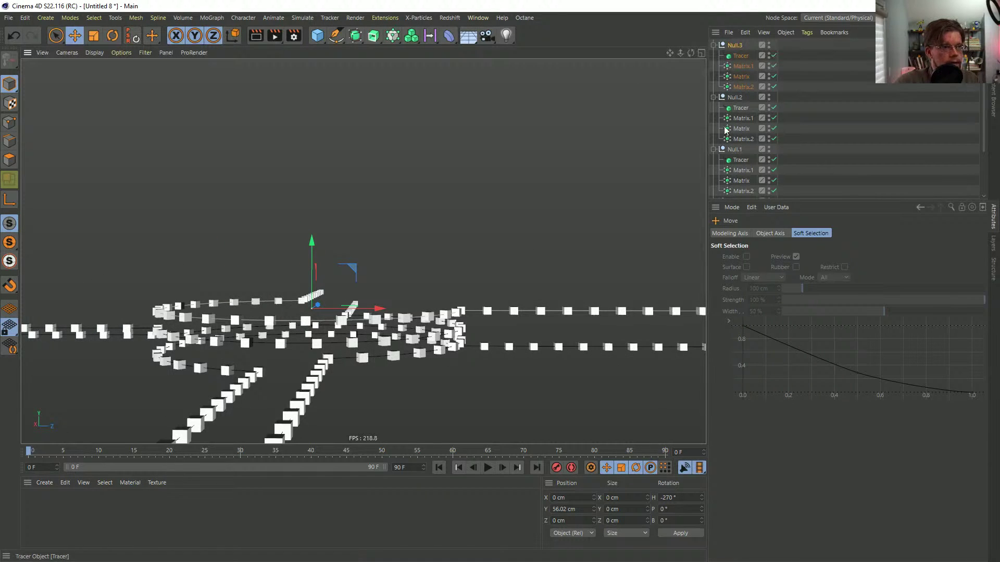
# - Space the four nulls 10 cm apart in height by entering num*10 for their Y position
pyautogui.click(714, 45)
pyautogui.click(713, 56)
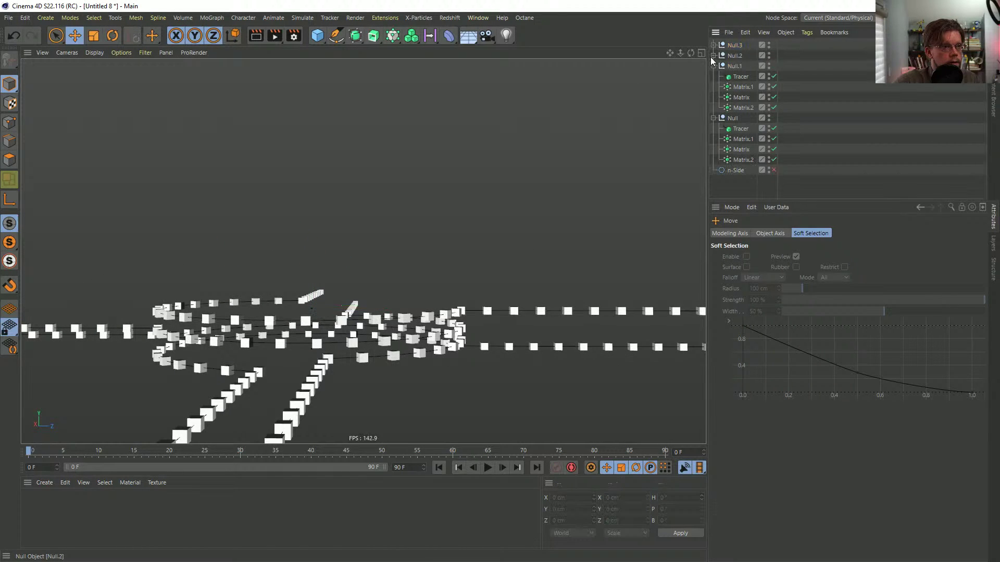
pyautogui.click(713, 66)
pyautogui.click(713, 76)
pyautogui.click(734, 66)
pyautogui.click(734, 45)
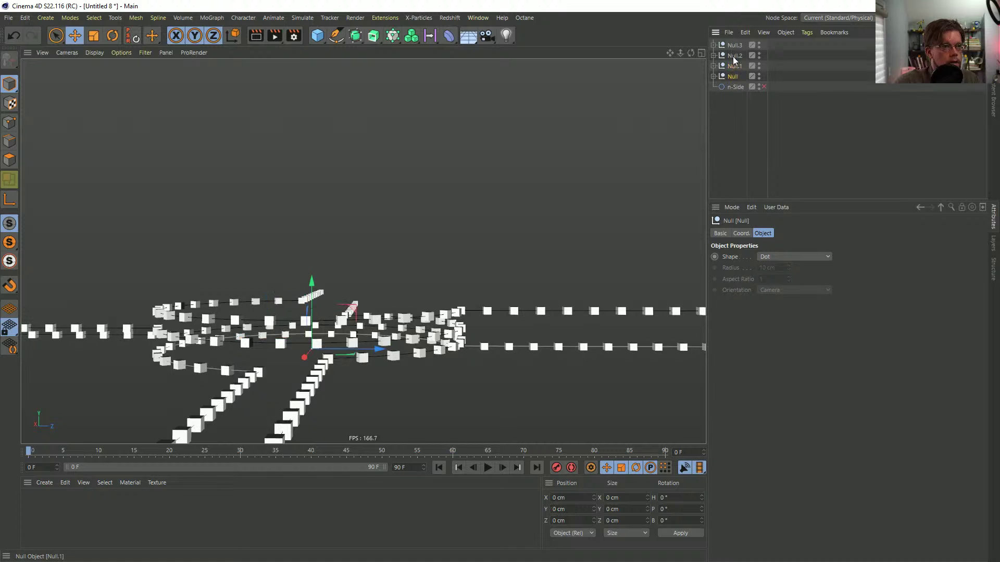
pyautogui.keyDown('shift'); pyautogui.click(732, 77); pyautogui.keyUp('shift')
pyautogui.click(741, 233)
pyautogui.click(761, 270)
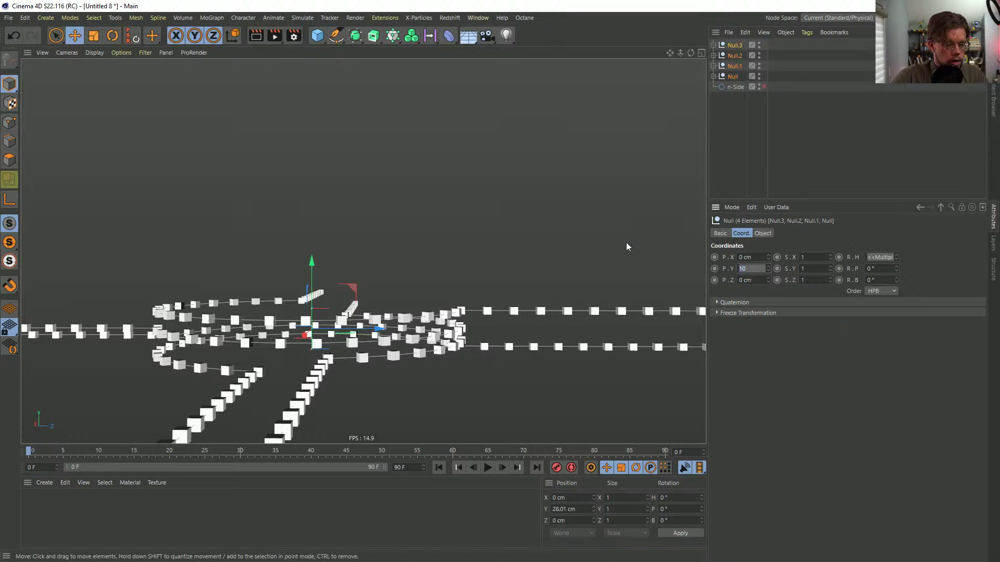
pyautogui.write('num*')
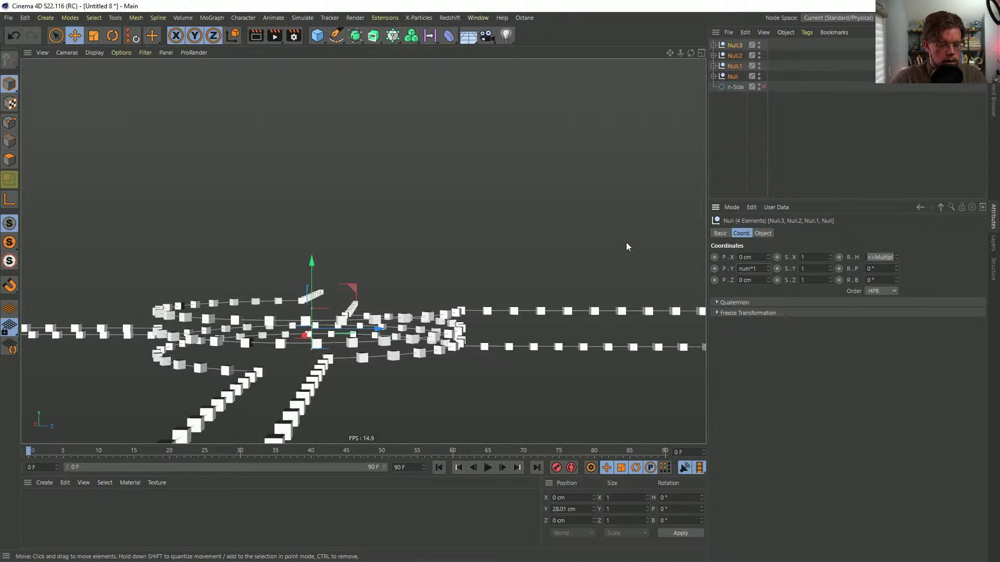
pyautogui.press('Return')
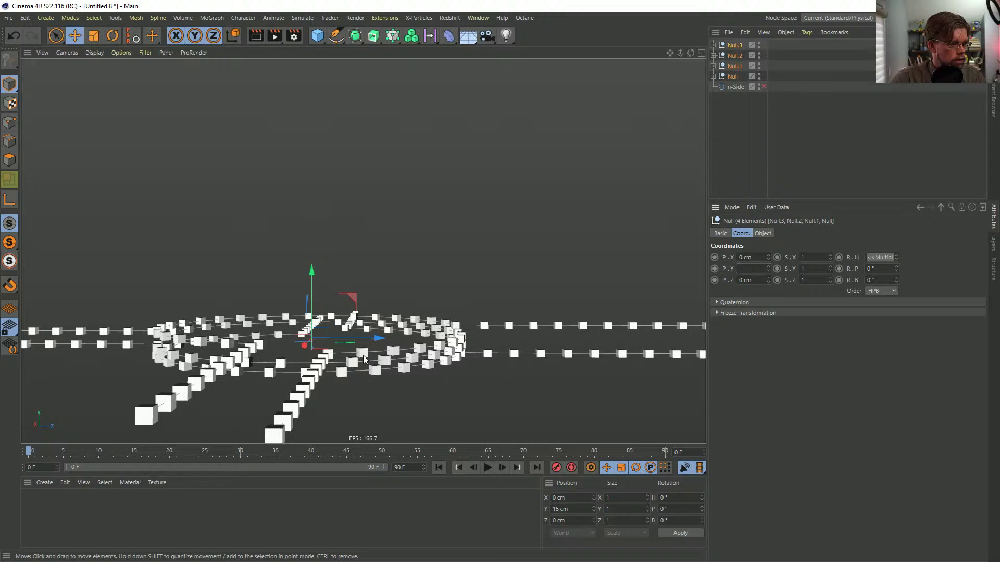
# - Filter the objects by "trac", select all four Tracers inside the nulls and duplicate them at the top level
pyautogui.keyDown('alt'); pyautogui.moveTo(364, 359); pyautogui.dragTo(435, 337); pyautogui.keyUp('alt')
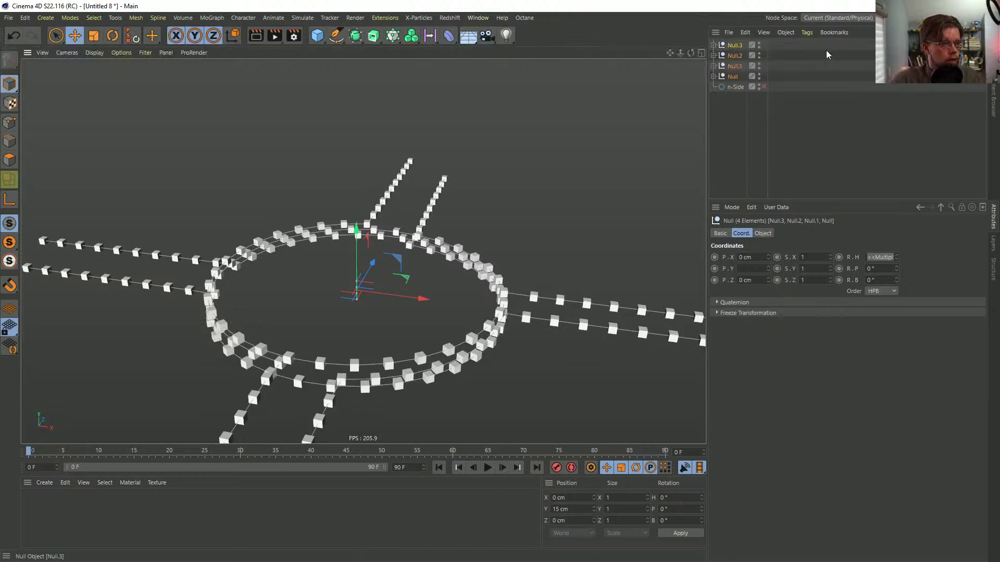
pyautogui.click(713, 77)
pyautogui.click(713, 56)
pyautogui.click(713, 45)
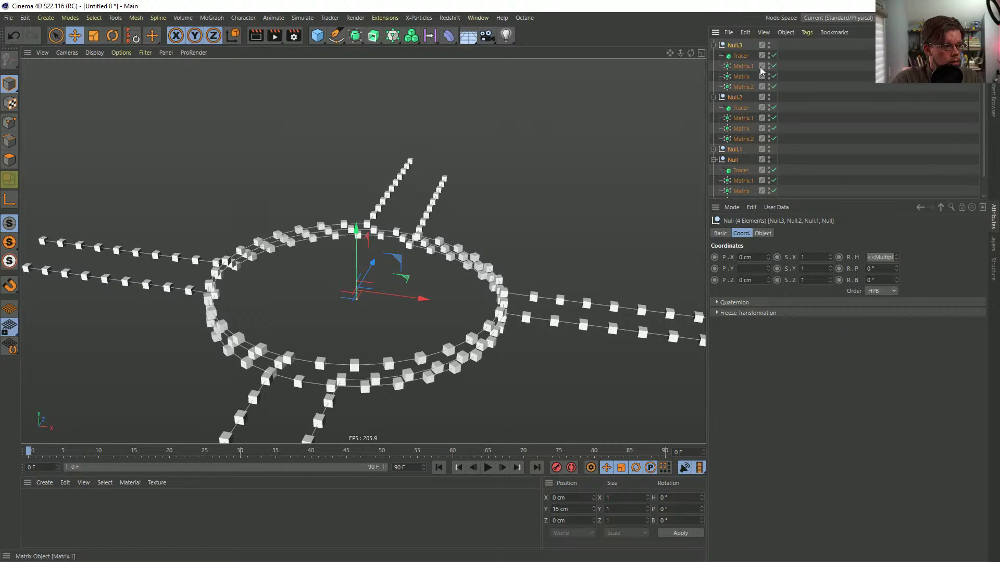
pyautogui.click(741, 56)
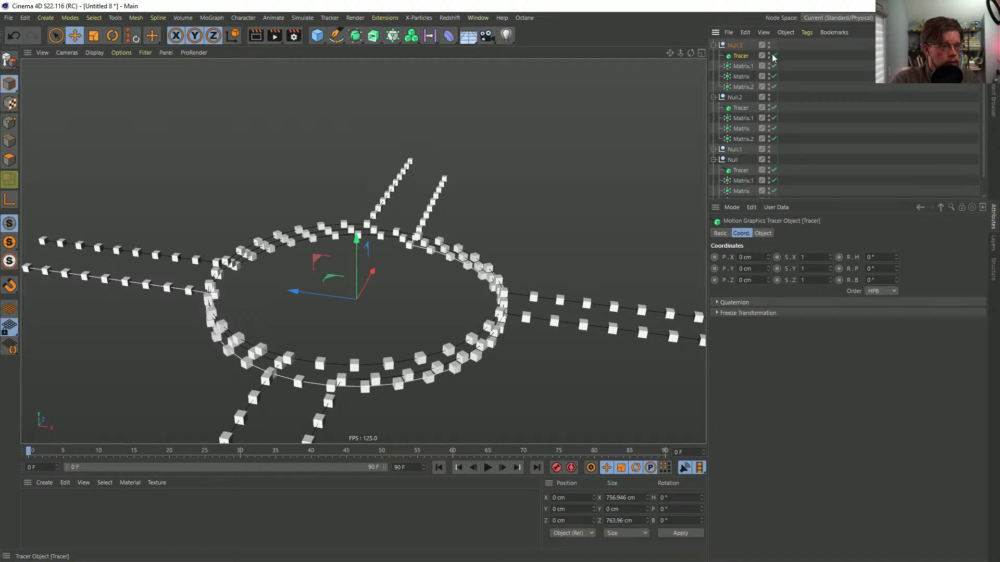
pyautogui.hotkey('ctrl', 'f')
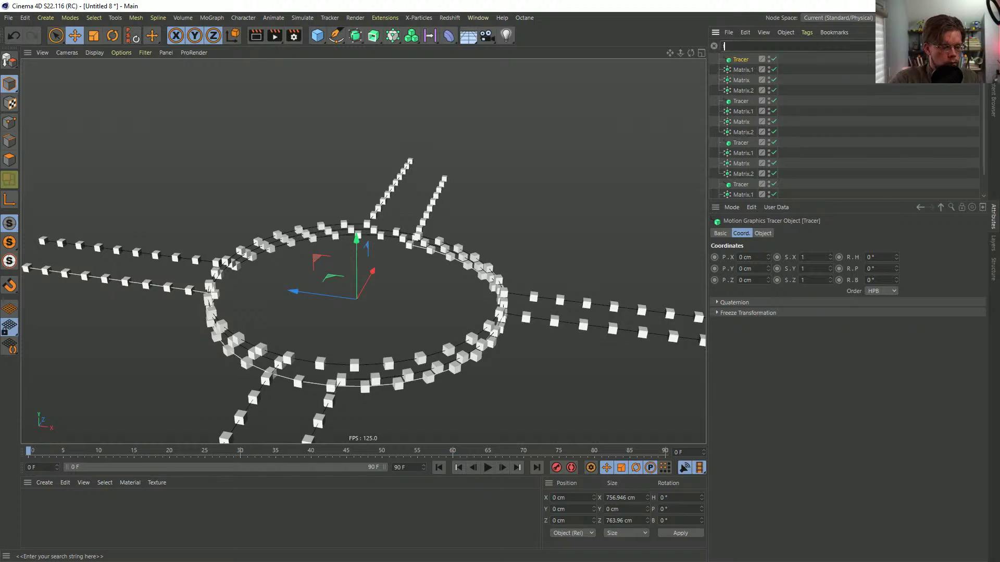
pyautogui.write('trac')
pyautogui.hotkey('ctrl', 'a')
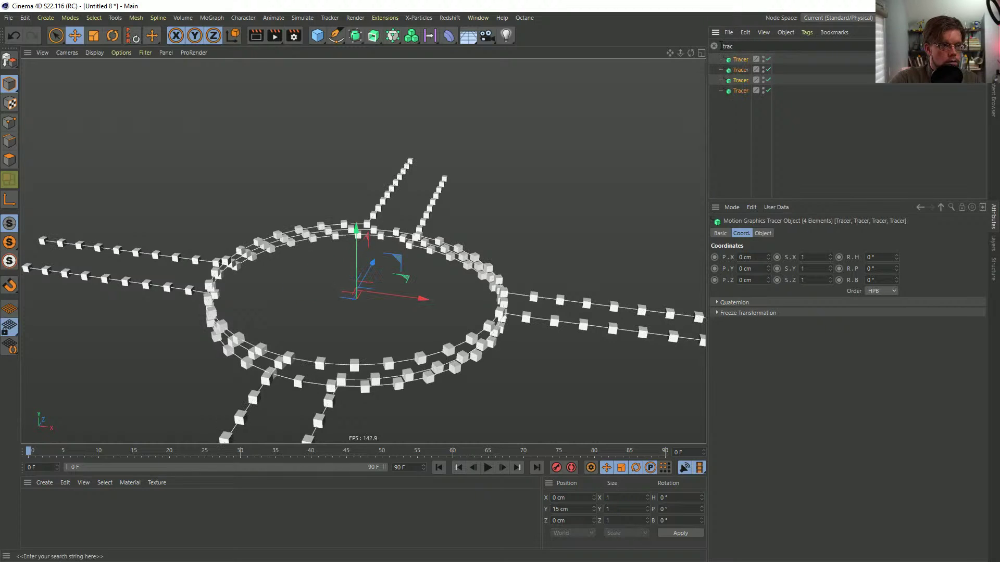
pyautogui.click(714, 46)
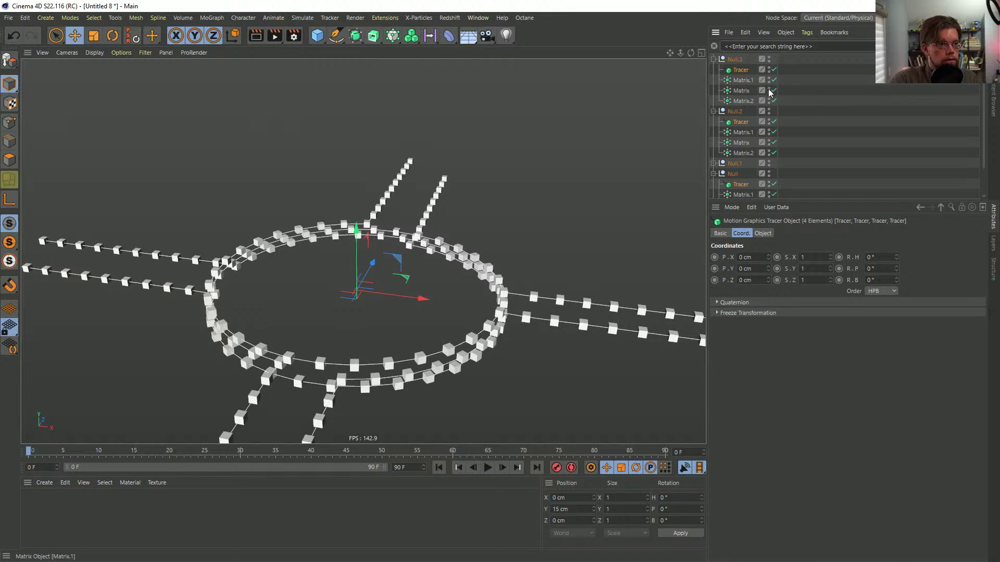
pyautogui.click(809, 85)
pyautogui.hotkey('ctrl', 'z')
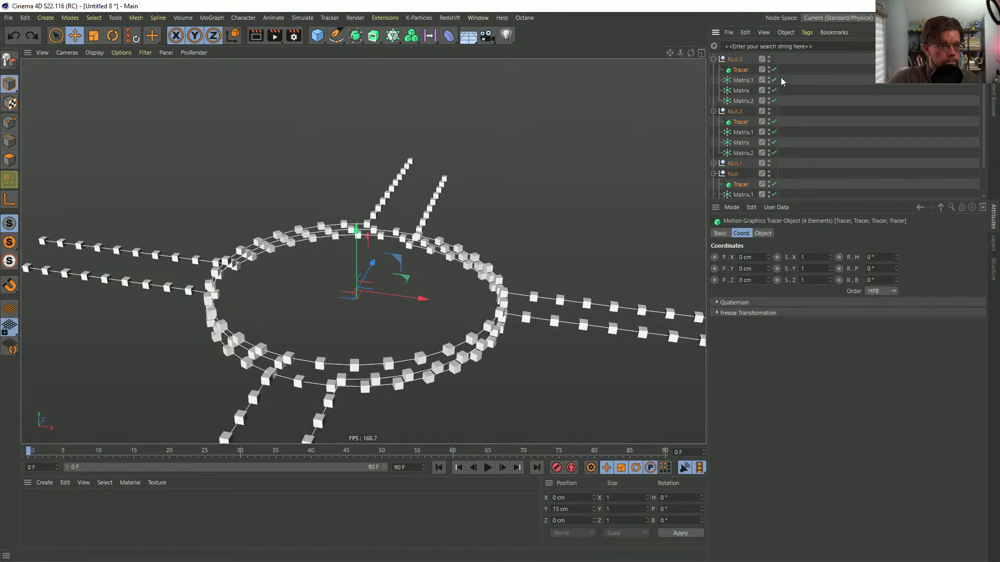
pyautogui.hotkey('ctrl', 'c')
pyautogui.hotkey('ctrl', 'v')
# - Collapse the null groups and convert the four duplicated Tracers into editable splines
pyautogui.click(713, 101)
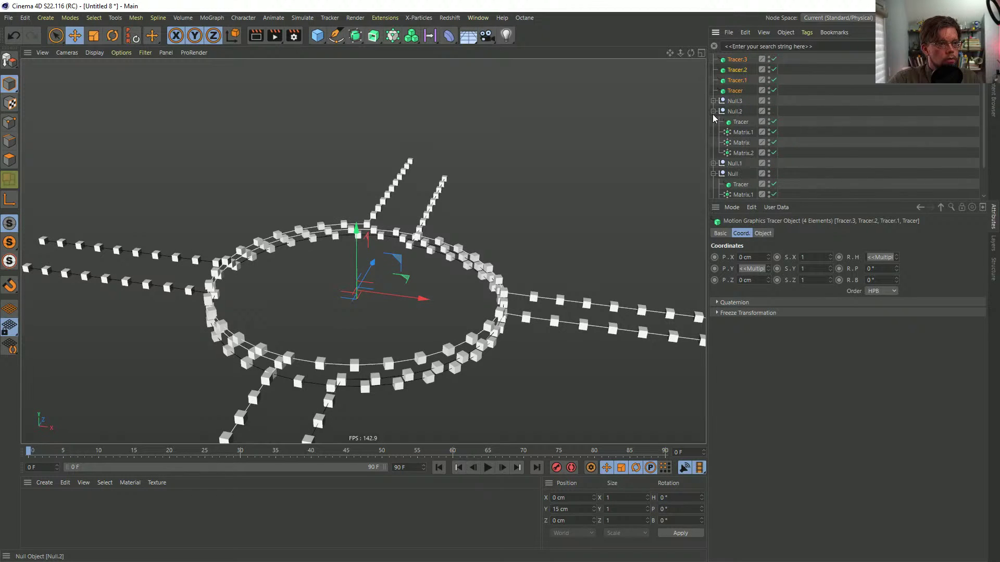
pyautogui.click(713, 111)
pyautogui.click(713, 121)
pyautogui.click(713, 132)
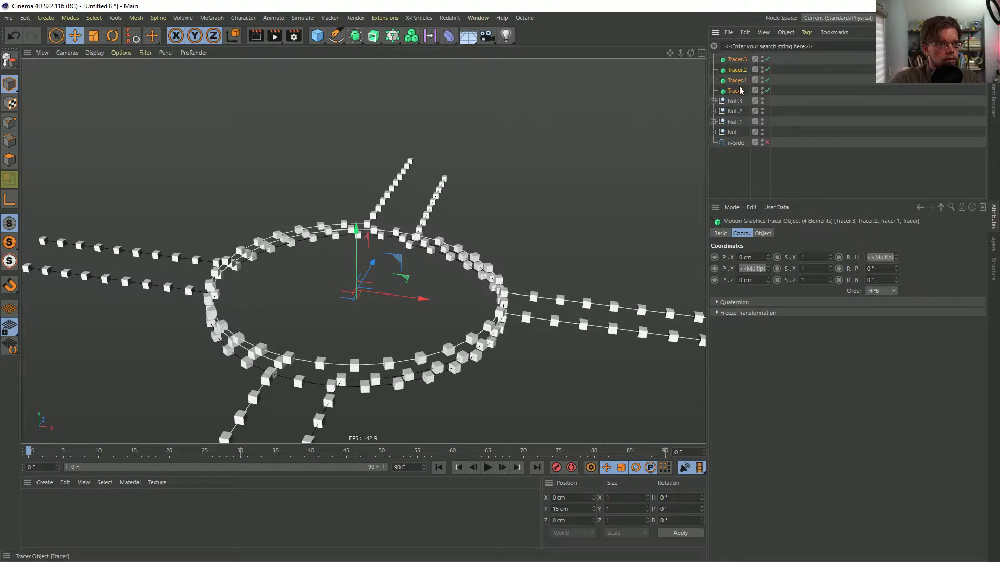
pyautogui.press('c')
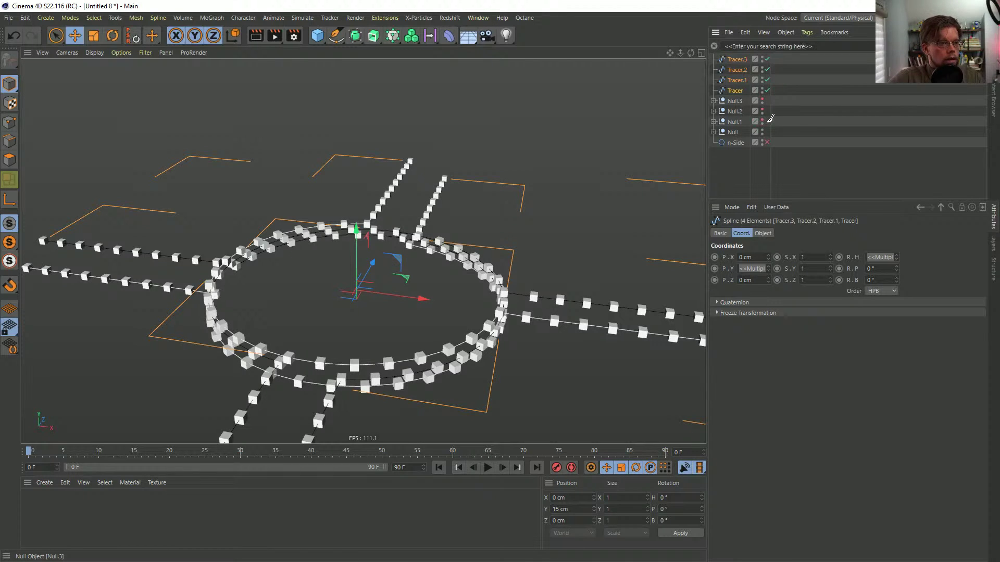
# - Group the four nulls under a single null and hide that group in the viewport and render
pyautogui.click(734, 101)
pyautogui.keyDown('shift'); pyautogui.click(732, 133); pyautogui.keyUp('shift')
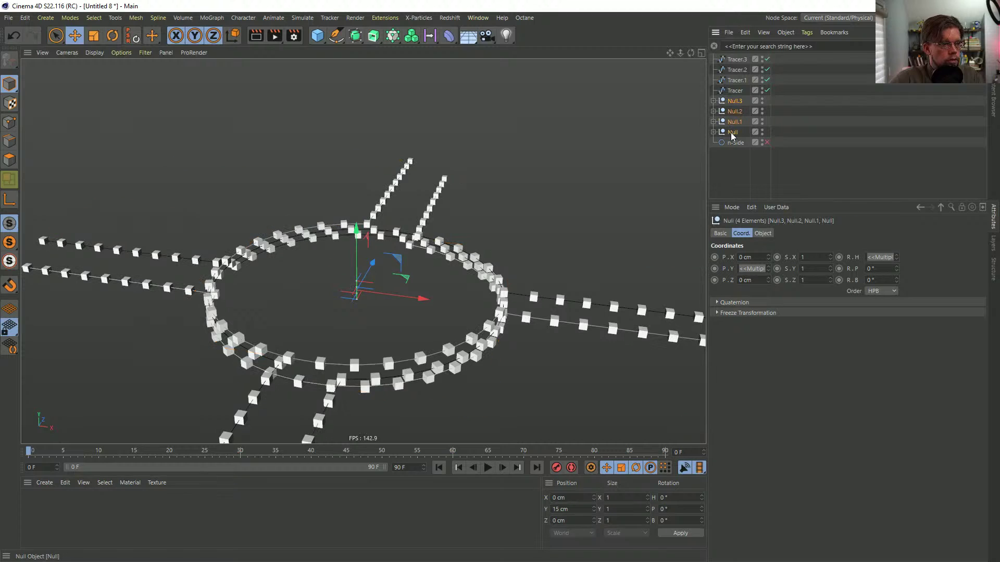
pyautogui.hotkey('alt', 'g')
pyautogui.click(761, 100)
pyautogui.click(762, 101)
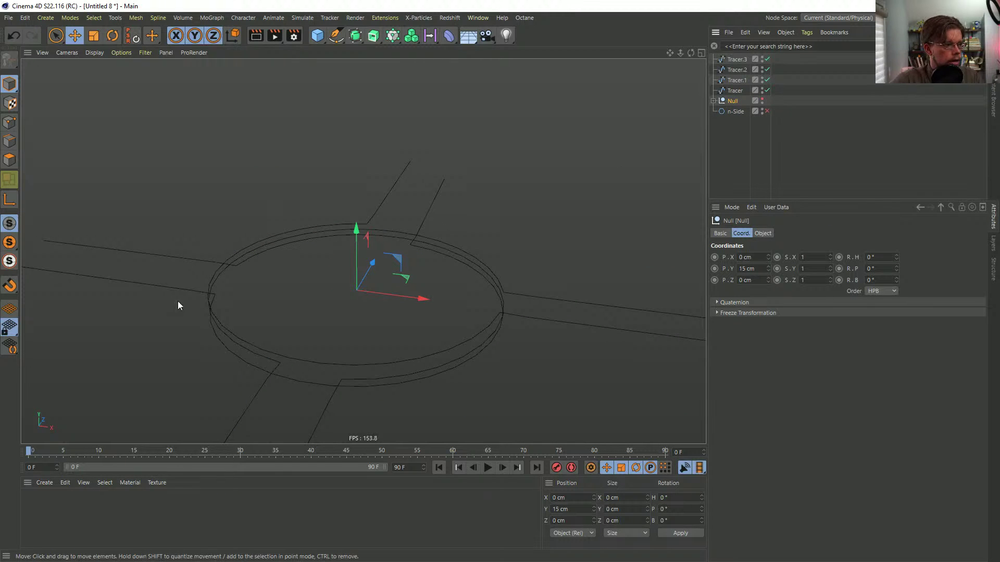
pyautogui.keyDown('alt'); pyautogui.moveTo(415, 340); pyautogui.dragTo(429, 306); pyautogui.keyUp('alt')
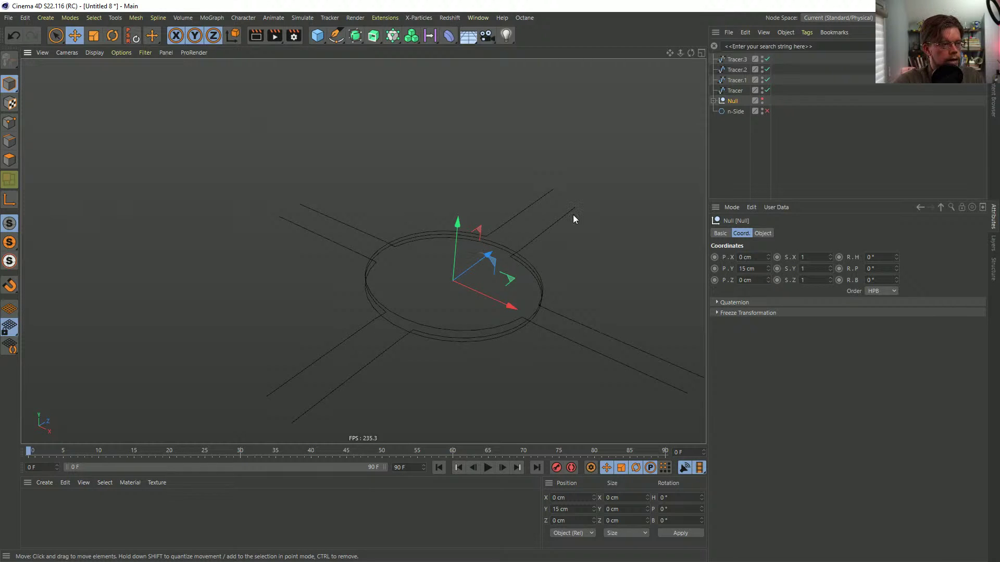
pyautogui.keyDown('alt'); pyautogui.moveTo(573, 216); pyautogui.dragTo(511, 293); pyautogui.keyUp('alt')
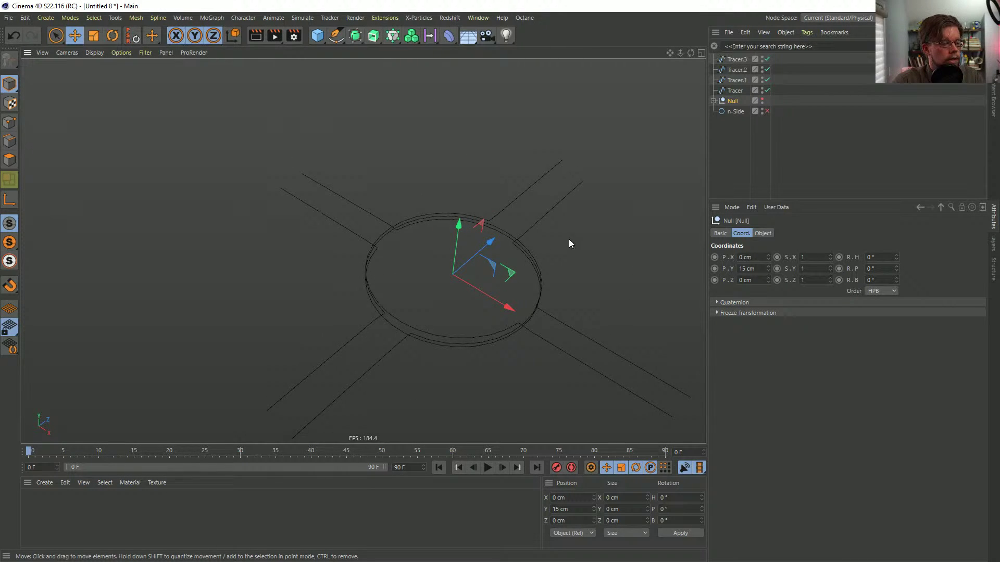
pyautogui.click(736, 60)
pyautogui.keyDown('shift'); pyautogui.click(735, 90); pyautogui.keyUp('shift')
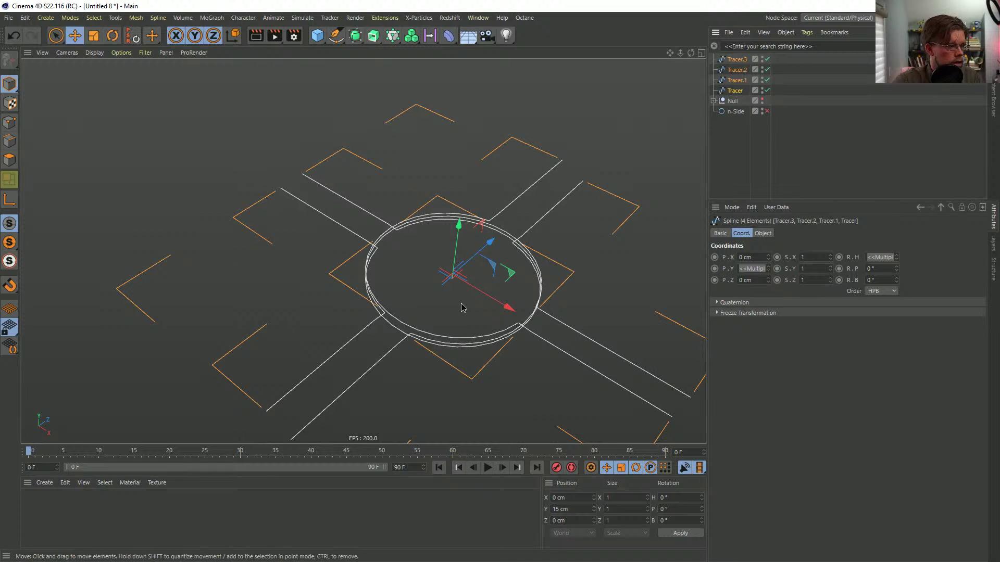
pyautogui.keyDown('alt'); pyautogui.moveTo(462, 308); pyautogui.dragTo(482, 303); pyautogui.keyUp('alt')
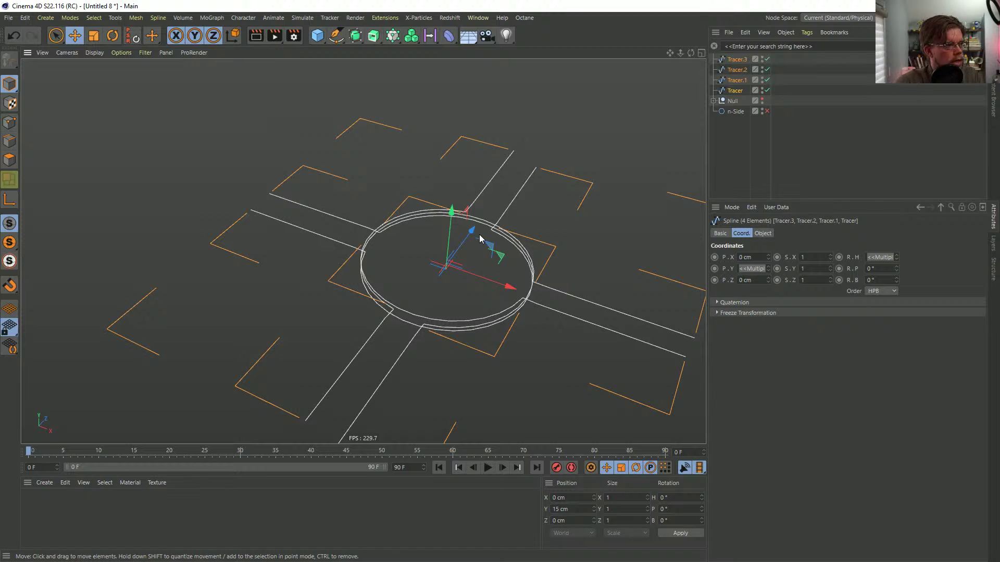
pyautogui.click(323, 39)
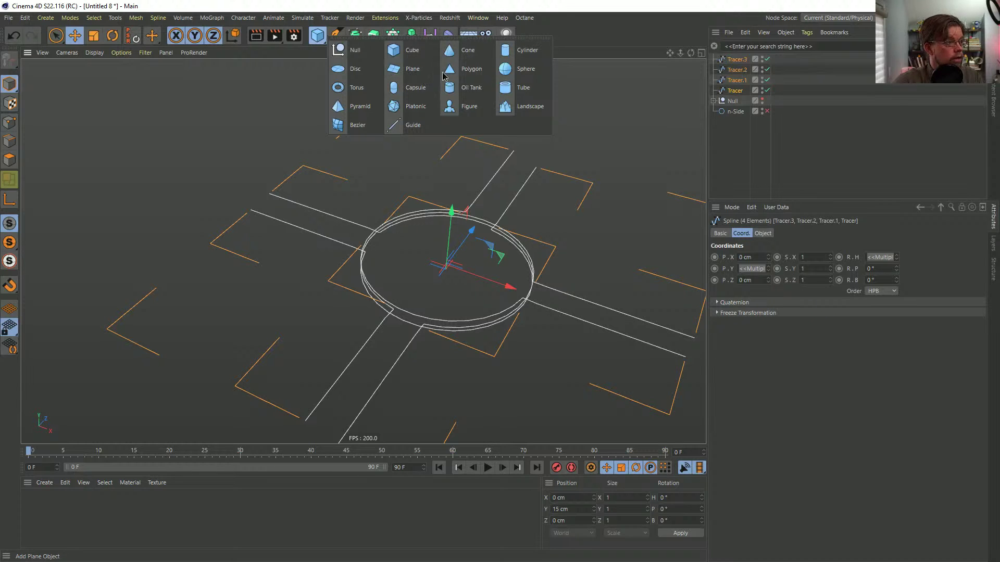
pyautogui.click(620, 41)
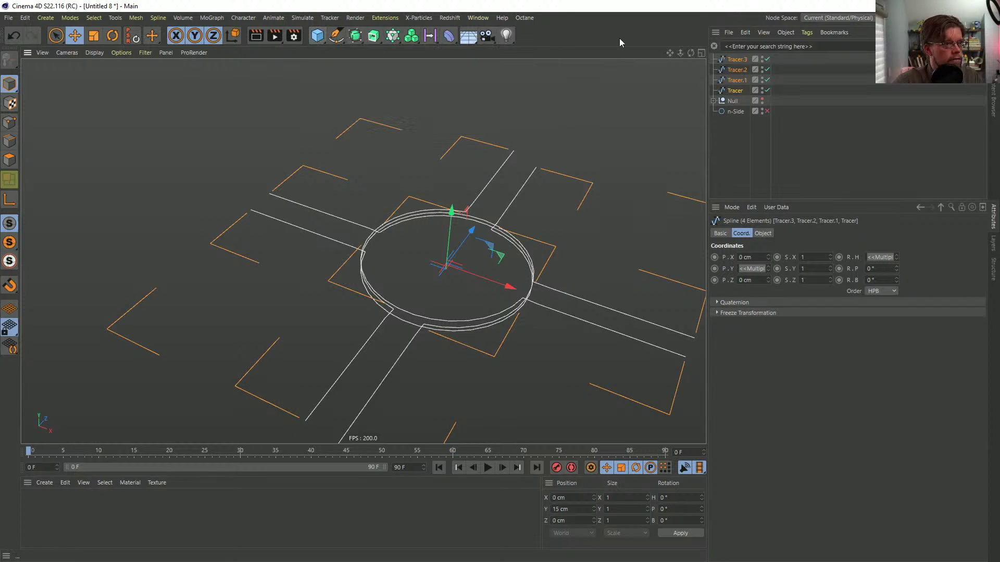
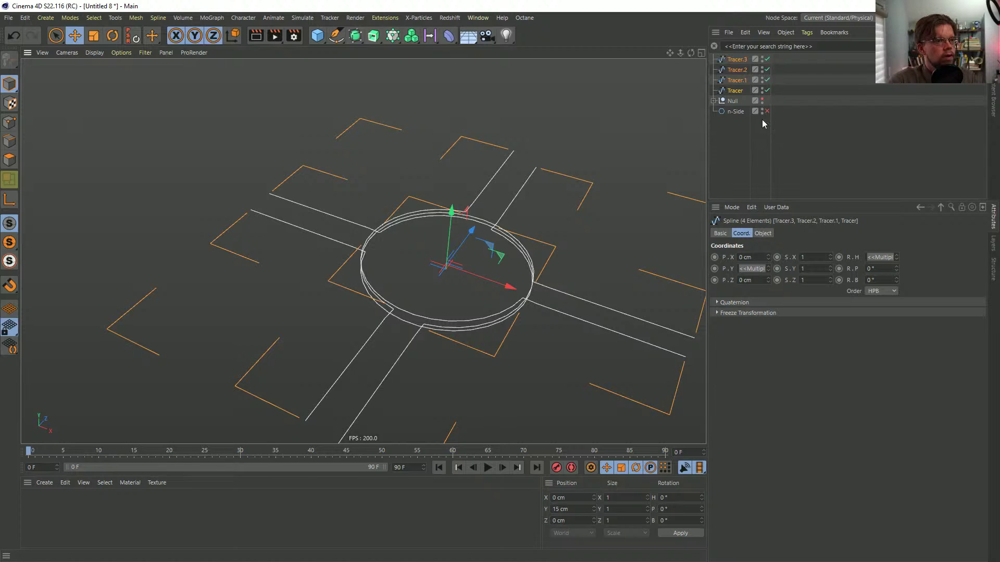
# - Add a Volume Builder inside a Volume Mesher and put copies of the four tracer splines under the builder
pyautogui.moveTo(412, 38); pyautogui.dragTo(469, 52)
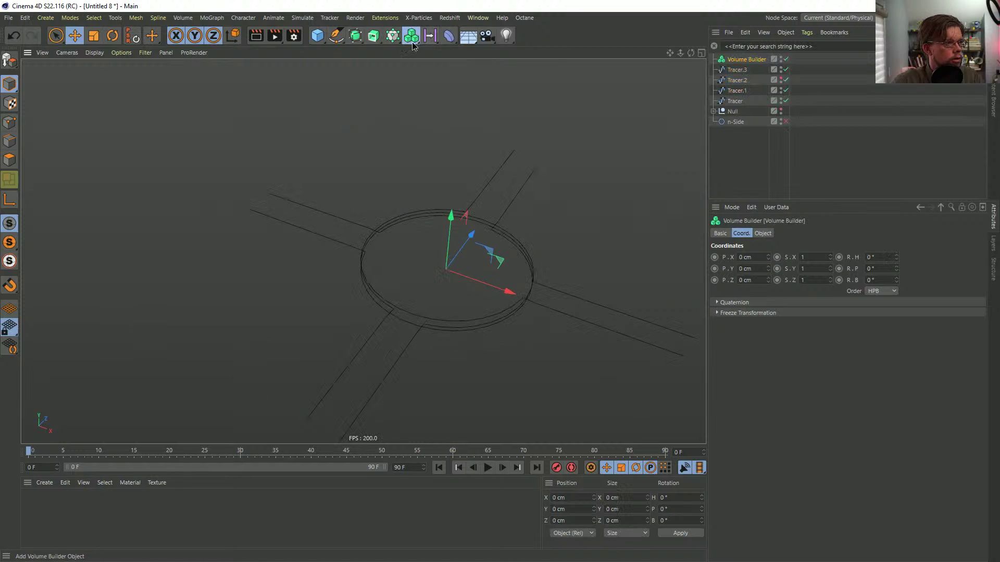
pyautogui.moveTo(412, 39); pyautogui.dragTo(461, 69)
pyautogui.moveTo(743, 69)
pyautogui.mouseDown()
pyautogui.moveTo(762, 61)
pyautogui.moveTo(750, 78)
pyautogui.moveTo(753, 70)
pyautogui.mouseUp()
pyautogui.click(745, 80)
pyautogui.keyDown('shift'); pyautogui.click(739, 111); pyautogui.keyUp('shift')
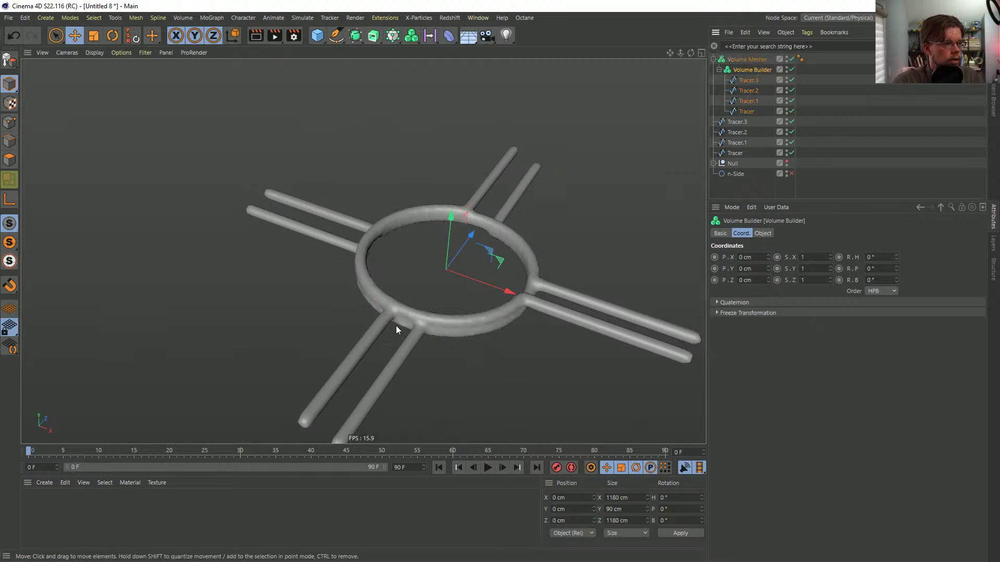
# - Switch the viewport display to Gouraud shading with lines to show the volume mesh's polygons
pyautogui.press('n')
pyautogui.press('b')
pyautogui.scroll(3, 506, 304)
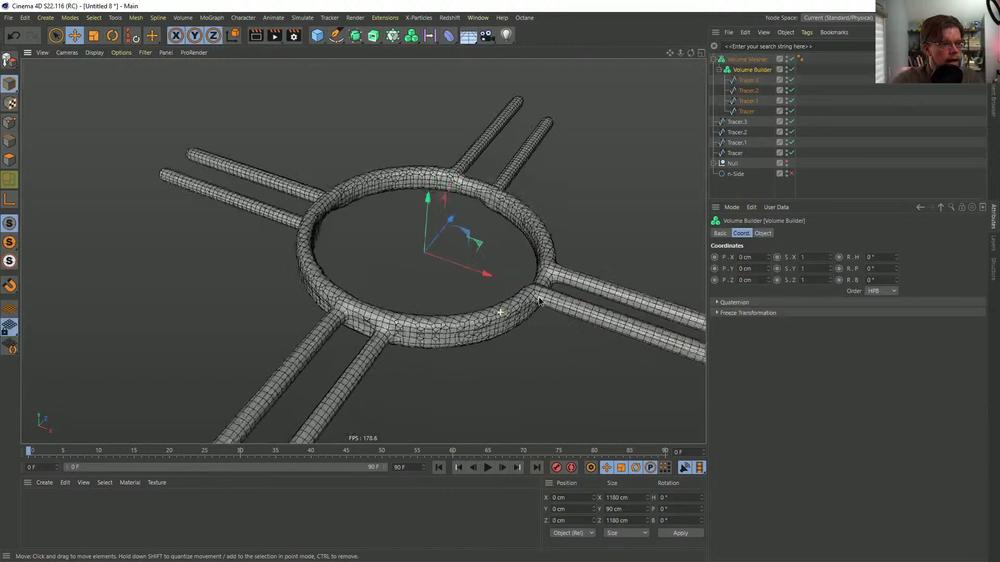
pyautogui.scroll(2, 539, 301)
# - Try a voxel size of 5 cm on the Volume Builder and set it to 20 cm
pyautogui.click(748, 59)
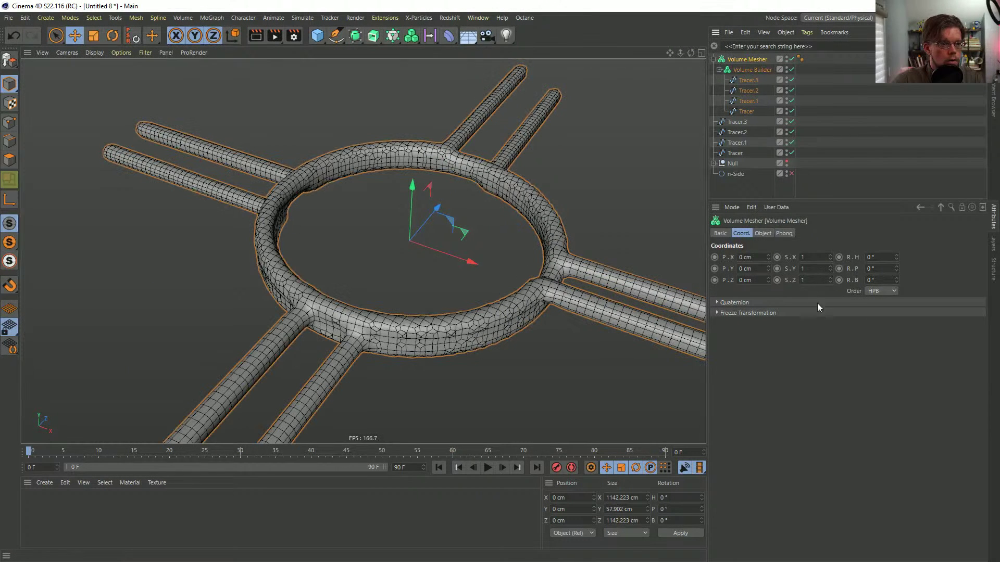
pyautogui.click(762, 233)
pyautogui.click(752, 70)
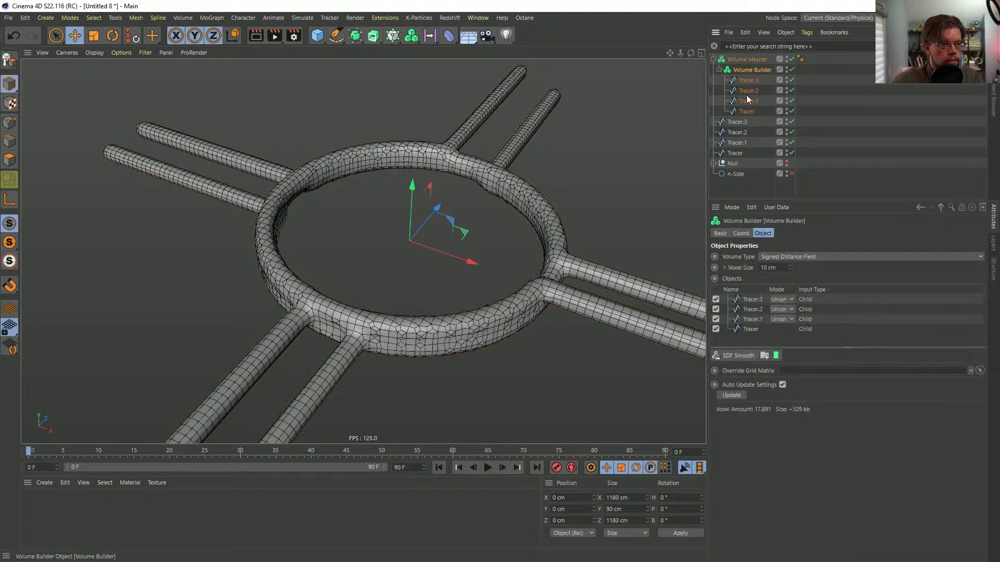
pyautogui.write('5')
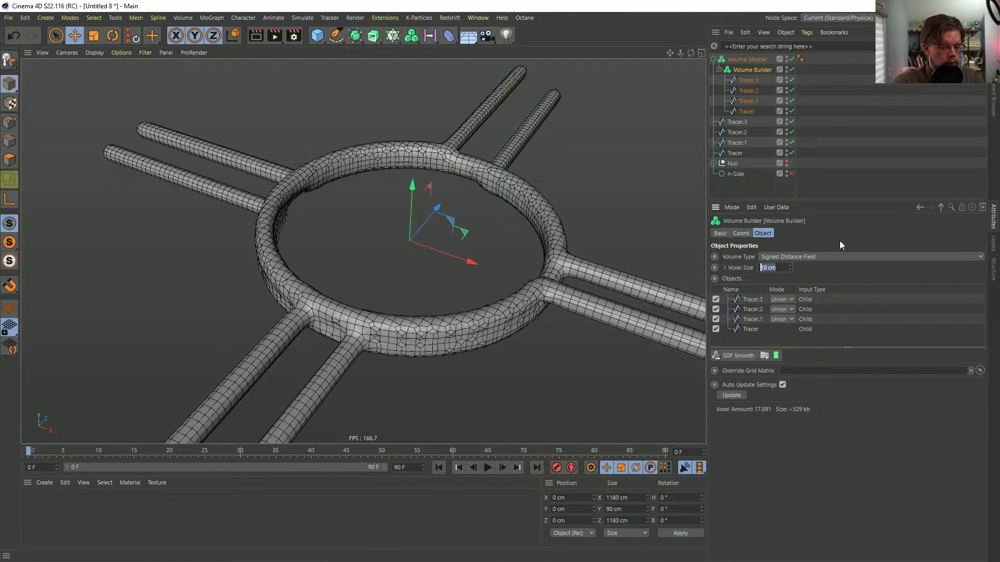
pyautogui.press('Return')
pyautogui.write('20')
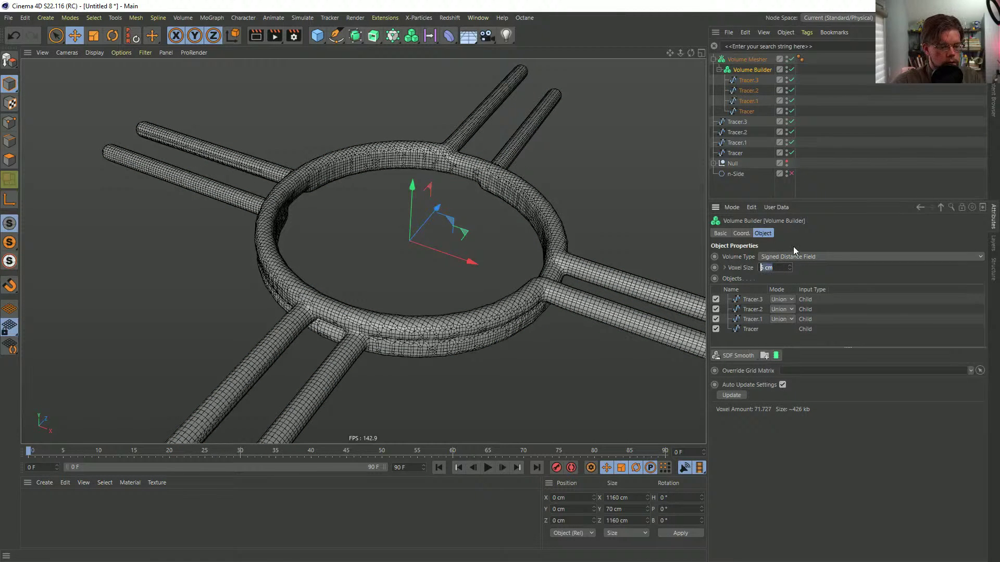
pyautogui.press('Return')
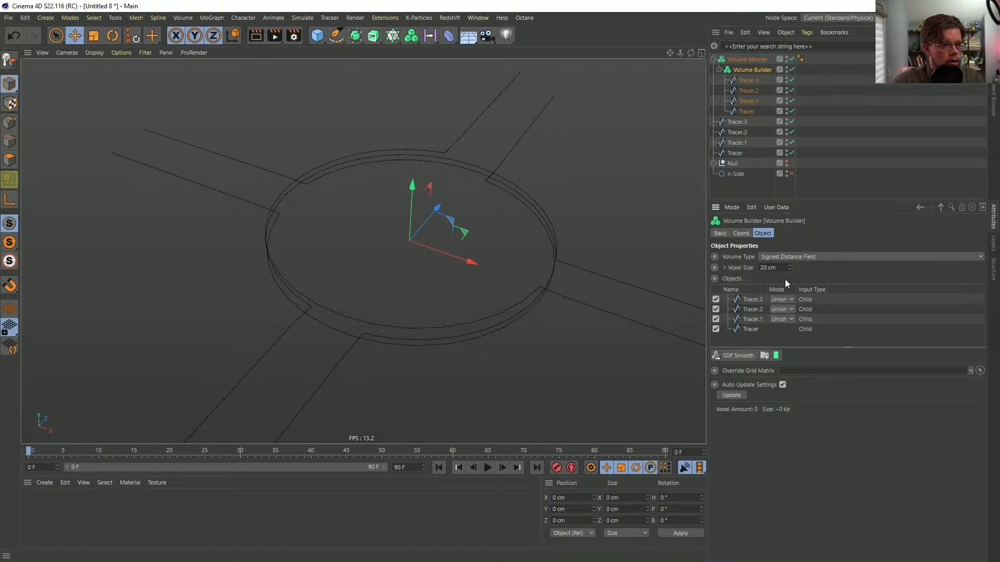
# - Add an SDF Dilate and Erode filter to the Volume Builder and raise its offset to about 13.1 cm
pyautogui.click(734, 355)
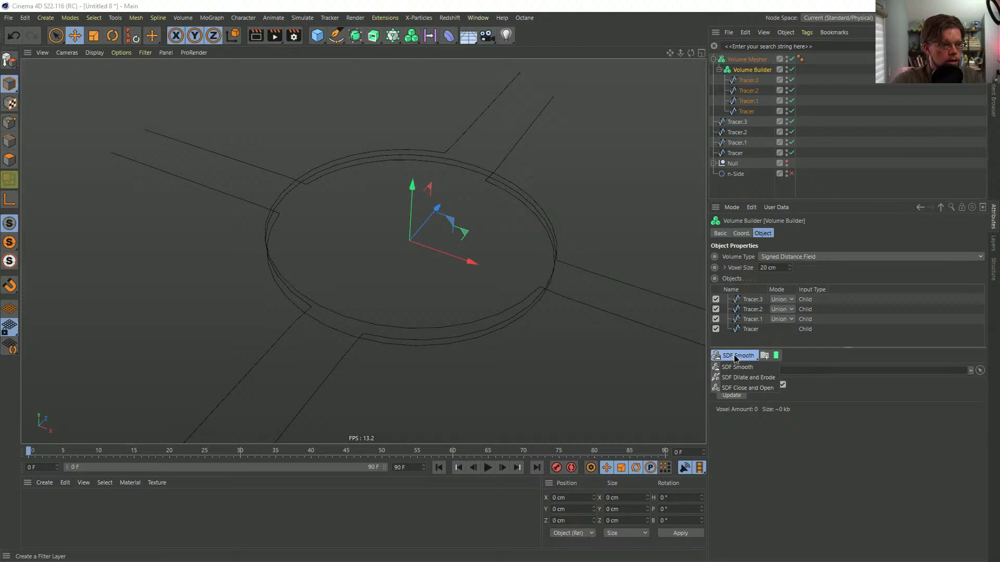
pyautogui.click(761, 381)
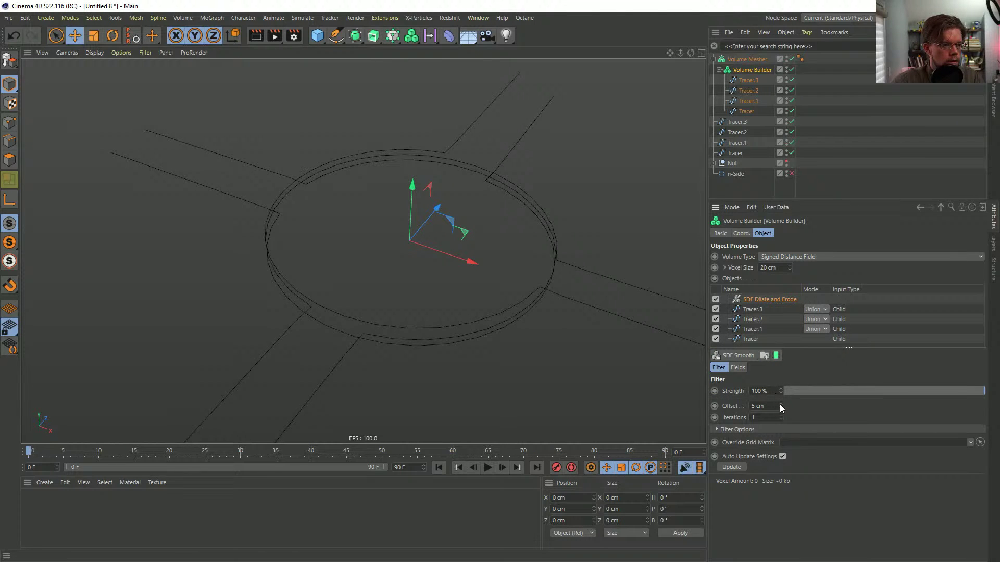
pyautogui.moveTo(780, 406); pyautogui.dragTo(780, 400)
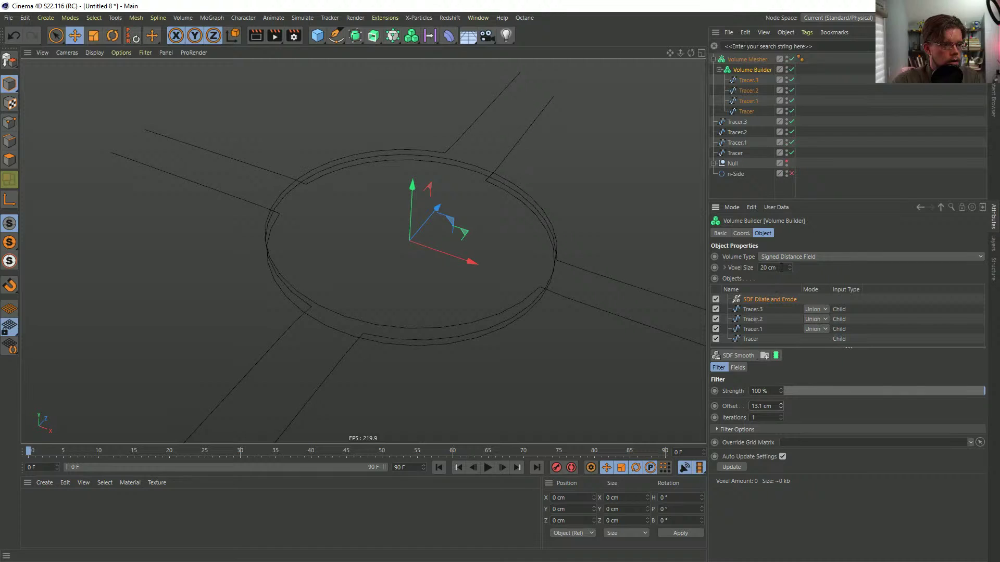
# - Check the radius and density settings of each tracer spline listed in the Volume Builder
pyautogui.moveTo(790, 269); pyautogui.dragTo(790, 273)
pyautogui.click(754, 309)
pyautogui.keyDown('shift'); pyautogui.click(752, 341); pyautogui.keyUp('shift')
pyautogui.click(753, 341)
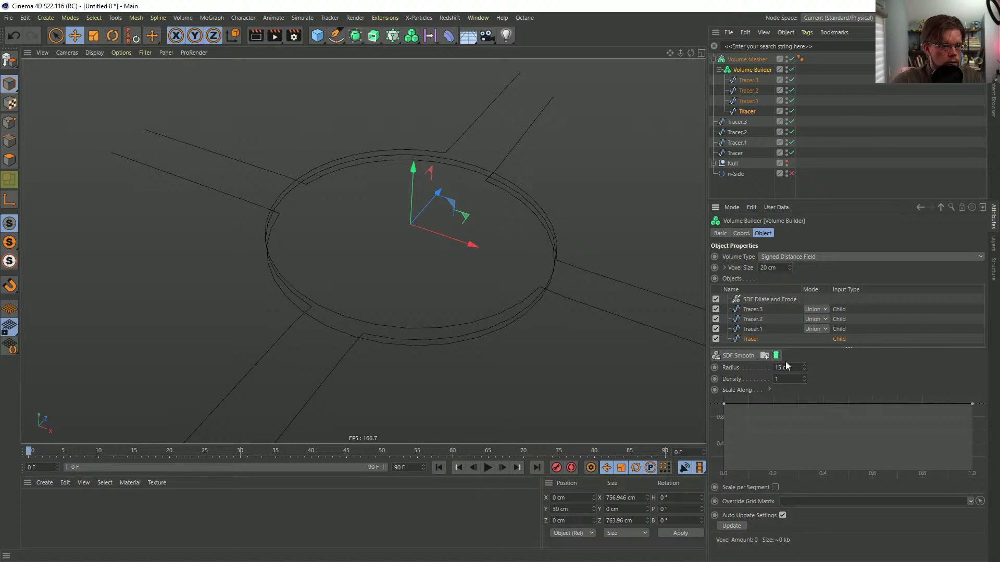
pyautogui.click(751, 329)
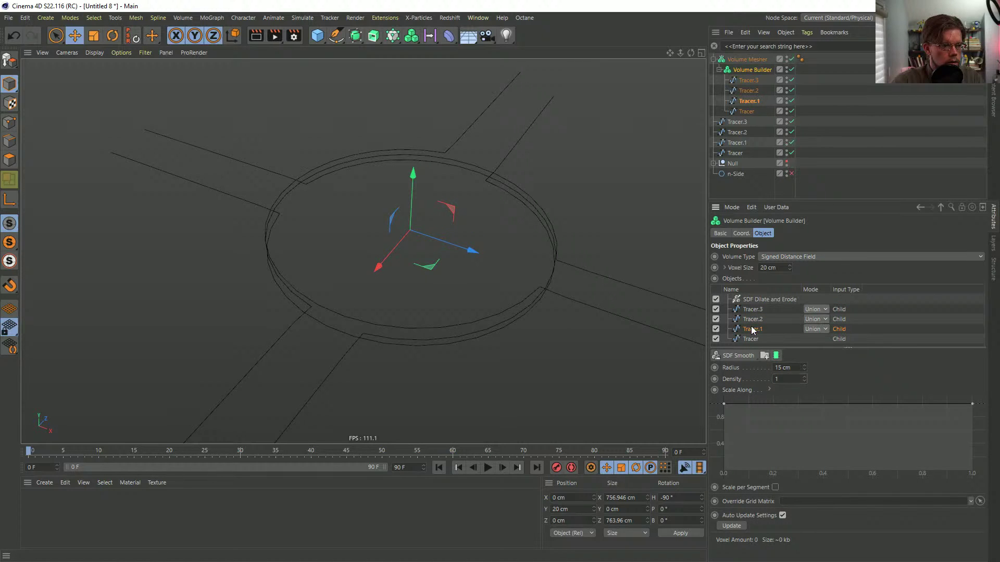
pyautogui.click(752, 319)
pyautogui.click(753, 309)
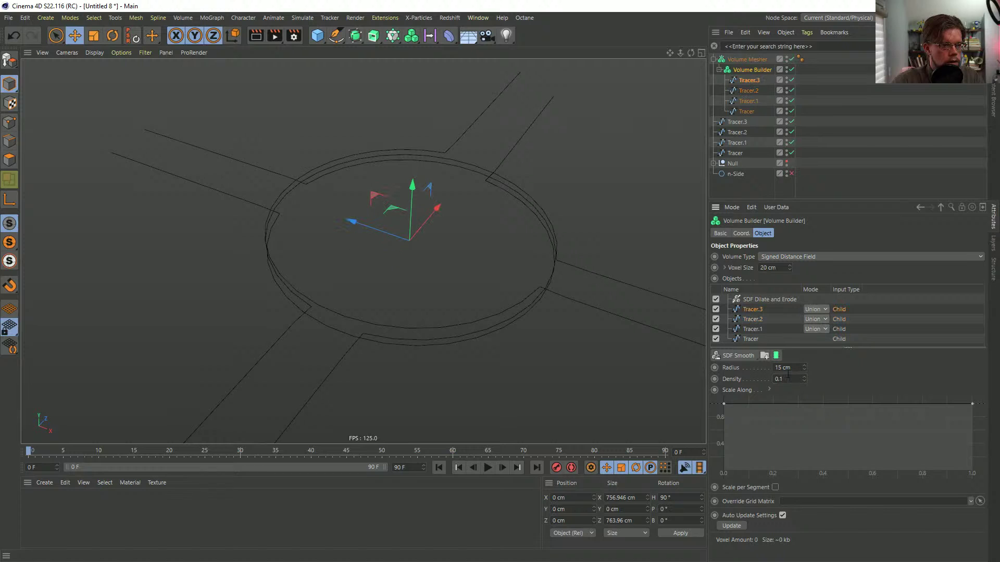
# - Add a Connect object inside the Volume Builder and place the builder's four tracer splines under it
pyautogui.click(749, 82)
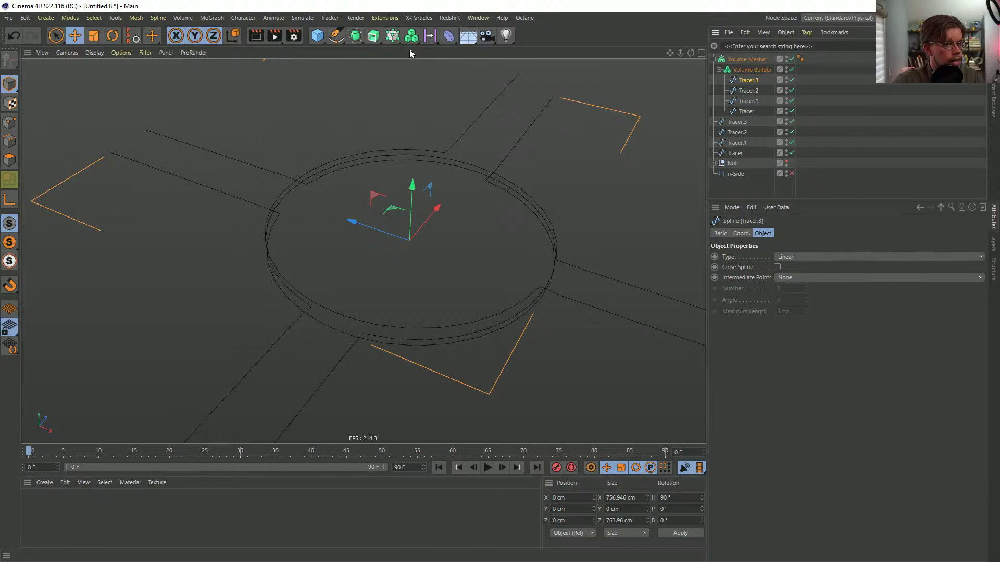
pyautogui.click(373, 36)
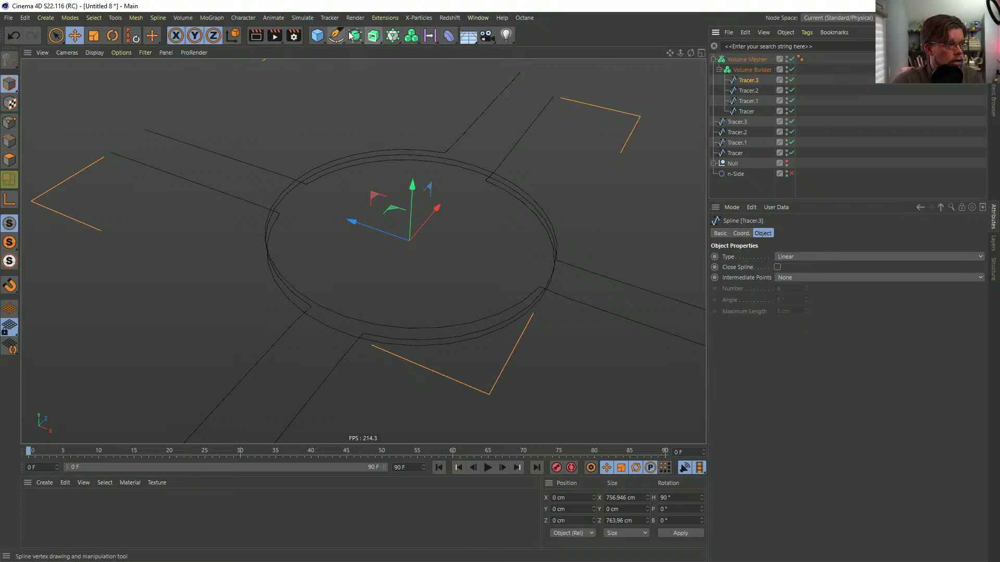
pyautogui.click(354, 35)
pyautogui.click(488, 103)
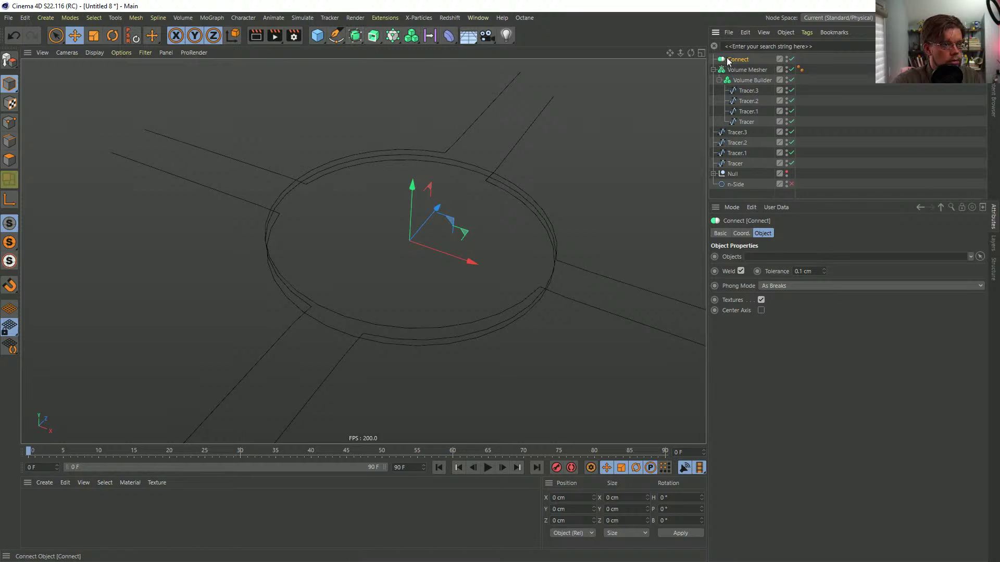
pyautogui.moveTo(727, 60); pyautogui.dragTo(749, 80)
pyautogui.click(742, 93)
pyautogui.keyDown('shift'); pyautogui.click(747, 122); pyautogui.keyUp('shift')
pyautogui.click(752, 70)
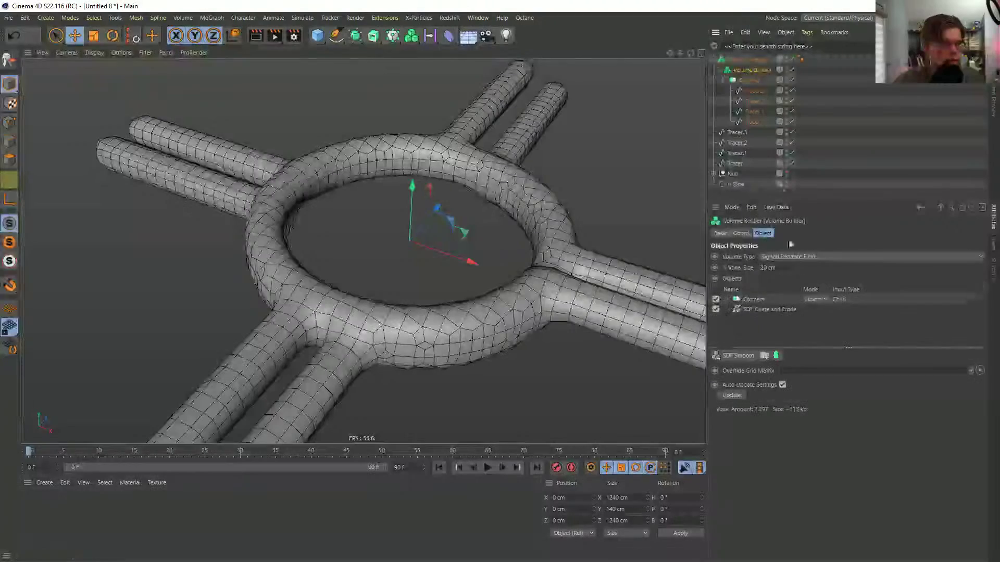
# - Move Connect below the SDF Dilate and Erode filter in the Volume Builder's list and set its density to 1 and radius to 33.7 cm
pyautogui.moveTo(753, 300); pyautogui.dragTo(761, 312)
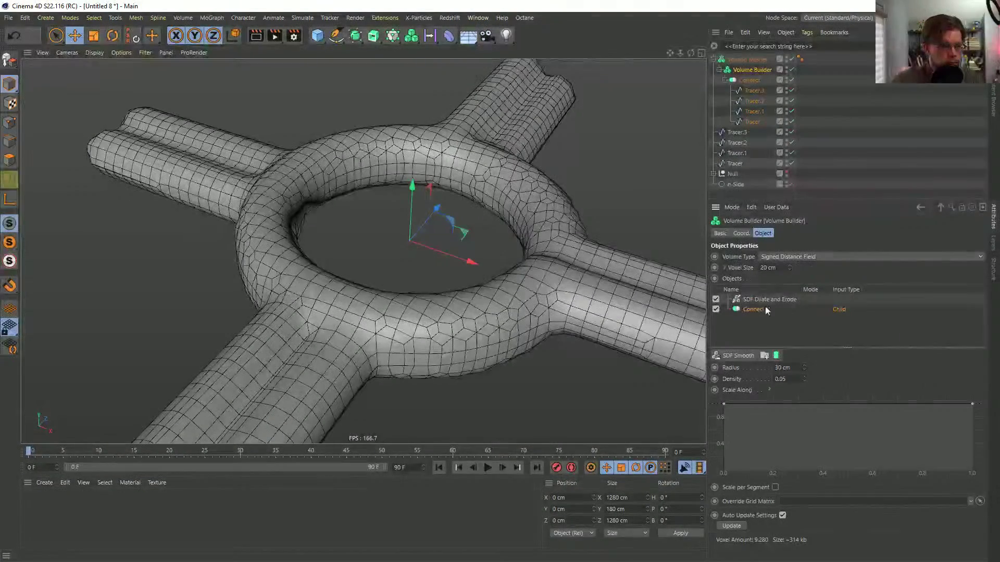
pyautogui.doubleClick(795, 379)
pyautogui.write('1')
pyautogui.press('Return')
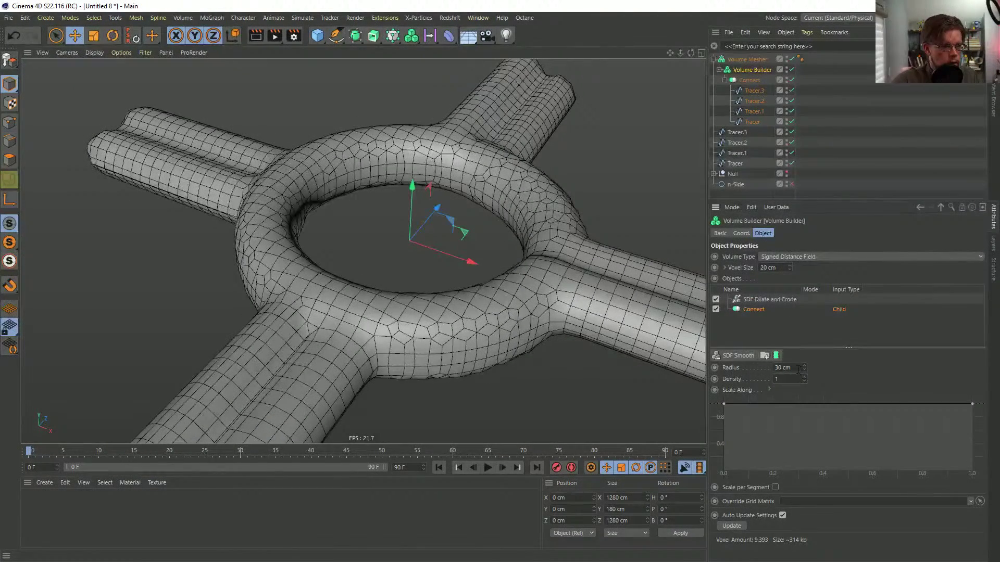
pyautogui.moveTo(805, 367); pyautogui.dragTo(812, 365)
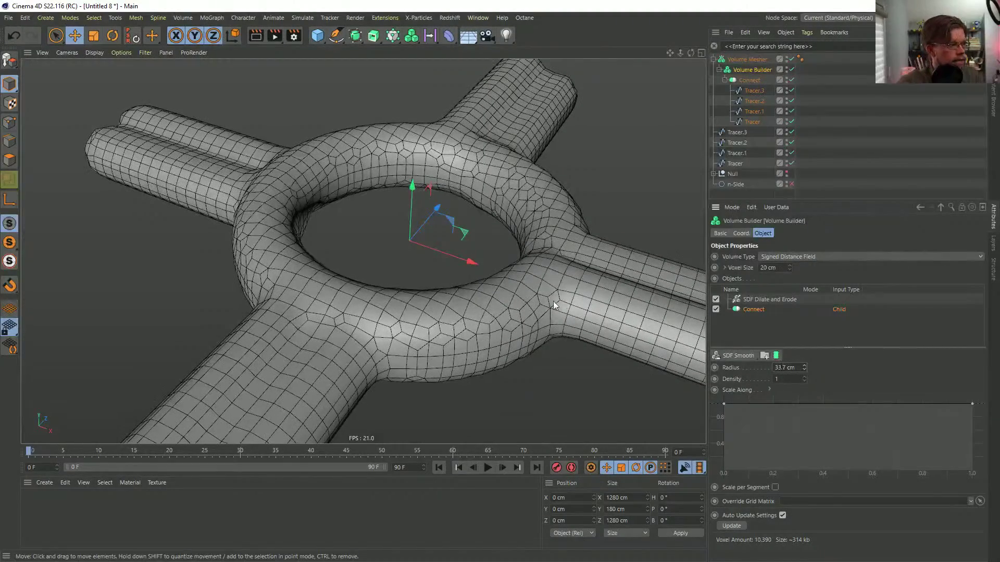
# - Raise the Volume Builder's voxel size for larger polygons and try out the Volume Mesher's Adaptive setting, leaving it at 0%
pyautogui.moveTo(789, 267); pyautogui.dragTo(789, 259)
pyautogui.click(738, 61)
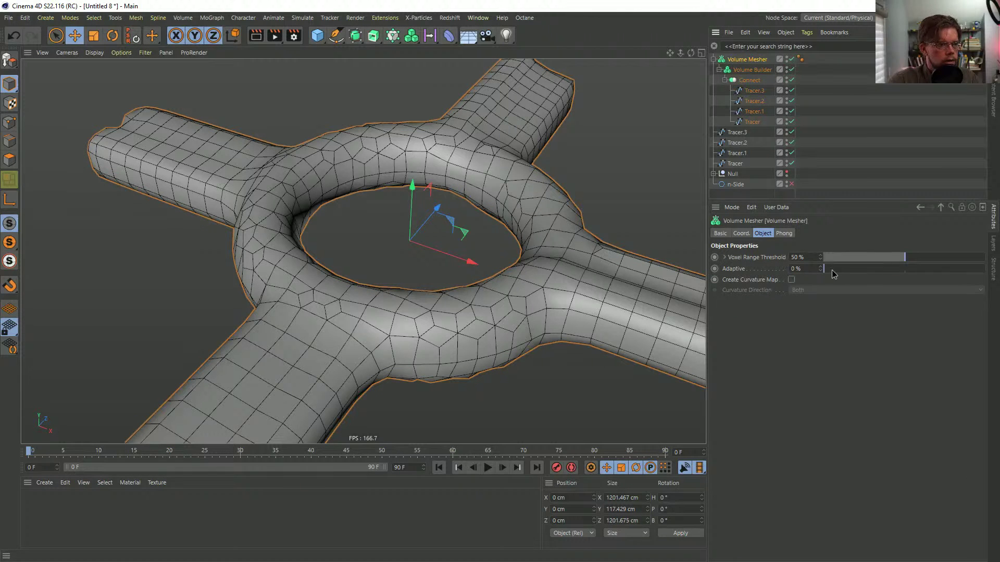
pyautogui.moveTo(832, 269); pyautogui.dragTo(661, 276)
pyautogui.scroll(-4, 334, 301)
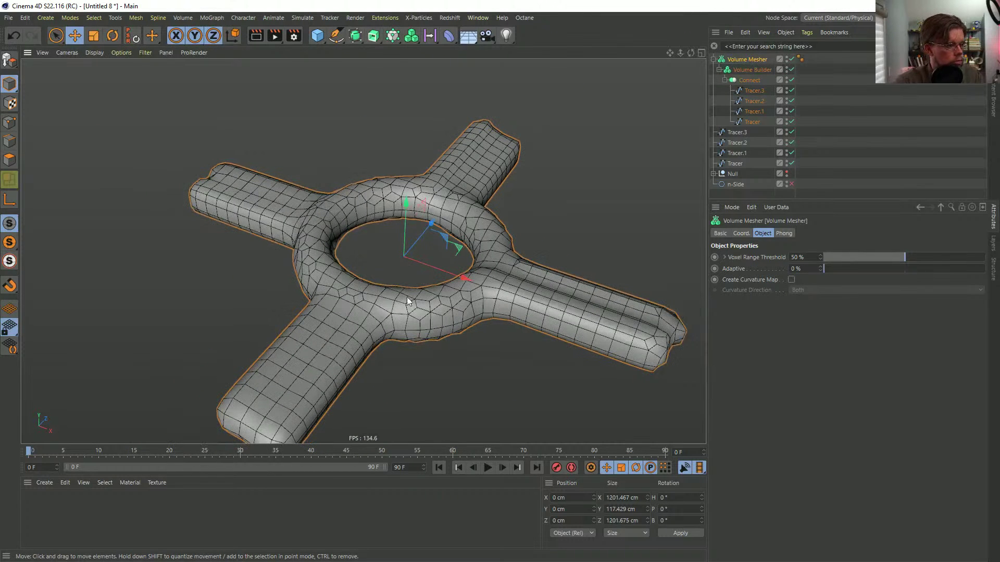
# - Duplicate the Volume Mesher hierarchy, collapse both copies, and disable the original Volume Mesher
pyautogui.keyDown('ctrl'); pyautogui.moveTo(745, 62); pyautogui.dragTo(743, 56); pyautogui.keyUp('ctrl')
pyautogui.click(713, 59)
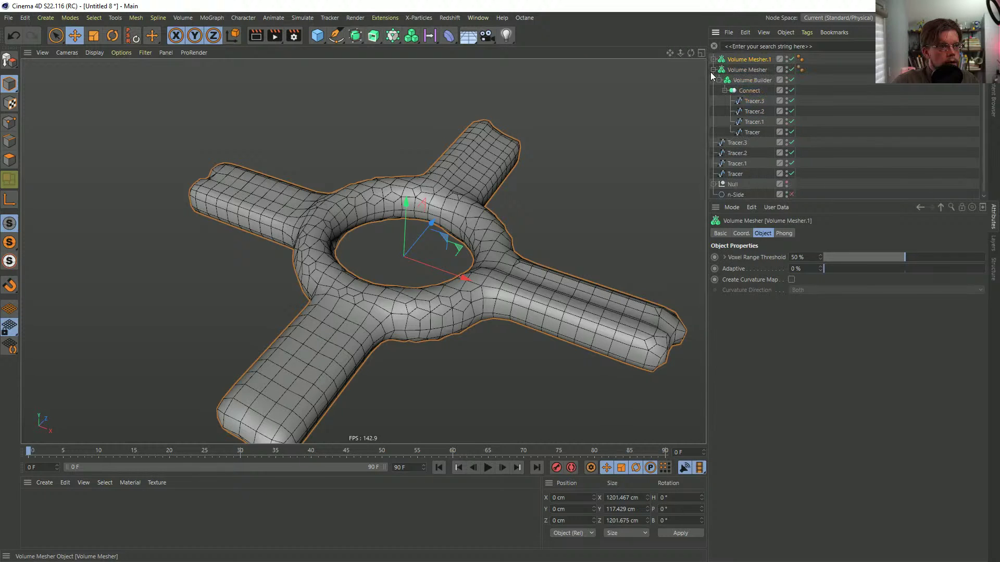
pyautogui.click(712, 70)
pyautogui.click(792, 70)
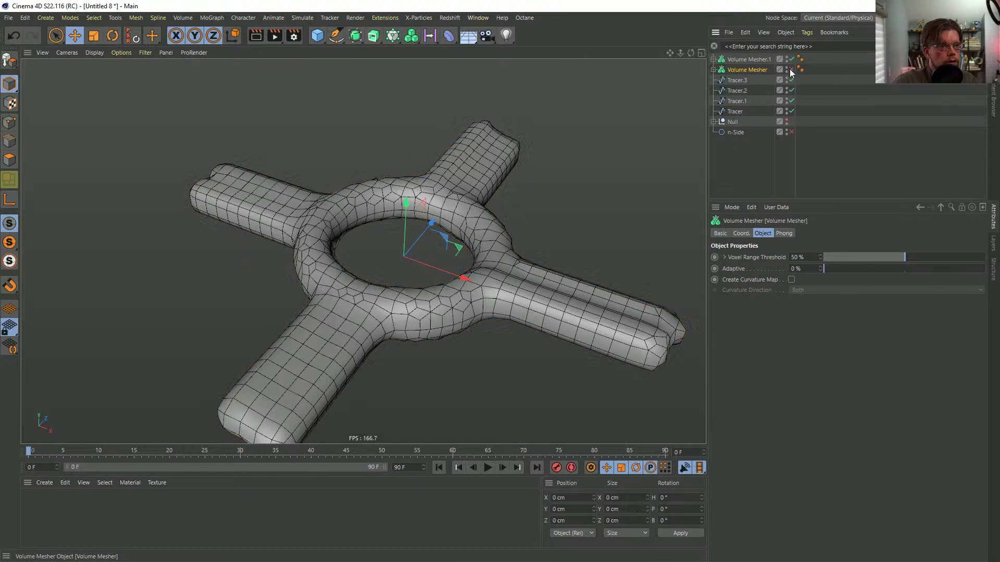
# - Make the duplicated Volume Mesher a Collider Body and hide it in the viewport
pyautogui.click(771, 60)
pyautogui.rightClick(761, 60)
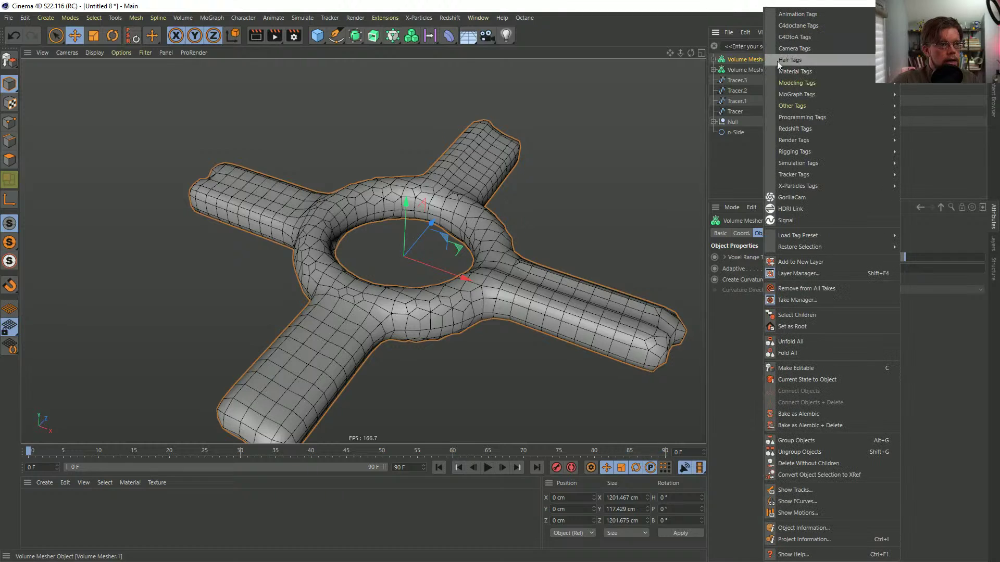
pyautogui.moveTo(813, 117)
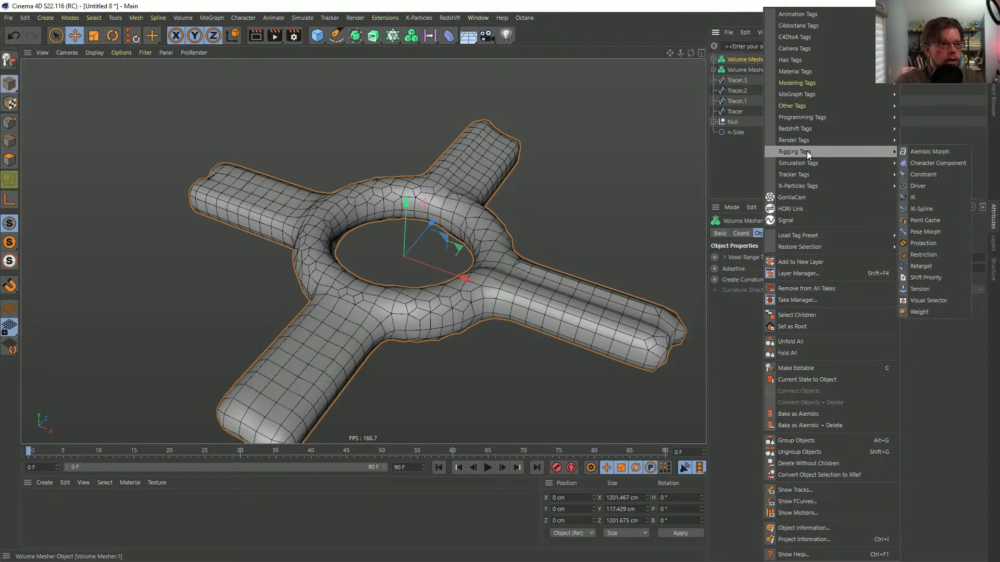
pyautogui.moveTo(801, 163)
pyautogui.click(925, 175)
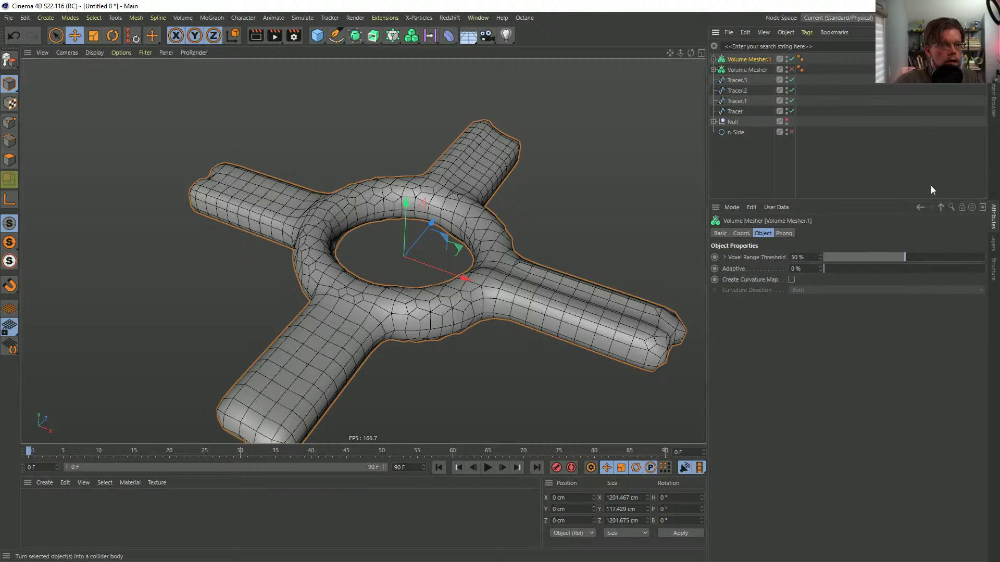
pyautogui.click(789, 59)
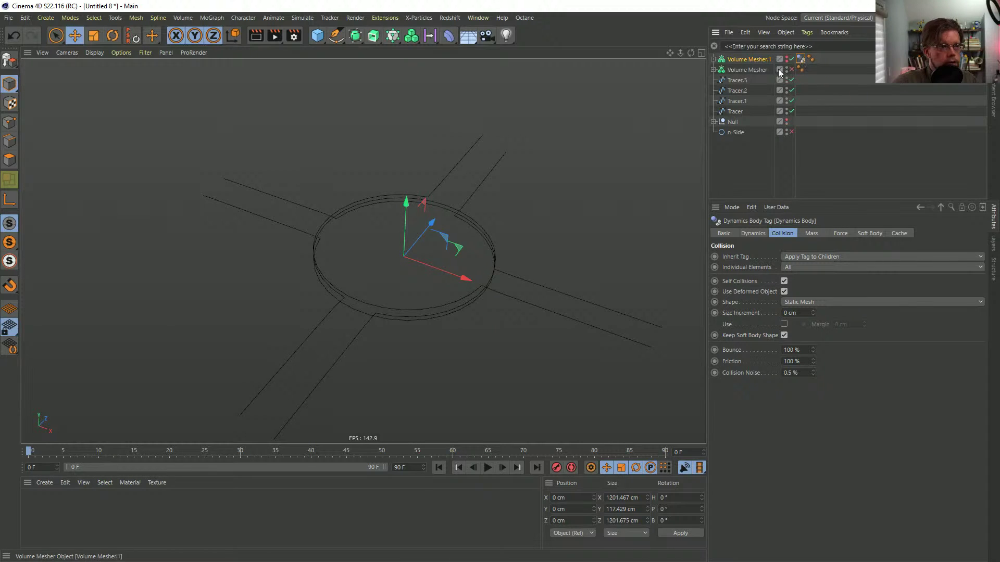
# - Add Soft Body tags to the four separate tracer splines outside the volume meshers
pyautogui.click(737, 79)
pyautogui.keyDown('shift'); pyautogui.click(735, 111); pyautogui.keyUp('shift')
pyautogui.rightClick(737, 111)
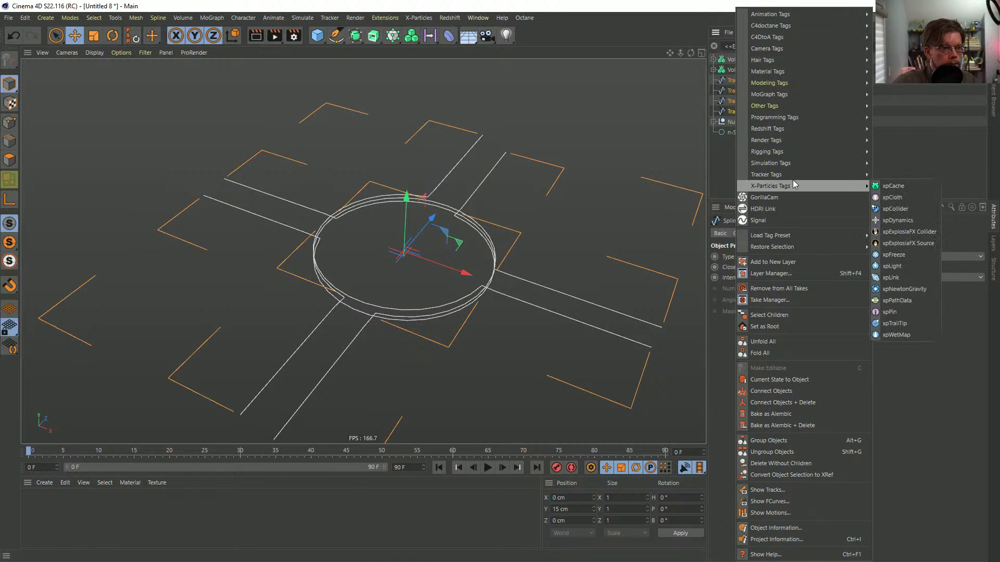
pyautogui.moveTo(787, 167)
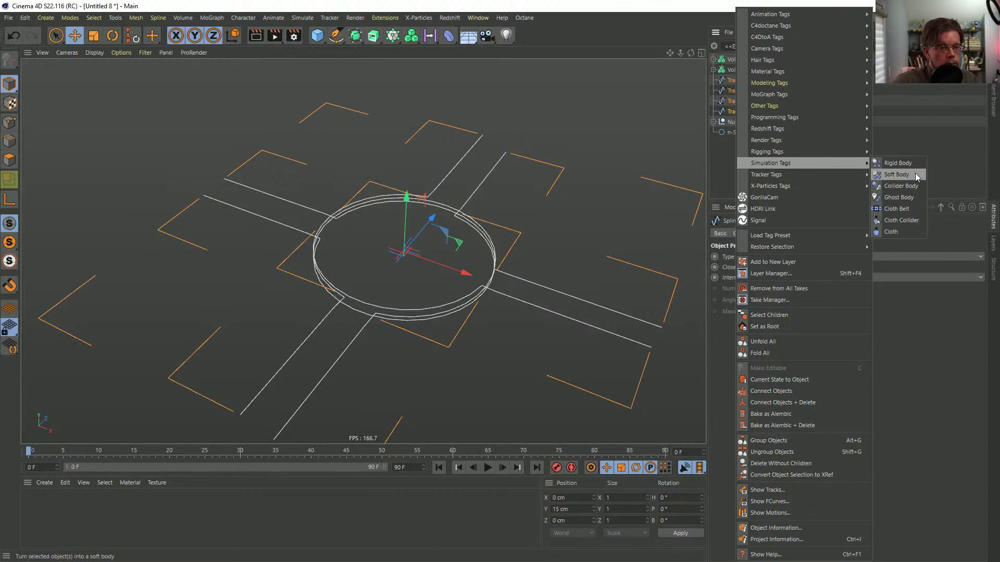
pyautogui.click(897, 175)
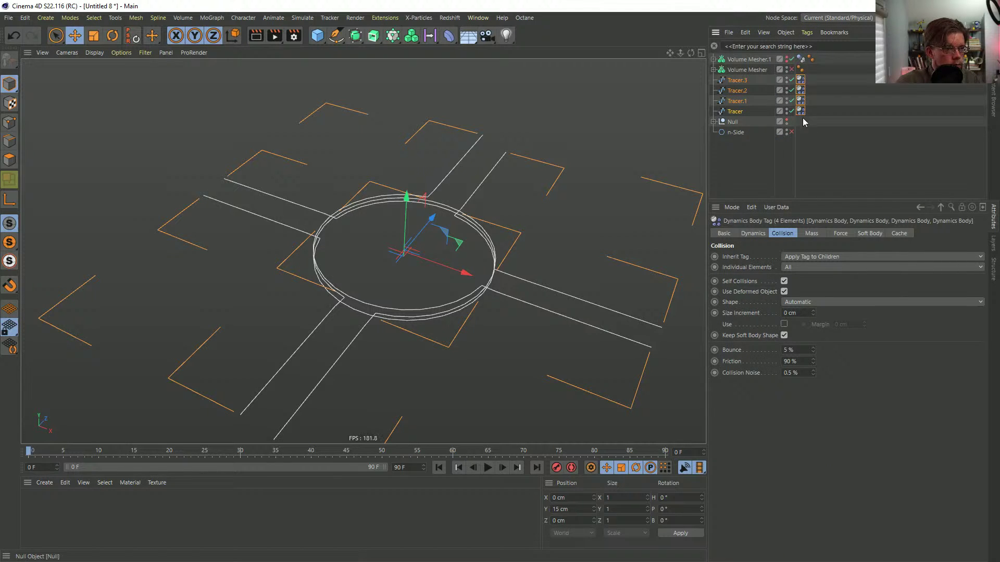
# - Select all points of the four soft-body tracer splines and subdivide them
pyautogui.click(744, 110)
pyautogui.click(10, 123)
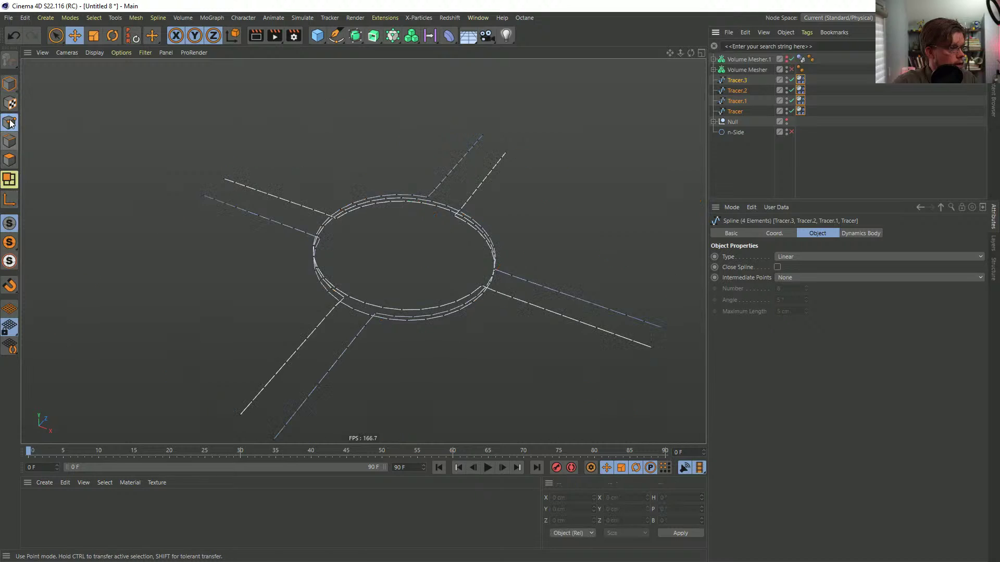
pyautogui.hotkey('ctrl', 'a')
pyautogui.scroll(4, 348, 337)
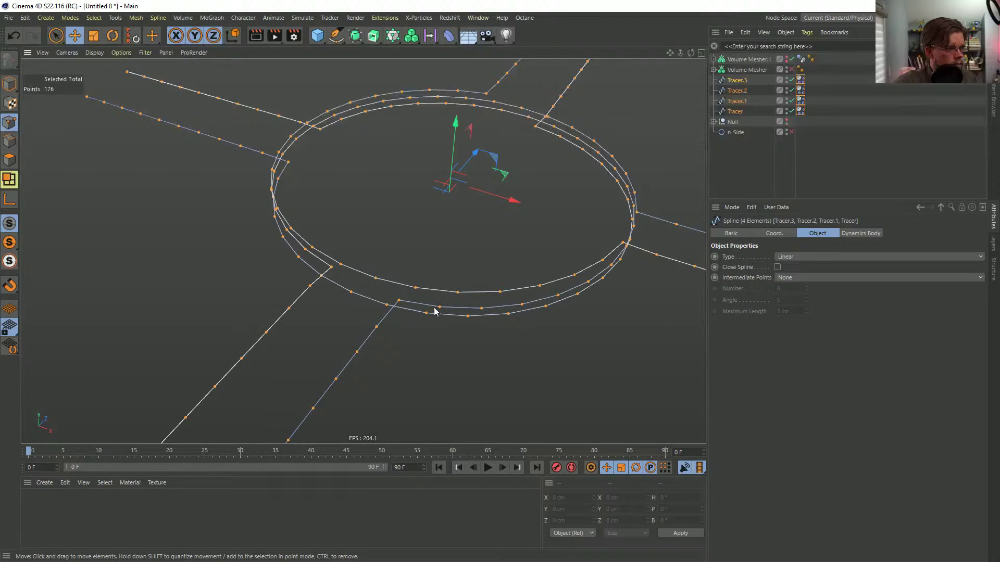
pyautogui.keyDown('alt'); pyautogui.moveTo(454, 302); pyautogui.dragTo(457, 330); pyautogui.keyUp('alt')
pyautogui.scroll(-2, 517, 332)
pyautogui.keyDown('alt'); pyautogui.moveTo(516, 330); pyautogui.dragTo(422, 248, button='middle'); pyautogui.keyUp('alt')
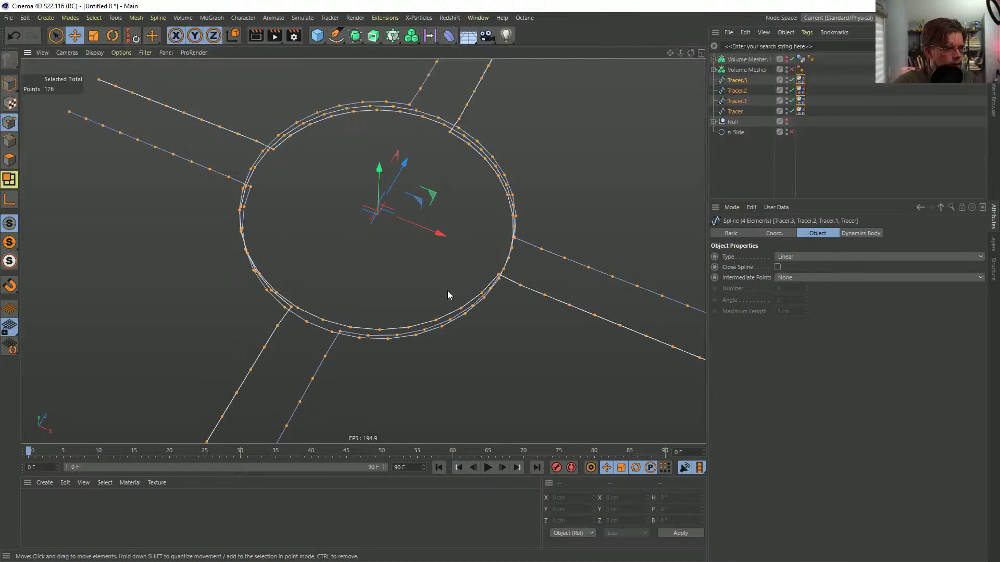
pyautogui.keyDown('alt'); pyautogui.moveTo(448, 295); pyautogui.dragTo(418, 280); pyautogui.keyUp('alt')
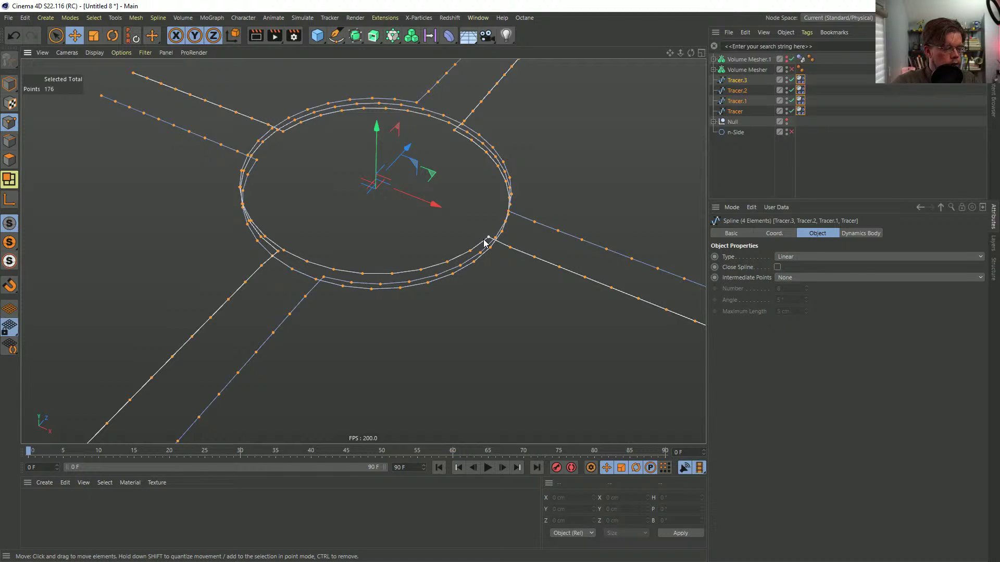
pyautogui.press('u')
pyautogui.press('s')
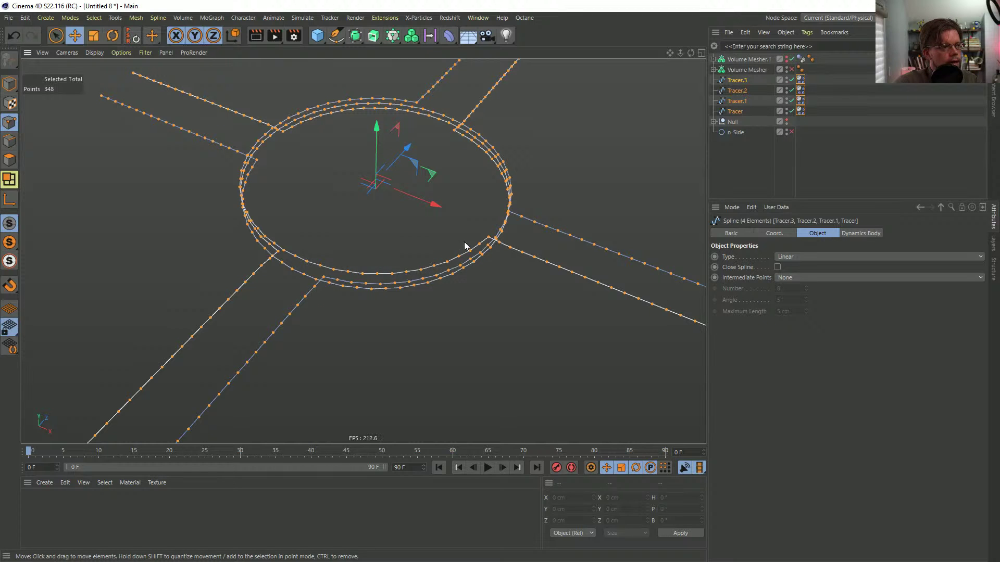
pyautogui.keyDown('alt'); pyautogui.moveTo(465, 246); pyautogui.dragTo(411, 297); pyautogui.keyUp('alt')
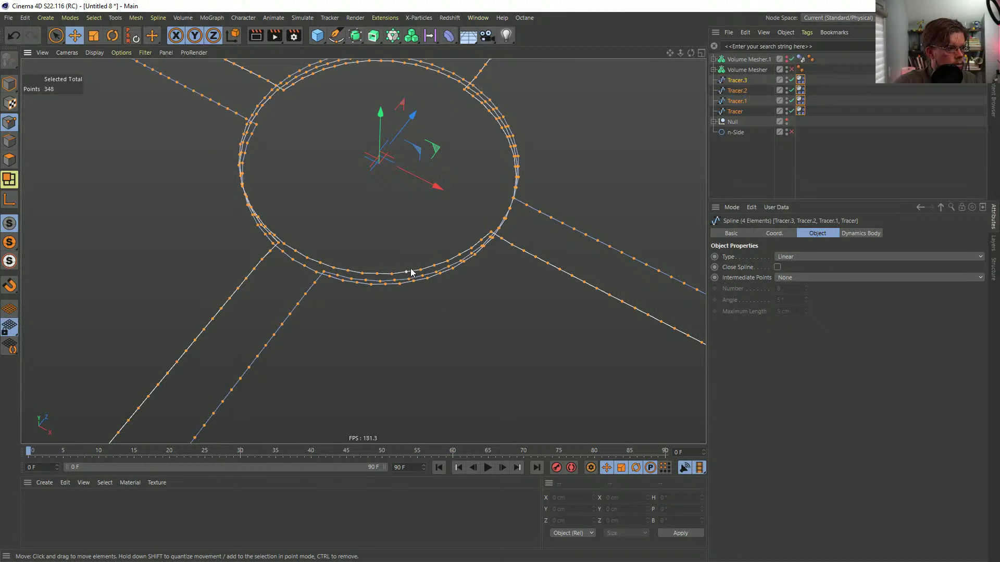
pyautogui.keyDown('alt'); pyautogui.moveTo(447, 244); pyautogui.dragTo(702, 206); pyautogui.keyUp('alt')
# - Measure the spacing between two neighbouring points on a straight section of the Tracer.3 spline
pyautogui.click(800, 80)
pyautogui.keyDown('shift'); pyautogui.click(800, 111); pyautogui.keyUp('shift')
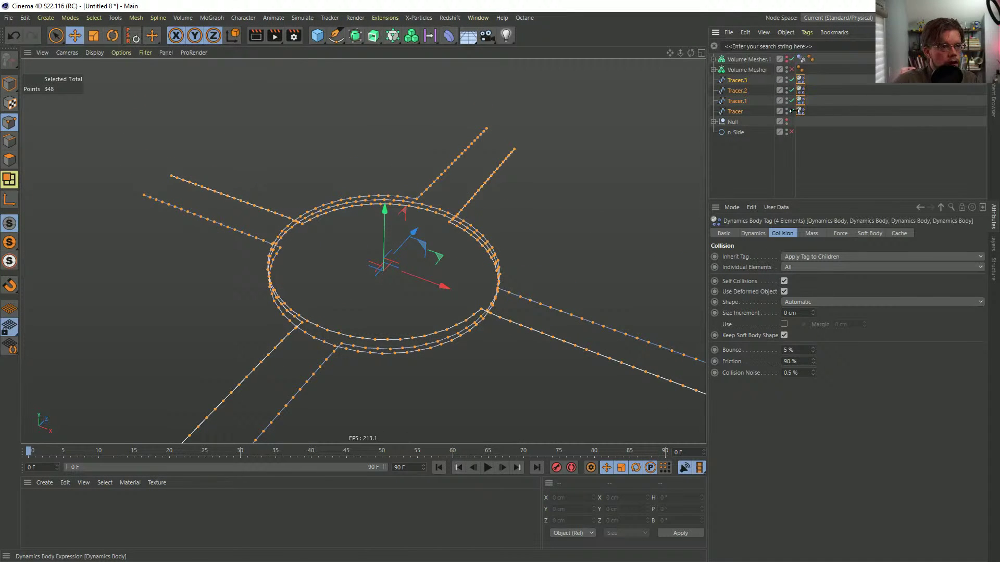
pyautogui.press('9')
pyautogui.keyDown('alt'); pyautogui.moveTo(306, 352); pyautogui.dragTo(276, 331); pyautogui.keyUp('alt')
pyautogui.click(275, 329)
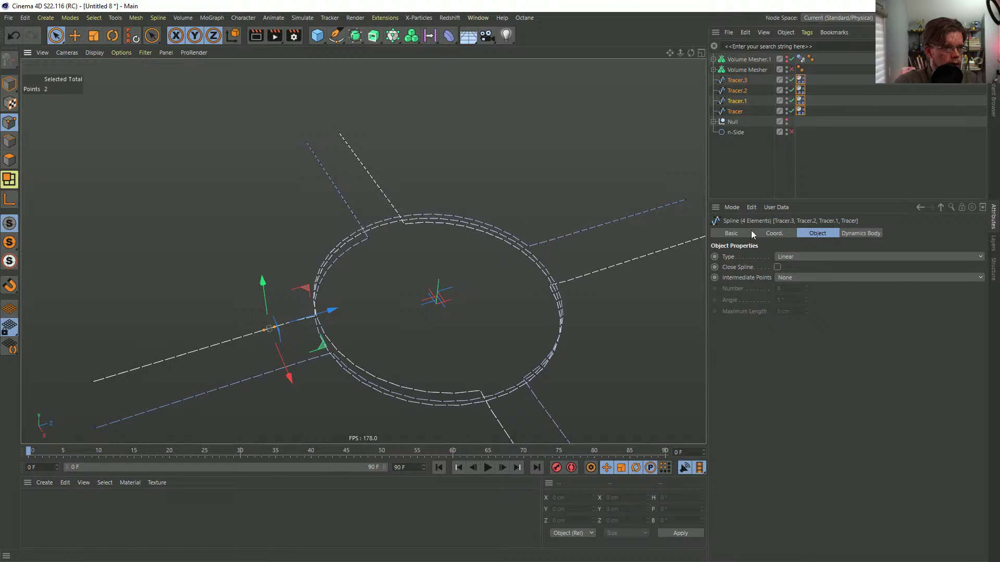
pyautogui.click(735, 79)
pyautogui.click(602, 268)
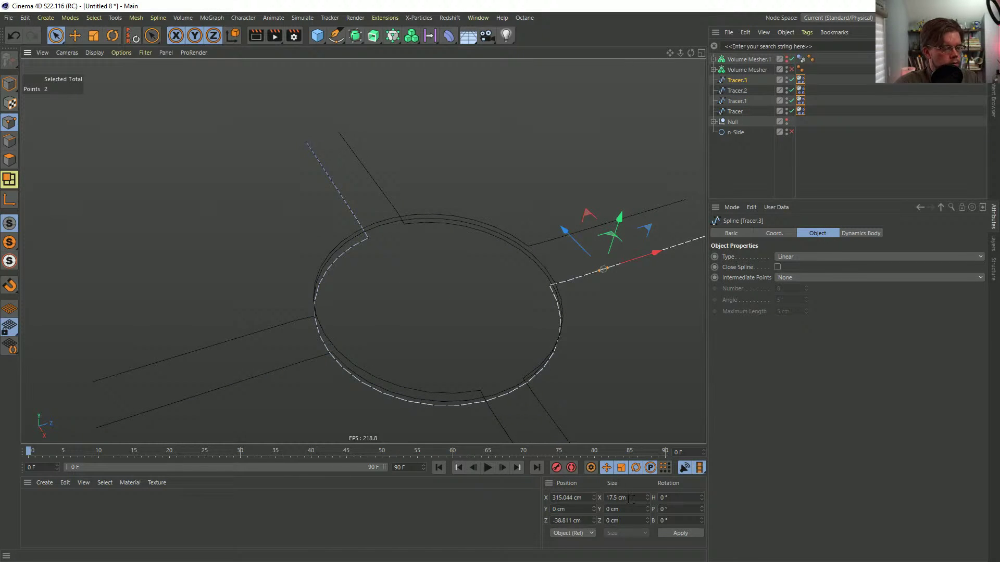
# - Enable a custom collision margin on all four tracer splines' dynamics tags and set it to 17.5 cm
pyautogui.click(801, 80)
pyautogui.keyDown('shift'); pyautogui.click(800, 111); pyautogui.keyUp('shift')
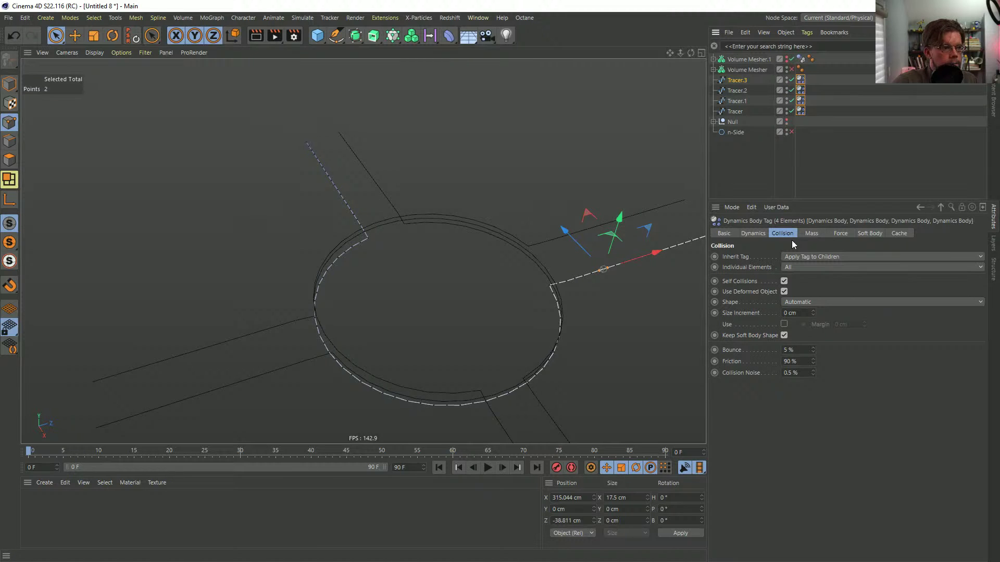
pyautogui.click(784, 324)
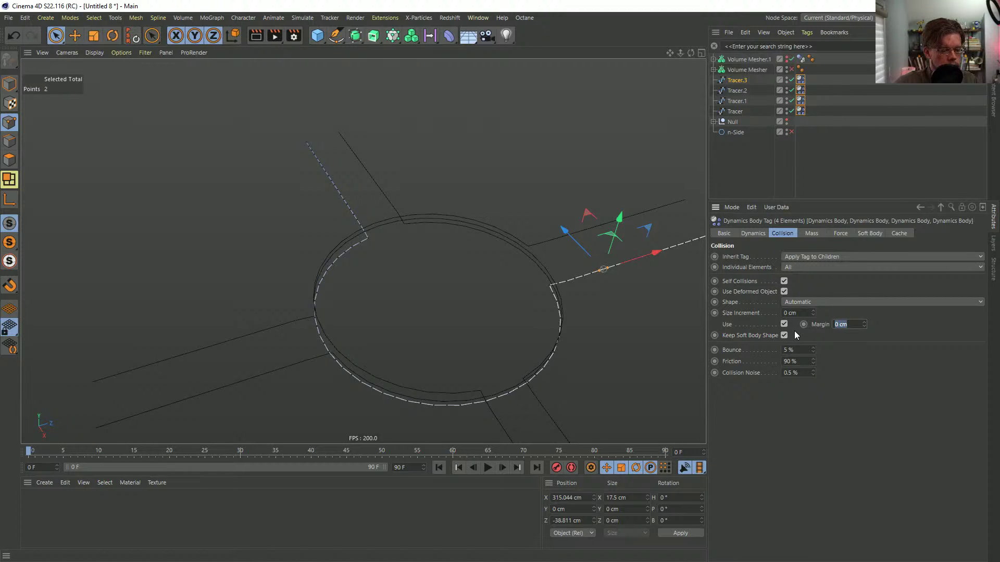
pyautogui.write('17/5')
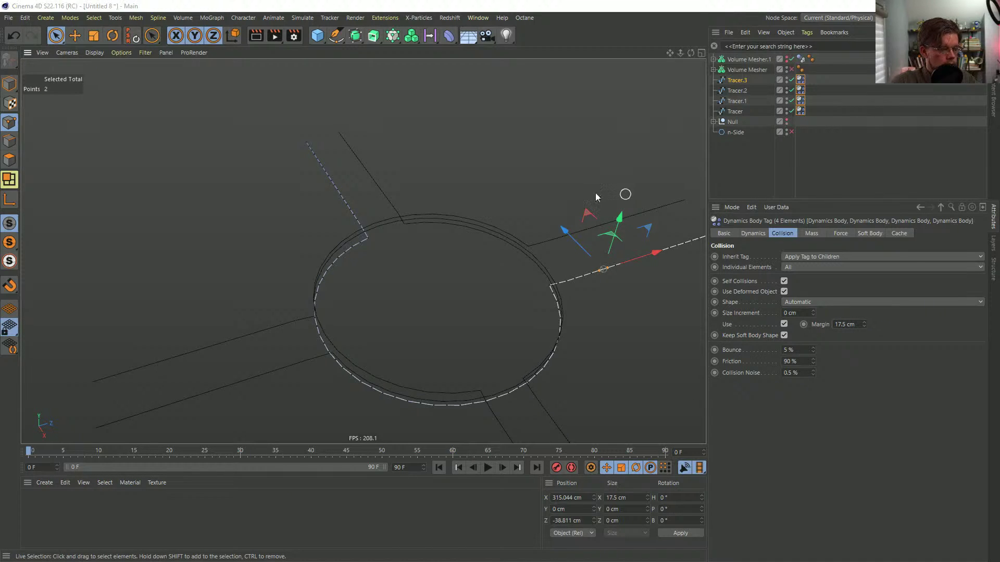
# - Save the scene in the Episode 27 SceneFiles folder as [4a]TwistingLines.c4d
pyautogui.hotkey('ctrl', 's')
pyautogui.click(174, 146)
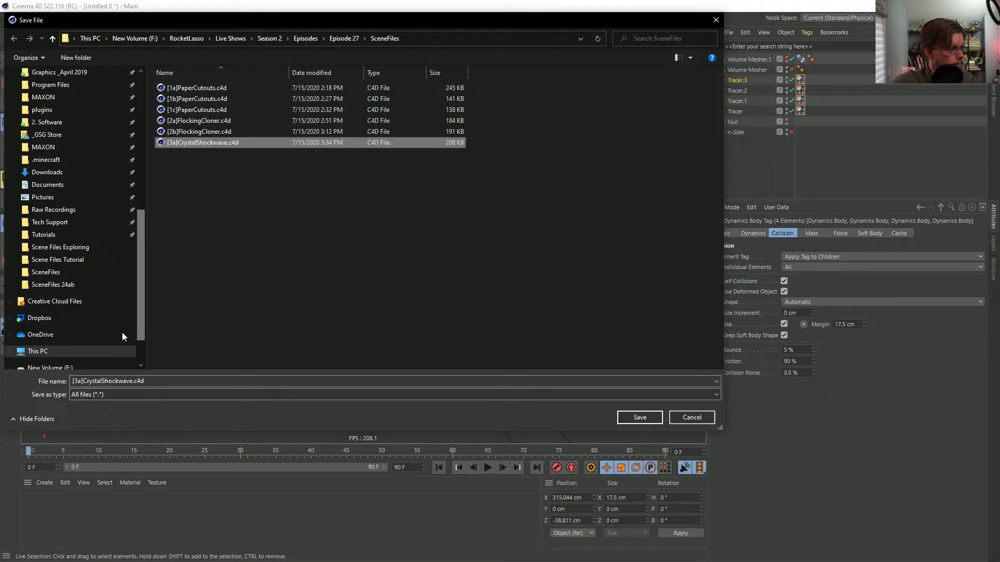
pyautogui.click(86, 381)
pyautogui.press('BackSpace')
pyautogui.write('4')
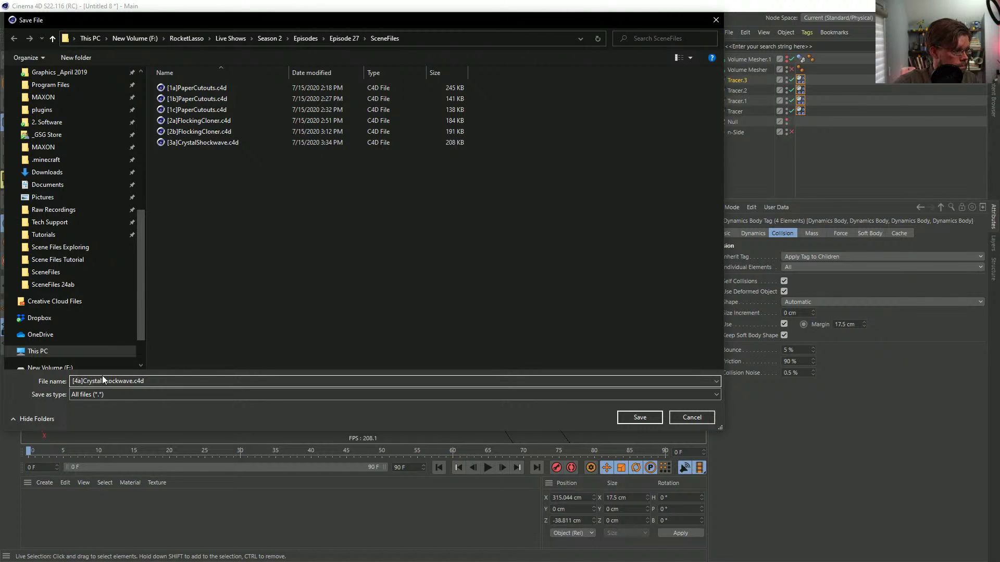
pyautogui.moveTo(83, 381); pyautogui.dragTo(130, 381)
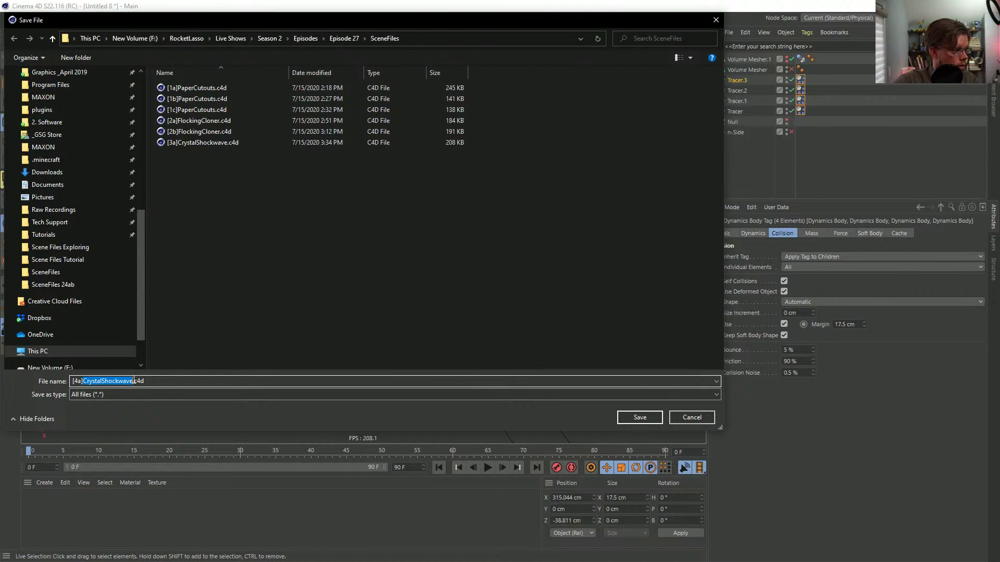
pyautogui.write('Twis')
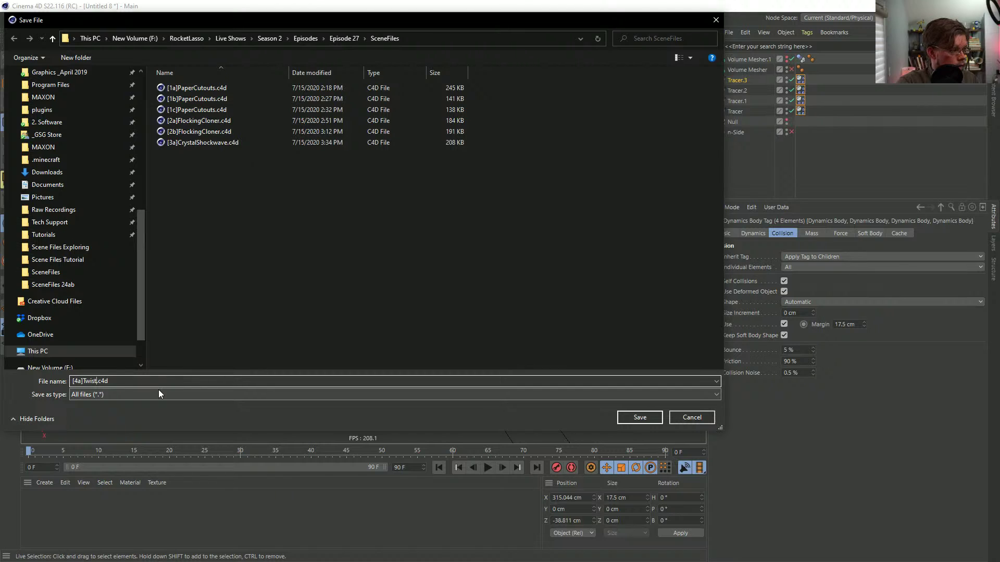
pyautogui.write('t')
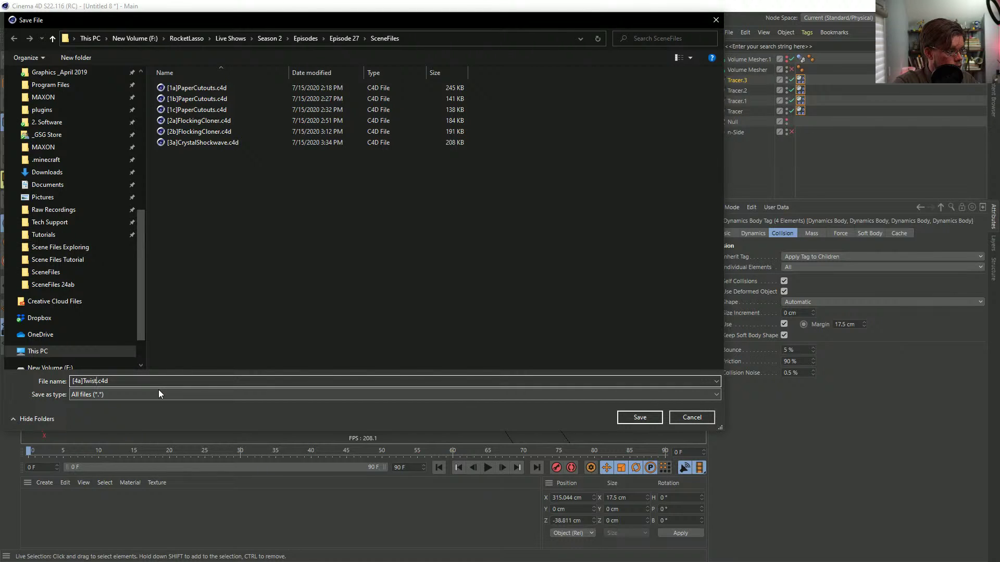
pyautogui.write('IngLines')
pyautogui.press('Return')
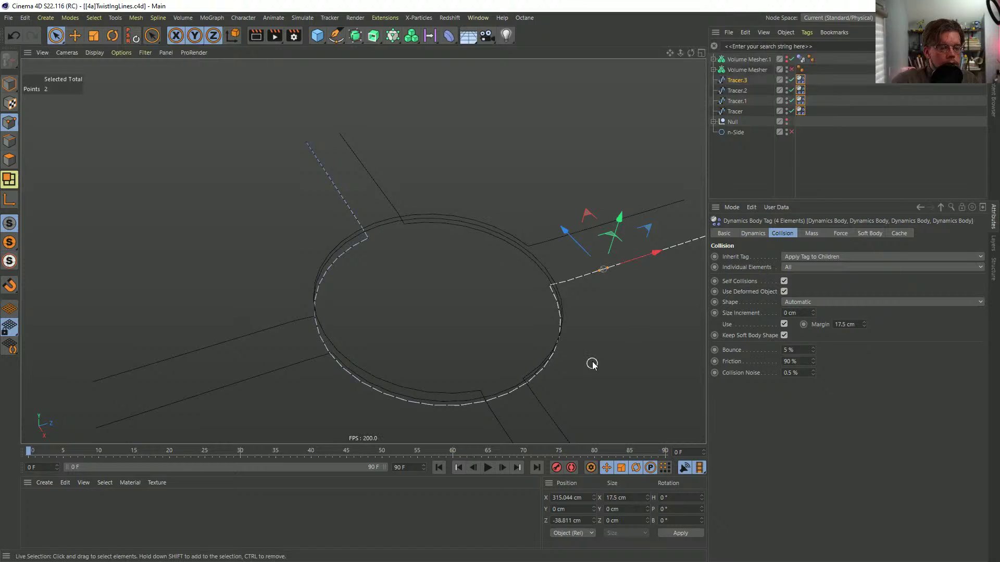
# - Select the four tracers' dynamics tags, test one frame of the simulation, and set their collision margin to 8.75 cm
pyautogui.click(835, 196)
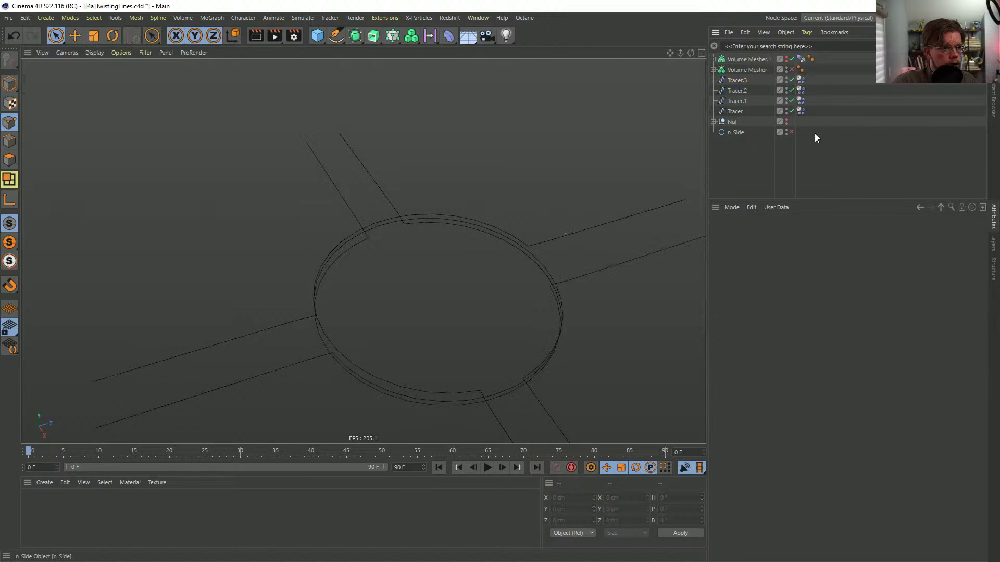
pyautogui.moveTo(815, 133); pyautogui.dragTo(795, 73)
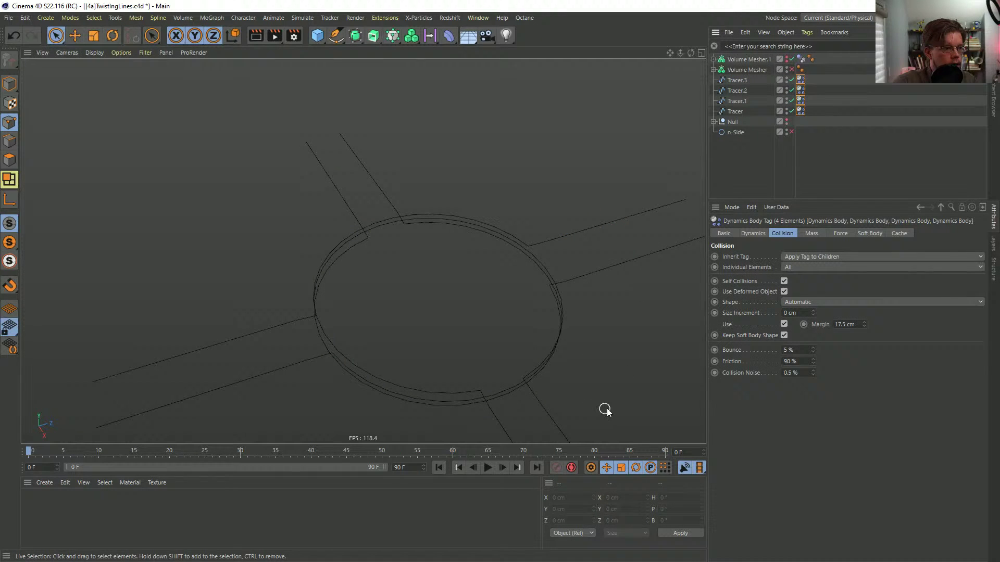
pyautogui.click(502, 467)
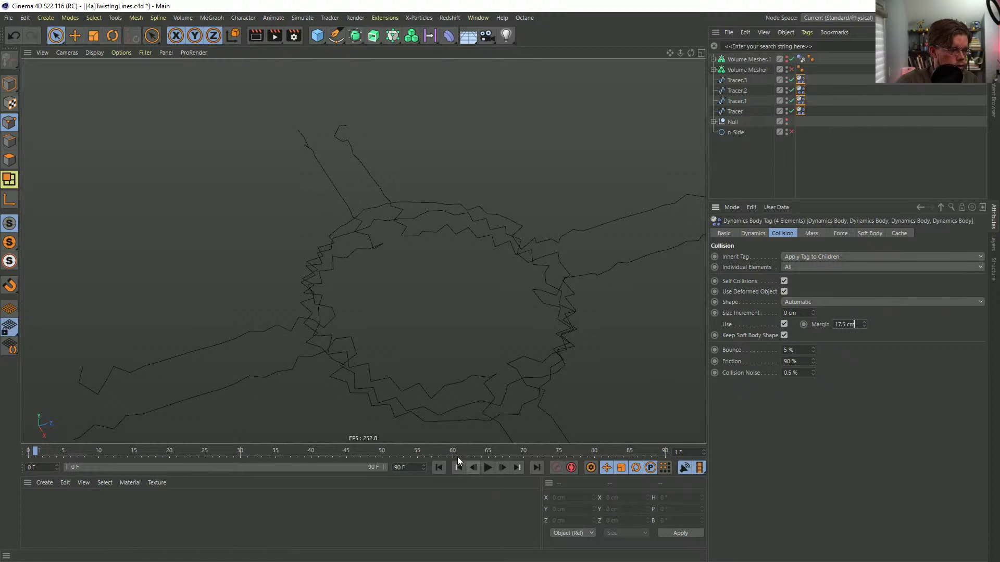
pyautogui.click(440, 467)
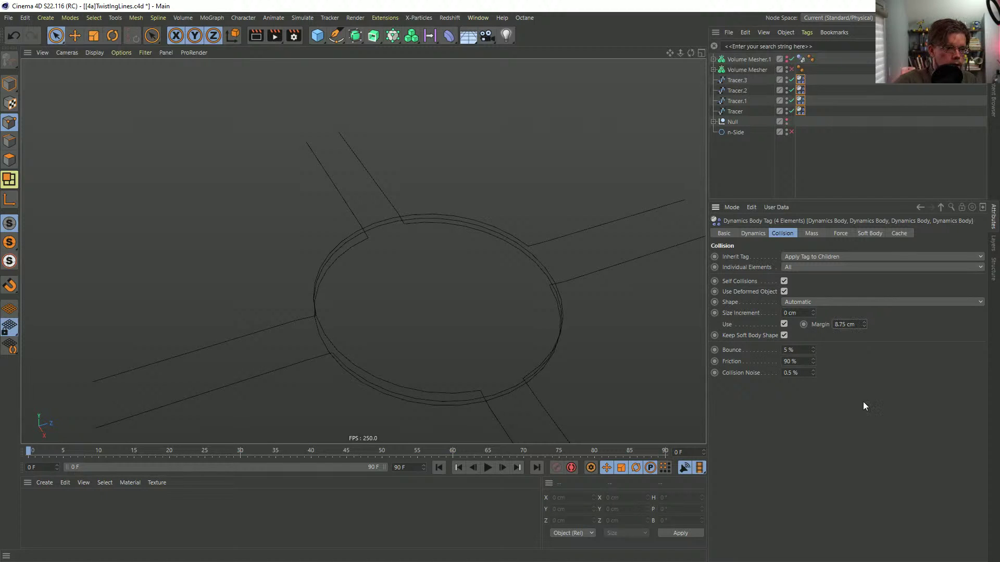
# - Step through the first three frames of the simulation, rewind, and set the tracers' collision margin to 8 cm
pyautogui.click(503, 467)
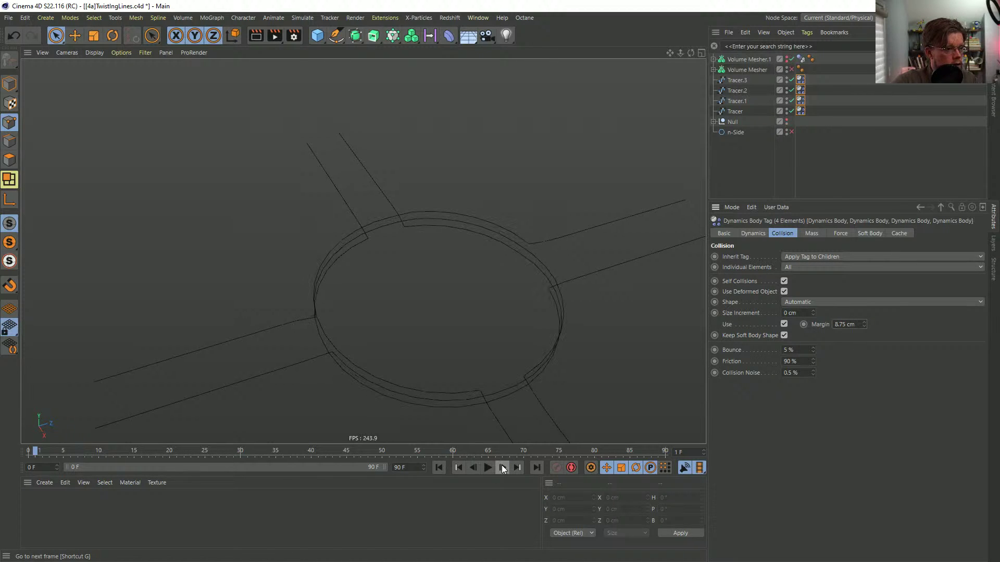
pyautogui.click(503, 467)
pyautogui.click(502, 467)
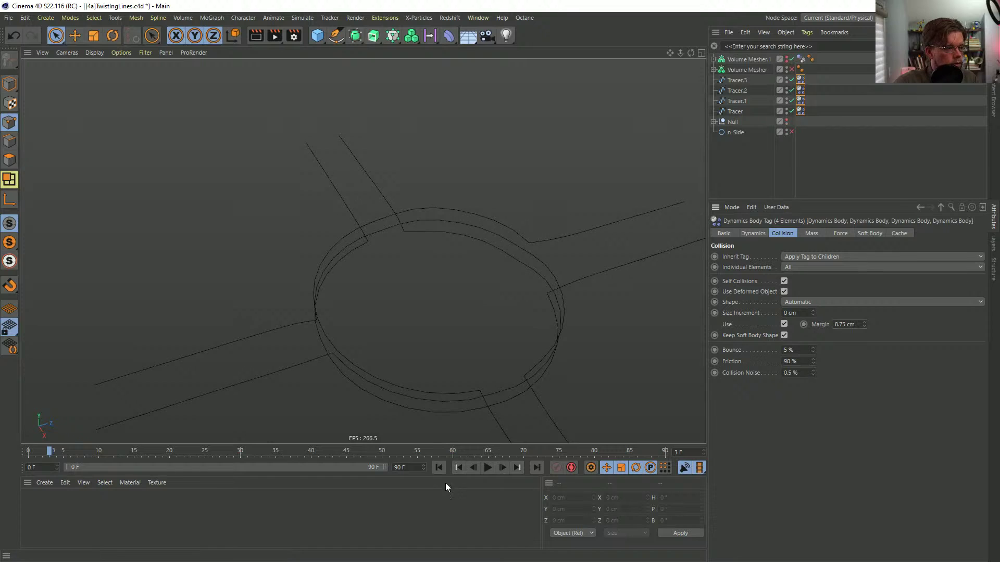
pyautogui.click(439, 468)
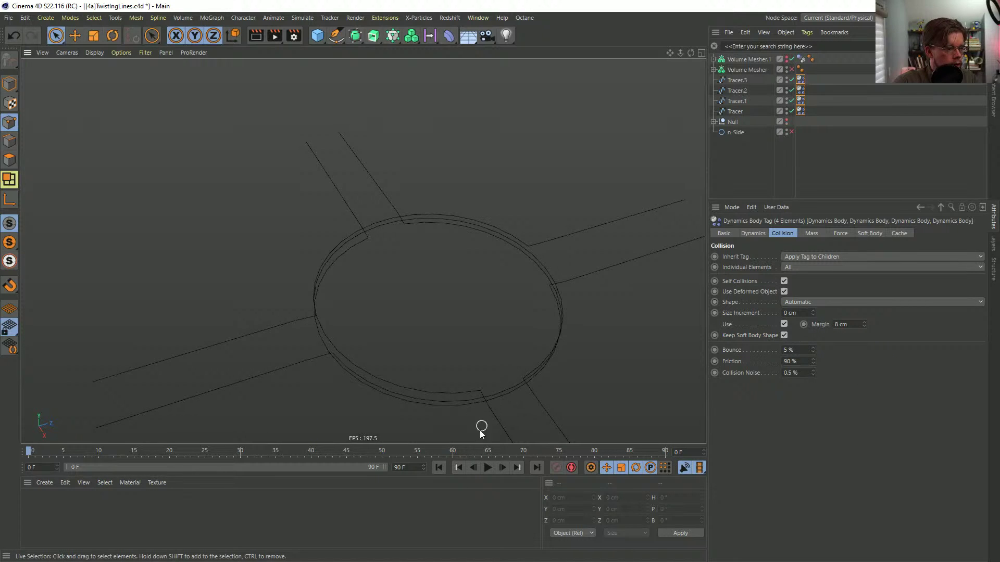
# - Play the soft-body simulation twice from the start, examine how the tracer splines collide around the ring, and rewind to frame 0
pyautogui.click(488, 467)
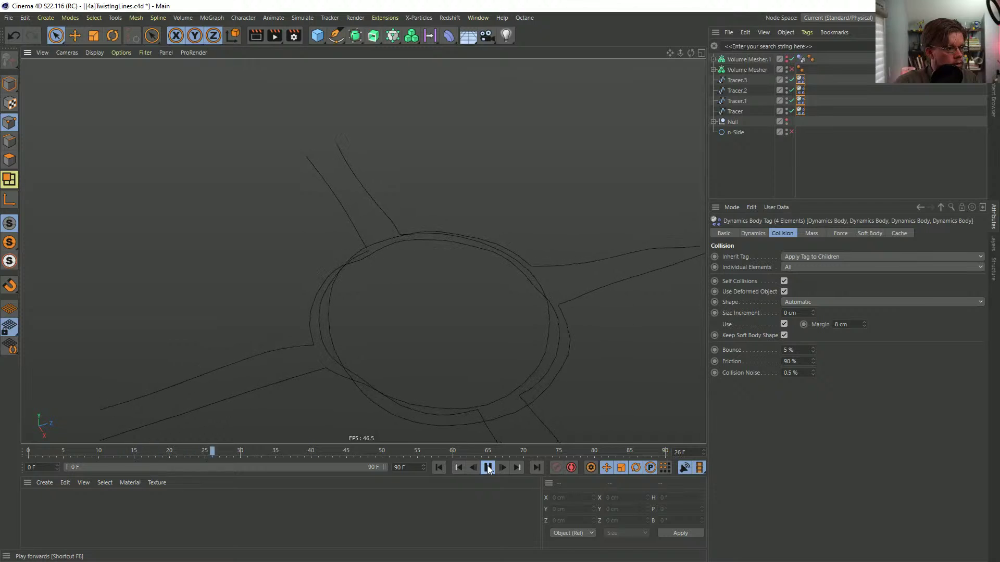
pyautogui.click(487, 468)
pyautogui.click(439, 468)
pyautogui.click(487, 467)
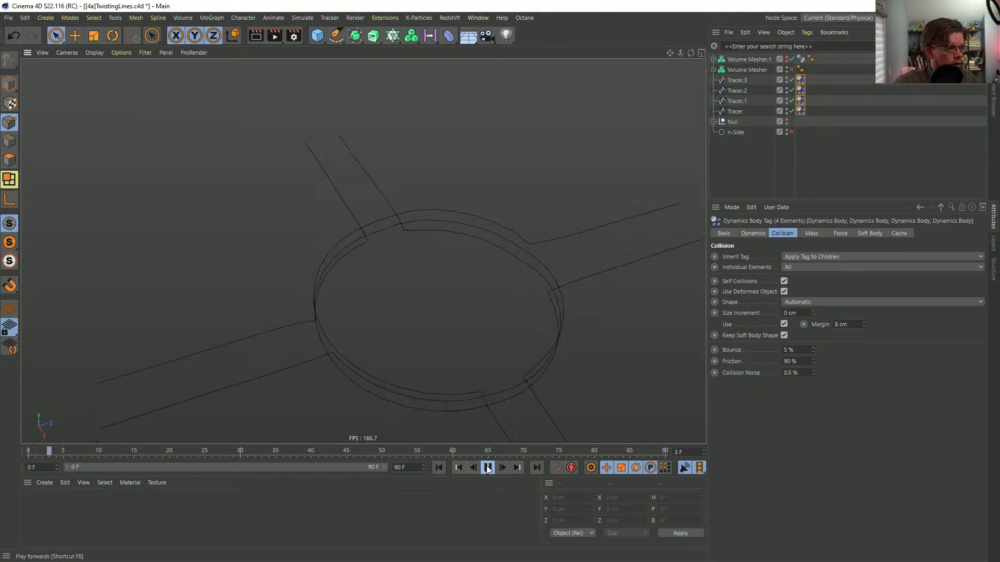
pyautogui.click(487, 467)
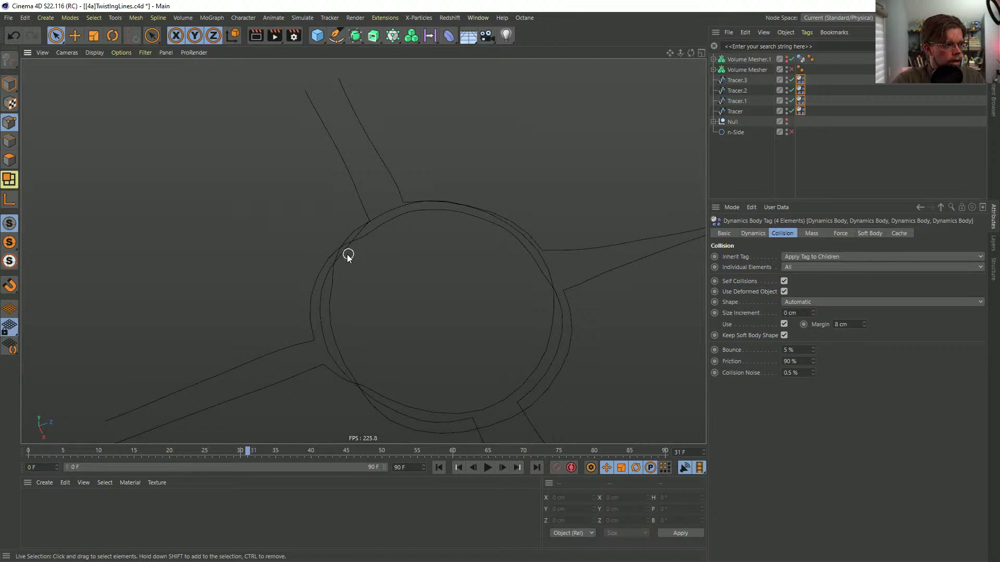
pyautogui.keyDown('alt'); pyautogui.moveTo(348, 255); pyautogui.dragTo(339, 229); pyautogui.keyUp('alt')
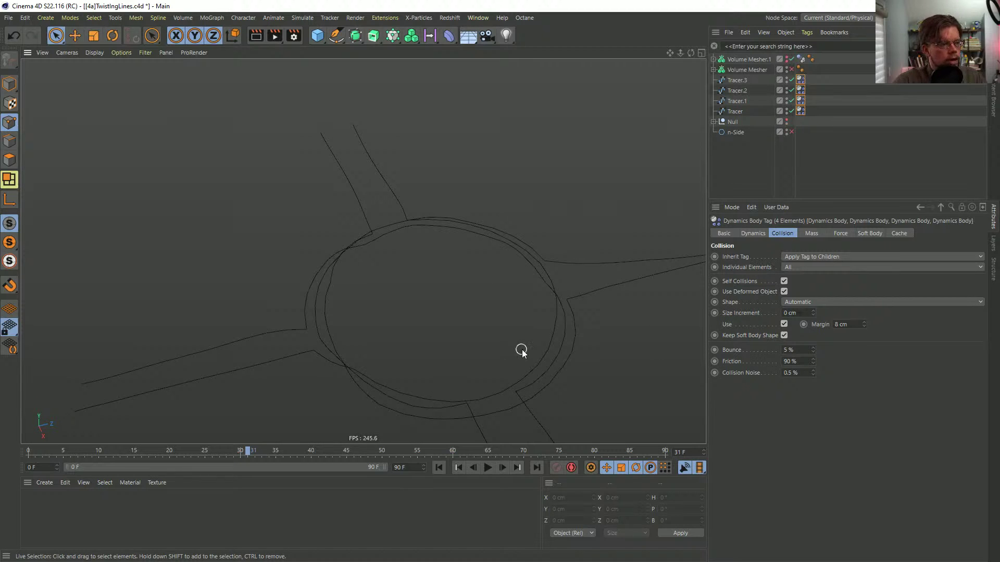
pyautogui.click(439, 467)
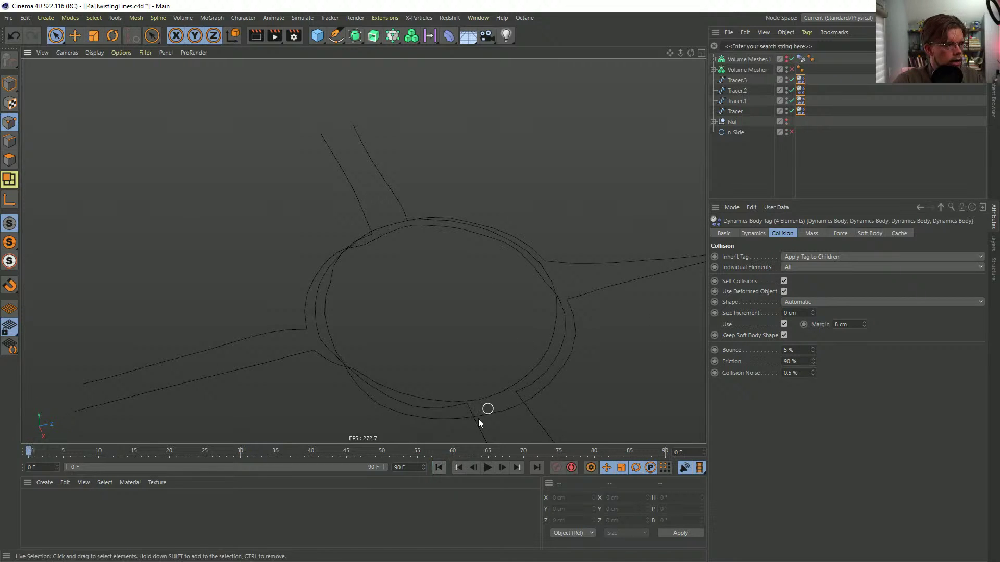
# - Put the Tracer.3 spline inside a new Sweep object as its child
pyautogui.click(737, 80)
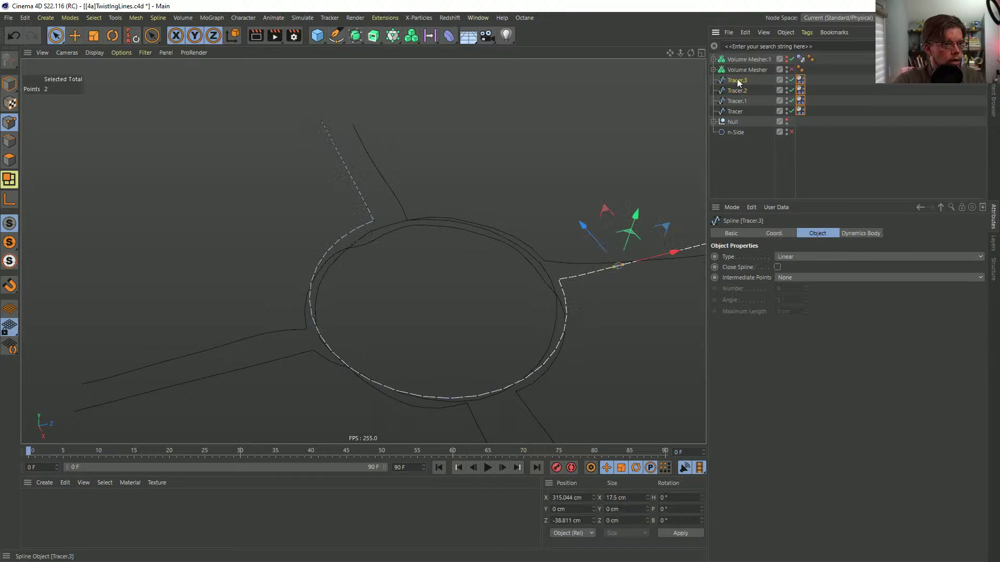
pyautogui.click(356, 37)
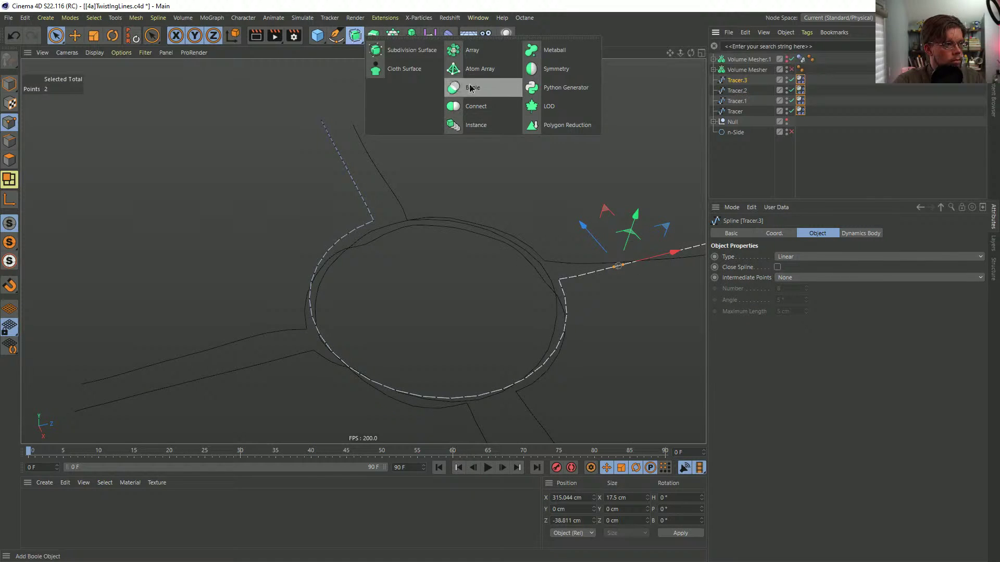
pyautogui.click(374, 35)
pyautogui.keyDown('alt'); pyautogui.click(411, 106); pyautogui.keyUp('alt')
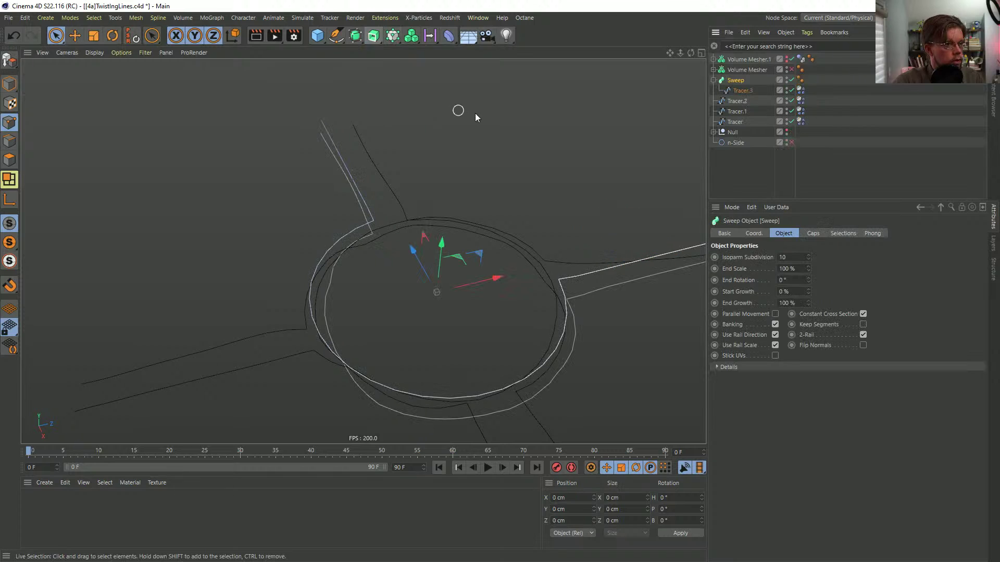
# - Add an n-Side profile spline to the Tracer.3 sweep and set its radius to 8 cm
pyautogui.click(336, 36)
pyautogui.keyDown('shift'); pyautogui.click(441, 106); pyautogui.keyUp('shift')
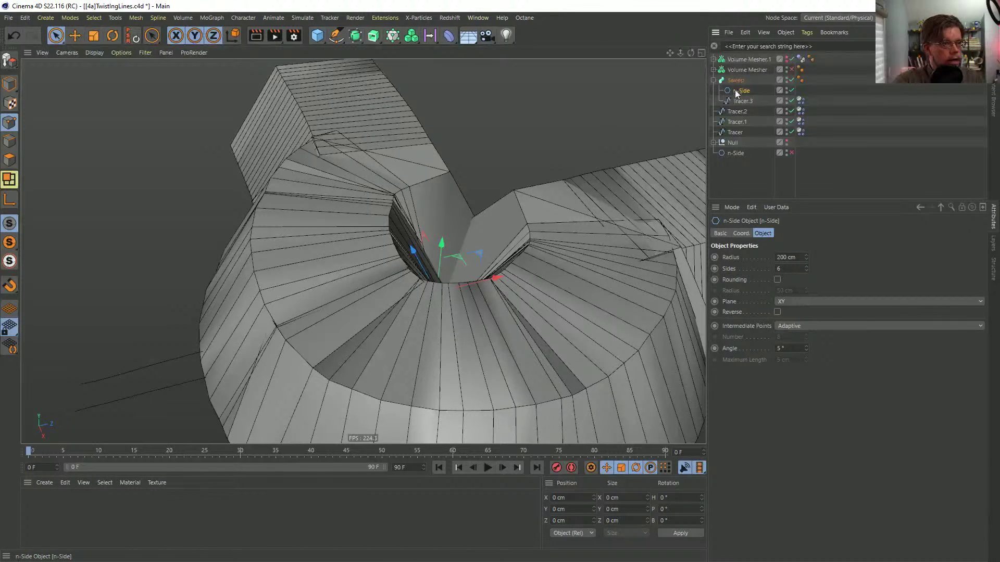
pyautogui.click(798, 258)
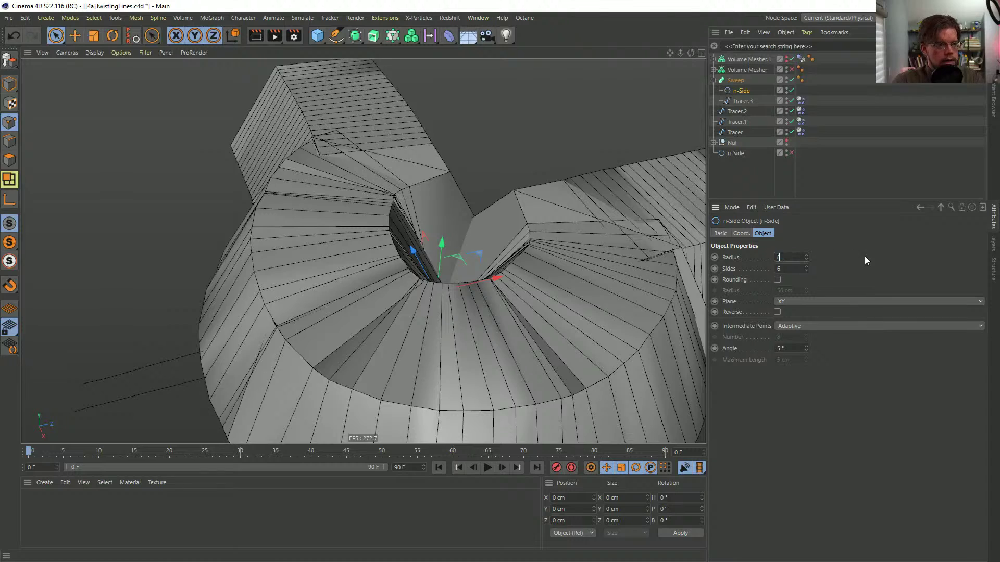
pyautogui.press('Return')
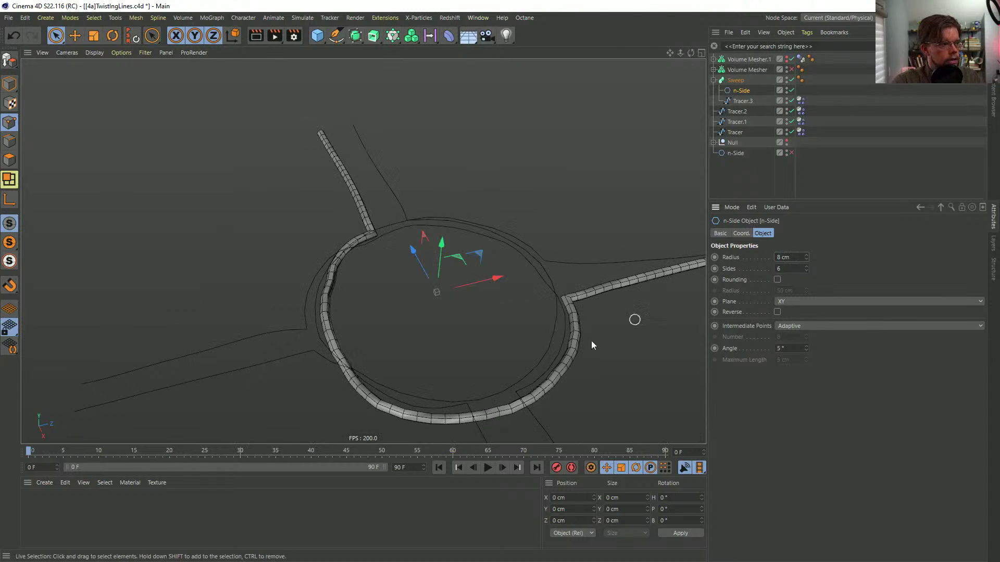
# - Wrap Tracer.2, Tracer.1 and Tracer each in its own Sweep object
pyautogui.click(736, 122)
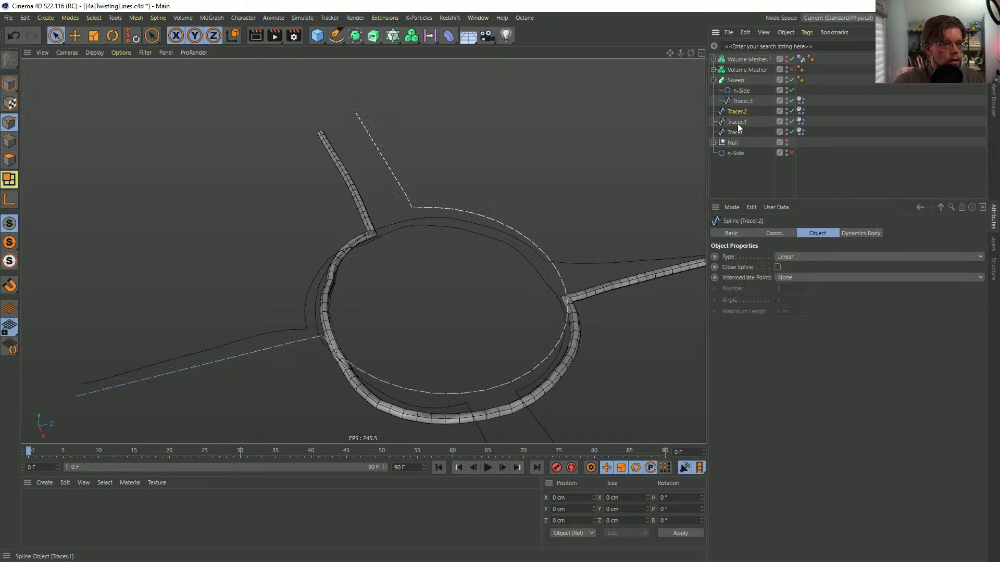
pyautogui.keyDown('shift'); pyautogui.click(735, 132); pyautogui.keyUp('shift')
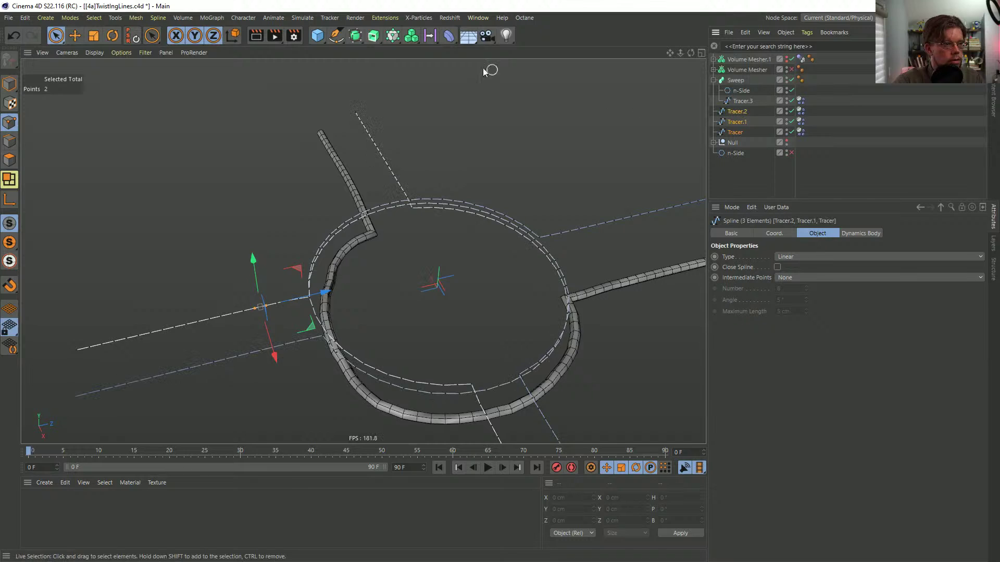
pyautogui.click(373, 35)
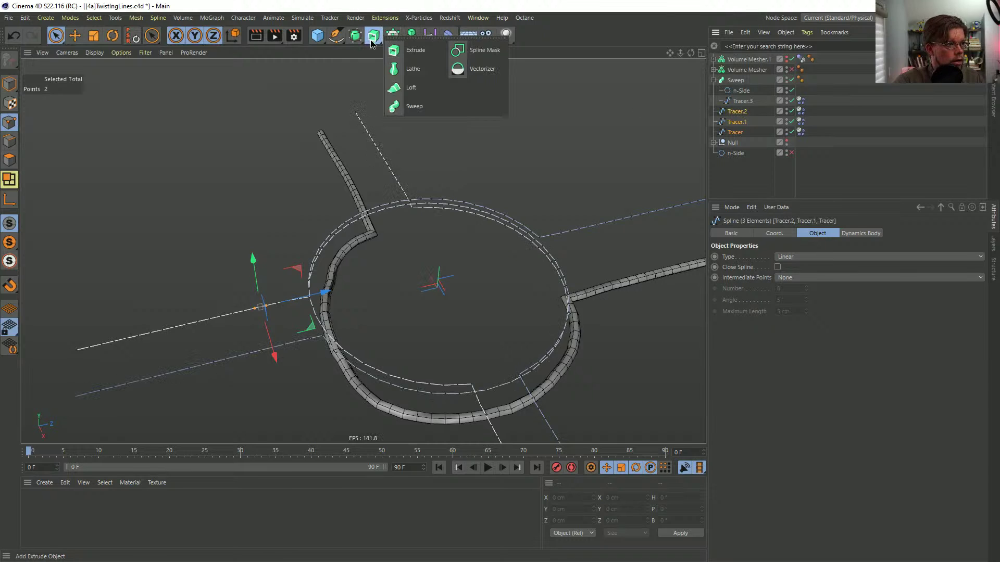
pyautogui.keyDown('alt'); pyautogui.click(438, 106); pyautogui.keyUp('alt')
# - Create an instance of the sweep's n-Side profile and place a copy as the first child of each of the other three sweeps
pyautogui.click(742, 91)
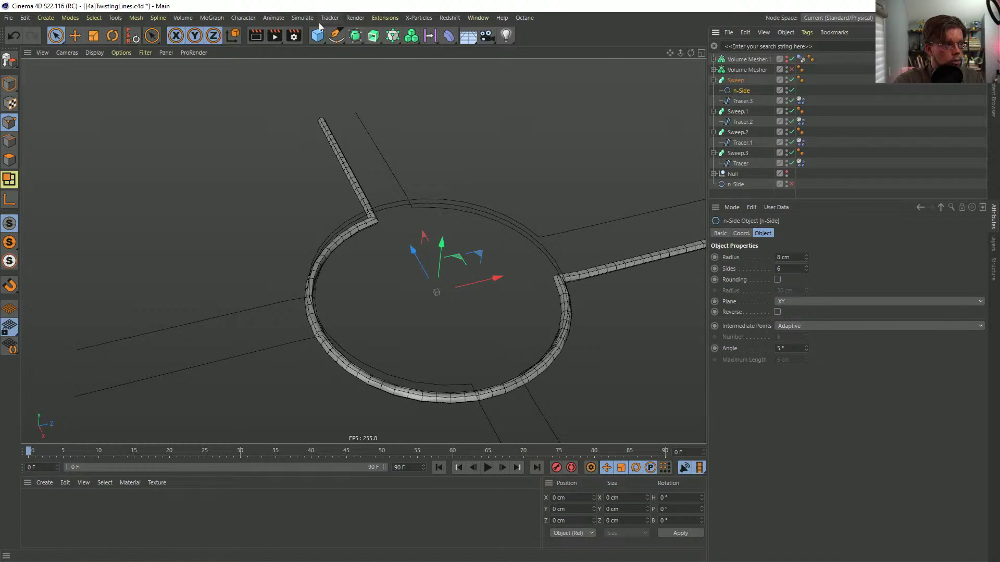
pyautogui.click(355, 36)
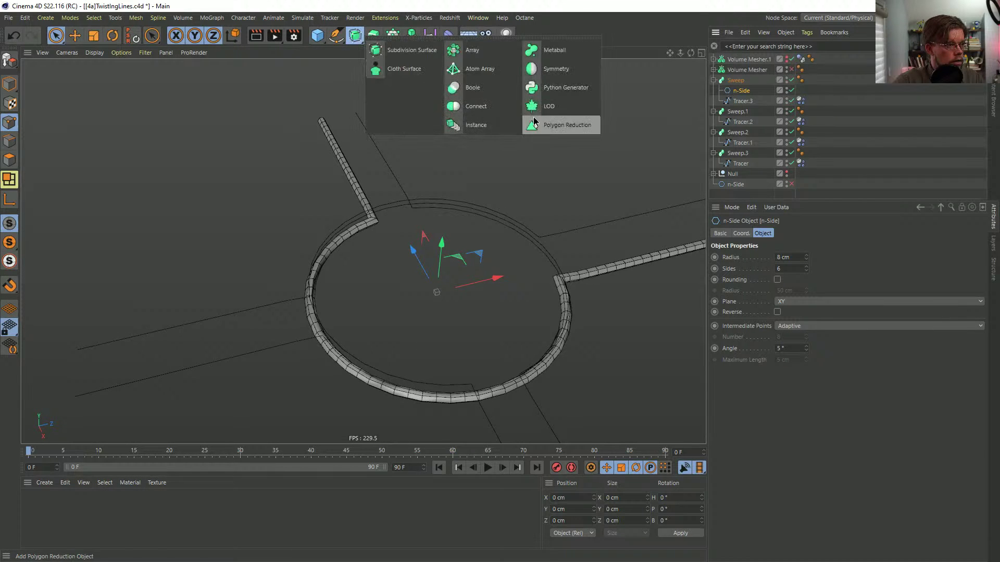
pyautogui.click(476, 125)
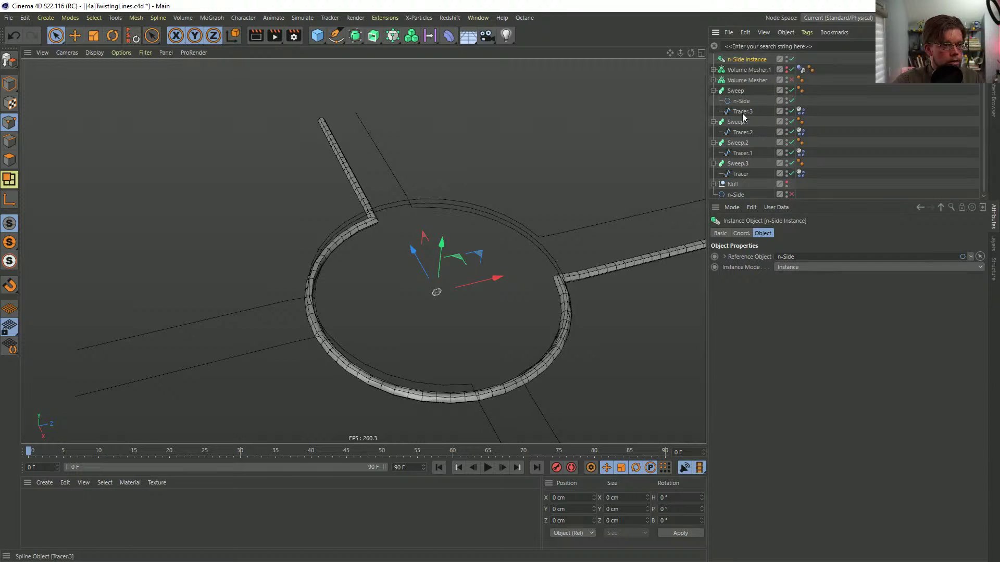
pyautogui.moveTo(749, 59); pyautogui.dragTo(749, 185)
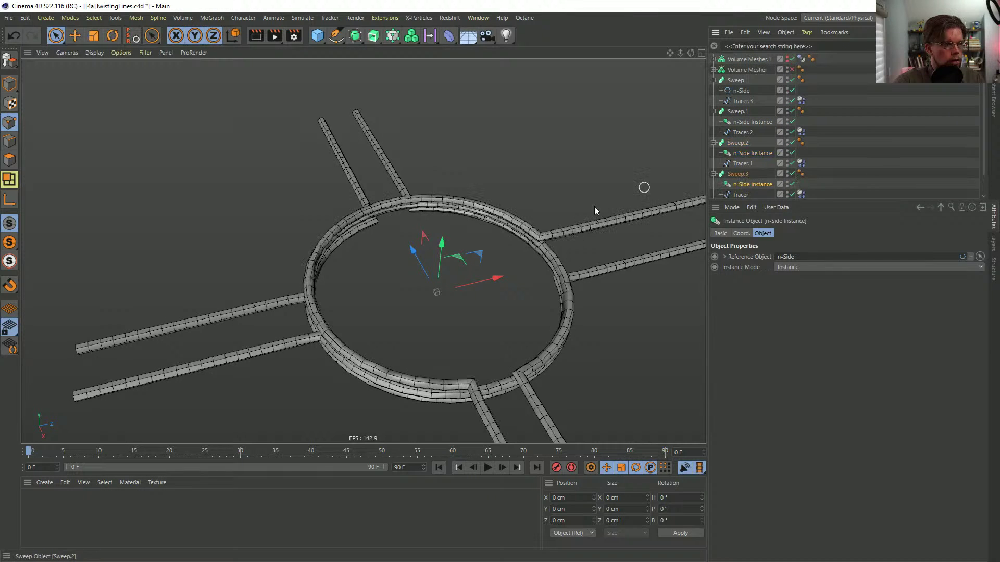
# - Save the scene with the four swept tubes as a new version named [4b]TwistingLines.c4d
pyautogui.moveTo(493, 339)
pyautogui.keyDown('alt'); pyautogui.mouseDown()
pyautogui.moveTo(479, 319)
pyautogui.moveTo(484, 355)
pyautogui.mouseUp(); pyautogui.keyUp('alt')
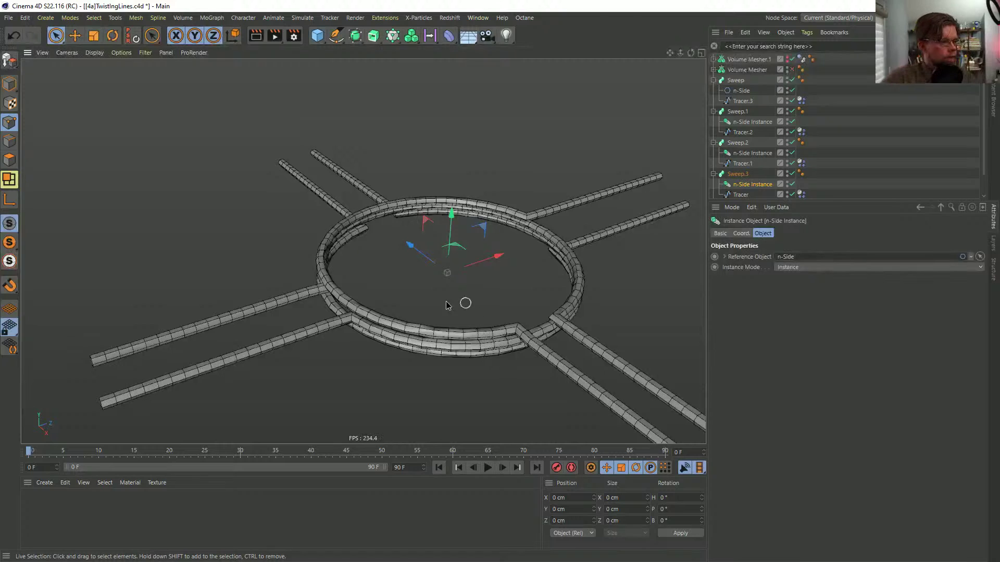
pyautogui.keyDown('alt'); pyautogui.moveTo(446, 304); pyautogui.dragTo(398, 297); pyautogui.keyUp('alt')
pyautogui.hotkey('ctrl', 'shift', 's')
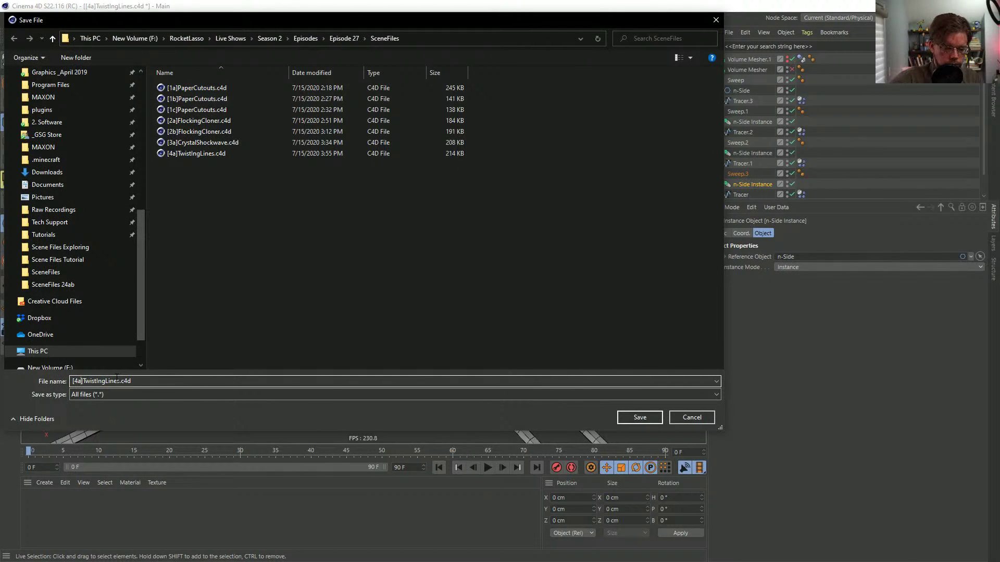
pyautogui.press('BackSpace')
pyautogui.write('b')
pyautogui.press('Return')
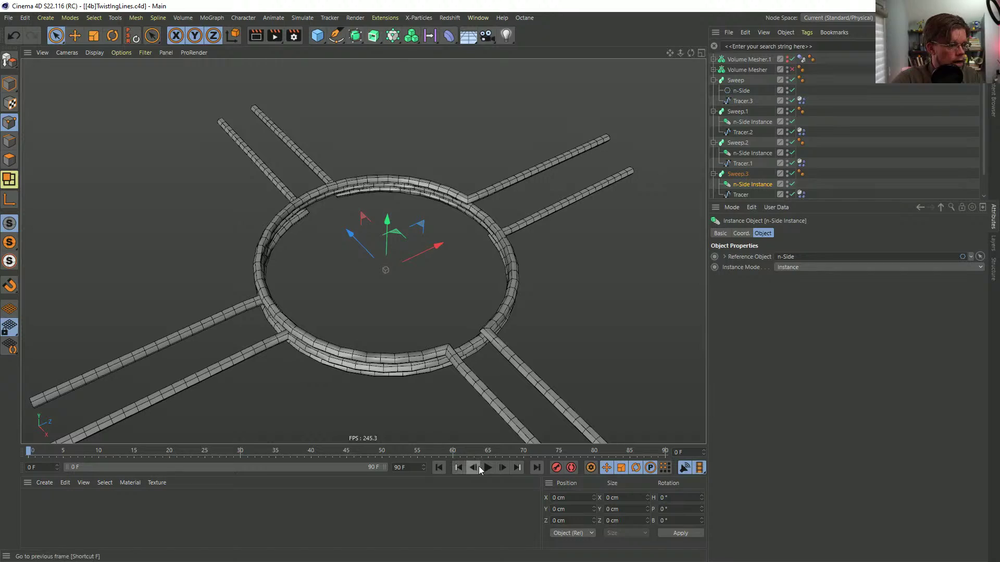
# - Play the swept-tube simulation twice from the start to examine how the tubes collide, and return to frame 0
pyautogui.click(487, 468)
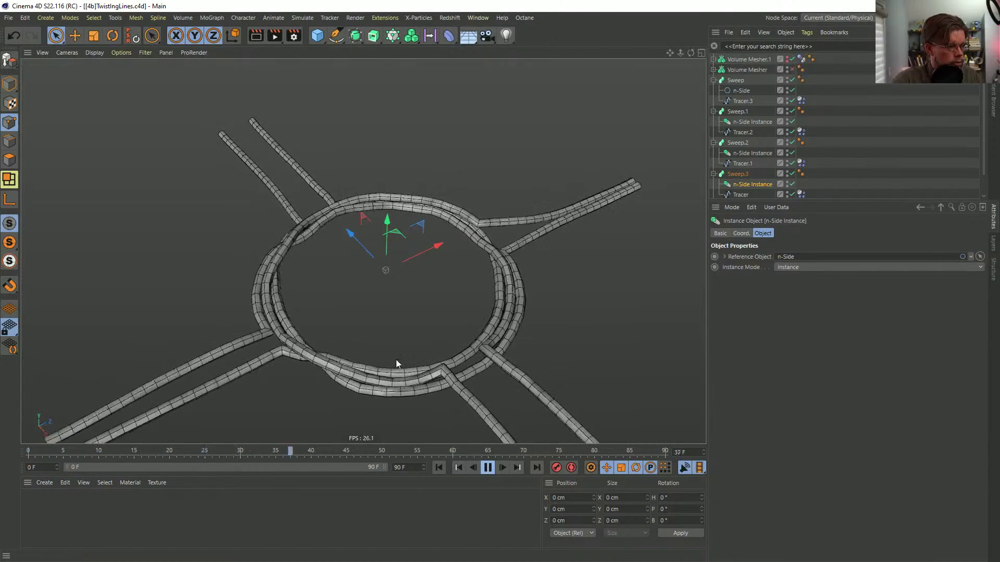
pyautogui.click(486, 468)
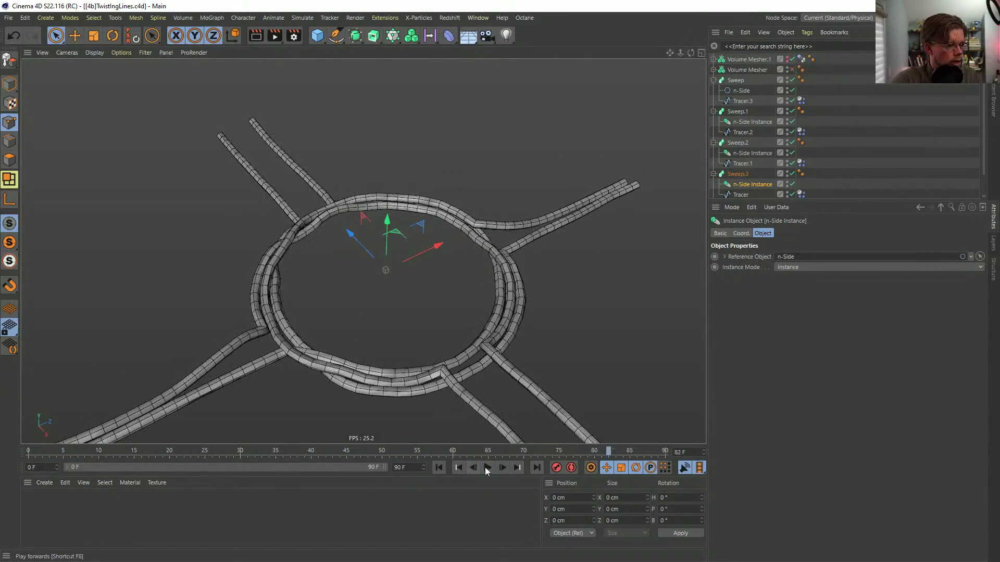
pyautogui.click(438, 468)
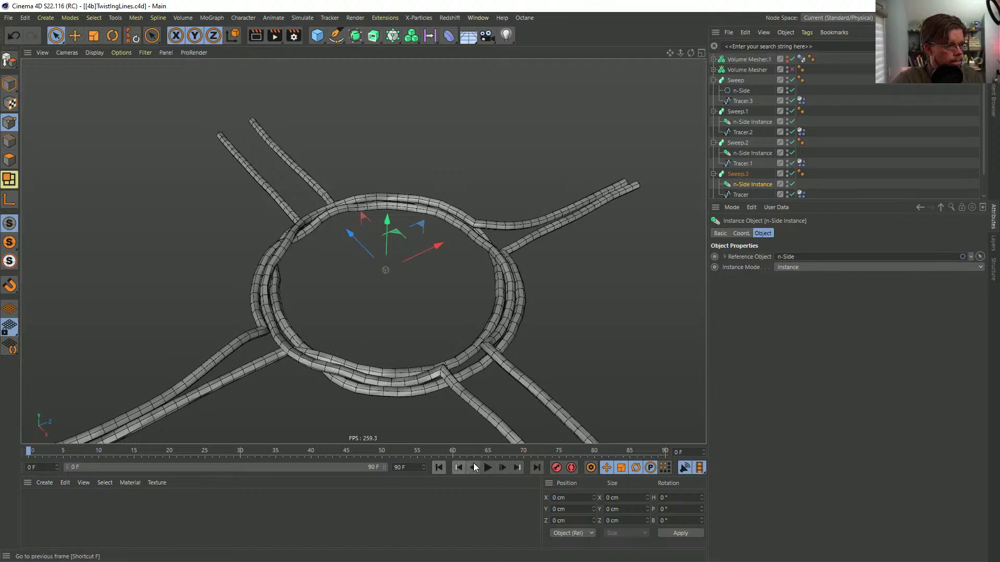
pyautogui.click(487, 467)
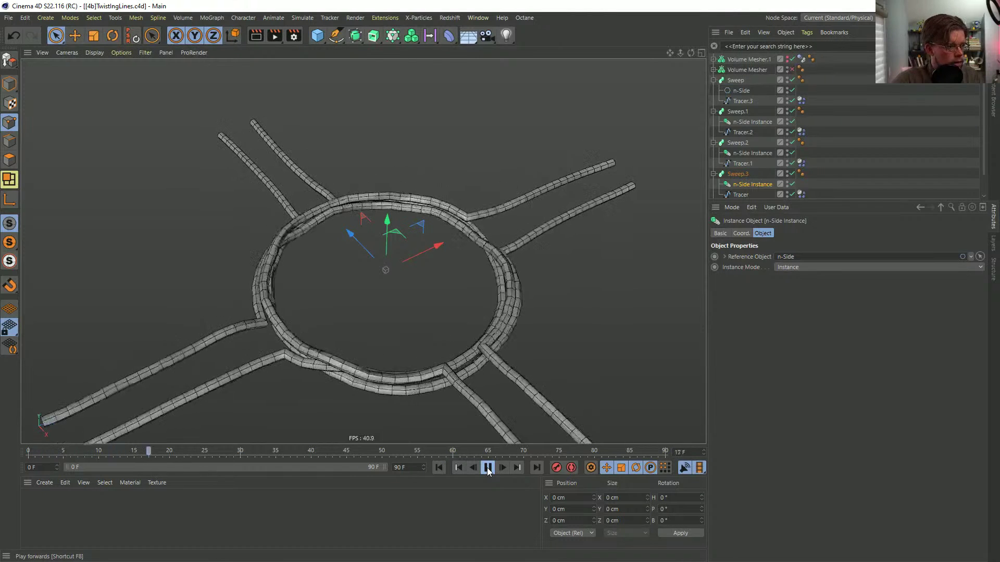
pyautogui.click(486, 467)
pyautogui.click(439, 468)
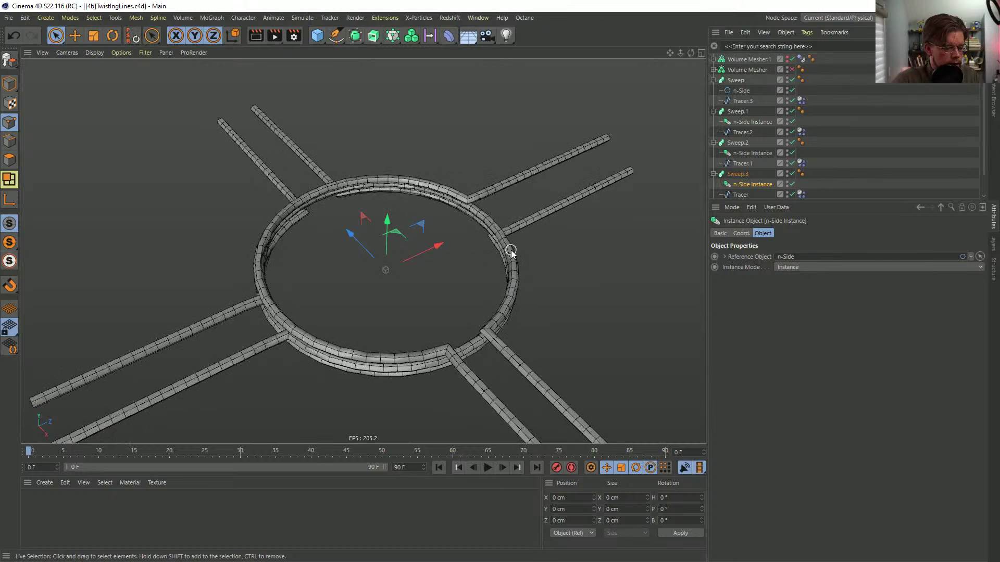
# - Set the project's dynamics gravity to 0 cm and test the simulation, returning to frame 0
pyautogui.hotkey('ctrl', 'd')
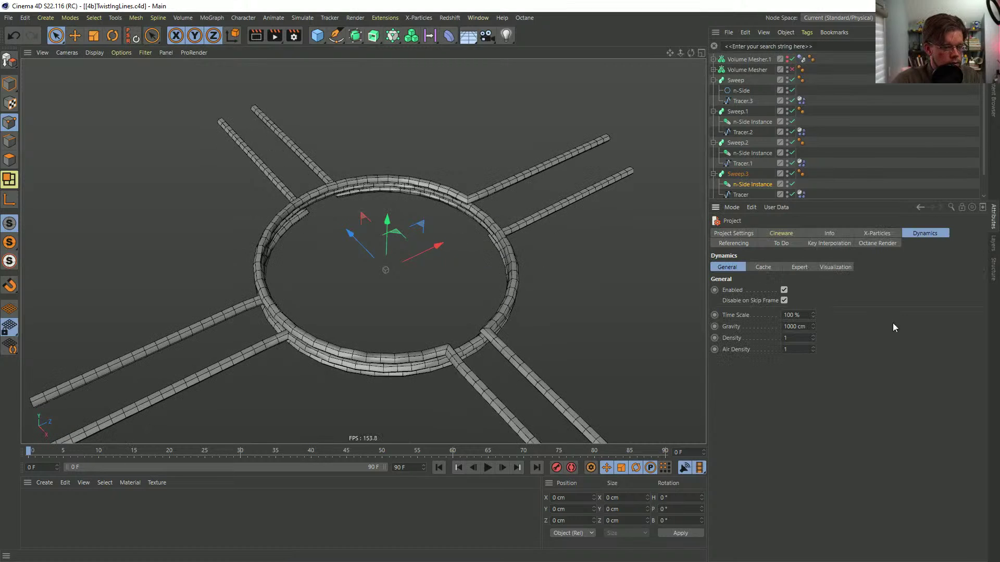
pyautogui.click(805, 269)
pyautogui.click(734, 269)
pyautogui.click(797, 327)
pyautogui.write('0')
pyautogui.press('Return')
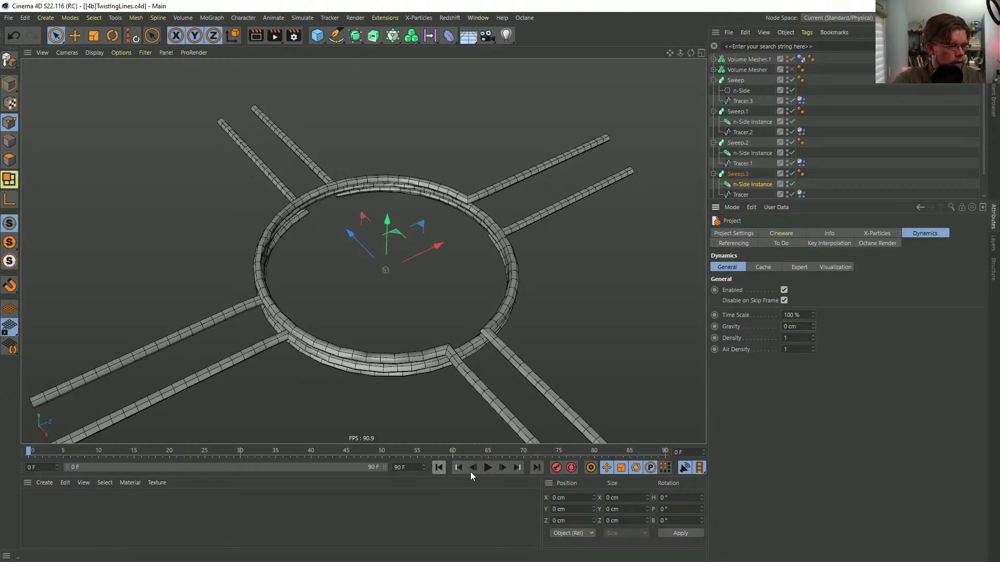
pyautogui.click(486, 467)
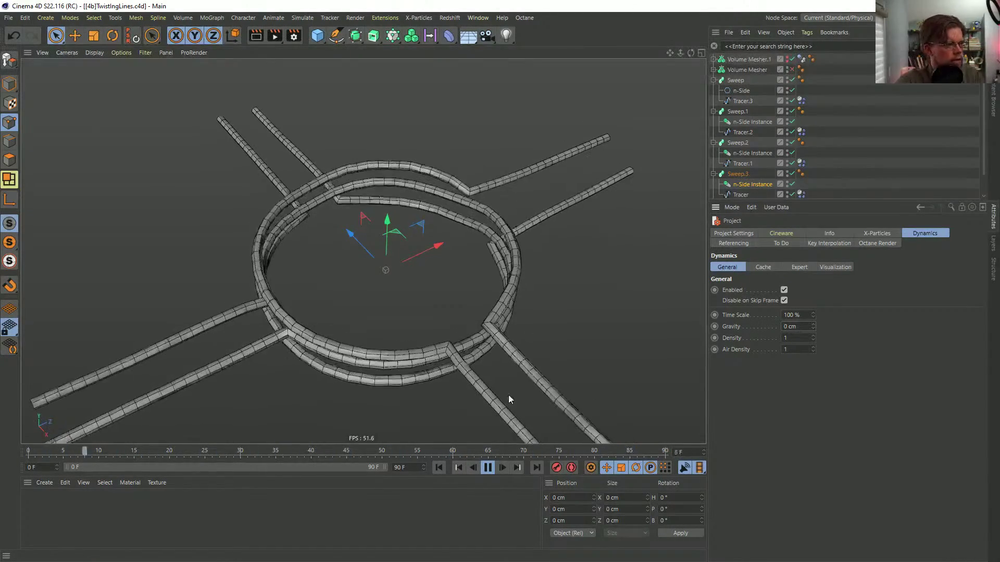
pyautogui.click(487, 468)
pyautogui.click(440, 470)
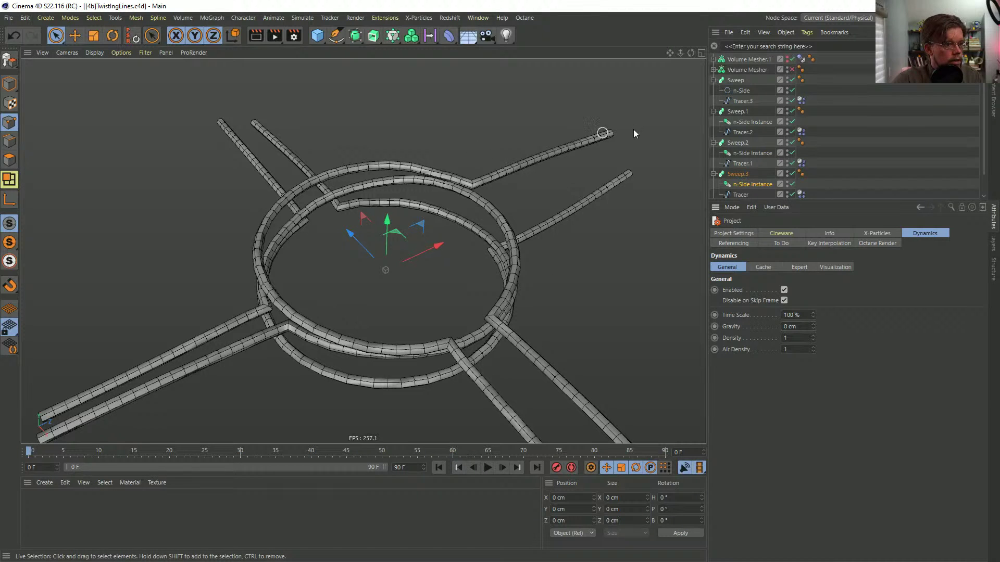
# - Add a dynamics Force object and set its strength to 11 cm during simulation playback, stopping around frame 51
pyautogui.click(304, 16)
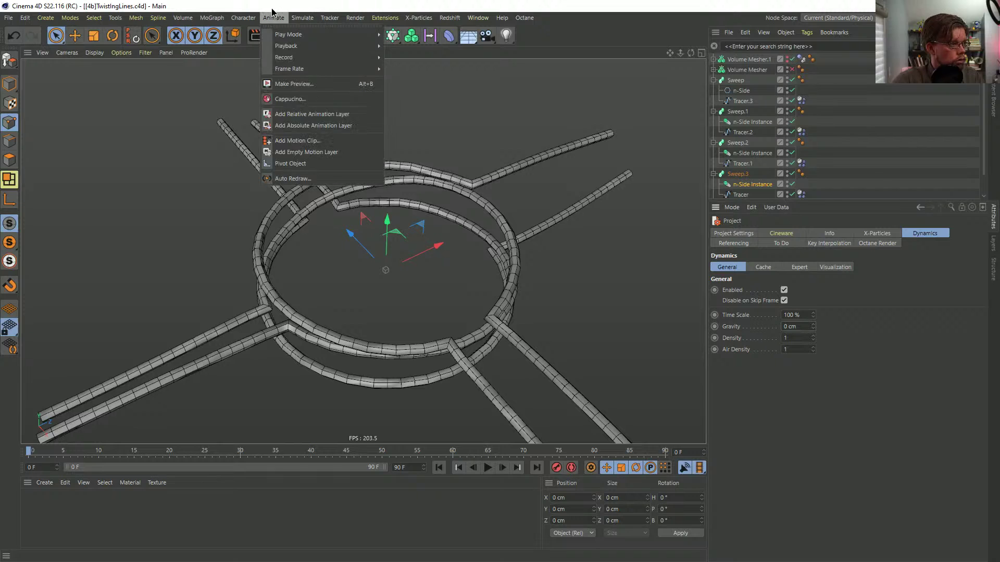
pyautogui.moveTo(311, 52)
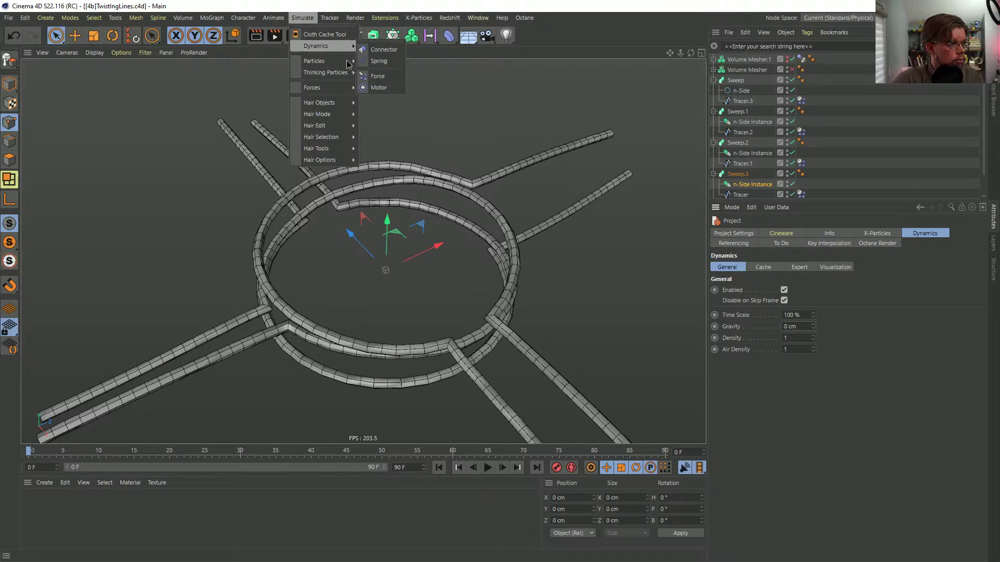
pyautogui.click(377, 76)
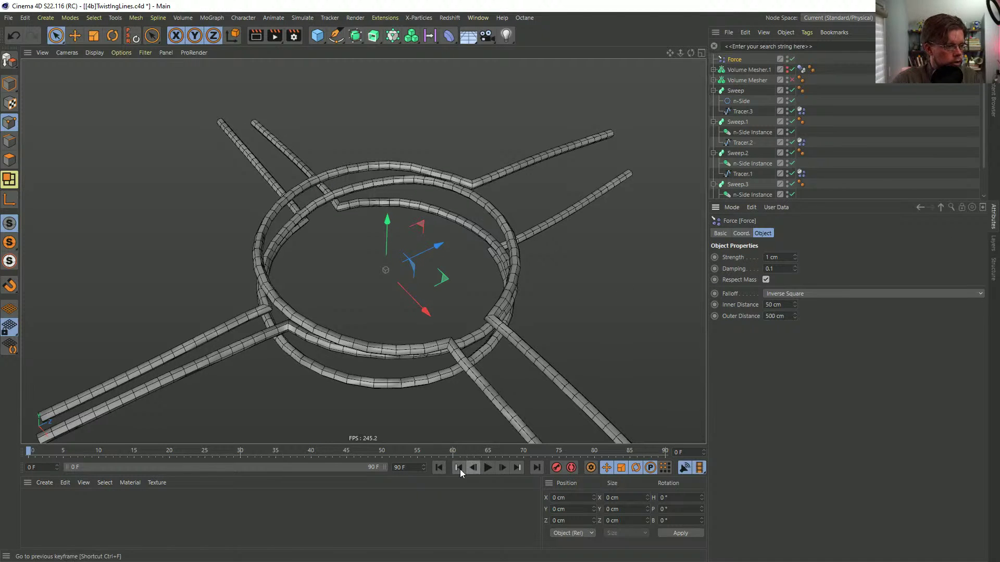
pyautogui.click(489, 468)
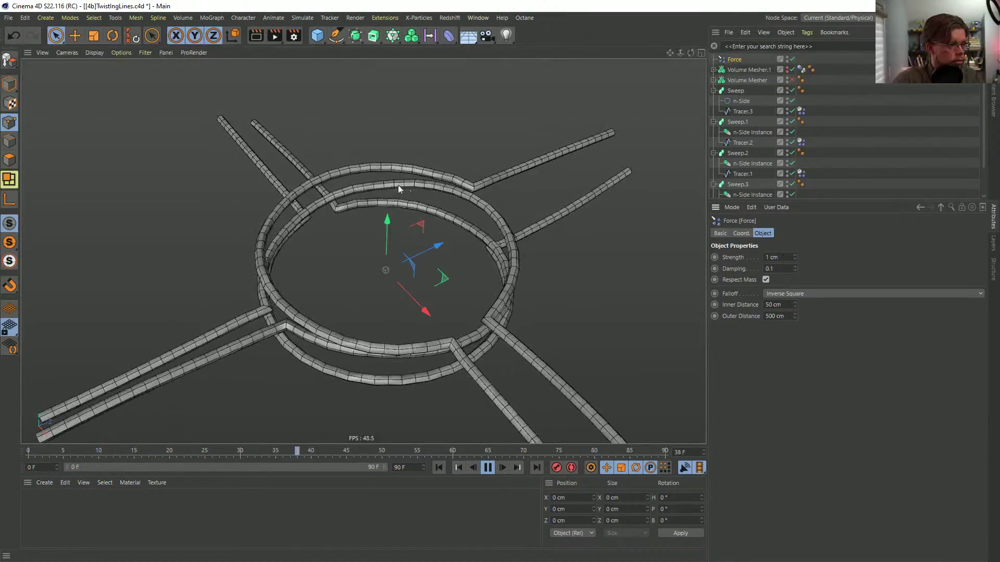
pyautogui.write('1')
pyautogui.press('Return')
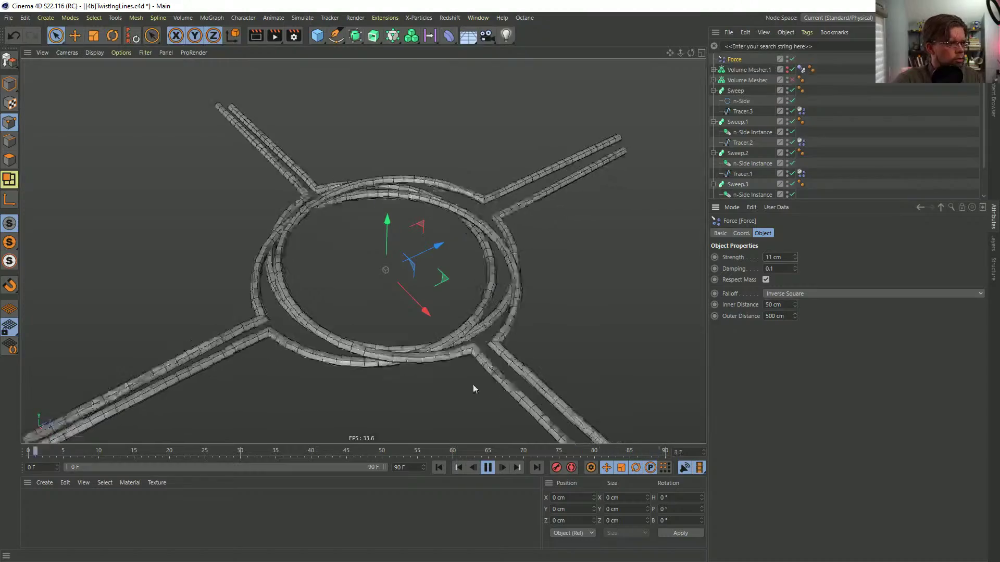
pyautogui.click(488, 470)
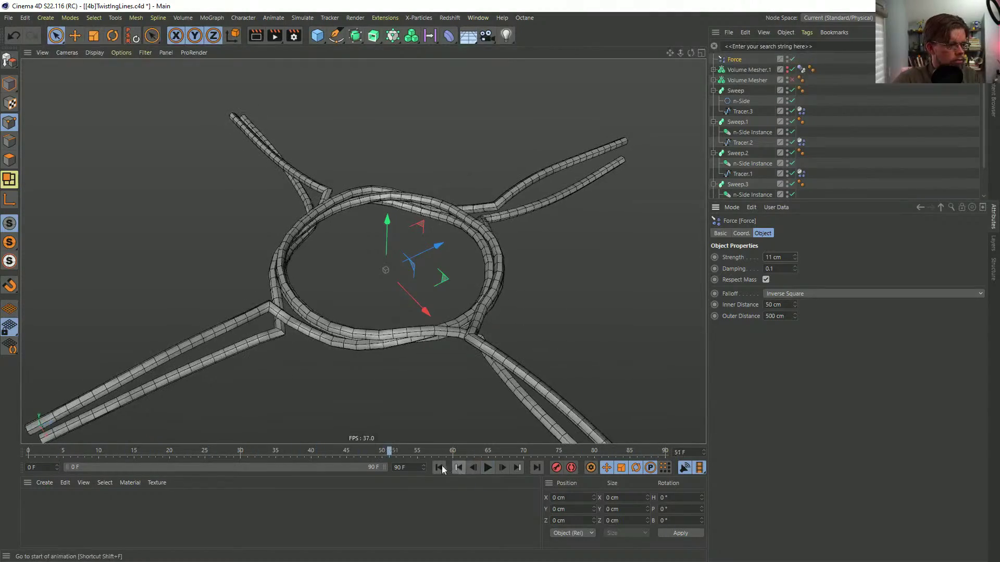
# - Create a new n-Side spline around the scene centre on the XZ plane with 64 sides
pyautogui.keyDown('alt'); pyautogui.moveTo(363, 251); pyautogui.dragTo(437, 339); pyautogui.keyUp('alt')
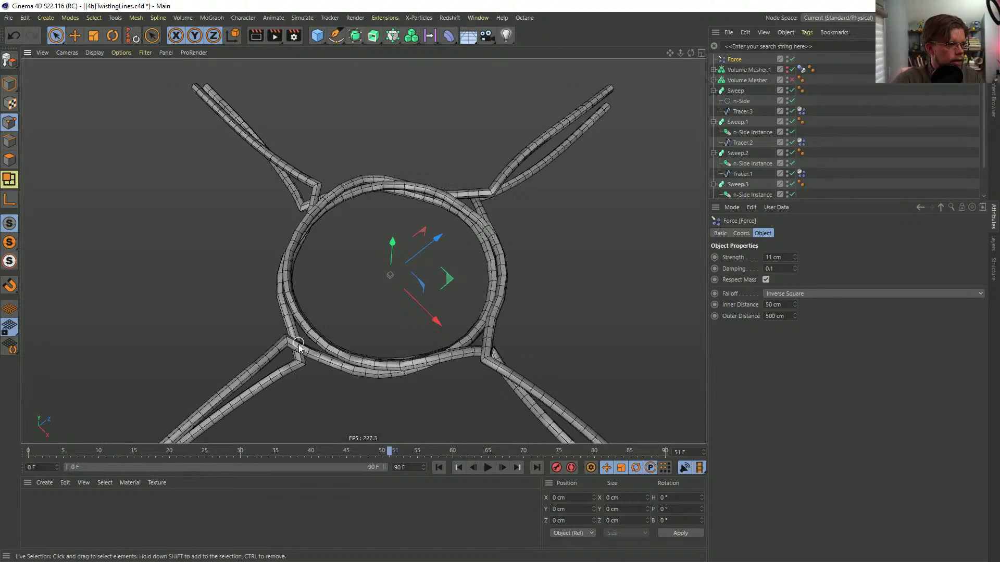
pyautogui.keyDown('alt'); pyautogui.moveTo(329, 339); pyautogui.dragTo(655, 117); pyautogui.keyUp('alt')
pyautogui.keyDown('alt'); pyautogui.moveTo(653, 194); pyautogui.dragTo(485, 382); pyautogui.keyUp('alt')
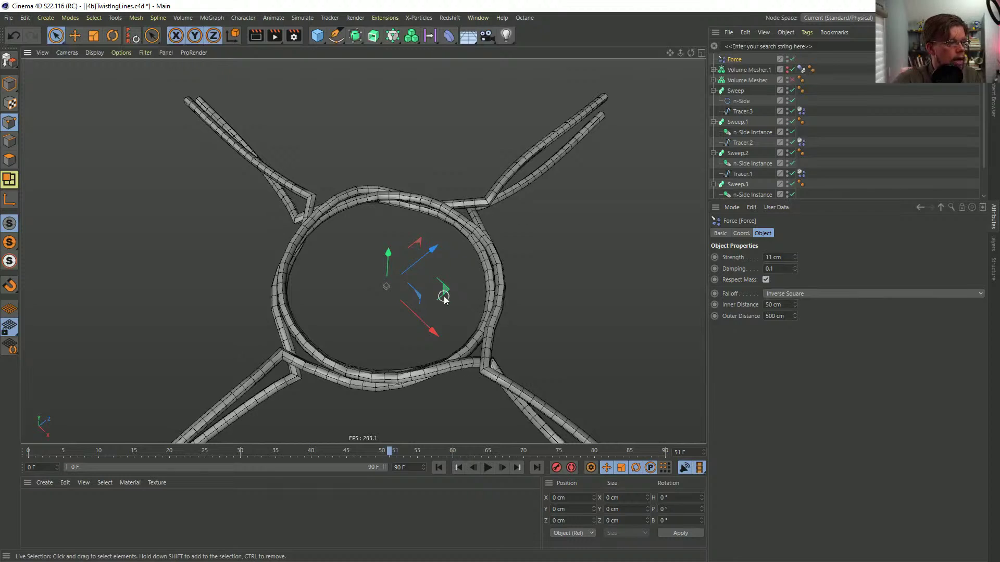
pyautogui.keyDown('alt'); pyautogui.moveTo(443, 296); pyautogui.dragTo(482, 311); pyautogui.keyUp('alt')
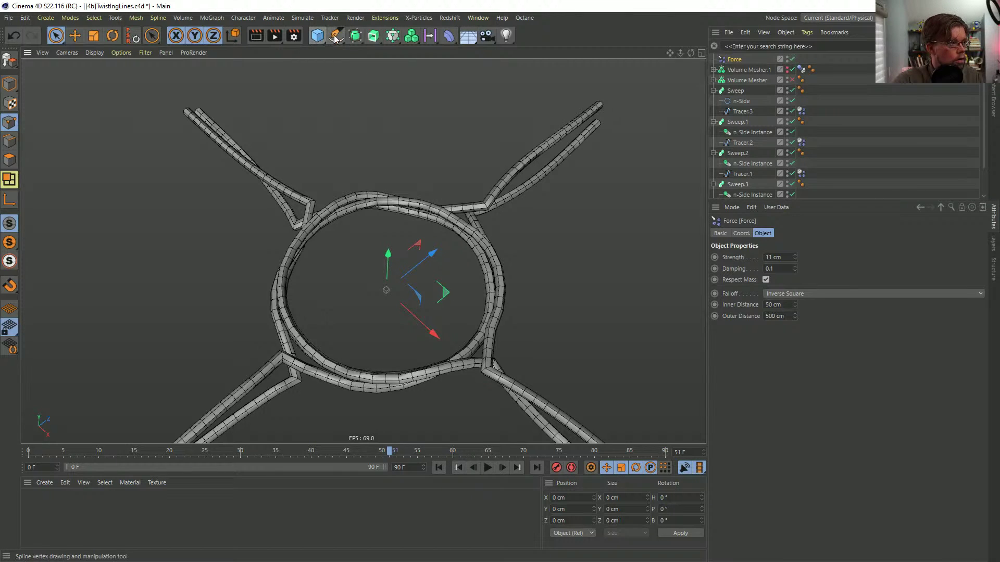
pyautogui.moveTo(337, 38); pyautogui.dragTo(384, 128)
pyautogui.click(440, 106)
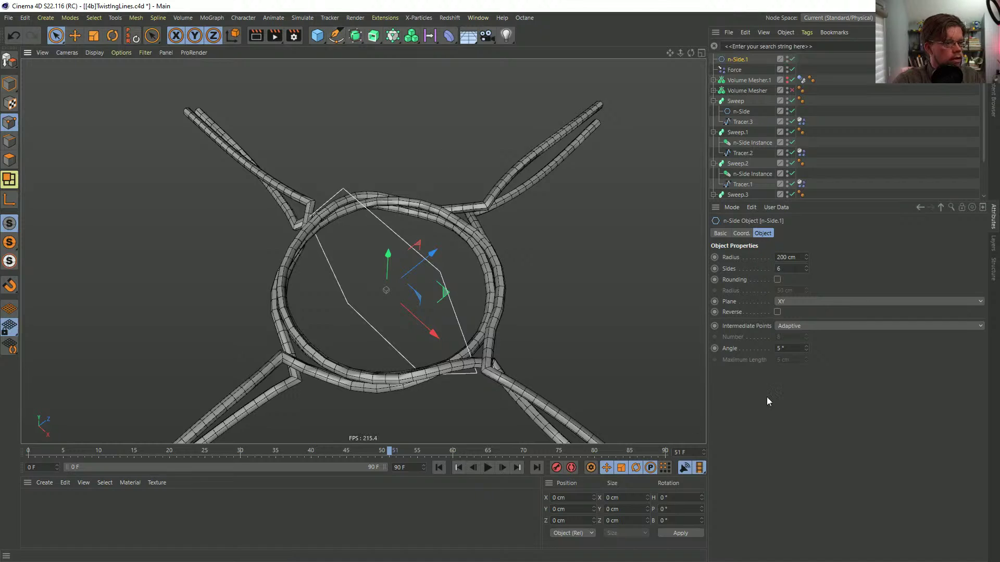
pyautogui.click(784, 304)
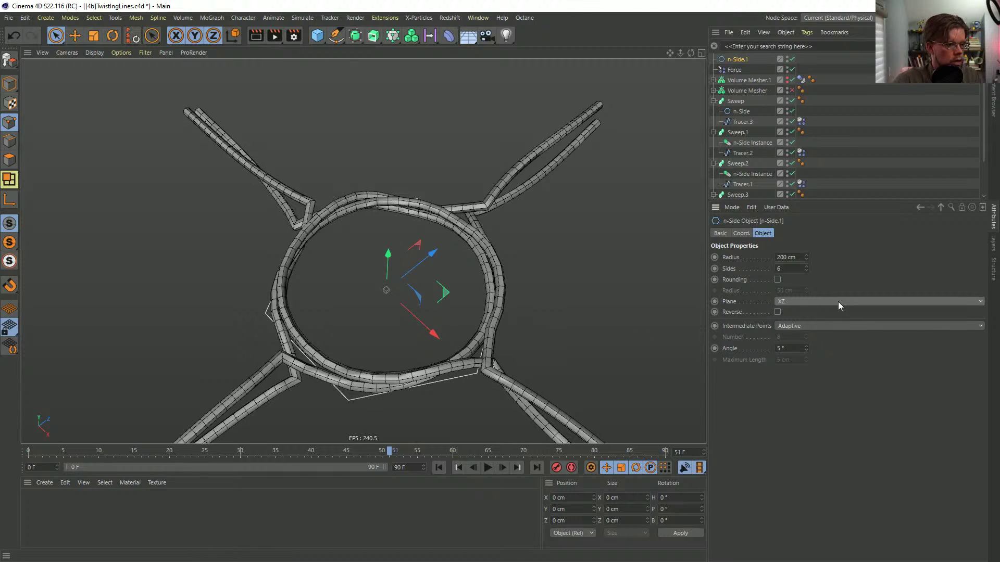
pyautogui.doubleClick(794, 269)
pyautogui.write('64')
pyautogui.press('Return')
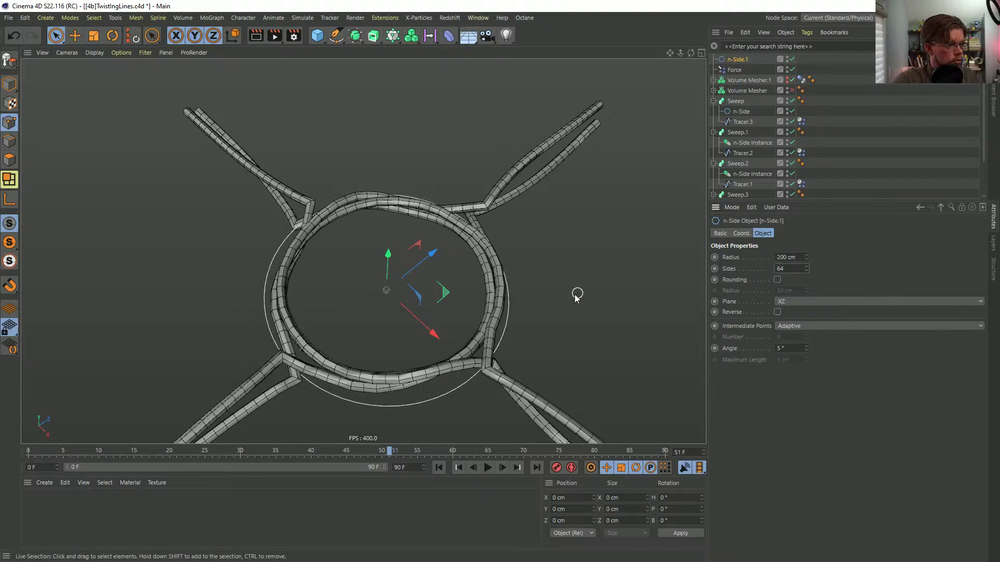
# - Scale the new n-Side ring down to a radius of about 177 cm
pyautogui.press('t')
pyautogui.moveTo(564, 256); pyautogui.dragTo(441, 397)
pyautogui.press('e')
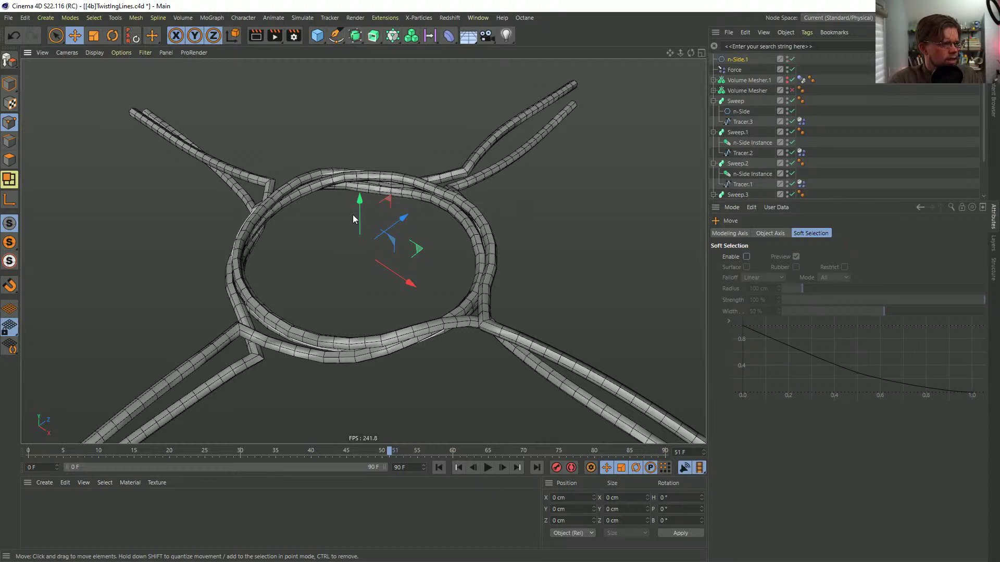
pyautogui.click(740, 60)
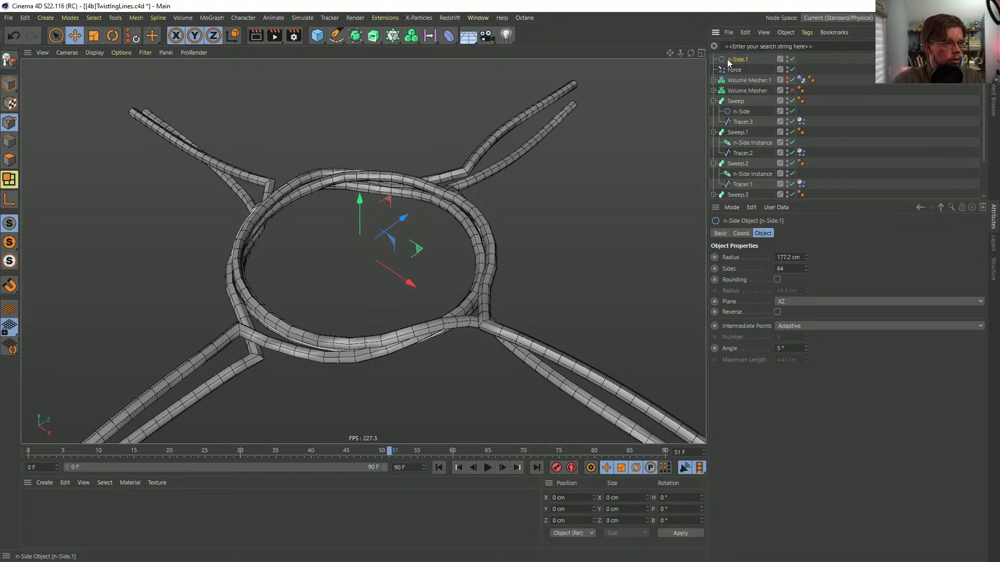
# - Add a Field Force object to the scene
pyautogui.click(136, 18)
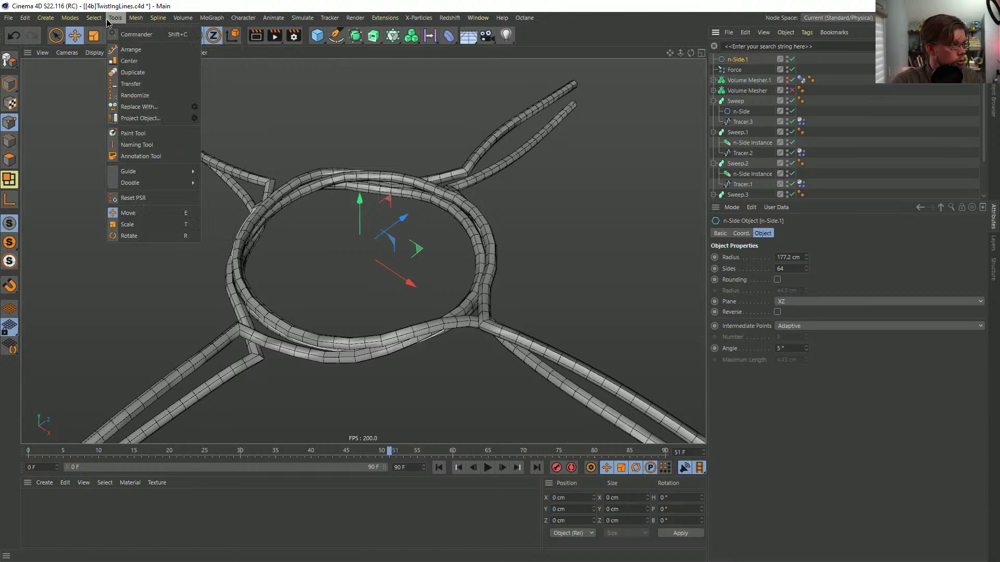
pyautogui.moveTo(303, 18)
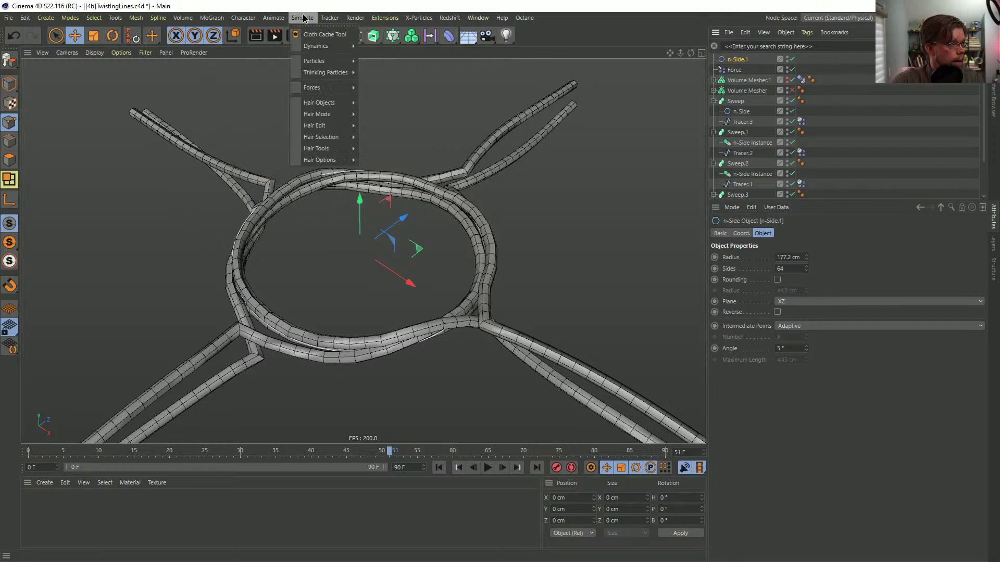
pyautogui.moveTo(324, 48)
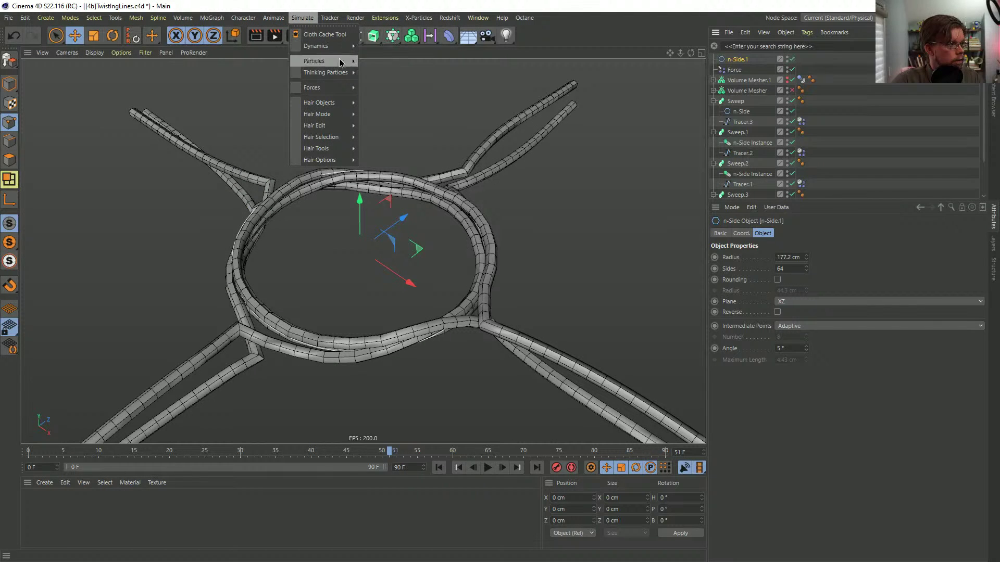
pyautogui.moveTo(324, 87)
pyautogui.click(384, 125)
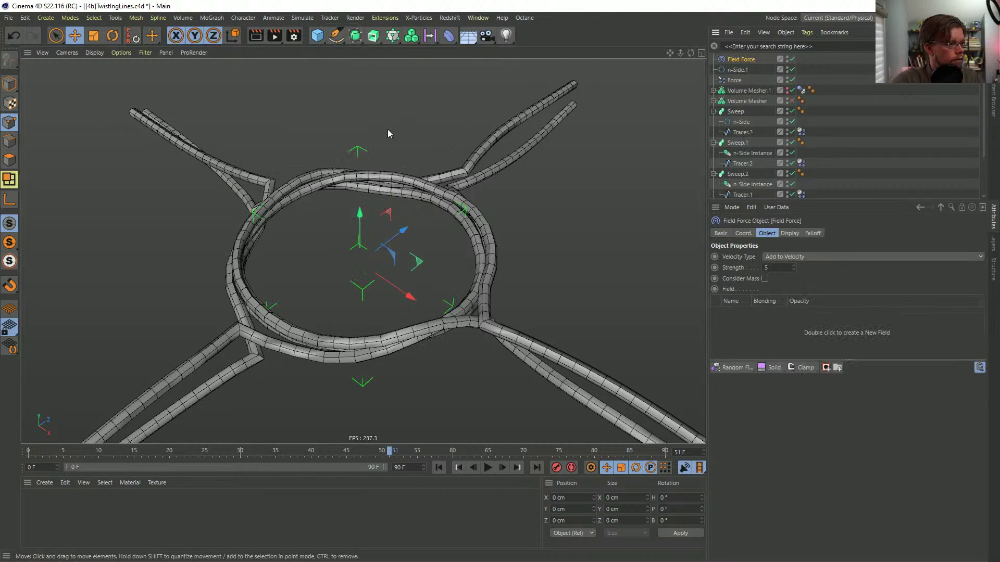
# - Set the Field Force's display line density to 100 % and its display box size to 500 × 0 × 500 cm
pyautogui.click(814, 233)
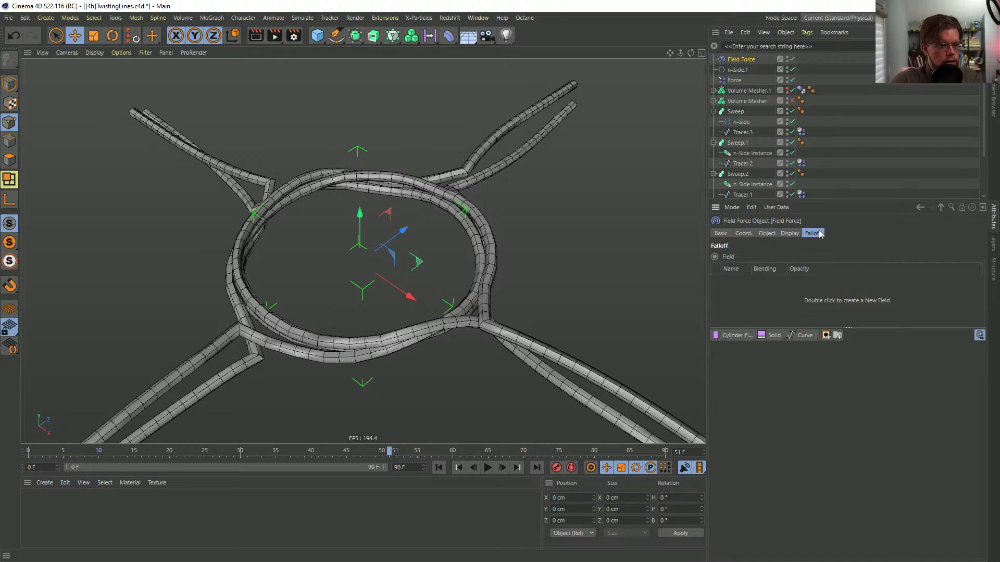
pyautogui.click(789, 234)
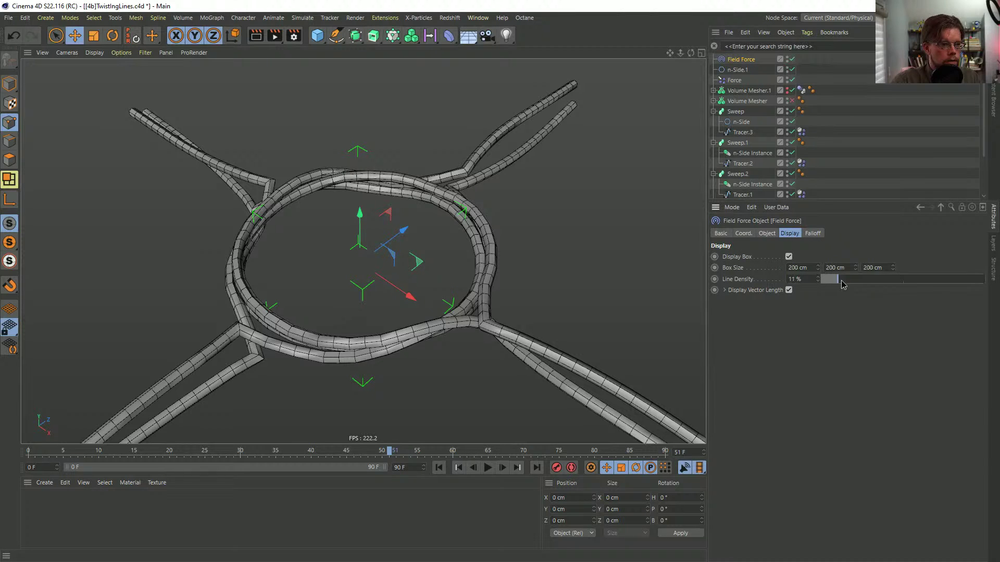
pyautogui.moveTo(842, 284); pyautogui.dragTo(966, 286)
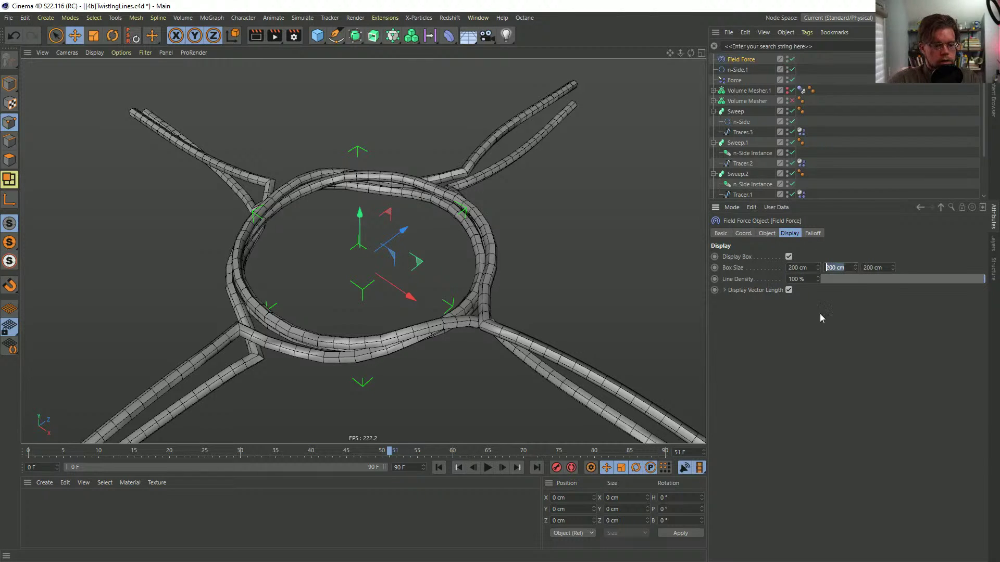
pyautogui.write('0')
pyautogui.press('Return')
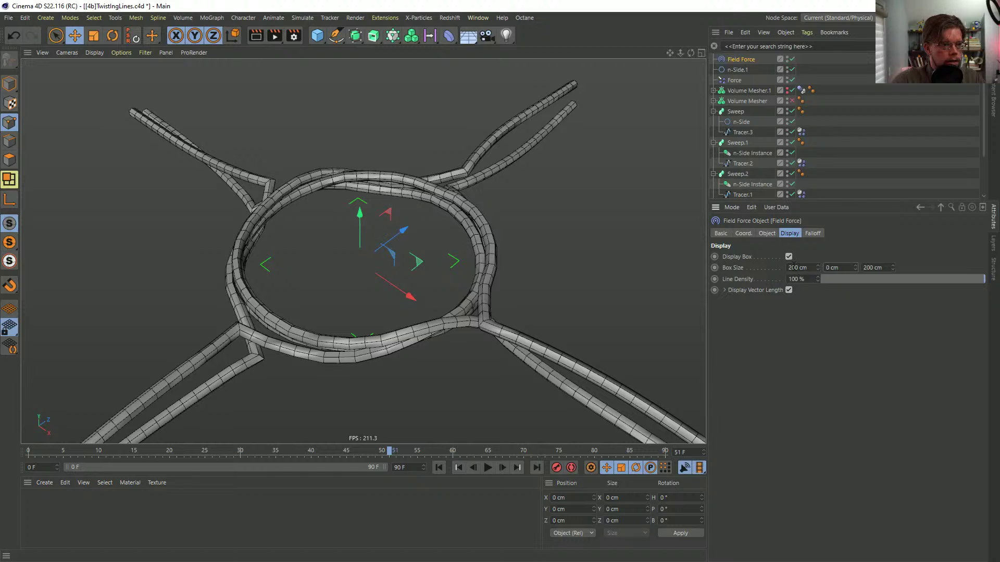
pyautogui.doubleClick(867, 267)
pyautogui.write('500')
pyautogui.press('Return')
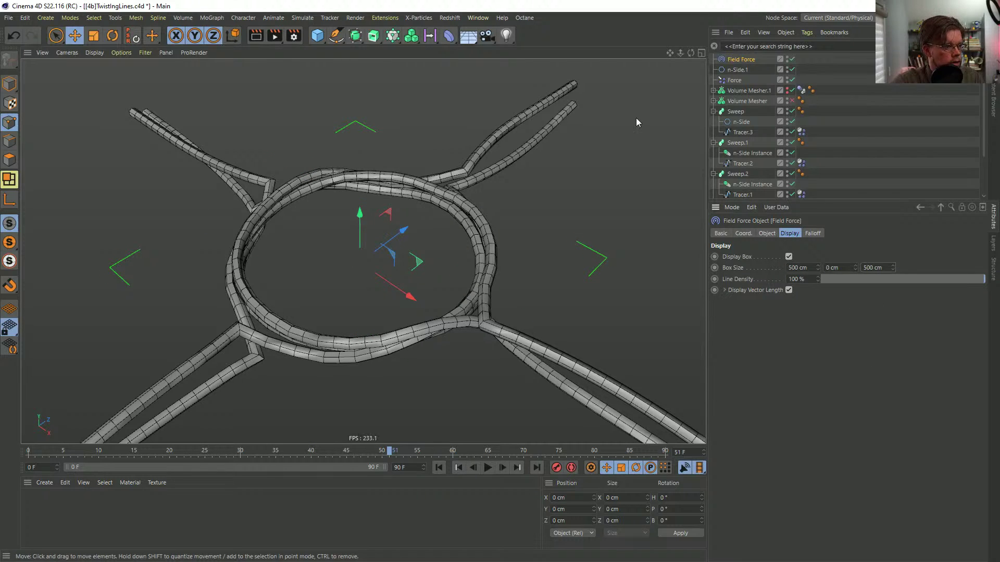
# - Add the new n-Side ring to the Field Force's field list and set its Distance Mode to Radius
pyautogui.click(767, 233)
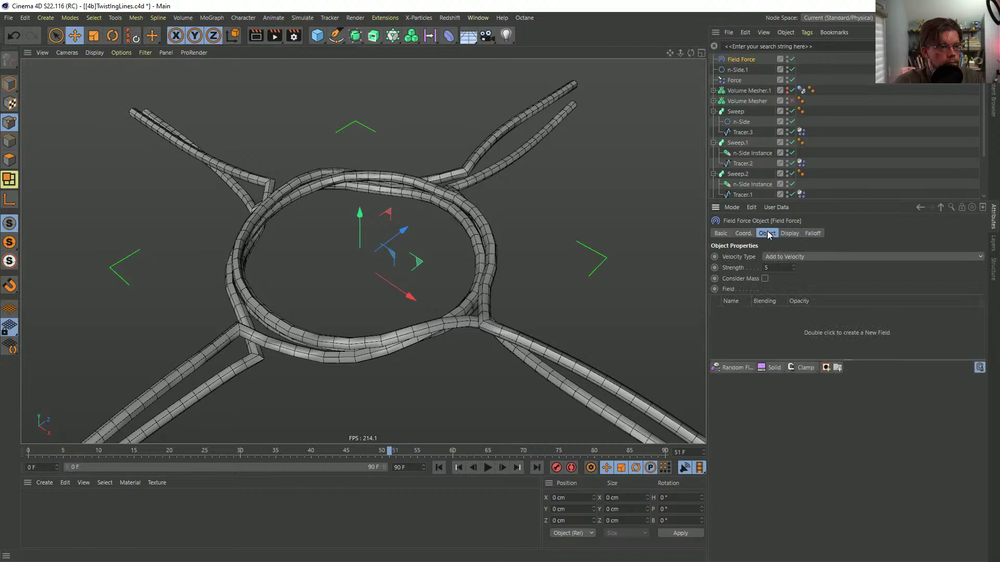
pyautogui.click(745, 314)
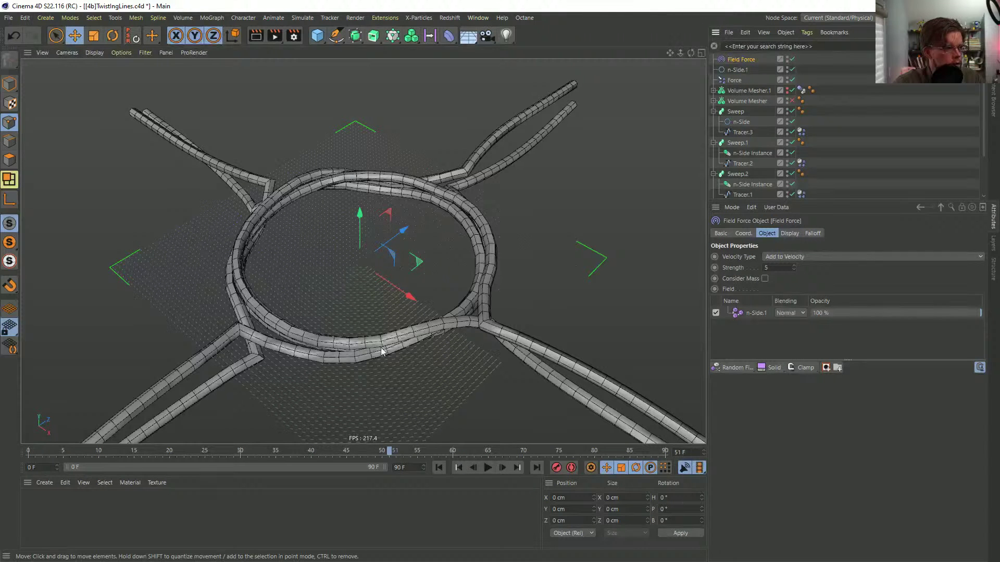
pyautogui.click(765, 312)
pyautogui.click(796, 430)
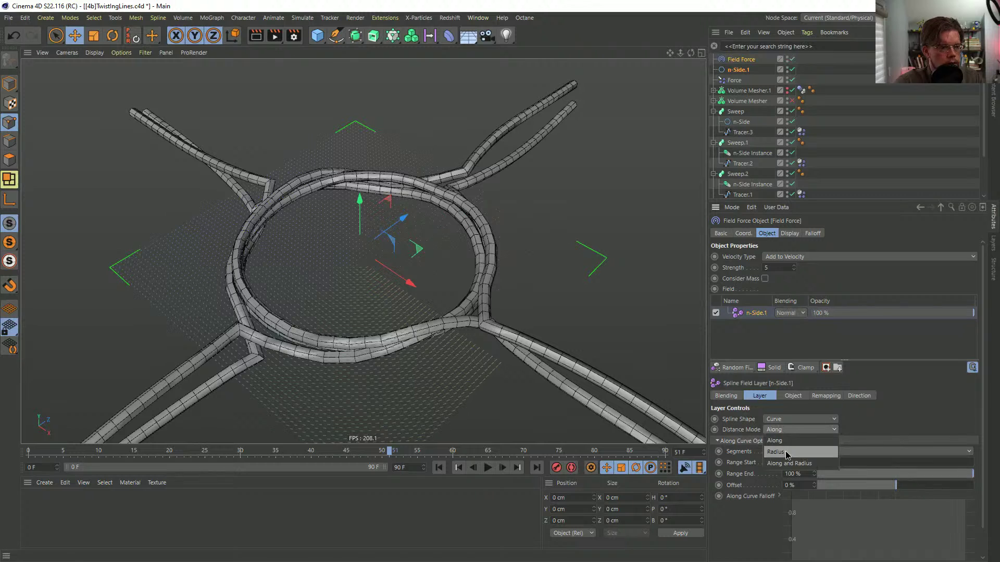
pyautogui.click(780, 441)
# - Set the ring's spline field radius to 100 cm and its remapping Inner Offset to 100 %
pyautogui.moveTo(816, 451); pyautogui.dragTo(844, 460)
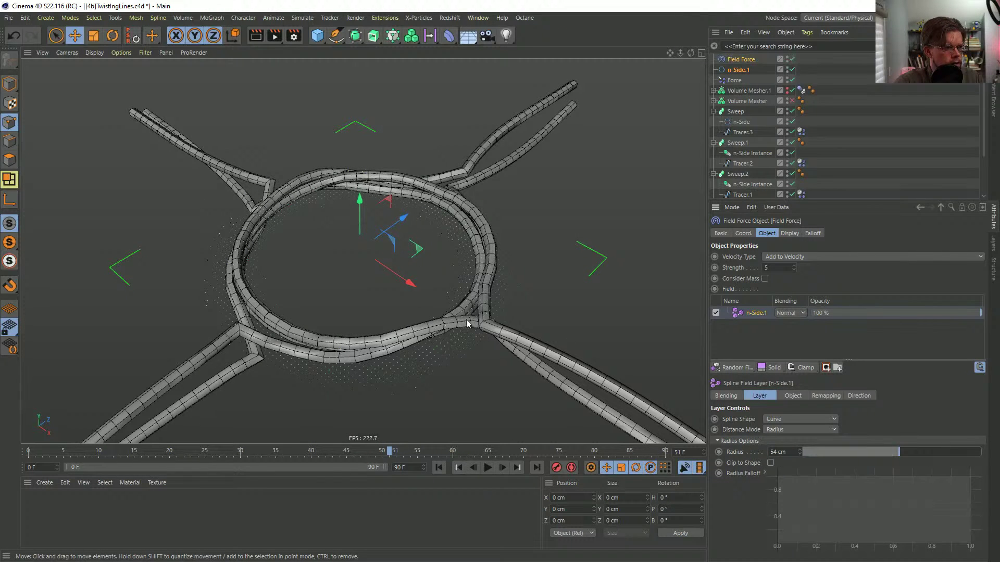
pyautogui.moveTo(467, 324)
pyautogui.keyDown('alt'); pyautogui.mouseDown()
pyautogui.moveTo(483, 309)
pyautogui.moveTo(462, 329)
pyautogui.mouseUp(); pyautogui.keyUp('alt')
pyautogui.moveTo(899, 460); pyautogui.dragTo(957, 458)
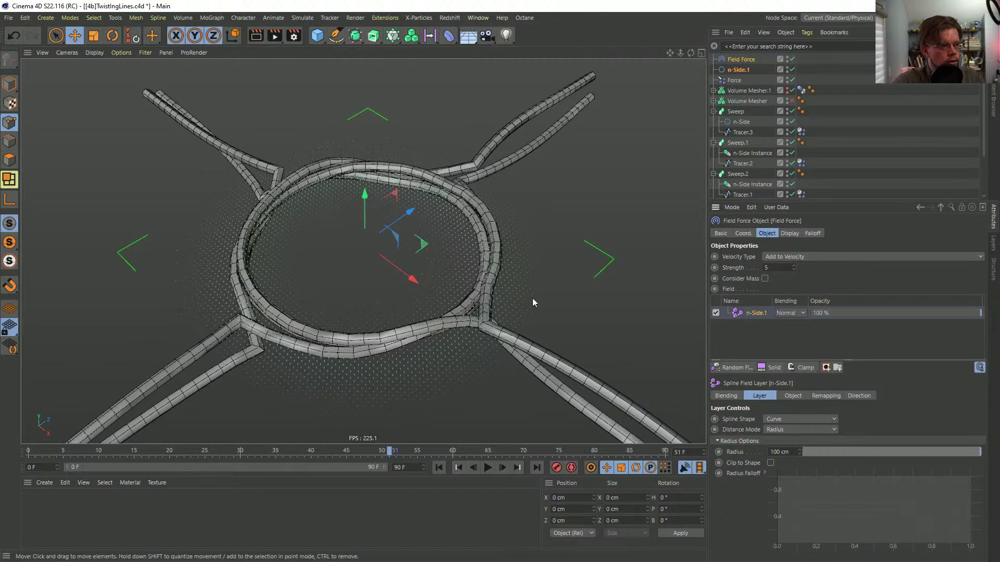
pyautogui.click(825, 395)
pyautogui.moveTo(802, 492); pyautogui.dragTo(965, 497)
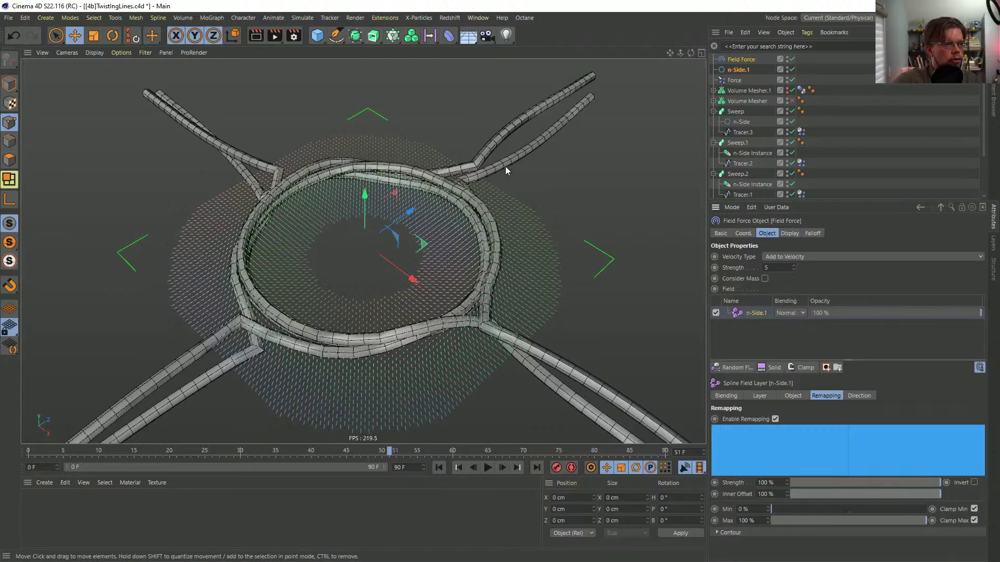
# - Play the simulation, disable the Force object and set the Field Force's strength to 40
pyautogui.click(488, 467)
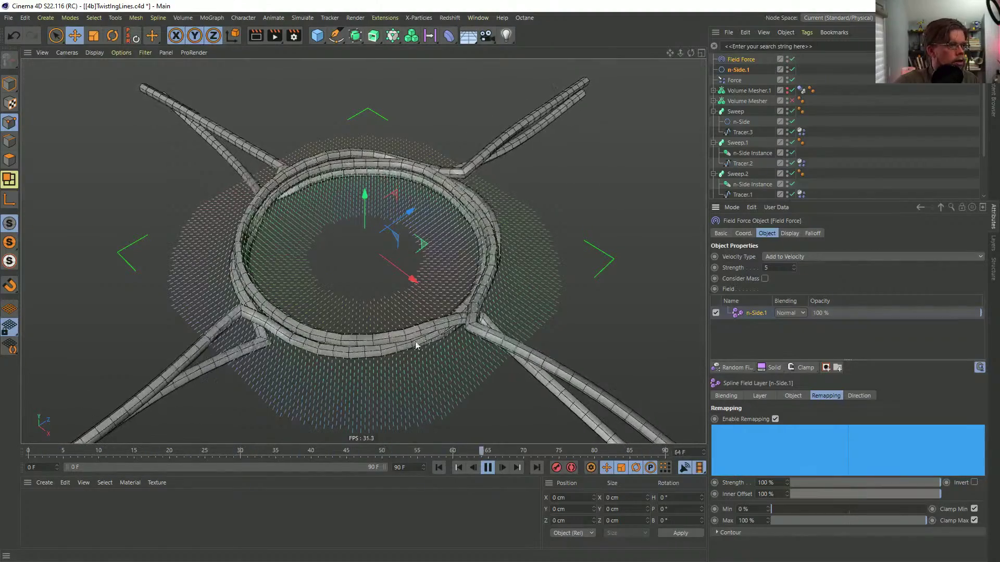
pyautogui.click(792, 79)
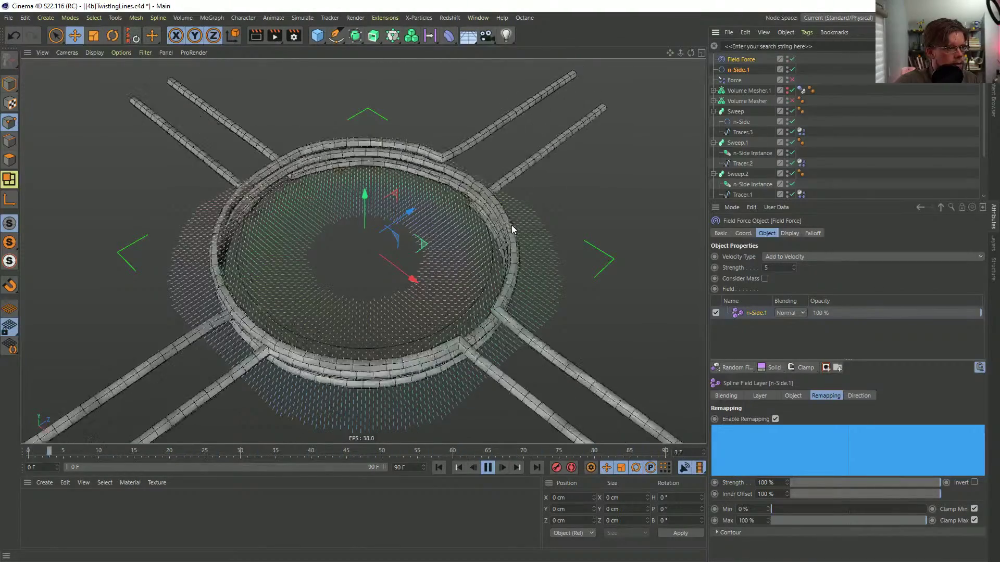
pyautogui.moveTo(781, 267); pyautogui.dragTo(729, 279)
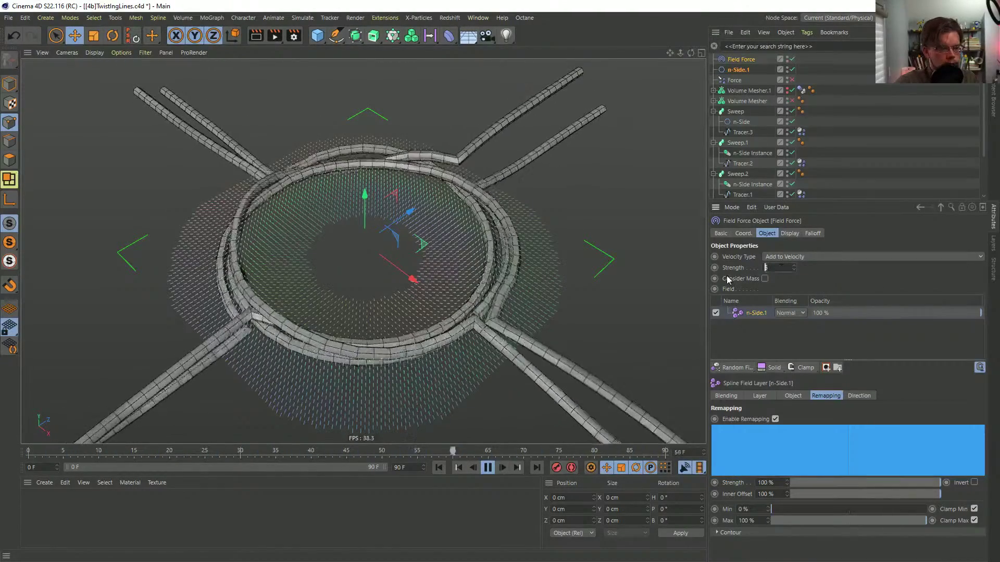
pyautogui.write('40')
pyautogui.press('Return')
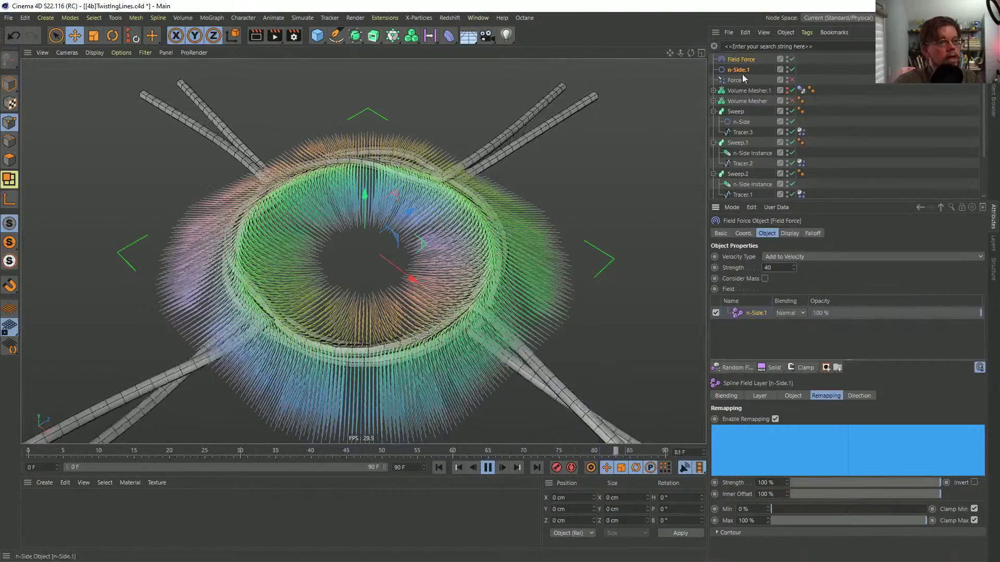
# - Turn off the Field Force's vector length display, then rewind the simulation to frame 0
pyautogui.click(859, 148)
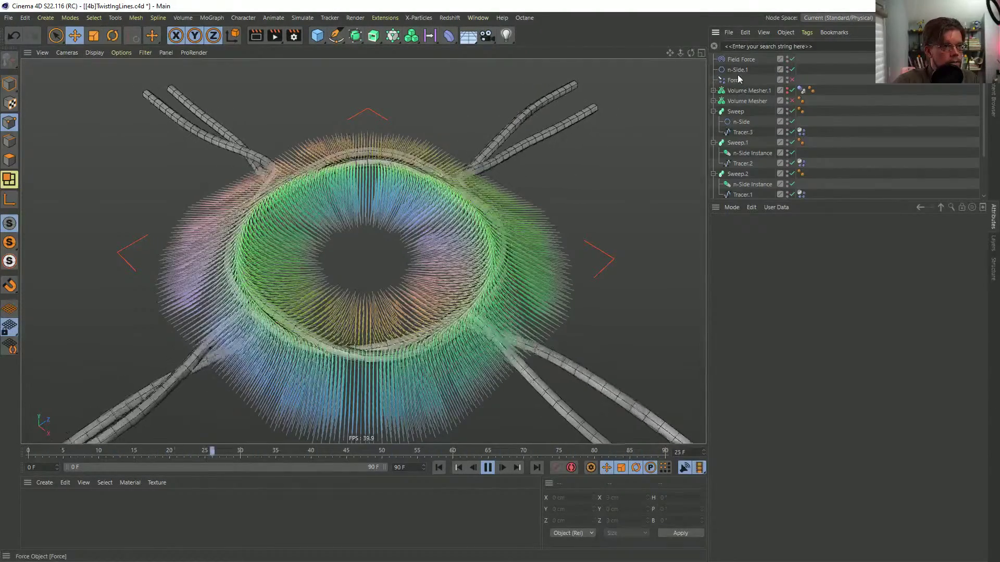
pyautogui.click(738, 59)
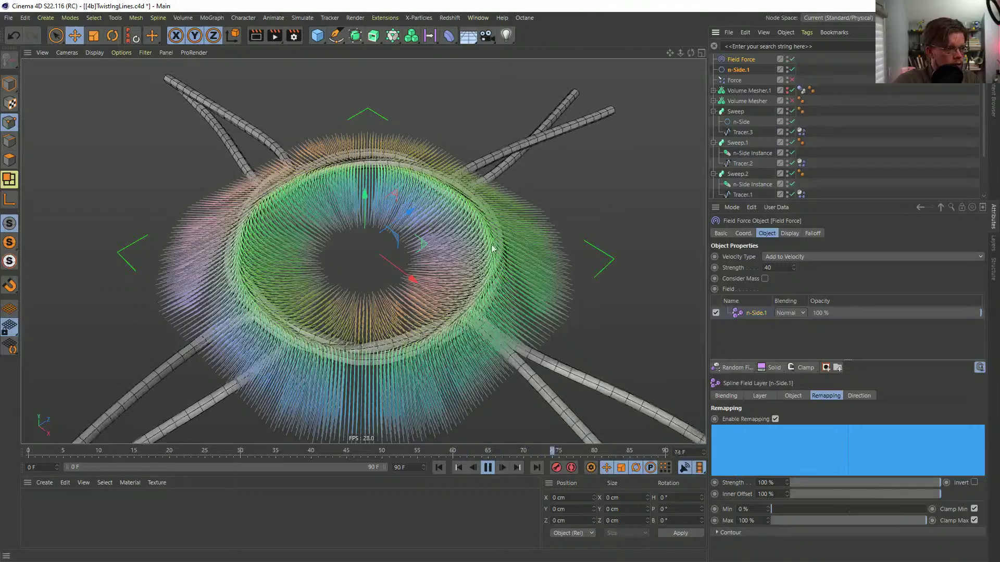
pyautogui.keyDown('alt'); pyautogui.moveTo(517, 244); pyautogui.dragTo(495, 220); pyautogui.keyUp('alt')
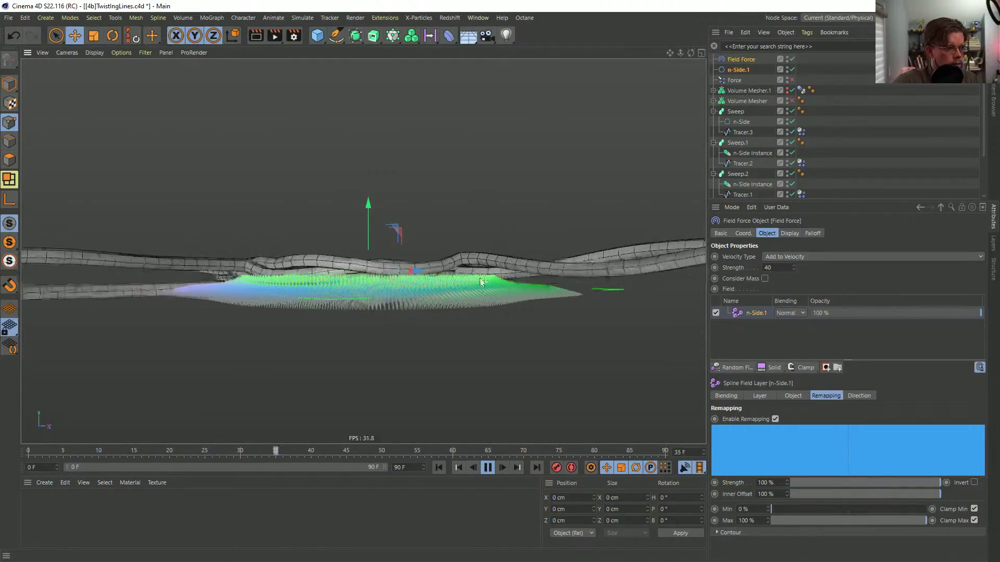
pyautogui.hotkey('ctrl', 'shift', 'z')
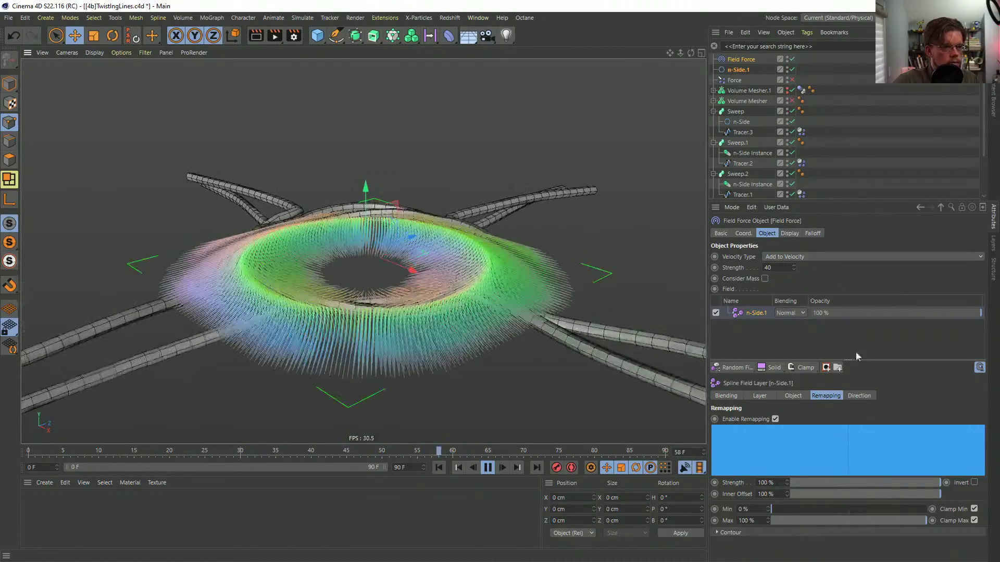
pyautogui.click(789, 235)
pyautogui.click(789, 290)
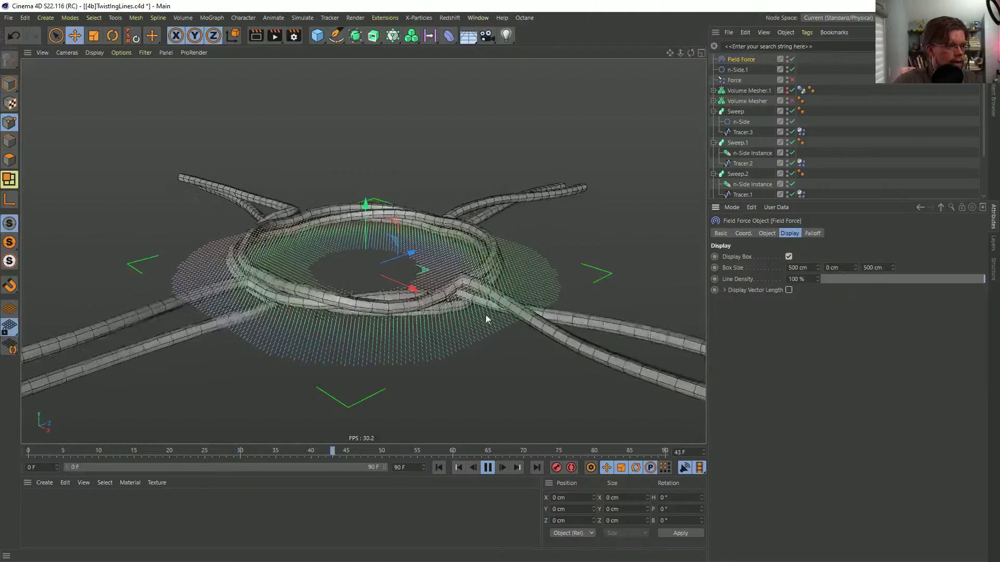
pyautogui.keyDown('alt'); pyautogui.moveTo(484, 317); pyautogui.dragTo(491, 362); pyautogui.keyUp('alt')
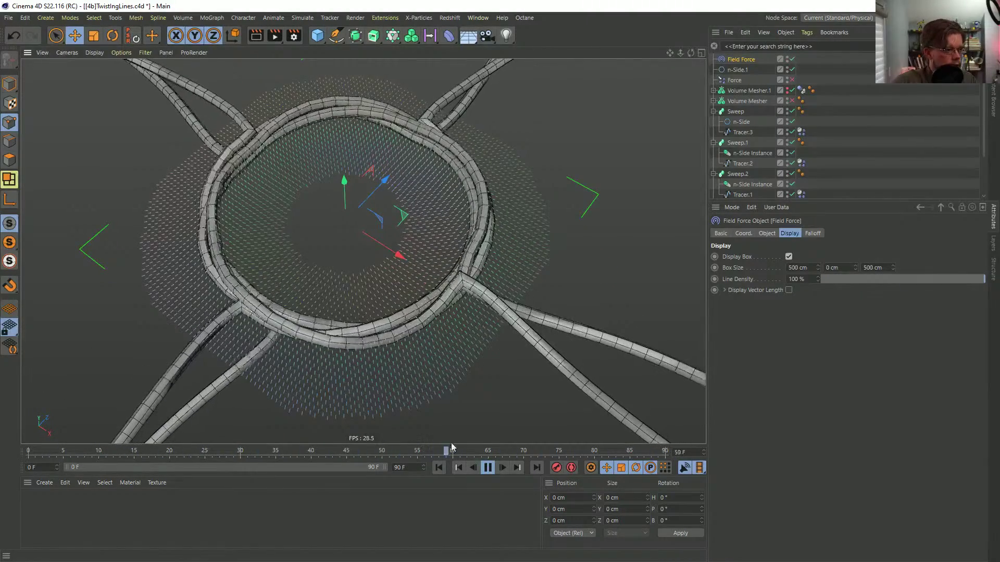
pyautogui.click(439, 467)
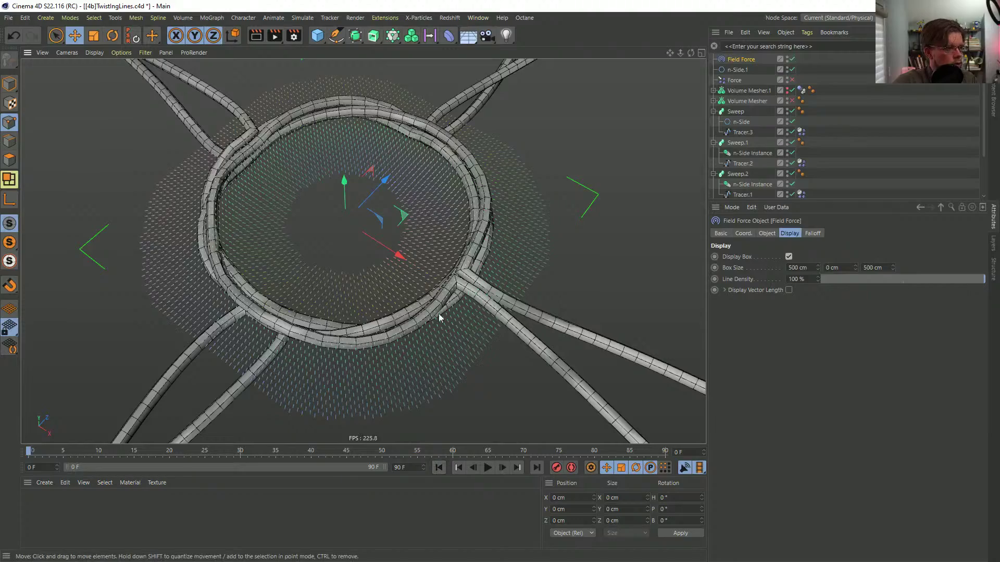
pyautogui.keyDown('alt'); pyautogui.moveTo(440, 309); pyautogui.dragTo(412, 328); pyautogui.keyUp('alt')
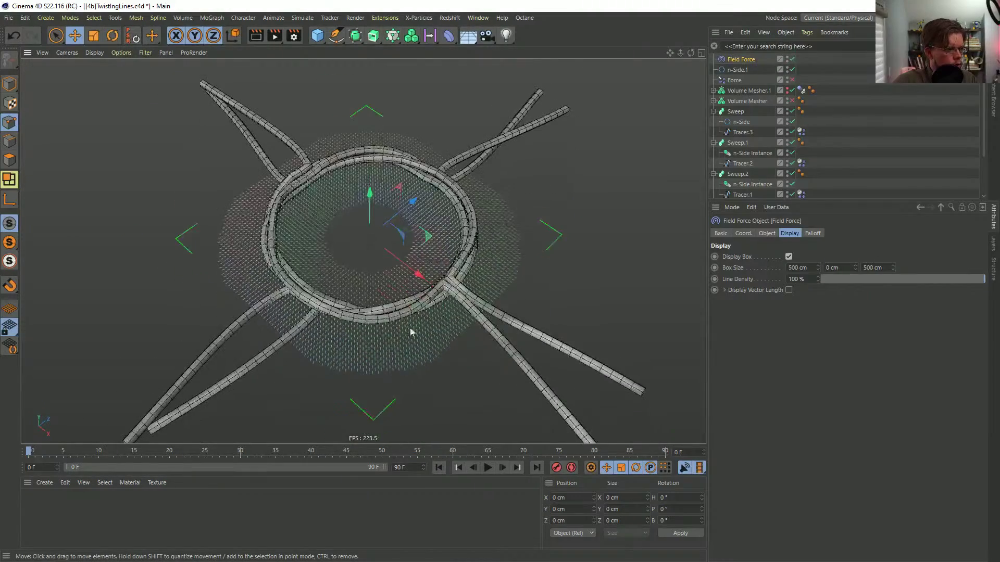
pyautogui.scroll(3, 461, 276)
pyautogui.scroll(-2, 460, 276)
pyautogui.keyDown('alt'); pyautogui.moveTo(461, 276); pyautogui.dragTo(475, 295); pyautogui.keyUp('alt')
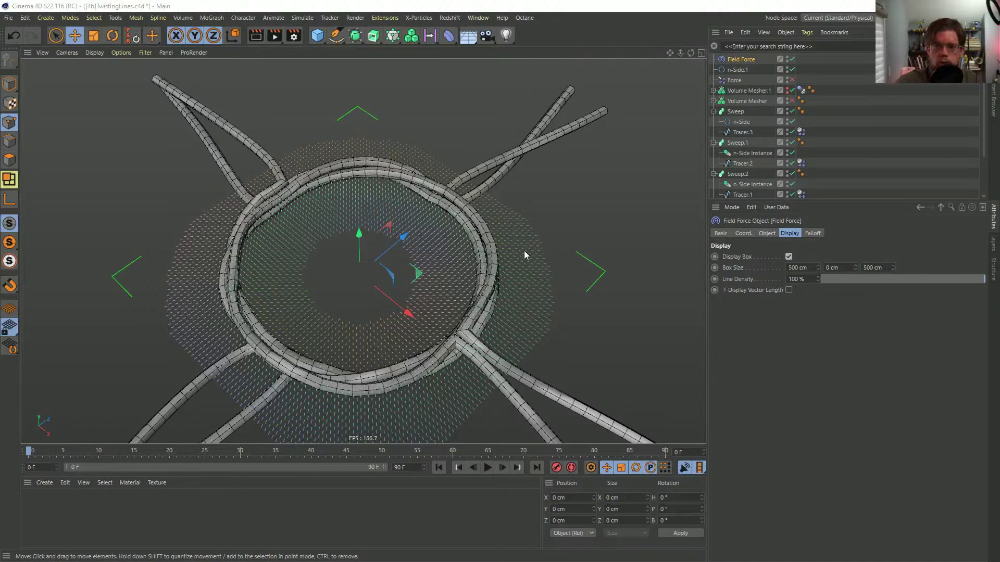
# - Switch to the browser and examine the braided lines in the Metro Tunnel video on Vimeo around the 8-second mark
pyautogui.hotkey('alt', 'Tab')
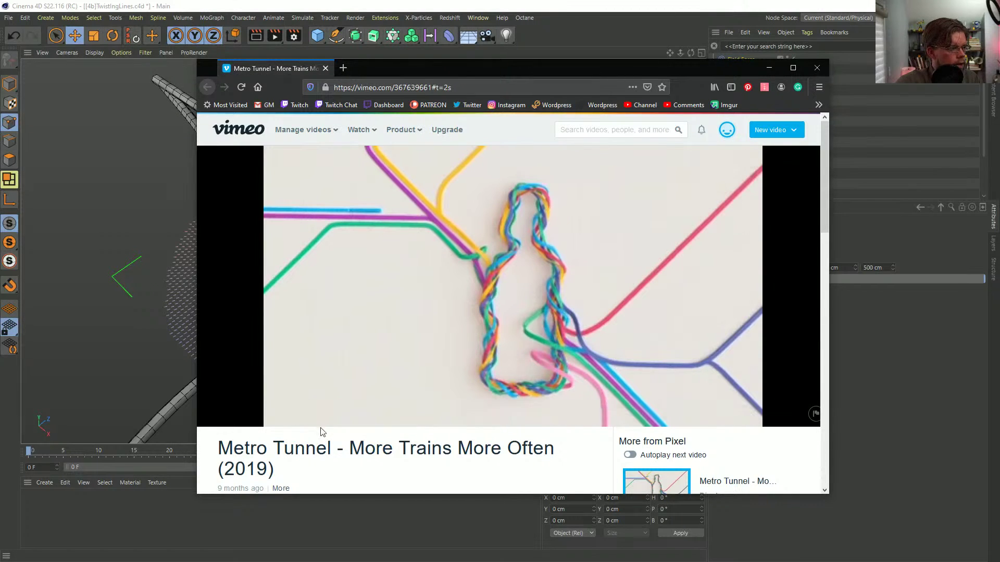
pyautogui.click(287, 412)
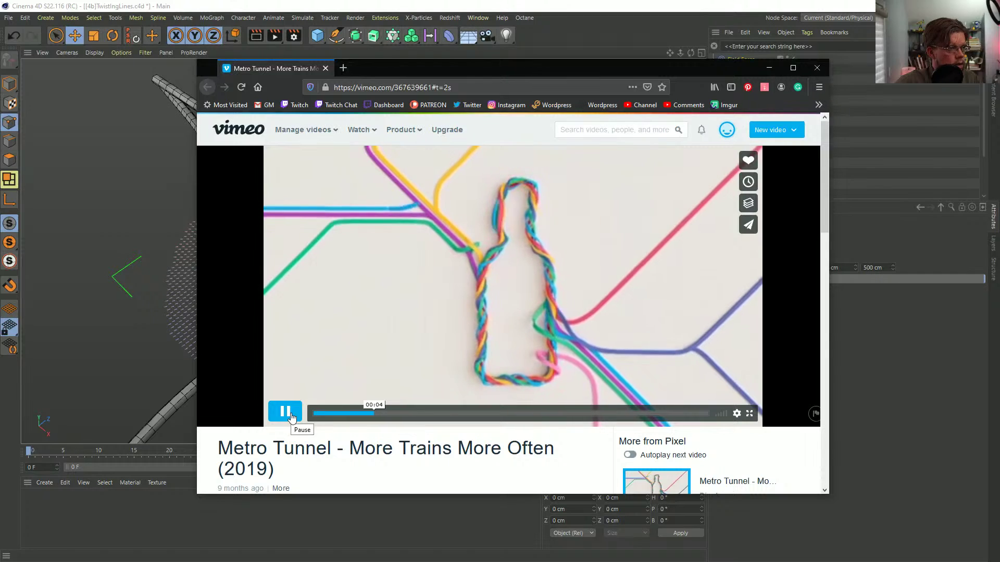
pyautogui.click(288, 412)
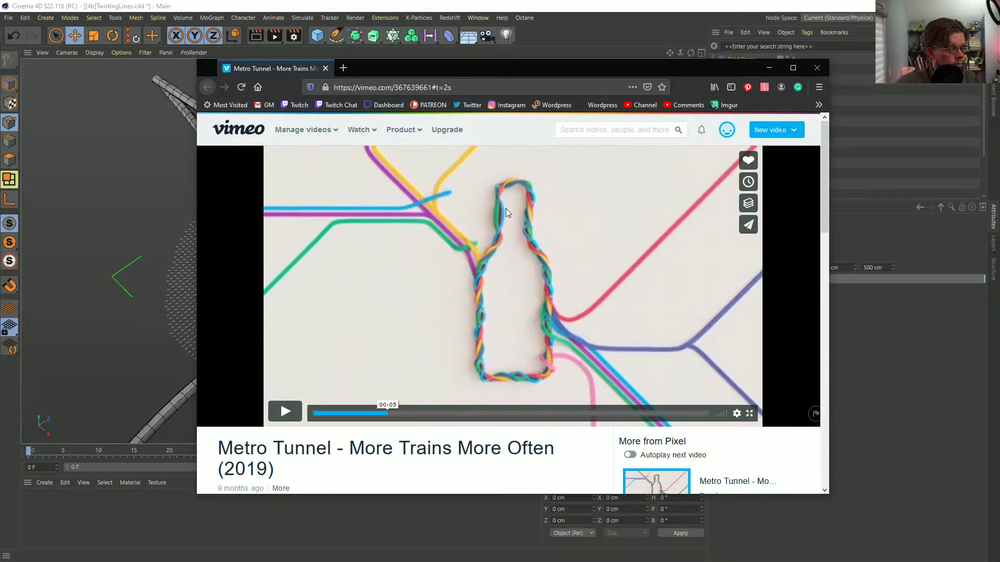
pyautogui.click(299, 412)
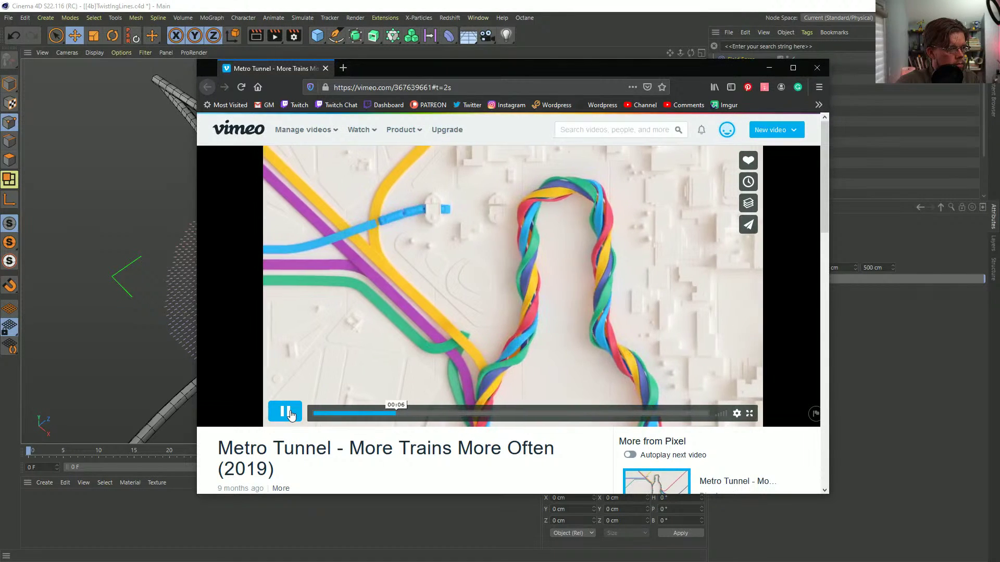
pyautogui.click(291, 414)
pyautogui.click(291, 413)
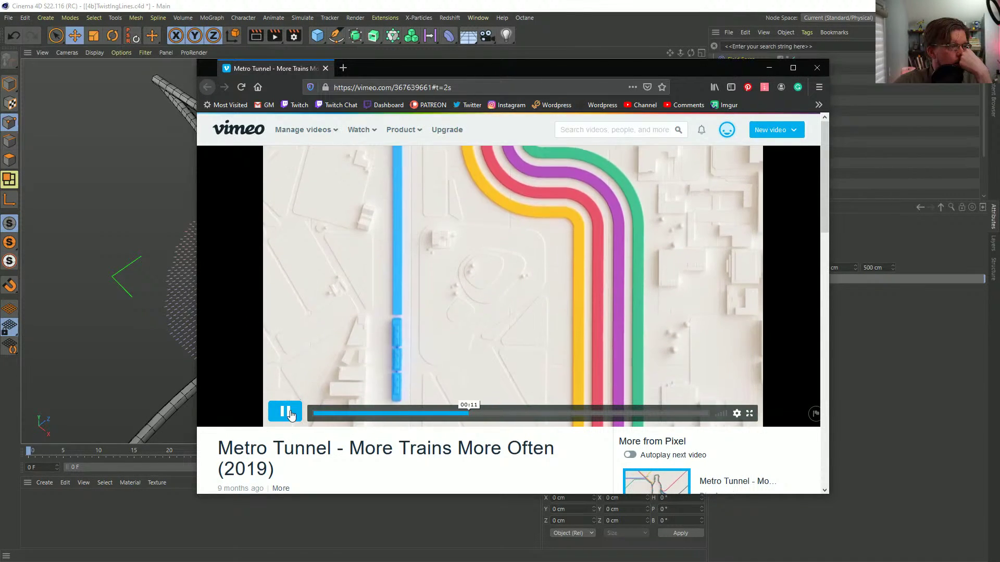
pyautogui.click(291, 413)
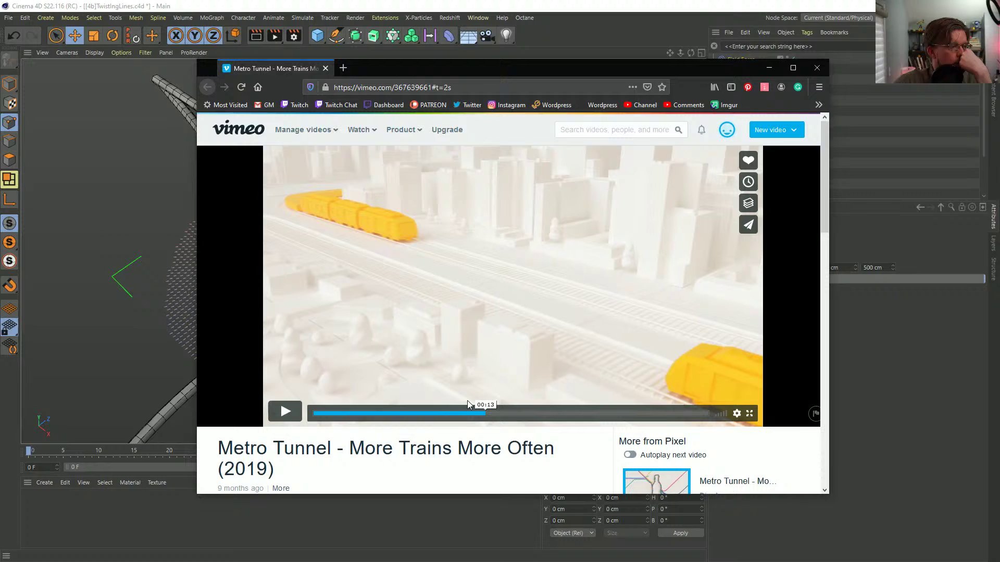
pyautogui.click(421, 413)
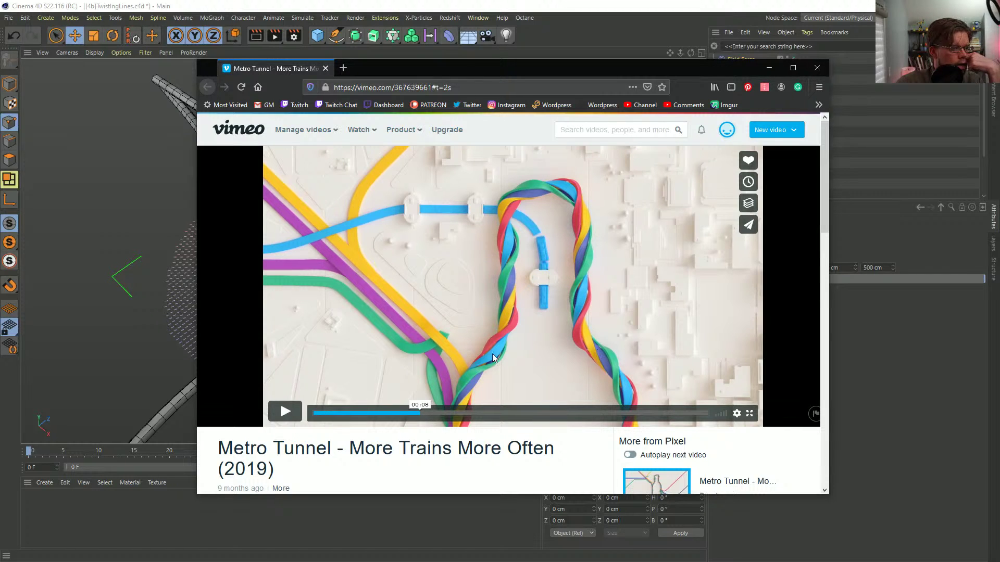
pyautogui.click(769, 68)
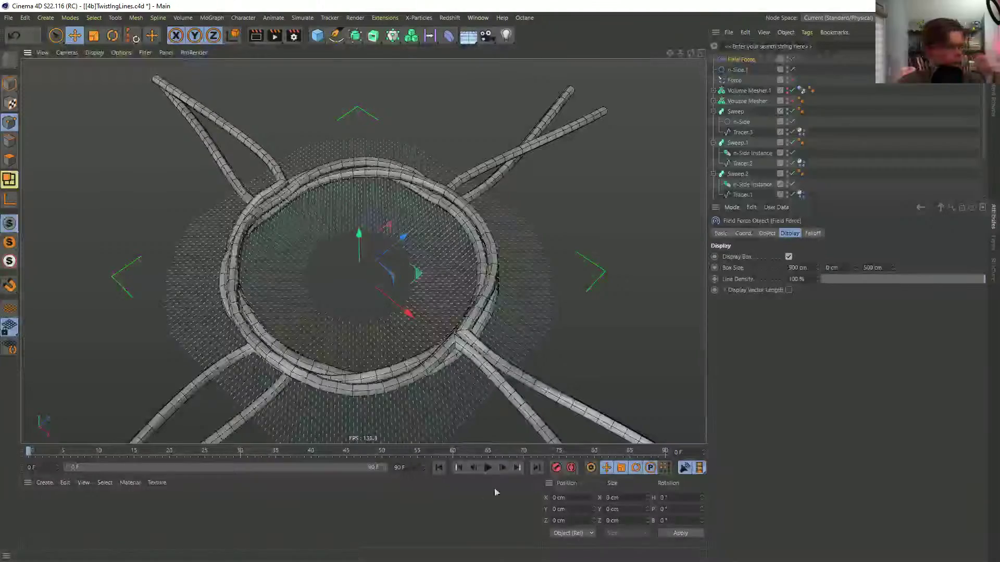
# - Play the simulation in Cinema 4D up to frame 37 and add a Helix spline to the scene
pyautogui.click(488, 468)
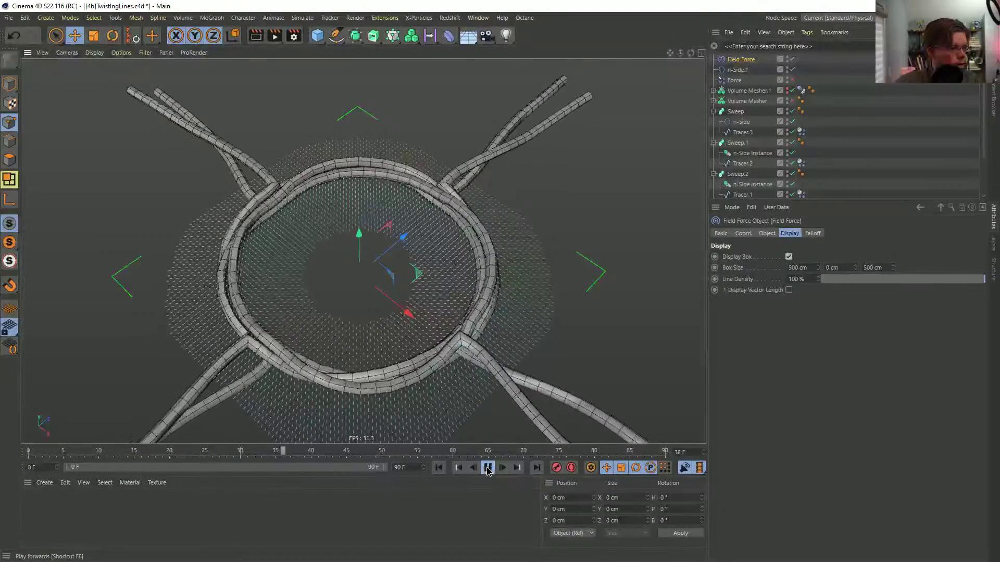
pyautogui.press('F8')
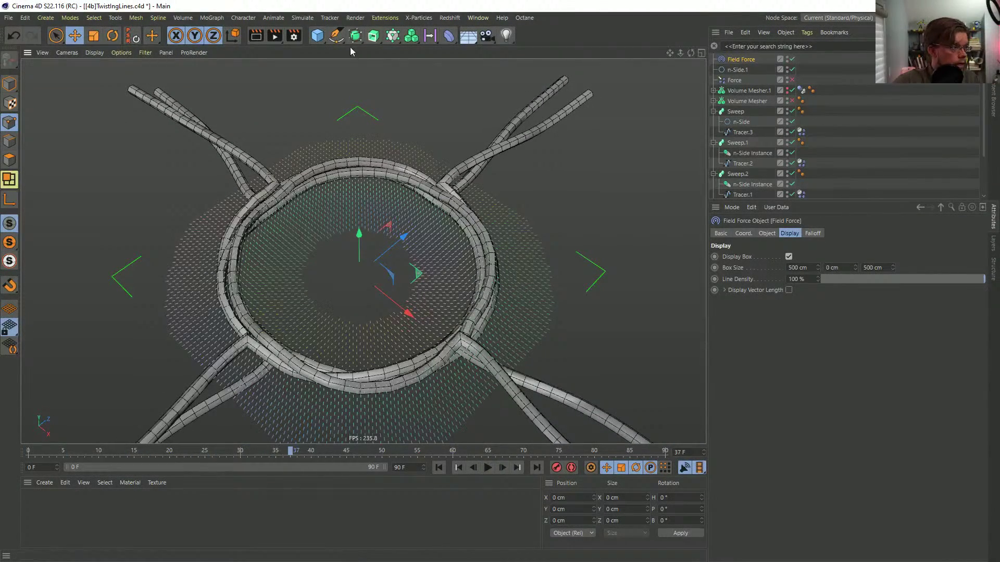
pyautogui.click(335, 36)
pyautogui.click(235, 193)
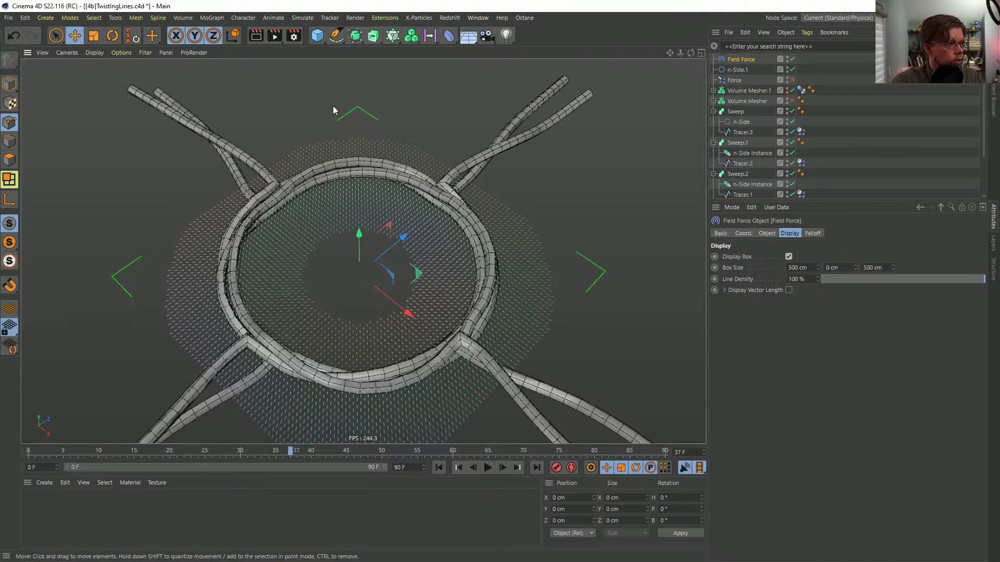
pyautogui.click(336, 36)
pyautogui.click(442, 93)
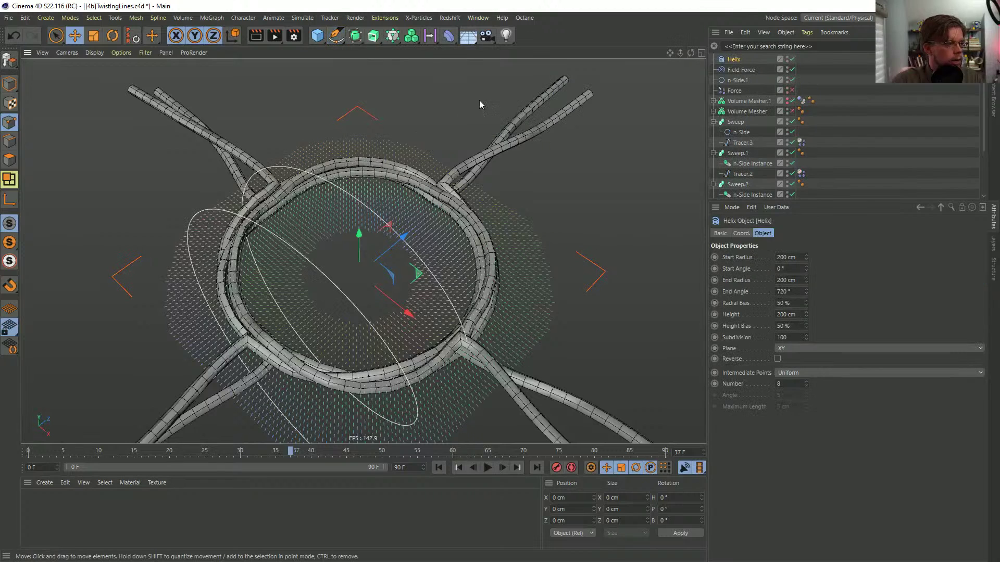
# - Set both the start radius and the end radius of the Helix to 50 cm
pyautogui.doubleClick(801, 258)
pyautogui.write('50')
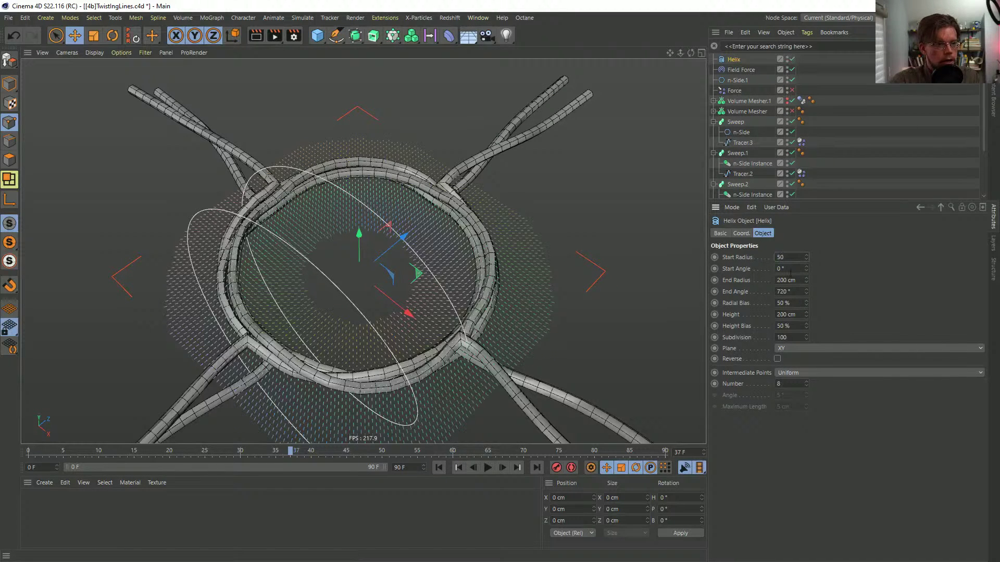
pyautogui.doubleClick(801, 280)
pyautogui.write('50')
pyautogui.press('Return')
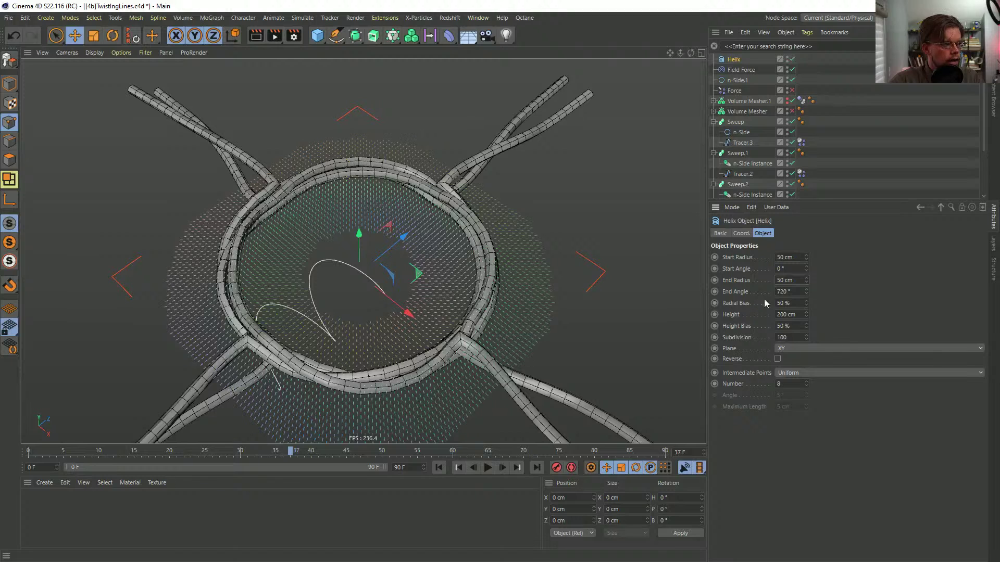
# - Set the Helix's start and end radius to 30 cm and its end angle to 7200°
pyautogui.press('0')
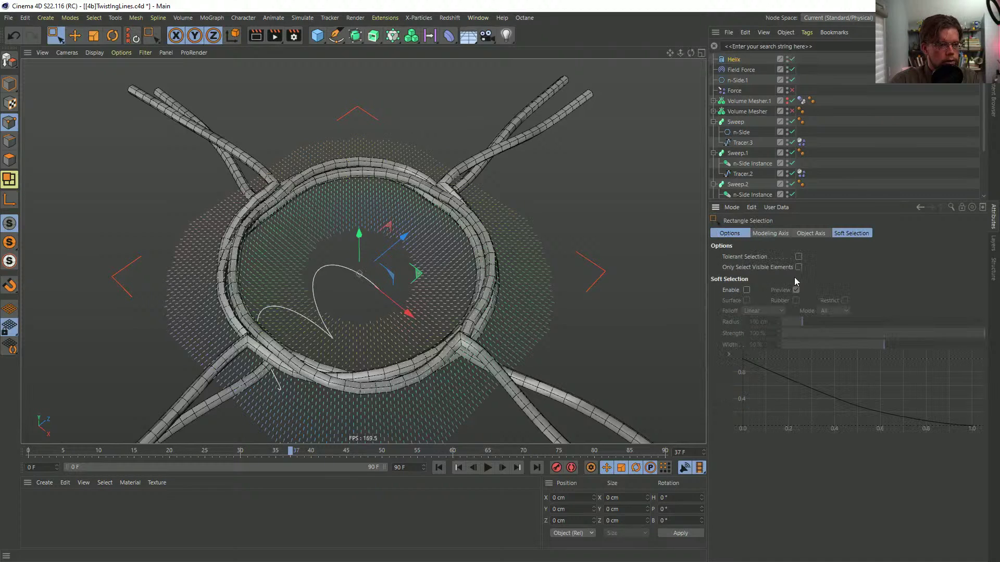
pyautogui.click(731, 59)
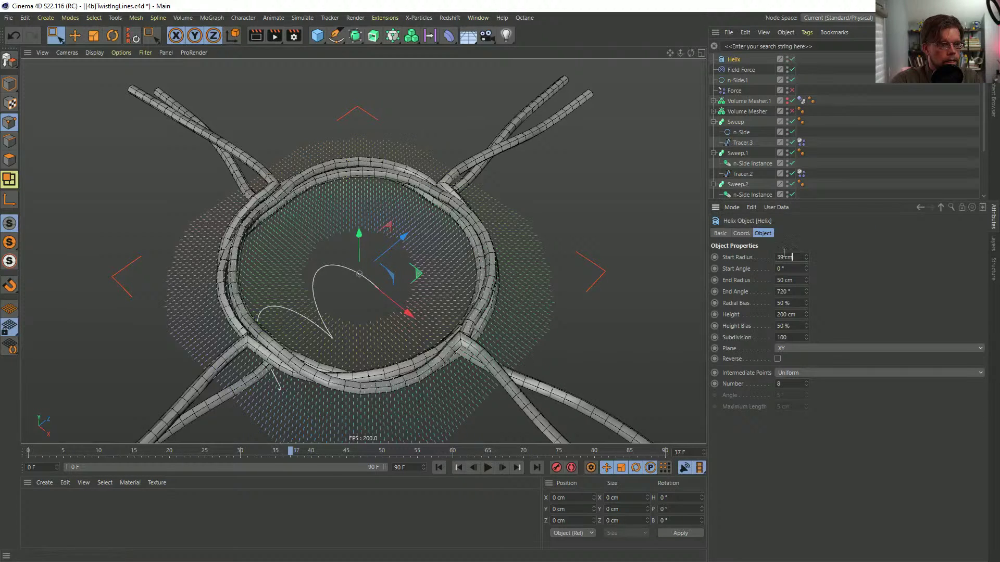
pyautogui.write('30')
pyautogui.press('Return')
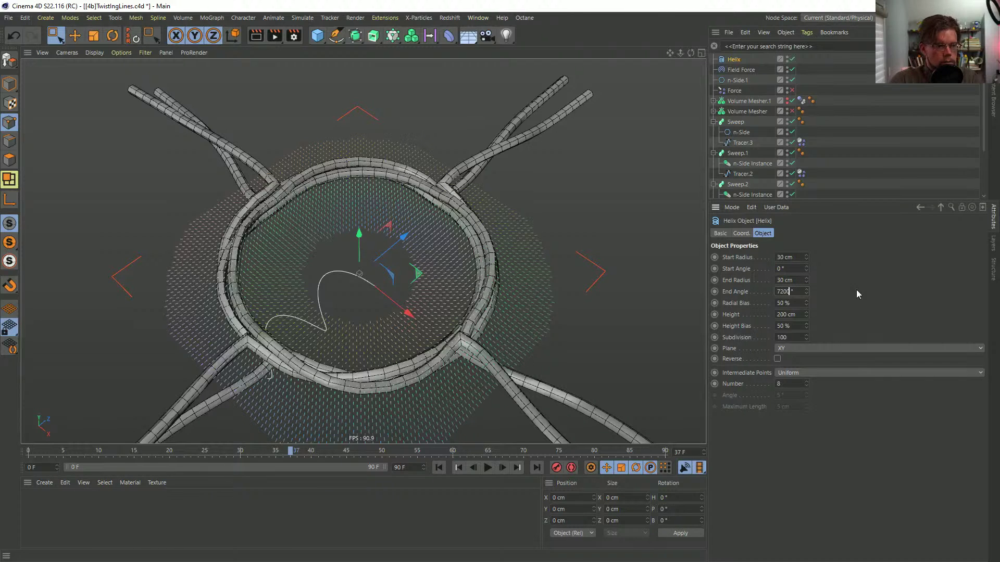
pyautogui.write('7200')
pyautogui.press('Return')
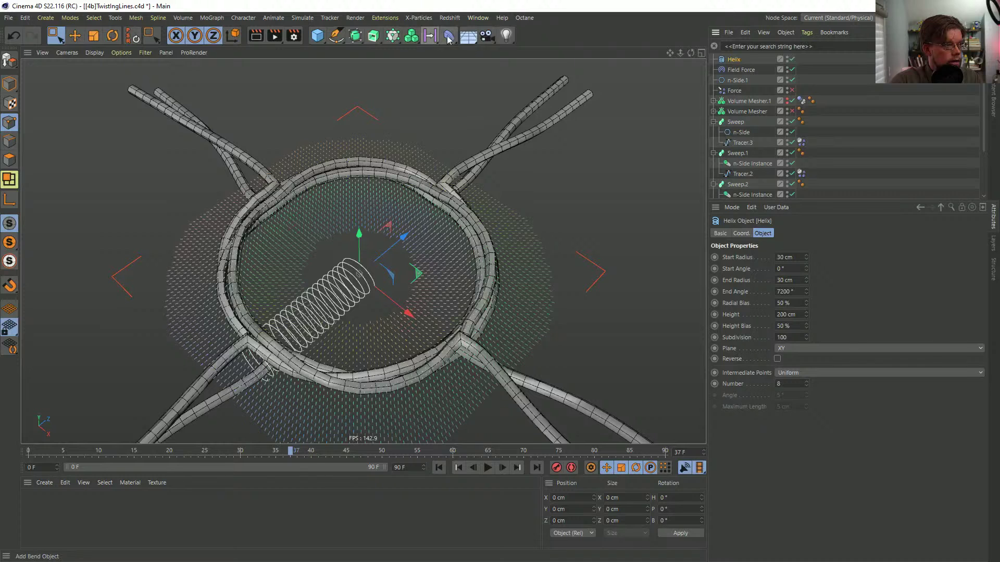
# - Add a Spline Wrap deformer and make it a child of the Helix
pyautogui.moveTo(435, 36); pyautogui.dragTo(641, 144)
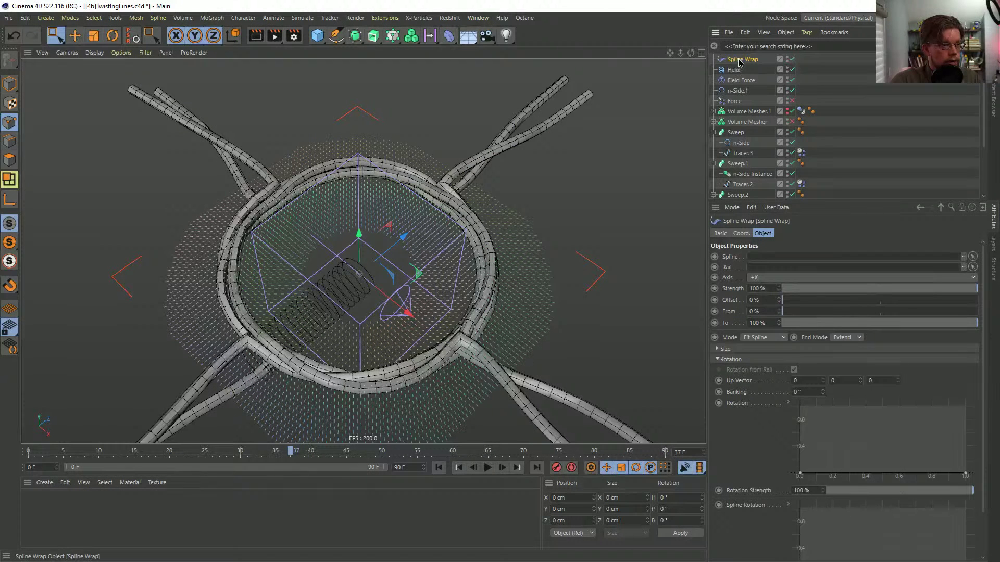
pyautogui.moveTo(740, 73); pyautogui.dragTo(741, 71)
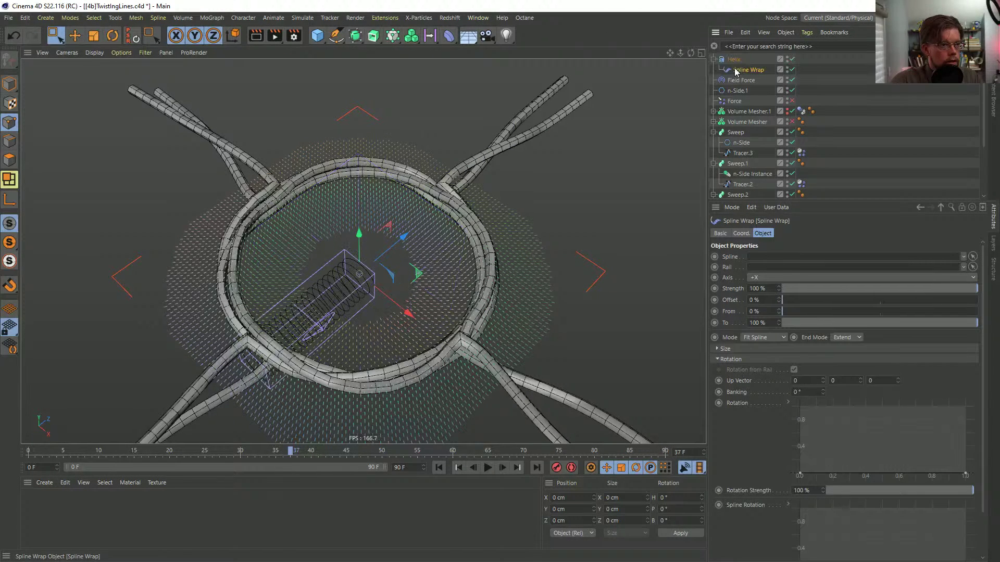
pyautogui.click(733, 59)
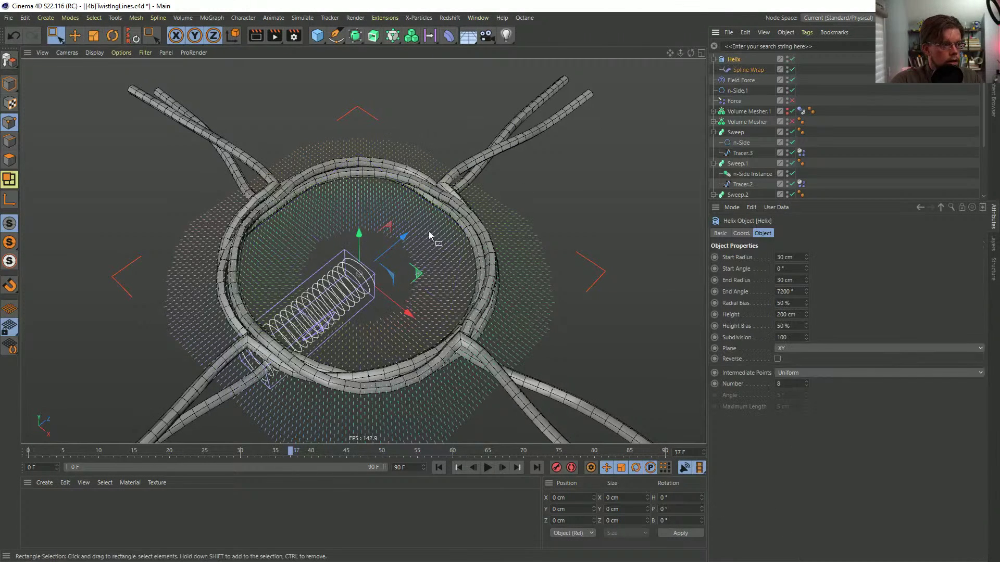
# - Set the Spline Wrap's axis to +Z and assign n-Side.1 as the spline it wraps the Helix around
pyautogui.click(738, 71)
pyautogui.click(770, 277)
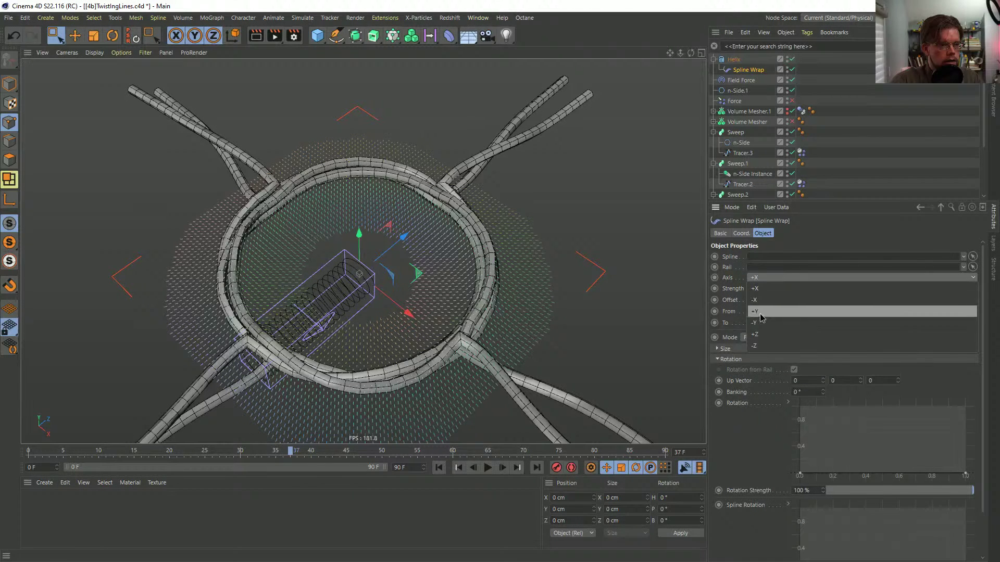
pyautogui.click(759, 336)
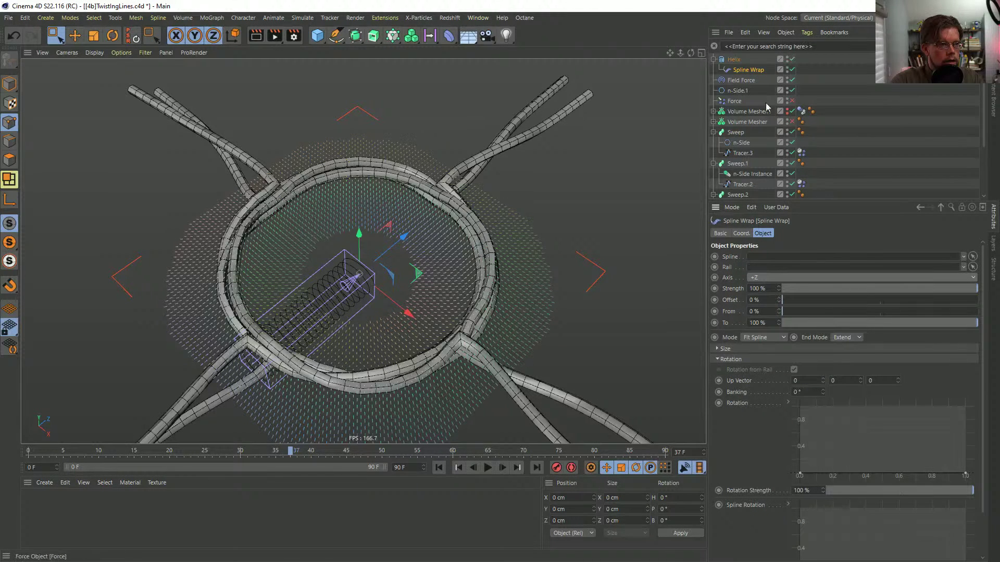
pyautogui.moveTo(761, 264); pyautogui.dragTo(760, 258)
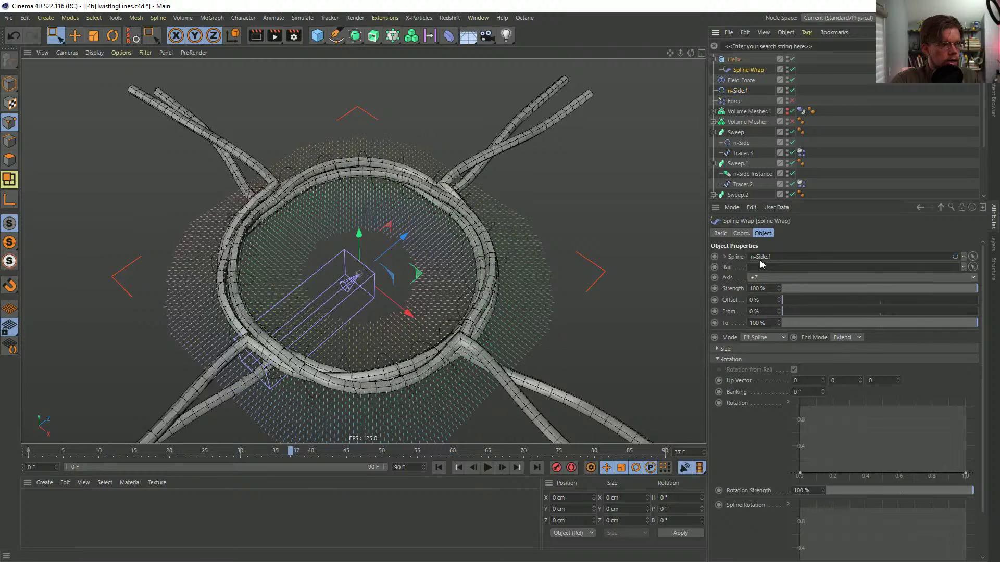
pyautogui.click(514, 227)
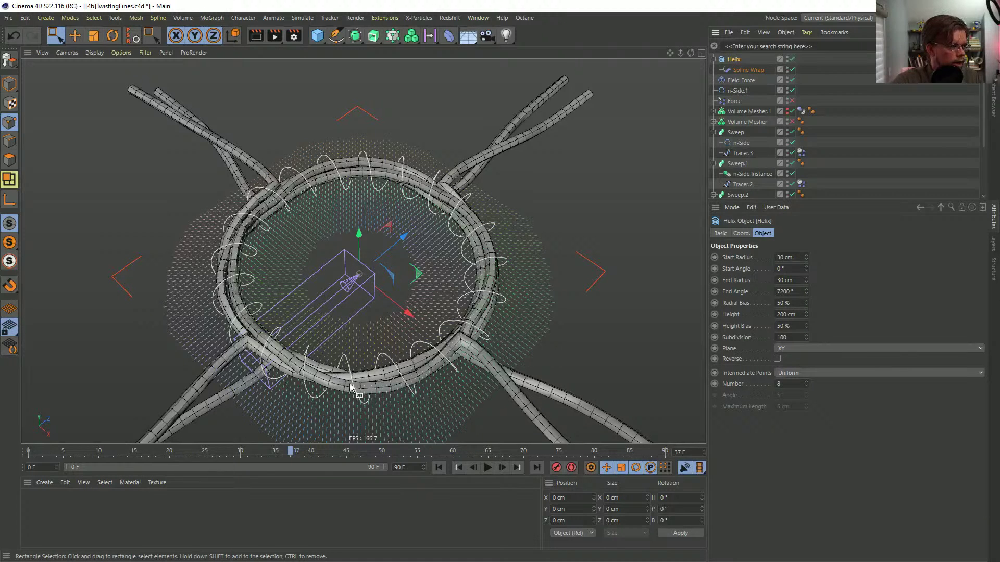
pyautogui.keyDown('alt'); pyautogui.moveTo(411, 360); pyautogui.dragTo(440, 333); pyautogui.keyUp('alt')
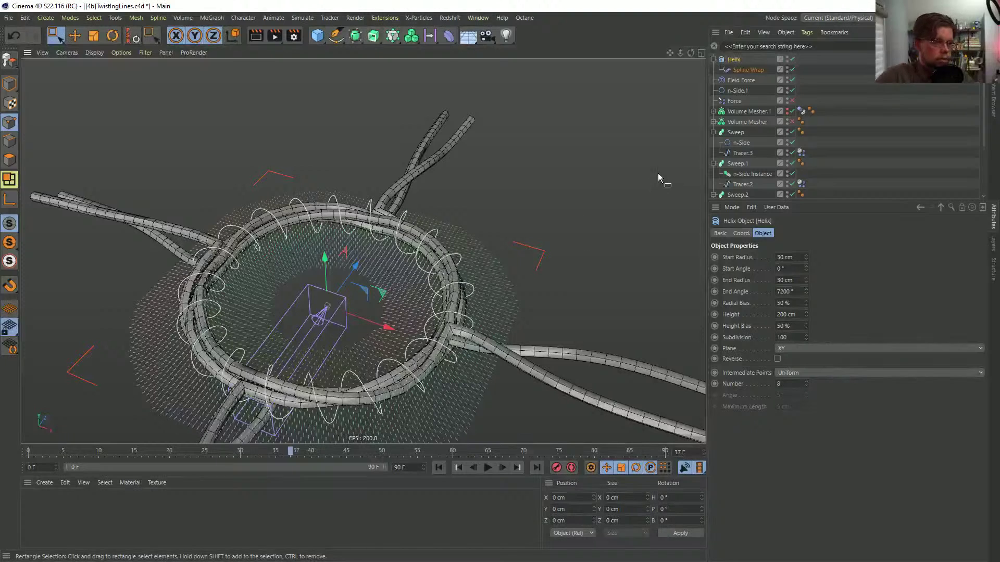
# - Add the Helix as a field layer above n-Side.1 in the Field Force and set its along-curve offset to 100%
pyautogui.click(741, 80)
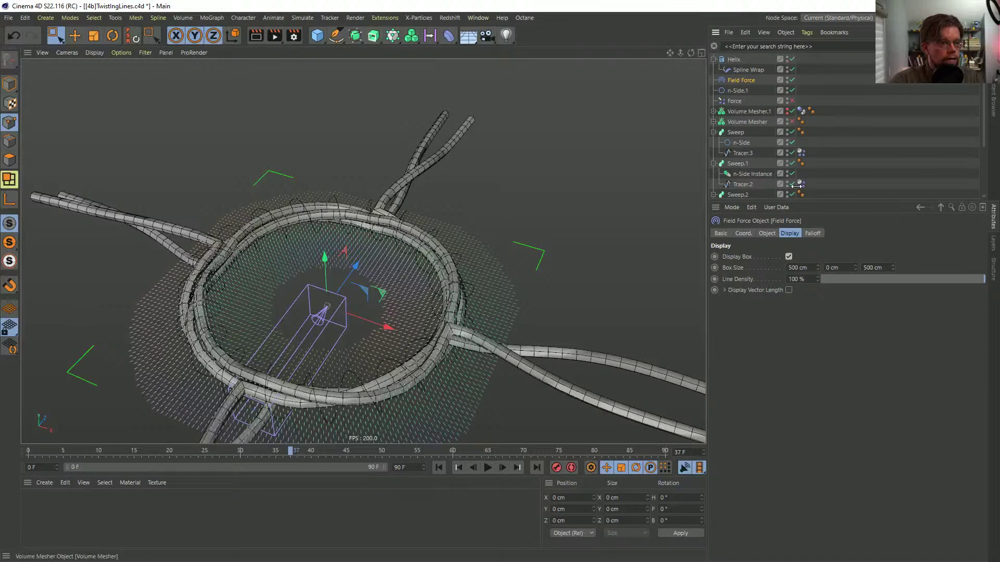
pyautogui.click(813, 234)
pyautogui.click(772, 236)
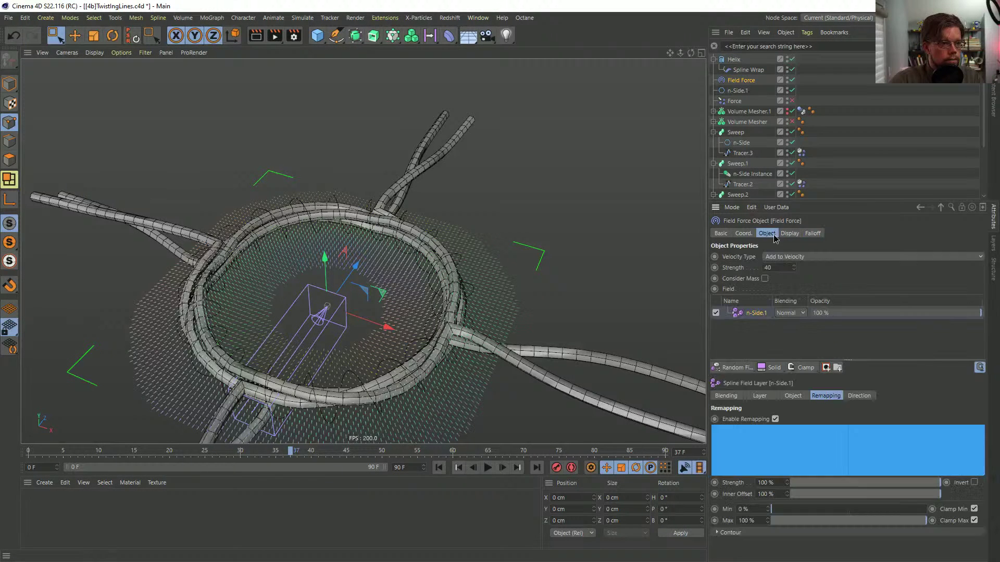
pyautogui.moveTo(734, 60); pyautogui.dragTo(751, 256)
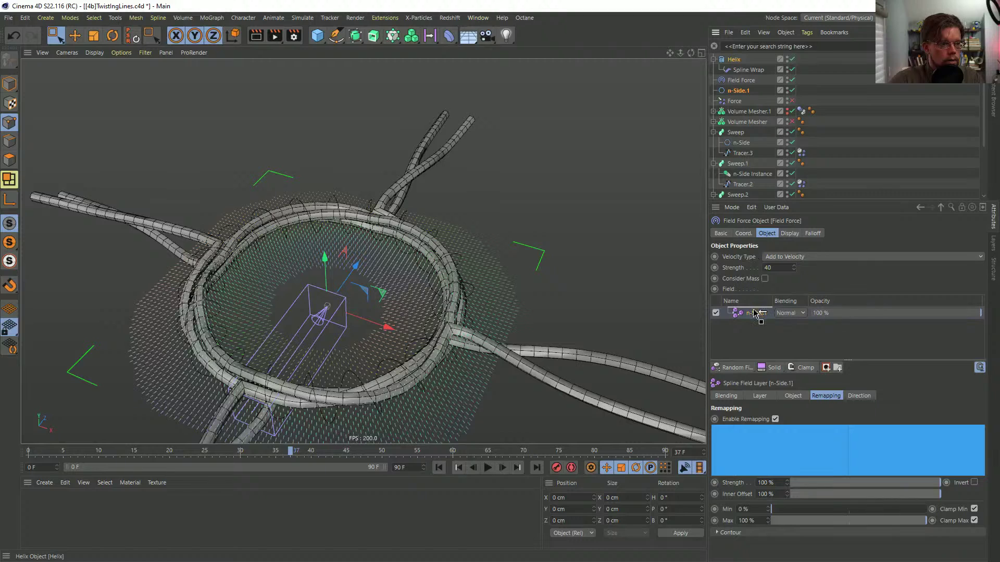
pyautogui.moveTo(755, 312); pyautogui.dragTo(754, 313)
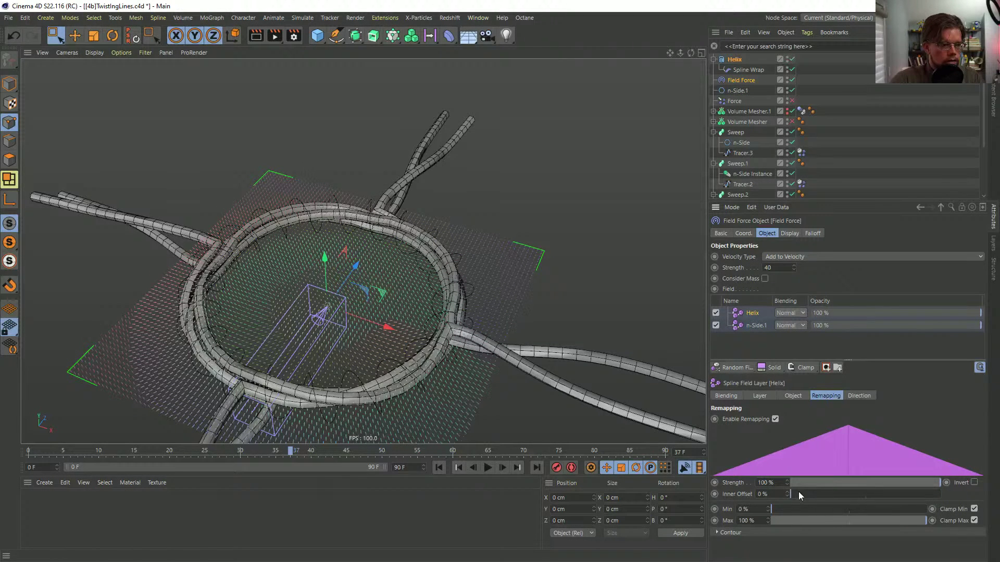
pyautogui.click(761, 397)
pyautogui.moveTo(895, 490); pyautogui.dragTo(972, 494)
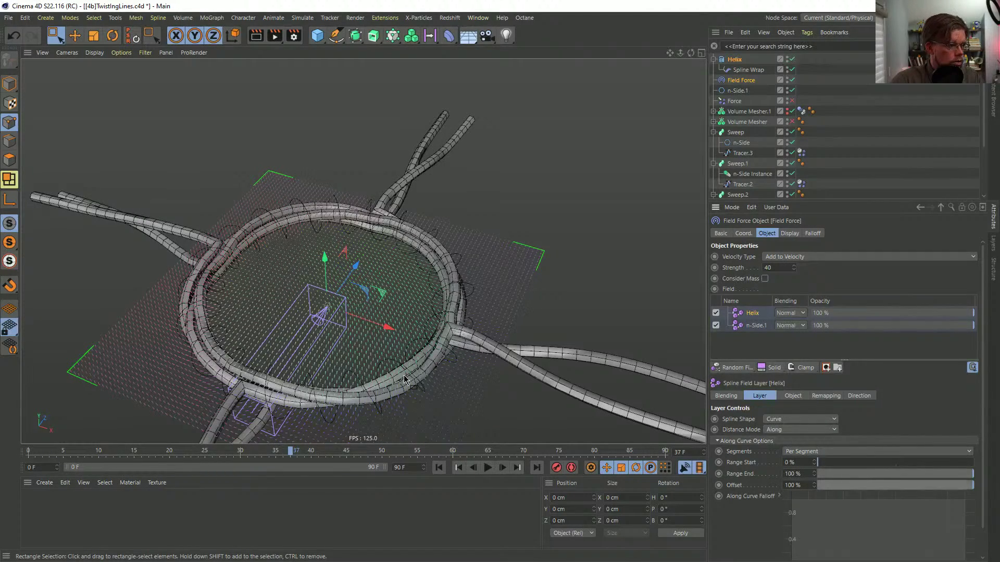
# - Play the simulation from the start, pausing at intervals to examine how the swept tubes twist around the ring
pyautogui.keyDown('alt'); pyautogui.moveTo(414, 384); pyautogui.dragTo(396, 275); pyautogui.keyUp('alt')
pyautogui.keyDown('alt'); pyautogui.moveTo(473, 258); pyautogui.dragTo(434, 313); pyautogui.keyUp('alt')
pyautogui.keyDown('alt'); pyautogui.moveTo(444, 388); pyautogui.dragTo(446, 339); pyautogui.keyUp('alt')
pyautogui.hotkey('shift', 'f')
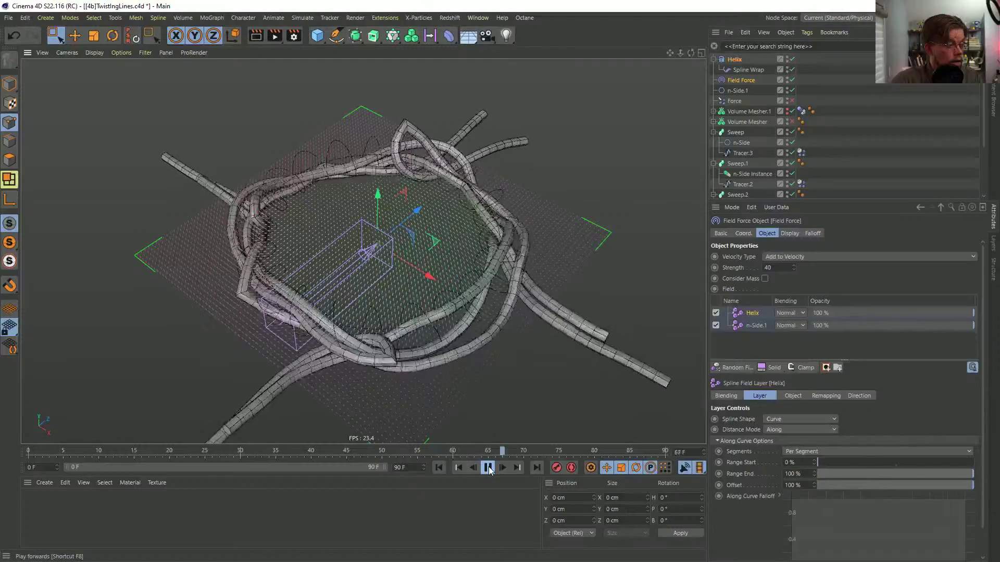
pyautogui.click(488, 468)
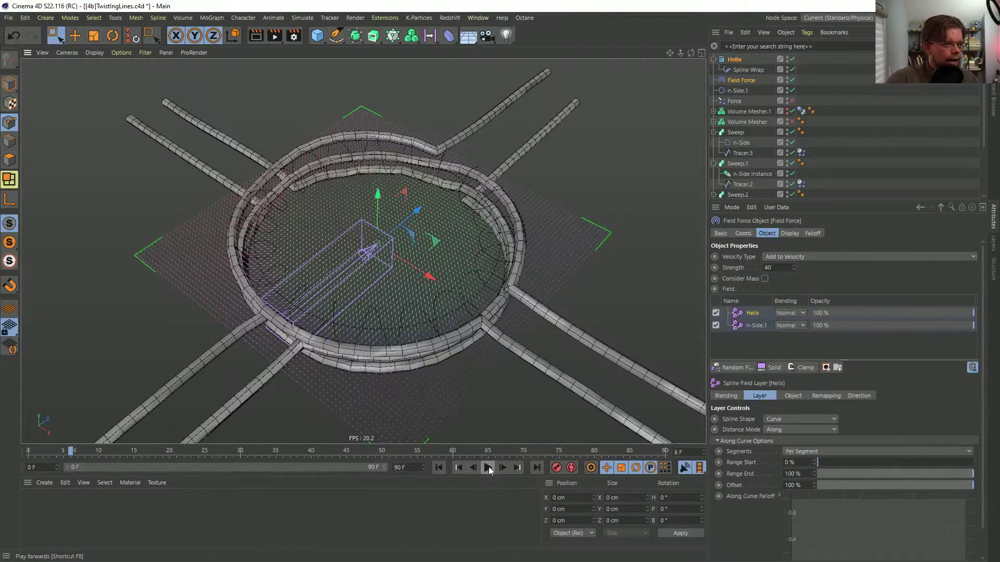
pyautogui.click(488, 467)
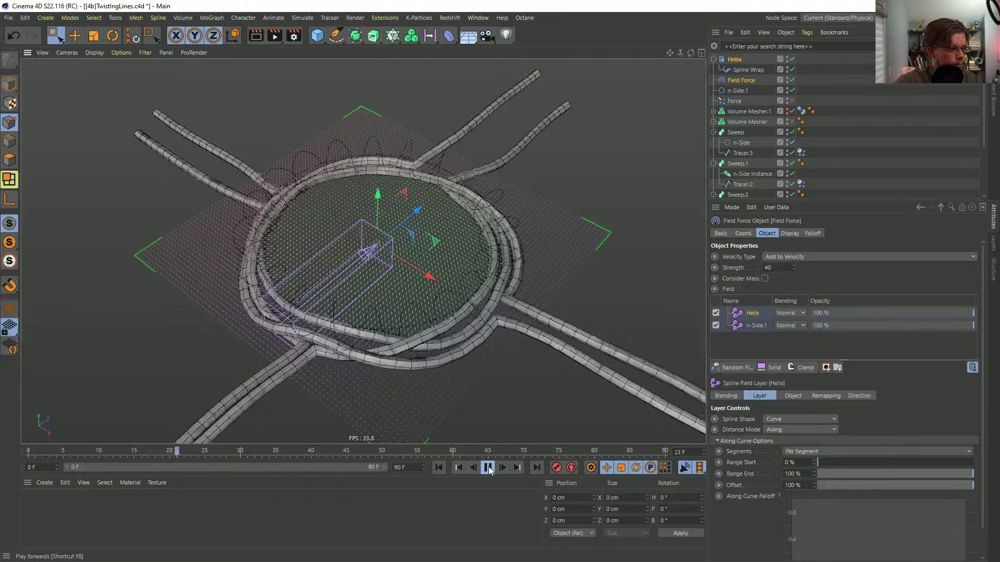
pyautogui.click(488, 468)
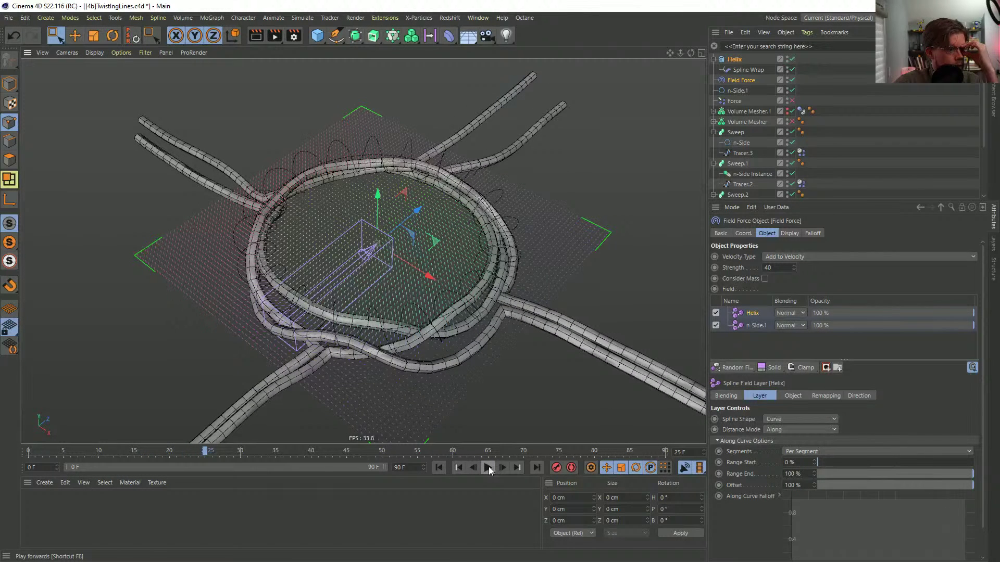
pyautogui.click(489, 468)
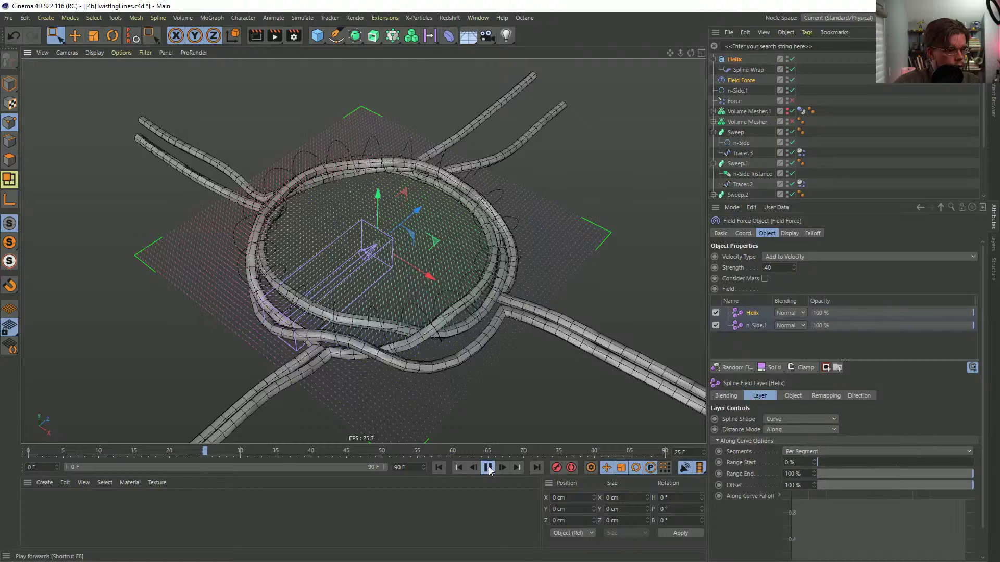
pyautogui.click(488, 467)
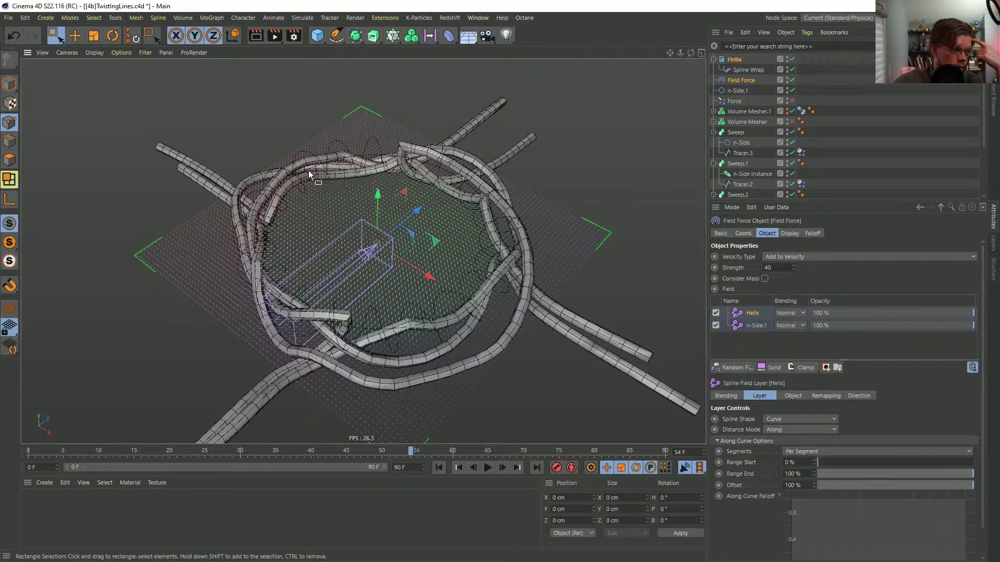
pyautogui.click(487, 467)
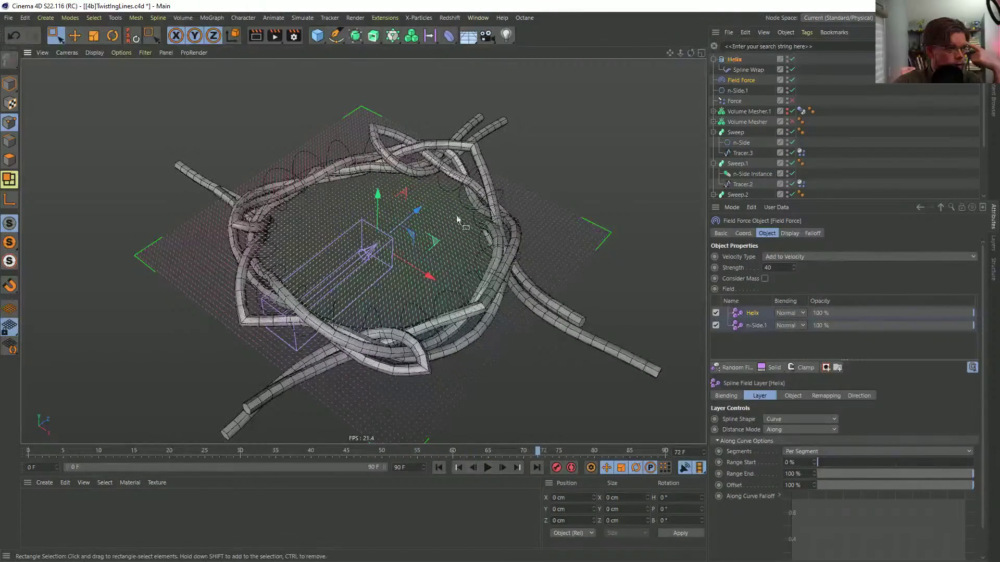
pyautogui.click(492, 469)
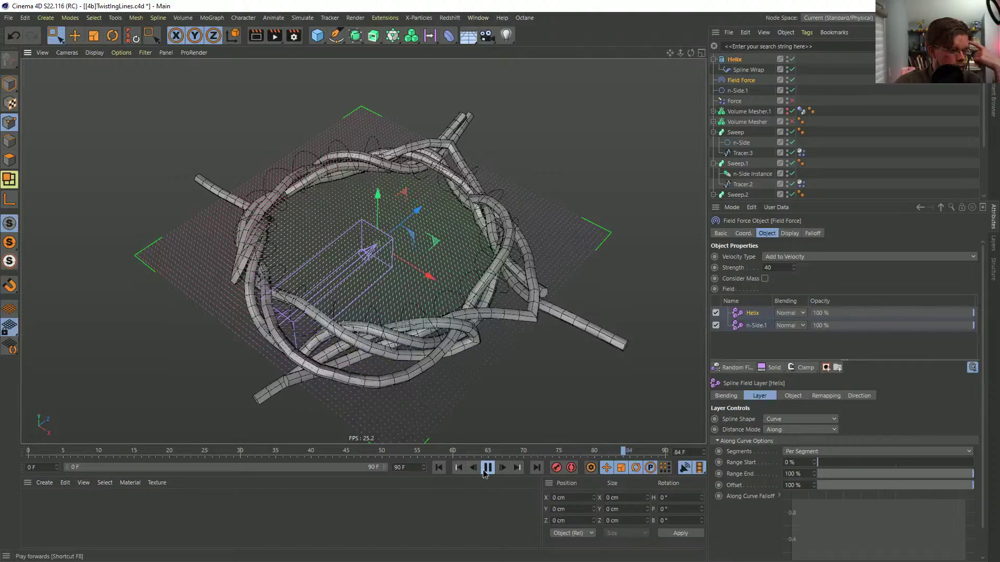
# - Extend the project's end frame to 999 and expand the preview range to the full timeline
pyautogui.doubleClick(410, 469)
pyautogui.write('999')
pyautogui.press('Return')
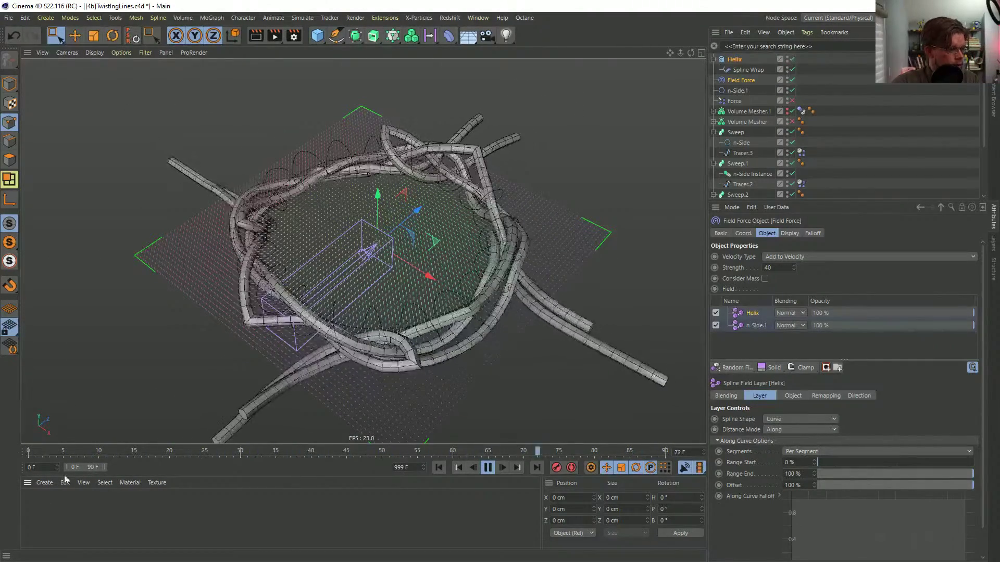
pyautogui.doubleClick(109, 467)
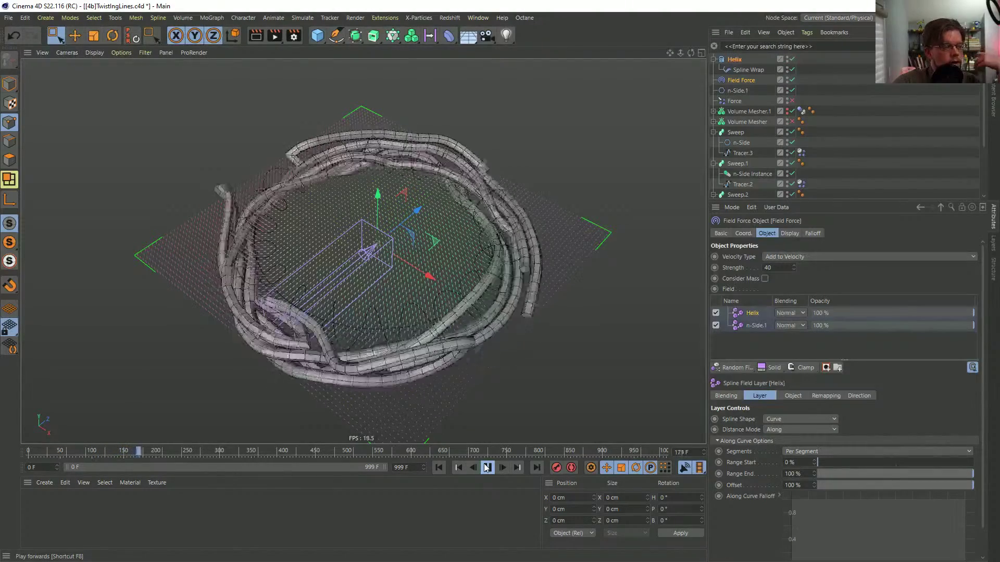
# - Stop the simulation, rewind to frame 0, and disable the Helix and its Spline Wrap
pyautogui.click(487, 467)
pyautogui.click(439, 467)
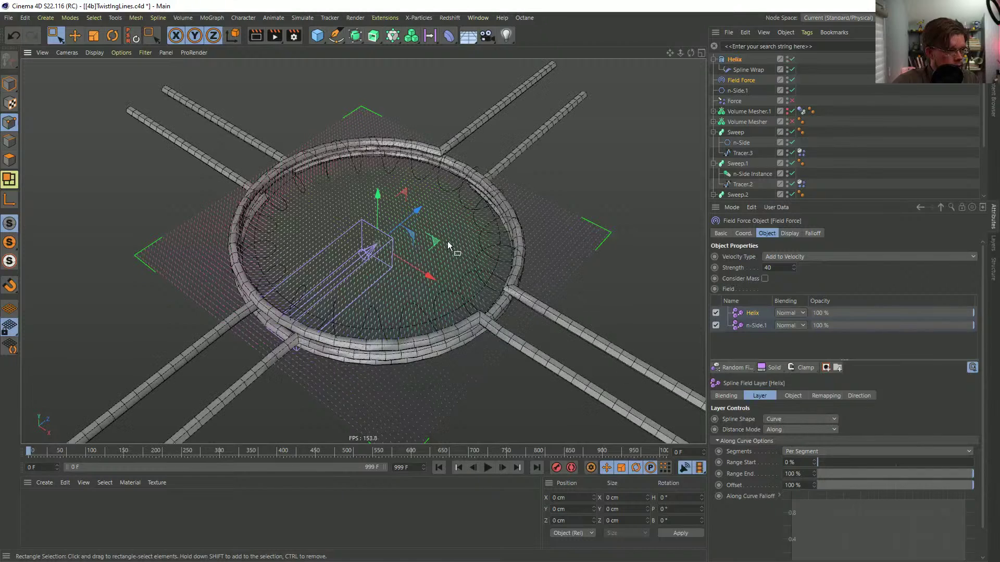
pyautogui.click(734, 60)
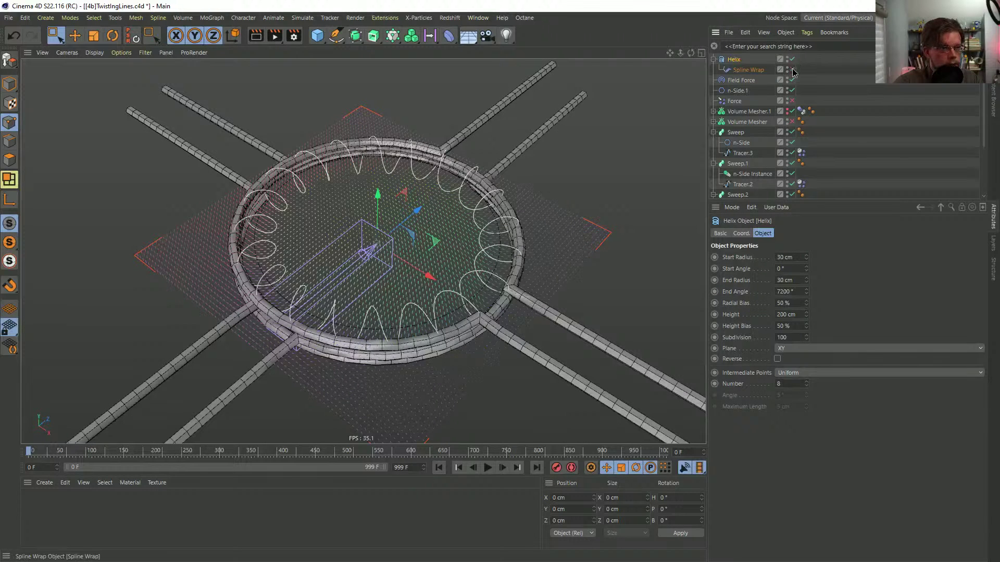
pyautogui.click(792, 69)
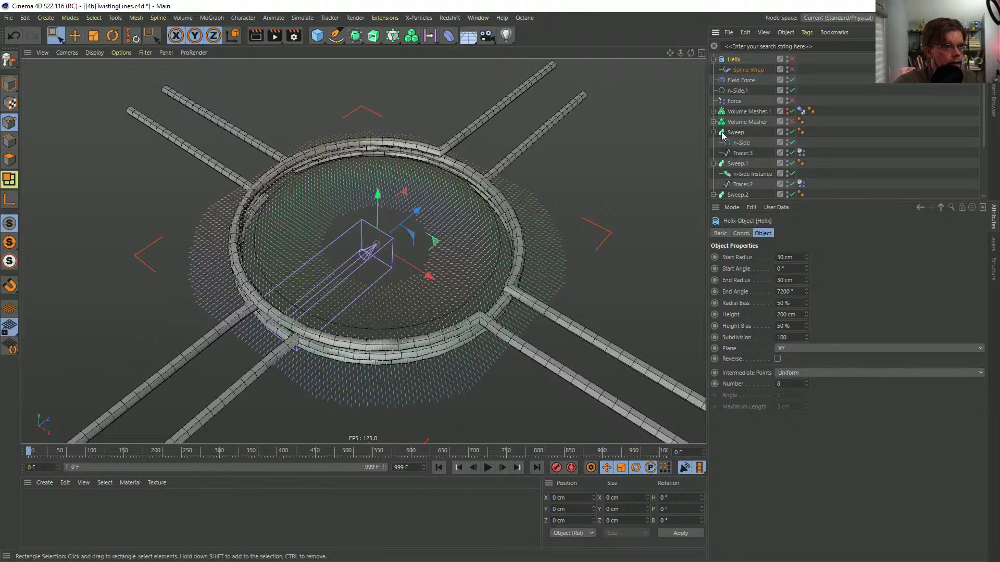
# - Create an n-Side spline with a 30 cm radius and 24 sides
pyautogui.click(354, 35)
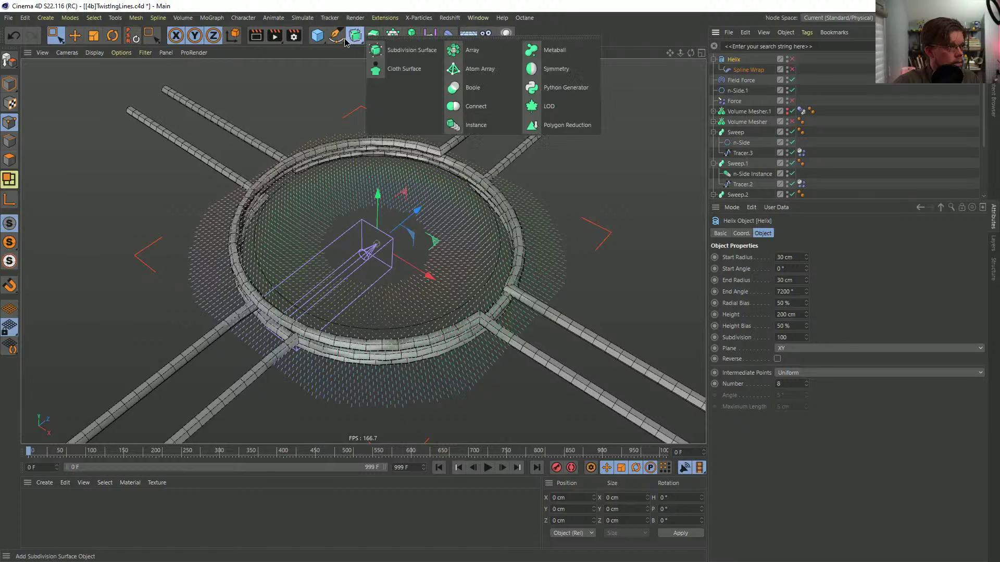
pyautogui.click(452, 107)
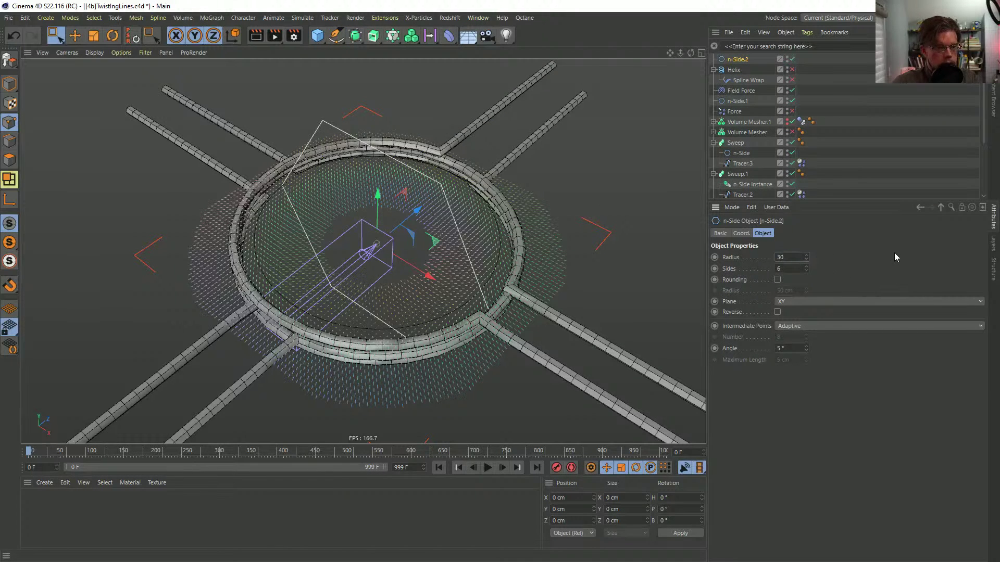
pyautogui.press('Return')
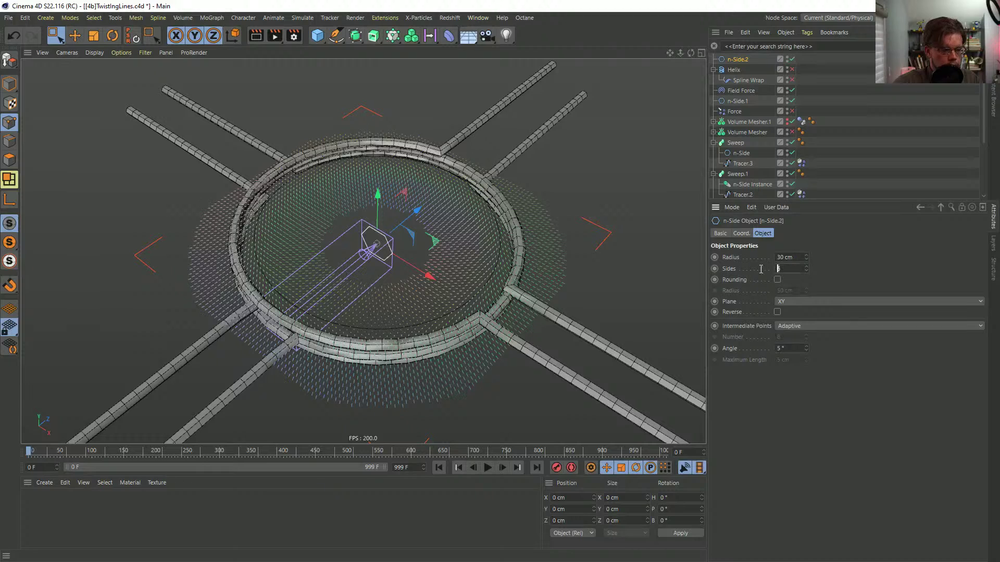
pyautogui.write('24')
pyautogui.press('Return')
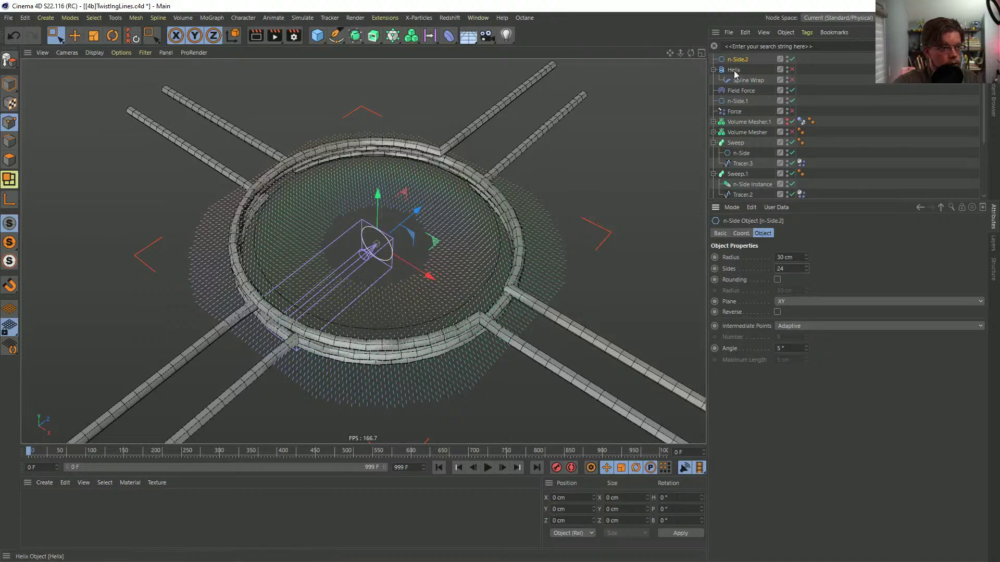
# - Add a Cloner holding n-Side.2, set it to Object mode, and distribute 24 clones along n-Side.1
pyautogui.click(393, 37)
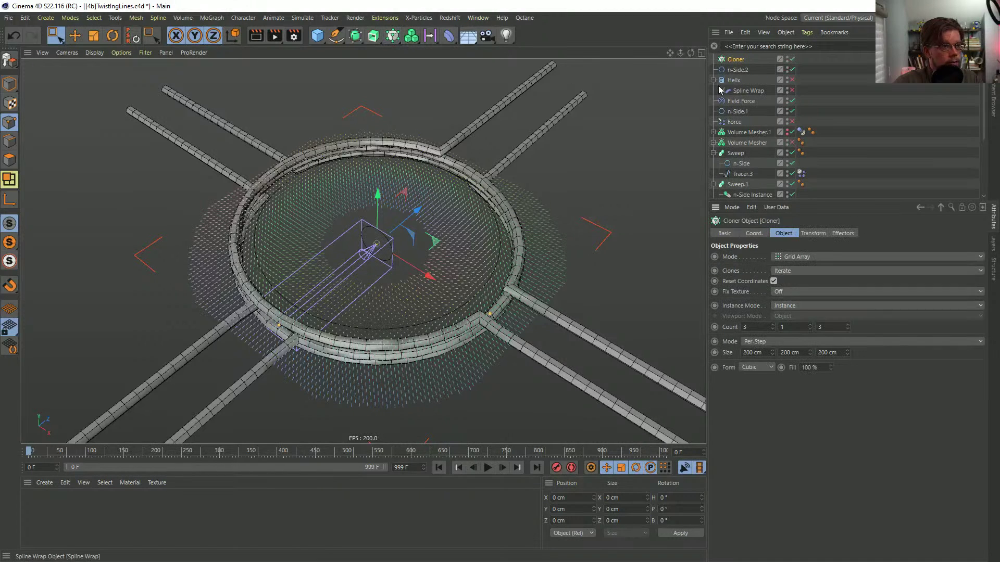
pyautogui.moveTo(741, 62); pyautogui.dragTo(742, 63)
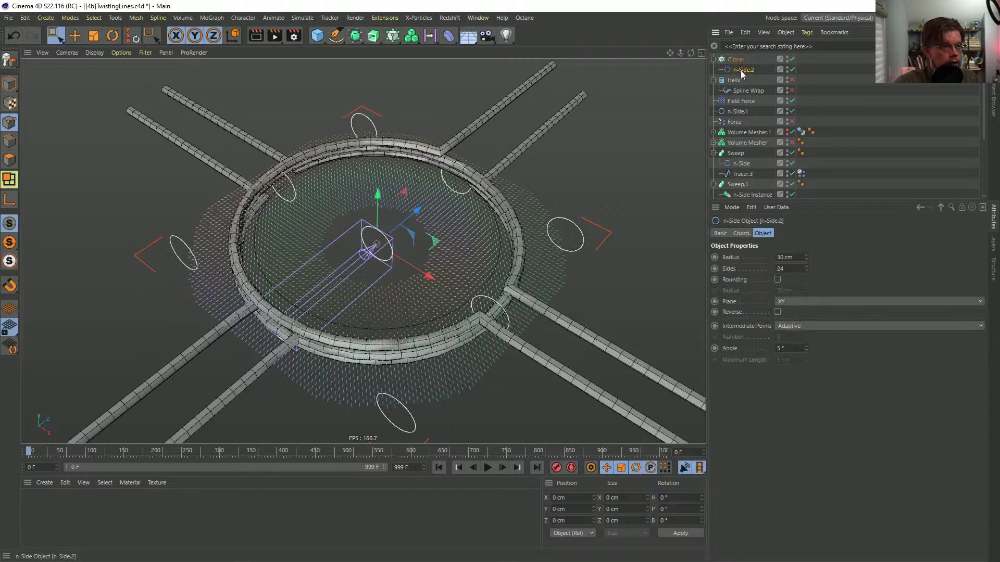
pyautogui.click(734, 61)
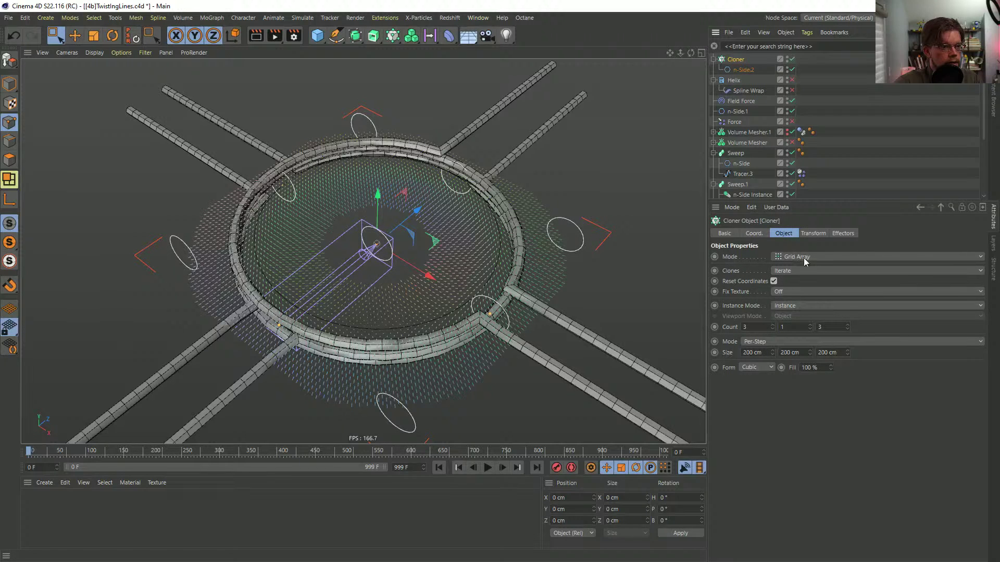
pyautogui.click(804, 257)
pyautogui.click(797, 259)
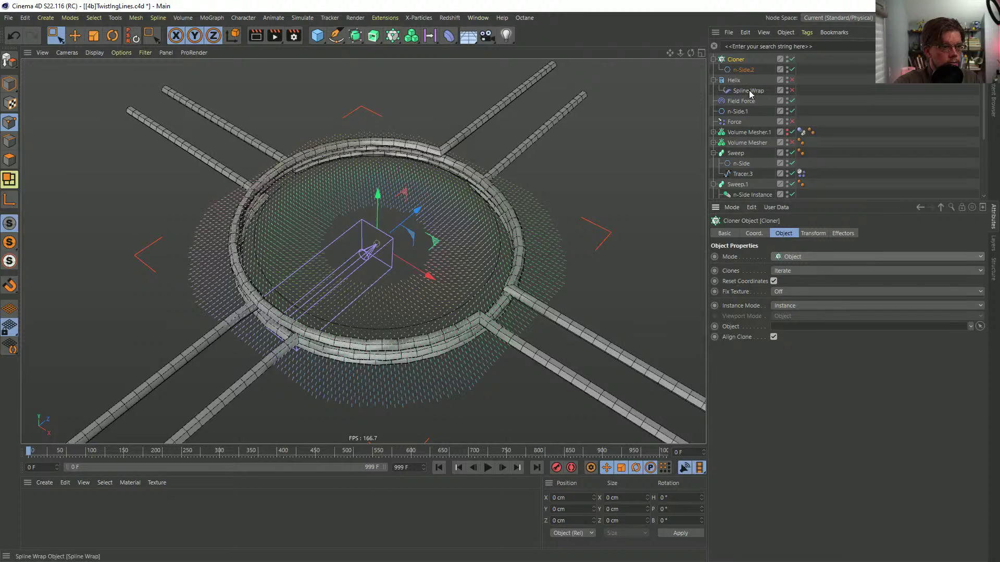
pyautogui.moveTo(736, 112); pyautogui.dragTo(737, 124)
pyautogui.moveTo(787, 331); pyautogui.dragTo(787, 328)
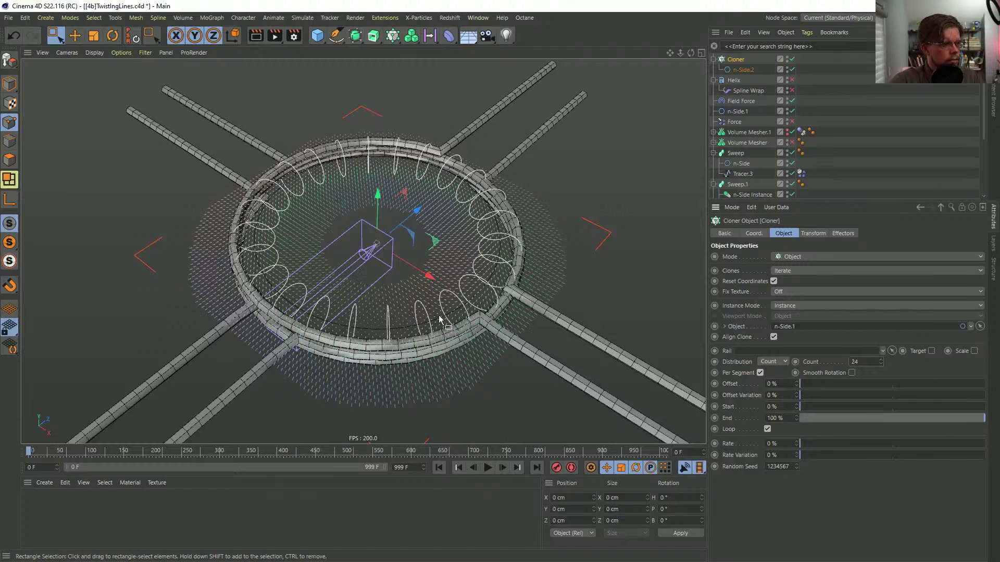
# - Replace the Helix layer in the Field Force's field list with the Cloner
pyautogui.keyDown('alt'); pyautogui.moveTo(436, 319); pyautogui.dragTo(467, 302); pyautogui.keyUp('alt')
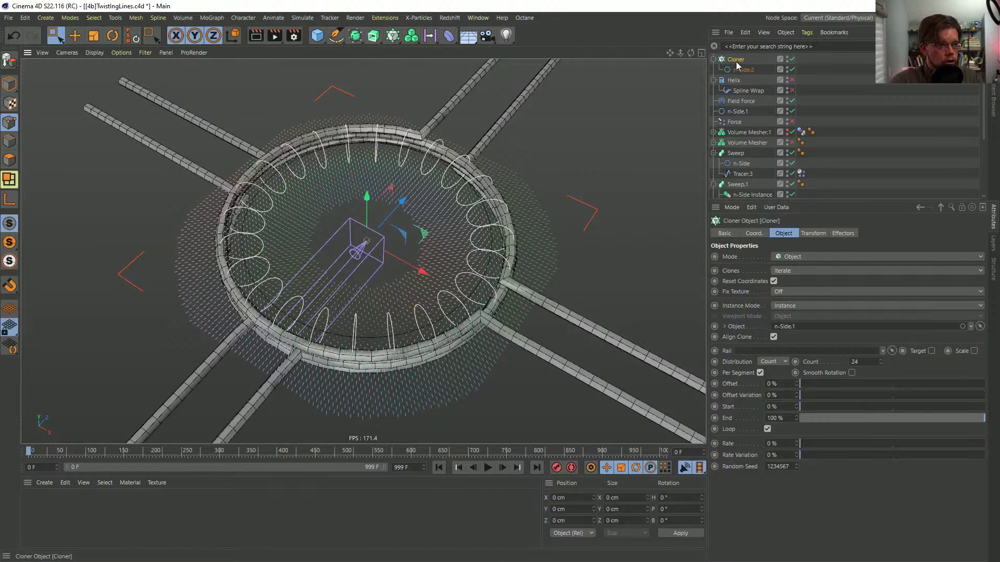
pyautogui.click(742, 101)
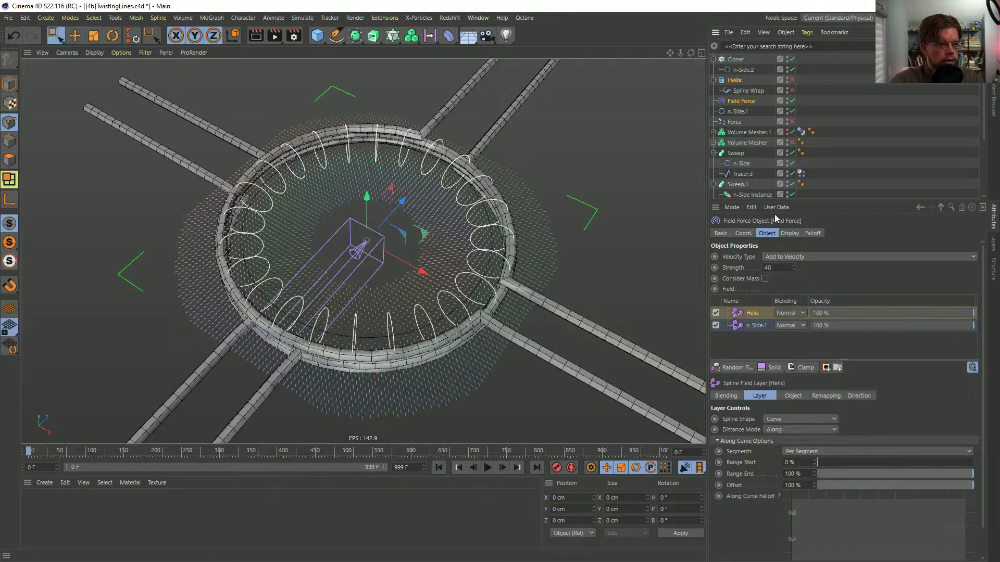
pyautogui.moveTo(751, 314); pyautogui.dragTo(752, 314)
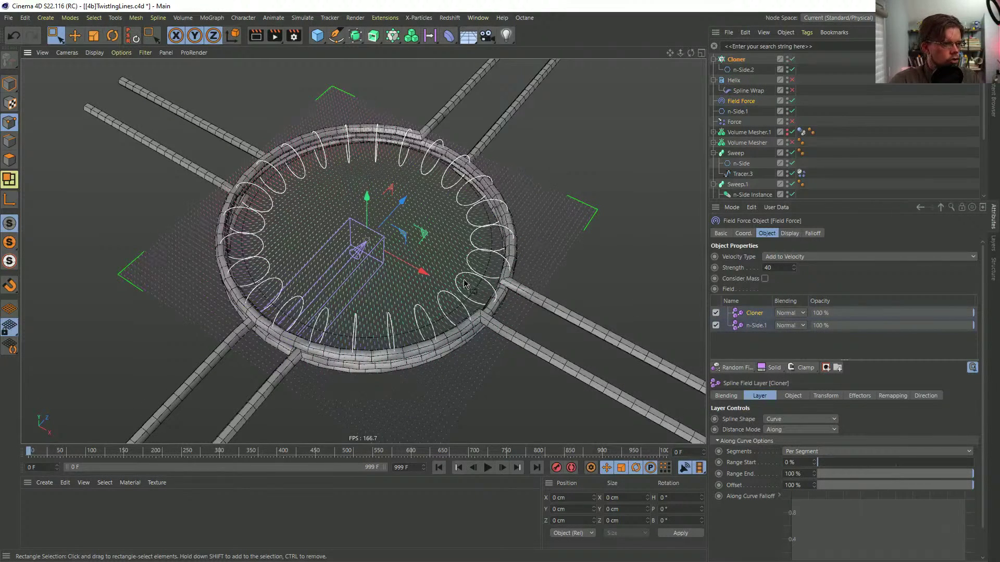
# - Play the simulation with a pause partway to examine how the tubes twist around the cloned rings
pyautogui.click(488, 468)
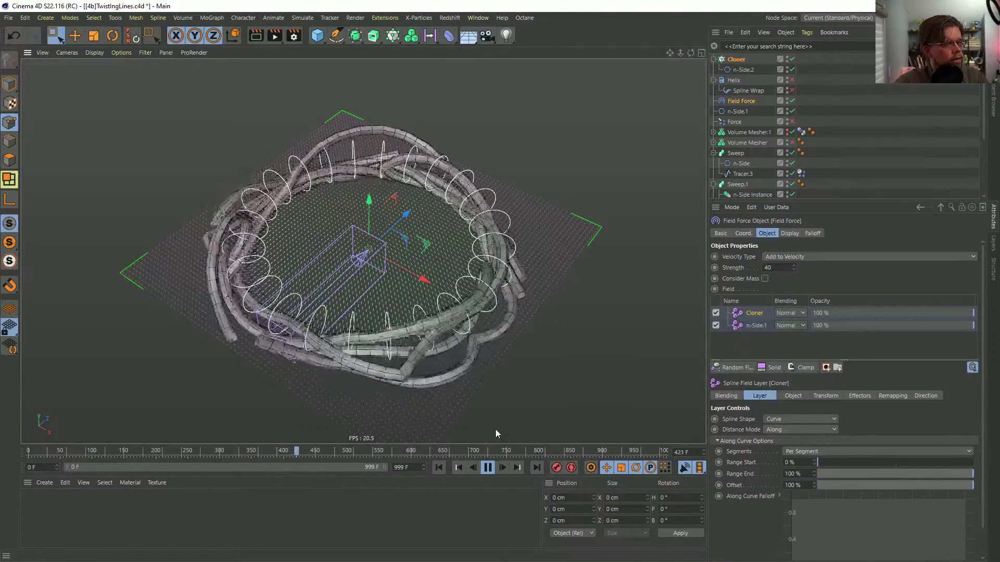
pyautogui.press('F8')
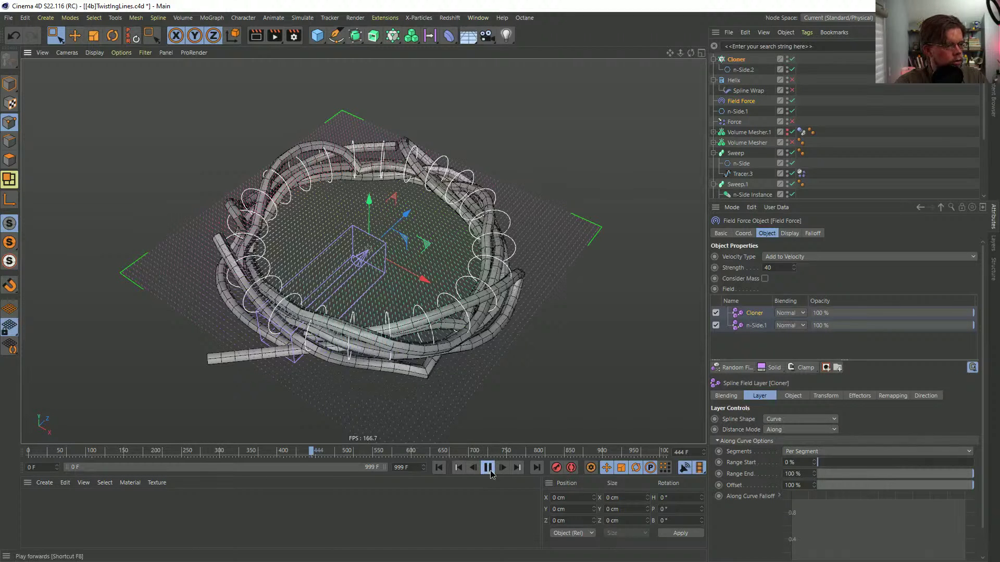
pyautogui.click(487, 468)
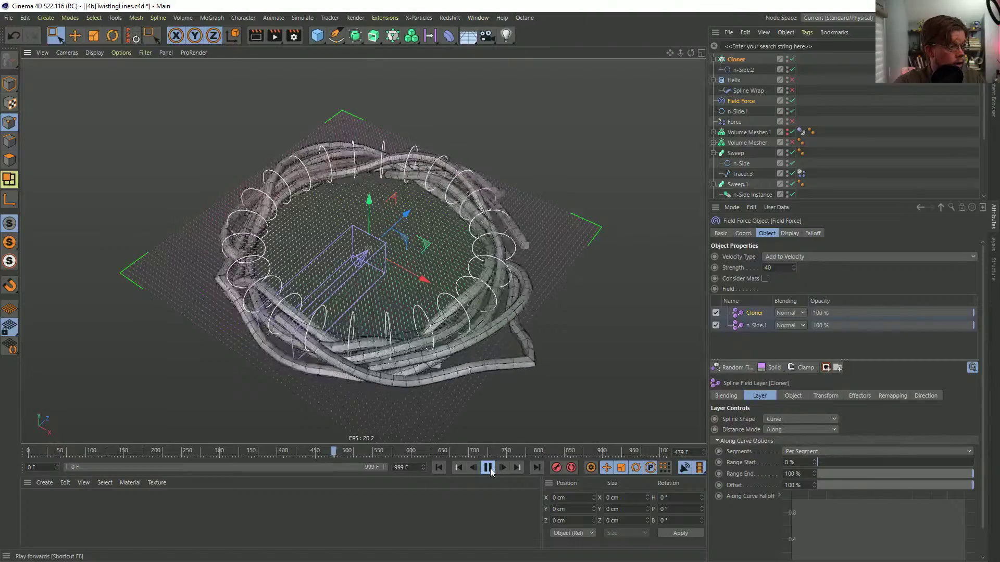
# - Hide the Force, Field Force, Cloner, and n-Side.1 in the viewport while the simulation plays
pyautogui.click(831, 172)
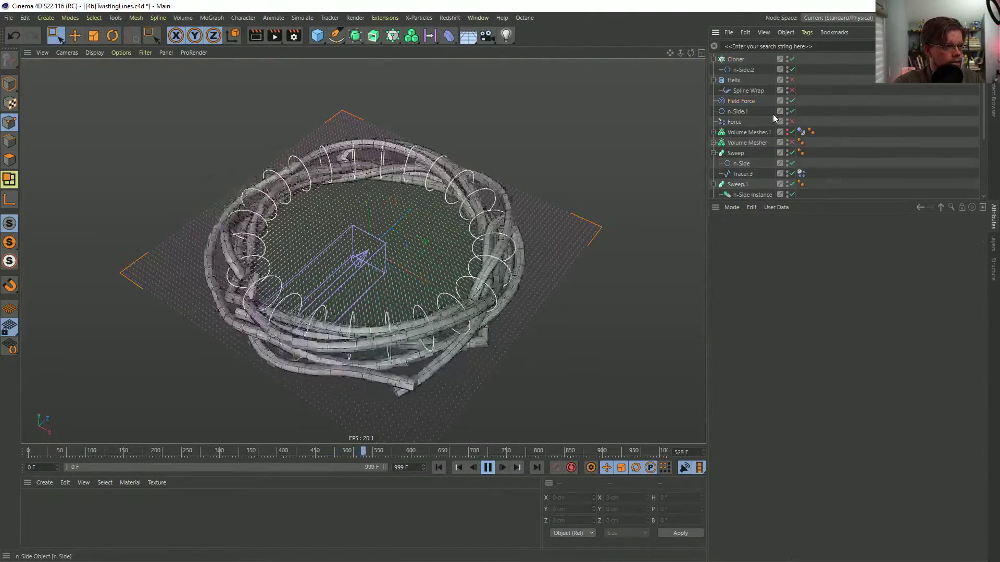
pyautogui.click(791, 90)
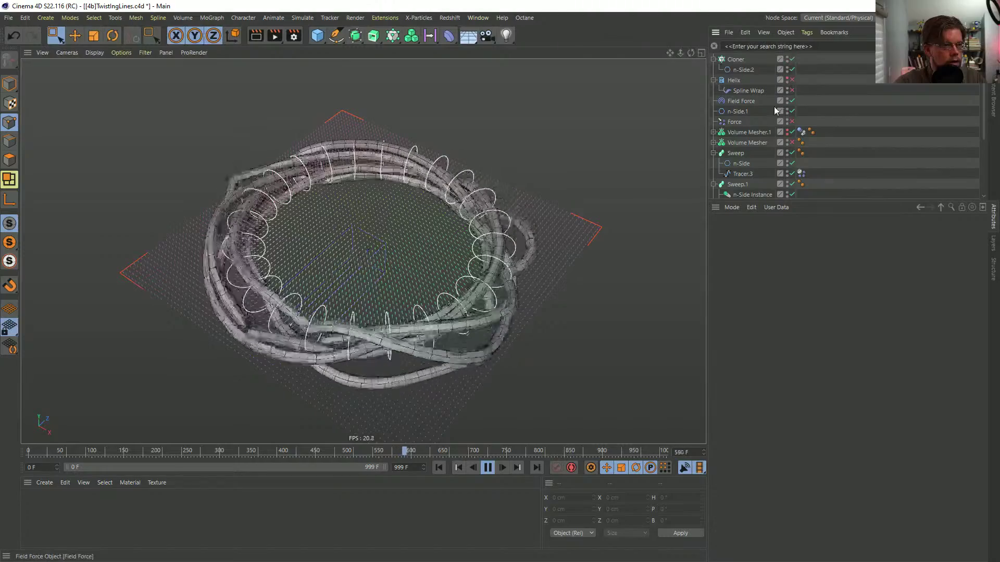
pyautogui.doubleClick(787, 99)
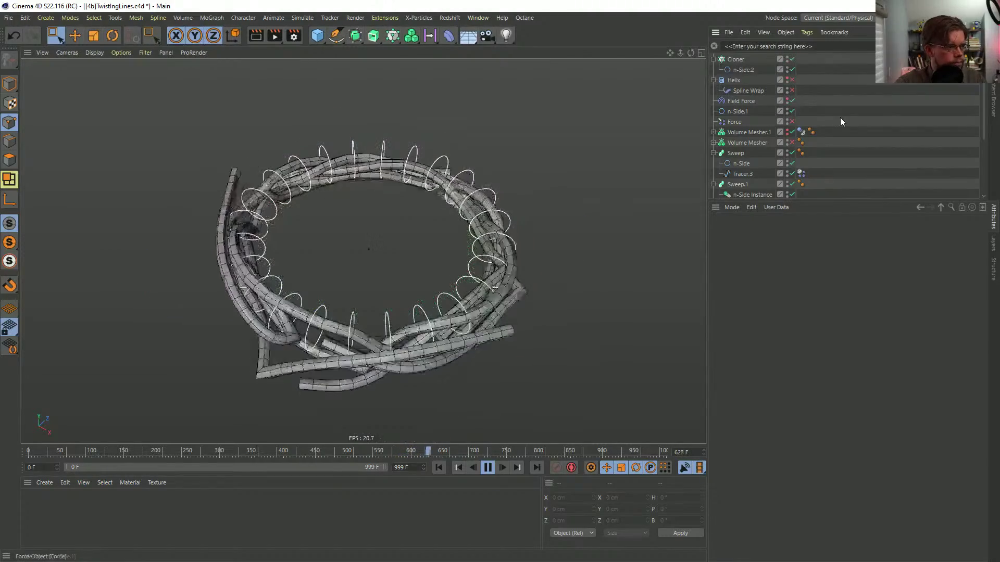
pyautogui.click(789, 60)
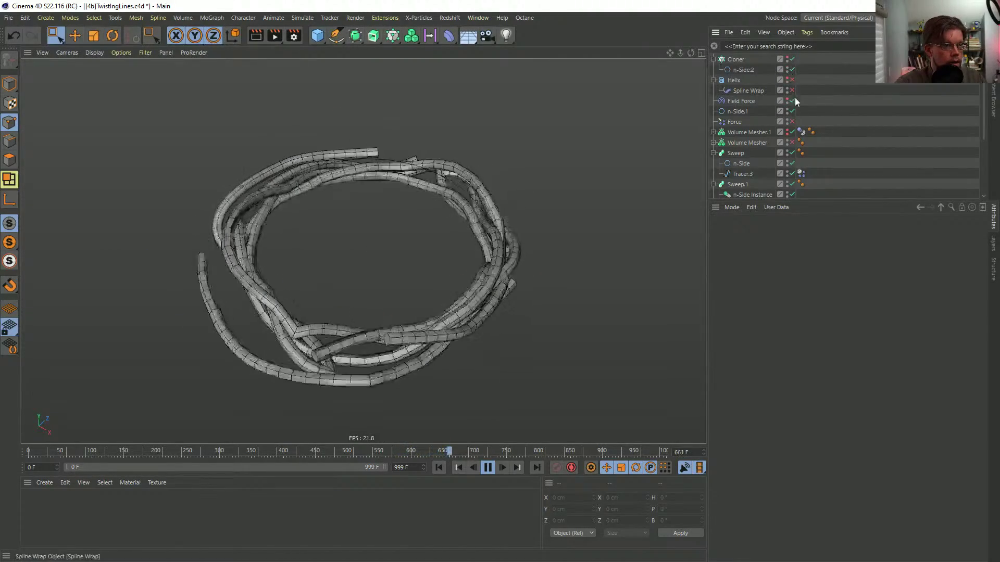
pyautogui.doubleClick(786, 110)
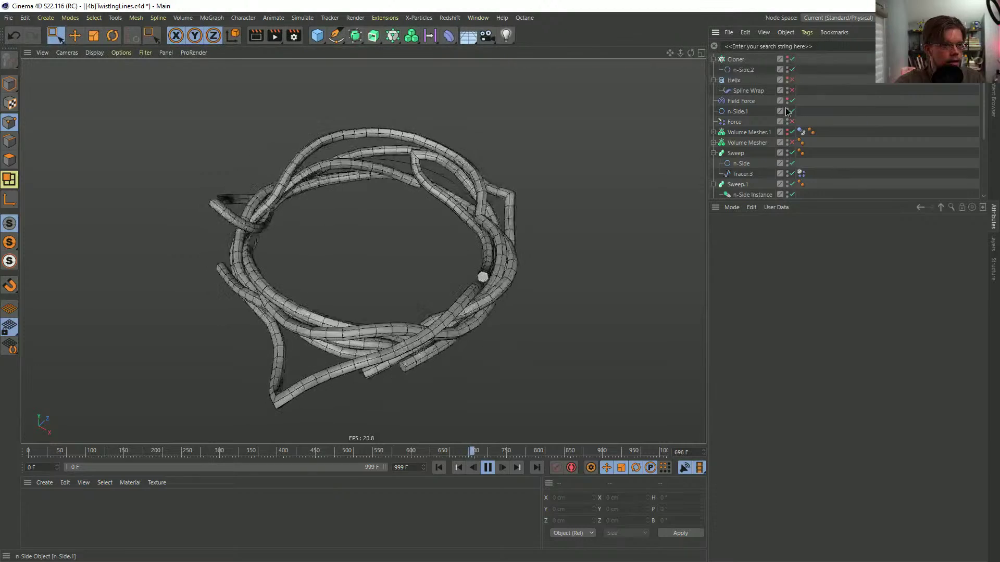
# - Switch the viewport display to Gouraud Shading without lines and view the moving tubes
pyautogui.press('n')
pyautogui.press('a')
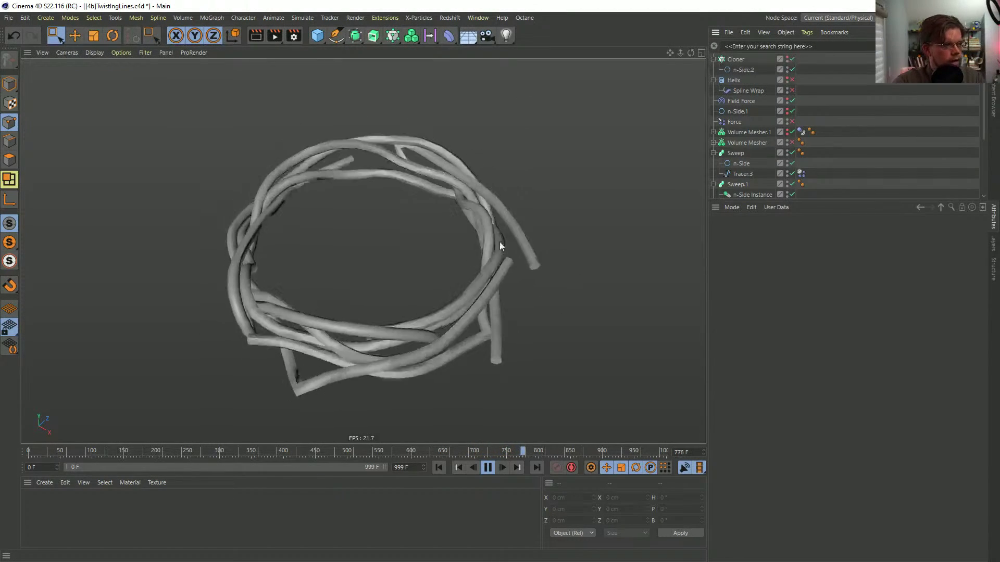
pyautogui.keyDown('alt'); pyautogui.moveTo(485, 291); pyautogui.dragTo(512, 445); pyautogui.keyUp('alt')
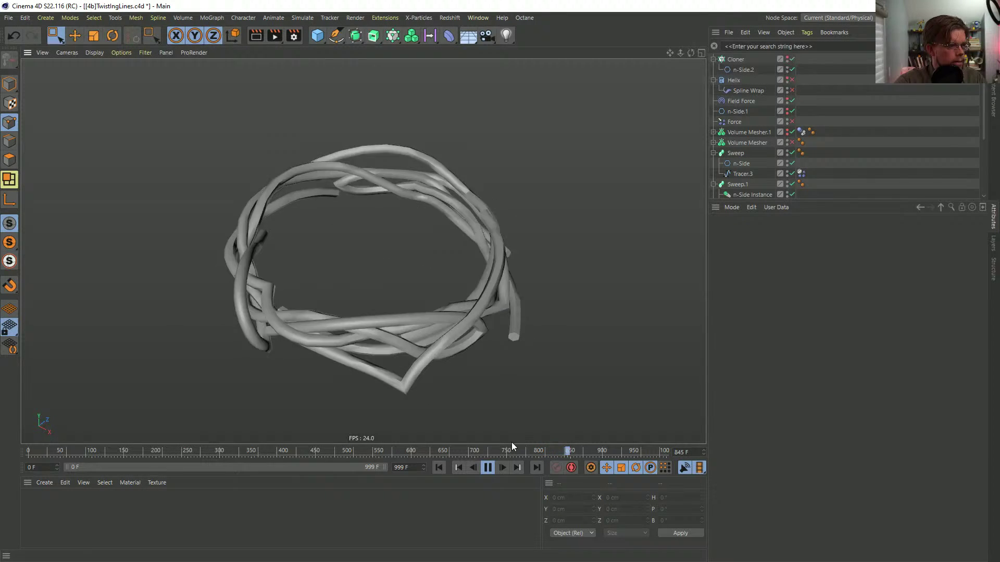
# - Stop the simulation, undo hiding the Cloner and Field Force, and rewind to frame 0
pyautogui.click(487, 468)
pyautogui.hotkey('ctrl', 'z')
pyautogui.hotkey('ctrl', 'z')
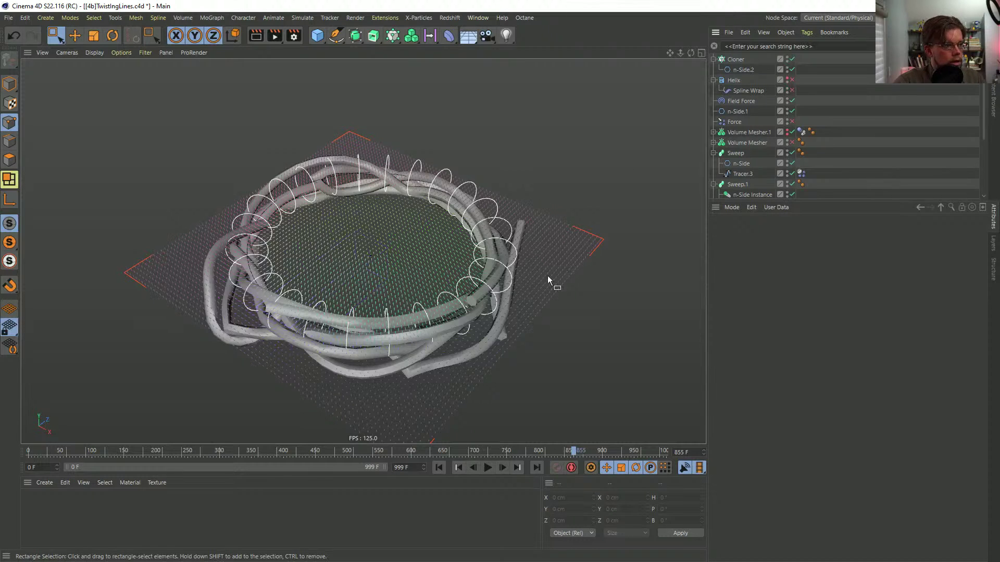
pyautogui.hotkey('shift', 'f')
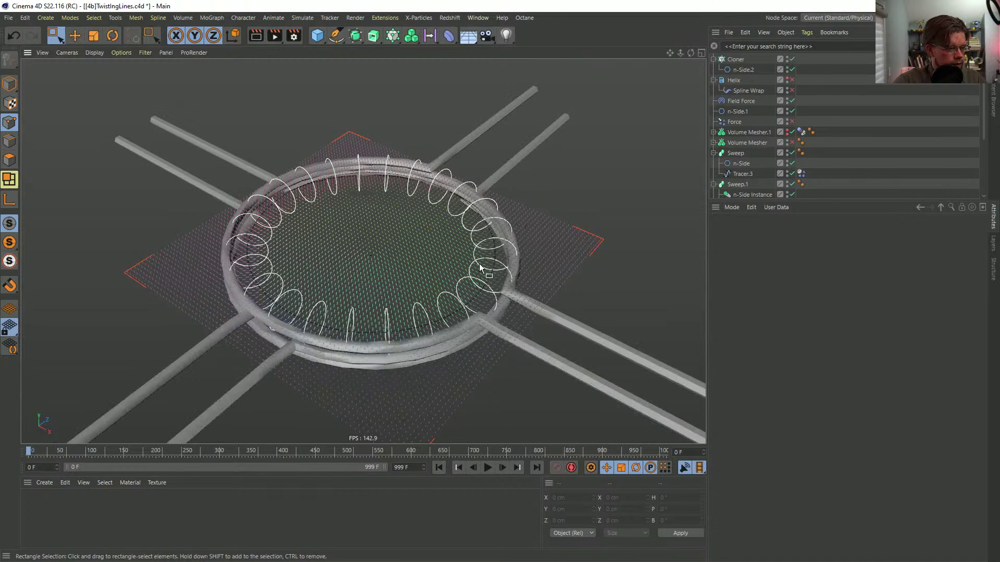
# - Save the scene as a new version named [4c]TwistIngLines.c4d
pyautogui.hotkey('ctrl', 'shift', 's')
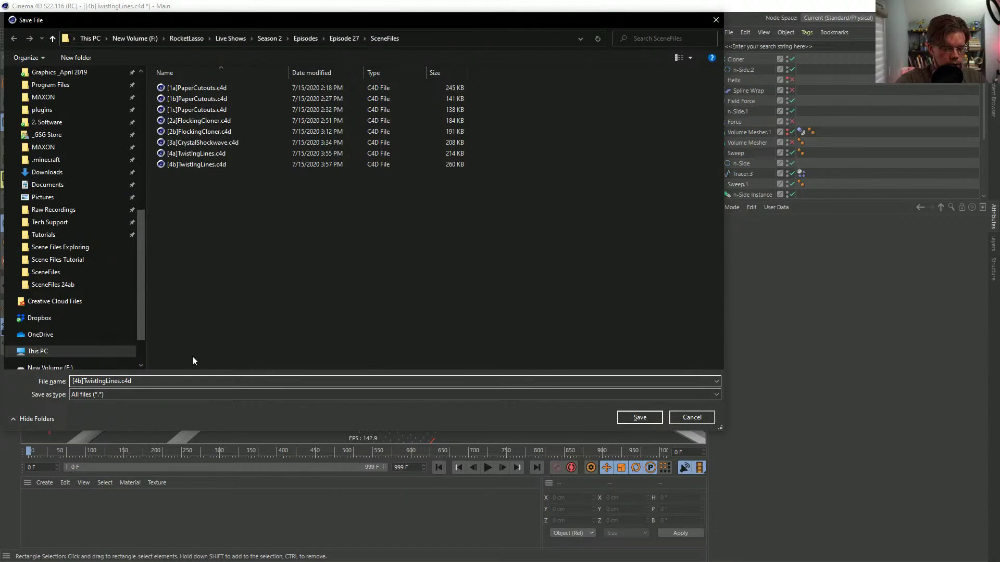
pyautogui.press('BackSpace')
pyautogui.write('c')
pyautogui.press('Return')
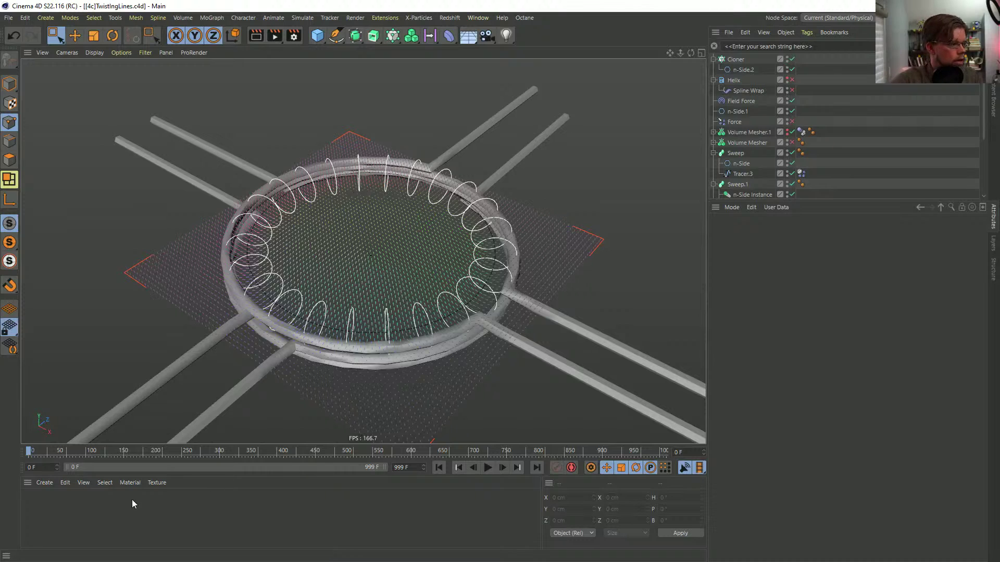
# - Create four materials colored yellow (hue 62°), blue (hue 219°), green, and purple (hue 275°), each with 100% saturation and 80% value
pyautogui.doubleClick(66, 523)
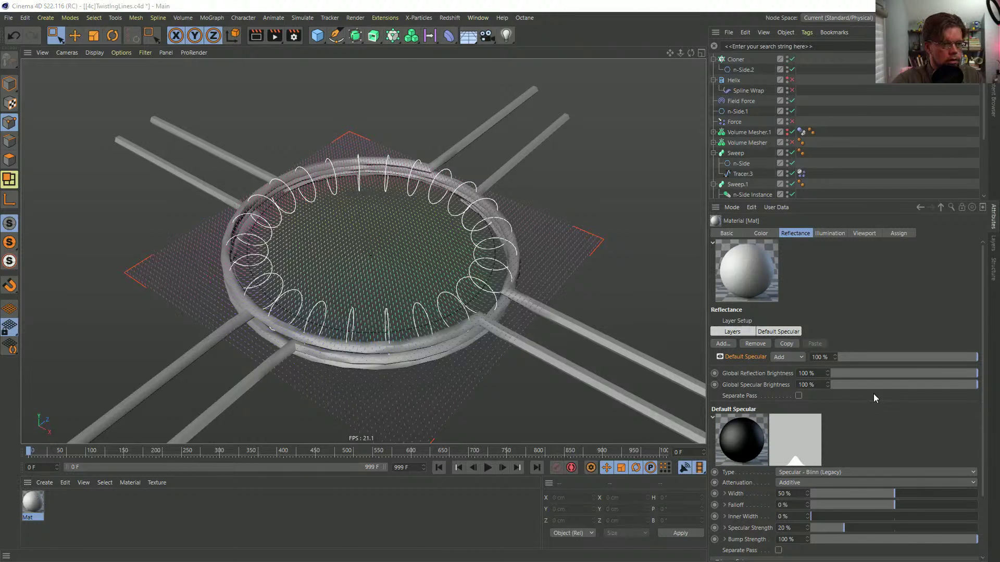
pyautogui.click(759, 233)
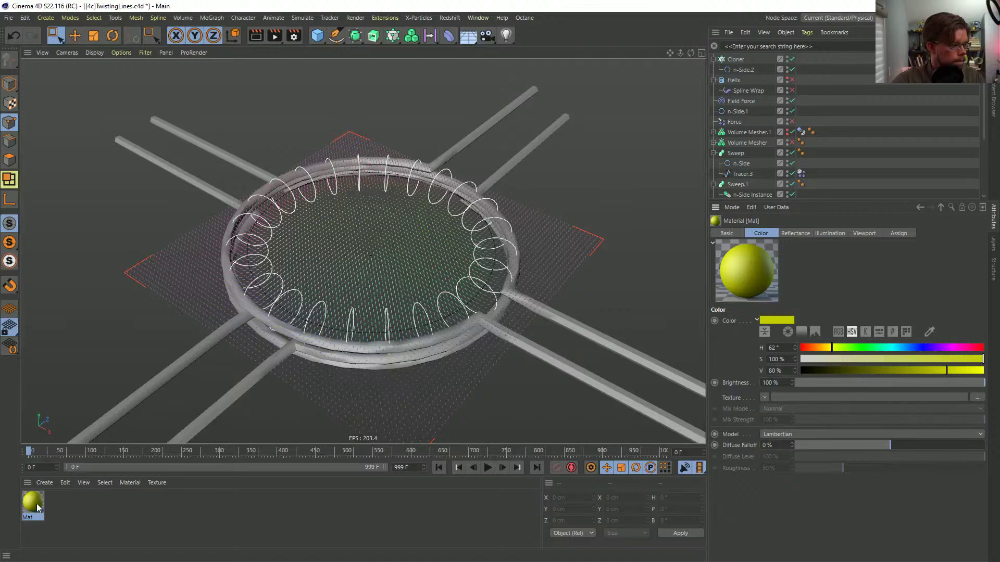
pyautogui.click(912, 347)
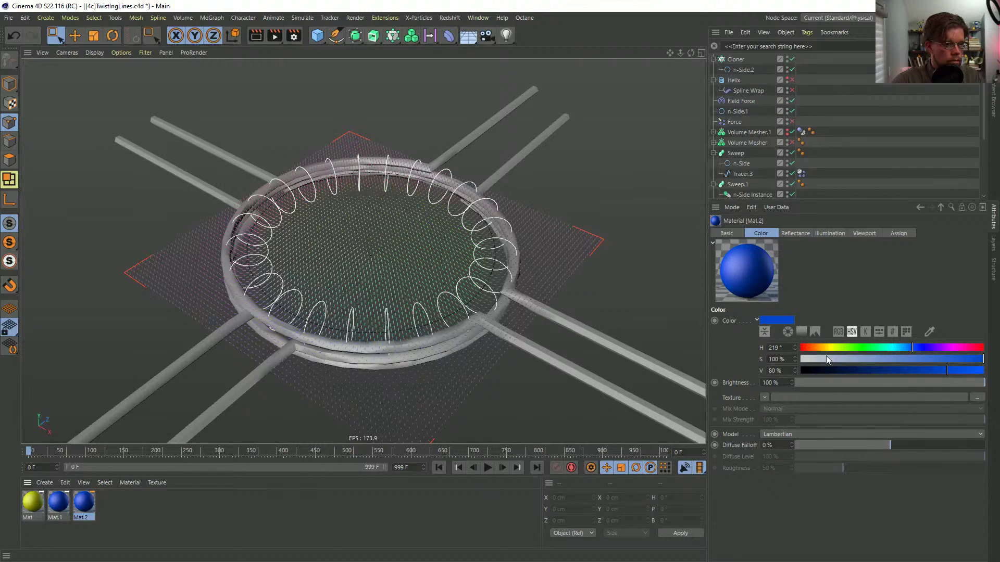
pyautogui.moveTo(866, 346)
pyautogui.mouseDown()
pyautogui.moveTo(851, 348)
pyautogui.moveTo(939, 348)
pyautogui.mouseUp()
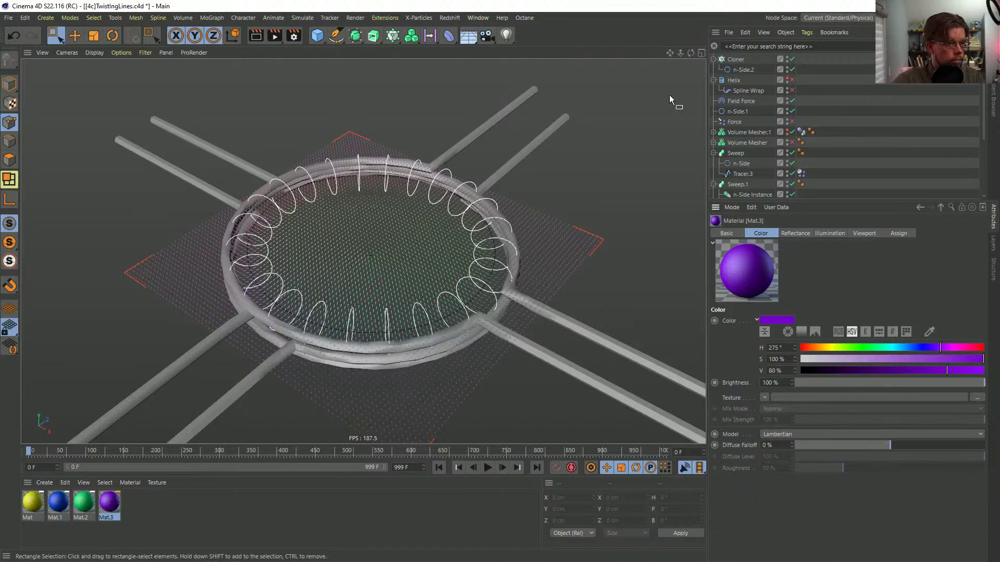
# - Assign the yellow material to Sweep.3, blue to Sweep.2, green to Sweep.1, and purple to Sweep
pyautogui.scroll(-3, 764, 178)
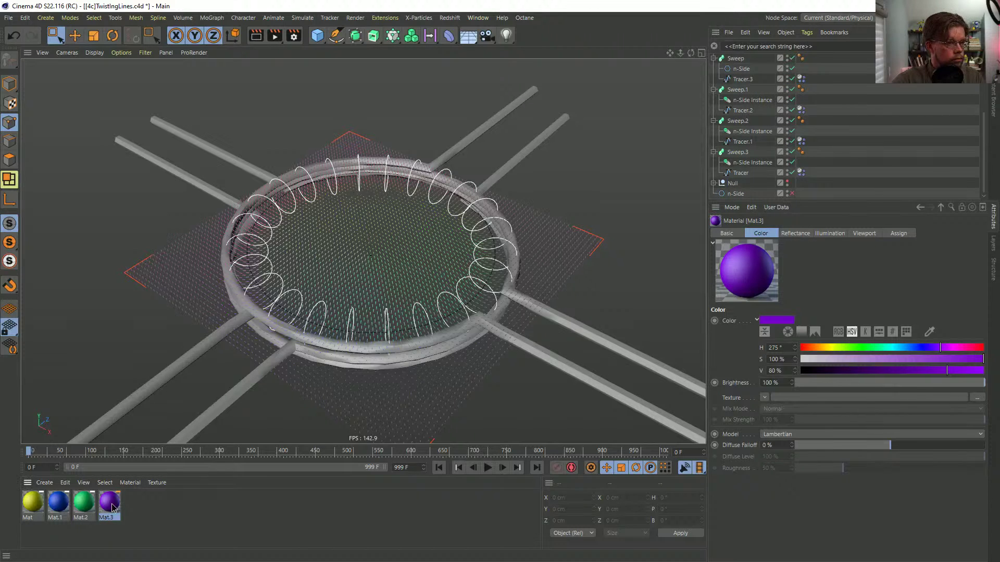
pyautogui.moveTo(7, 504); pyautogui.dragTo(8, 505)
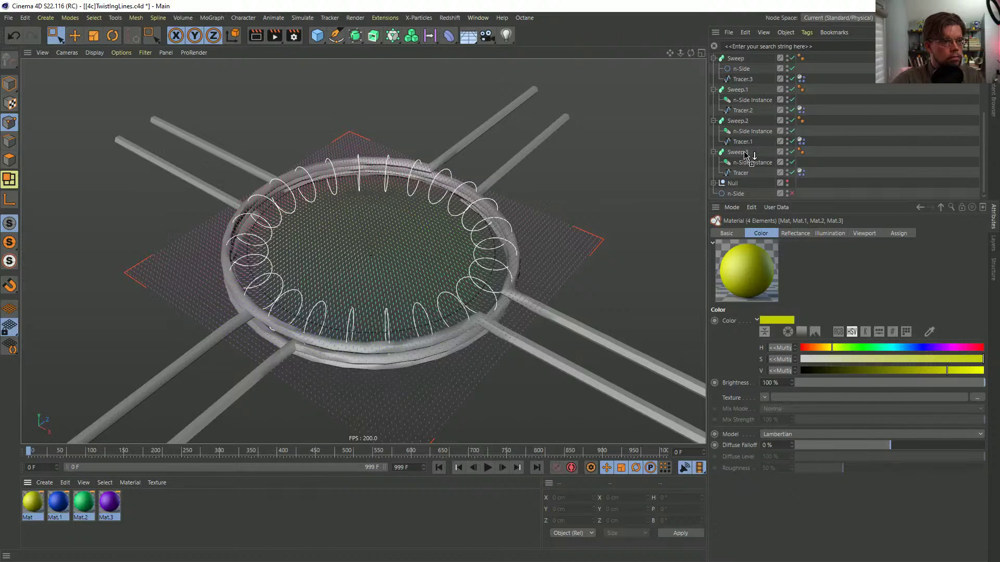
pyautogui.moveTo(745, 154); pyautogui.dragTo(748, 154)
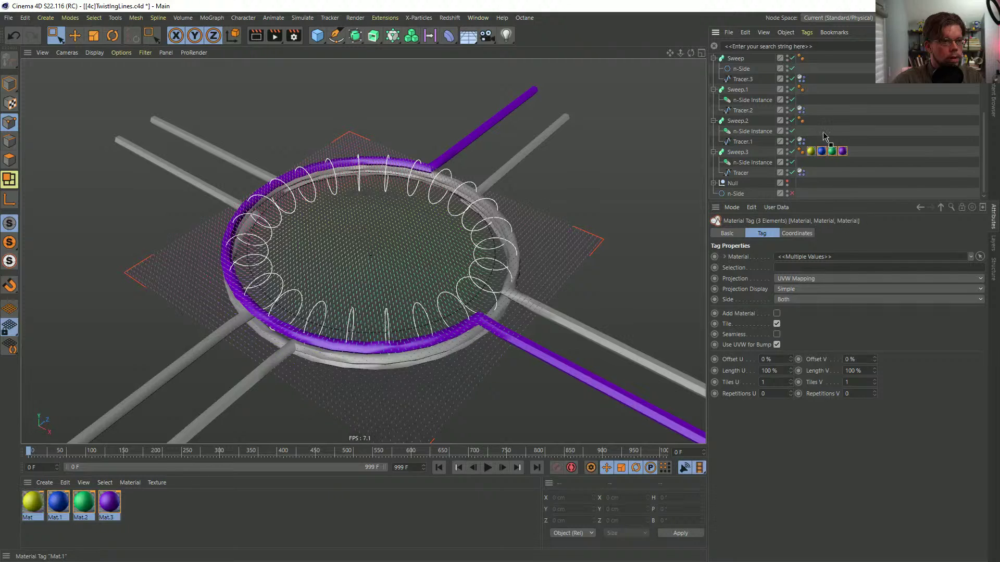
pyautogui.moveTo(821, 123); pyautogui.dragTo(817, 58)
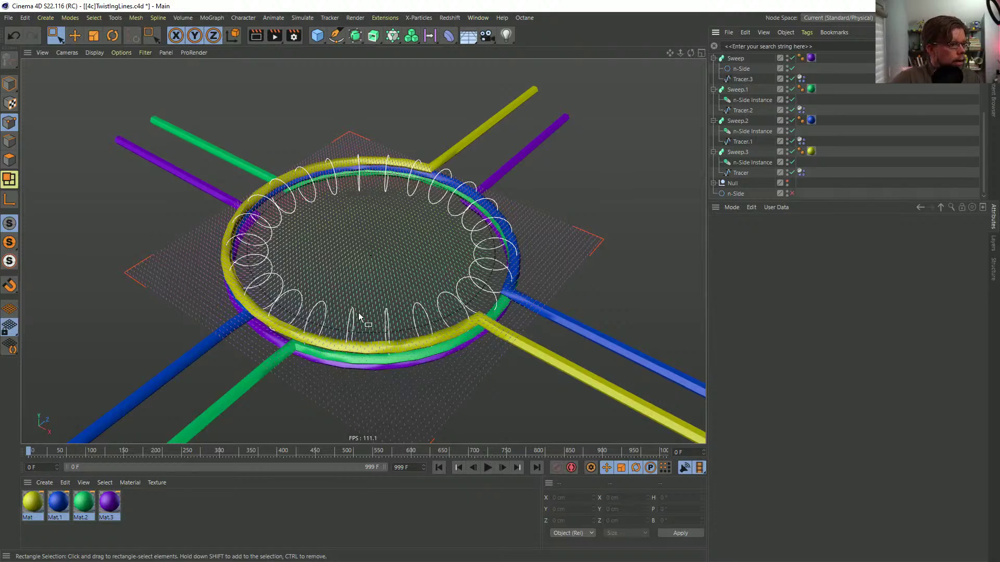
pyautogui.scroll(3, 775, 79)
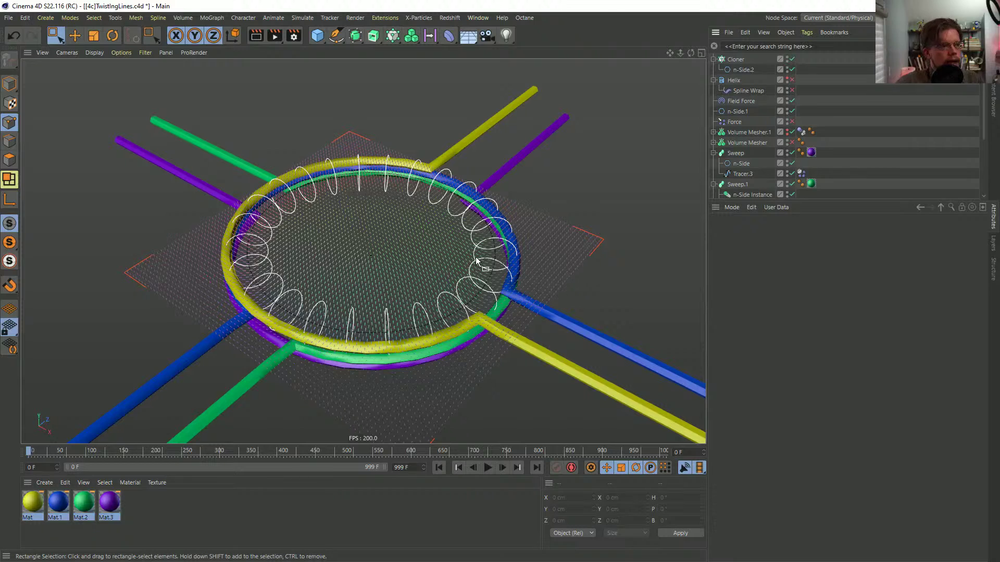
# - Wrap the Cloner's n-Side.2 spline in a Connect object and duplicate the Connect with its spline inside the Cloner
pyautogui.click(740, 73)
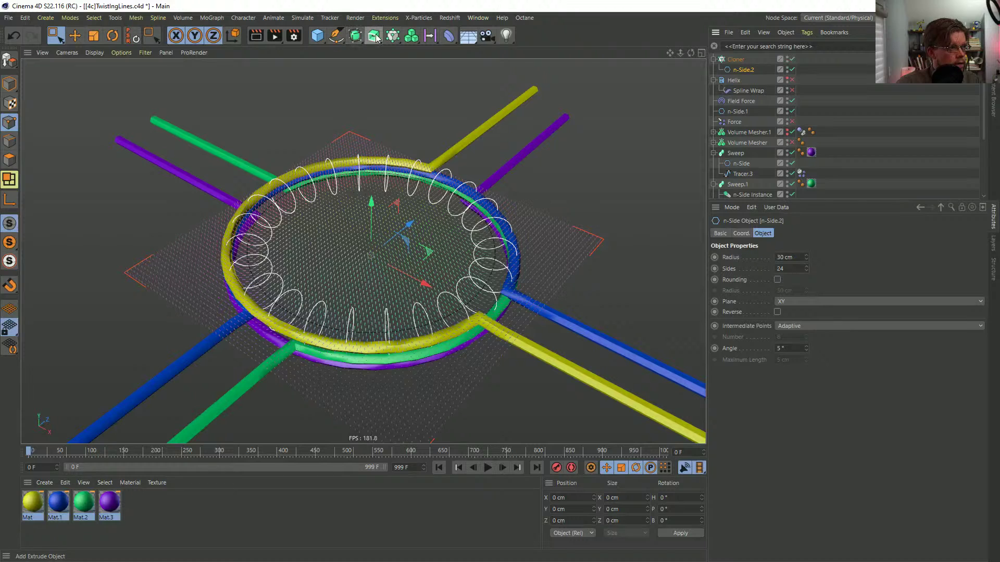
pyautogui.click(351, 35)
pyautogui.keyDown('alt'); pyautogui.click(471, 110); pyautogui.keyUp('alt')
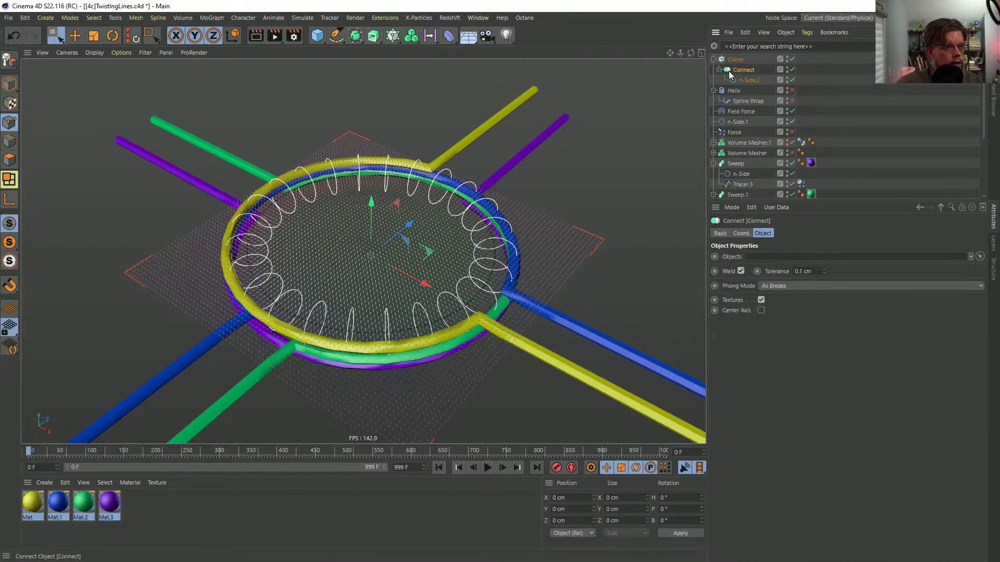
pyautogui.click(750, 79)
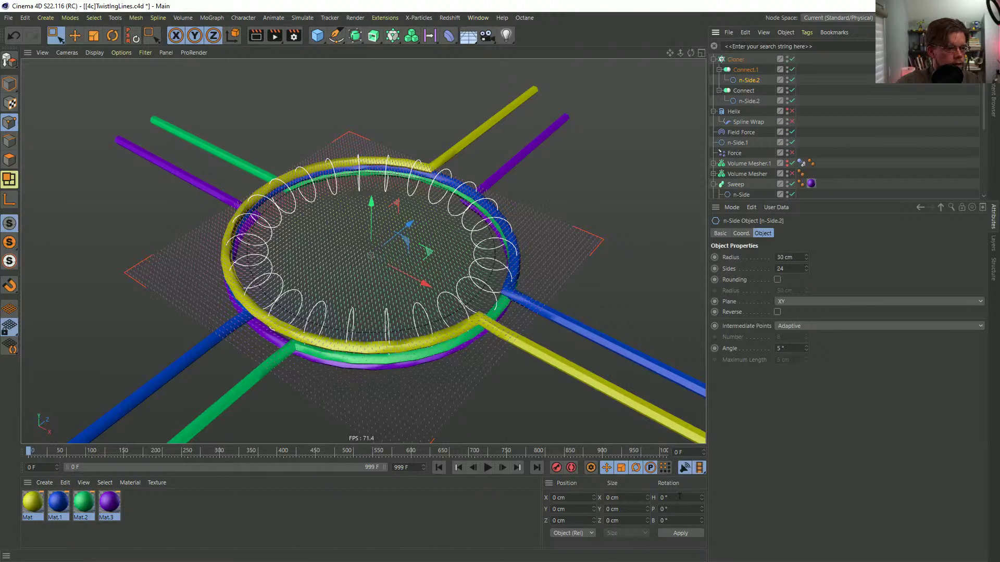
pyautogui.press('Escape')
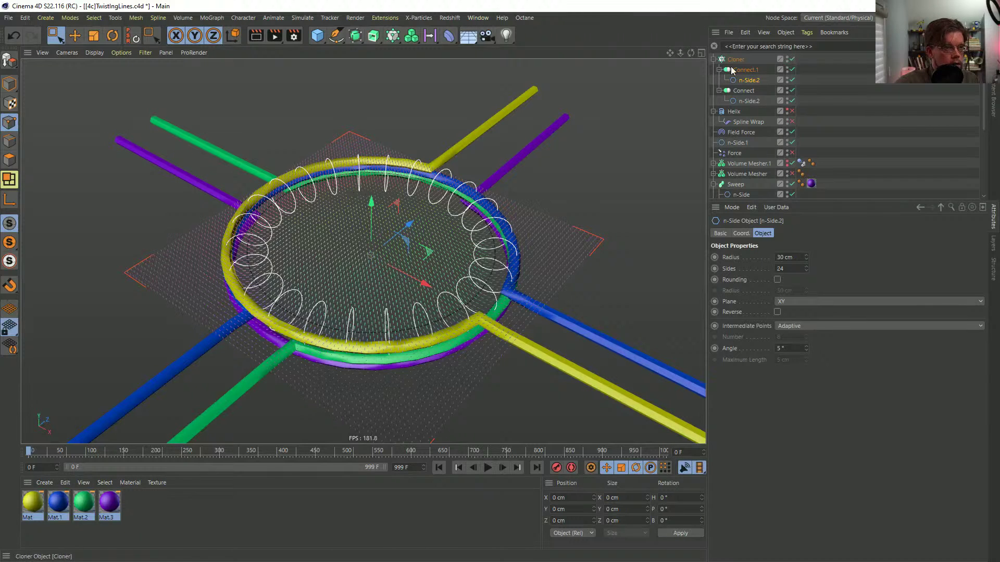
# - Play the simulation and set the Cloner's count to 12
pyautogui.click(488, 470)
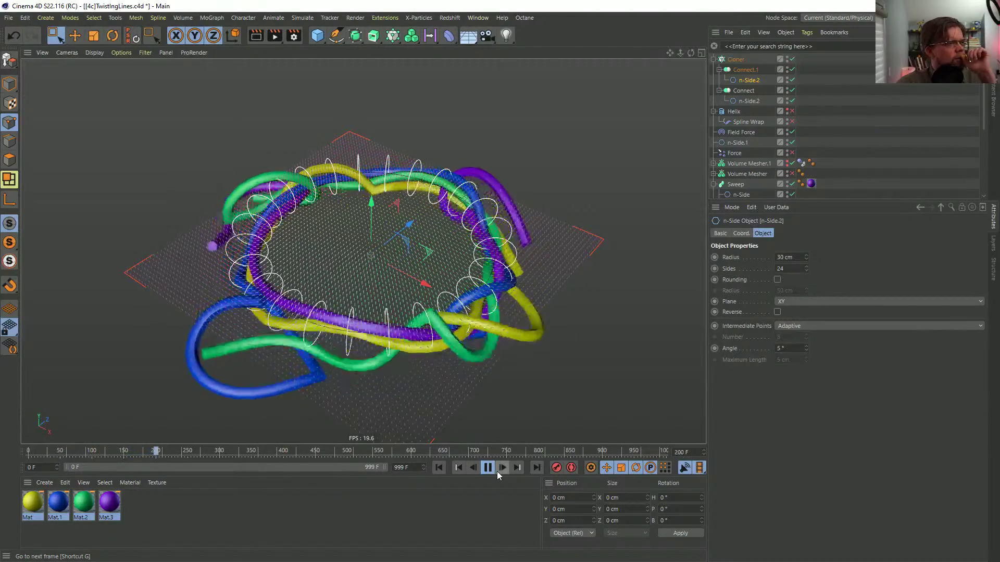
pyautogui.click(736, 59)
pyautogui.doubleClick(855, 362)
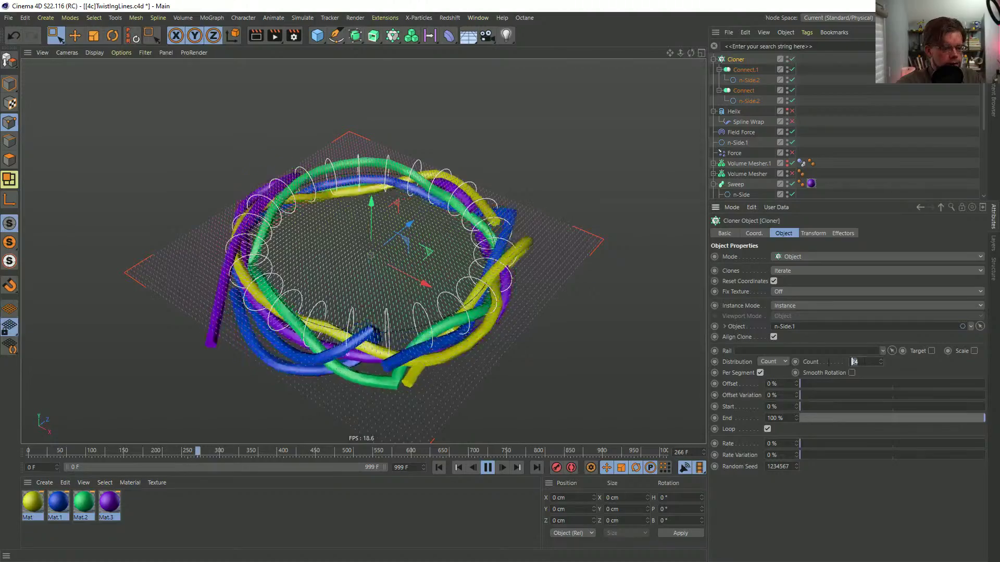
pyautogui.write('12')
pyautogui.press('Return')
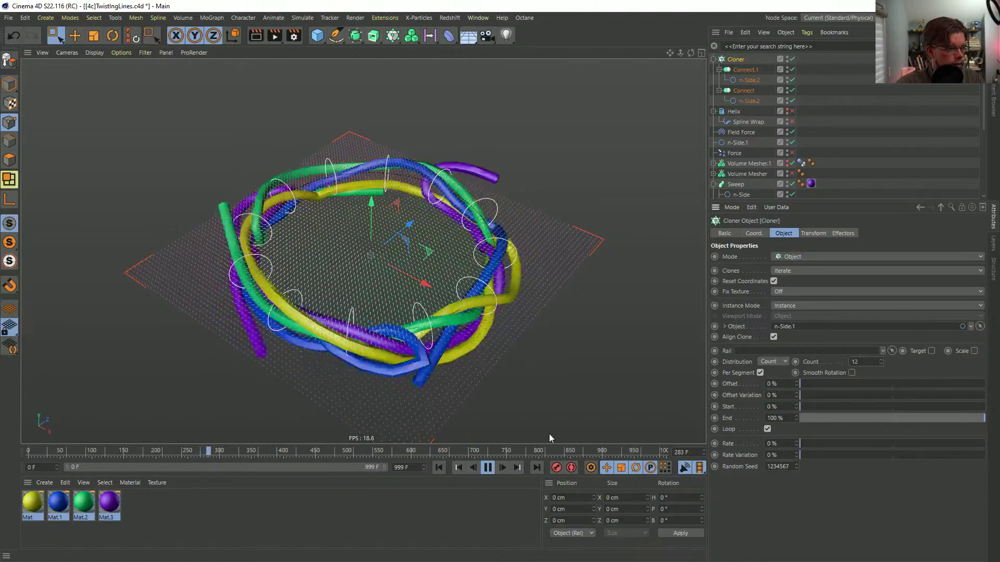
# - Replay the simulation from frame 0 and pause it to examine how the tubes braid around the ring from several angles
pyautogui.click(439, 467)
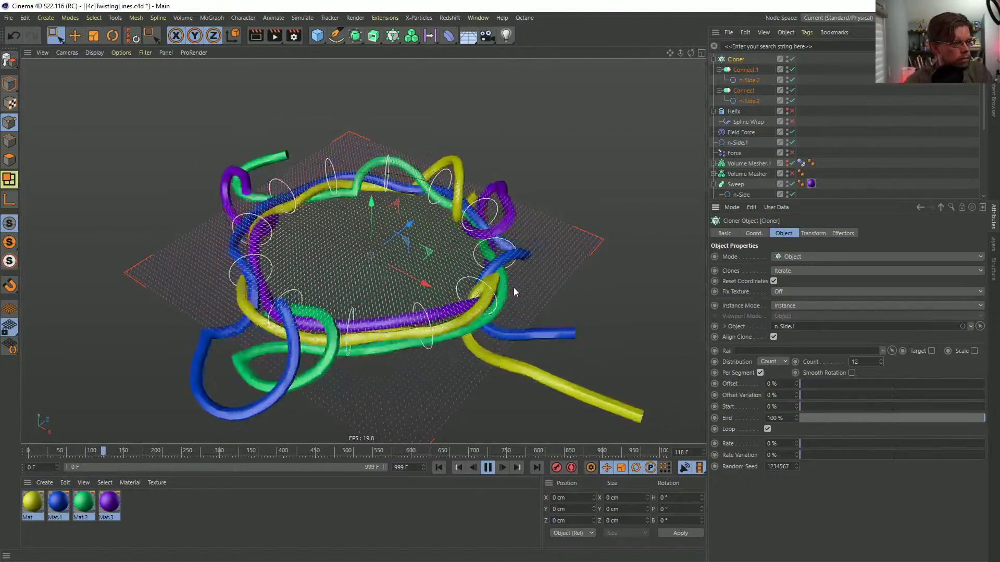
pyautogui.moveTo(411, 261)
pyautogui.keyDown('alt'); pyautogui.mouseDown()
pyautogui.moveTo(422, 312)
pyautogui.moveTo(408, 277)
pyautogui.mouseUp(); pyautogui.keyUp('alt')
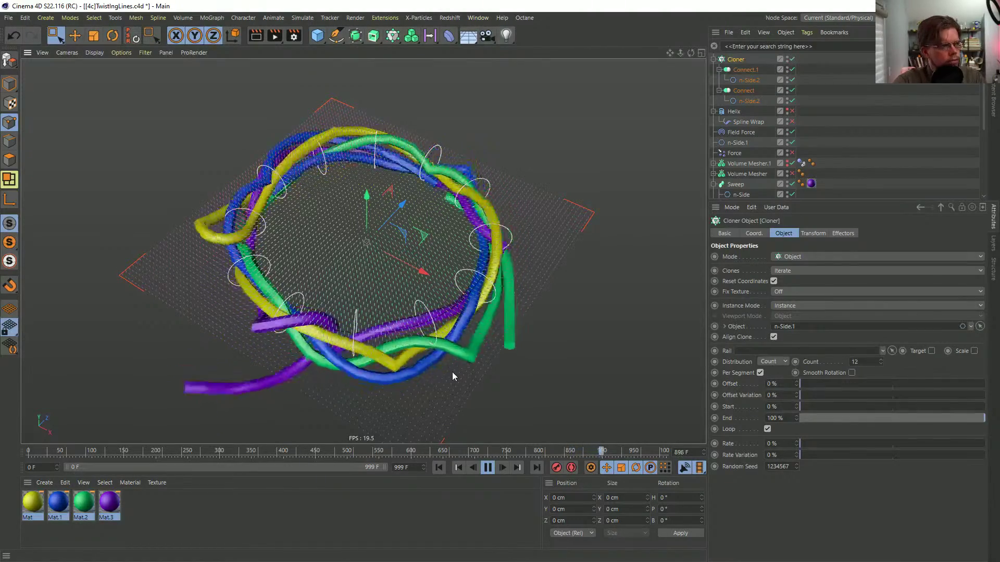
pyautogui.click(489, 472)
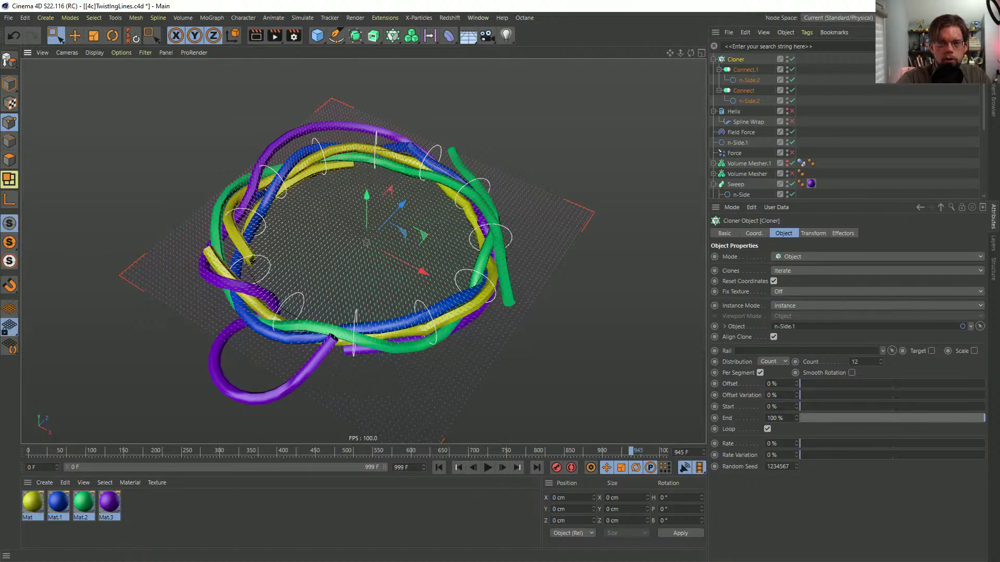
pyautogui.click(439, 468)
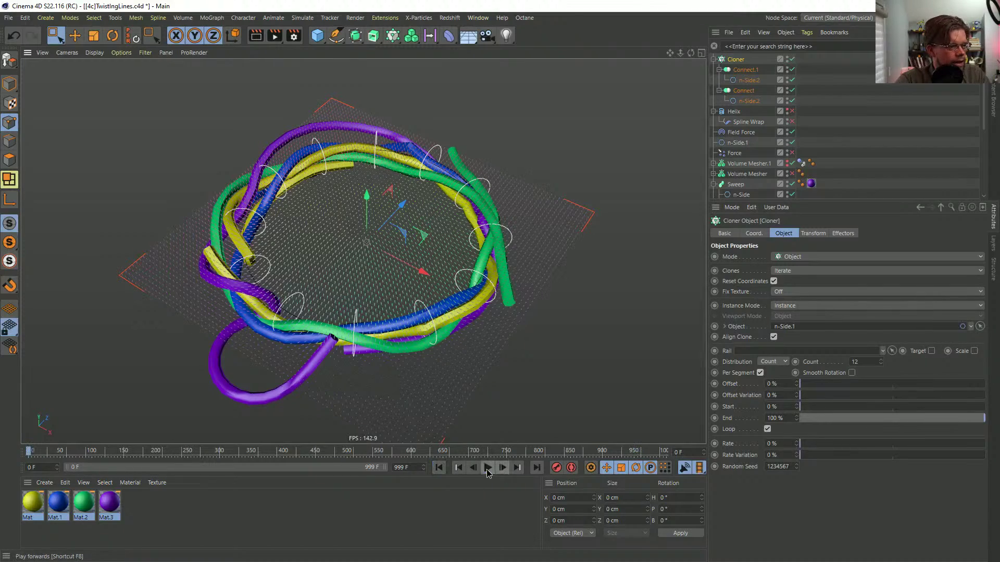
pyautogui.click(487, 468)
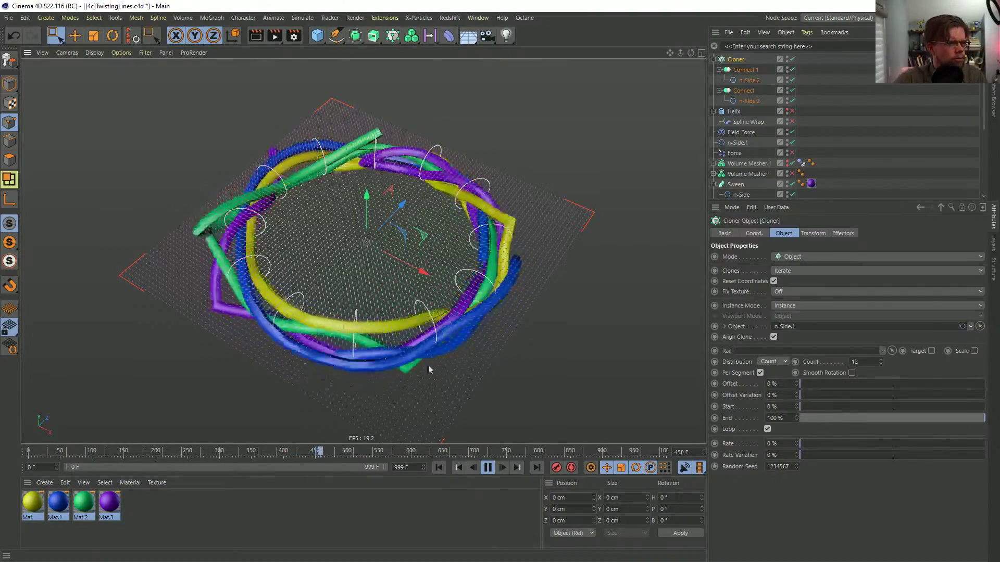
pyautogui.click(489, 467)
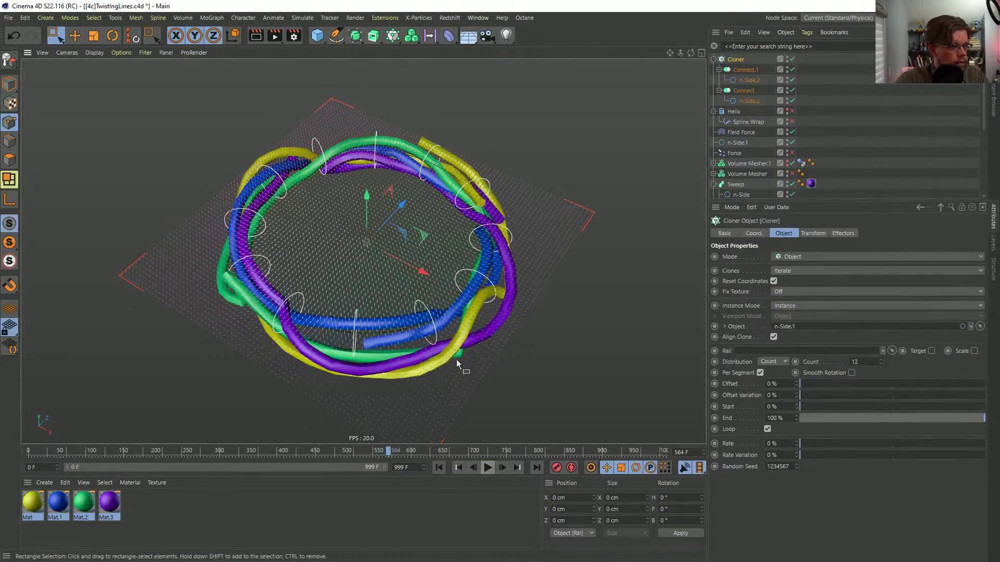
pyautogui.keyDown('alt'); pyautogui.moveTo(457, 361); pyautogui.dragTo(508, 175); pyautogui.keyUp('alt')
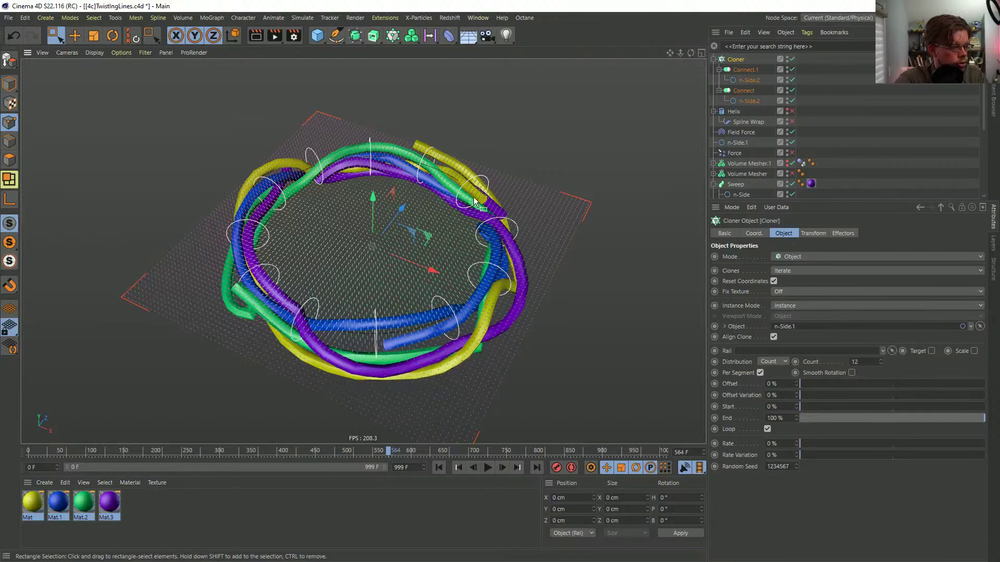
pyautogui.keyDown('alt'); pyautogui.moveTo(473, 197); pyautogui.dragTo(513, 338); pyautogui.keyUp('alt')
# - Resume the simulation and temporarily show Volume Mesher.1 in the viewport to check the collider around the tubes
pyautogui.click(488, 467)
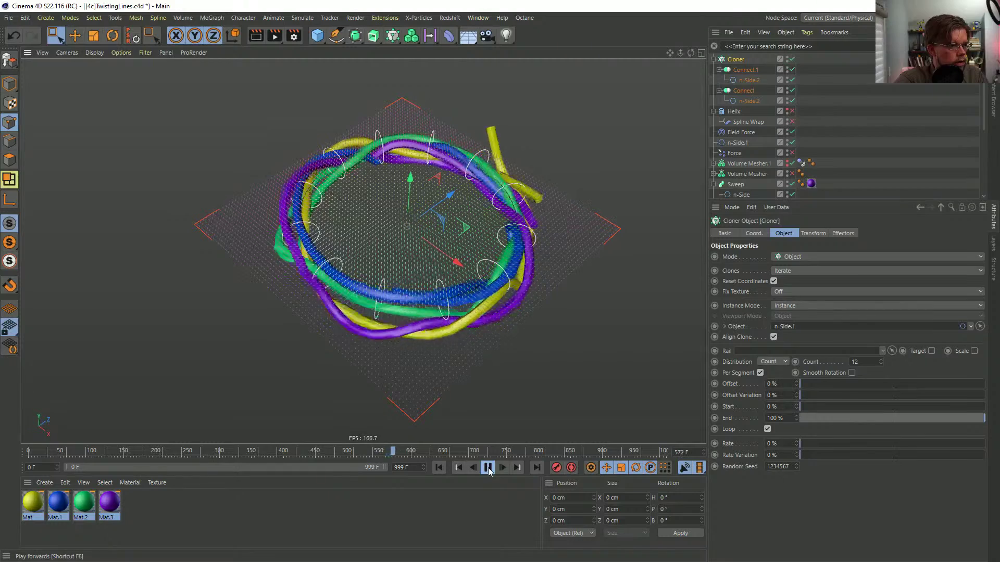
pyautogui.click(787, 162)
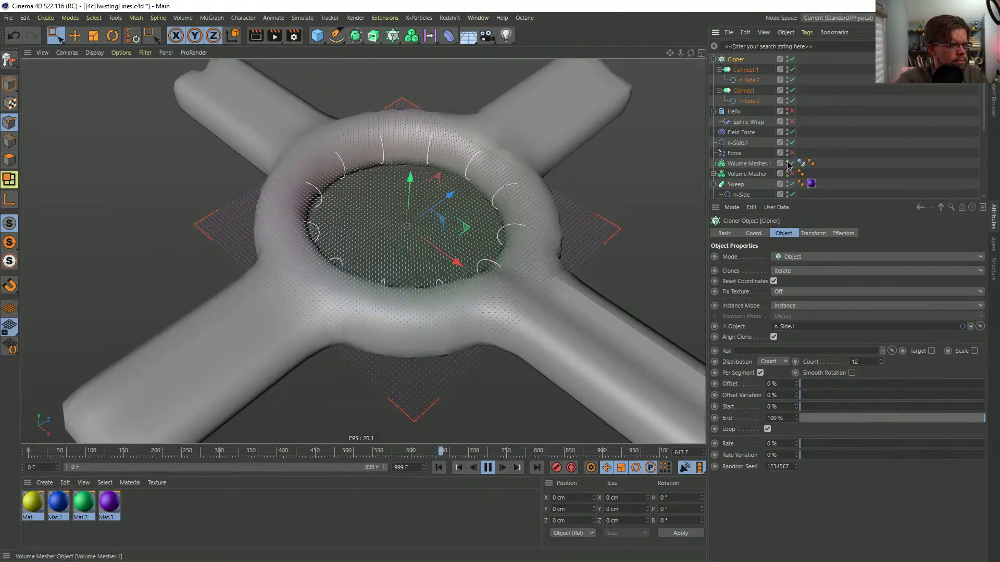
pyautogui.click(788, 164)
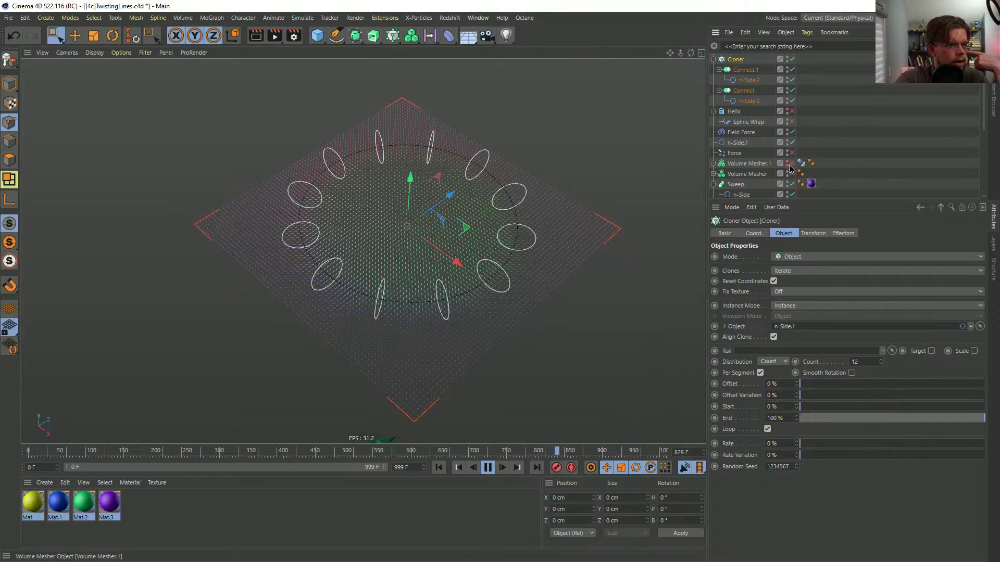
# - Restart the simulation from the beginning, stop it after the tubes start twisting, and rewind to frame 0
pyautogui.click(439, 467)
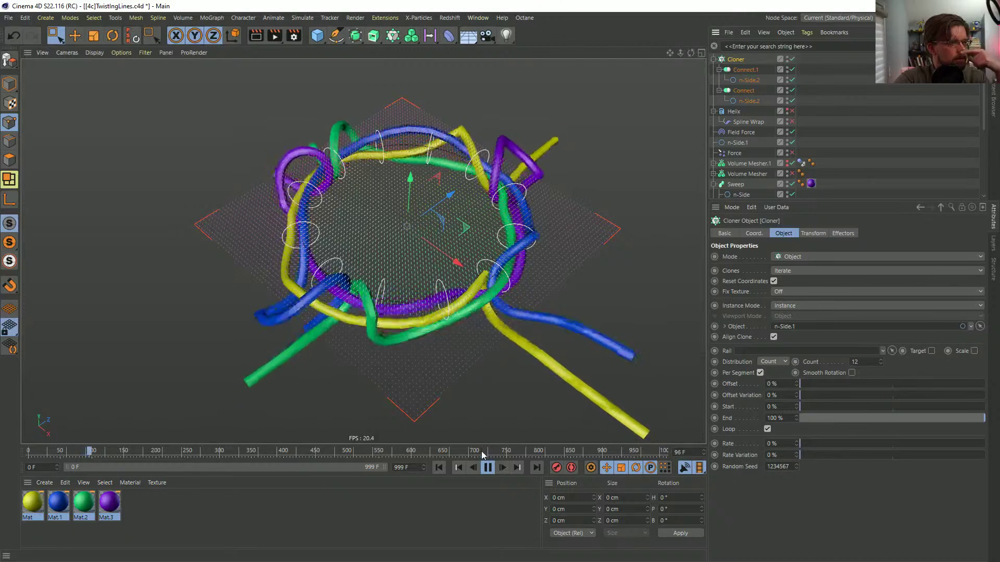
pyautogui.click(488, 468)
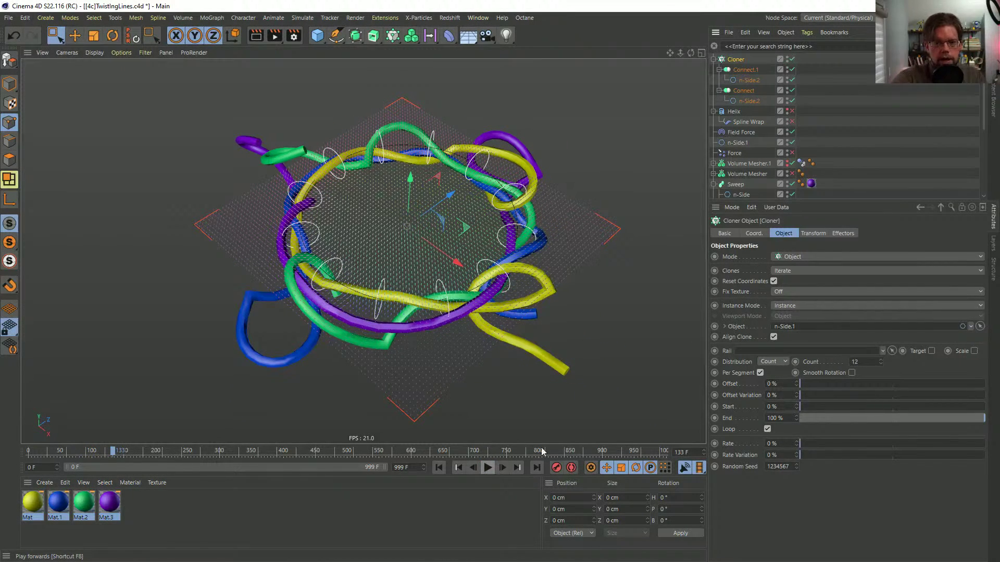
pyautogui.click(439, 468)
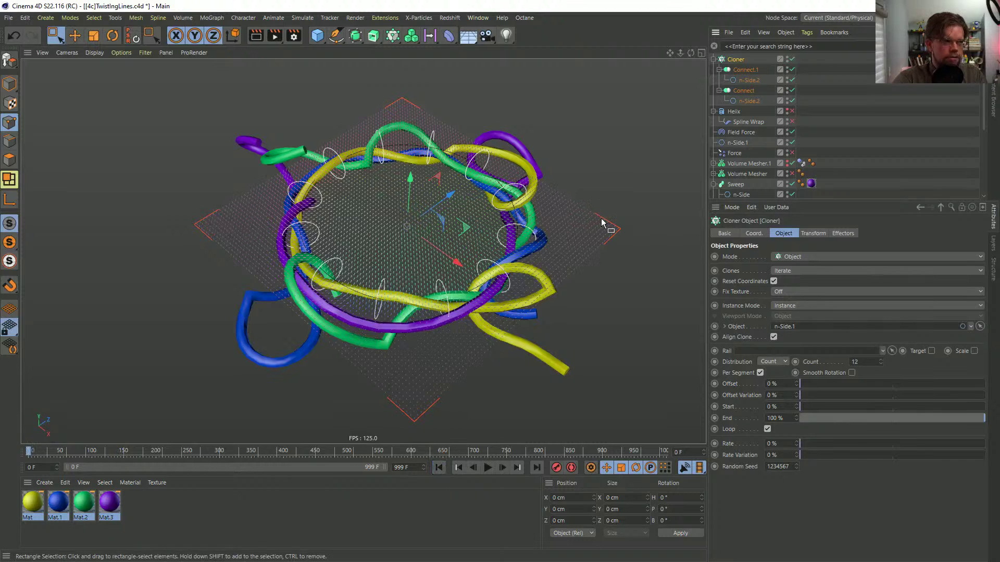